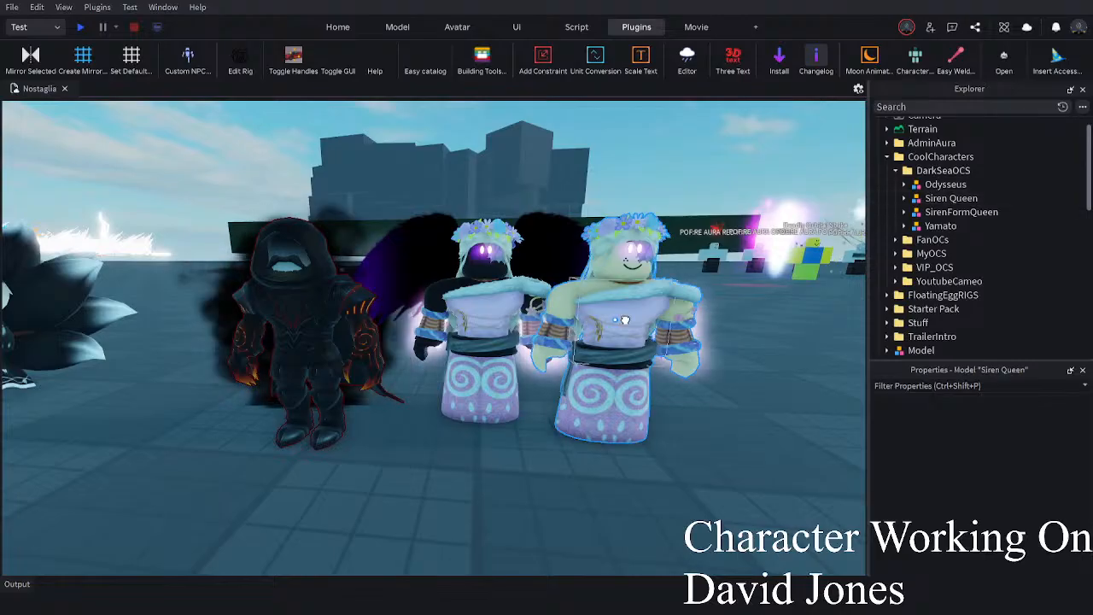
- Move the SirenFormQueen and Siren Queen models forward and farther away from Odysseus
{"action": "left_click", "coordinate": [659, 444]}
{"action": "left_click_drag", "start_coordinate": [488, 415], "coordinate": [551, 451]}
{"action": "left_click", "coordinate": [519, 488]}
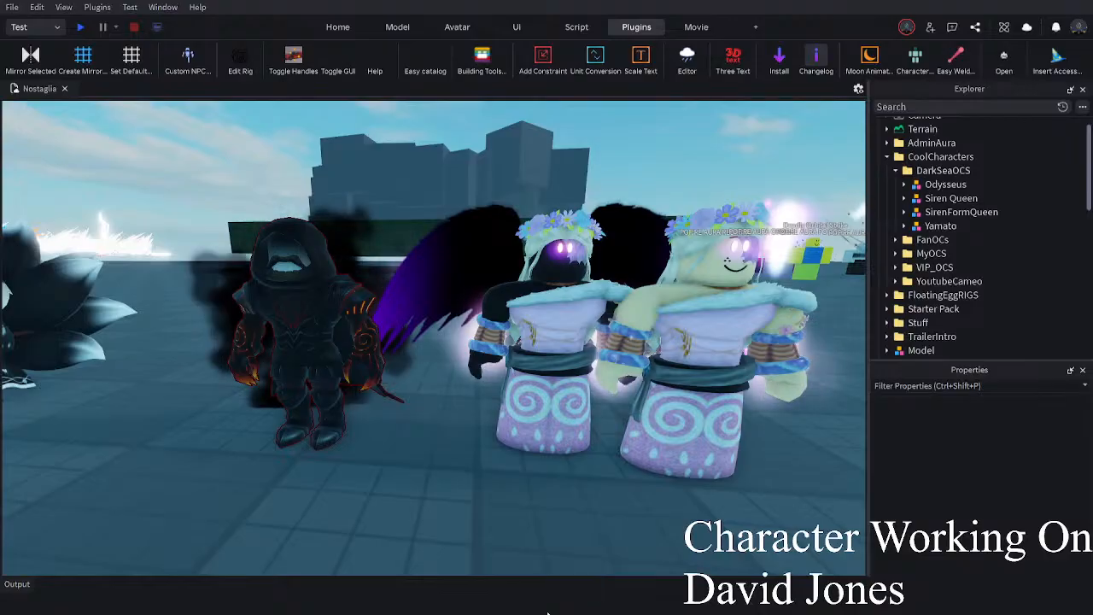
- Adjust the spacing between the SirenFormQueen and Siren Queen models
{"action": "right_click_drag", "start_coordinate": [591, 492], "coordinate": [592, 493]}
{"action": "key", "text": "a"}
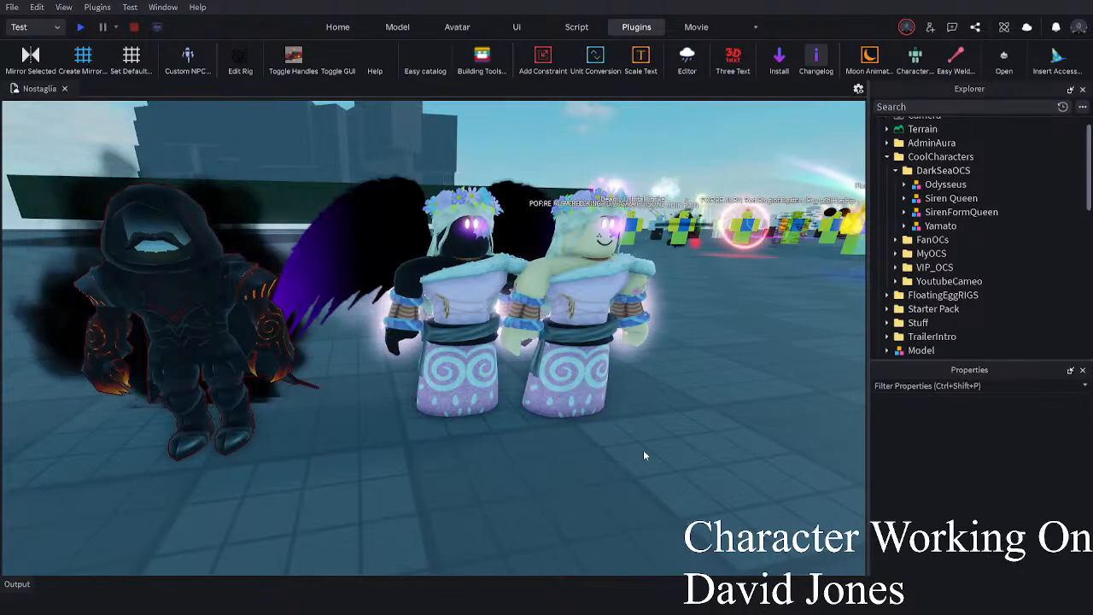
{"action": "scroll", "coordinate": [643, 449], "scroll_direction": "down", "scroll_amount": 3}
{"action": "scroll", "coordinate": [640, 439], "scroll_direction": "up", "scroll_amount": 3}
{"action": "left_click_drag", "start_coordinate": [542, 421], "coordinate": [495, 419]}
{"action": "left_click", "coordinate": [571, 478]}
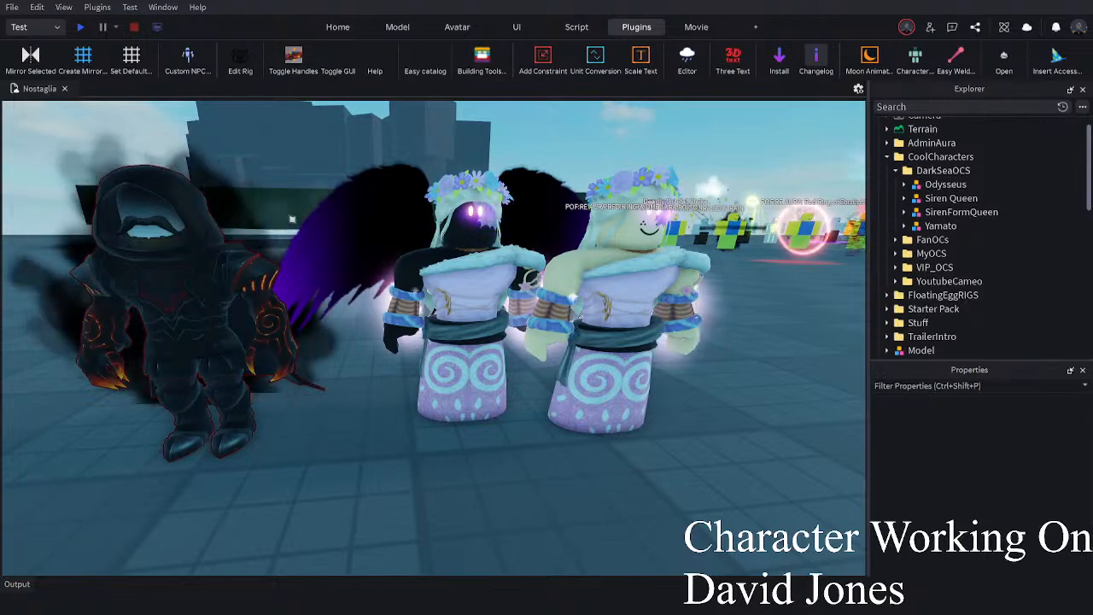
- Move the Odysseus model forward and closer to the two Siren Queen forms
{"action": "scroll", "coordinate": [619, 431], "scroll_direction": "down", "scroll_amount": 2}
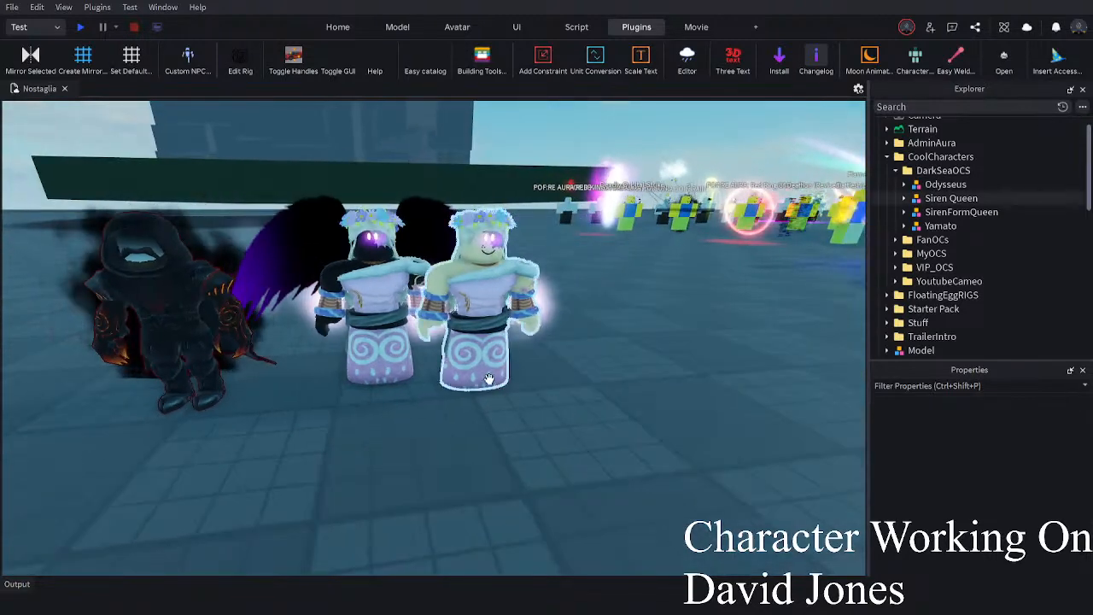
{"action": "left_click", "coordinate": [488, 378]}
{"action": "scroll", "coordinate": [485, 372], "scroll_direction": "up", "scroll_amount": 2}
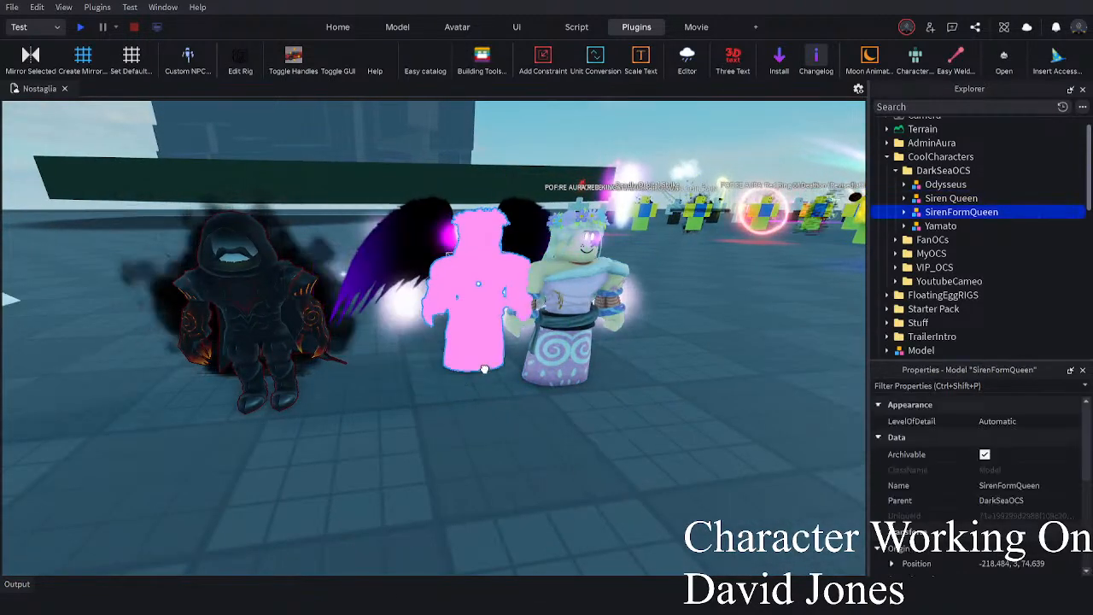
{"action": "left_click", "coordinate": [251, 380]}
{"action": "left_click_drag", "start_coordinate": [251, 380], "coordinate": [245, 432]}
{"action": "left_click", "coordinate": [385, 431]}
{"action": "key", "text": "a"}
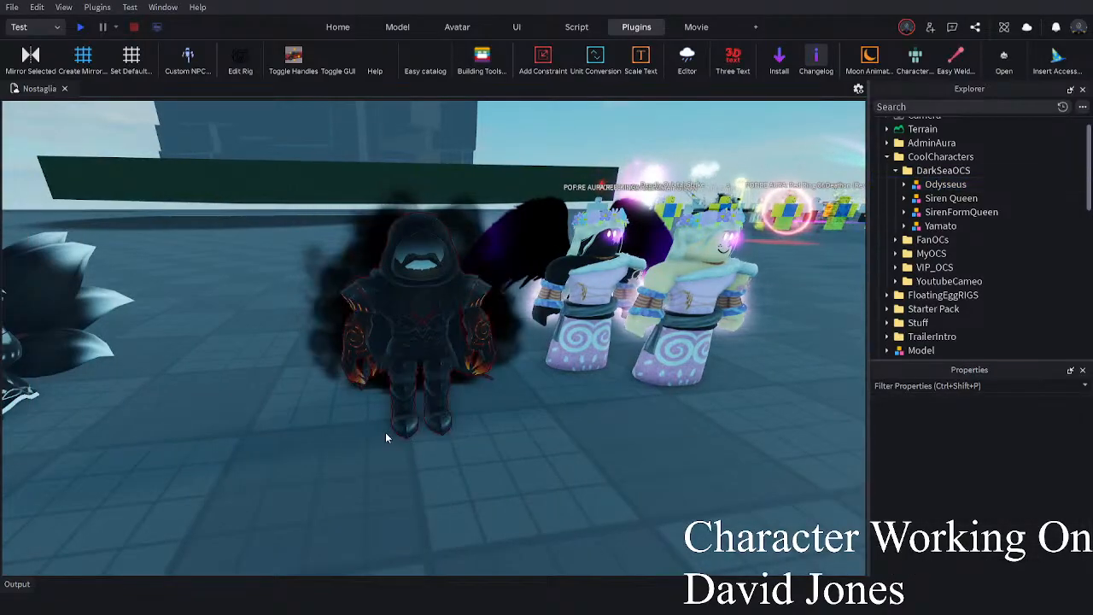
- Fine-tune the position of Odysseus between Yamato and the two Siren Queen forms
{"action": "right_click_drag", "start_coordinate": [385, 431], "coordinate": [362, 464]}
{"action": "scroll", "coordinate": [363, 464], "scroll_direction": "down", "scroll_amount": 2}
{"action": "scroll", "coordinate": [530, 455], "scroll_direction": "up", "scroll_amount": 2}
{"action": "left_click", "coordinate": [401, 333]}
{"action": "left_click", "coordinate": [478, 422]}
{"action": "left_click_drag", "start_coordinate": [400, 333], "coordinate": [433, 328]}
{"action": "left_click", "coordinate": [506, 440]}
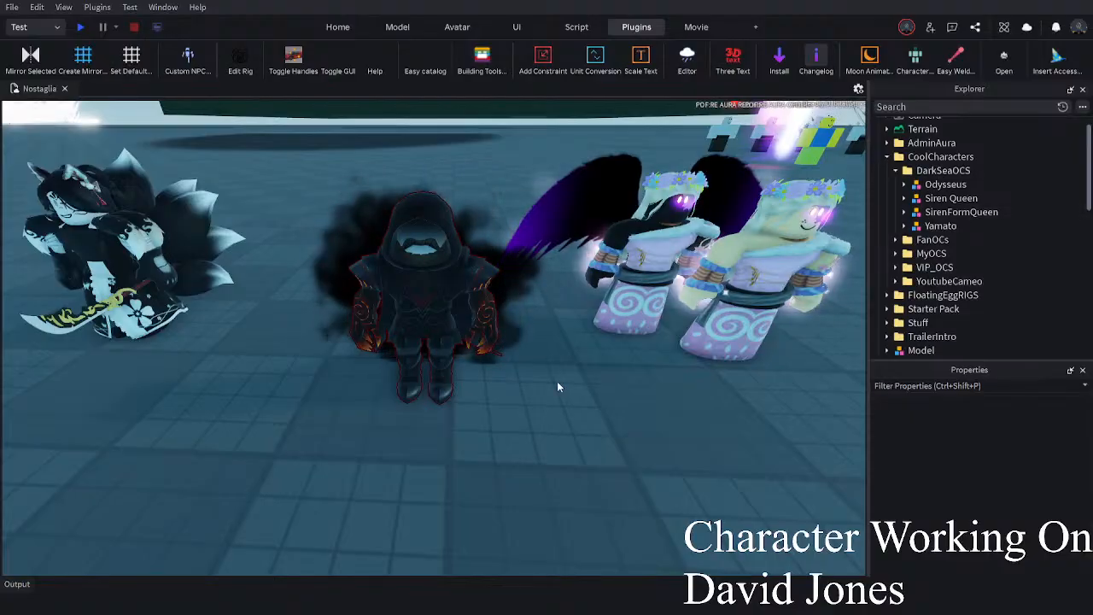
- Pull Odysseus well forward on the baseplate, ahead of the other Dark Sea characters
{"action": "right_click_drag", "start_coordinate": [557, 381], "coordinate": [514, 377]}
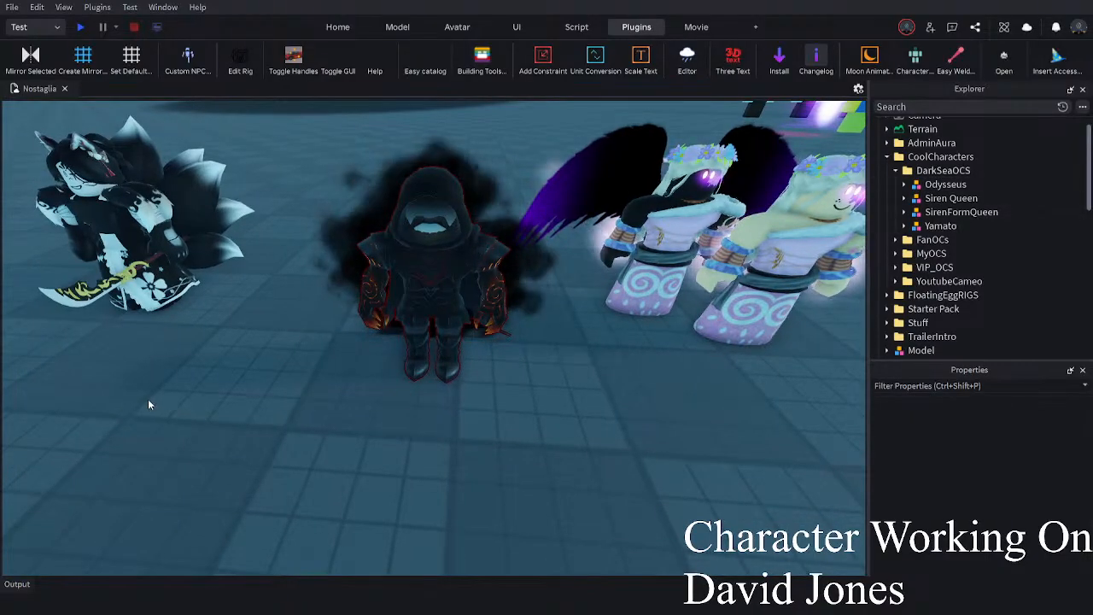
{"action": "left_click_drag", "start_coordinate": [422, 302], "coordinate": [415, 490]}
{"action": "left_click", "coordinate": [673, 496]}
{"action": "left_click", "coordinate": [487, 458]}
{"action": "key", "text": "d"}
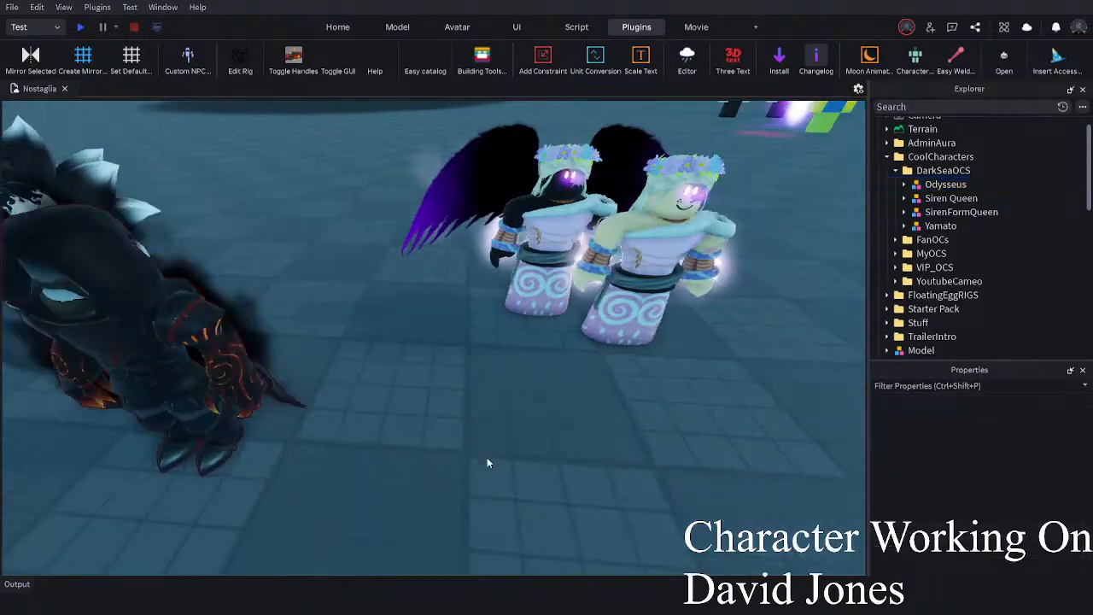
- Try to move both Siren Queen forms together, and undo the change
{"action": "left_click_drag", "start_coordinate": [516, 235], "coordinate": [502, 223]}
{"action": "left_click_drag", "start_coordinate": [534, 256], "coordinate": [558, 366]}
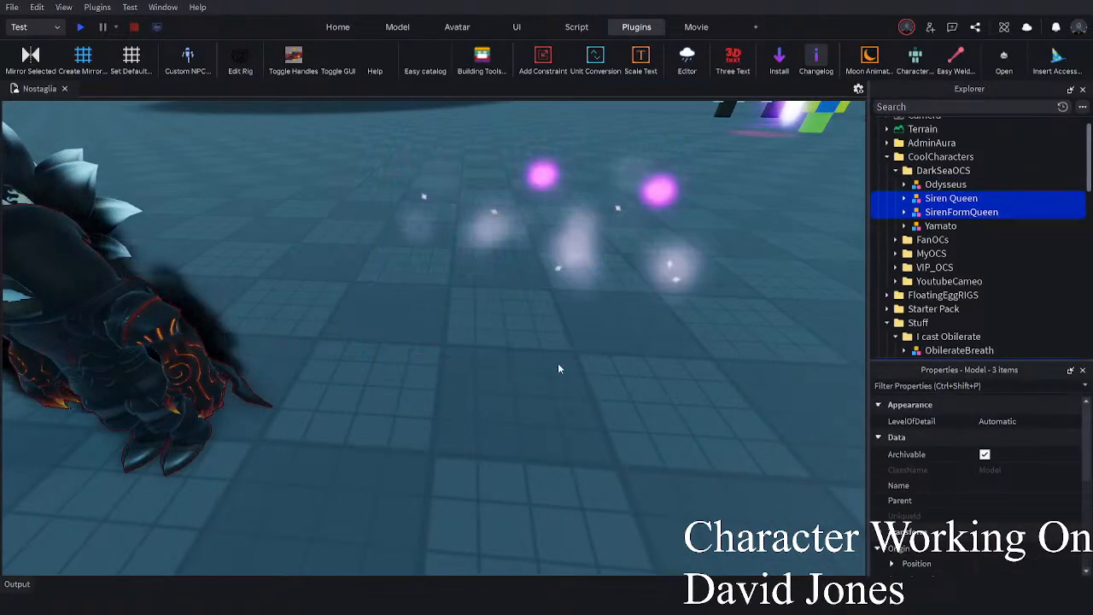
{"action": "key", "text": "ctrl+z"}
{"action": "left_click", "coordinate": [621, 484]}
- Move the Siren Queen and SirenFormQueen models forward toward the row of Odysseus
{"action": "left_click", "coordinate": [597, 295]}
{"action": "left_click", "coordinate": [539, 362]}
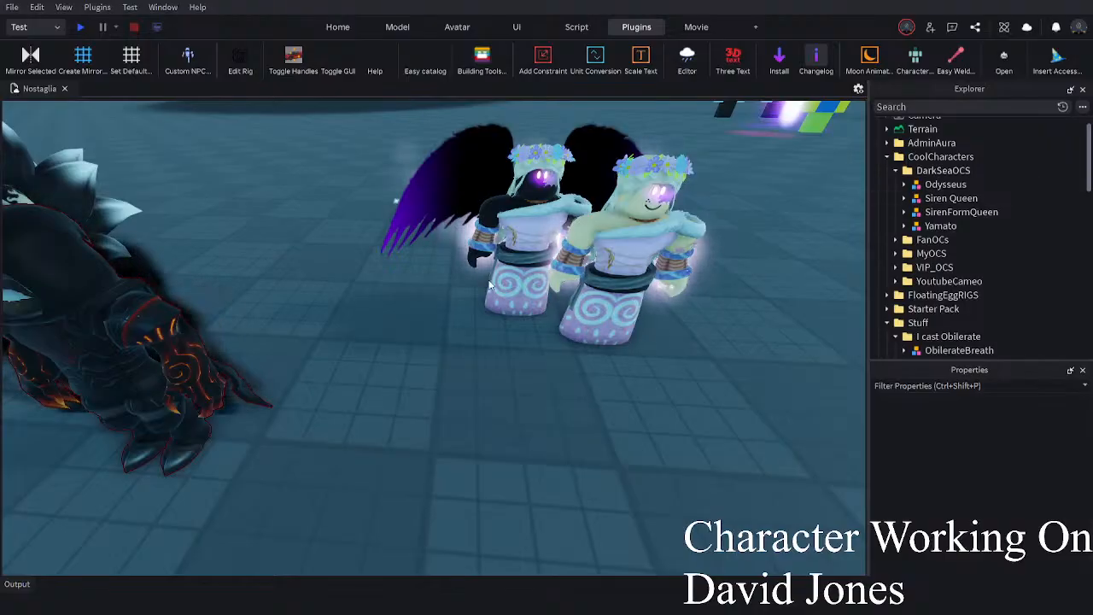
{"action": "left_click_drag", "start_coordinate": [587, 358], "coordinate": [521, 410]}
{"action": "left_click", "coordinate": [567, 328]}
{"action": "mouse_move", "coordinate": [509, 302]}
{"action": "left_mouse_down", "text": "shift"}
{"action": "mouse_move", "coordinate": [467, 462]}
{"action": "mouse_move", "coordinate": [482, 389]}
{"action": "mouse_move", "coordinate": [503, 376]}
{"action": "left_mouse_up", "text": "shift"}
{"action": "left_click", "coordinate": [370, 493]}
- Move the Yamato model forward to line it up with the other Dark Sea characters
{"action": "right_click_drag", "start_coordinate": [371, 492], "coordinate": [363, 491]}
{"action": "right_click_drag", "start_coordinate": [335, 402], "coordinate": [328, 407]}
{"action": "left_click_drag", "start_coordinate": [449, 322], "coordinate": [415, 469]}
{"action": "left_click", "coordinate": [247, 493]}
{"action": "left_click_drag", "start_coordinate": [388, 431], "coordinate": [379, 472]}
{"action": "left_click", "coordinate": [263, 508]}
- Examine the Yamato character up close from several angles
{"action": "right_click_drag", "start_coordinate": [263, 508], "coordinate": [272, 497]}
{"action": "key", "text": "a"}
{"action": "key", "text": "s"}
{"action": "key", "text": "a"}
{"action": "key", "text": "w"}
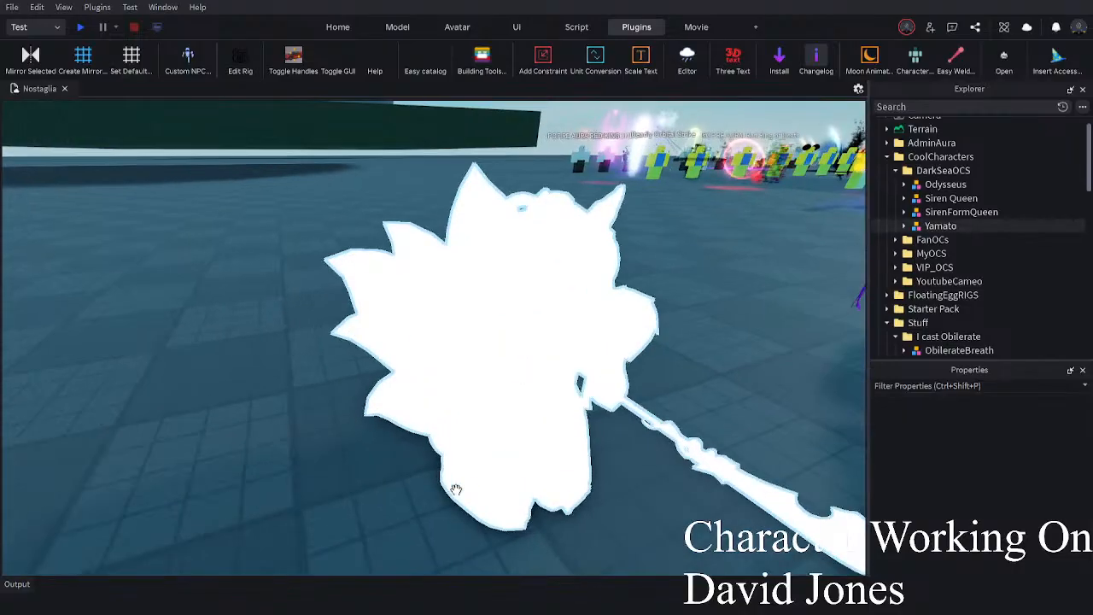
{"action": "right_click_drag", "start_coordinate": [453, 486], "coordinate": [462, 474]}
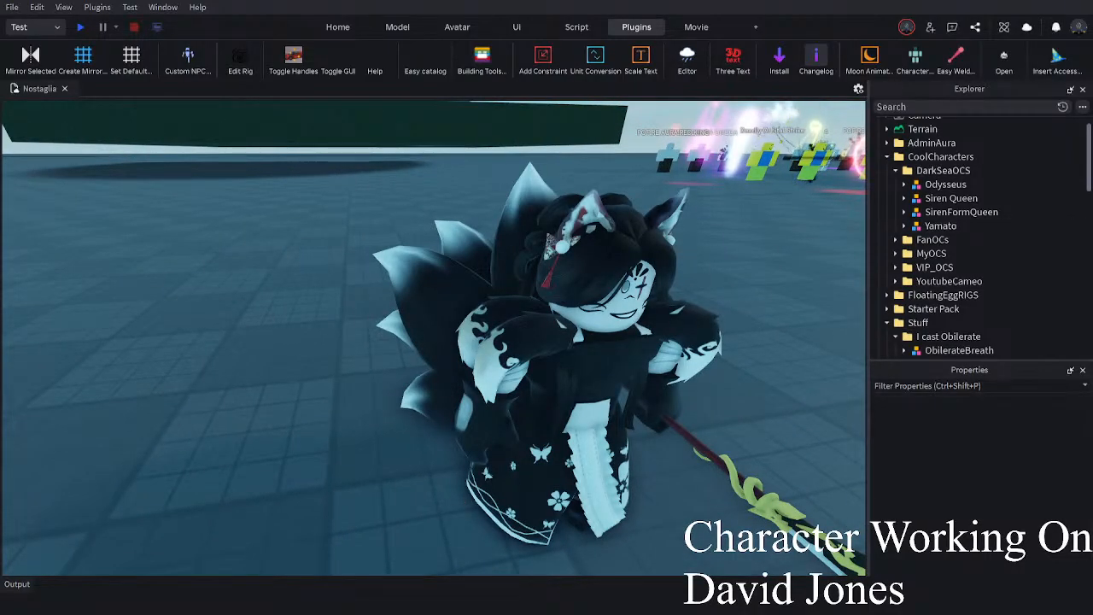
{"action": "key", "text": "d"}
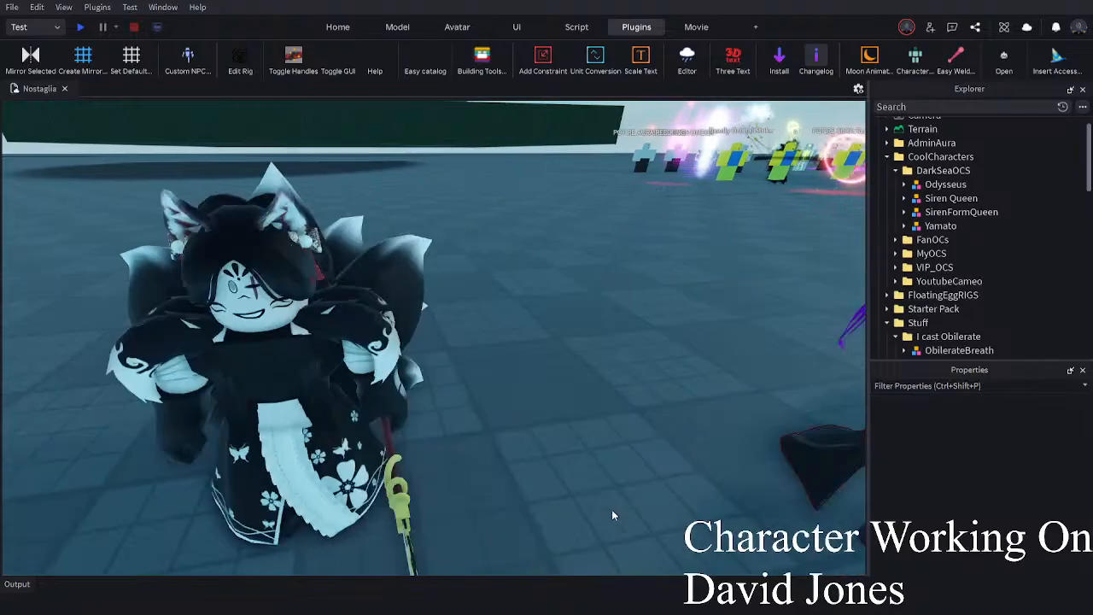
{"action": "key", "text": "s"}
{"action": "key", "text": "d"}
{"action": "right_click_drag", "start_coordinate": [468, 362], "coordinate": [498, 397]}
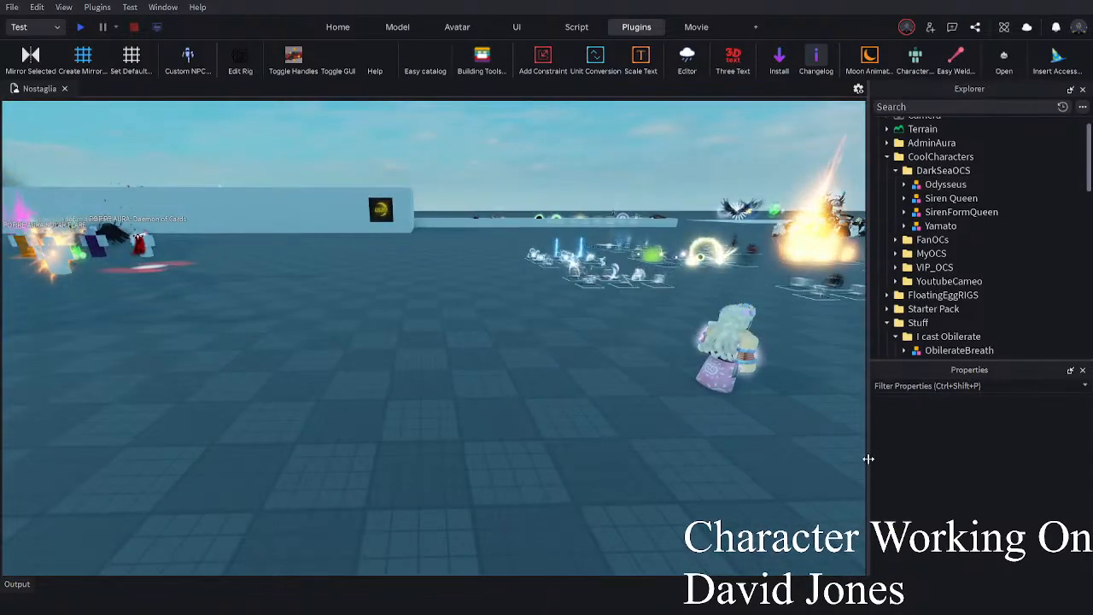
- Go to the Starter Pack display and look through the row of armor sets
{"action": "right_click_drag", "start_coordinate": [759, 483], "coordinate": [554, 316]}
{"action": "key", "text": "w"}
{"action": "key", "text": "w"}
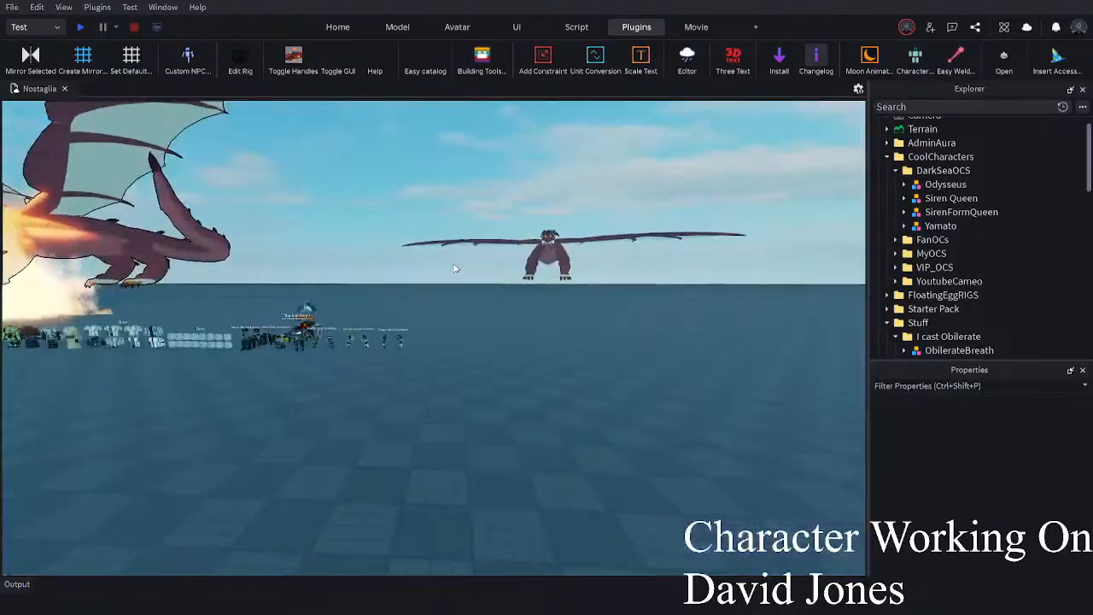
{"action": "key", "text": "w"}
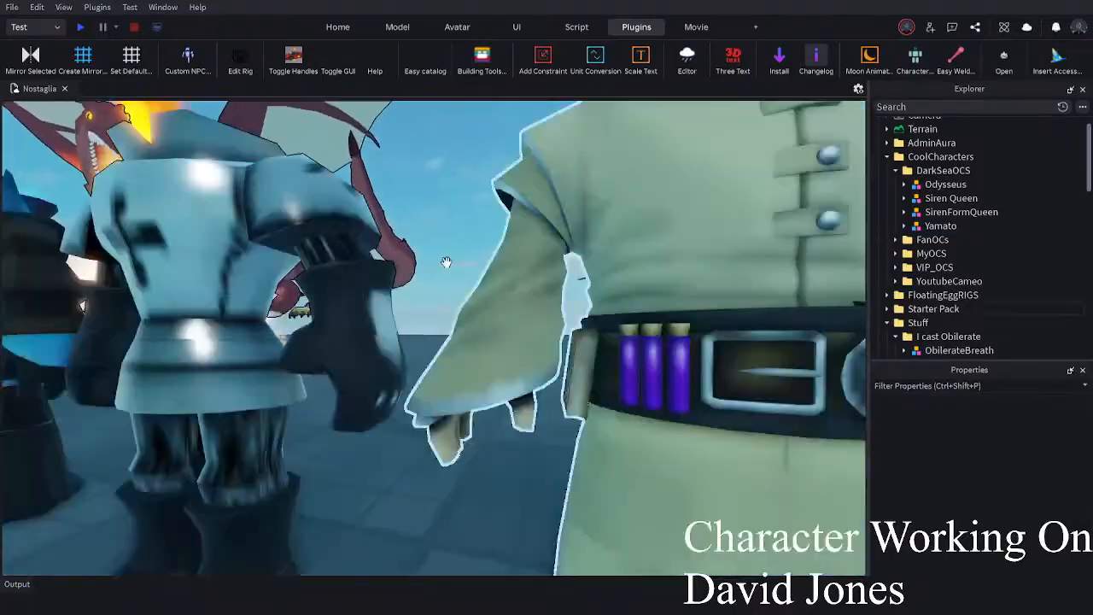
{"action": "right_click_drag", "start_coordinate": [446, 262], "coordinate": [446, 262]}
{"action": "key", "text": "s"}
{"action": "key", "text": "a"}
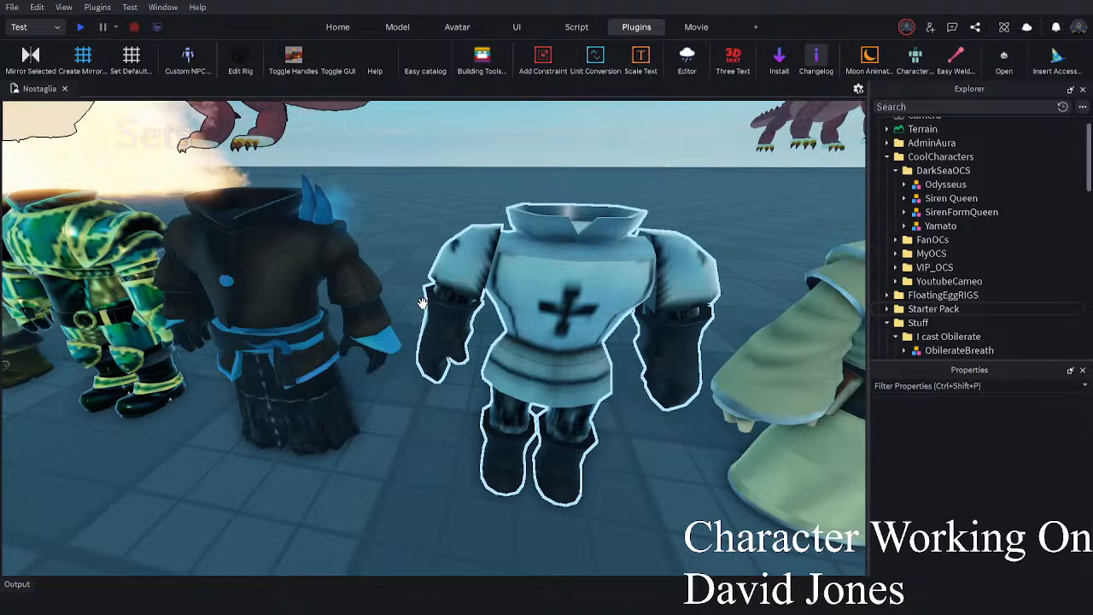
{"action": "scroll", "coordinate": [421, 304], "scroll_direction": "down", "scroll_amount": 2}
{"action": "right_click_drag", "start_coordinate": [420, 305], "coordinate": [471, 430]}
{"action": "key", "text": "a"}
{"action": "scroll", "coordinate": [445, 385], "scroll_direction": "down", "scroll_amount": 2}
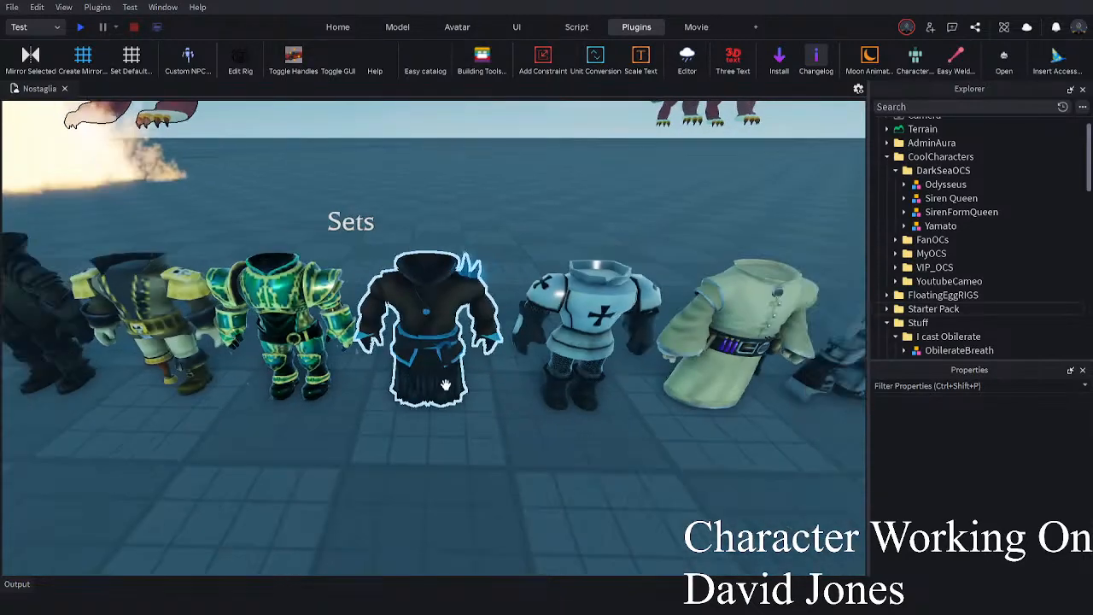
{"action": "scroll", "coordinate": [445, 385], "scroll_direction": "down", "scroll_amount": 2}
{"action": "key", "text": "a"}
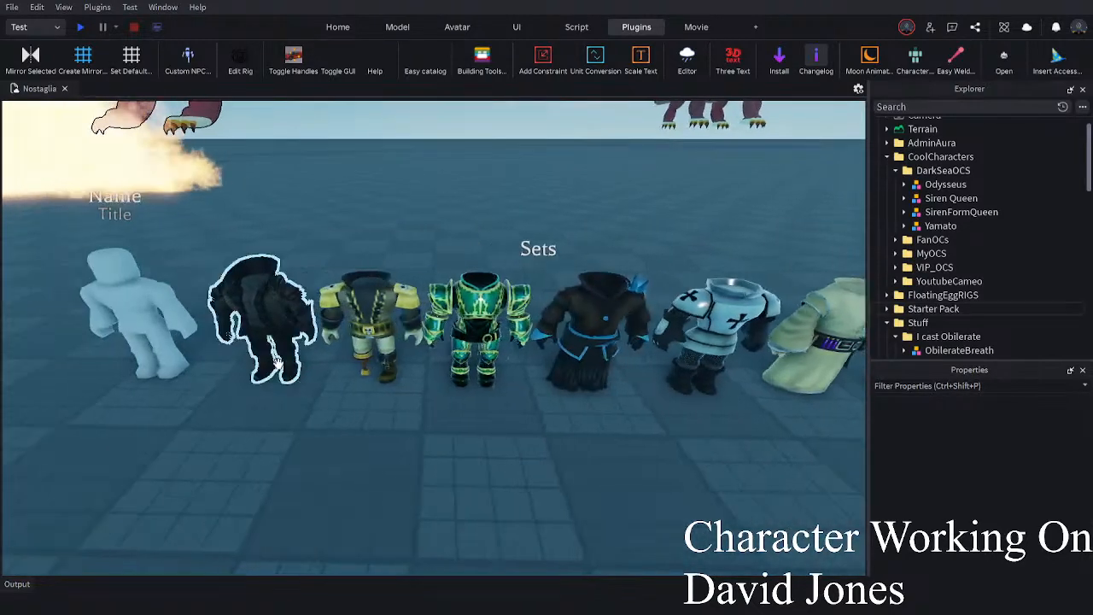
- Select the Warrior Set in the Sets display and examine its model
{"action": "scroll", "coordinate": [287, 372], "scroll_direction": "up", "scroll_amount": 2}
{"action": "left_click", "coordinate": [313, 381]}
{"action": "left_click", "coordinate": [461, 363]}
{"action": "left_click", "coordinate": [446, 400]}
{"action": "left_click", "coordinate": [445, 414]}
{"action": "left_click", "coordinate": [434, 394]}
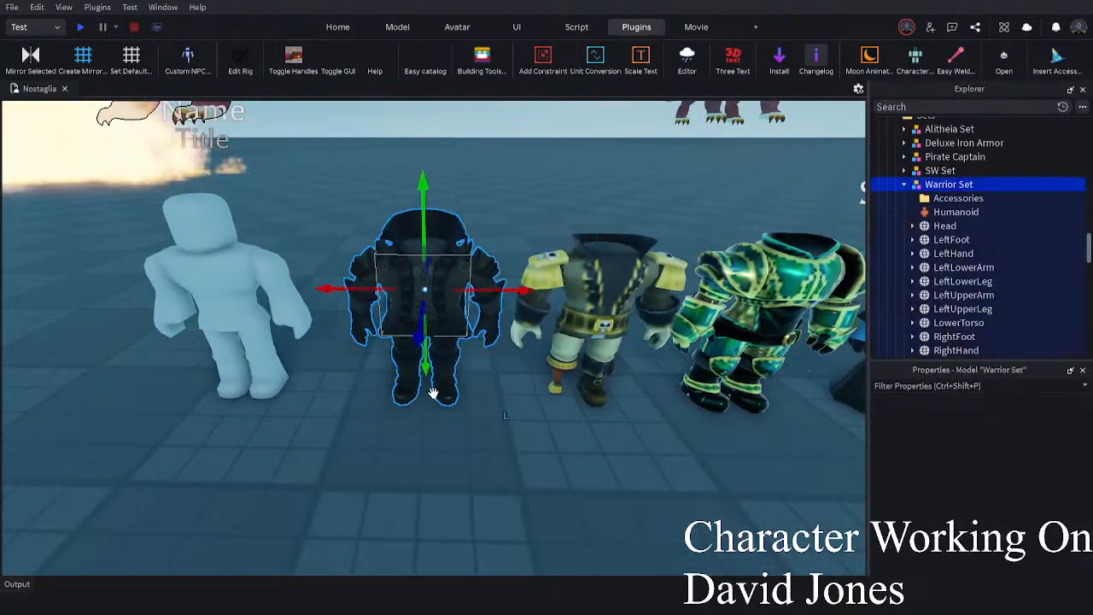
{"action": "left_click", "coordinate": [447, 431]}
{"action": "right_click_drag", "start_coordinate": [446, 431], "coordinate": [419, 442]}
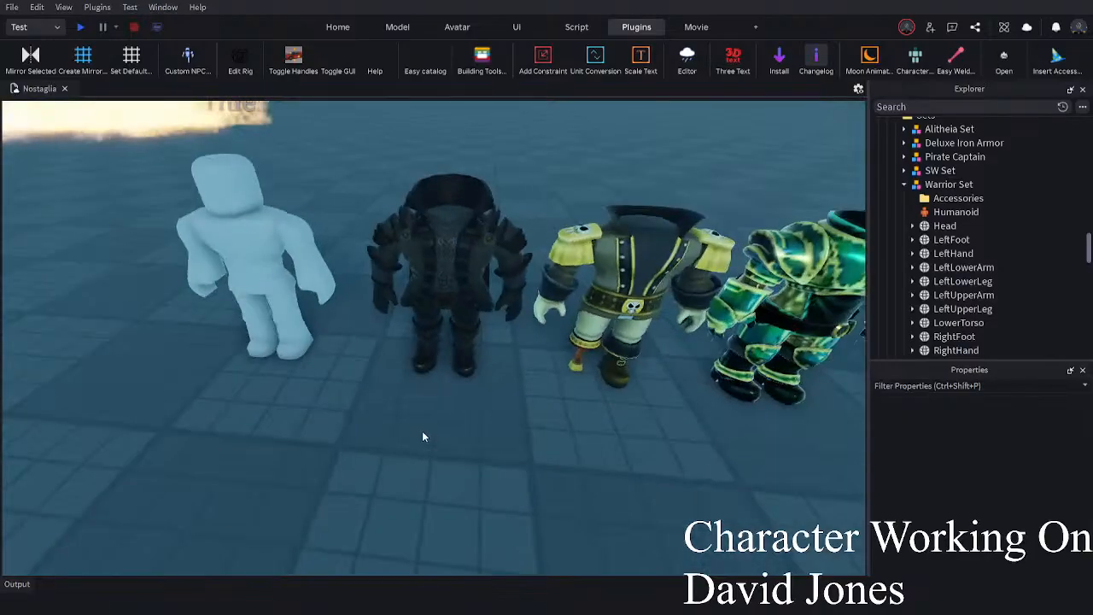
- Copy the Pirate Captain and Warrior Set models, paste them into the Workspace and place the copies in front of the originals
{"action": "left_click", "coordinate": [468, 362]}
{"action": "left_click", "coordinate": [524, 407]}
{"action": "right_click_drag", "start_coordinate": [524, 406], "coordinate": [524, 407]}
{"action": "left_click", "coordinate": [446, 320]}
{"action": "left_click", "coordinate": [603, 445]}
{"action": "right_click_drag", "start_coordinate": [603, 445], "coordinate": [601, 445]}
{"action": "left_click", "coordinate": [479, 230]}
{"action": "right_click_drag", "start_coordinate": [498, 384], "coordinate": [498, 384]}
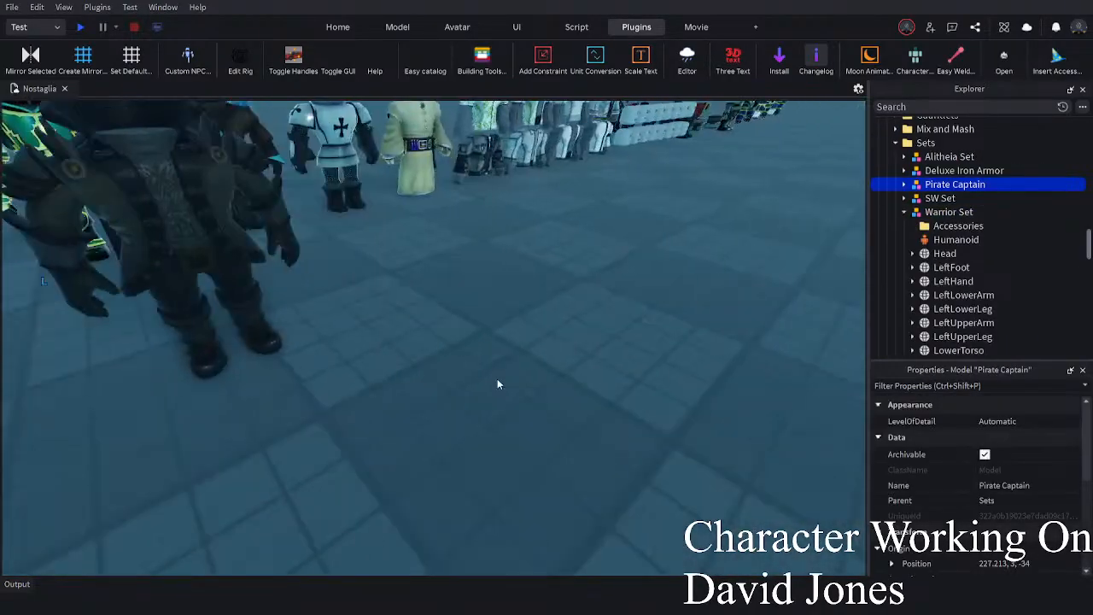
{"action": "left_click", "coordinate": [529, 430]}
{"action": "key", "text": "ctrl+v"}
{"action": "right_click_drag", "start_coordinate": [529, 429], "coordinate": [529, 429]}
{"action": "left_click_drag", "start_coordinate": [537, 290], "coordinate": [308, 337]}
{"action": "left_click", "coordinate": [347, 419]}
{"action": "right_click_drag", "start_coordinate": [348, 418], "coordinate": [348, 418]}
{"action": "left_click", "coordinate": [425, 452]}
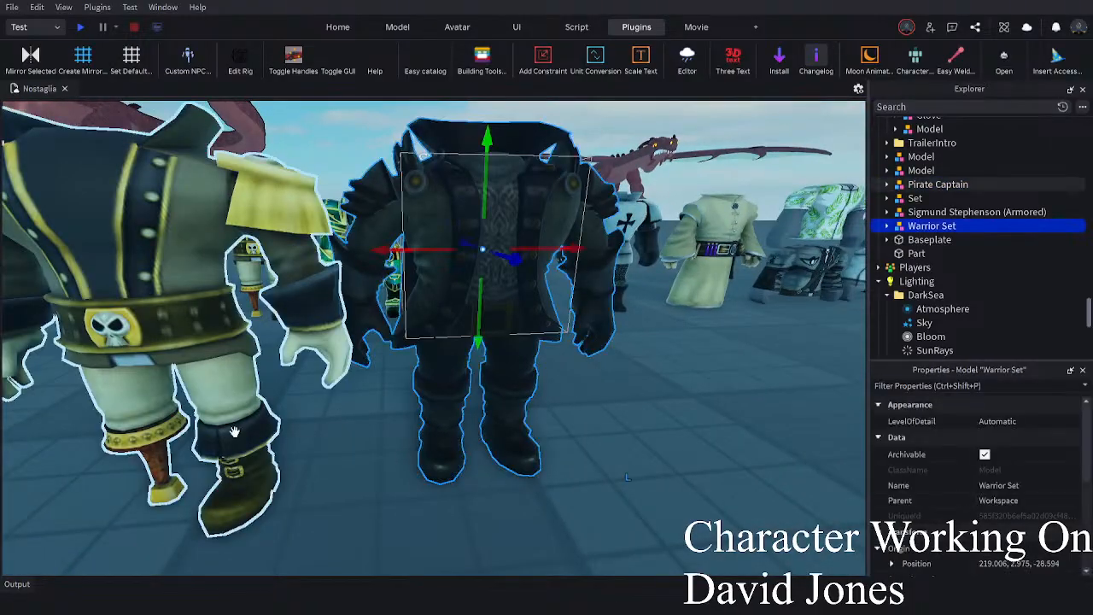
- Select the Pirate Captain and Warrior Set copies together and carry them over to the Dark Sea characters
{"action": "left_click", "coordinate": [242, 438], "text": "ctrl"}
{"action": "right_click_drag", "start_coordinate": [244, 441], "coordinate": [244, 441]}
{"action": "left_click_drag", "start_coordinate": [244, 441], "coordinate": [632, 215]}
{"action": "key", "text": "w"}
{"action": "right_click_drag", "start_coordinate": [632, 215], "coordinate": [632, 215]}
{"action": "left_click_drag", "start_coordinate": [631, 215], "coordinate": [585, 335]}
{"action": "right_click_drag", "start_coordinate": [585, 335], "coordinate": [584, 335]}
{"action": "left_click_drag", "start_coordinate": [585, 335], "coordinate": [574, 370]}
{"action": "right_click_drag", "start_coordinate": [573, 370], "coordinate": [574, 370]}
{"action": "left_click_drag", "start_coordinate": [574, 370], "coordinate": [495, 395]}
{"action": "left_click", "coordinate": [512, 448]}
{"action": "right_click_drag", "start_coordinate": [502, 449], "coordinate": [502, 449]}
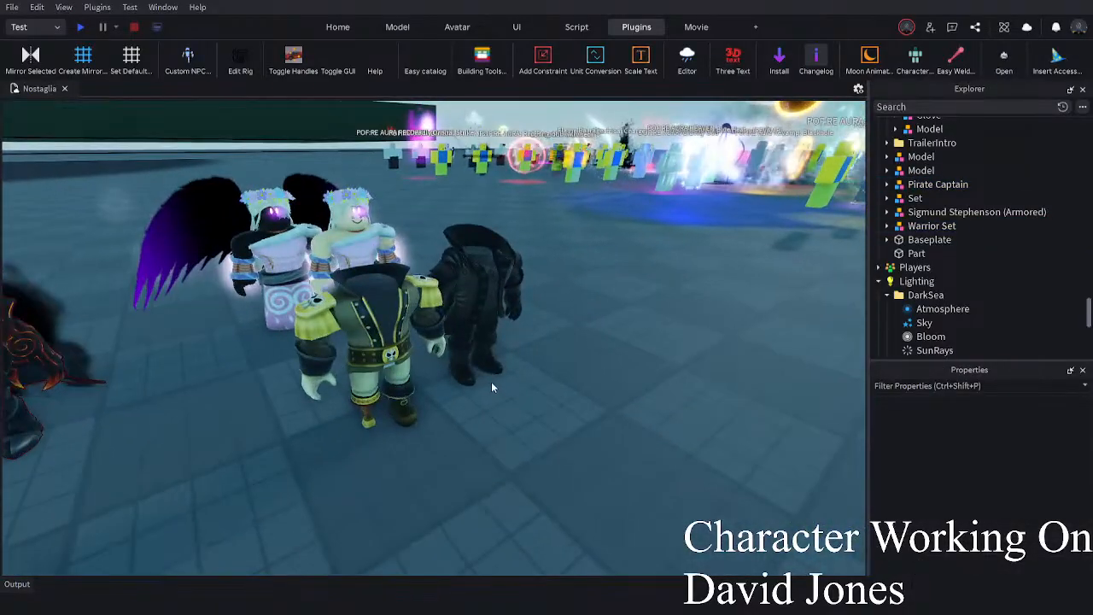
- Move both armor set copies forward into the open space in front of the Siren Queen forms
{"action": "left_click", "coordinate": [485, 350]}
{"action": "left_click", "coordinate": [410, 372], "text": "ctrl"}
{"action": "right_click_drag", "start_coordinate": [403, 384], "coordinate": [403, 384]}
{"action": "left_click_drag", "start_coordinate": [403, 384], "coordinate": [341, 453]}
{"action": "left_click", "coordinate": [291, 486]}
{"action": "right_click_drag", "start_coordinate": [288, 479], "coordinate": [289, 480]}
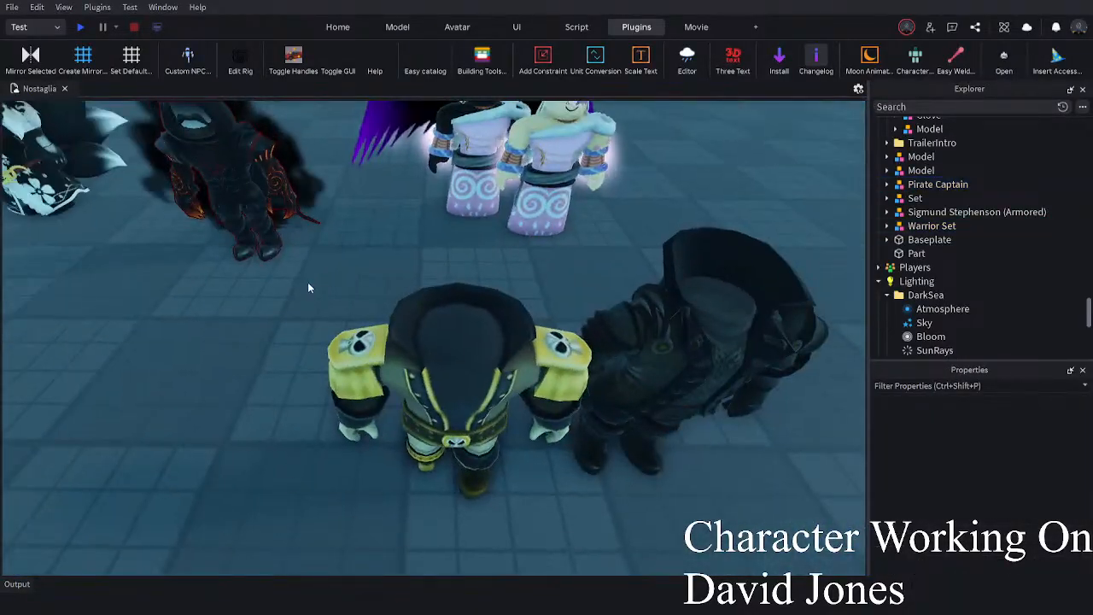
- Go to the R15 rigs display and copy the Grandpa Arquimedes rig
{"action": "right_click_drag", "start_coordinate": [742, 467], "coordinate": [742, 467]}
{"action": "right_click_drag", "start_coordinate": [641, 381], "coordinate": [640, 381]}
{"action": "right_click_drag", "start_coordinate": [600, 316], "coordinate": [636, 300]}
{"action": "key", "text": "w"}
{"action": "right_click_drag", "start_coordinate": [566, 313], "coordinate": [567, 316]}
{"action": "key", "text": "s"}
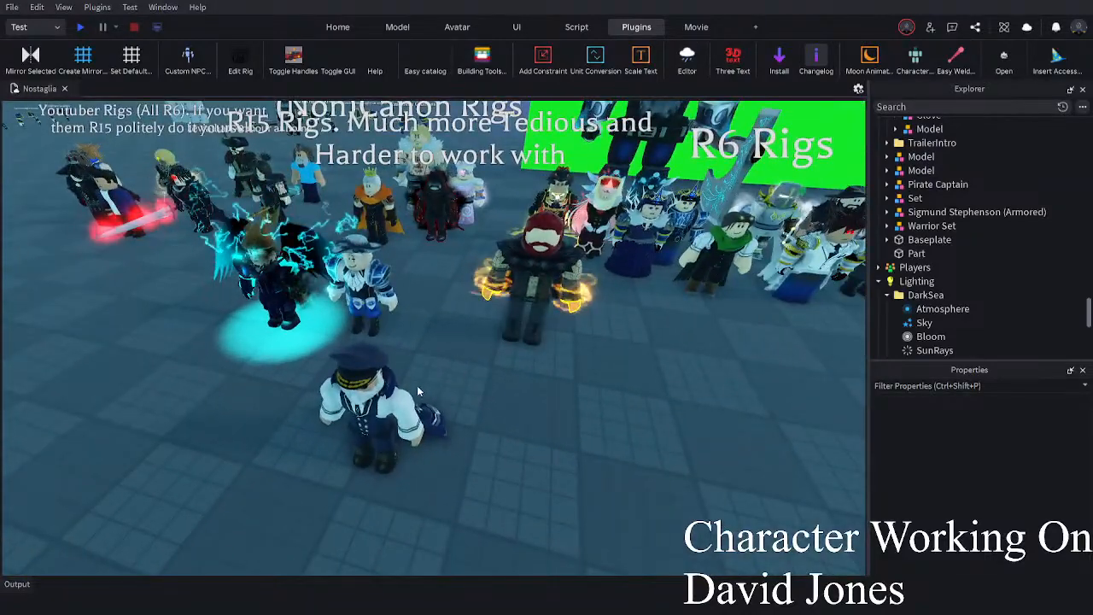
{"action": "left_click", "coordinate": [416, 385]}
{"action": "left_click", "coordinate": [652, 429]}
{"action": "right_click_drag", "start_coordinate": [651, 429], "coordinate": [651, 429]}
- Return to the Dark Sea characters, paste the Grandpa Arquimedes rig and place it near the armor set copies
{"action": "right_click_drag", "start_coordinate": [655, 161], "coordinate": [654, 157]}
{"action": "key", "text": "w"}
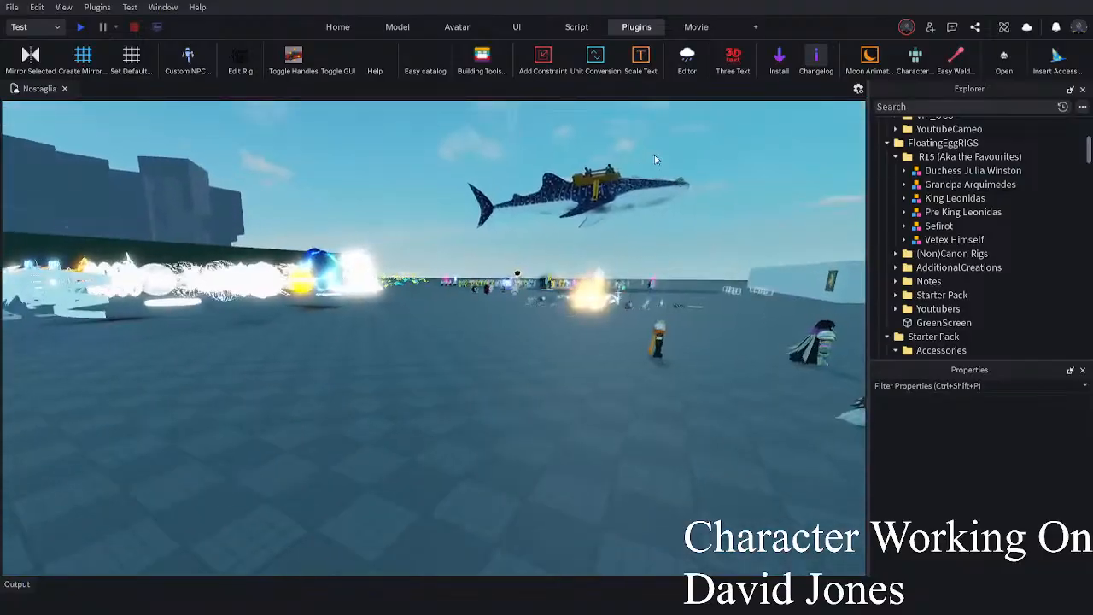
{"action": "right_click_drag", "start_coordinate": [535, 254], "coordinate": [535, 256]}
{"action": "key", "text": "w"}
{"action": "key", "text": "d"}
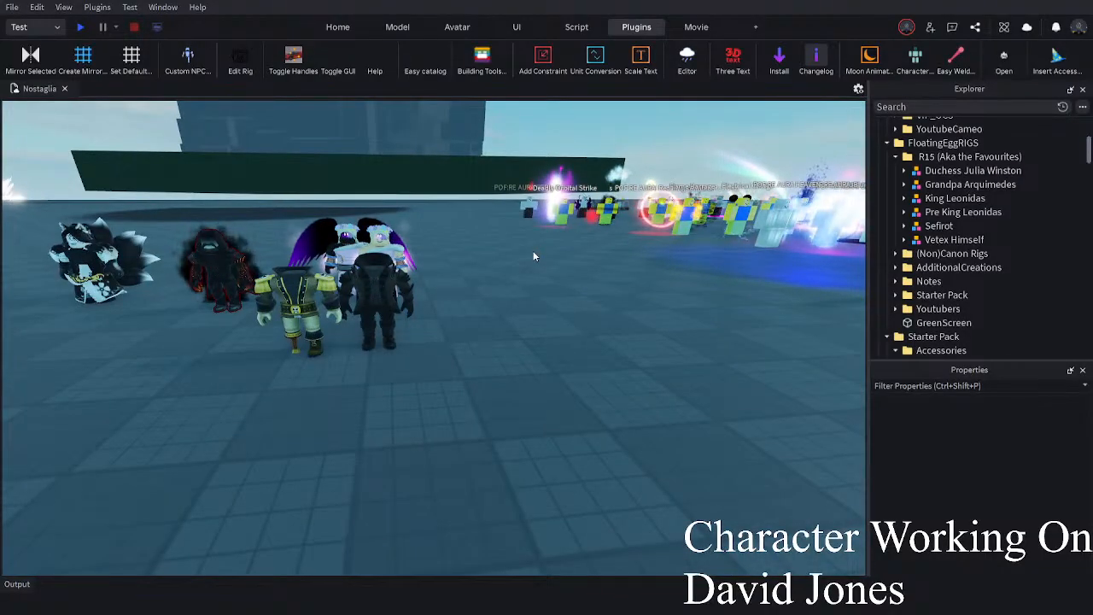
{"action": "right_click_drag", "start_coordinate": [438, 284], "coordinate": [438, 284]}
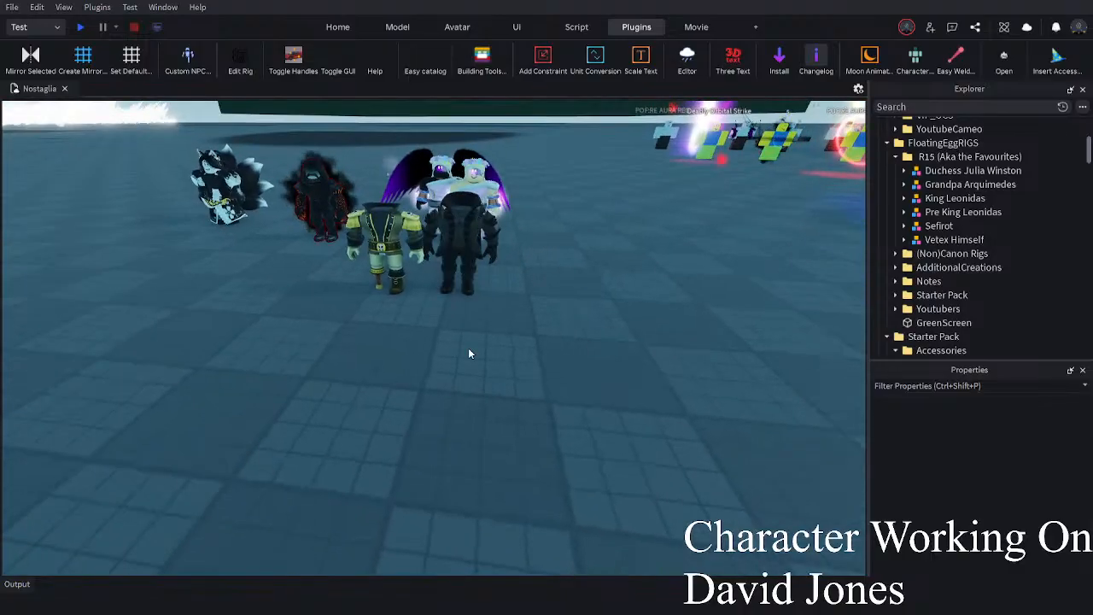
{"action": "right_click_drag", "start_coordinate": [469, 353], "coordinate": [469, 352]}
{"action": "key", "text": "w"}
{"action": "key", "text": "d"}
{"action": "key", "text": "ctrl+v"}
{"action": "left_click_drag", "start_coordinate": [401, 298], "coordinate": [424, 350]}
- Move the Pirate Captain and Warrior Set copies together to stand beside the pasted rig
{"action": "key", "text": "a"}
{"action": "left_click", "coordinate": [577, 282]}
{"action": "left_click", "coordinate": [633, 256]}
{"action": "left_click_drag", "start_coordinate": [557, 252], "coordinate": [488, 351], "text": "shift"}
{"action": "key", "text": "a"}
- Delete the body colors, clothing, hat, Cloak, Stylish Black Noir Aviators and White Beard from the pasted Grandpa Arquimedes rig
{"action": "left_click", "coordinate": [405, 274]}
{"action": "left_click", "coordinate": [887, 184]}
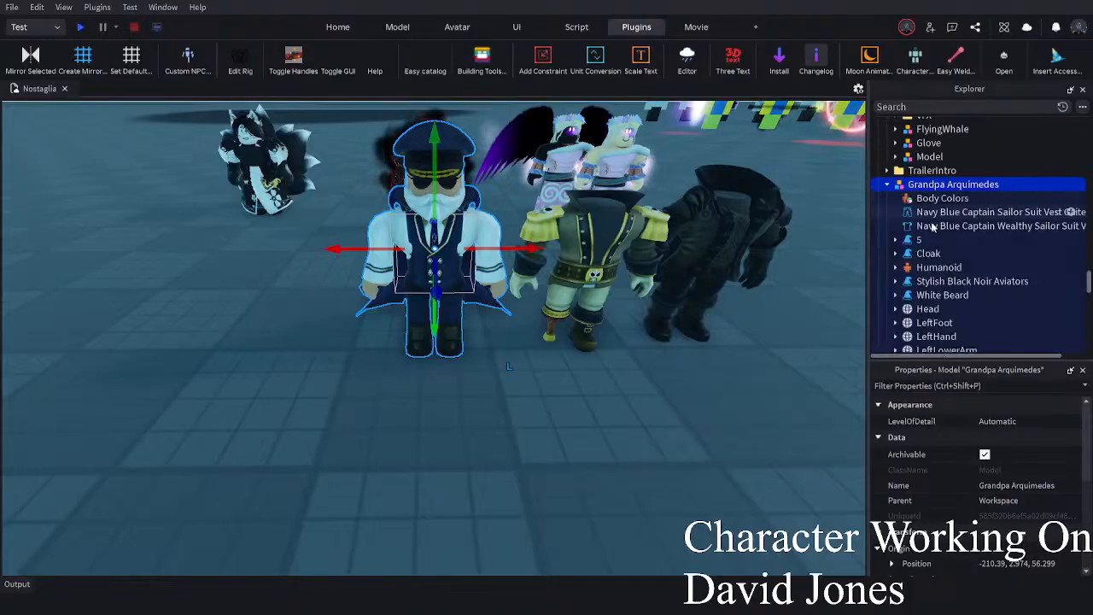
{"action": "left_click", "coordinate": [942, 198]}
{"action": "left_click", "coordinate": [928, 253], "text": "shift"}
{"action": "left_click", "coordinate": [910, 281], "text": "ctrl"}
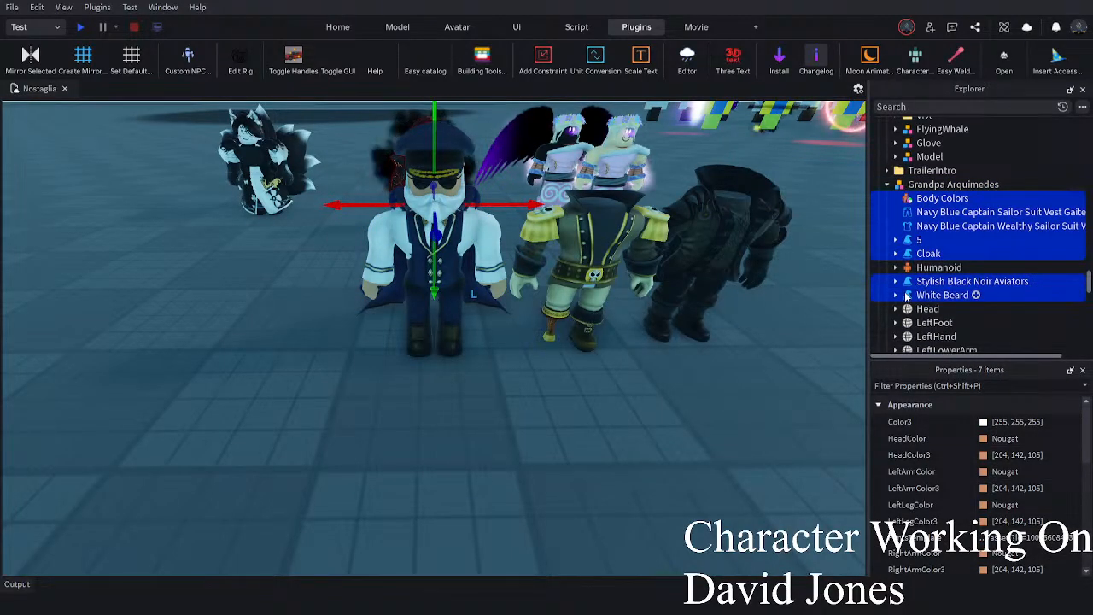
{"action": "key", "text": "Delete"}
- Shift the Pirate Captain copy back and bring the Warrior Set copy next to the stripped rig
{"action": "mouse_move", "coordinate": [548, 331]}
{"action": "left_mouse_down"}
{"action": "mouse_move", "coordinate": [534, 350]}
{"action": "mouse_move", "coordinate": [561, 317]}
{"action": "left_mouse_up"}
{"action": "left_click", "coordinate": [673, 371]}
{"action": "left_click_drag", "start_coordinate": [674, 316], "coordinate": [539, 354]}
{"action": "left_click", "coordinate": [538, 397]}
{"action": "right_click_drag", "start_coordinate": [527, 382], "coordinate": [524, 377]}
{"action": "scroll", "coordinate": [524, 377], "scroll_direction": "up", "scroll_amount": 3}
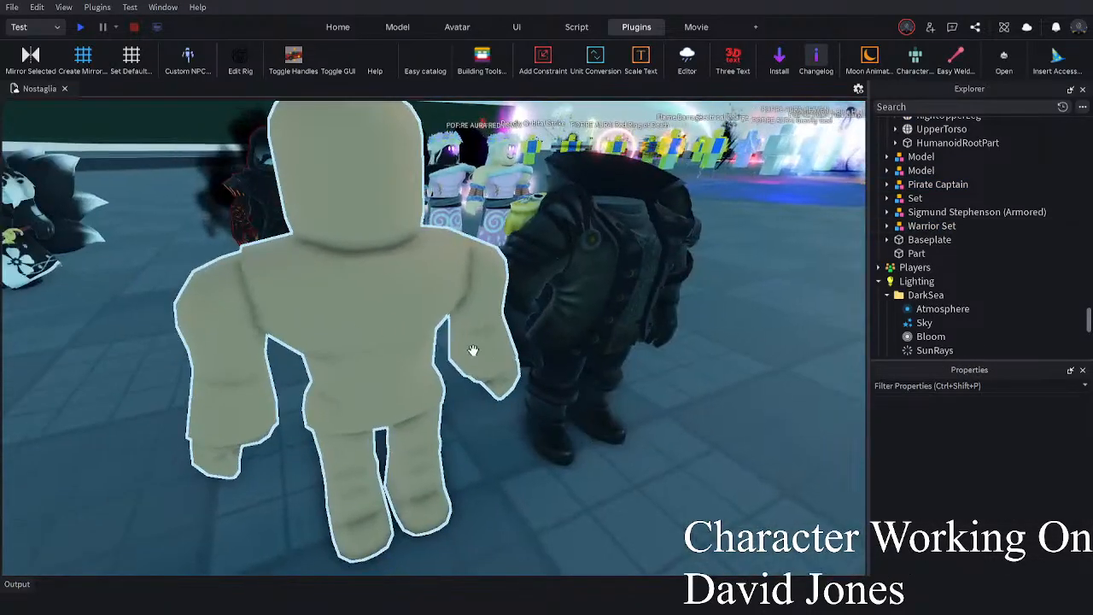
{"action": "right_click_drag", "start_coordinate": [471, 349], "coordinate": [520, 345]}
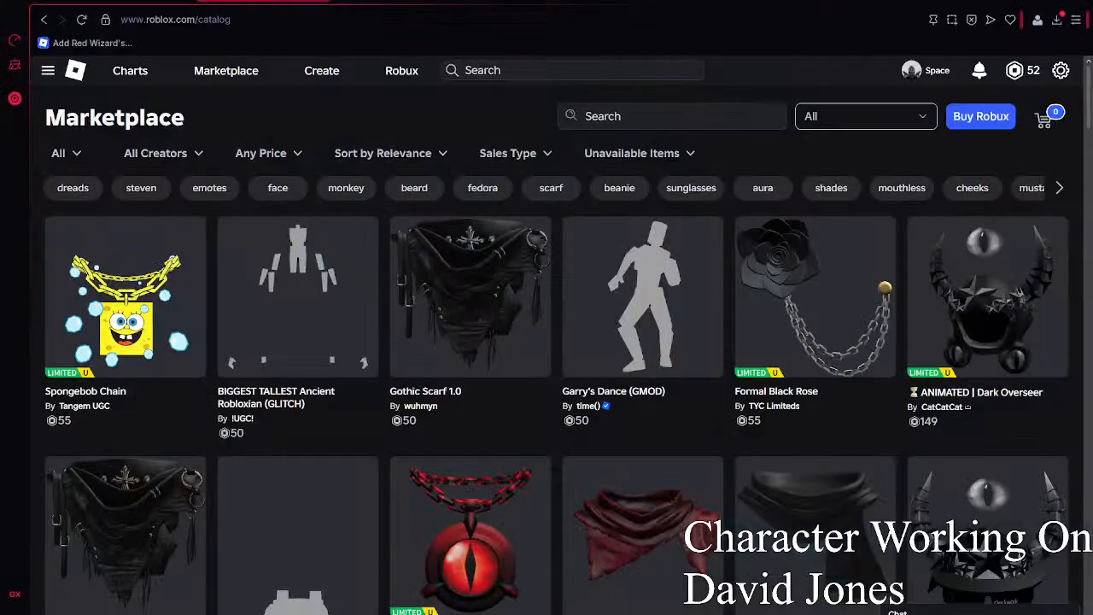
- Filter the Marketplace catalog to the Full Bodies category
{"action": "left_click", "coordinate": [51, 154]}
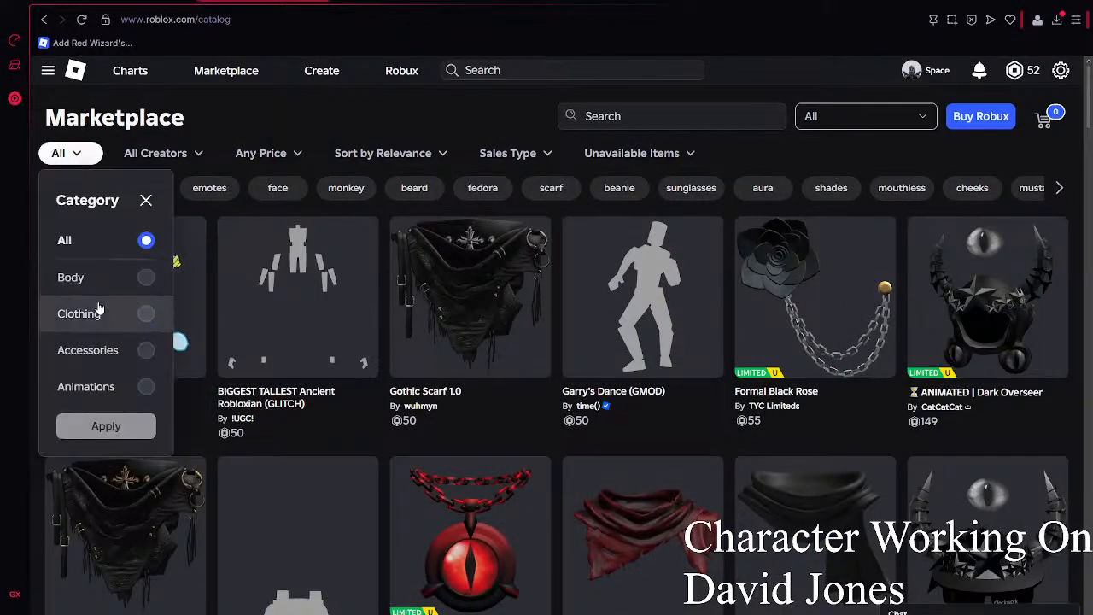
{"action": "left_click", "coordinate": [85, 309]}
{"action": "left_click", "coordinate": [76, 278]}
{"action": "scroll", "coordinate": [137, 307], "scroll_direction": "down", "scroll_amount": 1}
{"action": "left_click", "coordinate": [137, 299]}
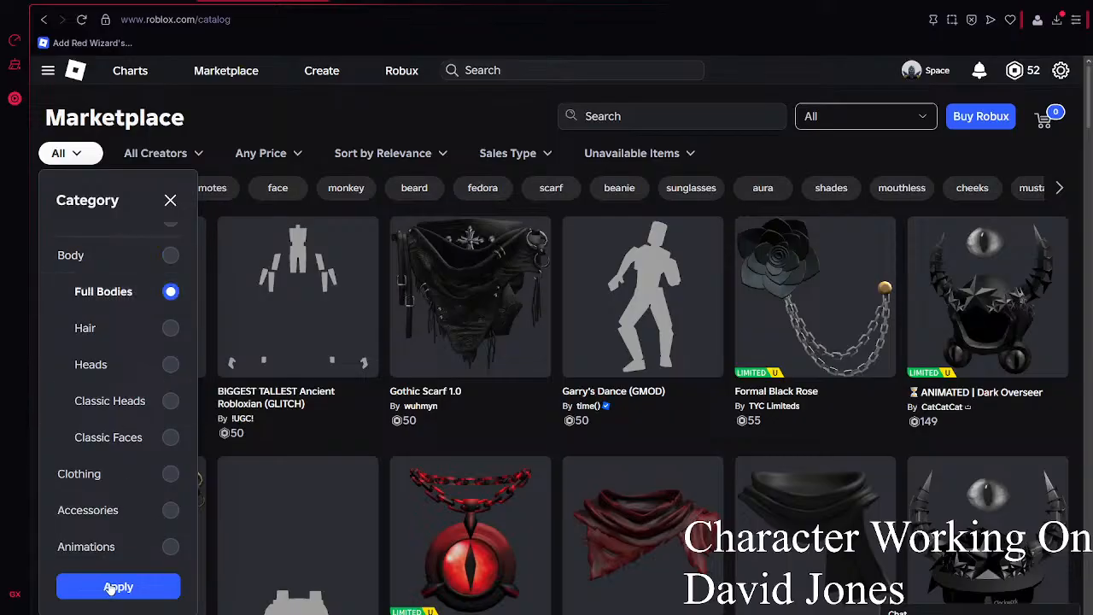
{"action": "left_click", "coordinate": [118, 586]}
- Limit the Marketplace results to the creator roblox and search for "skeleton"
{"action": "left_click", "coordinate": [195, 158]}
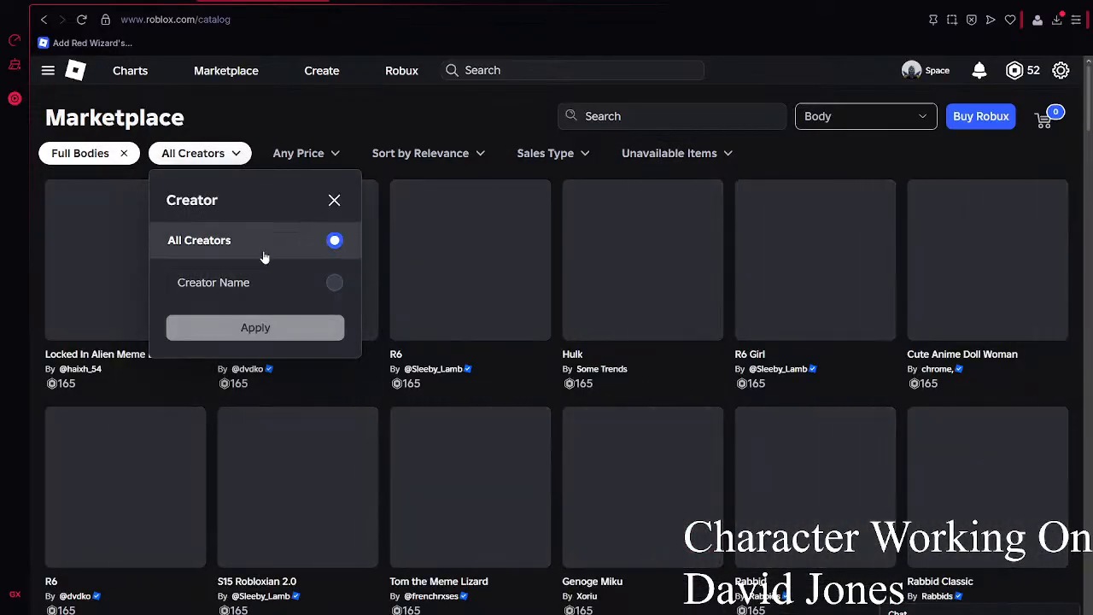
{"action": "left_click", "coordinate": [248, 271]}
{"action": "type", "text": "roblox"}
{"action": "key", "text": "Return"}
{"action": "left_click", "coordinate": [629, 116]}
{"action": "type", "text": "skeleton"}
{"action": "key", "text": "Return"}
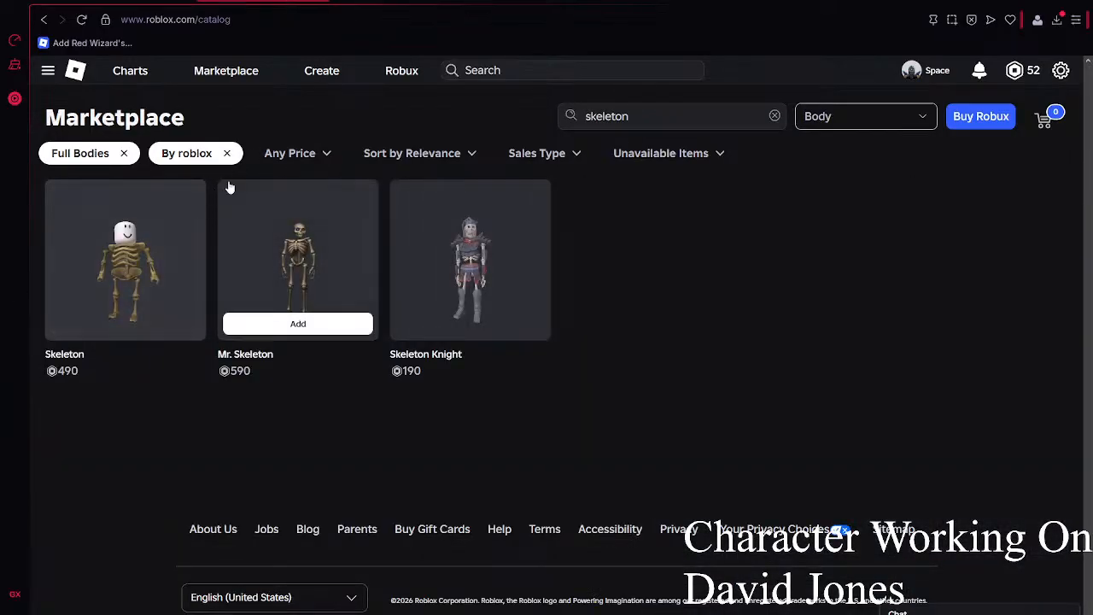
- Open the Skeleton bundle page, copy its bundle ID from the address and return to Roblox Studio
{"action": "left_click", "coordinate": [376, 1]}
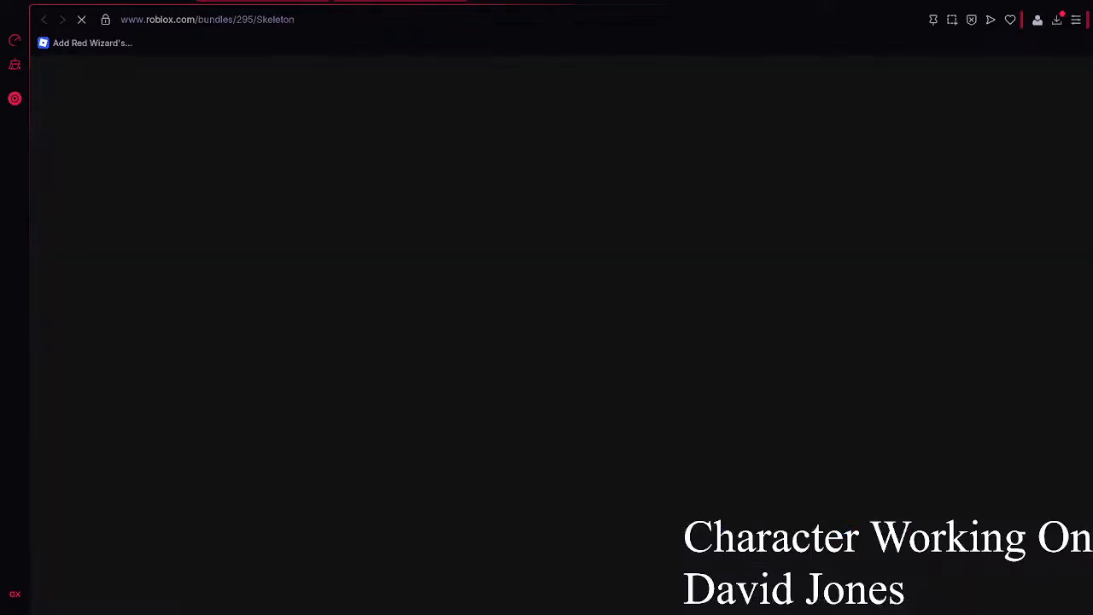
{"action": "left_click", "coordinate": [242, 21]}
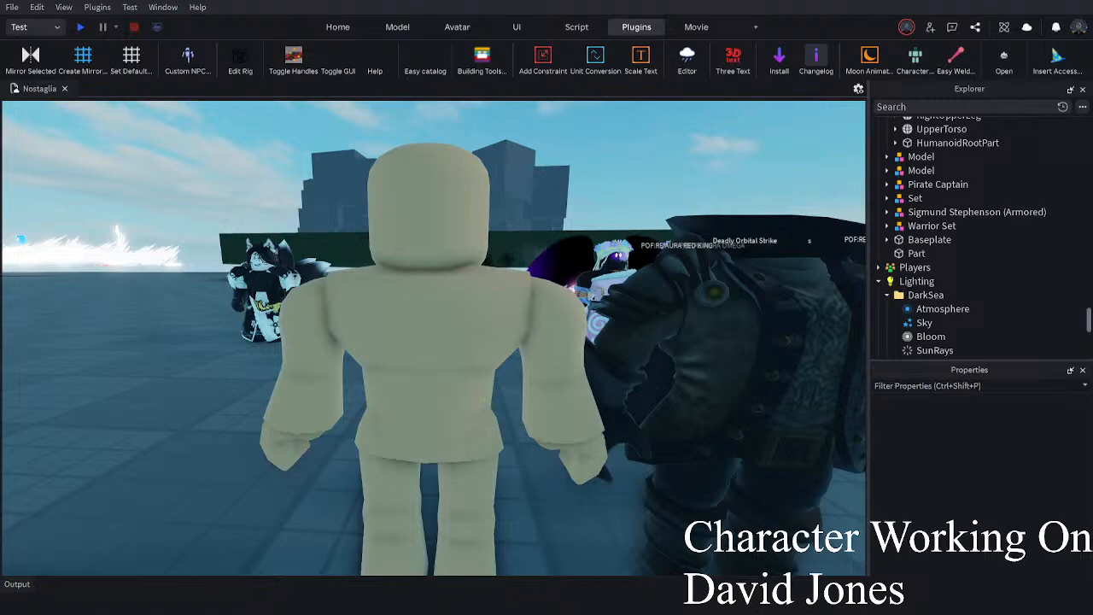
{"action": "left_click", "coordinate": [620, 493]}
{"action": "right_click_drag", "start_coordinate": [621, 493], "coordinate": [621, 492]}
{"action": "scroll", "coordinate": [621, 492], "scroll_direction": "down", "scroll_amount": 4}
{"action": "left_click", "coordinate": [621, 493]}
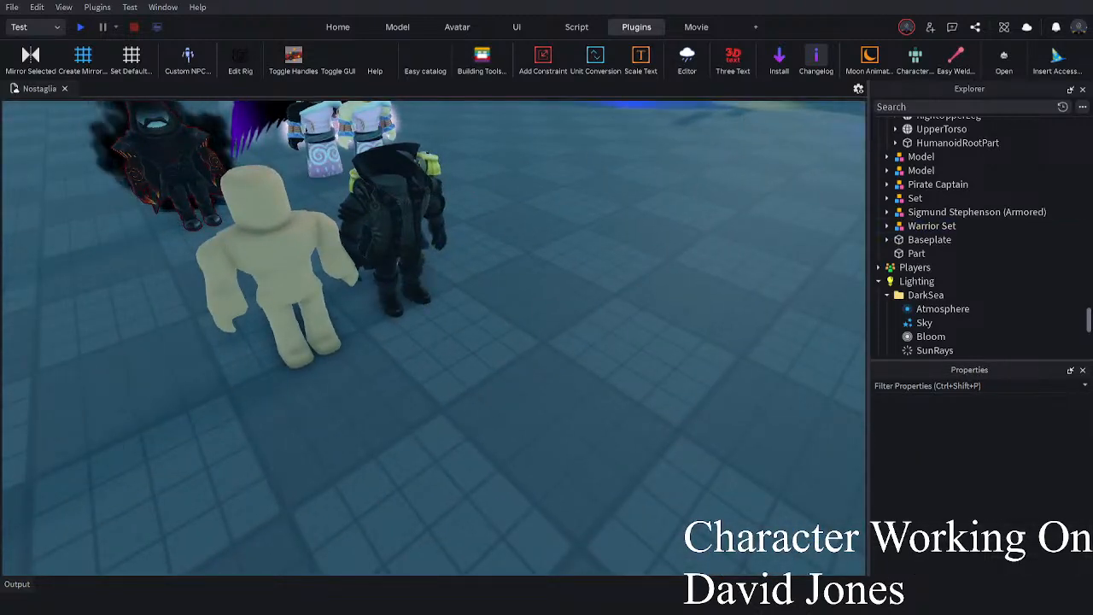
{"action": "right_click_drag", "start_coordinate": [555, 394], "coordinate": [554, 394]}
{"action": "scroll", "coordinate": [555, 395], "scroll_direction": "up", "scroll_amount": 2}
{"action": "scroll", "coordinate": [555, 394], "scroll_direction": "down", "scroll_amount": 2}
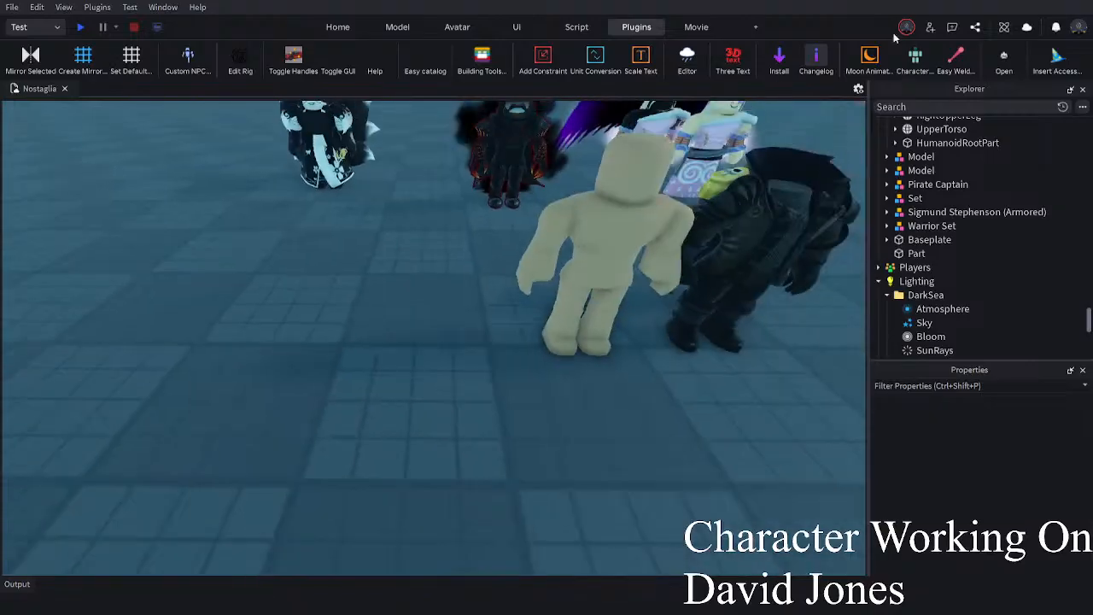
- Load bundle ID 295 into the character maker plugin, export the skeleton model to the scene and close the plugin
{"action": "left_click", "coordinate": [1005, 56]}
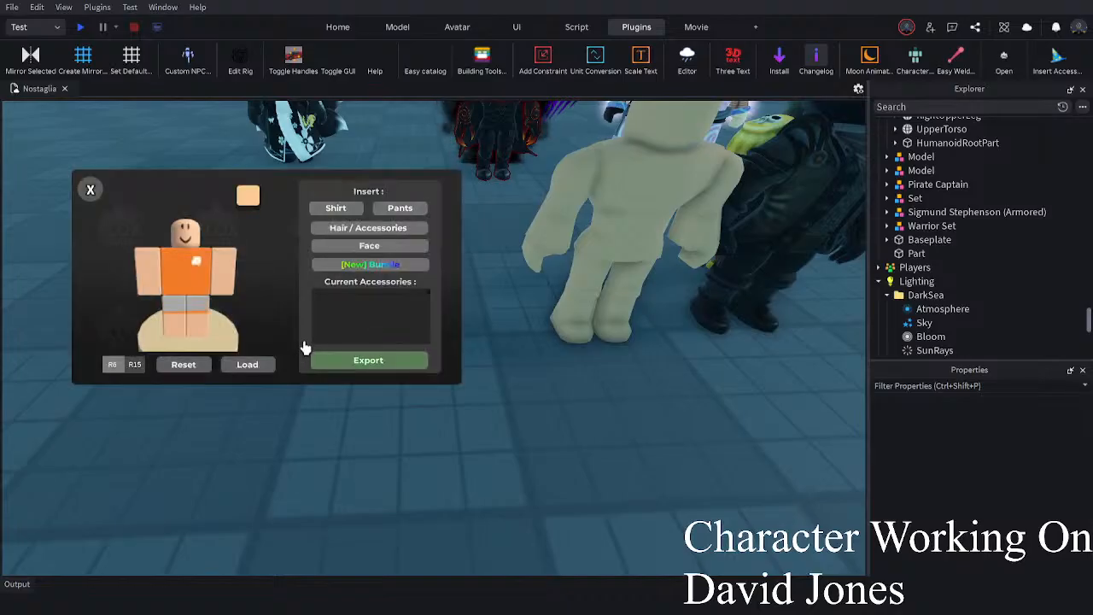
{"action": "left_click", "coordinate": [388, 265]}
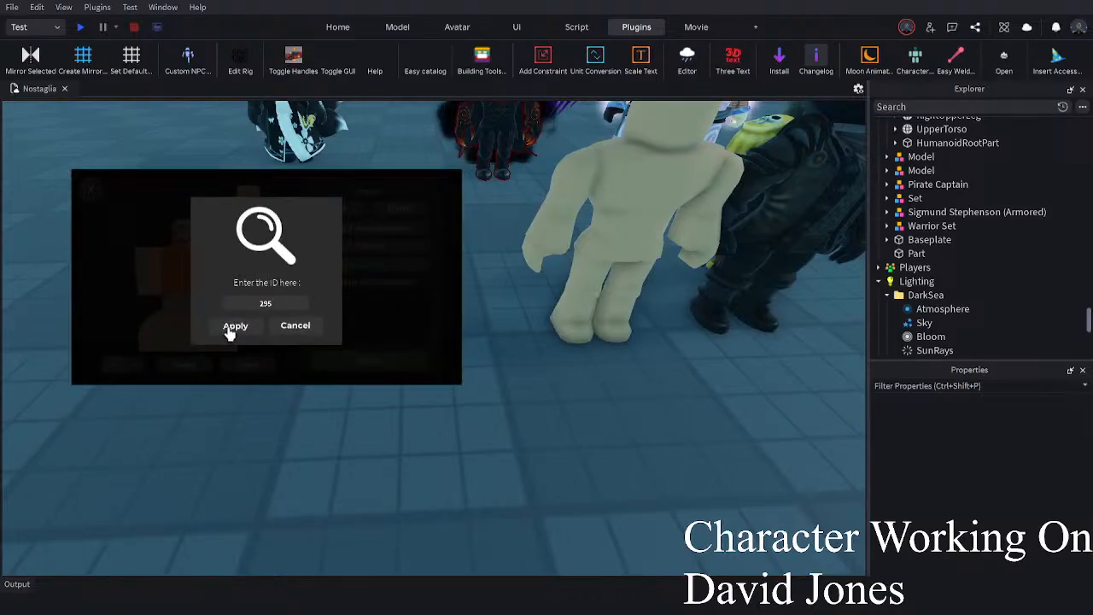
{"action": "left_click", "coordinate": [230, 329]}
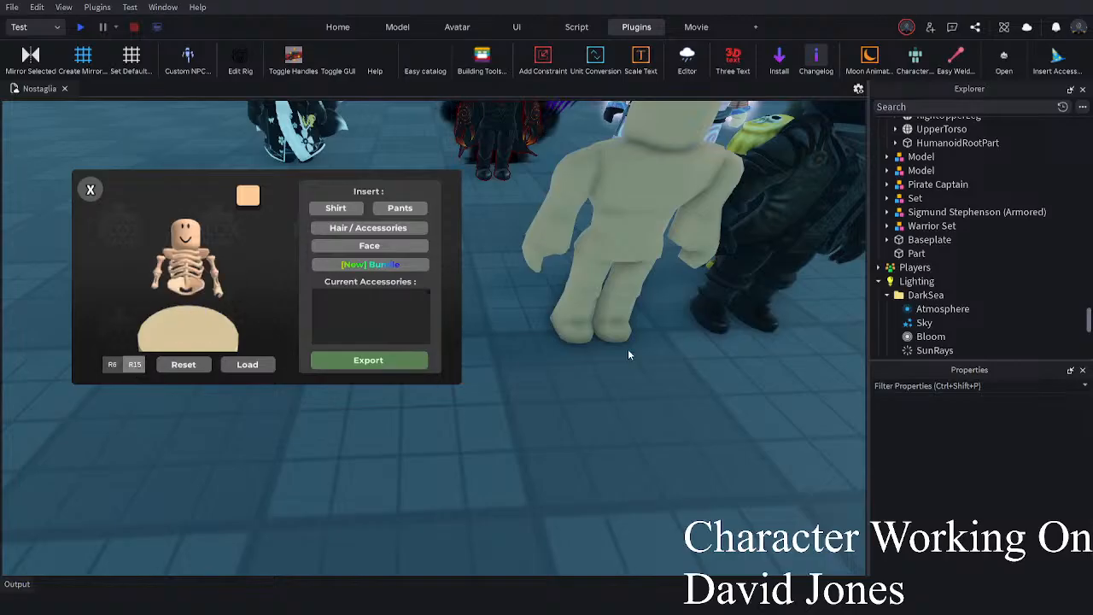
{"action": "right_click_drag", "start_coordinate": [628, 351], "coordinate": [625, 346]}
{"action": "left_click", "coordinate": [400, 362]}
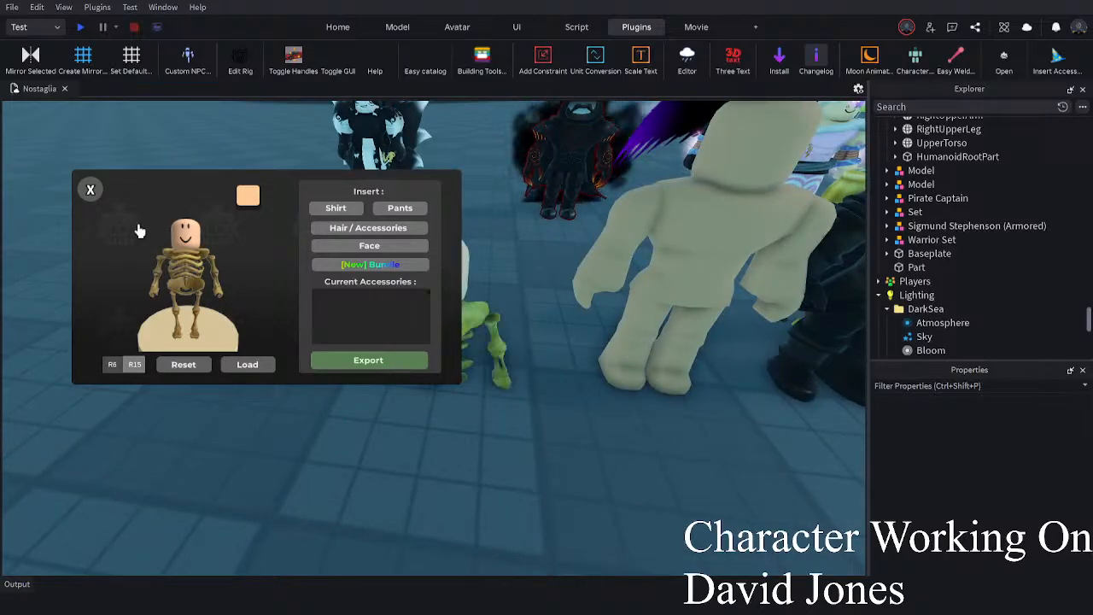
{"action": "left_click", "coordinate": [90, 190]}
{"action": "left_click", "coordinate": [235, 319]}
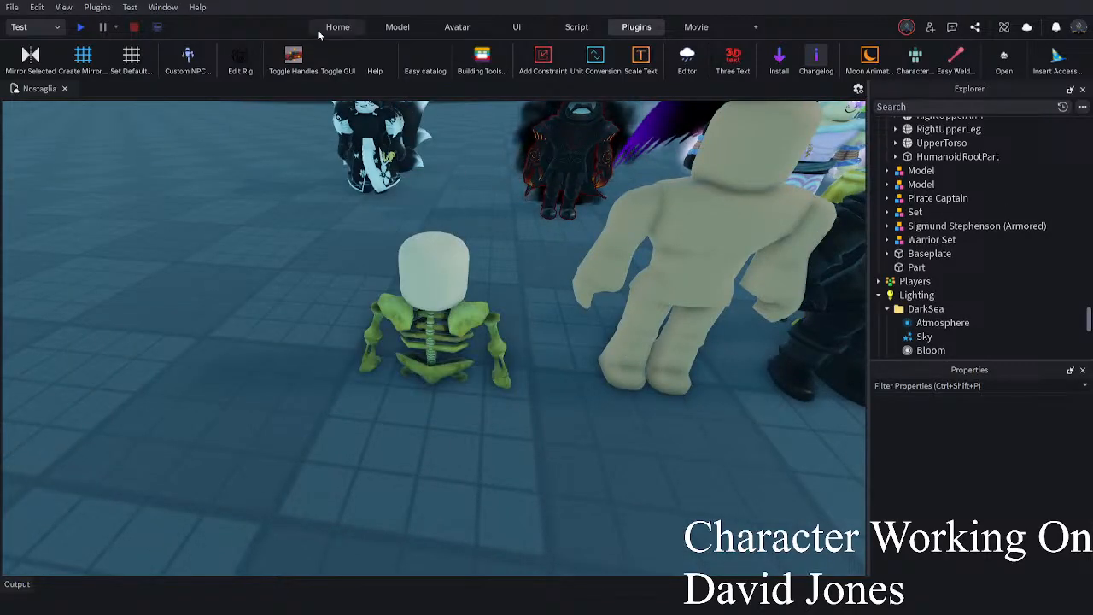
- Lift the exported skeleton model out of the floor and turn it around to face the other way
{"action": "left_click", "coordinate": [314, 27]}
{"action": "left_click", "coordinate": [431, 338]}
{"action": "left_click_drag", "start_coordinate": [562, 448], "coordinate": [291, 291]}
{"action": "left_click_drag", "start_coordinate": [458, 294], "coordinate": [458, 398]}
{"action": "key", "text": "r"}
{"action": "key", "text": "r"}
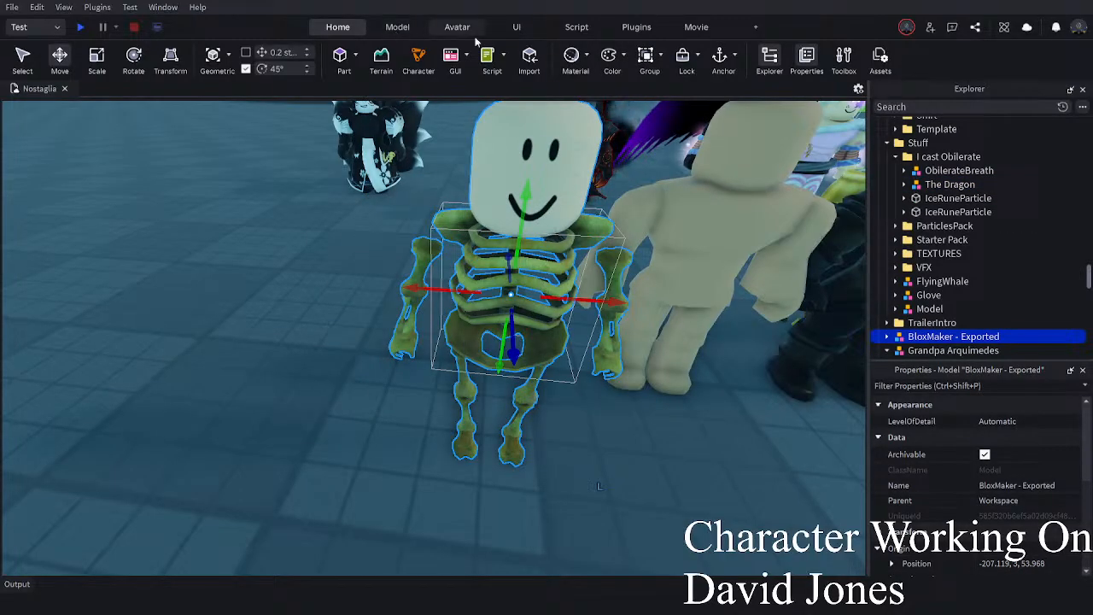
- Move the skeleton to the far side of the armor set copies
{"action": "left_click_drag", "start_coordinate": [518, 285], "coordinate": [671, 434]}
{"action": "key", "text": "d"}
{"action": "left_click", "coordinate": [528, 447]}
{"action": "key", "text": "a"}
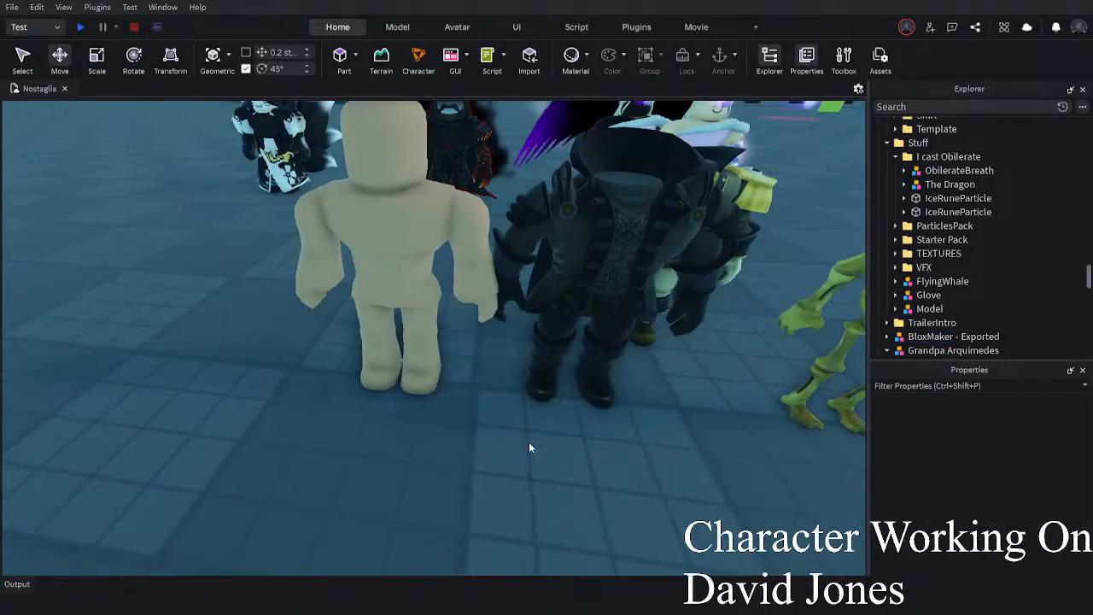
{"action": "key", "text": "d"}
- Move the Warrior Set and Pirate Captain copies to the opposite side of the stripped rig from the skeleton
{"action": "left_click_drag", "start_coordinate": [502, 386], "coordinate": [317, 346]}
{"action": "key", "text": "a"}
{"action": "left_click", "coordinate": [659, 388]}
{"action": "key", "text": "a"}
{"action": "left_click_drag", "start_coordinate": [722, 346], "coordinate": [224, 368]}
{"action": "left_click", "coordinate": [341, 437]}
{"action": "right_click_drag", "start_coordinate": [341, 437], "coordinate": [341, 438]}
{"action": "key", "text": "w"}
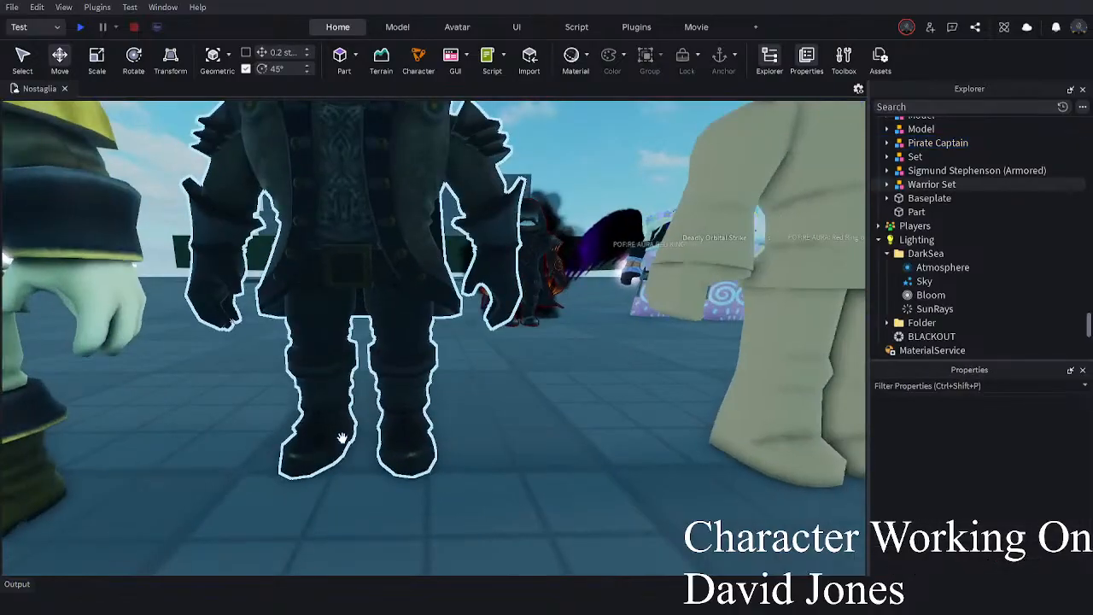
{"action": "key", "text": "s"}
{"action": "left_click_drag", "start_coordinate": [438, 442], "coordinate": [441, 419]}
{"action": "key", "text": "d"}
{"action": "key", "text": "s"}
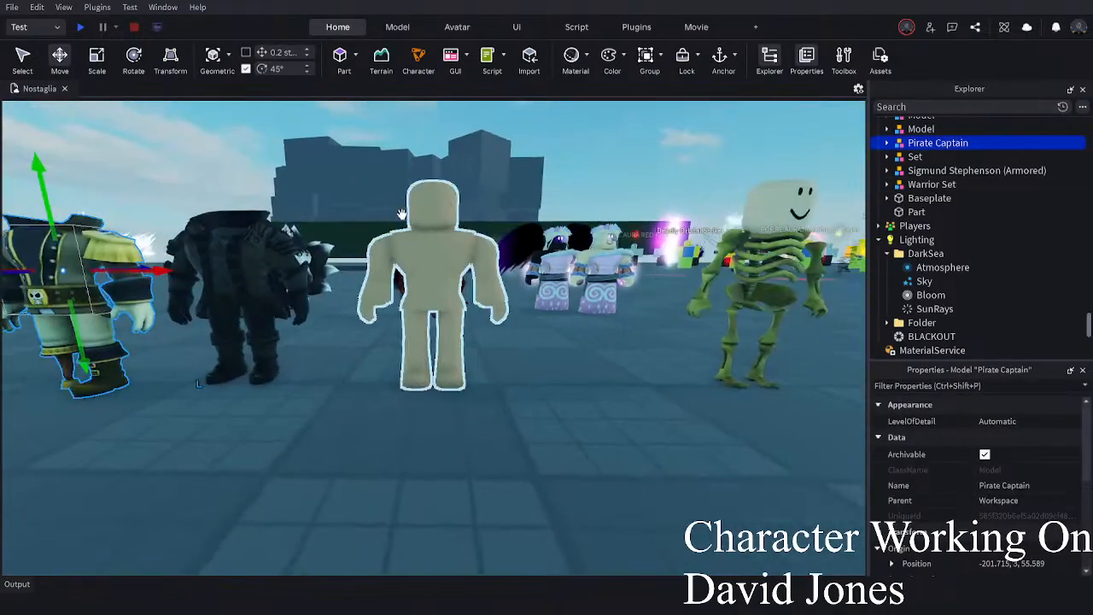
- Select both upper arms, lower arms and hands plus the UpperTorso of the Warrior Set copy
{"action": "key", "text": "w"}
{"action": "right_click_drag", "start_coordinate": [328, 399], "coordinate": [329, 402]}
{"action": "key", "text": "s"}
{"action": "right_click_drag", "start_coordinate": [397, 403], "coordinate": [402, 393]}
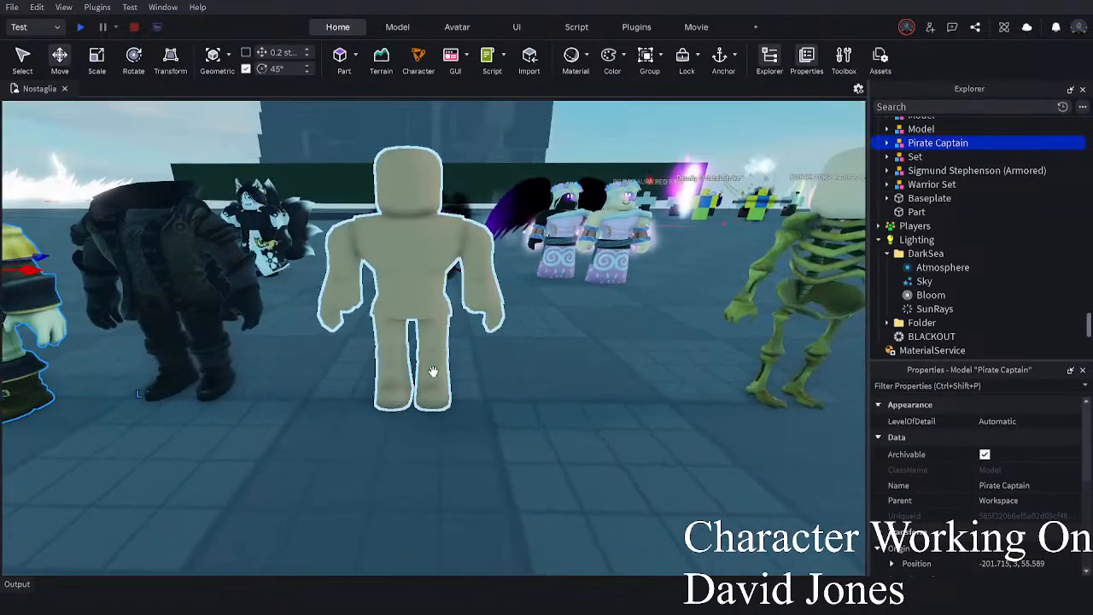
{"action": "key", "text": "d"}
{"action": "key", "text": "a"}
{"action": "key", "text": "w"}
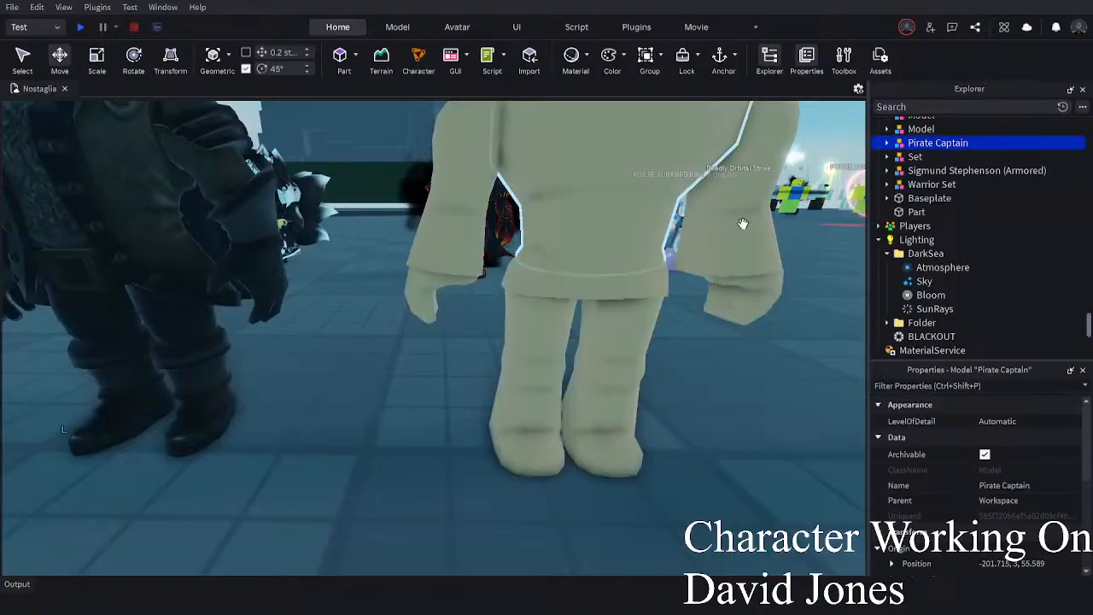
{"action": "key", "text": "a"}
{"action": "right_click_drag", "start_coordinate": [384, 334], "coordinate": [380, 322]}
{"action": "left_click", "coordinate": [410, 201], "text": "alt"}
{"action": "left_click", "coordinate": [307, 205], "text": "ctrl+alt"}
{"action": "left_click", "coordinate": [308, 298], "text": "ctrl+alt"}
{"action": "left_click", "coordinate": [286, 271], "text": "ctrl+alt"}
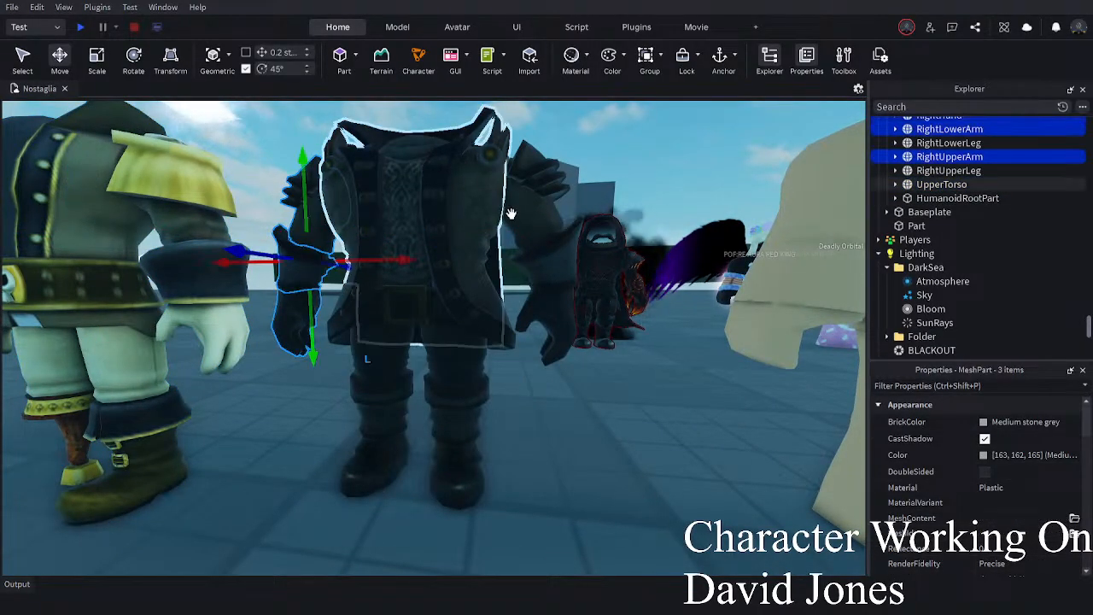
{"action": "left_click", "coordinate": [553, 193], "text": "ctrl+alt"}
{"action": "right_click_drag", "start_coordinate": [574, 310], "coordinate": [573, 315]}
{"action": "scroll", "coordinate": [574, 314], "scroll_direction": "down", "scroll_amount": 4}
{"action": "left_click", "coordinate": [434, 229], "text": "ctrl+alt"}
{"action": "scroll", "coordinate": [495, 280], "scroll_direction": "up", "scroll_amount": 4}
{"action": "right_click_drag", "start_coordinate": [495, 284], "coordinate": [498, 296]}
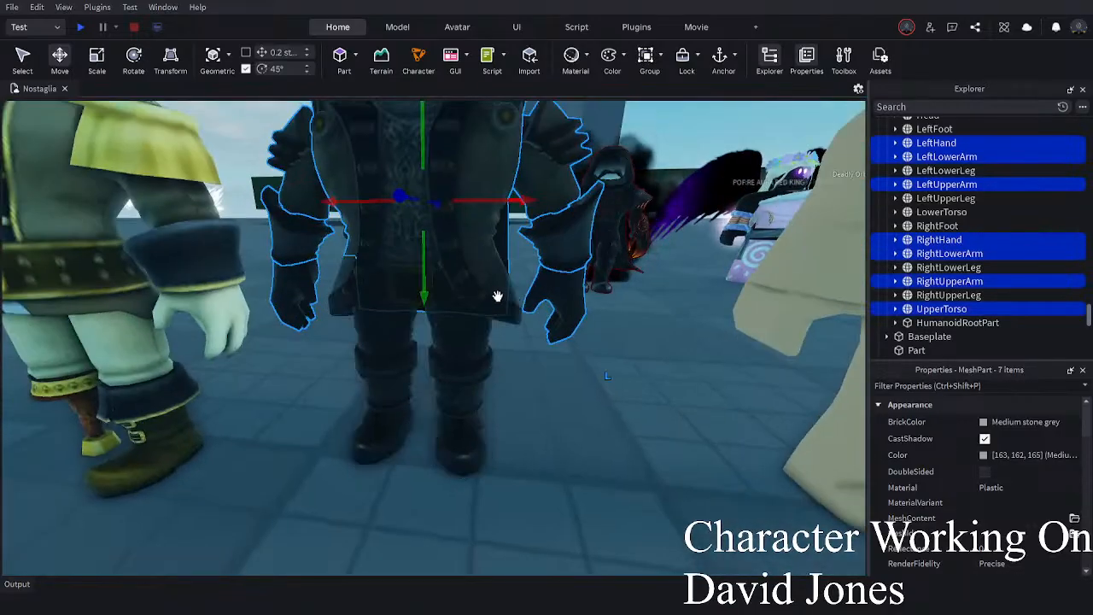
- Add both upper legs and the LowerTorso to the selection, then cut the parts and paste them outside the Warrior Set
{"action": "left_click", "coordinate": [482, 355], "text": "ctrl+alt"}
{"action": "scroll", "coordinate": [390, 319], "scroll_direction": "up", "scroll_amount": 5}
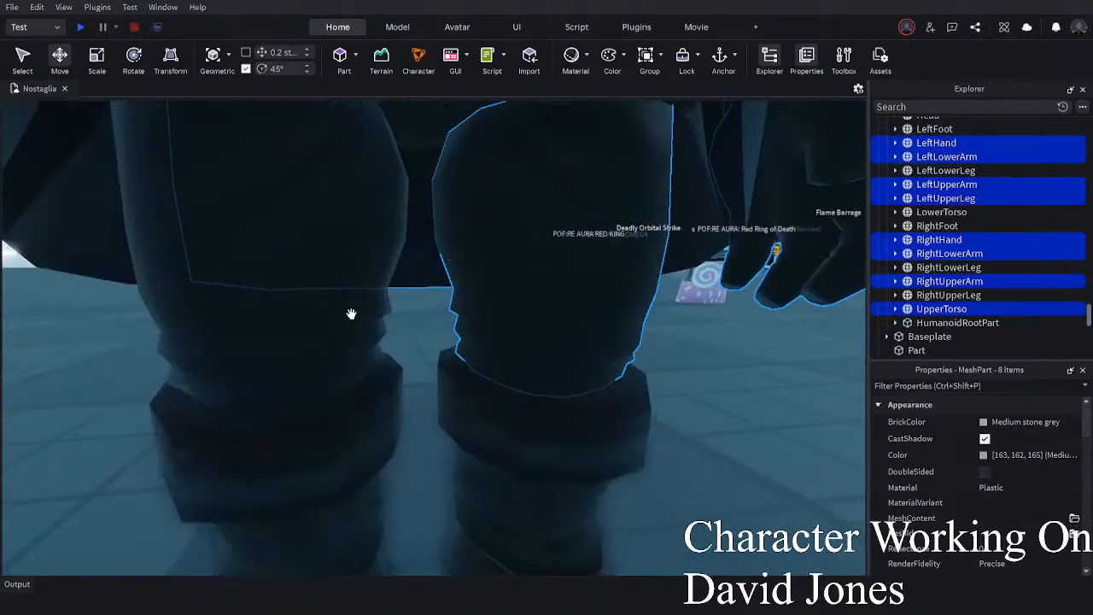
{"action": "scroll", "coordinate": [326, 352], "scroll_direction": "down", "scroll_amount": 5}
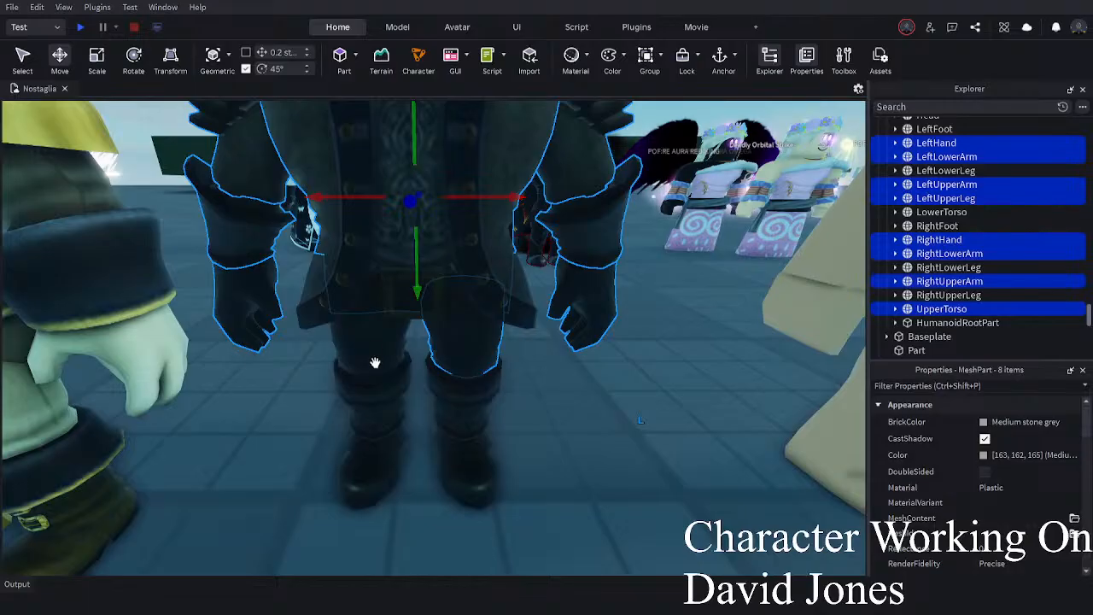
{"action": "right_click_drag", "start_coordinate": [302, 297], "coordinate": [416, 329]}
{"action": "scroll", "coordinate": [415, 331], "scroll_direction": "down", "scroll_amount": 5}
{"action": "scroll", "coordinate": [416, 330], "scroll_direction": "up", "scroll_amount": 5}
{"action": "key", "text": "a"}
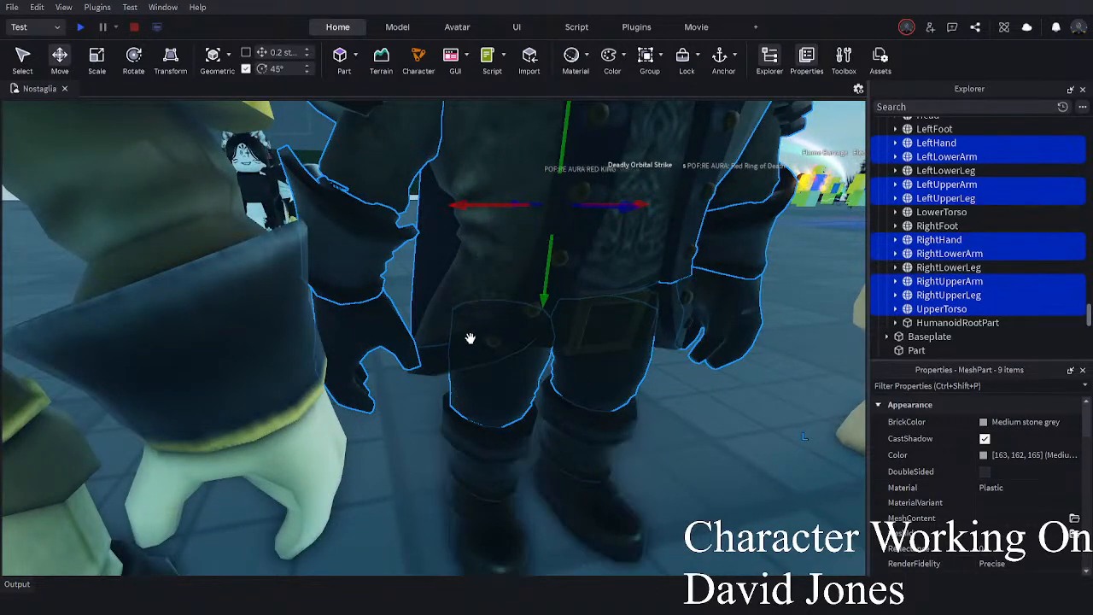
{"action": "scroll", "coordinate": [942, 298], "scroll_direction": "up", "scroll_amount": 1}
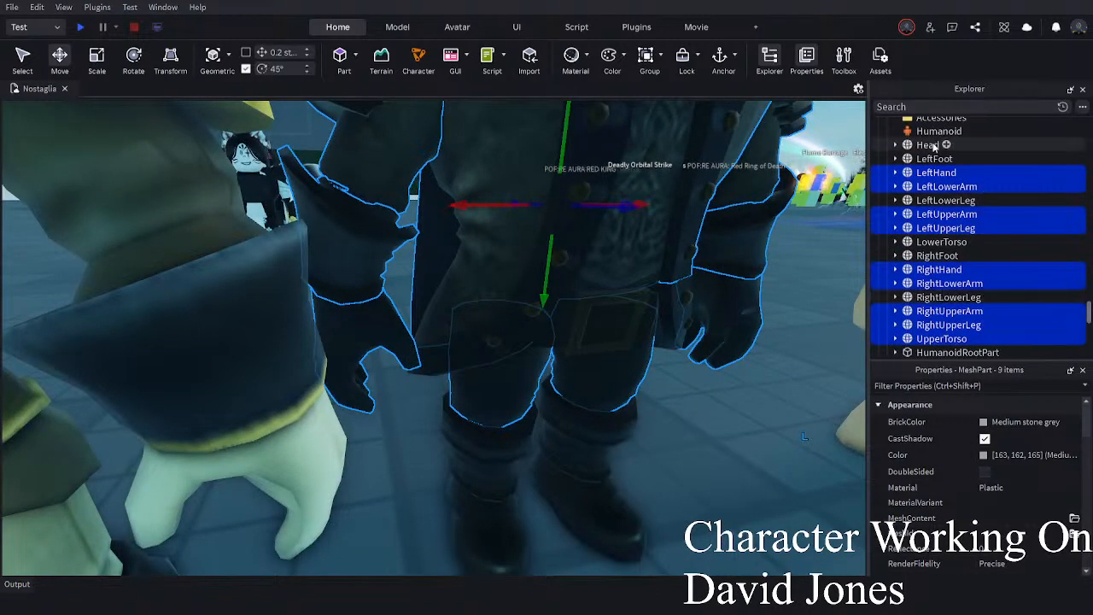
{"action": "left_click", "coordinate": [927, 247], "text": "ctrl"}
{"action": "scroll", "coordinate": [659, 214], "scroll_direction": "down", "scroll_amount": 8}
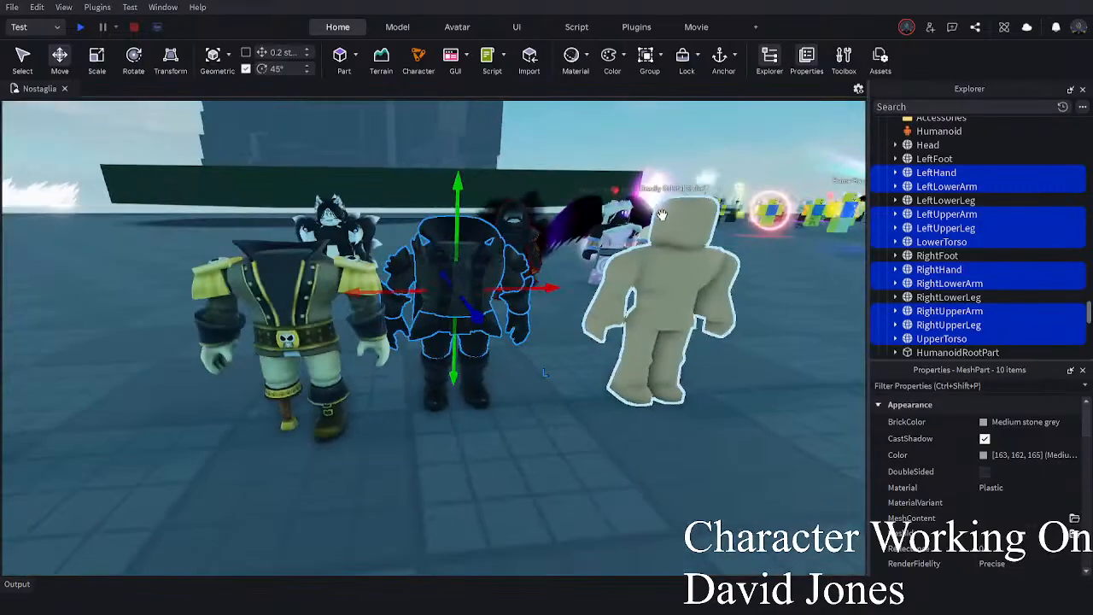
{"action": "key", "text": "Delete"}
{"action": "left_click", "coordinate": [441, 405]}
{"action": "right_click_drag", "start_coordinate": [481, 467], "coordinate": [482, 464]}
{"action": "key", "text": "ctrl+v"}
- Move the pasted armor parts onto the stripped rig and adjust their height toward its torso
{"action": "scroll", "coordinate": [512, 403], "scroll_direction": "down", "scroll_amount": 3}
{"action": "key", "text": "f"}
{"action": "scroll", "coordinate": [524, 409], "scroll_direction": "down", "scroll_amount": 5}
{"action": "left_click_drag", "start_coordinate": [513, 396], "coordinate": [483, 371]}
{"action": "scroll", "coordinate": [524, 410], "scroll_direction": "up", "scroll_amount": 5}
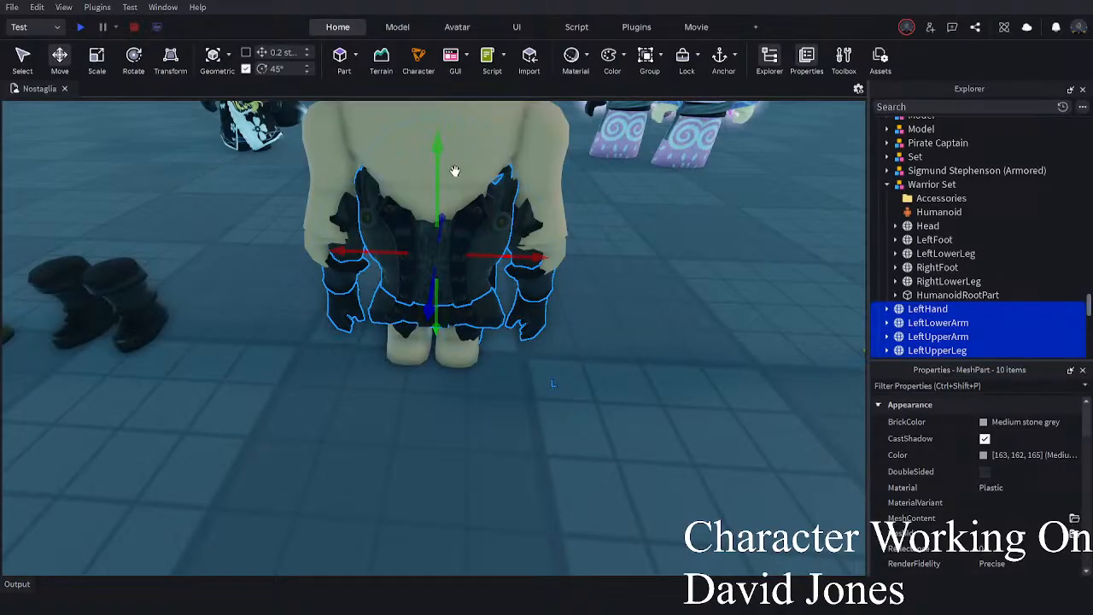
{"action": "scroll", "coordinate": [440, 173], "scroll_direction": "down", "scroll_amount": 4}
{"action": "left_click_drag", "start_coordinate": [439, 173], "coordinate": [438, 200]}
{"action": "scroll", "coordinate": [439, 200], "scroll_direction": "up", "scroll_amount": 3}
- Nudge the armor parts vertically and sideways in small amounts to align them with the rig's torso and arms
{"action": "right_click_drag", "start_coordinate": [445, 302], "coordinate": [444, 306]}
{"action": "key", "text": "a"}
{"action": "left_click_drag", "start_coordinate": [549, 360], "coordinate": [545, 350]}
{"action": "key", "text": "ctrl+z"}
{"action": "key", "text": "d"}
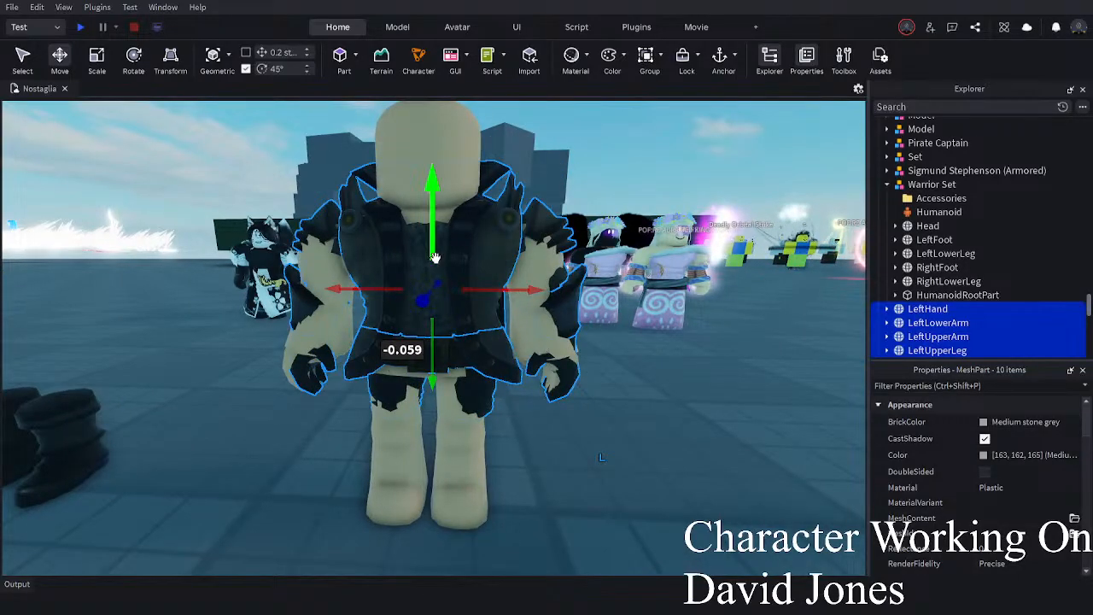
{"action": "left_click_drag", "start_coordinate": [354, 293], "coordinate": [349, 291]}
{"action": "key", "text": "a"}
{"action": "right_click_drag", "start_coordinate": [349, 290], "coordinate": [351, 288]}
{"action": "key", "text": "s"}
{"action": "left_click_drag", "start_coordinate": [453, 323], "coordinate": [450, 323]}
{"action": "right_click_drag", "start_coordinate": [450, 322], "coordinate": [450, 322]}
{"action": "key", "text": "d"}
{"action": "left_click_drag", "start_coordinate": [465, 248], "coordinate": [468, 256]}
{"action": "key", "text": "s"}
{"action": "right_click_drag", "start_coordinate": [468, 256], "coordinate": [469, 257]}
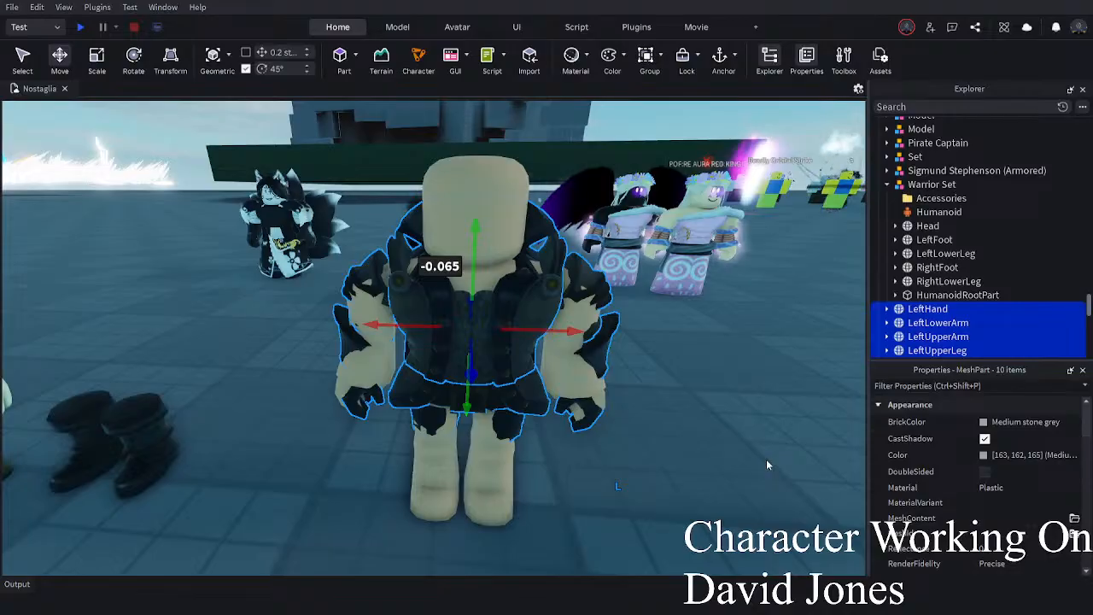
- Center the armor on the rig and shift it about 0.105 studs along its depth axis
{"action": "left_click_drag", "start_coordinate": [555, 330], "coordinate": [552, 332]}
{"action": "key", "text": "d"}
{"action": "right_click_drag", "start_coordinate": [552, 332], "coordinate": [554, 337]}
{"action": "right_click_drag", "start_coordinate": [429, 341], "coordinate": [430, 345]}
{"action": "key", "text": "d"}
{"action": "key", "text": "d"}
{"action": "left_click_drag", "start_coordinate": [454, 383], "coordinate": [441, 383]}
{"action": "key", "text": "d"}
{"action": "right_click_drag", "start_coordinate": [441, 383], "coordinate": [441, 383]}
{"action": "right_click_drag", "start_coordinate": [577, 398], "coordinate": [577, 398]}
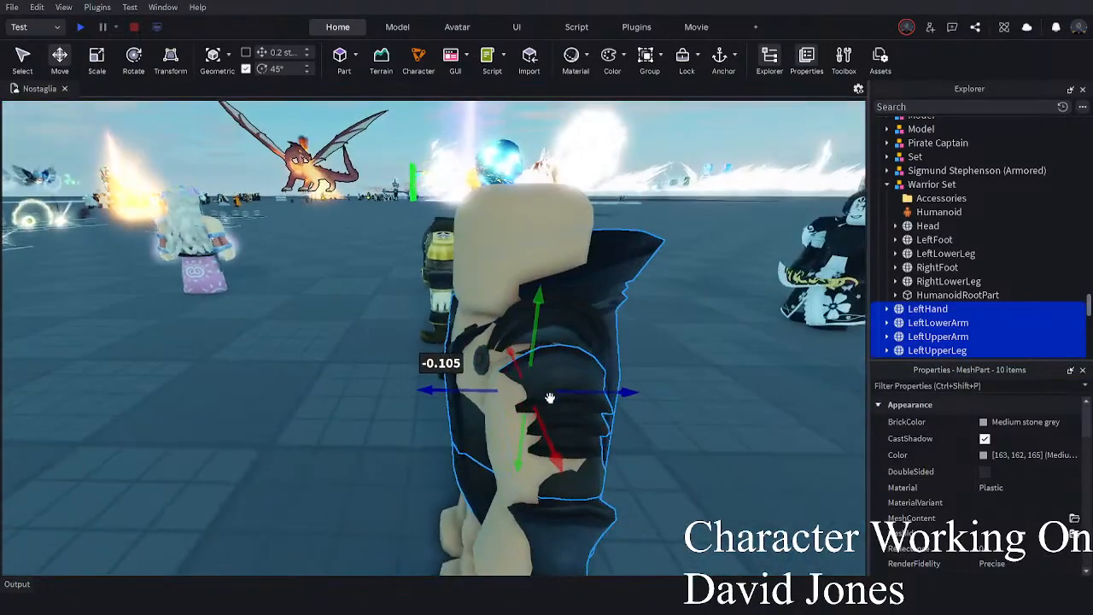
- Fine-tune the armor's depth and height against the rig from the side, then clear the selection
{"action": "left_click", "coordinate": [133, 69]}
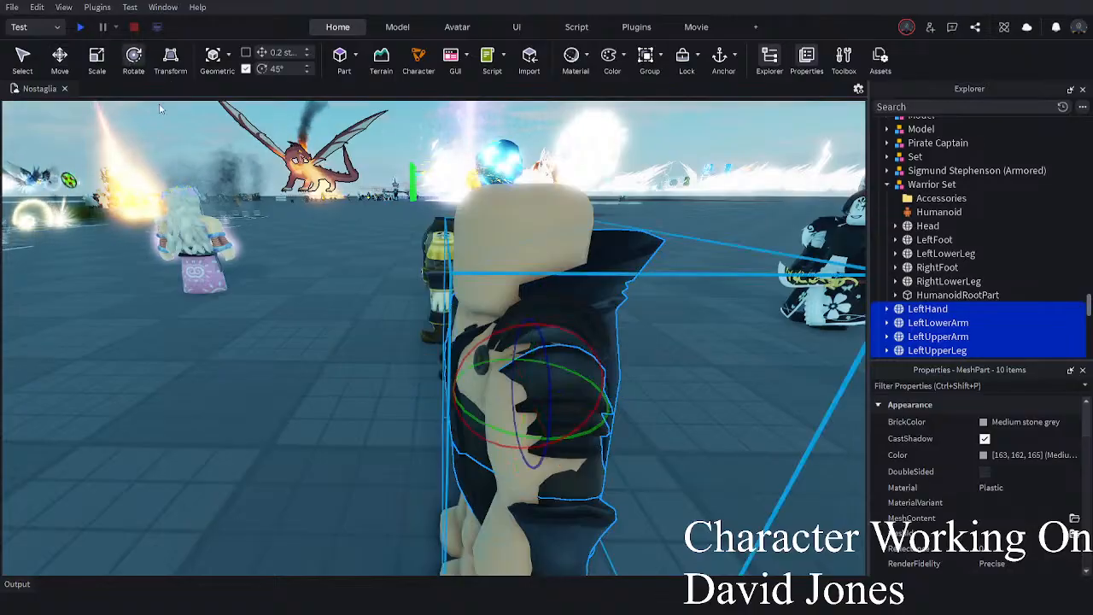
{"action": "right_click_drag", "start_coordinate": [616, 362], "coordinate": [616, 362]}
{"action": "left_click", "coordinate": [60, 60]}
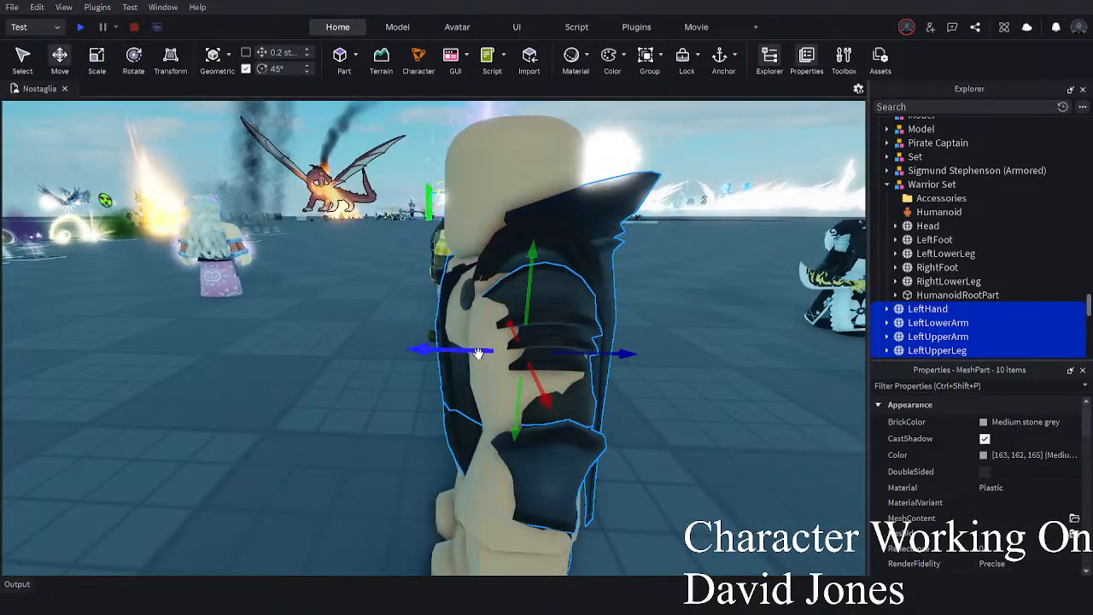
{"action": "left_click_drag", "start_coordinate": [479, 353], "coordinate": [472, 352]}
{"action": "right_click_drag", "start_coordinate": [471, 352], "coordinate": [471, 353]}
{"action": "left_click_drag", "start_coordinate": [417, 431], "coordinate": [413, 429]}
{"action": "right_click_drag", "start_coordinate": [412, 429], "coordinate": [412, 430]}
{"action": "left_click_drag", "start_coordinate": [398, 386], "coordinate": [401, 394]}
{"action": "right_click_drag", "start_coordinate": [402, 394], "coordinate": [403, 380]}
{"action": "key", "text": "s"}
{"action": "left_click", "coordinate": [642, 508]}
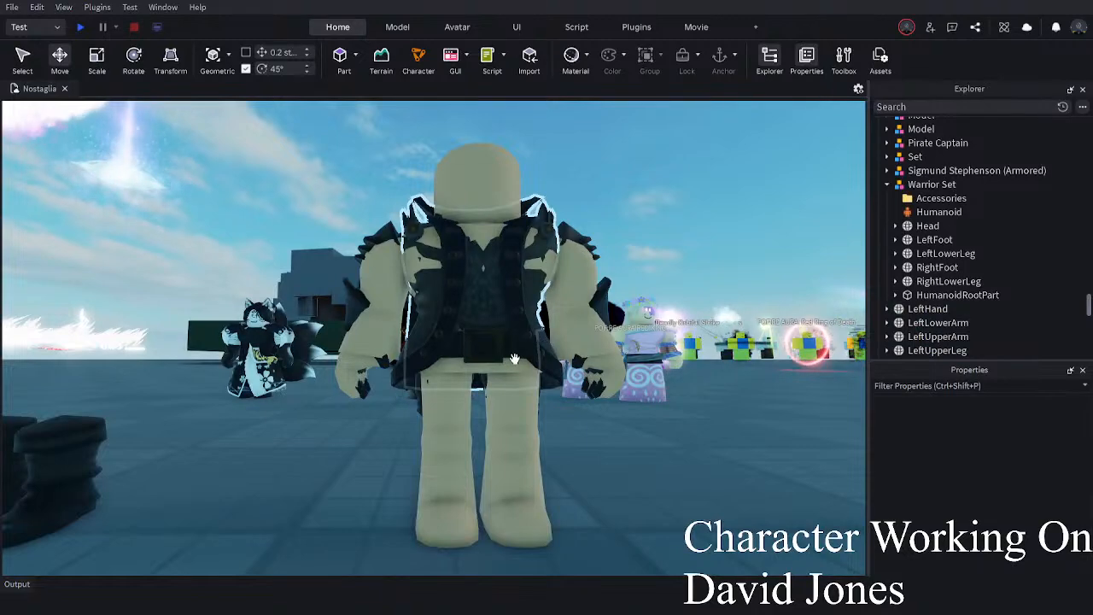
{"action": "left_click", "coordinate": [537, 369]}
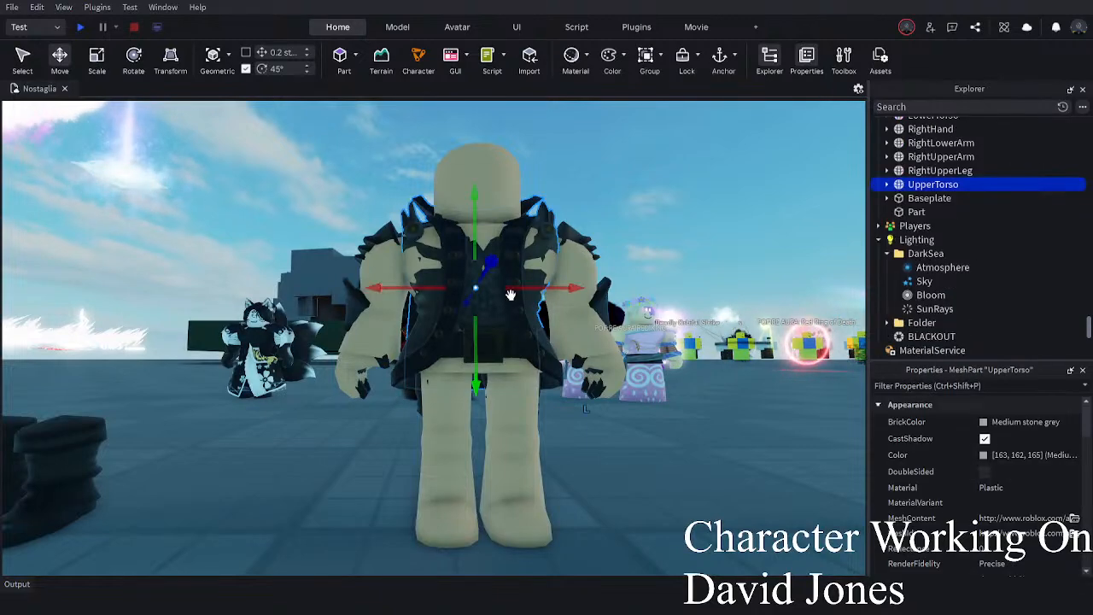
{"action": "left_click", "coordinate": [621, 530]}
{"action": "right_click_drag", "start_coordinate": [621, 530], "coordinate": [586, 504]}
{"action": "scroll", "coordinate": [586, 505], "scroll_direction": "up", "scroll_amount": 3}
{"action": "scroll", "coordinate": [586, 505], "scroll_direction": "down", "scroll_amount": 2}
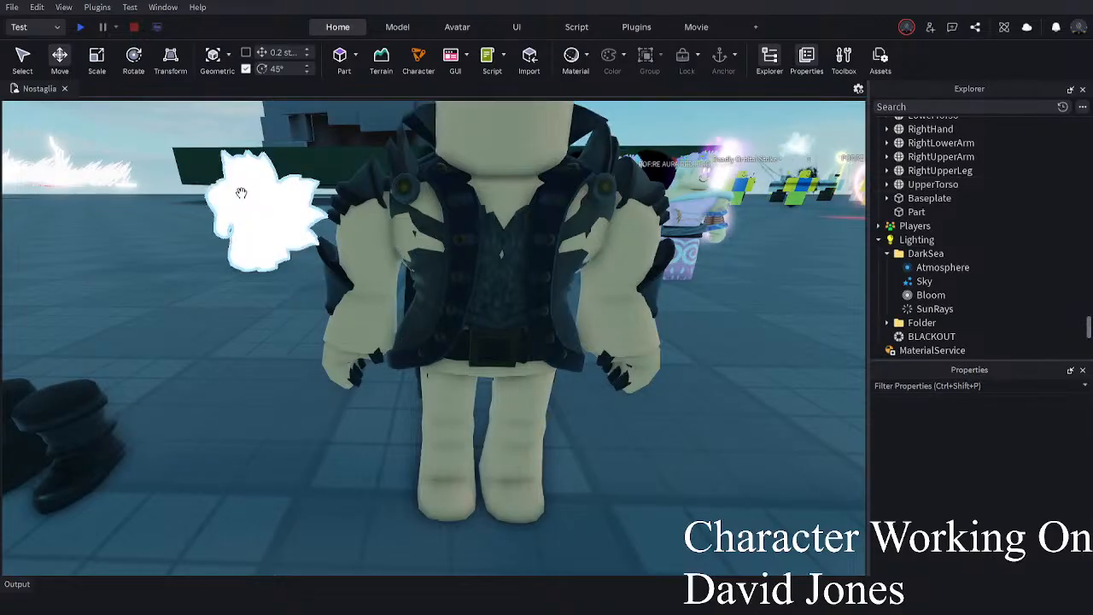
- Examine how the armor parts fit over the rig's torso, hips and legs from several angles, selecting individual pieces to check them
{"action": "left_click", "coordinate": [557, 272]}
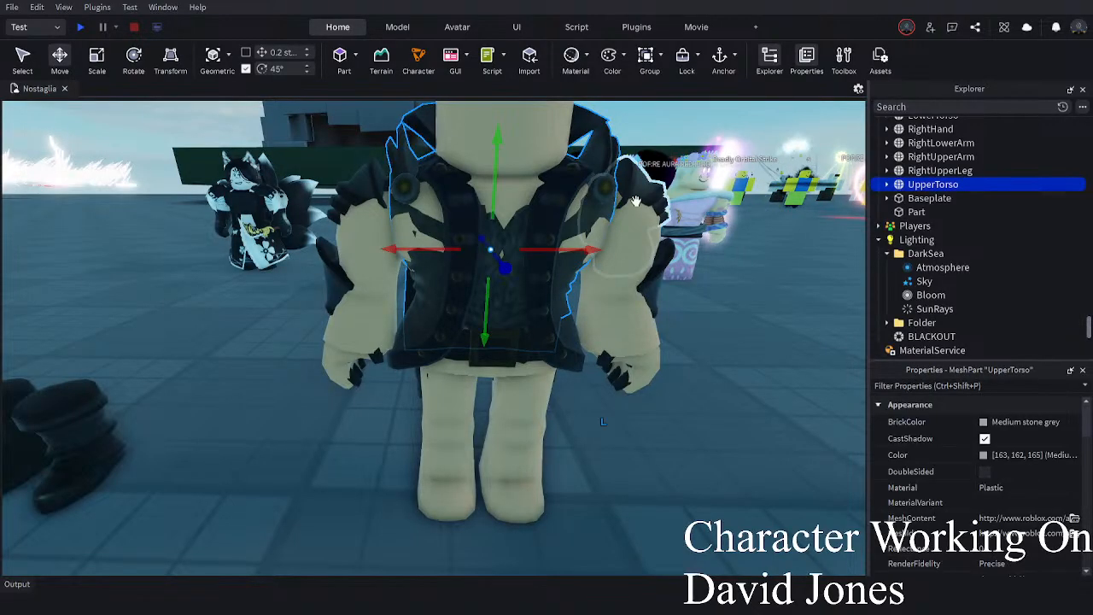
{"action": "right_click_drag", "start_coordinate": [596, 172], "coordinate": [591, 168]}
{"action": "scroll", "coordinate": [591, 168], "scroll_direction": "down", "scroll_amount": 3}
{"action": "left_click", "coordinate": [427, 455]}
{"action": "left_click", "coordinate": [551, 313]}
{"action": "right_click_drag", "start_coordinate": [551, 312], "coordinate": [553, 312]}
{"action": "scroll", "coordinate": [553, 312], "scroll_direction": "up", "scroll_amount": 3}
{"action": "scroll", "coordinate": [552, 312], "scroll_direction": "down", "scroll_amount": 3}
{"action": "right_click_drag", "start_coordinate": [537, 366], "coordinate": [539, 368]}
{"action": "left_click", "coordinate": [651, 429]}
{"action": "scroll", "coordinate": [523, 280], "scroll_direction": "up", "scroll_amount": 1}
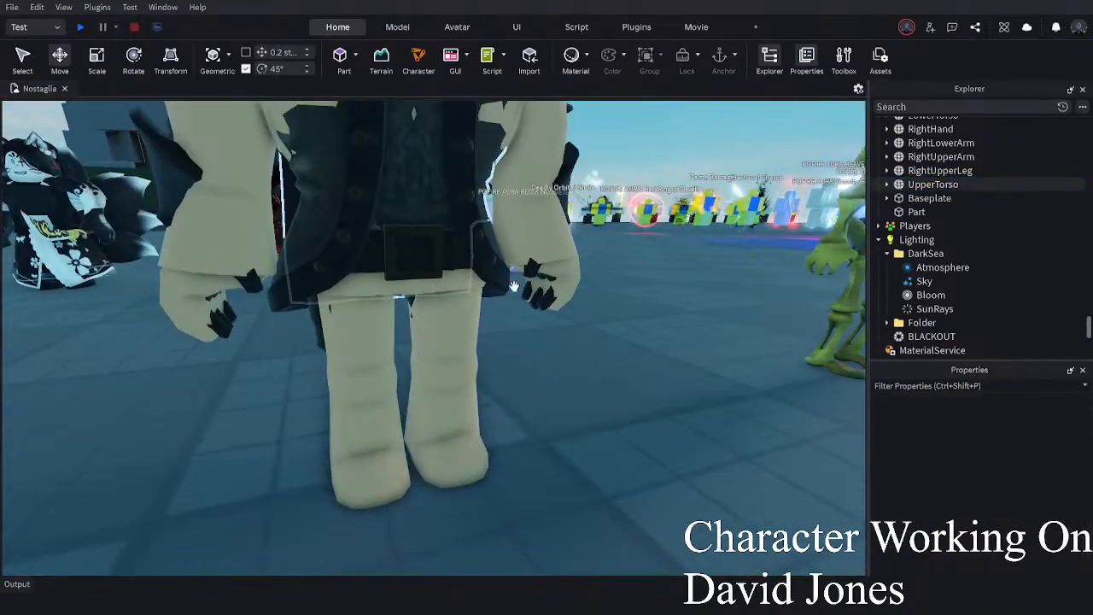
{"action": "right_click_drag", "start_coordinate": [507, 305], "coordinate": [611, 457]}
{"action": "scroll", "coordinate": [612, 457], "scroll_direction": "down", "scroll_amount": 1}
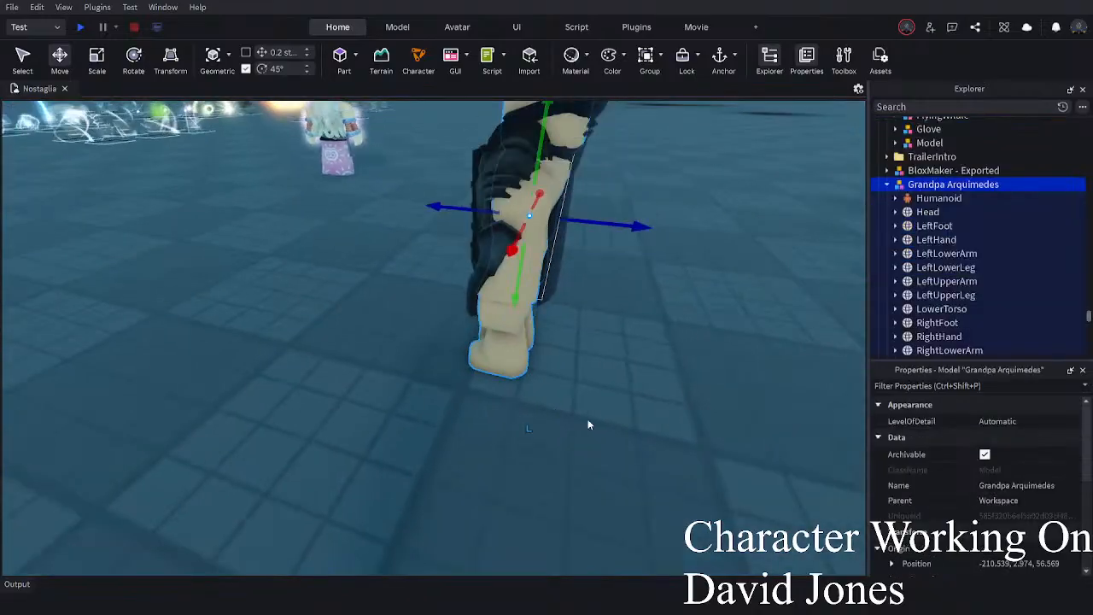
{"action": "left_click_drag", "start_coordinate": [587, 419], "coordinate": [405, 256]}
{"action": "left_click_drag", "start_coordinate": [405, 256], "coordinate": [404, 251]}
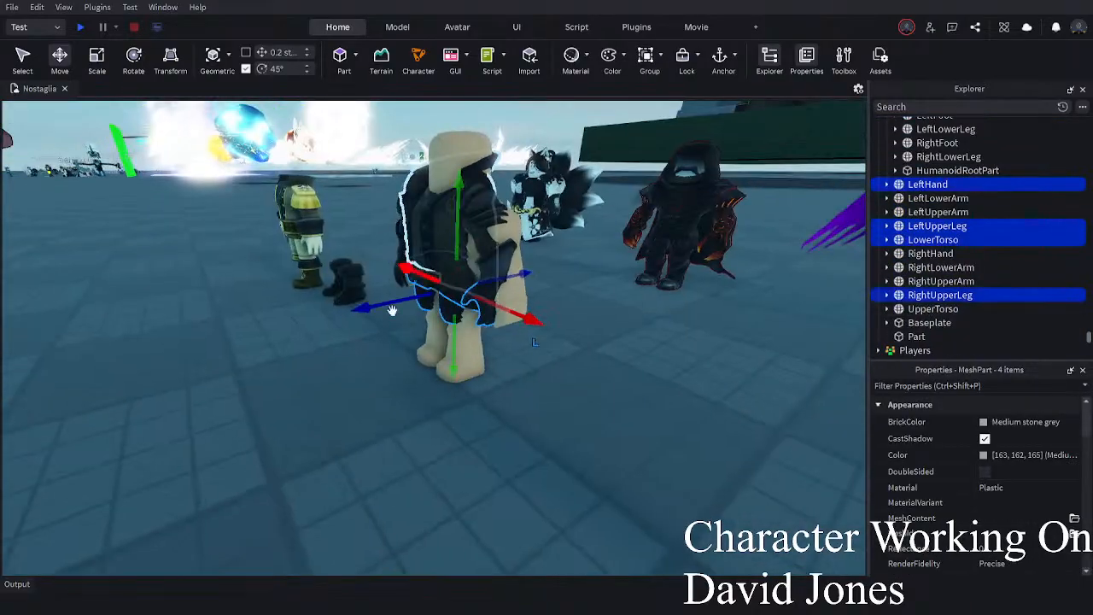
{"action": "left_click", "coordinate": [365, 297]}
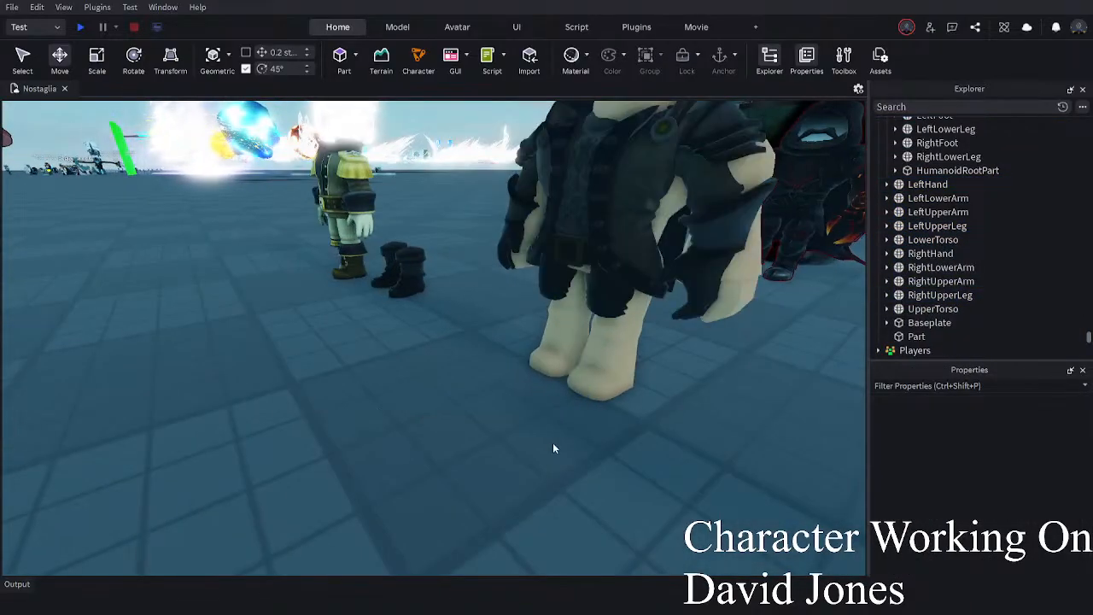
{"action": "left_click_drag", "start_coordinate": [538, 250], "coordinate": [600, 247]}
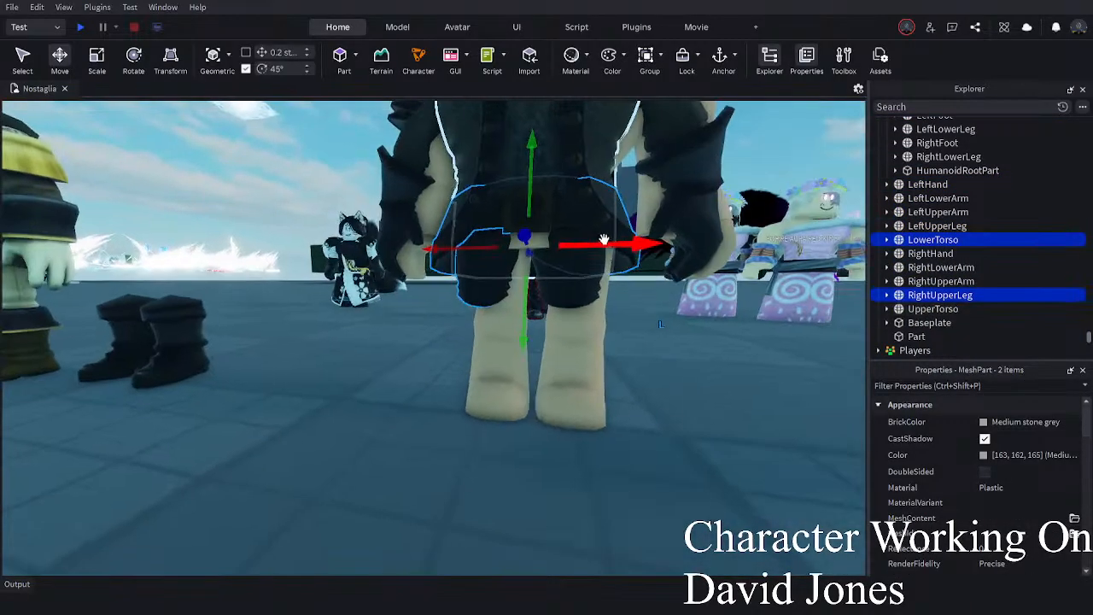
{"action": "left_click", "coordinate": [580, 267]}
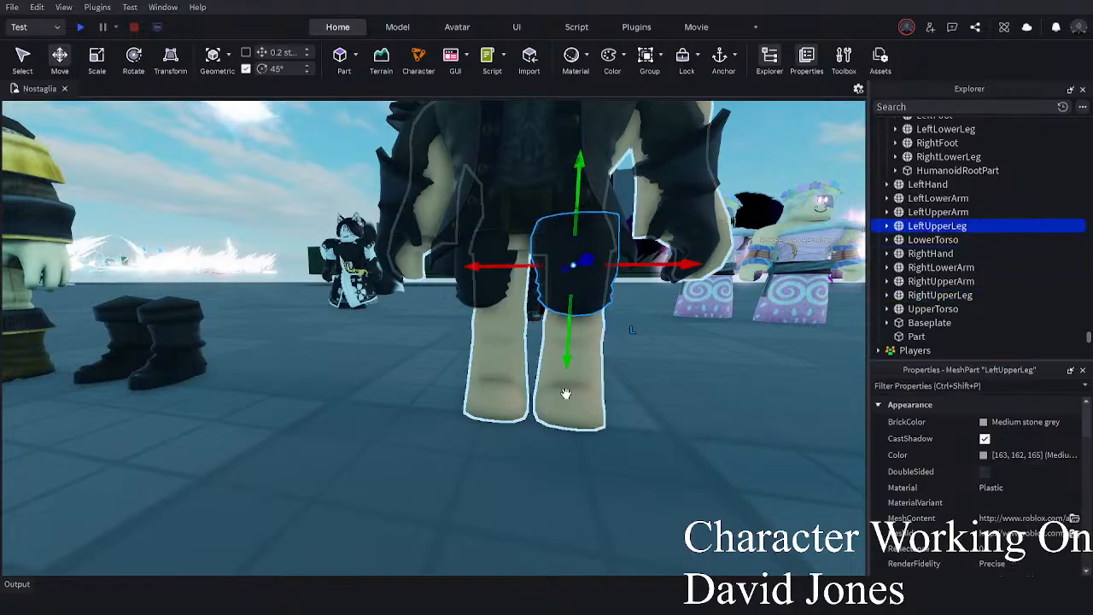
{"action": "left_click", "coordinate": [637, 533]}
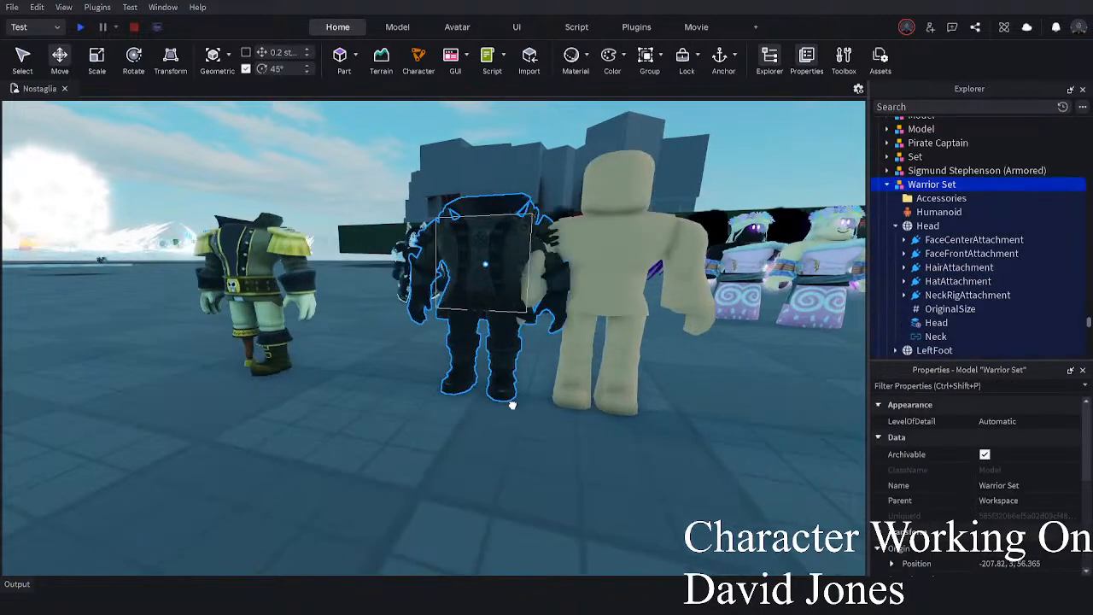
- Move the Warrior Set in front of the stripped rig and select its Head mesh part
{"action": "left_click_drag", "start_coordinate": [512, 404], "coordinate": [643, 413]}
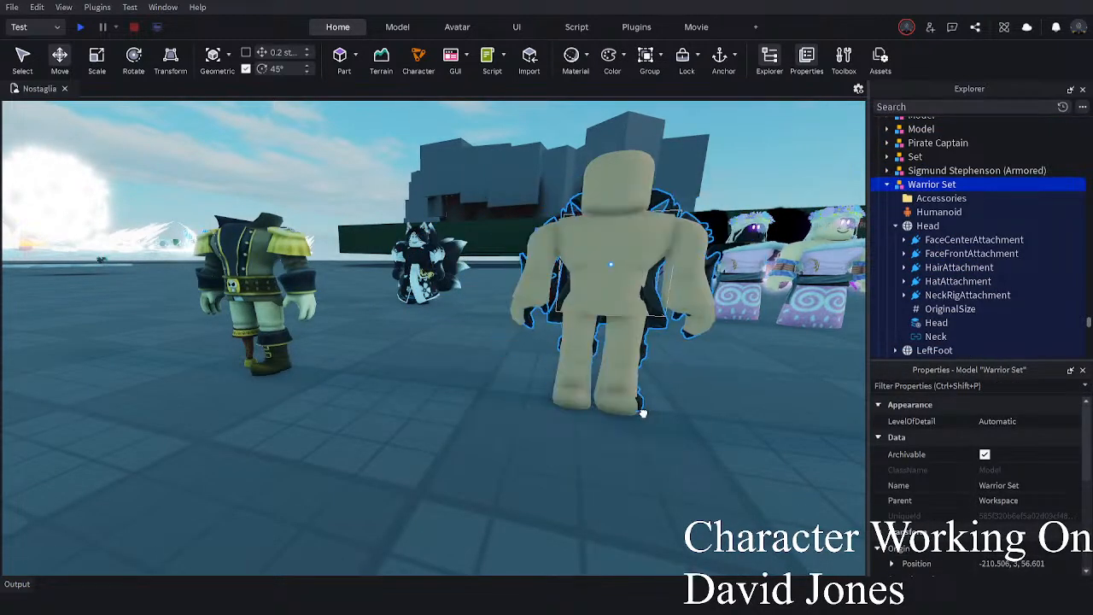
{"action": "right_click_drag", "start_coordinate": [642, 413], "coordinate": [635, 413]}
{"action": "left_click_drag", "start_coordinate": [504, 248], "coordinate": [415, 366]}
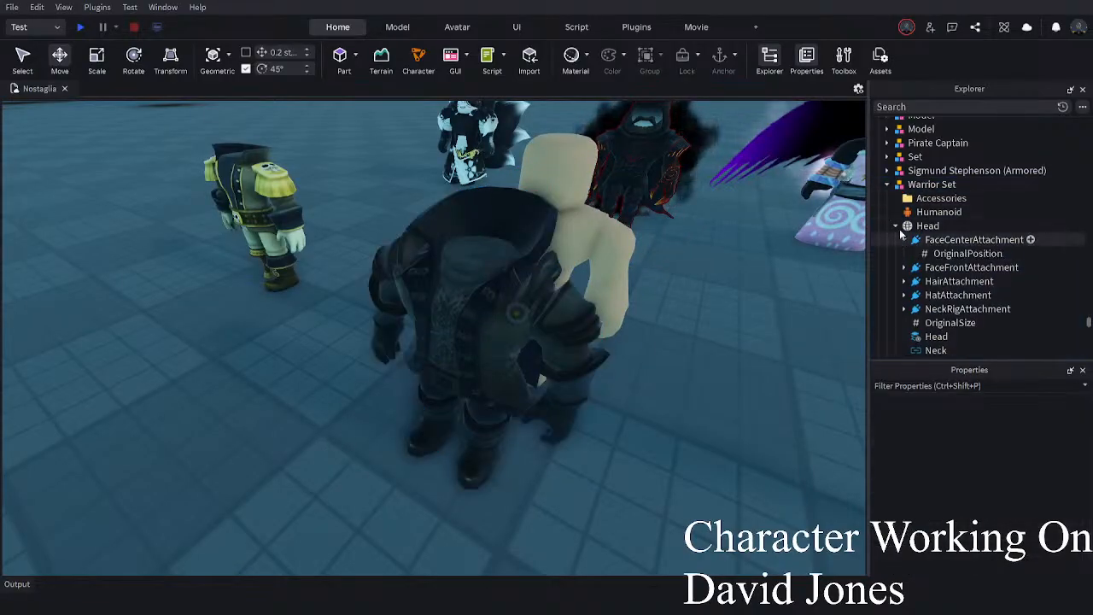
{"action": "left_click", "coordinate": [899, 229]}
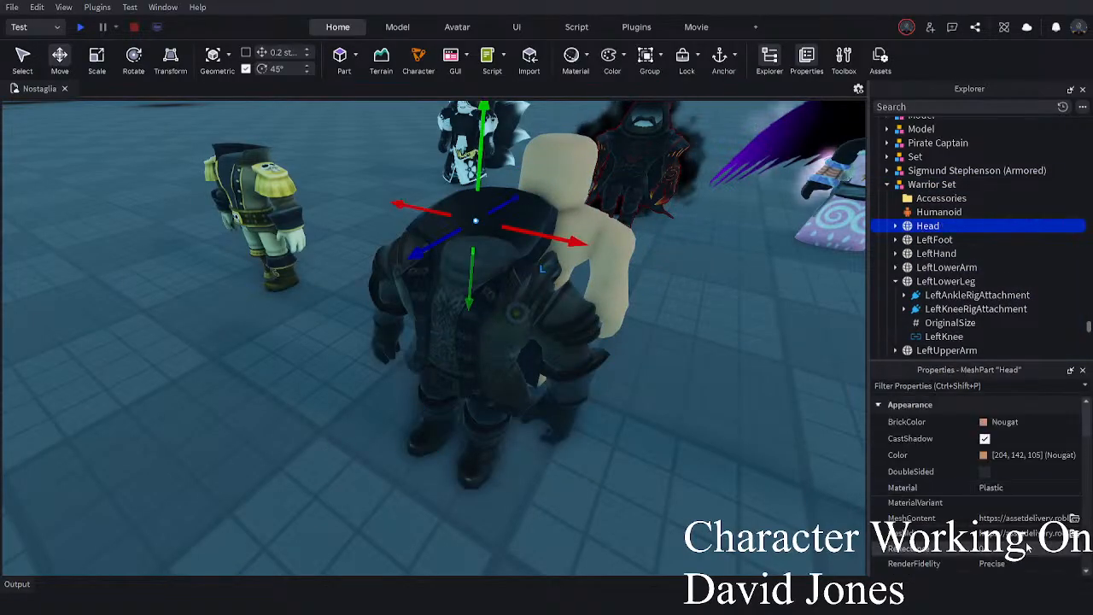
{"action": "scroll", "coordinate": [1030, 484], "scroll_direction": "up", "scroll_amount": 2}
- Create a new rig animation for the Warrior Set in Moon Animator and rotate its left upper arm about 145 degrees
{"action": "left_click", "coordinate": [449, 295]}
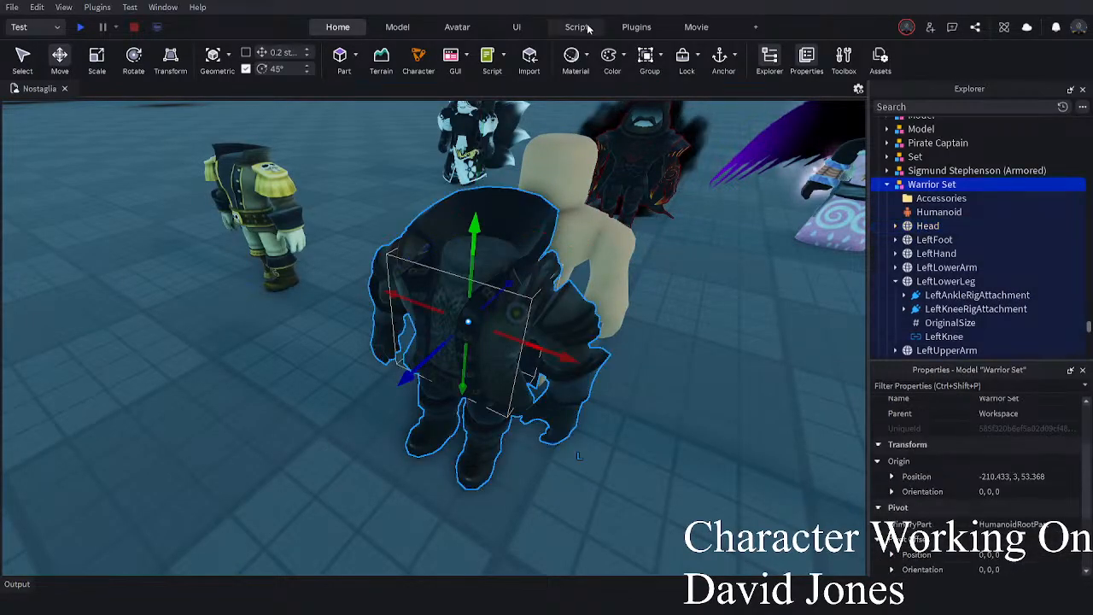
{"action": "left_click", "coordinate": [695, 27]}
{"action": "left_click", "coordinate": [288, 59]}
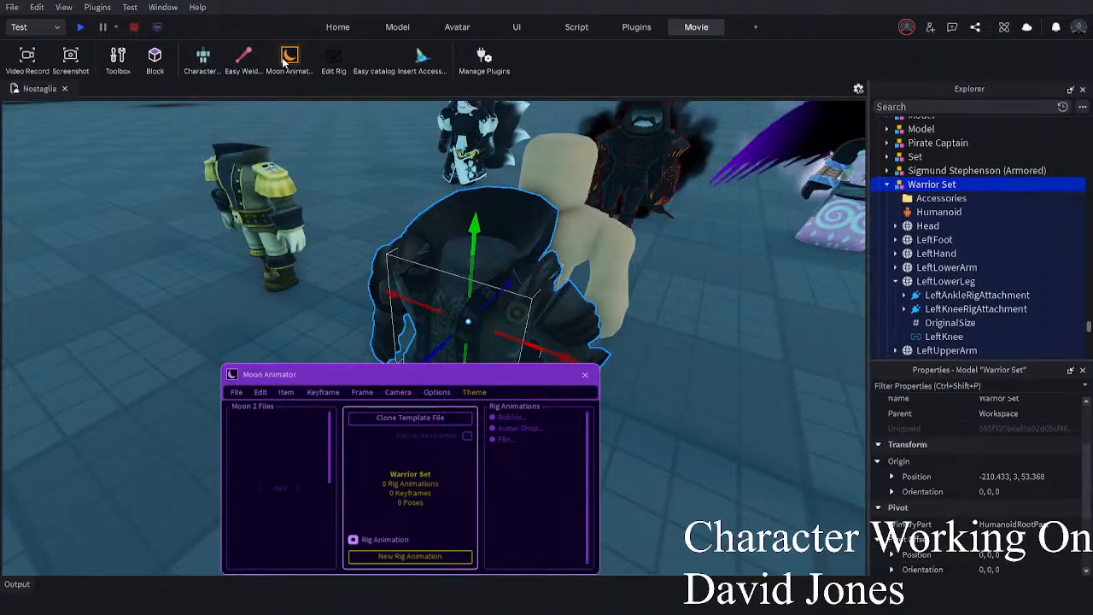
{"action": "left_click", "coordinate": [435, 557]}
{"action": "left_click", "coordinate": [554, 316]}
{"action": "left_click_drag", "start_coordinate": [586, 257], "coordinate": [509, 376]}
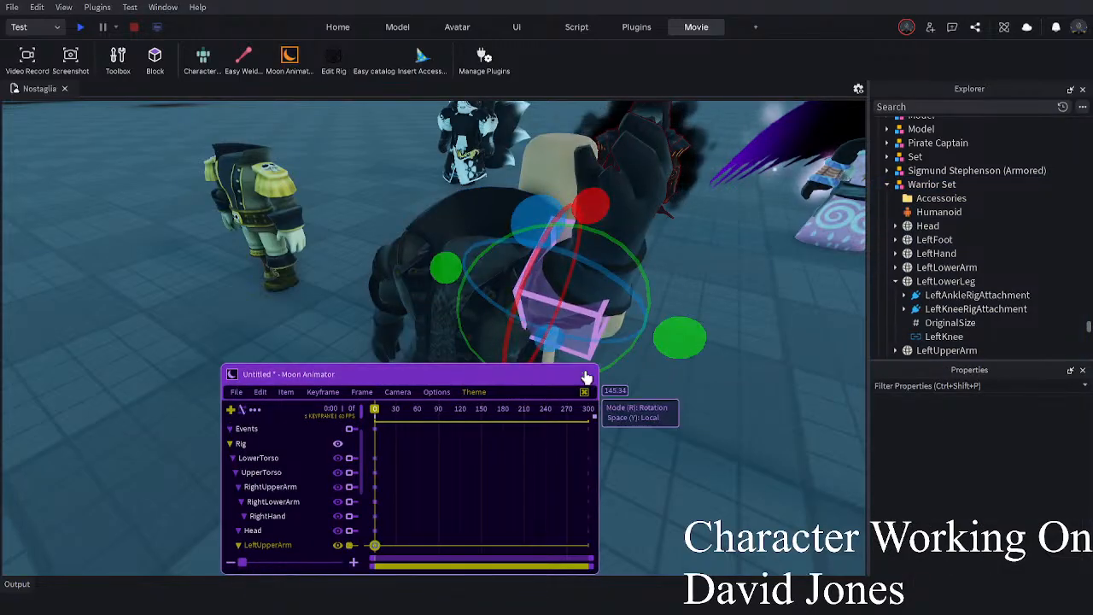
- Close the untitled Moon Animator file and discard the test pose without saving
{"action": "left_click", "coordinate": [584, 374]}
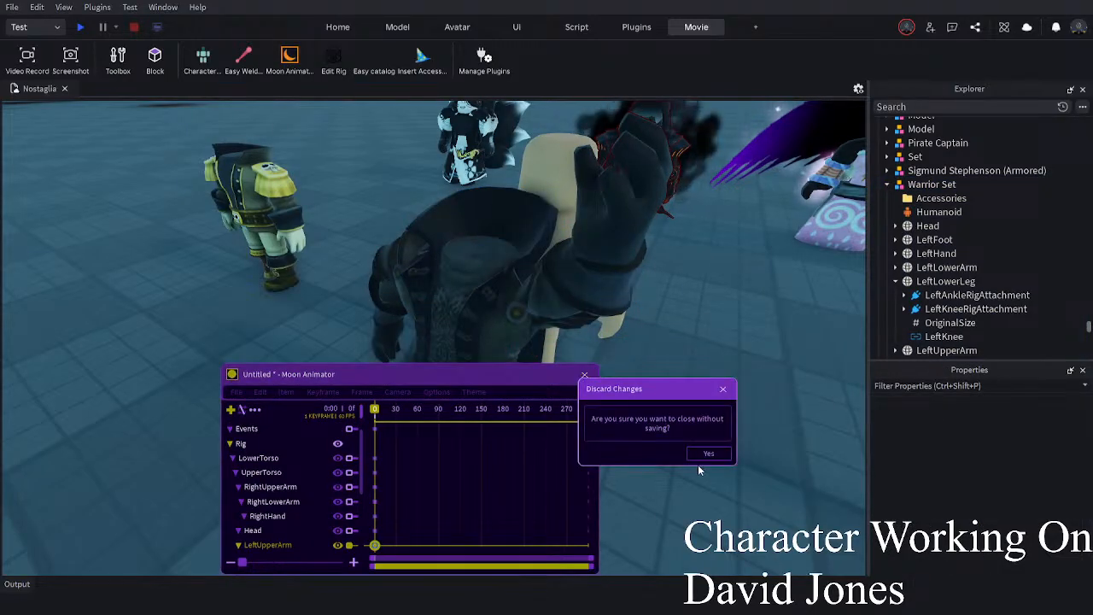
{"action": "left_click", "coordinate": [722, 398]}
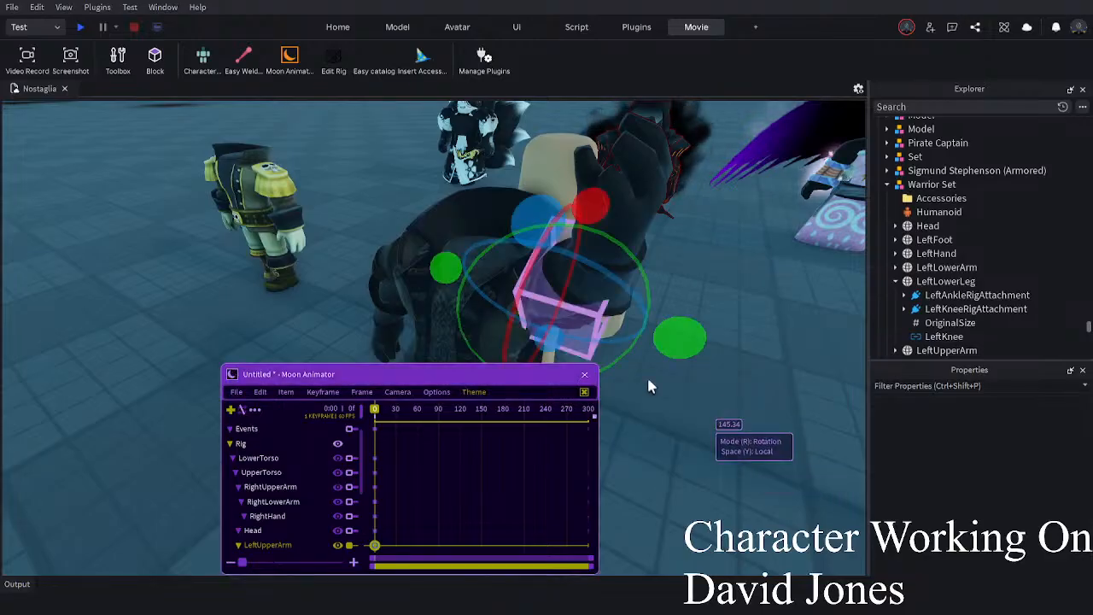
{"action": "left_click", "coordinate": [585, 374]}
{"action": "left_click", "coordinate": [703, 453]}
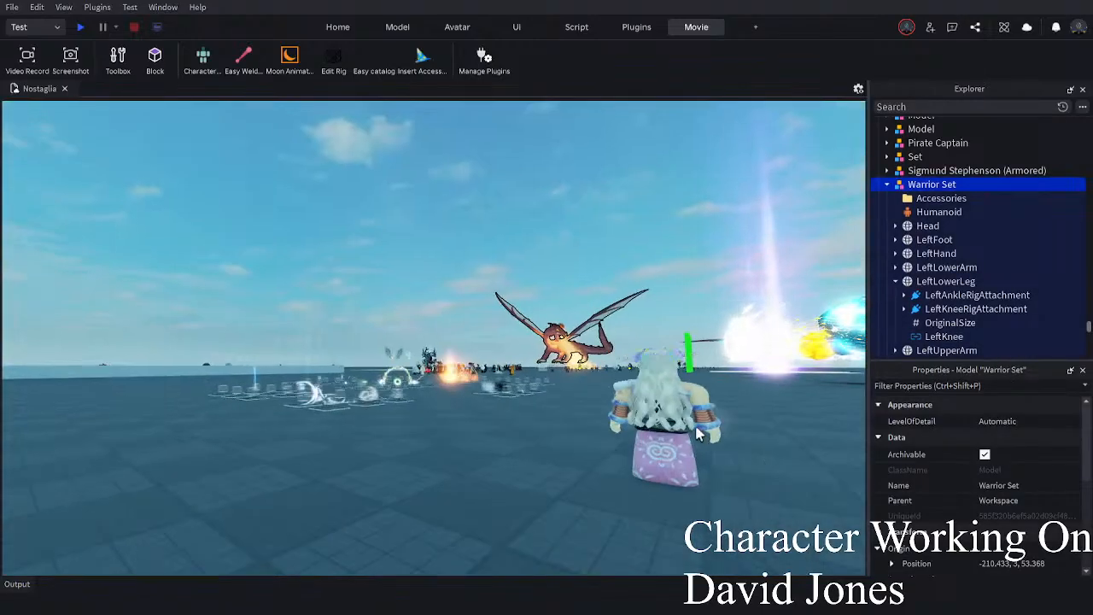
- Look over the displayed rigs, armor sets, shirts, faces and accessories elsewhere in the workspace
{"action": "key", "text": "w"}
{"action": "right_click_drag", "start_coordinate": [586, 316], "coordinate": [586, 316]}
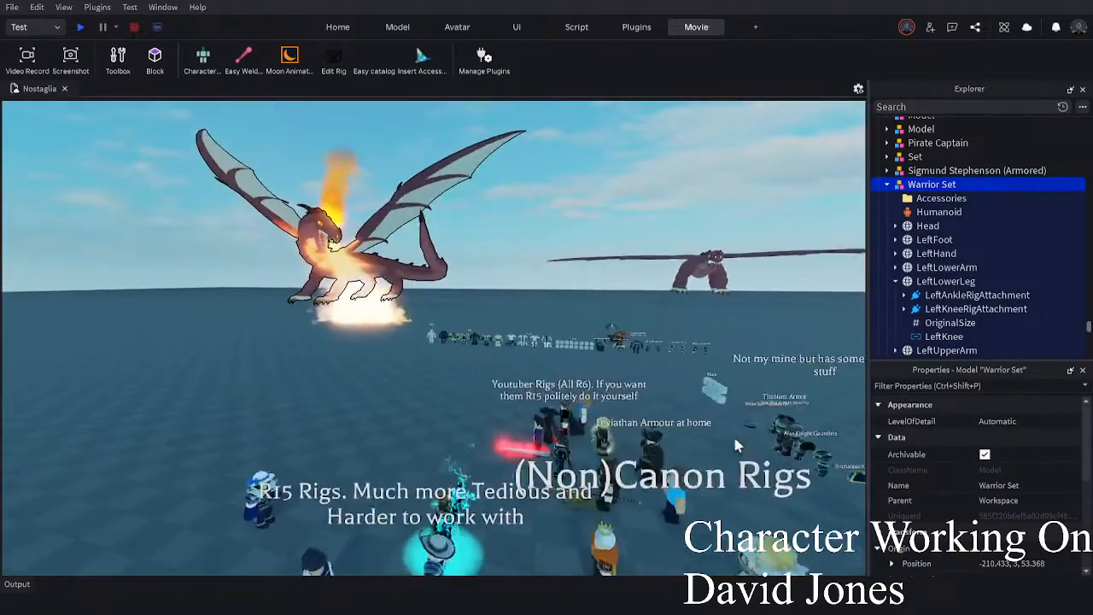
{"action": "key", "text": "w"}
{"action": "right_click_drag", "start_coordinate": [714, 377], "coordinate": [659, 361]}
{"action": "key", "text": "s"}
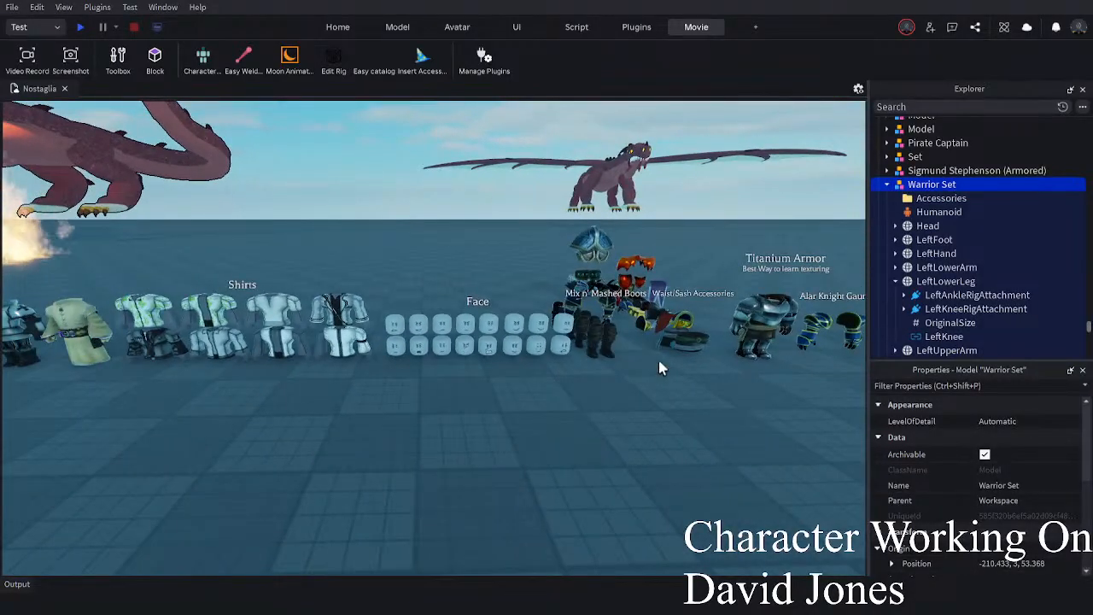
{"action": "key", "text": "a"}
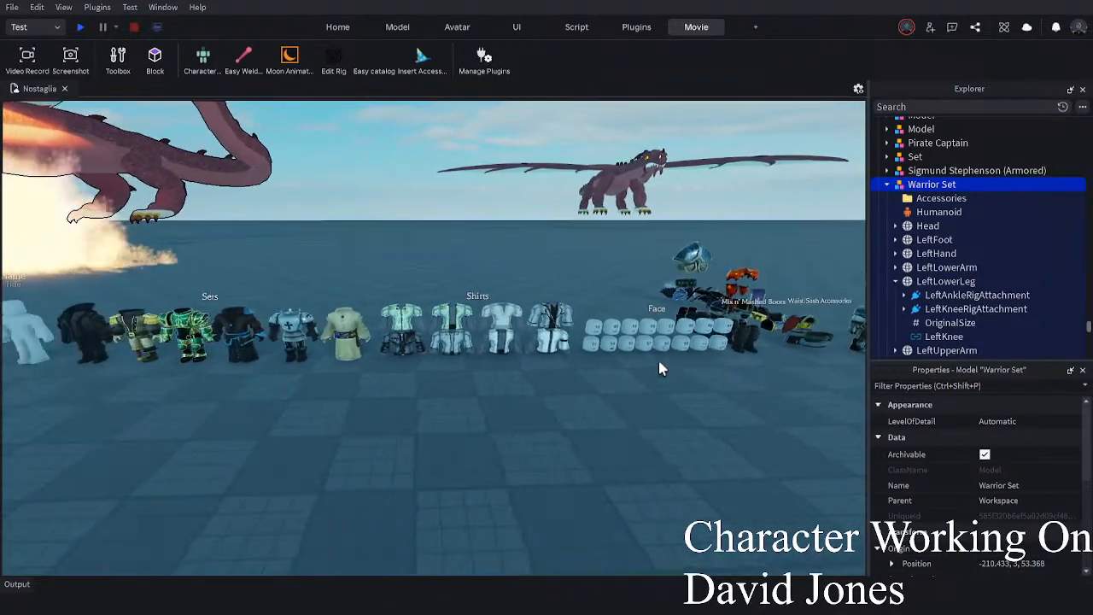
{"action": "key", "text": "d"}
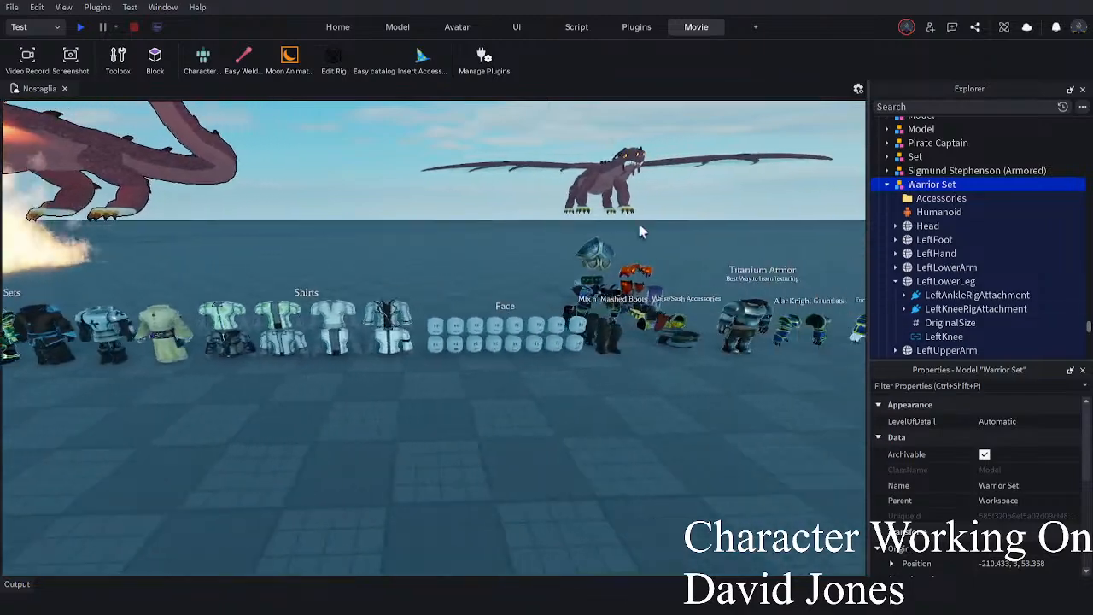
{"action": "key", "text": "w"}
{"action": "key", "text": "d"}
{"action": "key", "text": "s"}
{"action": "key", "text": "a"}
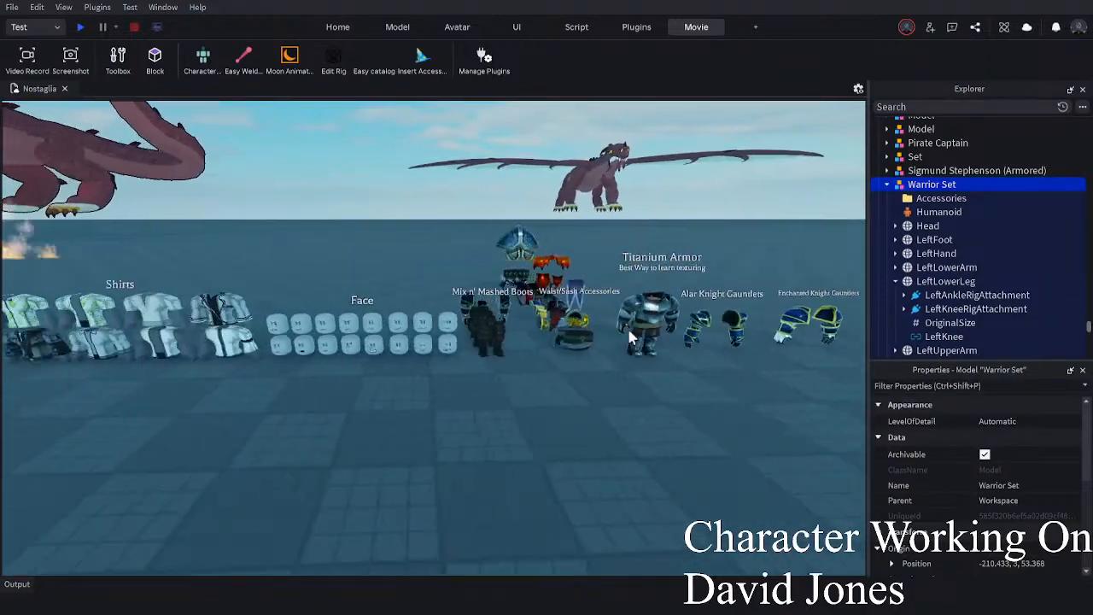
{"action": "key", "text": "a"}
{"action": "right_click_drag", "start_coordinate": [383, 295], "coordinate": [383, 295]}
{"action": "key", "text": "w"}
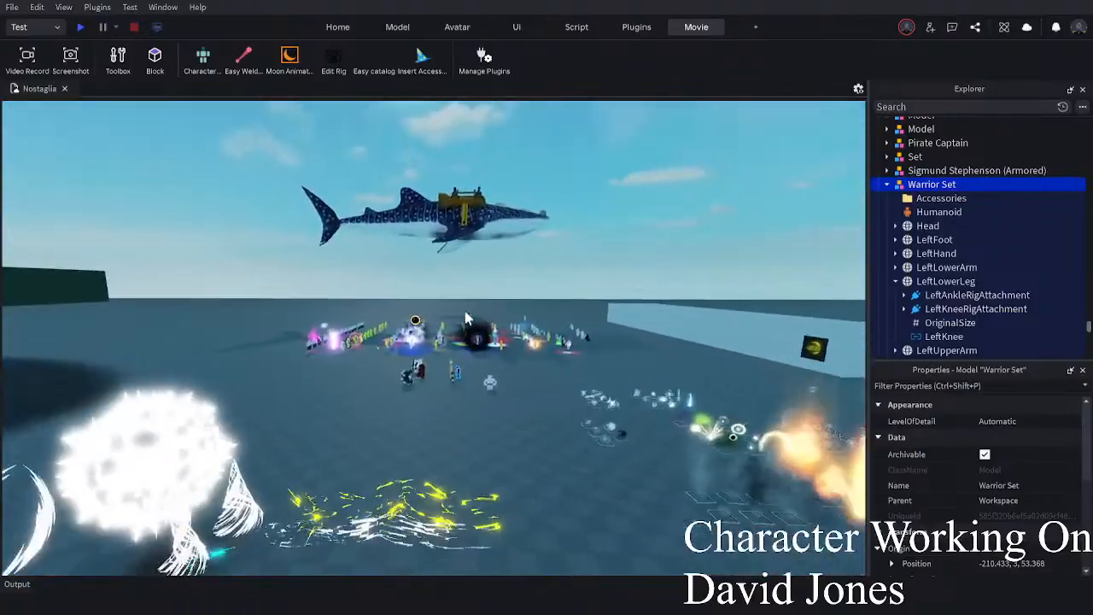
- Set the Transparency of the Warrior Set's head to 0
{"action": "key", "text": "w"}
{"action": "right_click_drag", "start_coordinate": [467, 317], "coordinate": [461, 300]}
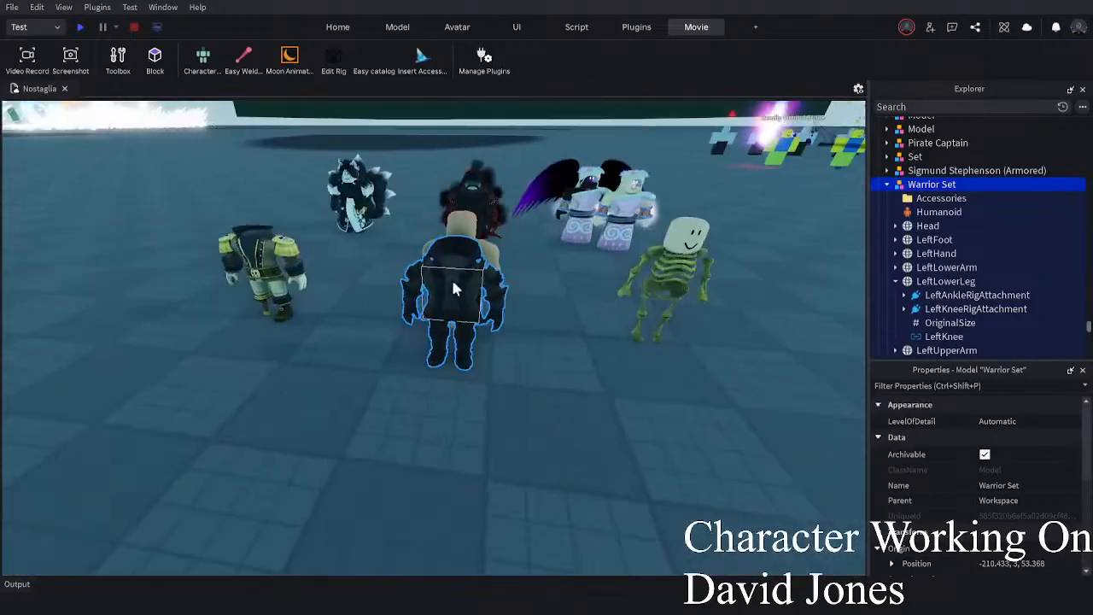
{"action": "key", "text": "w"}
{"action": "right_click_drag", "start_coordinate": [405, 245], "coordinate": [405, 245]}
{"action": "left_click", "coordinate": [360, 33]}
{"action": "right_click_drag", "start_coordinate": [266, 180], "coordinate": [266, 180]}
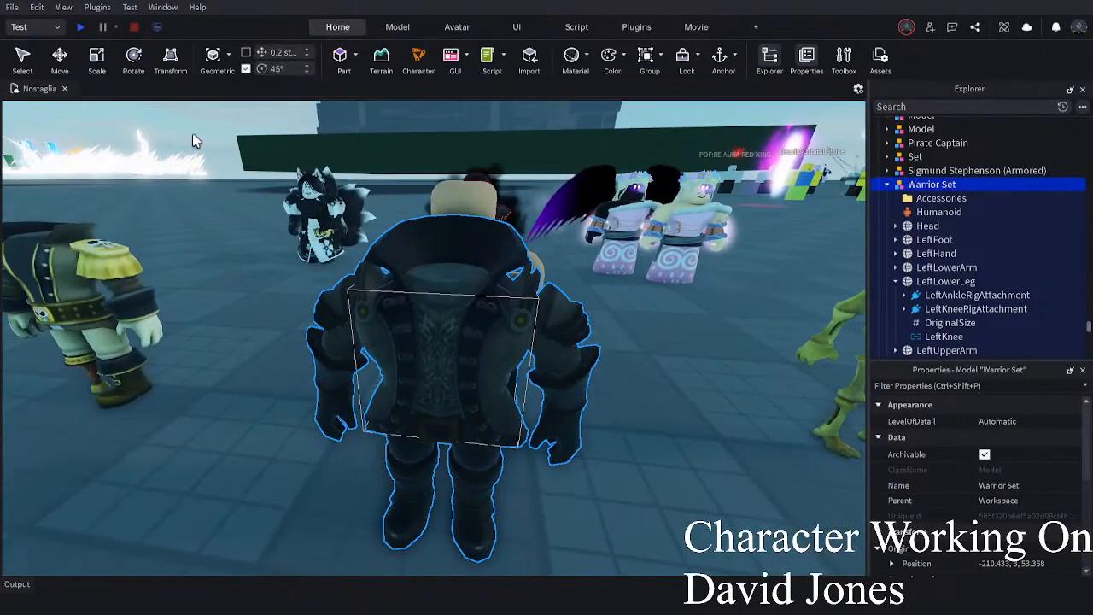
{"action": "left_click", "coordinate": [928, 226]}
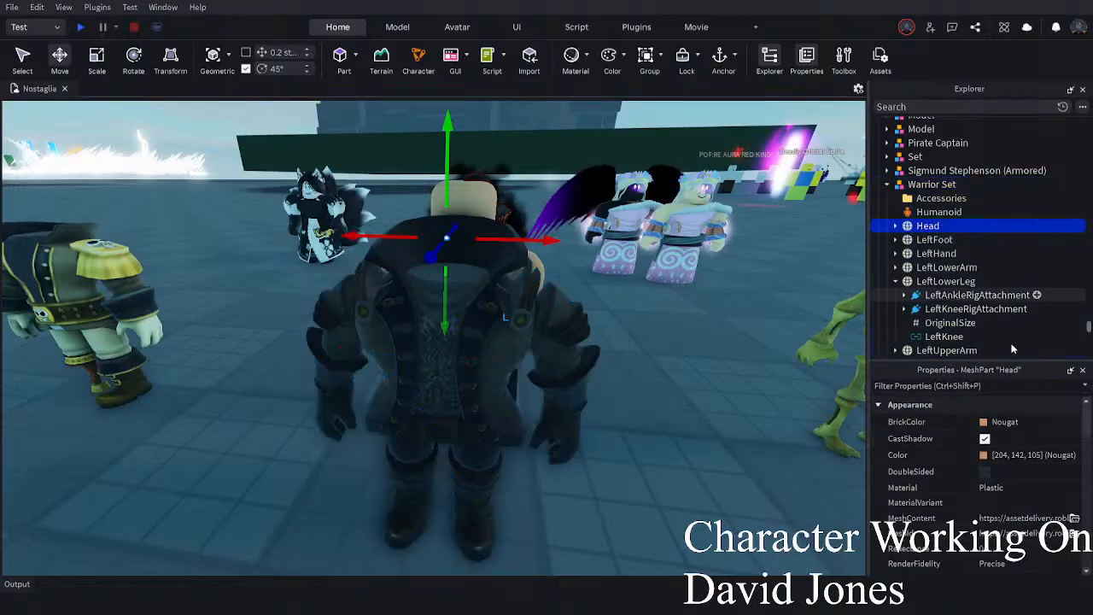
{"action": "scroll", "coordinate": [1004, 464], "scroll_direction": "down", "scroll_amount": 5}
{"action": "scroll", "coordinate": [1010, 484], "scroll_direction": "up", "scroll_amount": 3}
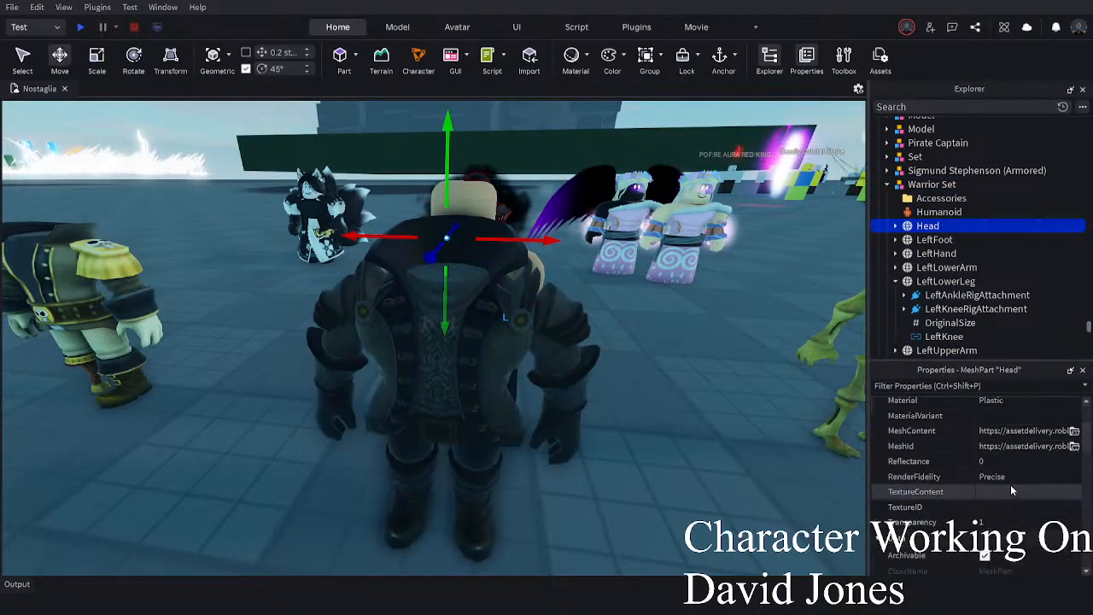
{"action": "left_click", "coordinate": [1000, 521]}
{"action": "type", "text": "0"}
{"action": "key", "text": "Return"}
{"action": "left_click", "coordinate": [661, 500]}
- Delete the stripped rig standing beside the Warrior Set
{"action": "left_click", "coordinate": [405, 484]}
{"action": "right_click_drag", "start_coordinate": [405, 484], "coordinate": [368, 481]}
{"action": "left_click", "coordinate": [499, 479]}
{"action": "left_click", "coordinate": [445, 451]}
{"action": "scroll", "coordinate": [446, 451], "scroll_direction": "down", "scroll_amount": 1}
{"action": "left_click", "coordinate": [571, 378]}
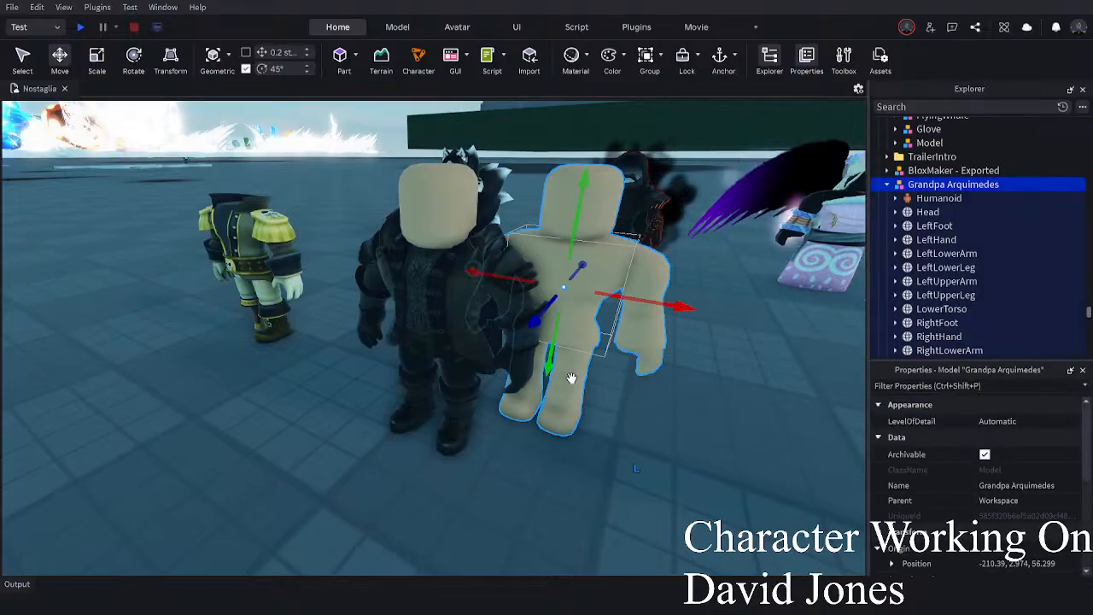
{"action": "key", "text": "Delete"}
{"action": "right_click_drag", "start_coordinate": [572, 378], "coordinate": [579, 381]}
- Select the Warrior Set's left hand and left lower arm up close to examine them
{"action": "left_click", "coordinate": [412, 388]}
{"action": "right_click_drag", "start_coordinate": [413, 388], "coordinate": [413, 388]}
{"action": "left_click", "coordinate": [420, 401]}
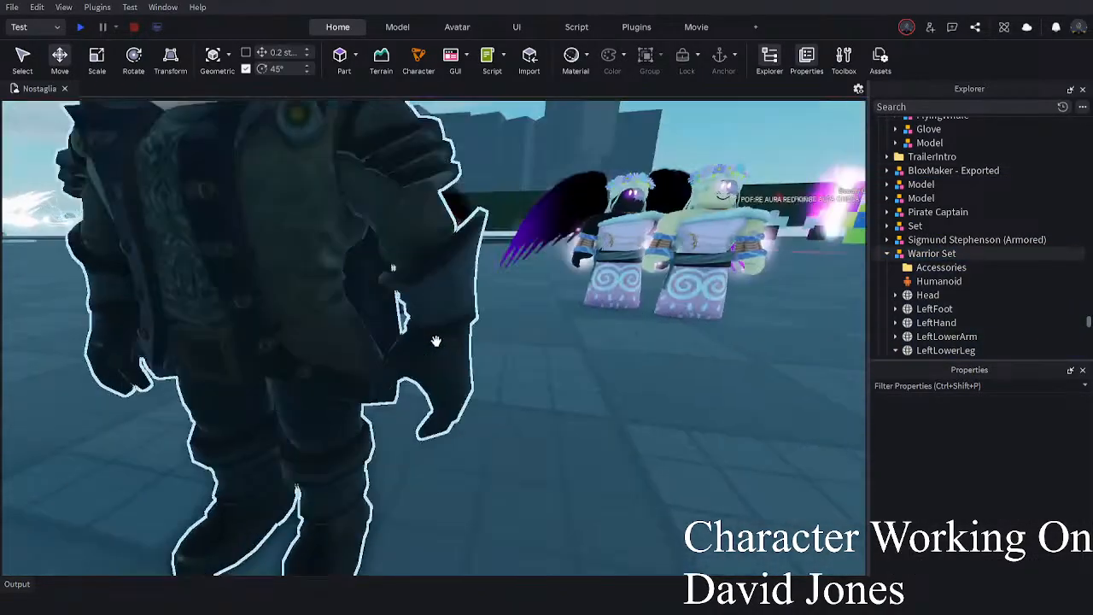
{"action": "left_click", "coordinate": [410, 367]}
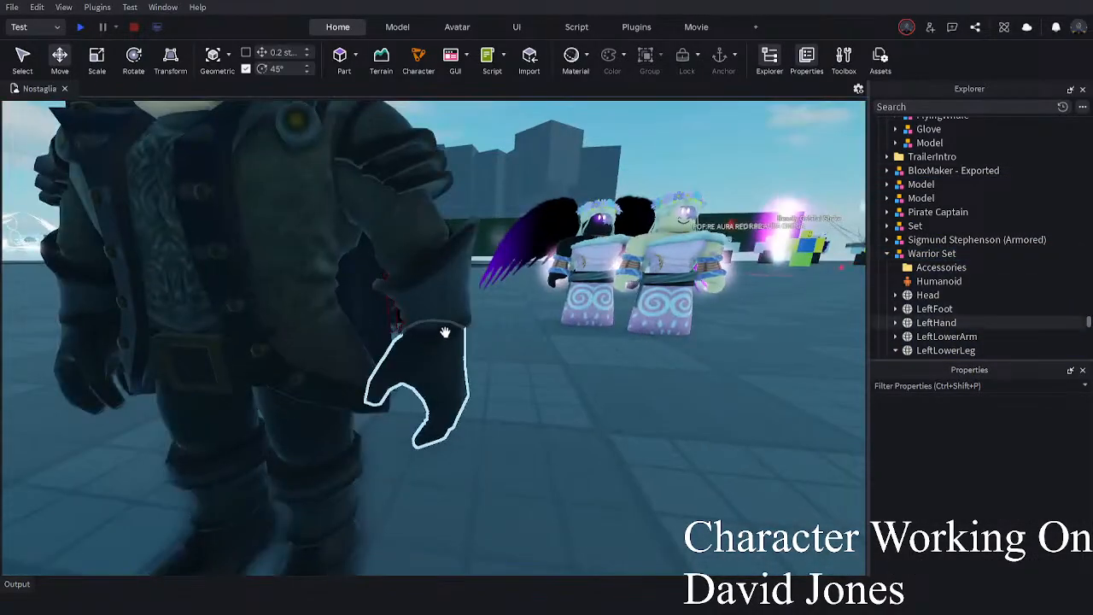
{"action": "left_click", "coordinate": [447, 313]}
{"action": "left_click", "coordinate": [447, 313]}
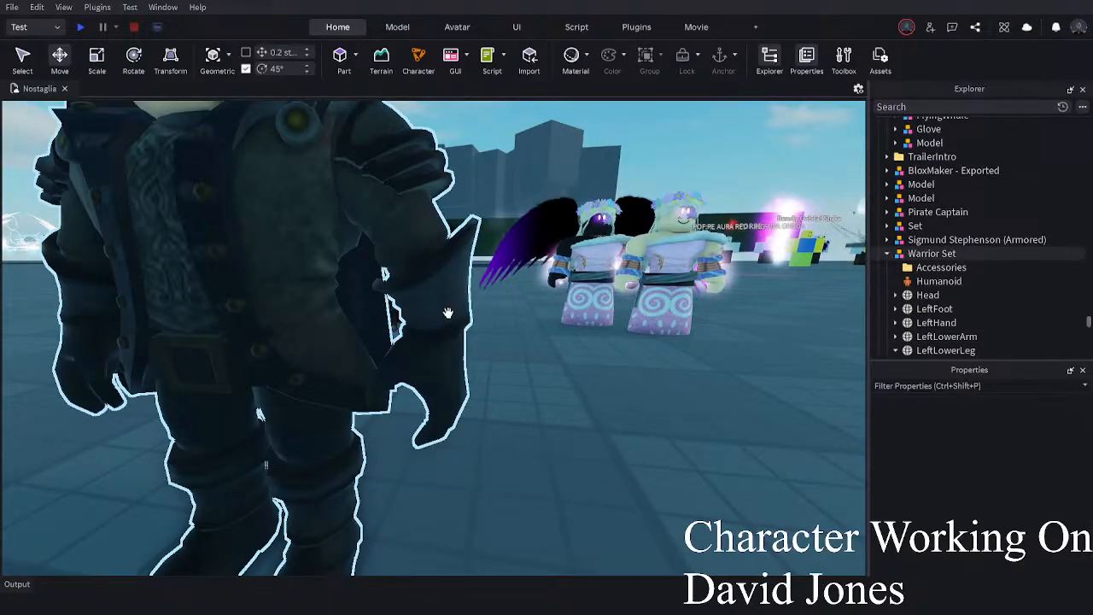
{"action": "left_click", "coordinate": [449, 330]}
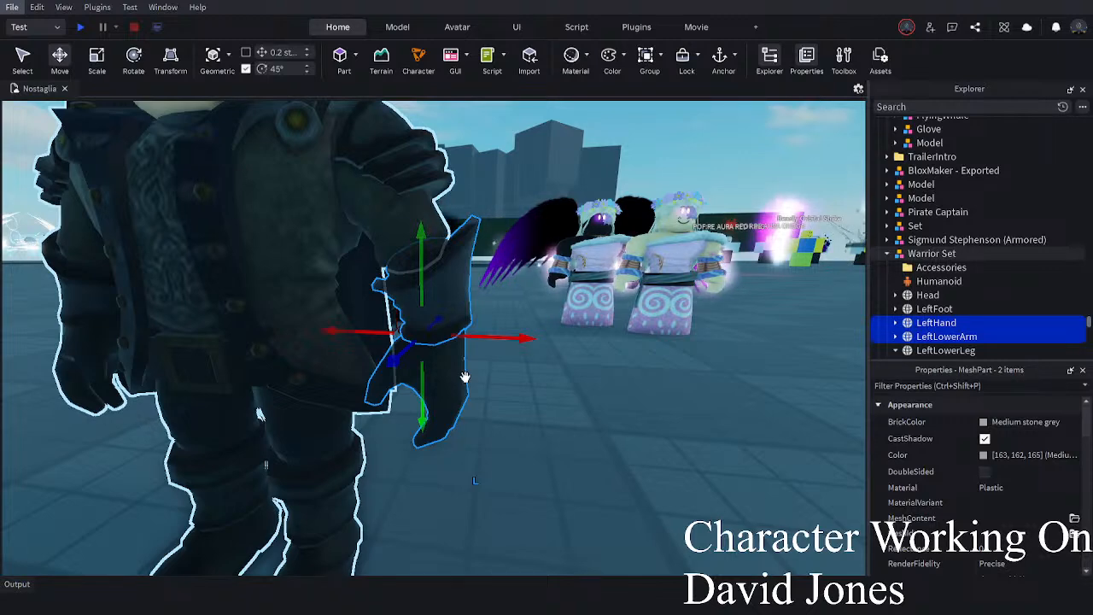
- Cut the left lower arm and left hand out of the skeleton model for pasting
{"action": "right_click_drag", "start_coordinate": [465, 377], "coordinate": [466, 376]}
{"action": "key", "text": "d"}
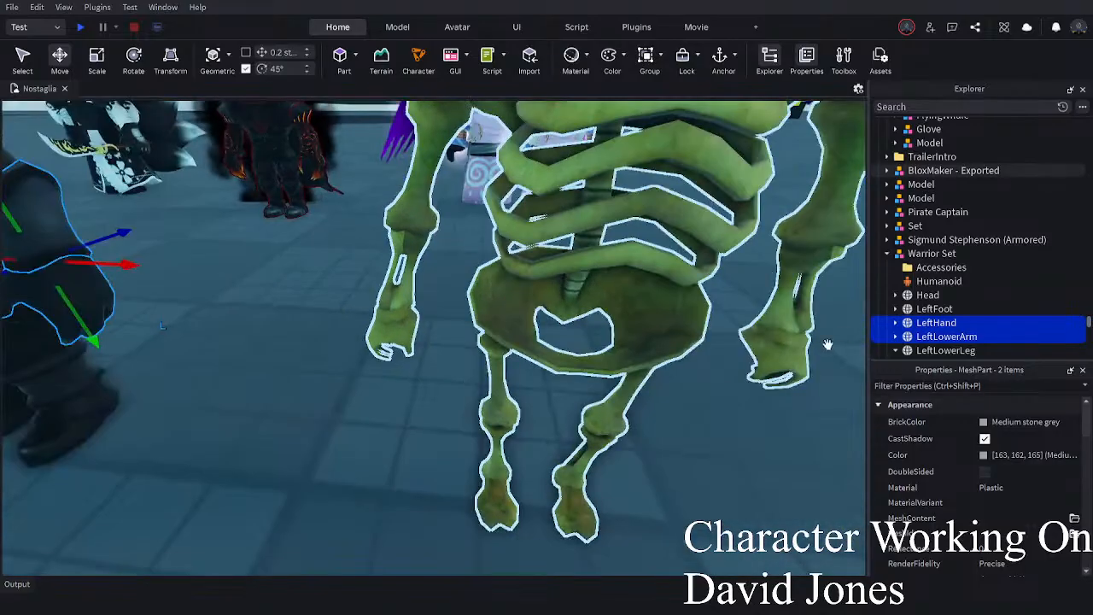
{"action": "left_click", "coordinate": [786, 313], "text": "alt"}
{"action": "left_click", "coordinate": [757, 375]}
{"action": "key", "text": "d"}
{"action": "left_click", "coordinate": [451, 305]}
{"action": "left_click", "coordinate": [483, 360], "text": "alt+shift"}
{"action": "key", "text": "Delete"}
- Paste the copied left hand and lower arm into the workspace and move them to the Warrior Set's left arm
{"action": "key", "text": "a"}
{"action": "right_click_drag", "start_coordinate": [629, 426], "coordinate": [629, 426]}
{"action": "key", "text": "ctrl+v"}
{"action": "key", "text": "d"}
{"action": "left_click_drag", "start_coordinate": [516, 328], "coordinate": [538, 321]}
{"action": "left_click_drag", "start_coordinate": [439, 282], "coordinate": [424, 228]}
{"action": "key", "text": "d"}
{"action": "right_click_drag", "start_coordinate": [423, 228], "coordinate": [422, 227]}
{"action": "left_click_drag", "start_coordinate": [433, 249], "coordinate": [458, 256]}
- Adjust the position of the pasted hand and lower arm and tilt them to follow the Warrior Set's left arm
{"action": "key", "text": "a"}
{"action": "right_click_drag", "start_coordinate": [458, 257], "coordinate": [458, 257]}
{"action": "left_click_drag", "start_coordinate": [576, 296], "coordinate": [576, 277]}
{"action": "scroll", "coordinate": [576, 271], "scroll_direction": "down", "scroll_amount": 1}
{"action": "key", "text": "ctrl+4"}
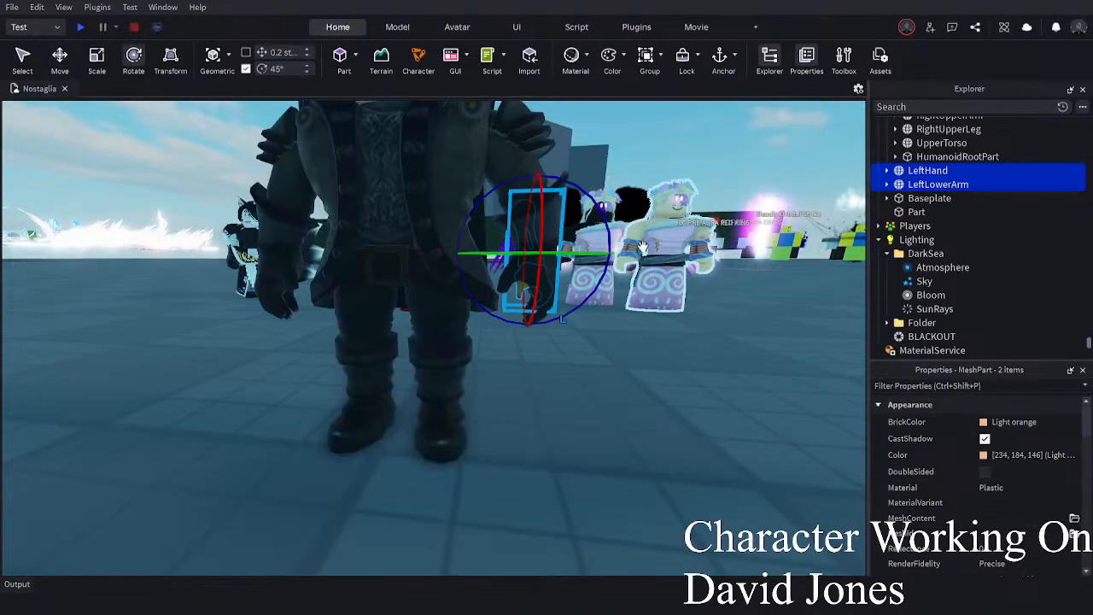
{"action": "left_click_drag", "start_coordinate": [585, 213], "coordinate": [615, 240]}
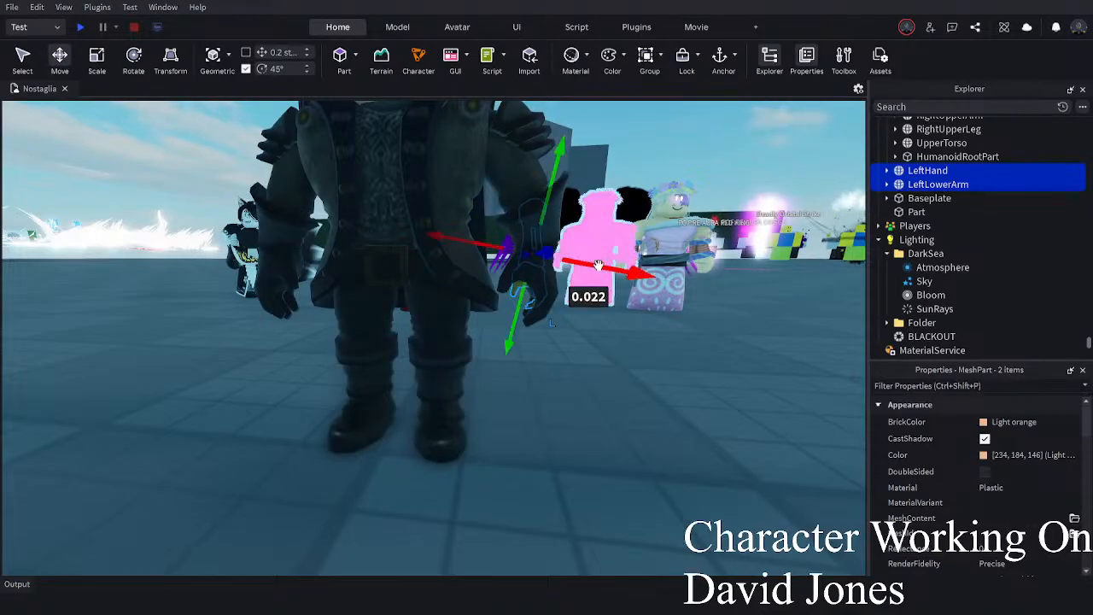
- Try a transparency of 1 on the Warrior Set's left hand and left lower arm together
{"action": "left_click", "coordinate": [616, 360]}
{"action": "right_click_drag", "start_coordinate": [616, 360], "coordinate": [597, 349]}
{"action": "right_click_drag", "start_coordinate": [375, 299], "coordinate": [385, 305]}
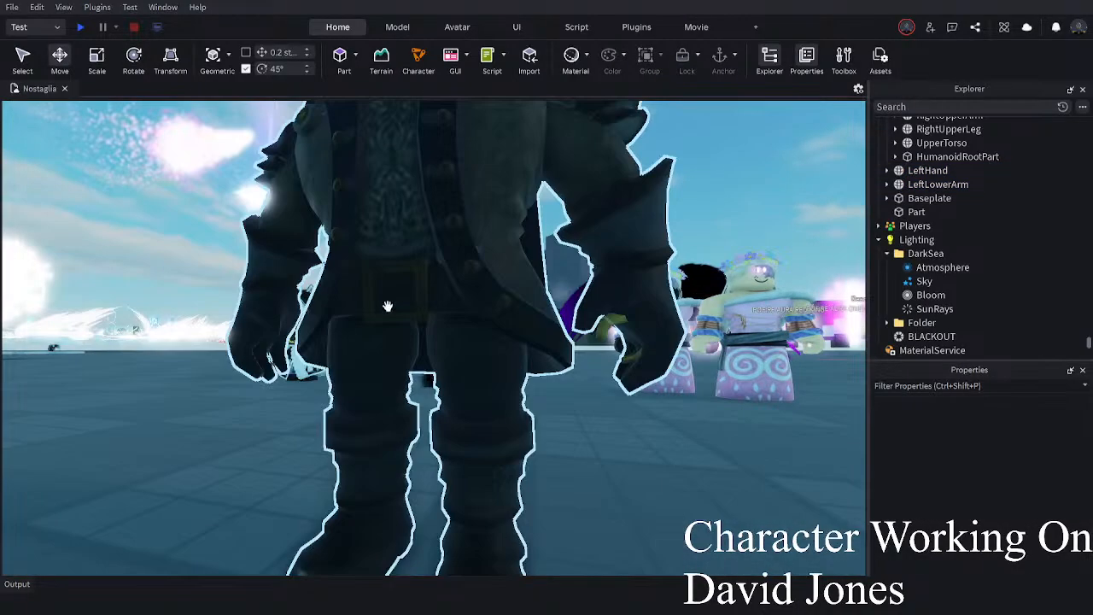
{"action": "left_click", "coordinate": [658, 213]}
{"action": "left_click", "coordinate": [646, 313], "text": "ctrl"}
{"action": "scroll", "coordinate": [980, 495], "scroll_direction": "down", "scroll_amount": 2}
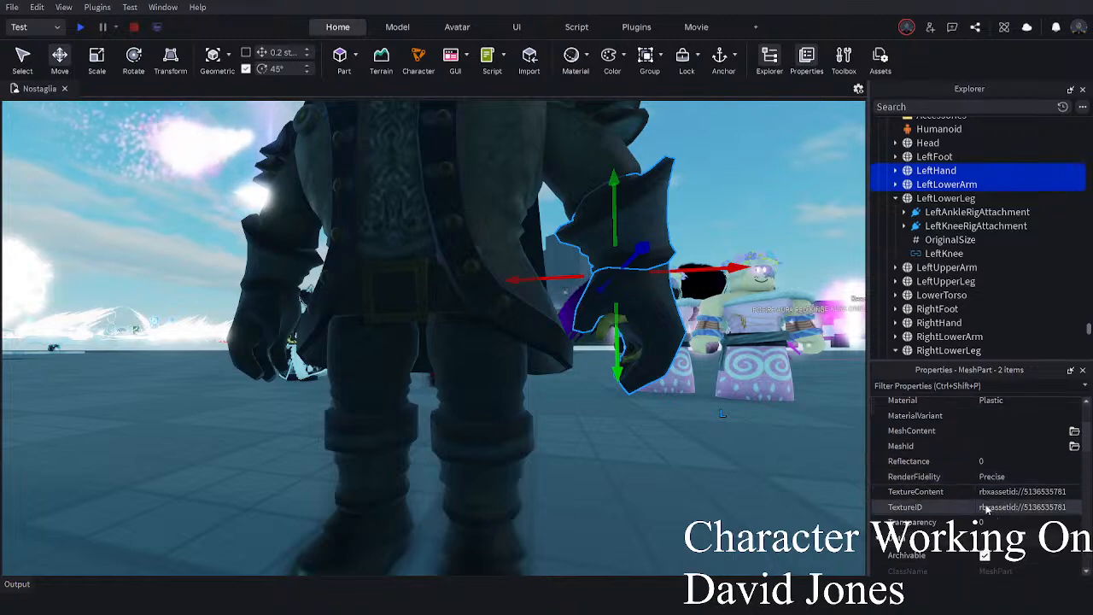
{"action": "scroll", "coordinate": [1014, 468], "scroll_direction": "down", "scroll_amount": 2}
{"action": "scroll", "coordinate": [1014, 468], "scroll_direction": "up", "scroll_amount": 1}
{"action": "left_click", "coordinate": [1014, 439]}
{"action": "type", "text": "1"}
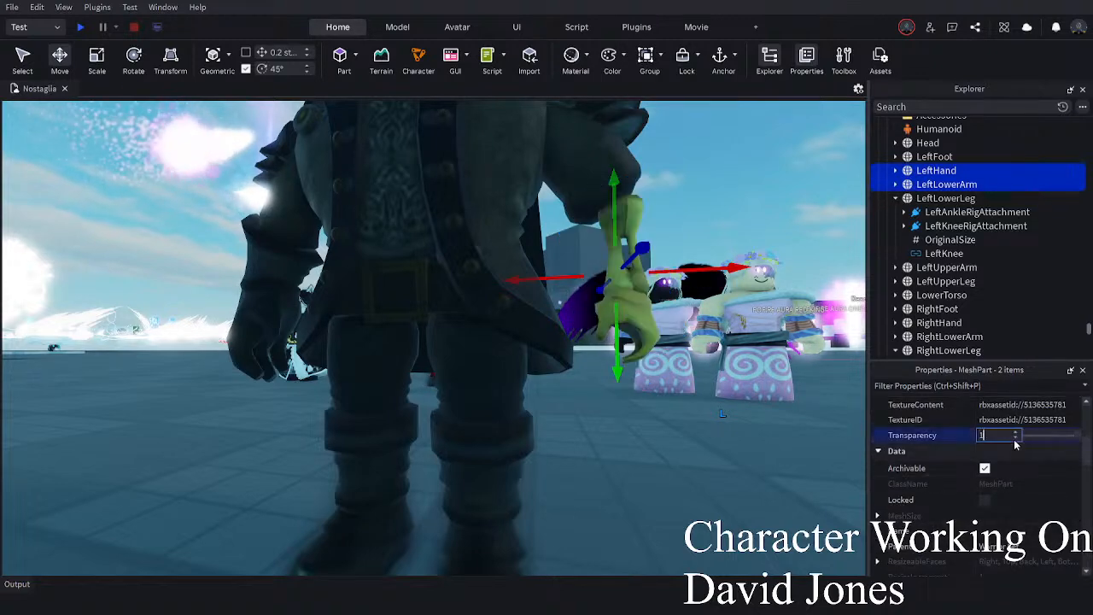
{"action": "key", "text": "Return"}
{"action": "scroll", "coordinate": [781, 447], "scroll_direction": "down", "scroll_amount": 5}
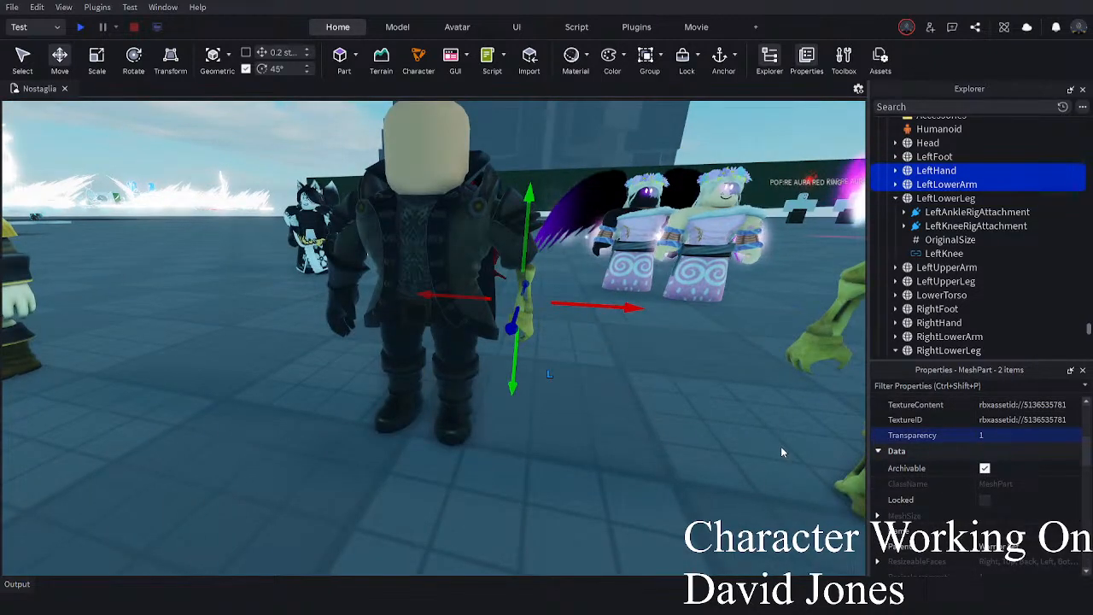
{"action": "key", "text": "ctrl+z"}
- Make only the Warrior Set's left hand fully transparent so the pasted skeleton hand shows in its place
{"action": "left_click", "coordinate": [780, 447]}
{"action": "scroll", "coordinate": [780, 446], "scroll_direction": "up", "scroll_amount": 2}
{"action": "left_click", "coordinate": [561, 316]}
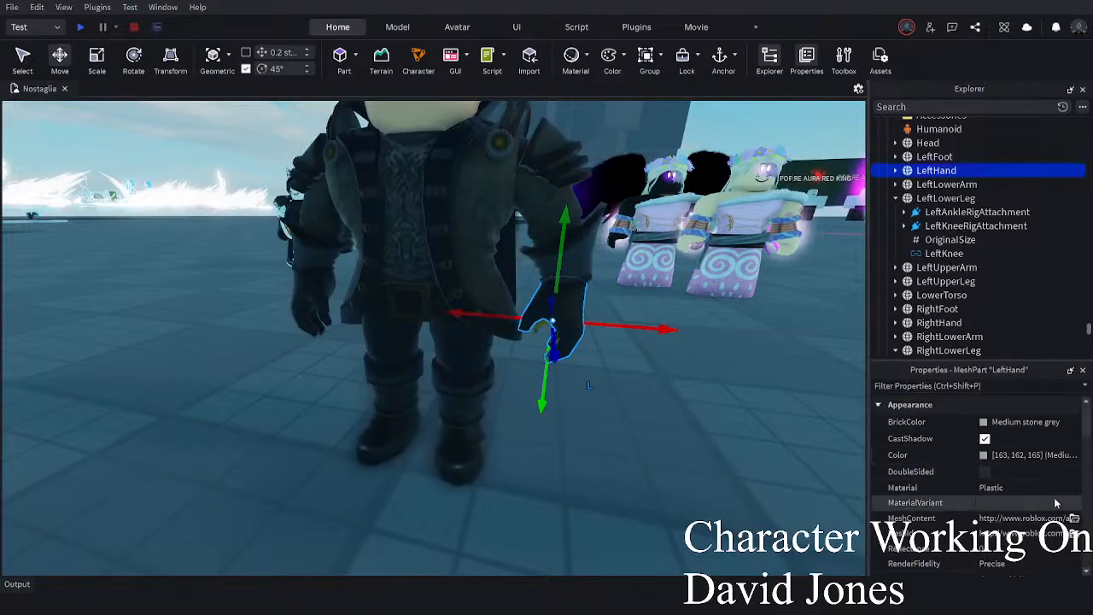
{"action": "scroll", "coordinate": [1055, 503], "scroll_direction": "down", "scroll_amount": 3}
{"action": "left_click", "coordinate": [624, 477]}
{"action": "right_click_drag", "start_coordinate": [598, 474], "coordinate": [567, 474]}
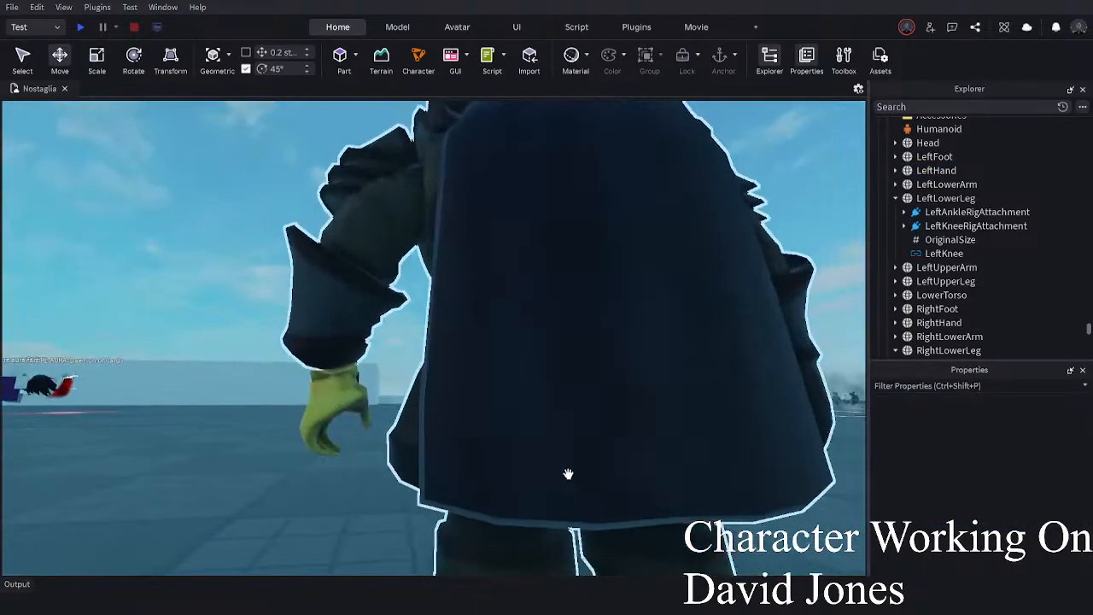
- Nudge the pasted skeleton left hand and lower arm into line with the Warrior Set's left sleeve
{"action": "right_click_drag", "start_coordinate": [354, 416], "coordinate": [359, 421]}
{"action": "right_click_drag", "start_coordinate": [458, 314], "coordinate": [553, 397]}
{"action": "left_click_drag", "start_coordinate": [581, 511], "coordinate": [340, 309]}
{"action": "left_click_drag", "start_coordinate": [483, 345], "coordinate": [477, 346]}
{"action": "right_click_drag", "start_coordinate": [509, 392], "coordinate": [529, 433]}
- Scale the pasted skeleton left hand and lower arm up slightly along their length
{"action": "left_click_drag", "start_coordinate": [594, 498], "coordinate": [362, 300]}
{"action": "scroll", "coordinate": [361, 299], "scroll_direction": "up", "scroll_amount": 4}
{"action": "right_click_drag", "start_coordinate": [361, 298], "coordinate": [361, 299]}
{"action": "left_click", "coordinate": [96, 60]}
{"action": "right_click_drag", "start_coordinate": [546, 326], "coordinate": [545, 329]}
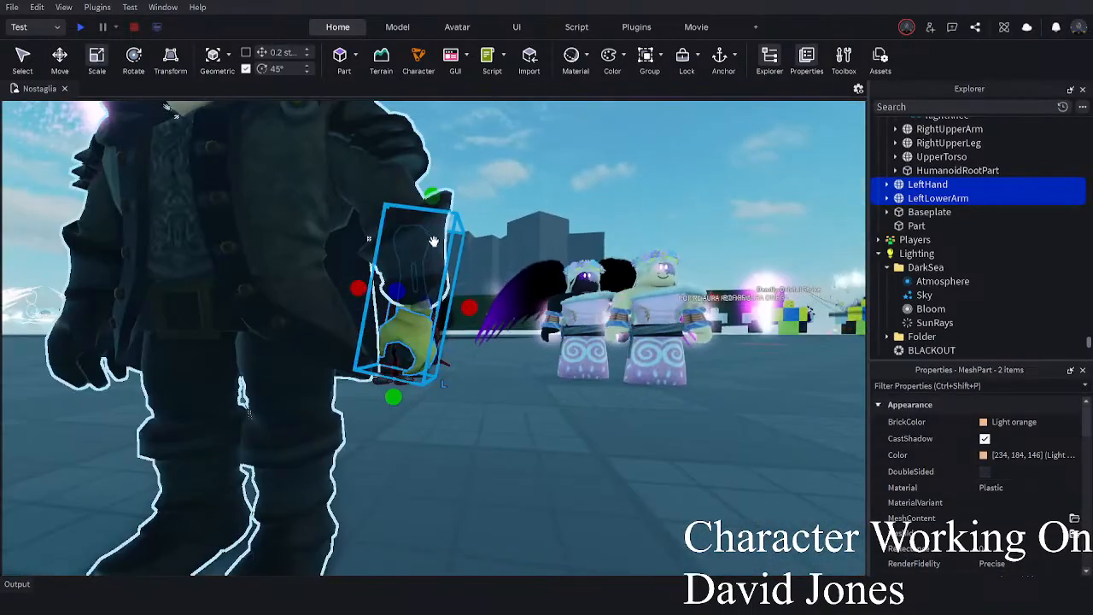
{"action": "left_click_drag", "start_coordinate": [430, 209], "coordinate": [430, 221]}
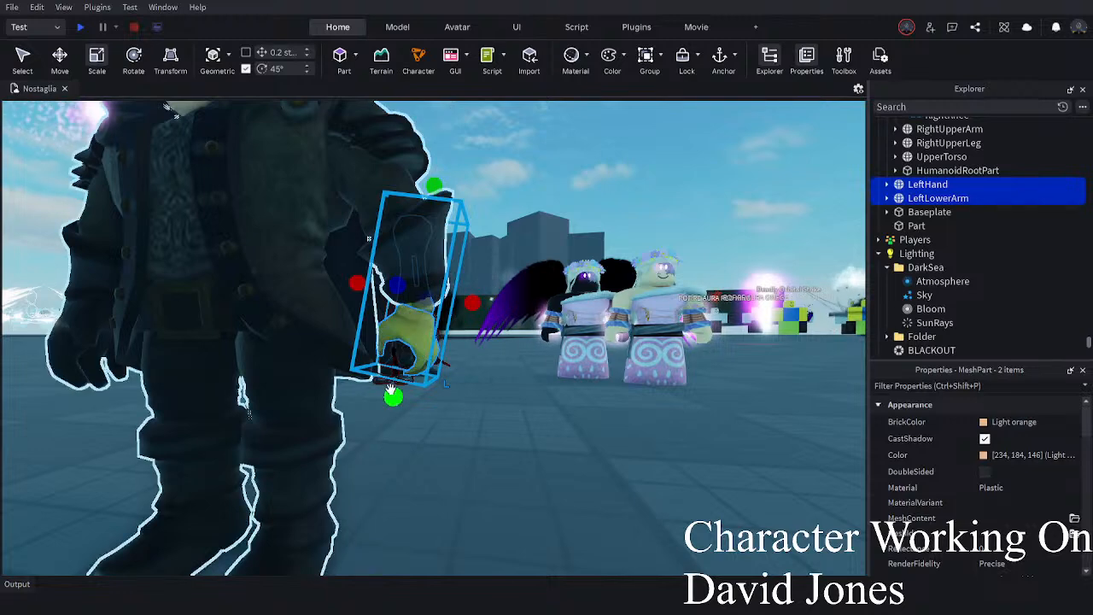
{"action": "left_click", "coordinate": [551, 466]}
{"action": "right_click_drag", "start_coordinate": [551, 466], "coordinate": [551, 466]}
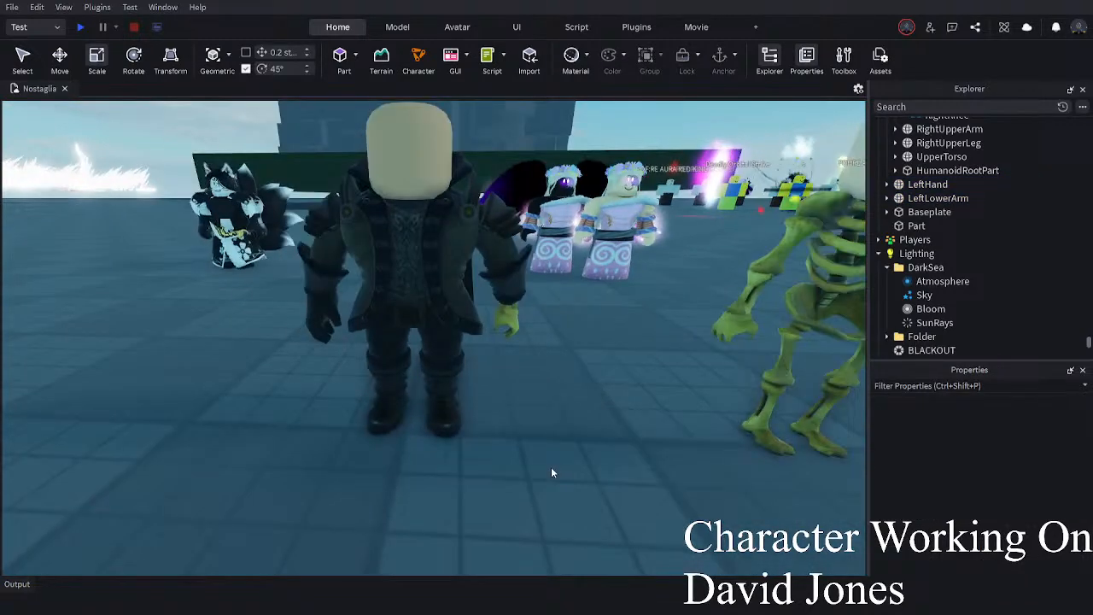
- Try a transparency of 1 on the Warrior Set's left lower arm
{"action": "left_click", "coordinate": [521, 316]}
{"action": "left_click", "coordinate": [507, 275]}
{"action": "scroll", "coordinate": [980, 503], "scroll_direction": "down", "scroll_amount": 3}
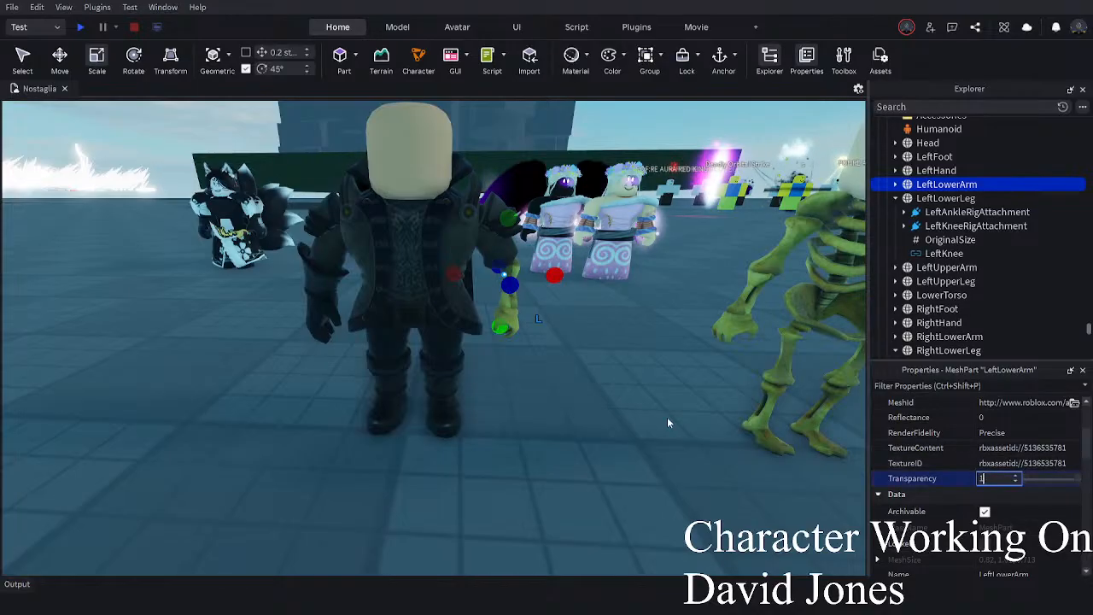
{"action": "right_click_drag", "start_coordinate": [676, 421], "coordinate": [668, 418]}
{"action": "key", "text": "w"}
{"action": "left_click", "coordinate": [582, 370]}
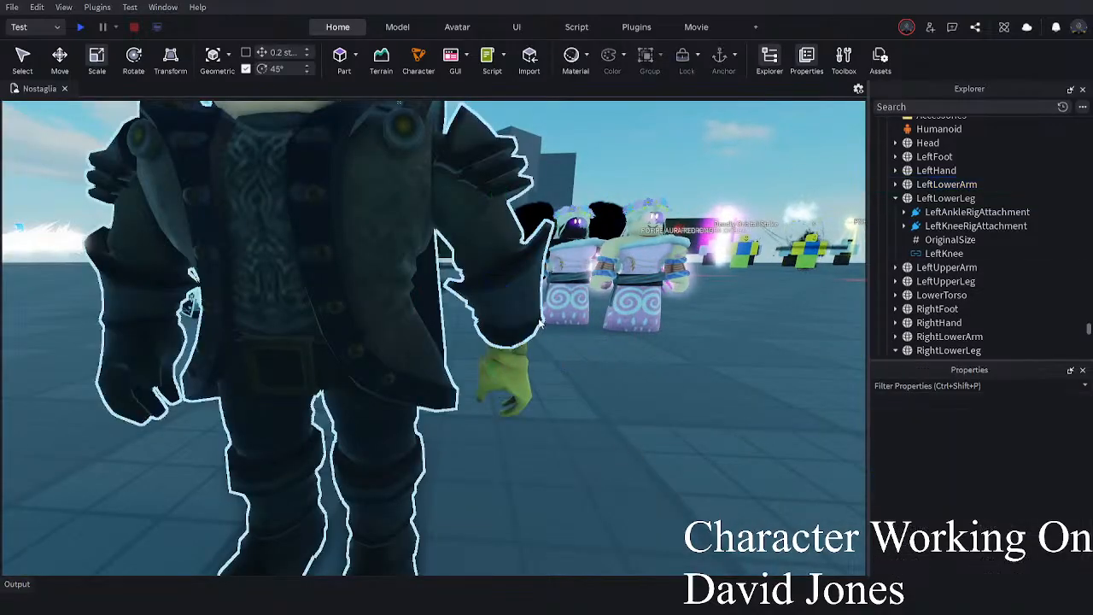
{"action": "left_click", "coordinate": [485, 283], "text": "alt"}
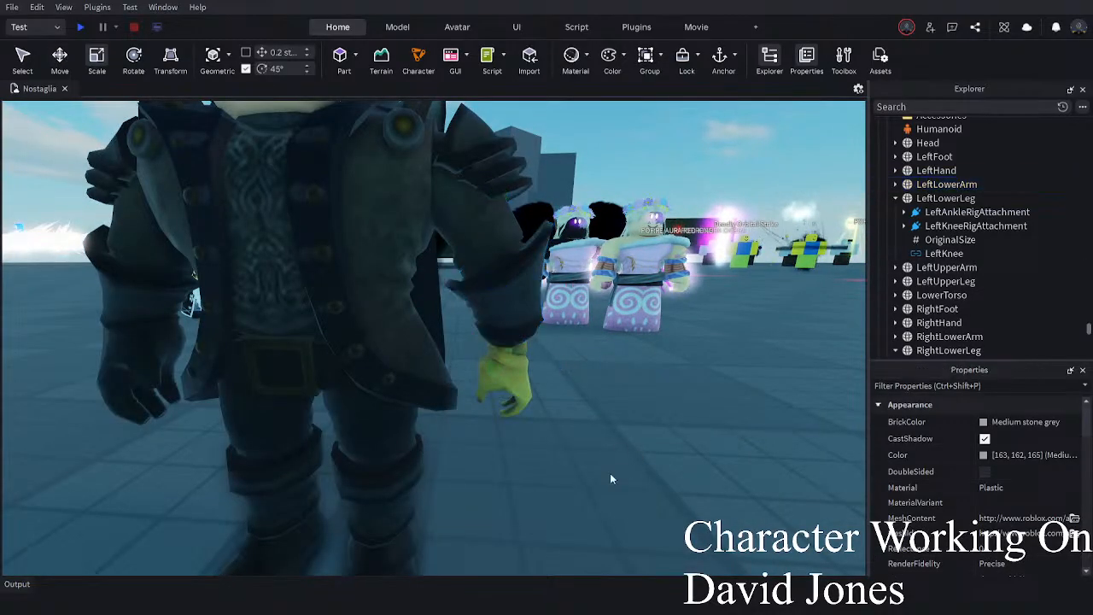
- Examine from several angles how the skeleton hand fits under the Warrior Set's left cuff
{"action": "left_click", "coordinate": [609, 473]}
{"action": "right_click_drag", "start_coordinate": [609, 473], "coordinate": [609, 473]}
{"action": "key", "text": "a"}
{"action": "right_click_drag", "start_coordinate": [586, 424], "coordinate": [578, 438]}
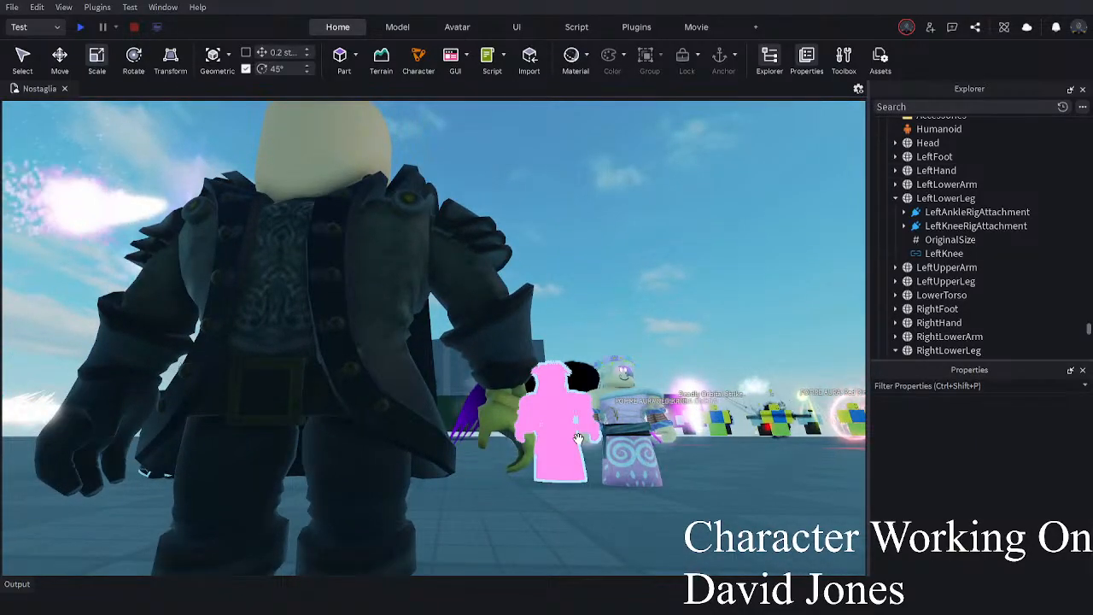
{"action": "scroll", "coordinate": [348, 332], "scroll_direction": "down", "scroll_amount": 3}
{"action": "right_click_drag", "start_coordinate": [429, 376], "coordinate": [429, 375]}
{"action": "left_click_drag", "start_coordinate": [576, 470], "coordinate": [465, 195]}
{"action": "left_click", "coordinate": [567, 372]}
{"action": "right_click_drag", "start_coordinate": [568, 371], "coordinate": [567, 371]}
{"action": "key", "text": "d"}
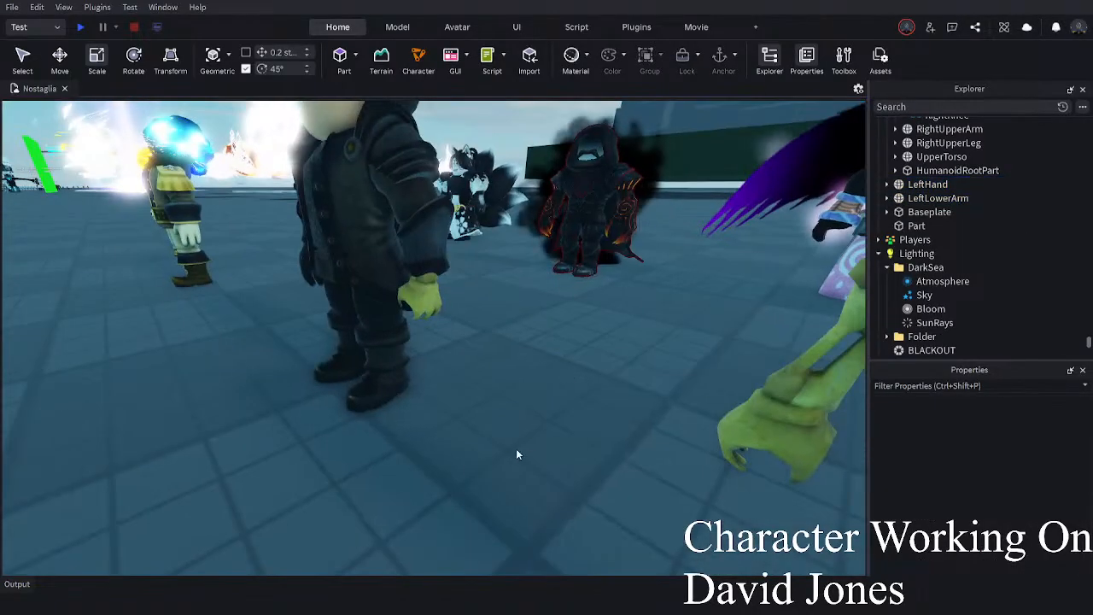
{"action": "right_click_drag", "start_coordinate": [431, 411], "coordinate": [431, 403]}
{"action": "scroll", "coordinate": [431, 403], "scroll_direction": "up", "scroll_amount": 2}
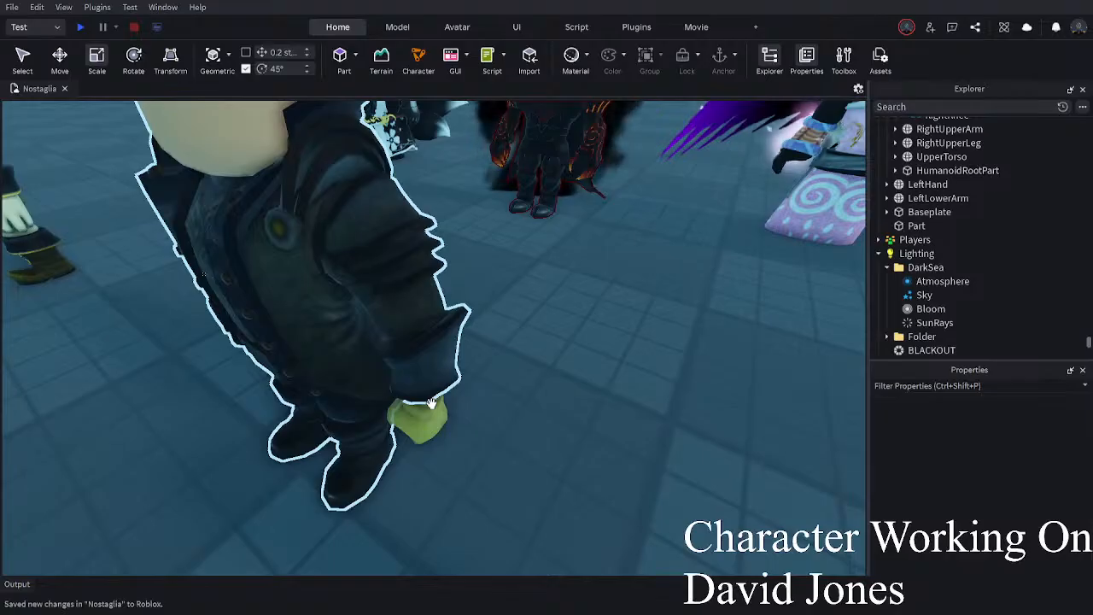
{"action": "right_click_drag", "start_coordinate": [431, 403], "coordinate": [432, 402]}
{"action": "scroll", "coordinate": [444, 413], "scroll_direction": "up", "scroll_amount": 3}
{"action": "left_click_drag", "start_coordinate": [529, 497], "coordinate": [332, 305]}
{"action": "right_click_drag", "start_coordinate": [489, 419], "coordinate": [489, 418]}
{"action": "left_click", "coordinate": [579, 557]}
{"action": "left_click_drag", "start_coordinate": [566, 535], "coordinate": [204, 204]}
{"action": "left_click", "coordinate": [581, 525]}
{"action": "right_click_drag", "start_coordinate": [581, 520], "coordinate": [581, 515]}
{"action": "left_click_drag", "start_coordinate": [580, 524], "coordinate": [310, 264]}
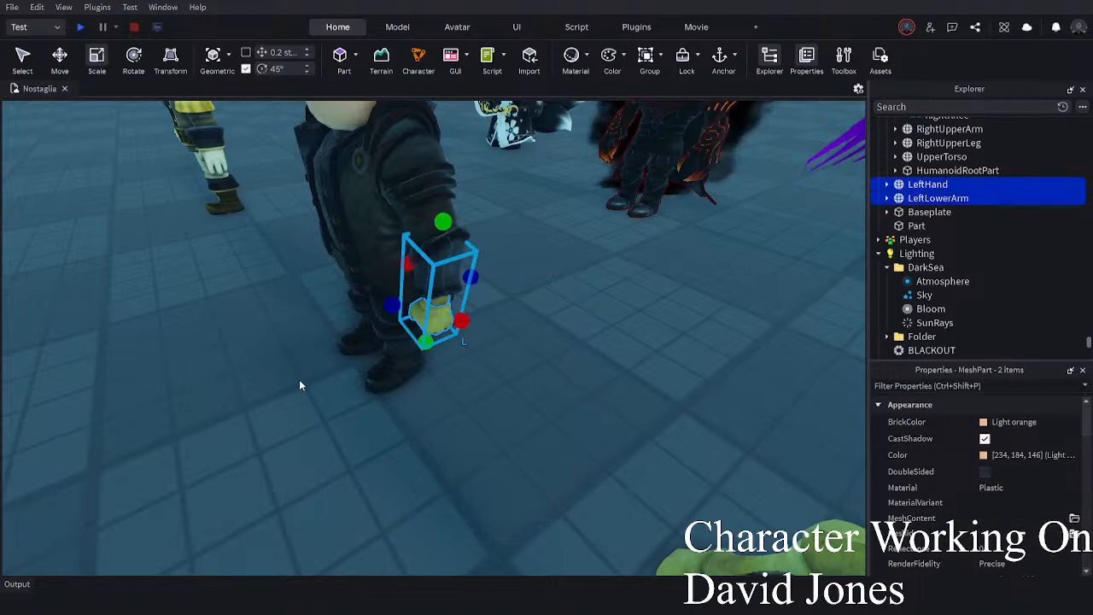
- Select the pasted skeleton left hand and lower arm together and shift them slightly within the Warrior Set's left cuff
{"action": "left_click", "coordinate": [300, 379]}
{"action": "right_click_drag", "start_coordinate": [299, 378], "coordinate": [300, 378]}
{"action": "scroll", "coordinate": [299, 378], "scroll_direction": "up", "scroll_amount": 2}
{"action": "mouse_move", "coordinate": [455, 523]}
{"action": "left_mouse_down"}
{"action": "mouse_move", "coordinate": [286, 333]}
{"action": "mouse_move", "coordinate": [197, 287]}
{"action": "left_mouse_up"}
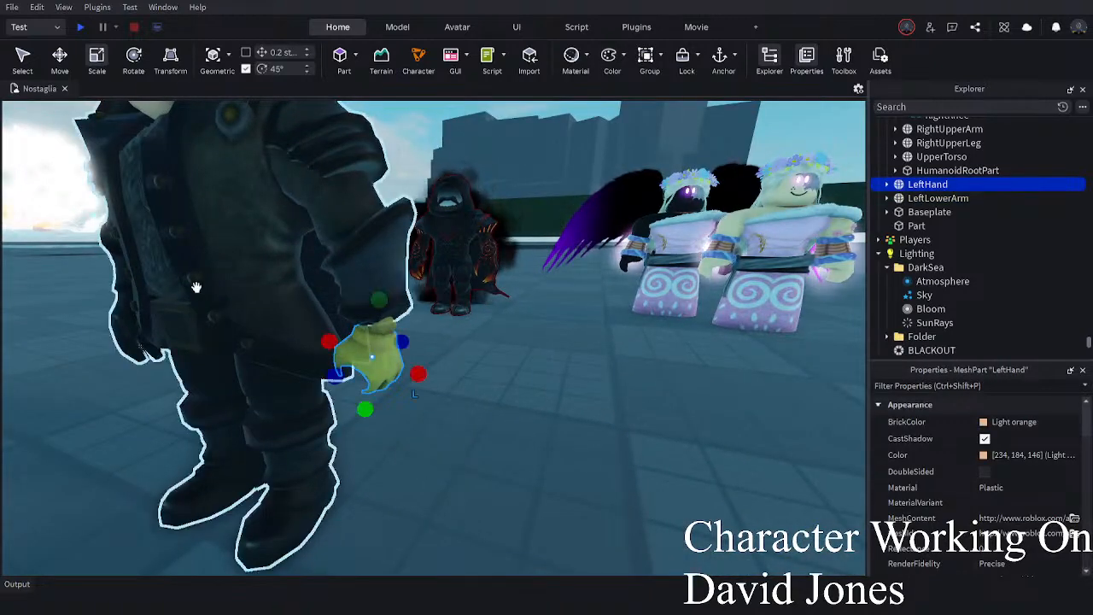
{"action": "right_click_drag", "start_coordinate": [198, 288], "coordinate": [197, 288]}
{"action": "left_click_drag", "start_coordinate": [590, 485], "coordinate": [341, 236]}
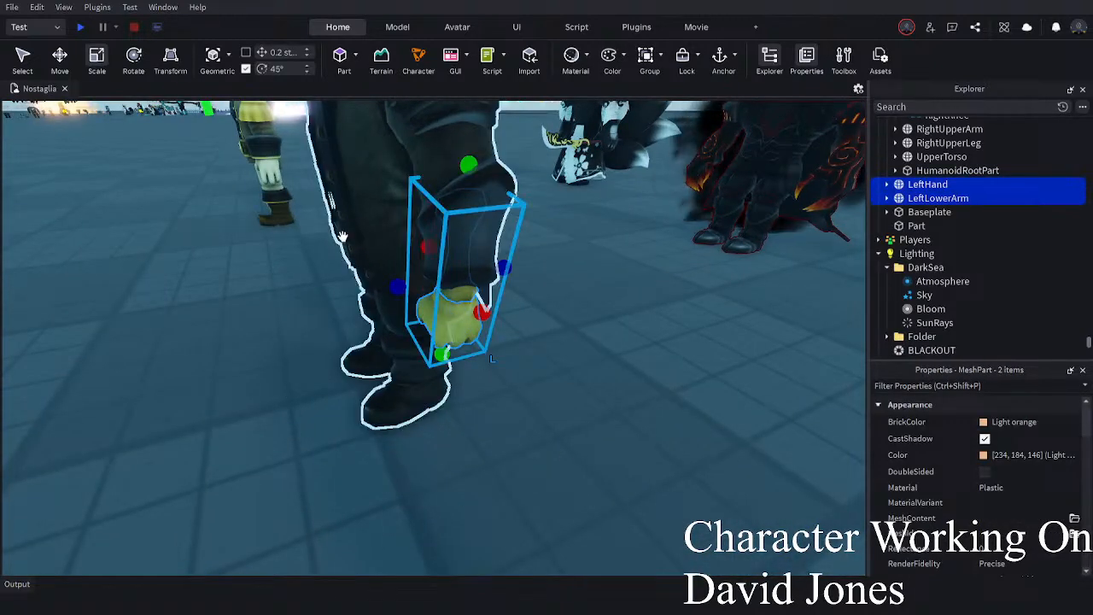
{"action": "right_click_drag", "start_coordinate": [343, 236], "coordinate": [342, 237]}
{"action": "scroll", "coordinate": [343, 236], "scroll_direction": "up", "scroll_amount": 2}
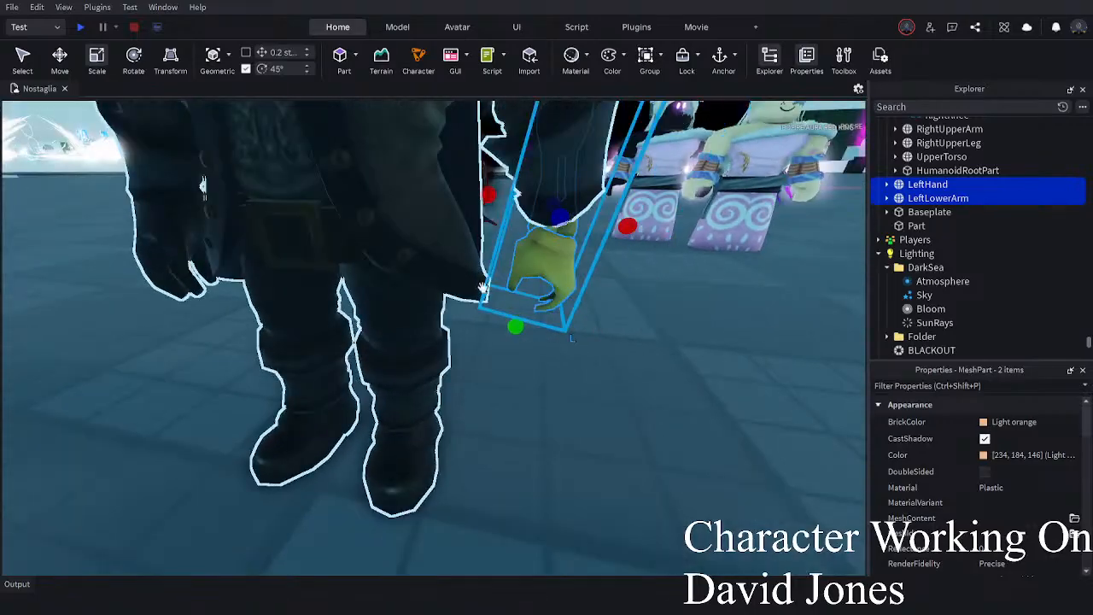
{"action": "left_click", "coordinate": [60, 60]}
{"action": "left_click_drag", "start_coordinate": [639, 227], "coordinate": [640, 229]}
{"action": "left_click_drag", "start_coordinate": [535, 271], "coordinate": [535, 274]}
{"action": "right_click_drag", "start_coordinate": [535, 274], "coordinate": [535, 274]}
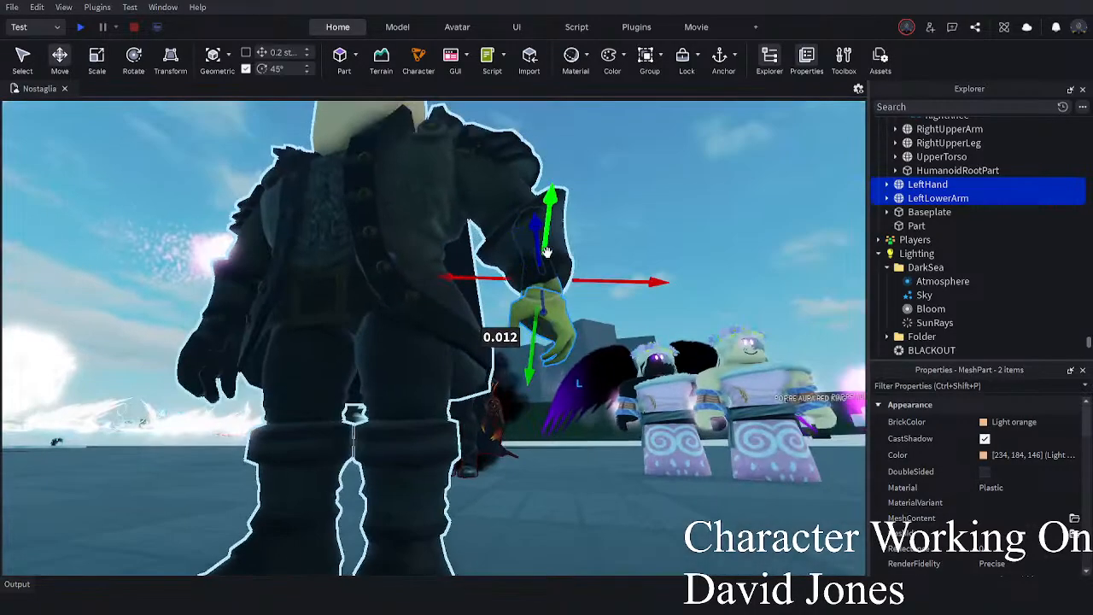
- Rotate the pasted skeleton left hand and lower arm slightly to follow the angle of the Warrior Set's arm
{"action": "left_click", "coordinate": [133, 60]}
{"action": "left_click_drag", "start_coordinate": [554, 348], "coordinate": [565, 352]}
{"action": "right_click_drag", "start_coordinate": [564, 352], "coordinate": [621, 451]}
{"action": "left_click", "coordinate": [621, 451]}
{"action": "scroll", "coordinate": [621, 450], "scroll_direction": "down", "scroll_amount": 2}
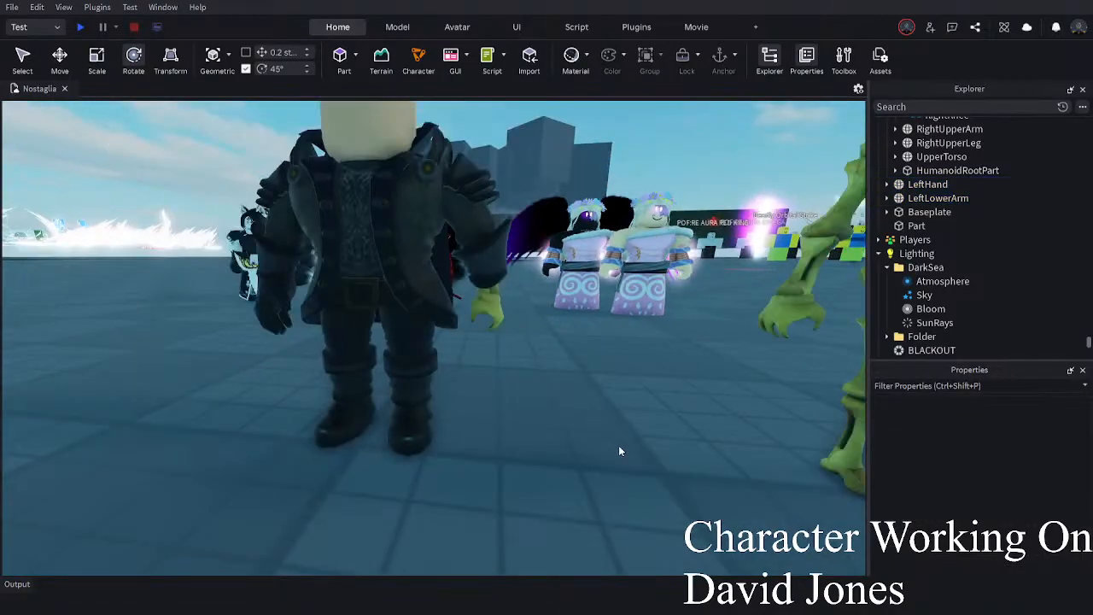
- Make the Warrior Set's left lower arm fully transparent so the skeleton forearm is exposed
{"action": "scroll", "coordinate": [620, 451], "scroll_direction": "up", "scroll_amount": 5}
{"action": "left_click", "coordinate": [510, 252]}
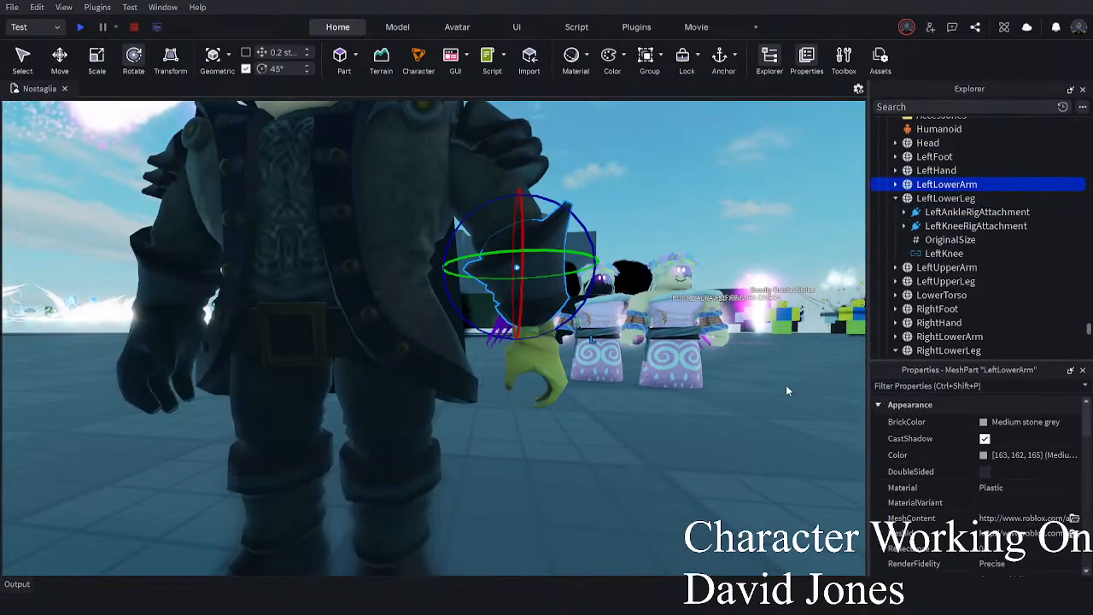
{"action": "scroll", "coordinate": [1033, 538], "scroll_direction": "down", "scroll_amount": 2}
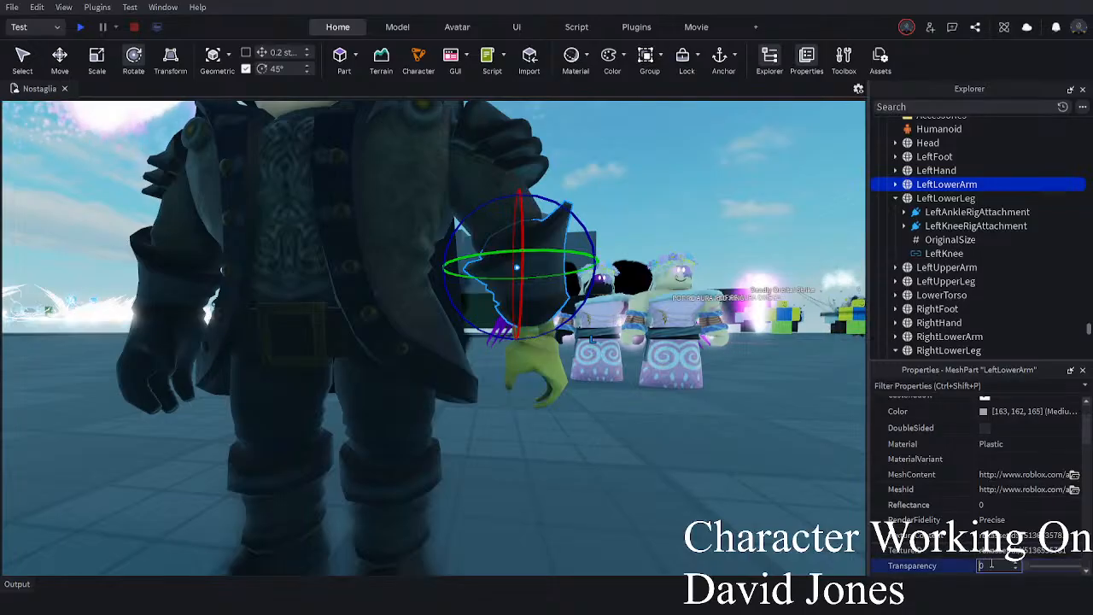
{"action": "left_click", "coordinate": [618, 520]}
{"action": "scroll", "coordinate": [608, 518], "scroll_direction": "up", "scroll_amount": 3}
{"action": "left_click_drag", "start_coordinate": [610, 520], "coordinate": [460, 286]}
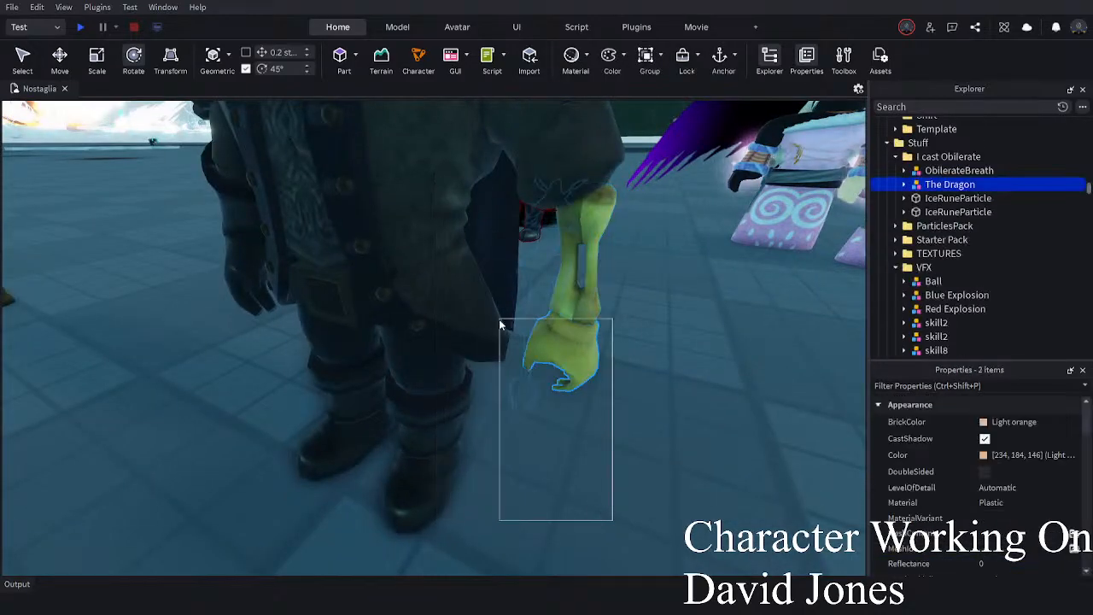
{"action": "left_click", "coordinate": [668, 454]}
{"action": "scroll", "coordinate": [661, 461], "scroll_direction": "down", "scroll_amount": 3}
{"action": "left_click_drag", "start_coordinate": [633, 476], "coordinate": [402, 302]}
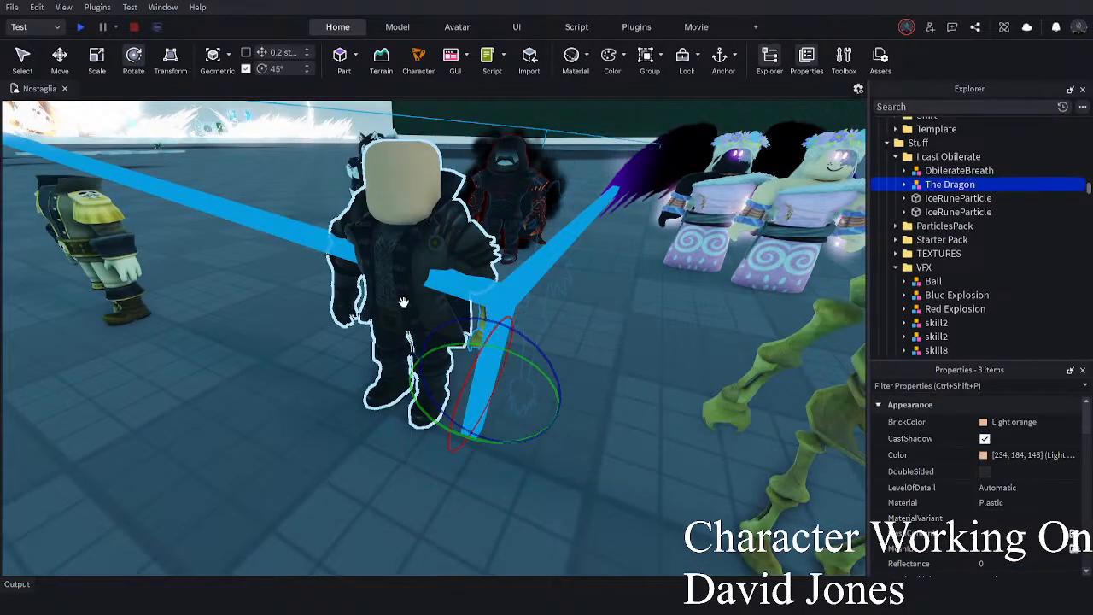
{"action": "right_click_drag", "start_coordinate": [403, 303], "coordinate": [463, 288]}
{"action": "scroll", "coordinate": [463, 288], "scroll_direction": "up", "scroll_amount": 3}
{"action": "left_click", "coordinate": [587, 426]}
{"action": "scroll", "coordinate": [589, 431], "scroll_direction": "down", "scroll_amount": 3}
- Select the skeleton left hand and lower arm and move them to meet the Warrior Set's left upper arm
{"action": "left_click_drag", "start_coordinate": [634, 447], "coordinate": [472, 297]}
{"action": "scroll", "coordinate": [471, 293], "scroll_direction": "up", "scroll_amount": 3}
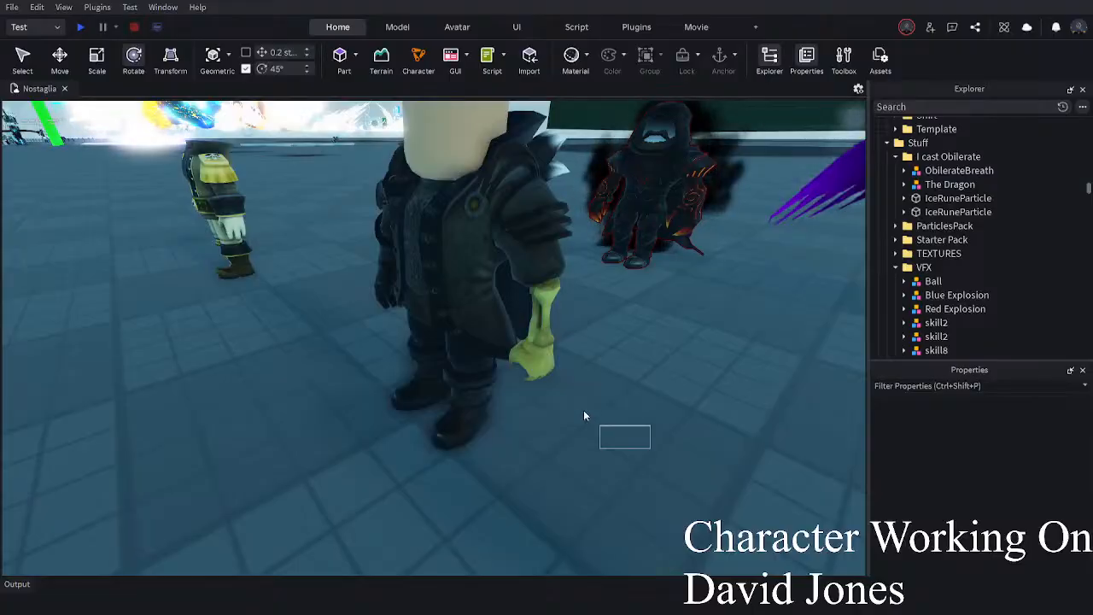
{"action": "right_click_drag", "start_coordinate": [471, 292], "coordinate": [511, 278]}
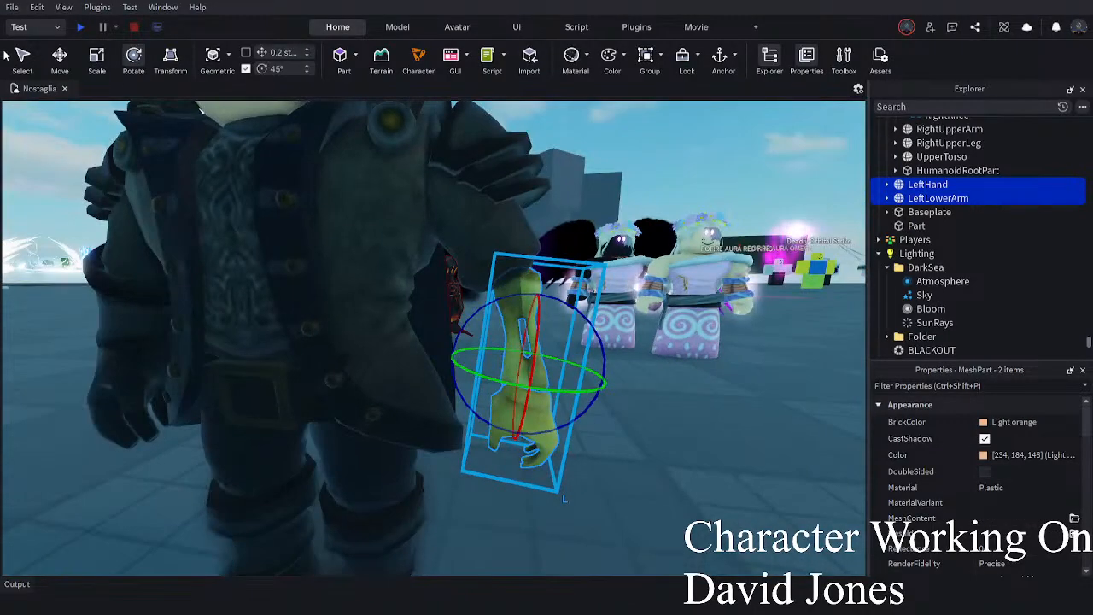
{"action": "left_click", "coordinate": [60, 59]}
{"action": "left_click_drag", "start_coordinate": [585, 364], "coordinate": [555, 383]}
{"action": "left_click_drag", "start_coordinate": [506, 422], "coordinate": [505, 416]}
{"action": "key", "text": "s"}
{"action": "right_click_drag", "start_coordinate": [505, 416], "coordinate": [507, 415]}
- Reselect the skeleton left hand and lower arm and fine-tune their position below the upper sleeve
{"action": "left_click", "coordinate": [541, 498]}
{"action": "right_click_drag", "start_coordinate": [540, 498], "coordinate": [581, 569]}
{"action": "key", "text": "s"}
{"action": "left_click_drag", "start_coordinate": [525, 529], "coordinate": [363, 359]}
{"action": "left_click_drag", "start_coordinate": [502, 386], "coordinate": [506, 390]}
{"action": "left_click", "coordinate": [594, 497]}
- Examine the Warrior Set's skeleton left arm and the surrounding character models, including the peg-legged pirate
{"action": "key", "text": "a"}
{"action": "right_click_drag", "start_coordinate": [594, 497], "coordinate": [594, 501]}
{"action": "right_click_drag", "start_coordinate": [453, 347], "coordinate": [454, 346]}
{"action": "key", "text": "s"}
{"action": "key", "text": "w"}
{"action": "right_click_drag", "start_coordinate": [349, 350], "coordinate": [348, 350]}
{"action": "key", "text": "d"}
{"action": "key", "text": "w"}
{"action": "right_click_drag", "start_coordinate": [276, 339], "coordinate": [276, 339]}
{"action": "key", "text": "a"}
{"action": "right_click_drag", "start_coordinate": [389, 485], "coordinate": [389, 485]}
{"action": "key", "text": "a"}
{"action": "key", "text": "s"}
{"action": "right_click_drag", "start_coordinate": [483, 360], "coordinate": [483, 361]}
{"action": "key", "text": "w"}
{"action": "key", "text": "s"}
{"action": "right_click_drag", "start_coordinate": [588, 409], "coordinate": [587, 410]}
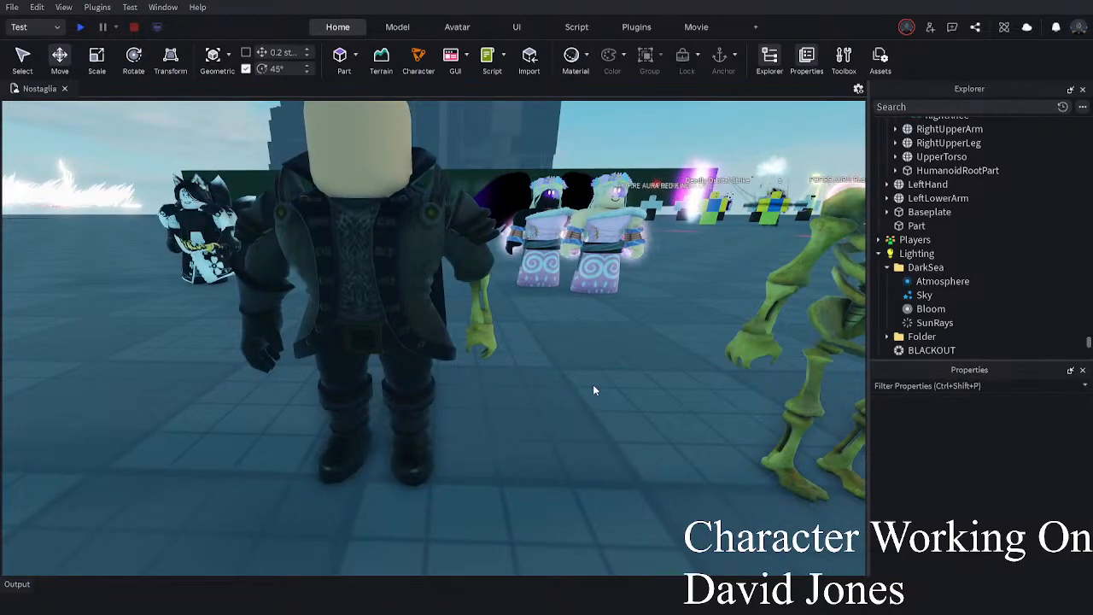
{"action": "key", "text": "a"}
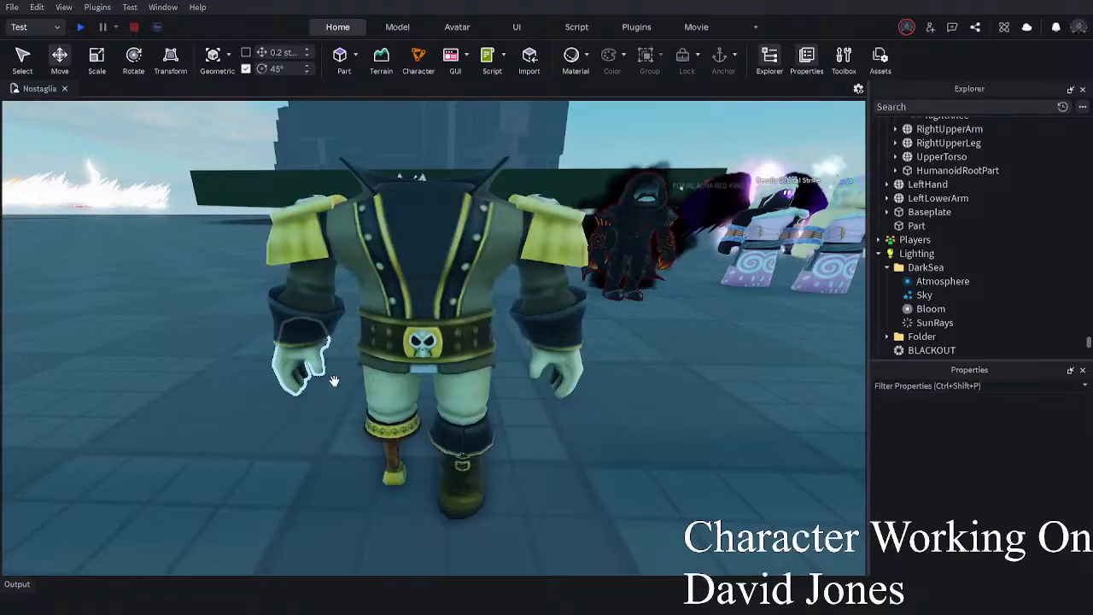
- Cut both lower legs and both feet, including the peg leg, out of the pirate model
{"action": "left_click", "coordinate": [286, 322], "text": "alt"}
{"action": "right_click_drag", "start_coordinate": [622, 478], "coordinate": [623, 478]}
{"action": "key", "text": "a"}
{"action": "right_click_drag", "start_coordinate": [494, 458], "coordinate": [493, 458]}
{"action": "key", "text": "d"}
{"action": "key", "text": "a"}
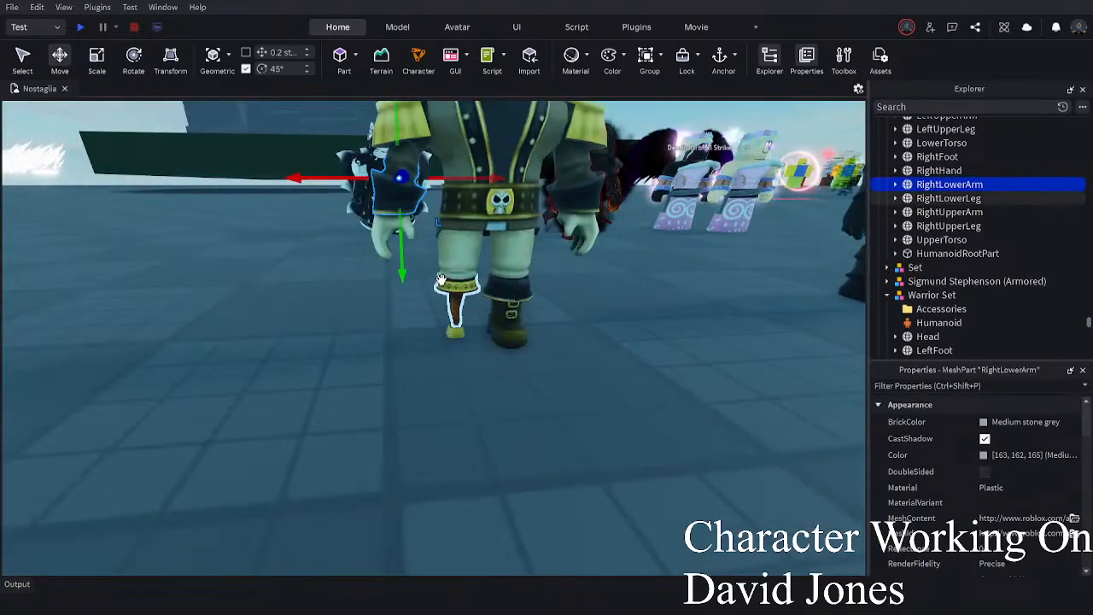
{"action": "left_click", "coordinate": [521, 312]}
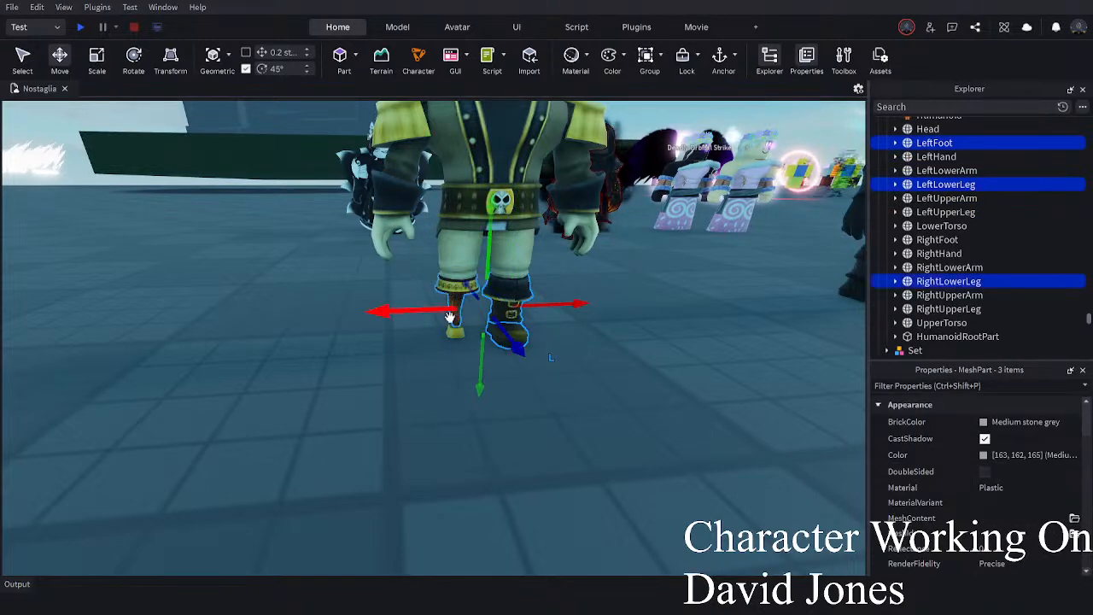
{"action": "key", "text": "ctrl+x"}
- Paste the pirate's lower legs and feet into the workspace in front of the Warrior Set
{"action": "key", "text": "d"}
{"action": "key", "text": "ctrl+v"}
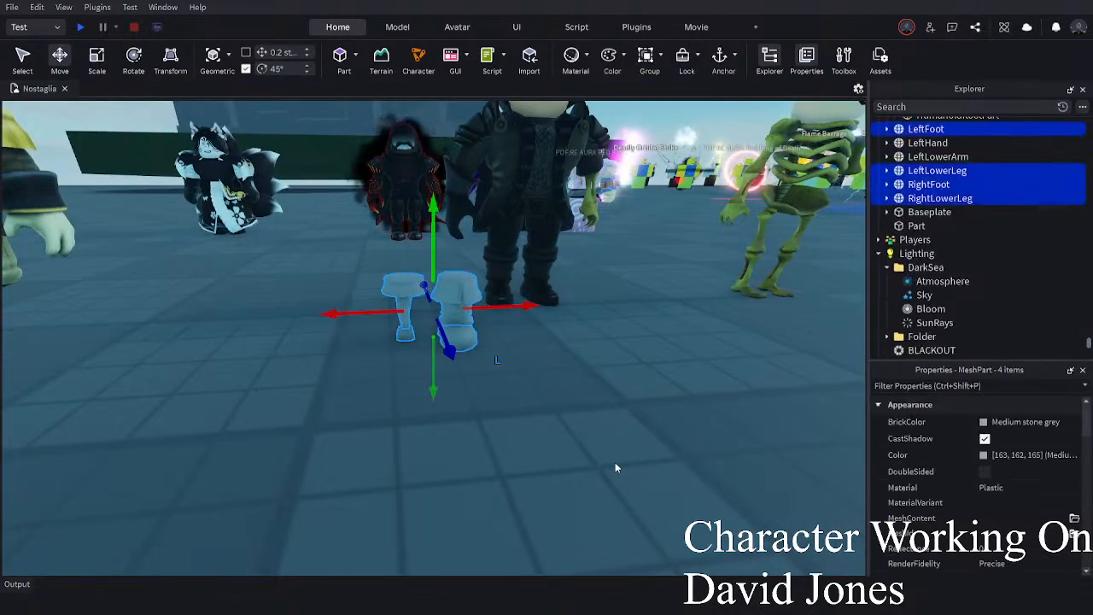
{"action": "right_click_drag", "start_coordinate": [549, 486], "coordinate": [549, 486]}
{"action": "key", "text": "w"}
{"action": "left_click_drag", "start_coordinate": [376, 461], "coordinate": [457, 533]}
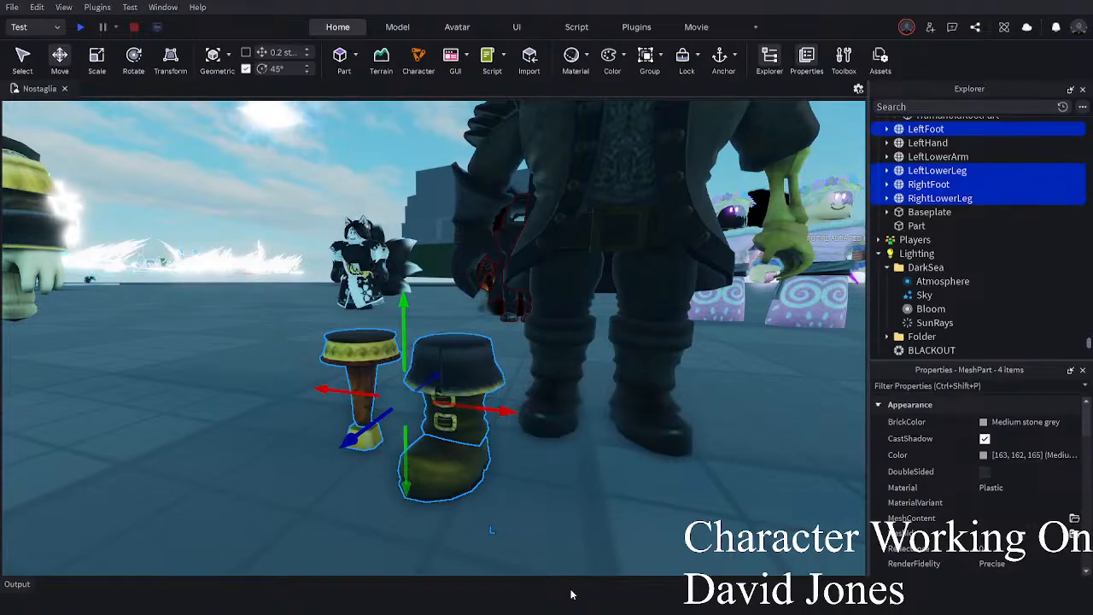
- Examine the joint between the skeleton left forearm and the Warrior Set's sleeve up close from the side
{"action": "left_click", "coordinate": [591, 539]}
{"action": "right_click_drag", "start_coordinate": [592, 539], "coordinate": [592, 540]}
{"action": "scroll", "coordinate": [497, 435], "scroll_direction": "down", "scroll_amount": 5}
{"action": "right_click_drag", "start_coordinate": [498, 434], "coordinate": [493, 428]}
{"action": "scroll", "coordinate": [492, 427], "scroll_direction": "up", "scroll_amount": 5}
{"action": "right_click_drag", "start_coordinate": [466, 298], "coordinate": [464, 301]}
{"action": "scroll", "coordinate": [462, 300], "scroll_direction": "down", "scroll_amount": 5}
{"action": "scroll", "coordinate": [464, 301], "scroll_direction": "up", "scroll_amount": 5}
{"action": "scroll", "coordinate": [463, 299], "scroll_direction": "down", "scroll_amount": 3}
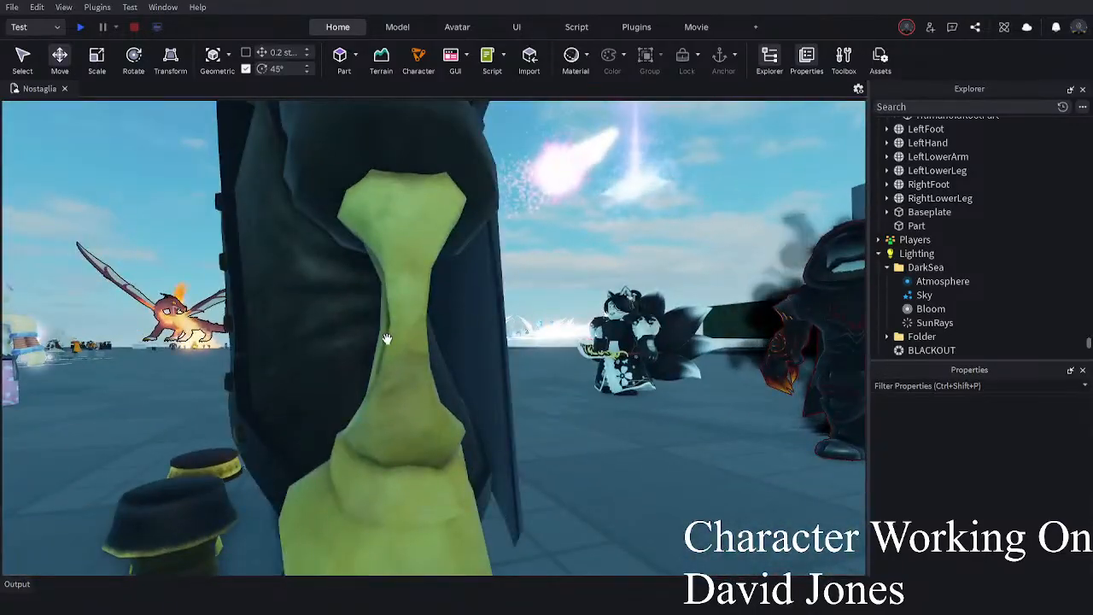
{"action": "scroll", "coordinate": [386, 338], "scroll_direction": "down", "scroll_amount": 2}
{"action": "right_click_drag", "start_coordinate": [483, 495], "coordinate": [483, 493]}
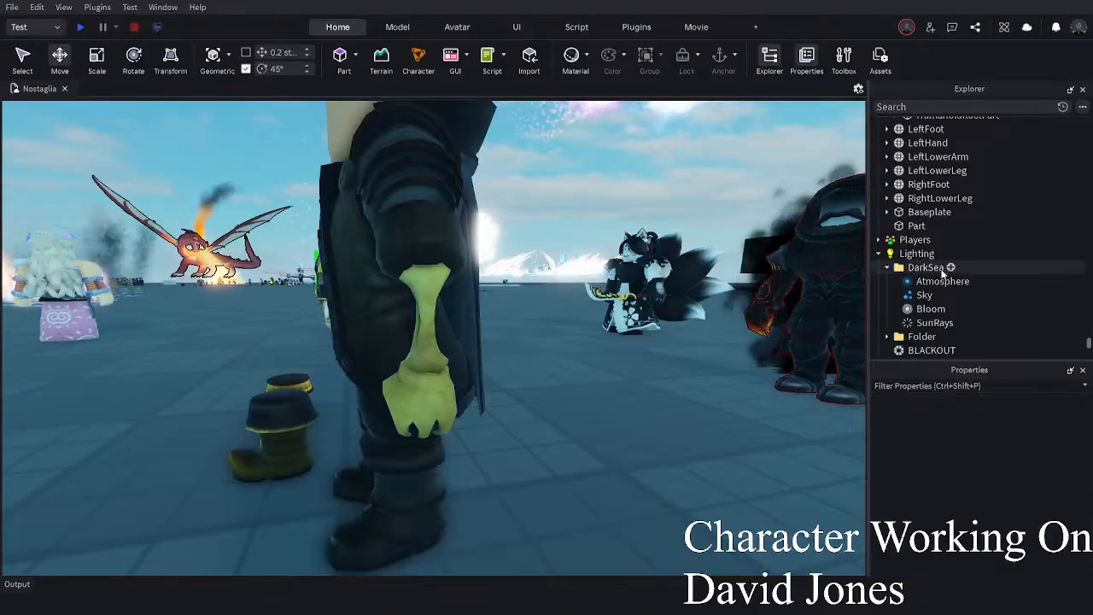
- Try to narrow the skeleton left forearm and hand from front to back
{"action": "scroll", "coordinate": [948, 245], "scroll_direction": "up", "scroll_amount": 3}
{"action": "right_click_drag", "start_coordinate": [583, 410], "coordinate": [584, 411]}
{"action": "scroll", "coordinate": [584, 411], "scroll_direction": "down", "scroll_amount": 4}
{"action": "left_click_drag", "start_coordinate": [569, 453], "coordinate": [412, 295]}
{"action": "scroll", "coordinate": [439, 289], "scroll_direction": "up", "scroll_amount": 4}
{"action": "right_click_drag", "start_coordinate": [439, 289], "coordinate": [439, 287]}
{"action": "left_click", "coordinate": [104, 52]}
{"action": "right_click_drag", "start_coordinate": [339, 340], "coordinate": [339, 340]}
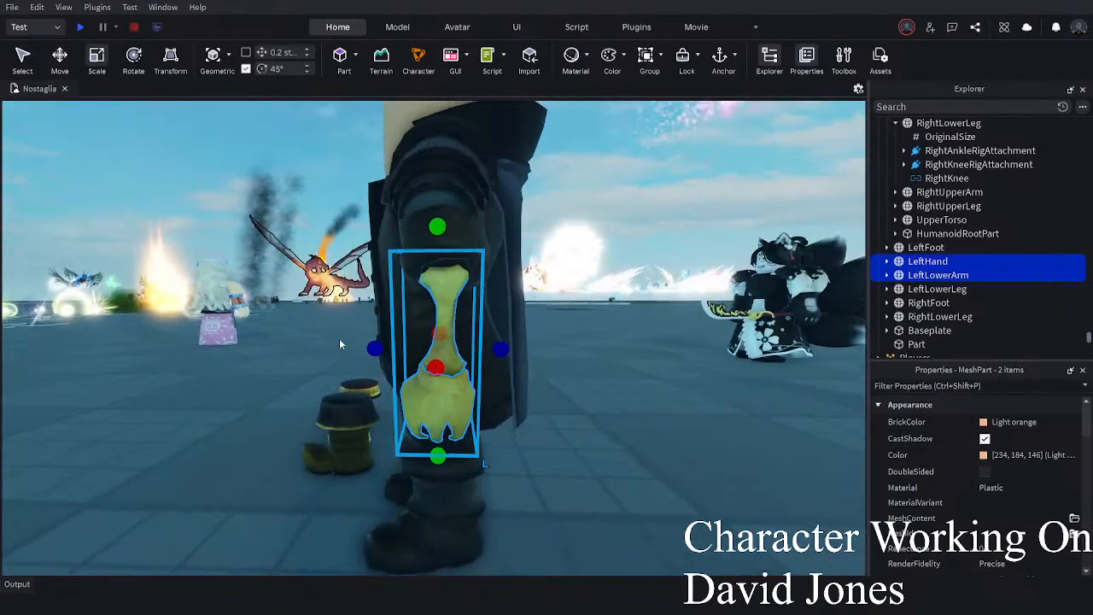
{"action": "left_click_drag", "start_coordinate": [377, 350], "coordinate": [380, 351]}
{"action": "key", "text": "ctrl+z"}
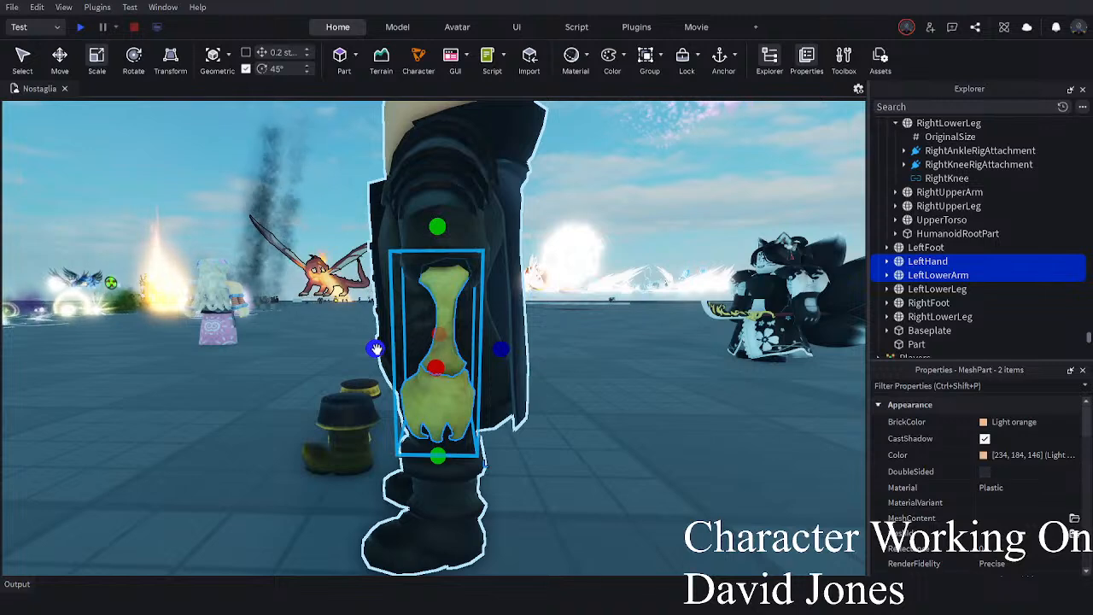
{"action": "left_click", "coordinate": [637, 479]}
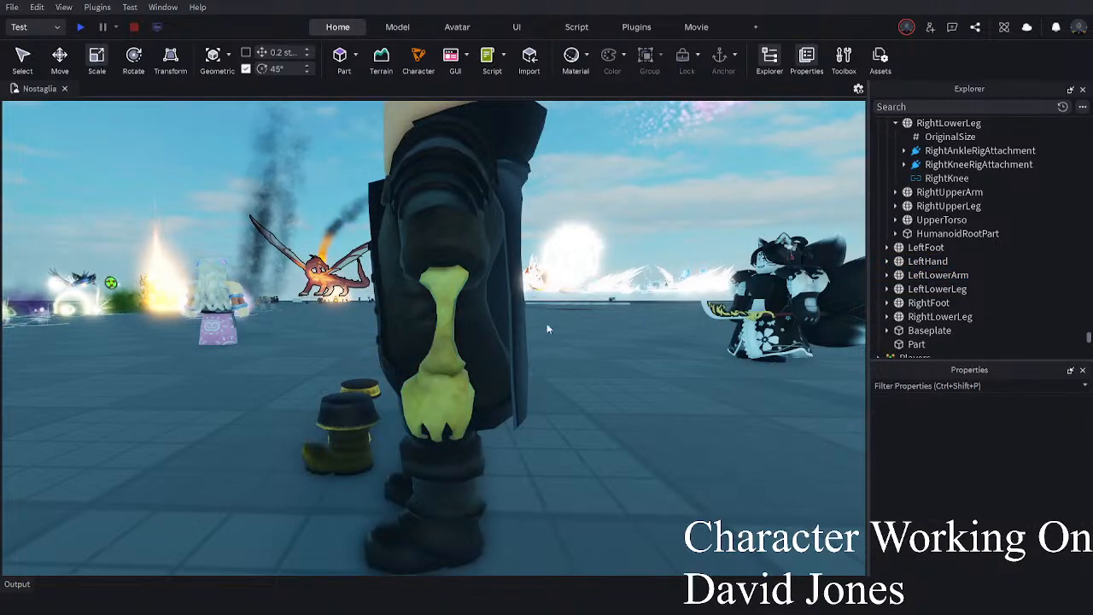
{"action": "key", "text": "ctrl+z"}
- Scale the skeleton left forearm and hand slightly narrower from front to back to fit the Warrior Set's sleeve
{"action": "right_click_drag", "start_coordinate": [575, 359], "coordinate": [576, 360]}
{"action": "left_click_drag", "start_coordinate": [511, 482], "coordinate": [350, 299]}
{"action": "left_click_drag", "start_coordinate": [343, 343], "coordinate": [347, 346]}
{"action": "right_click_drag", "start_coordinate": [406, 332], "coordinate": [406, 331]}
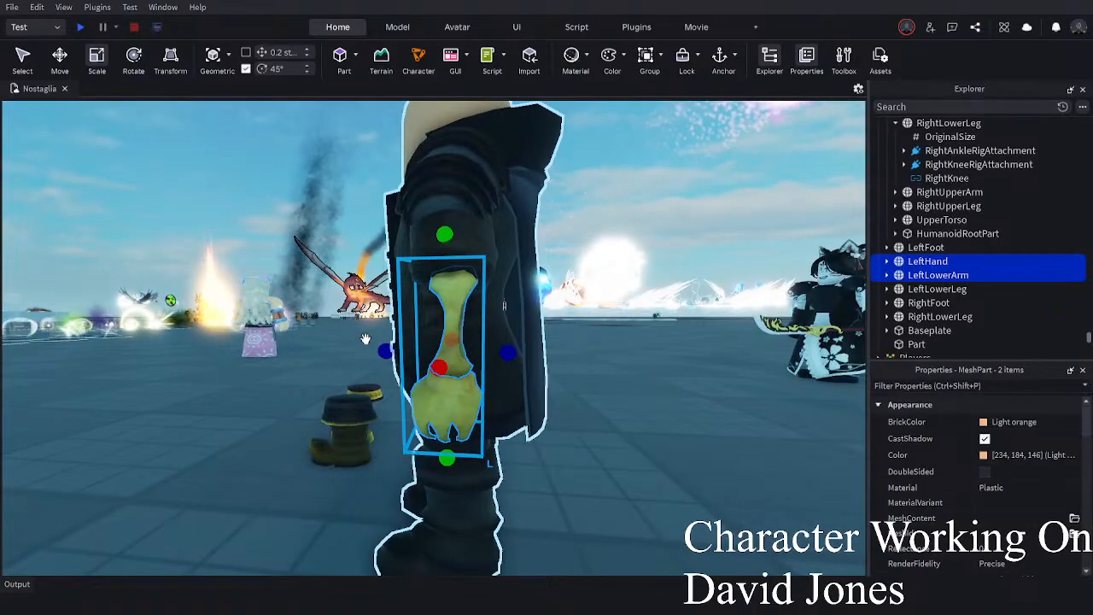
{"action": "mouse_move", "coordinate": [386, 353]}
{"action": "left_mouse_down"}
{"action": "mouse_move", "coordinate": [401, 356]}
{"action": "mouse_move", "coordinate": [387, 352]}
{"action": "left_mouse_up"}
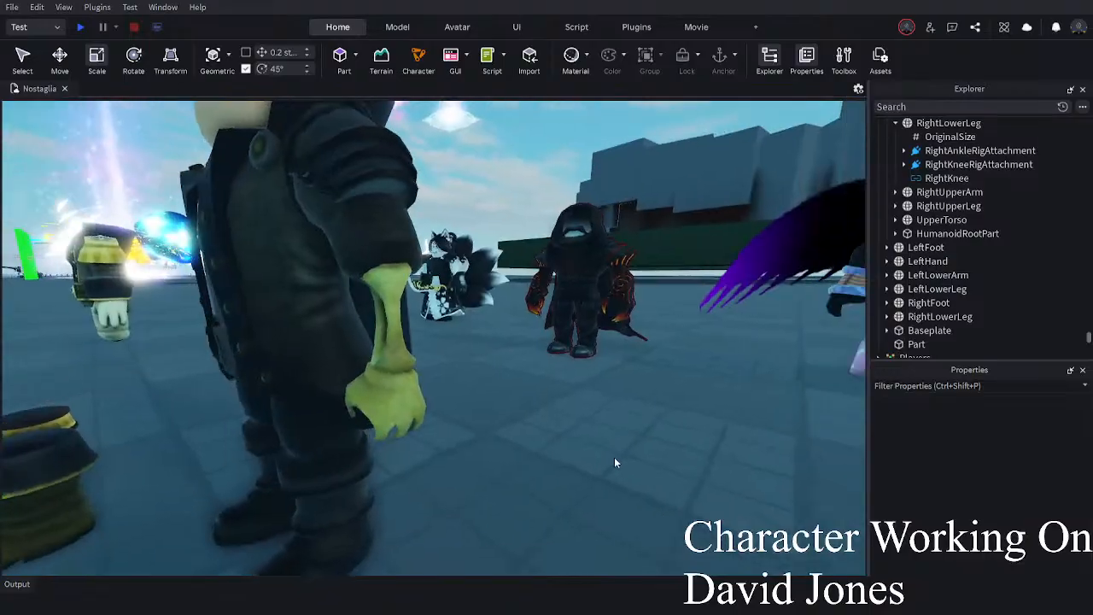
- Examine the pirate's boot and peg leg against the Warrior Set's own lower legs
{"action": "right_click_drag", "start_coordinate": [614, 458], "coordinate": [603, 472]}
{"action": "scroll", "coordinate": [597, 474], "scroll_direction": "down", "scroll_amount": 5}
{"action": "left_click_drag", "start_coordinate": [526, 507], "coordinate": [390, 381]}
{"action": "left_click", "coordinate": [324, 439]}
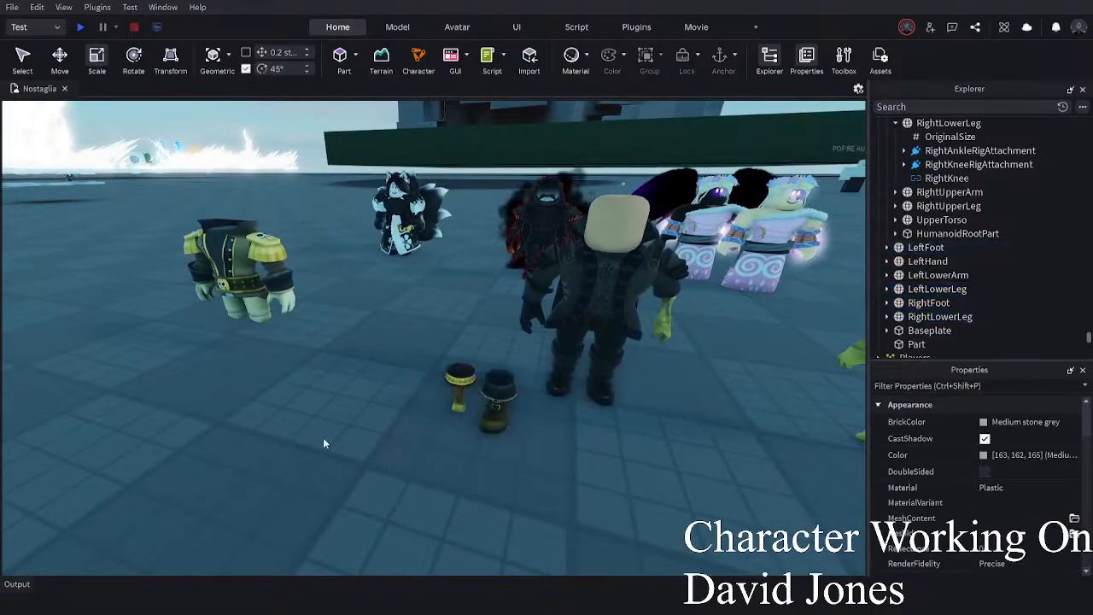
{"action": "scroll", "coordinate": [560, 504], "scroll_direction": "up", "scroll_amount": 4}
{"action": "left_click_drag", "start_coordinate": [563, 508], "coordinate": [373, 345]}
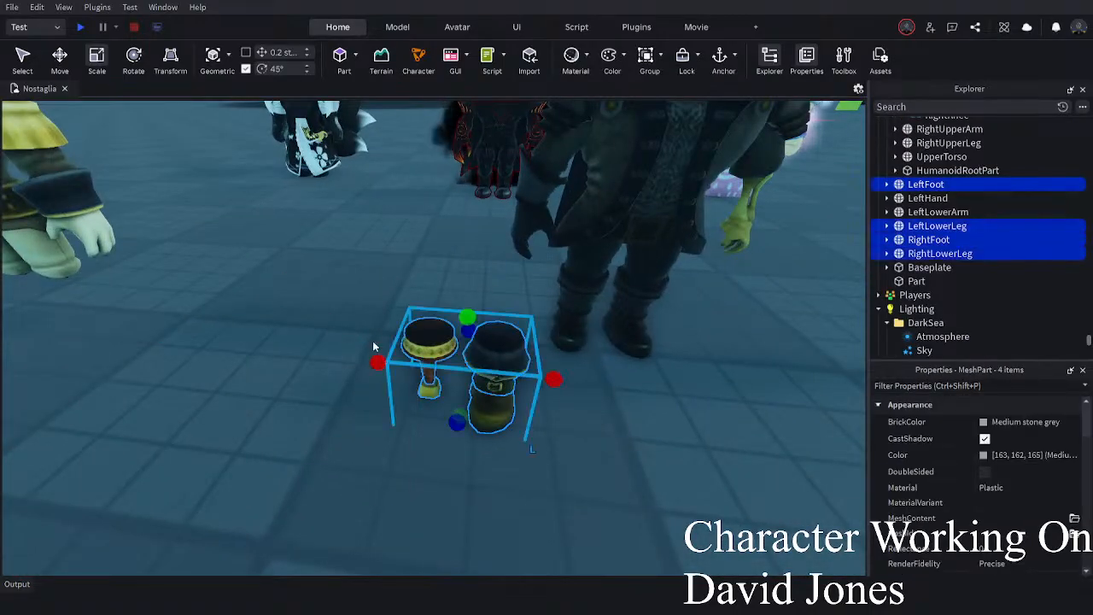
{"action": "scroll", "coordinate": [479, 419], "scroll_direction": "up", "scroll_amount": 5}
{"action": "scroll", "coordinate": [512, 422], "scroll_direction": "down", "scroll_amount": 5}
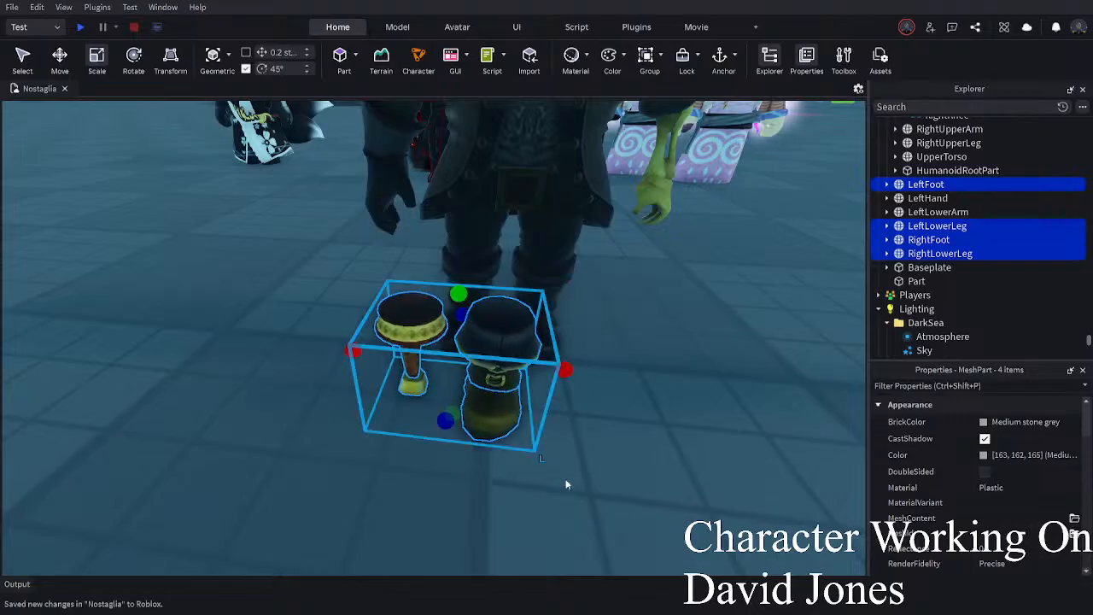
{"action": "left_click", "coordinate": [552, 468]}
{"action": "left_click_drag", "start_coordinate": [566, 474], "coordinate": [351, 331]}
{"action": "left_click_drag", "start_coordinate": [481, 429], "coordinate": [351, 393]}
- Delete the Warrior Set's right lower leg and right foot
{"action": "left_click", "coordinate": [436, 375]}
{"action": "left_click", "coordinate": [476, 297], "text": "alt"}
{"action": "left_click", "coordinate": [478, 337], "text": "ctrl+alt"}
{"action": "left_click", "coordinate": [527, 408]}
{"action": "left_click", "coordinate": [471, 280], "text": "alt"}
{"action": "left_click", "coordinate": [478, 337], "text": "ctrl+alt"}
{"action": "scroll", "coordinate": [482, 359], "scroll_direction": "up", "scroll_amount": 5}
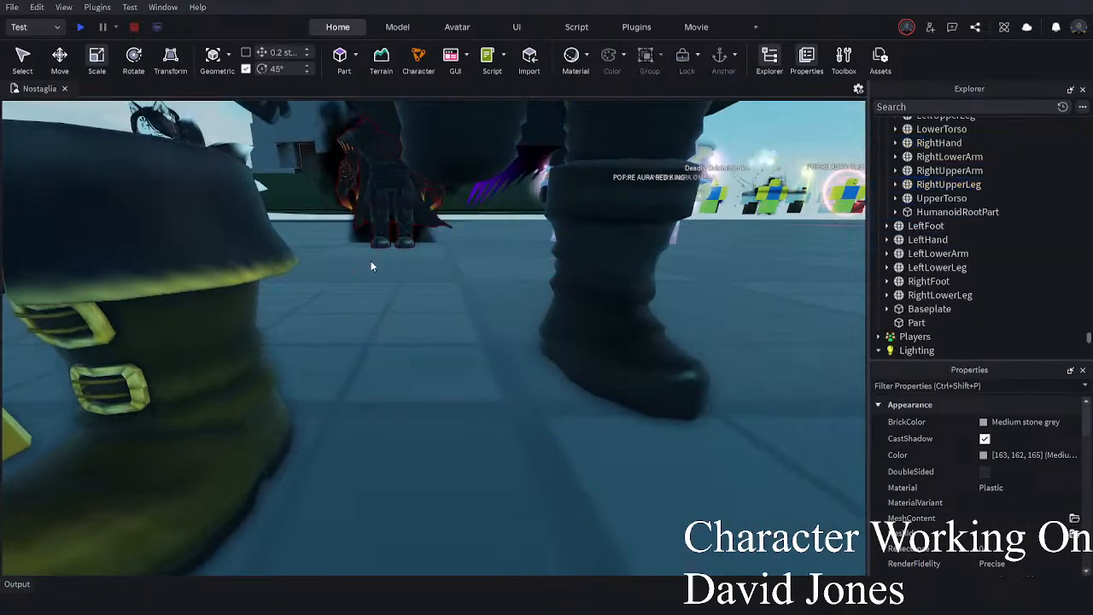
{"action": "left_click", "coordinate": [371, 260]}
{"action": "scroll", "coordinate": [529, 306], "scroll_direction": "down", "scroll_amount": 5}
- Move the peg leg's lower leg and foot together to sit directly under the Warrior Set's right thigh
{"action": "left_click", "coordinate": [529, 306]}
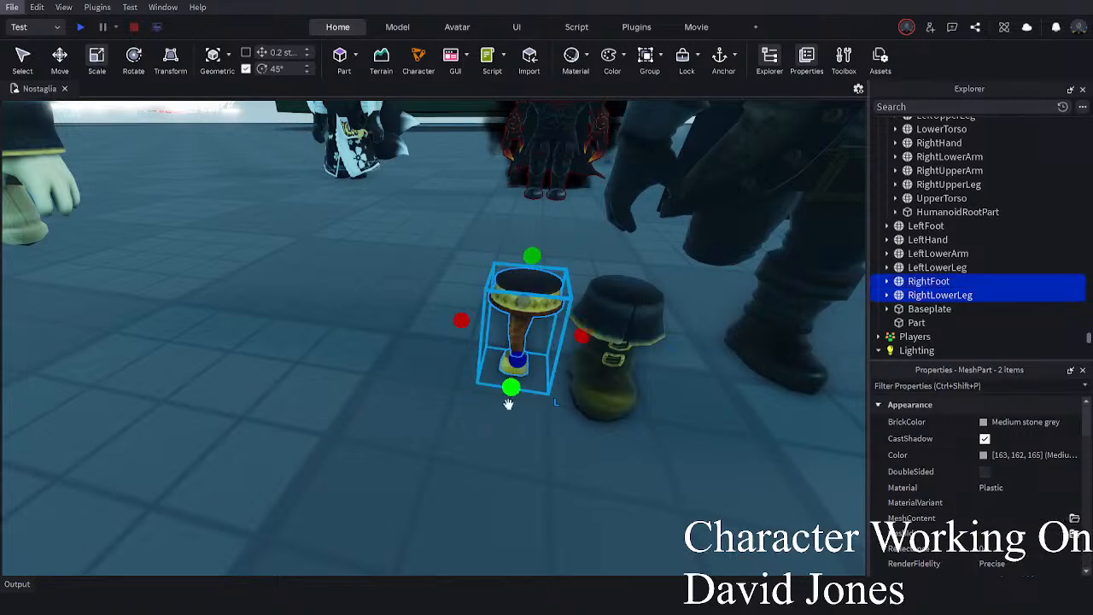
{"action": "scroll", "coordinate": [508, 404], "scroll_direction": "up", "scroll_amount": 3}
{"action": "scroll", "coordinate": [508, 404], "scroll_direction": "down", "scroll_amount": 3}
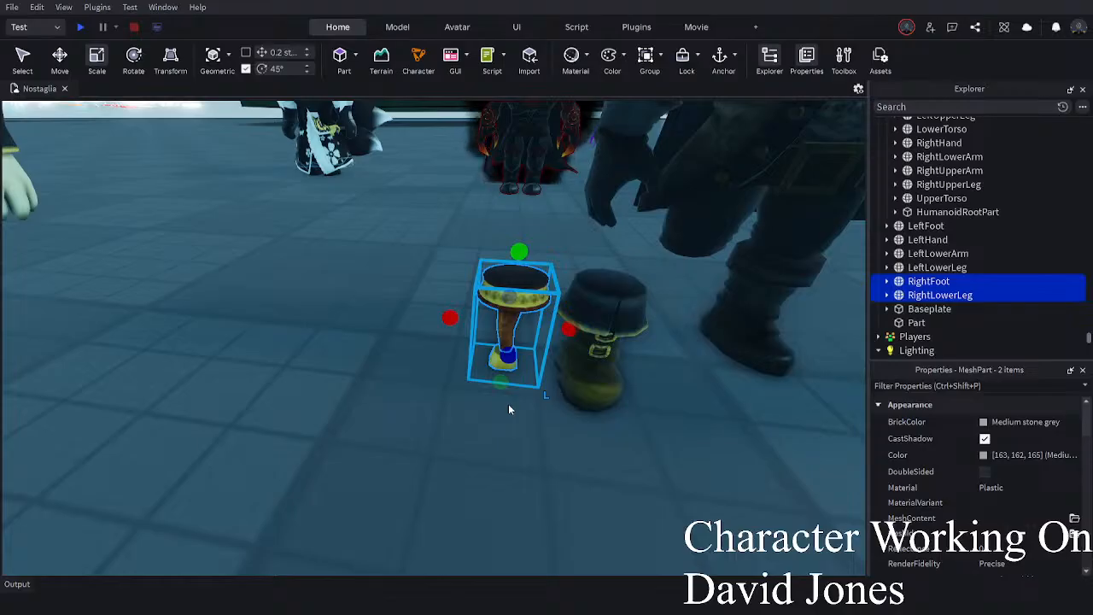
{"action": "left_click", "coordinate": [60, 58]}
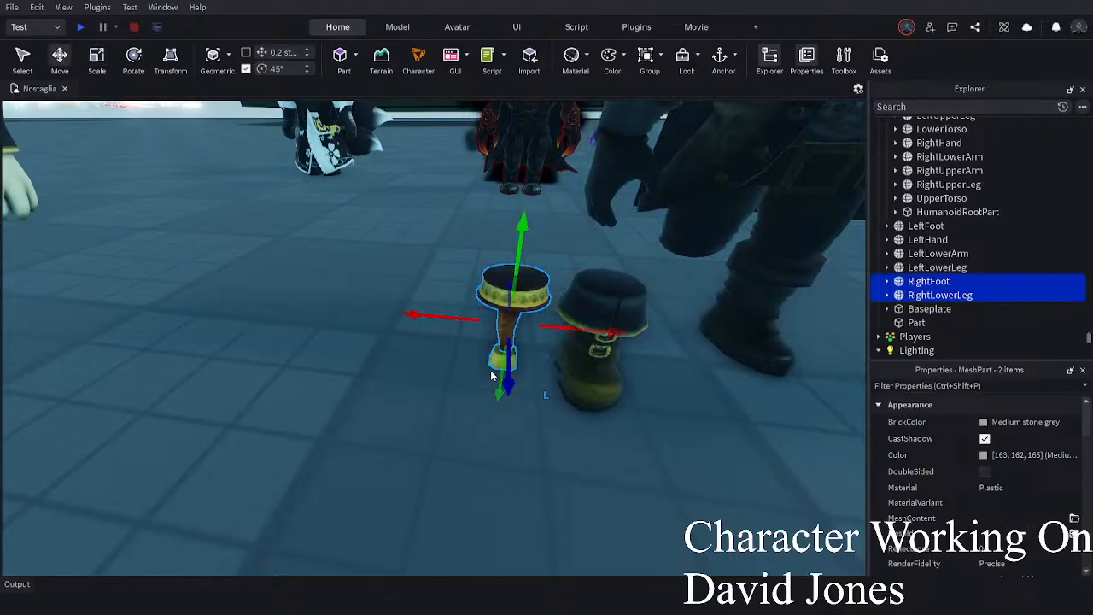
{"action": "left_click_drag", "start_coordinate": [488, 354], "coordinate": [487, 354]}
{"action": "right_click_drag", "start_coordinate": [488, 355], "coordinate": [488, 354]}
{"action": "left_click_drag", "start_coordinate": [487, 355], "coordinate": [487, 369]}
{"action": "right_click_drag", "start_coordinate": [488, 354], "coordinate": [487, 354]}
{"action": "left_click_drag", "start_coordinate": [487, 369], "coordinate": [383, 366]}
{"action": "right_click_drag", "start_coordinate": [381, 366], "coordinate": [383, 366]}
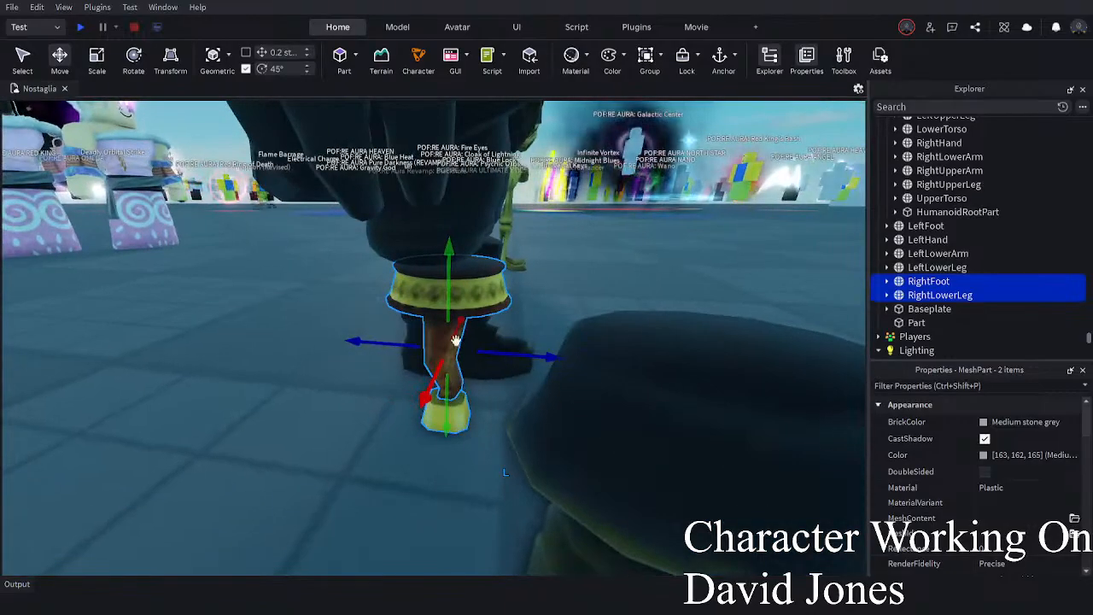
{"action": "mouse_move", "coordinate": [488, 348]}
{"action": "left_mouse_down"}
{"action": "mouse_move", "coordinate": [459, 340]}
{"action": "mouse_move", "coordinate": [469, 341]}
{"action": "left_mouse_up"}
- Stretch the peg leg upward to meet the right thigh and nudge it sideways into line
{"action": "left_click", "coordinate": [97, 60]}
{"action": "left_click_drag", "start_coordinate": [429, 244], "coordinate": [428, 219]}
{"action": "right_click_drag", "start_coordinate": [504, 334], "coordinate": [506, 335]}
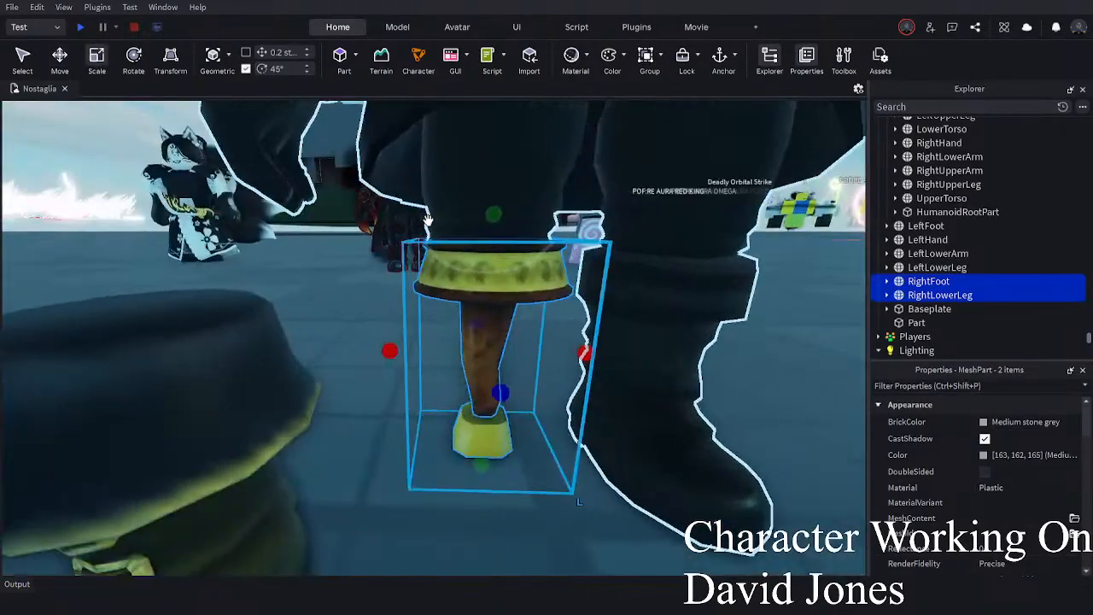
{"action": "left_click", "coordinate": [60, 57]}
{"action": "left_click_drag", "start_coordinate": [401, 343], "coordinate": [398, 344]}
- Delete the pirate boot's left lower leg and left foot standing in front of the Warrior Set
{"action": "scroll", "coordinate": [398, 344], "scroll_direction": "down", "scroll_amount": 5}
{"action": "left_click_drag", "start_coordinate": [387, 490], "coordinate": [283, 365]}
{"action": "scroll", "coordinate": [283, 367], "scroll_direction": "down", "scroll_amount": 3}
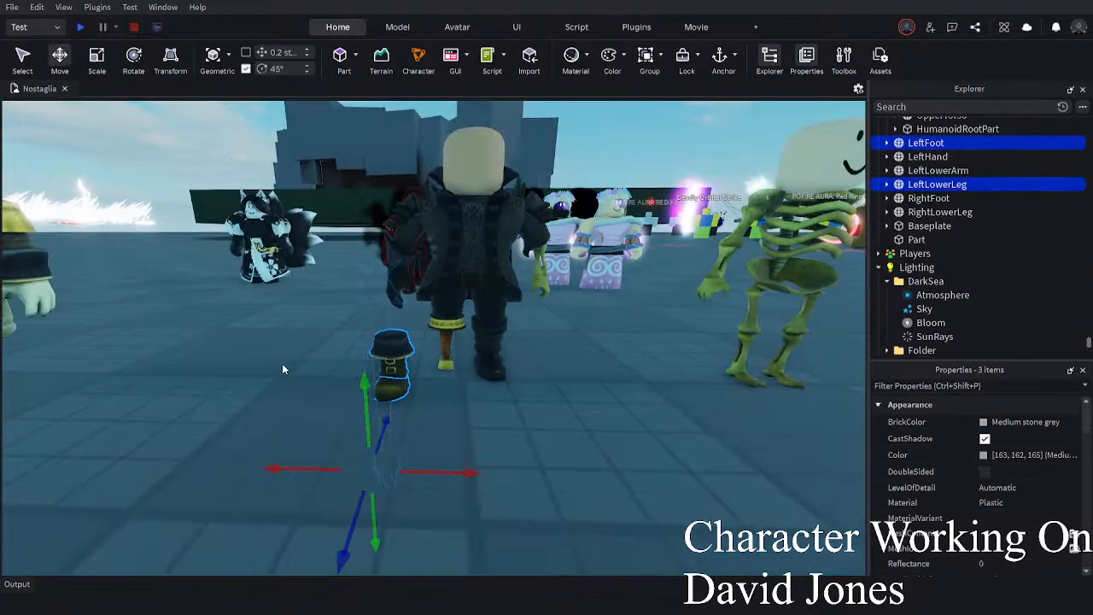
{"action": "left_click", "coordinate": [180, 443]}
{"action": "scroll", "coordinate": [172, 428], "scroll_direction": "up", "scroll_amount": 10}
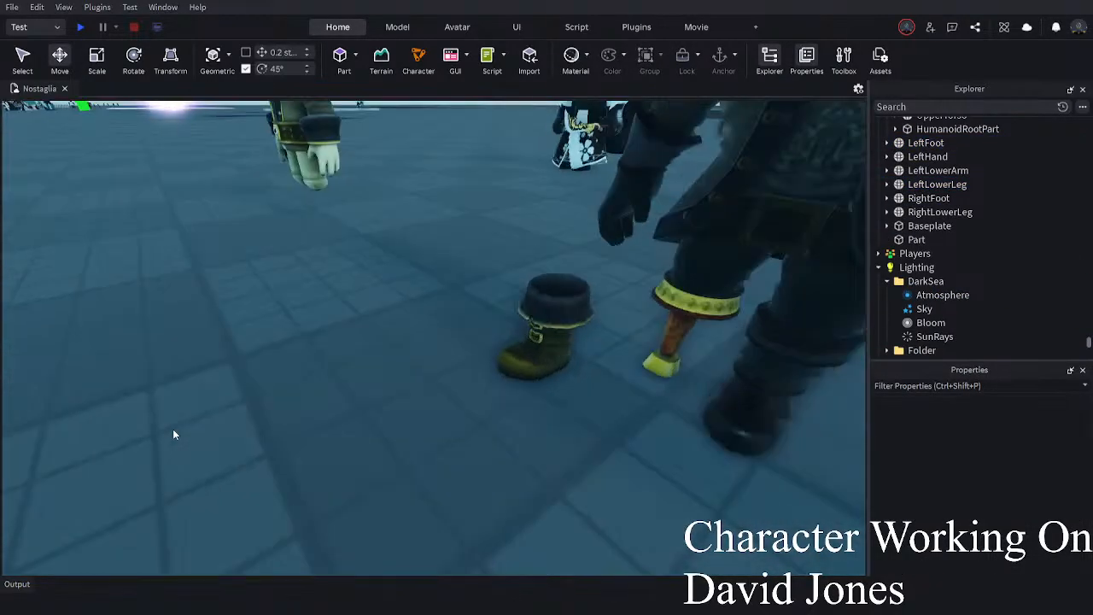
{"action": "left_click_drag", "start_coordinate": [264, 288], "coordinate": [403, 452]}
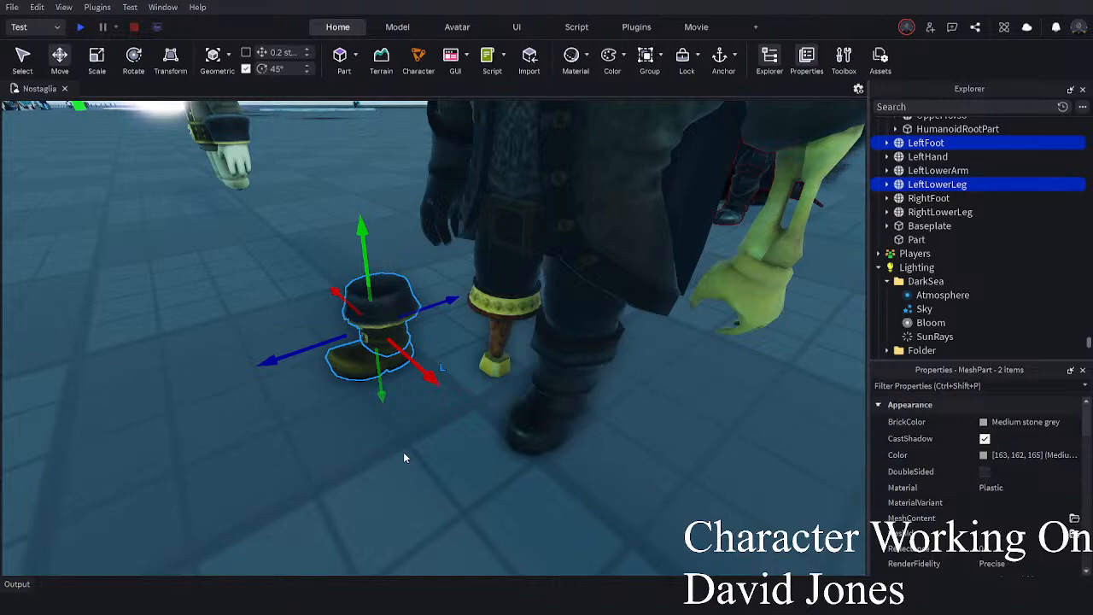
{"action": "key", "text": "Delete"}
- Cut the upper torso out of the skeleton model and paste it into the workspace
{"action": "scroll", "coordinate": [402, 456], "scroll_direction": "down", "scroll_amount": 10}
{"action": "scroll", "coordinate": [401, 384], "scroll_direction": "up", "scroll_amount": 5}
{"action": "left_click", "coordinate": [463, 333]}
{"action": "scroll", "coordinate": [578, 485], "scroll_direction": "up", "scroll_amount": 5}
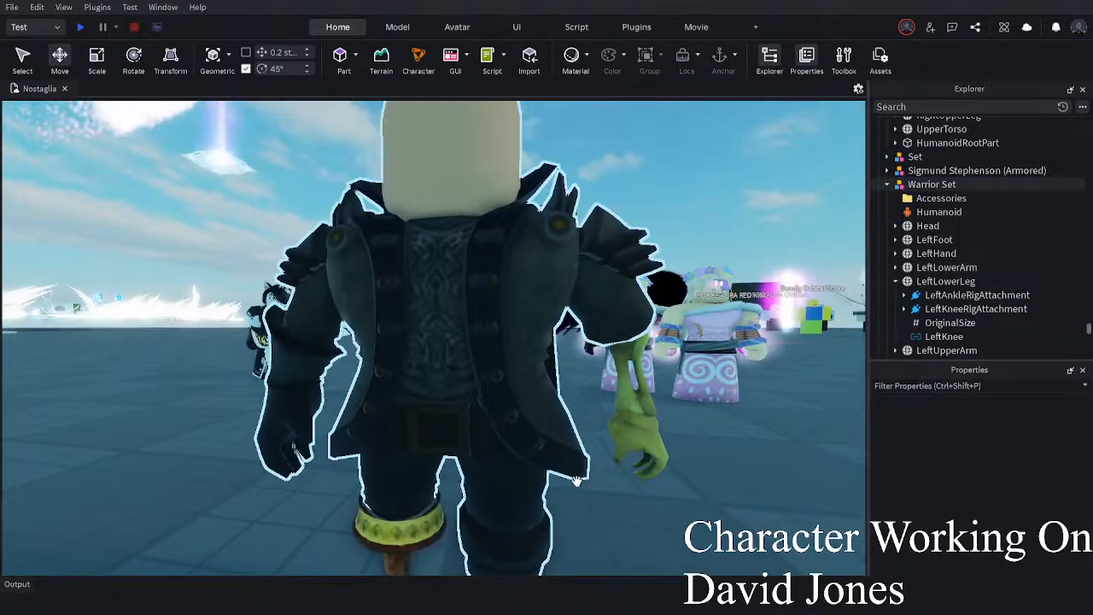
{"action": "right_click_drag", "start_coordinate": [576, 481], "coordinate": [508, 499]}
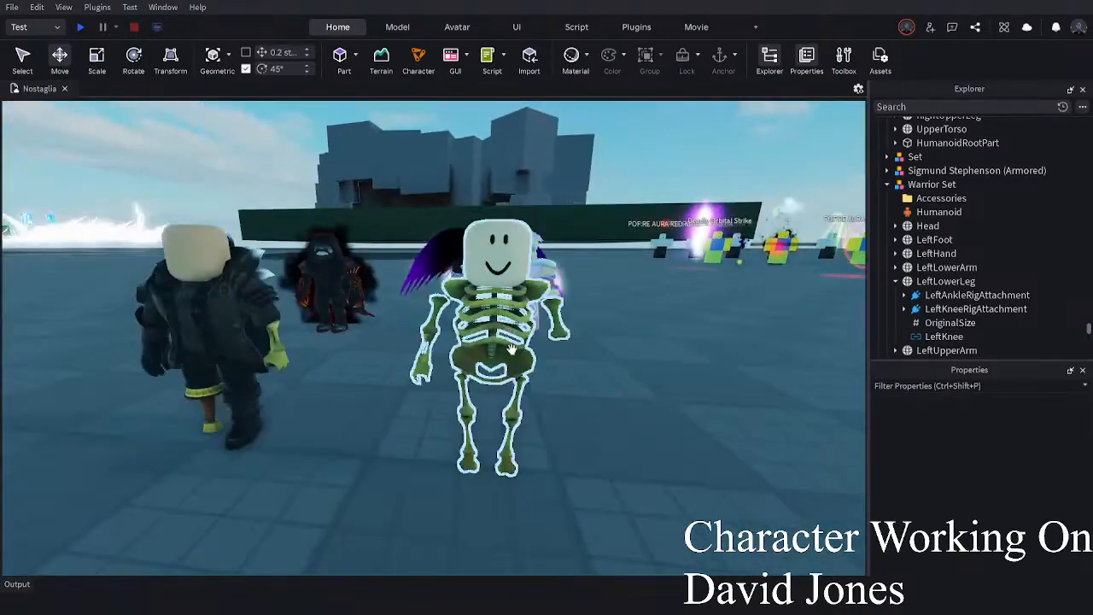
{"action": "left_click", "coordinate": [493, 321], "text": "alt"}
{"action": "key", "text": "ctrl+x"}
{"action": "right_click_drag", "start_coordinate": [493, 324], "coordinate": [334, 458]}
{"action": "key", "text": "ctrl+v"}
- Move the skeleton rib cage into the chest of the Warrior Set's coat
{"action": "left_click_drag", "start_coordinate": [434, 298], "coordinate": [398, 286]}
{"action": "right_click_drag", "start_coordinate": [398, 286], "coordinate": [399, 288]}
{"action": "left_click_drag", "start_coordinate": [430, 405], "coordinate": [536, 292]}
{"action": "right_click_drag", "start_coordinate": [536, 292], "coordinate": [578, 387]}
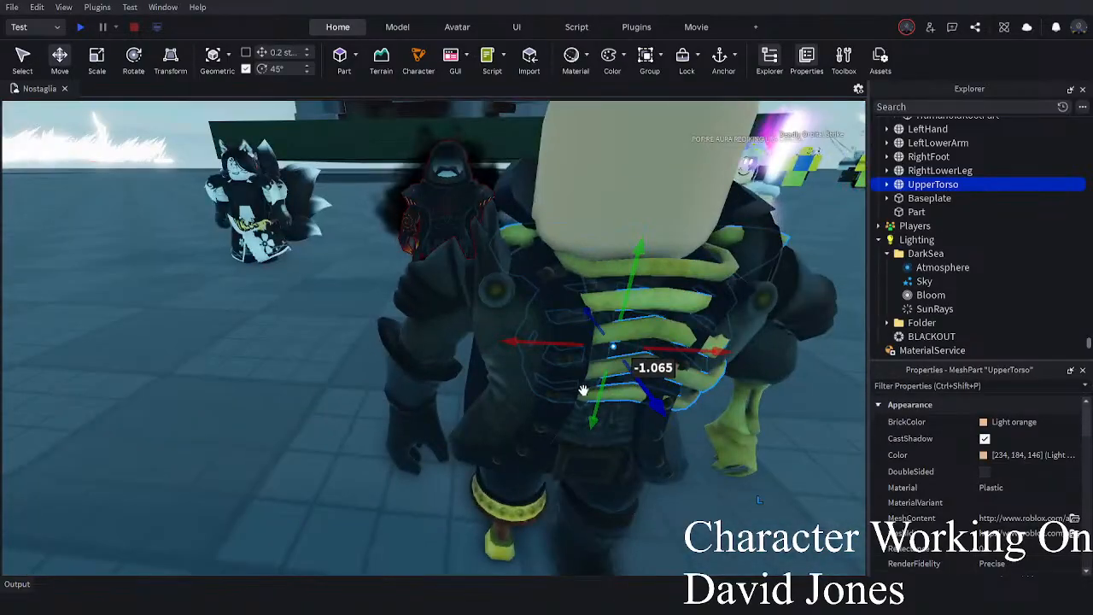
{"action": "left_click_drag", "start_coordinate": [696, 406], "coordinate": [647, 394]}
{"action": "left_click_drag", "start_coordinate": [674, 346], "coordinate": [693, 343]}
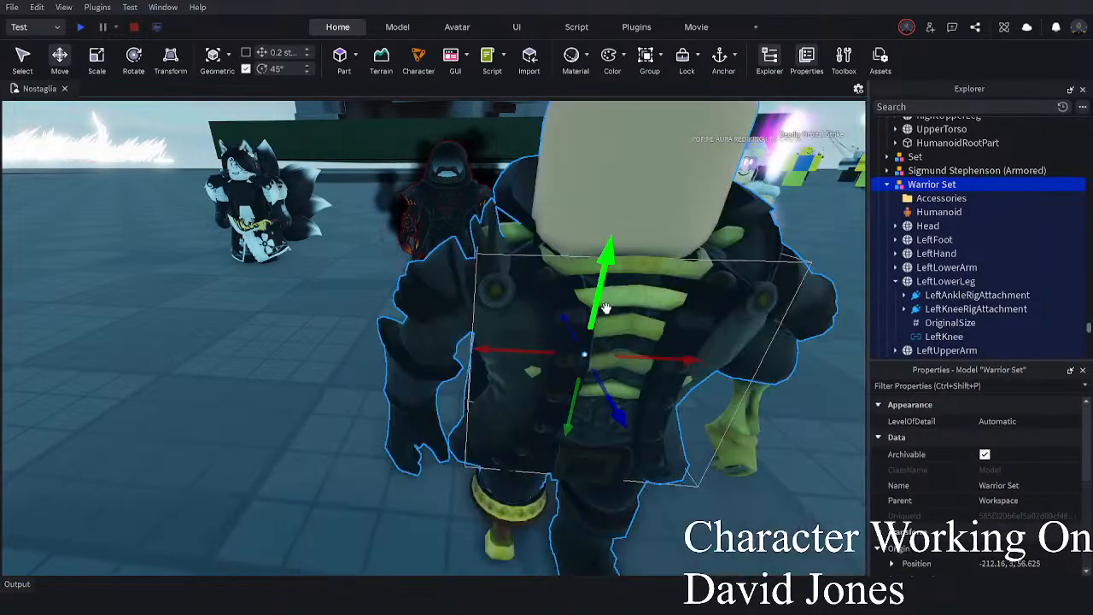
- Reselect the pasted skeleton upper torso and nudge it down and in depth inside the Warrior Set's coat
{"action": "left_click", "coordinate": [768, 342]}
{"action": "right_click_drag", "start_coordinate": [769, 342], "coordinate": [789, 341]}
{"action": "scroll", "coordinate": [956, 241], "scroll_direction": "up", "scroll_amount": 5}
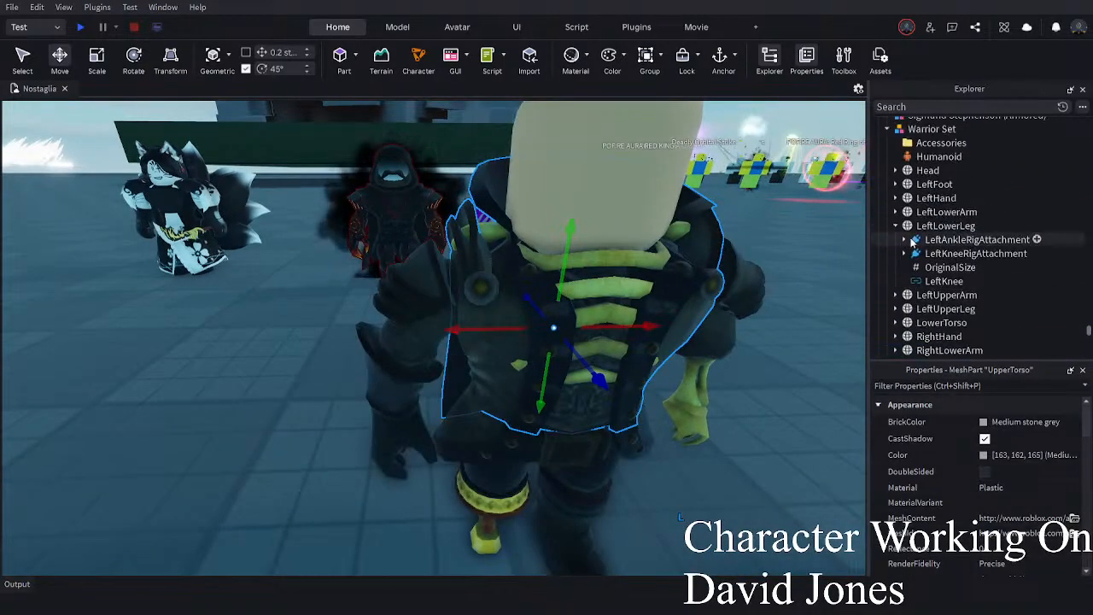
{"action": "left_click", "coordinate": [896, 225]}
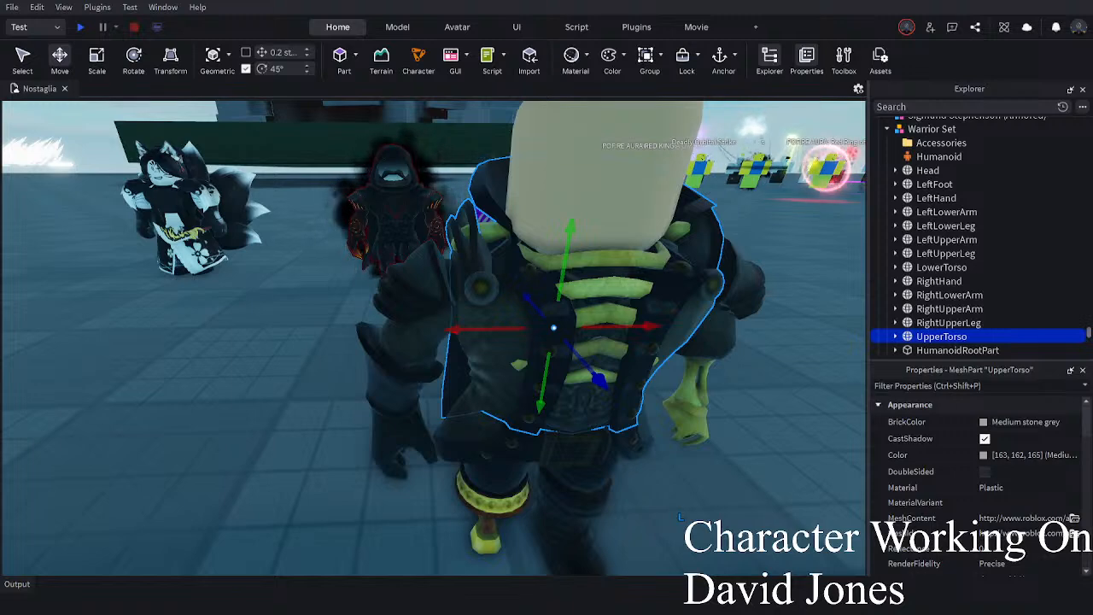
{"action": "right_click_drag", "start_coordinate": [732, 380], "coordinate": [744, 365]}
{"action": "scroll", "coordinate": [926, 268], "scroll_direction": "down", "scroll_amount": 1}
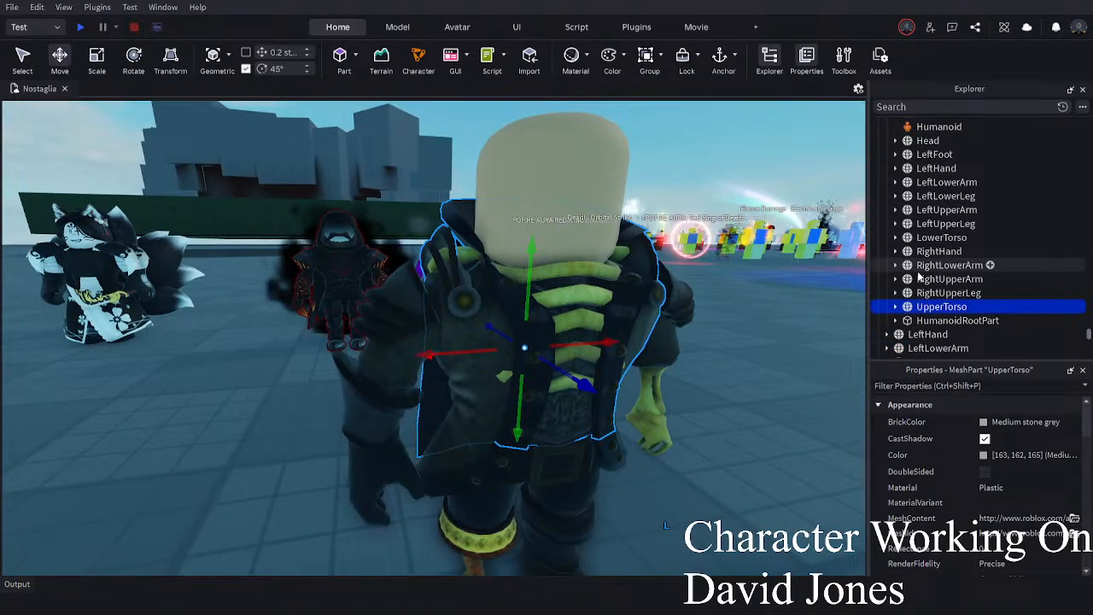
{"action": "scroll", "coordinate": [927, 270], "scroll_direction": "down", "scroll_amount": 5}
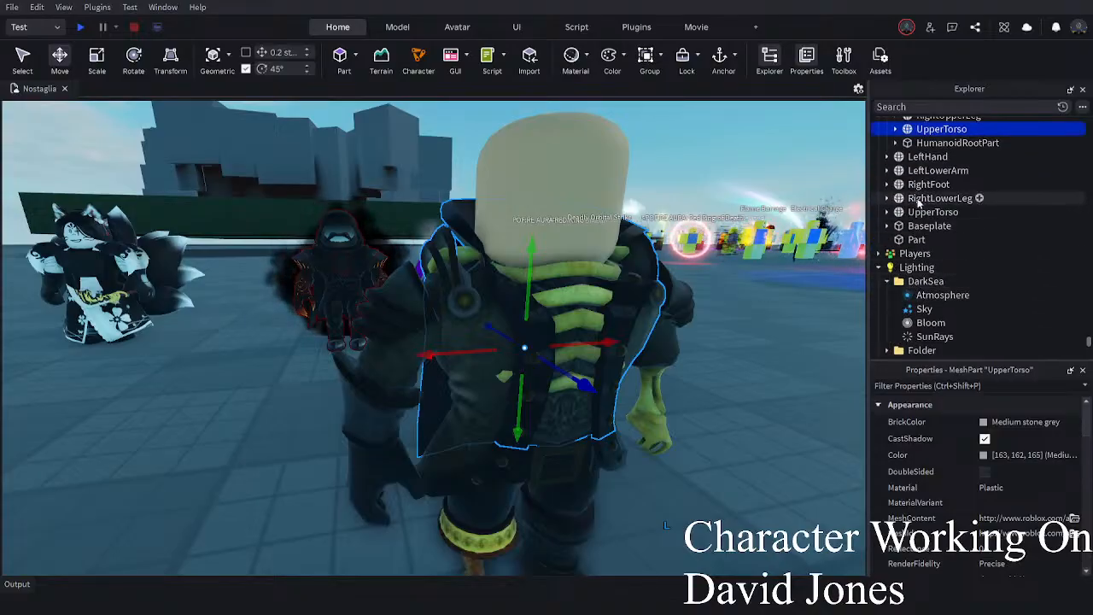
{"action": "left_click", "coordinate": [932, 211]}
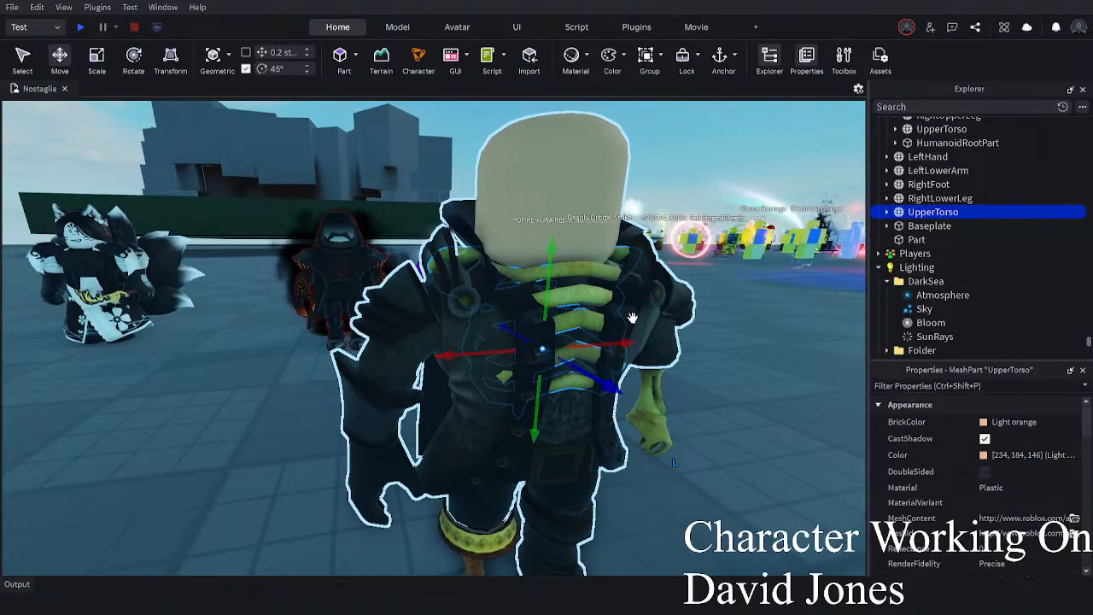
{"action": "left_click_drag", "start_coordinate": [548, 269], "coordinate": [548, 285]}
{"action": "left_click_drag", "start_coordinate": [573, 383], "coordinate": [571, 381]}
- Scale the skeleton rib cage thinner from front to back so it fits inside the Warrior Set's coat
{"action": "right_click_drag", "start_coordinate": [570, 381], "coordinate": [278, 157]}
{"action": "right_click_drag", "start_coordinate": [429, 266], "coordinate": [441, 299]}
{"action": "left_click_drag", "start_coordinate": [491, 336], "coordinate": [438, 298]}
{"action": "right_click_drag", "start_coordinate": [438, 298], "coordinate": [507, 343]}
{"action": "left_click_drag", "start_coordinate": [514, 345], "coordinate": [525, 348]}
{"action": "right_click_drag", "start_coordinate": [524, 348], "coordinate": [269, 372]}
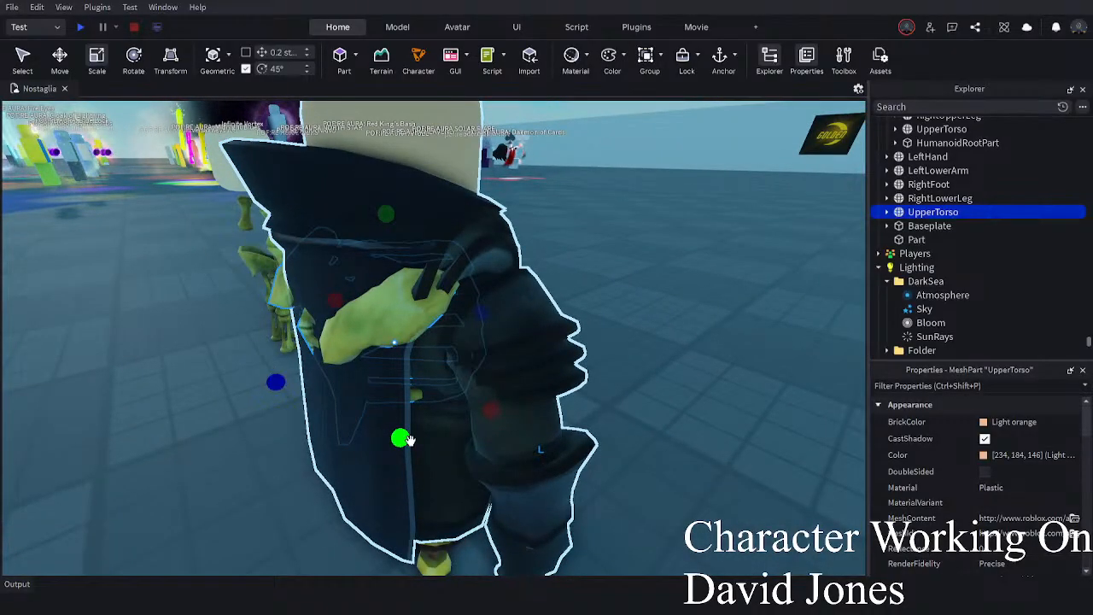
{"action": "left_click_drag", "start_coordinate": [275, 382], "coordinate": [306, 373]}
{"action": "right_click_drag", "start_coordinate": [305, 373], "coordinate": [679, 384]}
{"action": "left_click_drag", "start_coordinate": [679, 383], "coordinate": [669, 380]}
{"action": "right_click_drag", "start_coordinate": [669, 381], "coordinate": [732, 474]}
{"action": "left_click", "coordinate": [733, 476]}
{"action": "left_click", "coordinate": [646, 492]}
{"action": "right_click_drag", "start_coordinate": [646, 493], "coordinate": [645, 493]}
- Select the skeleton rib cage again and fine-tune its height inside the open coat
{"action": "left_click", "coordinate": [577, 332]}
{"action": "right_click_drag", "start_coordinate": [595, 359], "coordinate": [595, 359]}
{"action": "left_click", "coordinate": [717, 483]}
{"action": "scroll", "coordinate": [717, 483], "scroll_direction": "down", "scroll_amount": 1}
{"action": "scroll", "coordinate": [717, 483], "scroll_direction": "up", "scroll_amount": 1}
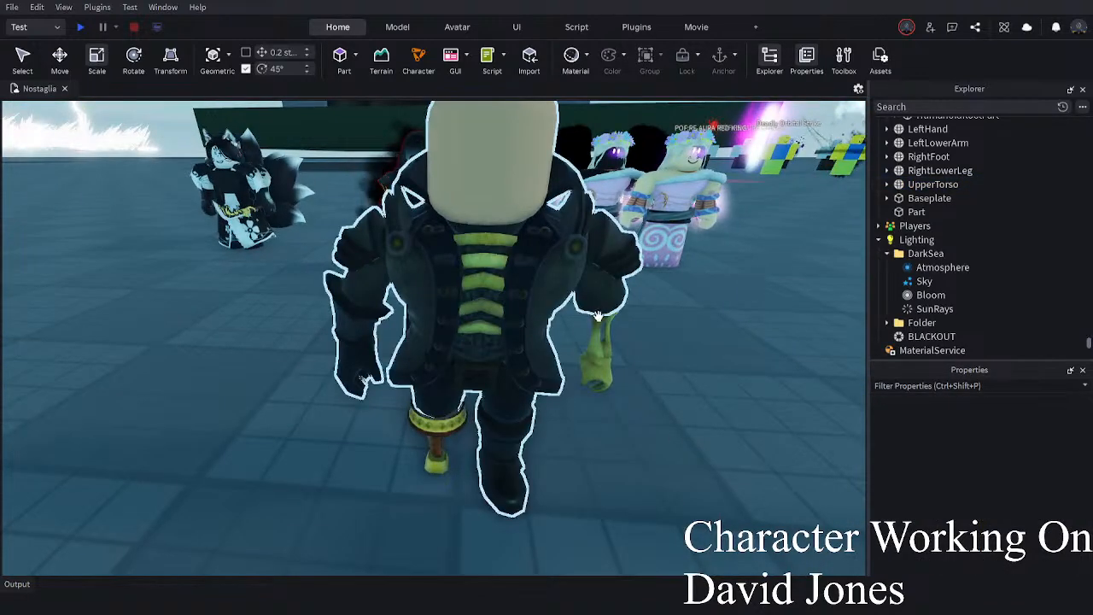
{"action": "key", "text": "a"}
{"action": "left_click", "coordinate": [559, 282]}
{"action": "left_click", "coordinate": [450, 436]}
{"action": "left_click", "coordinate": [588, 257]}
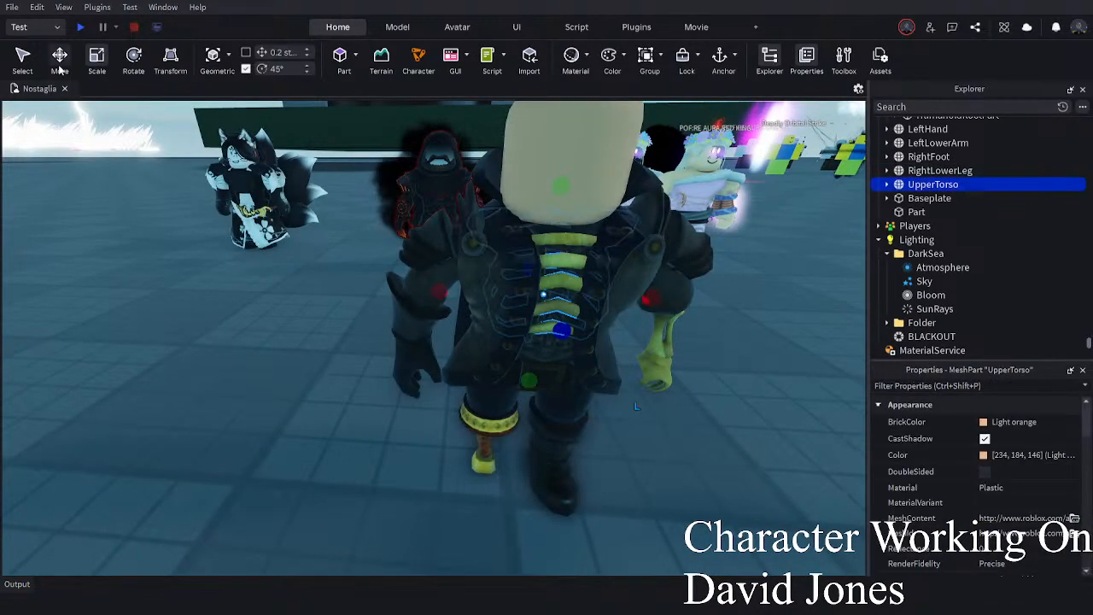
{"action": "left_click_drag", "start_coordinate": [555, 224], "coordinate": [556, 224]}
{"action": "left_click", "coordinate": [756, 422]}
- Examine the rib cage's fit in the Warrior Set's coat from the front and from above
{"action": "right_click_drag", "start_coordinate": [756, 422], "coordinate": [757, 422]}
{"action": "key", "text": "d"}
{"action": "key", "text": "a"}
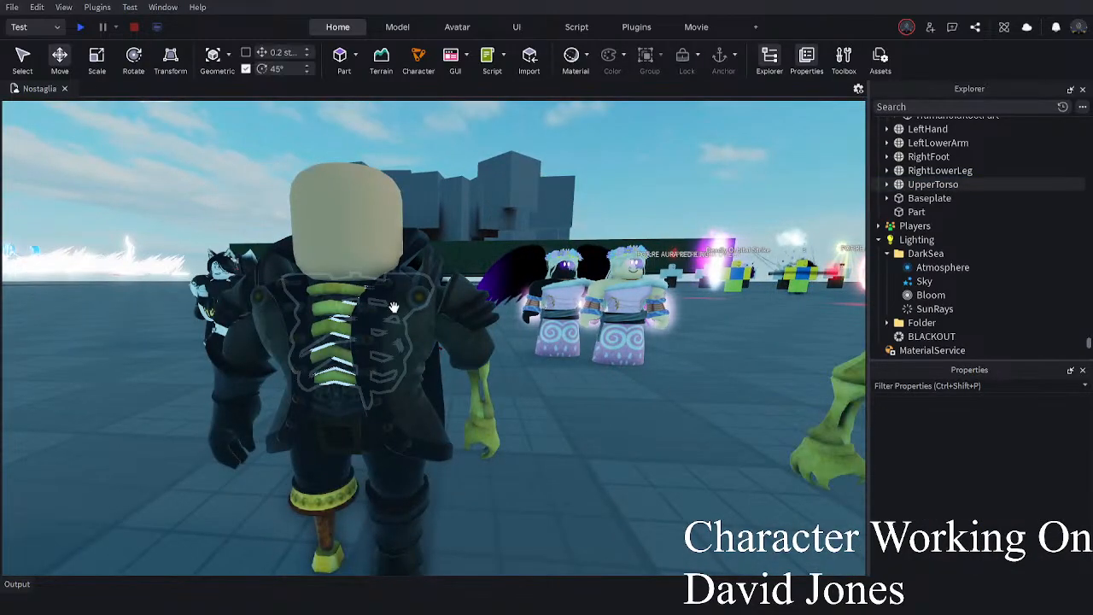
{"action": "right_click_drag", "start_coordinate": [405, 413], "coordinate": [406, 413]}
{"action": "key", "text": "a"}
{"action": "left_click", "coordinate": [407, 360]}
{"action": "left_click", "coordinate": [607, 471]}
{"action": "right_click_drag", "start_coordinate": [815, 320], "coordinate": [814, 320]}
{"action": "key", "text": "d"}
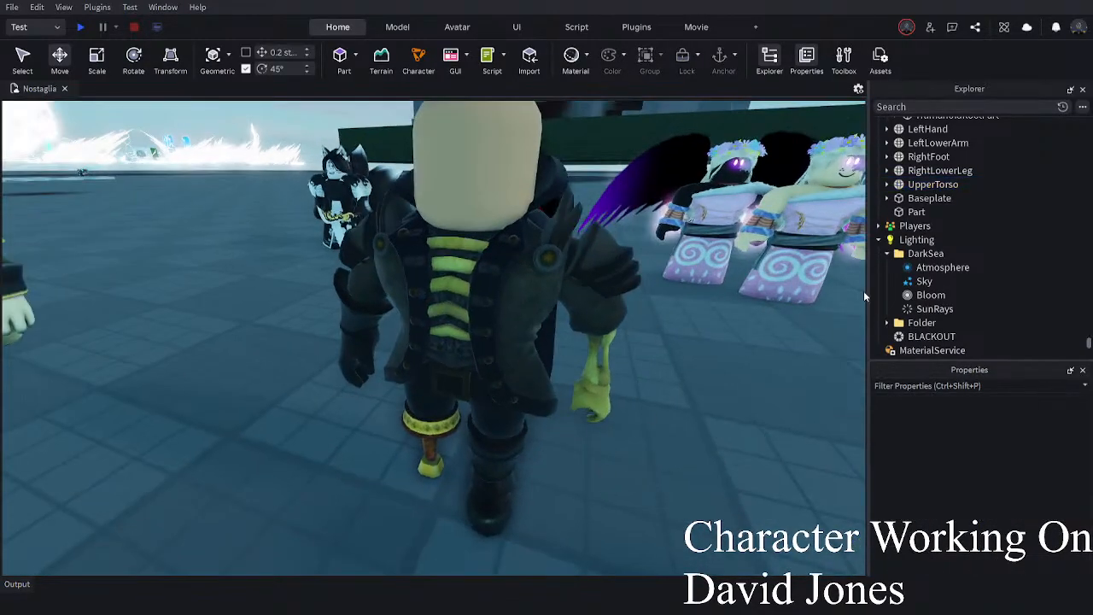
{"action": "right_click_drag", "start_coordinate": [374, 458], "coordinate": [384, 431]}
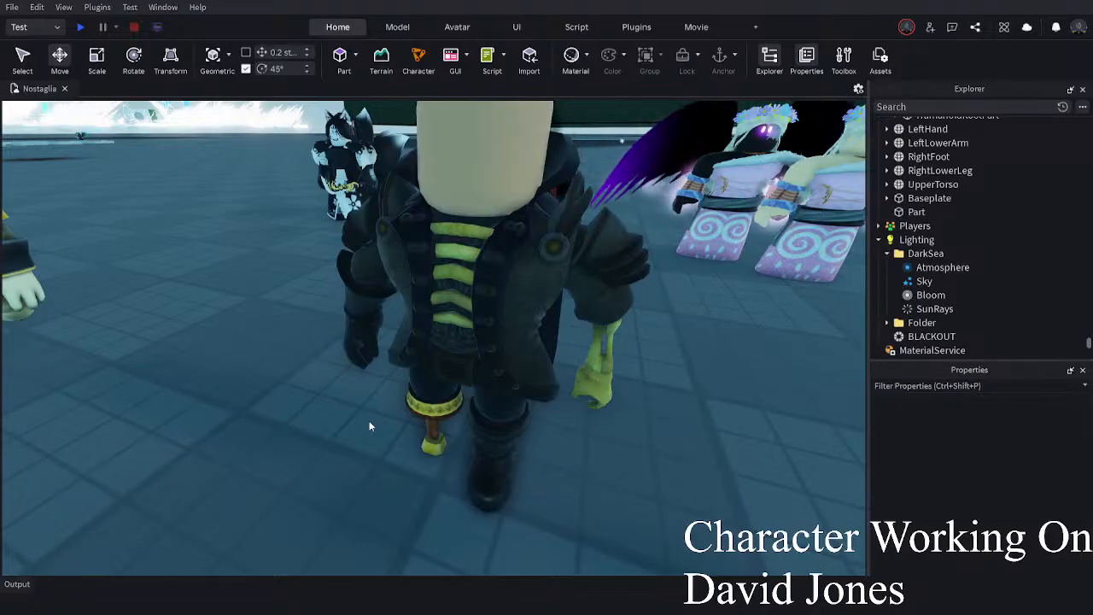
{"action": "left_click", "coordinate": [430, 240]}
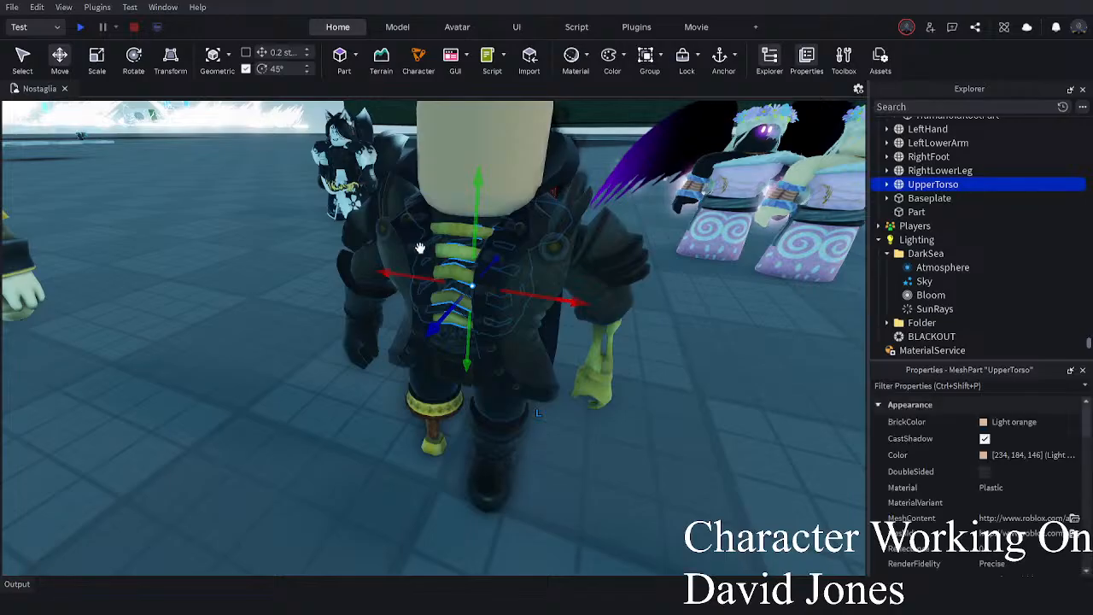
- Select the skeleton left hand and forearm, the peg leg with its foot and the skeleton upper torso together
{"action": "scroll", "coordinate": [256, 341], "scroll_direction": "down", "scroll_amount": 2}
{"action": "left_click", "coordinate": [224, 402]}
{"action": "scroll", "coordinate": [225, 401], "scroll_direction": "down", "scroll_amount": 3}
{"action": "right_click_drag", "start_coordinate": [225, 401], "coordinate": [369, 485]}
{"action": "scroll", "coordinate": [369, 485], "scroll_direction": "up", "scroll_amount": 3}
{"action": "left_click_drag", "start_coordinate": [600, 479], "coordinate": [401, 280]}
{"action": "left_click", "coordinate": [372, 494]}
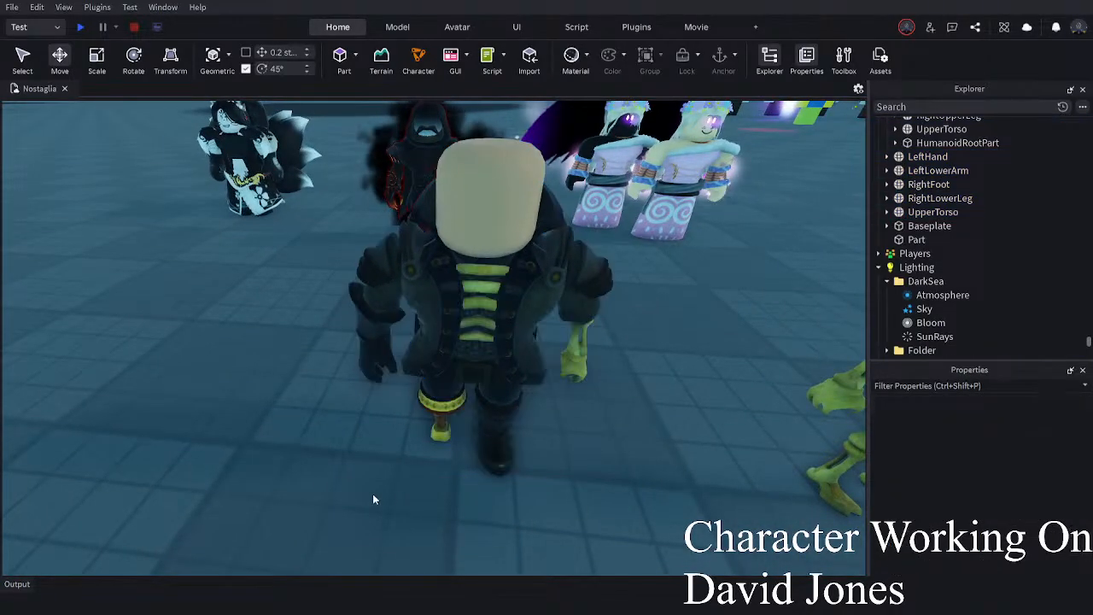
{"action": "left_click", "coordinate": [419, 432]}
{"action": "right_click_drag", "start_coordinate": [418, 433], "coordinate": [395, 445]}
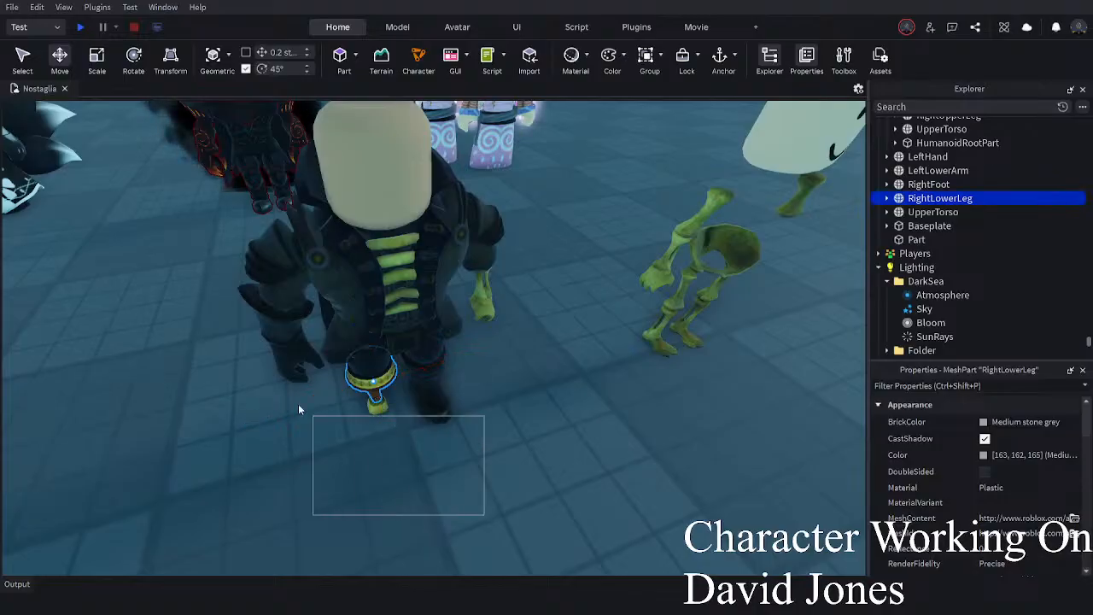
{"action": "left_click_drag", "start_coordinate": [333, 434], "coordinate": [301, 410], "text": "shift"}
{"action": "left_click_drag", "start_coordinate": [565, 397], "coordinate": [422, 261], "text": "shift"}
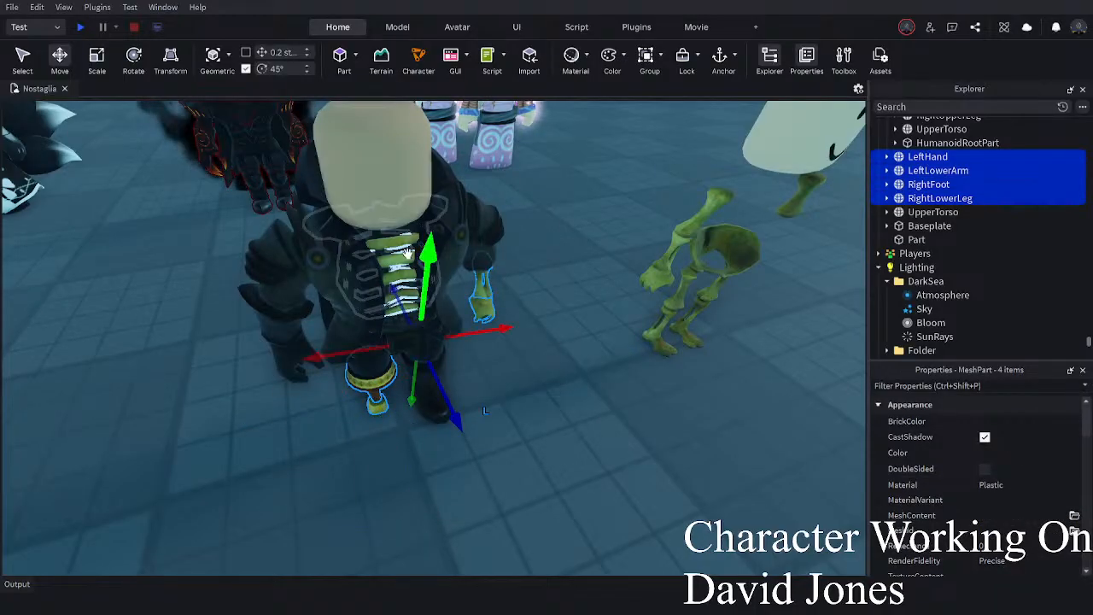
{"action": "left_click", "coordinate": [405, 253], "text": "shift"}
- Move the five selected body parts into the Warrior Set's Accessories folder
{"action": "scroll", "coordinate": [934, 219], "scroll_direction": "up", "scroll_amount": 8}
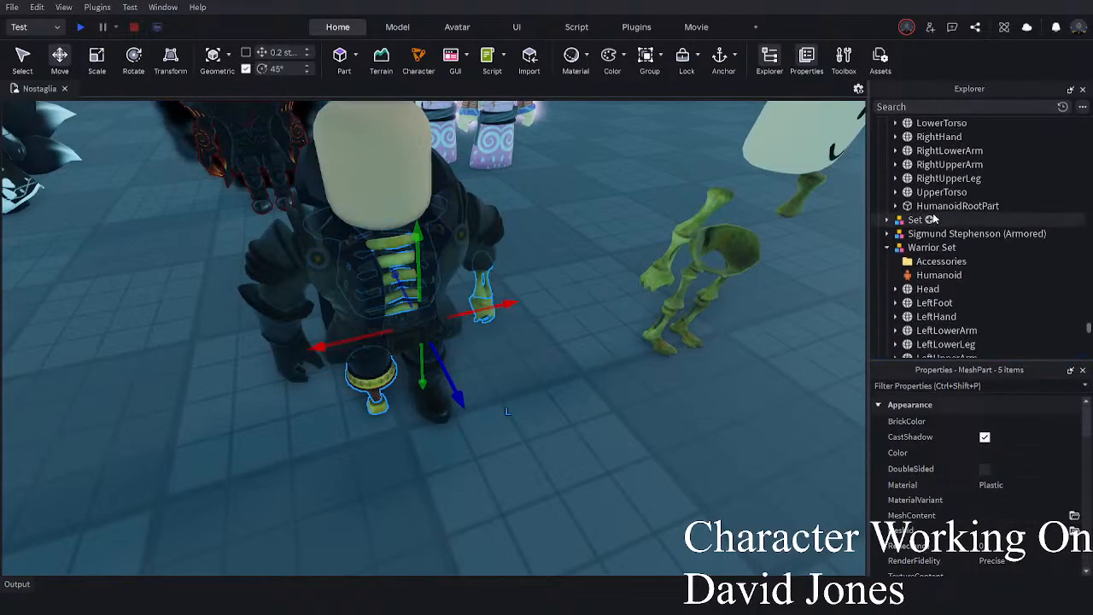
{"action": "scroll", "coordinate": [934, 219], "scroll_direction": "down", "scroll_amount": 3}
{"action": "scroll", "coordinate": [926, 264], "scroll_direction": "down", "scroll_amount": 3}
{"action": "scroll", "coordinate": [931, 256], "scroll_direction": "up", "scroll_amount": 5}
{"action": "left_click_drag", "start_coordinate": [943, 204], "coordinate": [943, 204]}
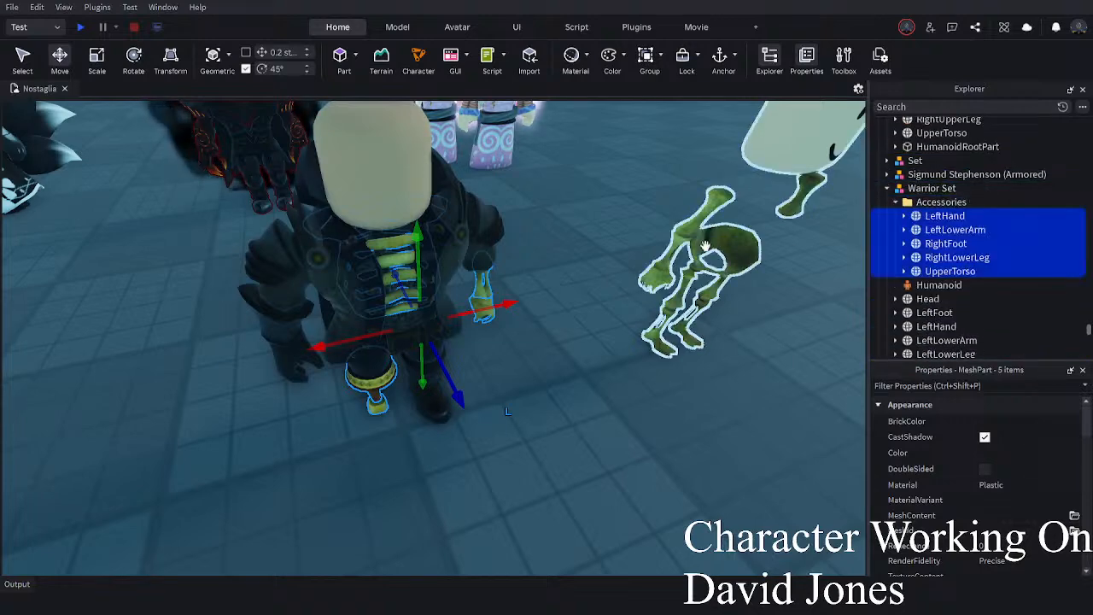
- Add a new folder inside the Warrior Set's Accessories folder and name it Parts
{"action": "scroll", "coordinate": [725, 241], "scroll_direction": "up", "scroll_amount": 3}
{"action": "right_click_drag", "start_coordinate": [791, 239], "coordinate": [661, 241]}
{"action": "scroll", "coordinate": [660, 242], "scroll_direction": "down", "scroll_amount": 3}
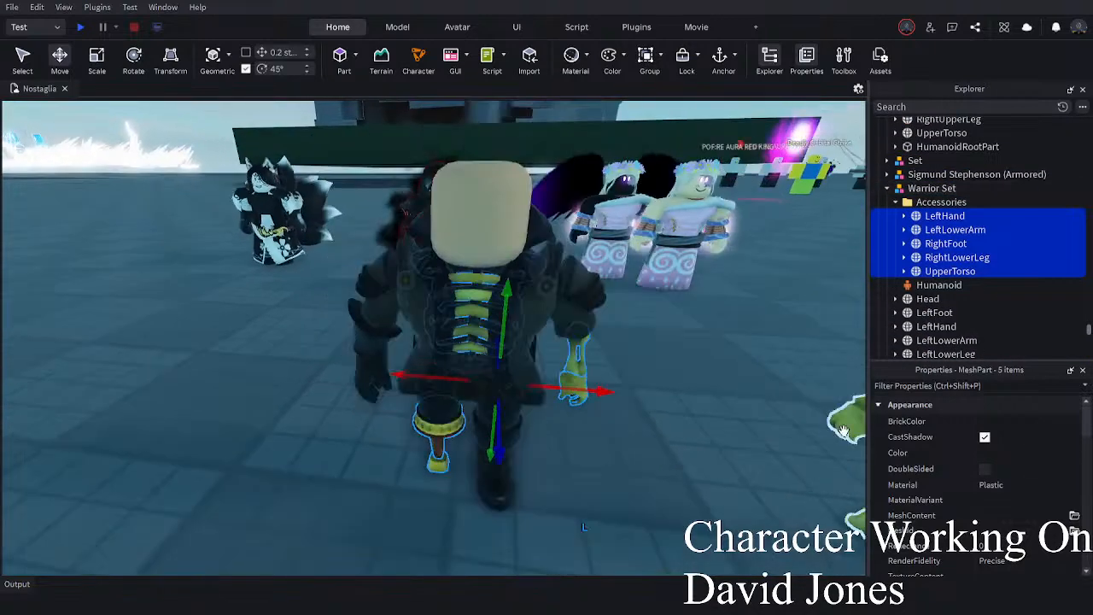
{"action": "left_click", "coordinate": [974, 202]}
{"action": "left_click", "coordinate": [770, 255]}
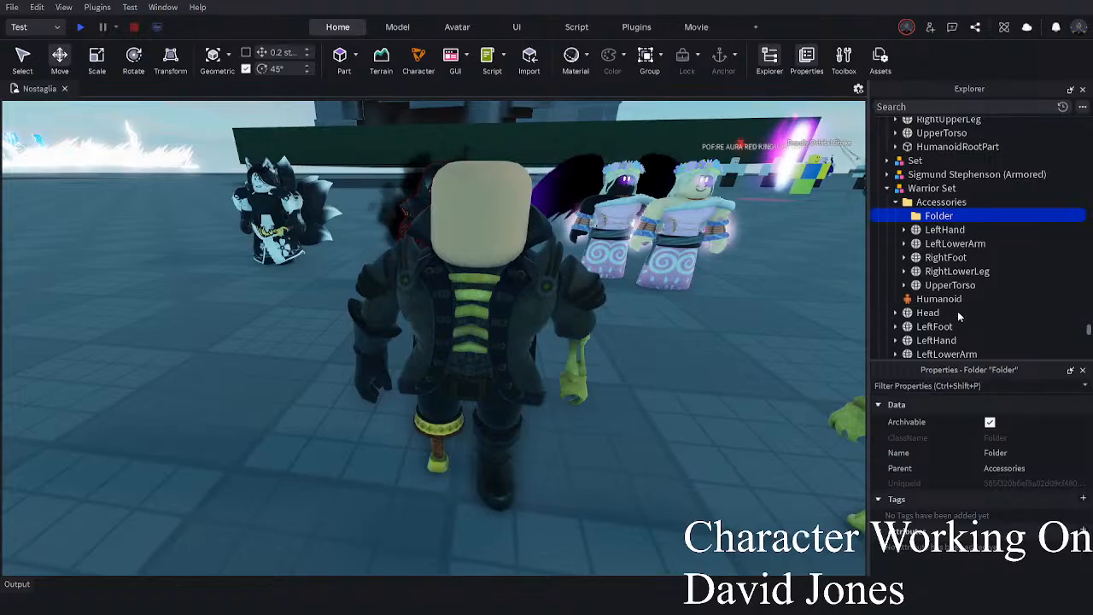
{"action": "key", "text": "F2"}
{"action": "type", "text": "pARTS"}
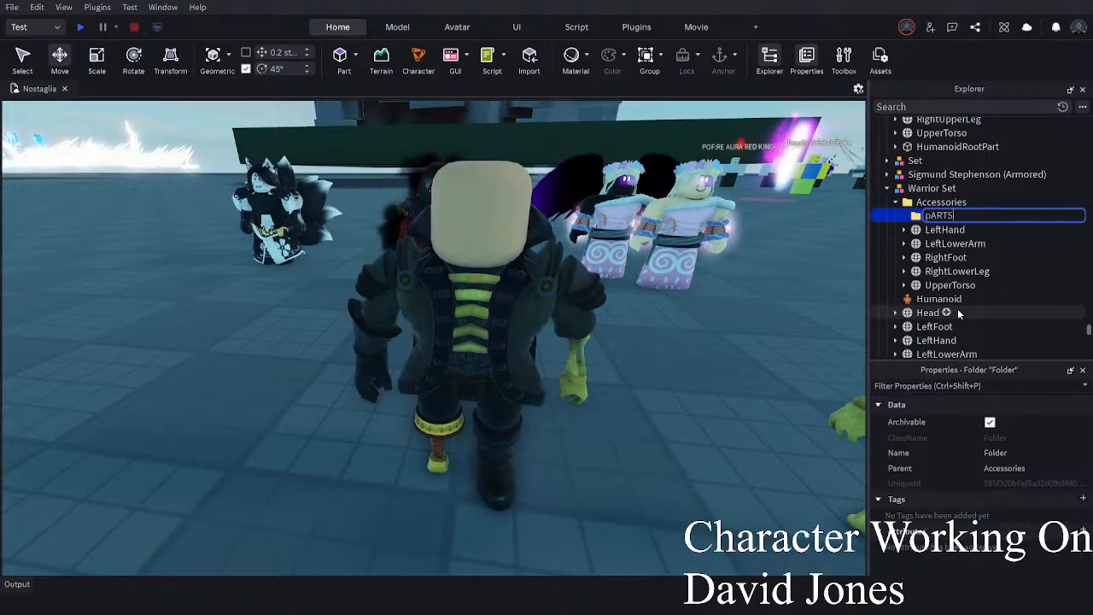
{"action": "key", "text": "BackSpace"}
{"action": "key", "text": "BackSpace"}
{"action": "key", "text": "BackSpace"}
{"action": "key", "text": "BackSpace"}
{"action": "type", "text": "Parts"}
{"action": "key", "text": "Return"}
- Move LeftHand, LeftLowerArm, RightFoot, RightLowerLeg and UpperTorso from Accessories into the Parts folder
{"action": "left_click", "coordinate": [950, 284]}
{"action": "left_click", "coordinate": [958, 237], "text": "shift"}
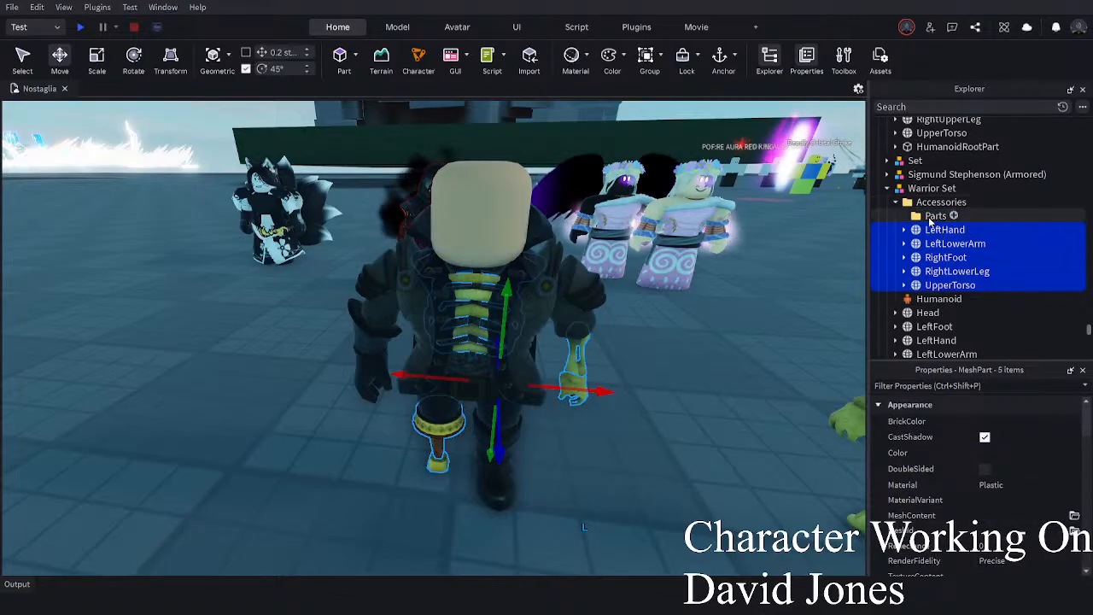
{"action": "left_click_drag", "start_coordinate": [931, 222], "coordinate": [928, 218]}
- Delete all child objects of LeftHand and LeftLowerArm in the Parts folder
{"action": "left_click", "coordinate": [912, 230]}
{"action": "left_click", "coordinate": [965, 243]}
{"action": "left_click", "coordinate": [949, 297], "text": "shift"}
{"action": "key", "text": "Delete"}
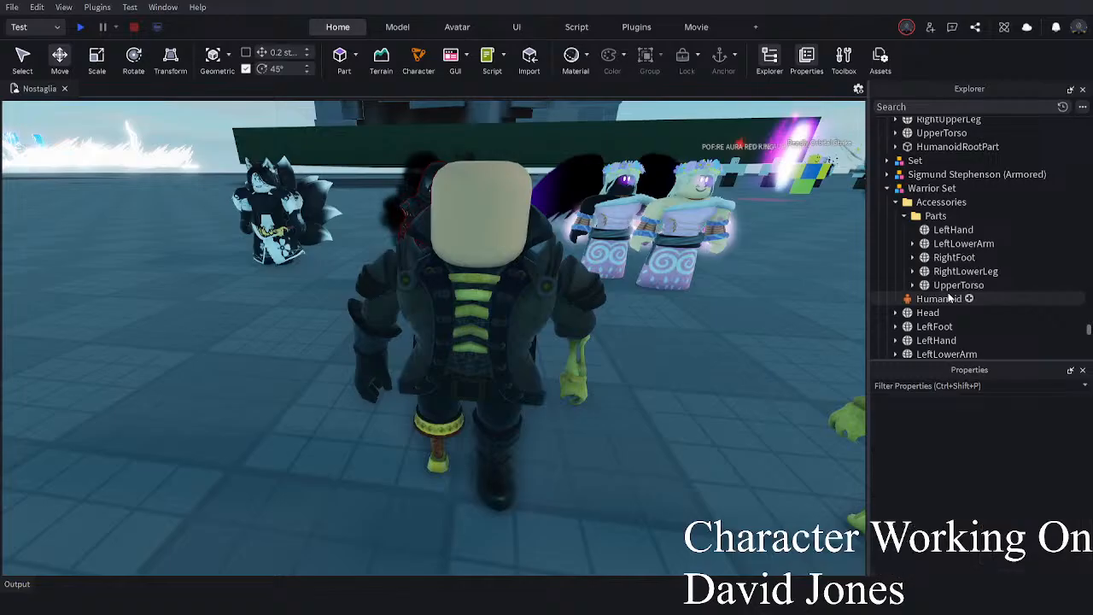
{"action": "left_click", "coordinate": [913, 243]}
{"action": "left_click", "coordinate": [990, 257]}
{"action": "left_click", "coordinate": [964, 299], "text": "shift"}
{"action": "key", "text": "Delete"}
- Delete OriginalSize, the two attachments and the RightAnkle joint from RightFoot in the Parts folder
{"action": "left_click", "coordinate": [912, 257]}
{"action": "left_click", "coordinate": [966, 271]}
{"action": "left_click", "coordinate": [946, 298], "text": "shift"}
{"action": "left_click", "coordinate": [946, 312], "text": "shift"}
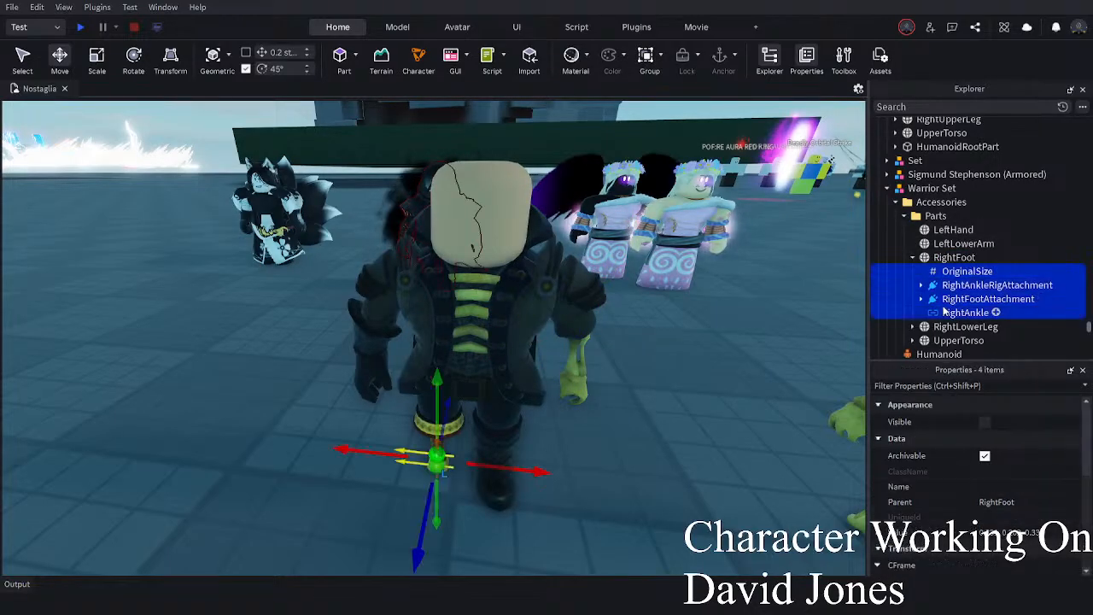
{"action": "key", "text": "Delete"}
- Delete every child object of UpperTorso in the Parts folder, from BodyBackAttachment through the nested UpperTorso item
{"action": "left_click", "coordinate": [957, 285]}
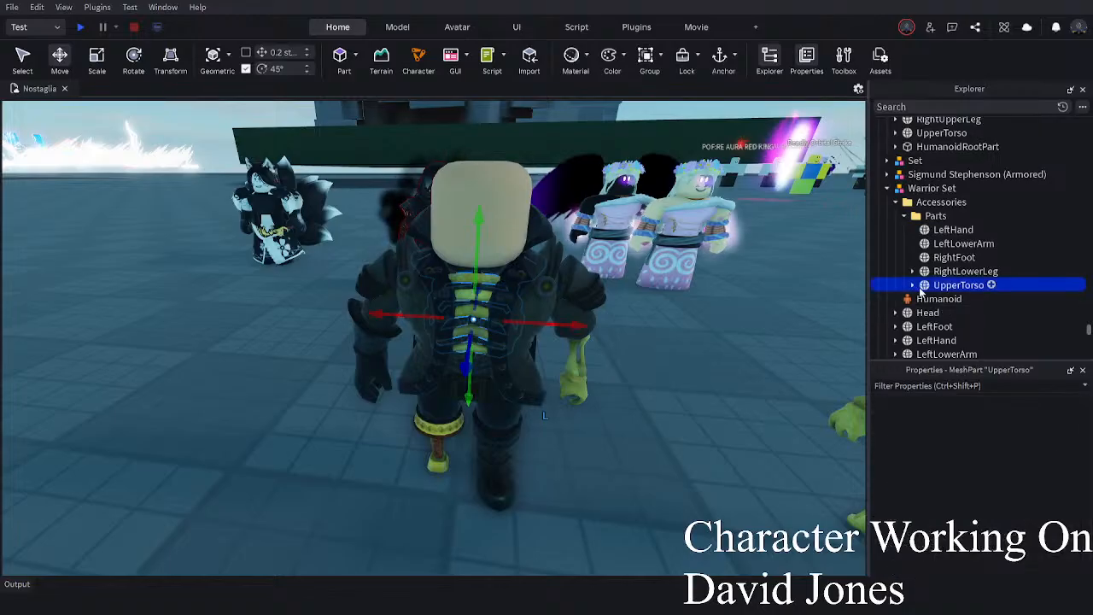
{"action": "left_click", "coordinate": [913, 285]}
{"action": "left_click", "coordinate": [965, 299]}
{"action": "scroll", "coordinate": [960, 309], "scroll_direction": "down", "scroll_amount": 3}
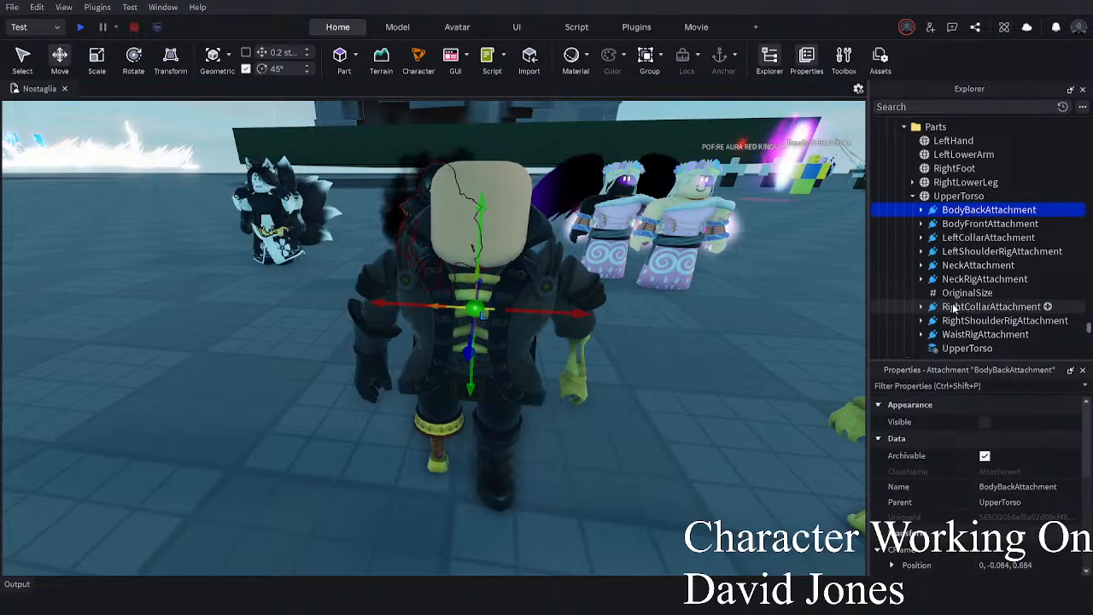
{"action": "scroll", "coordinate": [954, 309], "scroll_direction": "down", "scroll_amount": 2}
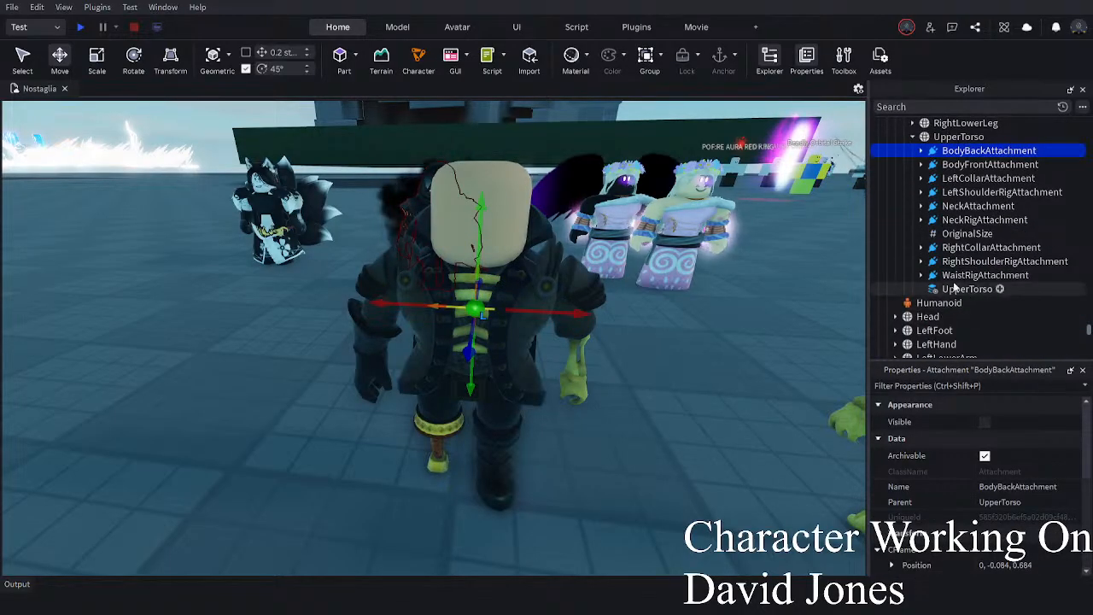
{"action": "left_click", "coordinate": [961, 290], "text": "shift"}
{"action": "scroll", "coordinate": [961, 290], "scroll_direction": "up", "scroll_amount": 2}
{"action": "left_click", "coordinate": [912, 190]}
- Delete OriginalSize and the ankle and knee rig attachments from RightLowerLeg in the Parts folder
{"action": "left_click", "coordinate": [912, 182]}
{"action": "left_click", "coordinate": [965, 195]}
{"action": "left_click", "coordinate": [942, 224], "text": "shift"}
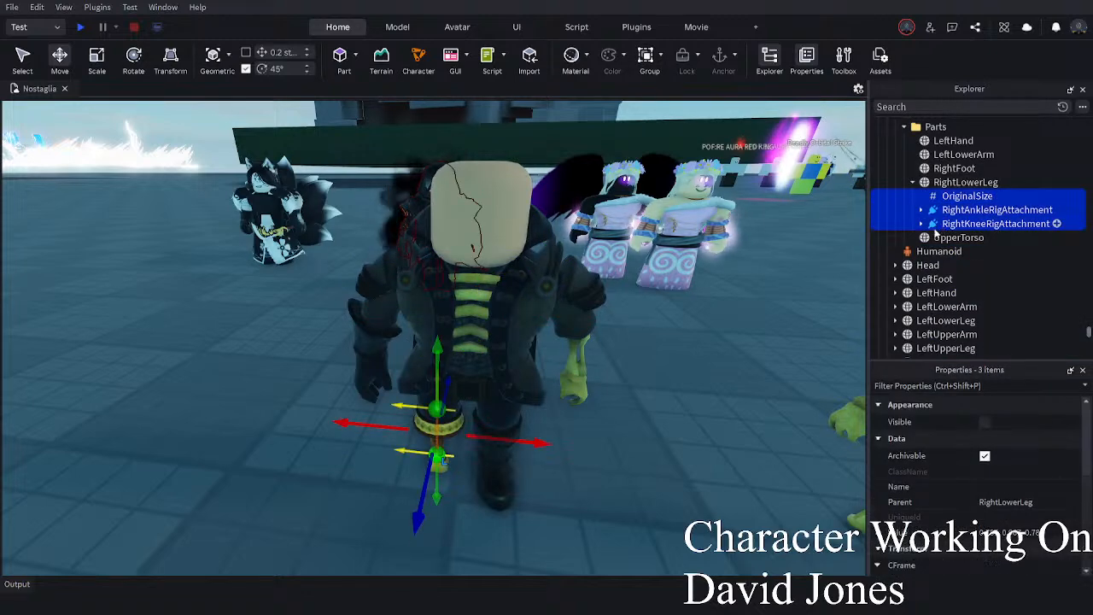
{"action": "key", "text": "Delete"}
- Examine the assembled Warrior Set character with its rib cage, skeleton arm and peg leg from several angles
{"action": "right_click_drag", "start_coordinate": [678, 396], "coordinate": [721, 431]}
{"action": "left_click_drag", "start_coordinate": [383, 383], "coordinate": [340, 389]}
{"action": "left_click", "coordinate": [485, 443]}
{"action": "right_click_drag", "start_coordinate": [520, 441], "coordinate": [532, 437]}
{"action": "scroll", "coordinate": [554, 390], "scroll_direction": "up", "scroll_amount": 3}
{"action": "right_click_drag", "start_coordinate": [553, 391], "coordinate": [612, 329]}
{"action": "scroll", "coordinate": [612, 330], "scroll_direction": "down", "scroll_amount": 3}
{"action": "right_click_drag", "start_coordinate": [717, 295], "coordinate": [678, 250]}
{"action": "scroll", "coordinate": [678, 251], "scroll_direction": "up", "scroll_amount": 2}
{"action": "right_click_drag", "start_coordinate": [493, 165], "coordinate": [491, 299]}
{"action": "scroll", "coordinate": [493, 358], "scroll_direction": "down", "scroll_amount": 3}
{"action": "scroll", "coordinate": [496, 414], "scroll_direction": "up", "scroll_amount": 2}
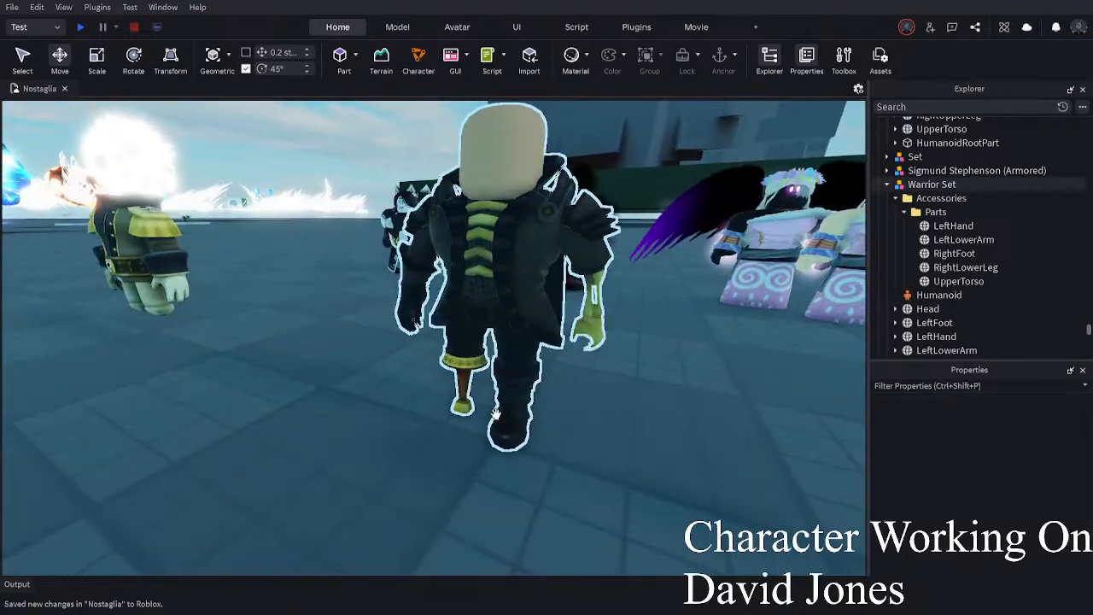
{"action": "left_click", "coordinate": [496, 414]}
{"action": "scroll", "coordinate": [588, 461], "scroll_direction": "up", "scroll_amount": 2}
{"action": "left_click", "coordinate": [588, 478]}
{"action": "right_click_drag", "start_coordinate": [588, 478], "coordinate": [623, 453]}
{"action": "scroll", "coordinate": [547, 342], "scroll_direction": "down", "scroll_amount": 3}
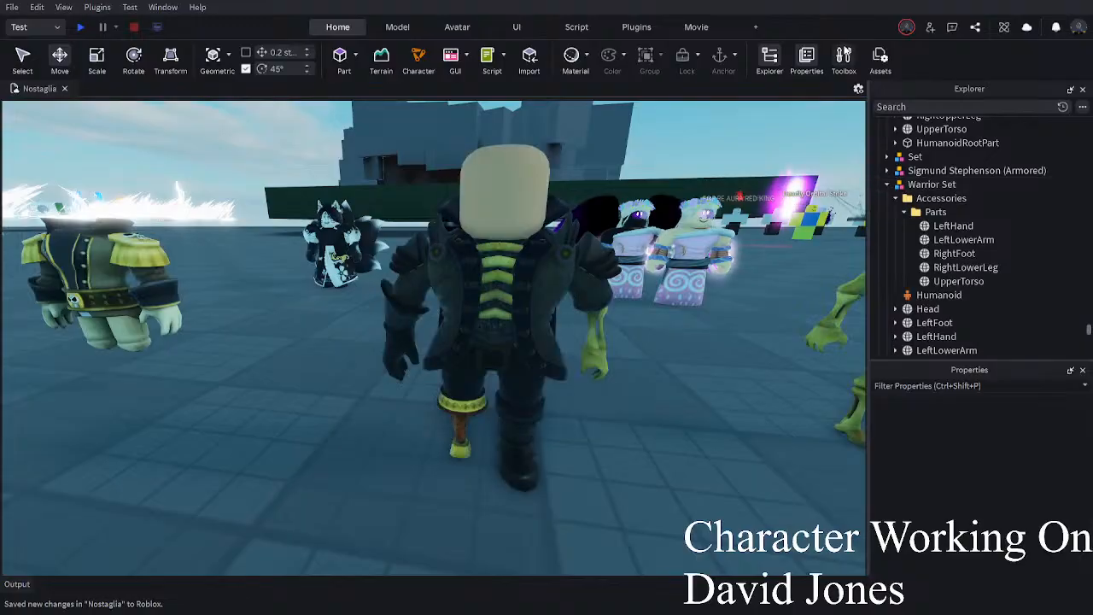
- Open the Toolbox
{"action": "left_click", "coordinate": [843, 59]}
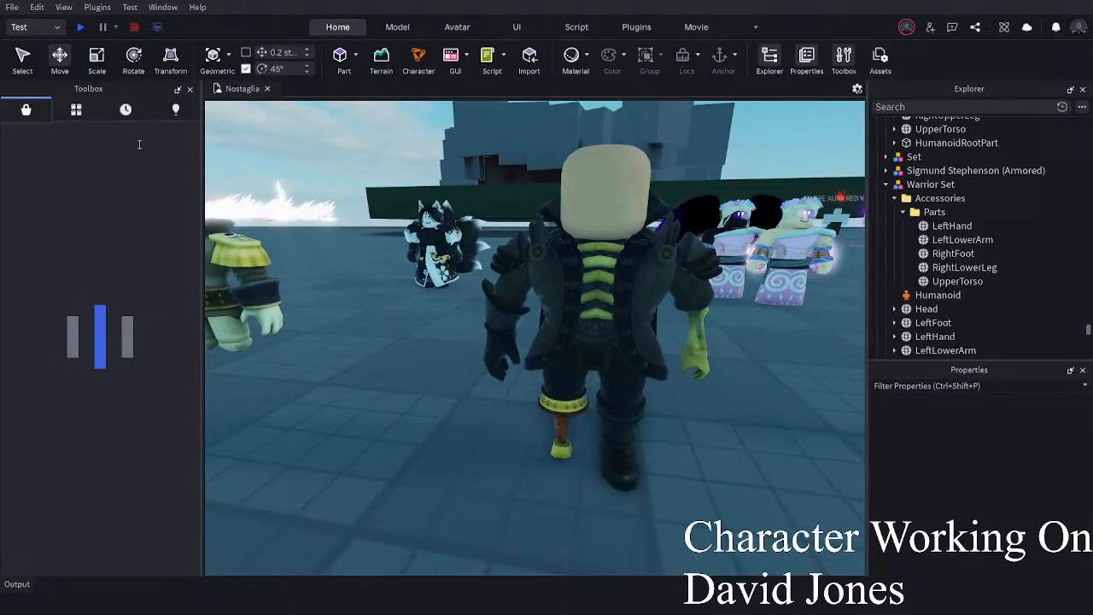
{"action": "scroll", "coordinate": [274, 227], "scroll_direction": "down", "scroll_amount": 3}
{"action": "right_click_drag", "start_coordinate": [273, 227], "coordinate": [274, 228]}
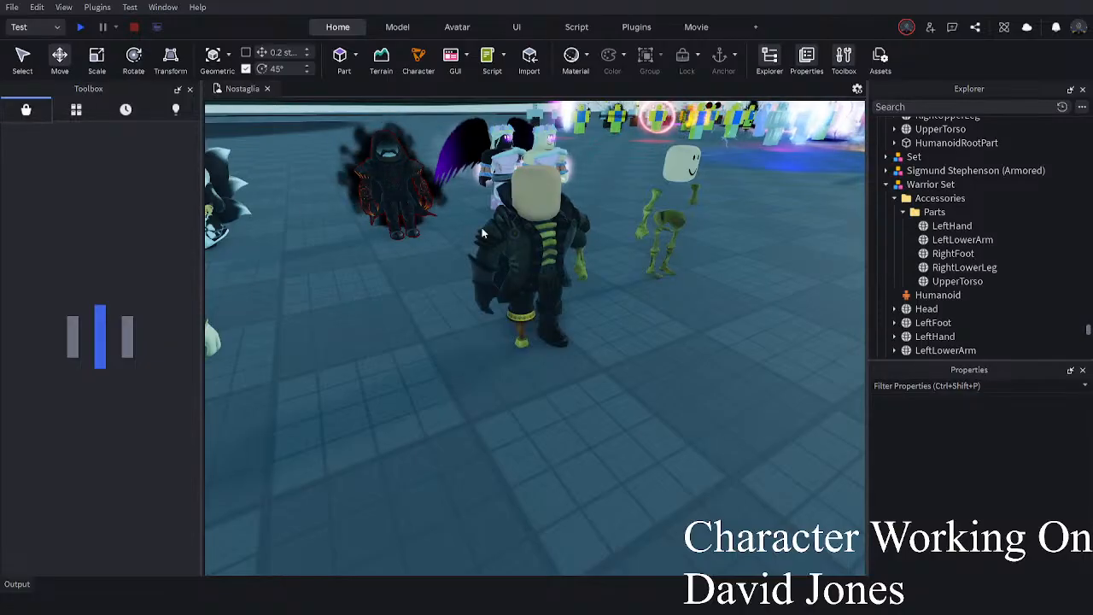
- Select the red crab model on the baseplate and delete it
{"action": "right_click_drag", "start_coordinate": [488, 220], "coordinate": [390, 268]}
{"action": "scroll", "coordinate": [390, 268], "scroll_direction": "up", "scroll_amount": 2}
{"action": "scroll", "coordinate": [390, 268], "scroll_direction": "down", "scroll_amount": 3}
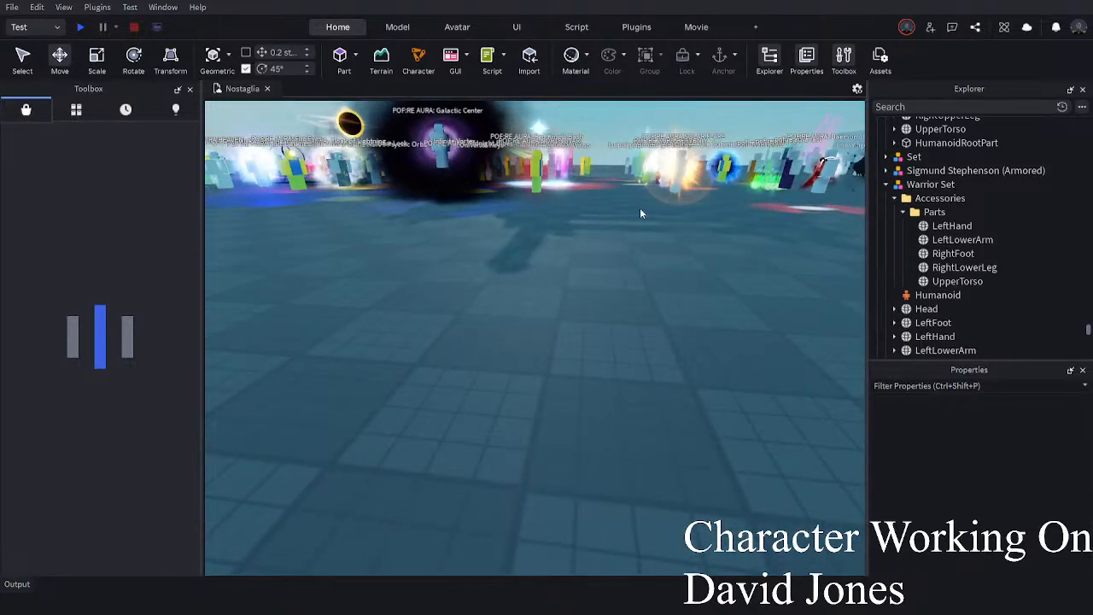
{"action": "right_click_drag", "start_coordinate": [641, 209], "coordinate": [597, 227]}
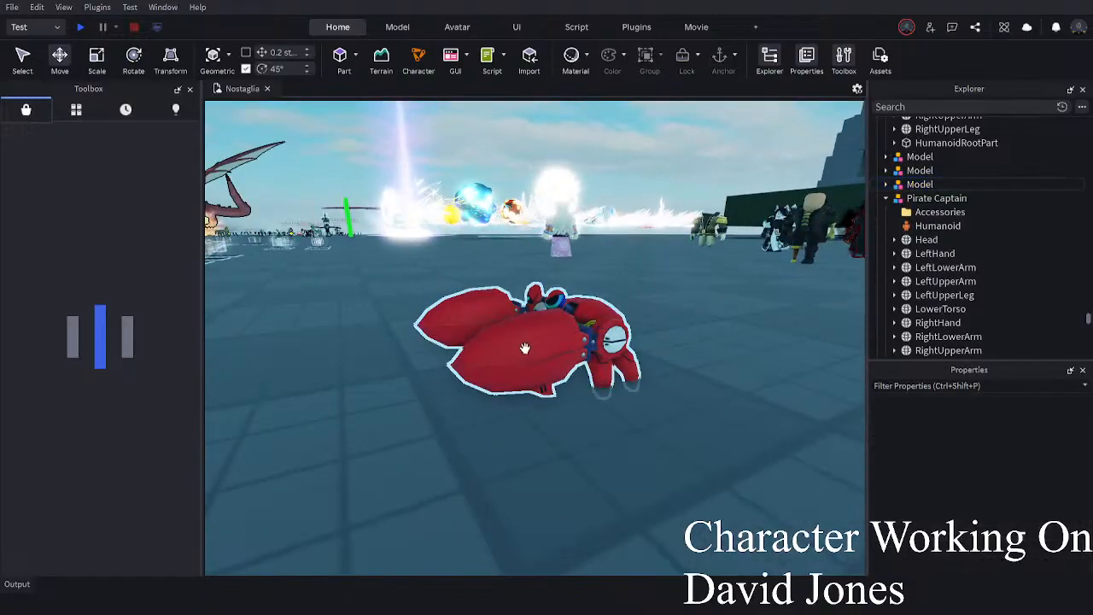
{"action": "left_click", "coordinate": [524, 344]}
{"action": "left_click", "coordinate": [543, 440]}
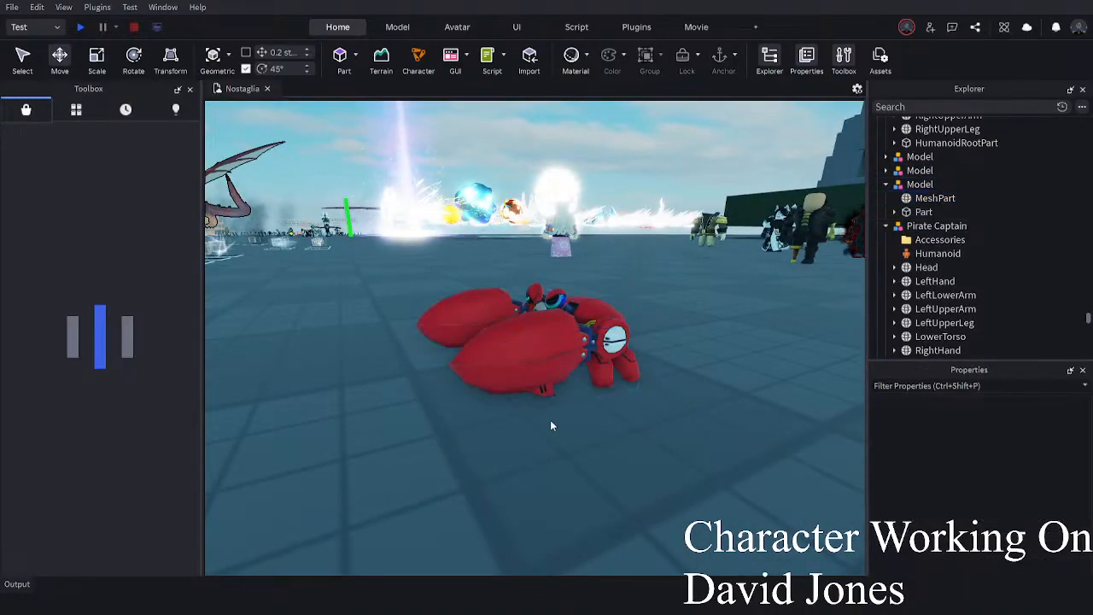
{"action": "left_click", "coordinate": [533, 354]}
{"action": "key", "text": "Delete"}
- Examine the Warrior Set character from the front, from the side and from above
{"action": "right_click_drag", "start_coordinate": [414, 272], "coordinate": [414, 271]}
{"action": "key", "text": "w"}
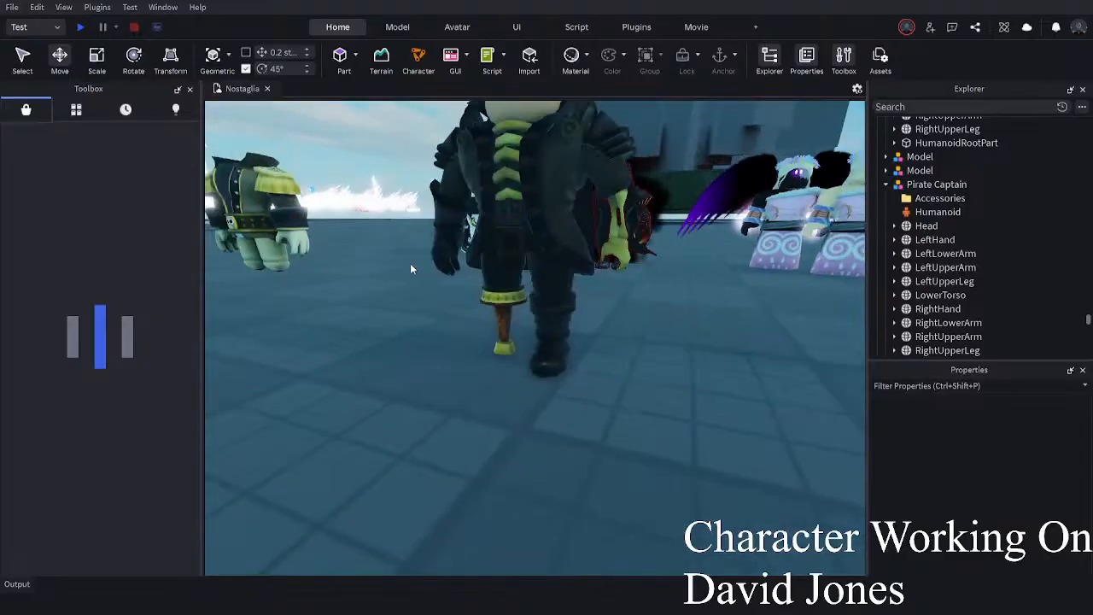
{"action": "key", "text": "s"}
{"action": "key", "text": "w"}
{"action": "right_click_drag", "start_coordinate": [410, 263], "coordinate": [410, 263]}
{"action": "key", "text": "s"}
{"action": "key", "text": "w"}
{"action": "right_click_drag", "start_coordinate": [639, 452], "coordinate": [639, 455]}
{"action": "key", "text": "s"}
{"action": "key", "text": "w"}
{"action": "key", "text": "s"}
{"action": "key", "text": "s"}
{"action": "key", "text": "w"}
{"action": "right_click_drag", "start_coordinate": [430, 265], "coordinate": [430, 264]}
{"action": "key", "text": "w"}
{"action": "right_click_drag", "start_coordinate": [618, 201], "coordinate": [615, 206]}
{"action": "right_click_drag", "start_coordinate": [475, 177], "coordinate": [475, 176]}
{"action": "key", "text": "w"}
{"action": "right_click_drag", "start_coordinate": [585, 190], "coordinate": [632, 184]}
{"action": "right_click_drag", "start_coordinate": [540, 245], "coordinate": [539, 243]}
{"action": "key", "text": "w"}
{"action": "scroll", "coordinate": [286, 396], "scroll_direction": "down", "scroll_amount": 10}
{"action": "right_click_drag", "start_coordinate": [382, 420], "coordinate": [380, 410]}
{"action": "scroll", "coordinate": [453, 372], "scroll_direction": "up", "scroll_amount": 4}
{"action": "scroll", "coordinate": [453, 373], "scroll_direction": "up", "scroll_amount": 5}
{"action": "right_click_drag", "start_coordinate": [453, 372], "coordinate": [452, 367]}
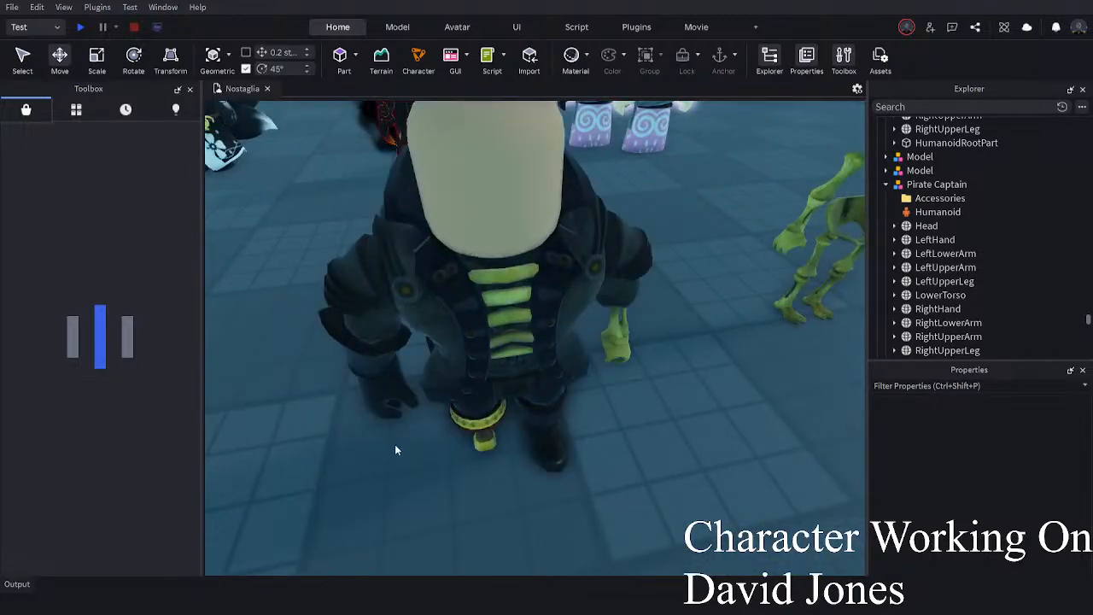
{"action": "right_click_drag", "start_coordinate": [400, 443], "coordinate": [142, 404]}
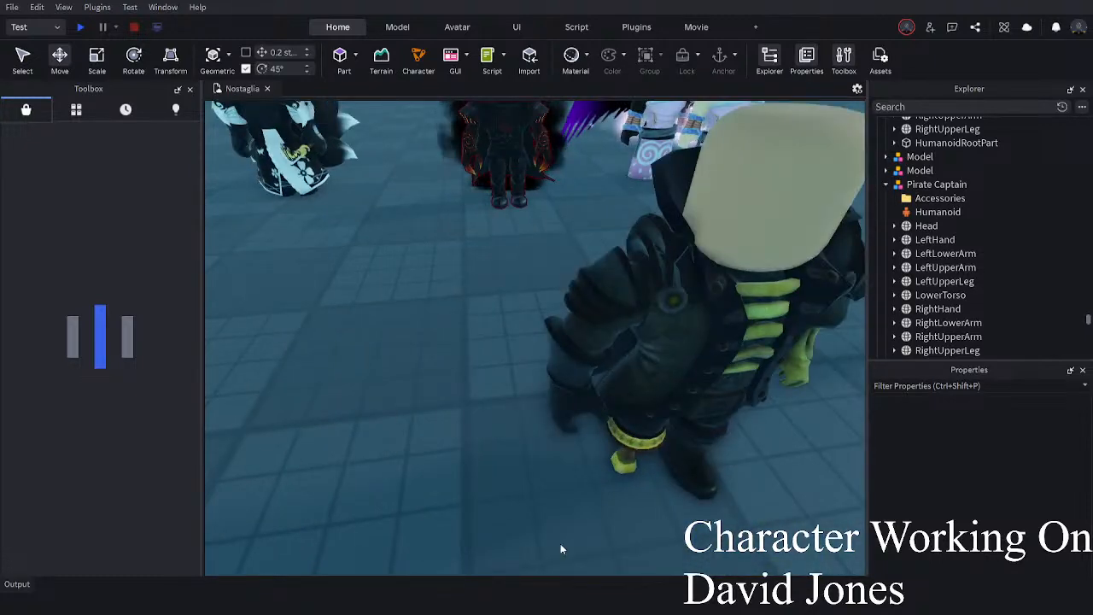
{"action": "right_click_drag", "start_coordinate": [272, 488], "coordinate": [276, 488]}
{"action": "key", "text": "s"}
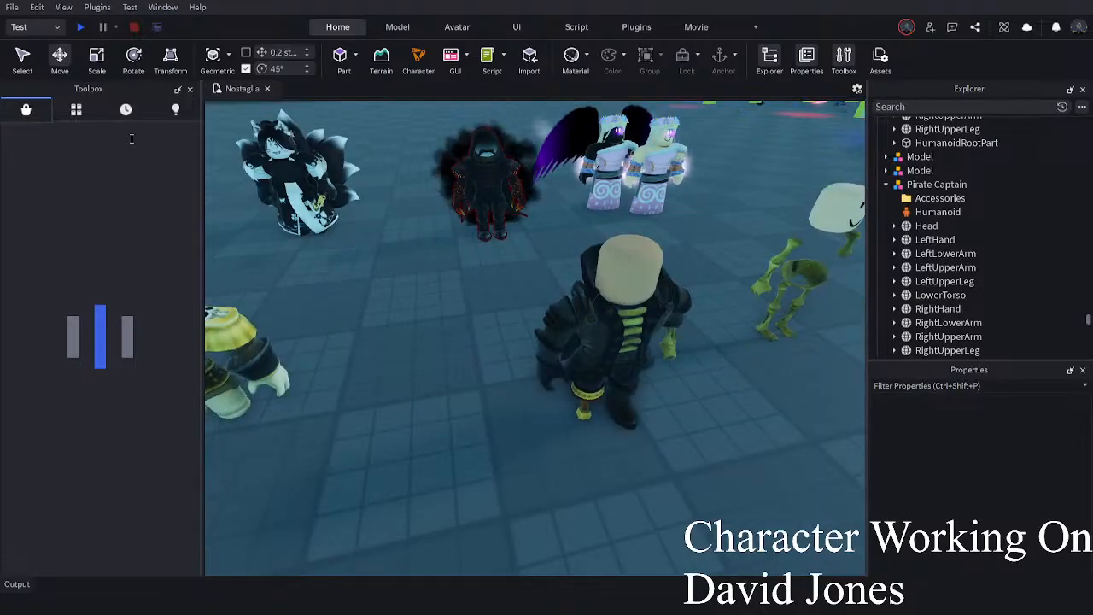
{"action": "right_click_drag", "start_coordinate": [440, 331], "coordinate": [595, 193]}
{"action": "left_click", "coordinate": [593, 189]}
{"action": "key", "text": "Delete"}
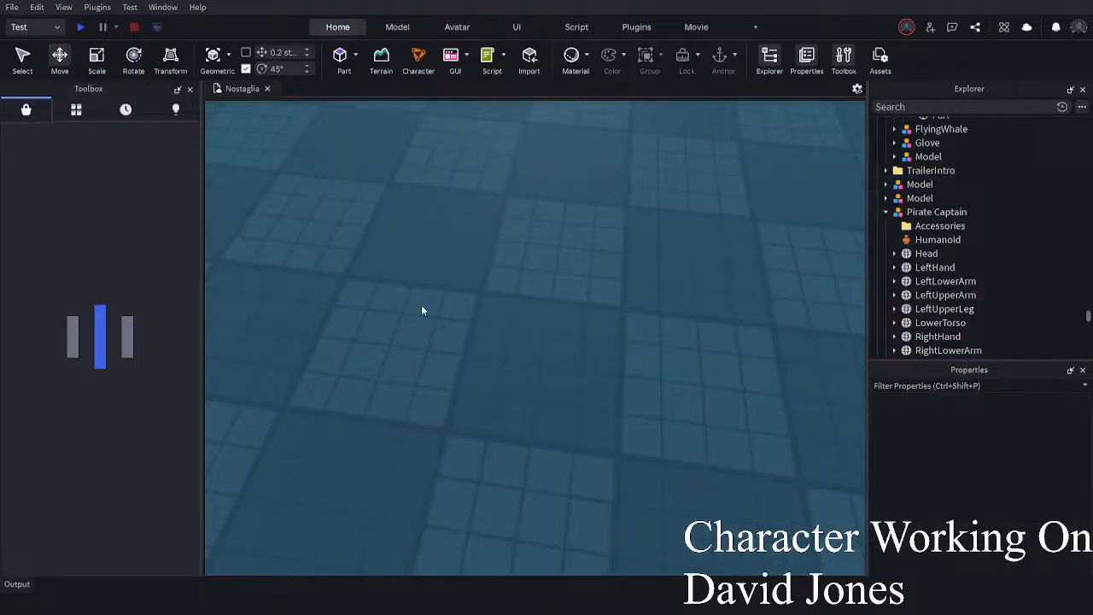
{"action": "right_click_drag", "start_coordinate": [421, 306], "coordinate": [425, 256]}
{"action": "key", "text": "ctrl+v"}
{"action": "left_click", "coordinate": [487, 359]}
{"action": "right_click_drag", "start_coordinate": [487, 358], "coordinate": [567, 489]}
{"action": "left_click", "coordinate": [567, 491]}
{"action": "scroll", "coordinate": [555, 513], "scroll_direction": "down", "scroll_amount": 2}
{"action": "key", "text": "Delete"}
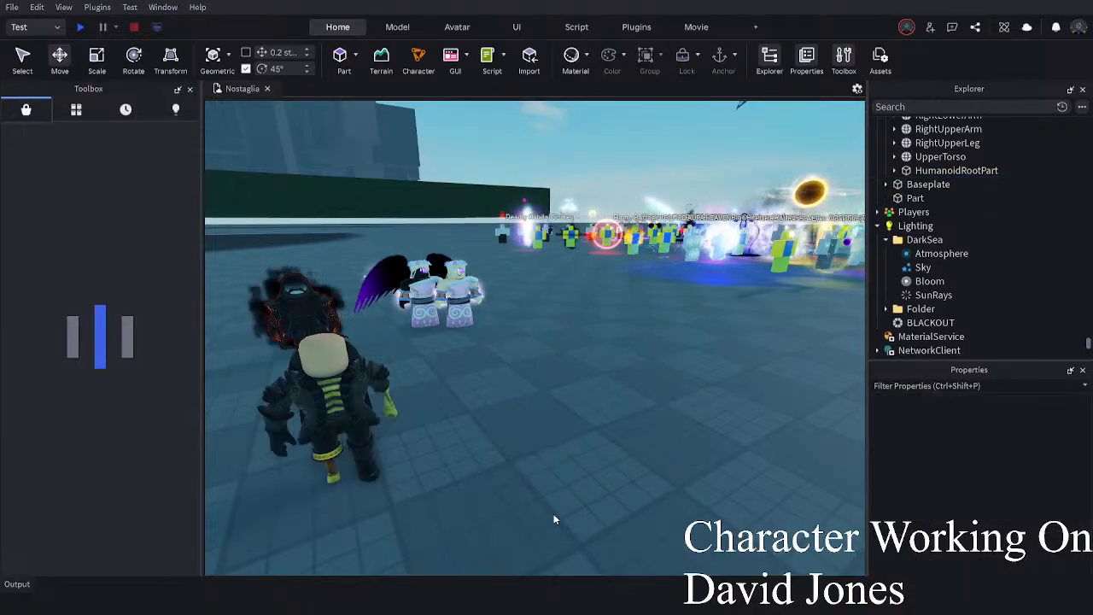
- Insert the crab claw model into the scene, focus the view on it and select it
{"action": "right_click_drag", "start_coordinate": [243, 366], "coordinate": [214, 395]}
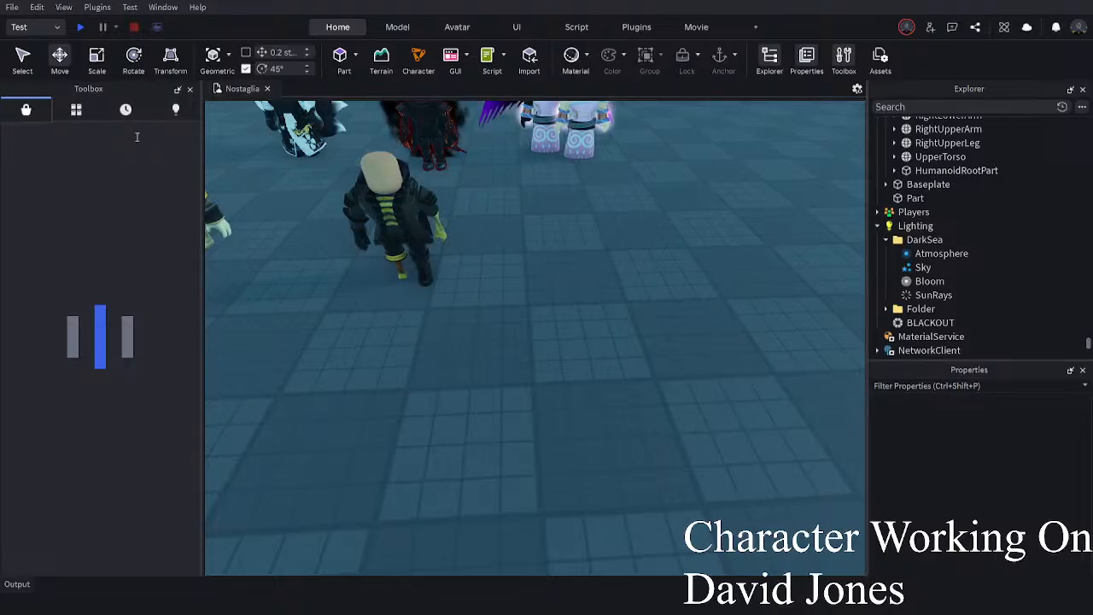
{"action": "right_click_drag", "start_coordinate": [369, 192], "coordinate": [369, 192]}
{"action": "right_click_drag", "start_coordinate": [318, 249], "coordinate": [304, 254]}
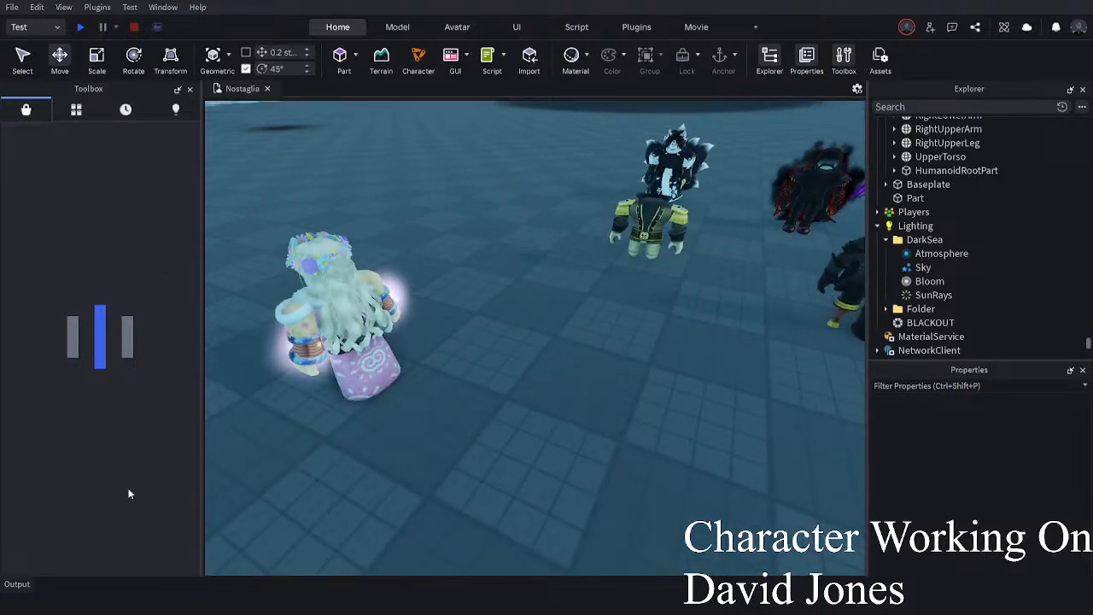
{"action": "key", "text": "ctrl+v"}
{"action": "key", "text": "f"}
{"action": "right_click_drag", "start_coordinate": [519, 403], "coordinate": [539, 411]}
{"action": "left_click", "coordinate": [563, 428]}
{"action": "left_click", "coordinate": [550, 339]}
- Rotate and tilt the crab claw in increments until its pincers point downward
{"action": "key", "text": "r"}
{"action": "key", "text": "t"}
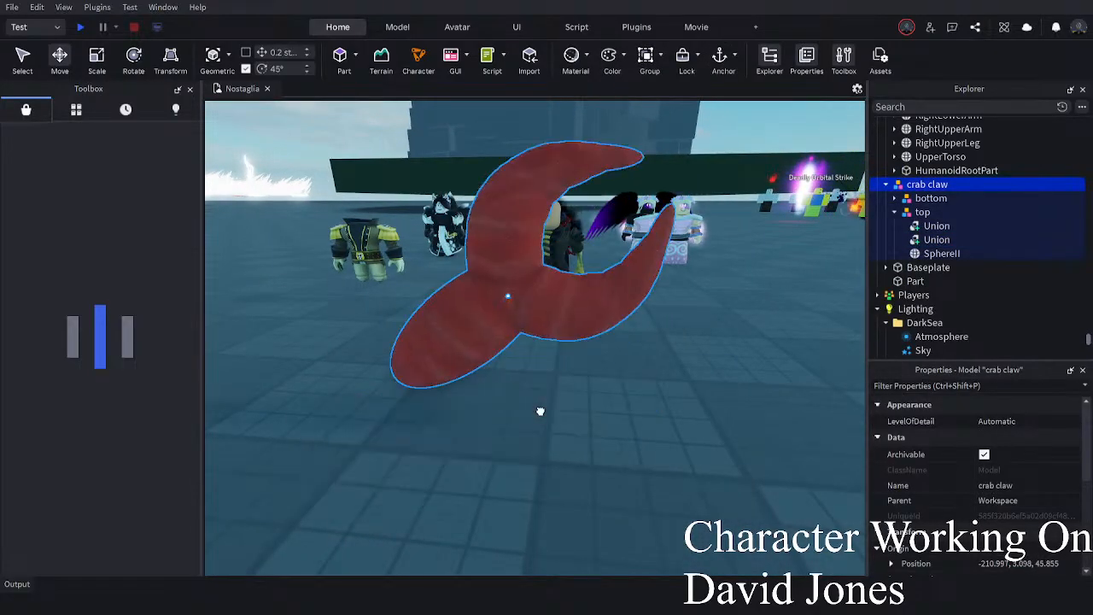
{"action": "key", "text": "r"}
{"action": "key", "text": "t"}
{"action": "key", "text": "t"}
{"action": "key", "text": "t"}
{"action": "key", "text": "t"}
{"action": "key", "text": "t"}
{"action": "key", "text": "t"}
{"action": "key", "text": "t"}
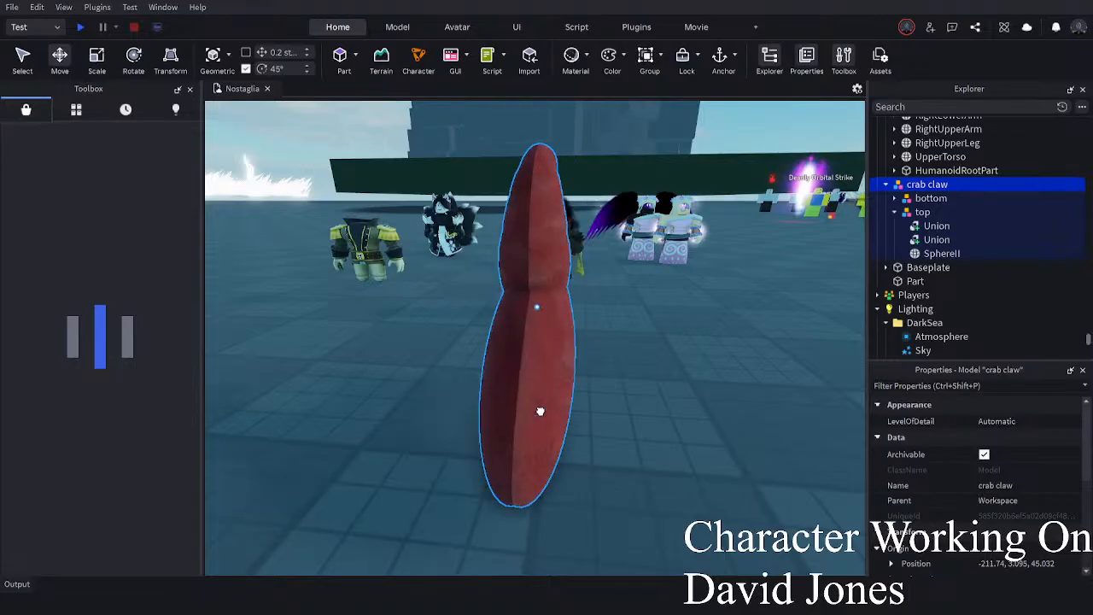
{"action": "key", "text": "t"}
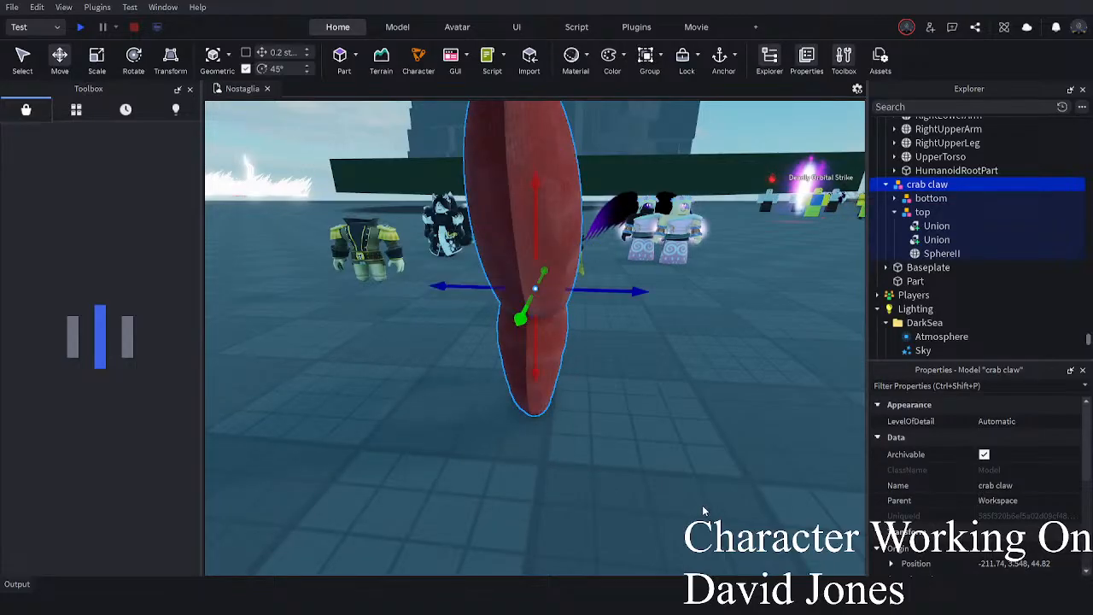
- Reselect the crab claw and move it across the baseplate next to the Warrior Set character
{"action": "right_click_drag", "start_coordinate": [702, 504], "coordinate": [702, 505]}
{"action": "key", "text": "s"}
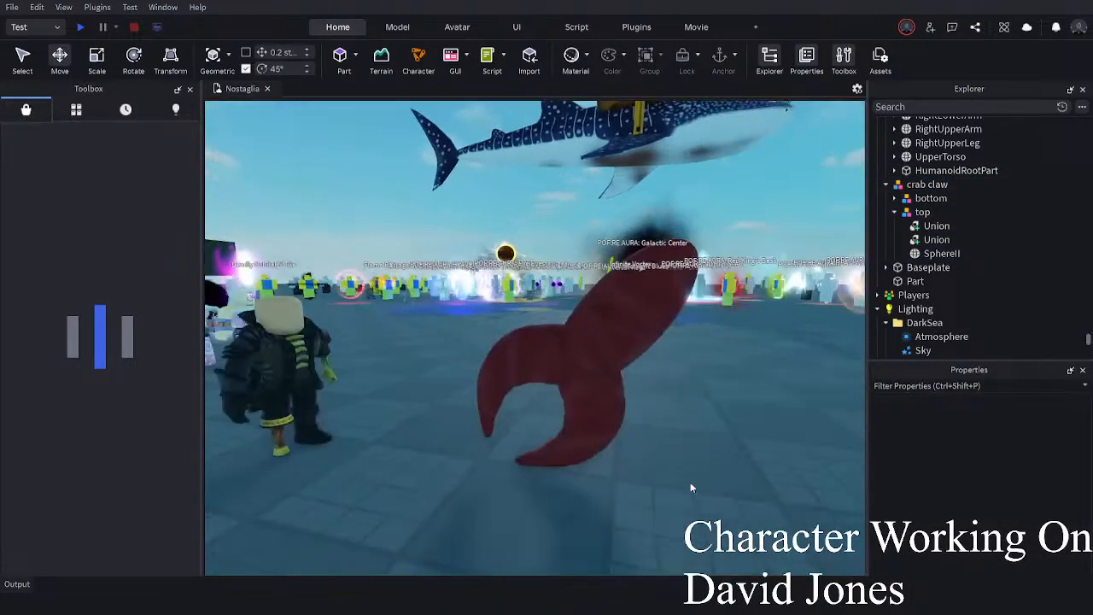
{"action": "left_click", "coordinate": [595, 408]}
{"action": "key", "text": "a"}
{"action": "left_click_drag", "start_coordinate": [595, 408], "coordinate": [453, 476]}
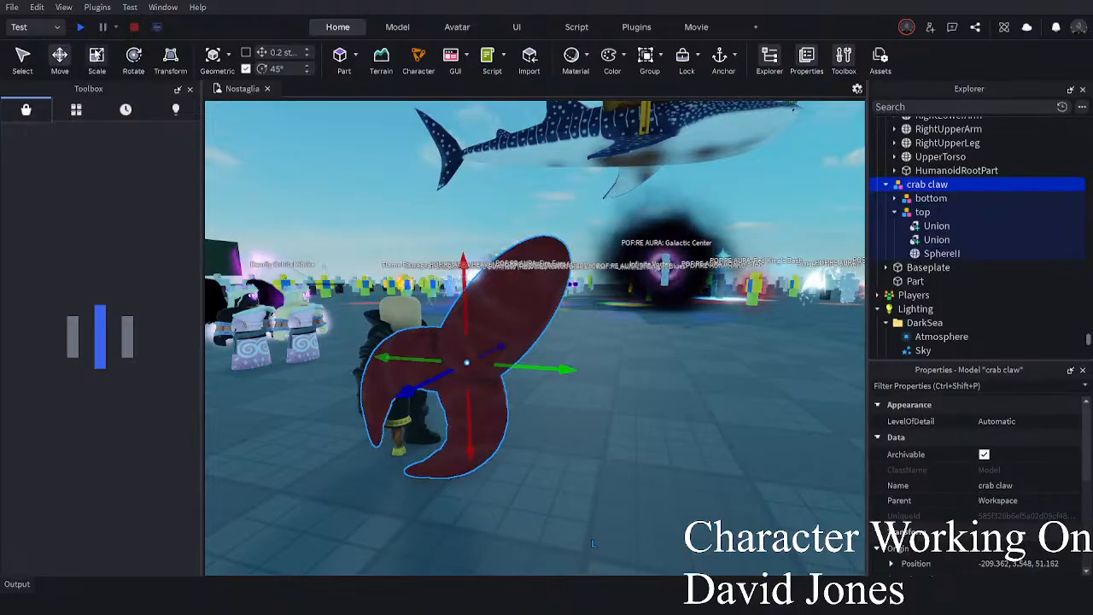
- Lower the crab claw beside the Warrior Set character and scale it down to roughly the character's arm size
{"action": "left_click_drag", "start_coordinate": [509, 416], "coordinate": [517, 364]}
{"action": "key", "text": "a"}
{"action": "left_click_drag", "start_coordinate": [688, 271], "coordinate": [509, 370]}
{"action": "key", "text": "w"}
{"action": "right_click_drag", "start_coordinate": [509, 371], "coordinate": [509, 371]}
{"action": "key", "text": "w"}
{"action": "key", "text": "a"}
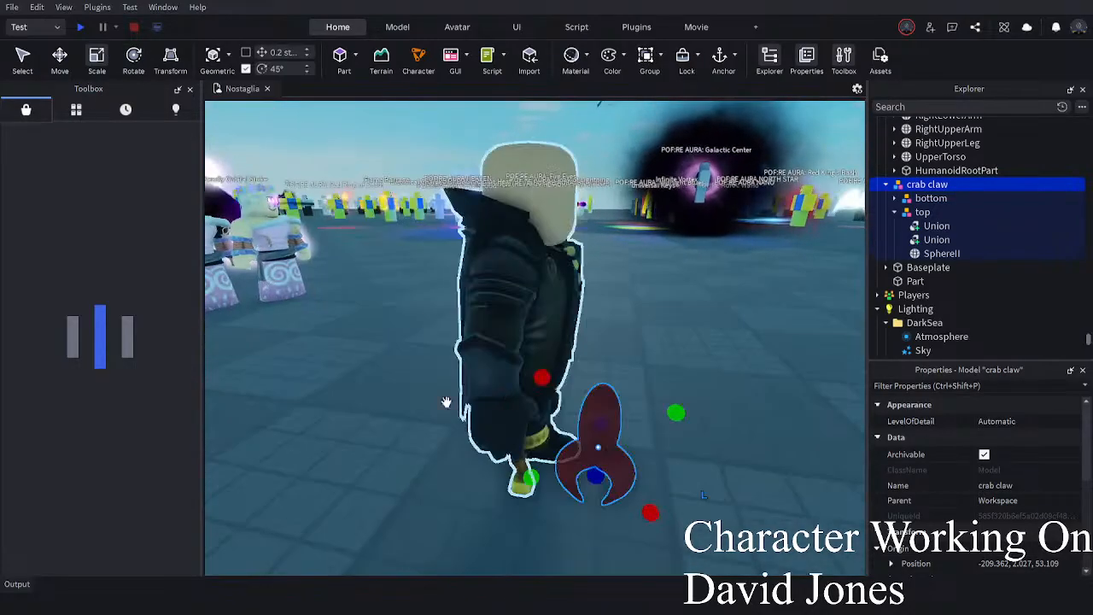
{"action": "left_click_drag", "start_coordinate": [676, 414], "coordinate": [762, 367]}
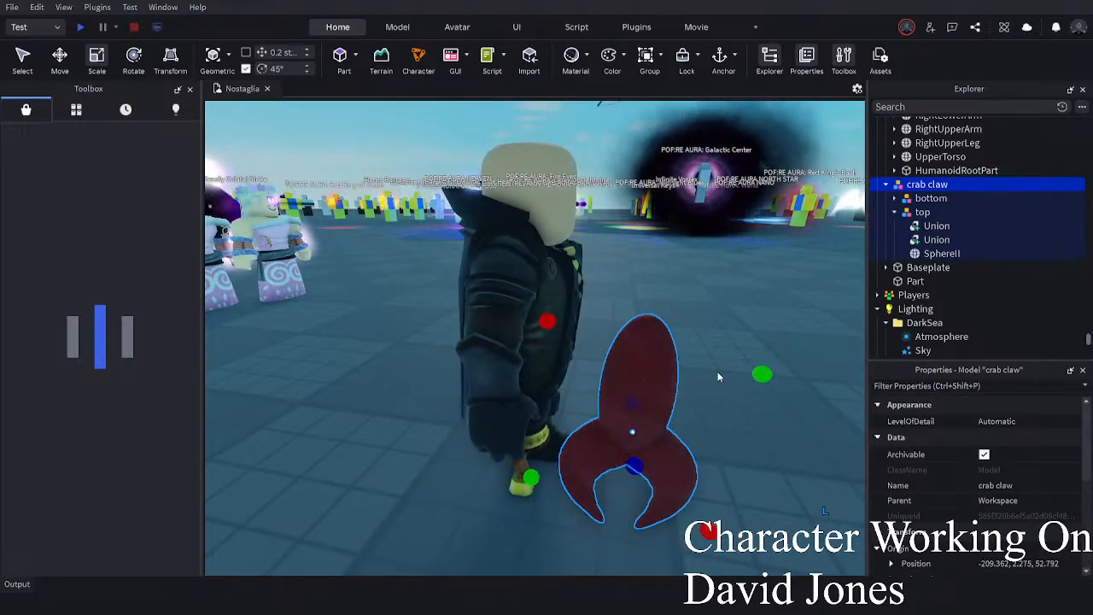
{"action": "right_click_drag", "start_coordinate": [718, 371], "coordinate": [710, 372]}
{"action": "key", "text": "d"}
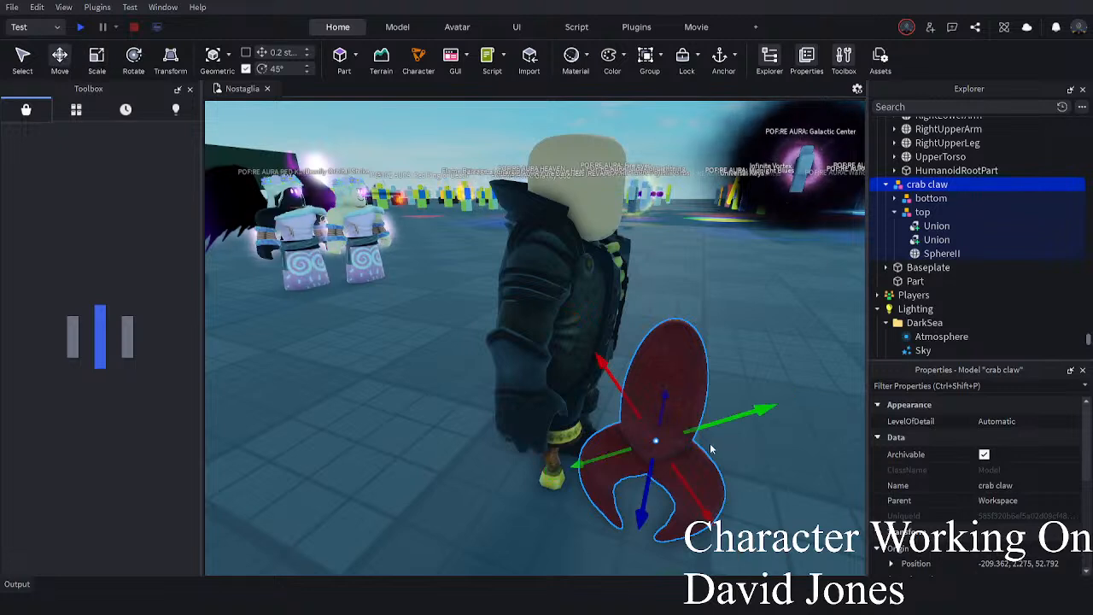
- Move the crab claw up against the Warrior Set character's right arm
{"action": "left_click_drag", "start_coordinate": [574, 466], "coordinate": [548, 418]}
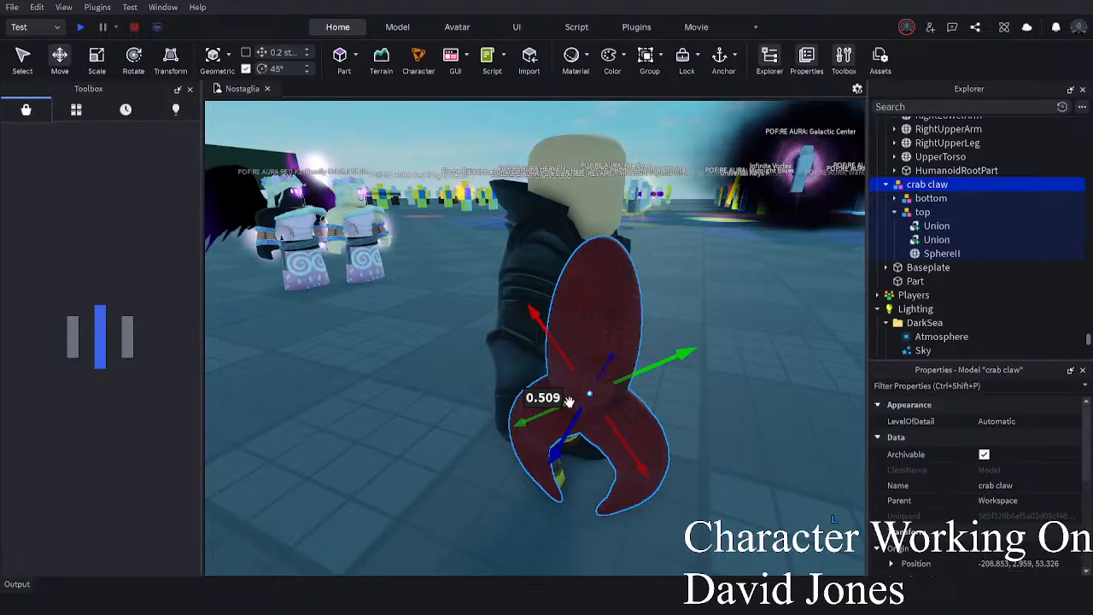
{"action": "left_click_drag", "start_coordinate": [645, 370], "coordinate": [566, 381]}
{"action": "right_click_drag", "start_coordinate": [469, 164], "coordinate": [469, 164]}
{"action": "key", "text": "w"}
{"action": "key", "text": "w"}
{"action": "right_click_drag", "start_coordinate": [514, 337], "coordinate": [514, 339]}
{"action": "key", "text": "w"}
- Survey the lineup of costumed characters and the other rigs on the map for a pirate hat
{"action": "right_click_drag", "start_coordinate": [576, 311], "coordinate": [702, 331]}
{"action": "key", "text": "w"}
{"action": "key", "text": "w"}
{"action": "left_click", "coordinate": [588, 336]}
{"action": "left_click", "coordinate": [702, 331]}
{"action": "left_click", "coordinate": [917, 173]}
{"action": "right_click_drag", "start_coordinate": [721, 235], "coordinate": [686, 455]}
{"action": "key", "text": "s"}
{"action": "left_click", "coordinate": [687, 455]}
{"action": "key", "text": "a"}
{"action": "key", "text": "s"}
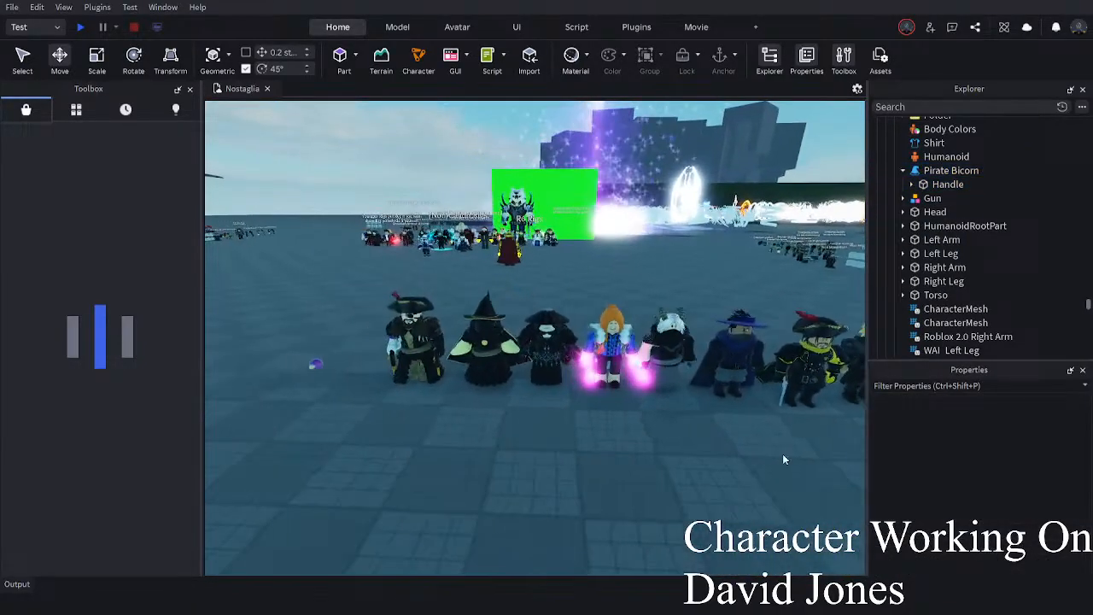
{"action": "key", "text": "d"}
{"action": "key", "text": "w"}
{"action": "key", "text": "a"}
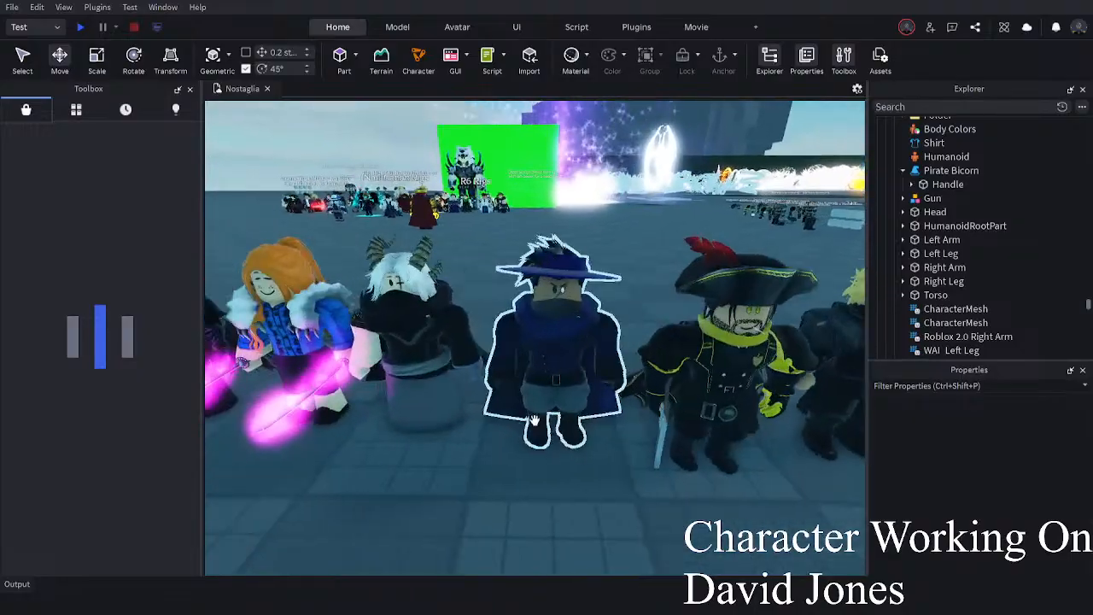
{"action": "key", "text": "d"}
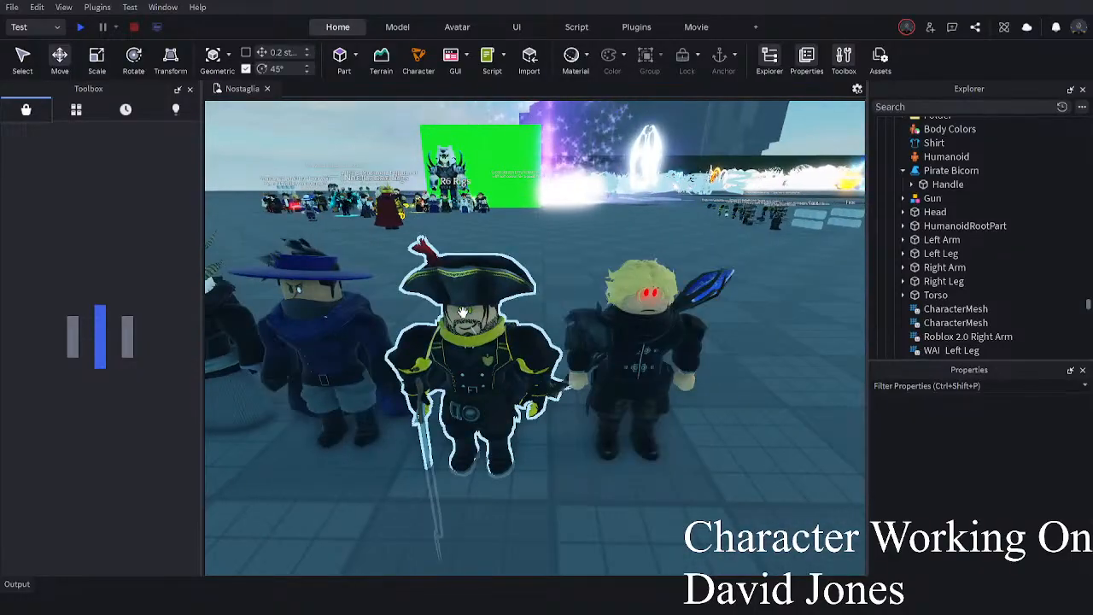
{"action": "key", "text": "d"}
{"action": "key", "text": "a"}
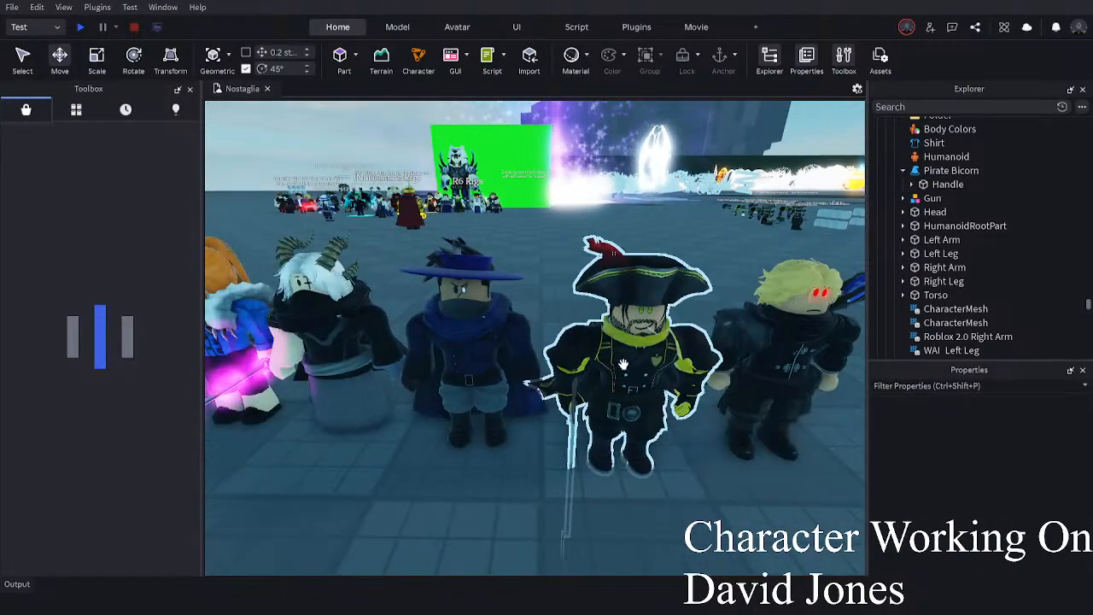
{"action": "key", "text": "s"}
{"action": "right_click_drag", "start_coordinate": [612, 355], "coordinate": [675, 232]}
{"action": "key", "text": "w"}
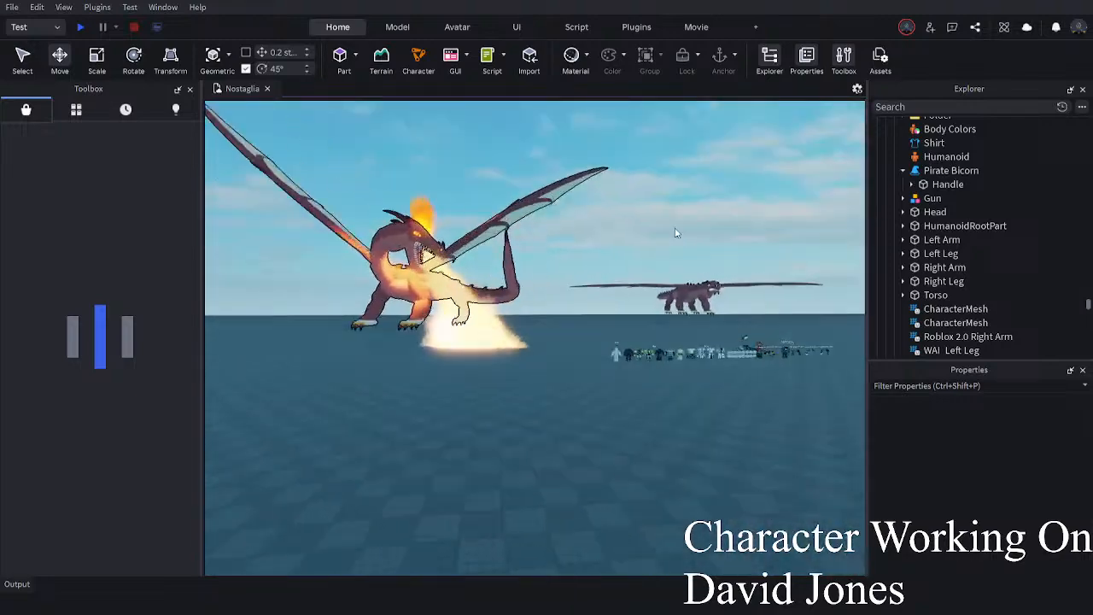
{"action": "key", "text": "w"}
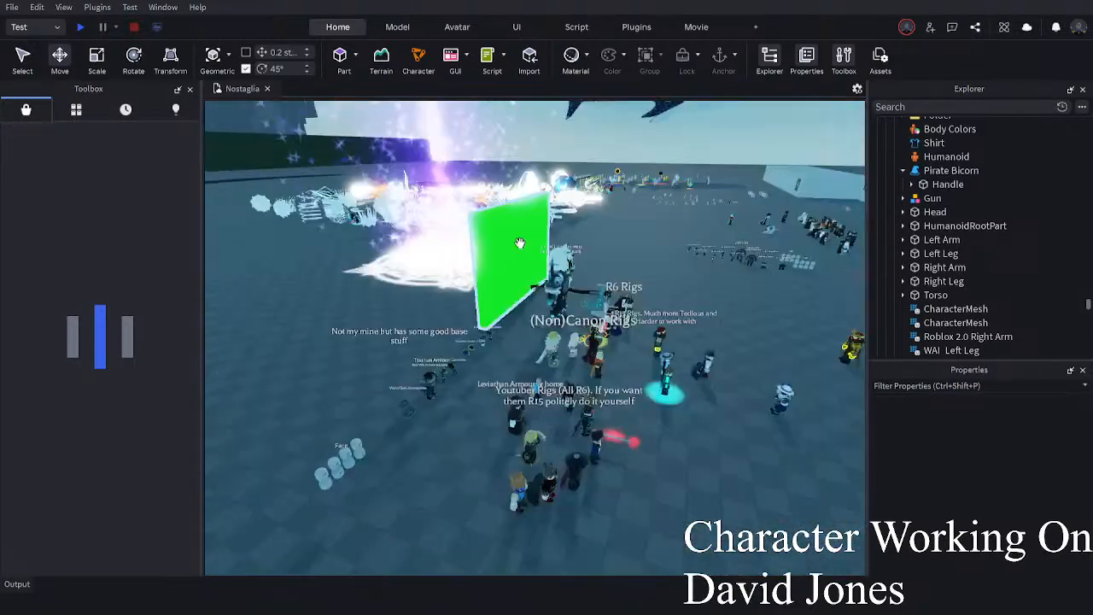
{"action": "key", "text": "d"}
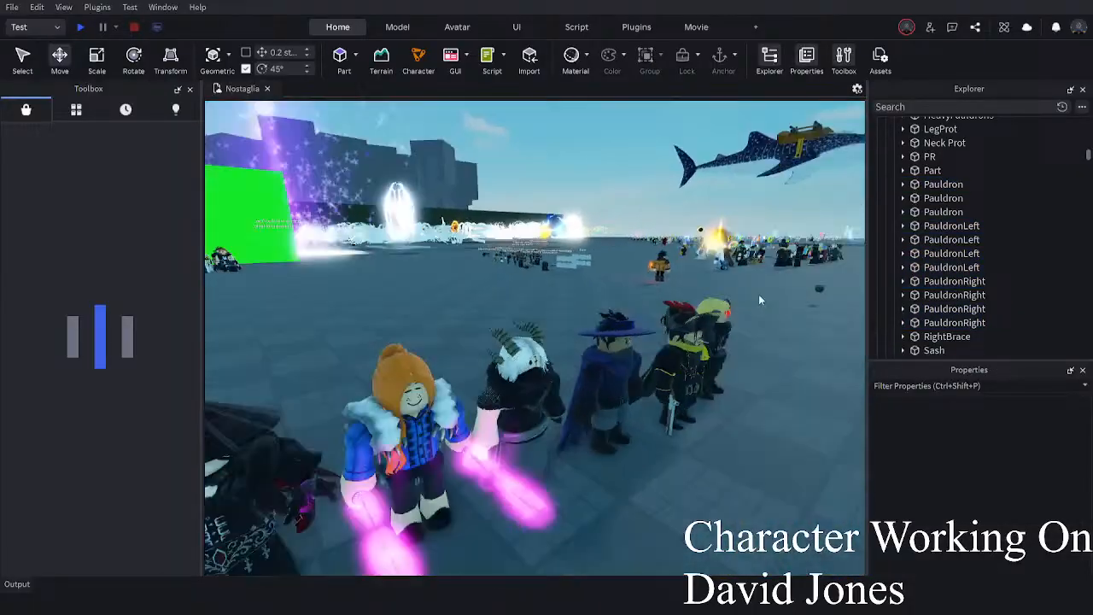
- Copy the Pirate Bicorn accessory from the black-and-gold pirate character and paste it into the Workspace
{"action": "right_click_drag", "start_coordinate": [758, 296], "coordinate": [722, 312]}
{"action": "left_click", "coordinate": [787, 255]}
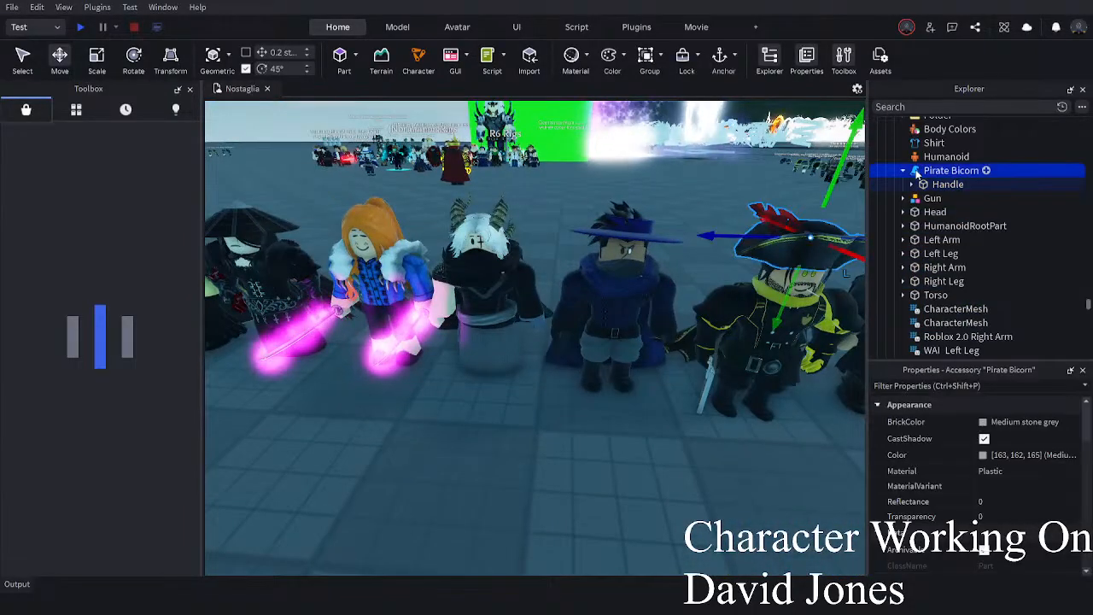
{"action": "left_click", "coordinate": [947, 170]}
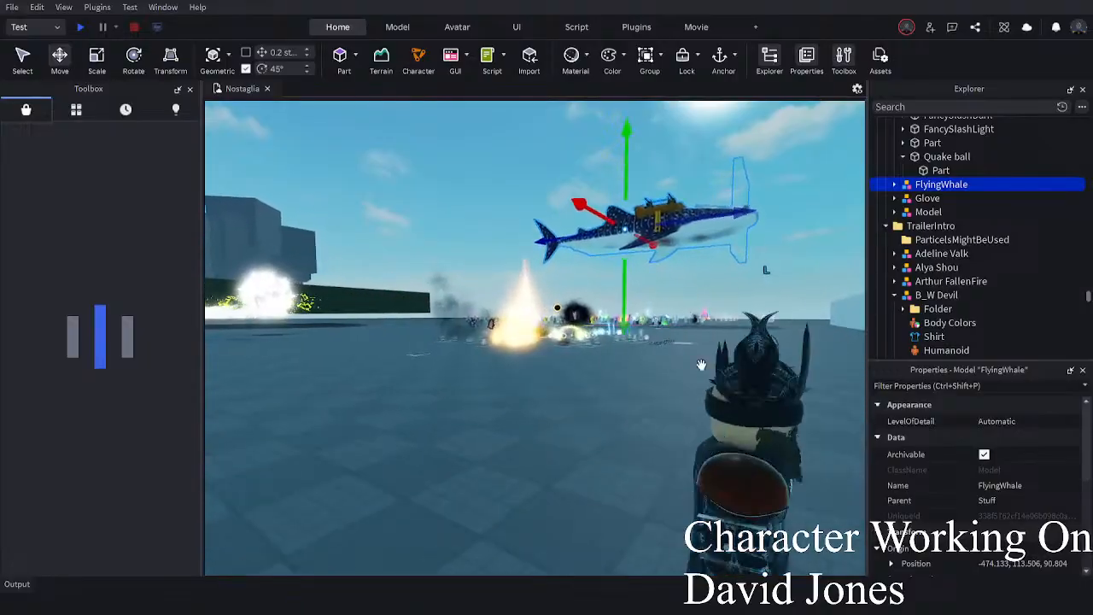
{"action": "left_click", "coordinate": [702, 263]}
{"action": "key", "text": "w"}
{"action": "right_click_drag", "start_coordinate": [702, 264], "coordinate": [686, 273]}
{"action": "key", "text": "a"}
{"action": "key", "text": "ctrl+v"}
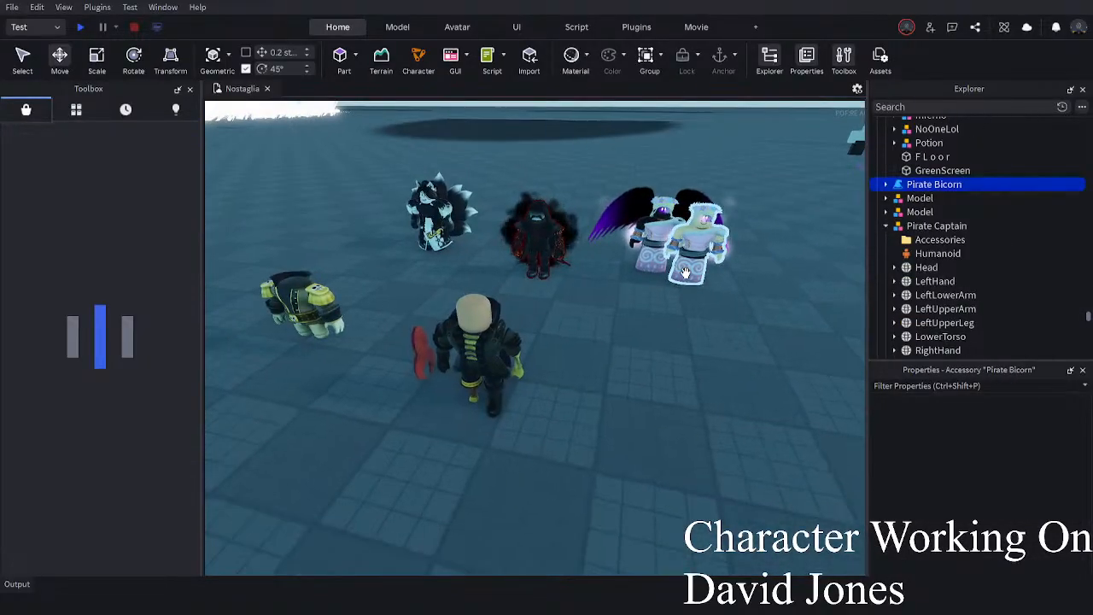
- Move the pasted Pirate Bicorn accessory into the Warrior Set model so the character wears it
{"action": "key", "text": "s"}
{"action": "right_click_drag", "start_coordinate": [662, 332], "coordinate": [679, 370]}
{"action": "key", "text": "w"}
{"action": "key", "text": "d"}
{"action": "key", "text": "a"}
{"action": "key", "text": "d"}
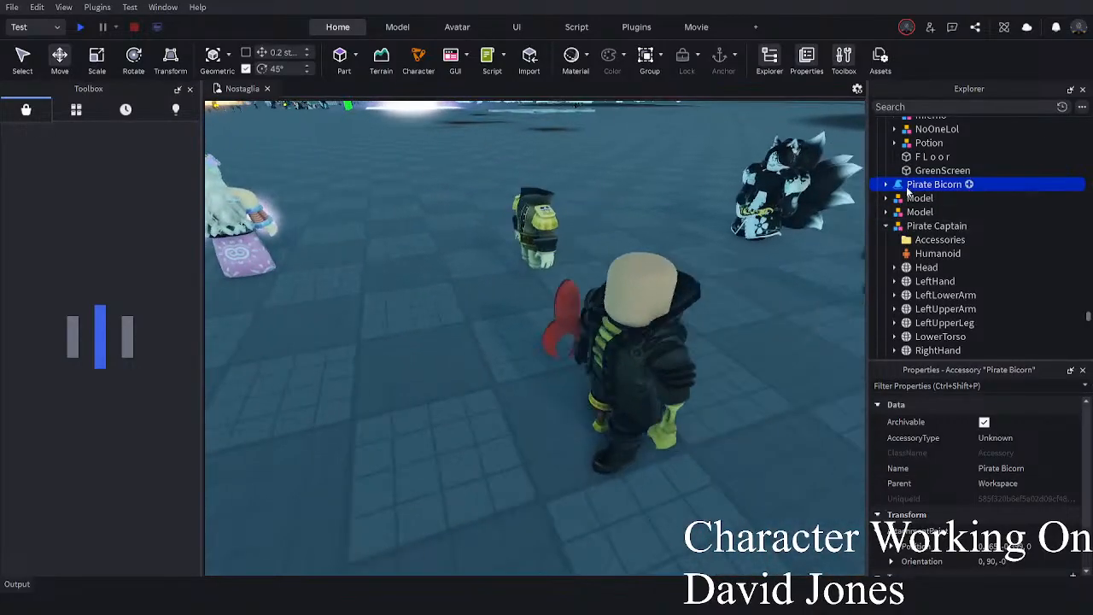
{"action": "left_click_drag", "start_coordinate": [914, 230], "coordinate": [913, 227]}
{"action": "right_click_drag", "start_coordinate": [775, 252], "coordinate": [775, 252]}
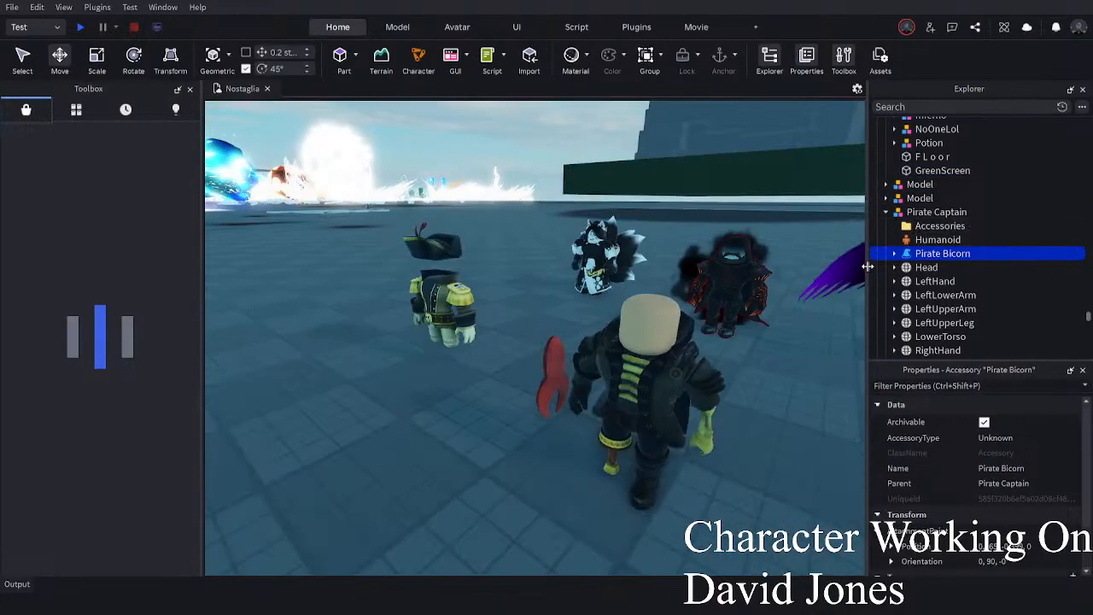
{"action": "scroll", "coordinate": [922, 269], "scroll_direction": "down", "scroll_amount": 4}
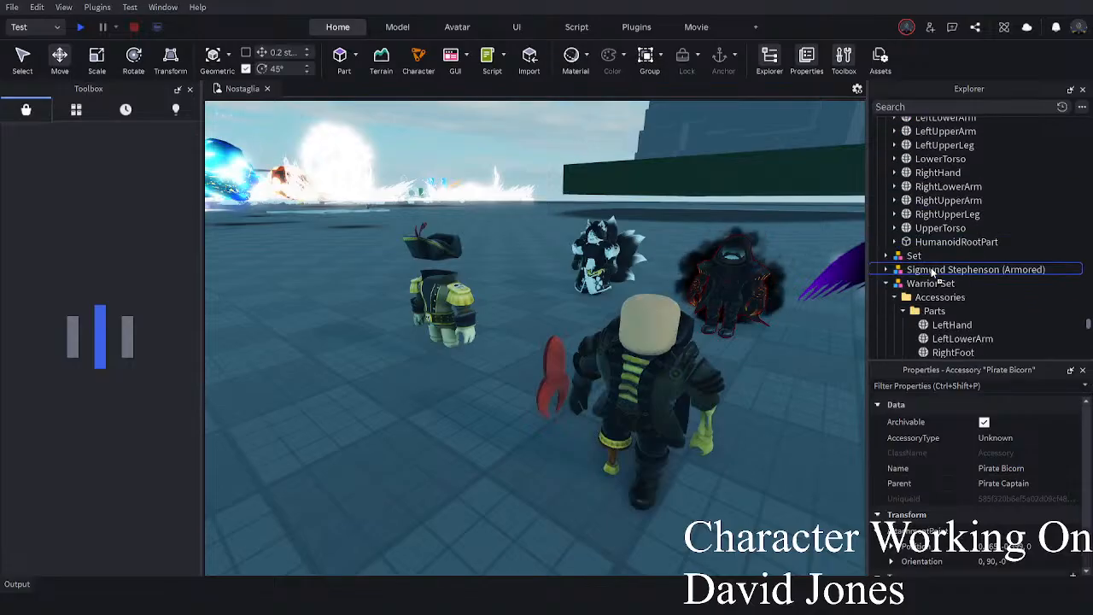
{"action": "left_click_drag", "start_coordinate": [950, 288], "coordinate": [949, 287]}
- Examine the fit of the bicorn hat on the Warrior Set character from the front and close up
{"action": "right_click_drag", "start_coordinate": [573, 449], "coordinate": [573, 449]}
{"action": "key", "text": "a"}
{"action": "left_click", "coordinate": [537, 404]}
{"action": "left_click", "coordinate": [440, 300]}
{"action": "key", "text": "w"}
{"action": "right_click_drag", "start_coordinate": [561, 345], "coordinate": [561, 345]}
{"action": "right_click_drag", "start_coordinate": [677, 400], "coordinate": [677, 400]}
{"action": "key", "text": "s"}
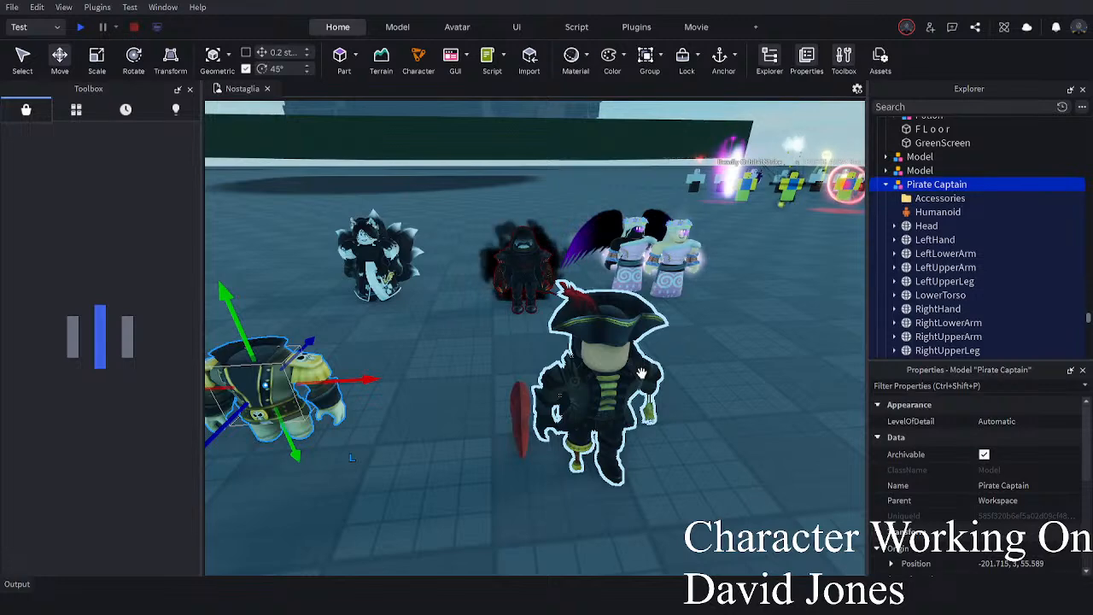
{"action": "key", "text": "w"}
{"action": "right_click_drag", "start_coordinate": [642, 374], "coordinate": [642, 374]}
{"action": "key", "text": "a"}
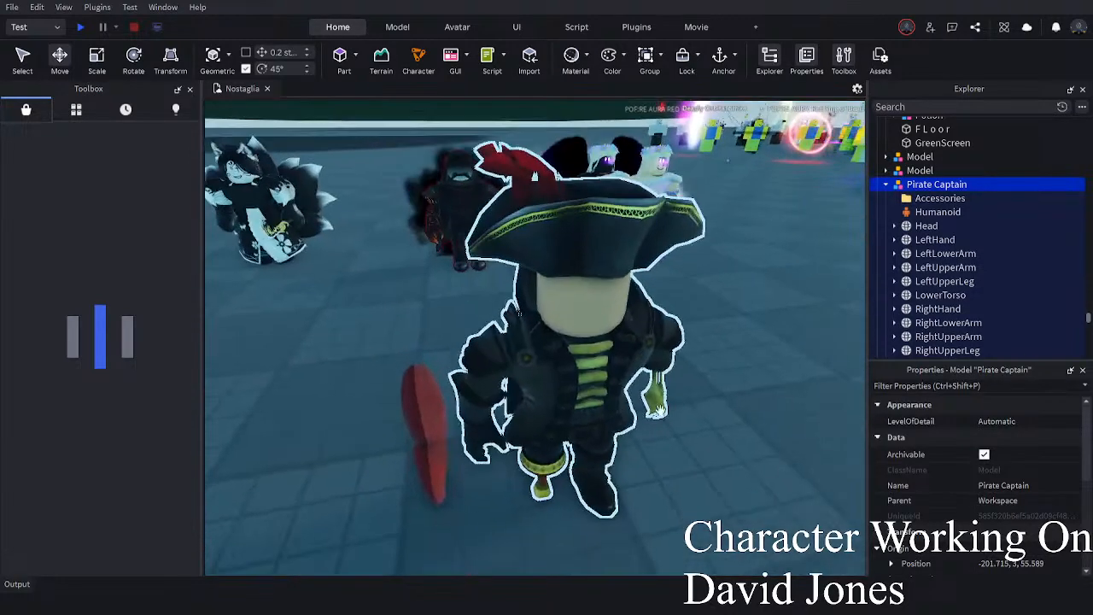
- Select the crab claw and shift it closer to the Warrior Set character's right forearm
{"action": "left_click", "coordinate": [644, 376]}
{"action": "key", "text": "a"}
{"action": "left_click", "coordinate": [466, 438]}
{"action": "left_click_drag", "start_coordinate": [589, 401], "coordinate": [585, 552]}
{"action": "key", "text": "ctrl+z"}
{"action": "left_click_drag", "start_coordinate": [639, 418], "coordinate": [674, 430]}
{"action": "right_click_drag", "start_coordinate": [674, 430], "coordinate": [674, 429]}
{"action": "key", "text": "w"}
{"action": "scroll", "coordinate": [674, 430], "scroll_direction": "down", "scroll_amount": 2}
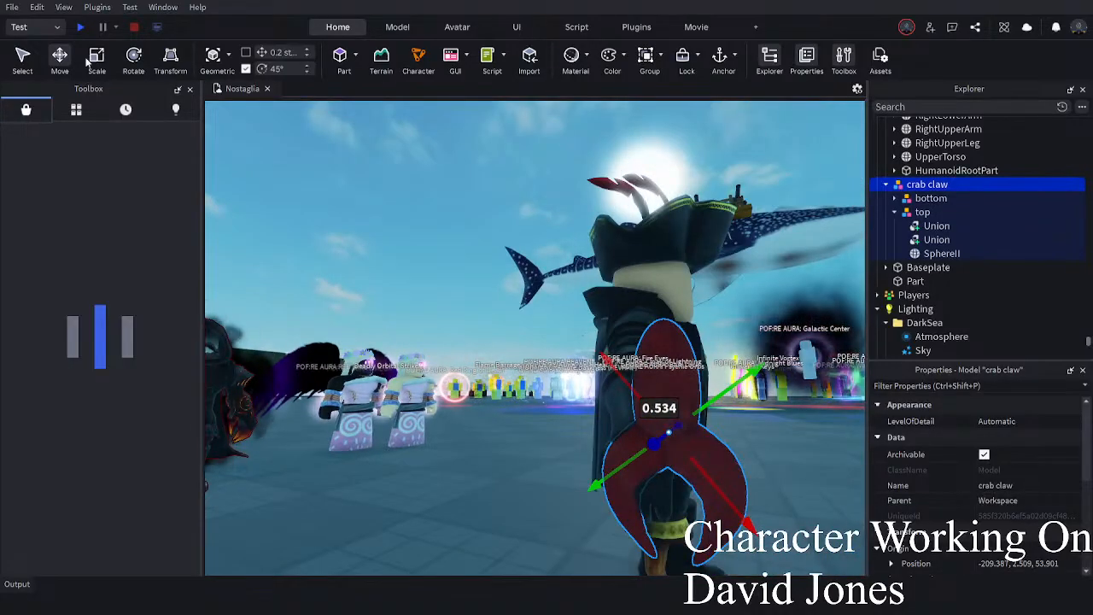
- Rescale the crab claw to suit the Warrior Set character's right forearm
{"action": "key", "text": "ctrl+3"}
{"action": "left_click_drag", "start_coordinate": [572, 504], "coordinate": [531, 527]}
{"action": "right_click_drag", "start_coordinate": [531, 527], "coordinate": [531, 528]}
{"action": "left_click_drag", "start_coordinate": [808, 315], "coordinate": [766, 337]}
{"action": "right_click_drag", "start_coordinate": [767, 337], "coordinate": [768, 337]}
{"action": "key", "text": "d"}
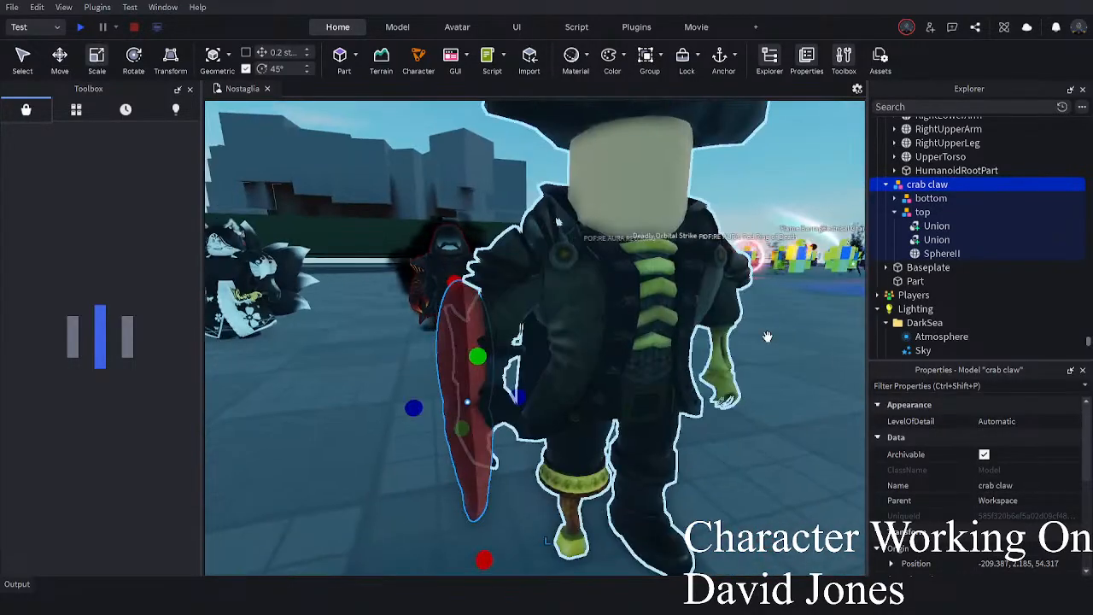
- Move the crab claw into the right sleeve so its pincers take the place of the hand
{"action": "left_click", "coordinate": [58, 59]}
{"action": "left_click_drag", "start_coordinate": [541, 395], "coordinate": [558, 398]}
{"action": "left_click_drag", "start_coordinate": [478, 330], "coordinate": [487, 368]}
{"action": "key", "text": "a"}
{"action": "right_click_drag", "start_coordinate": [487, 368], "coordinate": [493, 389]}
{"action": "left_click_drag", "start_coordinate": [450, 401], "coordinate": [421, 416]}
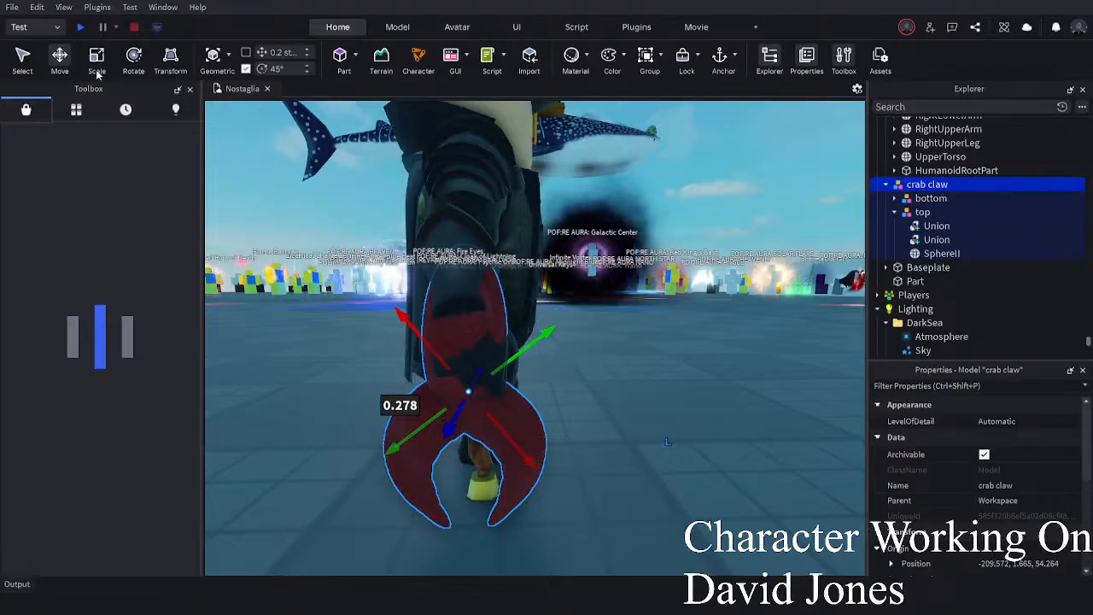
- Examine how the crab claw sits in the right sleeve from several sides
{"action": "key", "text": "d"}
{"action": "mouse_move", "coordinate": [535, 247]}
{"action": "right_mouse_down"}
{"action": "mouse_move", "coordinate": [525, 247]}
{"action": "mouse_move", "coordinate": [535, 246]}
{"action": "right_mouse_up"}
{"action": "key", "text": "a"}
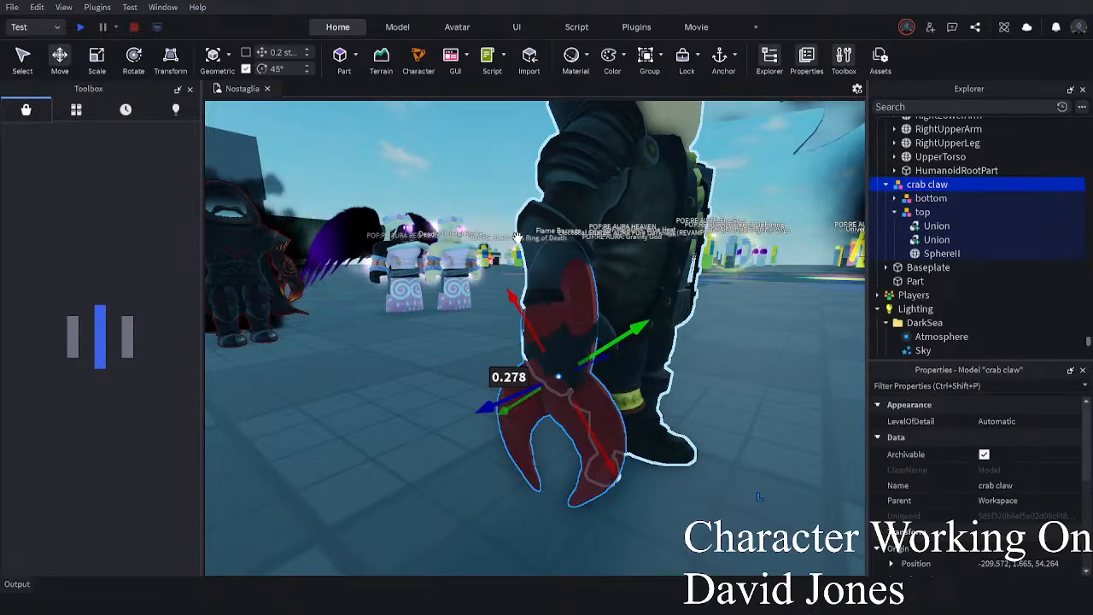
{"action": "right_click_drag", "start_coordinate": [518, 237], "coordinate": [535, 272]}
{"action": "key", "text": "d"}
{"action": "key", "text": "s"}
{"action": "key", "text": "s"}
{"action": "key", "text": "w"}
{"action": "key", "text": "a"}
{"action": "key", "text": "d"}
{"action": "key", "text": "a"}
- Try to scale the two pincer unions of the claw's top model separately from the rest
{"action": "left_click", "coordinate": [518, 482]}
{"action": "right_click_drag", "start_coordinate": [517, 481], "coordinate": [517, 481]}
{"action": "key", "text": "w"}
{"action": "left_click", "coordinate": [572, 392], "text": "alt"}
{"action": "left_click", "coordinate": [487, 397], "text": "ctrl+alt"}
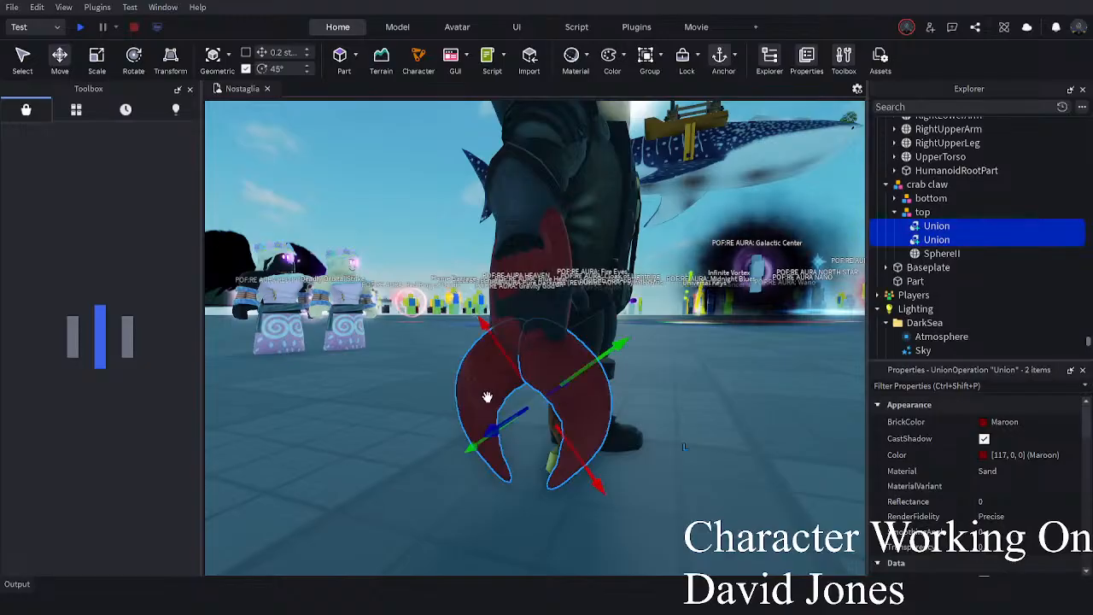
{"action": "left_click", "coordinate": [95, 60]}
{"action": "right_click_drag", "start_coordinate": [409, 288], "coordinate": [410, 288]}
{"action": "left_click_drag", "start_coordinate": [585, 437], "coordinate": [608, 451]}
{"action": "right_click_drag", "start_coordinate": [613, 453], "coordinate": [613, 452]}
{"action": "left_click_drag", "start_coordinate": [560, 292], "coordinate": [570, 295]}
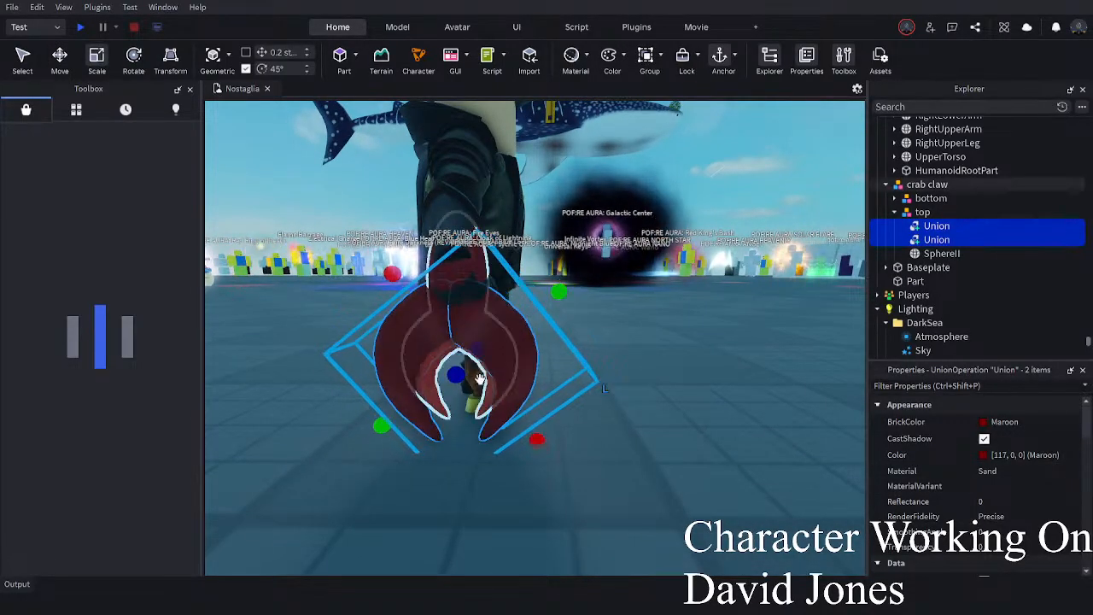
{"action": "key", "text": "ctrl+z"}
{"action": "right_click_drag", "start_coordinate": [466, 406], "coordinate": [466, 405]}
{"action": "right_click_drag", "start_coordinate": [569, 359], "coordinate": [568, 359]}
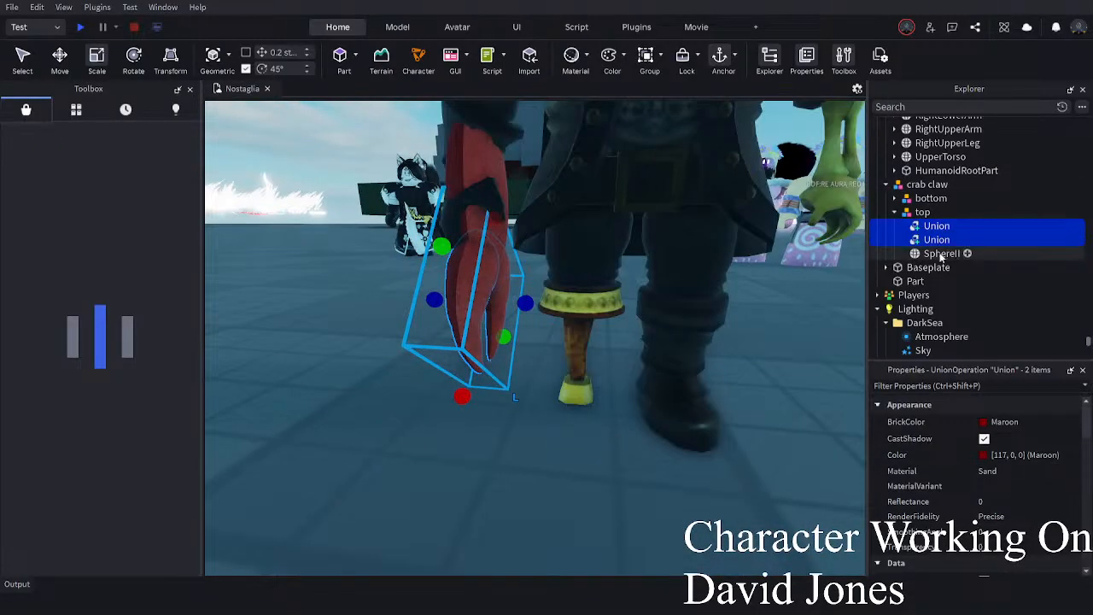
- Move the whole crab claw off the character's arm onto the open baseplate, rotating and tilting it
{"action": "left_click", "coordinate": [893, 211]}
{"action": "left_click", "coordinate": [894, 198]}
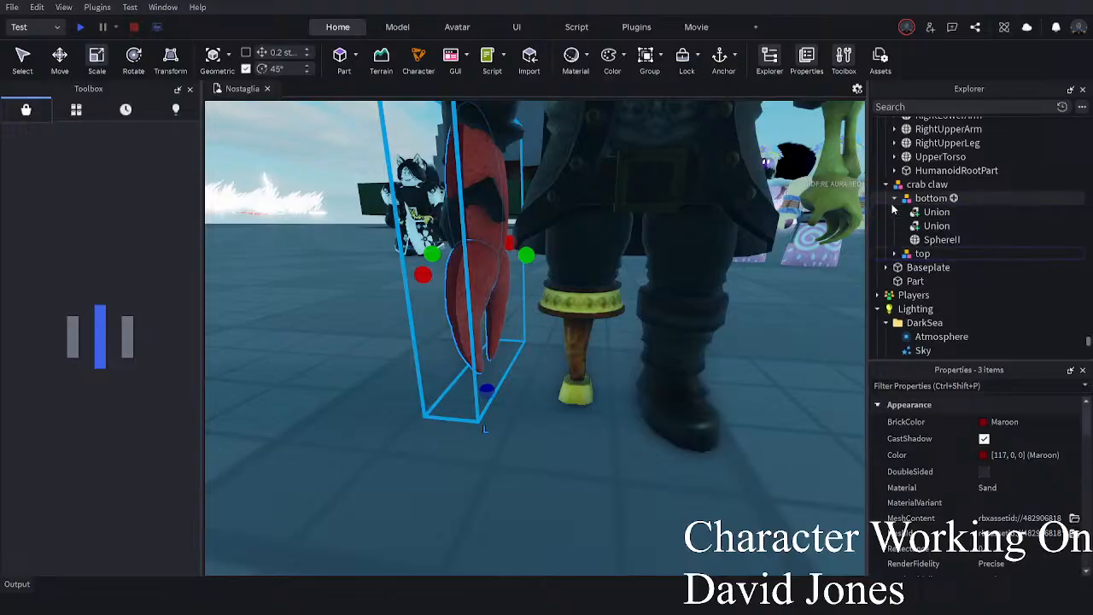
{"action": "scroll", "coordinate": [484, 316], "scroll_direction": "down", "scroll_amount": 5}
{"action": "left_click_drag", "start_coordinate": [483, 316], "coordinate": [453, 410]}
{"action": "key", "text": "t"}
{"action": "key", "text": "r"}
{"action": "key", "text": "r"}
{"action": "key", "text": "r"}
{"action": "scroll", "coordinate": [556, 249], "scroll_direction": "up", "scroll_amount": 3}
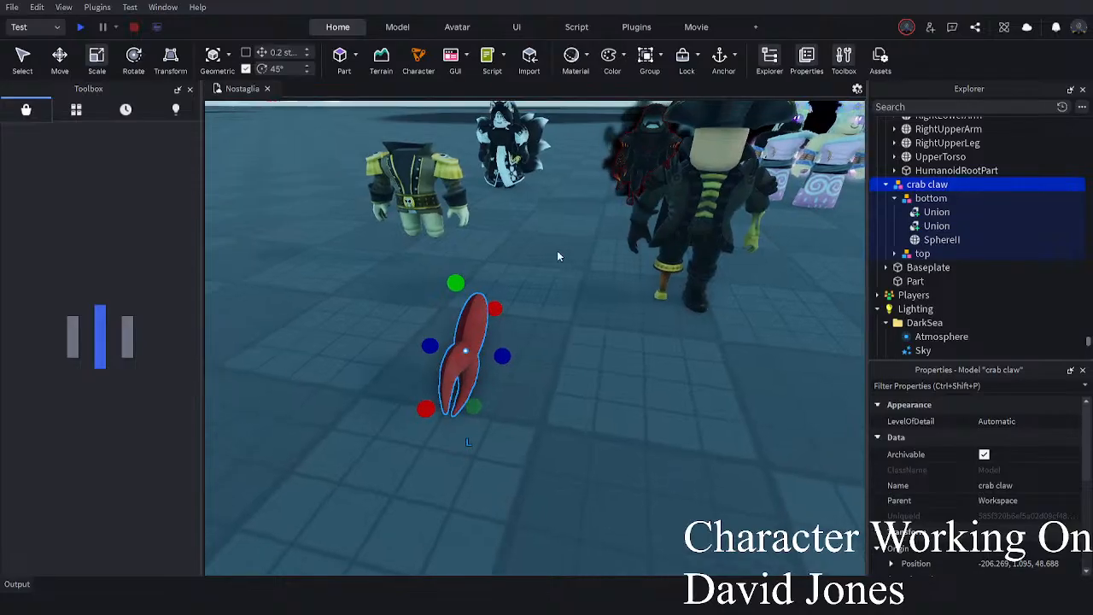
{"action": "scroll", "coordinate": [490, 291], "scroll_direction": "up", "scroll_amount": 3}
- Move the bottom model's two unions and SphereII into the top model, and delete the emptied bottom model
{"action": "left_click", "coordinate": [728, 427]}
{"action": "right_click_drag", "start_coordinate": [728, 428], "coordinate": [728, 427]}
{"action": "left_click", "coordinate": [604, 367], "text": "alt"}
{"action": "left_click", "coordinate": [924, 212]}
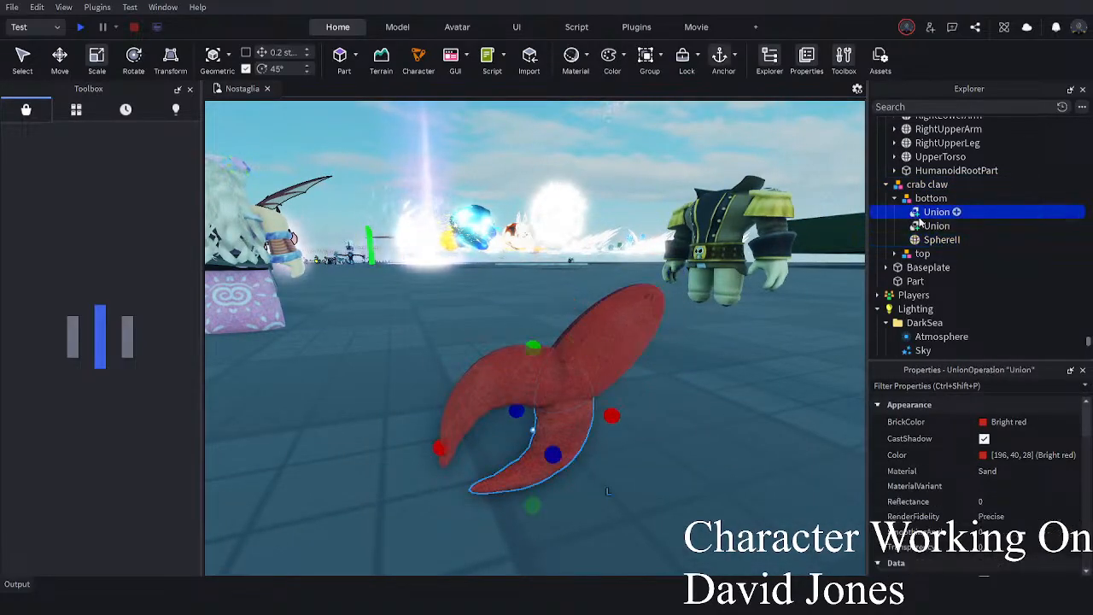
{"action": "left_click", "coordinate": [921, 225], "text": "ctrl"}
{"action": "left_click", "coordinate": [919, 239], "text": "ctrl"}
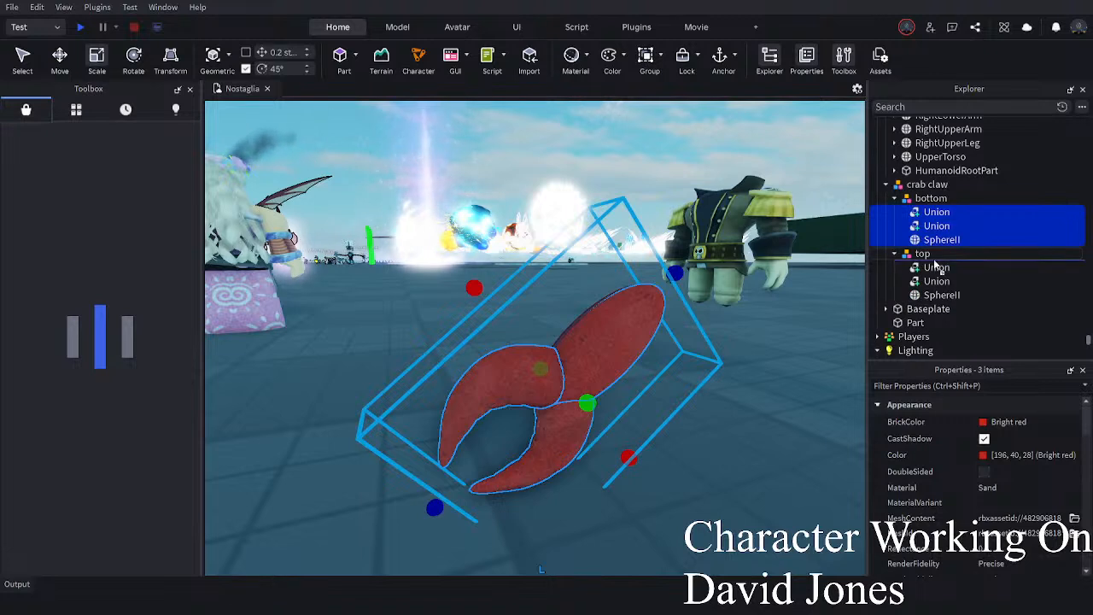
{"action": "left_click_drag", "start_coordinate": [935, 265], "coordinate": [926, 256]}
{"action": "left_click", "coordinate": [931, 197]}
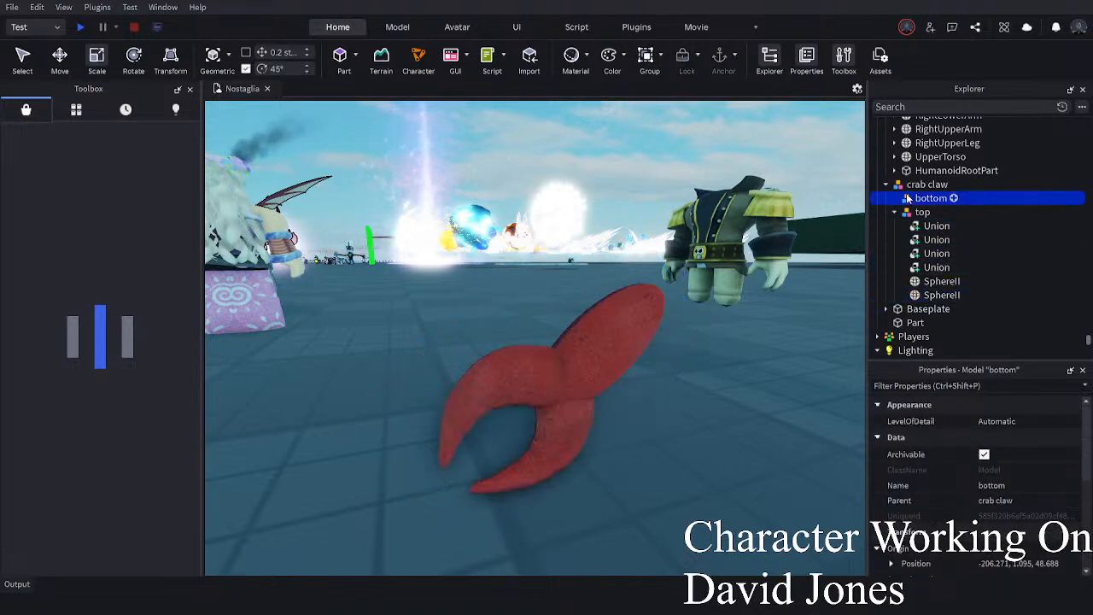
{"action": "key", "text": "Delete"}
- Move all six parts from the top model directly into the crab claw model and delete the empty top model
{"action": "left_click", "coordinate": [936, 211]}
{"action": "left_click", "coordinate": [926, 281], "text": "shift"}
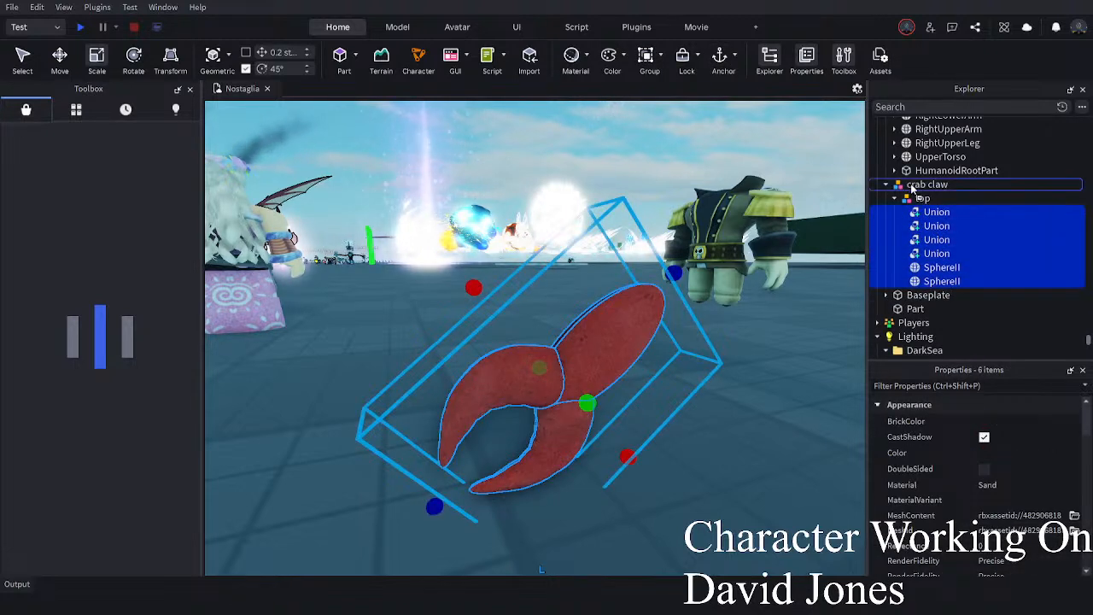
{"action": "left_click_drag", "start_coordinate": [914, 192], "coordinate": [916, 186]}
{"action": "left_click", "coordinate": [921, 199]}
{"action": "key", "text": "Delete"}
- Try to merge the crab claw's two bright red Union parts into one union
{"action": "right_click_drag", "start_coordinate": [783, 302], "coordinate": [685, 357]}
{"action": "left_click", "coordinate": [450, 362]}
{"action": "left_click", "coordinate": [670, 289]}
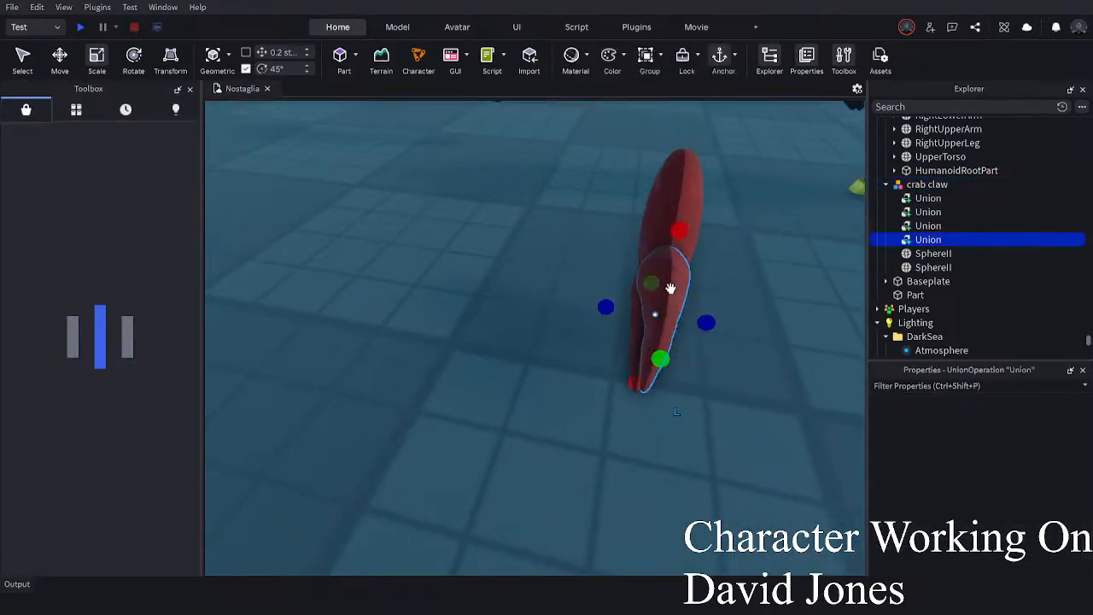
{"action": "left_click", "coordinate": [956, 226], "text": "ctrl"}
{"action": "key", "text": "f"}
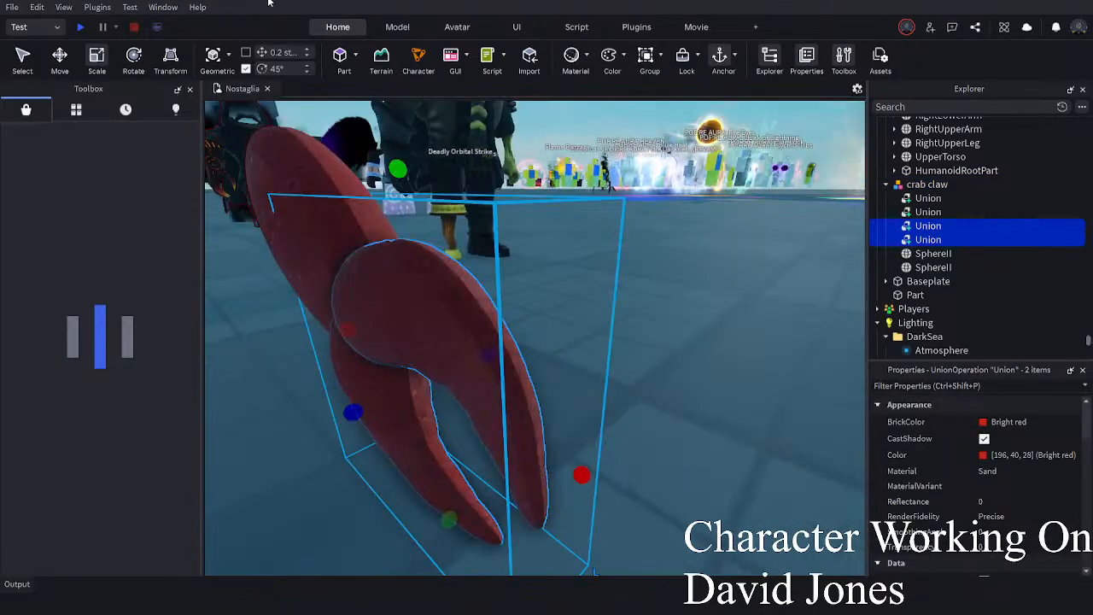
{"action": "left_click", "coordinate": [396, 27]}
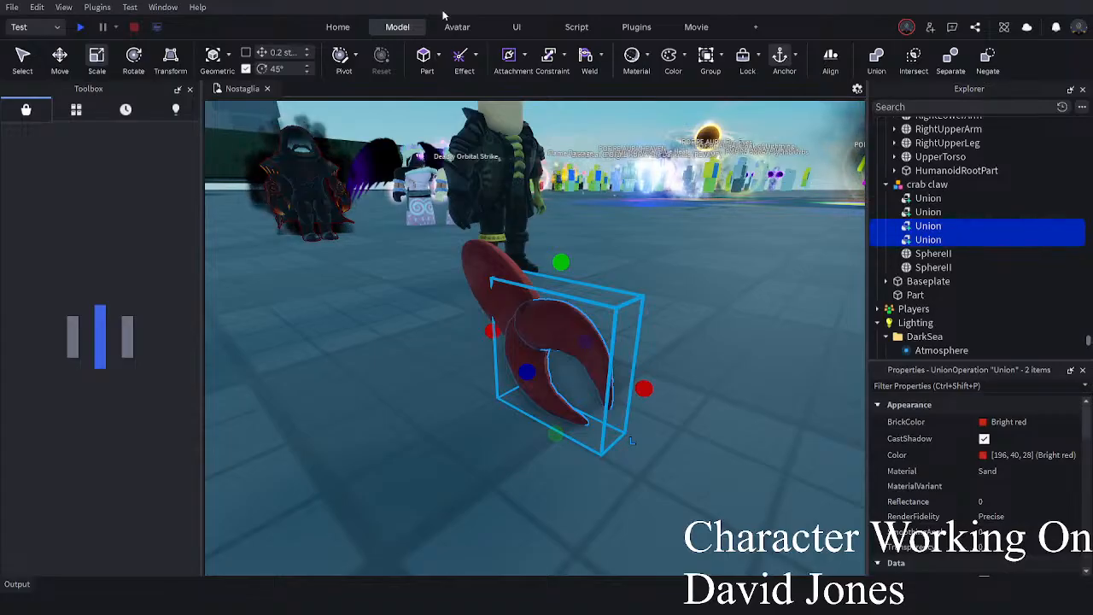
{"action": "left_click", "coordinate": [879, 57]}
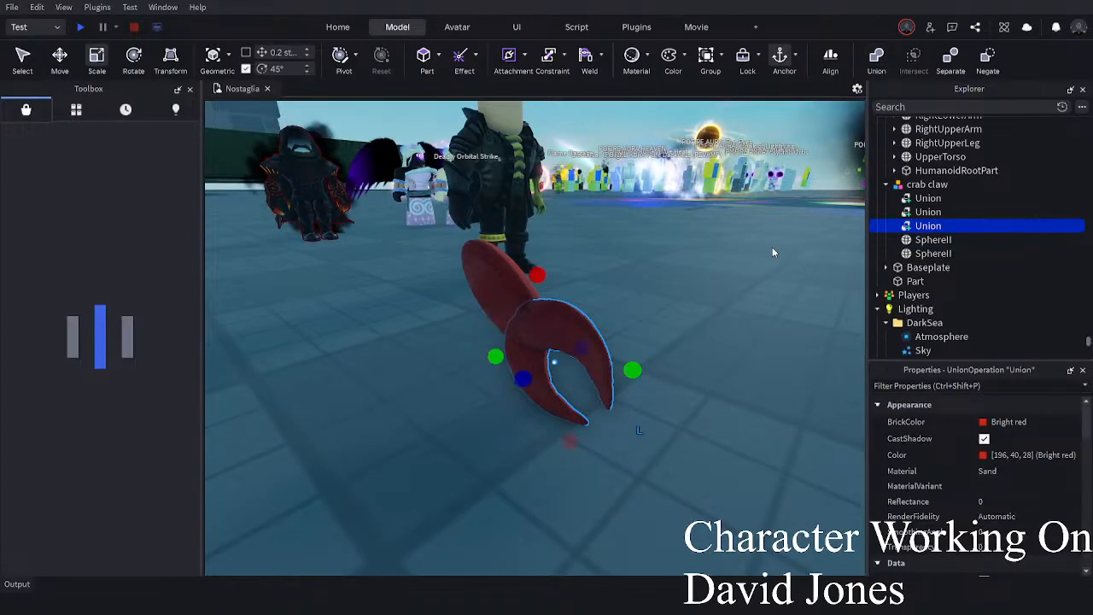
{"action": "left_click", "coordinate": [956, 212]}
{"action": "left_click", "coordinate": [918, 199], "text": "ctrl"}
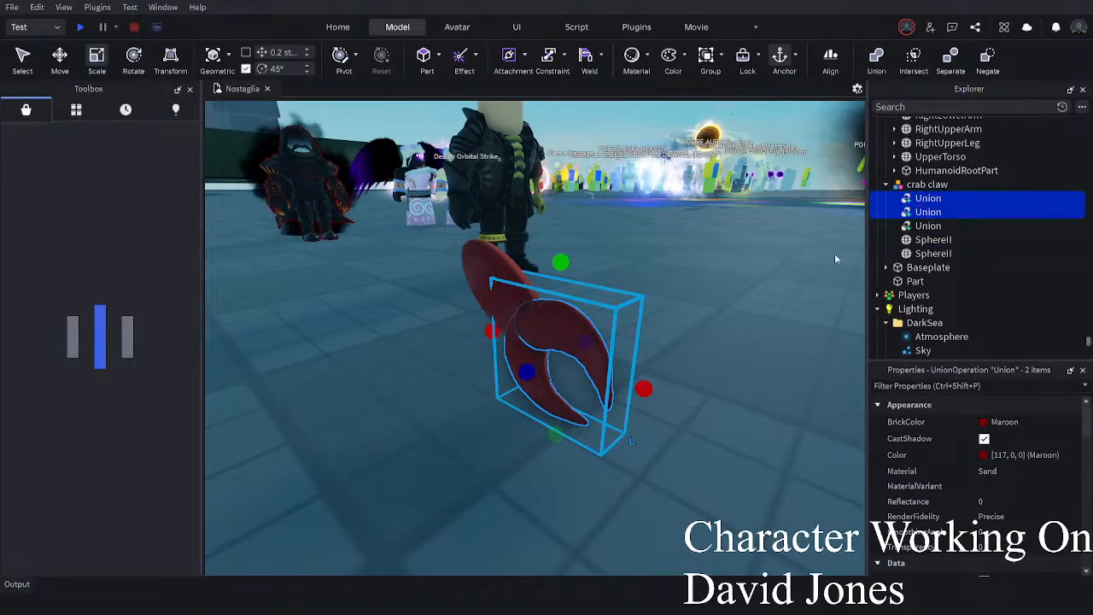
{"action": "key", "text": "ctrl+z"}
- Merge the maroon and bright red halves of the claw's lower pincer into one union
{"action": "left_click", "coordinate": [917, 212]}
{"action": "left_click", "coordinate": [913, 199]}
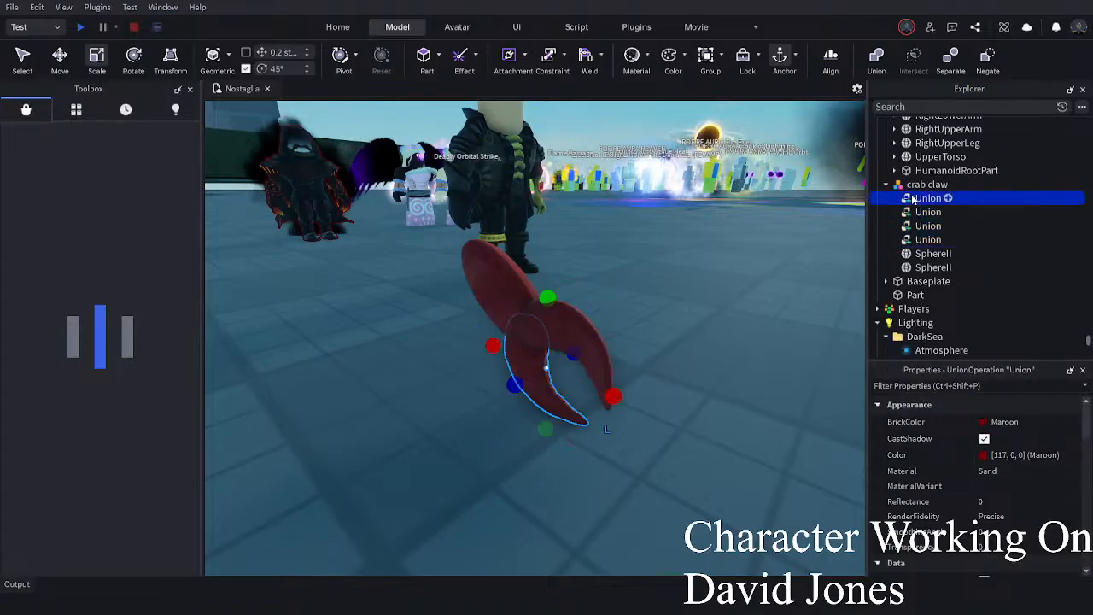
{"action": "left_click", "coordinate": [910, 240], "text": "ctrl"}
{"action": "left_click", "coordinate": [910, 240], "text": "ctrl"}
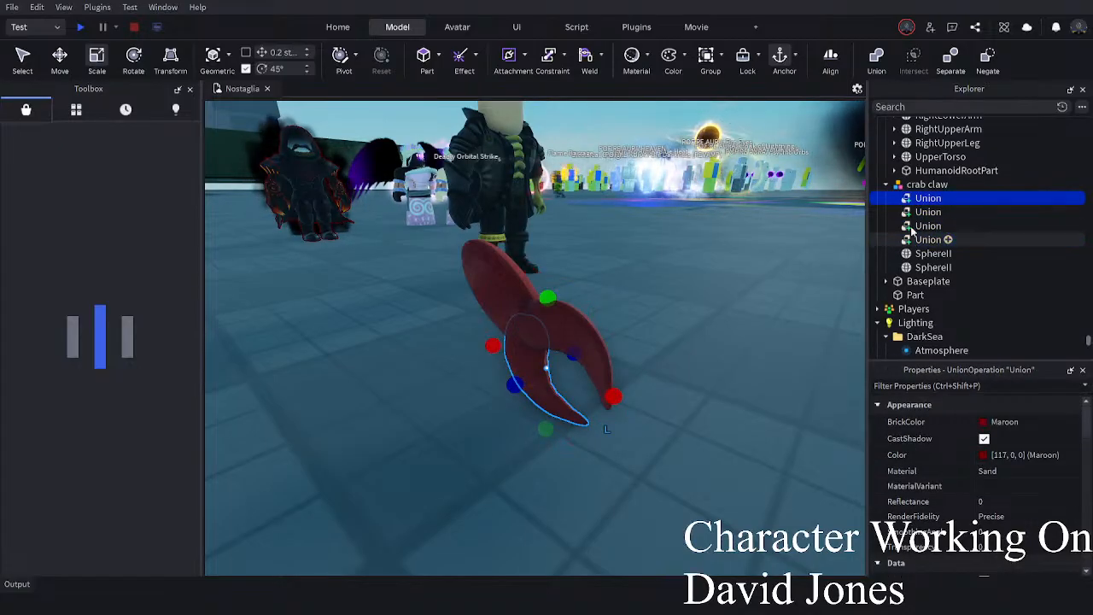
{"action": "left_click", "coordinate": [913, 225], "text": "ctrl"}
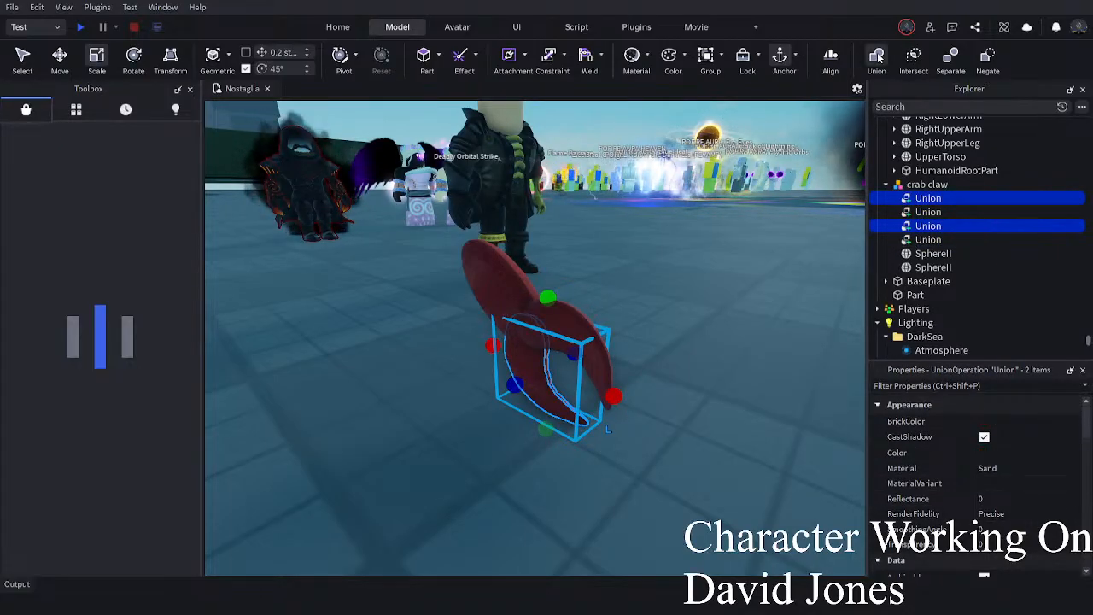
{"action": "left_click", "coordinate": [877, 57]}
- Merge the two remaining halves, which form the claw's upper pincer, into a second union
{"action": "left_click", "coordinate": [918, 198]}
{"action": "left_click", "coordinate": [915, 214], "text": "ctrl"}
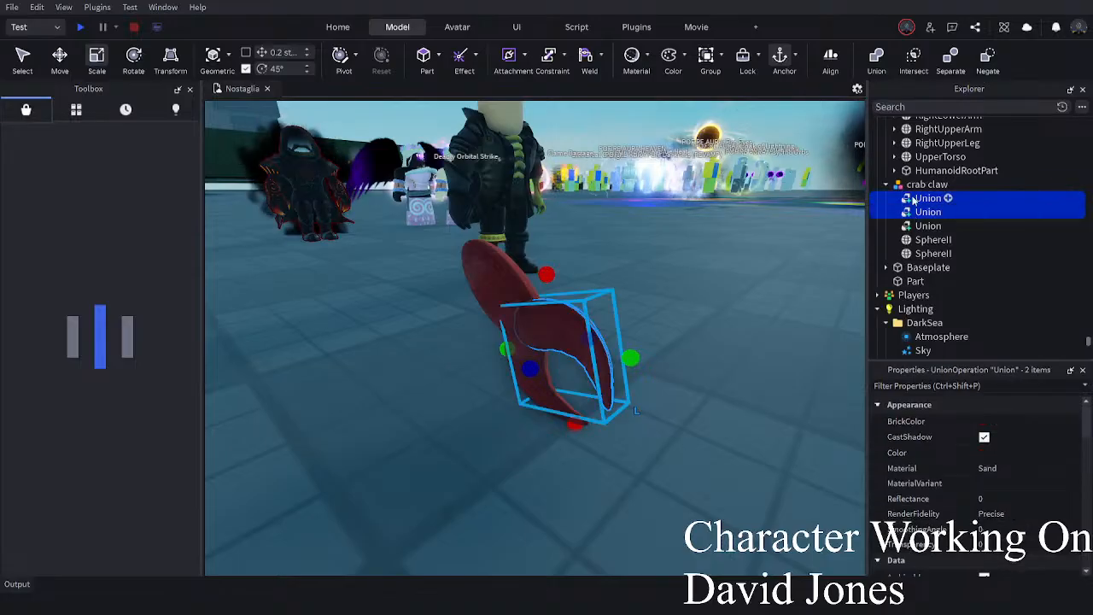
{"action": "left_click", "coordinate": [878, 57]}
{"action": "left_click", "coordinate": [934, 226]}
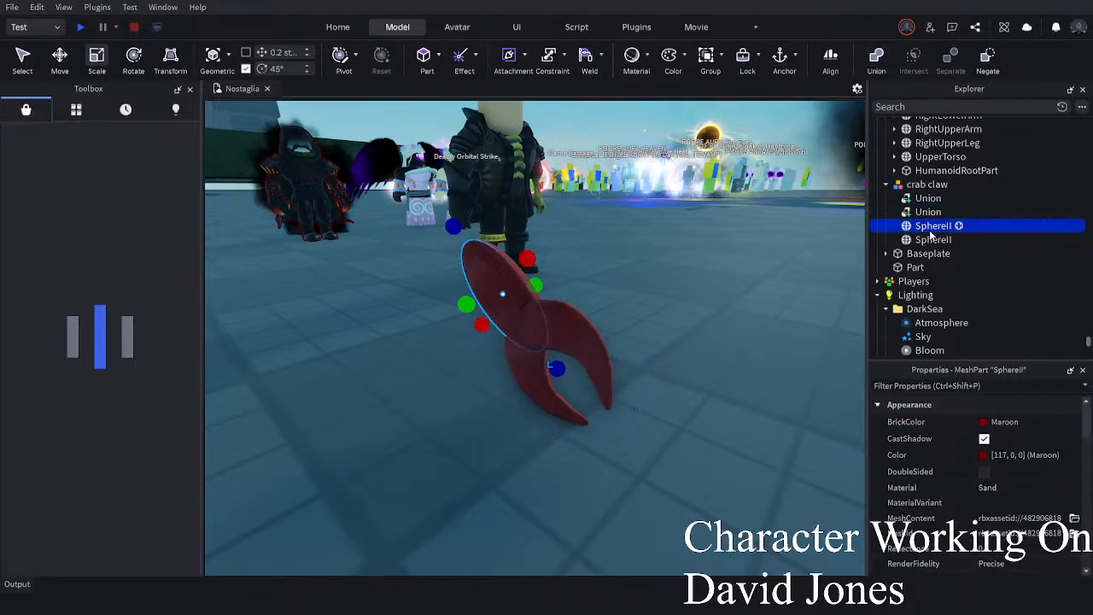
{"action": "left_click", "coordinate": [636, 476]}
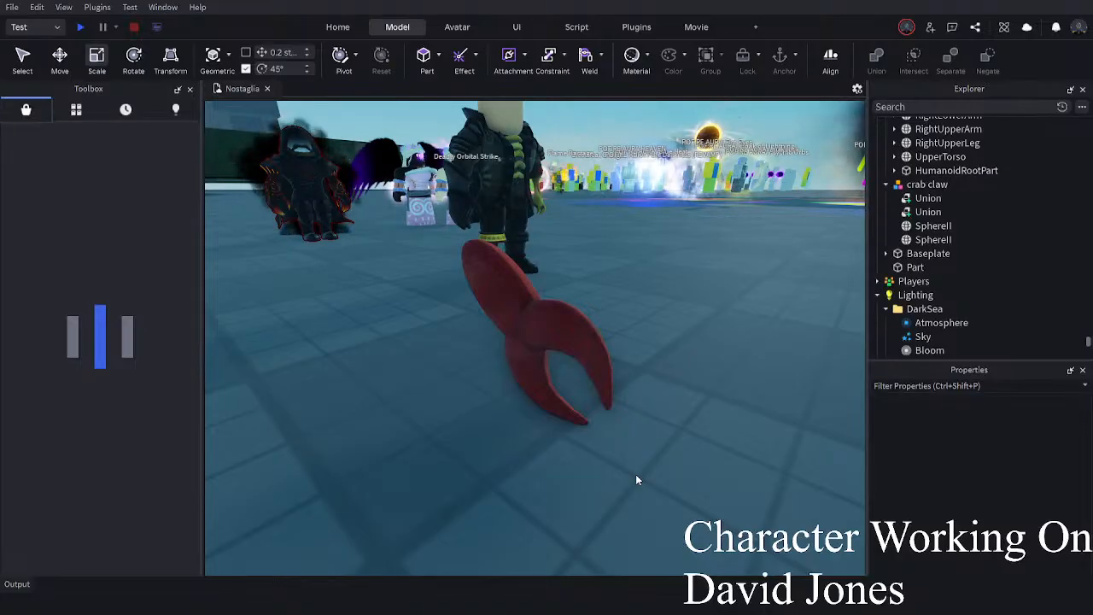
- Turn the whole crab claw and move it across the baseplate beside the character's right arm
{"action": "left_click", "coordinate": [495, 447]}
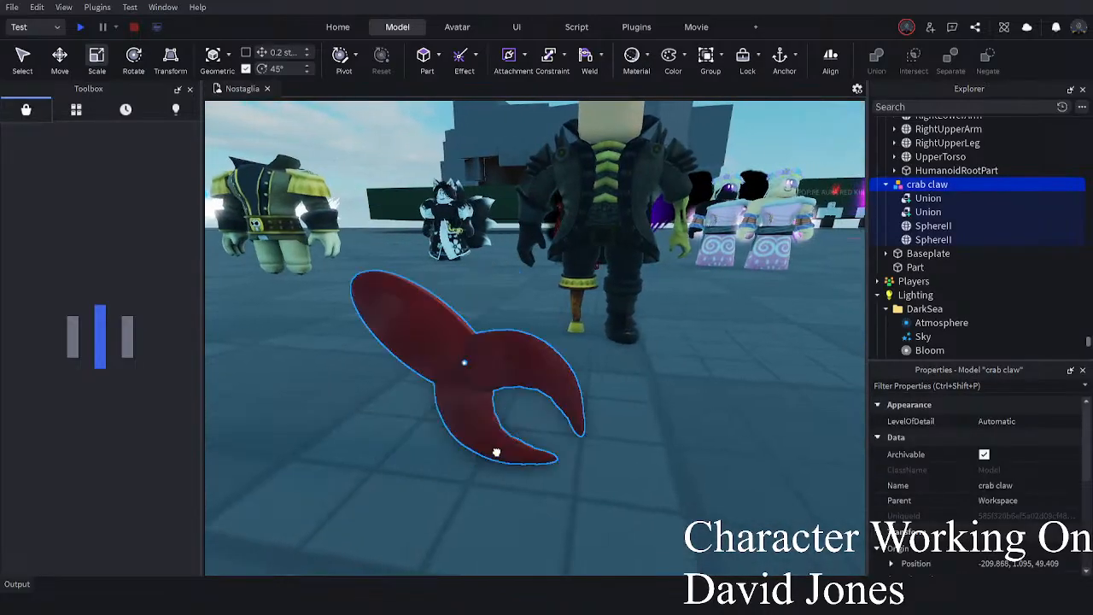
{"action": "key", "text": "r"}
{"action": "key", "text": "r"}
{"action": "key", "text": "r"}
{"action": "key", "text": "r"}
{"action": "right_click_drag", "start_coordinate": [496, 452], "coordinate": [496, 452]}
{"action": "key", "text": "w"}
{"action": "left_click_drag", "start_coordinate": [496, 452], "coordinate": [465, 431]}
{"action": "key", "text": "s"}
{"action": "right_click_drag", "start_coordinate": [375, 376], "coordinate": [375, 376]}
{"action": "key", "text": "a"}
{"action": "left_click", "coordinate": [530, 506]}
{"action": "right_click_drag", "start_coordinate": [529, 507], "coordinate": [529, 506]}
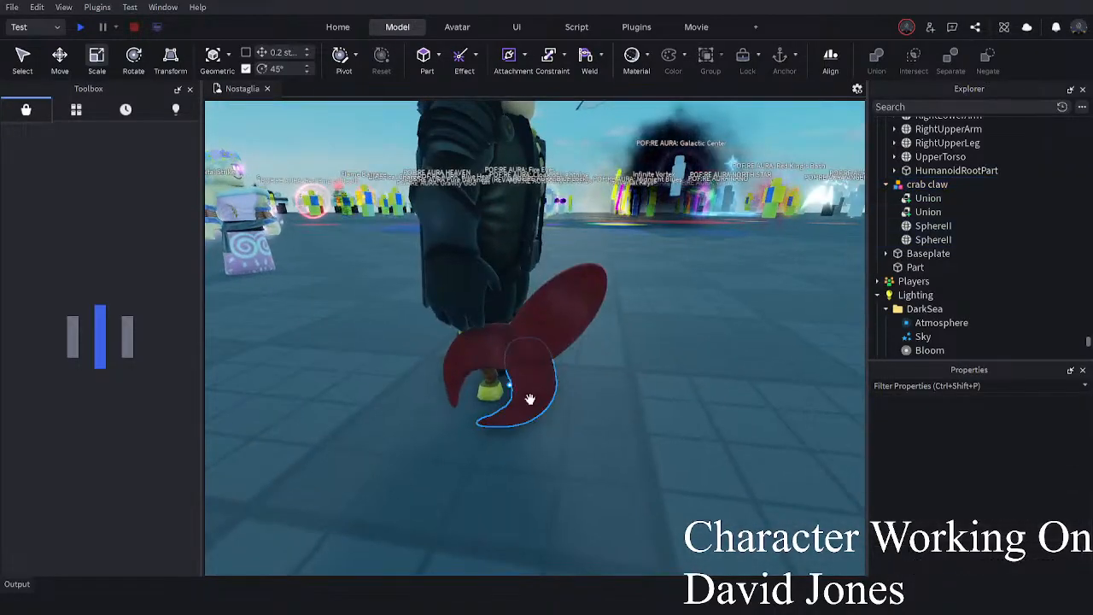
- Scale up the crab claw's two pincer unions together
{"action": "left_click", "coordinate": [529, 397], "text": "alt"}
{"action": "left_click", "coordinate": [454, 362], "text": "alt+shift"}
{"action": "right_click_drag", "start_coordinate": [505, 451], "coordinate": [505, 451]}
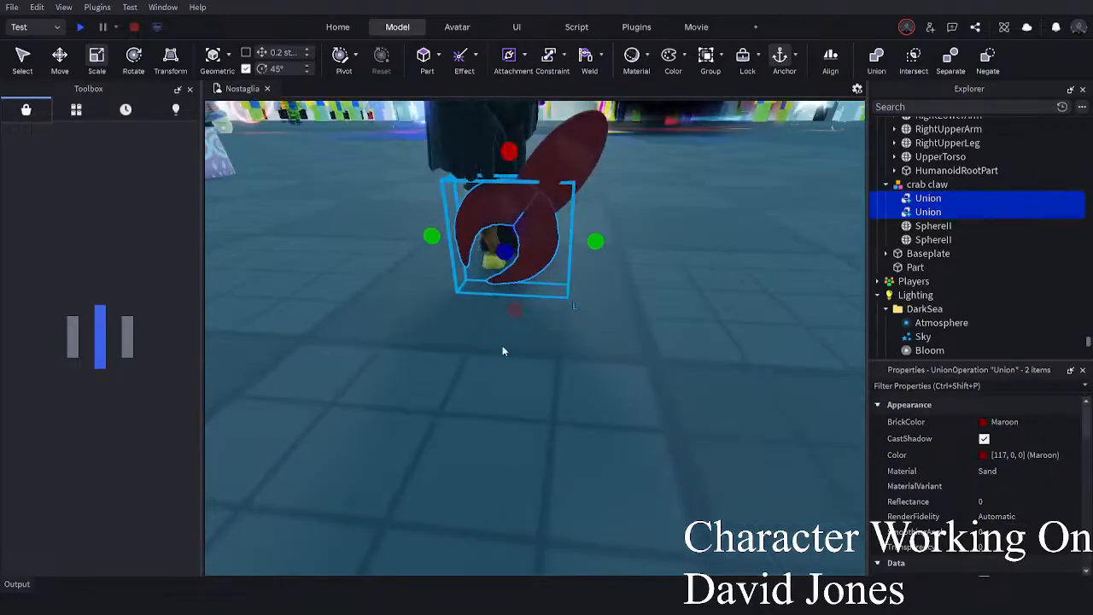
{"action": "left_click_drag", "start_coordinate": [508, 300], "coordinate": [513, 321]}
{"action": "left_click", "coordinate": [689, 356]}
- Rotate the whole crab claw so its pincers point straight down
{"action": "left_click", "coordinate": [553, 292]}
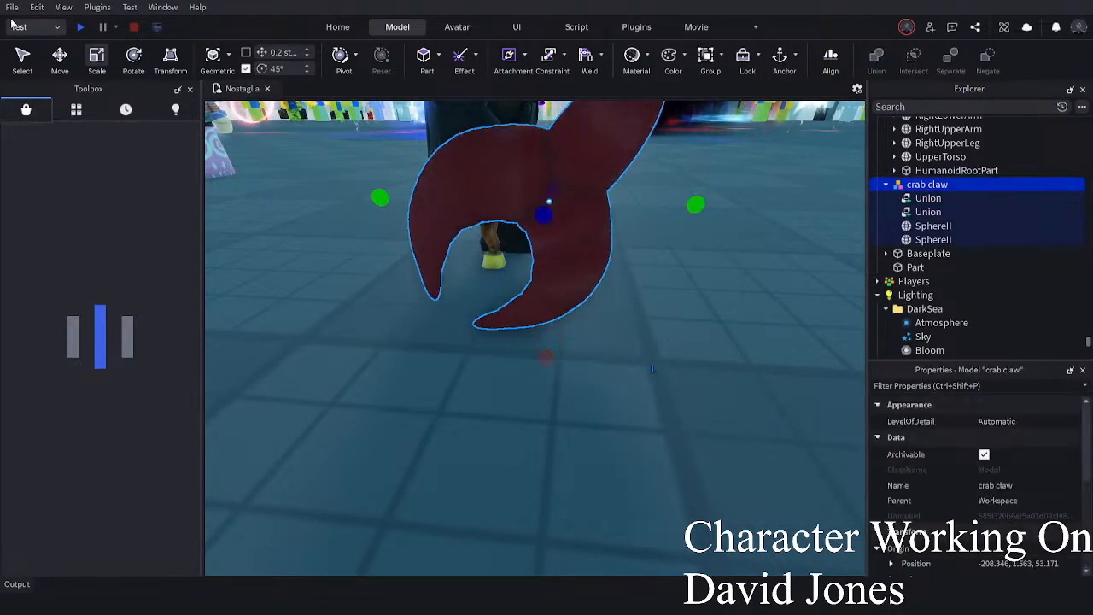
{"action": "left_click", "coordinate": [132, 57]}
{"action": "left_click_drag", "start_coordinate": [621, 233], "coordinate": [577, 186]}
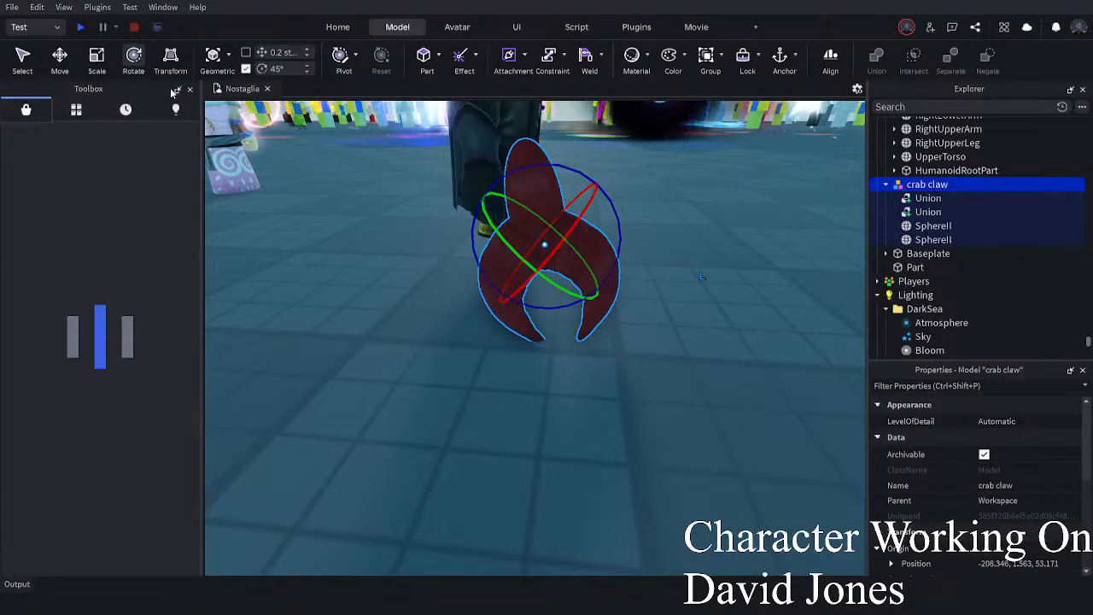
- Move the crab claw up to the character's right hand so its stem sits in the sleeve opening
{"action": "left_click_drag", "start_coordinate": [609, 177], "coordinate": [586, 177]}
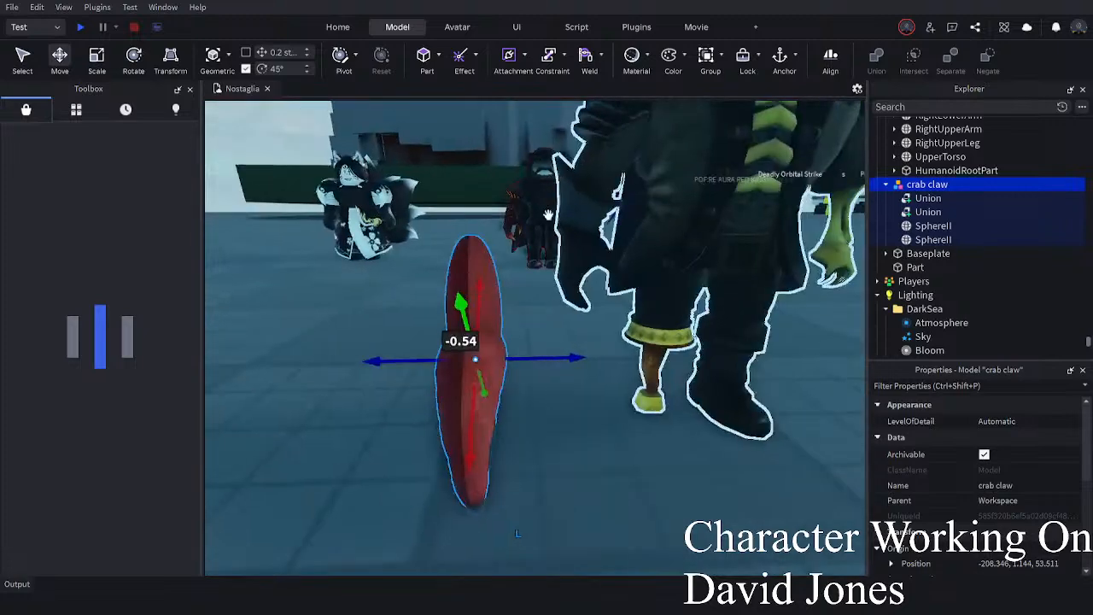
{"action": "left_click_drag", "start_coordinate": [575, 351], "coordinate": [670, 355]}
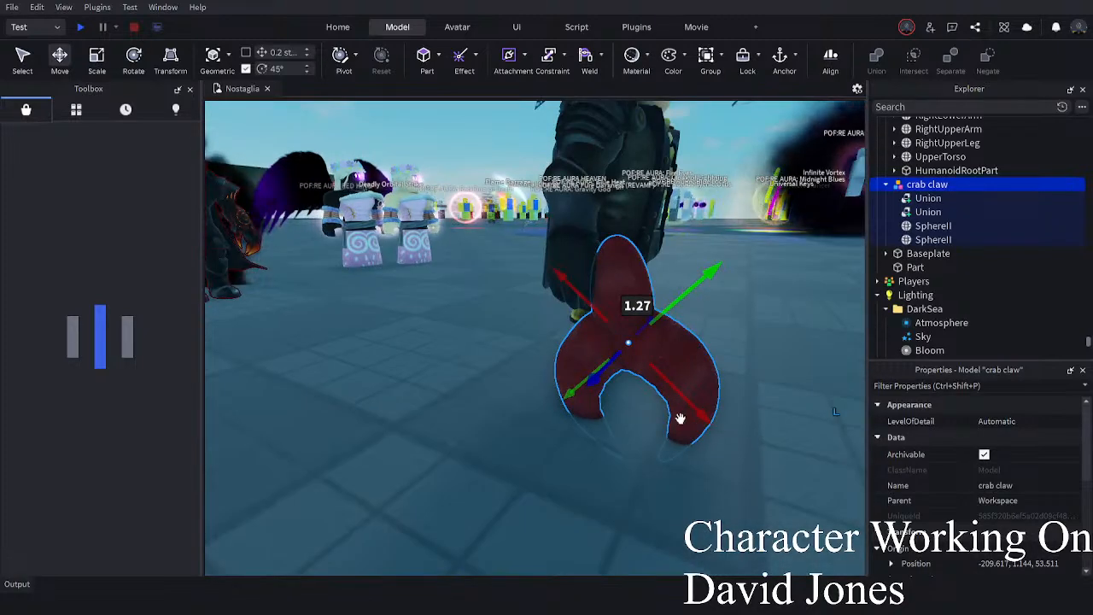
{"action": "left_click_drag", "start_coordinate": [678, 419], "coordinate": [656, 267]}
{"action": "right_click_drag", "start_coordinate": [658, 267], "coordinate": [624, 363]}
{"action": "left_click_drag", "start_coordinate": [576, 320], "coordinate": [568, 338]}
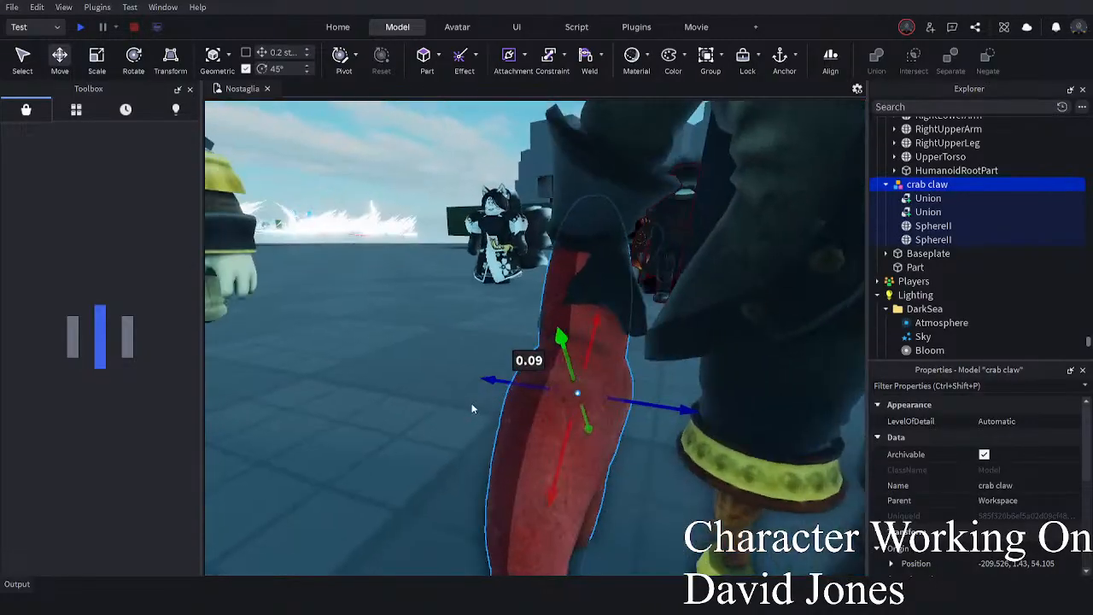
{"action": "left_click", "coordinate": [413, 403]}
- Hide the character's RightHand by setting its transparency to 1
{"action": "right_click_drag", "start_coordinate": [414, 403], "coordinate": [486, 276]}
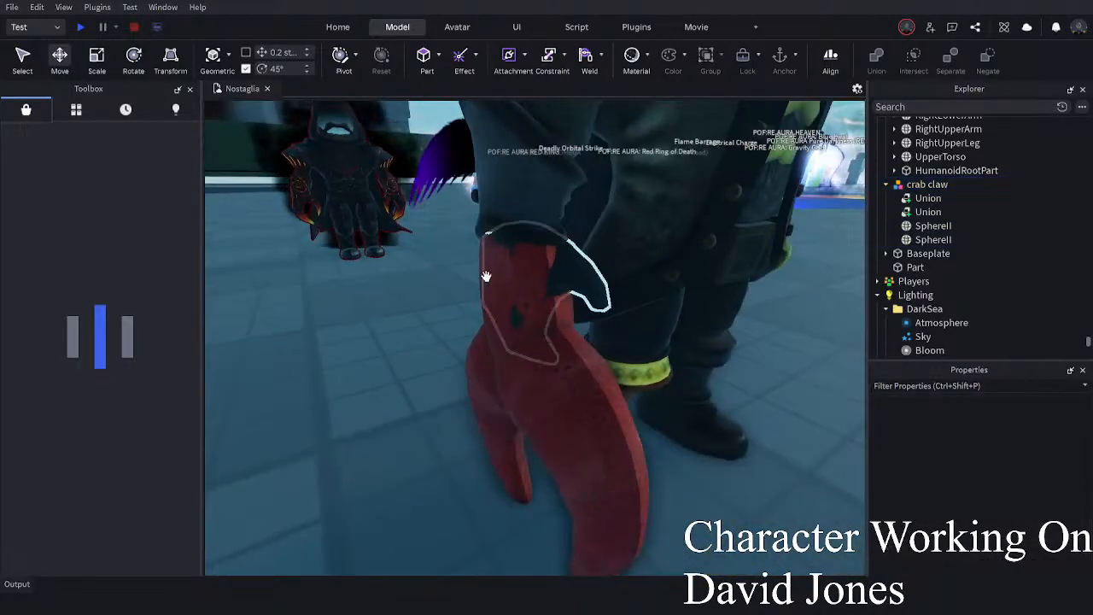
{"action": "left_click", "coordinate": [486, 276], "text": "alt"}
{"action": "left_click", "coordinate": [456, 286]}
{"action": "left_click", "coordinate": [571, 272], "text": "alt"}
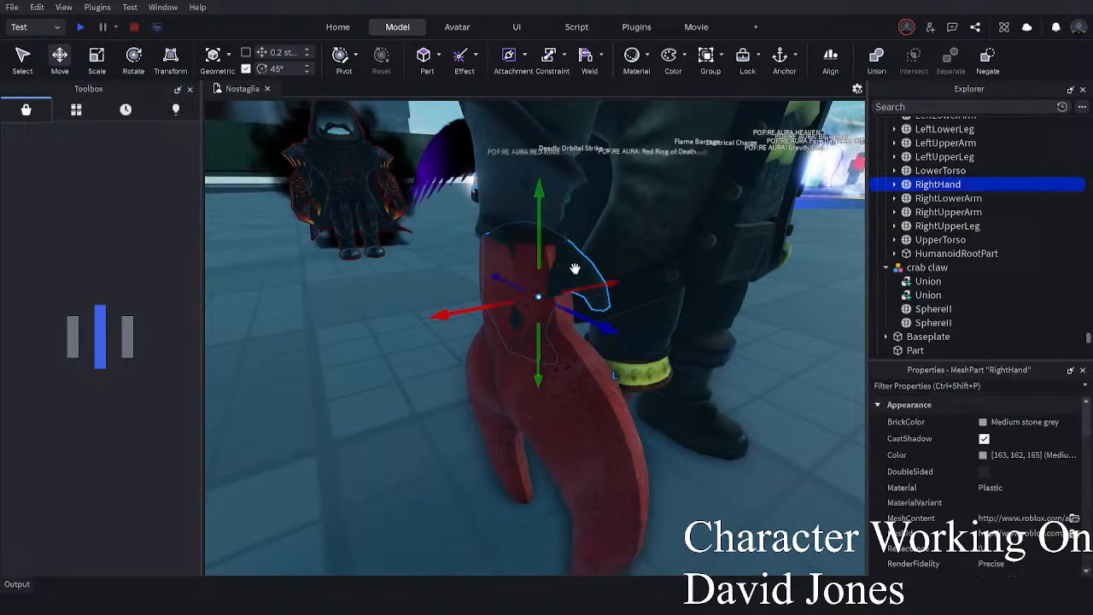
{"action": "scroll", "coordinate": [955, 499], "scroll_direction": "down", "scroll_amount": 3}
{"action": "left_click", "coordinate": [953, 482]}
{"action": "type", "text": "1"}
{"action": "left_click", "coordinate": [738, 491]}
{"action": "scroll", "coordinate": [556, 456], "scroll_direction": "down", "scroll_amount": 2}
- Scale the claw's two SphereII stem parts together to fit the opening of the right sleeve
{"action": "left_click", "coordinate": [556, 383], "text": "alt"}
{"action": "left_click", "coordinate": [460, 382]}
{"action": "right_click_drag", "start_coordinate": [461, 381], "coordinate": [598, 414]}
{"action": "scroll", "coordinate": [649, 320], "scroll_direction": "up", "scroll_amount": 3}
{"action": "scroll", "coordinate": [598, 414], "scroll_direction": "down", "scroll_amount": 3}
{"action": "left_click", "coordinate": [534, 383]}
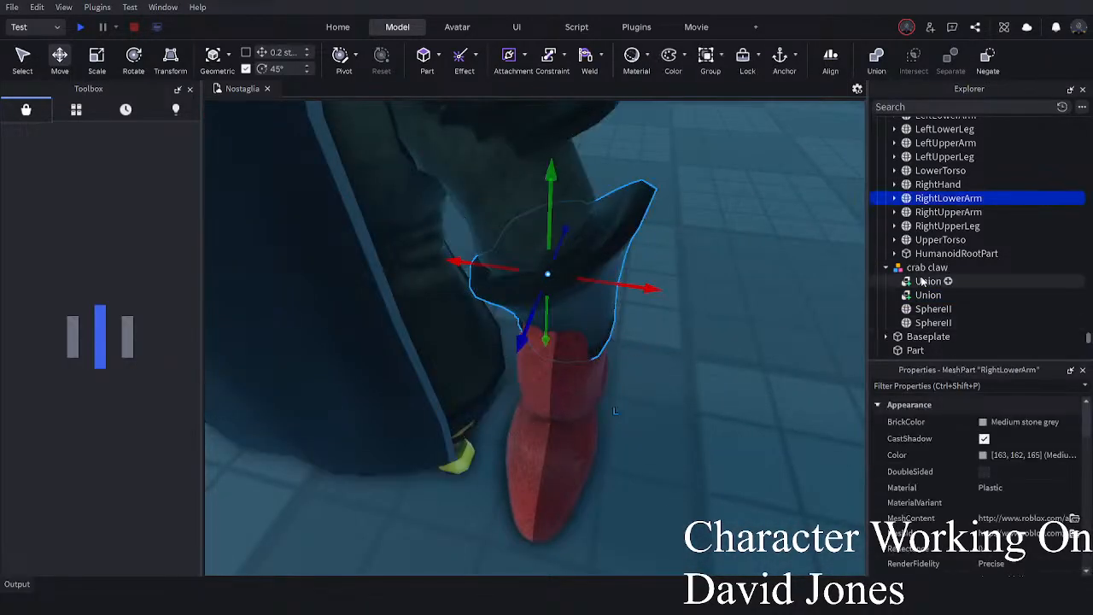
{"action": "left_click", "coordinate": [586, 440]}
{"action": "left_click", "coordinate": [922, 309]}
{"action": "left_click", "coordinate": [915, 322], "text": "ctrl"}
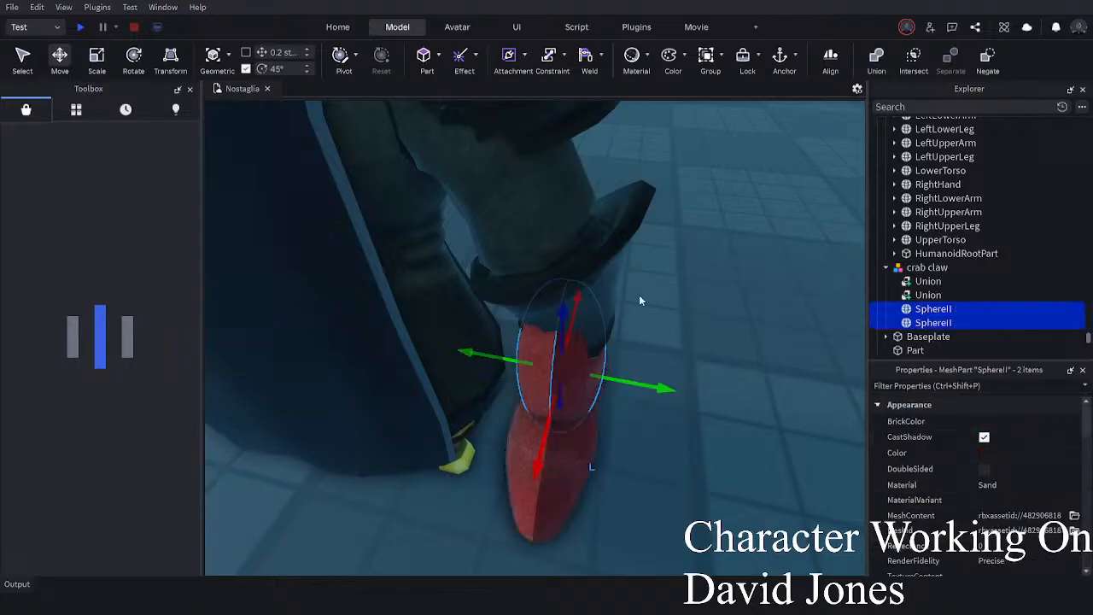
{"action": "right_click_drag", "start_coordinate": [608, 452], "coordinate": [636, 294]}
{"action": "scroll", "coordinate": [601, 303], "scroll_direction": "down", "scroll_amount": 5}
{"action": "scroll", "coordinate": [601, 303], "scroll_direction": "up", "scroll_amount": 4}
{"action": "scroll", "coordinate": [601, 303], "scroll_direction": "down", "scroll_amount": 2}
{"action": "left_click", "coordinate": [101, 60]}
{"action": "scroll", "coordinate": [376, 217], "scroll_direction": "up", "scroll_amount": 5}
{"action": "right_click_drag", "start_coordinate": [375, 217], "coordinate": [378, 216]}
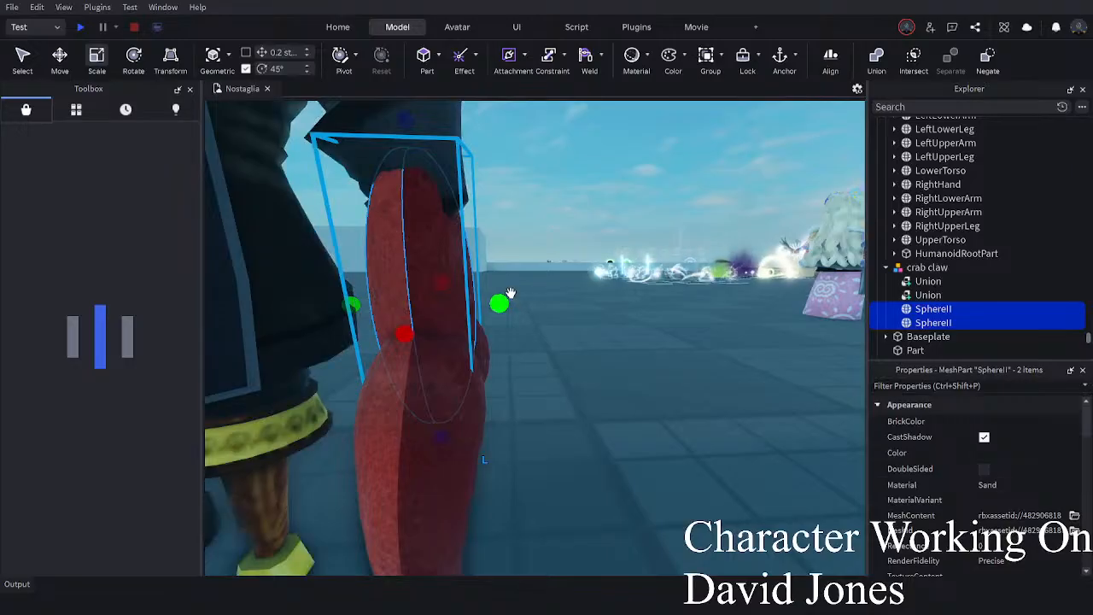
{"action": "left_click_drag", "start_coordinate": [509, 293], "coordinate": [502, 295]}
{"action": "right_click_drag", "start_coordinate": [503, 295], "coordinate": [522, 333]}
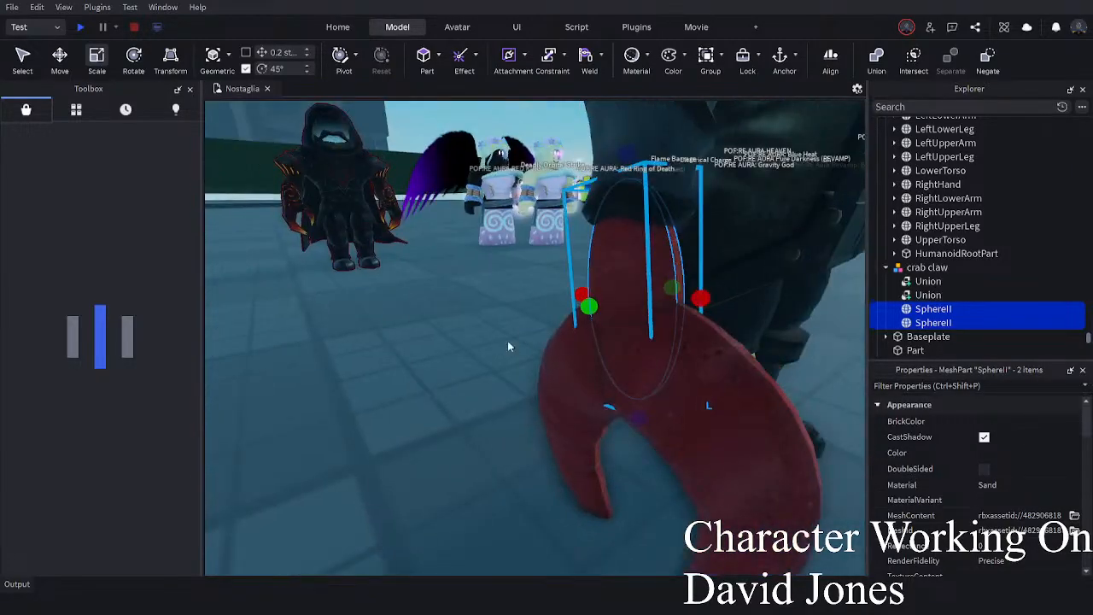
{"action": "left_click", "coordinate": [522, 333]}
- Raise the whole crab claw further into the right sleeve
{"action": "left_click", "coordinate": [553, 398]}
{"action": "left_click", "coordinate": [60, 60]}
{"action": "right_click_drag", "start_coordinate": [512, 290], "coordinate": [626, 306]}
{"action": "left_click_drag", "start_coordinate": [625, 306], "coordinate": [659, 279]}
{"action": "left_click_drag", "start_coordinate": [655, 373], "coordinate": [630, 362]}
{"action": "right_click_drag", "start_coordinate": [630, 362], "coordinate": [631, 363]}
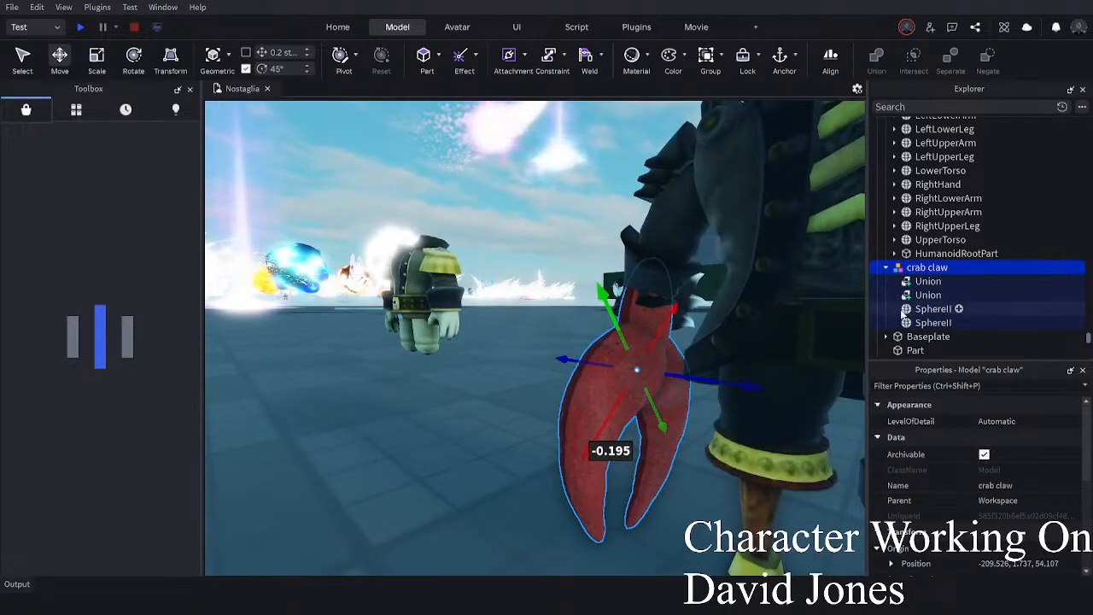
- Narrow the claw's stem by scaling its SphereII parts individually
{"action": "left_click", "coordinate": [908, 324]}
{"action": "right_click_drag", "start_coordinate": [612, 287], "coordinate": [618, 288]}
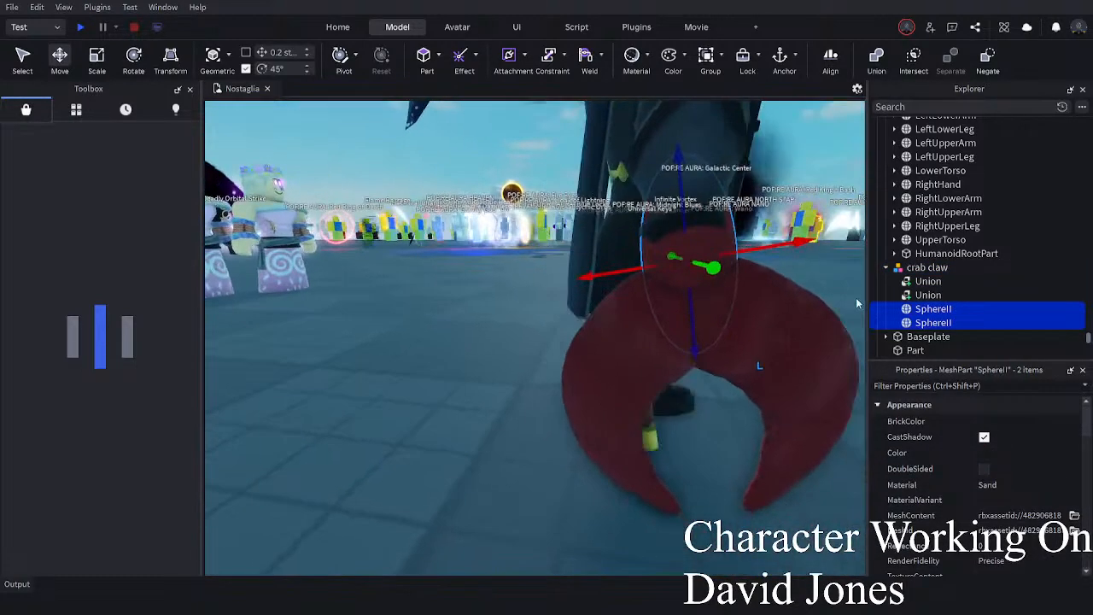
{"action": "left_click", "coordinate": [1001, 322]}
{"action": "key", "text": "ctrl+3"}
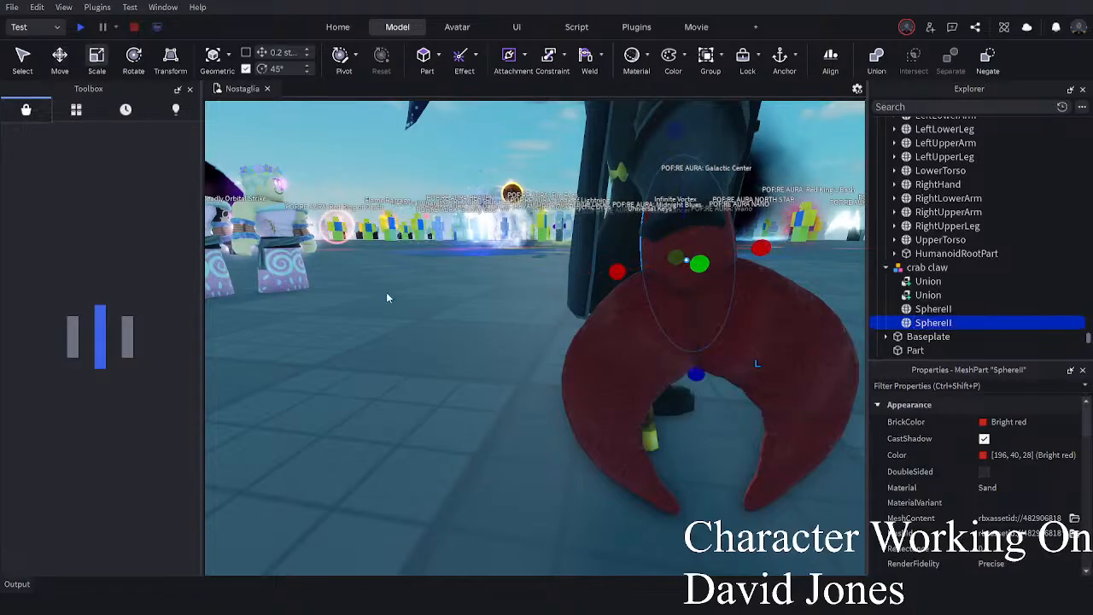
{"action": "right_click_drag", "start_coordinate": [386, 292], "coordinate": [386, 292]}
{"action": "left_click_drag", "start_coordinate": [471, 242], "coordinate": [486, 262]}
{"action": "left_click", "coordinate": [914, 309]}
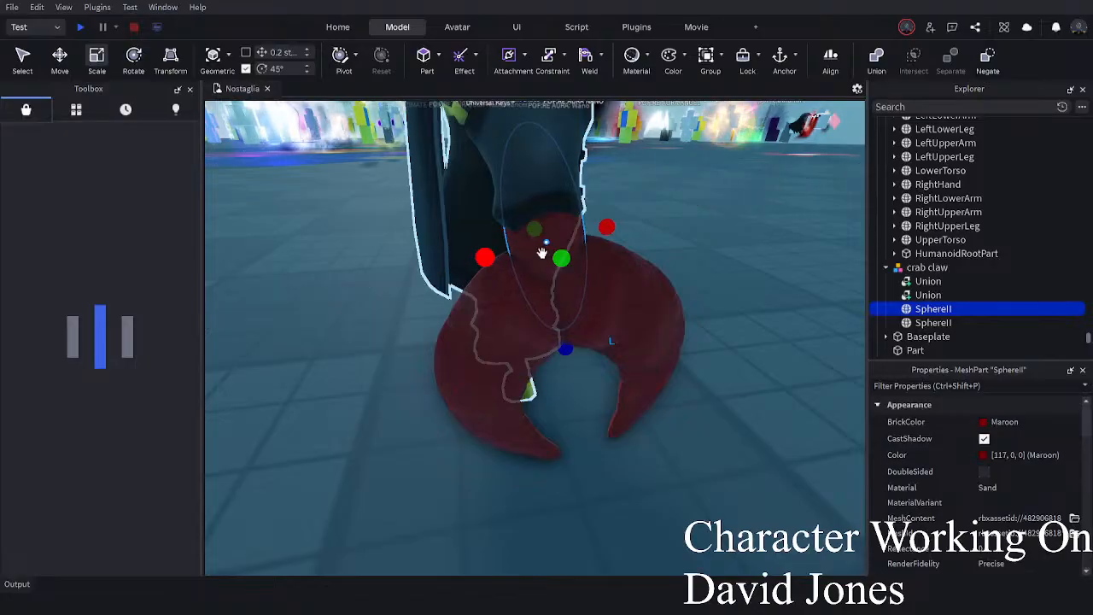
{"action": "left_click", "coordinate": [793, 293]}
{"action": "right_click_drag", "start_coordinate": [794, 292], "coordinate": [784, 293]}
- Nudge the whole crab claw slightly so its stem lines up with the end of the right arm
{"action": "left_click", "coordinate": [603, 351]}
{"action": "right_click_drag", "start_coordinate": [603, 351], "coordinate": [603, 351]}
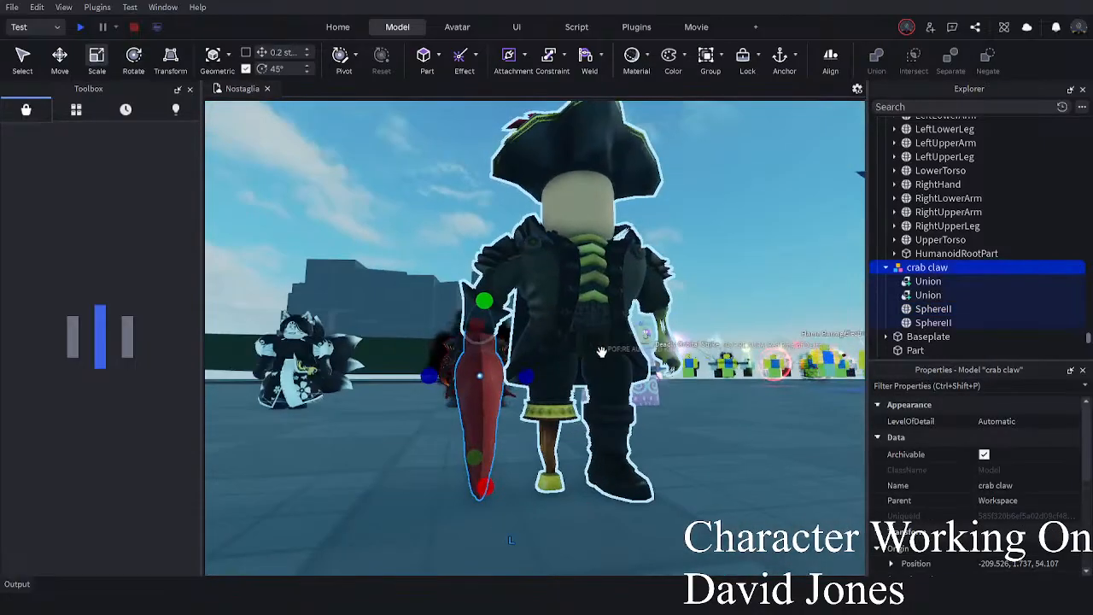
{"action": "scroll", "coordinate": [603, 350], "scroll_direction": "up", "scroll_amount": 2}
{"action": "left_click", "coordinate": [59, 59]}
{"action": "right_click_drag", "start_coordinate": [278, 220], "coordinate": [515, 329]}
{"action": "left_click_drag", "start_coordinate": [518, 356], "coordinate": [532, 317]}
{"action": "right_click_drag", "start_coordinate": [649, 358], "coordinate": [692, 471]}
{"action": "left_click", "coordinate": [692, 471]}
- Open the Easy Weld cleaner with the crab claw model as its target
{"action": "left_click", "coordinate": [532, 380]}
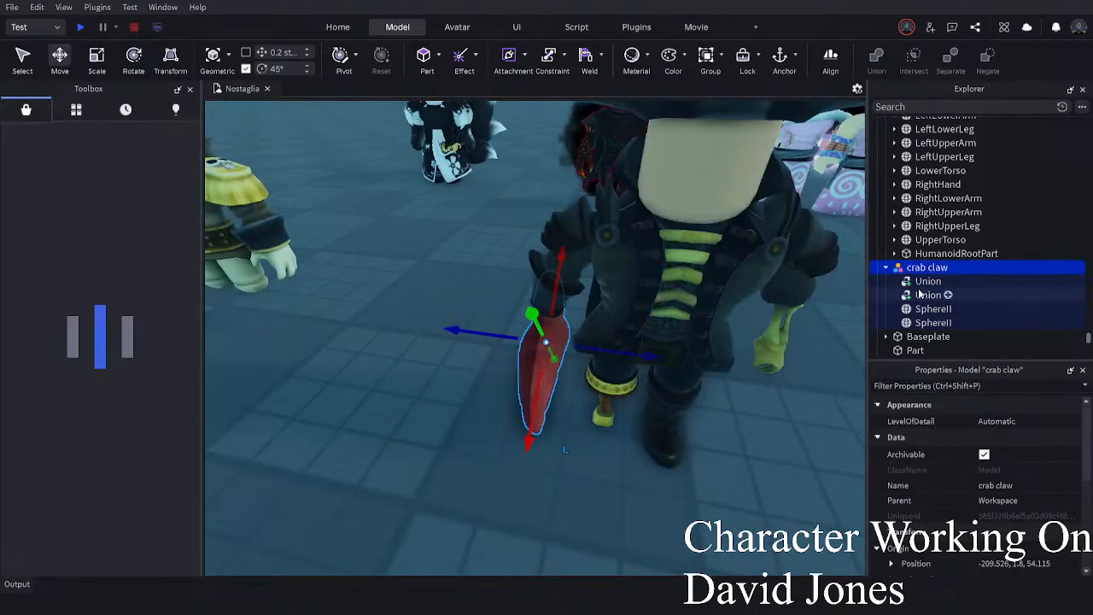
{"action": "left_click", "coordinate": [696, 27]}
{"action": "right_click_drag", "start_coordinate": [359, 286], "coordinate": [337, 277]}
{"action": "left_click", "coordinate": [245, 58]}
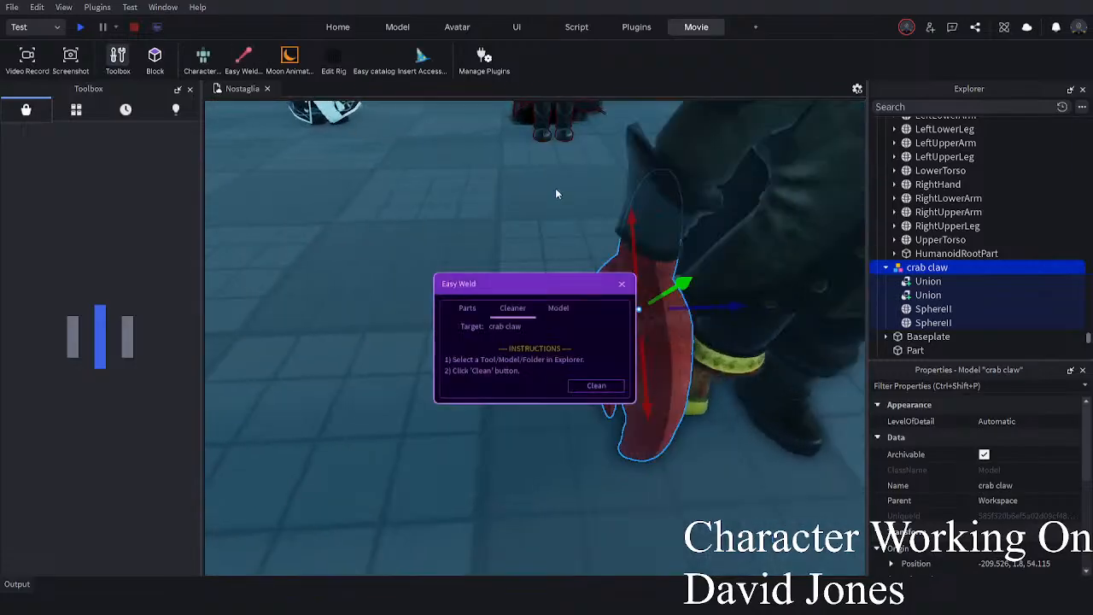
{"action": "left_click", "coordinate": [581, 397]}
{"action": "left_click", "coordinate": [556, 452]}
{"action": "scroll", "coordinate": [676, 301], "scroll_direction": "up", "scroll_amount": 3}
{"action": "key", "text": "ctrl+z"}
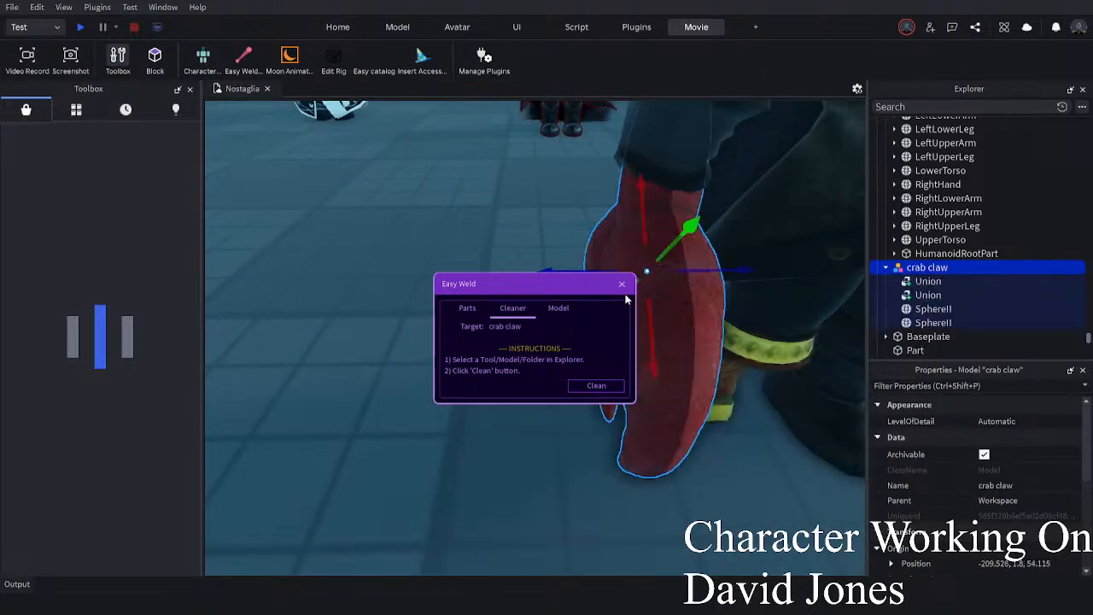
- Set the first SphereII part as the crab claw model's PrimaryPart
{"action": "right_click_drag", "start_coordinate": [767, 299], "coordinate": [806, 281]}
{"action": "scroll", "coordinate": [1025, 446], "scroll_direction": "down", "scroll_amount": 5}
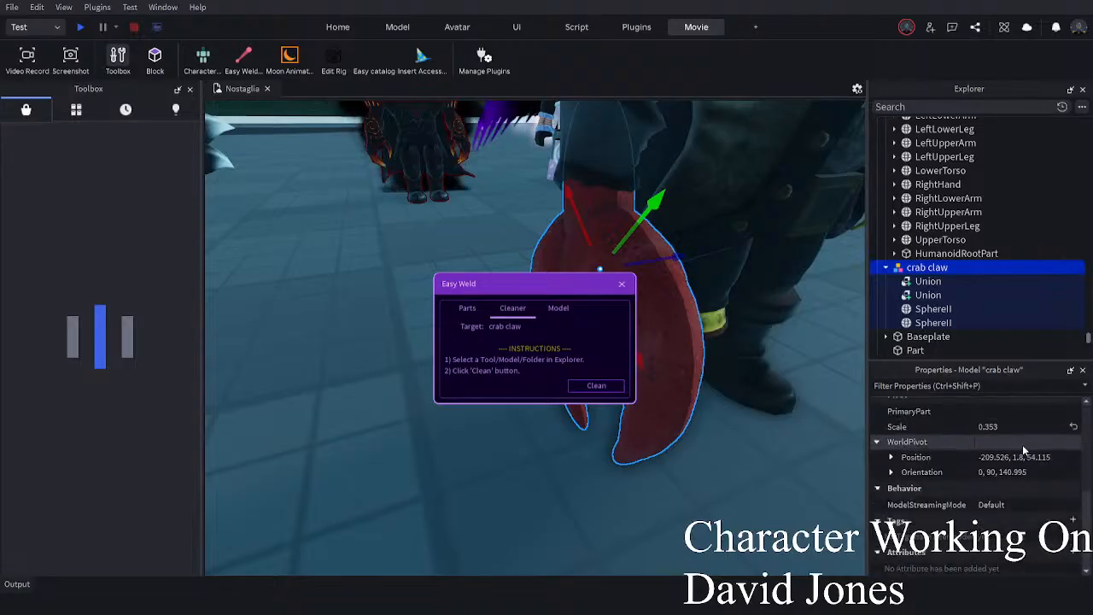
{"action": "scroll", "coordinate": [1023, 448], "scroll_direction": "up", "scroll_amount": 2}
{"action": "left_click", "coordinate": [1019, 455]}
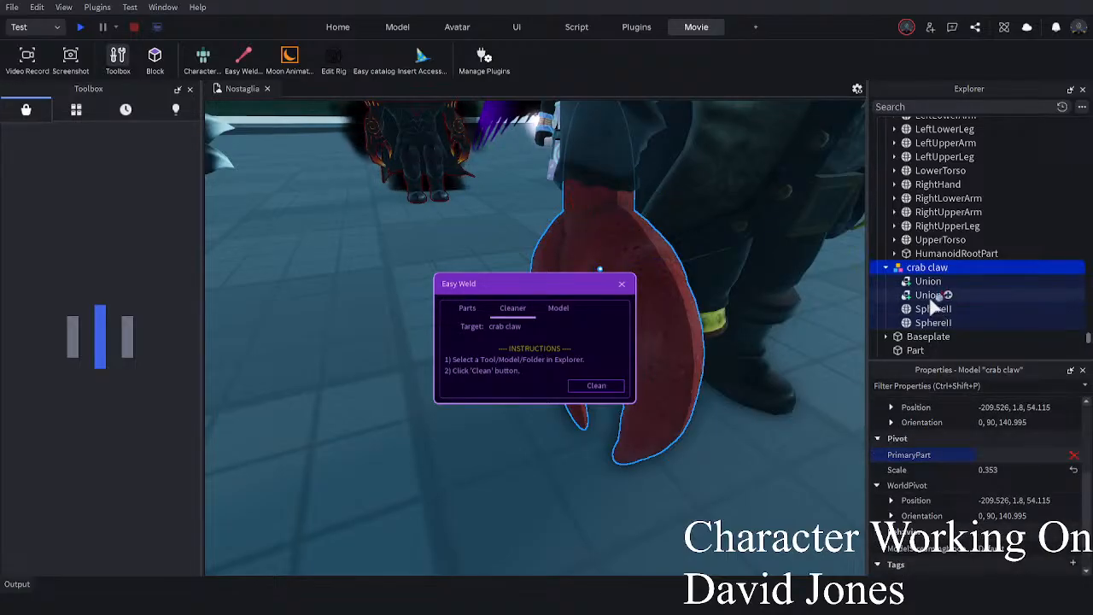
{"action": "left_click", "coordinate": [931, 309]}
- Rename the second SphereII part as Weldon and weld it in place to the other SphereII with Easy Weld
{"action": "left_click", "coordinate": [930, 309]}
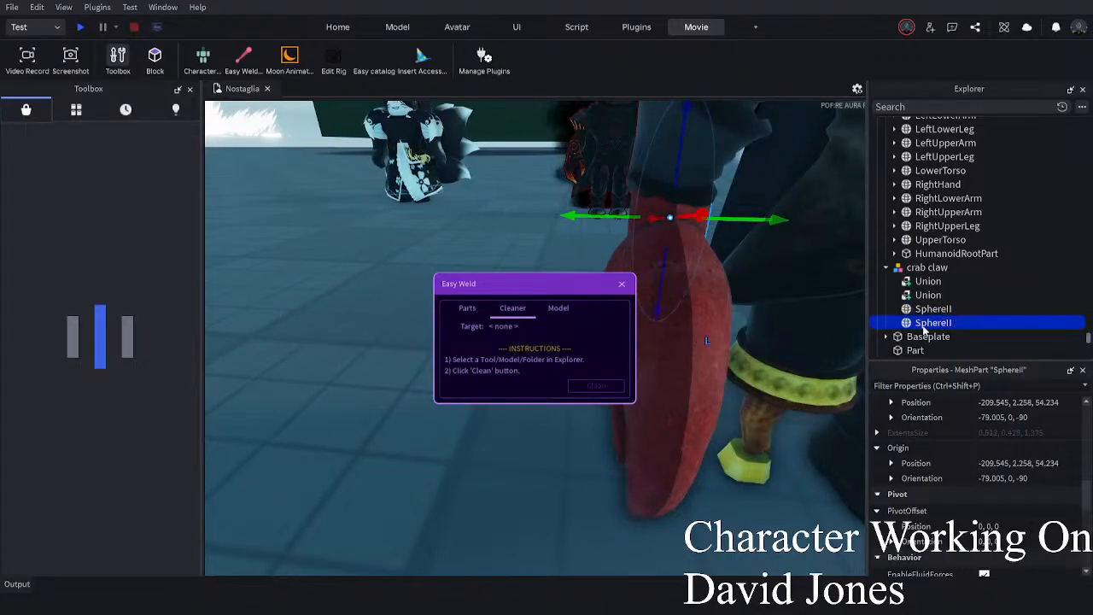
{"action": "key", "text": "F2"}
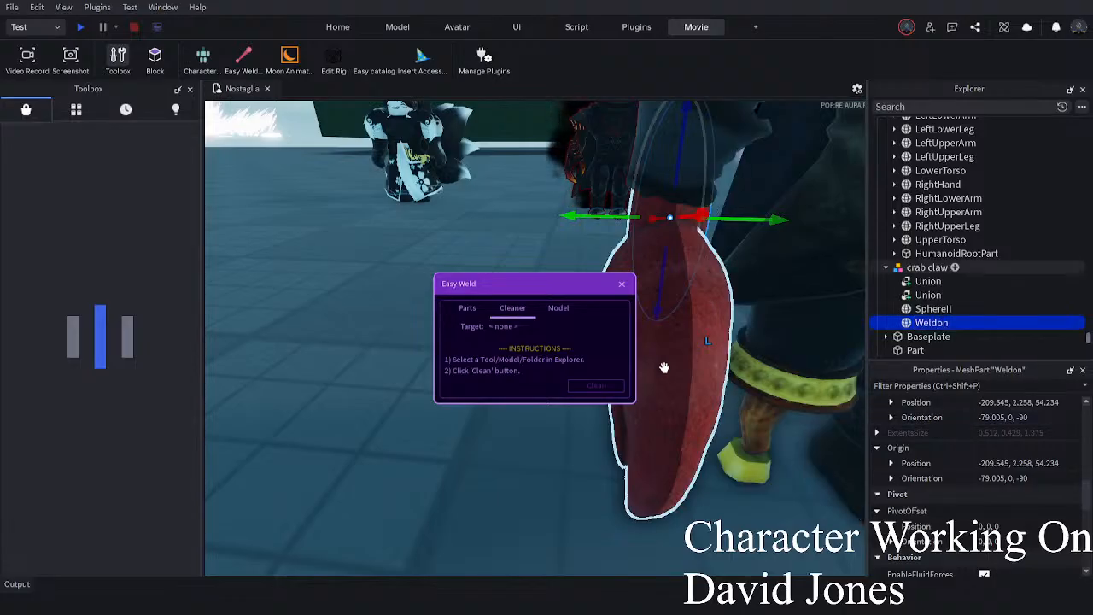
{"action": "left_click", "coordinate": [932, 309]}
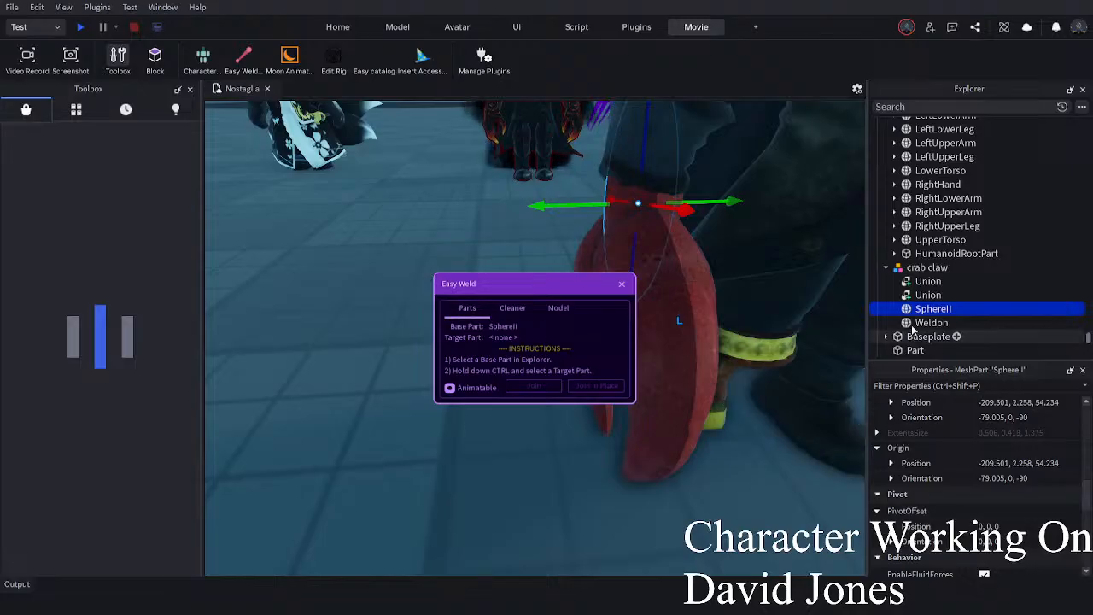
{"action": "left_click", "coordinate": [910, 326], "text": "ctrl"}
{"action": "left_click", "coordinate": [596, 385]}
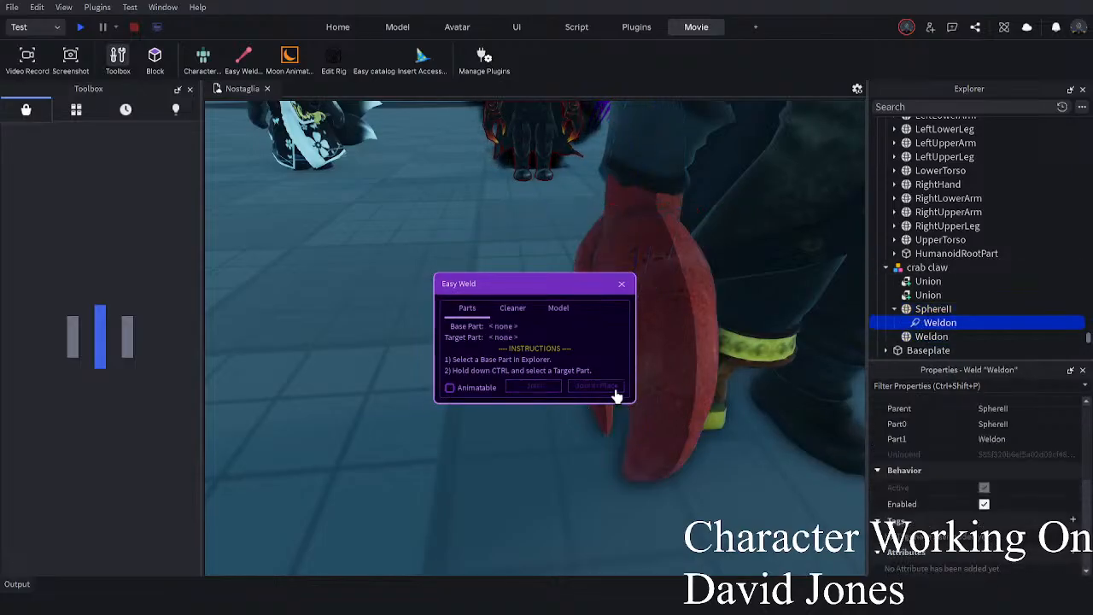
{"action": "left_click", "coordinate": [916, 294], "text": "ctrl"}
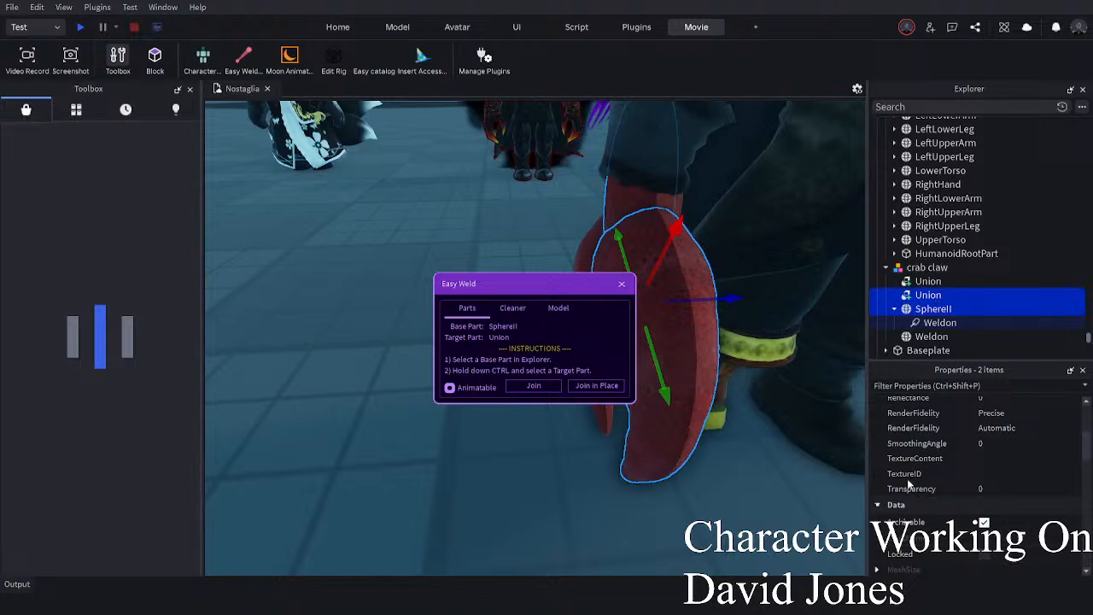
{"action": "right_click_drag", "start_coordinate": [699, 442], "coordinate": [763, 395]}
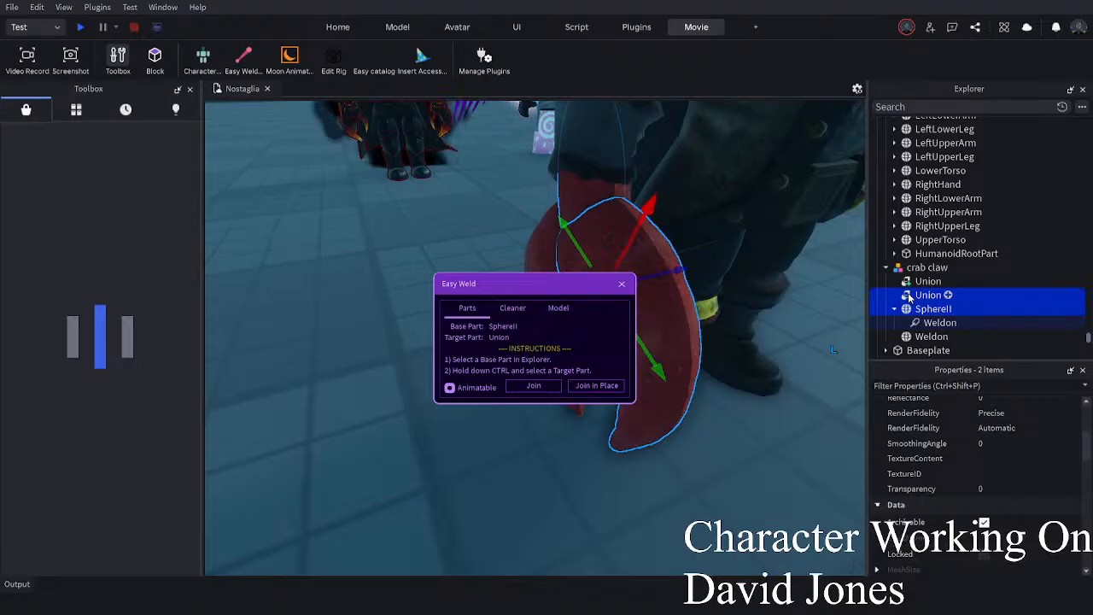
{"action": "right_click_drag", "start_coordinate": [794, 350], "coordinate": [794, 351]}
{"action": "scroll", "coordinate": [794, 350], "scroll_direction": "down", "scroll_amount": 3}
{"action": "left_click", "coordinate": [794, 350]}
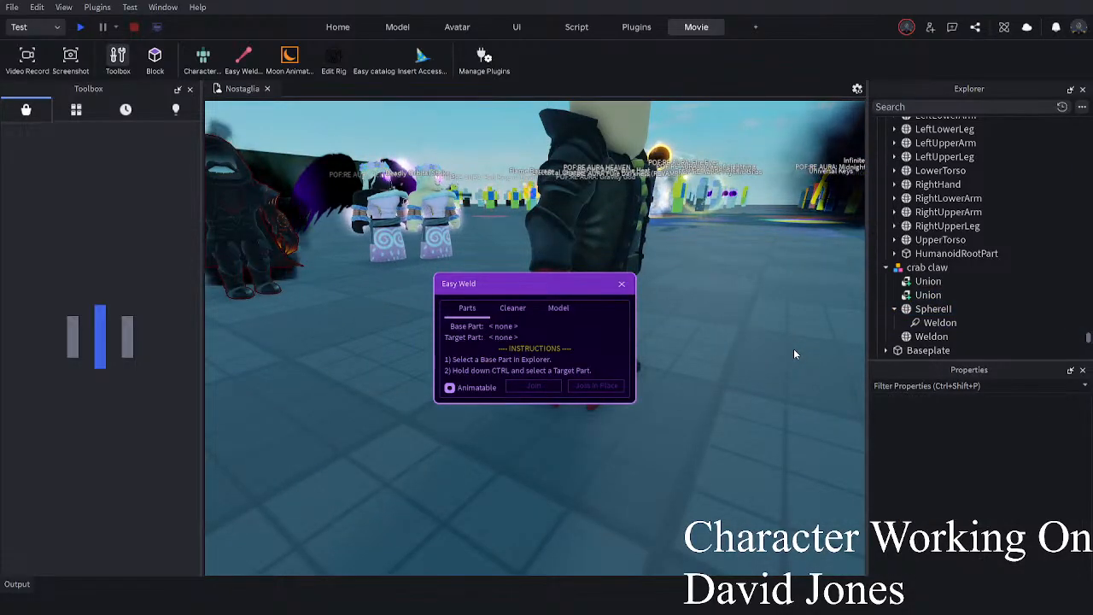
- Move the Easy Weld window out of the way and look over the R6 Rigs group near the green screen
{"action": "right_click_drag", "start_coordinate": [794, 350], "coordinate": [794, 350]}
{"action": "left_click_drag", "start_coordinate": [590, 284], "coordinate": [566, 395]}
{"action": "mouse_move", "coordinate": [566, 263]}
{"action": "right_mouse_down"}
{"action": "mouse_move", "coordinate": [639, 236]}
{"action": "mouse_move", "coordinate": [571, 263]}
{"action": "right_mouse_up"}
{"action": "key", "text": "w"}
{"action": "key", "text": "w"}
{"action": "key", "text": "w"}
{"action": "key", "text": "w"}
{"action": "right_click_drag", "start_coordinate": [351, 172], "coordinate": [351, 172]}
{"action": "key", "text": "d"}
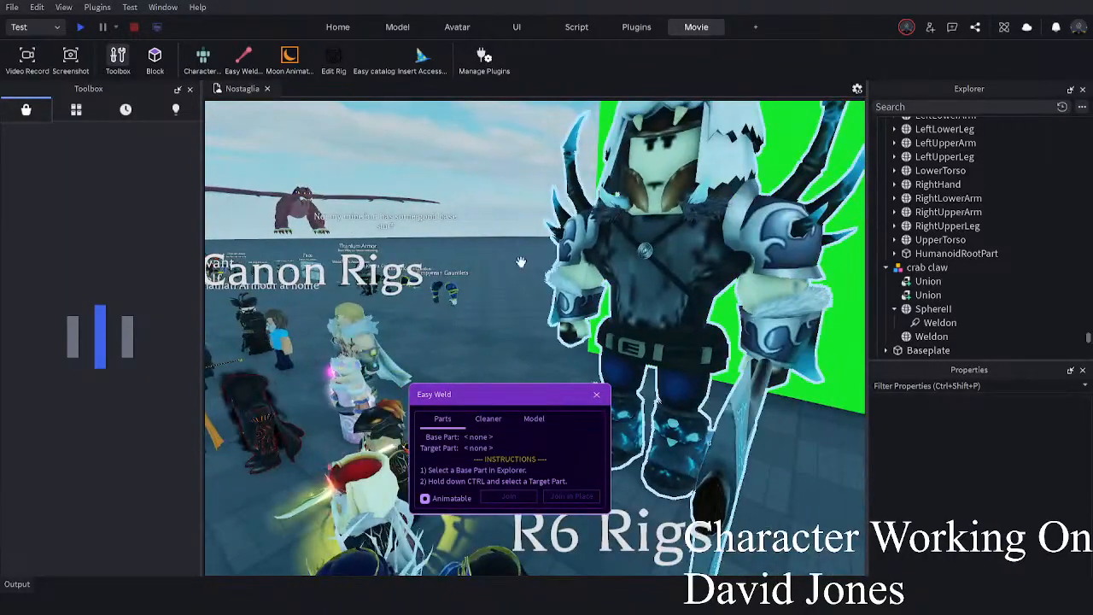
{"action": "key", "text": "d"}
{"action": "key", "text": "s"}
{"action": "right_click_drag", "start_coordinate": [599, 280], "coordinate": [429, 192]}
{"action": "key", "text": "s"}
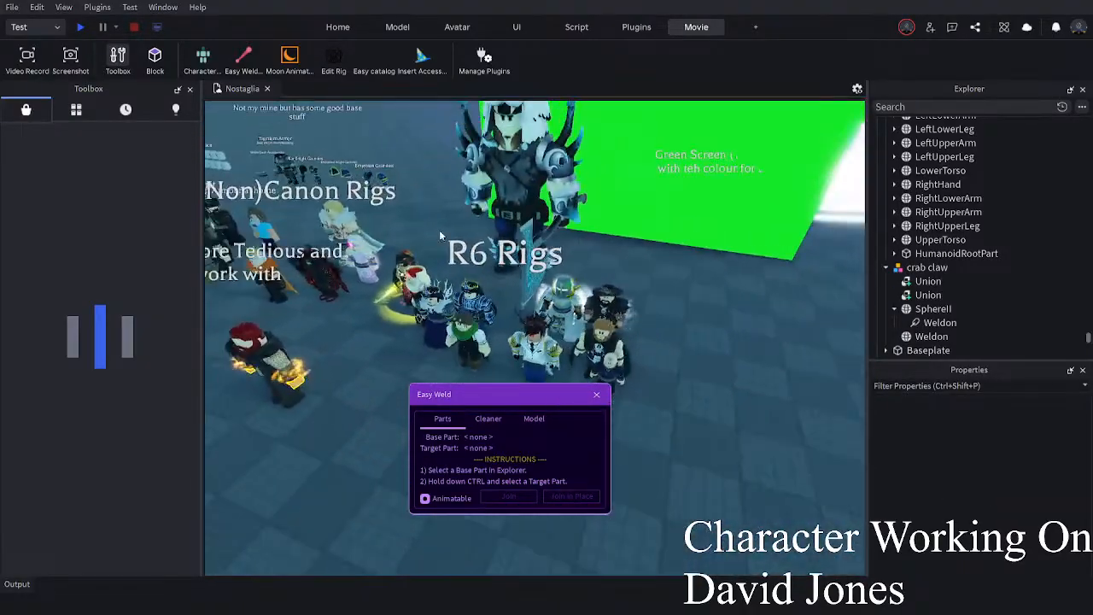
{"action": "right_click_drag", "start_coordinate": [583, 370], "coordinate": [464, 336]}
{"action": "key", "text": "w"}
{"action": "key", "text": "s"}
{"action": "right_click_drag", "start_coordinate": [619, 283], "coordinate": [606, 270]}
{"action": "key", "text": "w"}
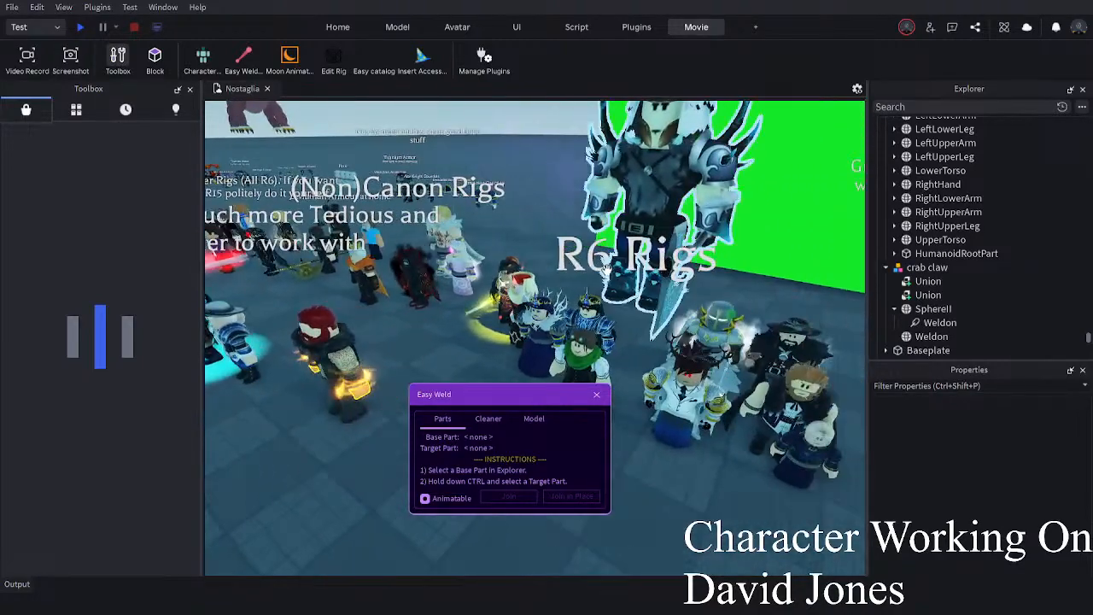
{"action": "left_click", "coordinate": [516, 276]}
{"action": "left_click", "coordinate": [552, 236]}
{"action": "key", "text": "w"}
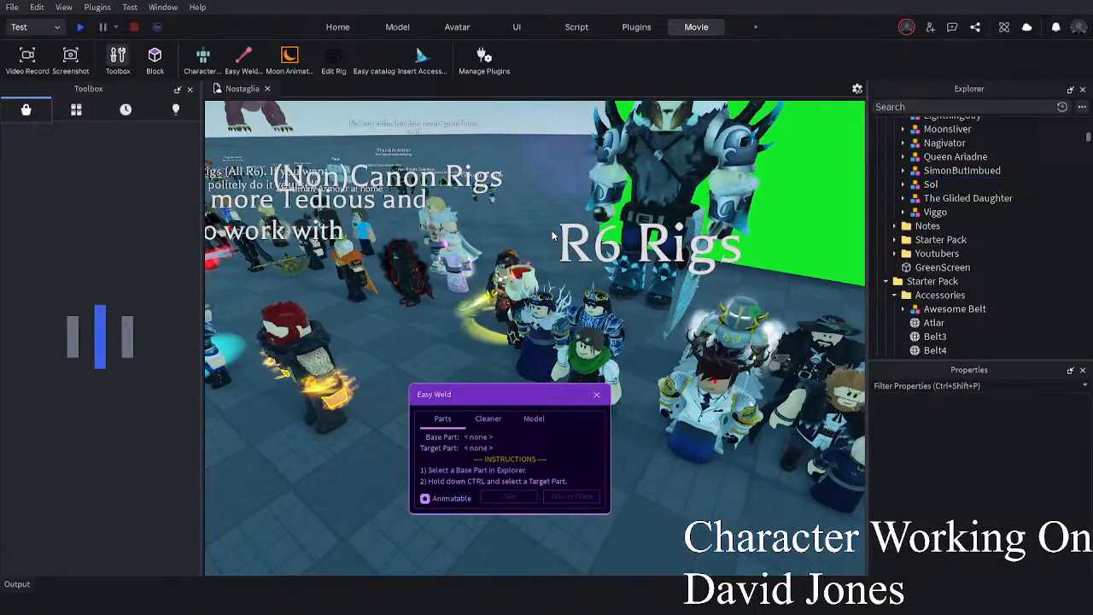
{"action": "key", "text": "w"}
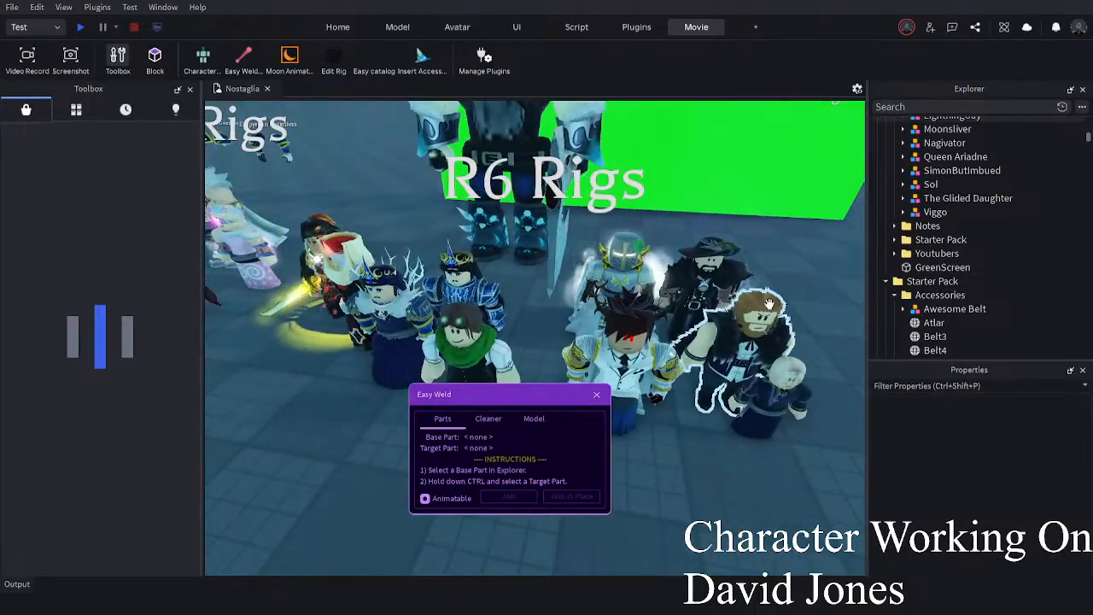
- Examine the Queen Ariadne rig and its neighbouring R6 rigs up close
{"action": "right_click_drag", "start_coordinate": [775, 300], "coordinate": [682, 297]}
{"action": "scroll", "coordinate": [546, 265], "scroll_direction": "up", "scroll_amount": 5}
{"action": "left_click_drag", "start_coordinate": [555, 290], "coordinate": [567, 308]}
{"action": "right_click_drag", "start_coordinate": [567, 308], "coordinate": [567, 367]}
{"action": "scroll", "coordinate": [567, 309], "scroll_direction": "down", "scroll_amount": 3}
{"action": "left_click_drag", "start_coordinate": [567, 308], "coordinate": [493, 301]}
{"action": "left_click", "coordinate": [609, 336]}
{"action": "right_click_drag", "start_coordinate": [610, 336], "coordinate": [547, 324]}
{"action": "left_click_drag", "start_coordinate": [598, 341], "coordinate": [634, 431]}
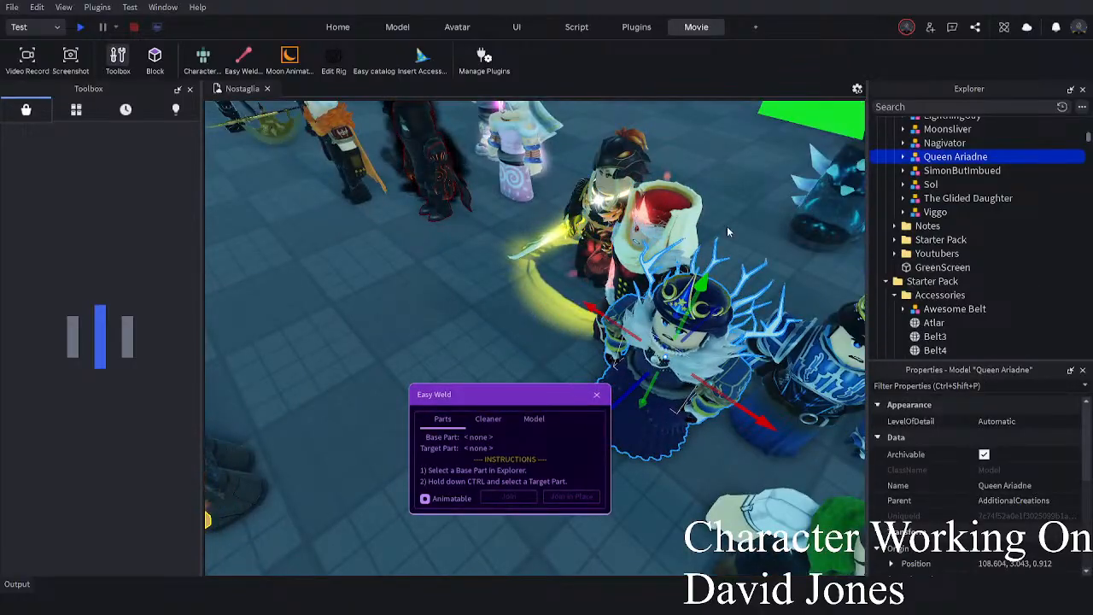
{"action": "left_click", "coordinate": [732, 226]}
{"action": "right_click_drag", "start_coordinate": [732, 226], "coordinate": [722, 231]}
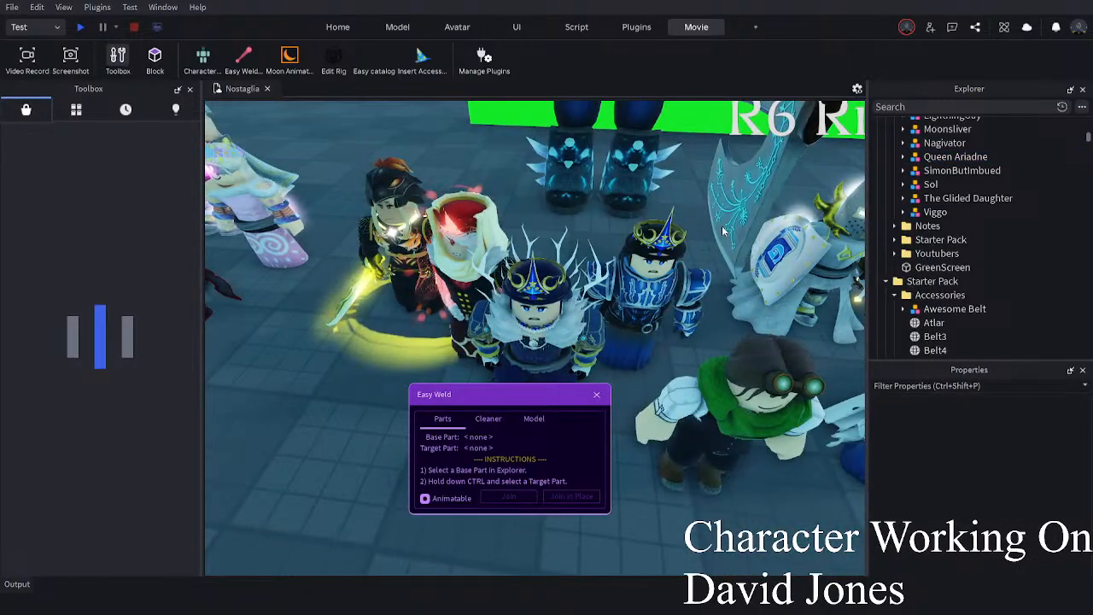
{"action": "key", "text": "d"}
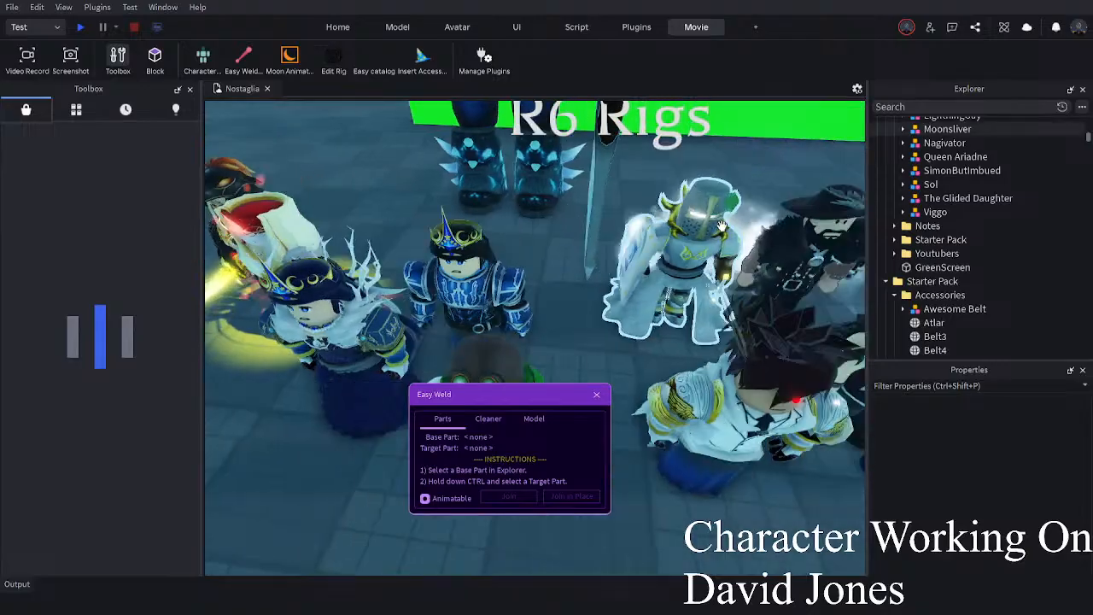
- Return to the Warrior Set and inspect from several sides how the crab claw joins the right sleeve
{"action": "scroll", "coordinate": [722, 232], "scroll_direction": "down", "scroll_amount": 3}
{"action": "right_click_drag", "start_coordinate": [722, 231], "coordinate": [609, 262]}
{"action": "key", "text": "w"}
{"action": "right_click_drag", "start_coordinate": [560, 210], "coordinate": [561, 208]}
{"action": "scroll", "coordinate": [561, 208], "scroll_direction": "up", "scroll_amount": 4}
{"action": "scroll", "coordinate": [560, 207], "scroll_direction": "down", "scroll_amount": 1}
{"action": "left_click", "coordinate": [490, 328]}
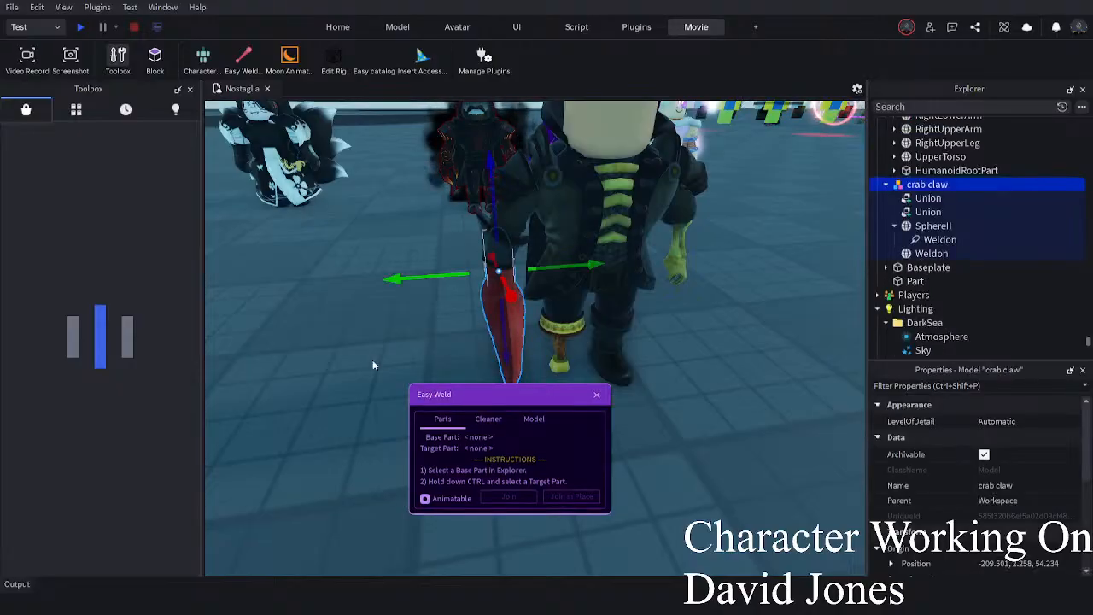
{"action": "key", "text": "f"}
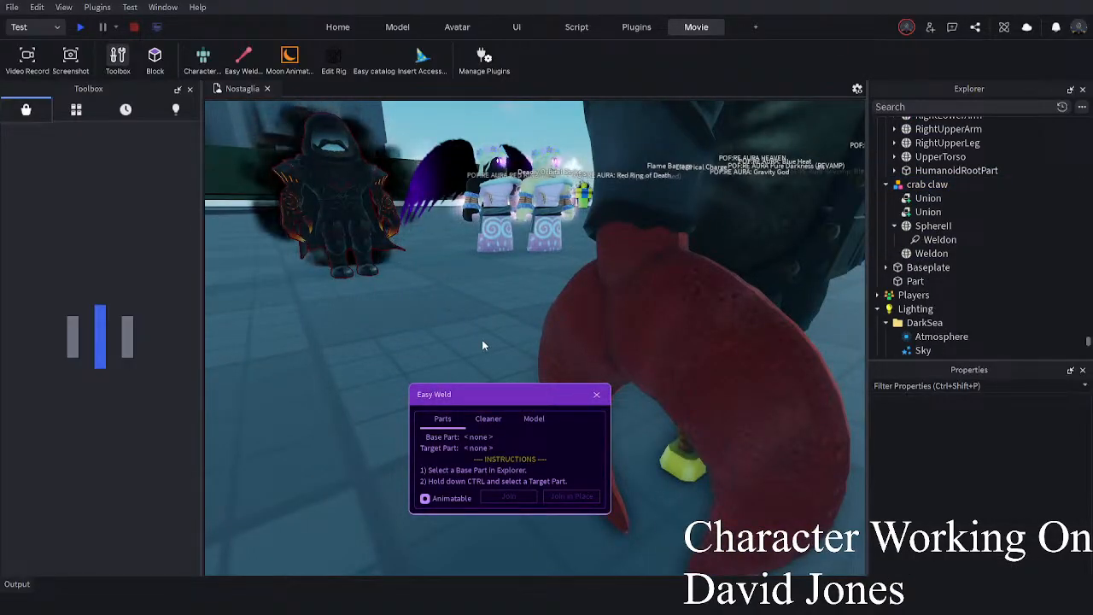
{"action": "scroll", "coordinate": [482, 340], "scroll_direction": "down", "scroll_amount": 3}
{"action": "right_click_drag", "start_coordinate": [482, 340], "coordinate": [482, 340]}
{"action": "left_click", "coordinate": [461, 368]}
{"action": "right_click_drag", "start_coordinate": [709, 371], "coordinate": [678, 347]}
{"action": "left_click", "coordinate": [678, 347]}
{"action": "scroll", "coordinate": [666, 344], "scroll_direction": "up", "scroll_amount": 3}
{"action": "left_click", "coordinate": [626, 334]}
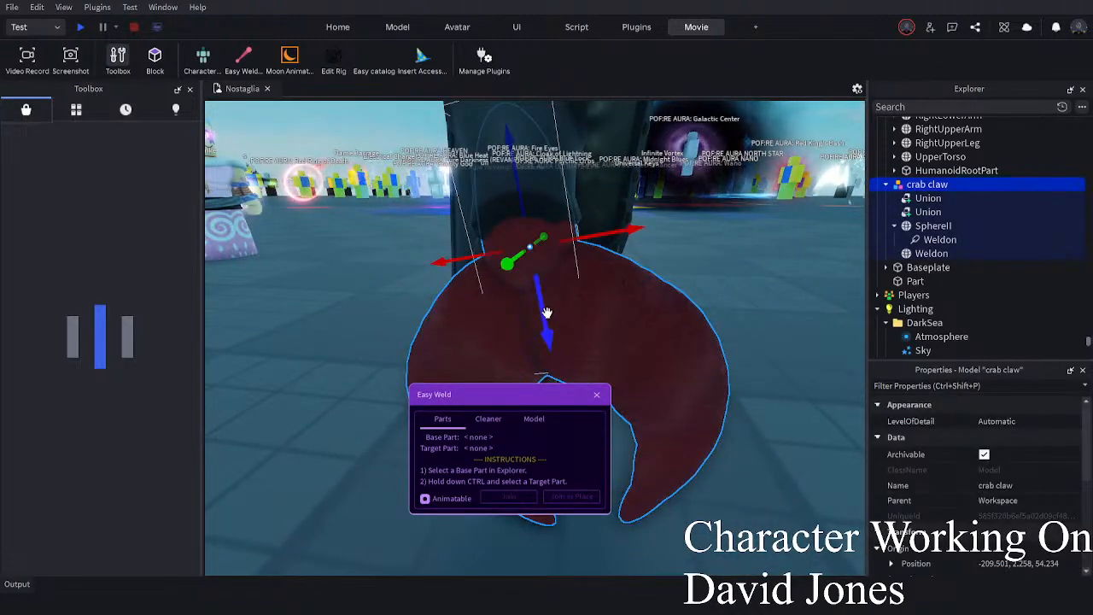
{"action": "scroll", "coordinate": [714, 284], "scroll_direction": "down", "scroll_amount": 1}
{"action": "left_click", "coordinate": [713, 284]}
{"action": "scroll", "coordinate": [714, 284], "scroll_direction": "up", "scroll_amount": 1}
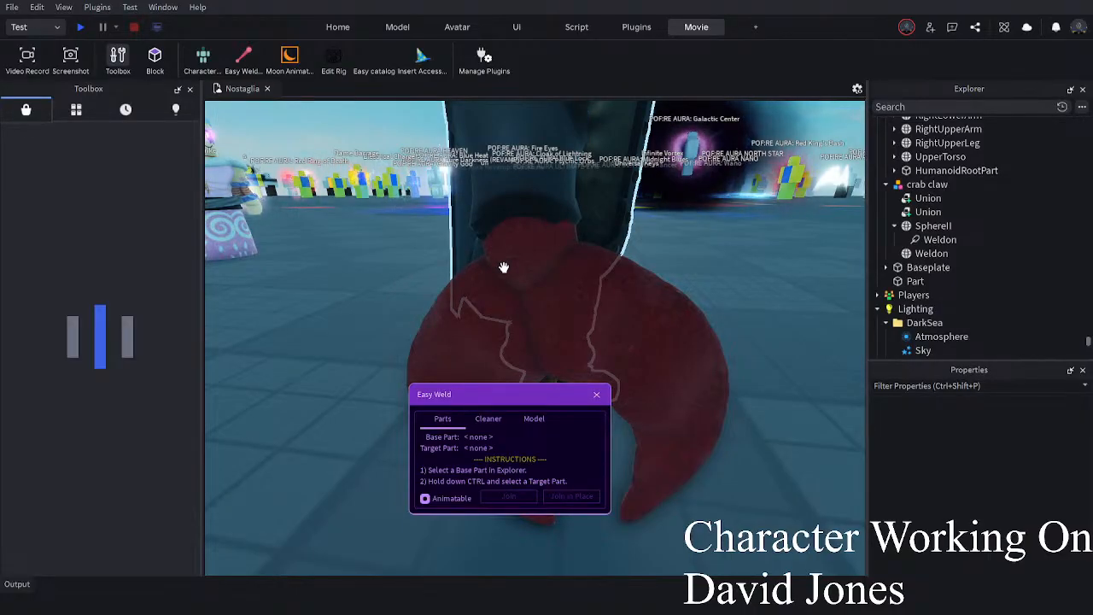
{"action": "scroll", "coordinate": [510, 276], "scroll_direction": "down", "scroll_amount": 3}
{"action": "right_click_drag", "start_coordinate": [510, 276], "coordinate": [451, 317]}
{"action": "scroll", "coordinate": [485, 313], "scroll_direction": "down", "scroll_amount": 2}
{"action": "left_click", "coordinate": [489, 309]}
{"action": "left_click", "coordinate": [782, 335]}
{"action": "scroll", "coordinate": [782, 335], "scroll_direction": "up", "scroll_amount": 2}
{"action": "right_click_drag", "start_coordinate": [782, 335], "coordinate": [743, 294]}
- Rename the second Union, the crab claw's larger pincer half, as UpperClaw
{"action": "left_click", "coordinate": [894, 226]}
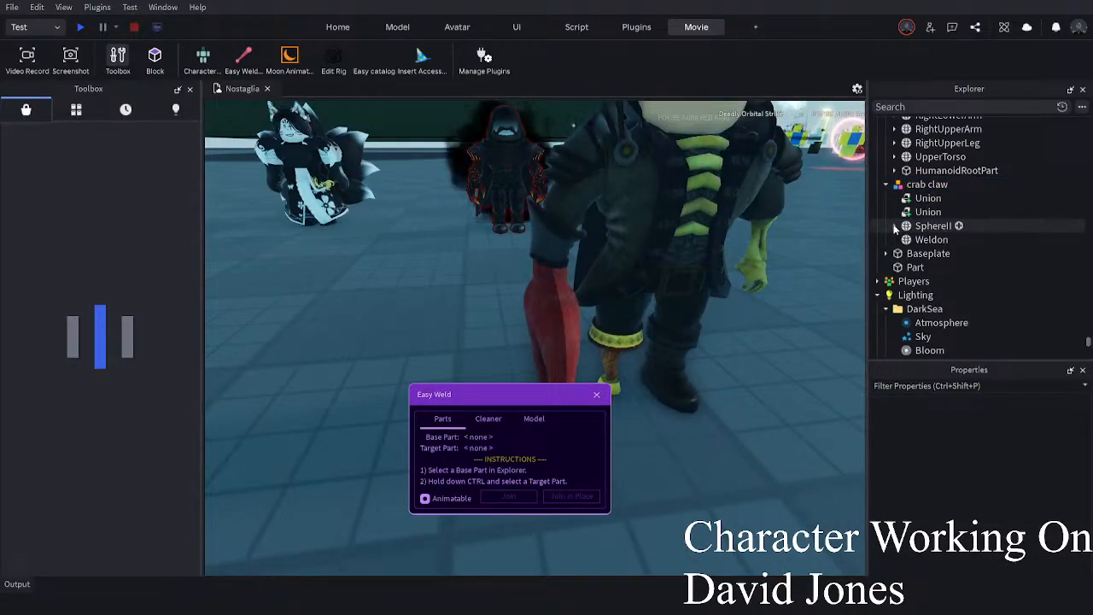
{"action": "left_click", "coordinate": [922, 212]}
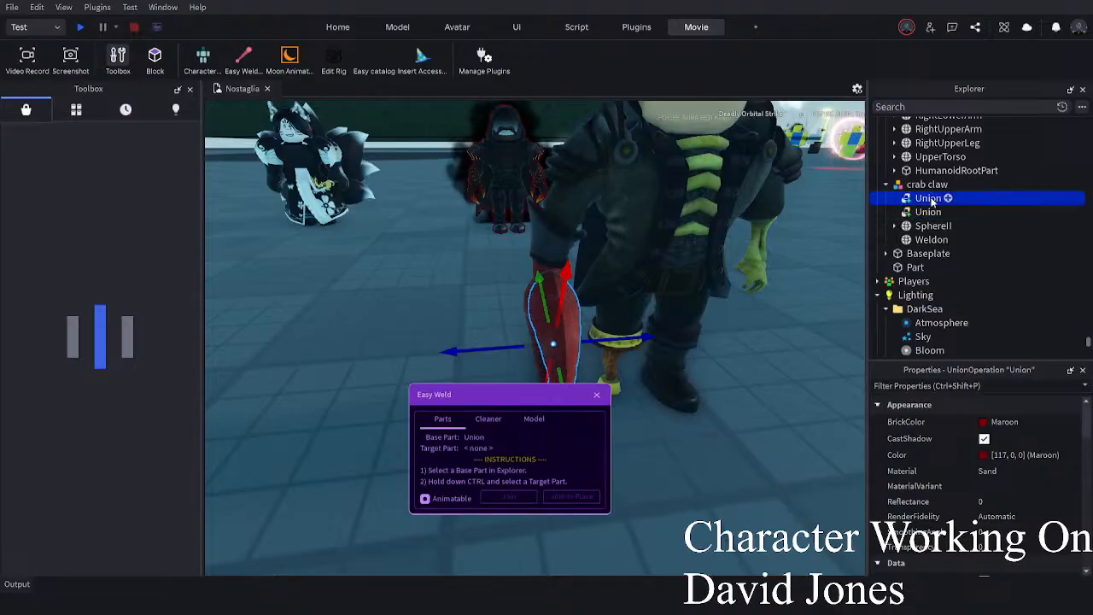
{"action": "key", "text": "f"}
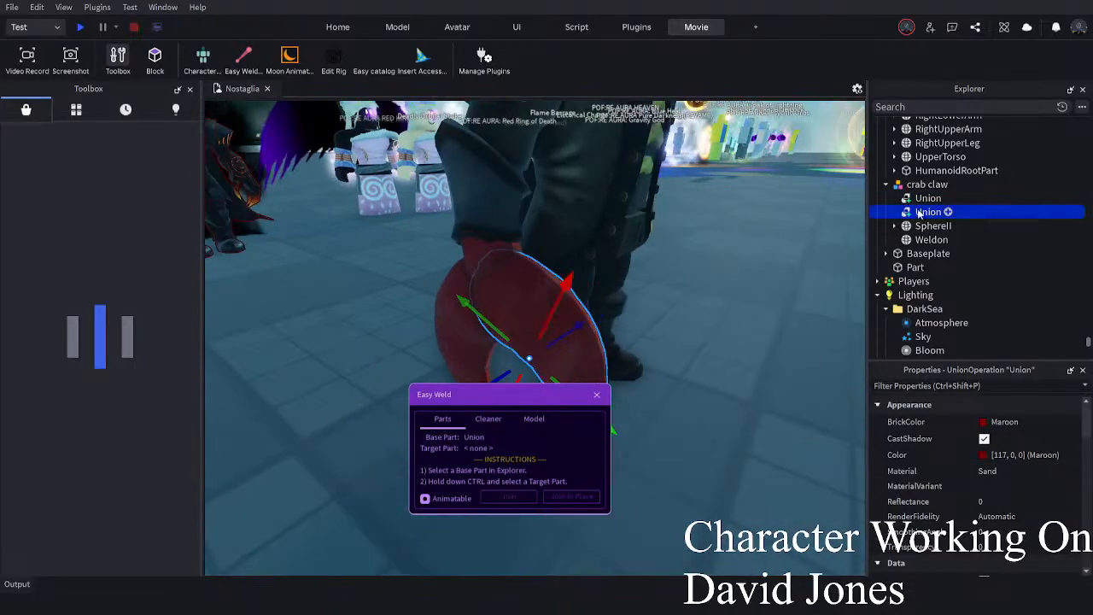
{"action": "key", "text": "F2"}
{"action": "type", "text": "UpperClaw"}
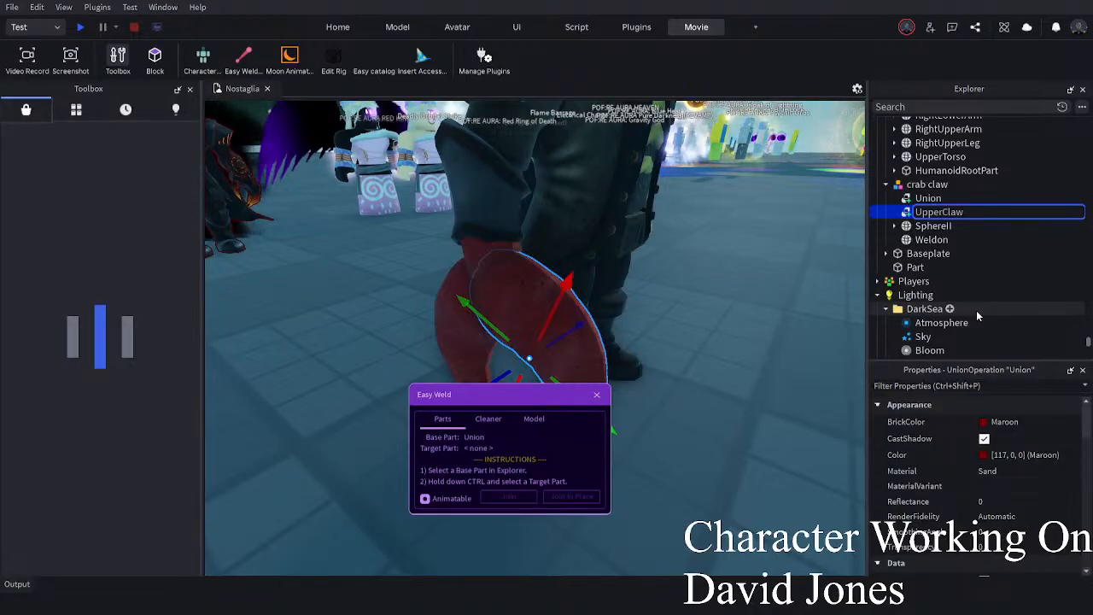
{"action": "key", "text": "Return"}
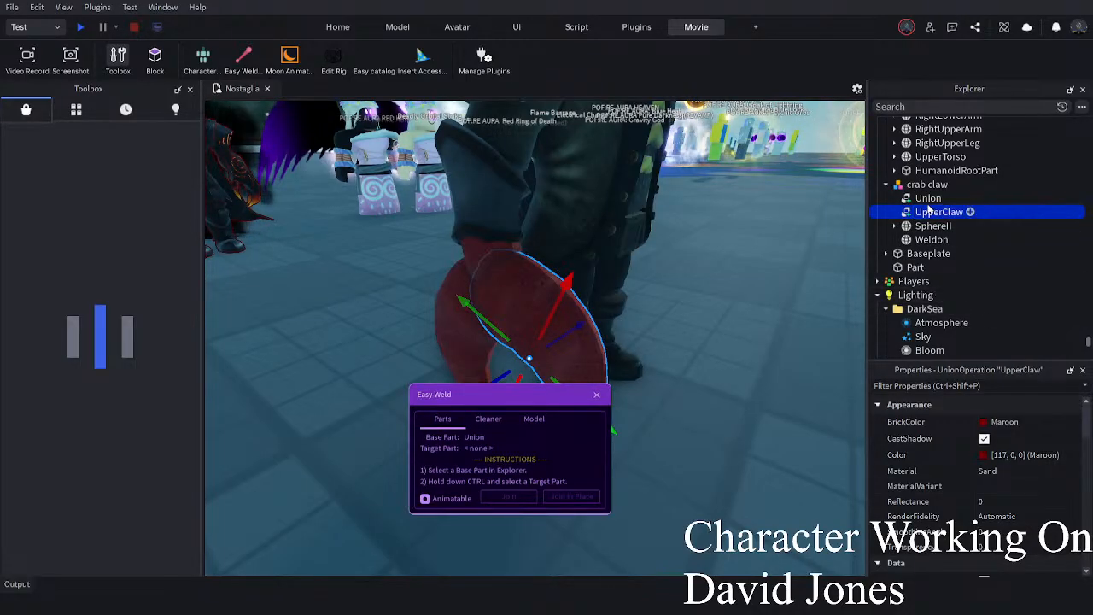
- Rename the remaining Union in the crab claw model as LowerClaw
{"action": "left_click", "coordinate": [952, 198]}
{"action": "scroll", "coordinate": [1024, 461], "scroll_direction": "down", "scroll_amount": 3}
{"action": "left_click", "coordinate": [1016, 524]}
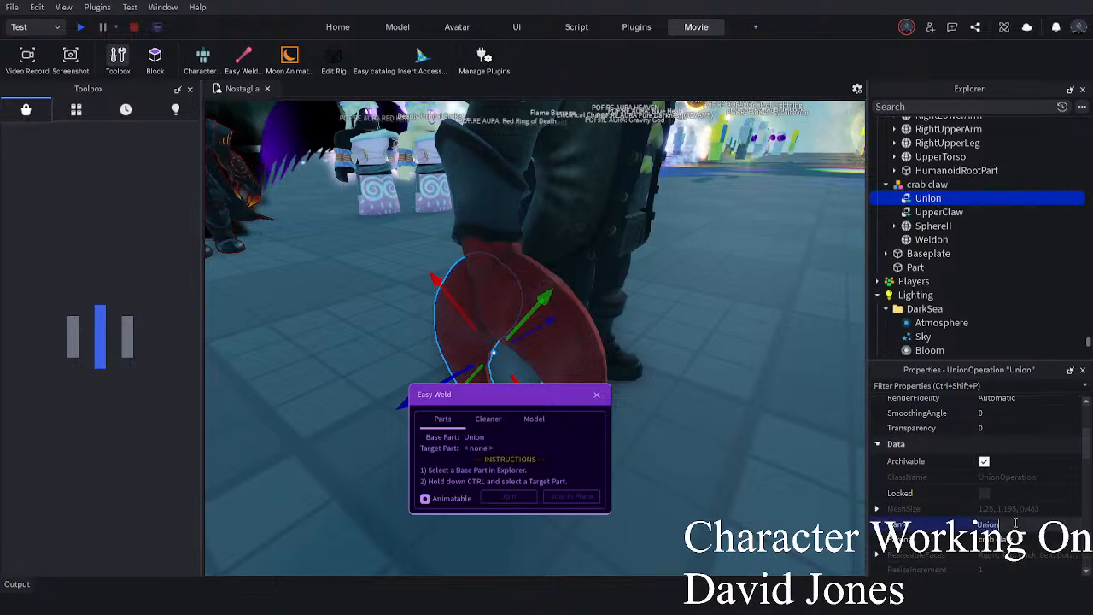
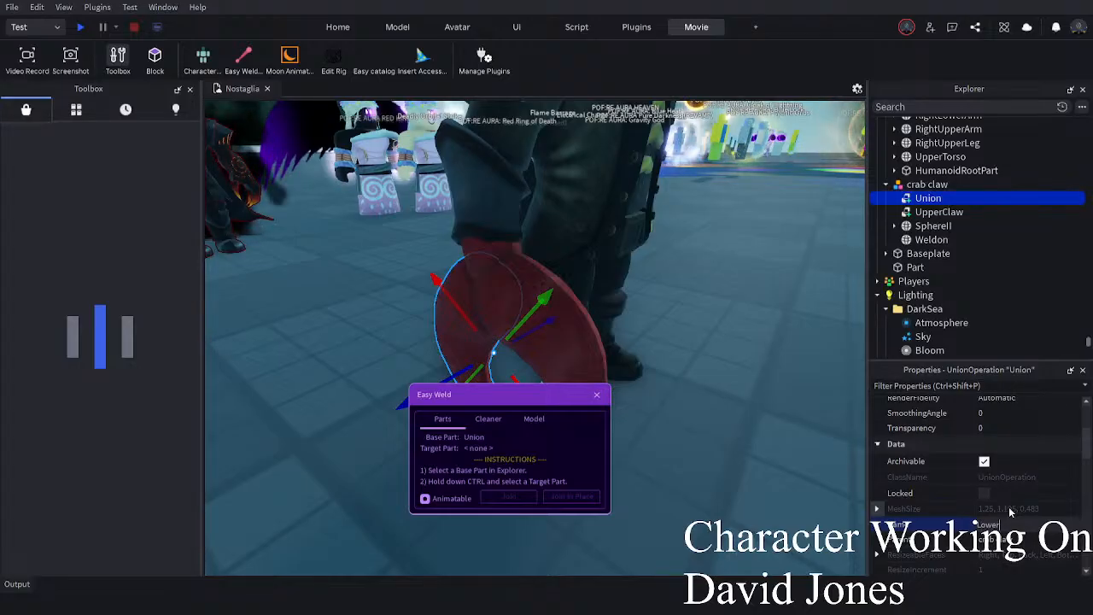
{"action": "type", "text": "law"}
{"action": "key", "text": "Return"}
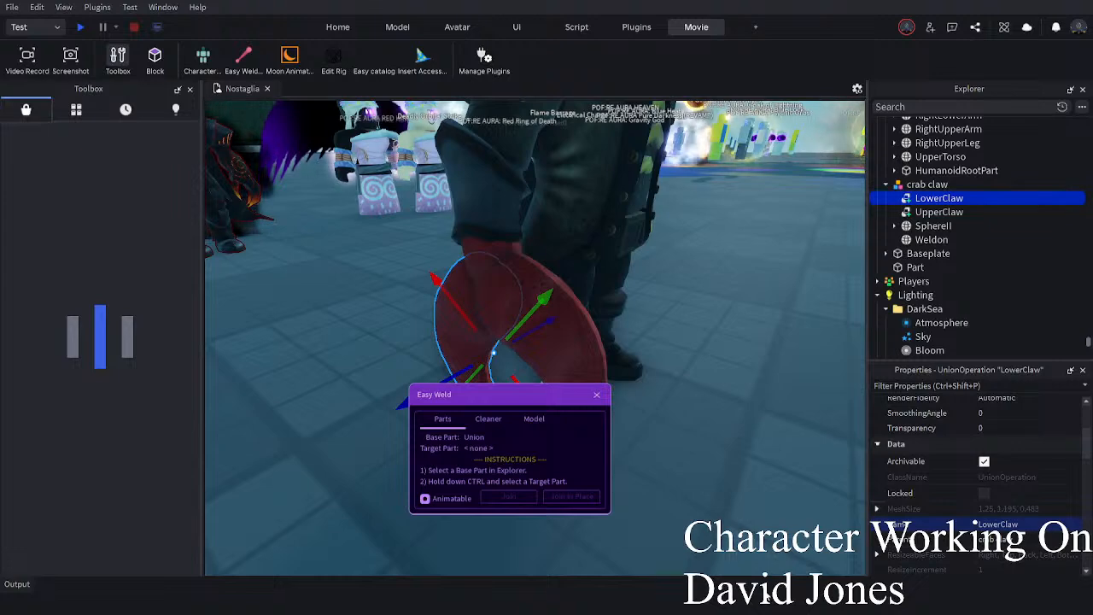
- Check the crab claw's shape and its alignment with the right arm from above and from the side
{"action": "right_click_drag", "start_coordinate": [710, 409], "coordinate": [709, 416]}
{"action": "left_click", "coordinate": [709, 416]}
{"action": "scroll", "coordinate": [709, 416], "scroll_direction": "down", "scroll_amount": 3}
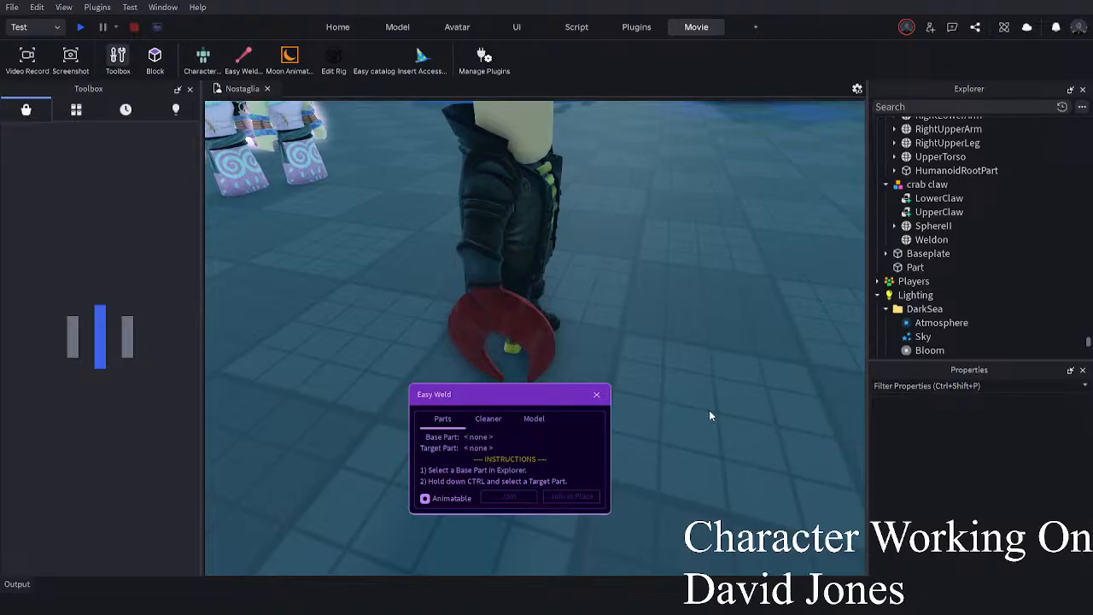
{"action": "scroll", "coordinate": [708, 416], "scroll_direction": "up", "scroll_amount": 4}
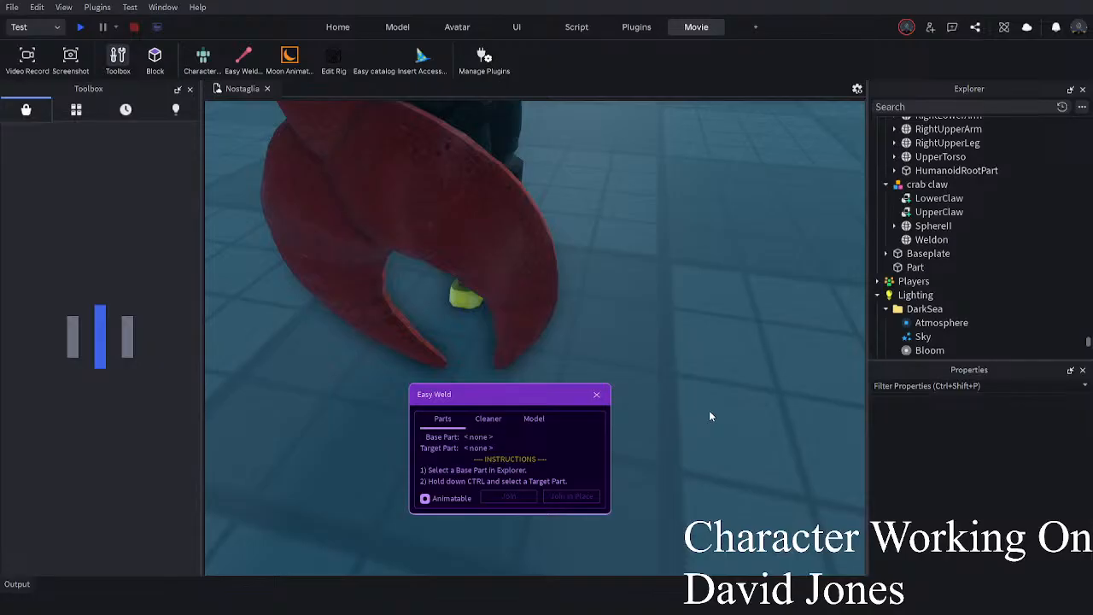
{"action": "scroll", "coordinate": [710, 415], "scroll_direction": "down", "scroll_amount": 5}
{"action": "right_click_drag", "start_coordinate": [582, 336], "coordinate": [576, 301]}
{"action": "left_click", "coordinate": [573, 307]}
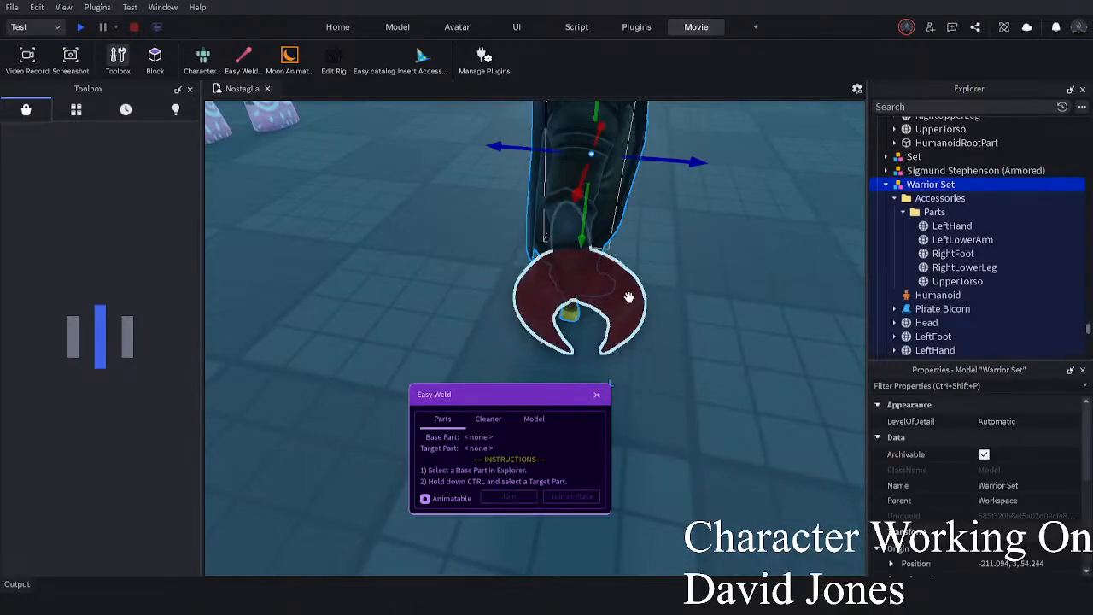
{"action": "left_click", "coordinate": [671, 320]}
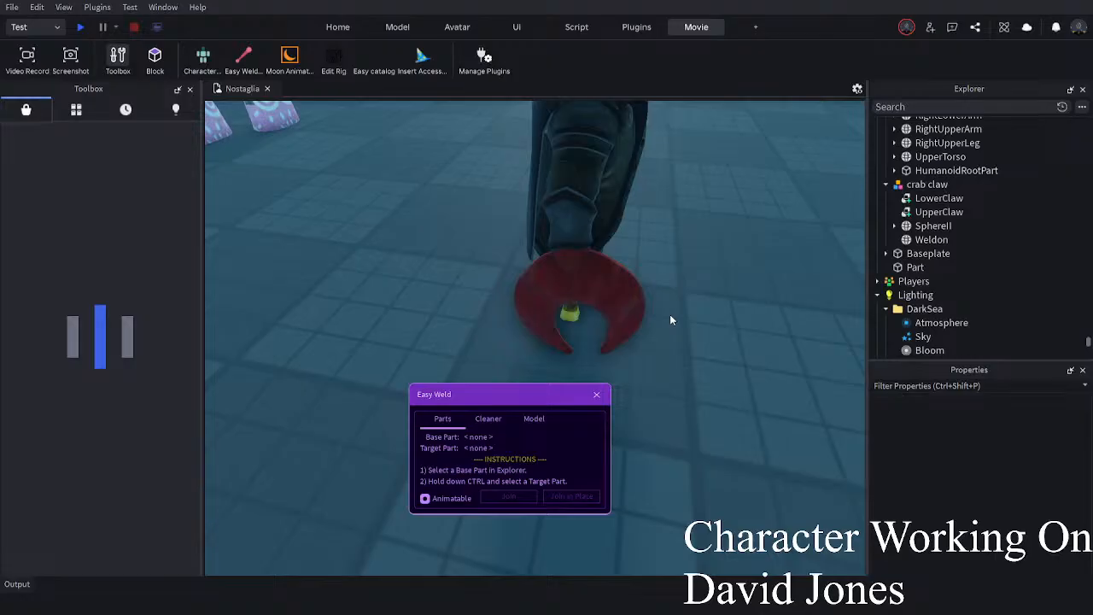
- Nudge the crab claw model about 0.007 studs to align it with the right sleeve
{"action": "left_click", "coordinate": [631, 295]}
{"action": "key", "text": "f"}
{"action": "mouse_move", "coordinate": [642, 292]}
{"action": "right_mouse_down"}
{"action": "mouse_move", "coordinate": [633, 293]}
{"action": "mouse_move", "coordinate": [648, 297]}
{"action": "right_mouse_up"}
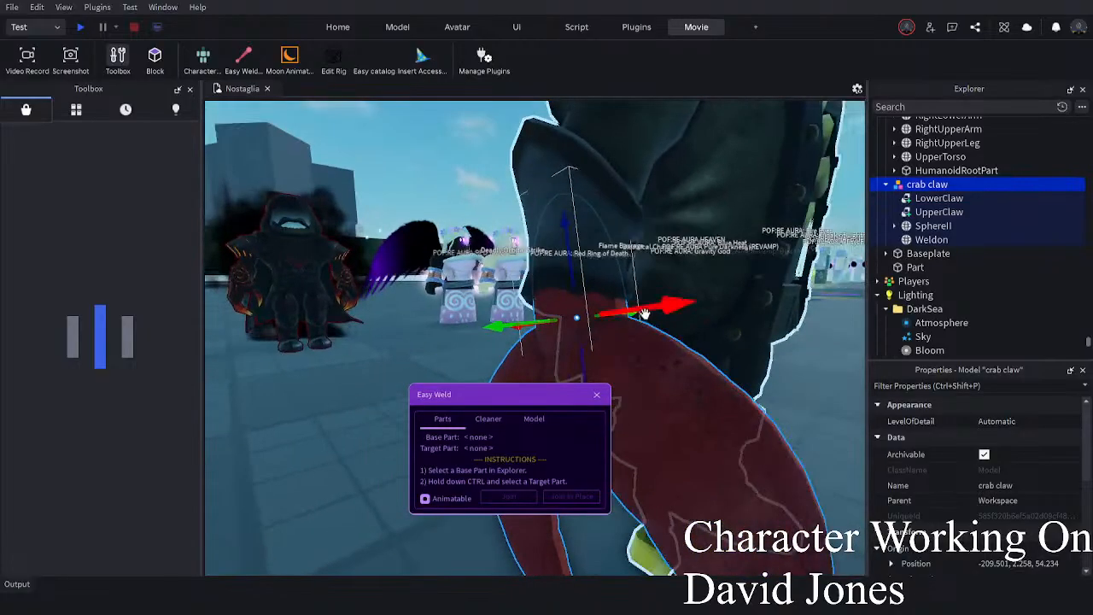
{"action": "left_click_drag", "start_coordinate": [642, 309], "coordinate": [640, 310]}
{"action": "right_click_drag", "start_coordinate": [640, 311], "coordinate": [640, 310]}
- Scale the crab claw model slightly to fit the opening of the right sleeve
{"action": "left_click", "coordinate": [338, 26]}
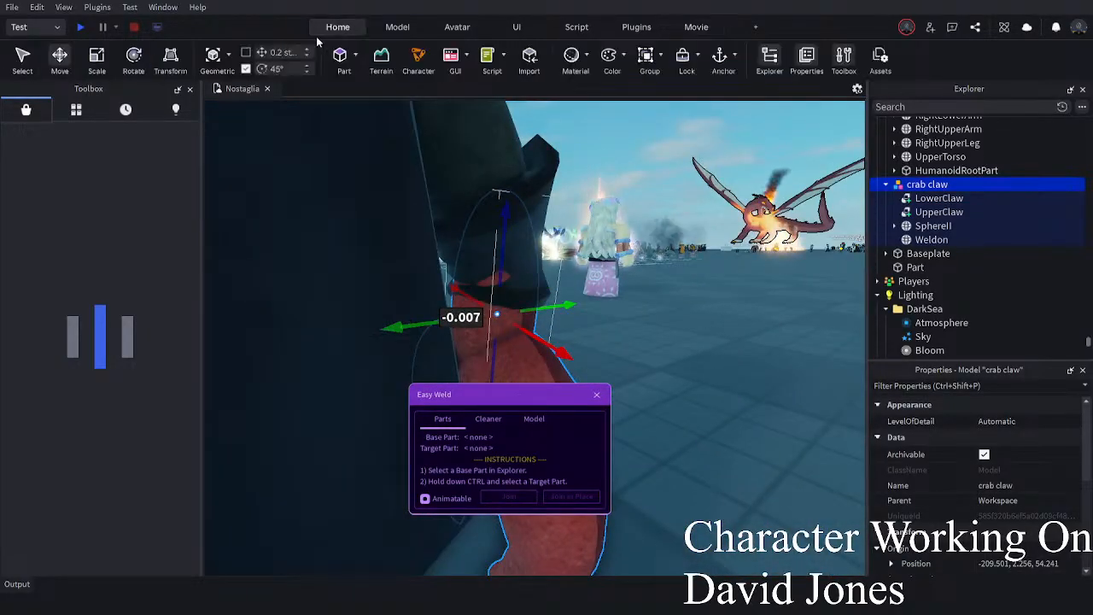
{"action": "left_click", "coordinate": [95, 63]}
{"action": "scroll", "coordinate": [414, 183], "scroll_direction": "down", "scroll_amount": 2}
{"action": "right_click_drag", "start_coordinate": [415, 183], "coordinate": [415, 184]}
{"action": "left_click_drag", "start_coordinate": [649, 376], "coordinate": [646, 370]}
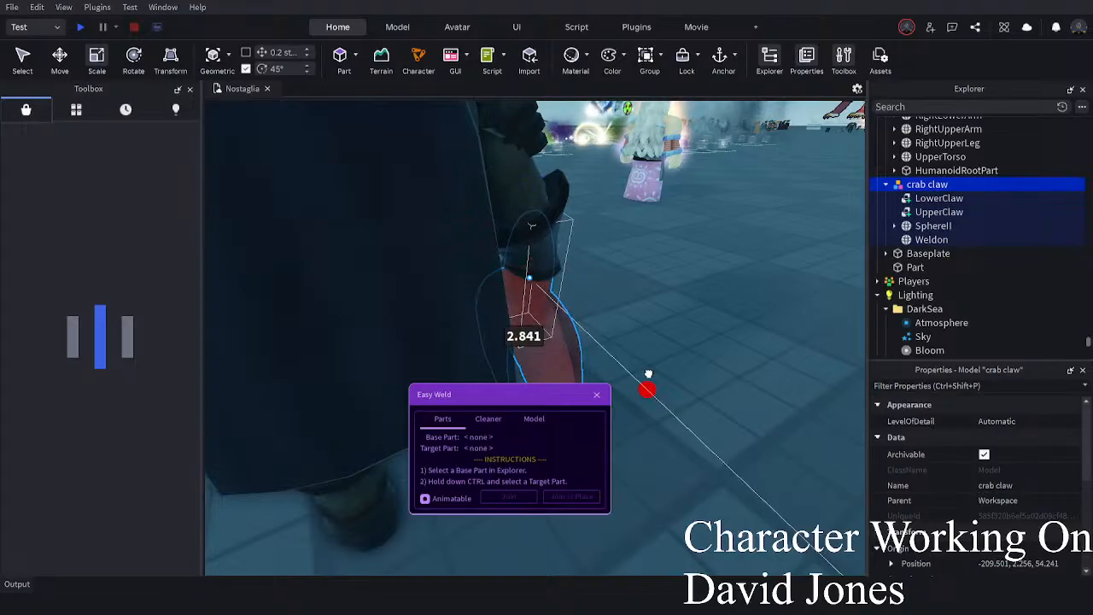
{"action": "left_click", "coordinate": [678, 335]}
{"action": "right_click_drag", "start_coordinate": [678, 335], "coordinate": [666, 340]}
{"action": "left_click", "coordinate": [549, 329]}
{"action": "right_click_drag", "start_coordinate": [580, 326], "coordinate": [574, 326]}
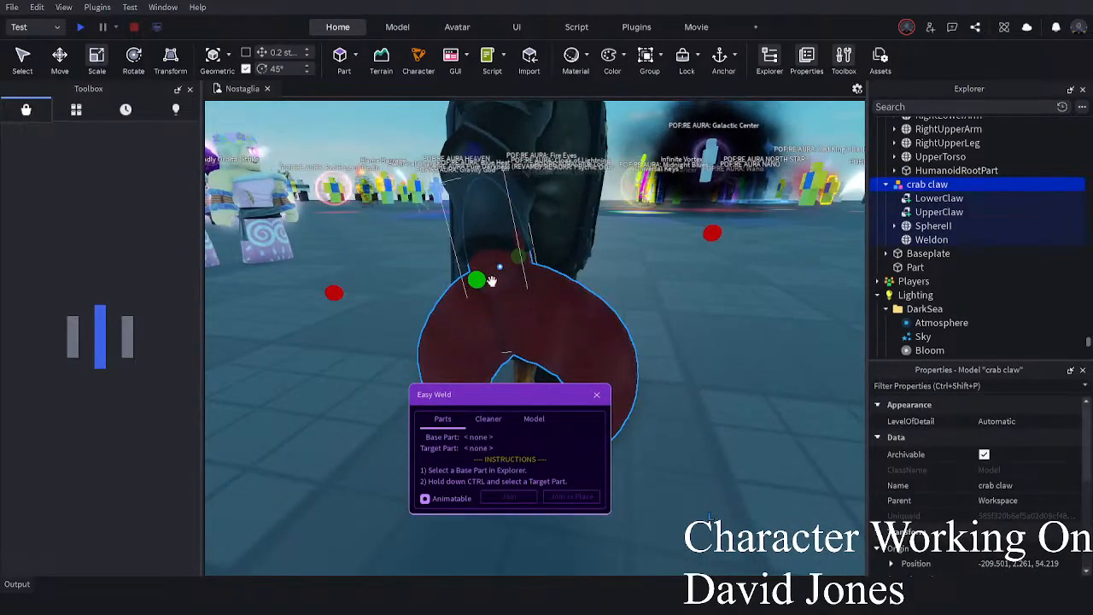
- Shift the crab claw model about 0.022 studs to center it in the right sleeve
{"action": "left_click", "coordinate": [61, 61]}
{"action": "left_click", "coordinate": [559, 263], "text": "ctrl"}
{"action": "scroll", "coordinate": [565, 263], "scroll_direction": "down", "scroll_amount": 5}
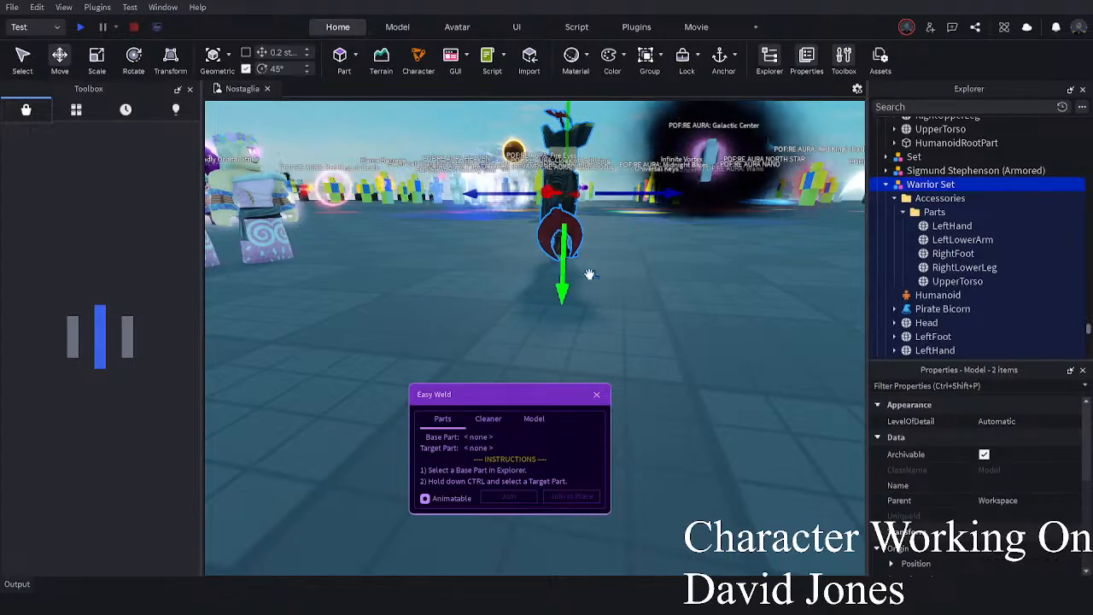
{"action": "left_click", "coordinate": [590, 274]}
{"action": "scroll", "coordinate": [580, 290], "scroll_direction": "up", "scroll_amount": 5}
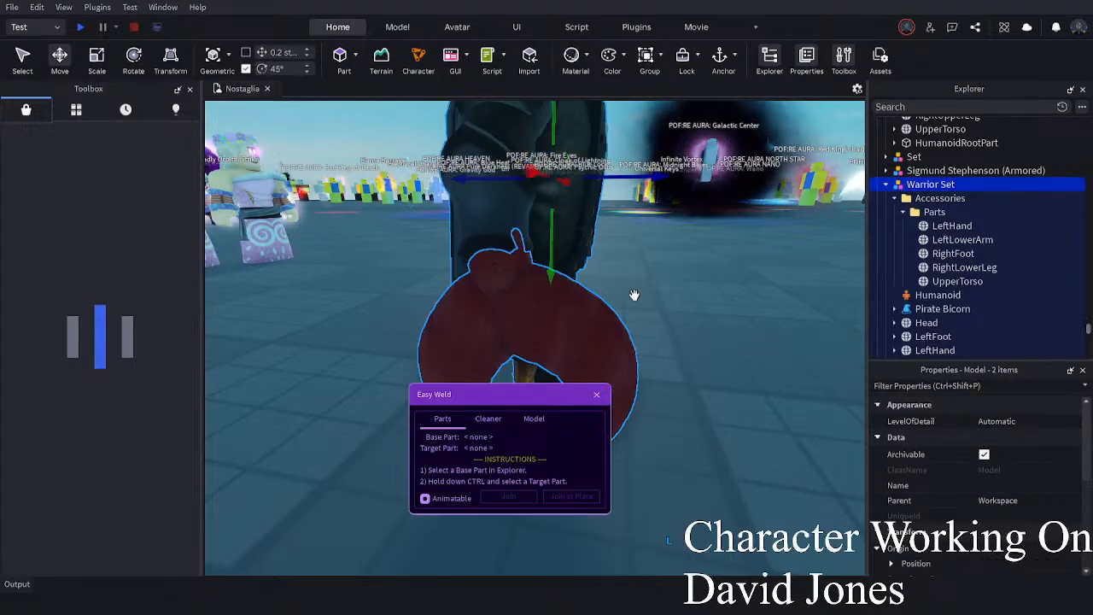
{"action": "left_click", "coordinate": [565, 311]}
{"action": "left_click_drag", "start_coordinate": [586, 258], "coordinate": [580, 255]}
{"action": "right_click_drag", "start_coordinate": [579, 255], "coordinate": [589, 261]}
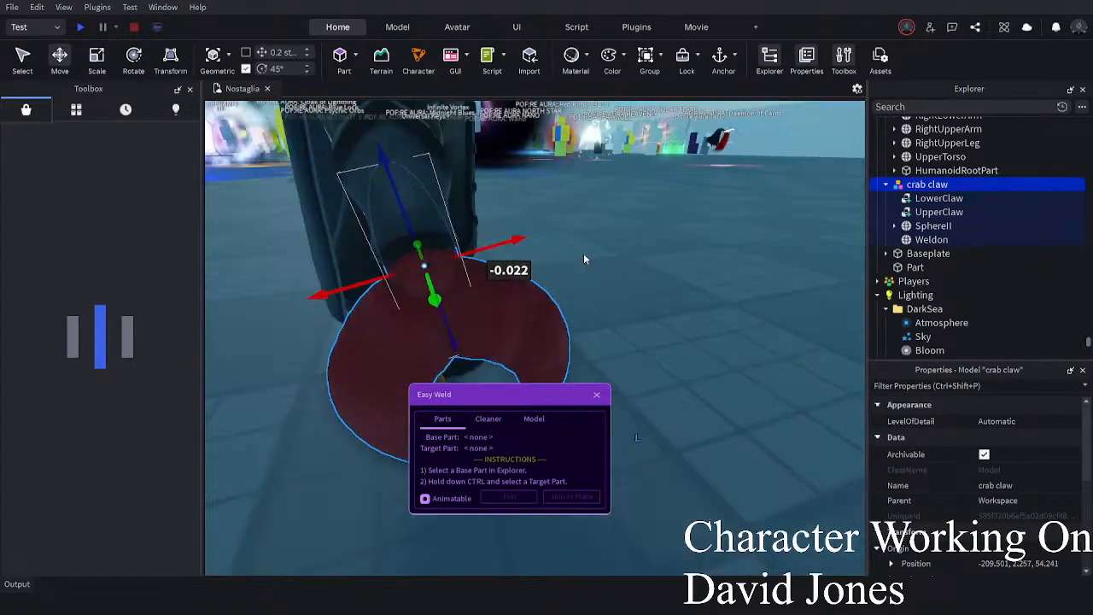
- Lower the crab claw slightly in the sleeve and check its fit against the whole character
{"action": "left_click_drag", "start_coordinate": [575, 300], "coordinate": [573, 306]}
{"action": "right_click_drag", "start_coordinate": [633, 343], "coordinate": [654, 328]}
{"action": "left_click", "coordinate": [641, 345]}
{"action": "scroll", "coordinate": [654, 328], "scroll_direction": "down", "scroll_amount": 4}
{"action": "left_click", "coordinate": [425, 330]}
{"action": "right_click_drag", "start_coordinate": [418, 329], "coordinate": [420, 330]}
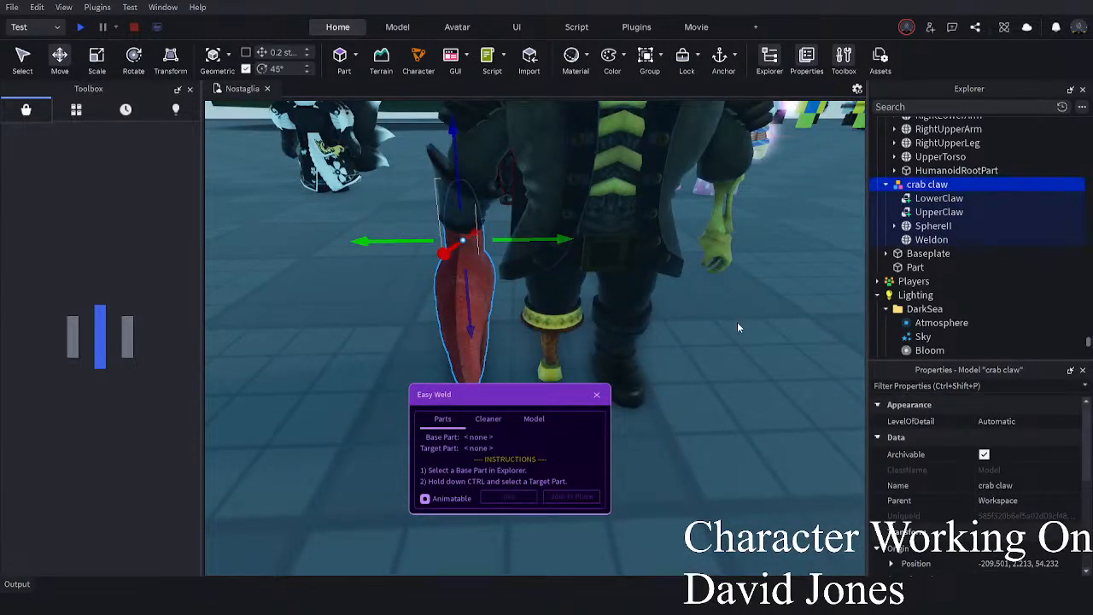
{"action": "right_click_drag", "start_coordinate": [584, 254], "coordinate": [616, 286]}
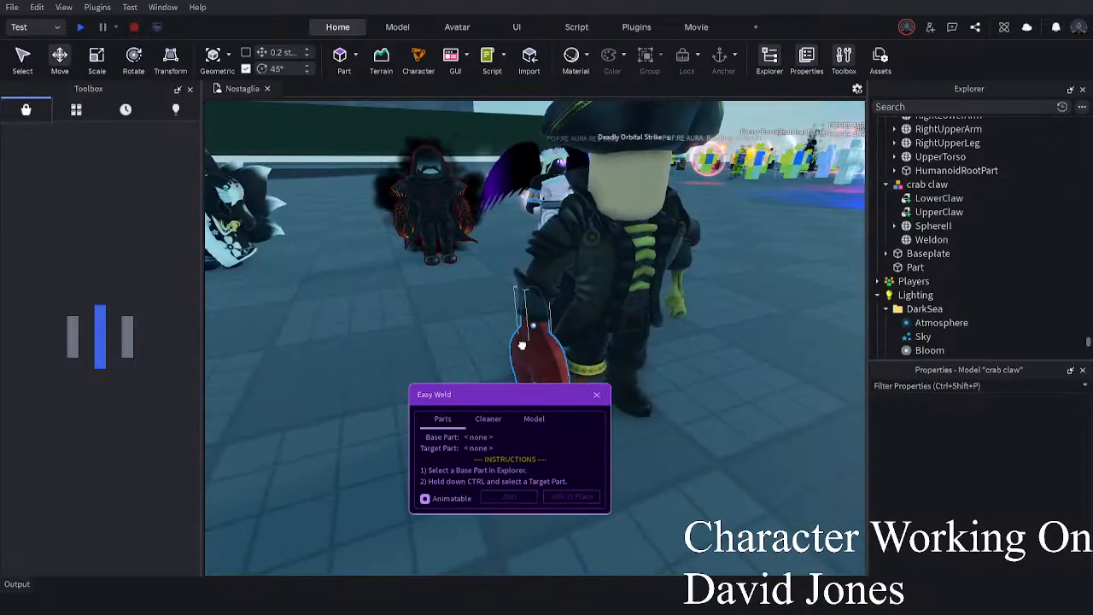
{"action": "left_click", "coordinate": [418, 330]}
{"action": "left_click", "coordinate": [357, 298]}
- Weld UpperClaw in place to the SphereII base part as an animatable joint
{"action": "left_click", "coordinate": [926, 183]}
{"action": "key", "text": "f"}
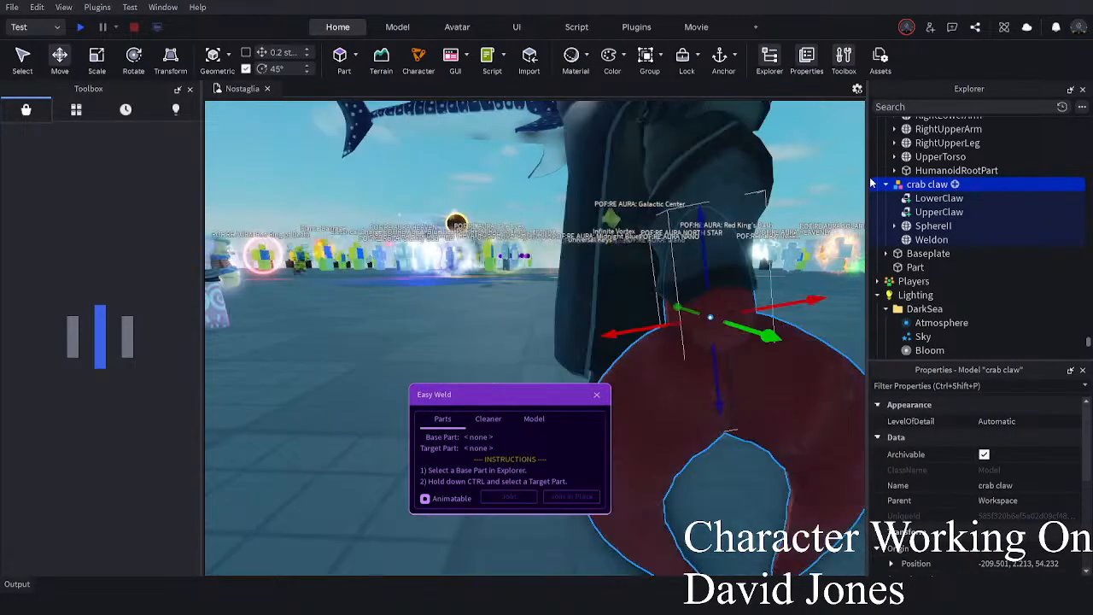
{"action": "left_click", "coordinate": [921, 199]}
{"action": "left_click", "coordinate": [918, 186]}
{"action": "left_click", "coordinate": [936, 226]}
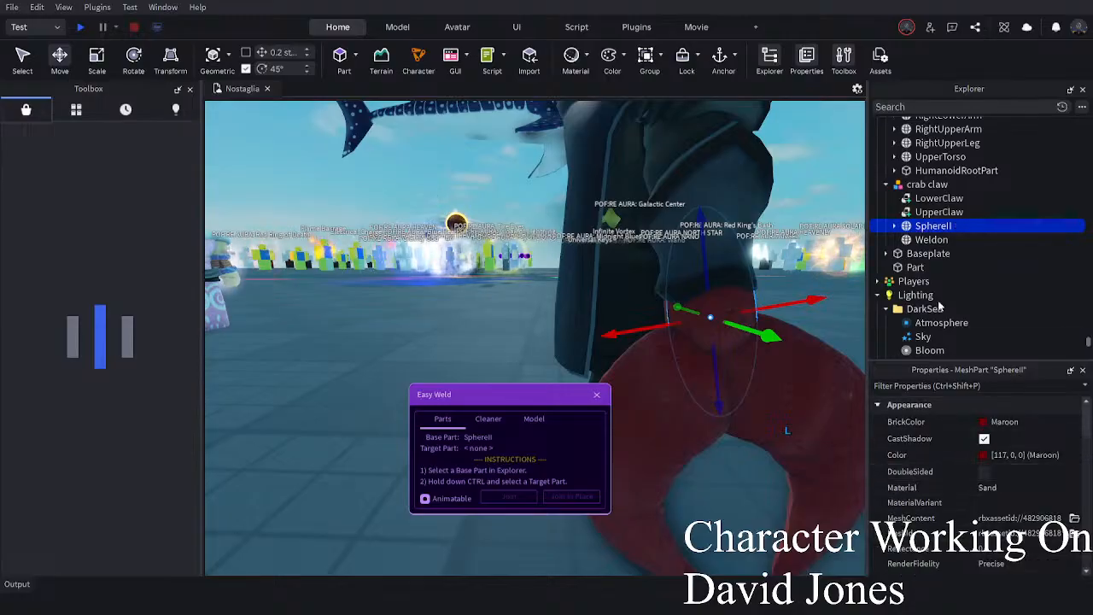
{"action": "left_click", "coordinate": [895, 226]}
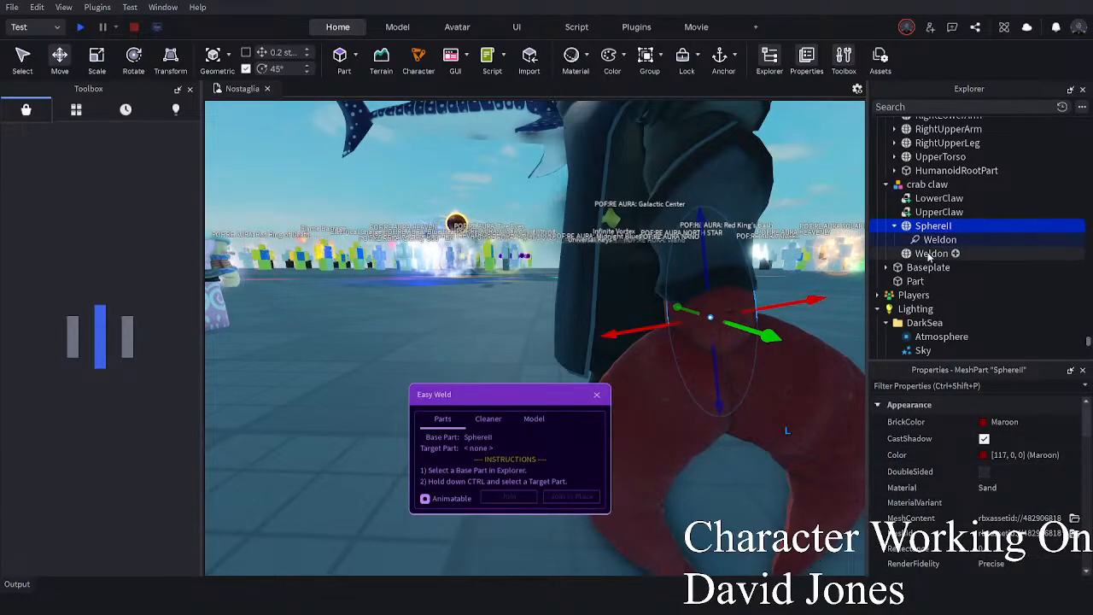
{"action": "left_click", "coordinate": [936, 212], "text": "ctrl"}
{"action": "left_click", "coordinate": [425, 498]}
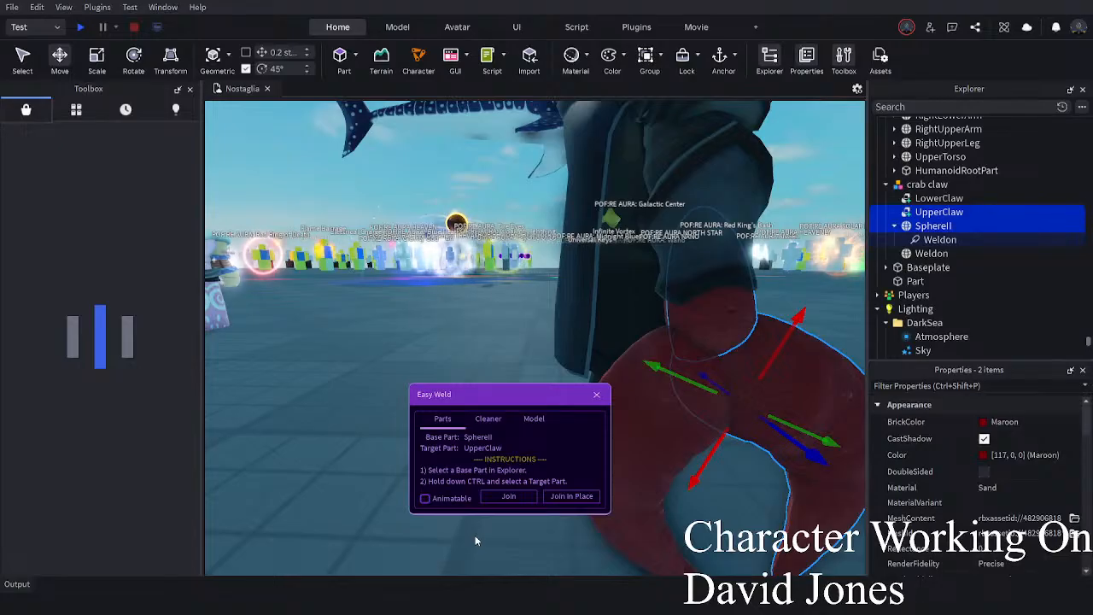
{"action": "right_click_drag", "start_coordinate": [512, 334], "coordinate": [497, 348]}
{"action": "scroll", "coordinate": [497, 347], "scroll_direction": "down", "scroll_amount": 2}
{"action": "left_click", "coordinate": [426, 498]}
{"action": "left_click", "coordinate": [571, 496]}
- Join LowerClaw in place to the SphereII base part with an animatable joint
{"action": "left_click", "coordinate": [930, 225]}
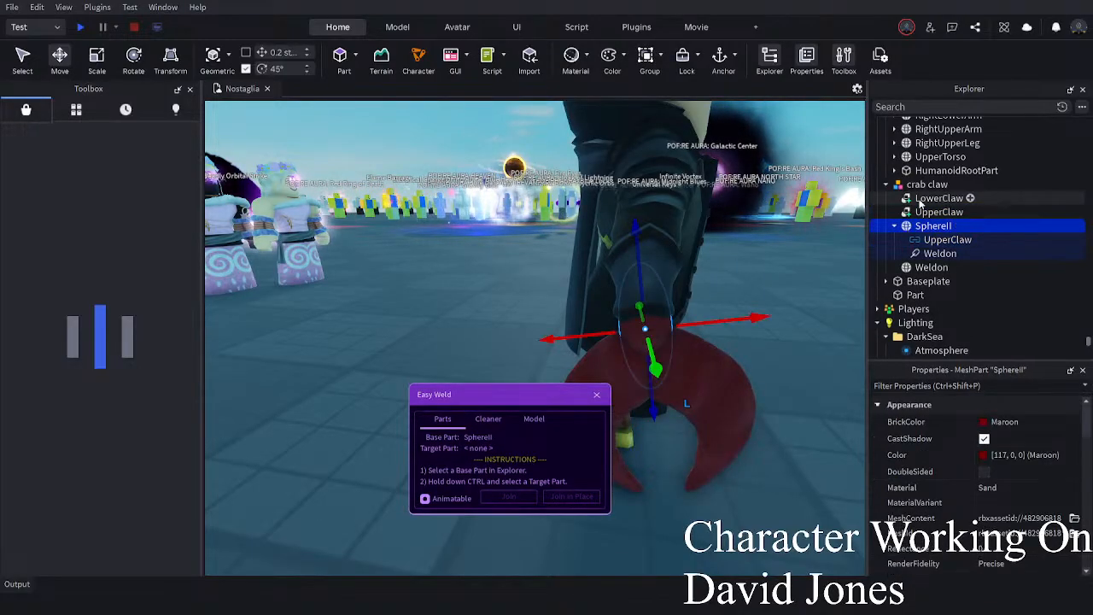
{"action": "left_click", "coordinate": [919, 201], "text": "ctrl"}
{"action": "key", "text": "f"}
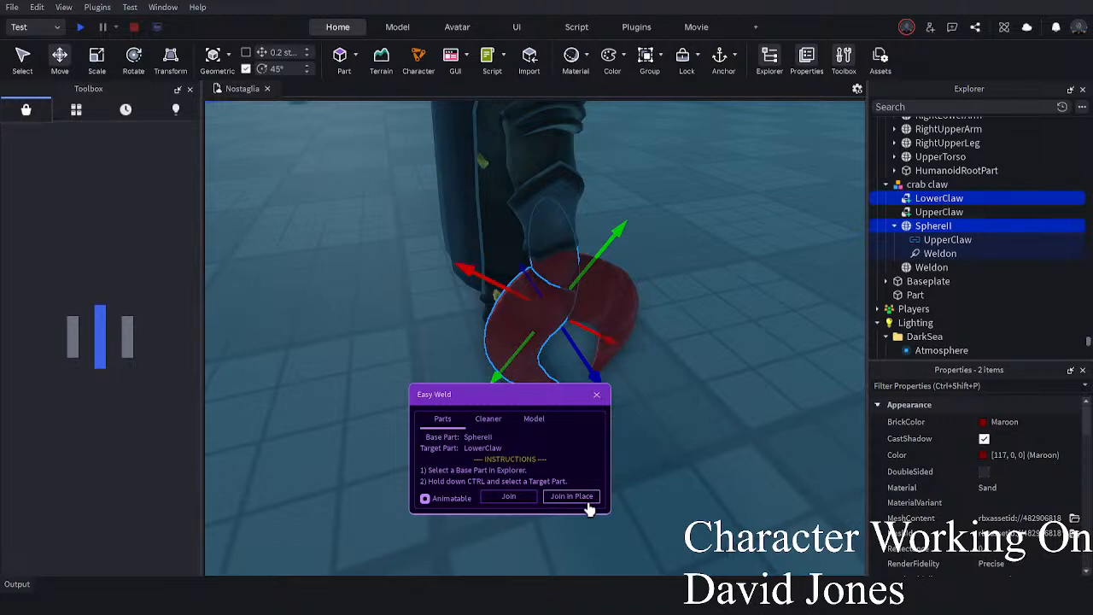
{"action": "right_click_drag", "start_coordinate": [687, 444], "coordinate": [653, 456]}
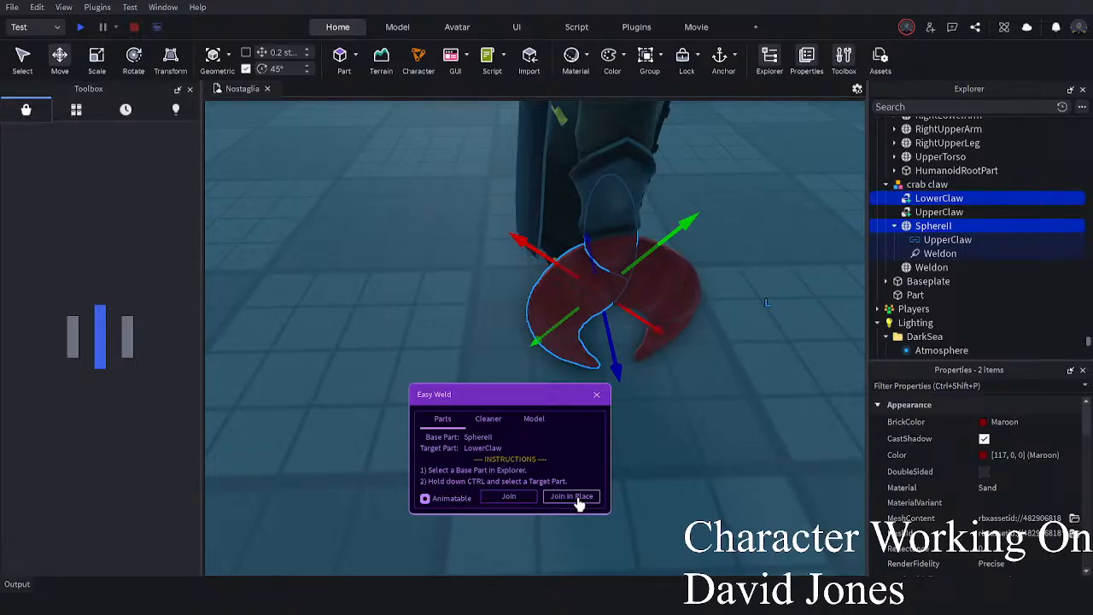
{"action": "right_click_drag", "start_coordinate": [586, 507], "coordinate": [622, 500]}
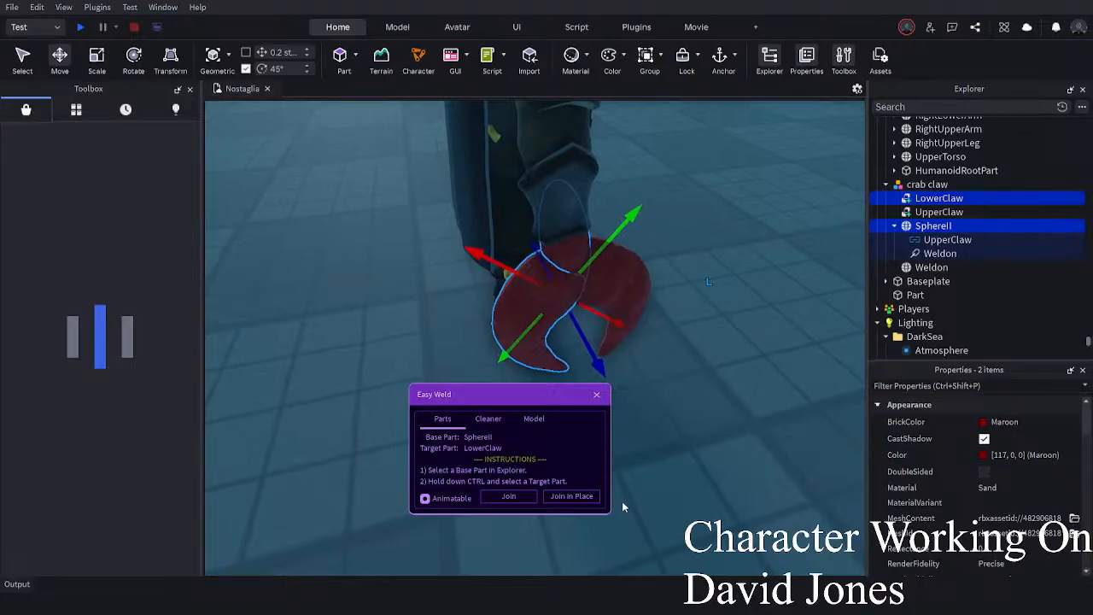
{"action": "left_click", "coordinate": [576, 504]}
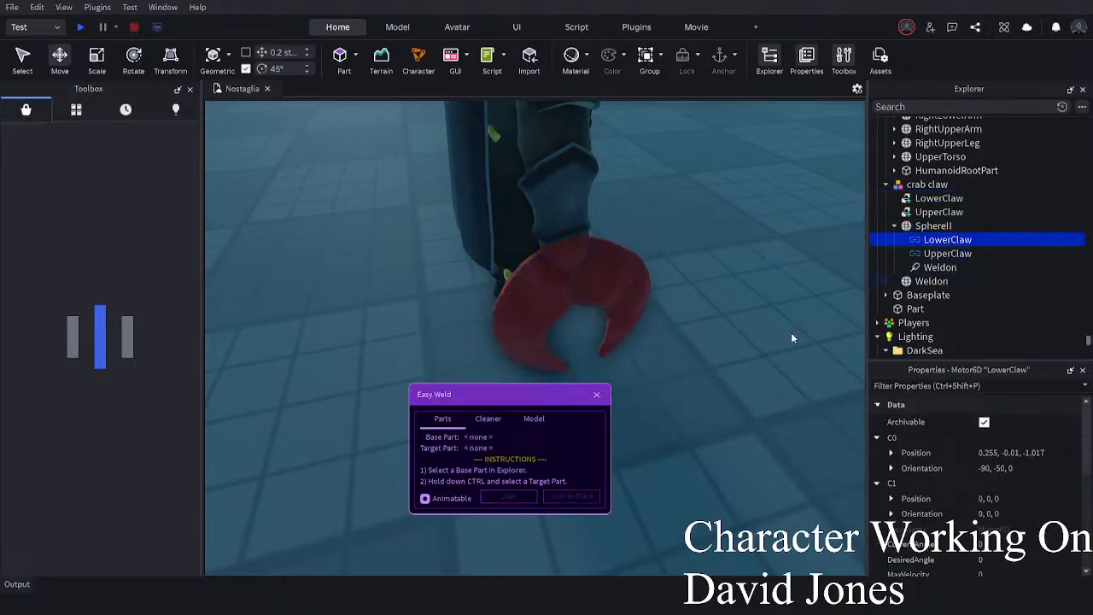
- Move the crab claw model into the Warrior Set's Accessories folder
{"action": "left_click", "coordinate": [885, 184]}
{"action": "scroll", "coordinate": [901, 191], "scroll_direction": "up", "scroll_amount": 2}
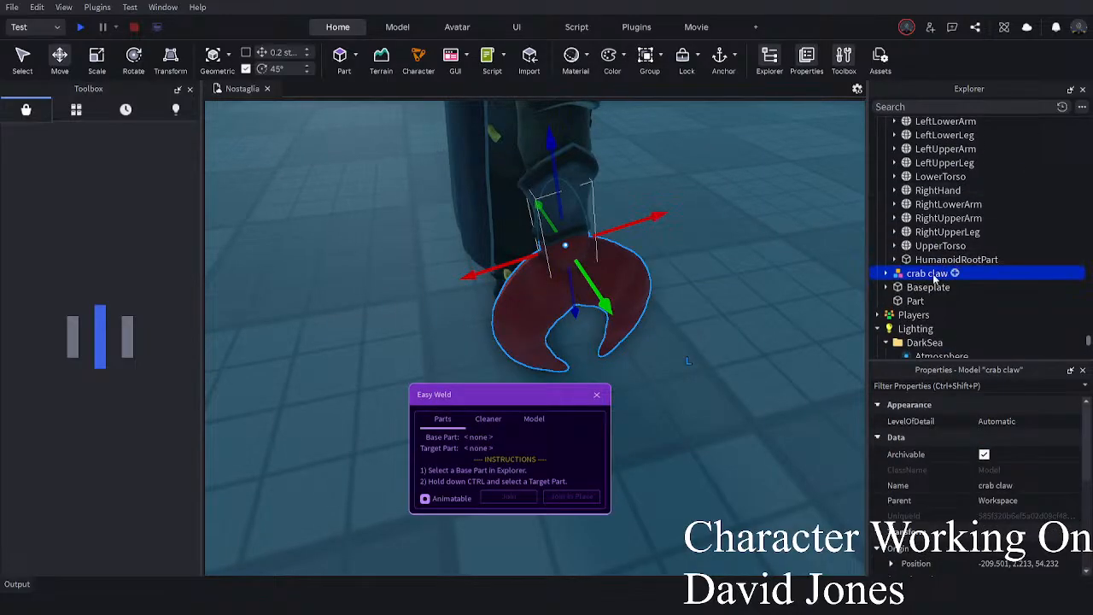
{"action": "scroll", "coordinate": [939, 197], "scroll_direction": "up", "scroll_amount": 5}
{"action": "left_click_drag", "start_coordinate": [928, 174], "coordinate": [926, 165]}
{"action": "left_click", "coordinate": [903, 177]}
- Fly around the scene and look over the other finished character rigs for reference
{"action": "left_click", "coordinate": [775, 333]}
{"action": "right_click_drag", "start_coordinate": [776, 333], "coordinate": [732, 309]}
{"action": "key", "text": "s"}
{"action": "key", "text": "w"}
{"action": "key", "text": "w"}
{"action": "right_click_drag", "start_coordinate": [571, 203], "coordinate": [561, 183]}
{"action": "right_click_drag", "start_coordinate": [433, 294], "coordinate": [432, 295]}
{"action": "key", "text": "w"}
{"action": "key", "text": "s"}
{"action": "left_click", "coordinate": [697, 437]}
{"action": "left_click_drag", "start_coordinate": [697, 438], "coordinate": [592, 317]}
{"action": "right_click_drag", "start_coordinate": [593, 317], "coordinate": [593, 317]}
{"action": "left_click_drag", "start_coordinate": [592, 317], "coordinate": [461, 372]}
{"action": "left_click", "coordinate": [595, 315]}
{"action": "key", "text": "w"}
{"action": "right_click_drag", "start_coordinate": [595, 315], "coordinate": [595, 315]}
{"action": "key", "text": "w"}
{"action": "scroll", "coordinate": [595, 315], "scroll_direction": "down", "scroll_amount": 2}
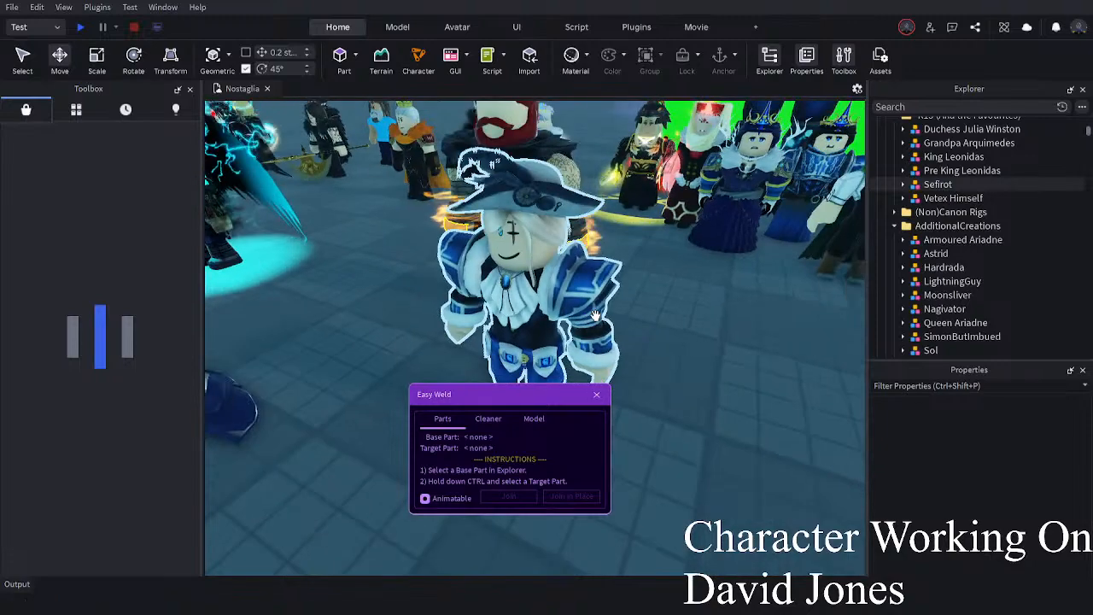
{"action": "key", "text": "a"}
{"action": "scroll", "coordinate": [596, 319], "scroll_direction": "down", "scroll_amount": 2}
{"action": "left_click_drag", "start_coordinate": [613, 317], "coordinate": [509, 301]}
{"action": "left_click", "coordinate": [520, 325]}
{"action": "key", "text": "d"}
{"action": "right_click_drag", "start_coordinate": [520, 324], "coordinate": [620, 177]}
{"action": "key", "text": "a"}
{"action": "key", "text": "w"}
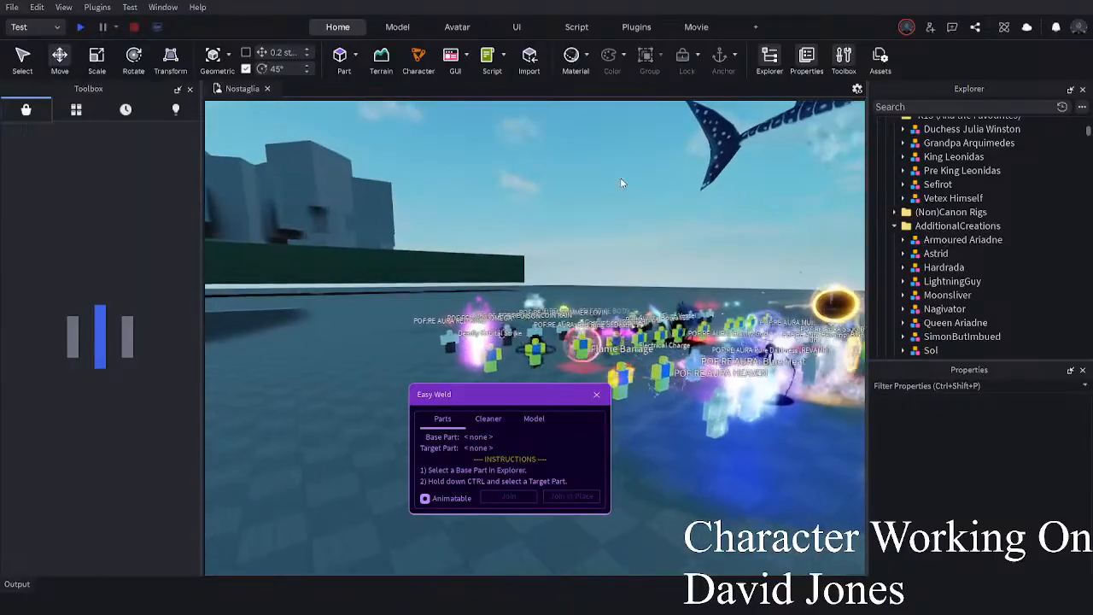
- Return to the Warrior Set and focus the view on it
{"action": "key", "text": "w"}
{"action": "right_click_drag", "start_coordinate": [471, 290], "coordinate": [549, 344]}
{"action": "key", "text": "w"}
{"action": "left_click", "coordinate": [478, 291]}
{"action": "left_click_drag", "start_coordinate": [549, 344], "coordinate": [567, 294]}
{"action": "left_click", "coordinate": [589, 303]}
{"action": "right_click_drag", "start_coordinate": [642, 321], "coordinate": [630, 329]}
{"action": "left_click_drag", "start_coordinate": [630, 329], "coordinate": [617, 380]}
{"action": "left_click", "coordinate": [669, 378]}
{"action": "right_click_drag", "start_coordinate": [668, 378], "coordinate": [663, 358]}
{"action": "left_click", "coordinate": [583, 321]}
{"action": "key", "text": "f"}
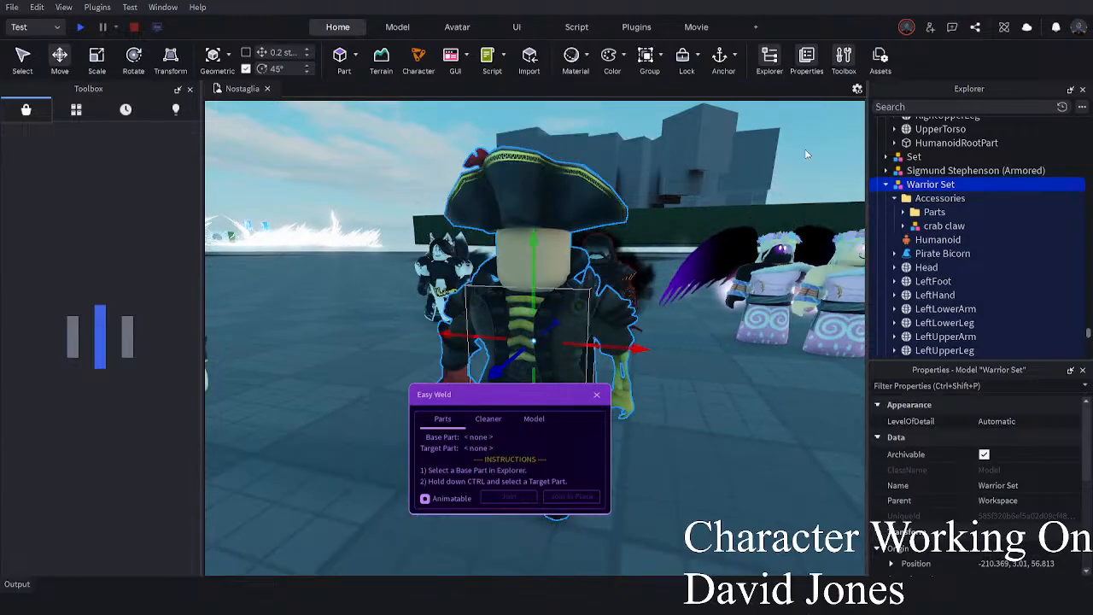
- Examine the Warrior Set's accessory Parts folder and its Humanoid properties
{"action": "left_click", "coordinate": [934, 212]}
{"action": "left_click", "coordinate": [903, 212]}
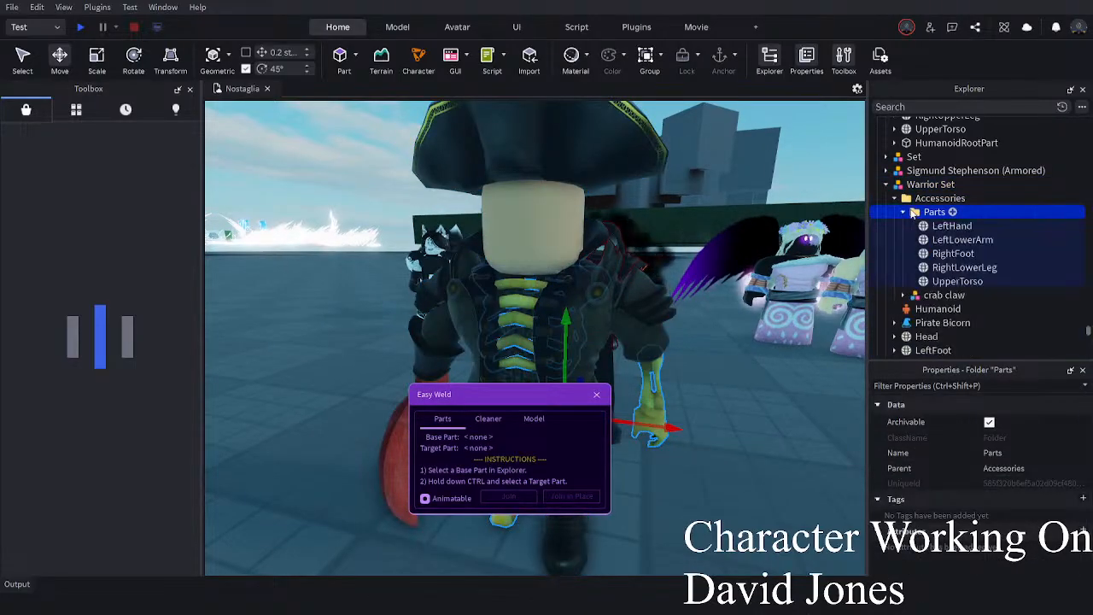
{"action": "left_click", "coordinate": [949, 225]}
{"action": "left_click", "coordinate": [903, 212]}
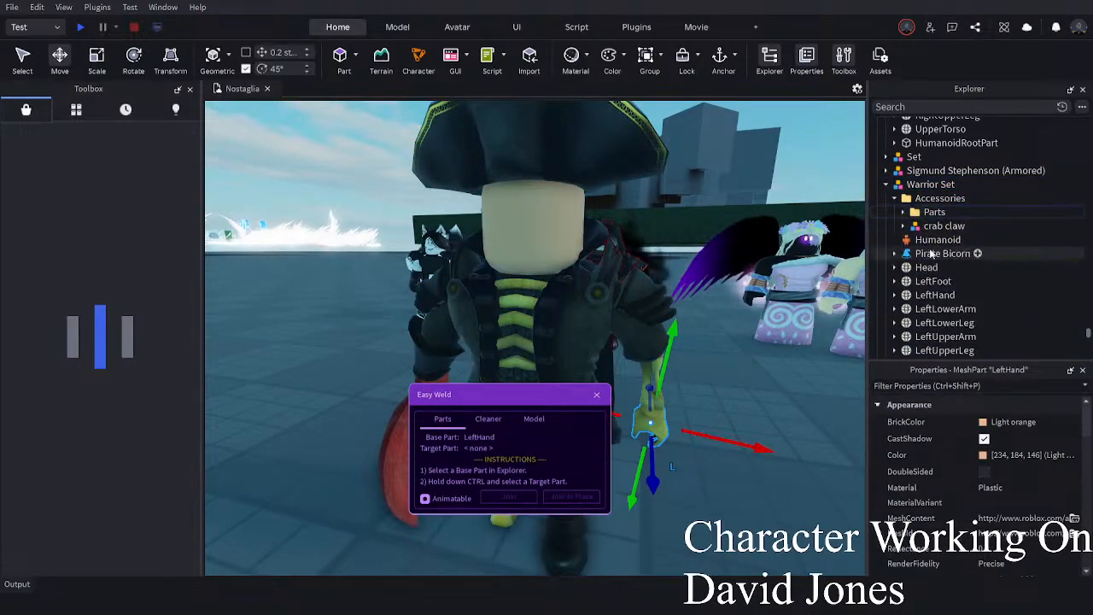
{"action": "left_click", "coordinate": [937, 239]}
{"action": "scroll", "coordinate": [984, 441], "scroll_direction": "down", "scroll_amount": 2}
{"action": "scroll", "coordinate": [983, 440], "scroll_direction": "down", "scroll_amount": 3}
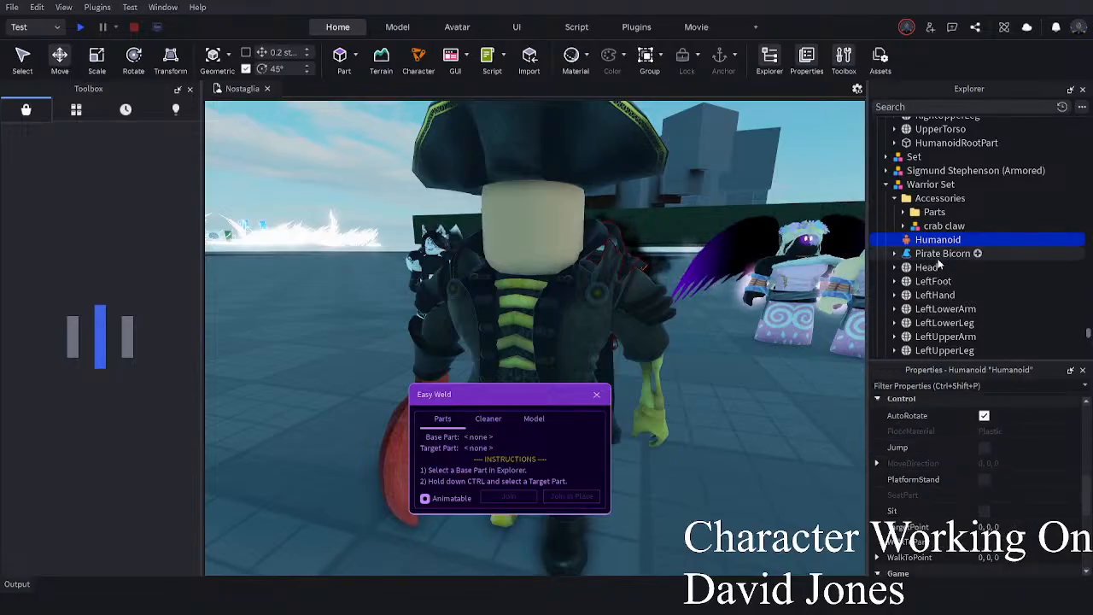
{"action": "scroll", "coordinate": [973, 265], "scroll_direction": "up", "scroll_amount": 1}
{"action": "scroll", "coordinate": [974, 213], "scroll_direction": "down", "scroll_amount": 3}
- Add a Body Colors object to the Warrior Set and view the character from the front
{"action": "left_click", "coordinate": [962, 157]}
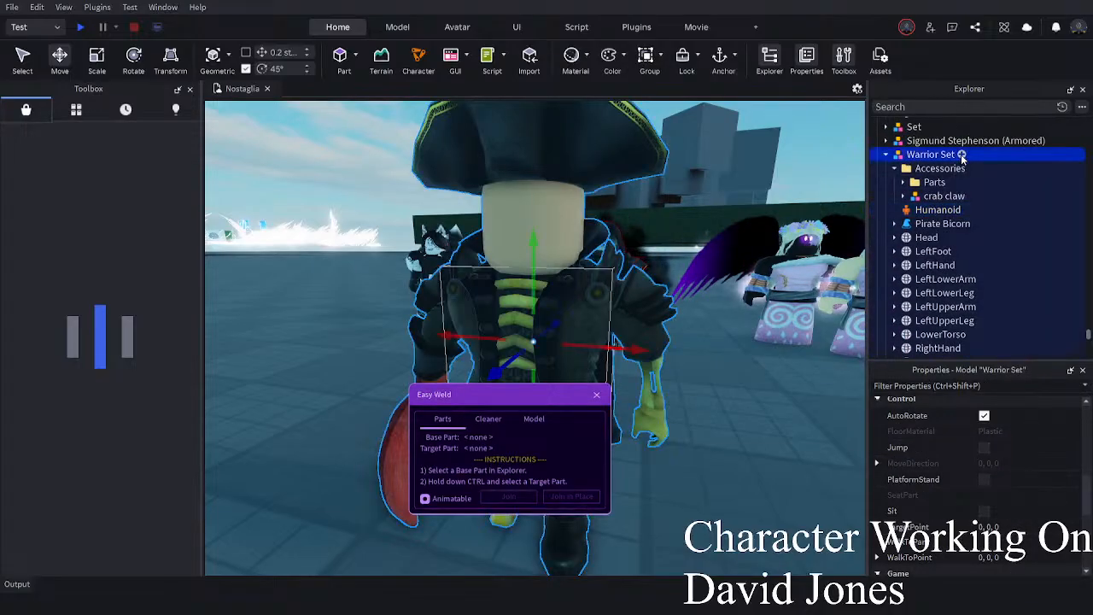
{"action": "key", "text": "ctrl+shift+v"}
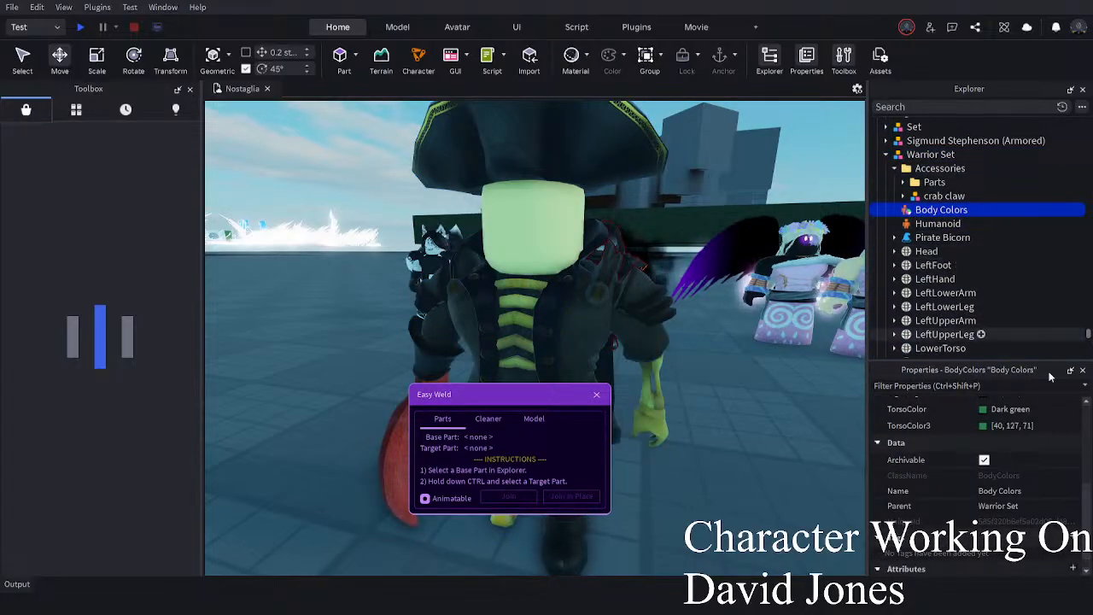
{"action": "left_click", "coordinate": [728, 428]}
{"action": "scroll", "coordinate": [729, 428], "scroll_direction": "down", "scroll_amount": 3}
{"action": "mouse_move", "coordinate": [728, 429]}
{"action": "right_mouse_down"}
{"action": "mouse_move", "coordinate": [702, 459]}
{"action": "mouse_move", "coordinate": [691, 450]}
{"action": "mouse_move", "coordinate": [726, 410]}
{"action": "right_mouse_up"}
{"action": "key", "text": "s"}
{"action": "key", "text": "w"}
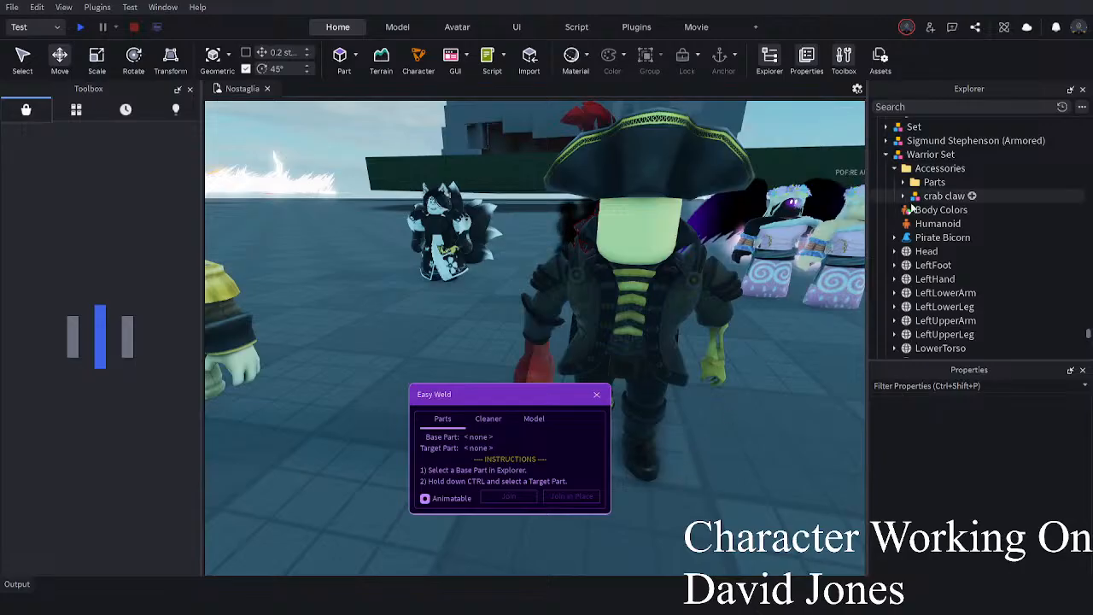
- Set the Body Colors head color to Maroon and check the head against the crab claw
{"action": "left_click", "coordinate": [933, 224]}
{"action": "left_click", "coordinate": [937, 210]}
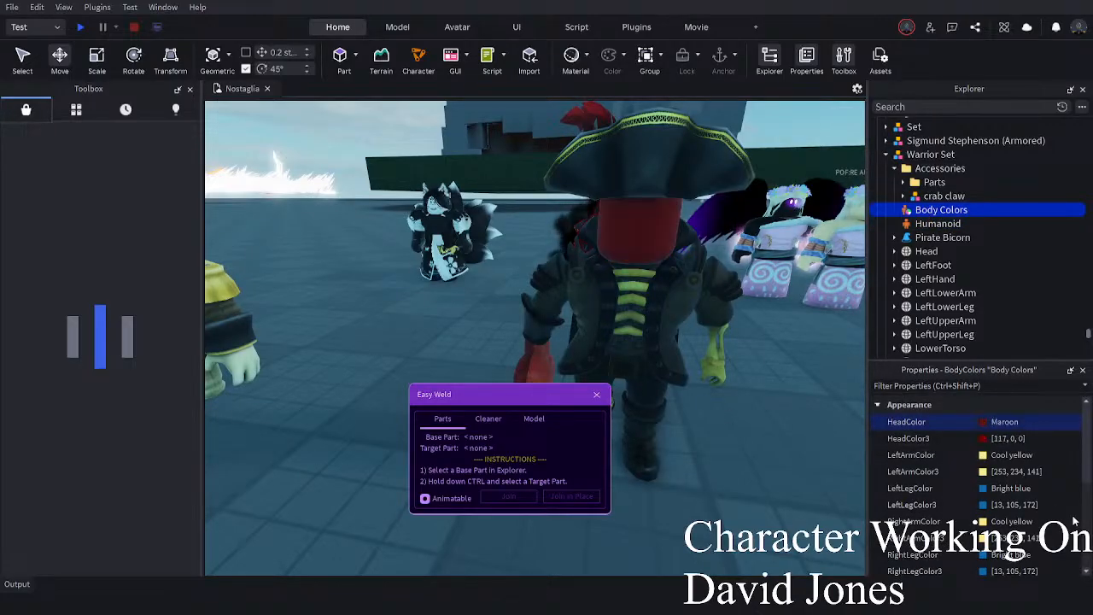
{"action": "left_click", "coordinate": [748, 356]}
{"action": "right_click_drag", "start_coordinate": [748, 356], "coordinate": [749, 361]}
{"action": "right_click_drag", "start_coordinate": [634, 352], "coordinate": [636, 348]}
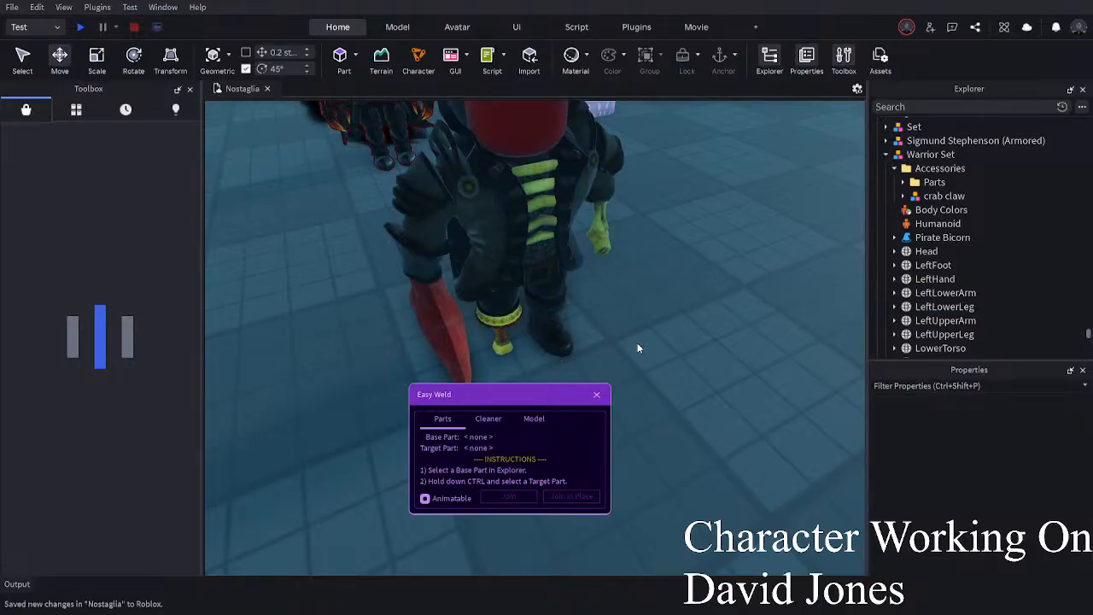
- Set the HeadColor3 of the Warrior Set's Body Colors to 77, 22, 43
{"action": "left_click", "coordinate": [910, 211]}
{"action": "left_click", "coordinate": [984, 423]}
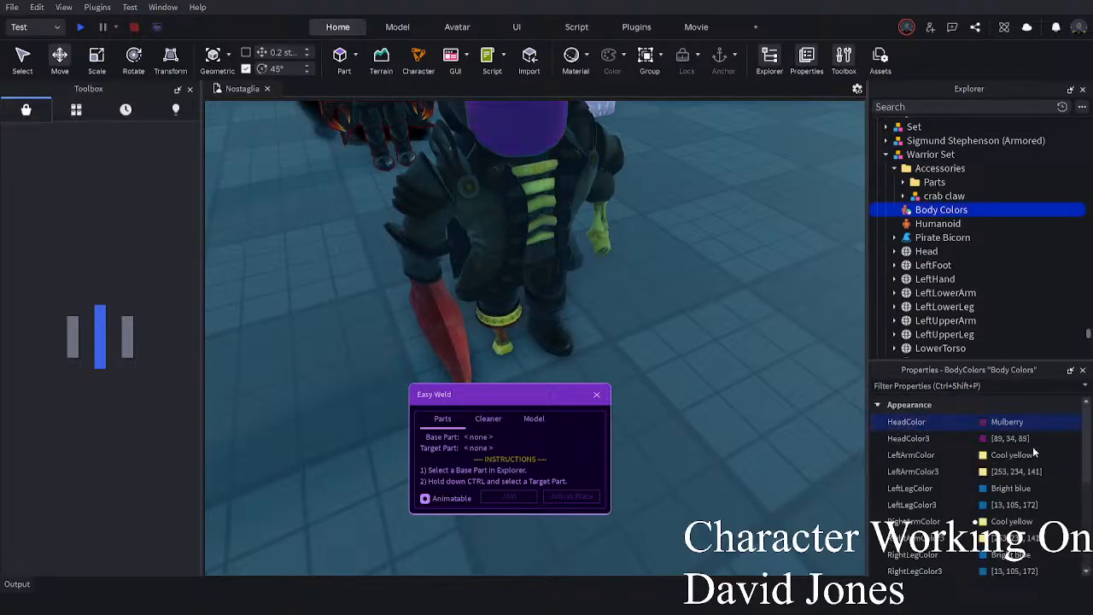
{"action": "scroll", "coordinate": [796, 391], "scroll_direction": "down", "scroll_amount": 3}
{"action": "scroll", "coordinate": [758, 376], "scroll_direction": "up", "scroll_amount": 2}
{"action": "left_click", "coordinate": [1017, 424]}
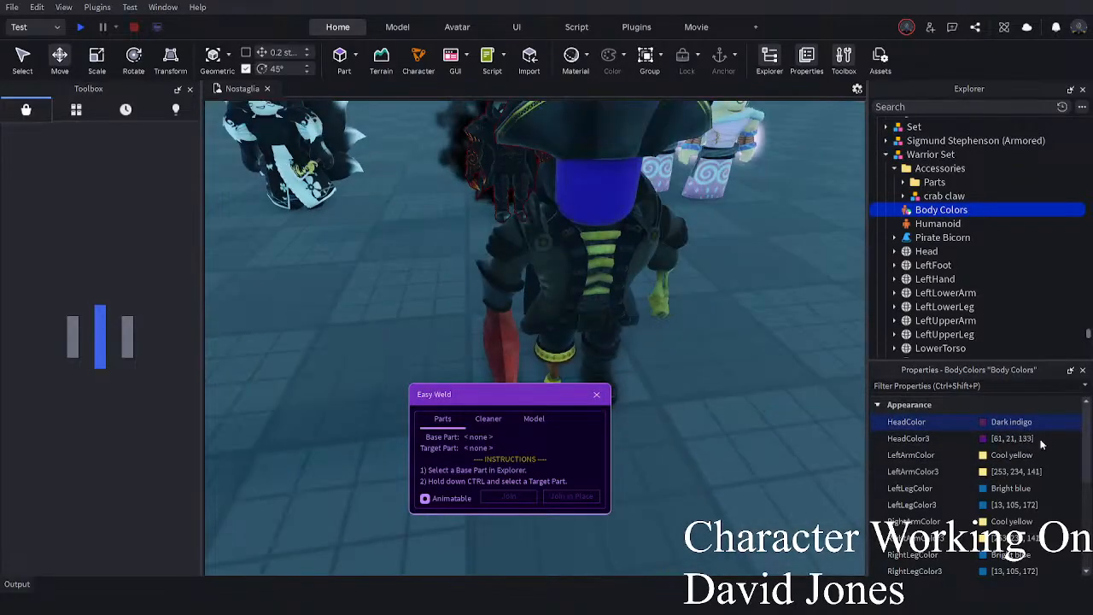
{"action": "left_click", "coordinate": [1031, 443]}
{"action": "left_click", "coordinate": [1015, 438]}
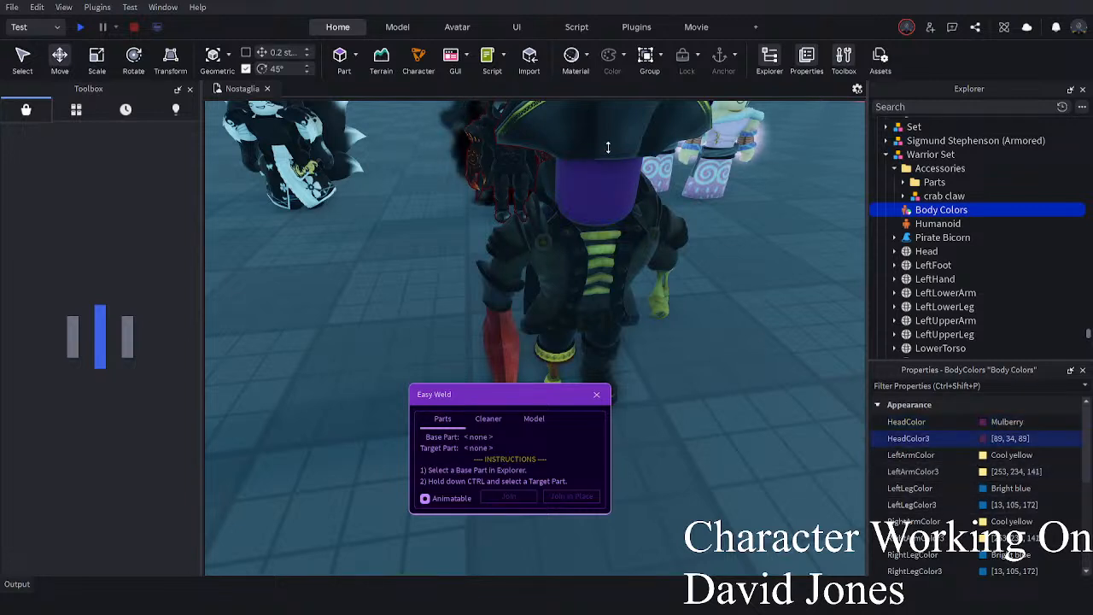
{"action": "mouse_move", "coordinate": [389, 317]}
{"action": "left_mouse_down"}
{"action": "mouse_move", "coordinate": [398, 320]}
{"action": "mouse_move", "coordinate": [387, 297]}
{"action": "left_mouse_up"}
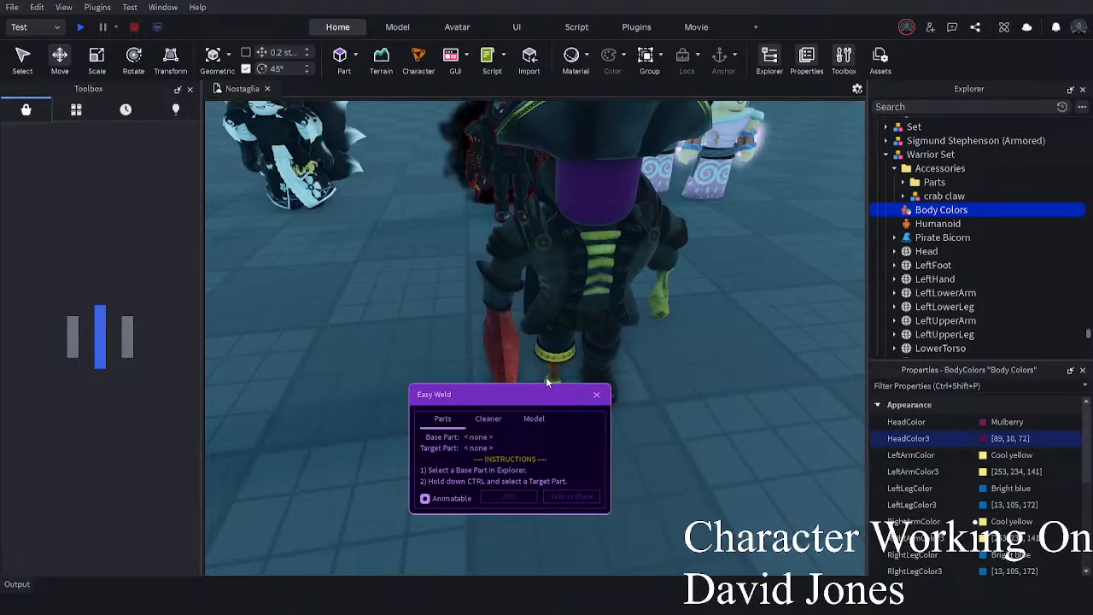
{"action": "left_click_drag", "start_coordinate": [550, 373], "coordinate": [550, 378]}
{"action": "left_click_drag", "start_coordinate": [373, 319], "coordinate": [347, 308]}
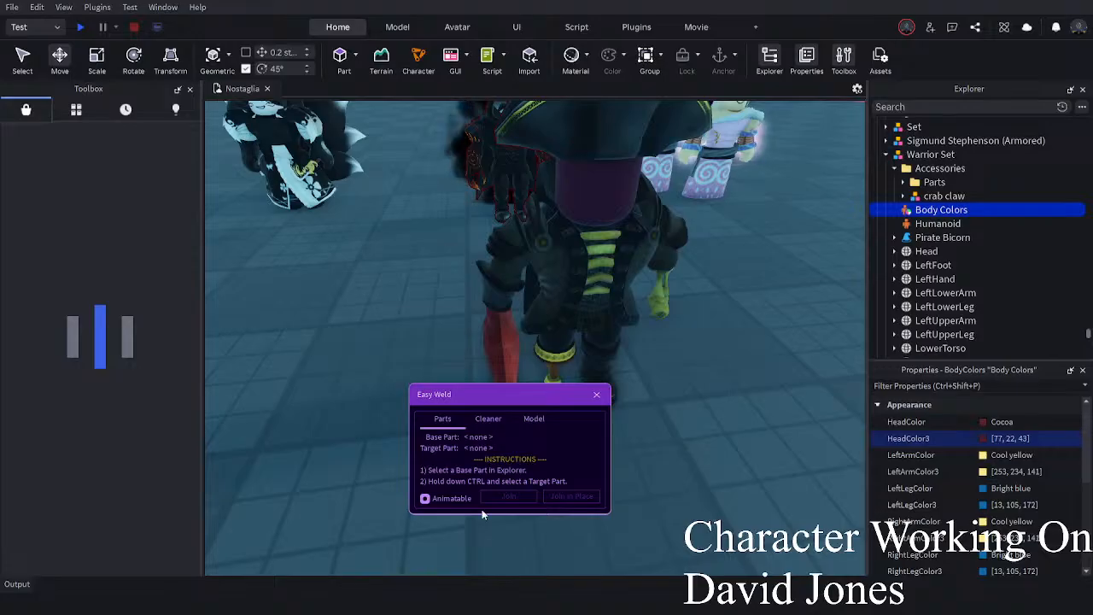
{"action": "left_click", "coordinate": [780, 391]}
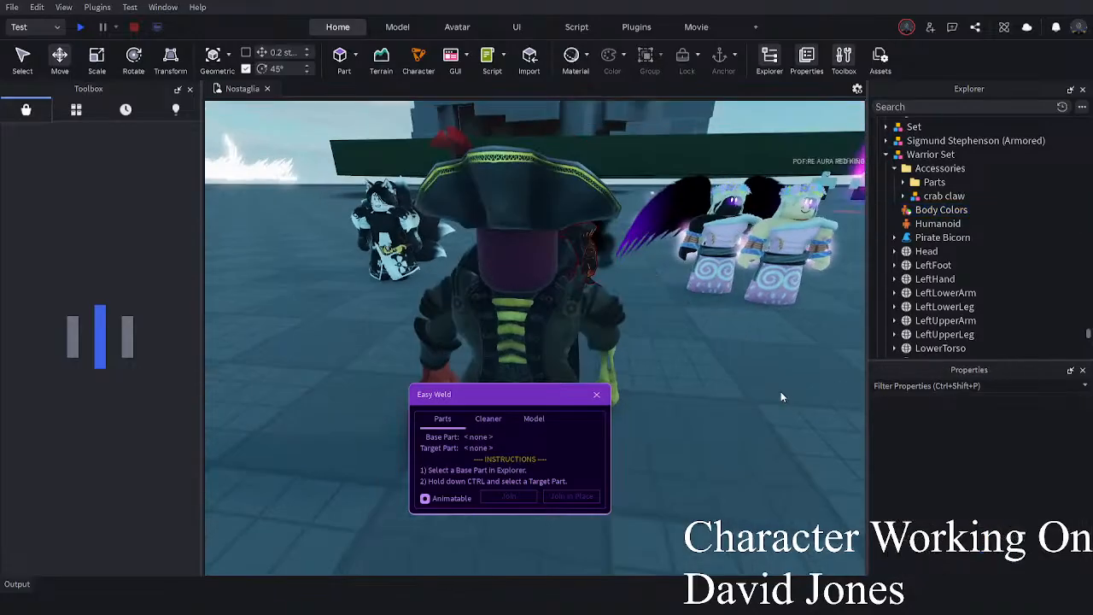
- Set the color of all four parts in the crab claw model to 77, 22, 43
{"action": "scroll", "coordinate": [589, 374], "scroll_direction": "up", "scroll_amount": 3}
{"action": "left_click", "coordinate": [586, 375]}
{"action": "right_click_drag", "start_coordinate": [728, 230], "coordinate": [723, 233]}
{"action": "left_click", "coordinate": [412, 305]}
{"action": "left_click", "coordinate": [952, 210]}
{"action": "left_click", "coordinate": [947, 238]}
{"action": "left_click", "coordinate": [910, 238]}
{"action": "left_click", "coordinate": [948, 251]}
{"action": "left_click", "coordinate": [955, 210], "text": "shift"}
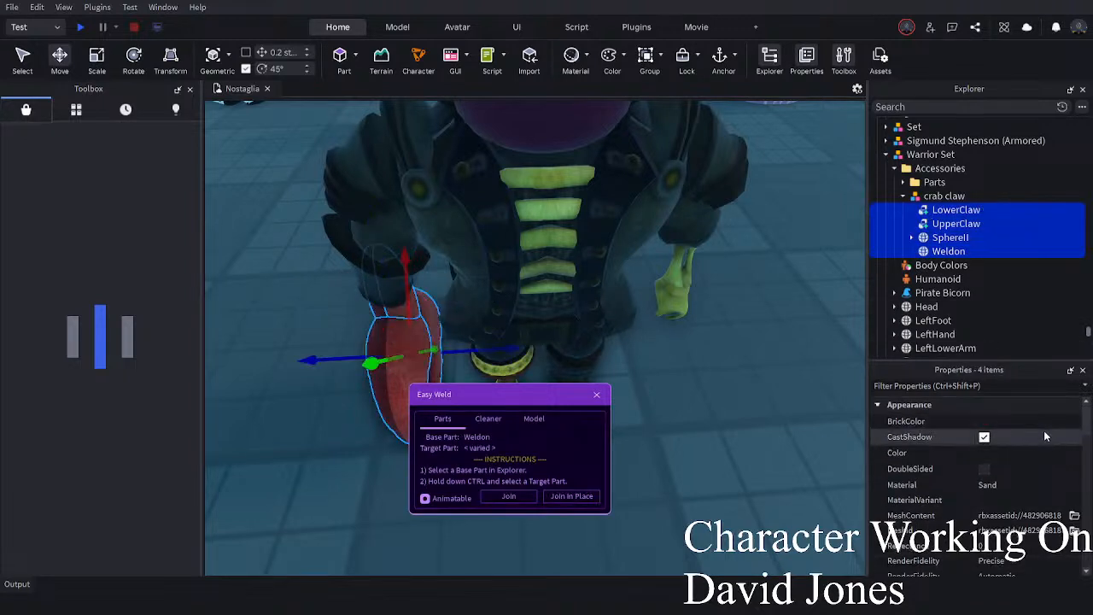
{"action": "left_click", "coordinate": [1030, 427]}
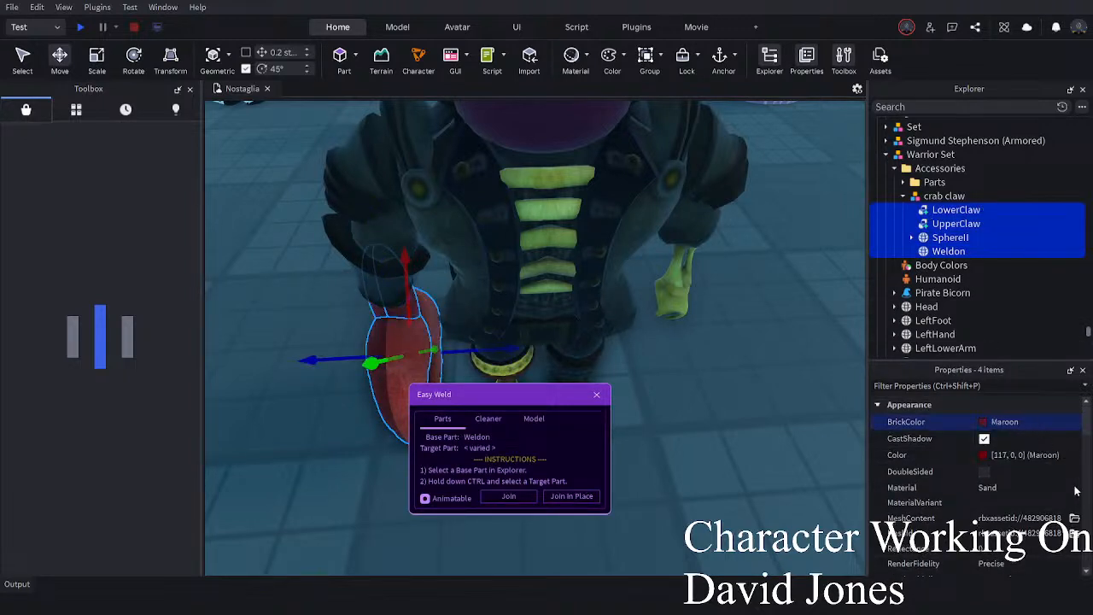
{"action": "left_click", "coordinate": [1027, 454]}
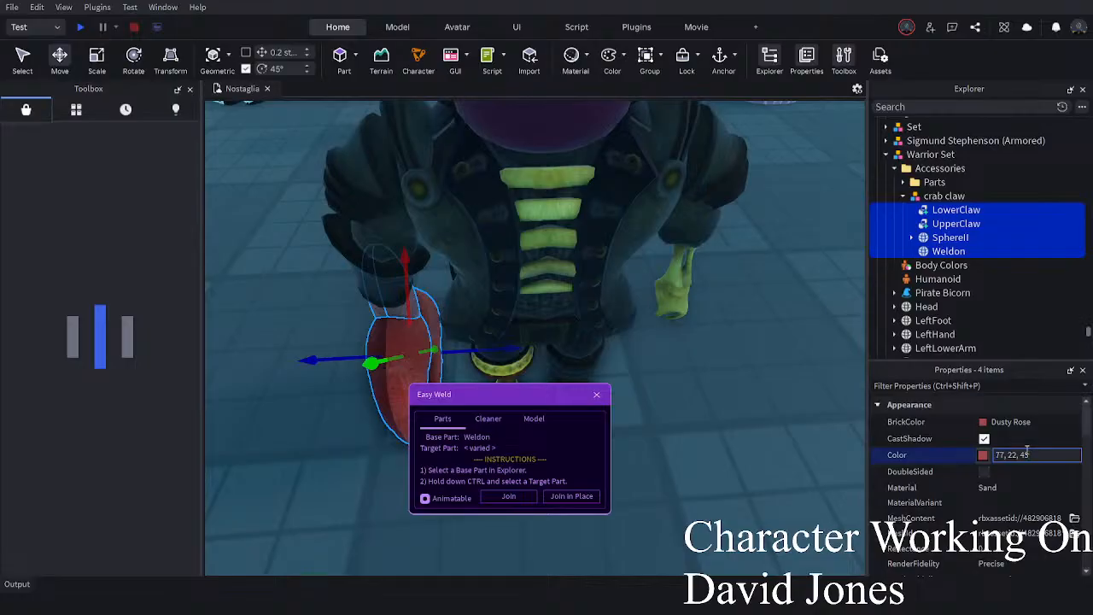
{"action": "scroll", "coordinate": [1027, 453], "scroll_direction": "down", "scroll_amount": 8}
{"action": "scroll", "coordinate": [1026, 449], "scroll_direction": "up", "scroll_amount": 4}
{"action": "scroll", "coordinate": [1026, 454], "scroll_direction": "up", "scroll_amount": 3}
{"action": "scroll", "coordinate": [1027, 454], "scroll_direction": "down", "scroll_amount": 1}
{"action": "left_click", "coordinate": [985, 502]}
{"action": "left_click", "coordinate": [781, 461]}
{"action": "right_click_drag", "start_coordinate": [781, 462], "coordinate": [779, 462]}
{"action": "scroll", "coordinate": [780, 461], "scroll_direction": "down", "scroll_amount": 3}
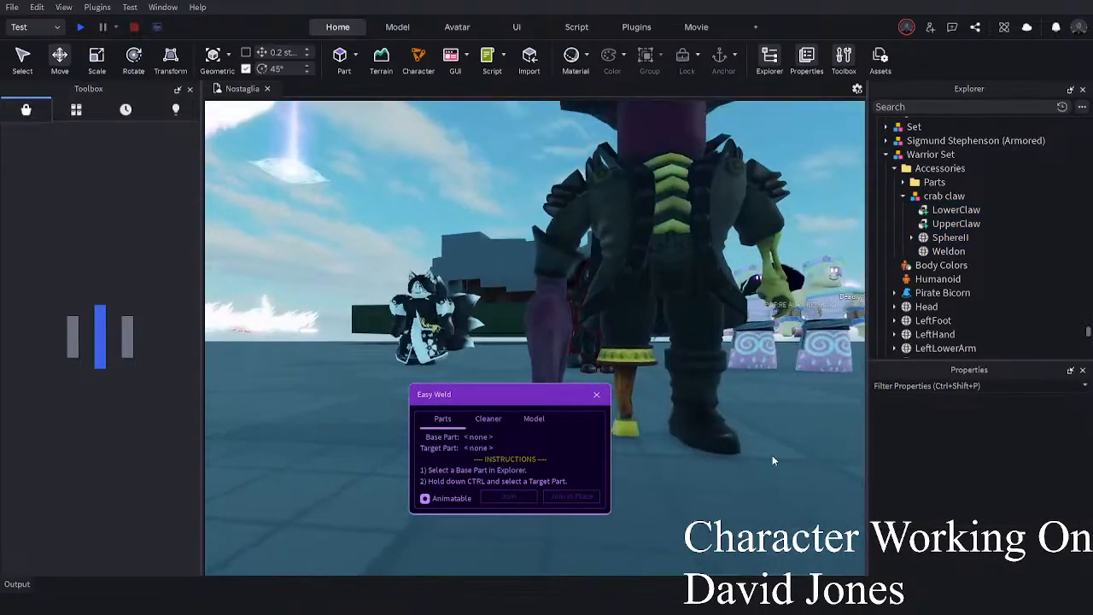
- Try different materials on the crab claw's four parts, including SmoothPlastic, Snow and Wood
{"action": "left_click", "coordinate": [541, 355]}
{"action": "scroll", "coordinate": [539, 351], "scroll_direction": "up", "scroll_amount": 3}
{"action": "right_click_drag", "start_coordinate": [540, 351], "coordinate": [541, 351]}
{"action": "left_click", "coordinate": [579, 327], "text": "alt"}
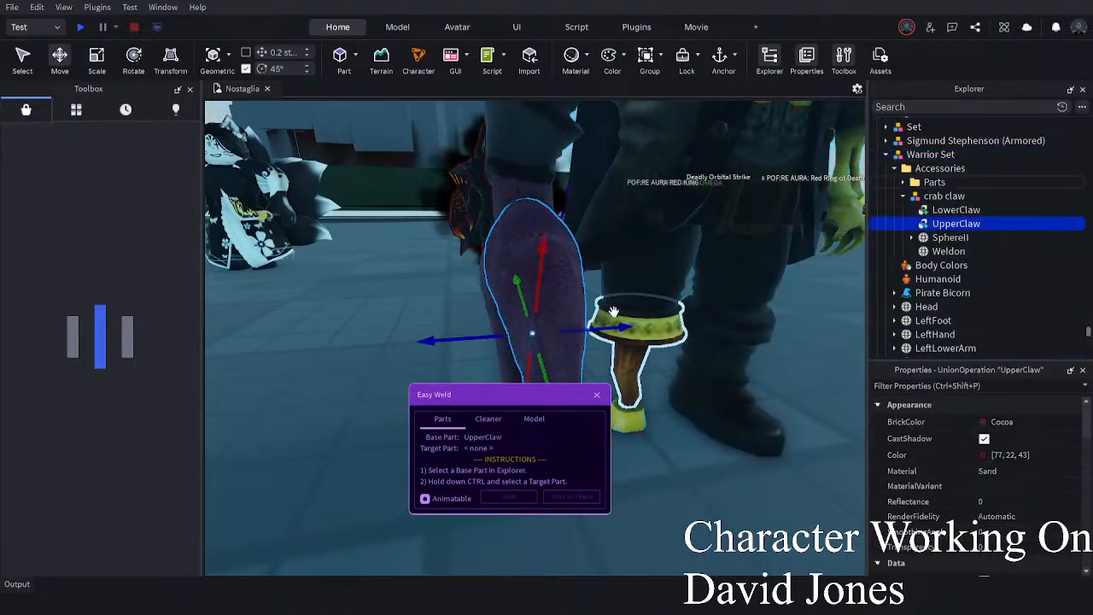
{"action": "left_click", "coordinate": [955, 209]}
{"action": "left_click", "coordinate": [947, 251], "text": "shift"}
{"action": "left_click", "coordinate": [1013, 486]}
{"action": "left_click", "coordinate": [1017, 515]}
{"action": "left_click", "coordinate": [1020, 487]}
{"action": "left_click", "coordinate": [1014, 562]}
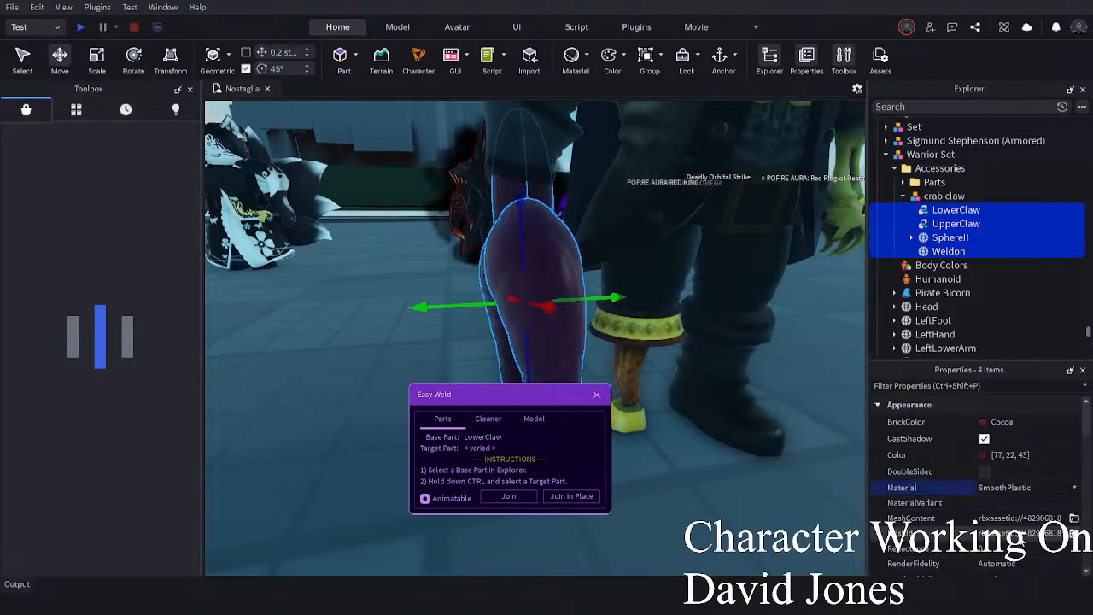
{"action": "left_click", "coordinate": [1016, 581]}
{"action": "right_click_drag", "start_coordinate": [738, 478], "coordinate": [738, 476]}
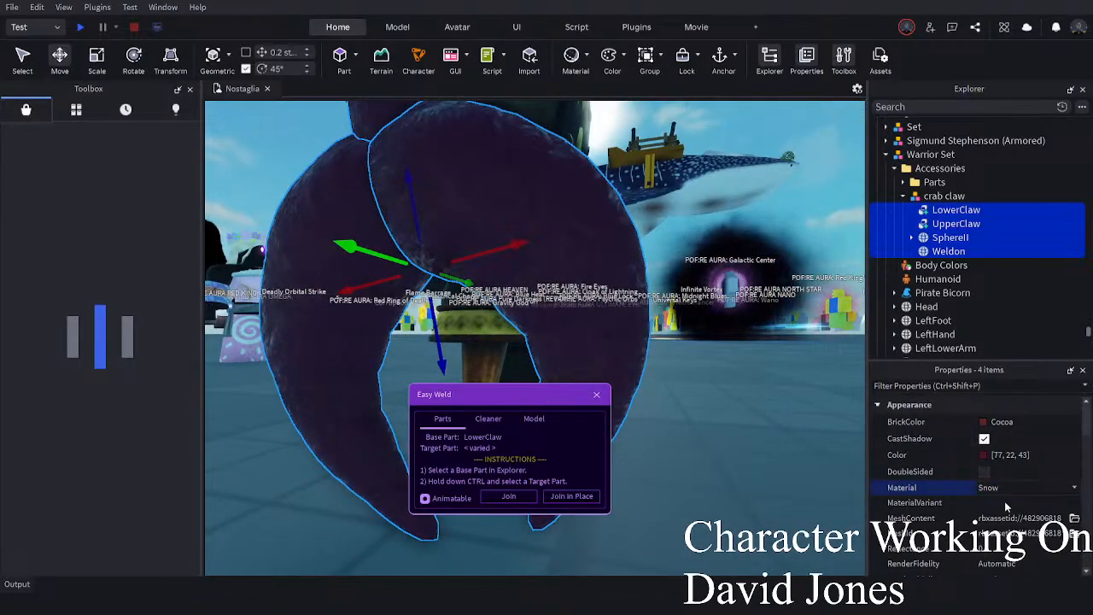
{"action": "left_click", "coordinate": [1021, 593]}
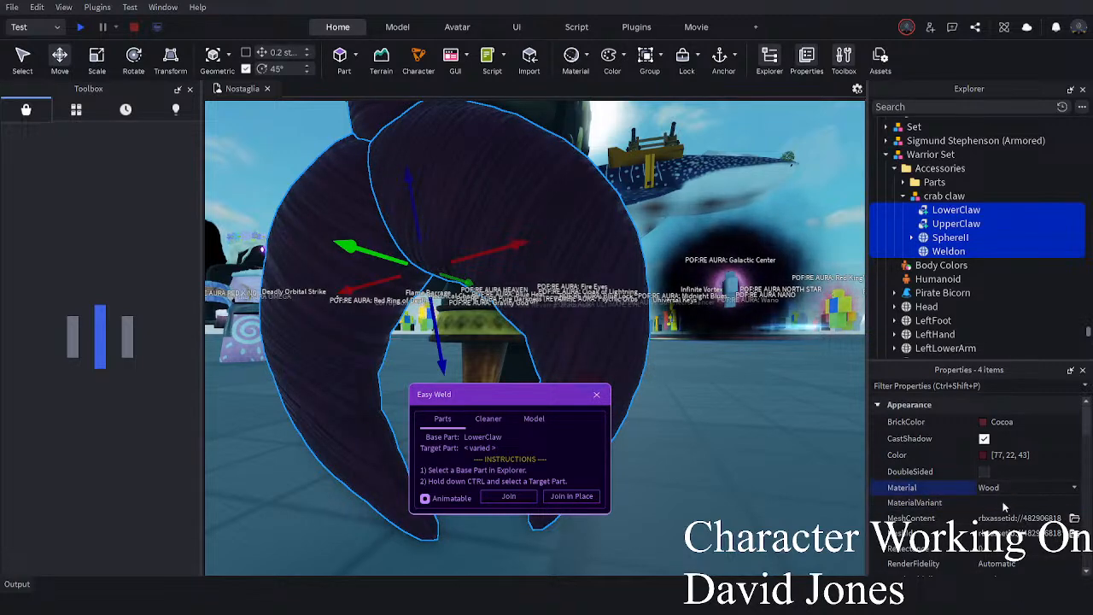
{"action": "left_click", "coordinate": [1001, 535]}
- Close the Easy Weld window and check the crab claw and head colors from several angles
{"action": "mouse_move", "coordinate": [752, 489]}
{"action": "right_mouse_down"}
{"action": "mouse_move", "coordinate": [764, 504]}
{"action": "mouse_move", "coordinate": [738, 511]}
{"action": "mouse_move", "coordinate": [760, 494]}
{"action": "right_mouse_up"}
{"action": "scroll", "coordinate": [738, 511], "scroll_direction": "down", "scroll_amount": 3}
{"action": "left_click", "coordinate": [738, 511]}
{"action": "left_click", "coordinate": [597, 395]}
{"action": "right_click_drag", "start_coordinate": [710, 420], "coordinate": [710, 420]}
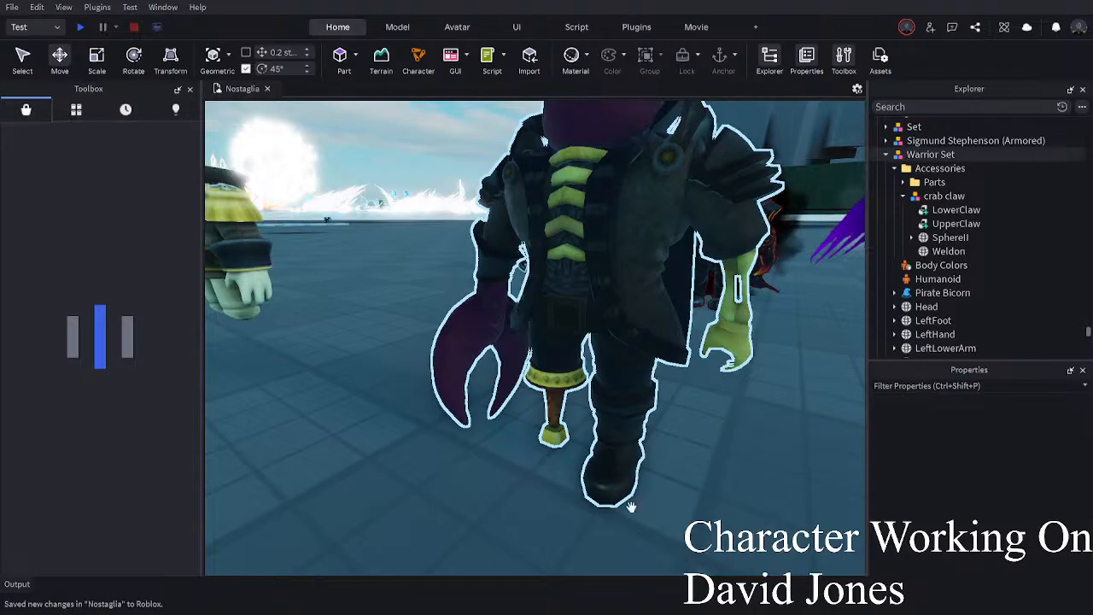
{"action": "right_click_drag", "start_coordinate": [619, 473], "coordinate": [633, 507]}
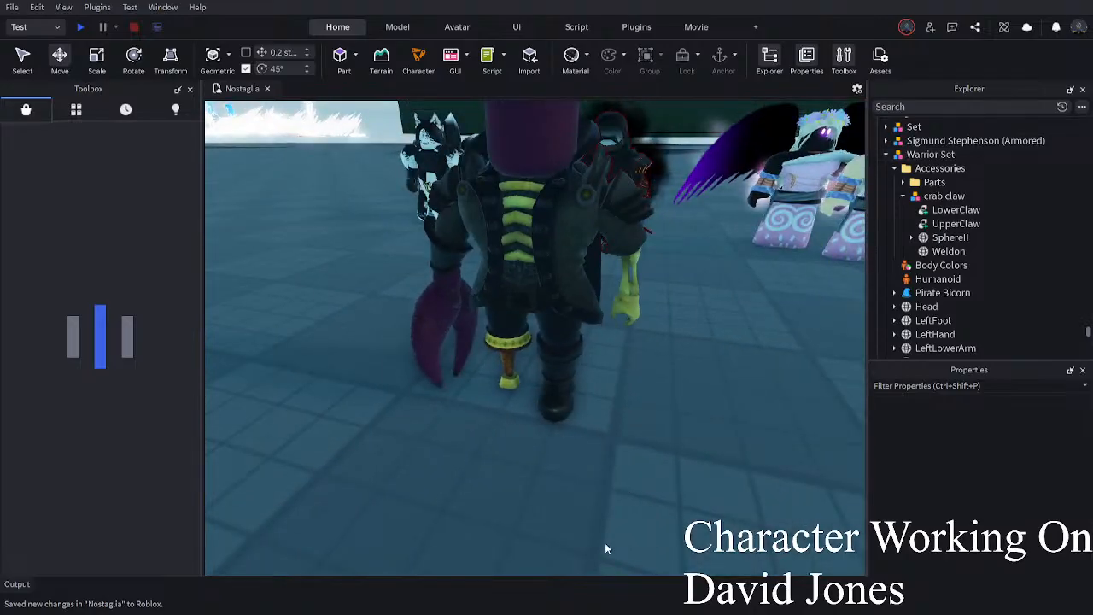
{"action": "right_click_drag", "start_coordinate": [604, 542], "coordinate": [550, 465]}
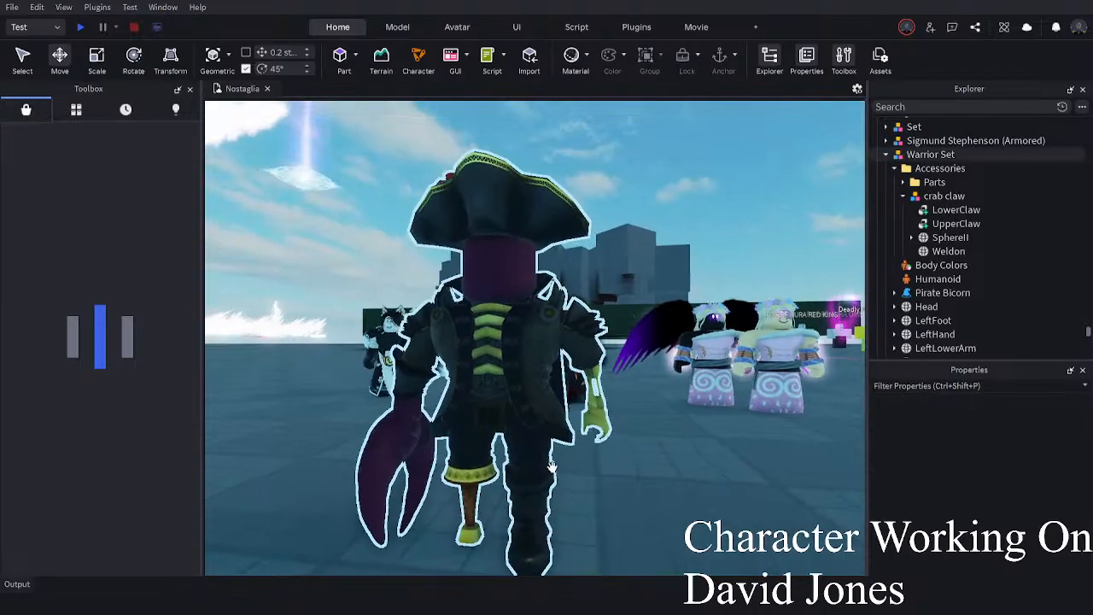
- Examine the skeletal UpperTorso ribs and the left arm of the pirate character
{"action": "scroll", "coordinate": [550, 466], "scroll_direction": "up", "scroll_amount": 5}
{"action": "left_click", "coordinate": [618, 420]}
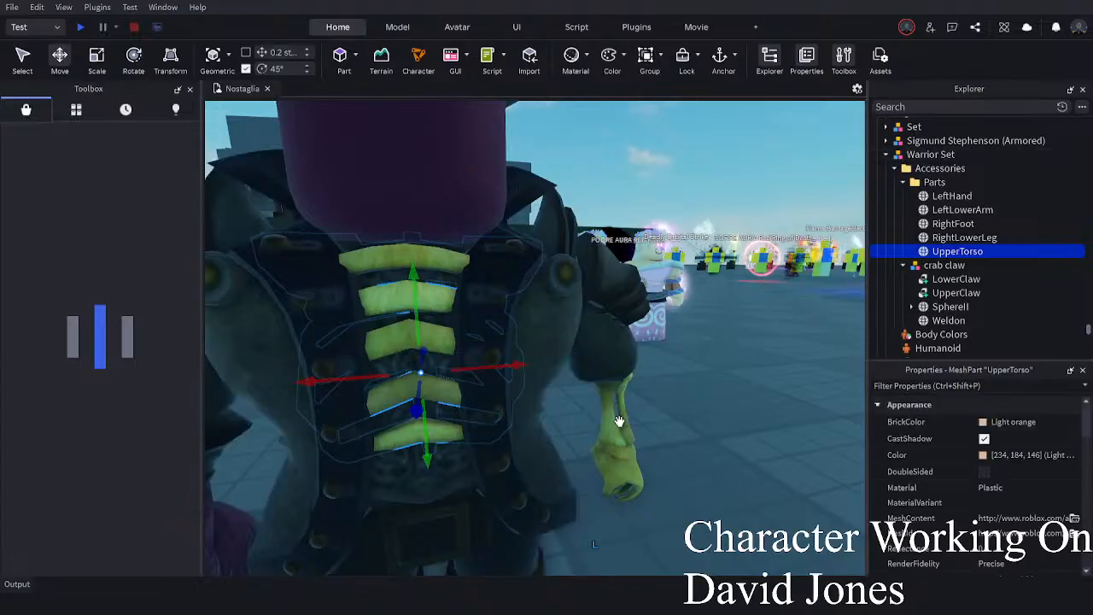
{"action": "scroll", "coordinate": [599, 513], "scroll_direction": "down", "scroll_amount": 5}
{"action": "right_click_drag", "start_coordinate": [615, 444], "coordinate": [26, 150]}
{"action": "left_click", "coordinate": [600, 513]}
{"action": "right_click_drag", "start_coordinate": [598, 384], "coordinate": [462, 276]}
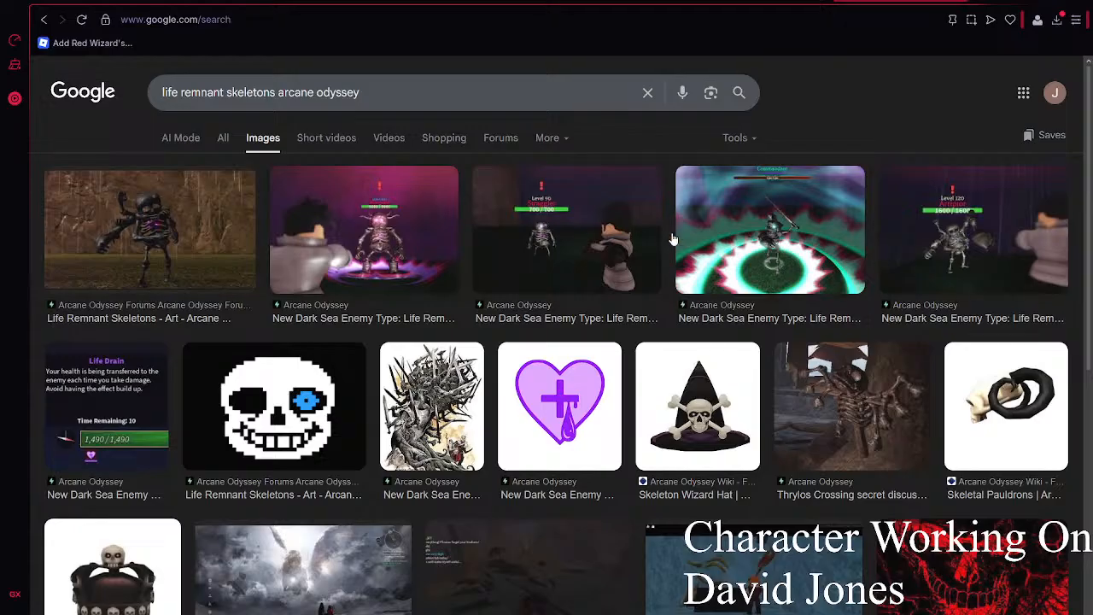
- Study the Life Remnant Skeletons reference image and its forum post in the browser, and return to Roblox Studio
{"action": "left_click", "coordinate": [204, 246]}
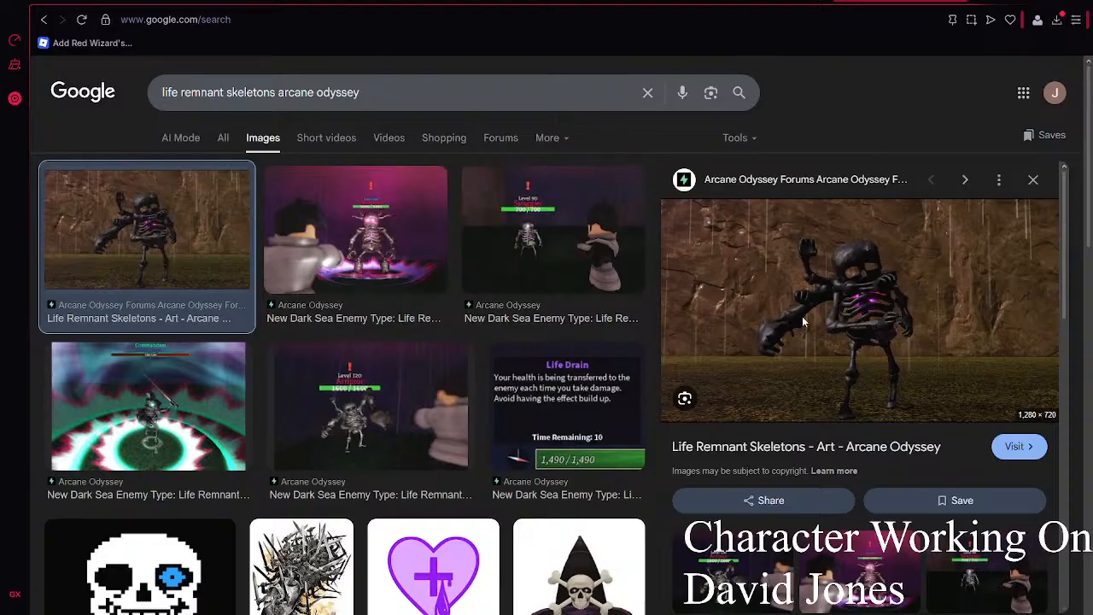
{"action": "left_click", "coordinate": [867, 181]}
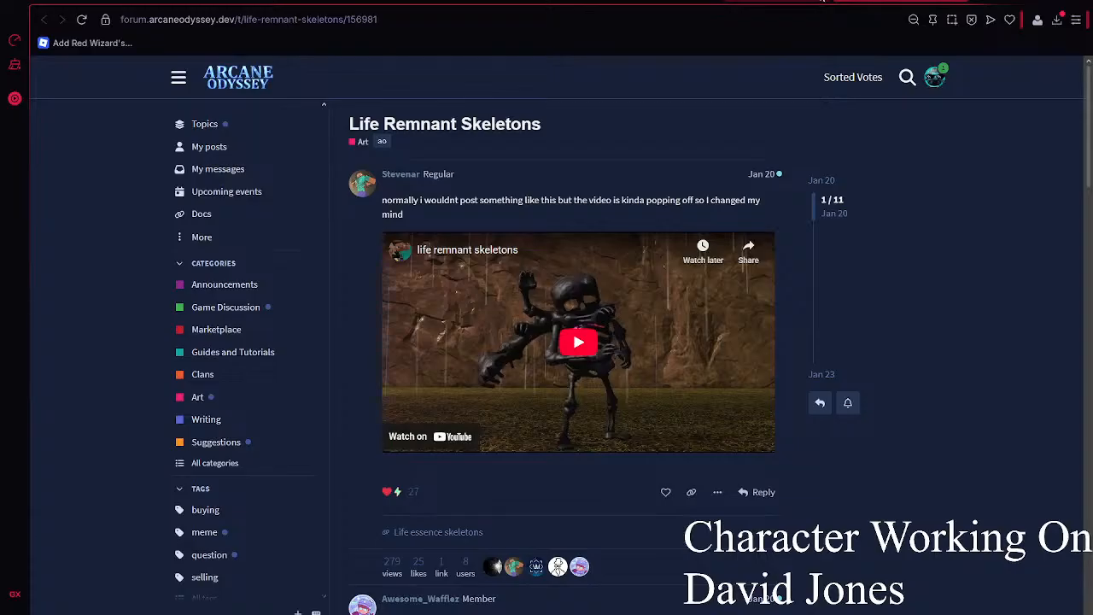
{"action": "scroll", "coordinate": [911, 428], "scroll_direction": "down", "scroll_amount": 2}
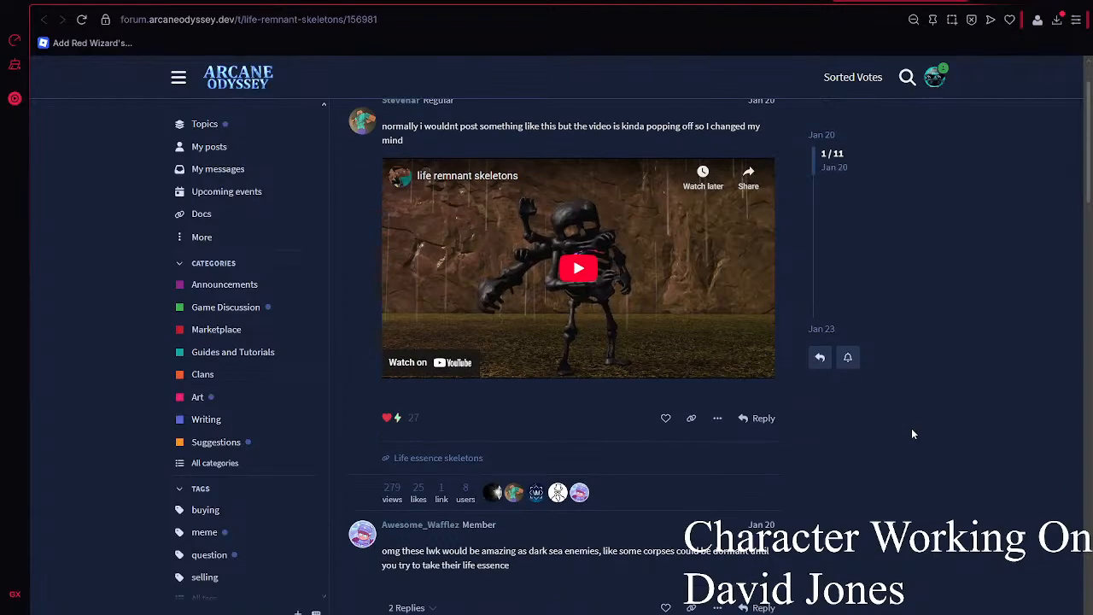
{"action": "scroll", "coordinate": [911, 427], "scroll_direction": "up", "scroll_amount": 2}
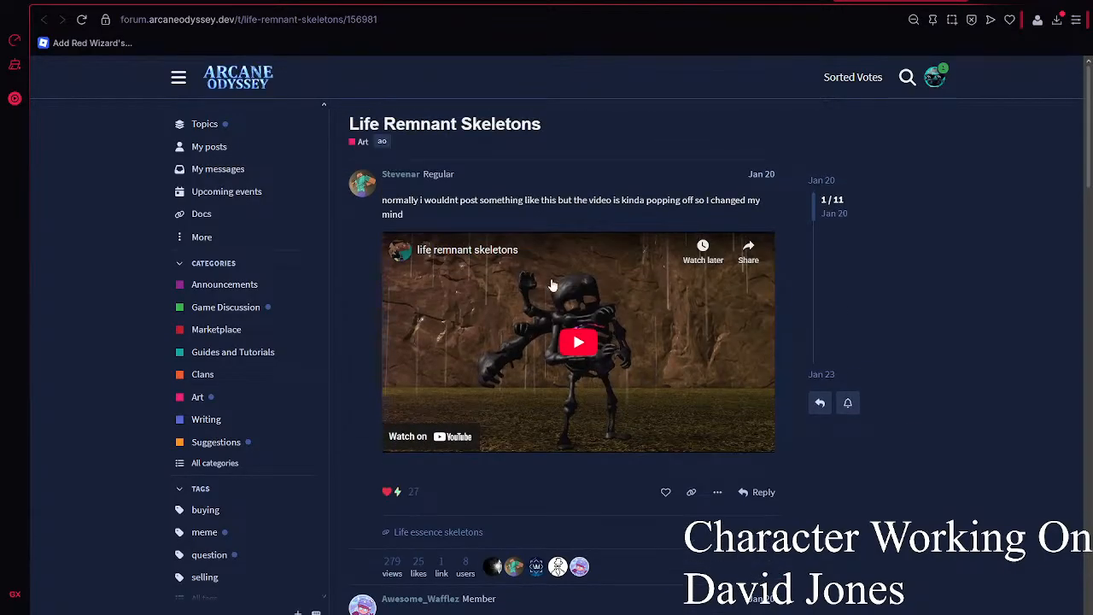
{"action": "key", "text": "alt+Left"}
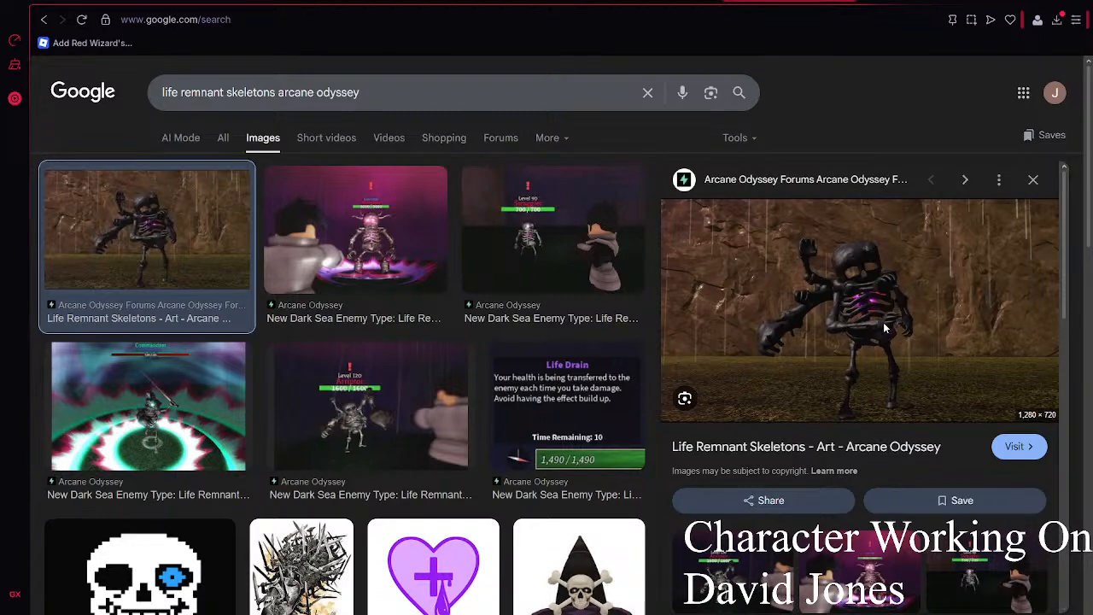
{"action": "key", "text": "ctrl+Tab"}
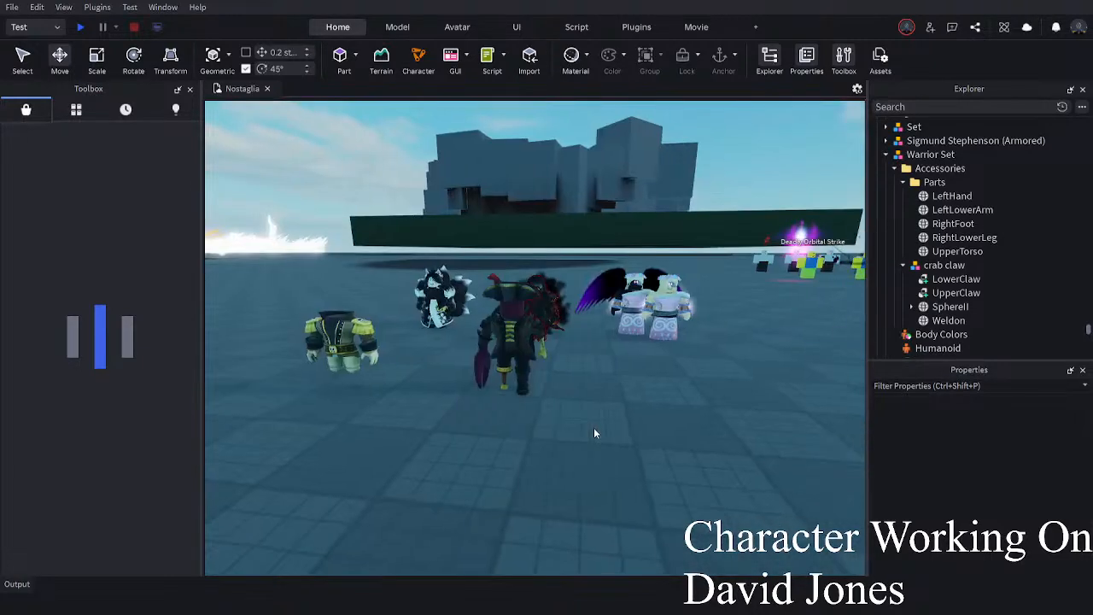
- Clear the TextureContent of the UpperTorso part in the Warrior Set's accessories
{"action": "key", "text": "w"}
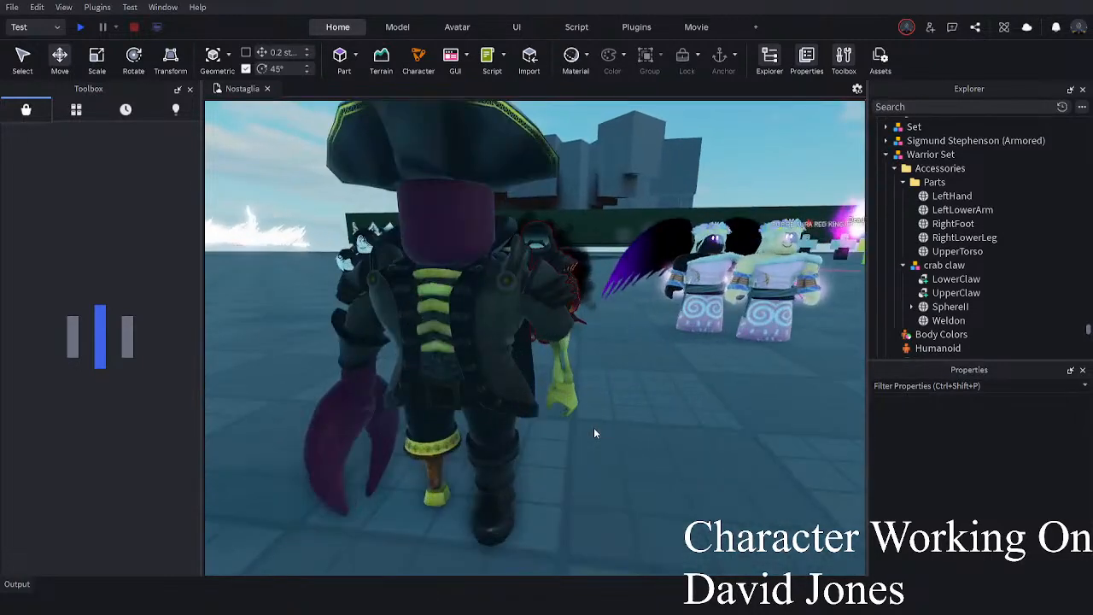
{"action": "key", "text": "a"}
{"action": "left_click", "coordinate": [587, 295]}
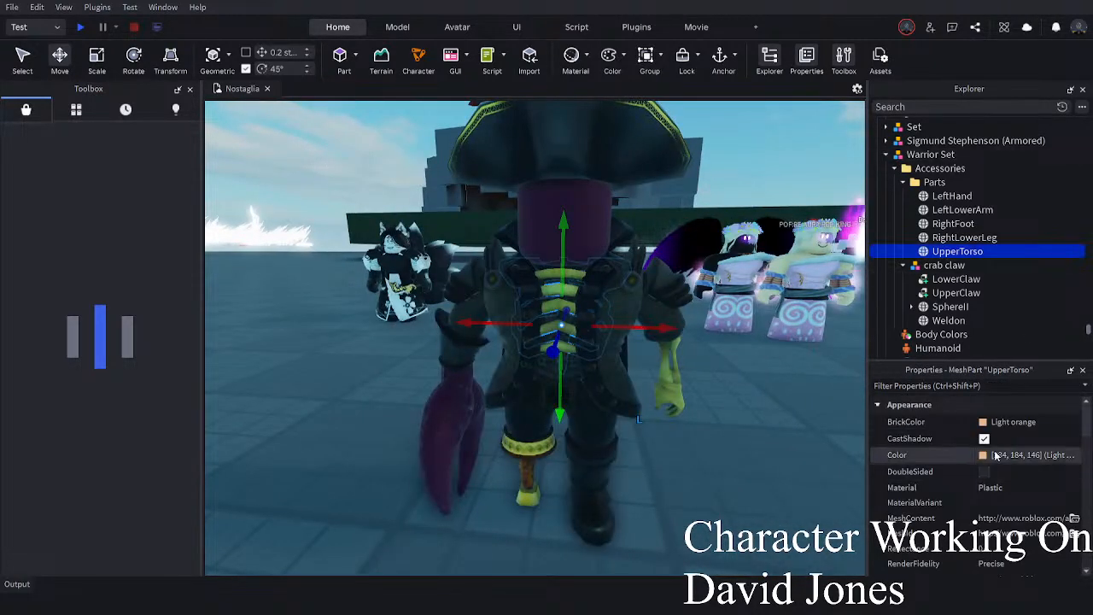
{"action": "scroll", "coordinate": [1035, 504], "scroll_direction": "down", "scroll_amount": 5}
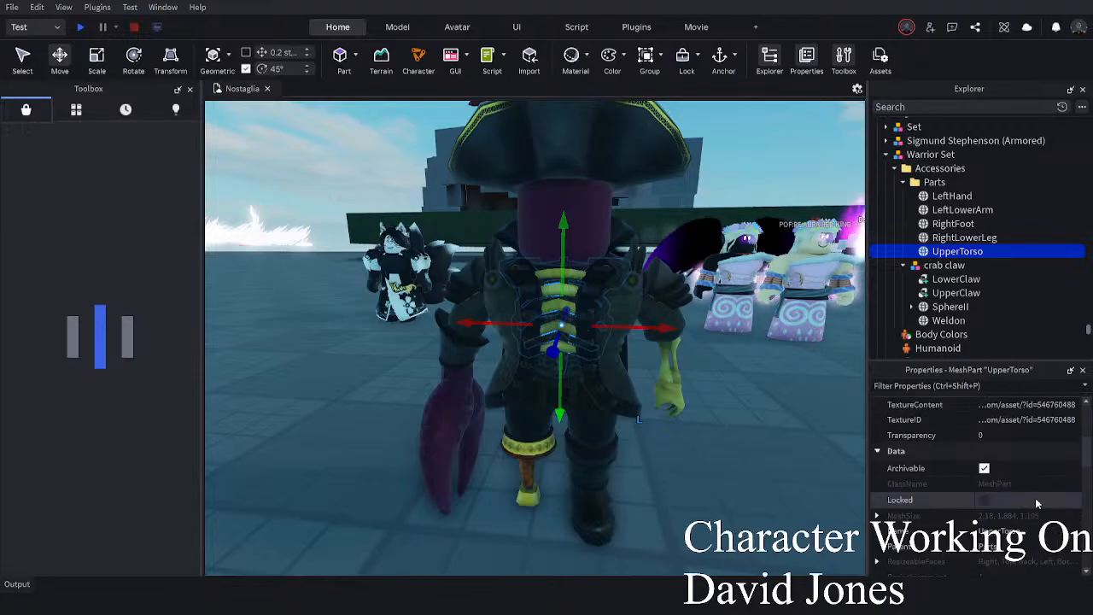
{"action": "scroll", "coordinate": [1036, 504], "scroll_direction": "up", "scroll_amount": 3}
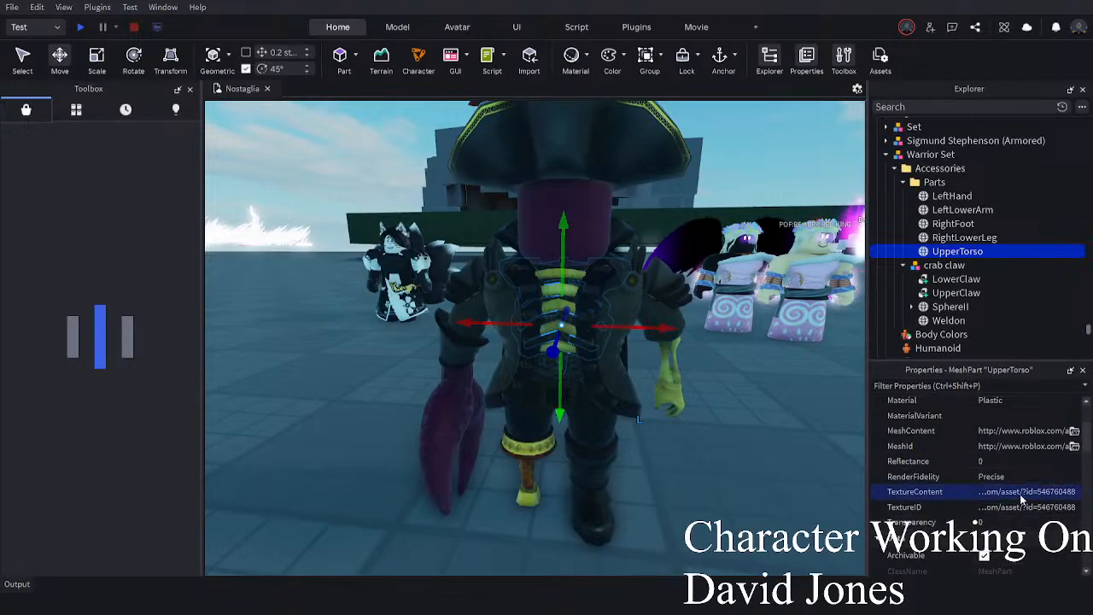
{"action": "left_click", "coordinate": [1022, 499]}
{"action": "type", "text": "/"}
{"action": "key", "text": "Return"}
- Clear the TextureContent of the LeftLowerArm and LeftHand accessory parts
{"action": "left_click", "coordinate": [938, 239]}
{"action": "left_click", "coordinate": [944, 210]}
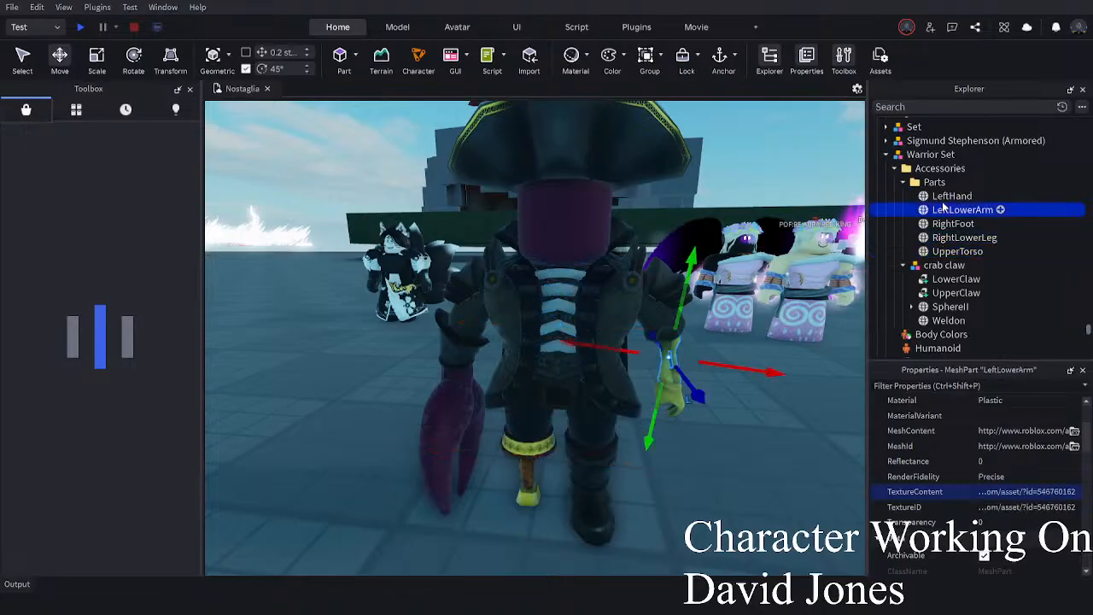
{"action": "left_click", "coordinate": [939, 198], "text": "shift"}
{"action": "left_click", "coordinate": [1054, 494]}
{"action": "key", "text": "BackSpace"}
{"action": "key", "text": "Return"}
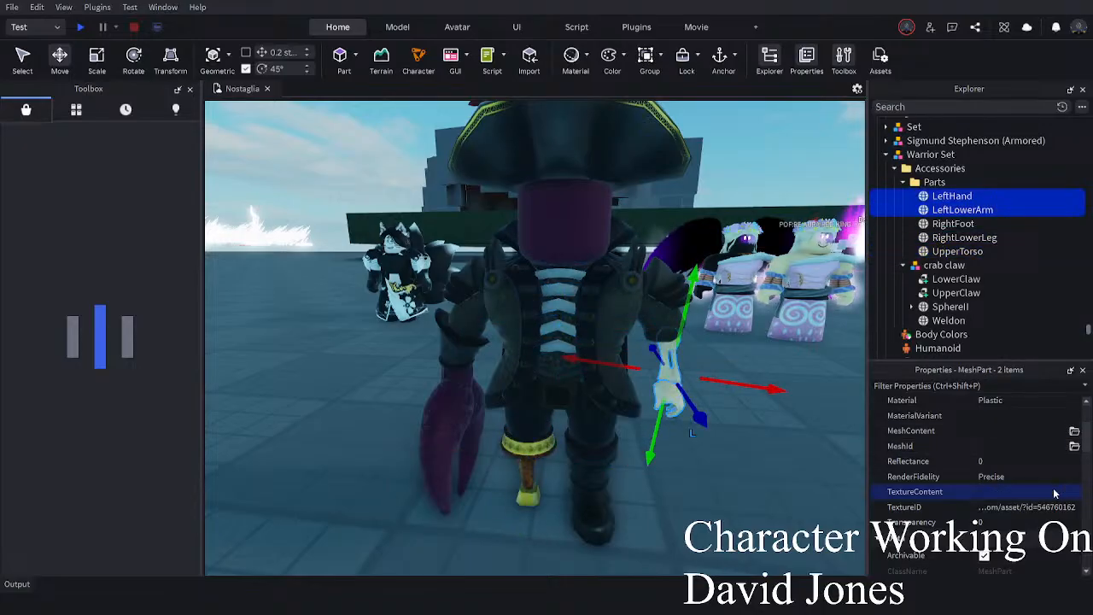
- Try Alder as the BrickColor of the LeftHand, LeftLowerArm and UpperTorso accessory parts
{"action": "left_click", "coordinate": [944, 210]}
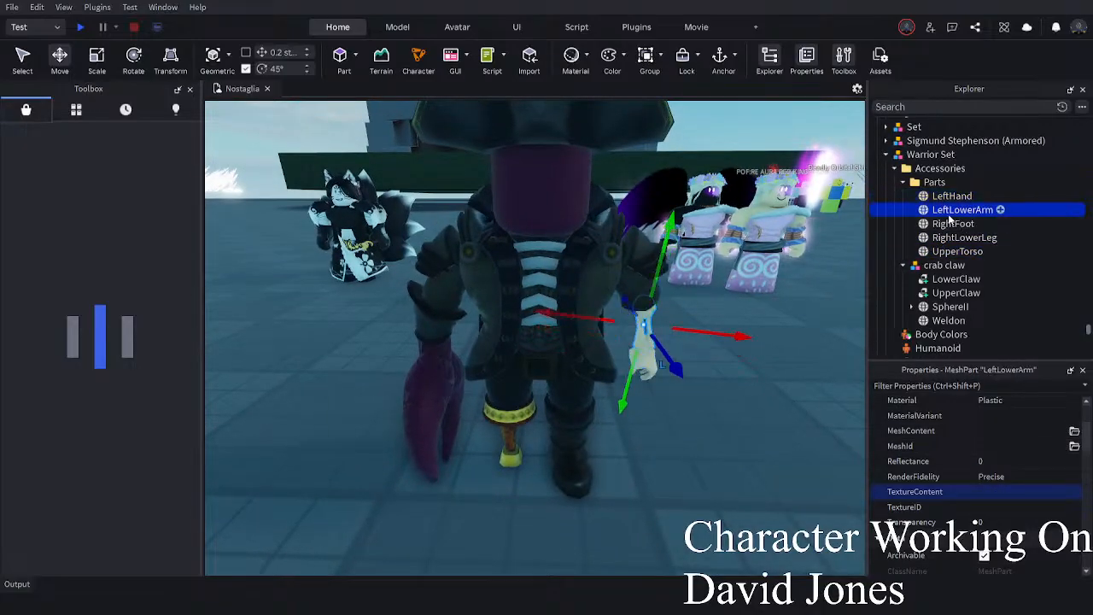
{"action": "left_click", "coordinate": [940, 198]}
{"action": "left_click", "coordinate": [941, 210], "text": "ctrl"}
{"action": "left_click", "coordinate": [937, 239], "text": "ctrl"}
{"action": "left_click", "coordinate": [937, 239], "text": "ctrl"}
{"action": "left_click", "coordinate": [932, 252], "text": "ctrl"}
{"action": "scroll", "coordinate": [1058, 412], "scroll_direction": "up", "scroll_amount": 3}
{"action": "left_click", "coordinate": [1024, 427]}
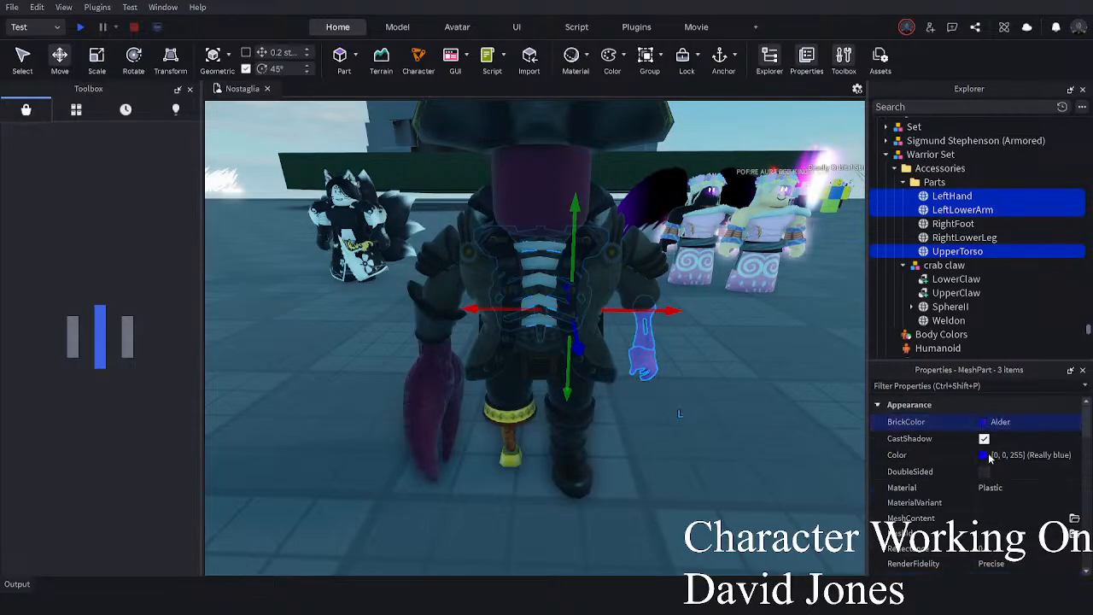
- Set the BrickColor of the LeftHand, LeftLowerArm and UpperTorso accessory parts to Mulberry
{"action": "left_click", "coordinate": [949, 237]}
{"action": "left_click", "coordinate": [949, 251]}
{"action": "scroll", "coordinate": [1032, 531], "scroll_direction": "down", "scroll_amount": 2}
{"action": "left_click", "coordinate": [1033, 533]}
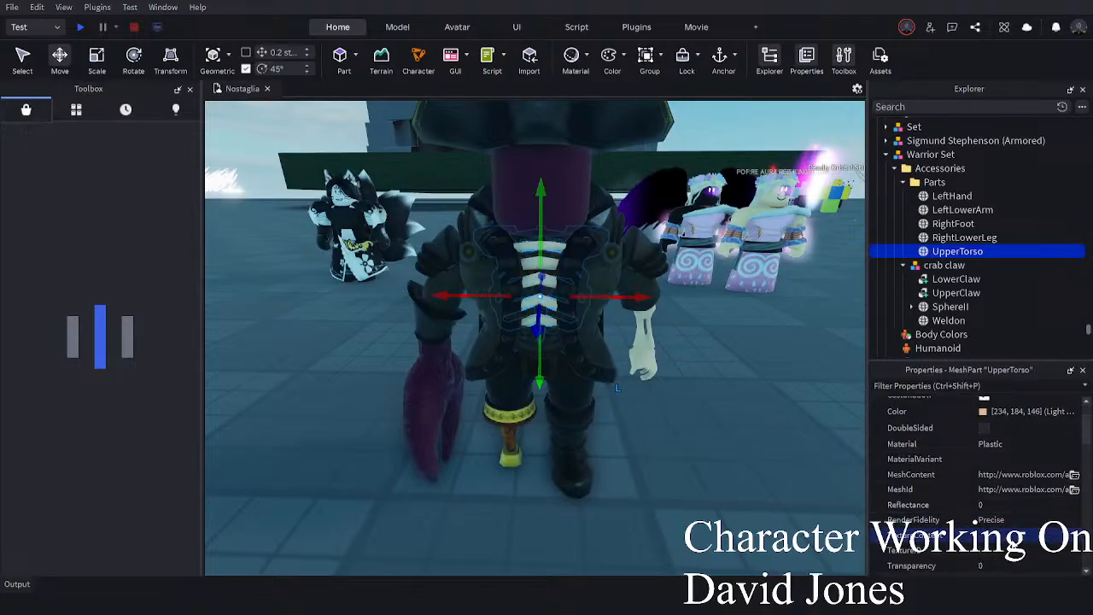
{"action": "left_click", "coordinate": [947, 210], "text": "ctrl"}
{"action": "left_click", "coordinate": [933, 197], "text": "ctrl"}
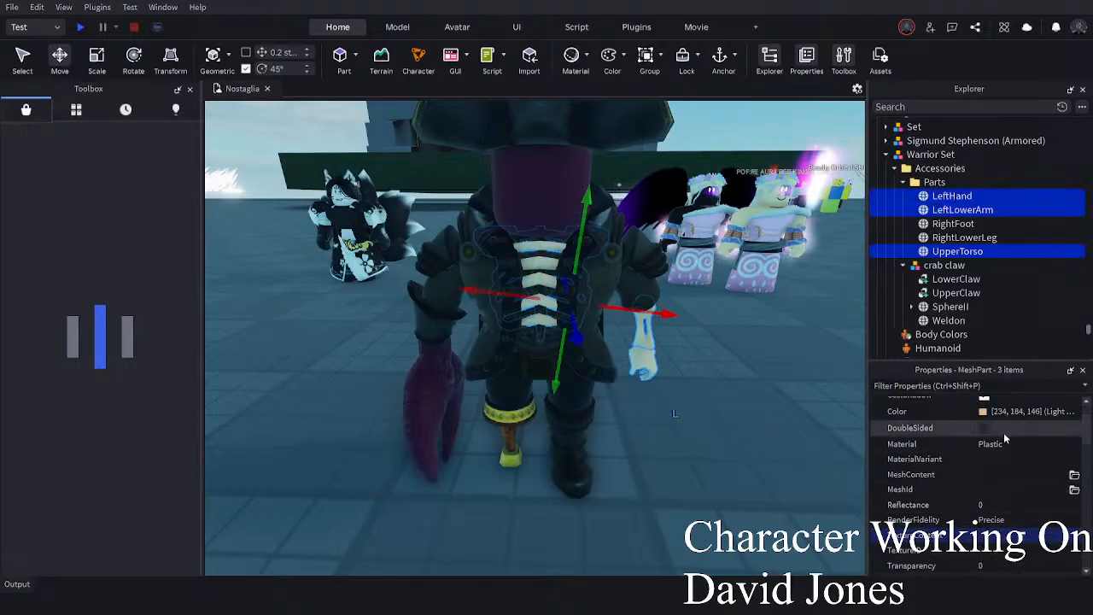
{"action": "scroll", "coordinate": [1002, 431], "scroll_direction": "up", "scroll_amount": 2}
{"action": "left_click", "coordinate": [1002, 419]}
{"action": "left_click", "coordinate": [754, 502]}
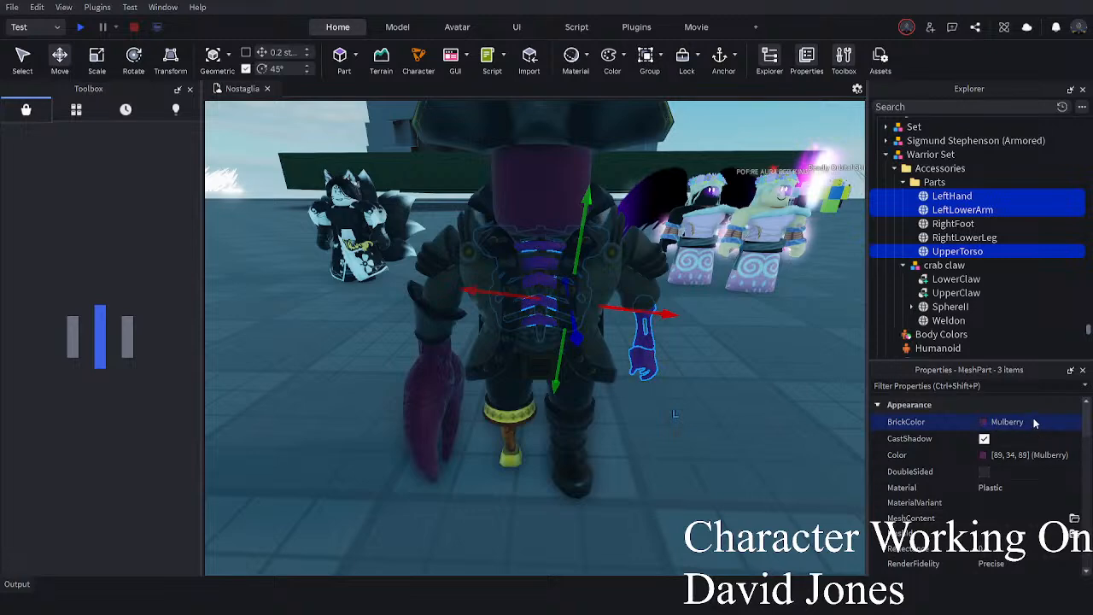
- Darken the Color of the three Mulberry accessory parts to [43, 16, 43]
{"action": "left_click", "coordinate": [977, 454]}
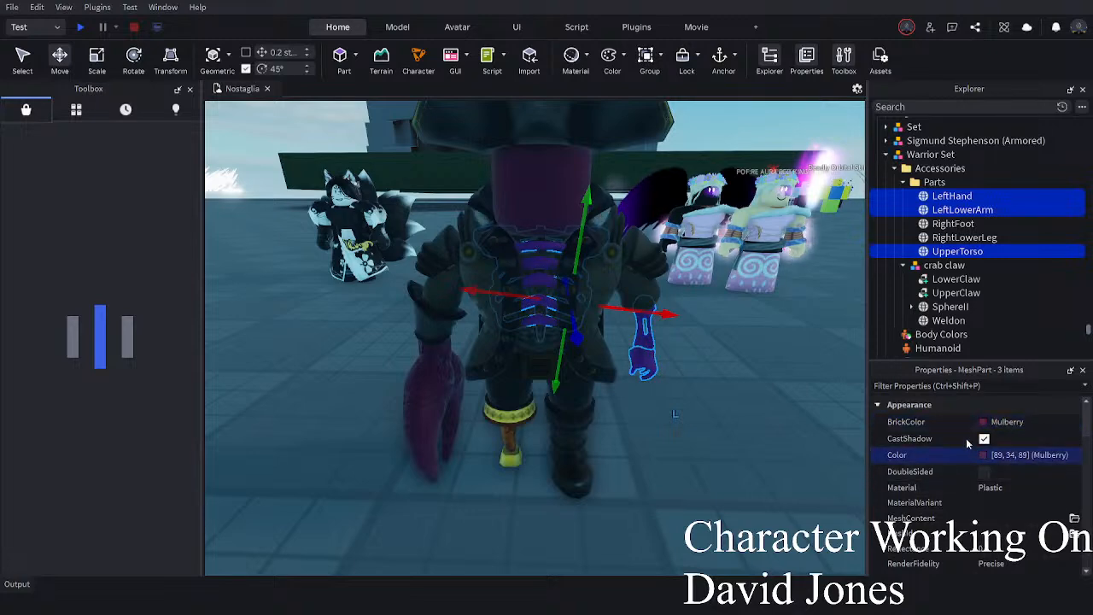
{"action": "left_click", "coordinate": [721, 295]}
{"action": "scroll", "coordinate": [621, 435], "scroll_direction": "up", "scroll_amount": 2}
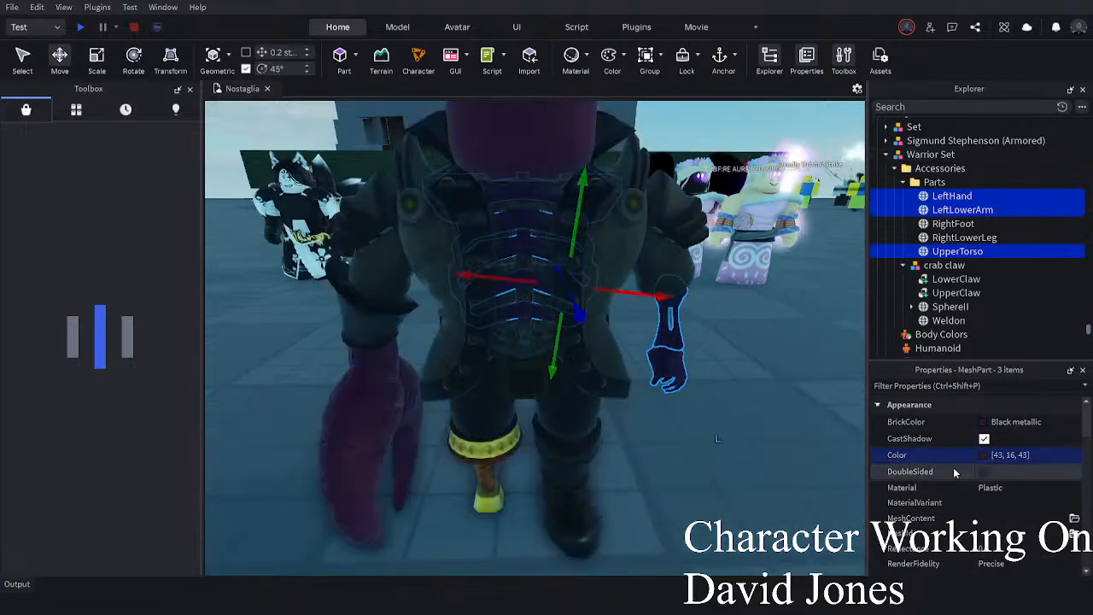
- Change the Material of the LeftHand, LeftLowerArm and UpperTorso accessory parts and check the look on the character
{"action": "left_click", "coordinate": [1019, 490]}
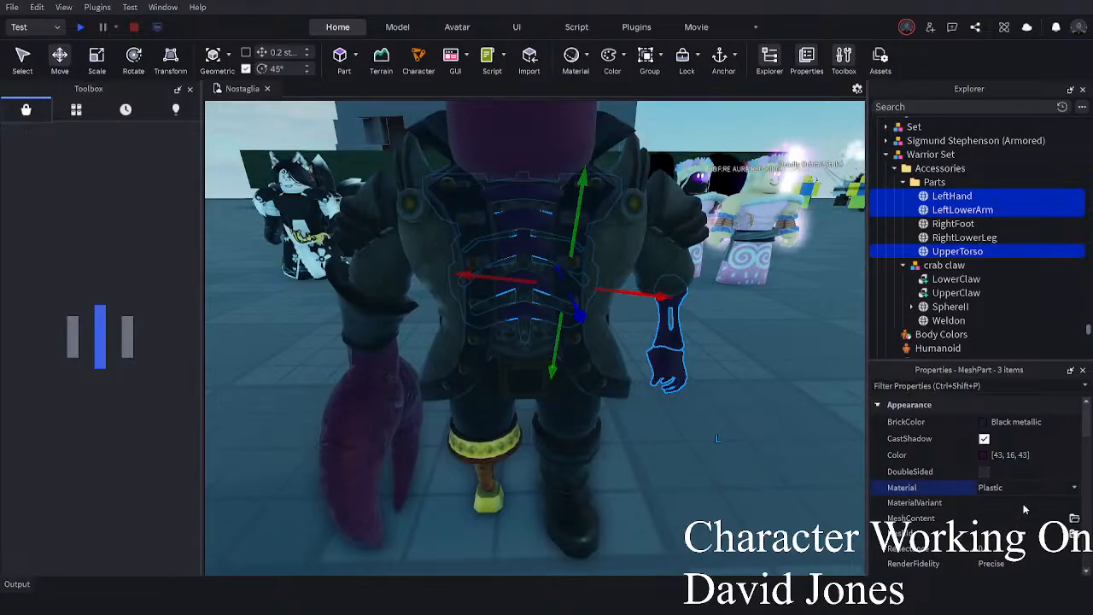
{"action": "left_click", "coordinate": [1011, 552]}
{"action": "left_click", "coordinate": [735, 504]}
{"action": "right_click_drag", "start_coordinate": [735, 504], "coordinate": [736, 504]}
{"action": "key", "text": "w"}
{"action": "scroll", "coordinate": [736, 503], "scroll_direction": "down", "scroll_amount": 3}
{"action": "scroll", "coordinate": [575, 398], "scroll_direction": "up", "scroll_amount": 1}
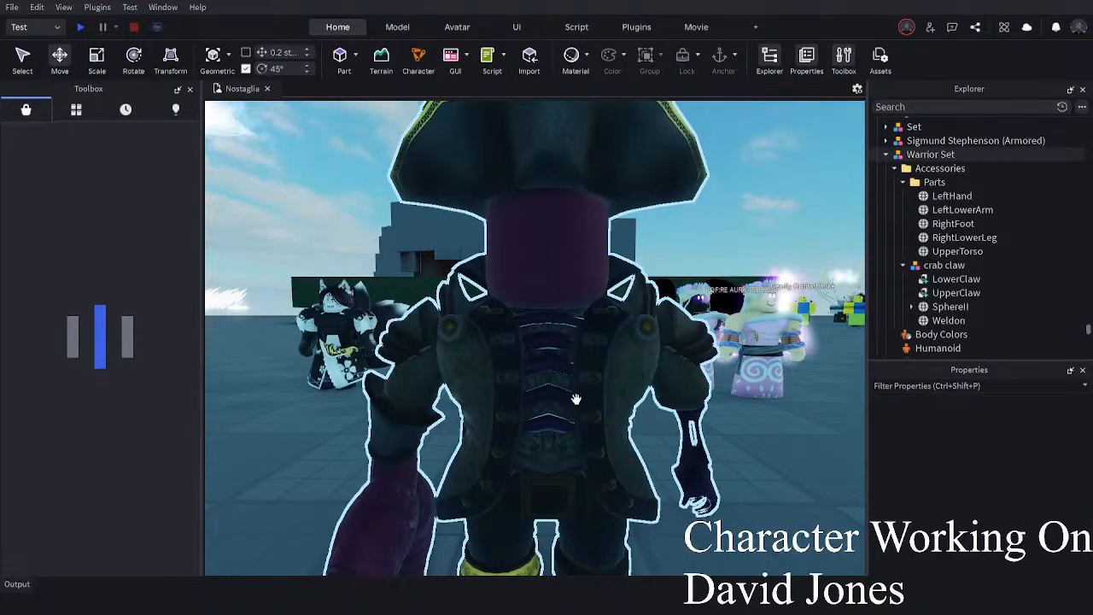
{"action": "right_click_drag", "start_coordinate": [575, 398], "coordinate": [362, 171]}
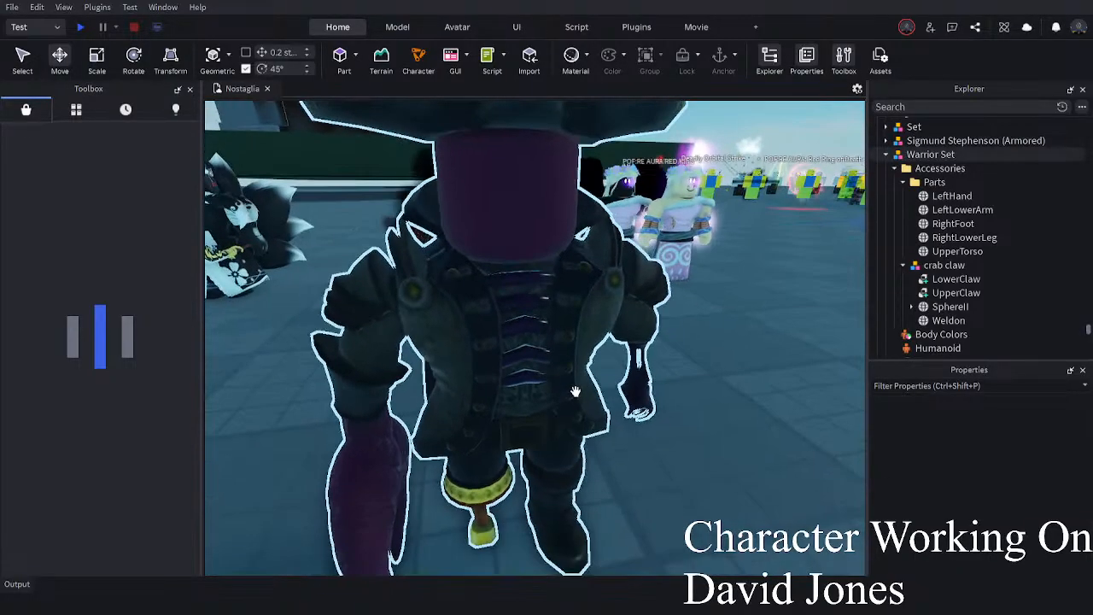
- Recolor the character's Head to a dark, muted purple with the Color value [47, 37, 49]
{"action": "left_click", "coordinate": [503, 183]}
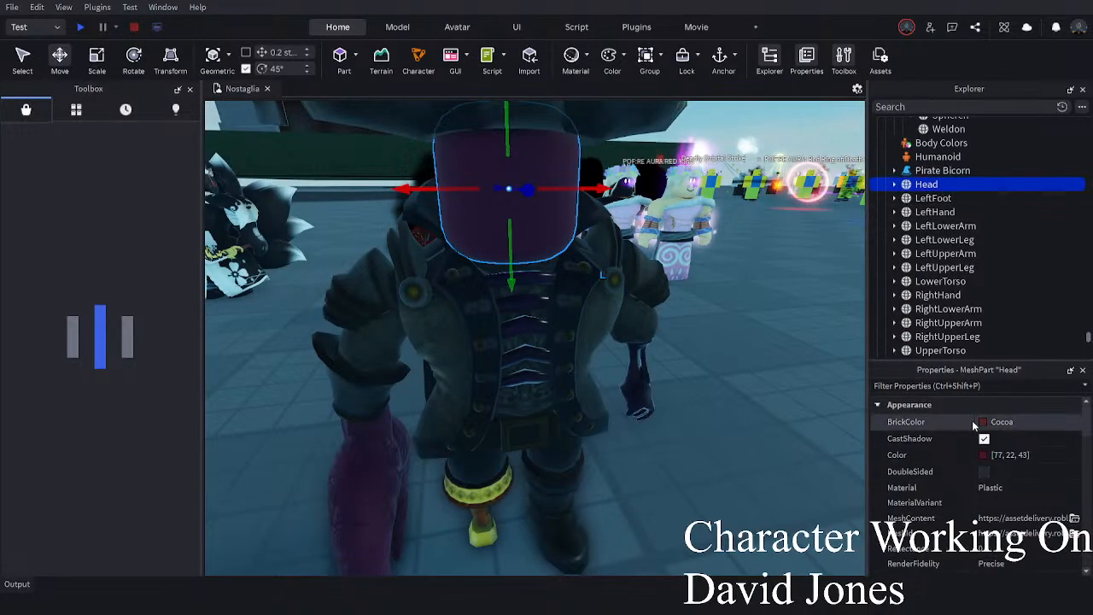
{"action": "left_click", "coordinate": [1072, 504]}
{"action": "left_click", "coordinate": [993, 456]}
{"action": "left_click", "coordinate": [528, 436]}
{"action": "left_click_drag", "start_coordinate": [680, 425], "coordinate": [678, 499]}
{"action": "left_click", "coordinate": [529, 491]}
{"action": "left_click", "coordinate": [677, 485]}
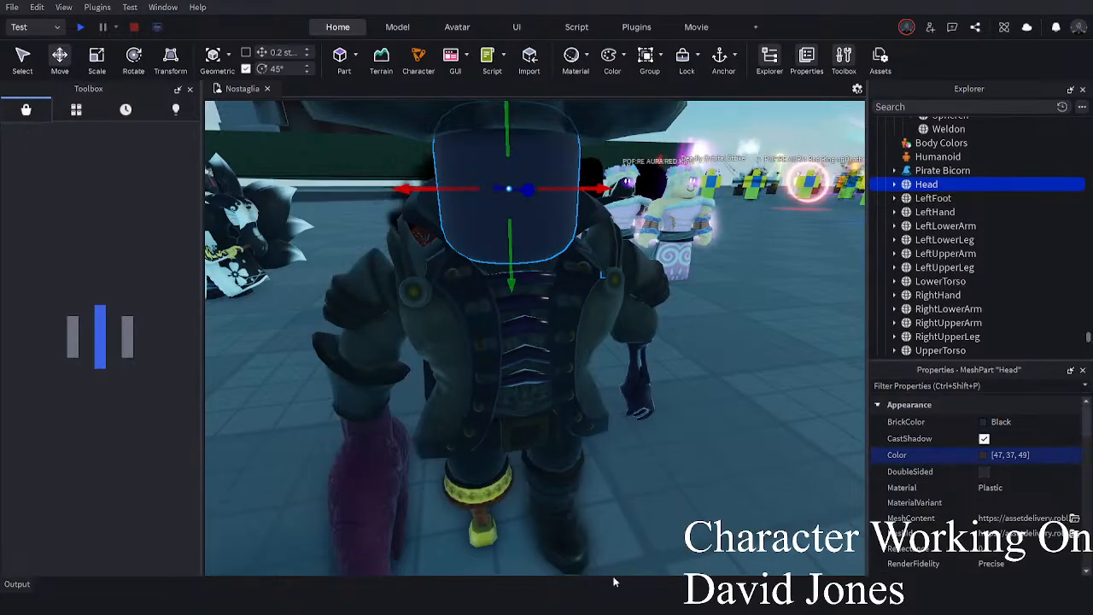
{"action": "left_click", "coordinate": [743, 485]}
- Preview the DarkSea lighting by moving its Atmosphere, Sky, Bloom and SunRays directly into Lighting, and return them to the DarkSea folder
{"action": "key", "text": "s"}
{"action": "right_click_drag", "start_coordinate": [743, 485], "coordinate": [742, 484]}
{"action": "scroll", "coordinate": [1056, 205], "scroll_direction": "down", "scroll_amount": 6}
{"action": "left_click", "coordinate": [941, 180]}
{"action": "left_click", "coordinate": [933, 221], "text": "shift"}
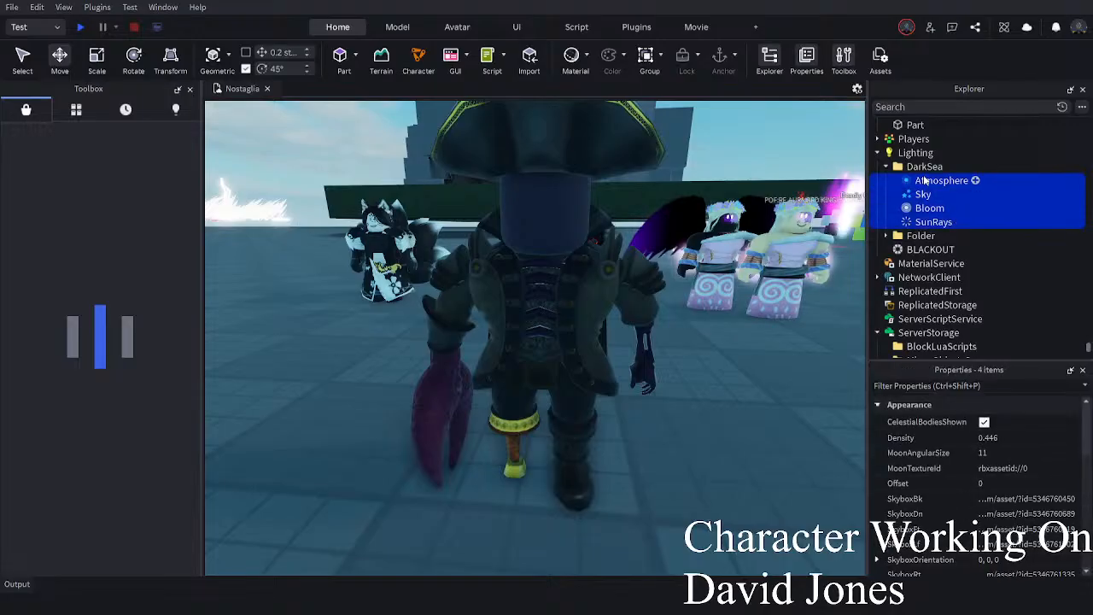
{"action": "left_click_drag", "start_coordinate": [933, 222], "coordinate": [915, 154]}
{"action": "right_click_drag", "start_coordinate": [724, 270], "coordinate": [723, 271]}
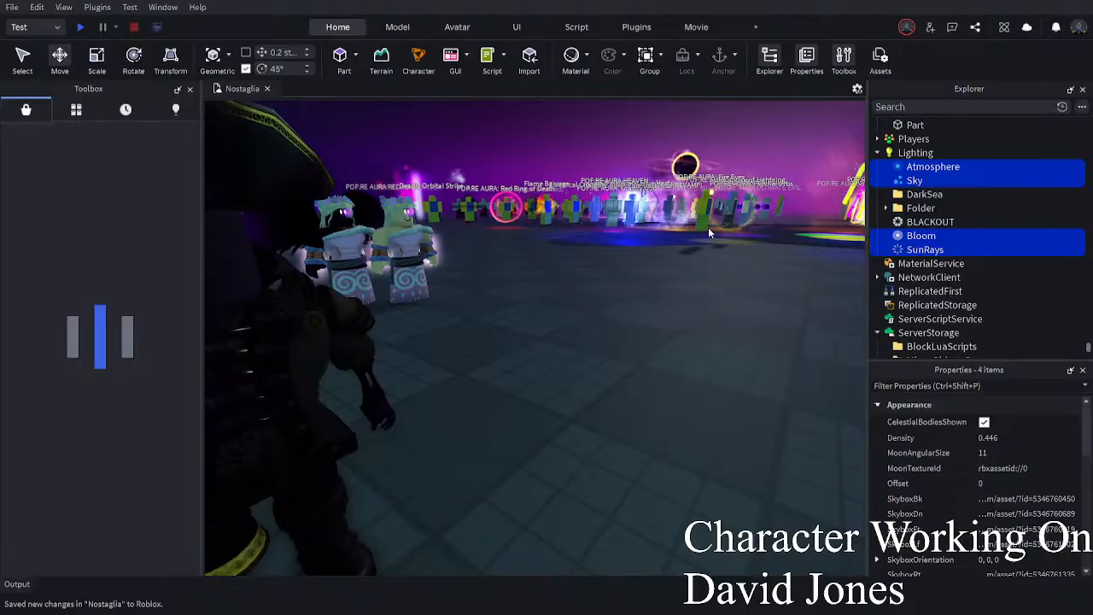
{"action": "right_click_drag", "start_coordinate": [707, 227], "coordinate": [708, 227]}
{"action": "left_click_drag", "start_coordinate": [905, 168], "coordinate": [921, 196]}
- Inspect the recolored head, ribs and skeletal arm of the Warrior Set character from several distances and angles
{"action": "left_click", "coordinate": [713, 437]}
{"action": "right_click_drag", "start_coordinate": [713, 437], "coordinate": [712, 437]}
{"action": "right_click_drag", "start_coordinate": [644, 447], "coordinate": [644, 446]}
{"action": "left_click_drag", "start_coordinate": [644, 447], "coordinate": [605, 437]}
{"action": "left_click", "coordinate": [613, 429]}
{"action": "left_click", "coordinate": [637, 439]}
{"action": "right_click_drag", "start_coordinate": [637, 439], "coordinate": [637, 439]}
{"action": "key", "text": "w"}
{"action": "key", "text": "s"}
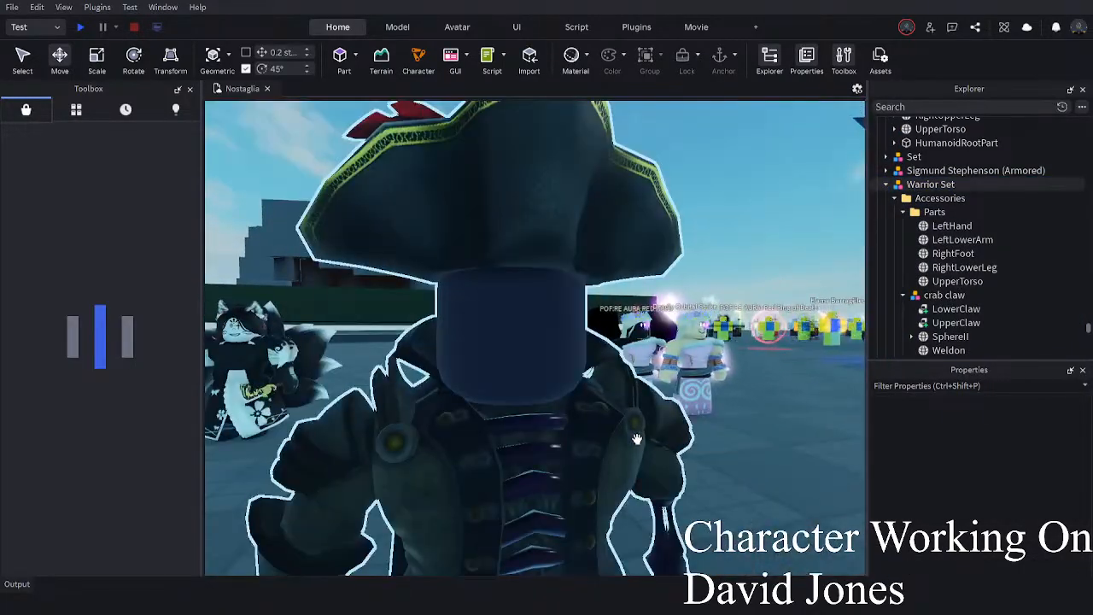
{"action": "right_click_drag", "start_coordinate": [613, 497], "coordinate": [613, 497]}
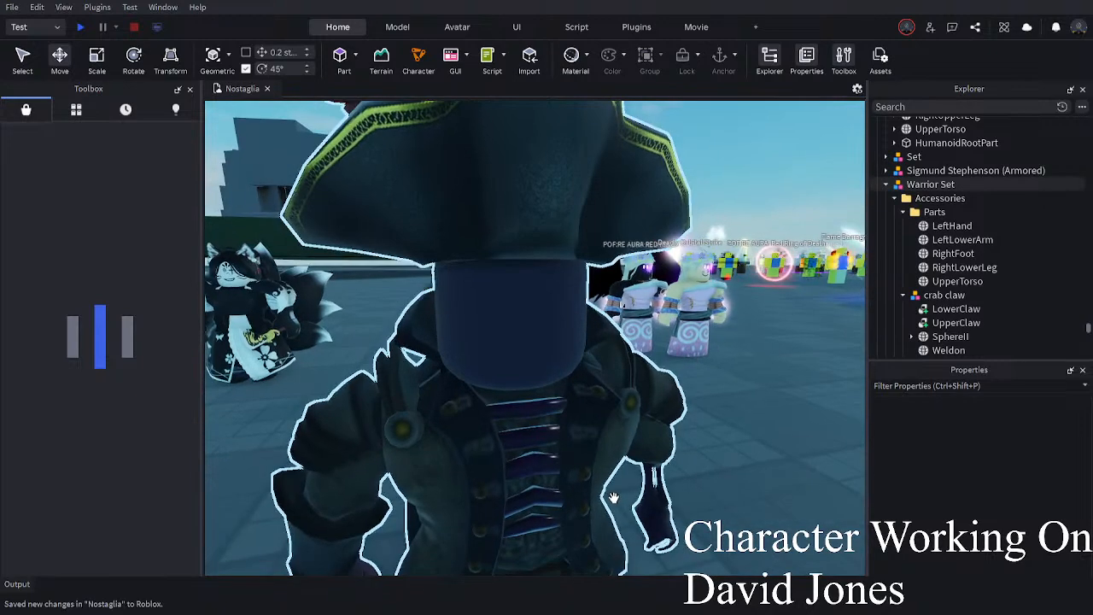
{"action": "key", "text": "s"}
{"action": "key", "text": "a"}
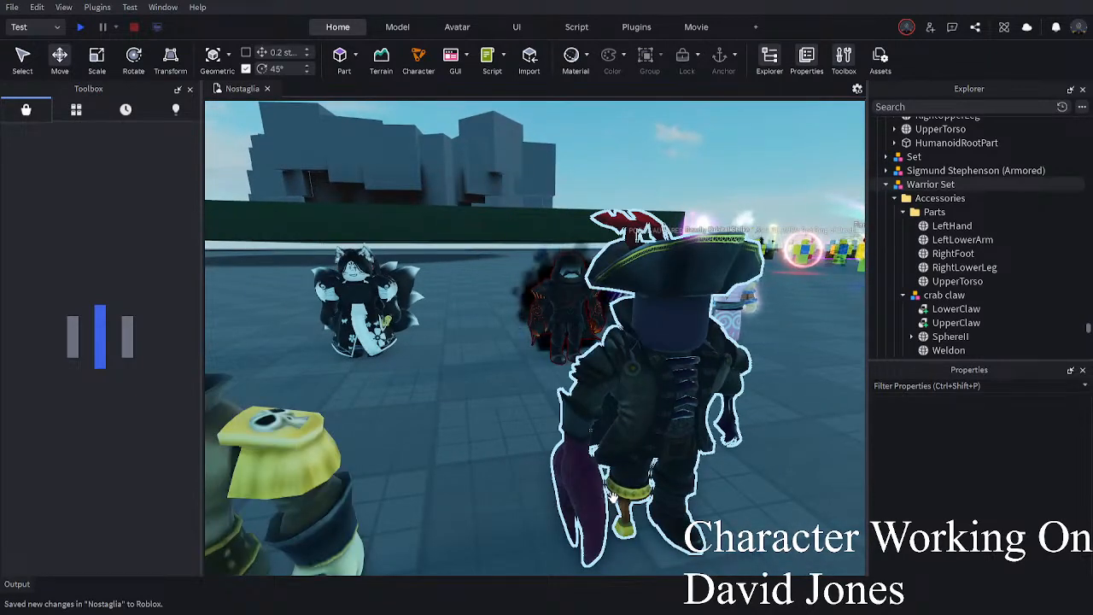
{"action": "key", "text": "d"}
{"action": "key", "text": "w"}
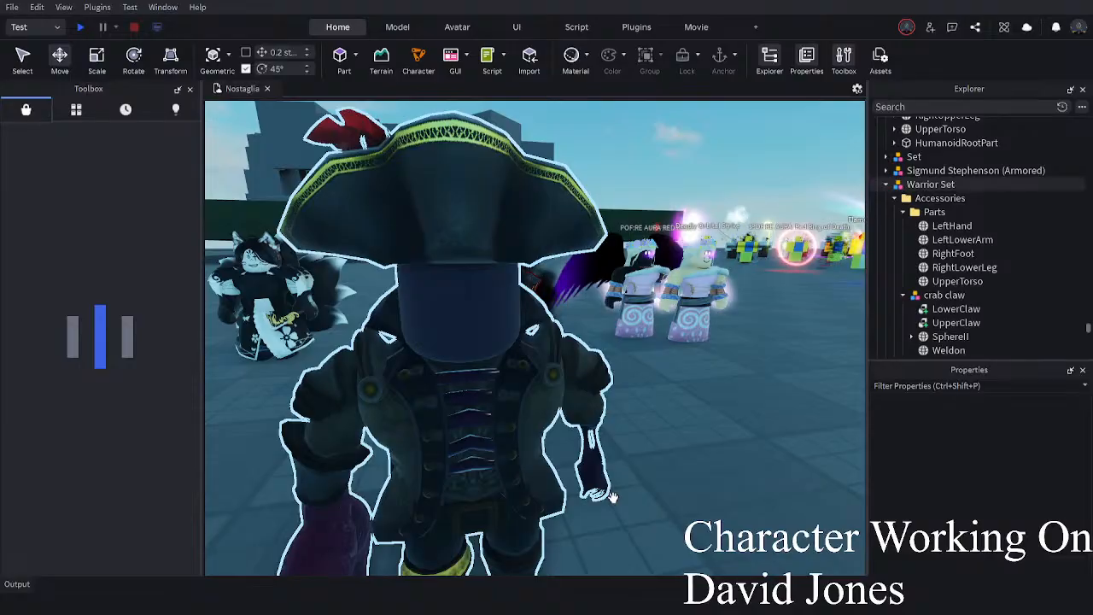
{"action": "key", "text": "a"}
{"action": "key", "text": "s"}
{"action": "key", "text": "d"}
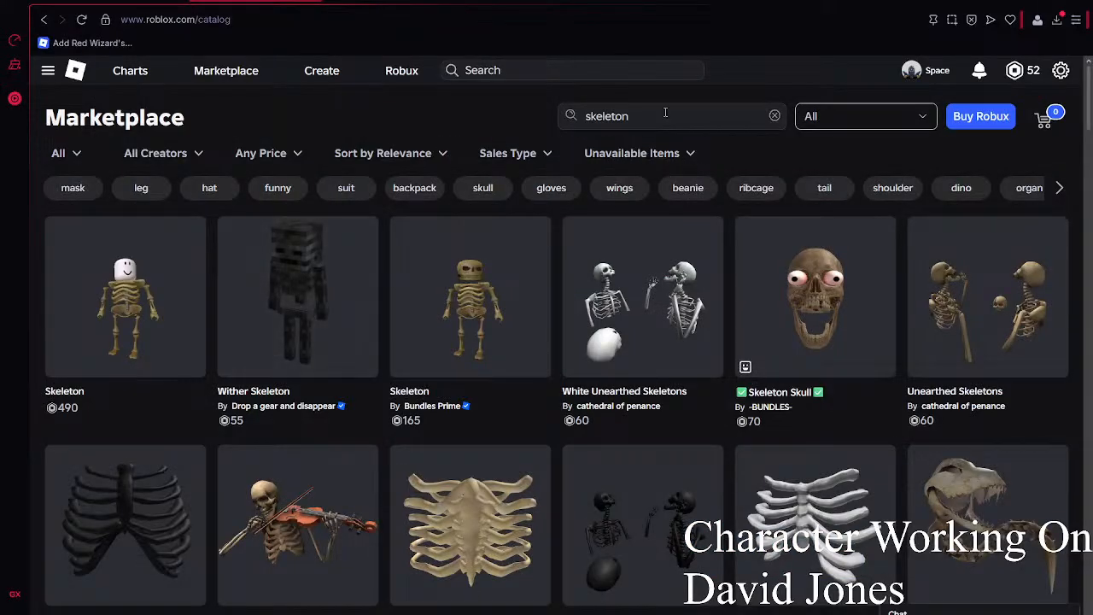
- Switch to the Roblox Marketplace in the browser and search the catalog for "tentacle hair"
{"action": "left_click", "coordinate": [663, 112]}
{"action": "type", "text": "tentacle hair"}
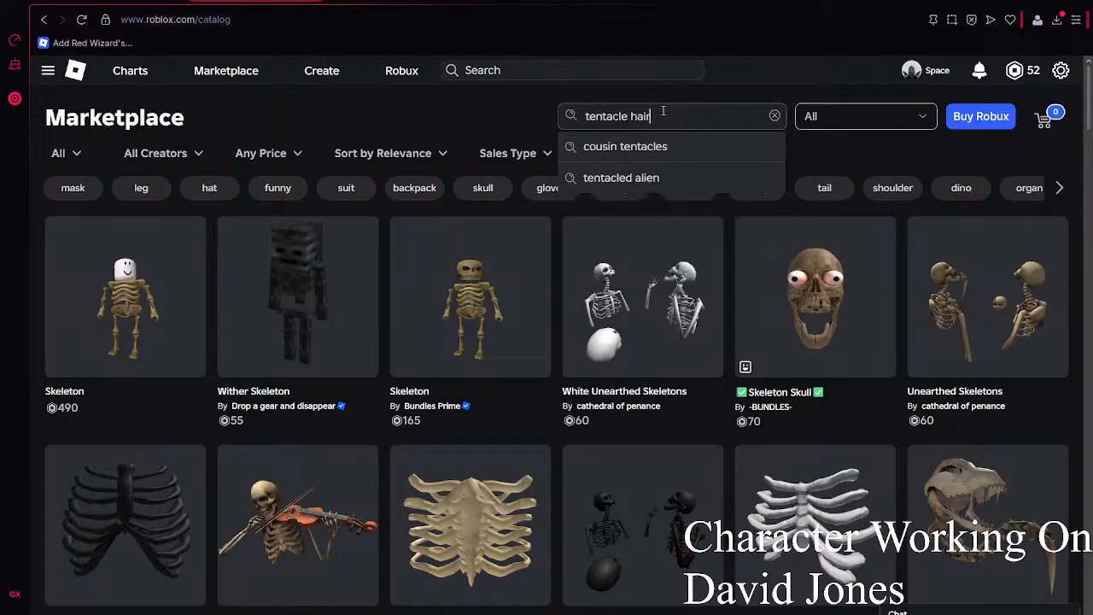
{"action": "key", "text": "Return"}
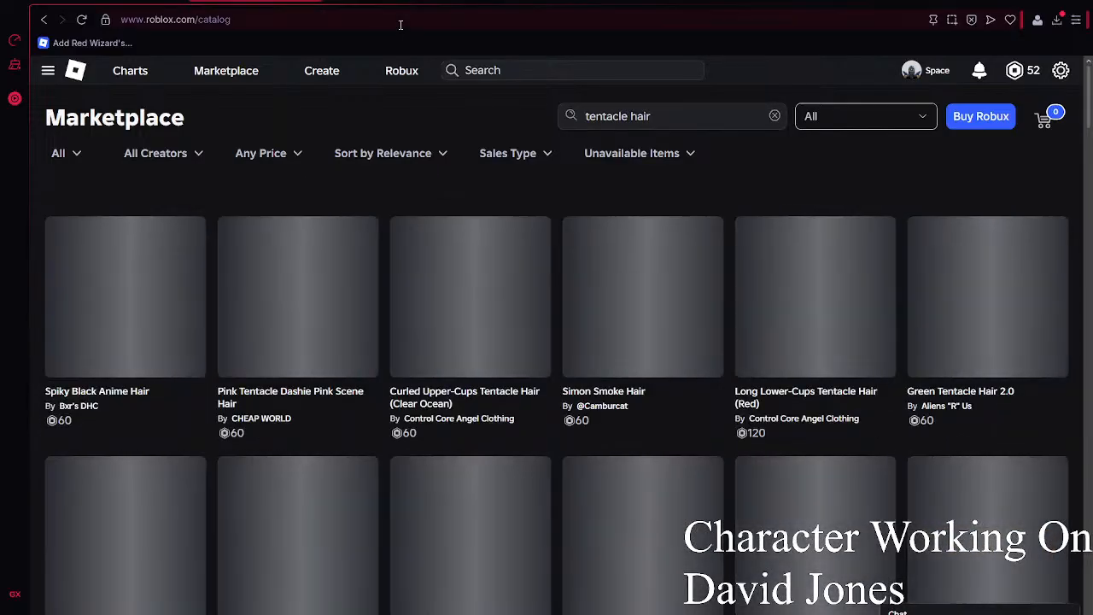
- Look through the tentacle hair results in the Marketplace for an accessory that could suit the pirate character
{"action": "scroll", "coordinate": [439, 121], "scroll_direction": "down", "scroll_amount": 5}
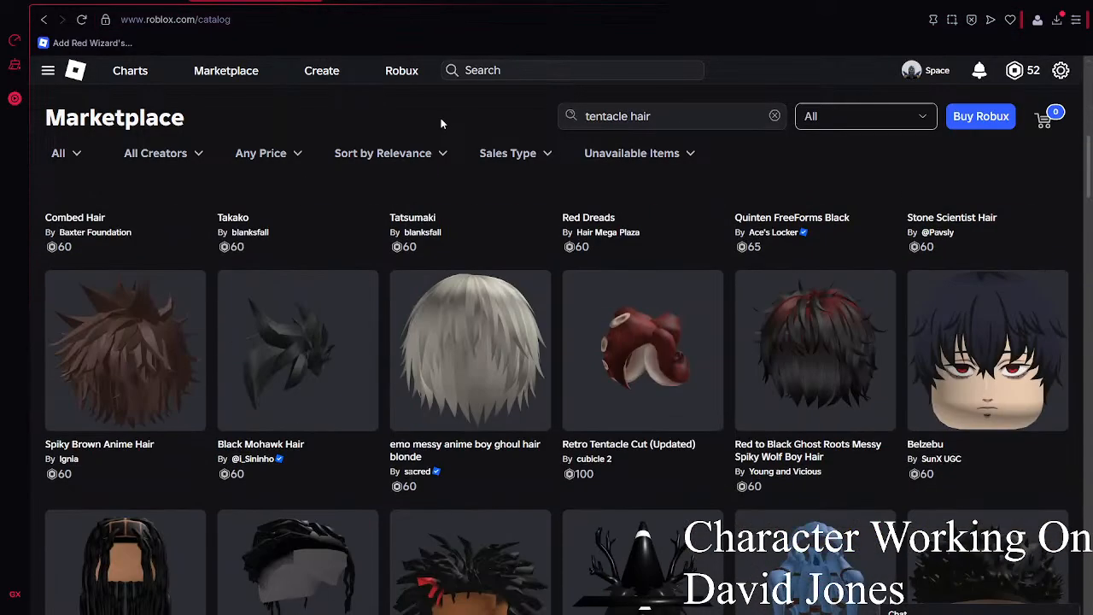
{"action": "scroll", "coordinate": [405, 181], "scroll_direction": "up", "scroll_amount": 3}
{"action": "scroll", "coordinate": [406, 183], "scroll_direction": "down", "scroll_amount": 4}
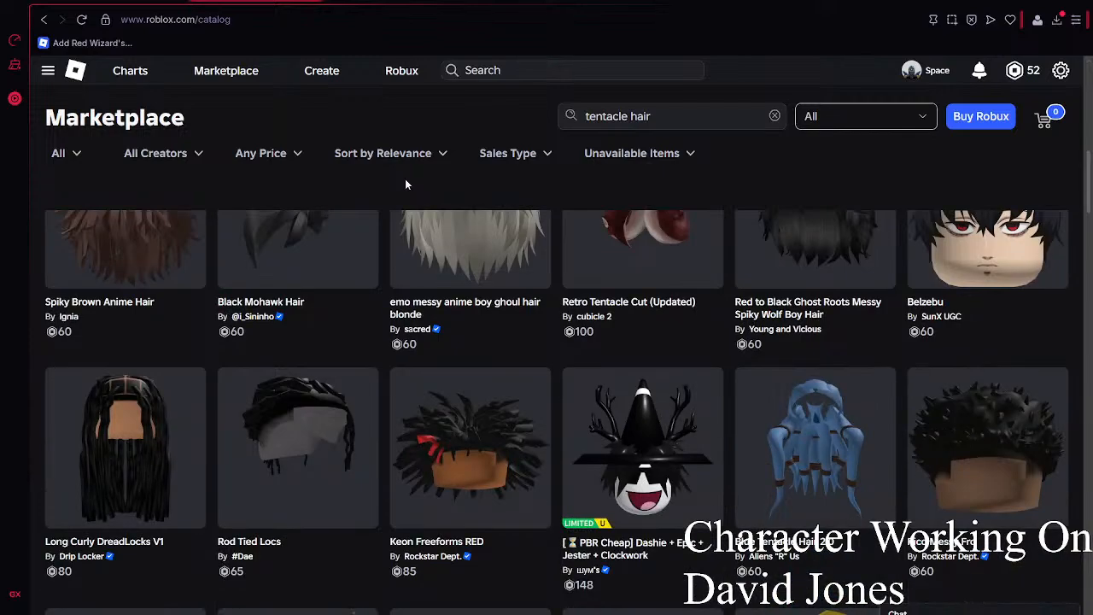
{"action": "scroll", "coordinate": [405, 181], "scroll_direction": "down", "scroll_amount": 2}
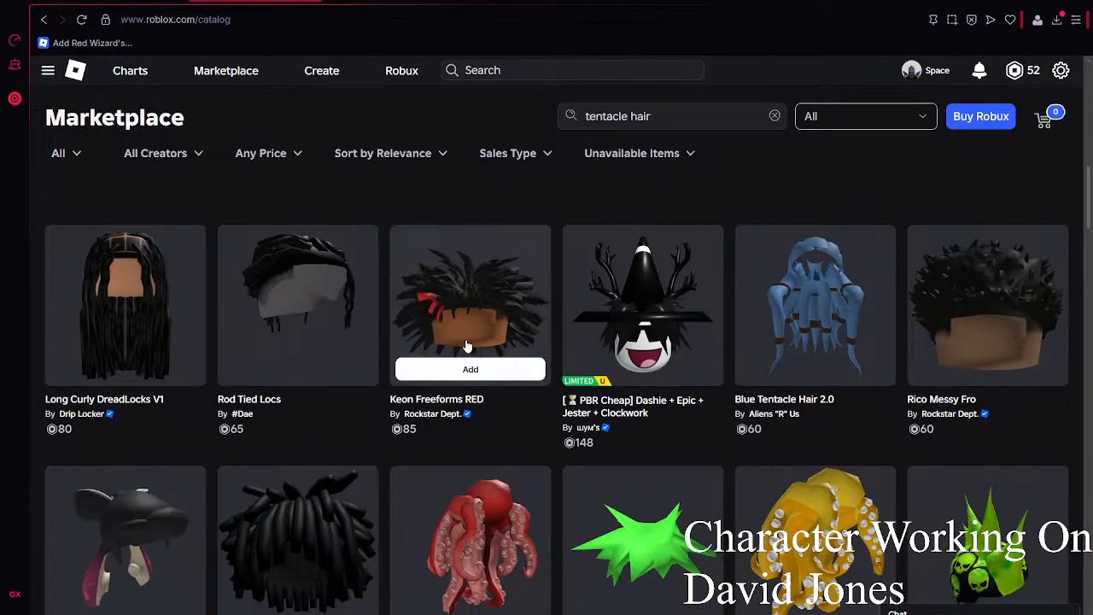
{"action": "scroll", "coordinate": [465, 355], "scroll_direction": "down", "scroll_amount": 4}
{"action": "scroll", "coordinate": [468, 345], "scroll_direction": "down", "scroll_amount": 6}
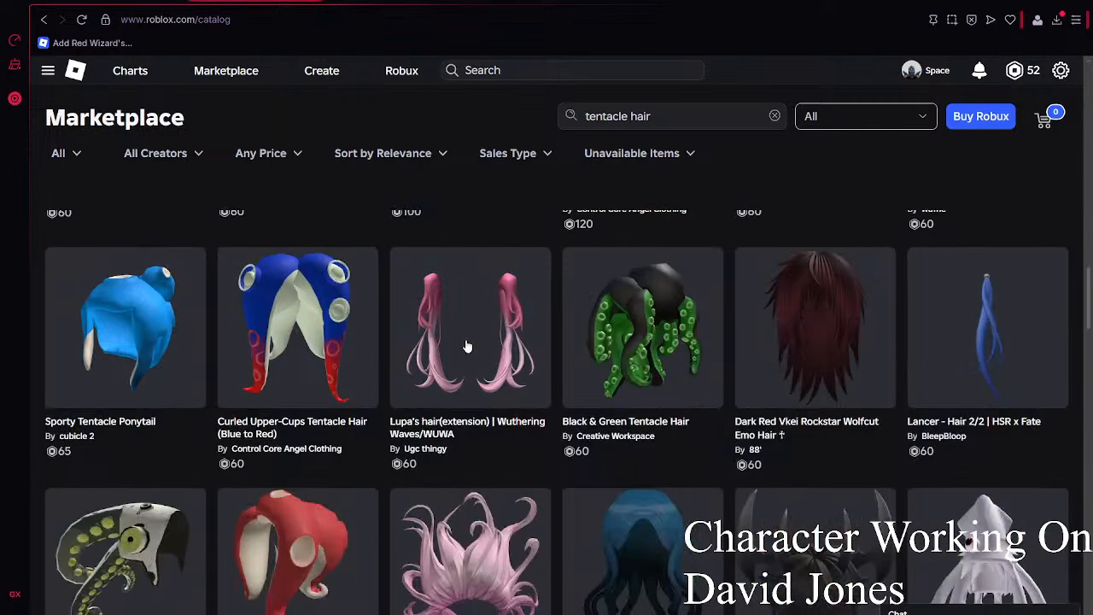
{"action": "scroll", "coordinate": [502, 293], "scroll_direction": "down", "scroll_amount": 4}
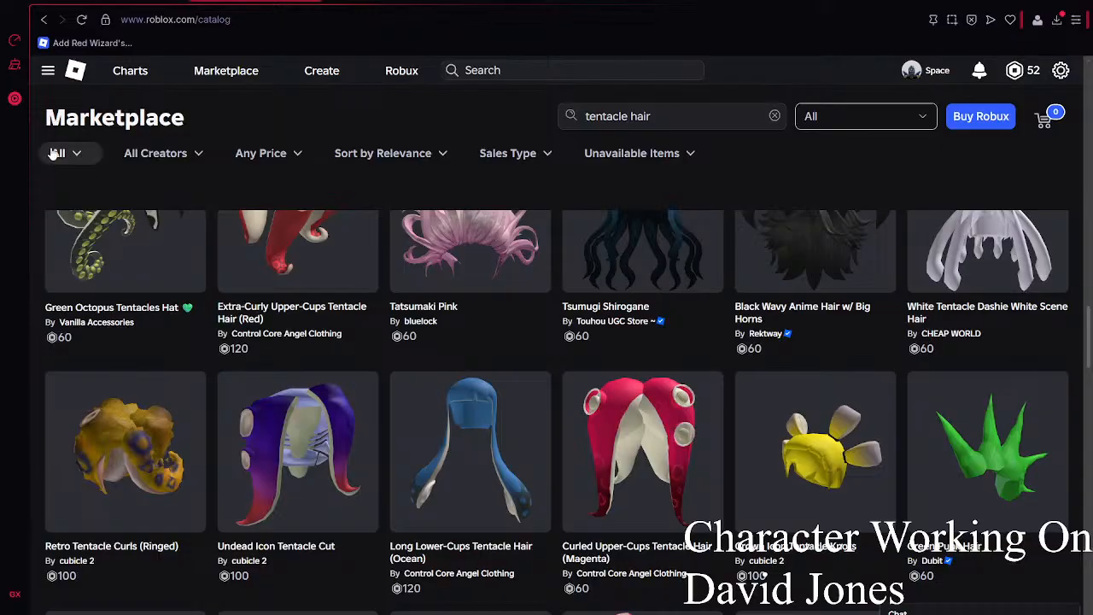
{"action": "scroll", "coordinate": [251, 278], "scroll_direction": "down", "scroll_amount": 10}
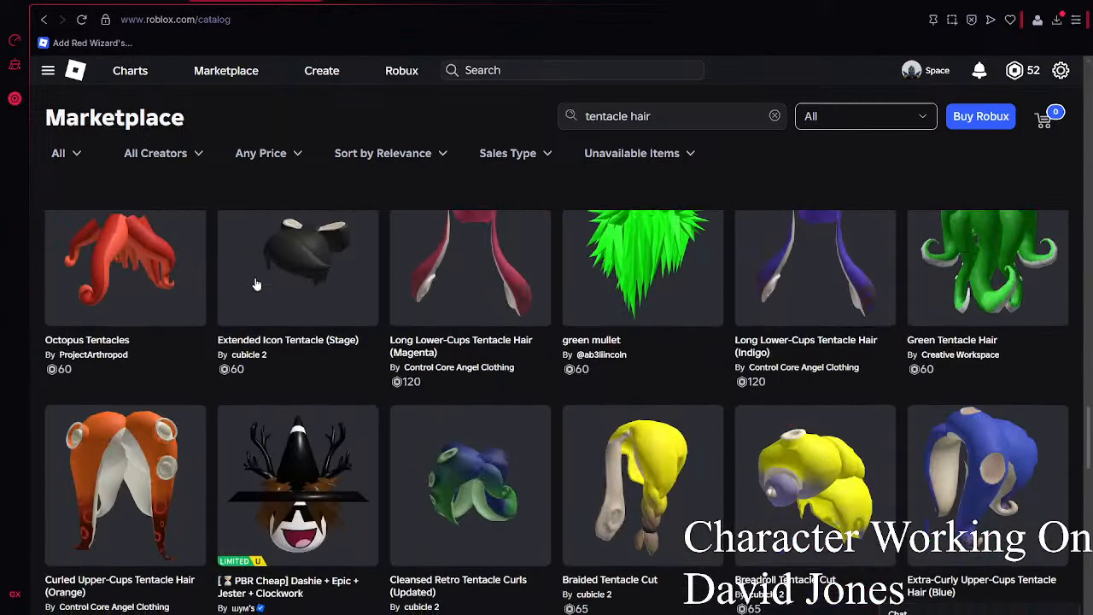
{"action": "scroll", "coordinate": [255, 284], "scroll_direction": "down", "scroll_amount": 3}
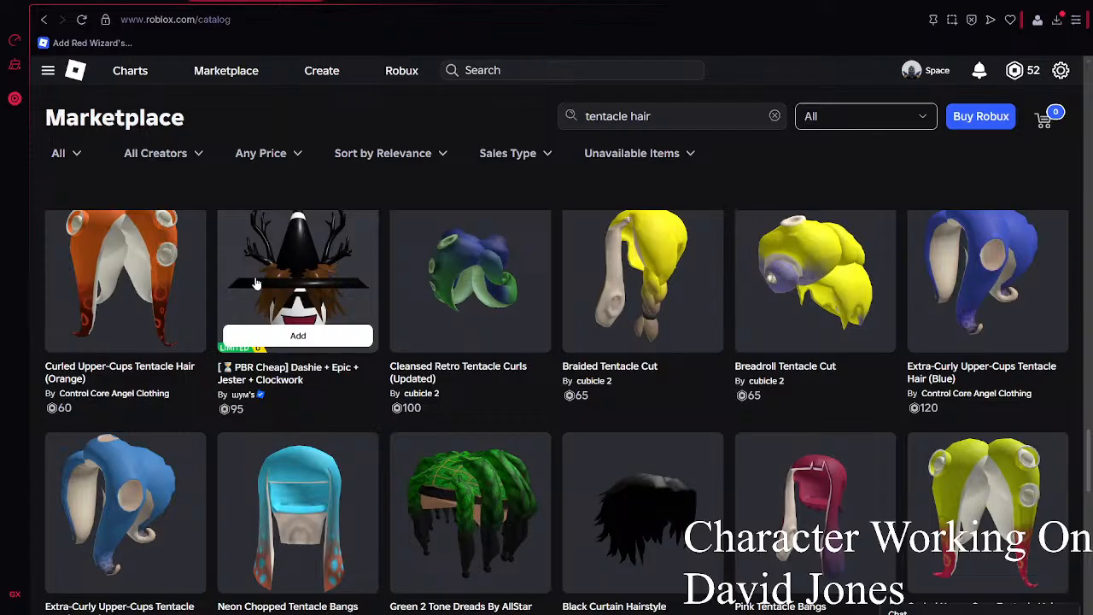
{"action": "scroll", "coordinate": [255, 283], "scroll_direction": "down", "scroll_amount": 12}
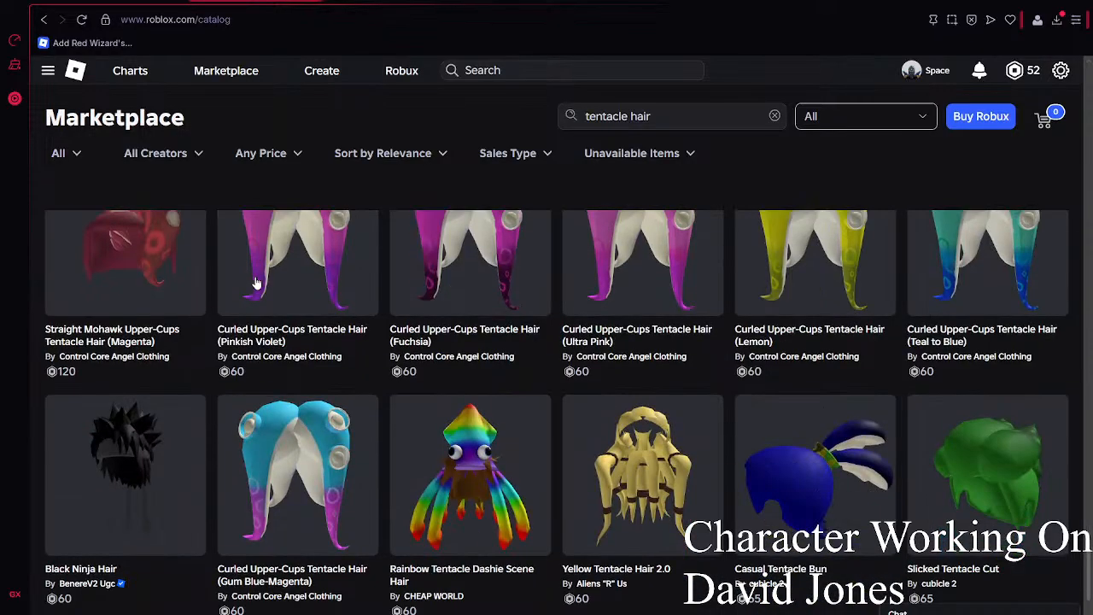
{"action": "scroll", "coordinate": [255, 284], "scroll_direction": "down", "scroll_amount": 3}
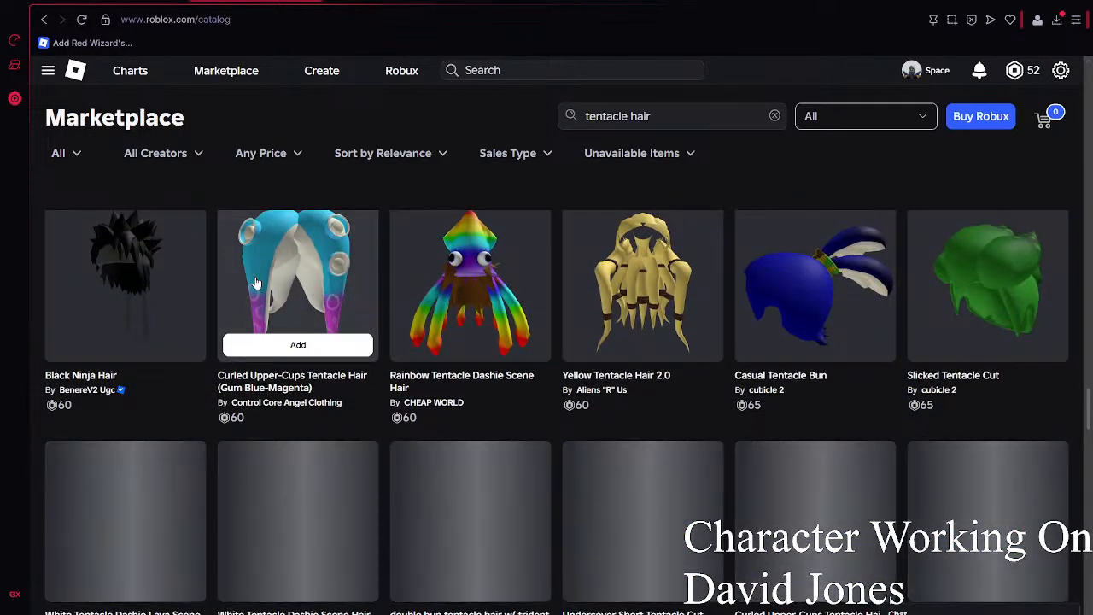
{"action": "scroll", "coordinate": [255, 284], "scroll_direction": "down", "scroll_amount": 3}
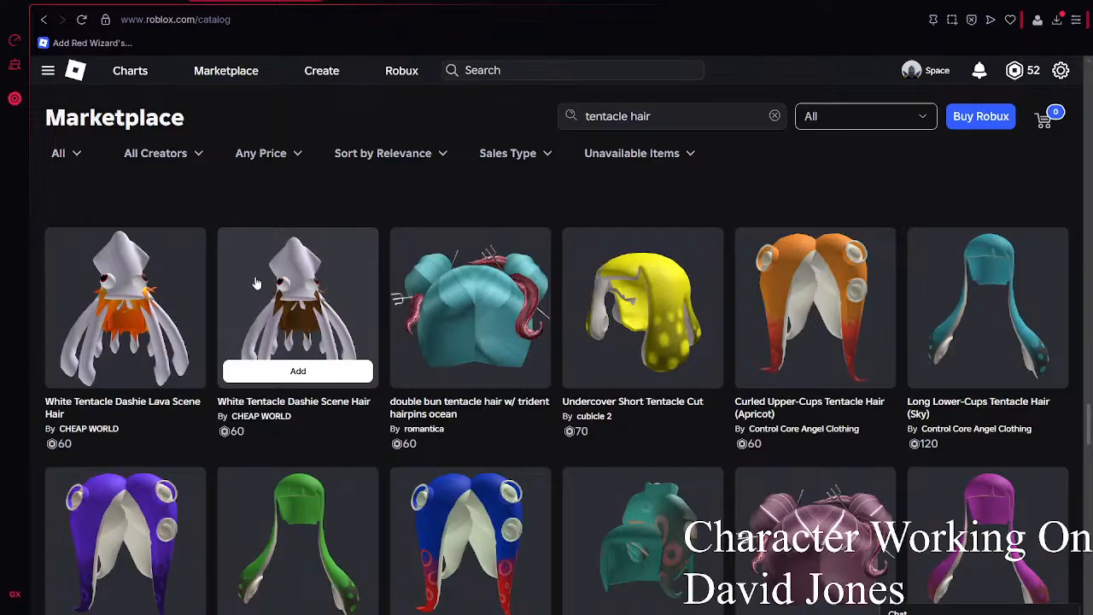
{"action": "scroll", "coordinate": [255, 283], "scroll_direction": "down", "scroll_amount": 6}
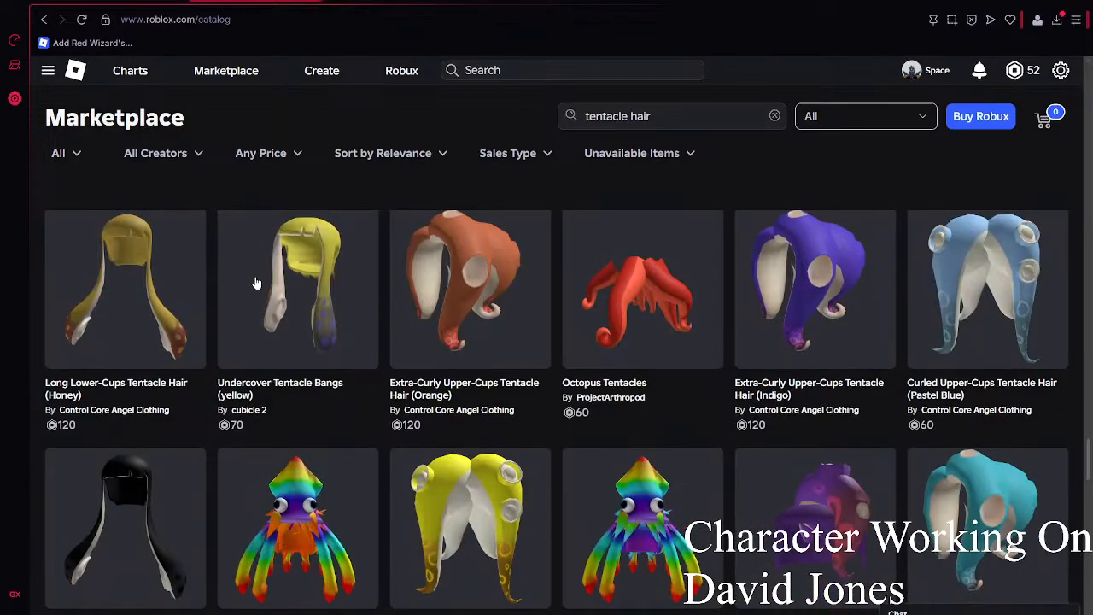
{"action": "scroll", "coordinate": [500, 287], "scroll_direction": "down", "scroll_amount": 6}
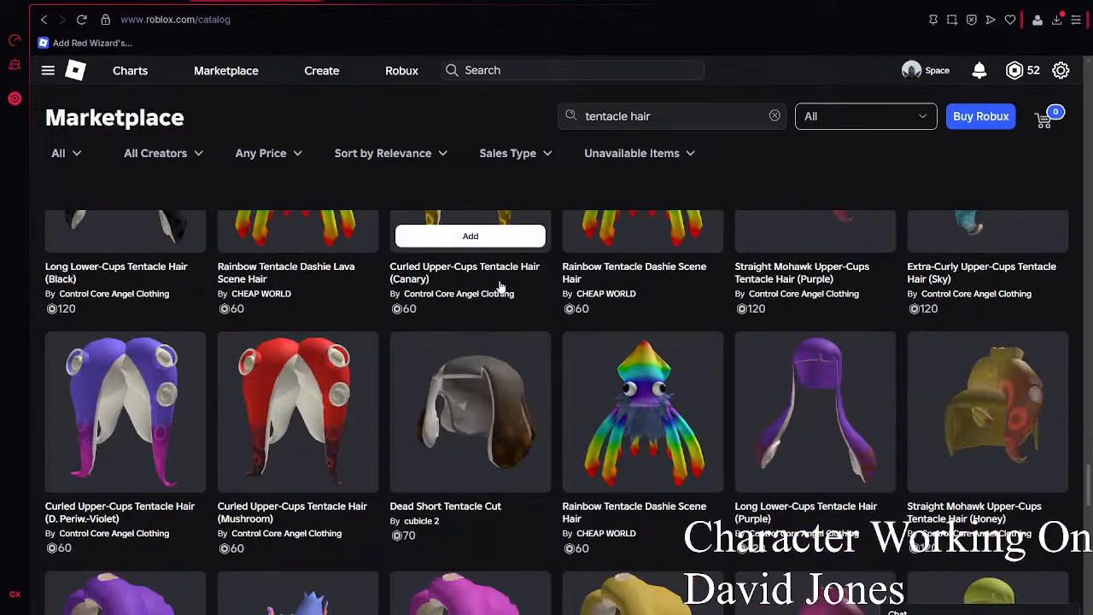
{"action": "scroll", "coordinate": [608, 220], "scroll_direction": "up", "scroll_amount": 2}
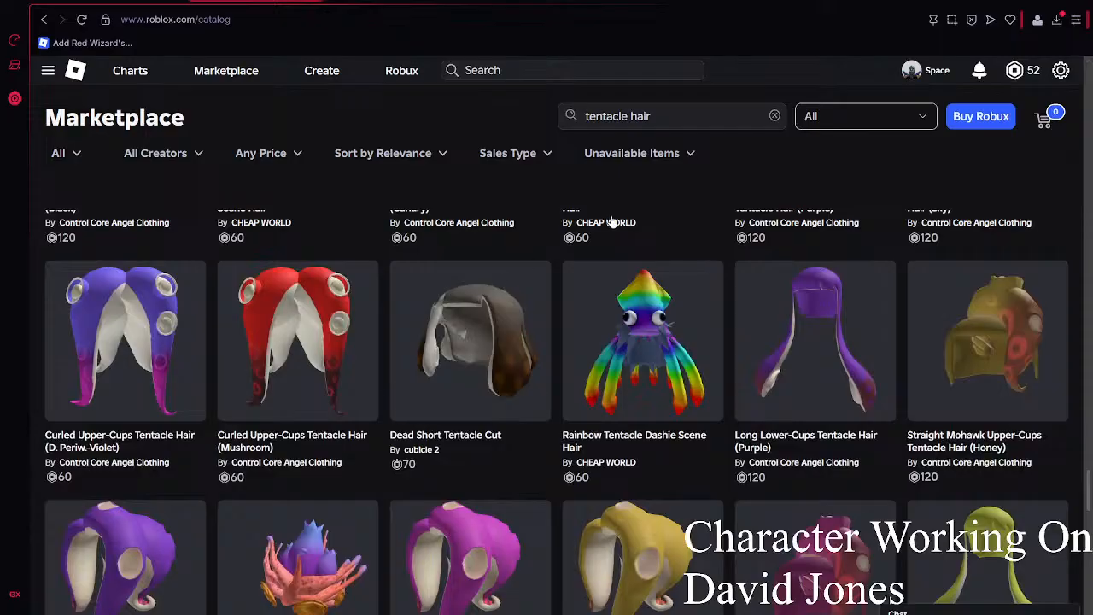
{"action": "mouse_move", "coordinate": [533, 287]}
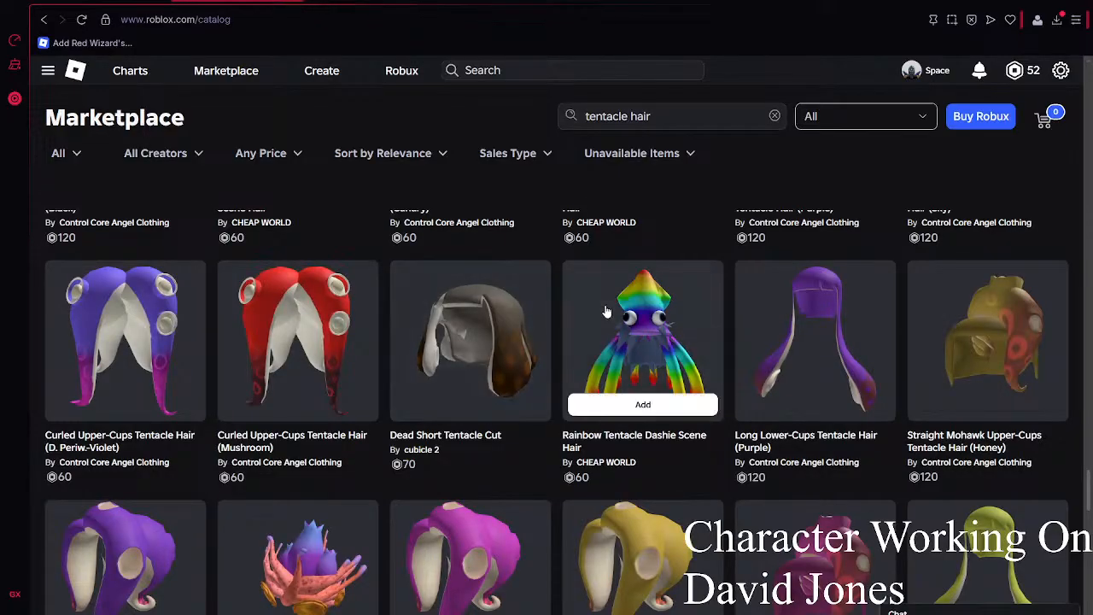
{"action": "scroll", "coordinate": [606, 312], "scroll_direction": "down", "scroll_amount": 6}
{"action": "scroll", "coordinate": [607, 310], "scroll_direction": "down", "scroll_amount": 10}
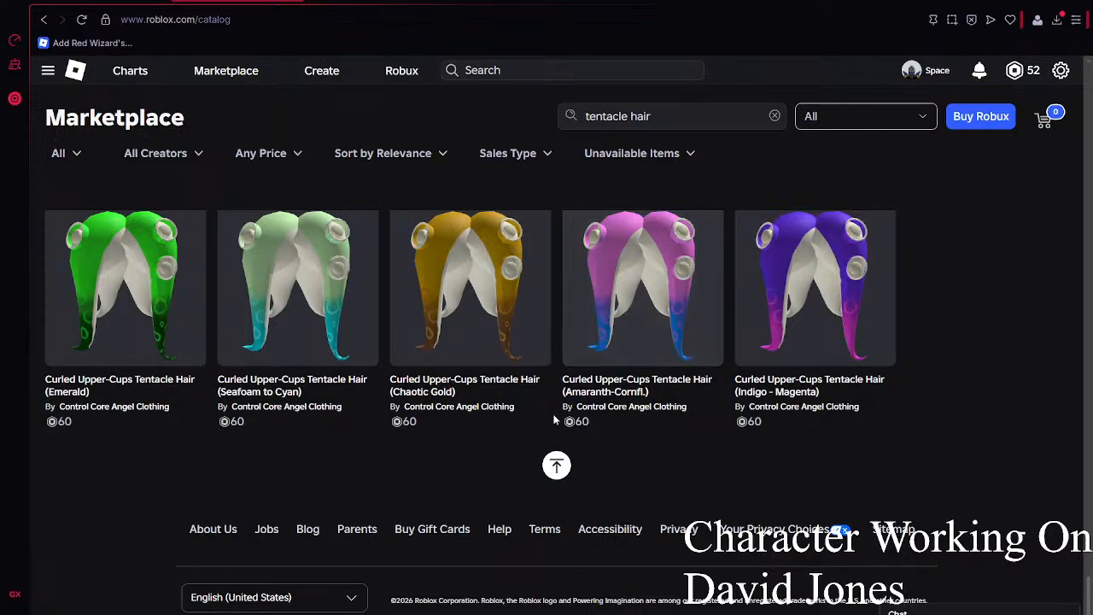
{"action": "scroll", "coordinate": [619, 174], "scroll_direction": "up", "scroll_amount": 10}
{"action": "scroll", "coordinate": [611, 133], "scroll_direction": "up", "scroll_amount": 5}
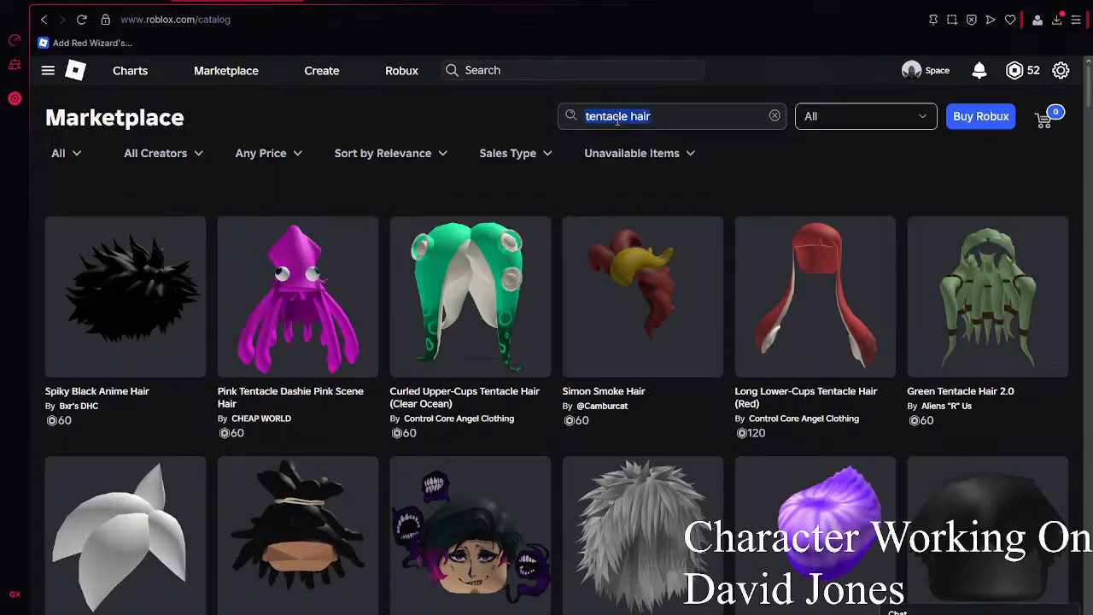
- Search the Marketplace for "Zeus haircut" and open the Long Beard item's page
{"action": "type", "text": "s haircut"}
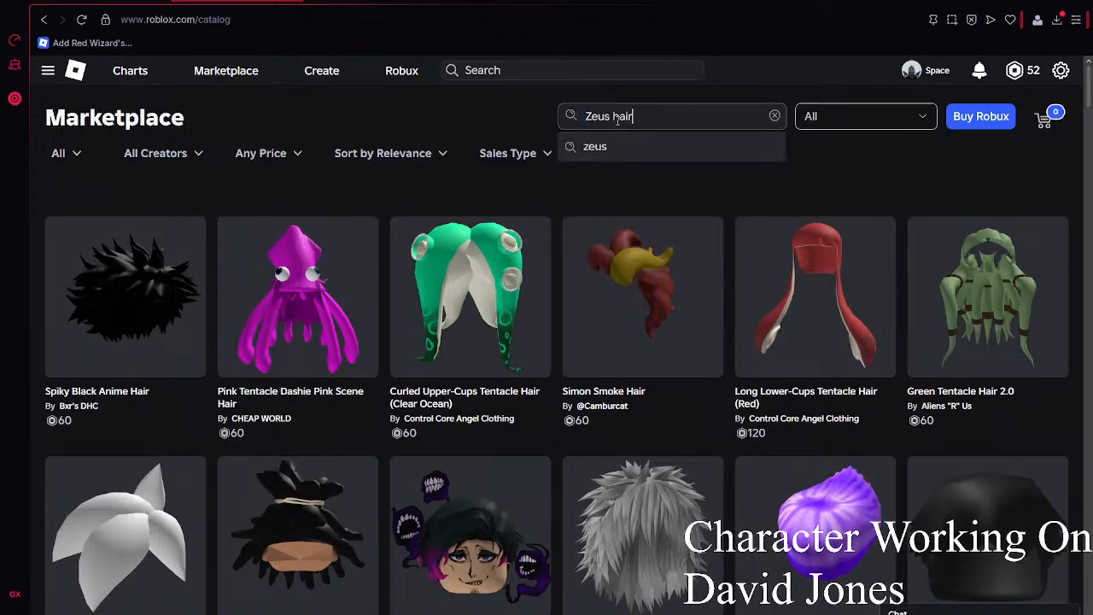
{"action": "key", "text": "Return"}
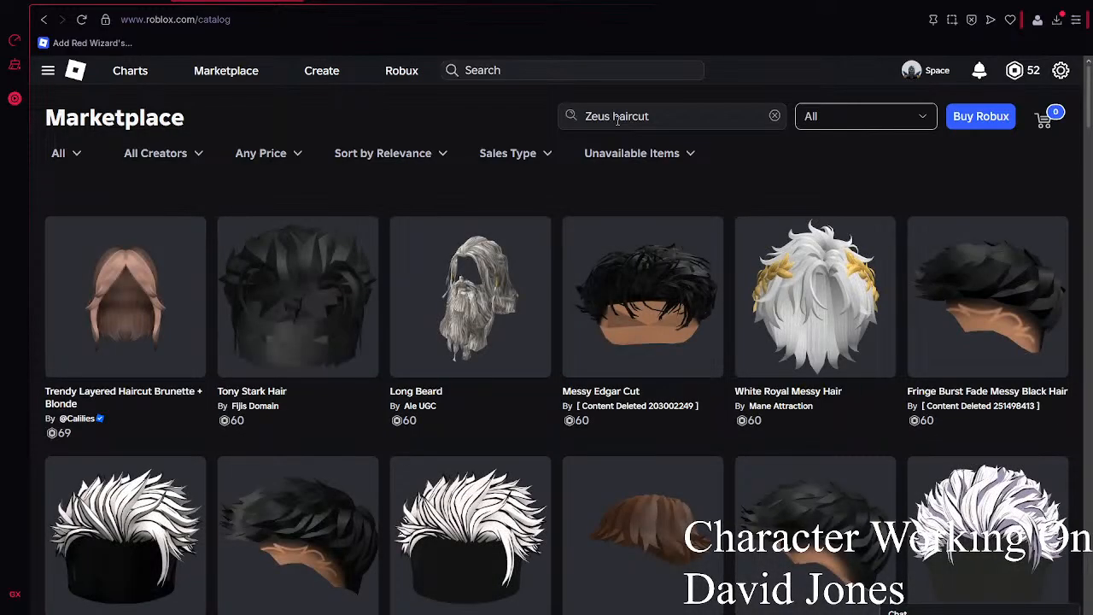
{"action": "mouse_move", "coordinate": [447, 224]}
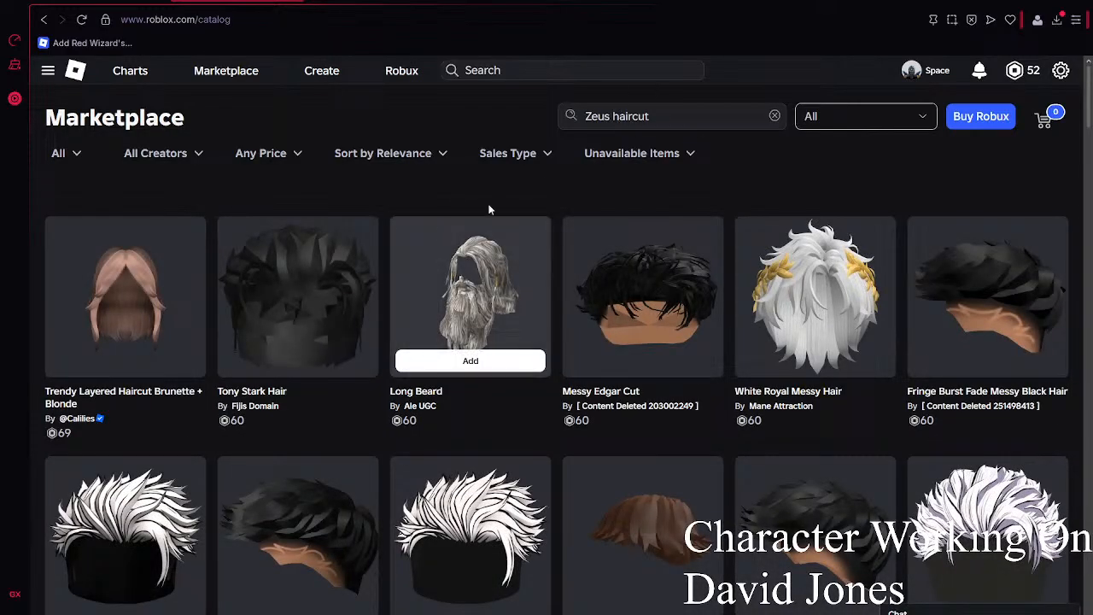
{"action": "left_click", "coordinate": [369, 2]}
- Examine the Long Beard in its rotating 3D preview and look over the recommended hair and beard items
{"action": "double_click", "coordinate": [237, 18]}
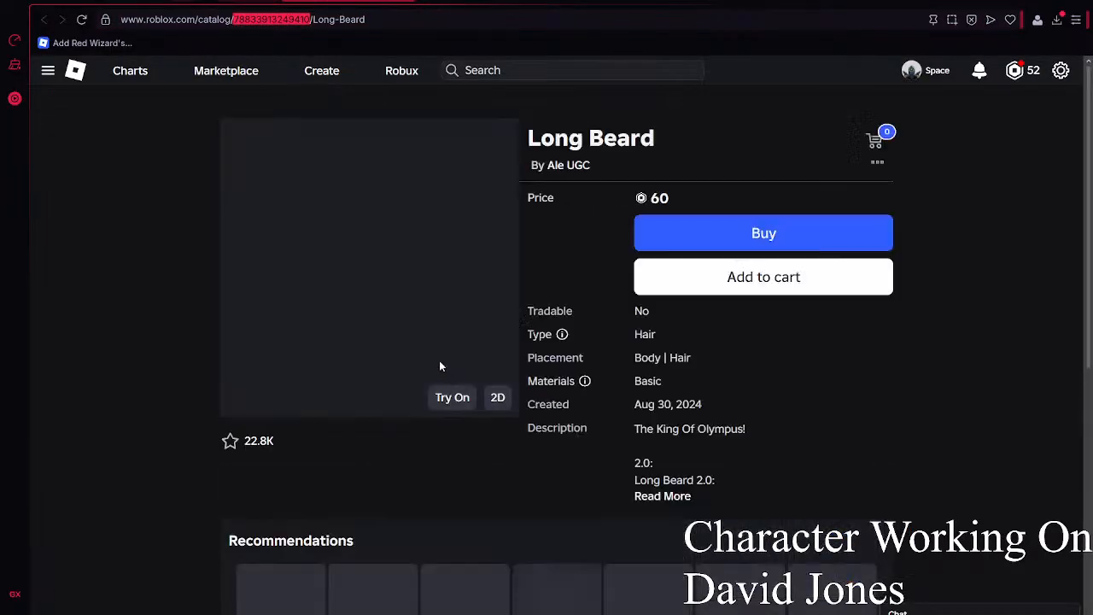
{"action": "left_click_drag", "start_coordinate": [396, 273], "coordinate": [610, 251]}
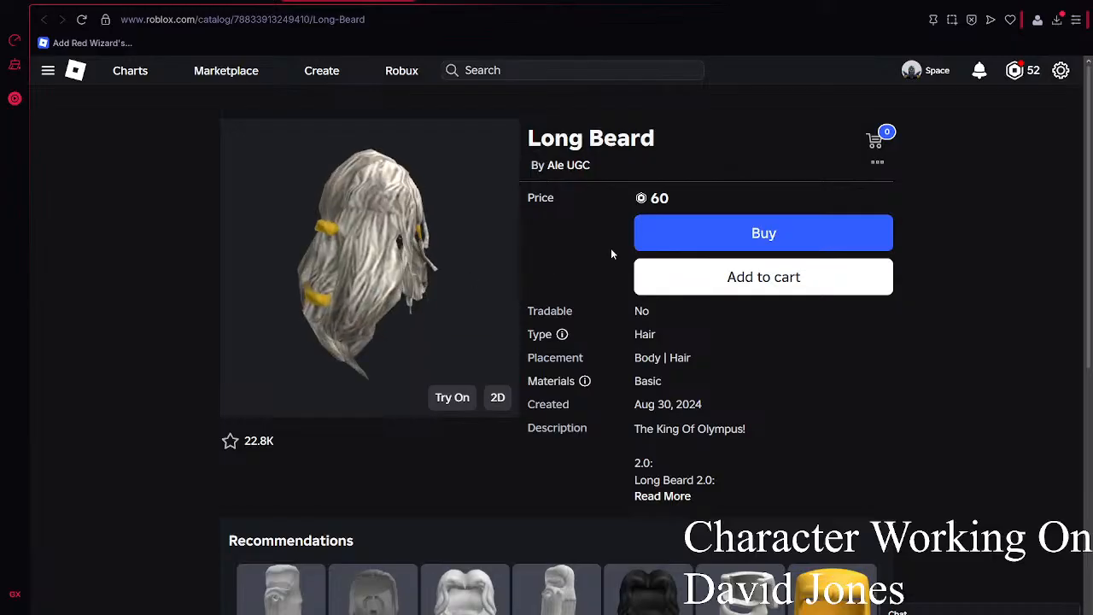
{"action": "scroll", "coordinate": [610, 248], "scroll_direction": "down", "scroll_amount": 2}
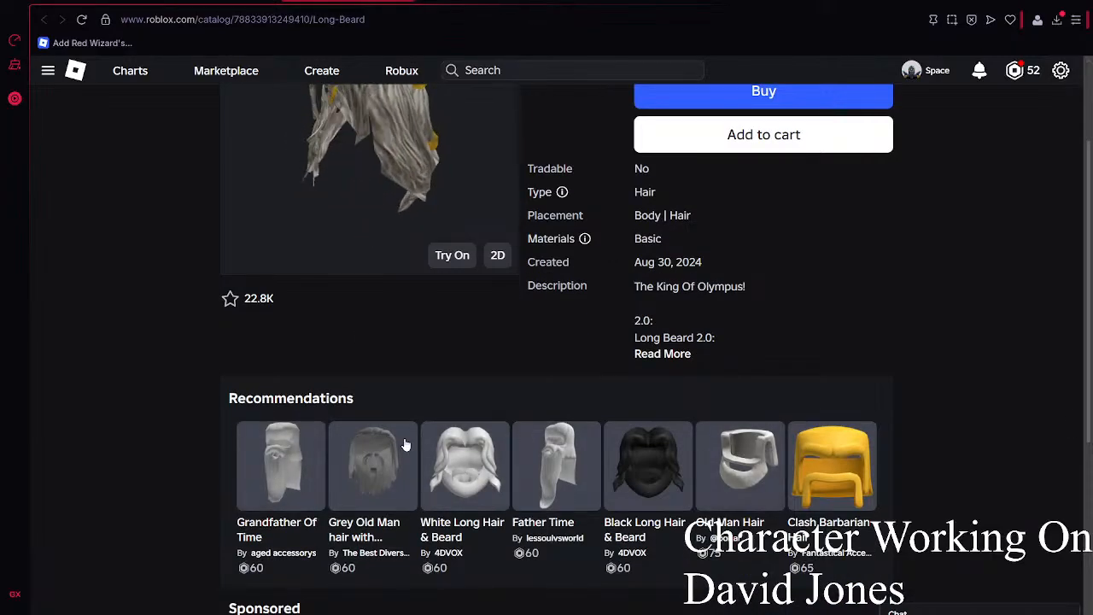
{"action": "scroll", "coordinate": [477, 431], "scroll_direction": "up", "scroll_amount": 2}
{"action": "scroll", "coordinate": [477, 426], "scroll_direction": "down", "scroll_amount": 3}
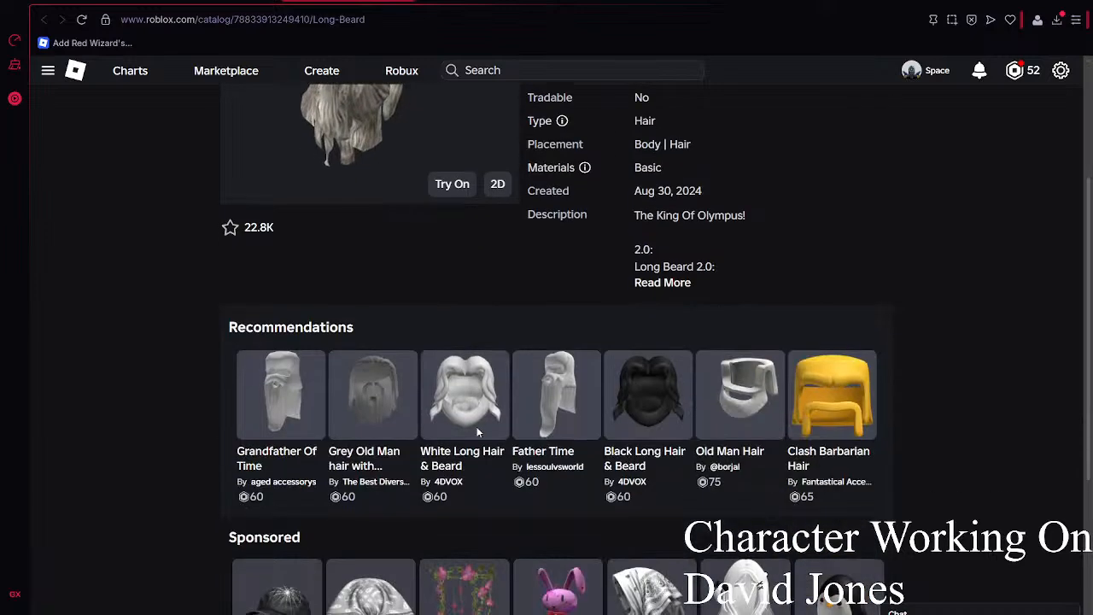
{"action": "scroll", "coordinate": [476, 426], "scroll_direction": "up", "scroll_amount": 1}
{"action": "scroll", "coordinate": [513, 461], "scroll_direction": "up", "scroll_amount": 1}
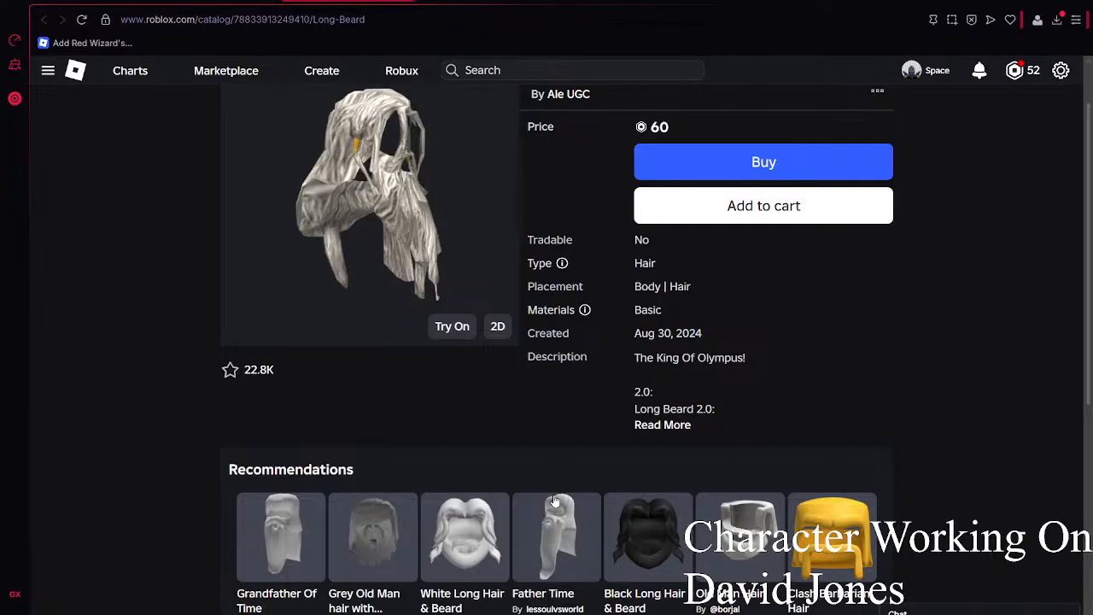
{"action": "scroll", "coordinate": [553, 492], "scroll_direction": "down", "scroll_amount": 2}
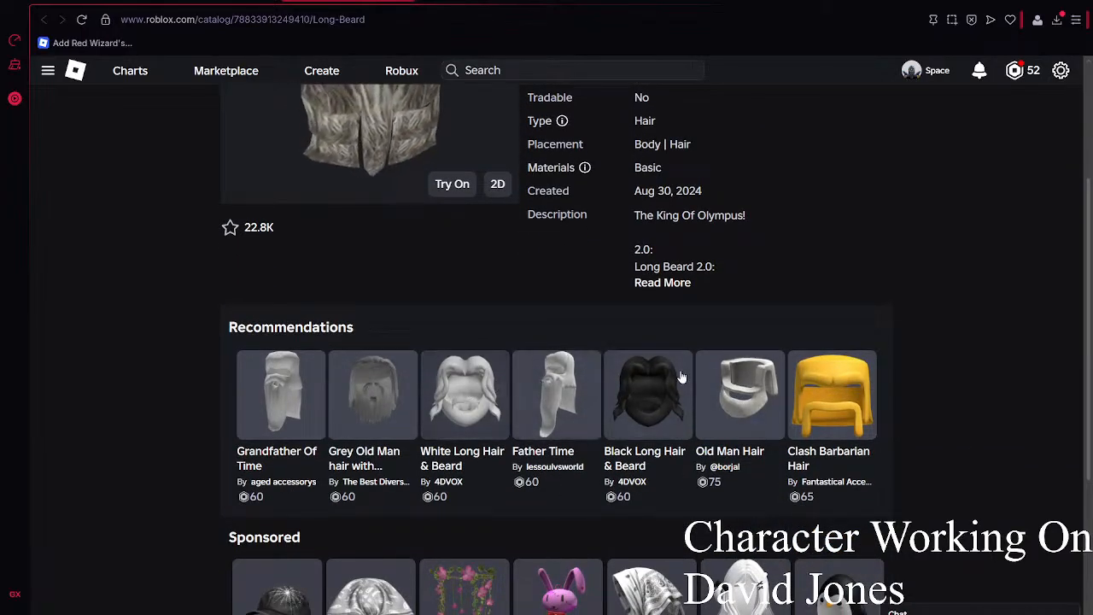
- Copy the Long Beard's asset ID from its page address
{"action": "double_click", "coordinate": [266, 20]}
{"action": "key", "text": "ctrl+c"}
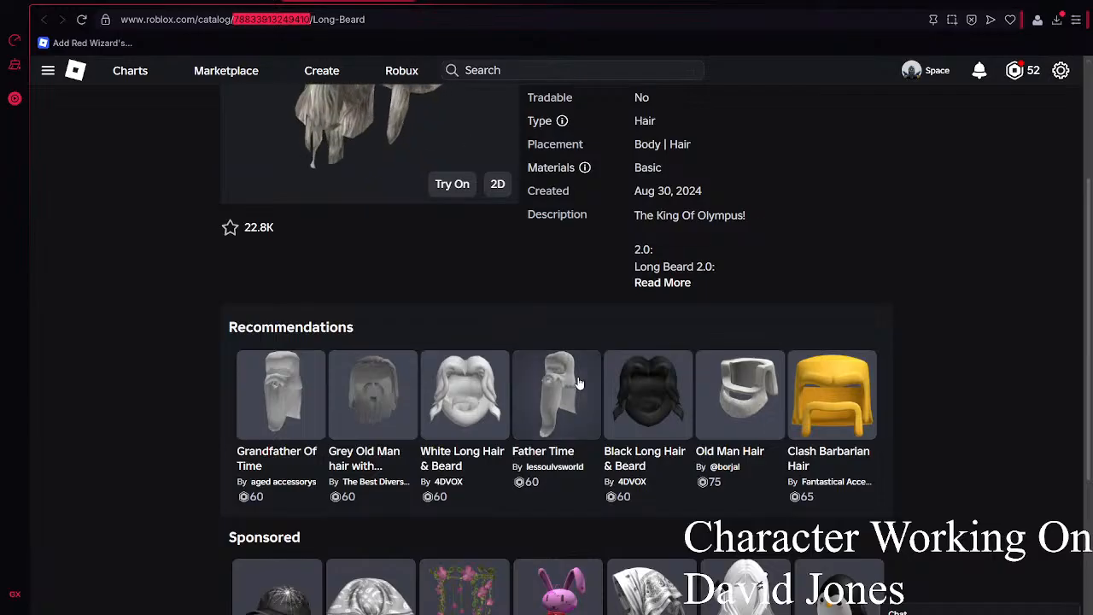
{"action": "scroll", "coordinate": [586, 356], "scroll_direction": "up", "scroll_amount": 3}
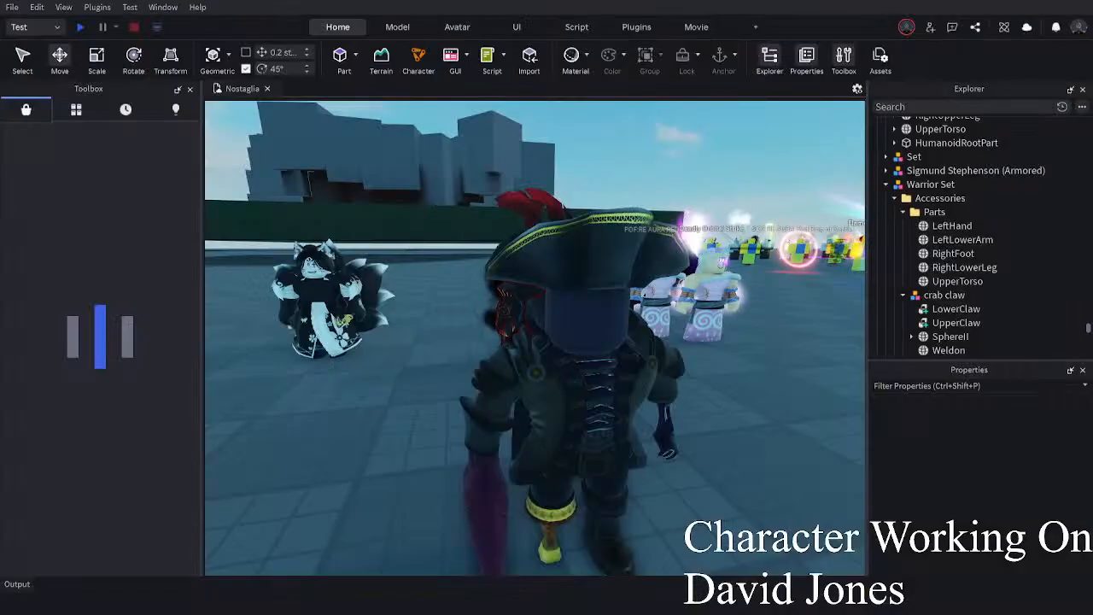
{"action": "left_click", "coordinate": [621, 409]}
{"action": "right_click_drag", "start_coordinate": [622, 409], "coordinate": [613, 449]}
{"action": "key", "text": "d"}
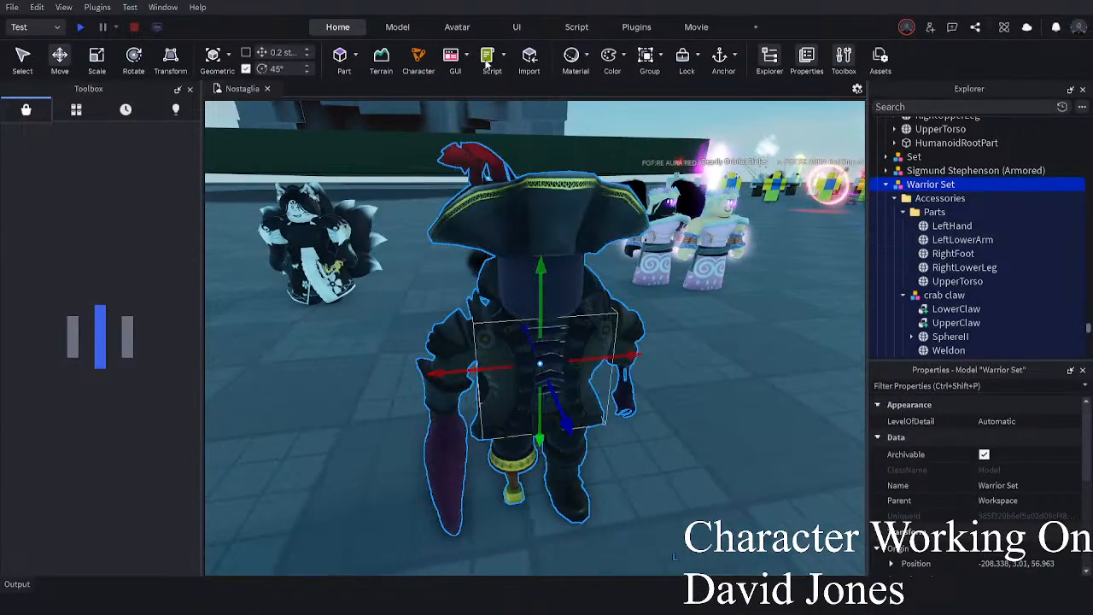
{"action": "left_click", "coordinate": [705, 30]}
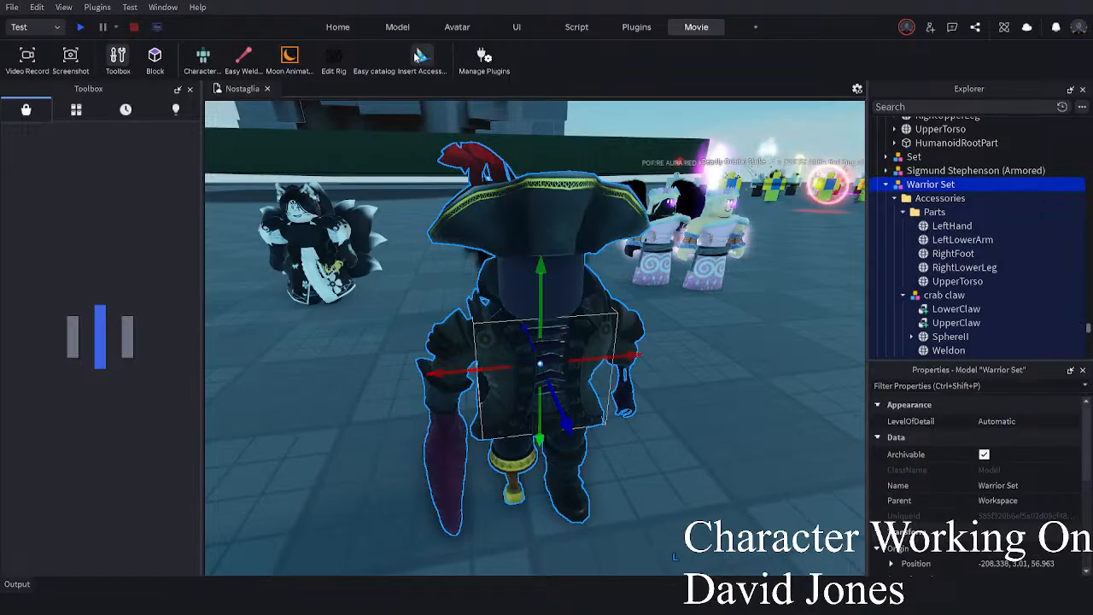
{"action": "left_click", "coordinate": [418, 56]}
{"action": "left_click", "coordinate": [493, 512]}
{"action": "key", "text": "ctrl+v"}
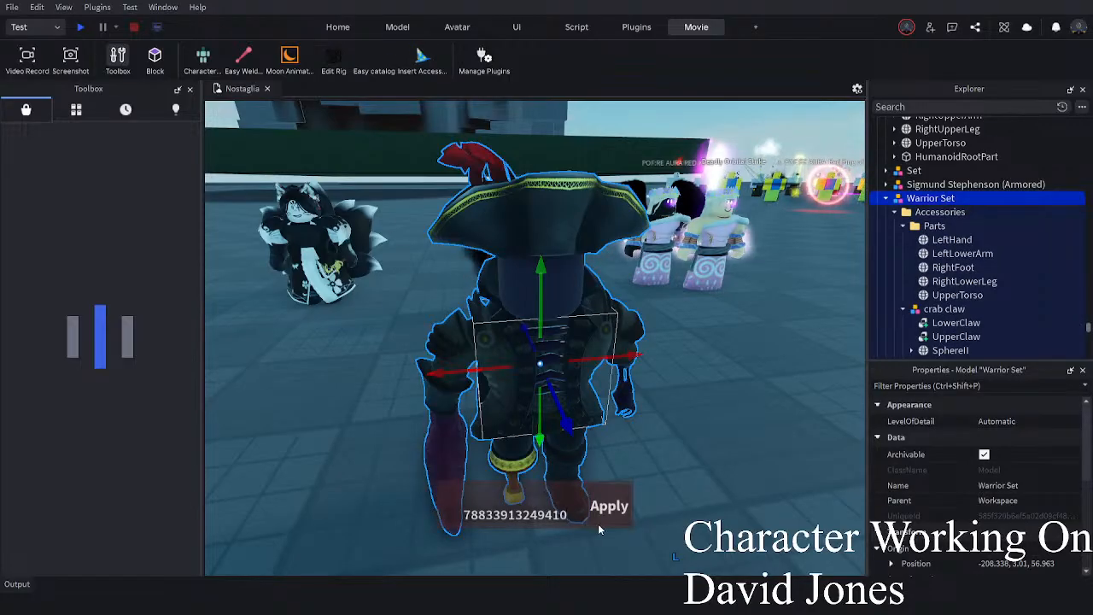
{"action": "left_click", "coordinate": [609, 506]}
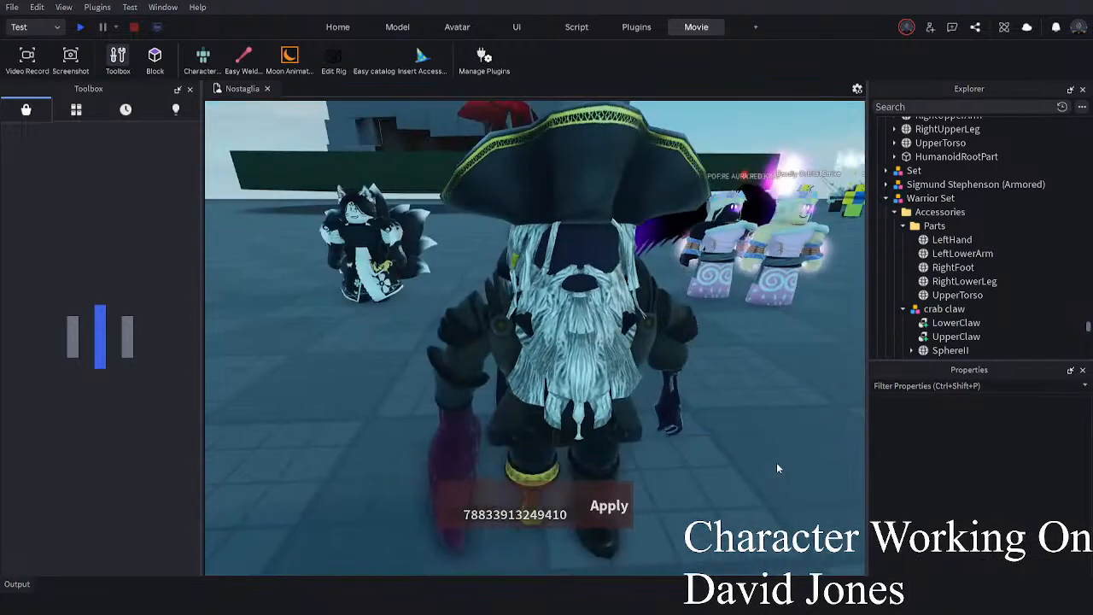
- Switch back to the Marketplace in the browser and search the catalog for "msesy beard"
{"action": "left_click", "coordinate": [625, 555]}
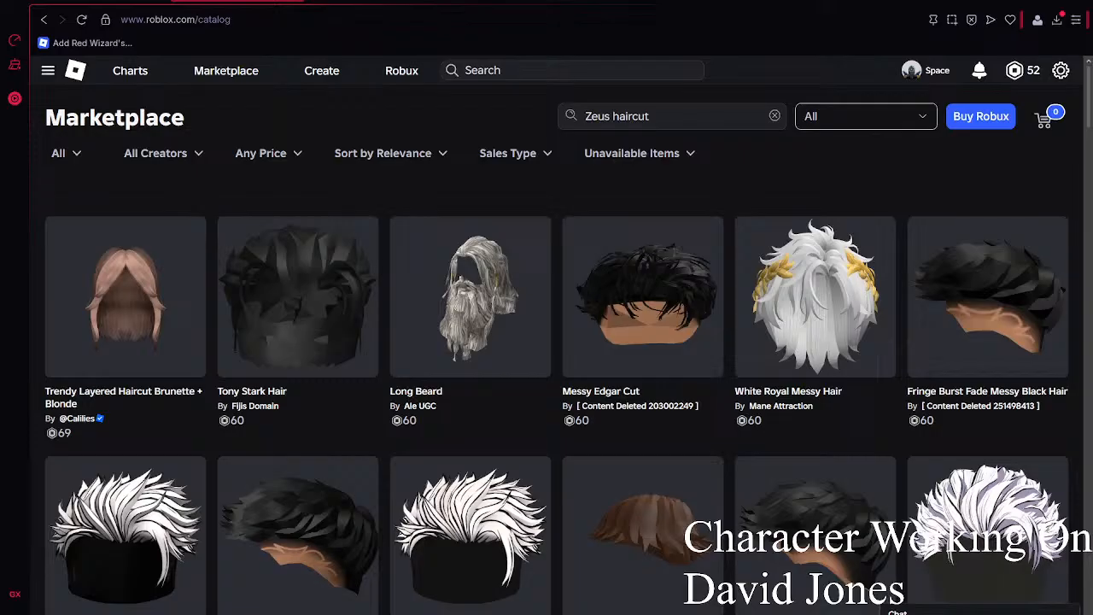
{"action": "triple_click", "coordinate": [647, 116]}
{"action": "type", "text": "msesy beard"}
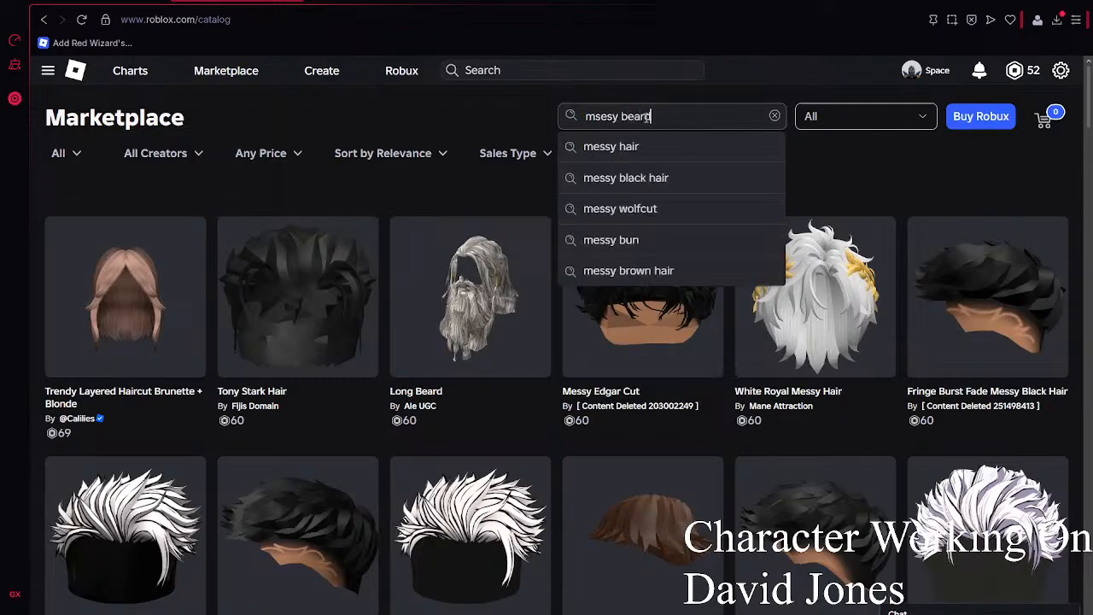
{"action": "key", "text": "Return"}
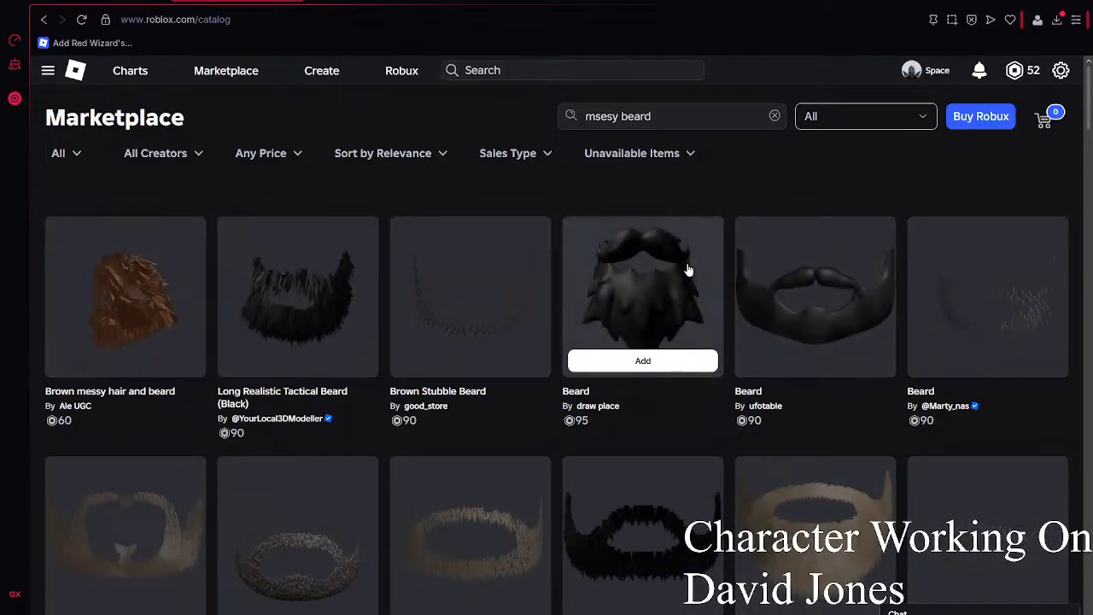
- Look through the beard results in the Marketplace for a style that could suit the pirate character
{"action": "scroll", "coordinate": [656, 239], "scroll_direction": "down", "scroll_amount": 10}
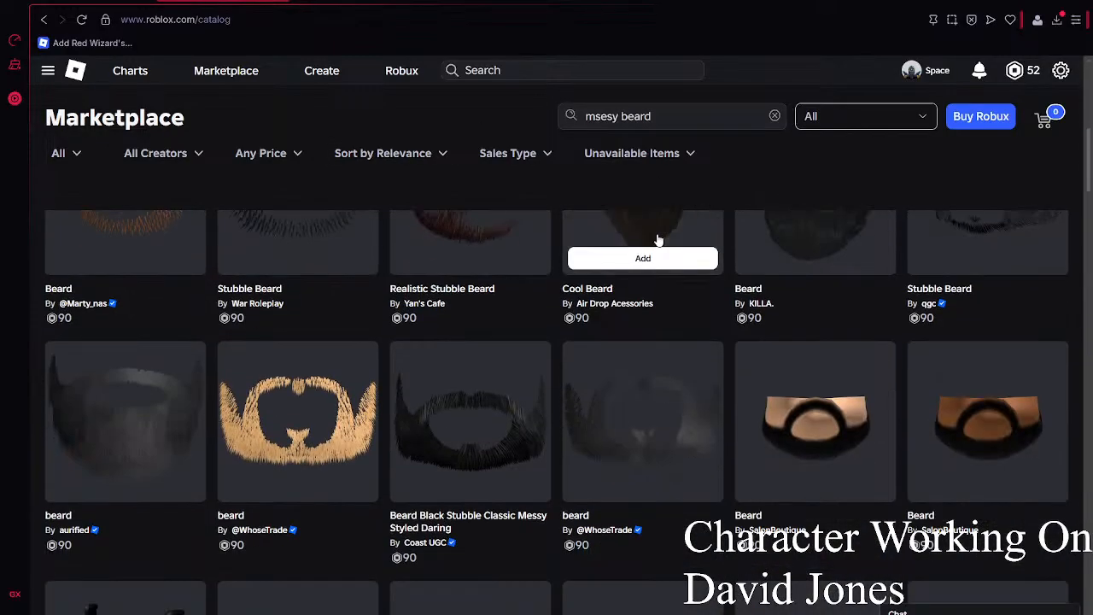
{"action": "scroll", "coordinate": [657, 239], "scroll_direction": "down", "scroll_amount": 3}
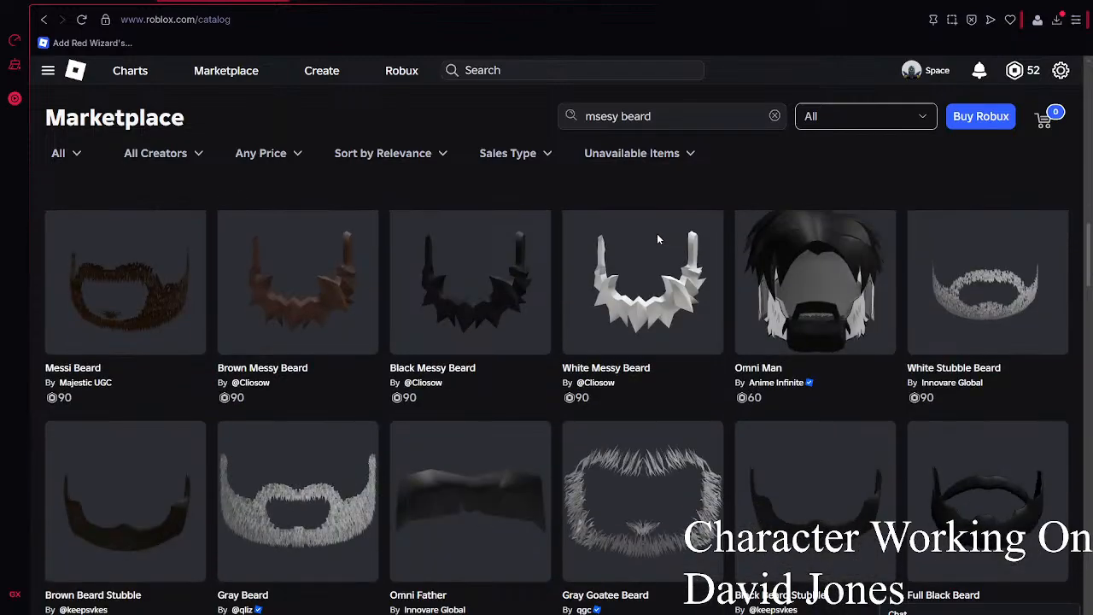
{"action": "scroll", "coordinate": [649, 298], "scroll_direction": "down", "scroll_amount": 4}
{"action": "scroll", "coordinate": [649, 297], "scroll_direction": "down", "scroll_amount": 5}
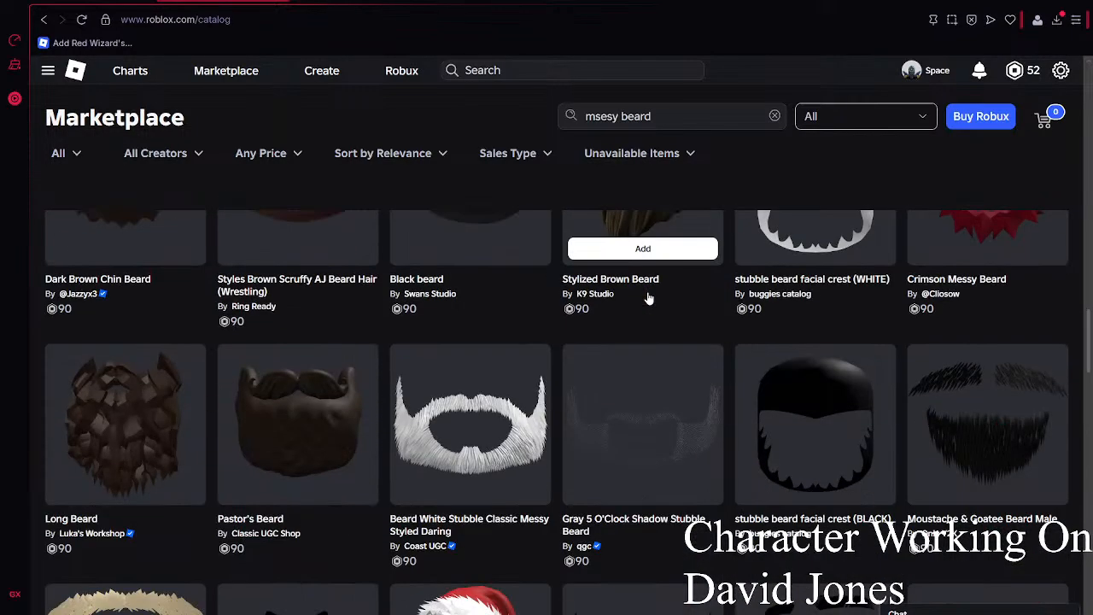
{"action": "scroll", "coordinate": [649, 297], "scroll_direction": "down", "scroll_amount": 4}
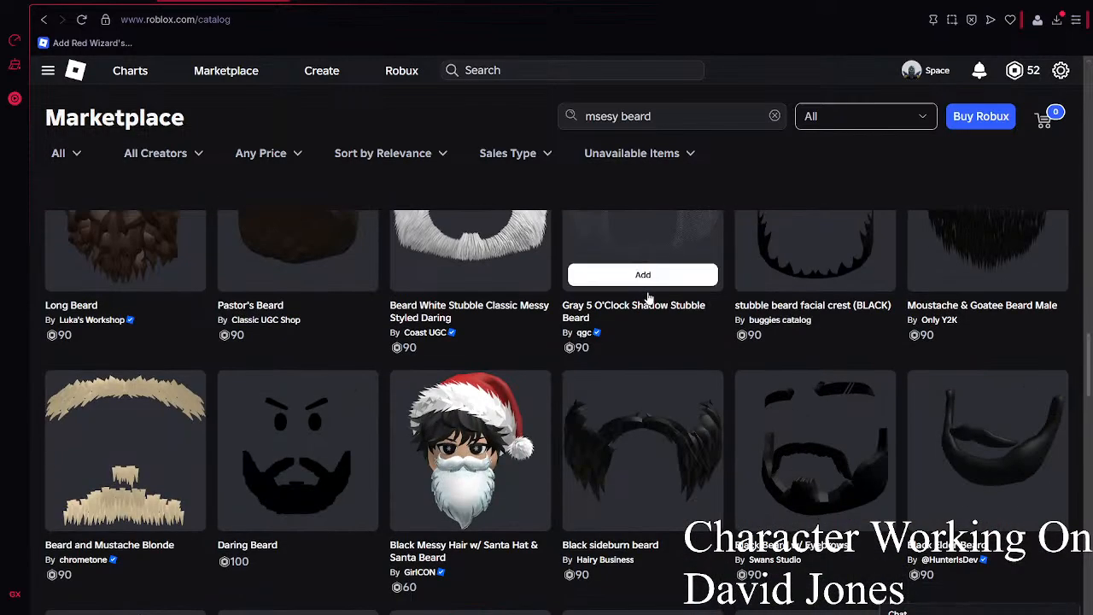
{"action": "scroll", "coordinate": [649, 297], "scroll_direction": "down", "scroll_amount": 5}
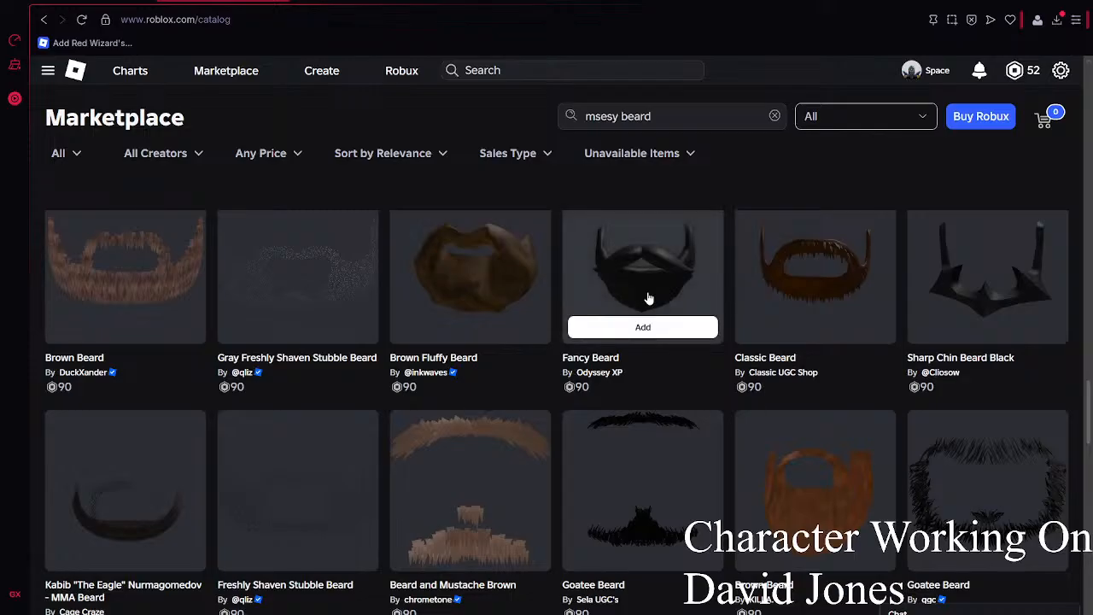
{"action": "scroll", "coordinate": [650, 307], "scroll_direction": "down", "scroll_amount": 6}
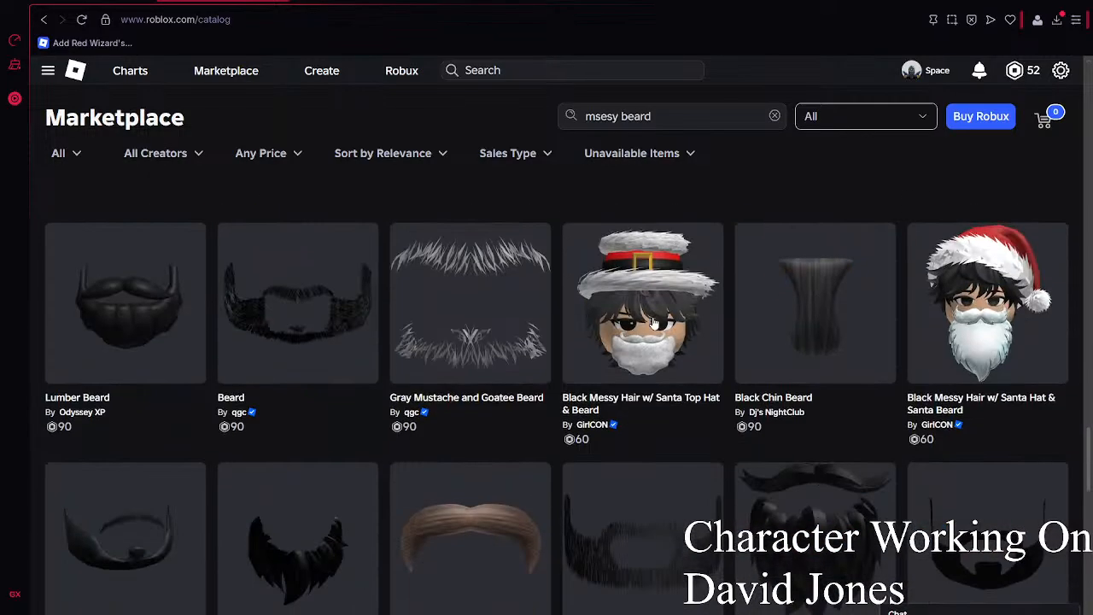
{"action": "scroll", "coordinate": [654, 322], "scroll_direction": "down", "scroll_amount": 4}
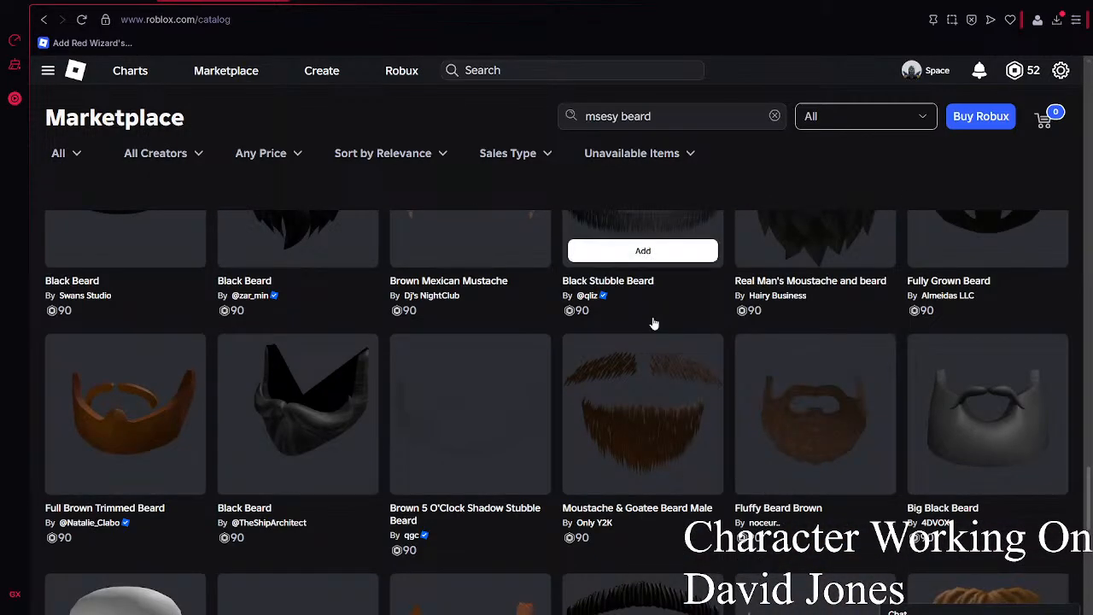
{"action": "scroll", "coordinate": [653, 323], "scroll_direction": "down", "scroll_amount": 8}
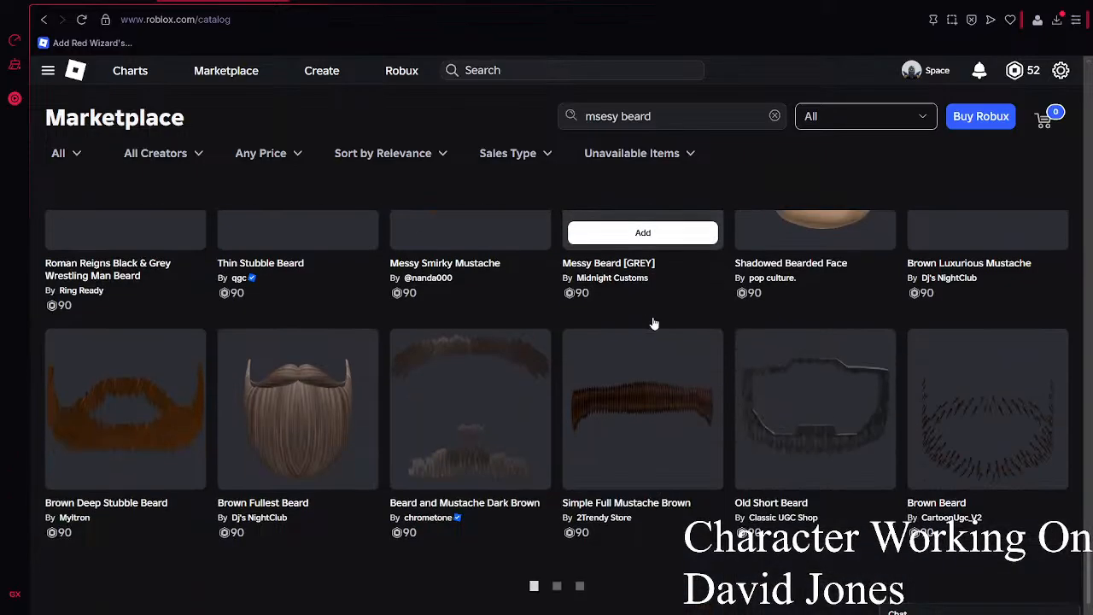
{"action": "scroll", "coordinate": [653, 323], "scroll_direction": "down", "scroll_amount": 3}
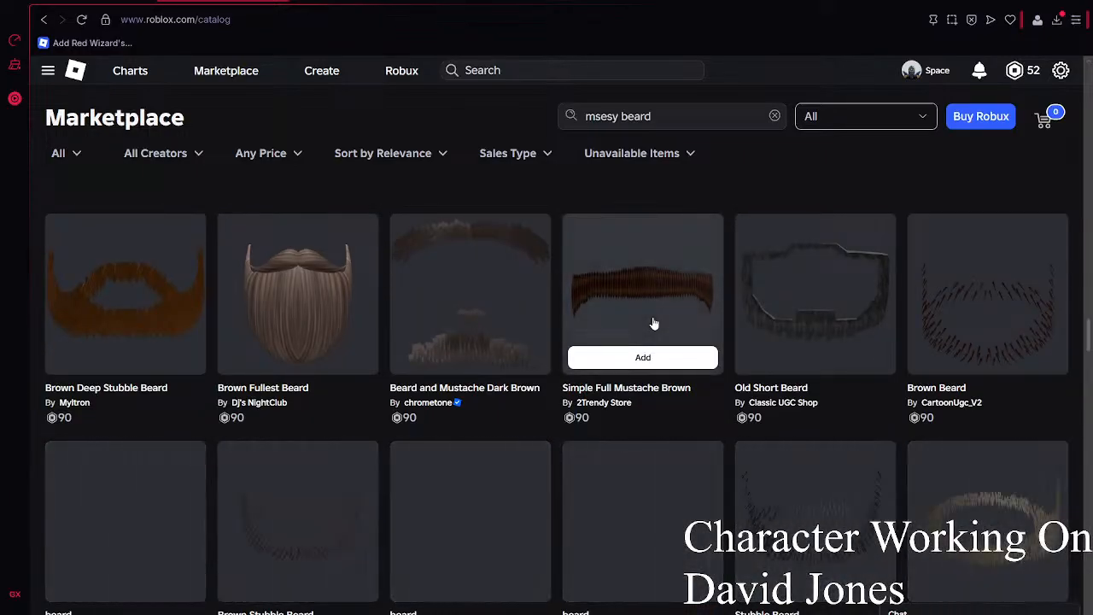
{"action": "scroll", "coordinate": [653, 322], "scroll_direction": "down", "scroll_amount": 8}
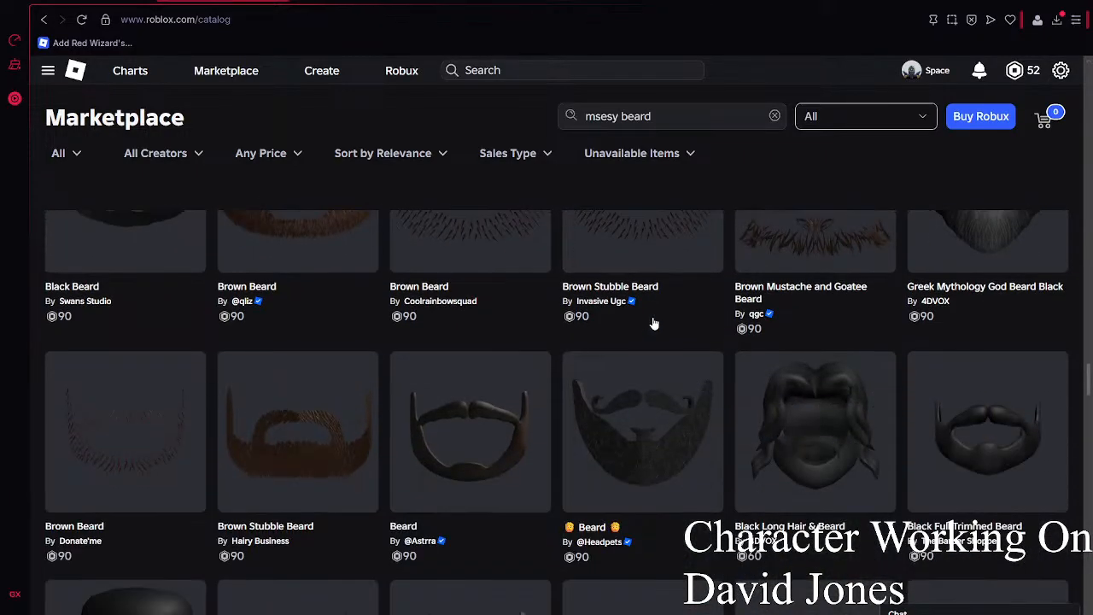
{"action": "scroll", "coordinate": [653, 322], "scroll_direction": "up", "scroll_amount": 2}
{"action": "scroll", "coordinate": [653, 322], "scroll_direction": "down", "scroll_amount": 4}
{"action": "scroll", "coordinate": [653, 322], "scroll_direction": "up", "scroll_amount": 4}
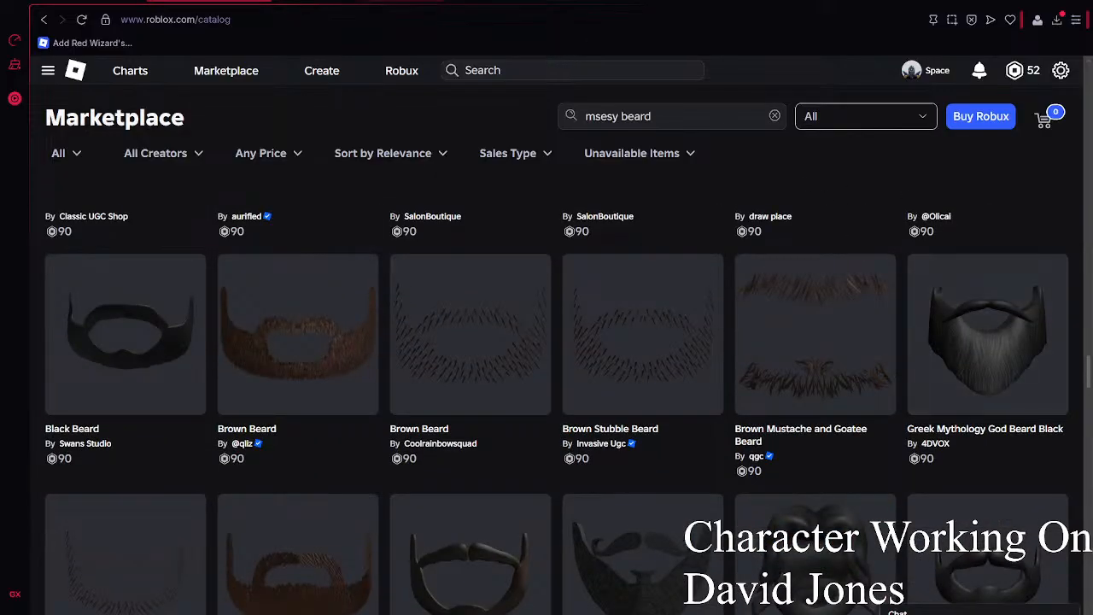
- View the black Beard by draw place in its 3D preview and close its page
{"action": "left_click", "coordinate": [381, 2]}
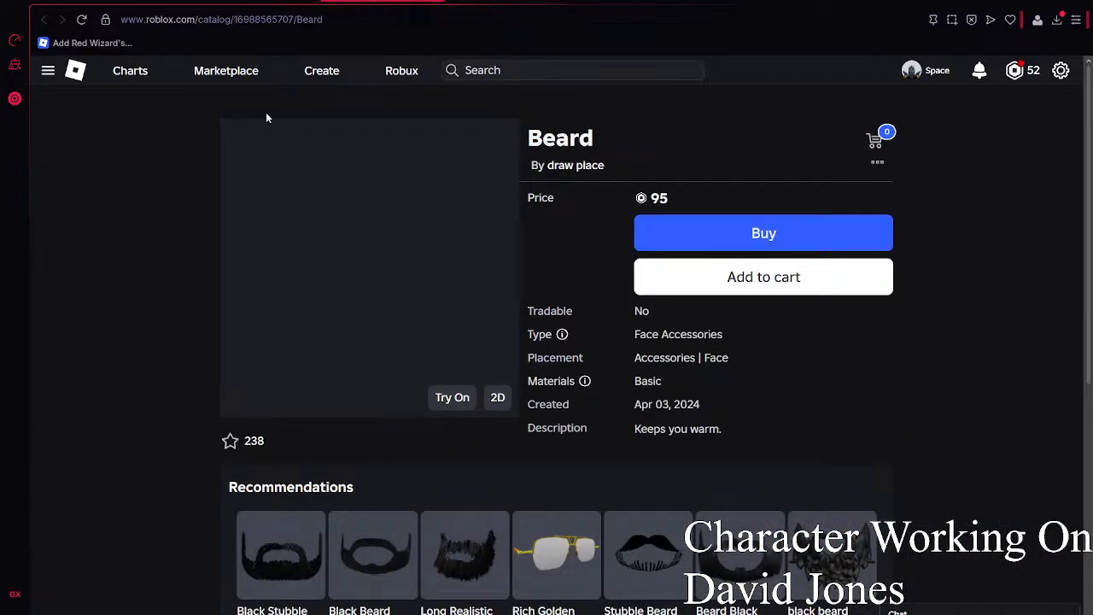
{"action": "left_click_drag", "start_coordinate": [302, 201], "coordinate": [276, 195]}
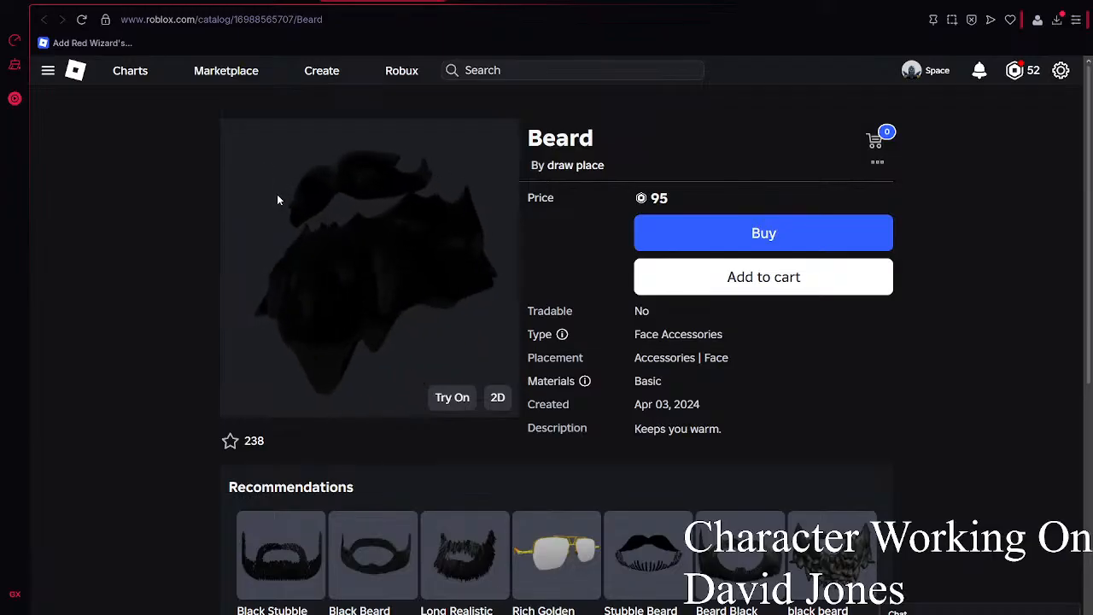
{"action": "left_click", "coordinate": [435, 1]}
{"action": "left_click", "coordinate": [436, 2]}
{"action": "left_click", "coordinate": [436, 1]}
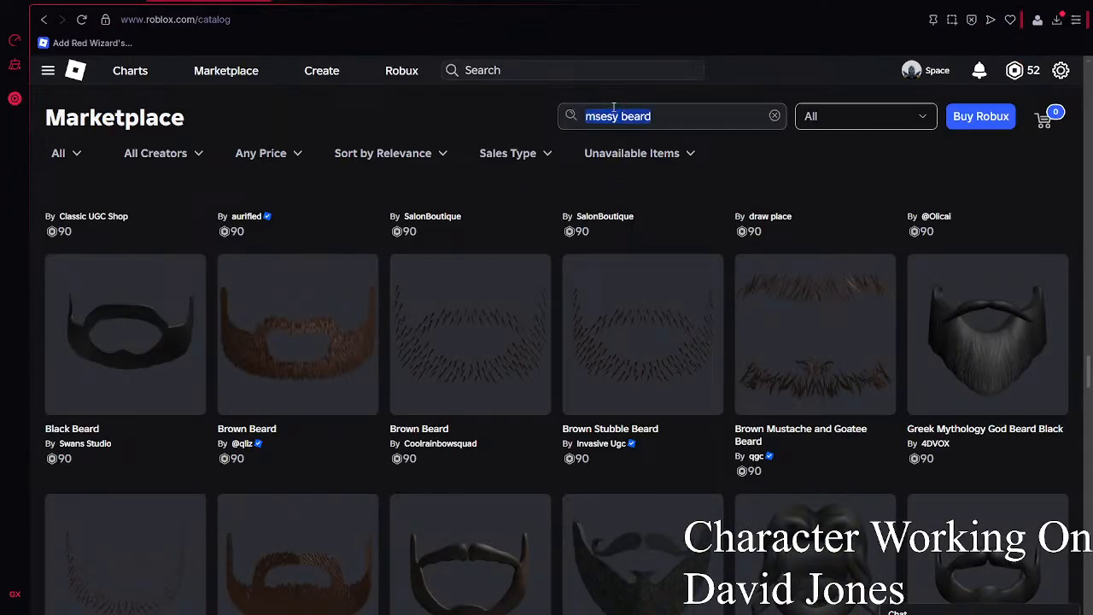
- Search the Marketplace catalog for "cthuliu beard", then for "ctulhu beard"
{"action": "type", "text": "cthullu beard"}
{"action": "key", "text": "Return"}
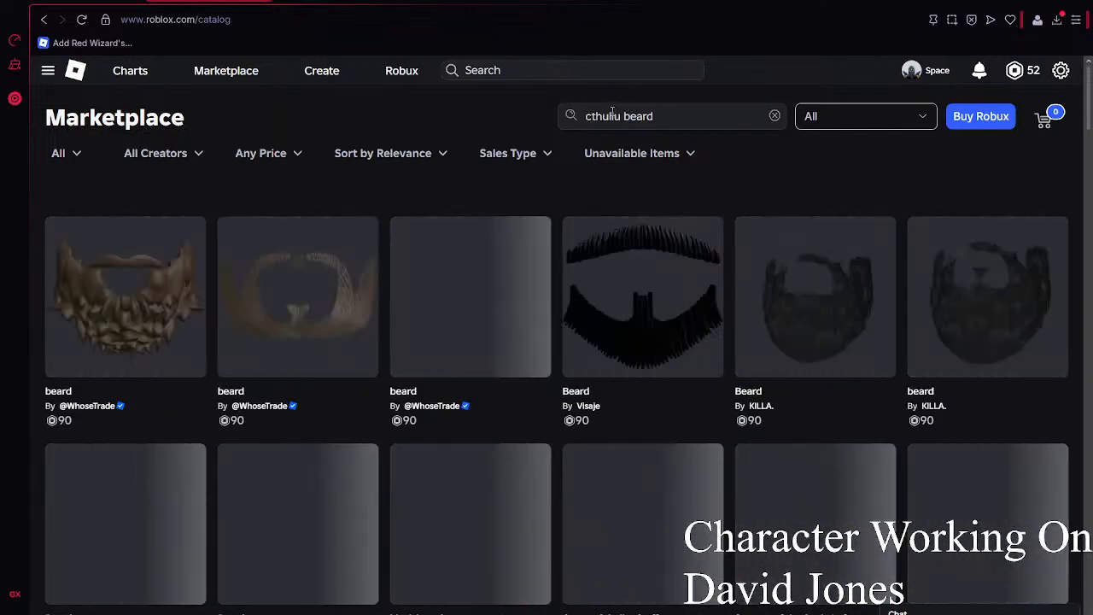
{"action": "double_click", "coordinate": [612, 115]}
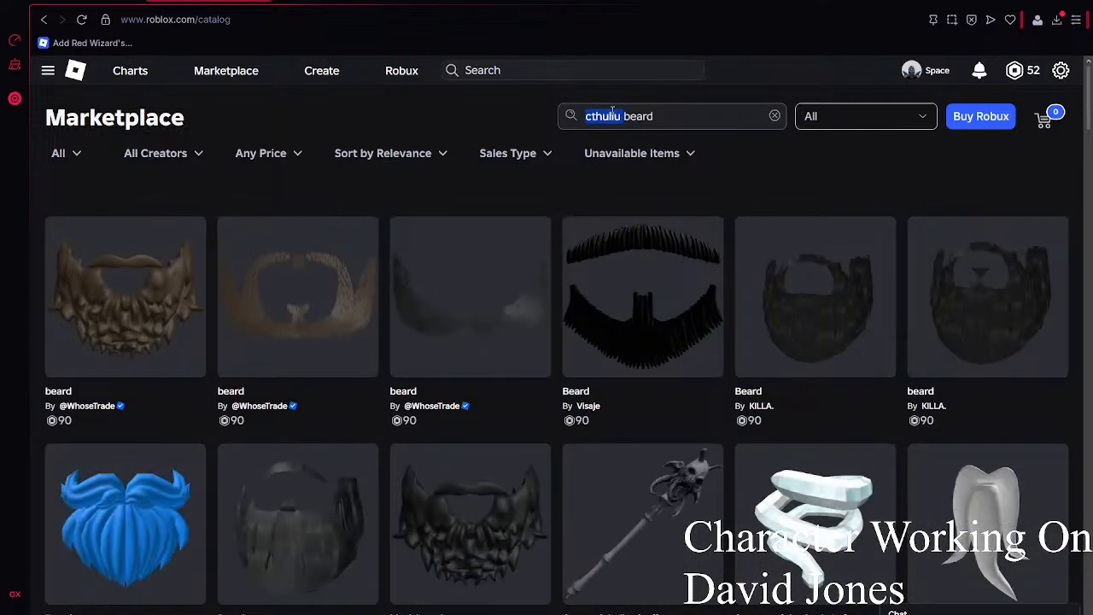
{"action": "type", "text": "c"}
{"action": "type", "text": "ul"}
{"action": "type", "text": "lh"}
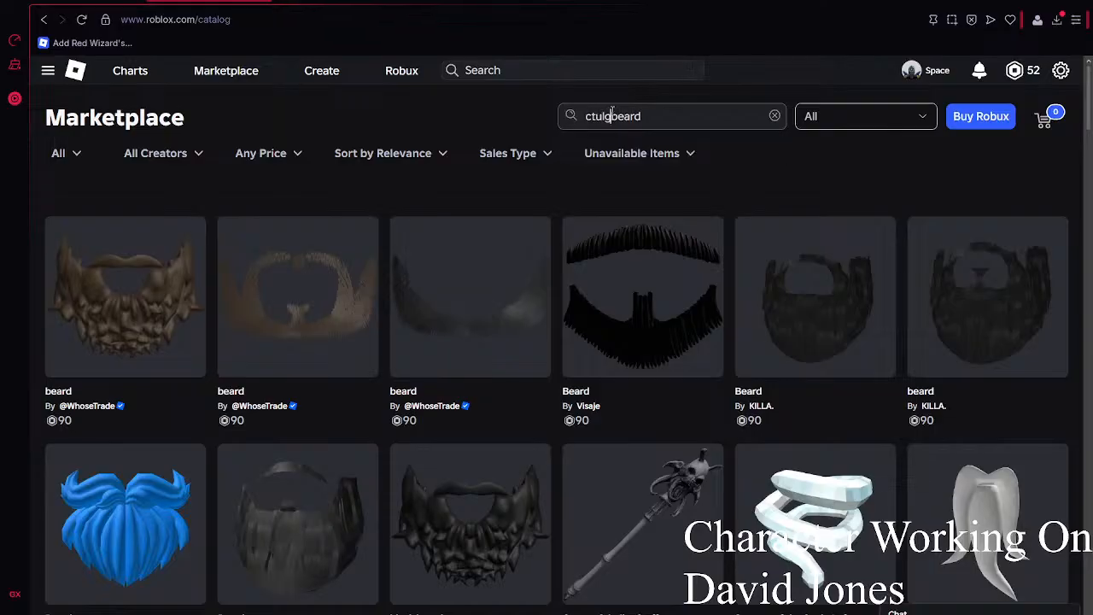
{"action": "type", "text": "u"}
{"action": "key", "text": "Return"}
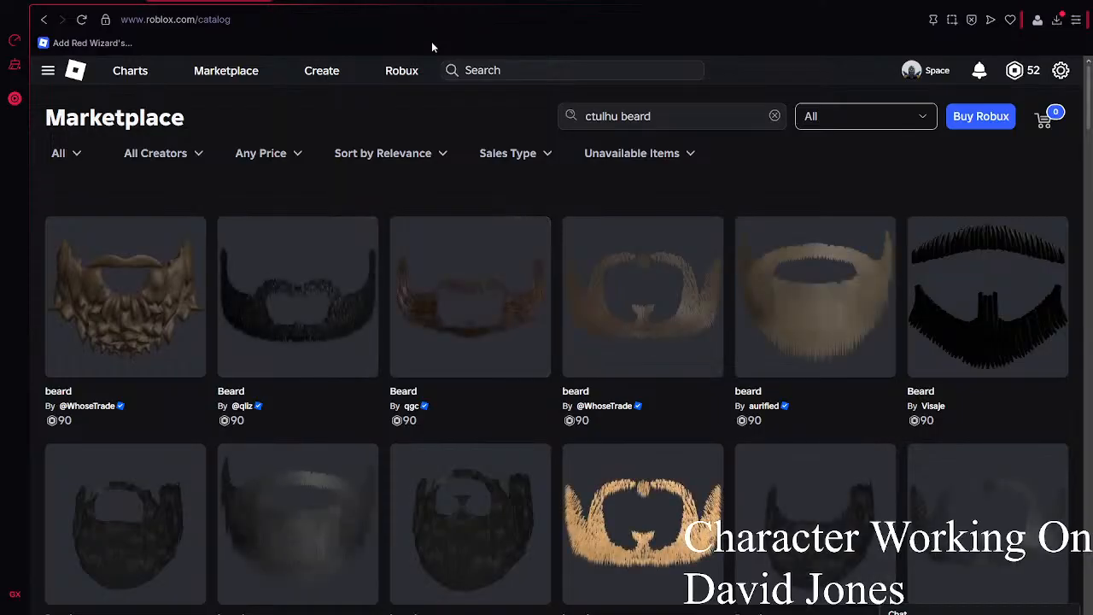
- Look up "ctulhu" in Google Images, copy the corrected spelling, and search the Marketplace for "cthulhu beard"
{"action": "left_click", "coordinate": [862, 2]}
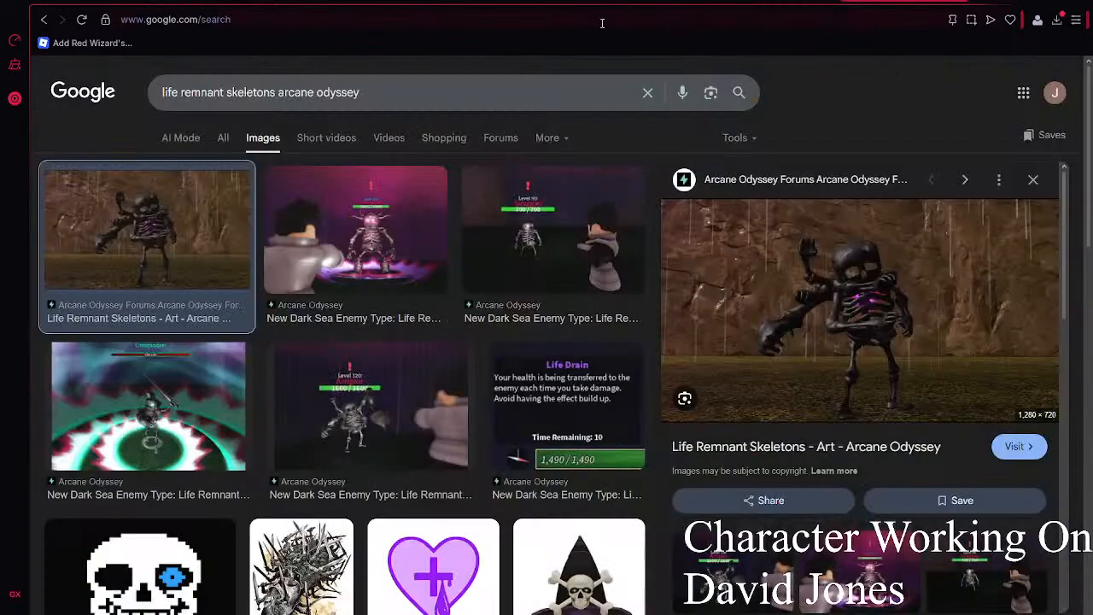
{"action": "triple_click", "coordinate": [384, 94]}
{"action": "type", "text": "ctulhu"}
{"action": "key", "text": "Return"}
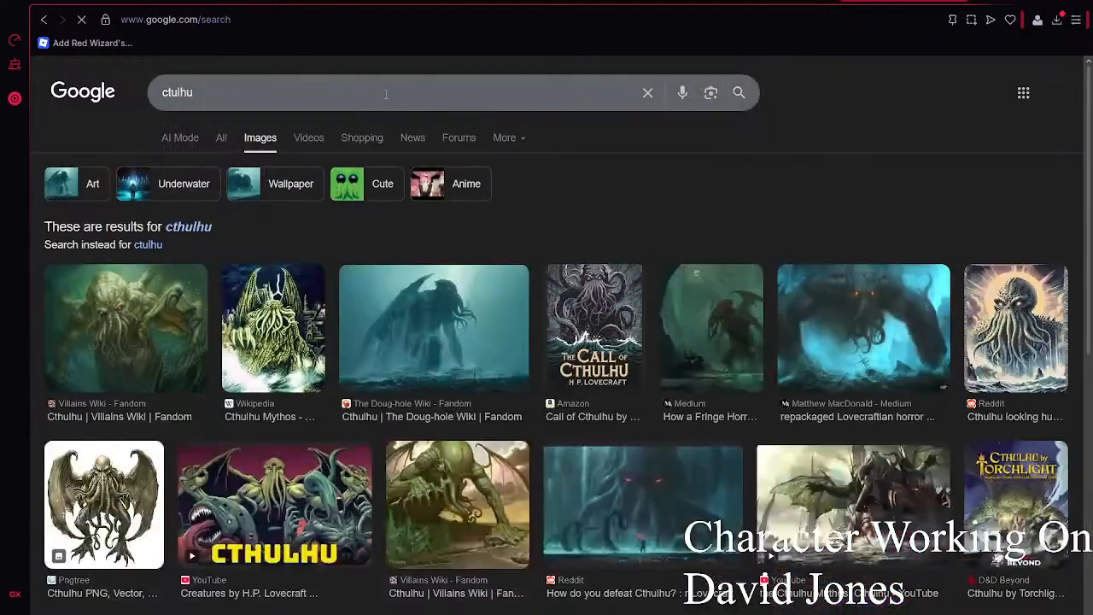
{"action": "scroll", "coordinate": [198, 206], "scroll_direction": "down", "scroll_amount": 1}
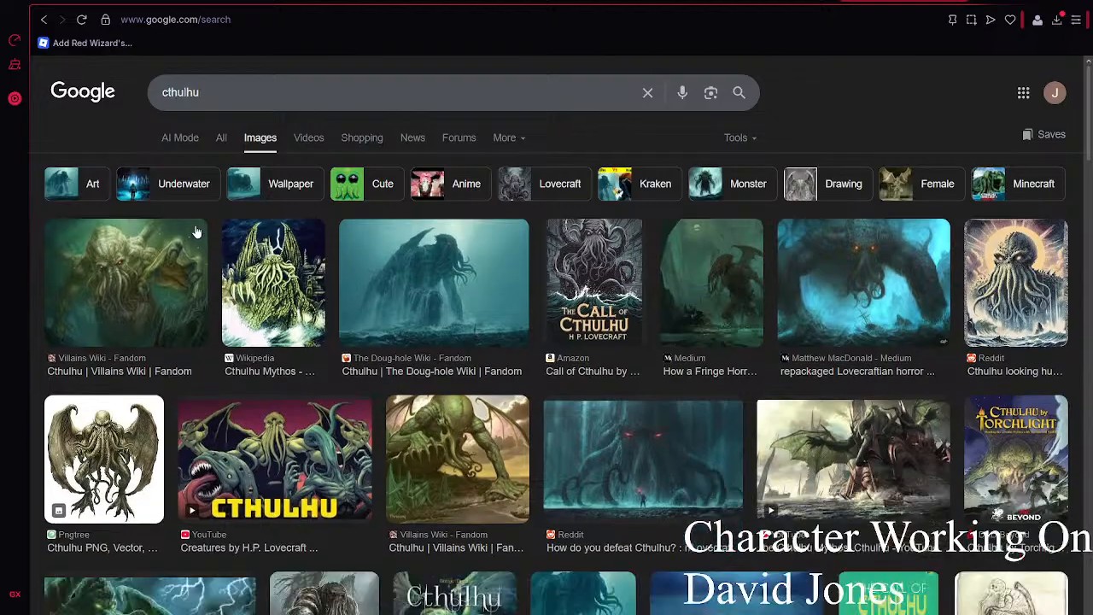
{"action": "triple_click", "coordinate": [231, 94]}
{"action": "left_click", "coordinate": [208, 2]}
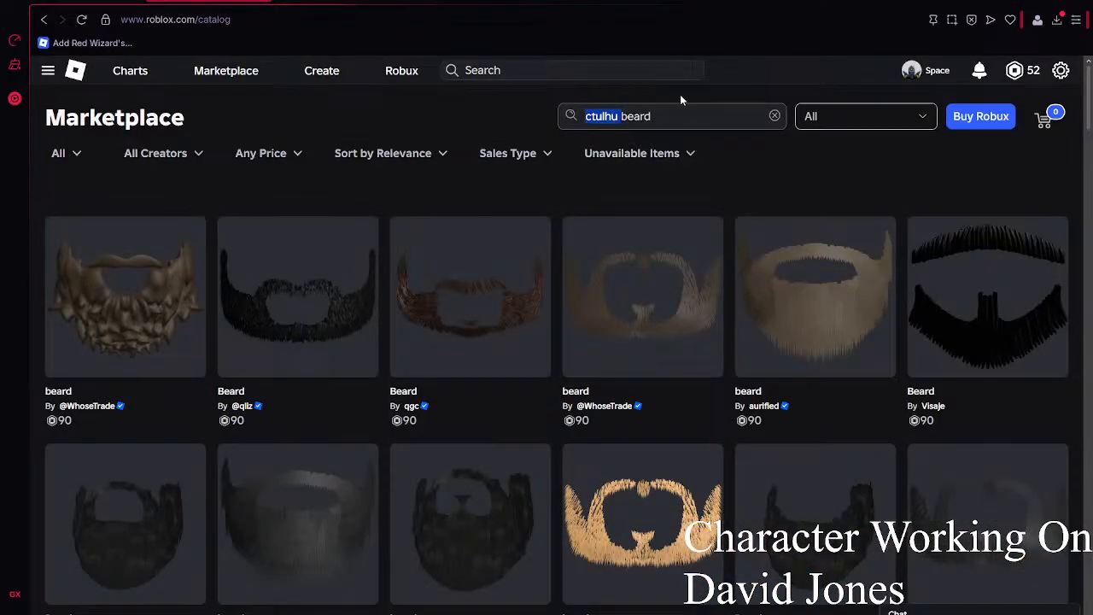
{"action": "key", "text": "Return"}
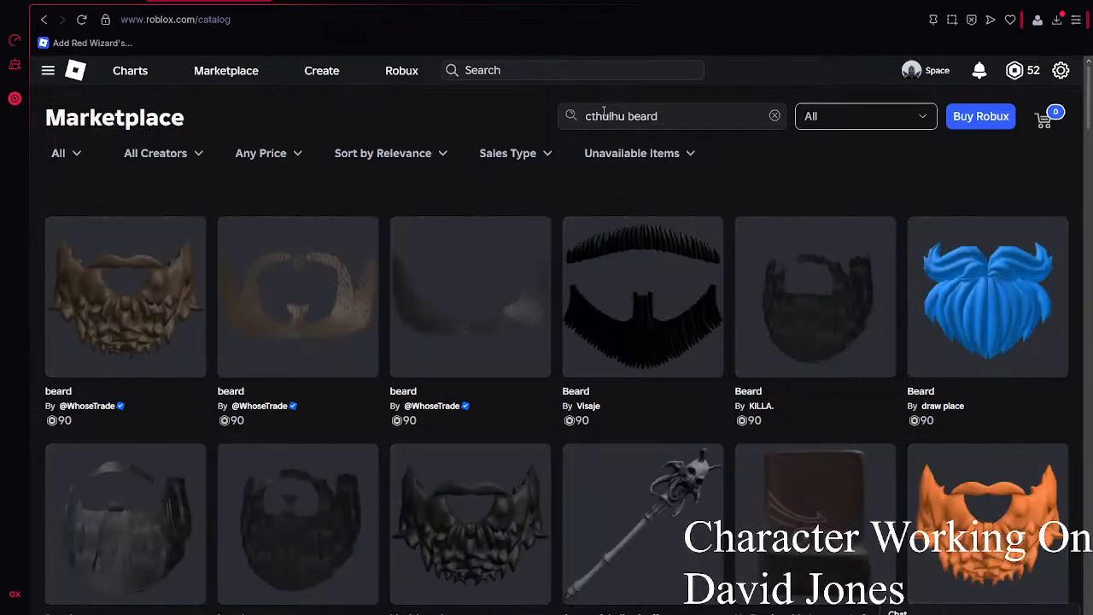
- Search the Marketplace for "cthulhu" and look through the results for a tentacled head accessory that could suit the pirate
{"action": "left_click", "coordinate": [673, 114]}
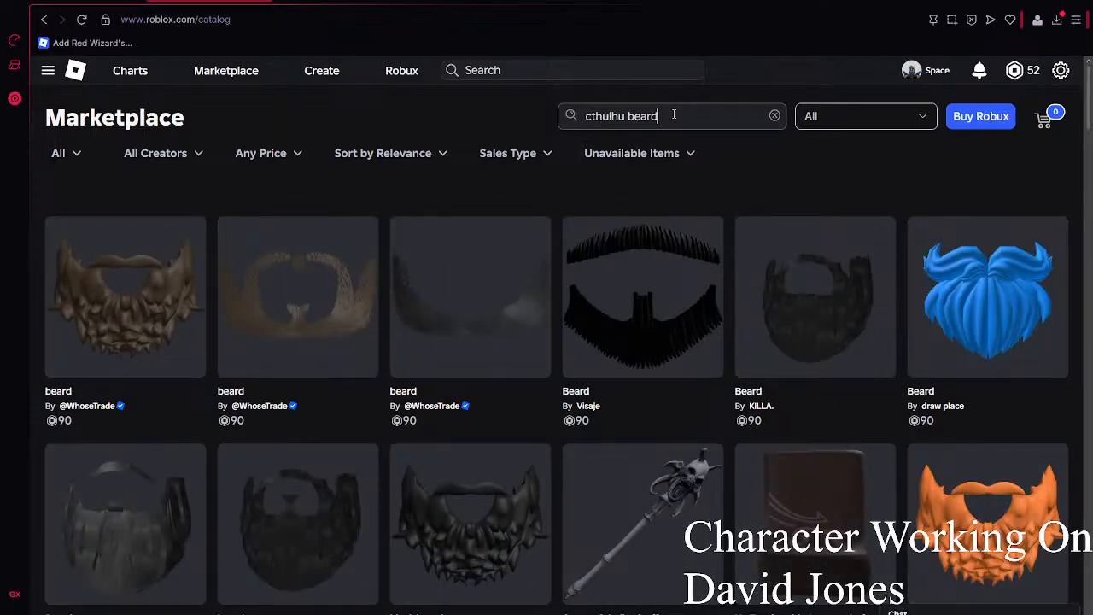
{"action": "key", "text": "Return"}
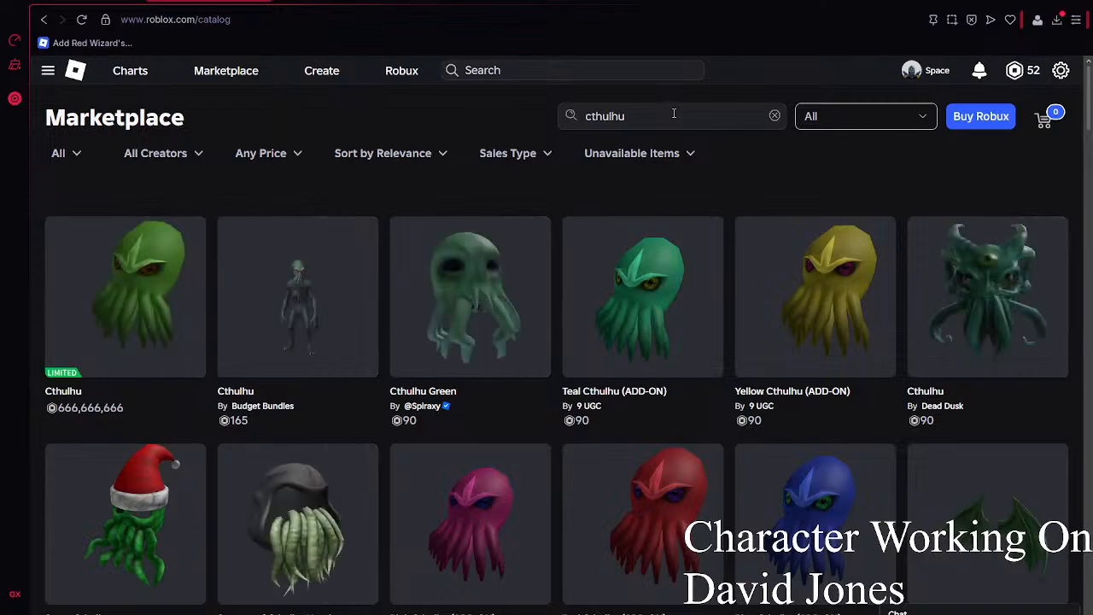
{"action": "scroll", "coordinate": [743, 371], "scroll_direction": "down", "scroll_amount": 3}
{"action": "scroll", "coordinate": [744, 371], "scroll_direction": "up", "scroll_amount": 3}
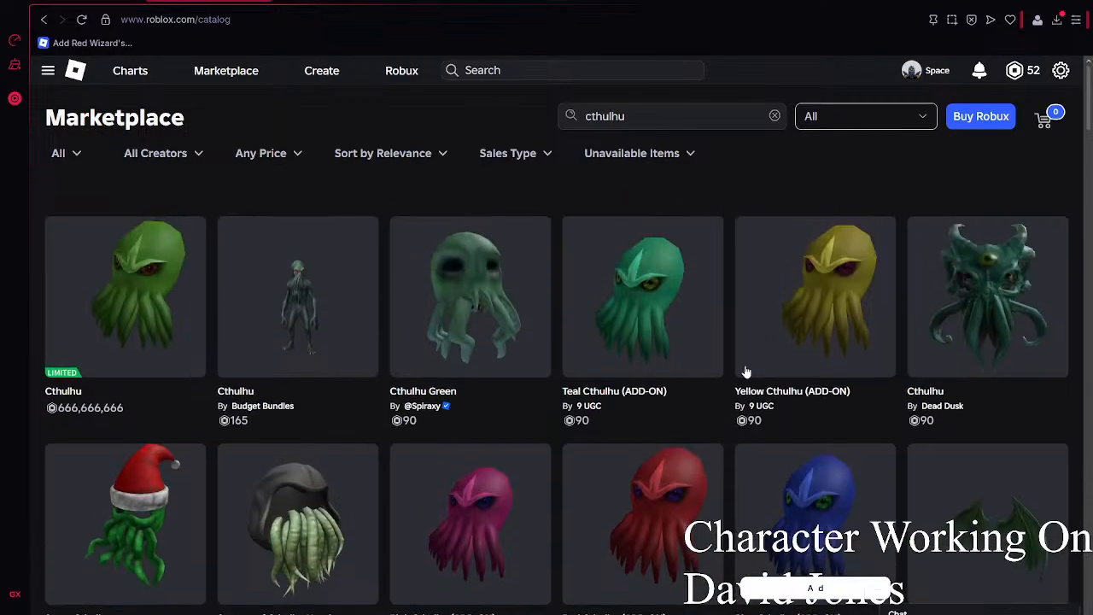
{"action": "scroll", "coordinate": [942, 273], "scroll_direction": "down", "scroll_amount": 8}
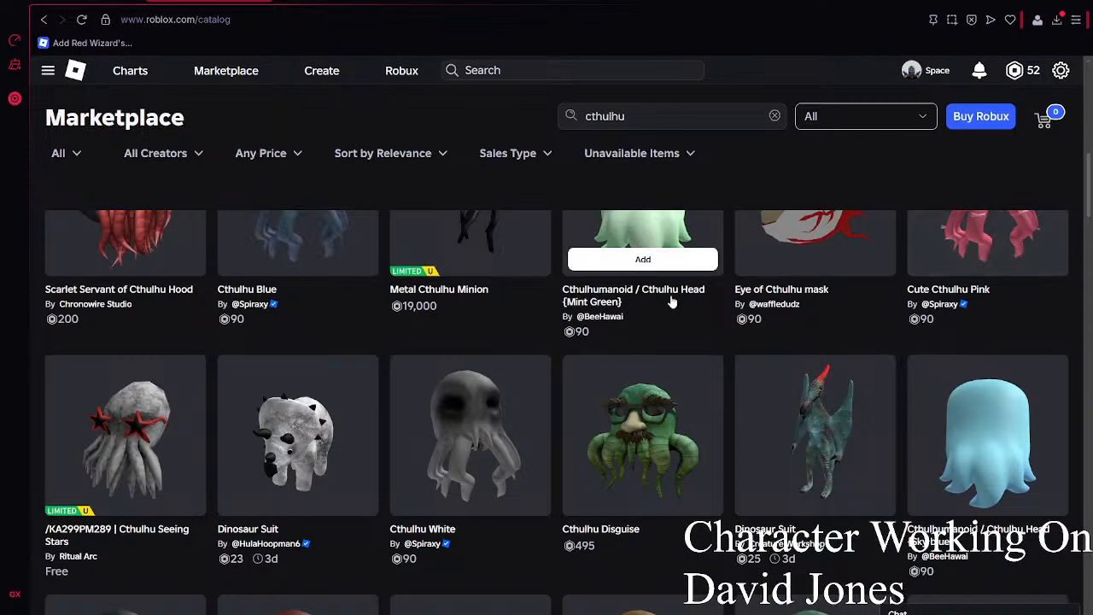
{"action": "scroll", "coordinate": [575, 358], "scroll_direction": "down", "scroll_amount": 5}
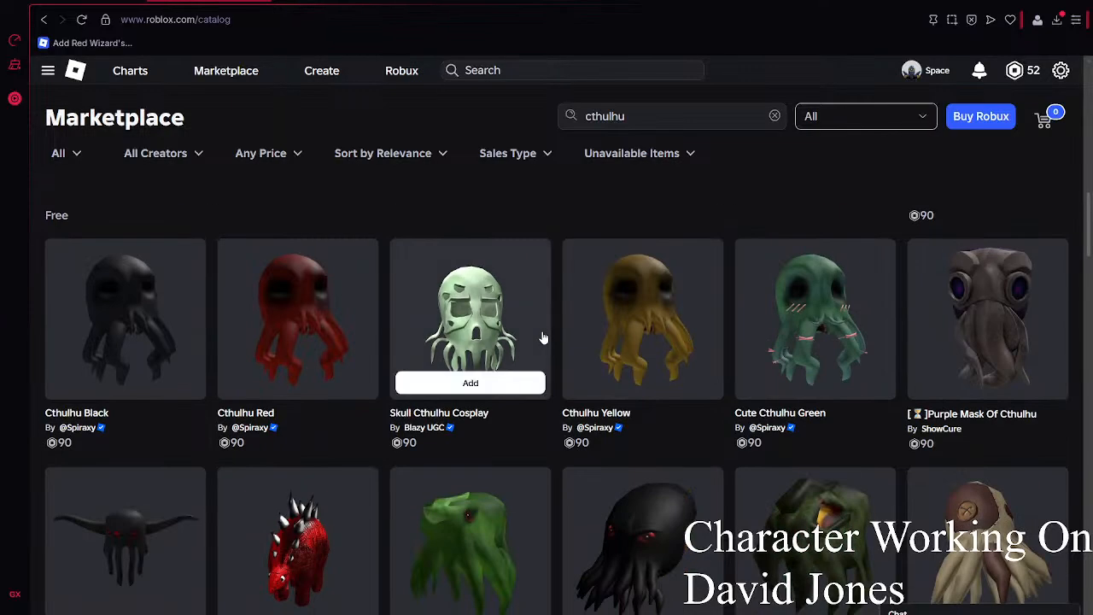
{"action": "scroll", "coordinate": [543, 338], "scroll_direction": "down", "scroll_amount": 3}
{"action": "scroll", "coordinate": [543, 338], "scroll_direction": "down", "scroll_amount": 3}
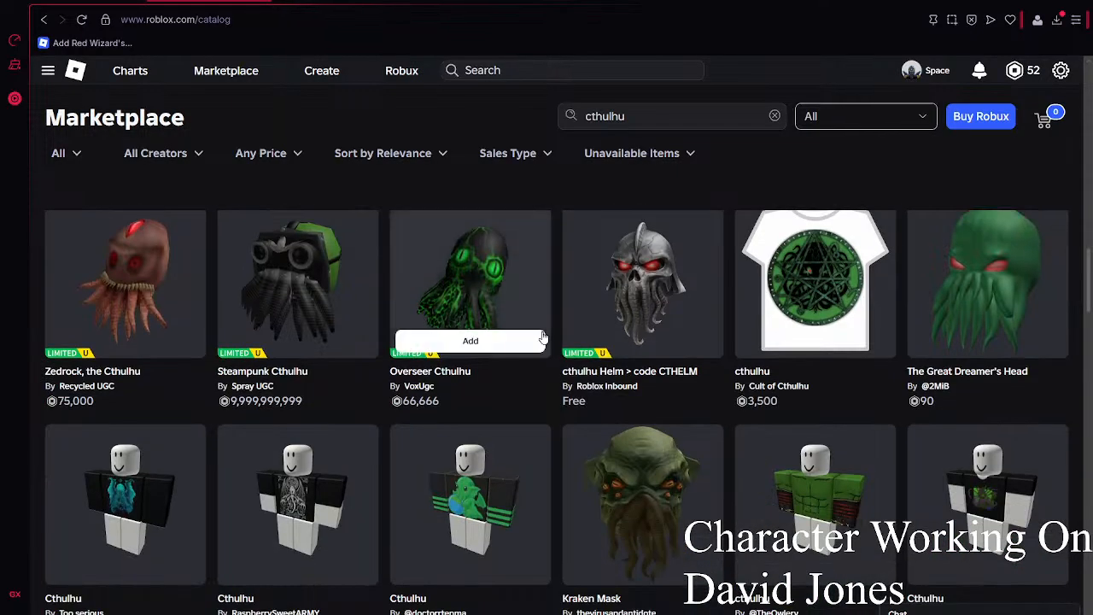
{"action": "scroll", "coordinate": [461, 273], "scroll_direction": "up", "scroll_amount": 2}
{"action": "scroll", "coordinate": [342, 325], "scroll_direction": "up", "scroll_amount": 4}
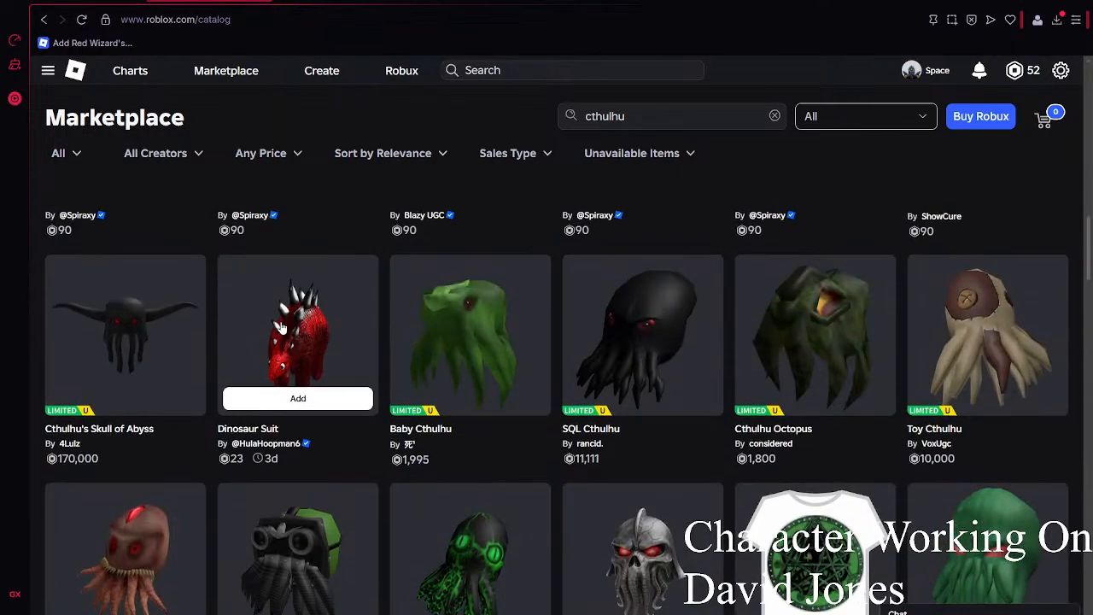
{"action": "scroll", "coordinate": [258, 350], "scroll_direction": "up", "scroll_amount": 1}
{"action": "scroll", "coordinate": [256, 350], "scroll_direction": "down", "scroll_amount": 1}
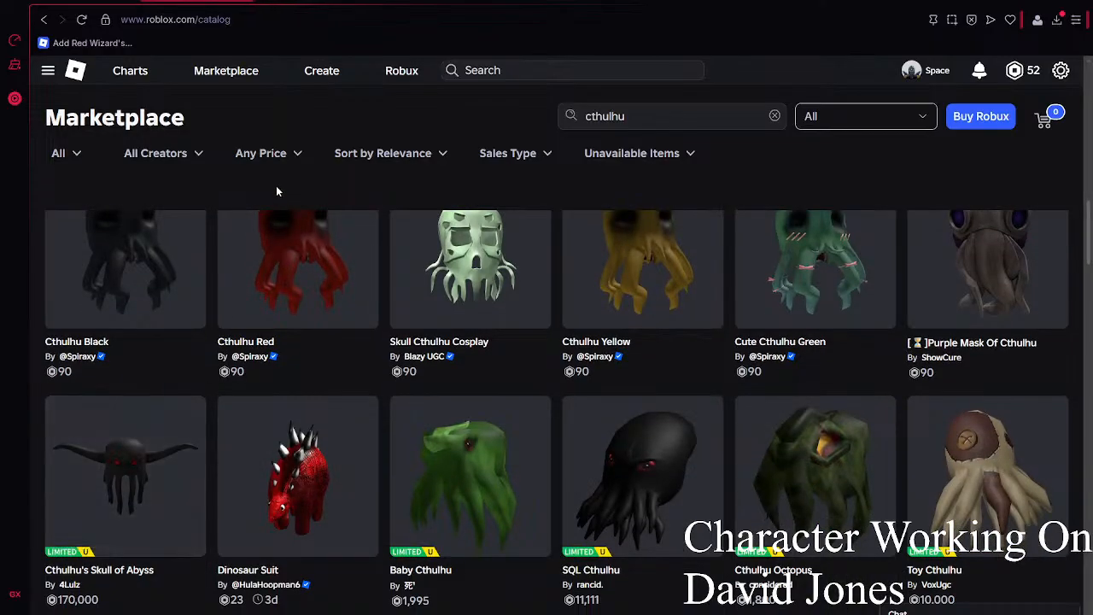
- Open the page of Cthulhu's Skull of Abyss, inspect its 3D preview, and copy the asset ID from the address
{"action": "left_click", "coordinate": [593, 1]}
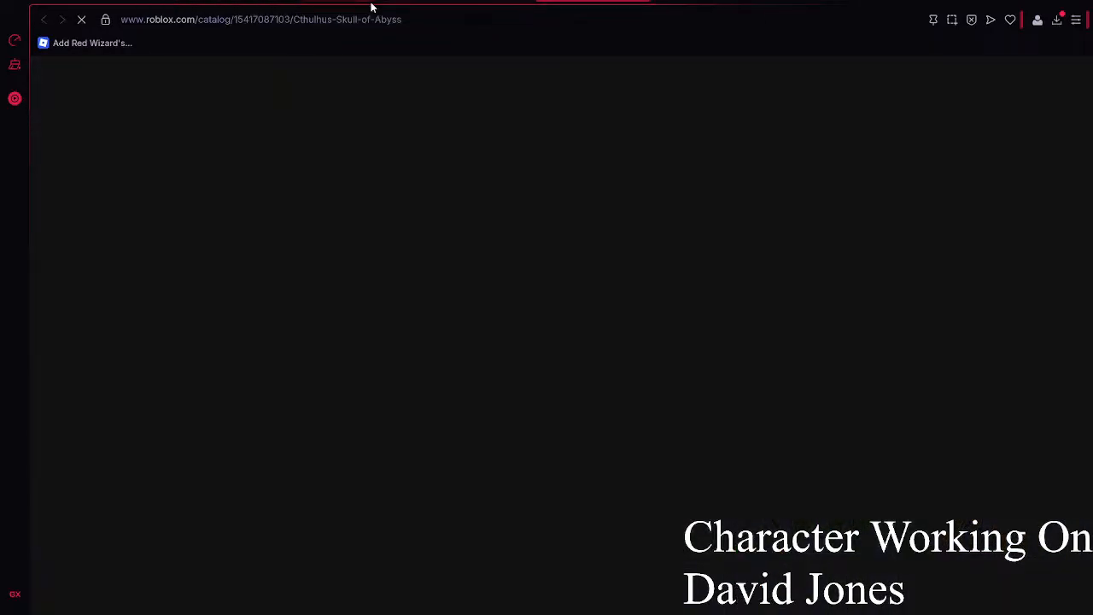
{"action": "double_click", "coordinate": [240, 20]}
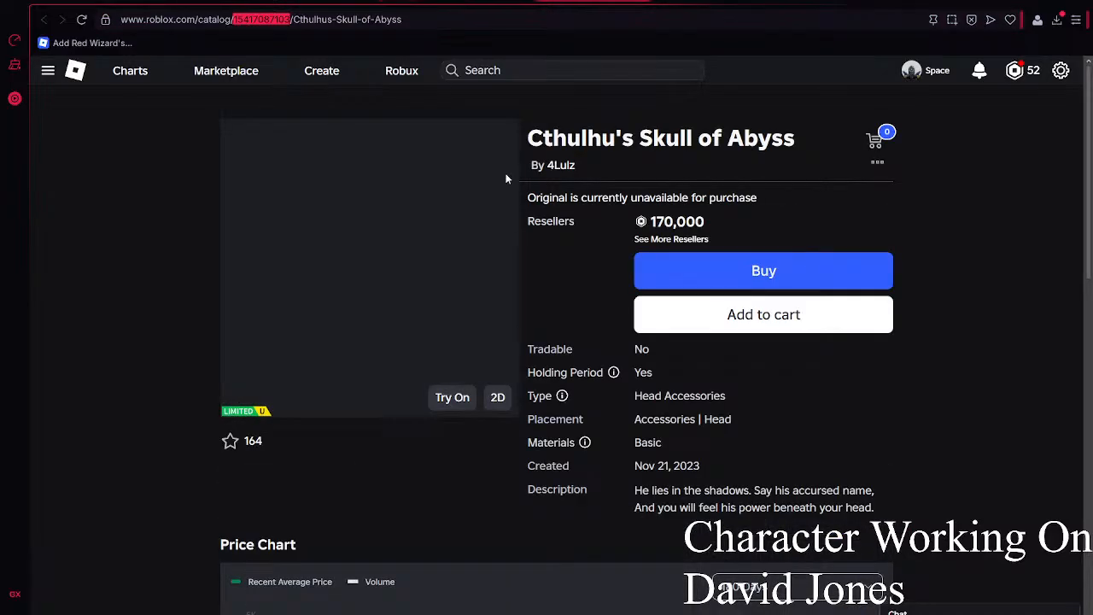
{"action": "left_click_drag", "start_coordinate": [457, 187], "coordinate": [307, 234]}
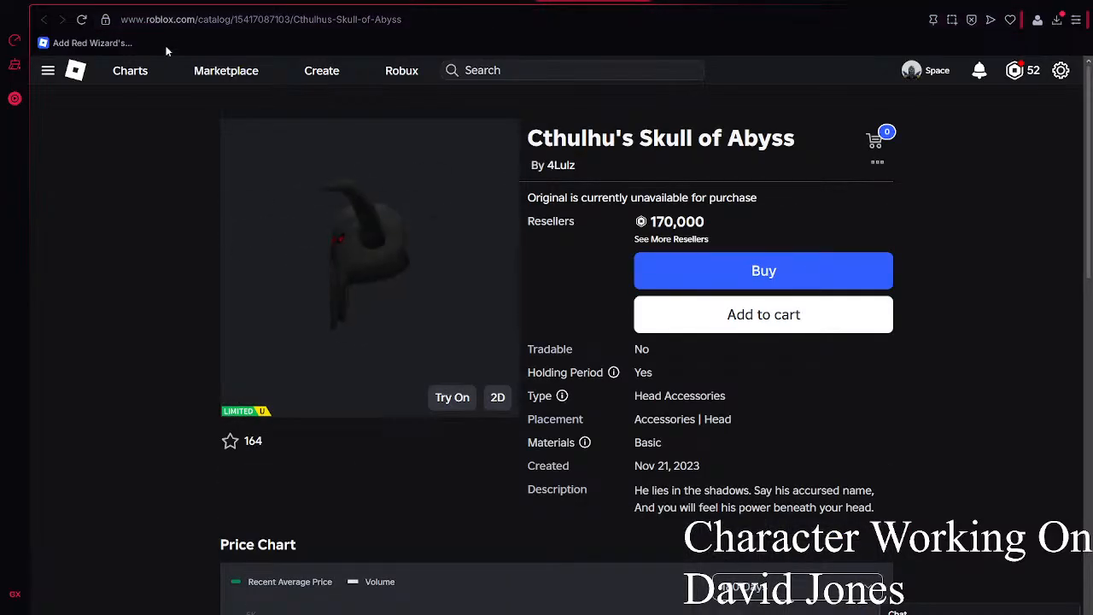
{"action": "double_click", "coordinate": [246, 24]}
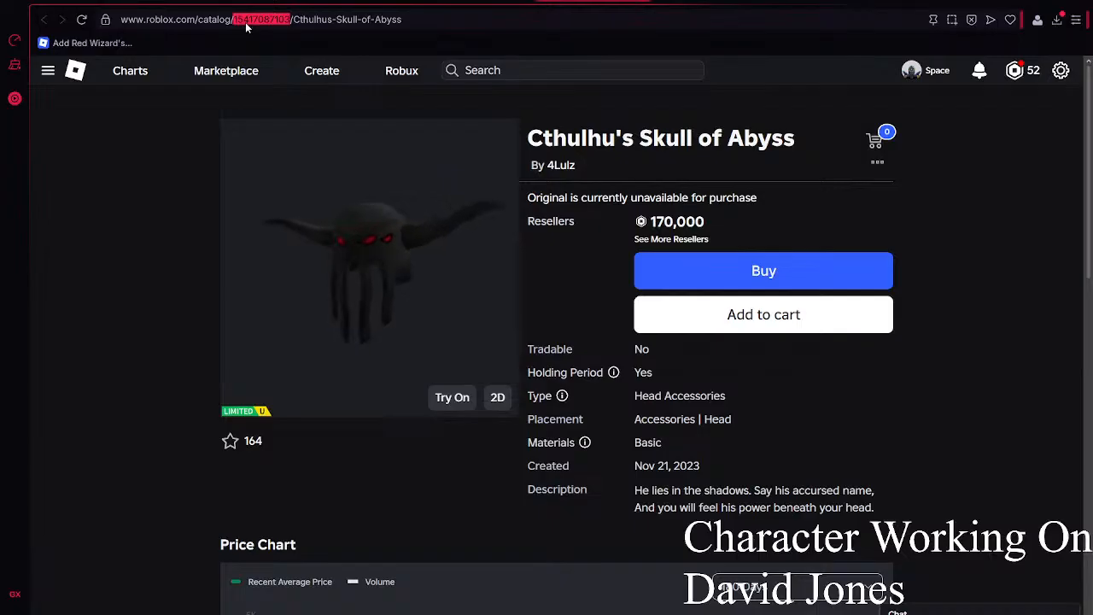
{"action": "left_click", "coordinate": [434, 293]}
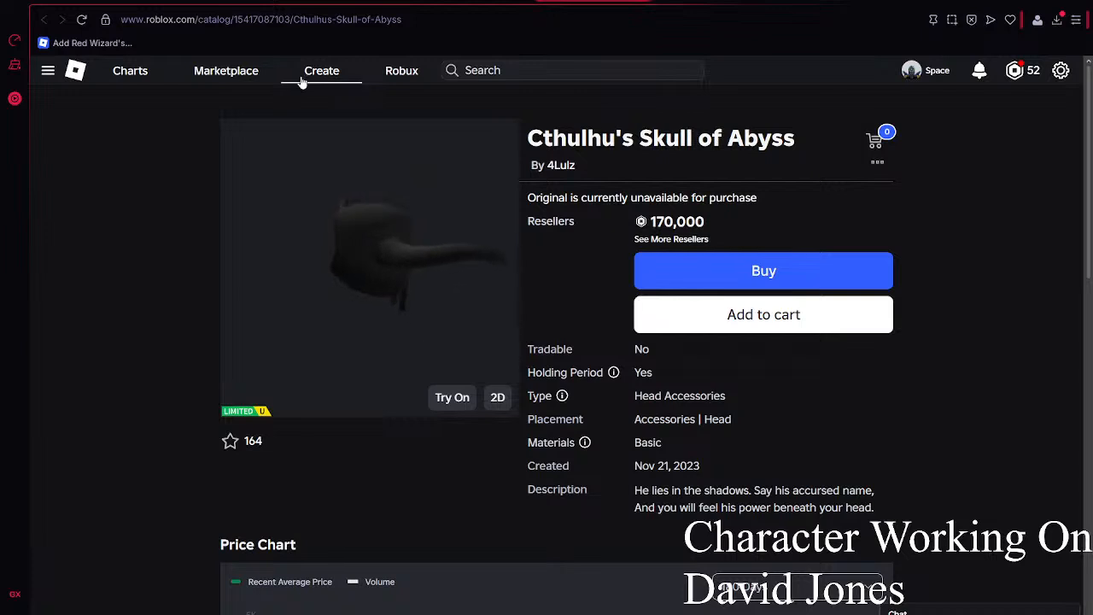
{"action": "double_click", "coordinate": [261, 19]}
{"action": "key", "text": "ctrl+c"}
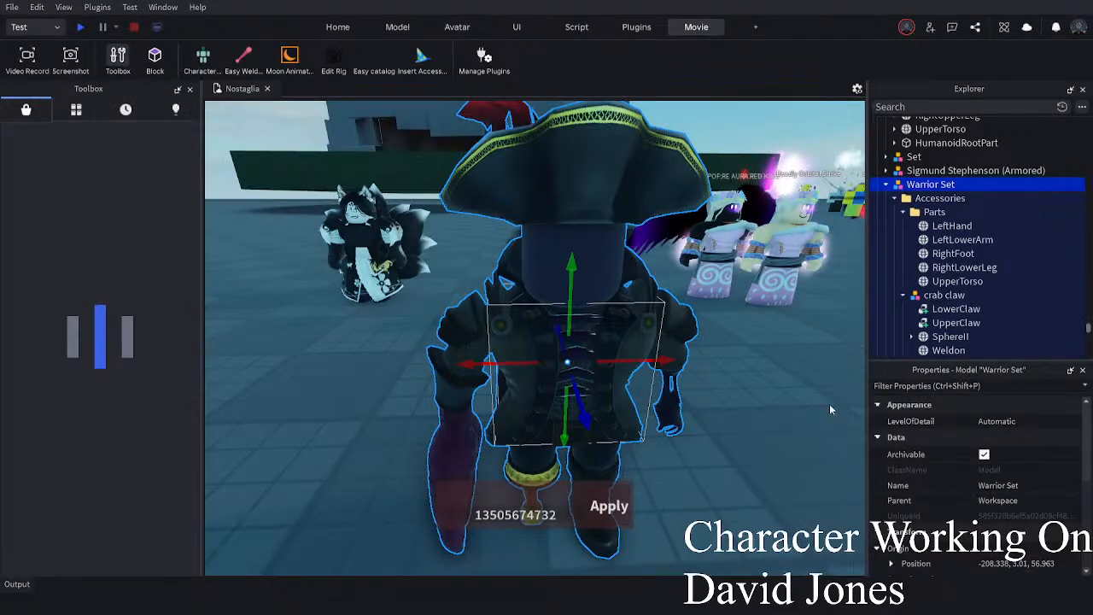
{"action": "left_click", "coordinate": [529, 513]}
{"action": "key", "text": "ctrl+v"}
{"action": "left_click", "coordinate": [604, 515]}
{"action": "right_click_drag", "start_coordinate": [722, 443], "coordinate": [741, 389]}
{"action": "scroll", "coordinate": [877, 219], "scroll_direction": "down", "scroll_amount": 3}
{"action": "scroll", "coordinate": [876, 220], "scroll_direction": "up", "scroll_amount": 3}
- Select the Handle mesh inside the new skull accessory and scale it down slightly in height
{"action": "left_click", "coordinate": [904, 182]}
{"action": "left_click", "coordinate": [904, 195]}
{"action": "left_click", "coordinate": [939, 223]}
{"action": "left_click", "coordinate": [894, 223]}
{"action": "left_click", "coordinate": [933, 237]}
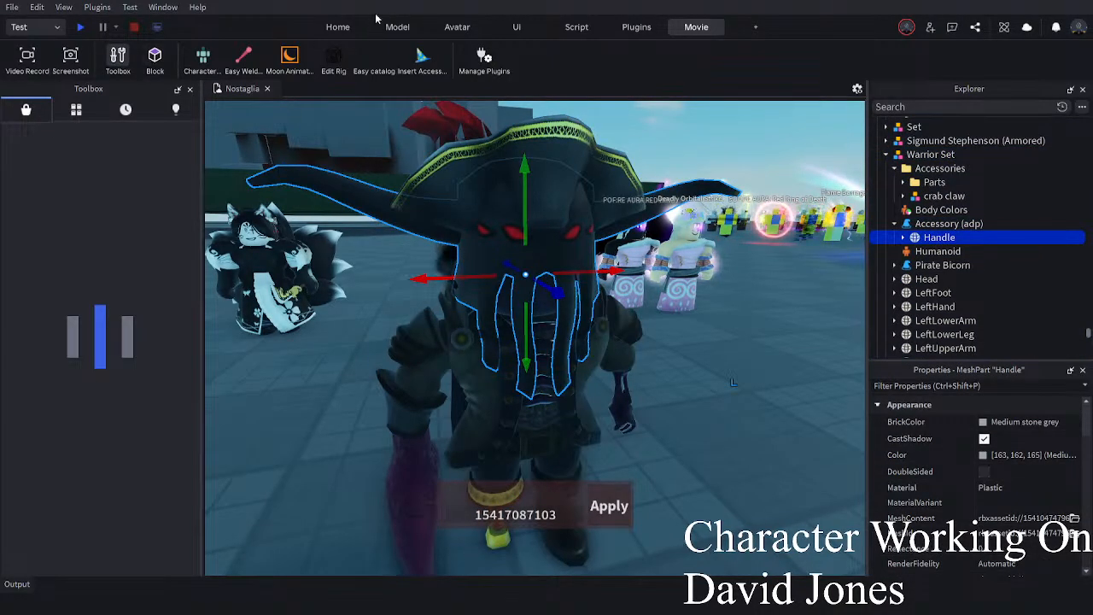
{"action": "left_click", "coordinate": [338, 26]}
{"action": "left_click", "coordinate": [94, 57]}
{"action": "left_click_drag", "start_coordinate": [502, 173], "coordinate": [525, 186]}
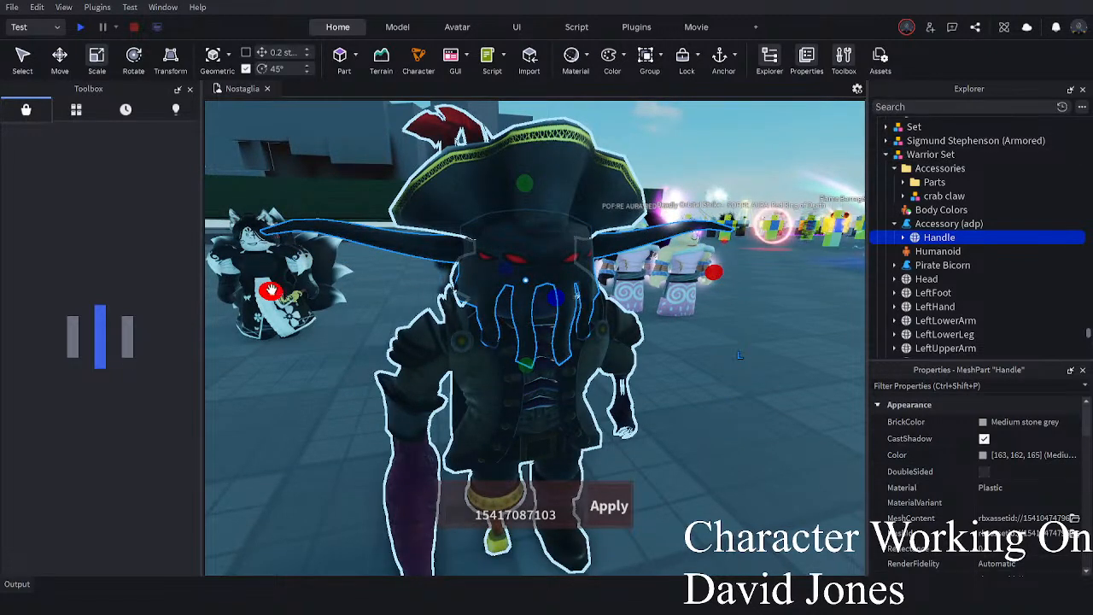
- Scale down the width of the skull mesh so it fits the pirate's head under the hat
{"action": "left_click_drag", "start_coordinate": [270, 290], "coordinate": [345, 297]}
{"action": "key", "text": "w"}
{"action": "right_click_drag", "start_coordinate": [303, 284], "coordinate": [304, 283]}
{"action": "left_click_drag", "start_coordinate": [658, 263], "coordinate": [606, 261]}
{"action": "key", "text": "s"}
{"action": "right_click_drag", "start_coordinate": [605, 261], "coordinate": [605, 260]}
{"action": "key", "text": "w"}
{"action": "left_click_drag", "start_coordinate": [527, 293], "coordinate": [507, 288]}
{"action": "key", "text": "w"}
{"action": "right_click_drag", "start_coordinate": [507, 288], "coordinate": [507, 288]}
{"action": "key", "text": "s"}
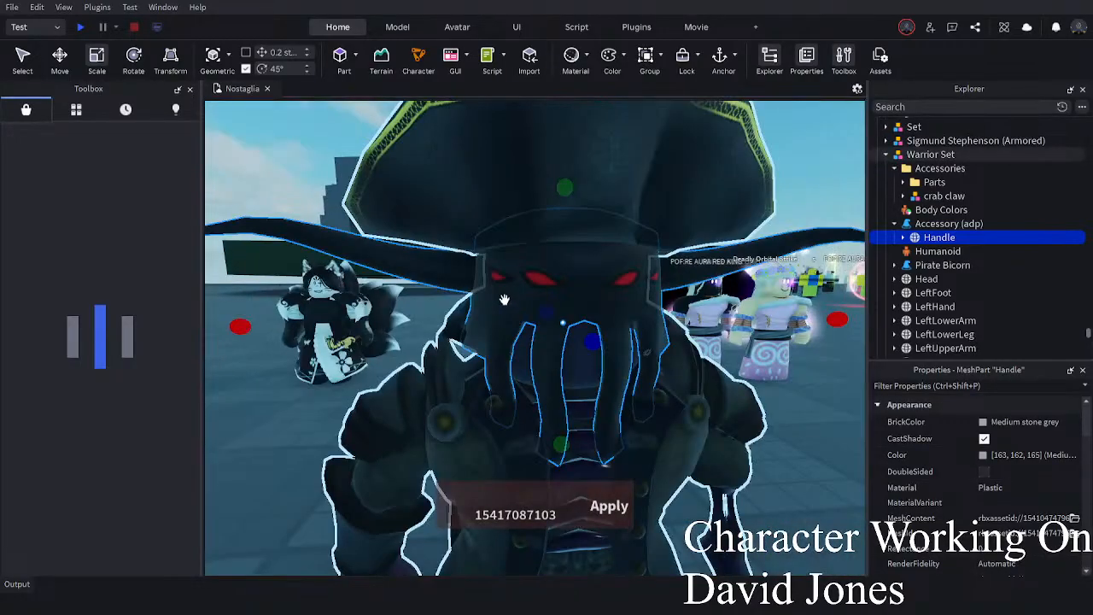
{"action": "left_click_drag", "start_coordinate": [244, 331], "coordinate": [265, 325]}
{"action": "scroll", "coordinate": [537, 292], "scroll_direction": "down", "scroll_amount": 3}
{"action": "scroll", "coordinate": [537, 293], "scroll_direction": "up", "scroll_amount": 3}
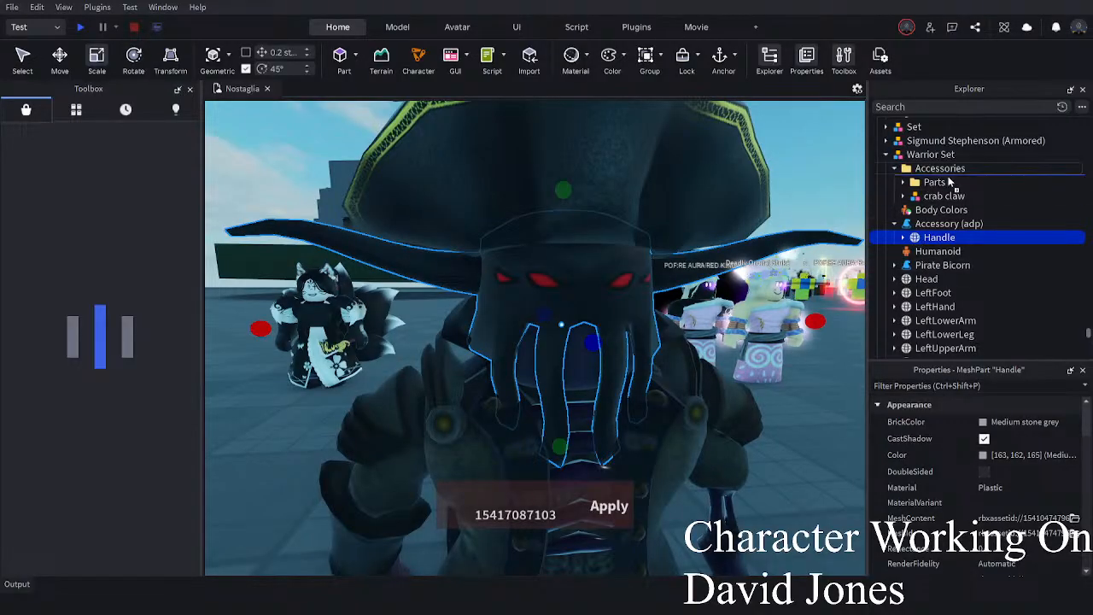
- Move the skull's Handle into the Warrior Set's Accessories folder and delete the leftover Accessory (adp) object
{"action": "left_click_drag", "start_coordinate": [952, 184], "coordinate": [962, 175]}
{"action": "left_click", "coordinate": [944, 237]}
{"action": "key", "text": "Delete"}
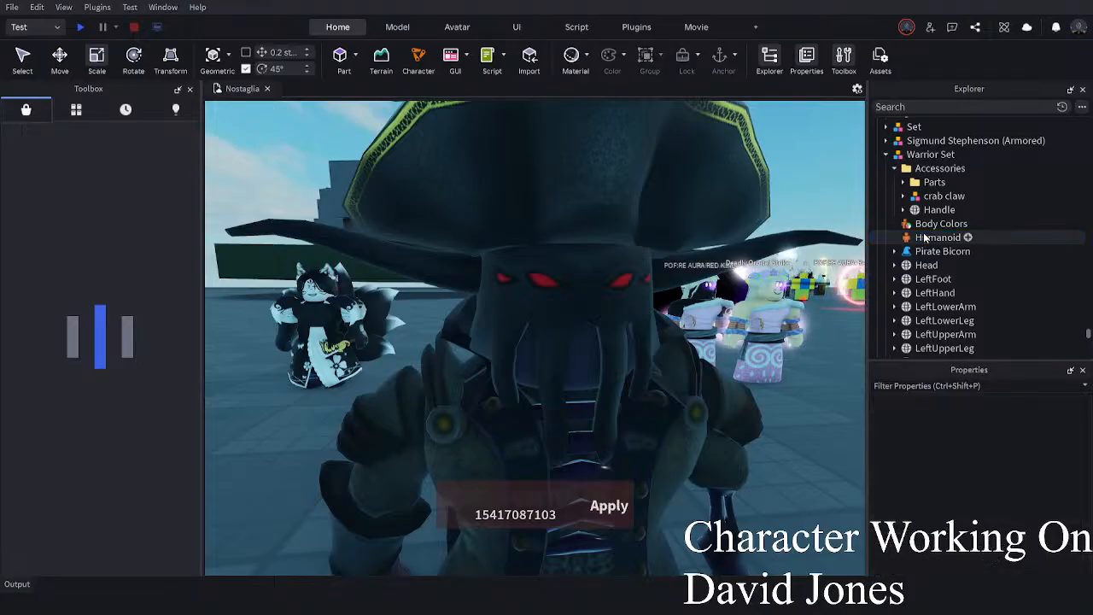
{"action": "left_click", "coordinate": [938, 209]}
{"action": "left_click", "coordinate": [902, 196]}
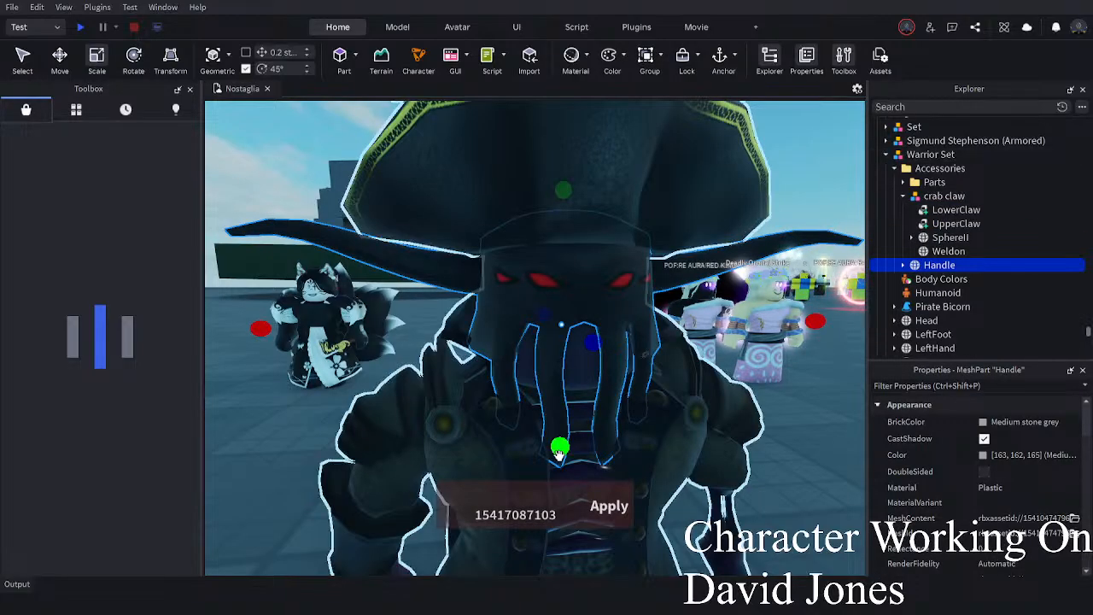
{"action": "scroll", "coordinate": [557, 453], "scroll_direction": "down", "scroll_amount": 5}
{"action": "scroll", "coordinate": [517, 348], "scroll_direction": "up", "scroll_amount": 3}
{"action": "left_click", "coordinate": [901, 196]}
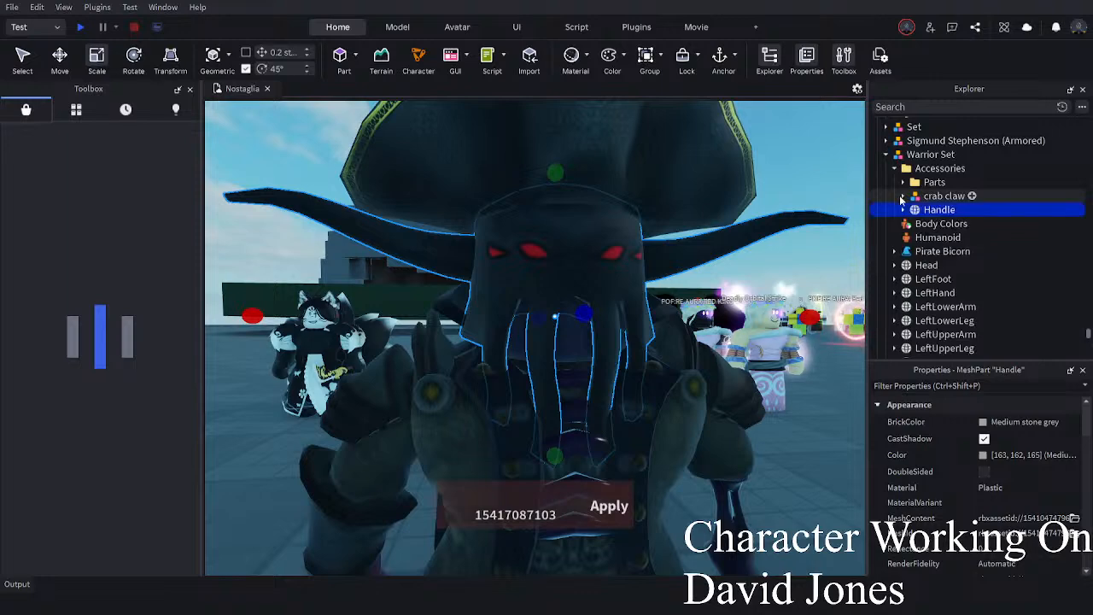
- Delete AvatarPartScaleType, HatAttachment and OriginalSize from the skull's Handle
{"action": "left_click", "coordinate": [964, 237]}
{"action": "key", "text": "shift+Up"}
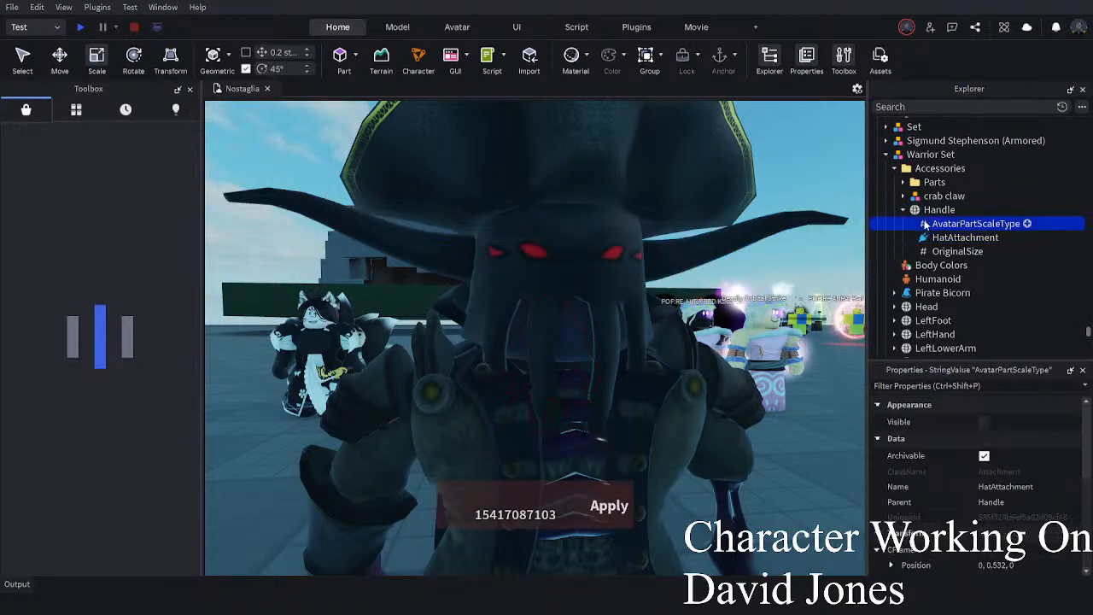
{"action": "key", "text": "Delete"}
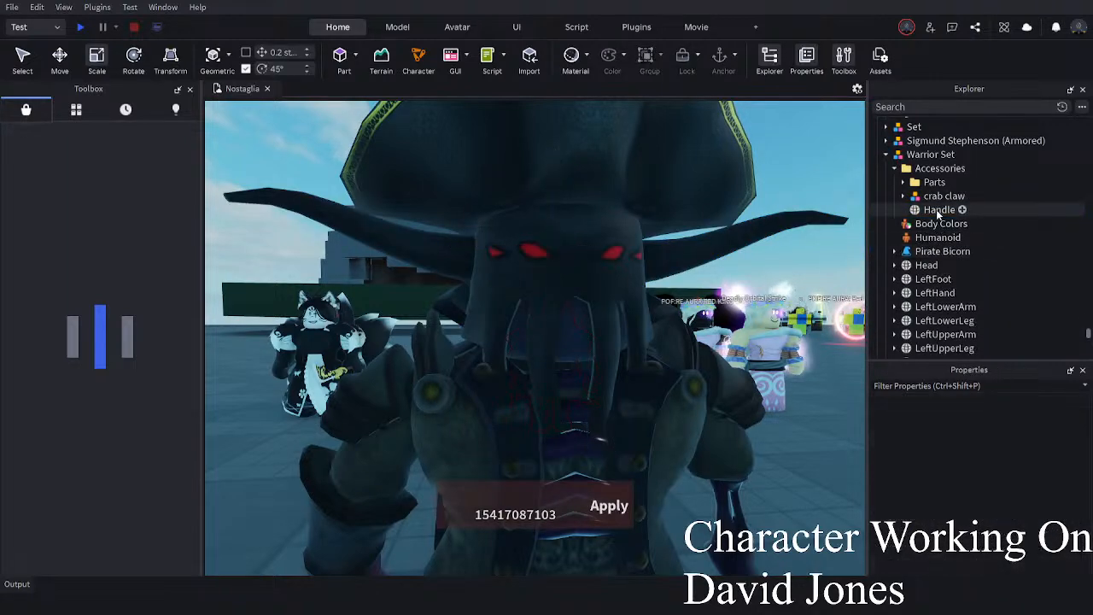
- Clear the texture ID of the skull's Handle mesh so it can take a plain color
{"action": "left_click", "coordinate": [940, 209]}
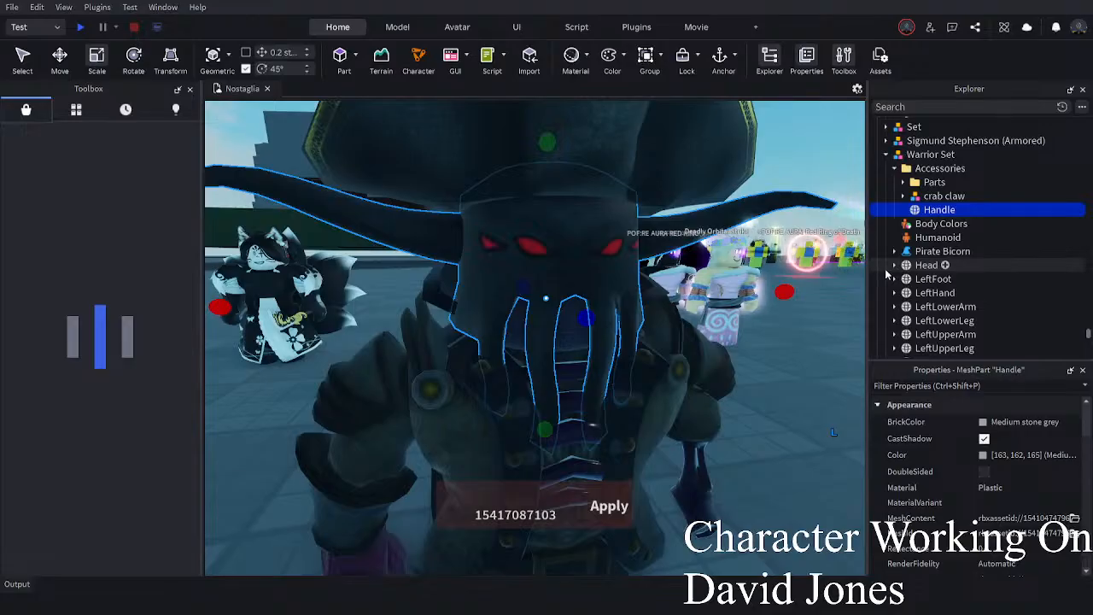
{"action": "scroll", "coordinate": [973, 478], "scroll_direction": "down", "scroll_amount": 2}
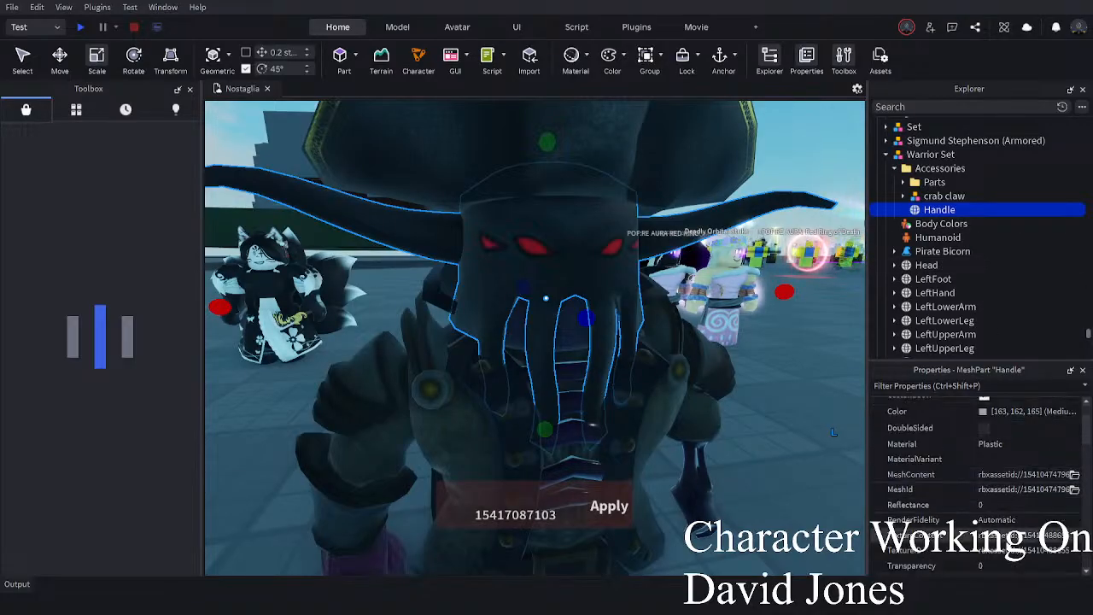
{"action": "key", "text": "BackSpace"}
{"action": "key", "text": "Return"}
{"action": "scroll", "coordinate": [1025, 437], "scroll_direction": "up", "scroll_amount": 2}
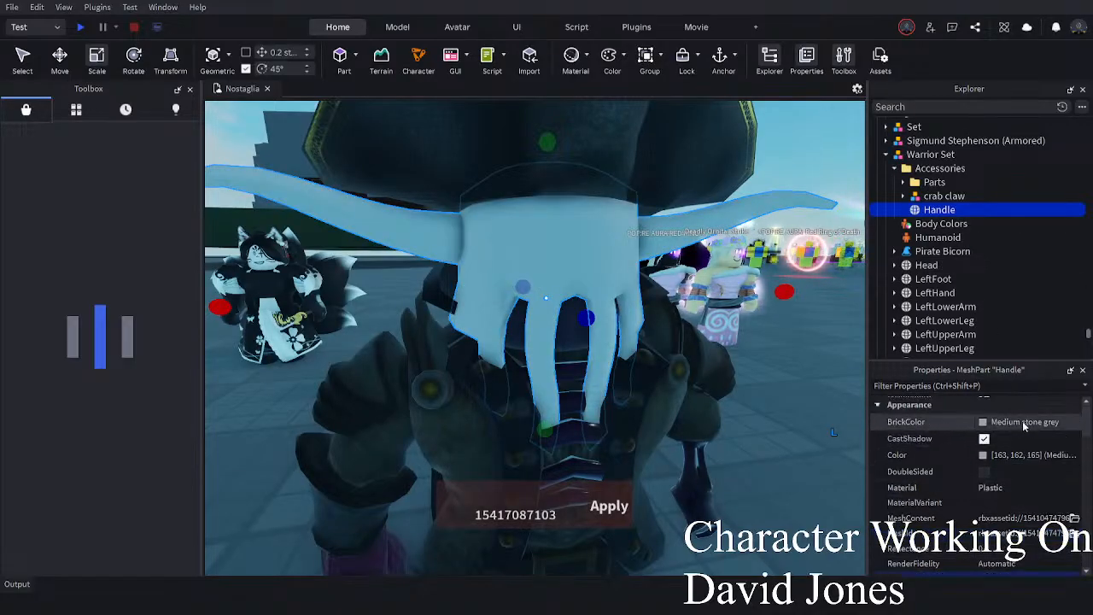
- Color the skull's Handle Really black and set its material to Sand
{"action": "left_click", "coordinate": [1025, 426]}
{"action": "left_click", "coordinate": [946, 520]}
{"action": "left_click", "coordinate": [1010, 490]}
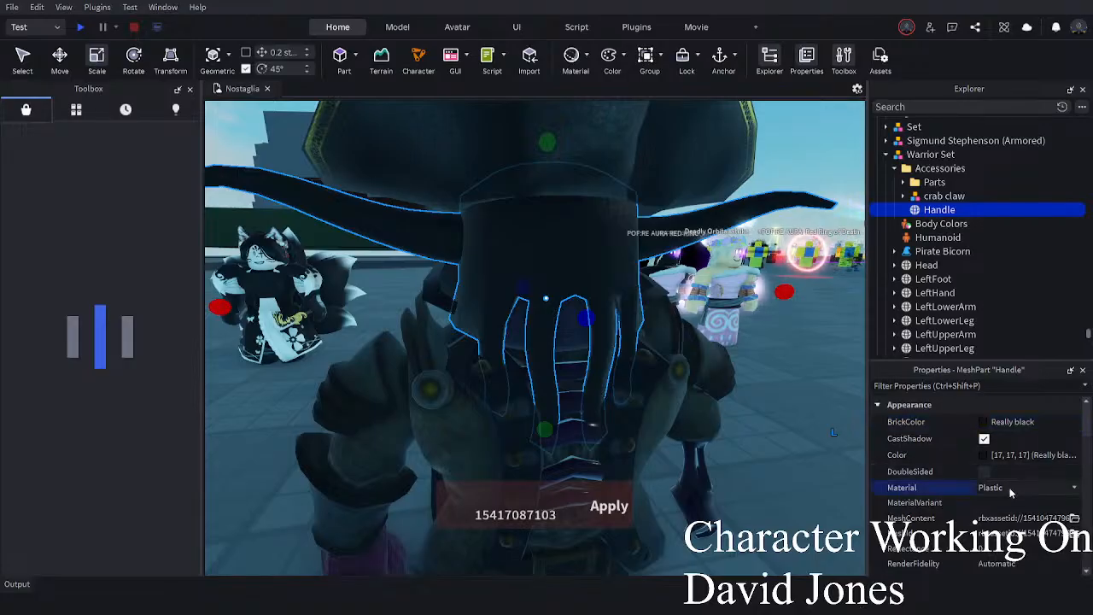
{"action": "left_click", "coordinate": [1021, 600]}
{"action": "scroll", "coordinate": [807, 493], "scroll_direction": "down", "scroll_amount": 5}
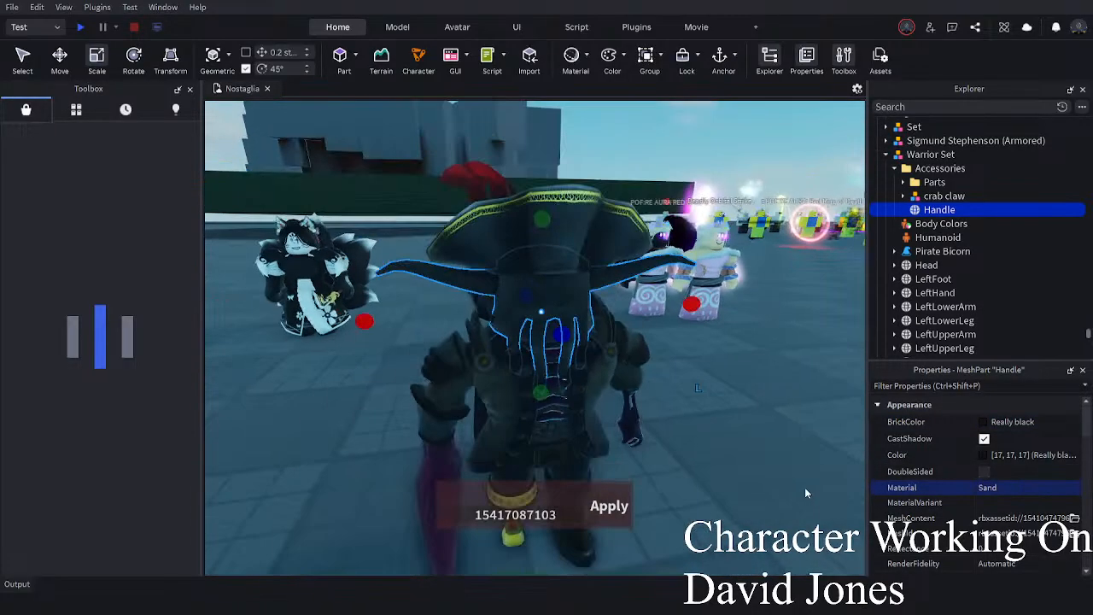
{"action": "scroll", "coordinate": [804, 487], "scroll_direction": "up", "scroll_amount": 5}
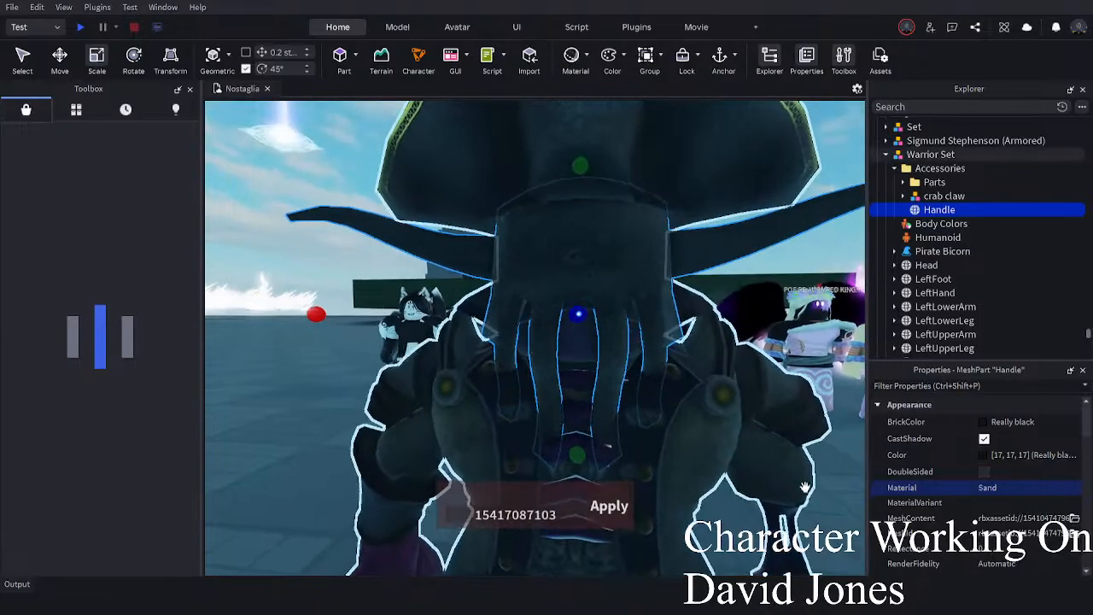
{"action": "left_click", "coordinate": [804, 487]}
{"action": "scroll", "coordinate": [804, 486], "scroll_direction": "down", "scroll_amount": 4}
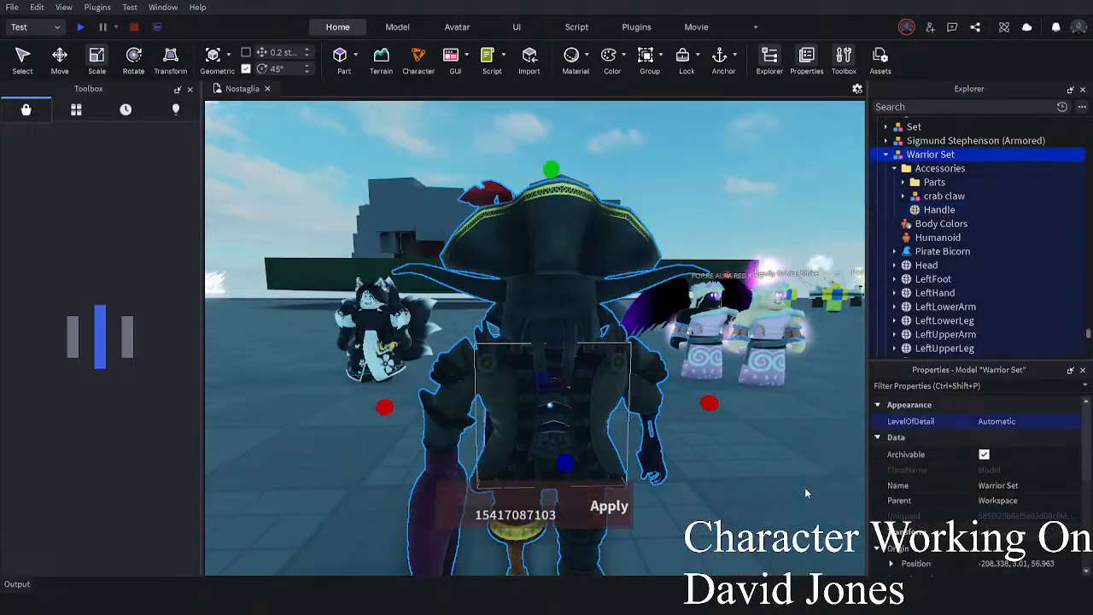
{"action": "left_click", "coordinate": [757, 511]}
{"action": "scroll", "coordinate": [757, 510], "scroll_direction": "up", "scroll_amount": 3}
{"action": "right_click_drag", "start_coordinate": [757, 509], "coordinate": [758, 508]}
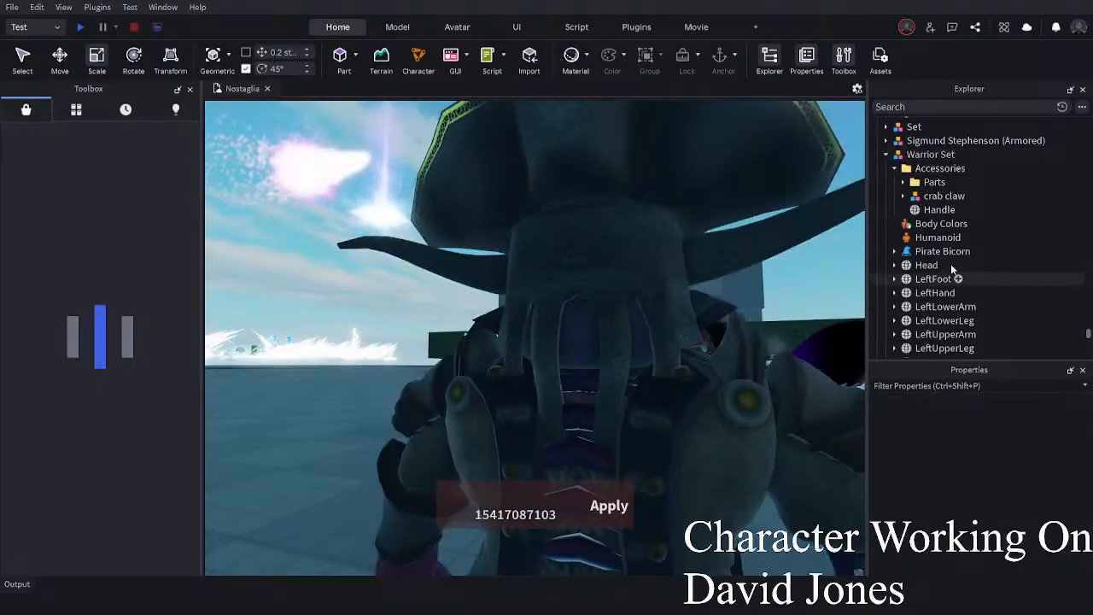
- Change the material of the skull's Handle to Plaster and save the place
{"action": "left_click", "coordinate": [935, 209]}
{"action": "left_click", "coordinate": [1008, 488]}
{"action": "left_click", "coordinate": [1021, 513]}
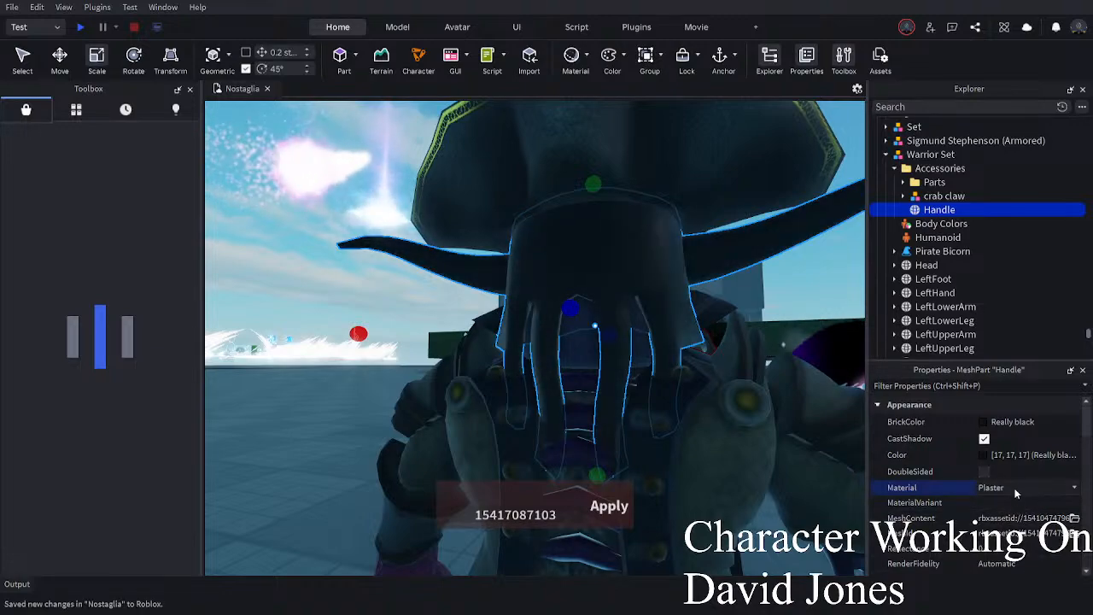
{"action": "right_click_drag", "start_coordinate": [655, 418], "coordinate": [687, 413]}
{"action": "left_click", "coordinate": [743, 376]}
{"action": "right_click_drag", "start_coordinate": [748, 373], "coordinate": [749, 374]}
{"action": "scroll", "coordinate": [631, 337], "scroll_direction": "up", "scroll_amount": 3}
{"action": "right_click_drag", "start_coordinate": [628, 334], "coordinate": [625, 334]}
{"action": "right_click_drag", "start_coordinate": [505, 258], "coordinate": [502, 270]}
{"action": "right_click_drag", "start_coordinate": [596, 260], "coordinate": [551, 279]}
{"action": "left_click", "coordinate": [550, 278]}
{"action": "key", "text": "ctrl+s"}
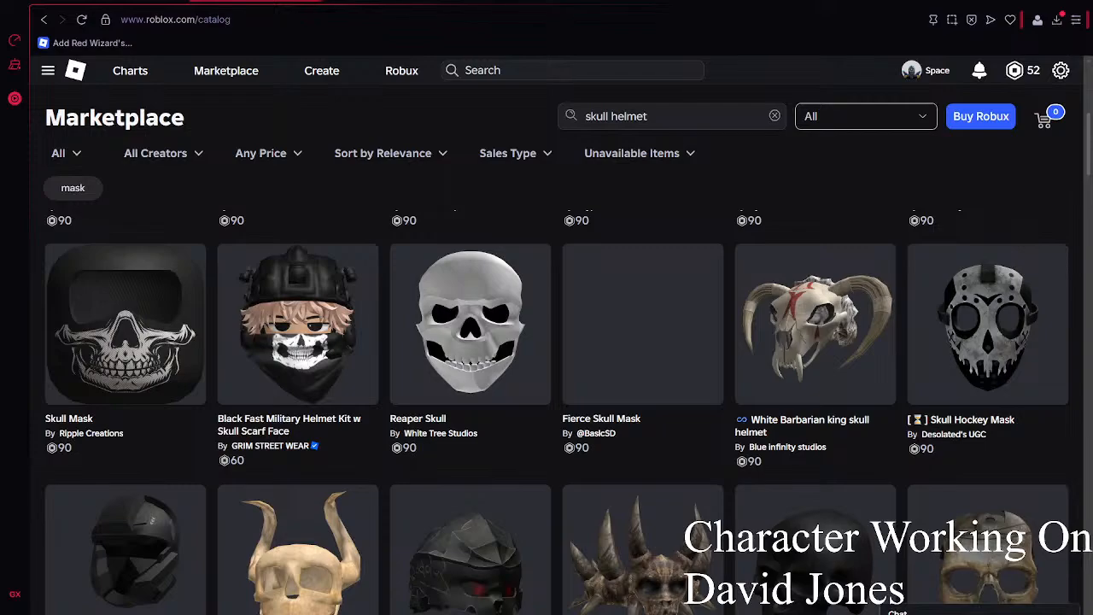
- Switch to the Roblox Marketplace in the browser and look through the skull helmet results for a suitable head accessory
{"action": "scroll", "coordinate": [620, 224], "scroll_direction": "down", "scroll_amount": 5}
{"action": "scroll", "coordinate": [620, 223], "scroll_direction": "down", "scroll_amount": 3}
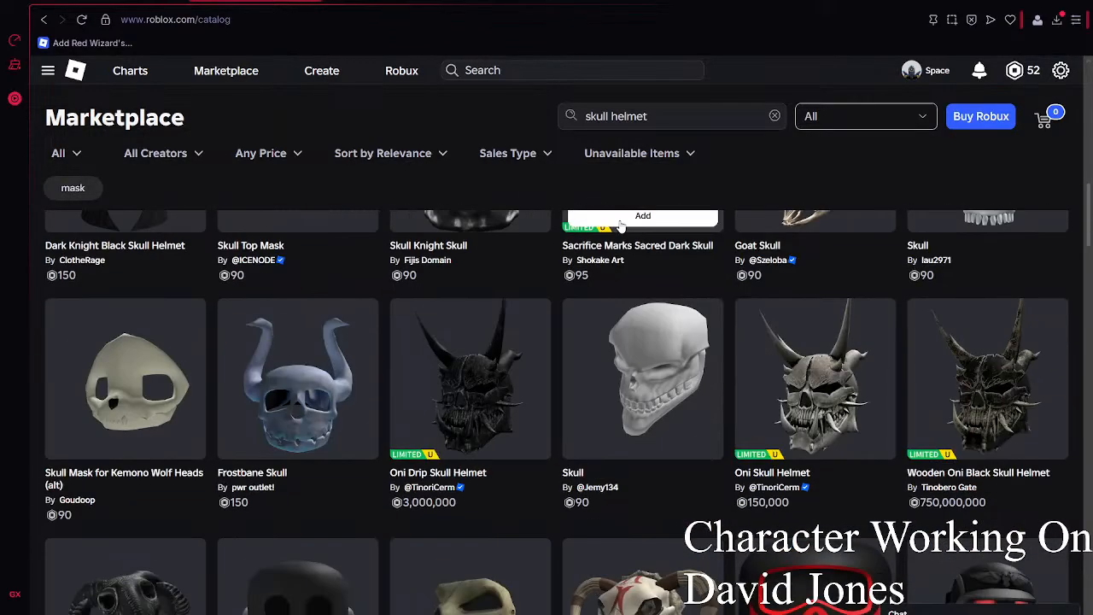
{"action": "scroll", "coordinate": [512, 384], "scroll_direction": "down", "scroll_amount": 8}
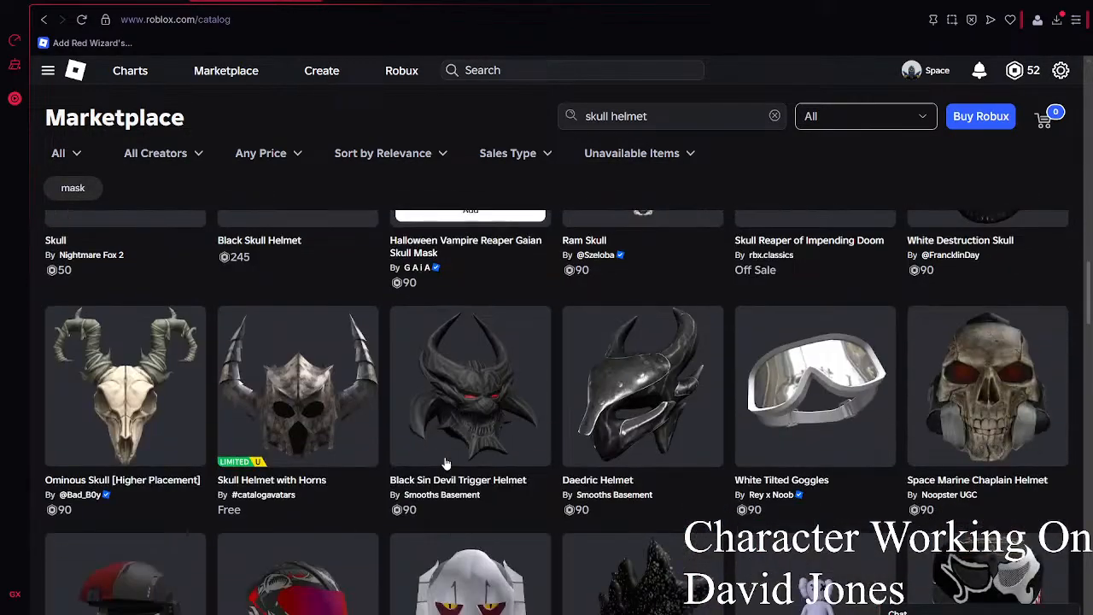
{"action": "scroll", "coordinate": [662, 232], "scroll_direction": "down", "scroll_amount": 5}
{"action": "scroll", "coordinate": [662, 231], "scroll_direction": "down", "scroll_amount": 3}
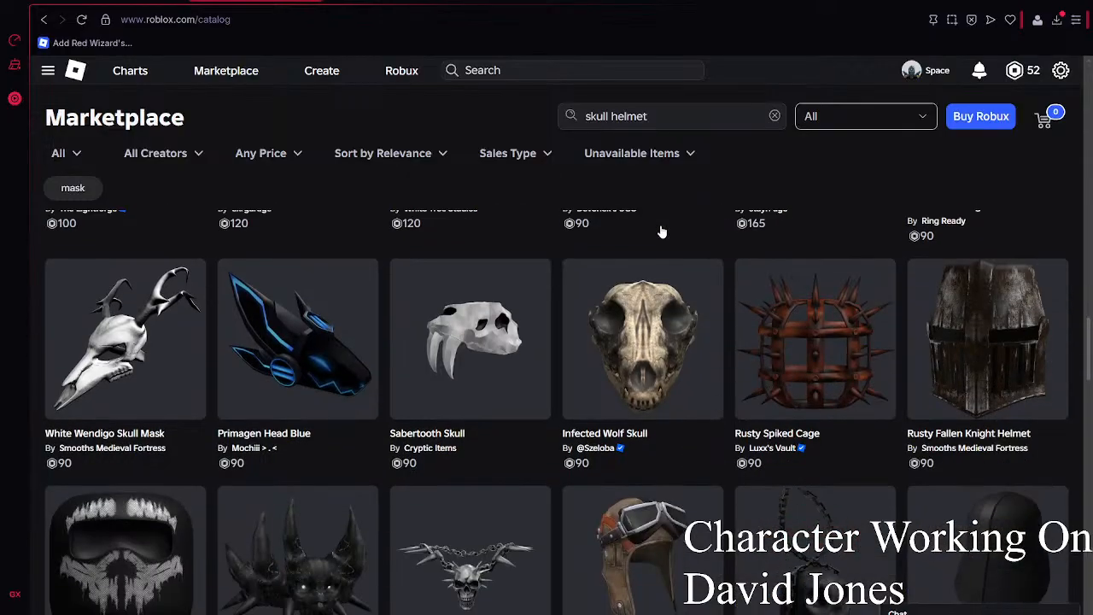
{"action": "scroll", "coordinate": [649, 256], "scroll_direction": "up", "scroll_amount": 2}
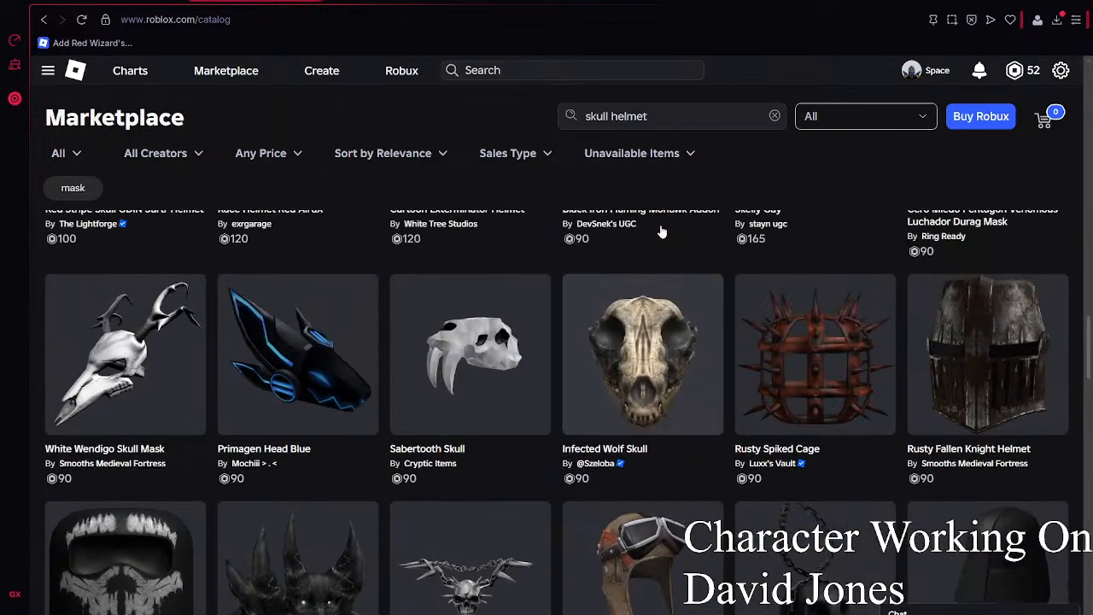
{"action": "scroll", "coordinate": [578, 329], "scroll_direction": "down", "scroll_amount": 8}
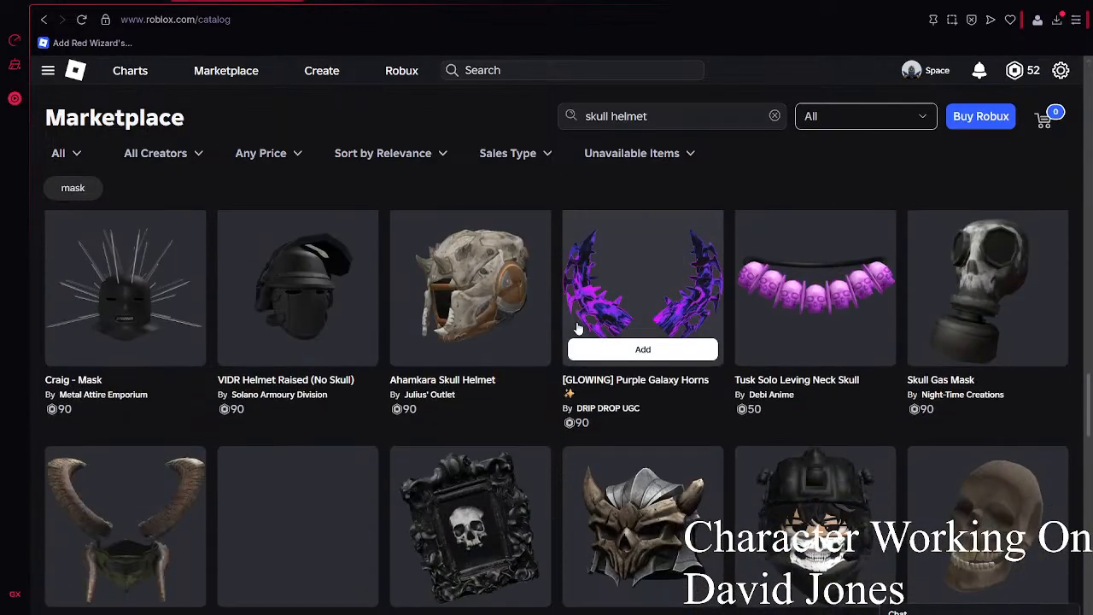
{"action": "scroll", "coordinate": [577, 329], "scroll_direction": "down", "scroll_amount": 6}
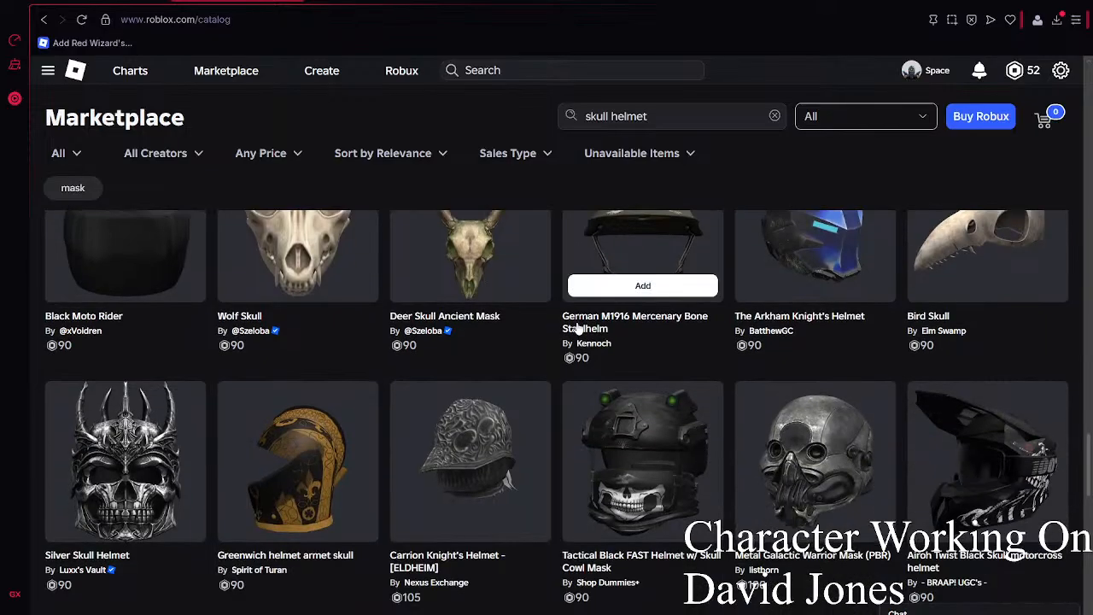
{"action": "scroll", "coordinate": [578, 329], "scroll_direction": "down", "scroll_amount": 5}
{"action": "scroll", "coordinate": [578, 328], "scroll_direction": "up", "scroll_amount": 5}
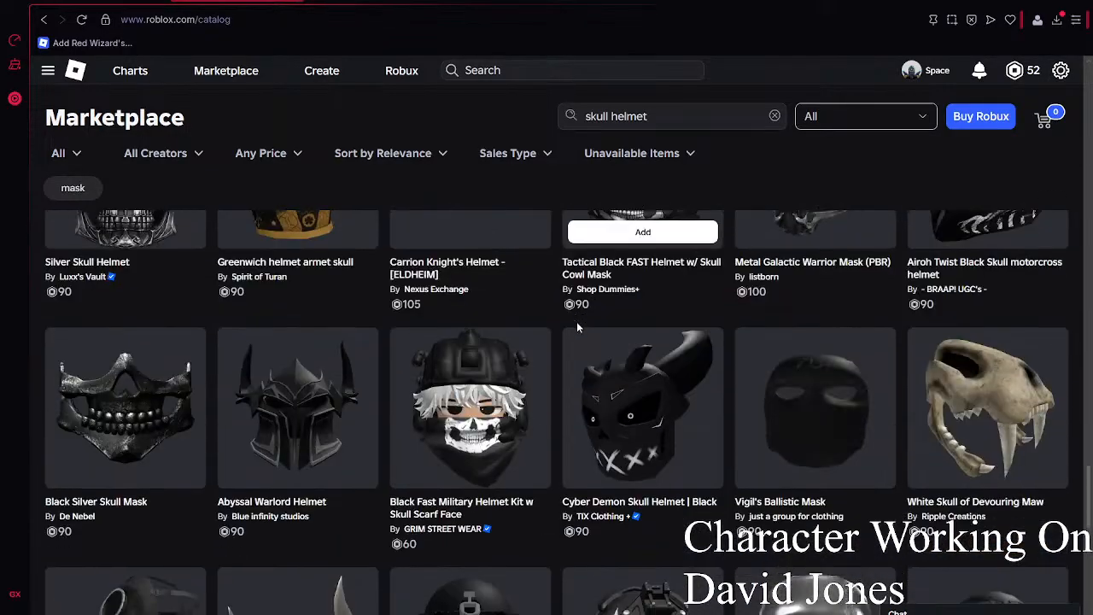
{"action": "scroll", "coordinate": [578, 328], "scroll_direction": "down", "scroll_amount": 6}
{"action": "scroll", "coordinate": [578, 329], "scroll_direction": "down", "scroll_amount": 5}
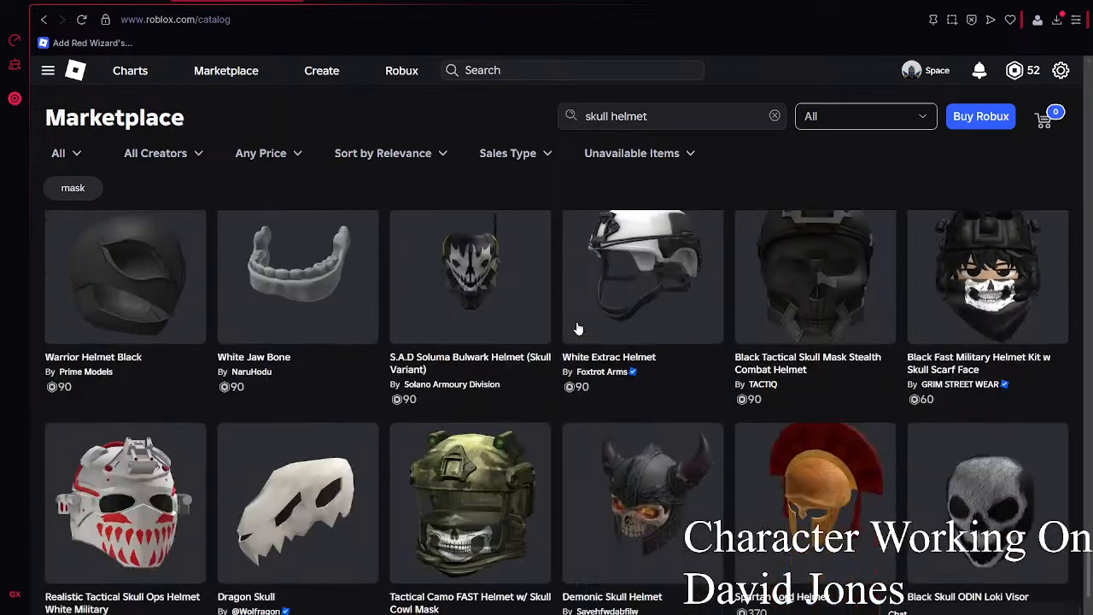
{"action": "scroll", "coordinate": [578, 329], "scroll_direction": "down", "scroll_amount": 1}
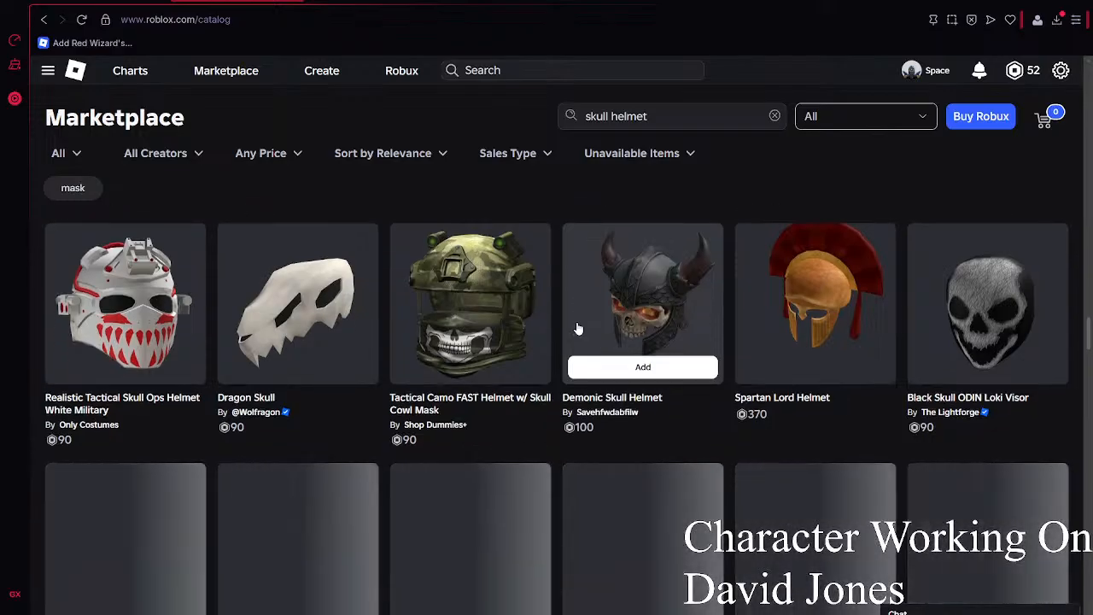
{"action": "scroll", "coordinate": [578, 328], "scroll_direction": "down", "scroll_amount": 10}
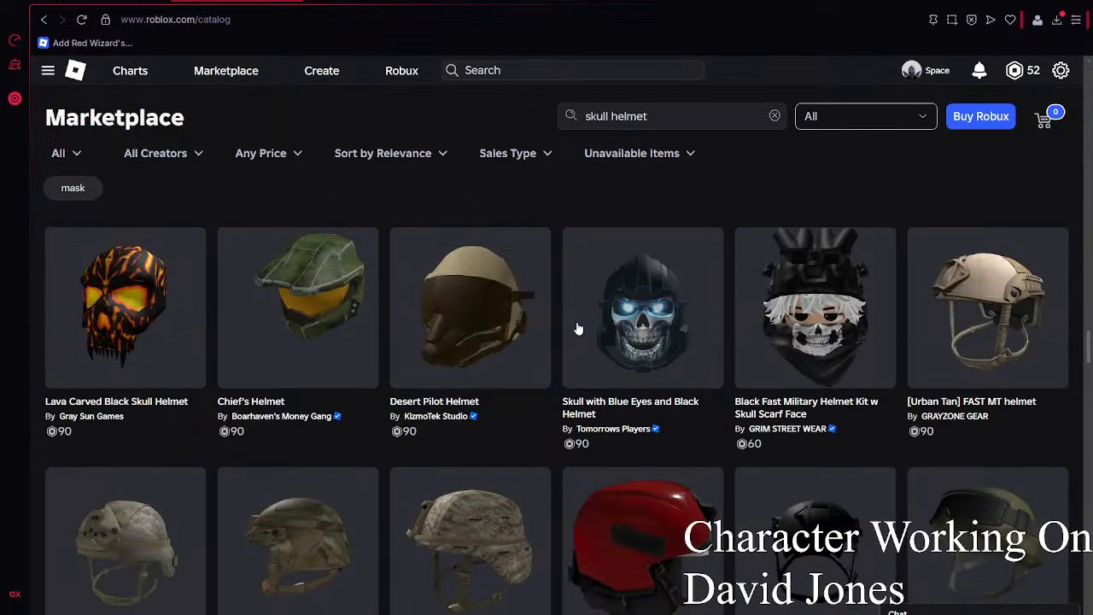
{"action": "scroll", "coordinate": [578, 328], "scroll_direction": "down", "scroll_amount": 8}
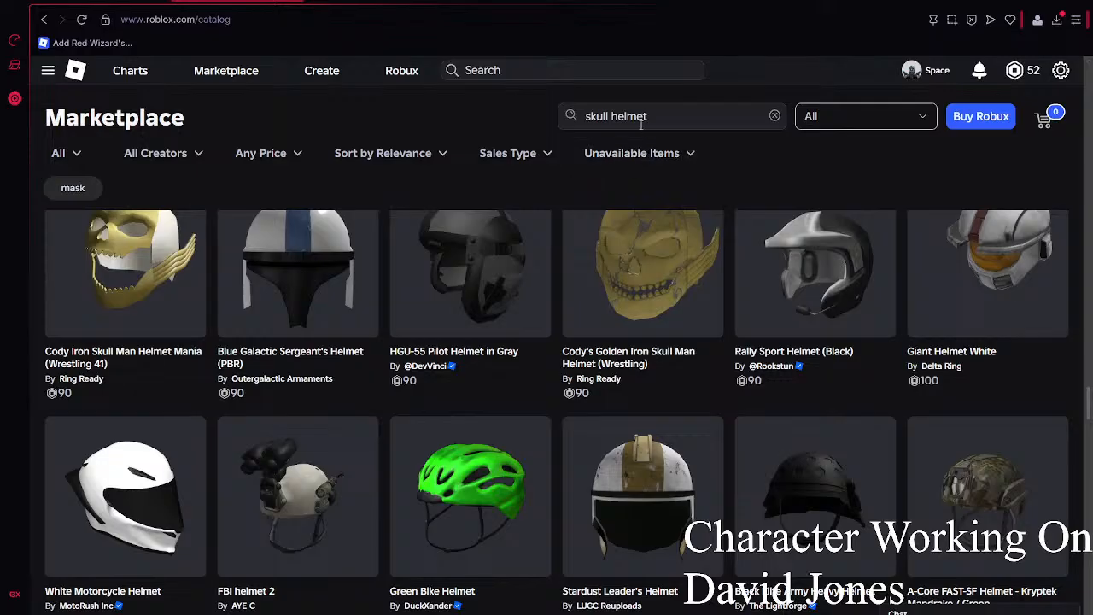
- Search the Marketplace for "cthulhu helmet" and look through the results for a tentacled head accessory
{"action": "double_click", "coordinate": [586, 118]}
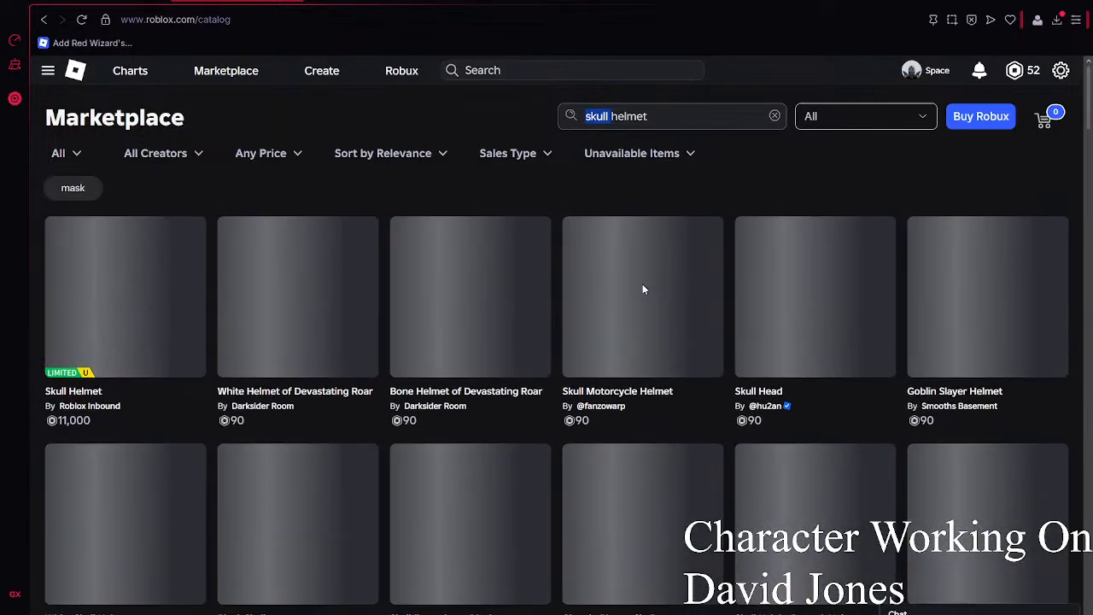
{"action": "type", "text": "cthulhu"}
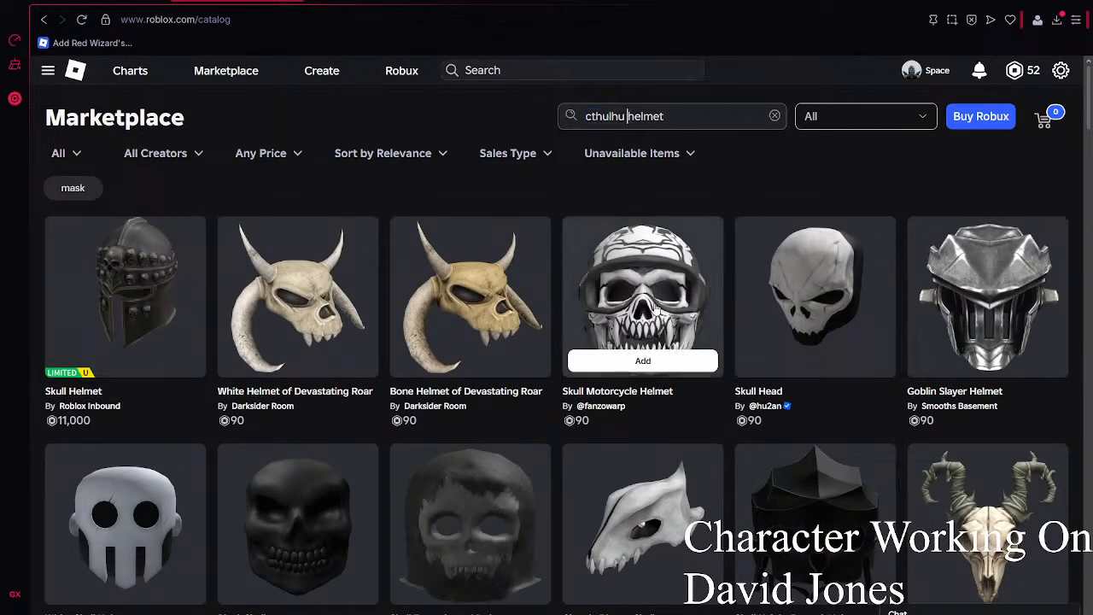
{"action": "key", "text": "Return"}
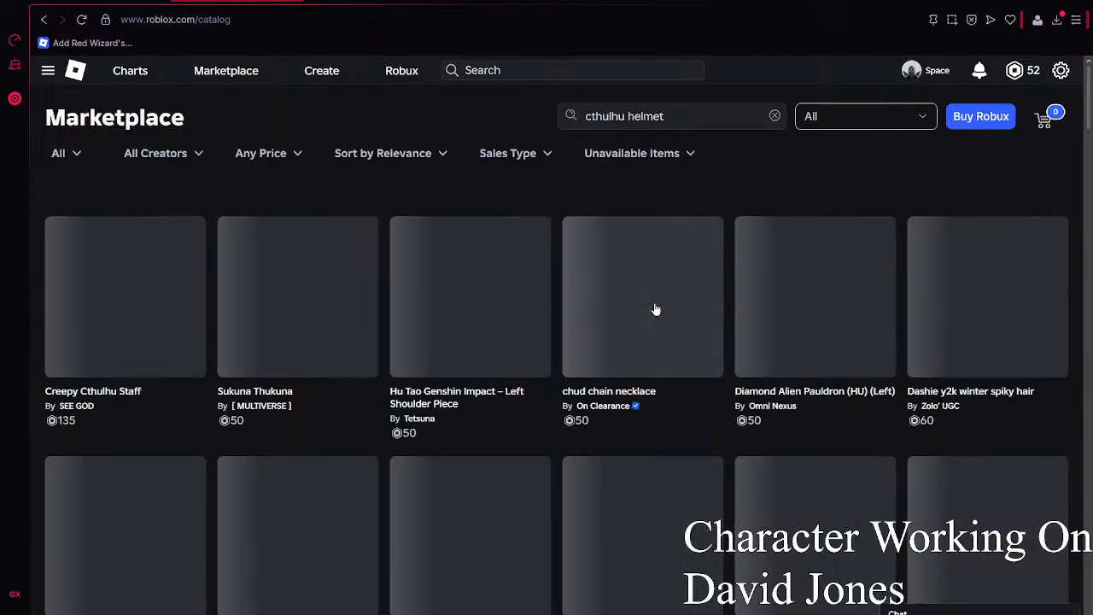
{"action": "scroll", "coordinate": [656, 309], "scroll_direction": "down", "scroll_amount": 3}
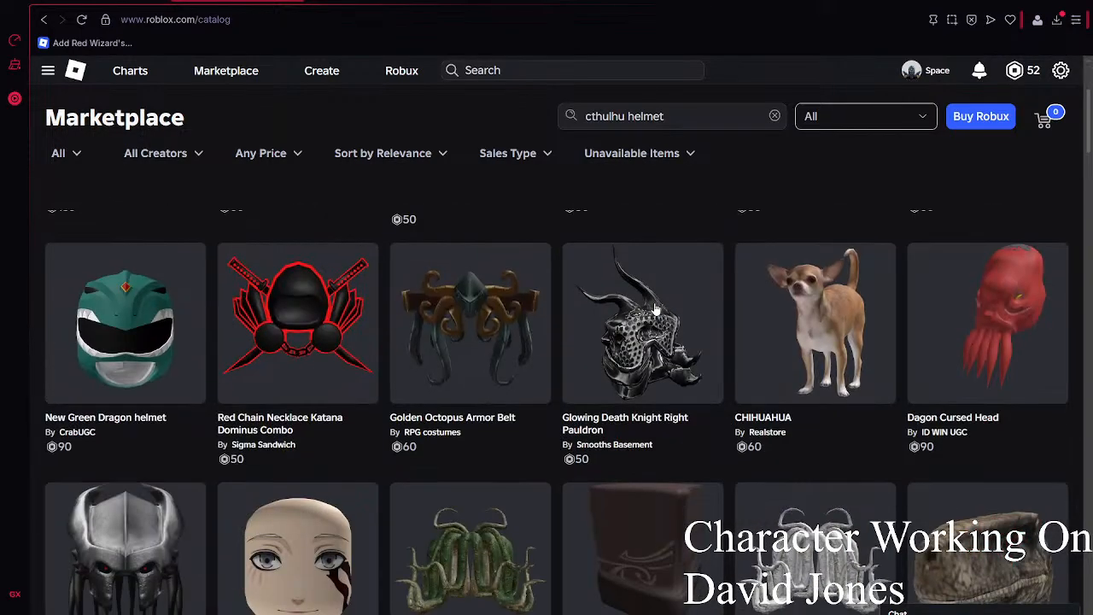
{"action": "scroll", "coordinate": [530, 325], "scroll_direction": "down", "scroll_amount": 6}
{"action": "scroll", "coordinate": [529, 327], "scroll_direction": "up", "scroll_amount": 3}
{"action": "scroll", "coordinate": [632, 282], "scroll_direction": "down", "scroll_amount": 6}
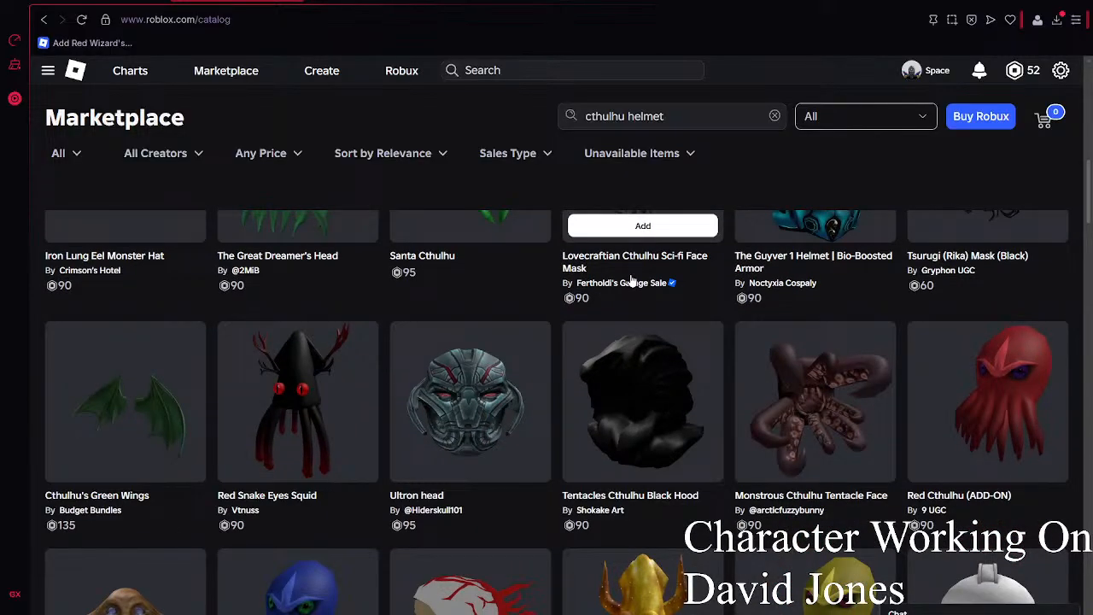
{"action": "scroll", "coordinate": [631, 281], "scroll_direction": "down", "scroll_amount": 4}
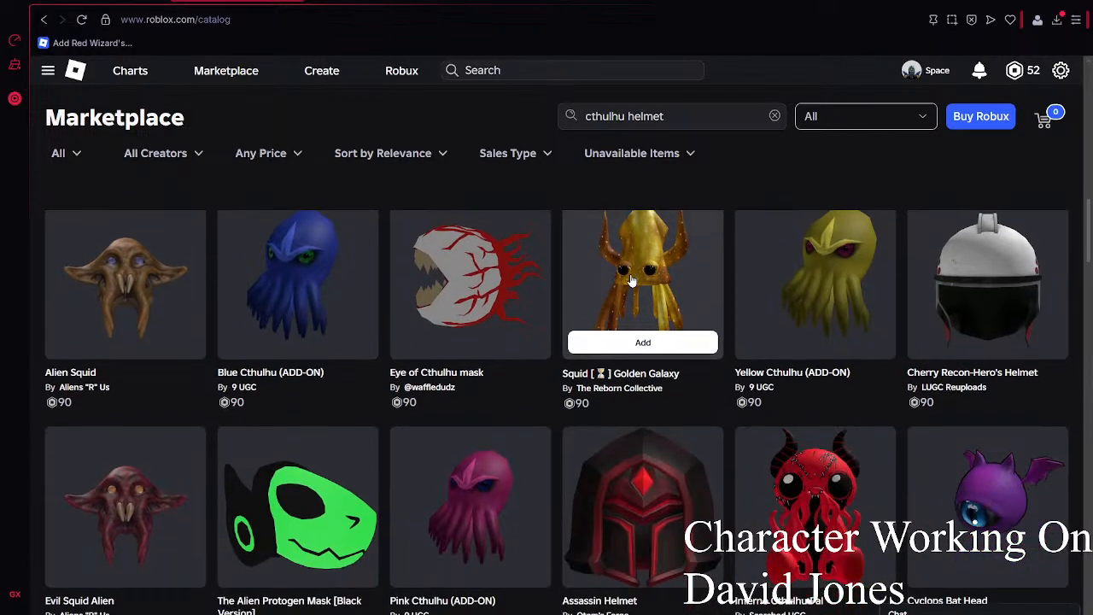
{"action": "scroll", "coordinate": [632, 281], "scroll_direction": "up", "scroll_amount": 1}
{"action": "scroll", "coordinate": [632, 282], "scroll_direction": "down", "scroll_amount": 5}
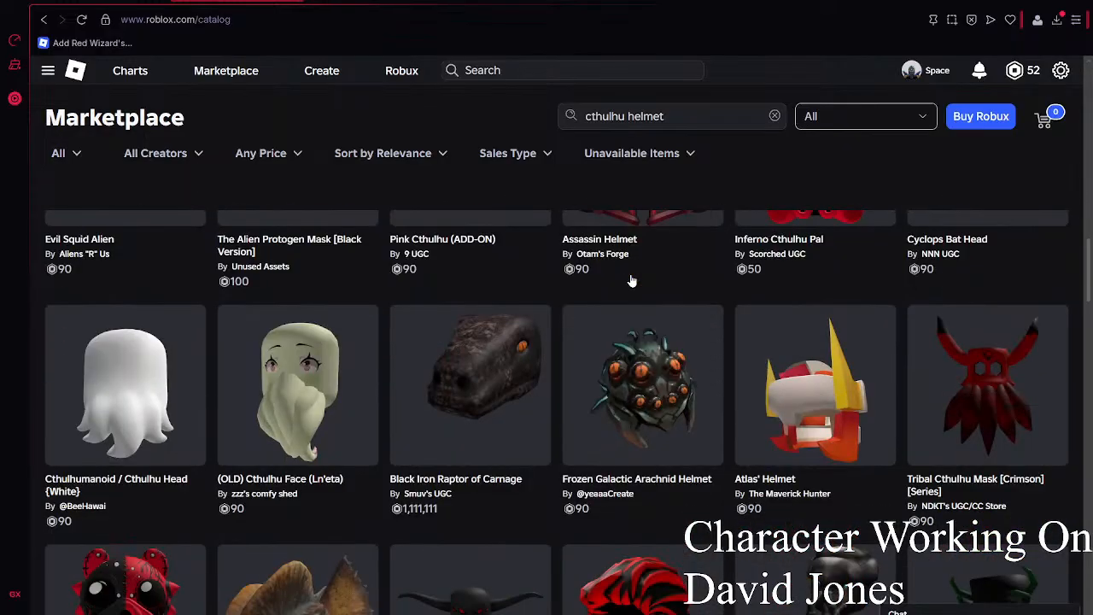
{"action": "scroll", "coordinate": [632, 282], "scroll_direction": "down", "scroll_amount": 2}
{"action": "scroll", "coordinate": [632, 282], "scroll_direction": "down", "scroll_amount": 2}
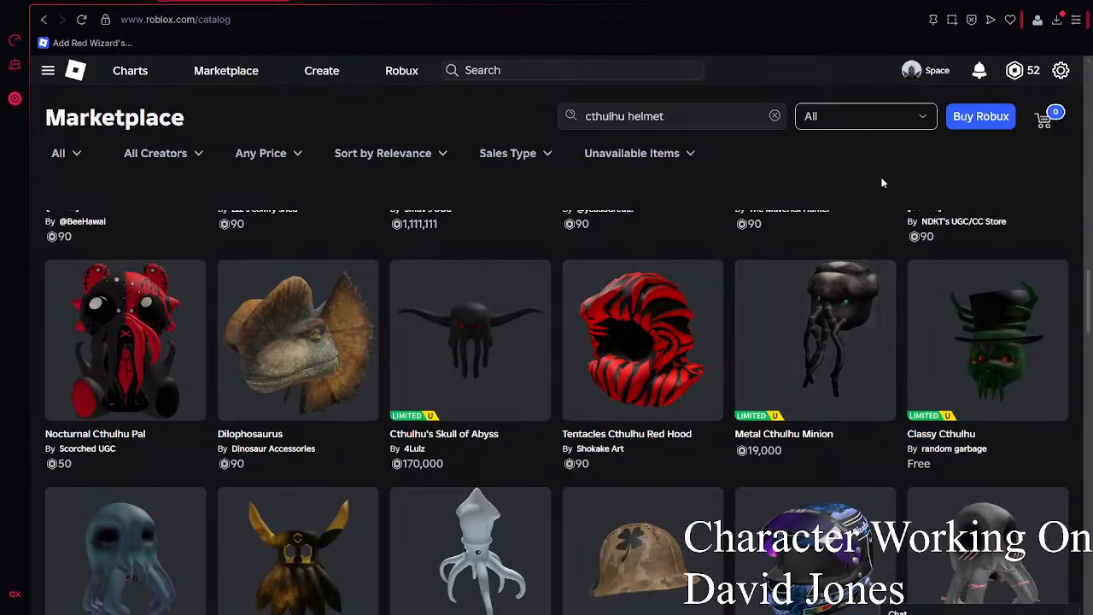
- Open the Metal Cthulhu Minion item page and copy the asset ID from its web address
{"action": "left_click", "coordinate": [543, 1]}
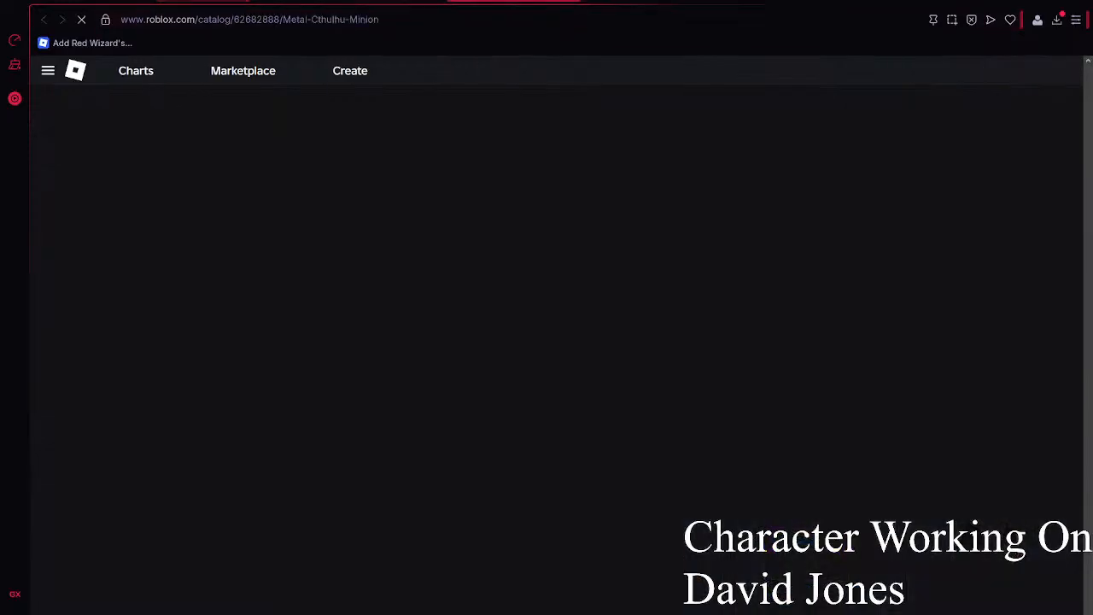
{"action": "double_click", "coordinate": [250, 20]}
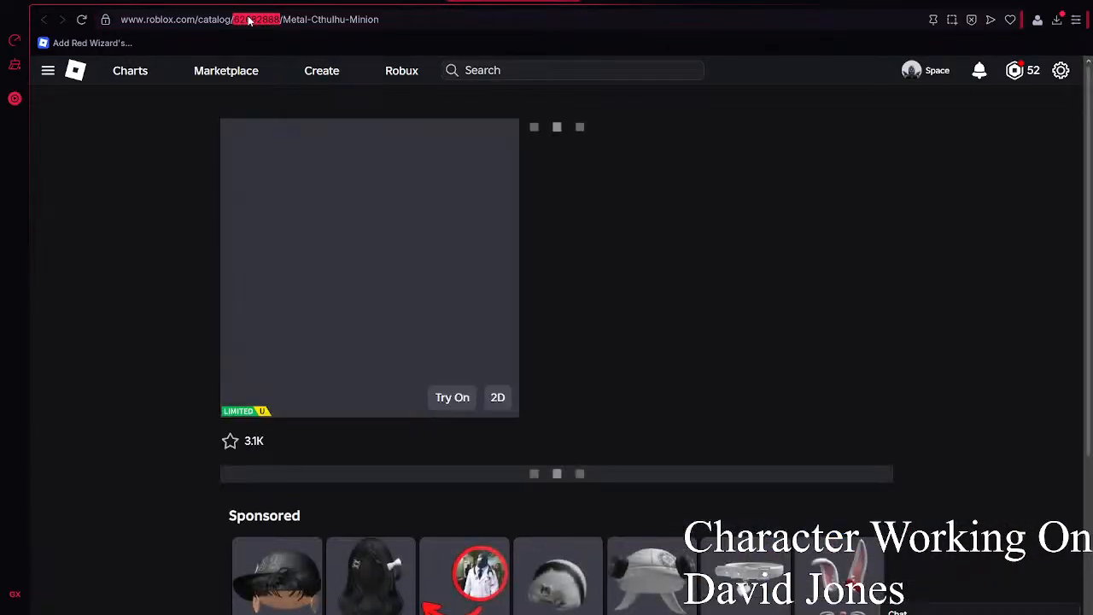
{"action": "left_click_drag", "start_coordinate": [382, 208], "coordinate": [355, 197]}
{"action": "scroll", "coordinate": [398, 200], "scroll_direction": "up", "scroll_amount": 5}
{"action": "scroll", "coordinate": [372, 196], "scroll_direction": "down", "scroll_amount": 4}
{"action": "double_click", "coordinate": [258, 19]}
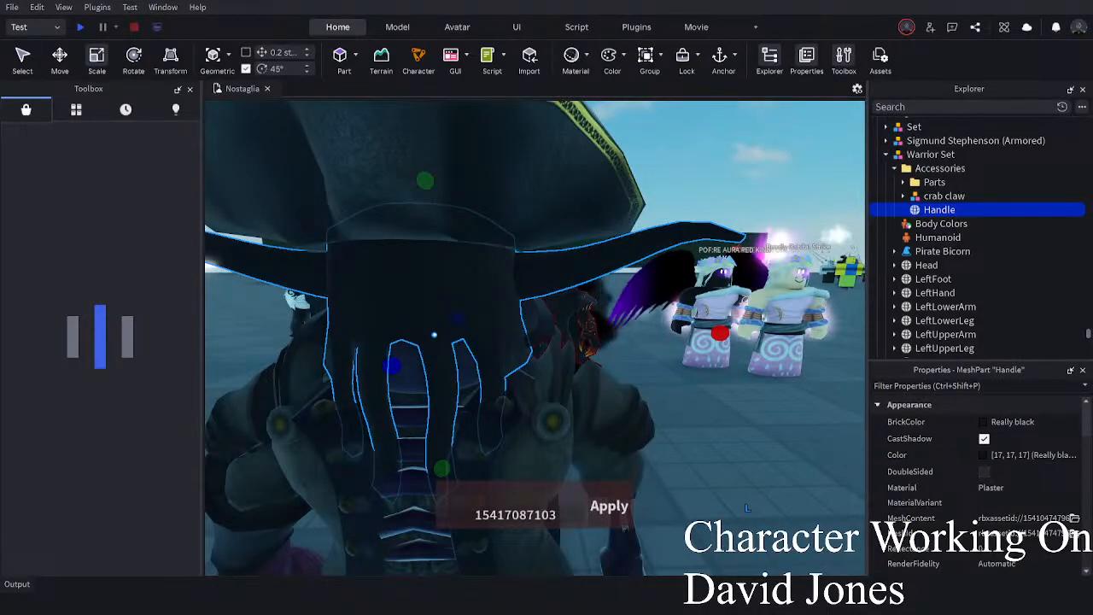
- Back in Roblox Studio, delete the skull's Handle and apply accessory ID 62682888 to the Warrior Set model
{"action": "key", "text": "Delete"}
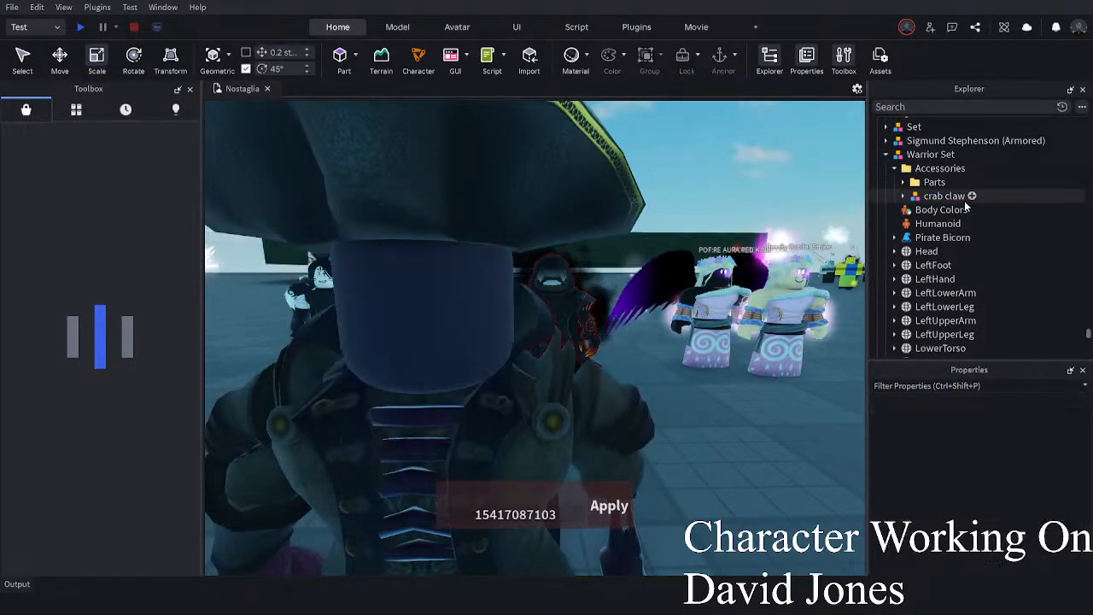
{"action": "left_click", "coordinate": [634, 380]}
{"action": "left_click", "coordinate": [608, 506]}
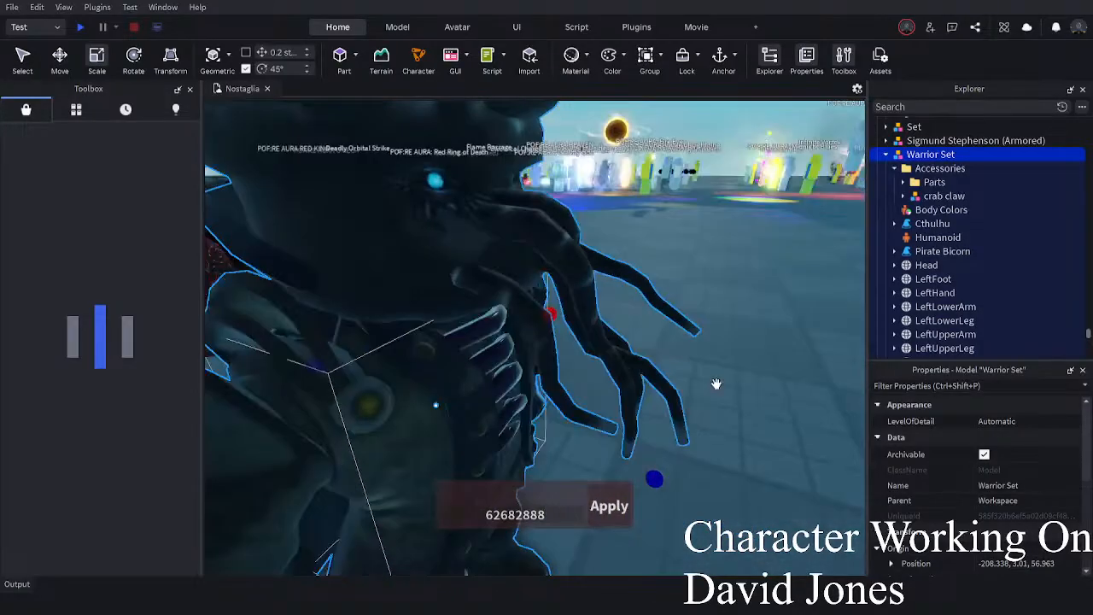
{"action": "right_click_drag", "start_coordinate": [716, 383], "coordinate": [716, 381]}
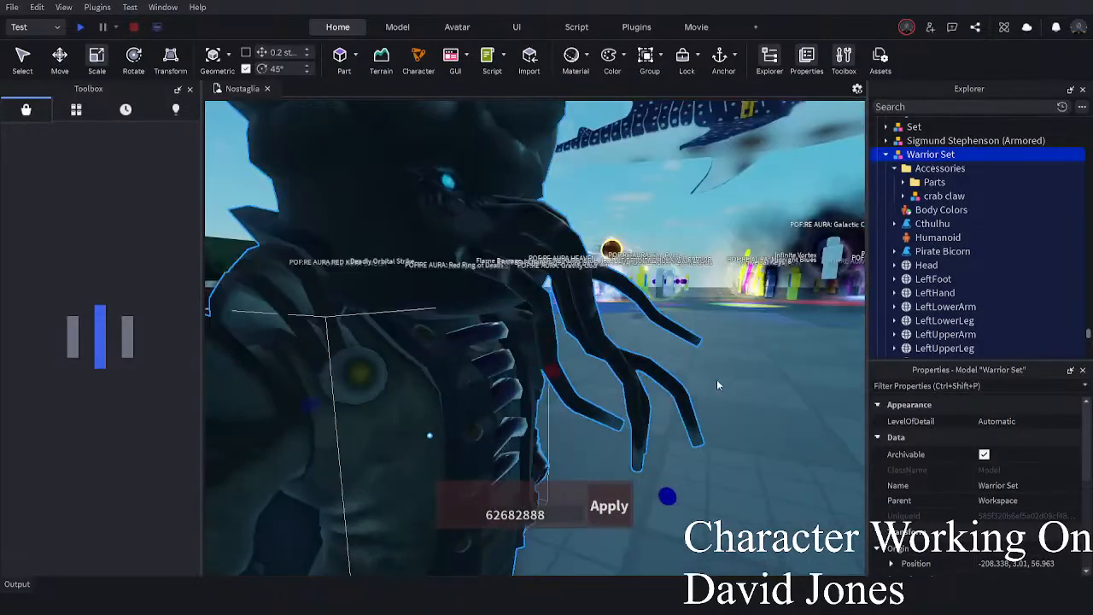
{"action": "scroll", "coordinate": [716, 384], "scroll_direction": "down", "scroll_amount": 4}
{"action": "left_click", "coordinate": [781, 417]}
{"action": "scroll", "coordinate": [780, 416], "scroll_direction": "up", "scroll_amount": 4}
{"action": "right_click_drag", "start_coordinate": [780, 417], "coordinate": [776, 419]}
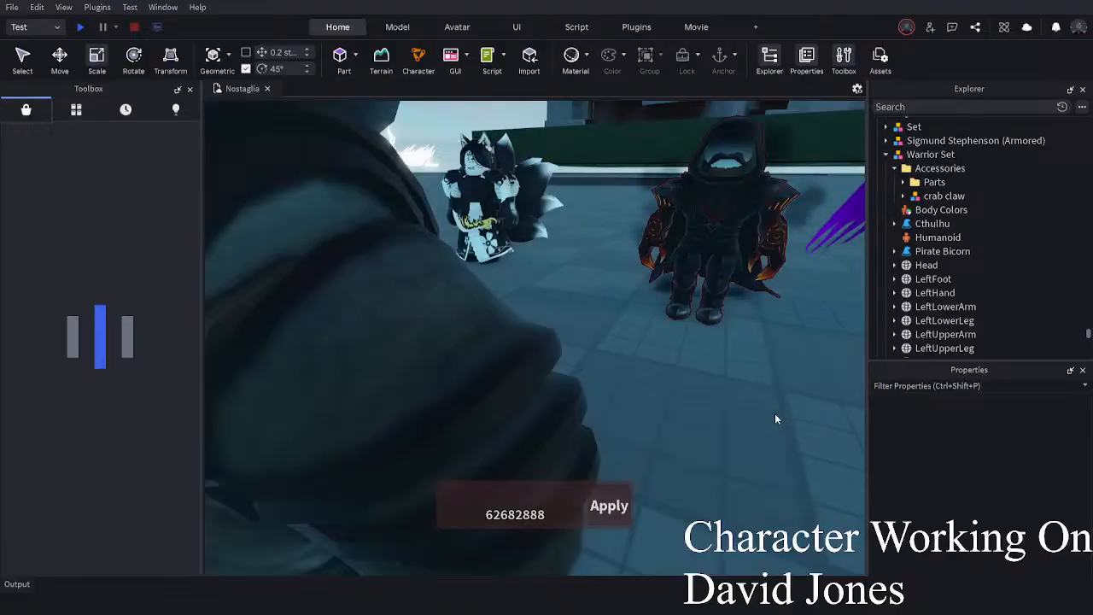
{"action": "scroll", "coordinate": [776, 418], "scroll_direction": "down", "scroll_amount": 4}
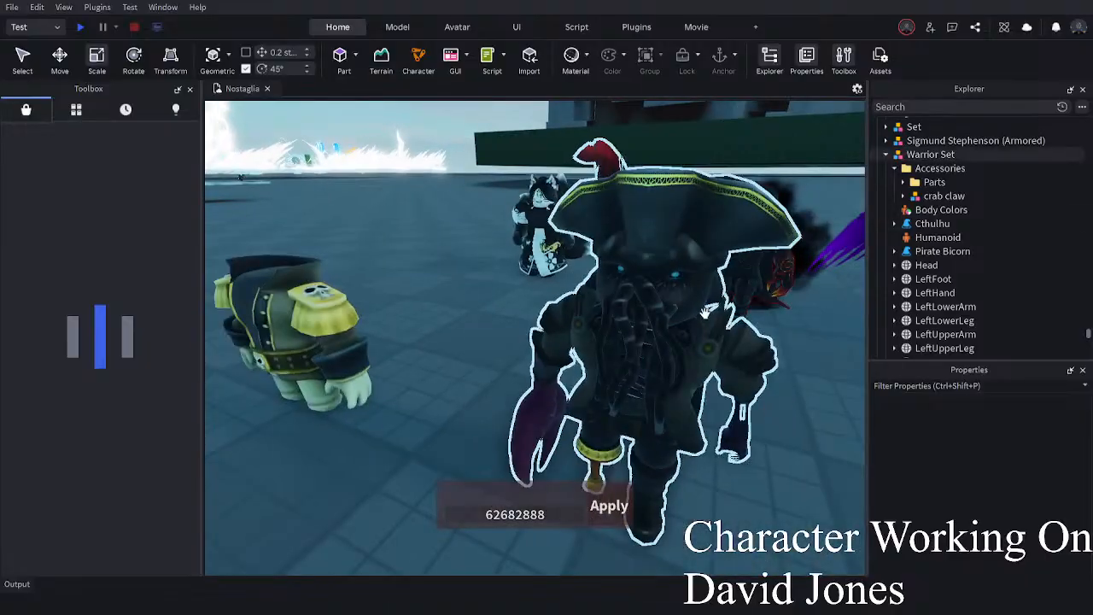
- Move the Cthulhu accessory's Handle into the Warrior Set's Accessories folder and delete the emptied Cthulhu accessory
{"action": "left_click", "coordinate": [670, 320], "text": "alt"}
{"action": "key", "text": "f"}
{"action": "right_click_drag", "start_coordinate": [670, 320], "coordinate": [670, 319]}
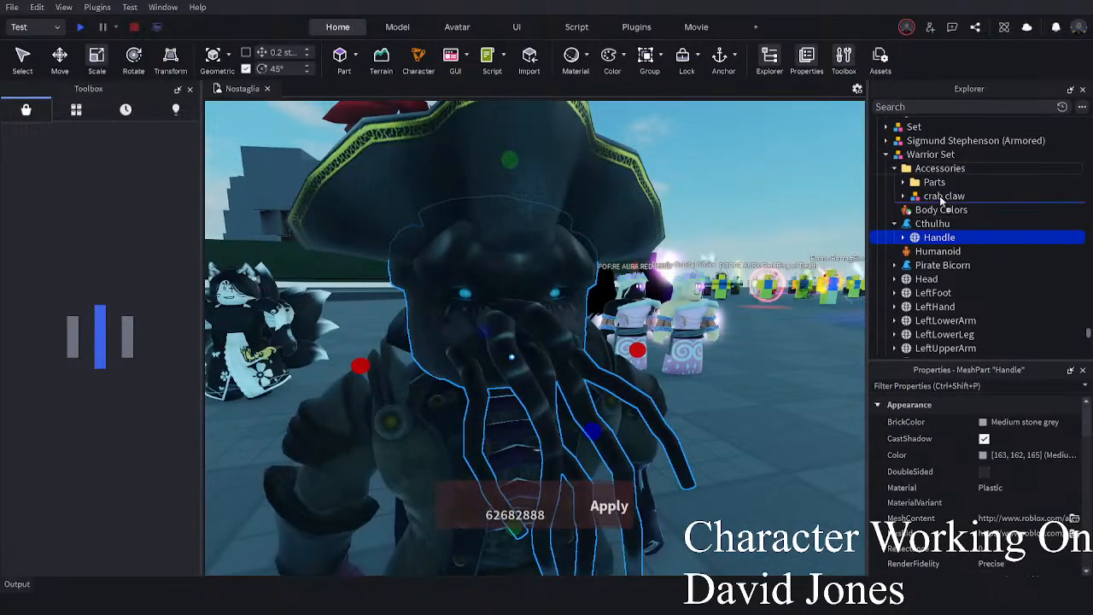
{"action": "left_click_drag", "start_coordinate": [939, 171], "coordinate": [939, 170]}
{"action": "left_click", "coordinate": [922, 239]}
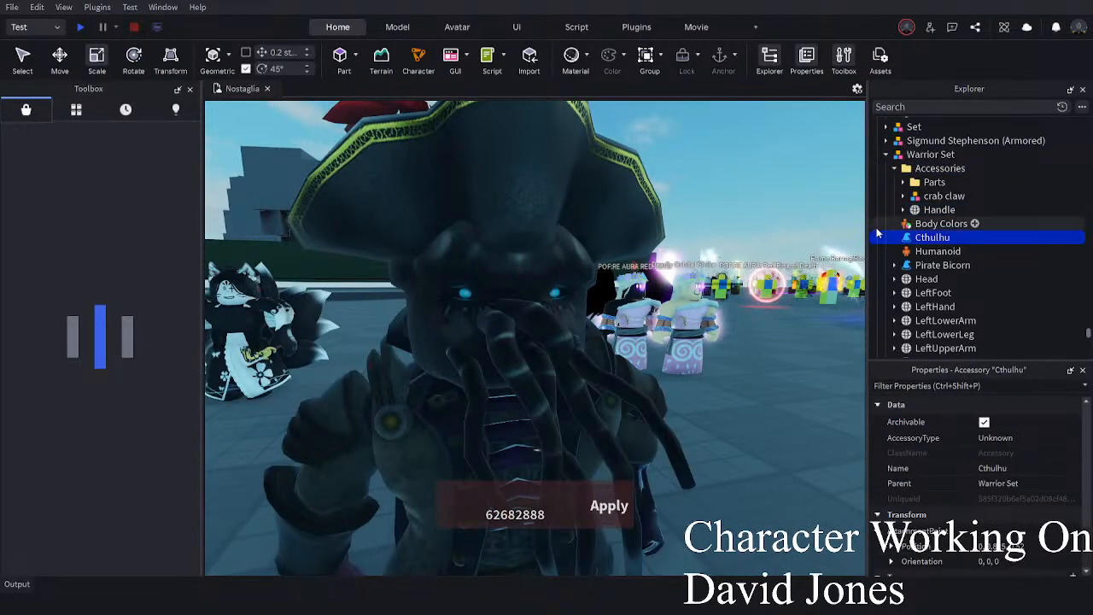
{"action": "key", "text": "Delete"}
- Scale the tentacled Handle's width to about 1.278 and shift it about 0.052 to fit around the character's head
{"action": "right_click_drag", "start_coordinate": [776, 228], "coordinate": [812, 188]}
{"action": "left_click", "coordinate": [936, 209]}
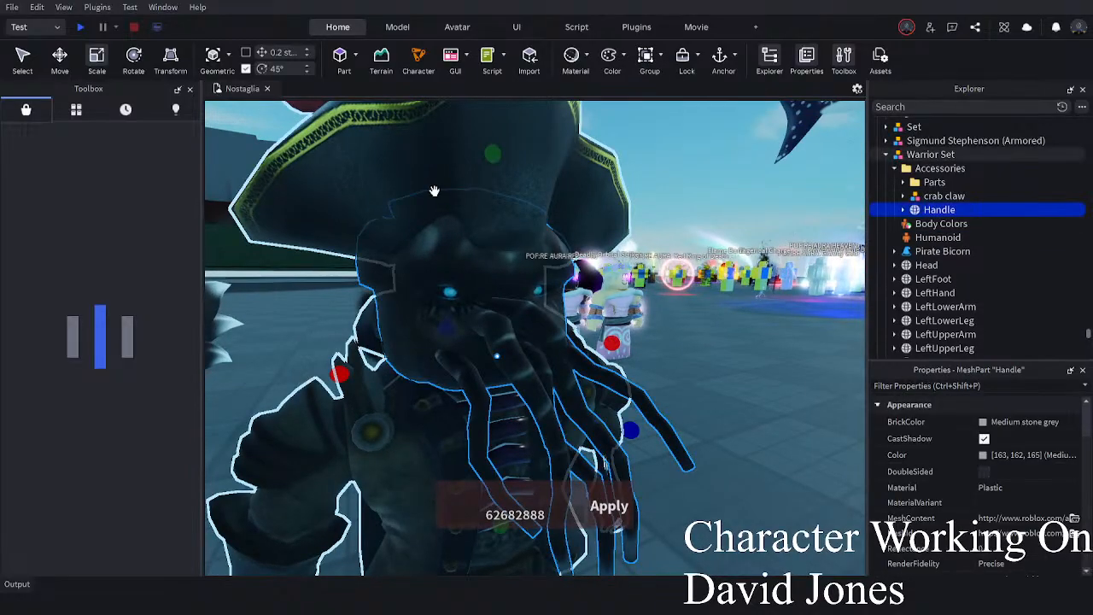
{"action": "key", "text": "f"}
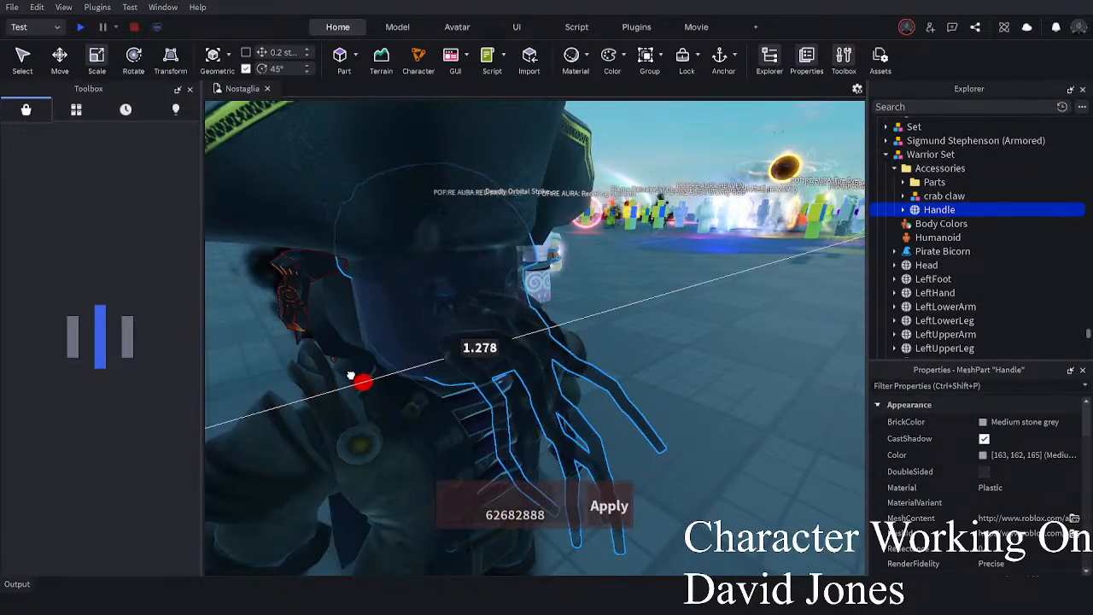
{"action": "right_click_drag", "start_coordinate": [344, 384], "coordinate": [402, 346]}
{"action": "left_click_drag", "start_coordinate": [684, 374], "coordinate": [669, 393]}
{"action": "right_click_drag", "start_coordinate": [668, 392], "coordinate": [406, 389]}
{"action": "left_click_drag", "start_coordinate": [495, 396], "coordinate": [473, 396]}
{"action": "right_click_drag", "start_coordinate": [473, 396], "coordinate": [472, 395]}
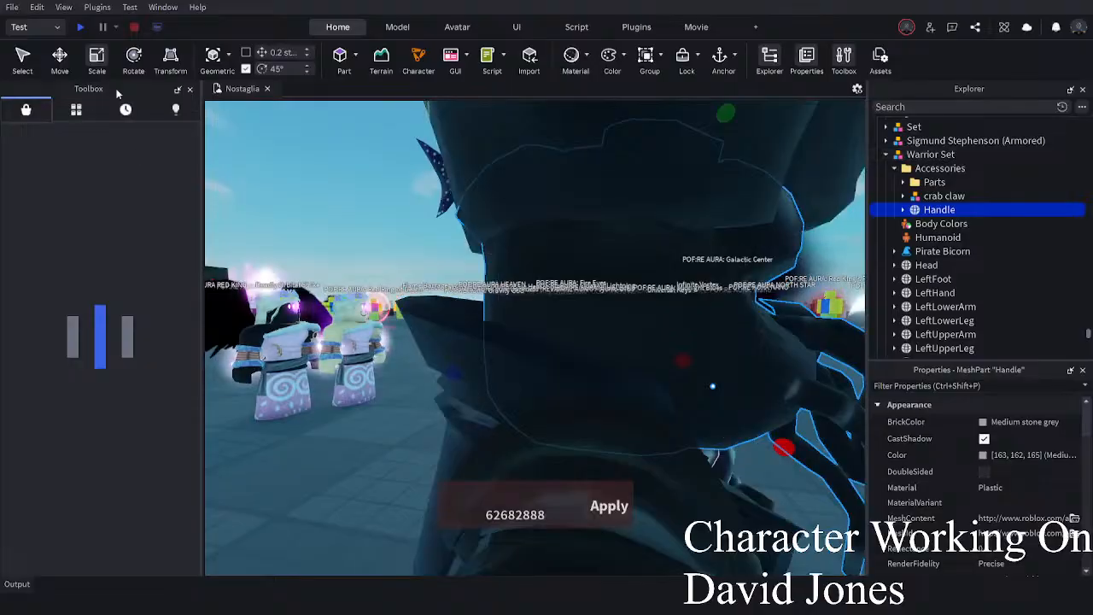
{"action": "left_click_drag", "start_coordinate": [632, 380], "coordinate": [621, 378]}
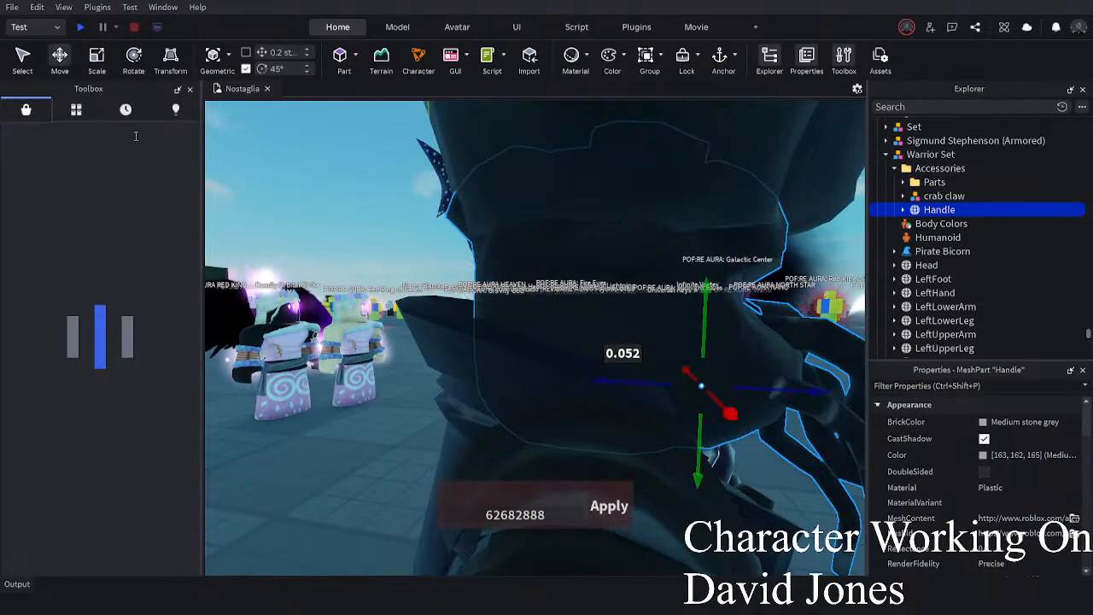
- Scale the tentacled Handle's front-to-back depth to about 2.442
{"action": "left_click", "coordinate": [99, 56]}
{"action": "right_click_drag", "start_coordinate": [635, 367], "coordinate": [635, 368]}
{"action": "left_click_drag", "start_coordinate": [442, 388], "coordinate": [456, 382]}
{"action": "right_click_drag", "start_coordinate": [456, 380], "coordinate": [456, 381]}
{"action": "right_click_drag", "start_coordinate": [713, 120], "coordinate": [665, 132]}
{"action": "key", "text": "s"}
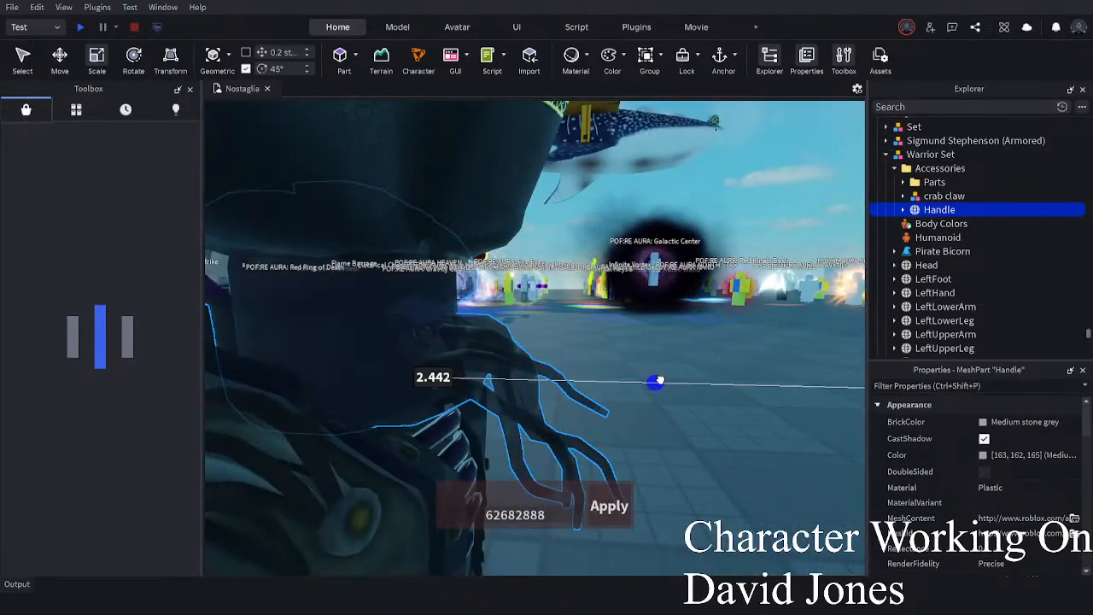
{"action": "right_click_drag", "start_coordinate": [648, 381], "coordinate": [650, 381]}
{"action": "scroll", "coordinate": [785, 447], "scroll_direction": "up", "scroll_amount": 4}
{"action": "right_click_drag", "start_coordinate": [785, 446], "coordinate": [785, 446]}
{"action": "scroll", "coordinate": [786, 447], "scroll_direction": "down", "scroll_amount": 2}
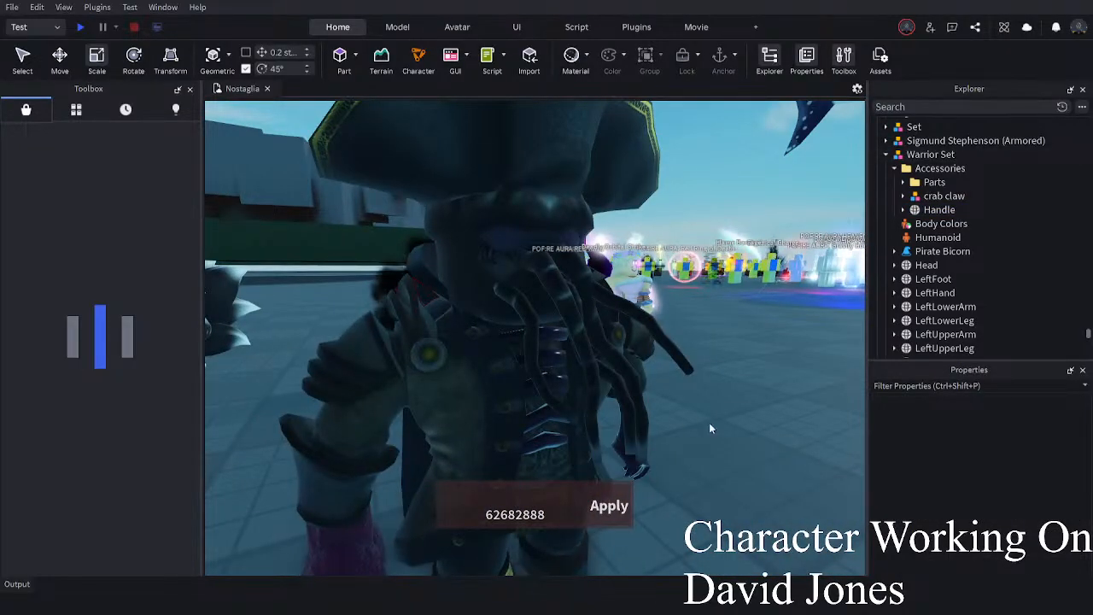
{"action": "right_click_drag", "start_coordinate": [708, 427], "coordinate": [687, 427]}
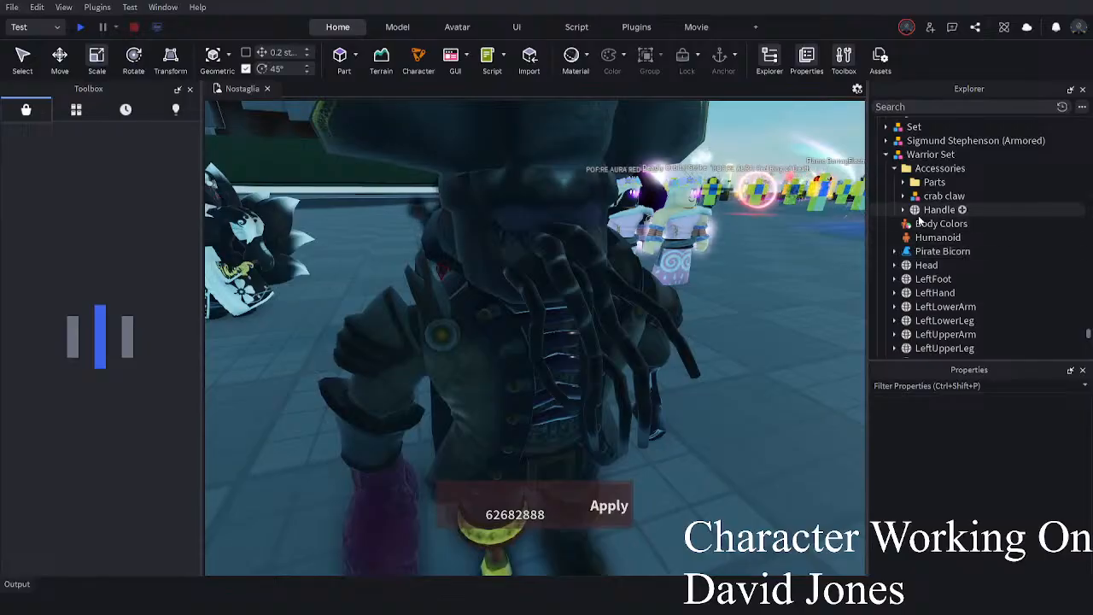
- Set the original Head's Reflectance to 0 and make it transparent beneath the tentacled mesh
{"action": "left_click", "coordinate": [937, 210]}
{"action": "left_click", "coordinate": [926, 264]}
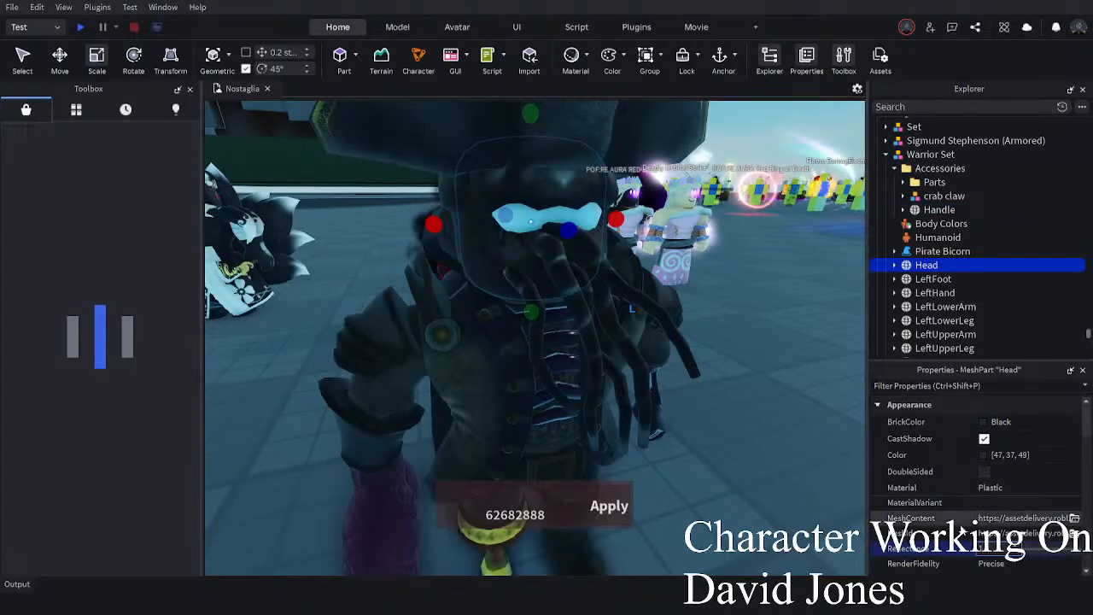
{"action": "scroll", "coordinate": [921, 535], "scroll_direction": "down", "scroll_amount": 1}
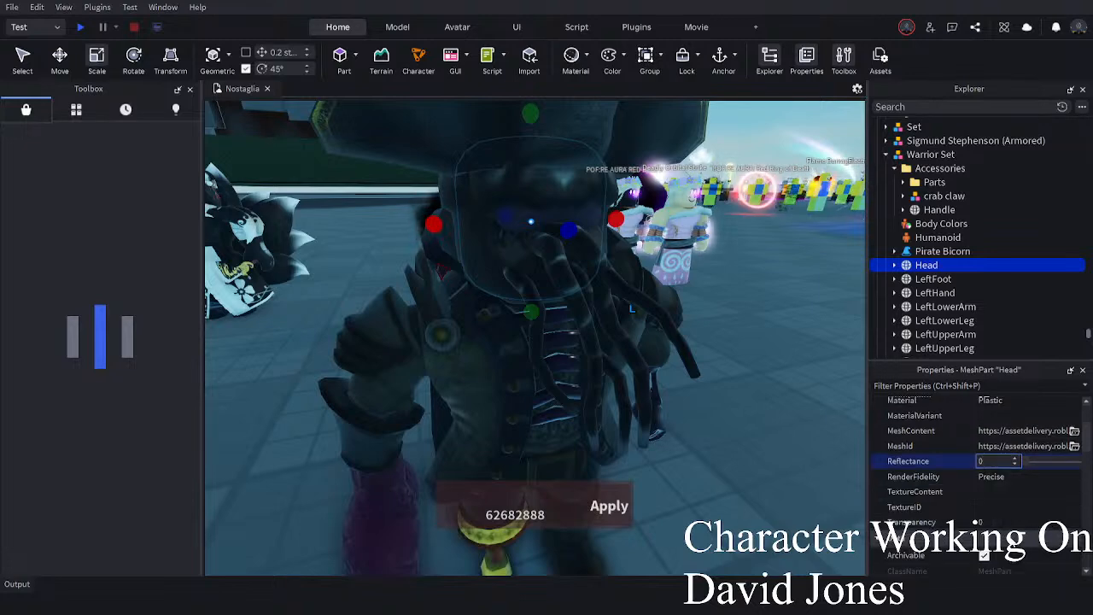
{"action": "left_click", "coordinate": [793, 433]}
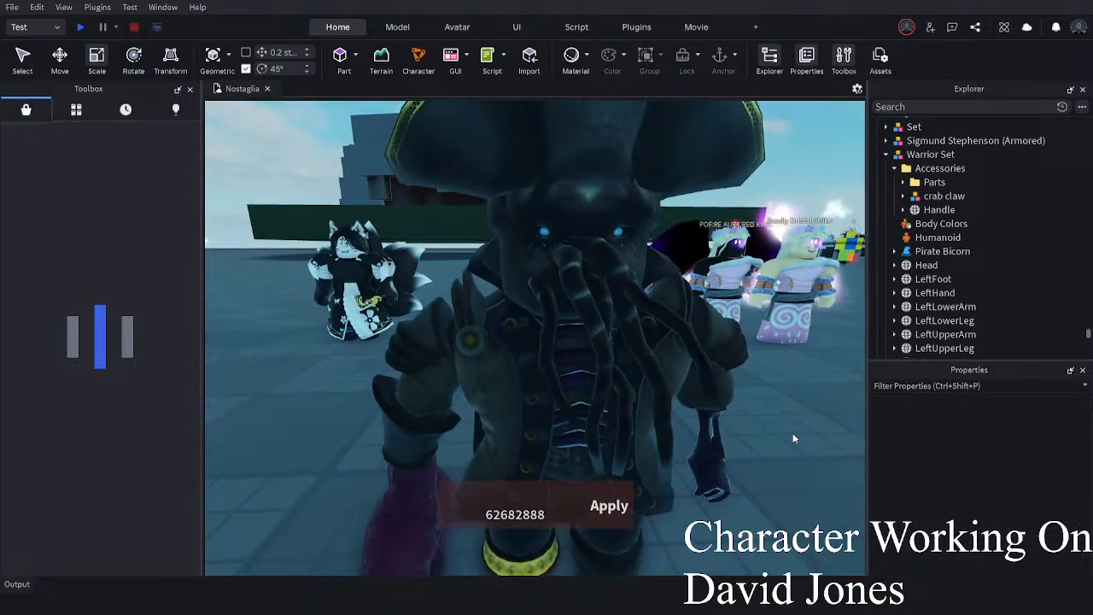
{"action": "right_click_drag", "start_coordinate": [663, 366], "coordinate": [664, 366]}
{"action": "right_click_drag", "start_coordinate": [479, 171], "coordinate": [692, 229]}
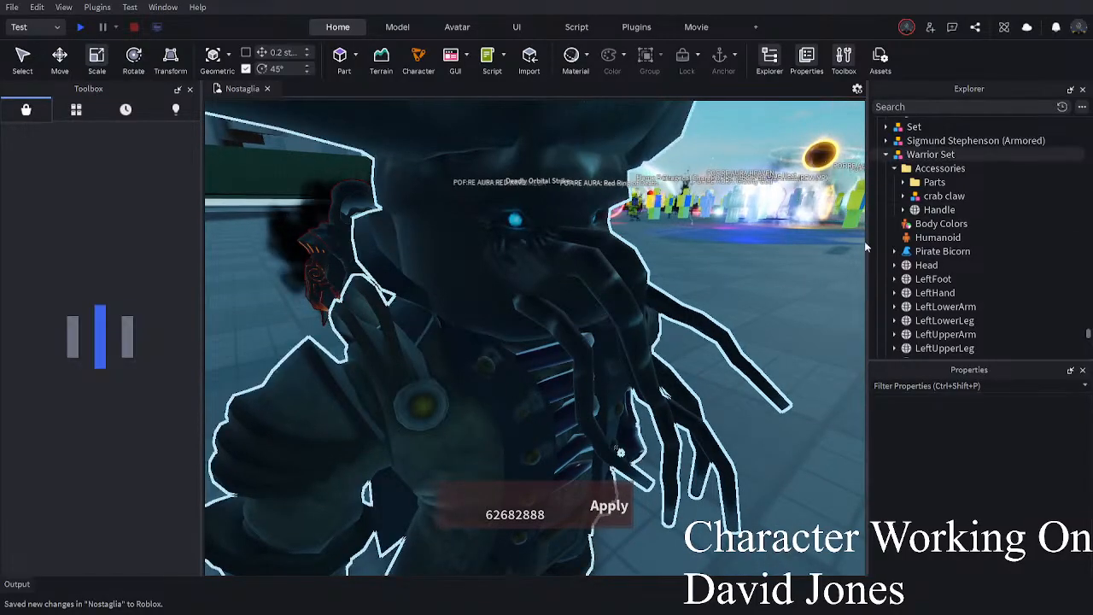
- Rename the tentacled Handle in the Accessories folder to Head
{"action": "left_click", "coordinate": [929, 212]}
{"action": "key", "text": "F2"}
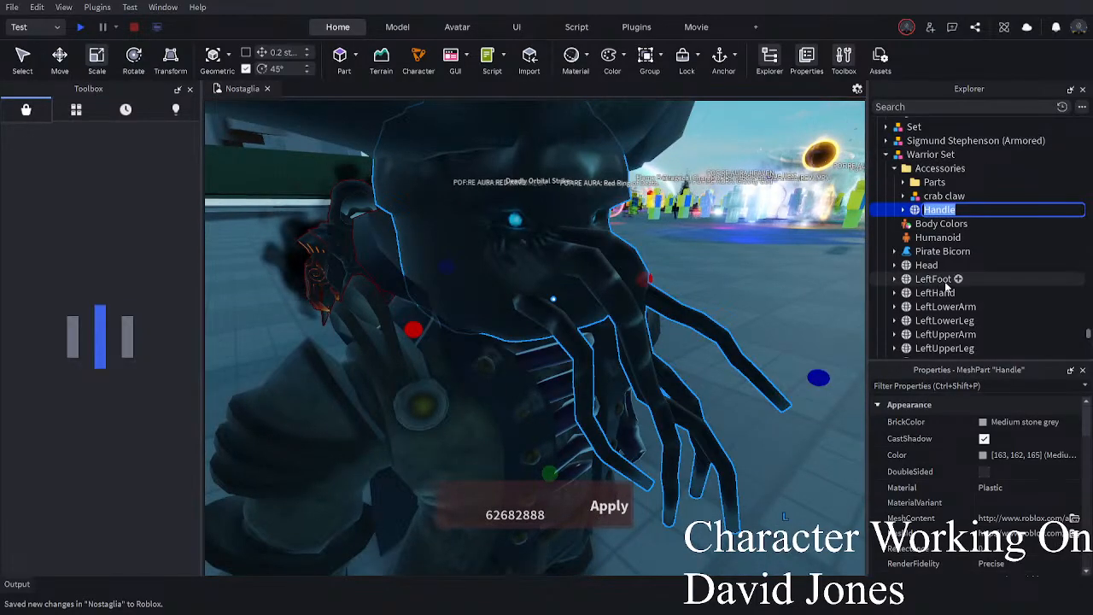
{"action": "left_click", "coordinate": [925, 264]}
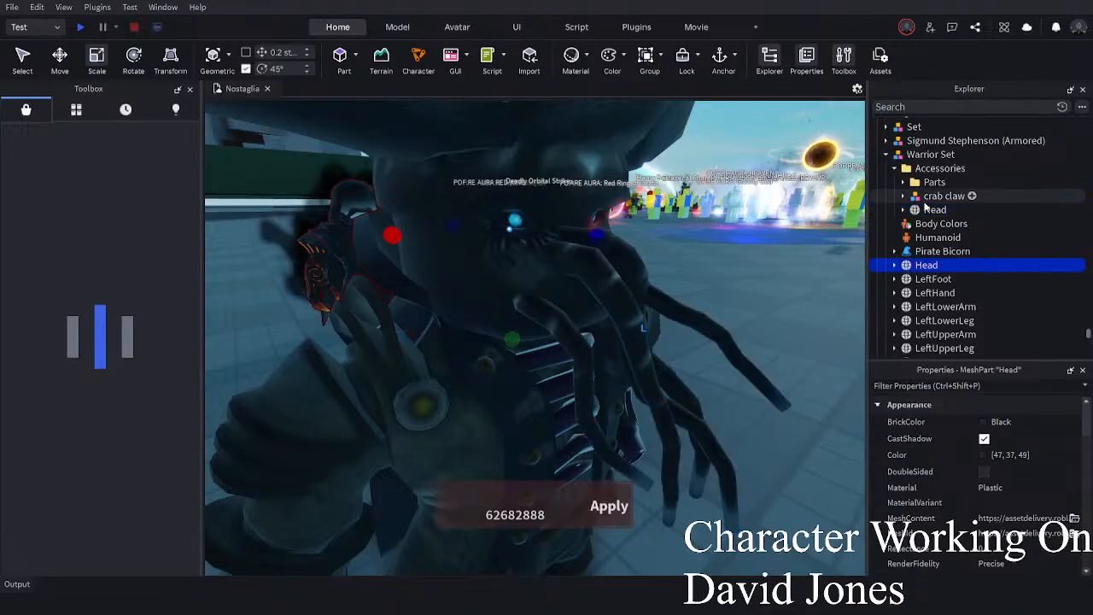
- Delete the HatAttachment and OriginalSize objects inside the Accessories folder's Head
{"action": "left_click", "coordinate": [927, 210], "text": "ctrl"}
{"action": "left_click", "coordinate": [927, 209], "text": "ctrl"}
{"action": "left_click", "coordinate": [927, 197], "text": "ctrl"}
{"action": "left_click", "coordinate": [928, 210], "text": "ctrl"}
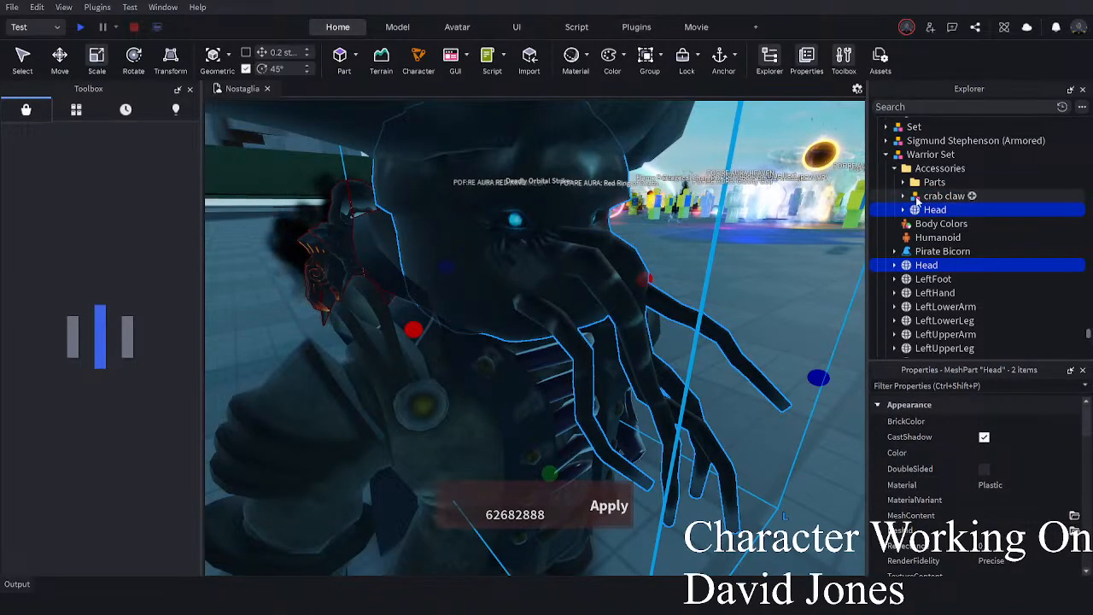
{"action": "left_click", "coordinate": [902, 210]}
{"action": "left_click", "coordinate": [929, 223]}
{"action": "left_click", "coordinate": [934, 238], "text": "ctrl"}
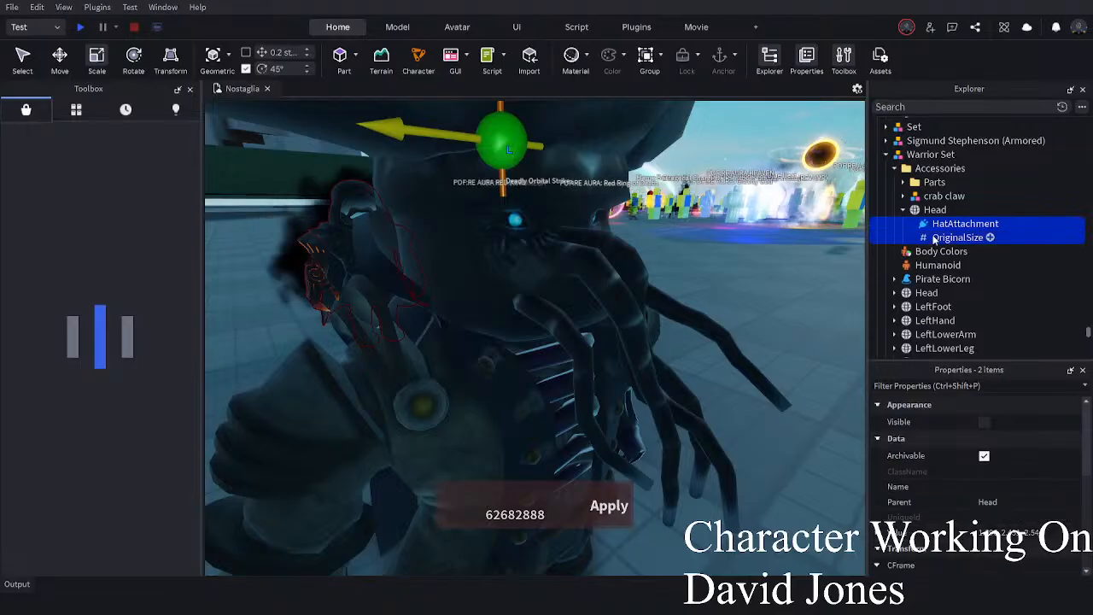
{"action": "key", "text": "Delete"}
- Join the tentacled Head in place to the character's Head with Easy Weld and close the plugin
{"action": "left_click", "coordinate": [934, 263]}
{"action": "left_click", "coordinate": [935, 210], "text": "ctrl"}
{"action": "left_click", "coordinate": [688, 28]}
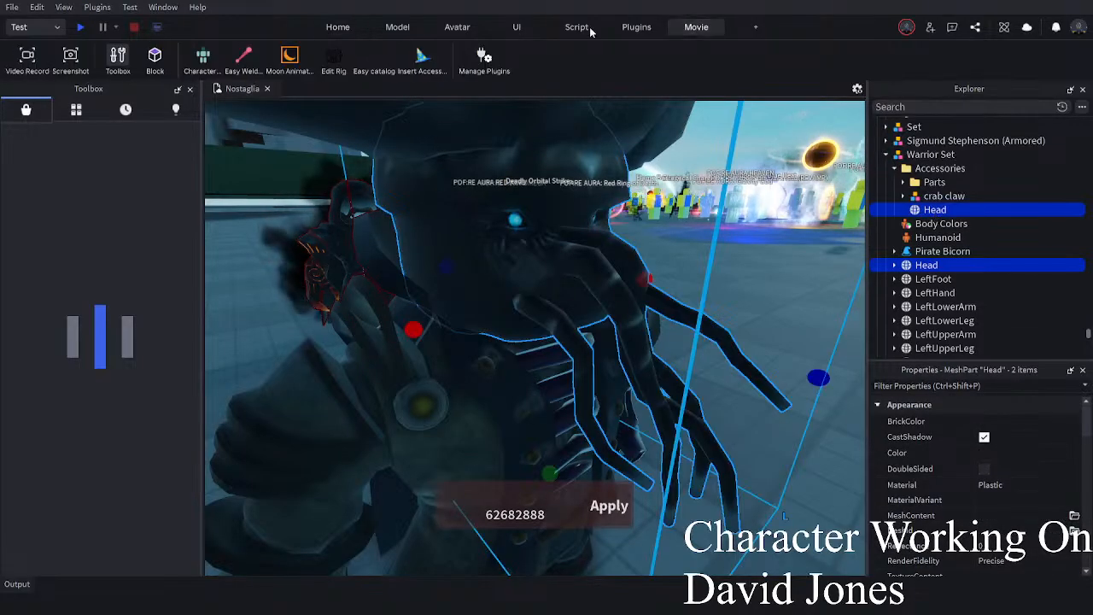
{"action": "left_click", "coordinate": [242, 57]}
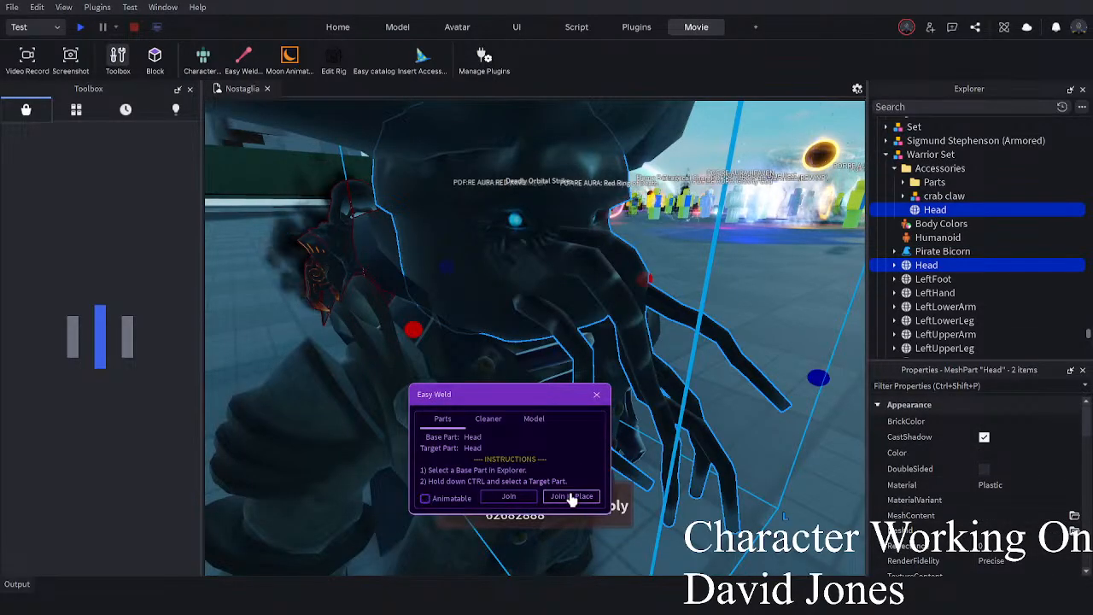
{"action": "left_click", "coordinate": [567, 497]}
{"action": "scroll", "coordinate": [973, 239], "scroll_direction": "up", "scroll_amount": 2}
{"action": "left_click", "coordinate": [895, 178]}
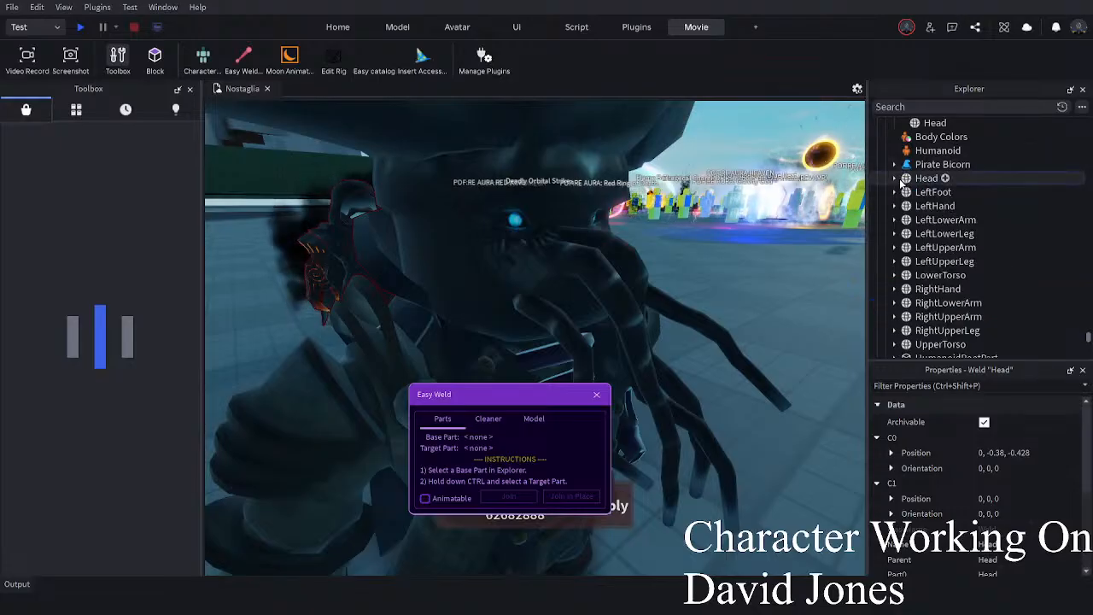
{"action": "left_click", "coordinate": [597, 395]}
{"action": "scroll", "coordinate": [623, 394], "scroll_direction": "down", "scroll_amount": 3}
{"action": "left_click", "coordinate": [731, 376]}
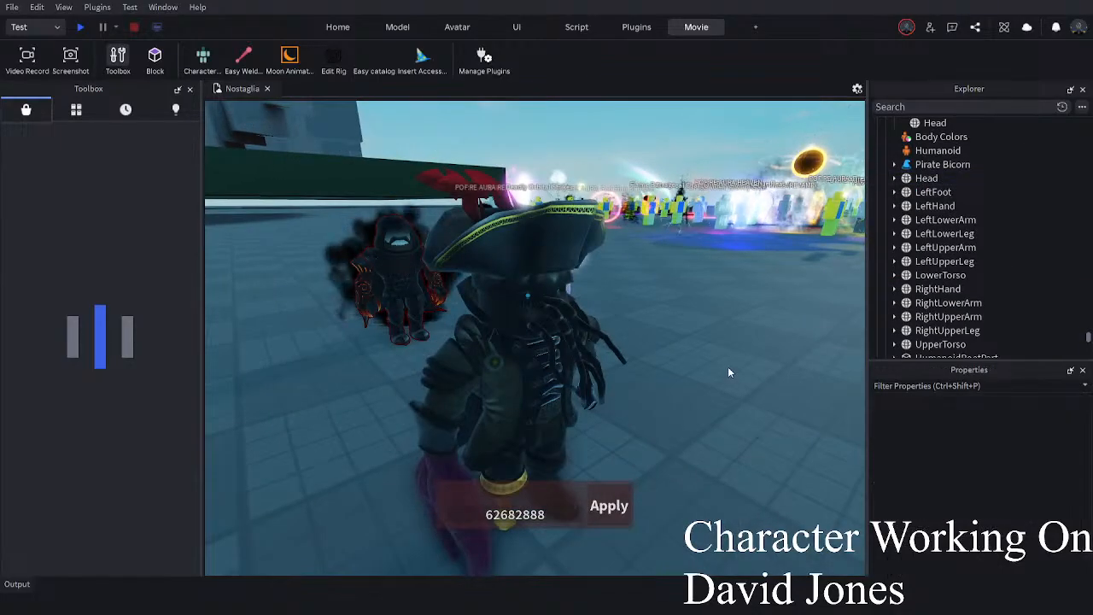
- Copy the Eyes union from the Siren Queen's Accessories folder and paste it into the workspace near the pirate
{"action": "right_click_drag", "start_coordinate": [727, 367], "coordinate": [706, 340]}
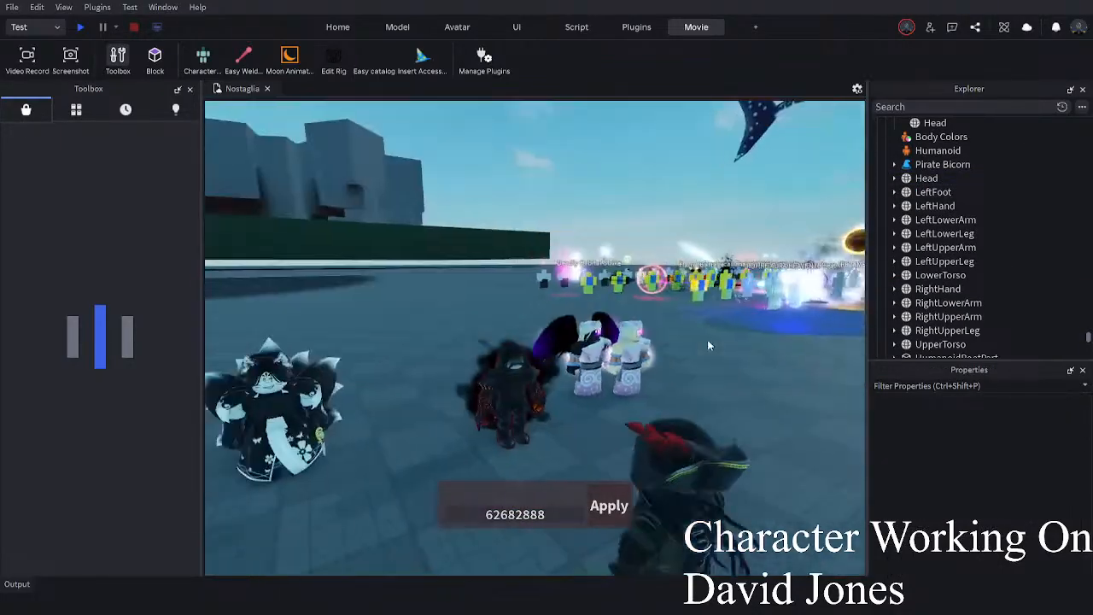
{"action": "scroll", "coordinate": [707, 343], "scroll_direction": "up", "scroll_amount": 5}
{"action": "scroll", "coordinate": [529, 324], "scroll_direction": "up", "scroll_amount": 4}
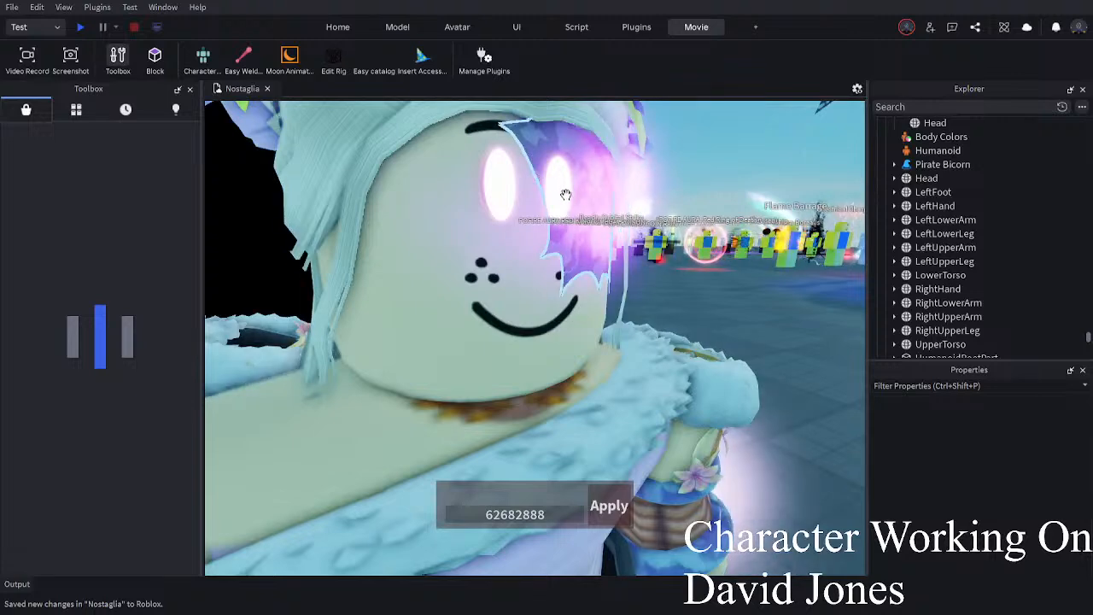
{"action": "scroll", "coordinate": [496, 184], "scroll_direction": "down", "scroll_amount": 3}
{"action": "right_click_drag", "start_coordinate": [539, 285], "coordinate": [540, 286]}
{"action": "left_click", "coordinate": [539, 312], "text": "alt"}
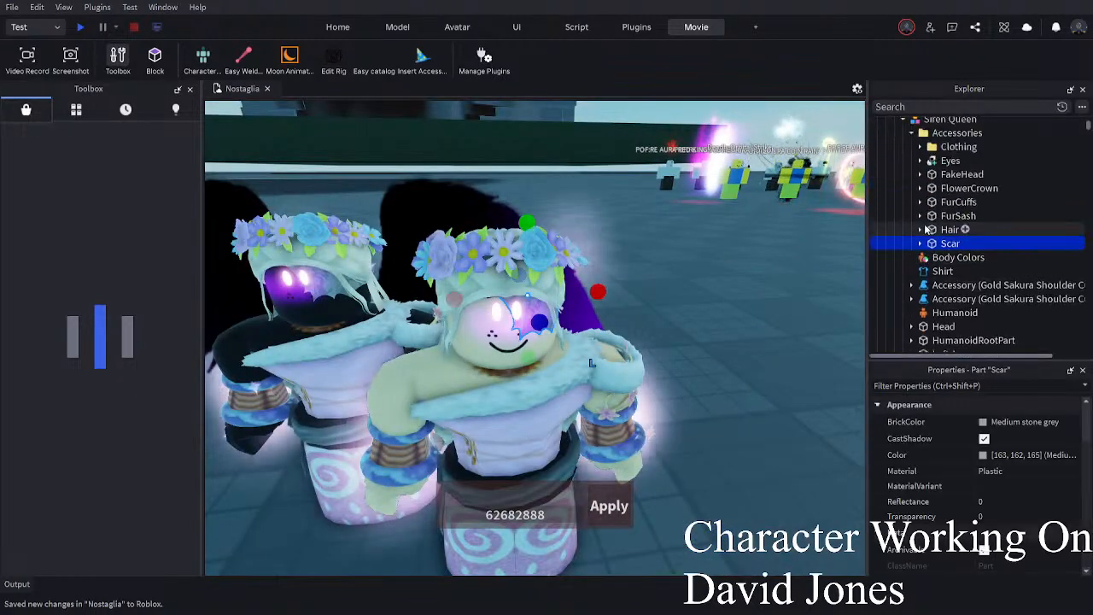
{"action": "scroll", "coordinate": [925, 229], "scroll_direction": "up", "scroll_amount": 3}
{"action": "left_click", "coordinate": [949, 190]}
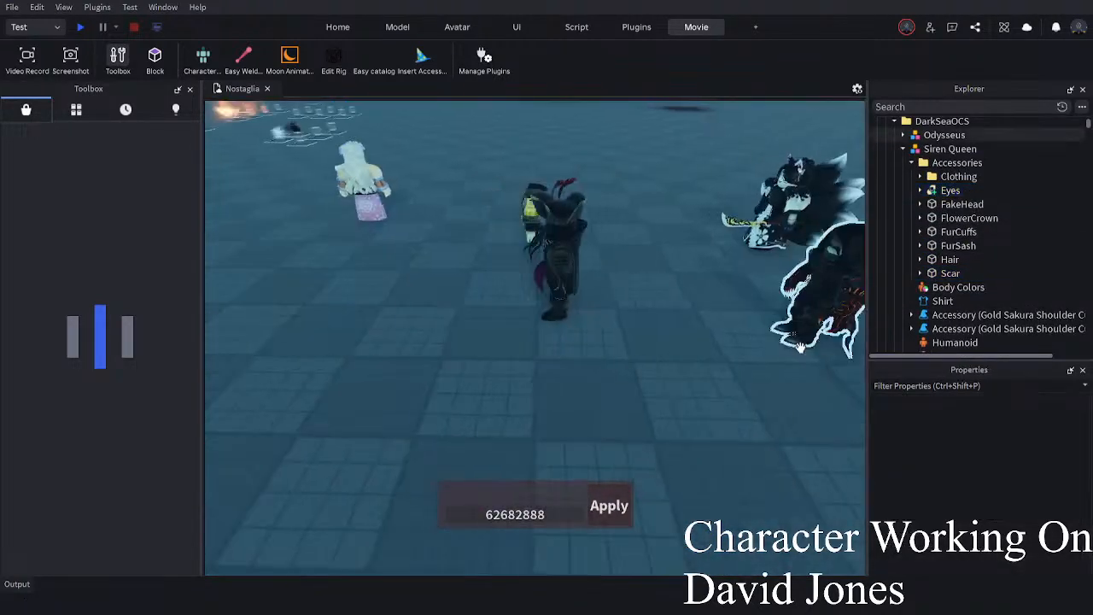
{"action": "right_click_drag", "start_coordinate": [800, 346], "coordinate": [800, 347]}
{"action": "key", "text": "ctrl+v"}
- Bring the pasted glowing Eyes over beside the pirate's tentacled head
{"action": "left_click", "coordinate": [529, 338]}
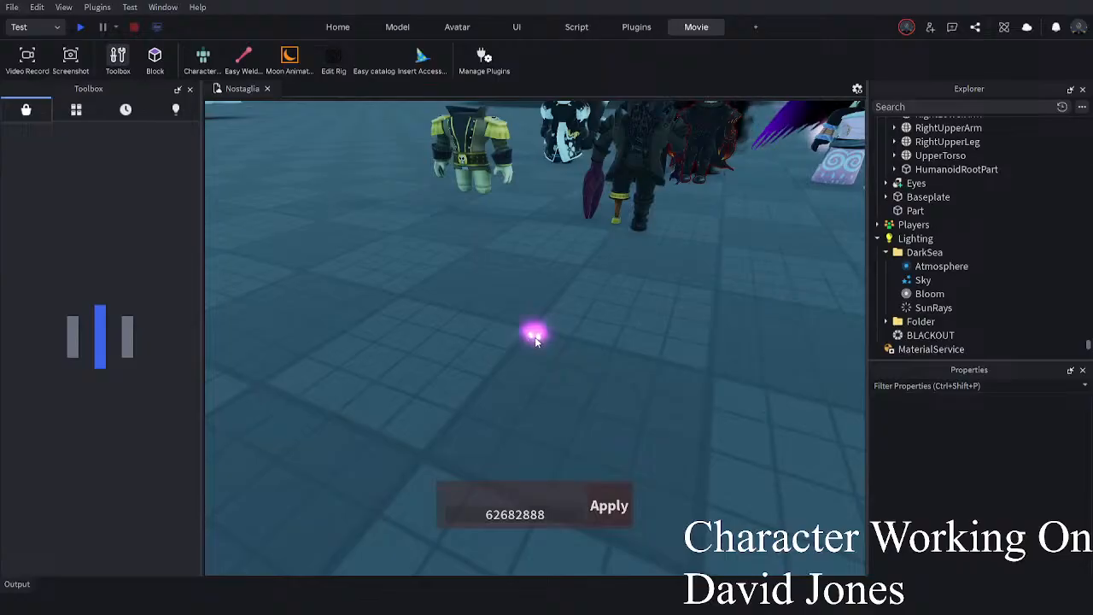
{"action": "left_click_drag", "start_coordinate": [536, 336], "coordinate": [534, 307]}
{"action": "right_click_drag", "start_coordinate": [535, 307], "coordinate": [534, 308]}
{"action": "left_click_drag", "start_coordinate": [534, 307], "coordinate": [534, 307]}
{"action": "right_click_drag", "start_coordinate": [535, 307], "coordinate": [534, 307]}
{"action": "left_click_drag", "start_coordinate": [534, 307], "coordinate": [534, 307]}
{"action": "right_click_drag", "start_coordinate": [534, 308], "coordinate": [534, 307]}
{"action": "left_click_drag", "start_coordinate": [534, 307], "coordinate": [623, 380]}
{"action": "right_click_drag", "start_coordinate": [624, 379], "coordinate": [623, 379]}
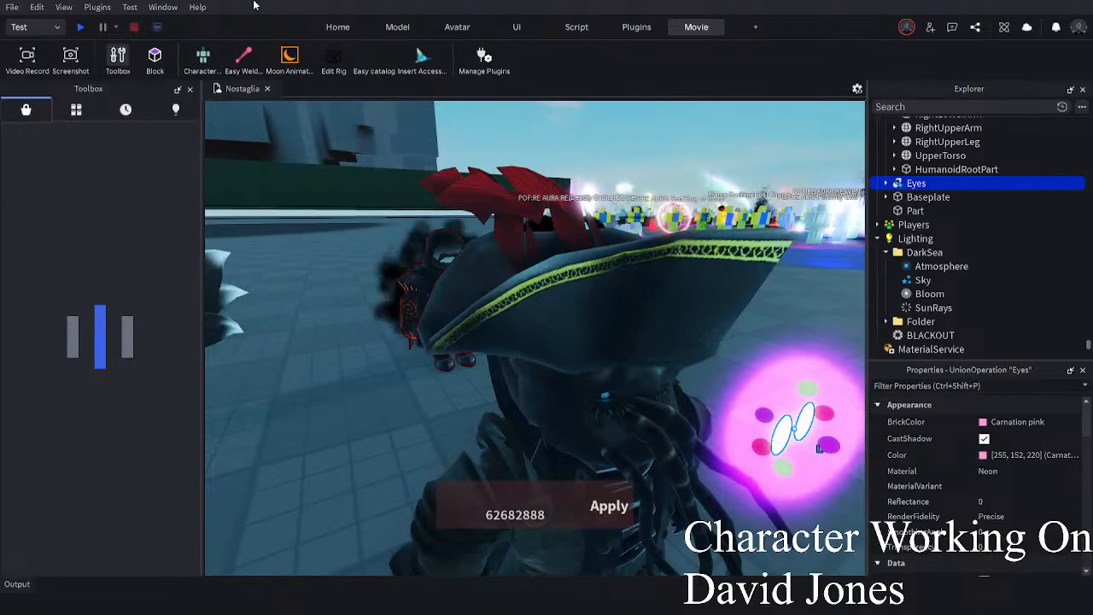
- Move the glowing Eyes along their axes onto the front of the tentacled face at eye level
{"action": "left_click", "coordinate": [345, 28]}
{"action": "left_click", "coordinate": [59, 55]}
{"action": "scroll", "coordinate": [683, 376], "scroll_direction": "down", "scroll_amount": 5}
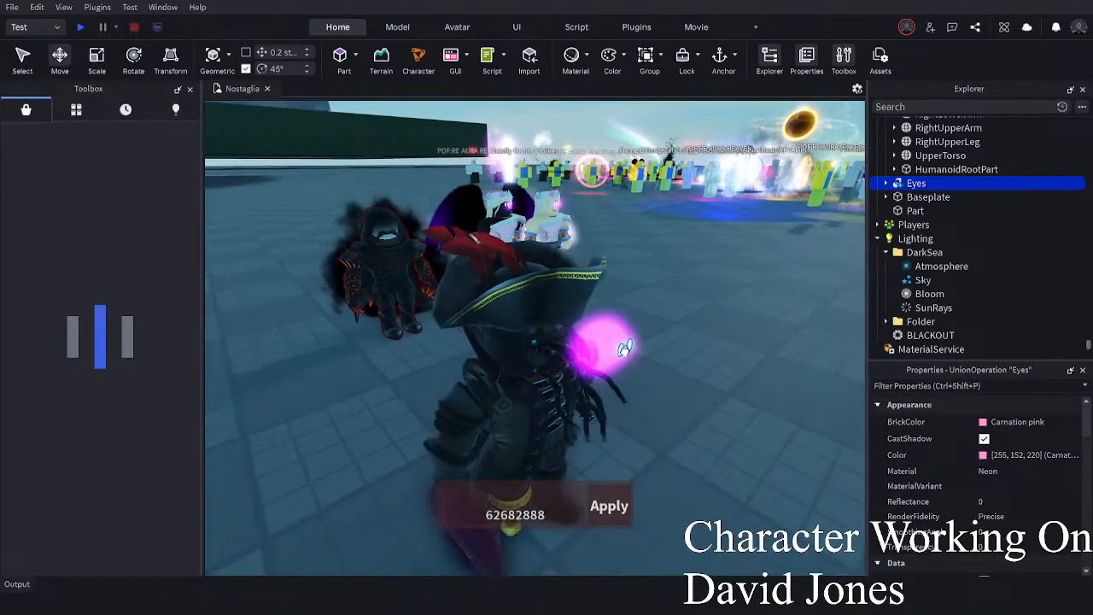
{"action": "left_click_drag", "start_coordinate": [684, 389], "coordinate": [626, 362]}
{"action": "right_click_drag", "start_coordinate": [625, 363], "coordinate": [549, 293]}
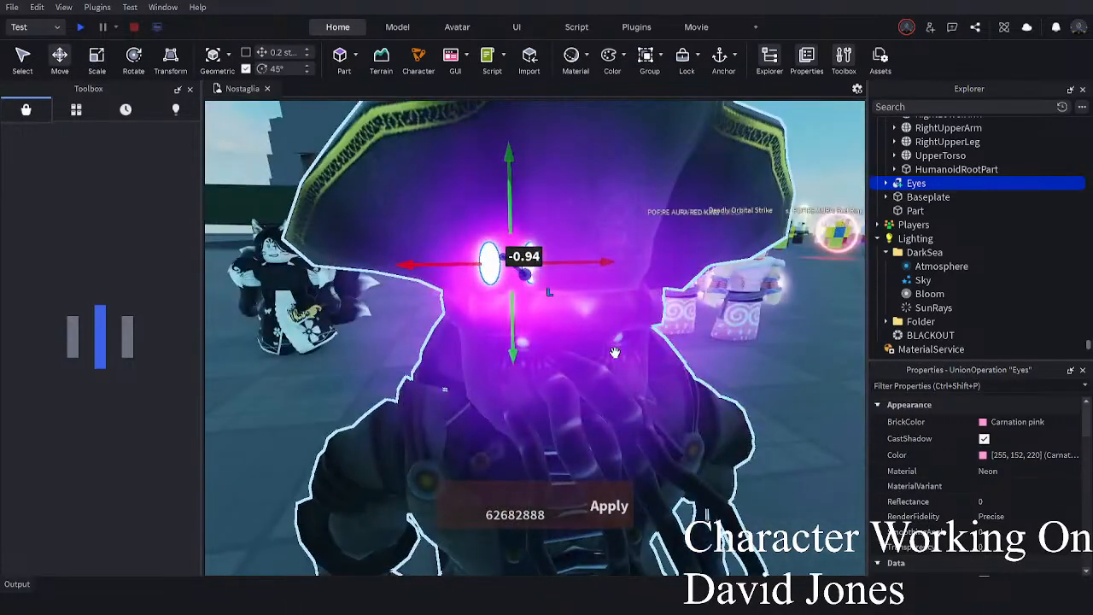
{"action": "left_click_drag", "start_coordinate": [514, 330], "coordinate": [516, 408]}
{"action": "left_click_drag", "start_coordinate": [572, 339], "coordinate": [547, 406]}
- Scale the glowing Eyes into a wider, flatter shape that covers the tentacled face's blue eyes
{"action": "left_click_drag", "start_coordinate": [521, 353], "coordinate": [480, 349], "text": "ctrl"}
{"action": "left_click_drag", "start_coordinate": [568, 389], "coordinate": [567, 367], "text": "ctrl"}
{"action": "left_click_drag", "start_coordinate": [574, 304], "coordinate": [572, 314]}
{"action": "right_click_drag", "start_coordinate": [570, 318], "coordinate": [557, 335]}
{"action": "left_click_drag", "start_coordinate": [558, 334], "coordinate": [549, 332]}
{"action": "right_click_drag", "start_coordinate": [549, 331], "coordinate": [541, 325]}
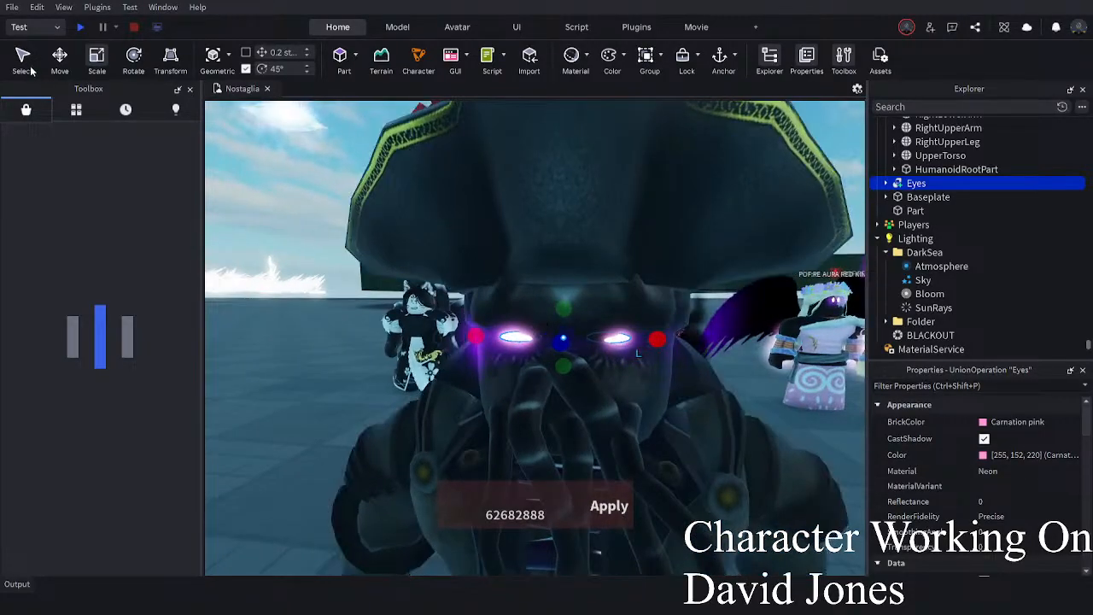
- Nudge the glowing Eyes sideways to centre them on the tentacled face
{"action": "right_click_drag", "start_coordinate": [427, 352], "coordinate": [433, 334]}
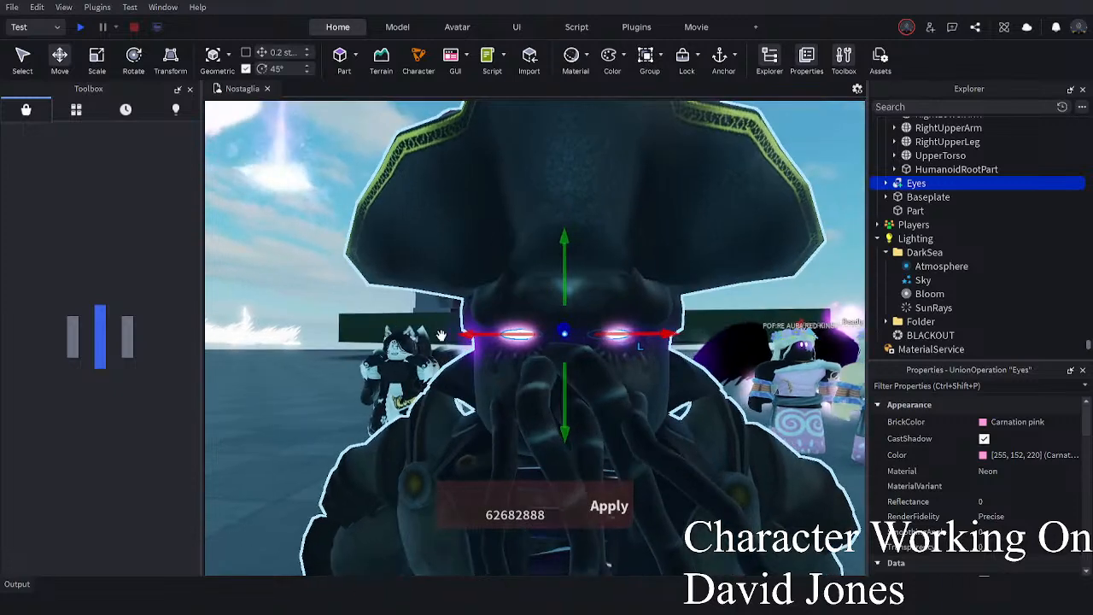
{"action": "left_click_drag", "start_coordinate": [460, 336], "coordinate": [463, 338]}
{"action": "scroll", "coordinate": [695, 232], "scroll_direction": "down", "scroll_amount": 3}
{"action": "left_click", "coordinate": [695, 232]}
{"action": "scroll", "coordinate": [695, 232], "scroll_direction": "up", "scroll_amount": 4}
{"action": "right_click_drag", "start_coordinate": [694, 232], "coordinate": [696, 237]}
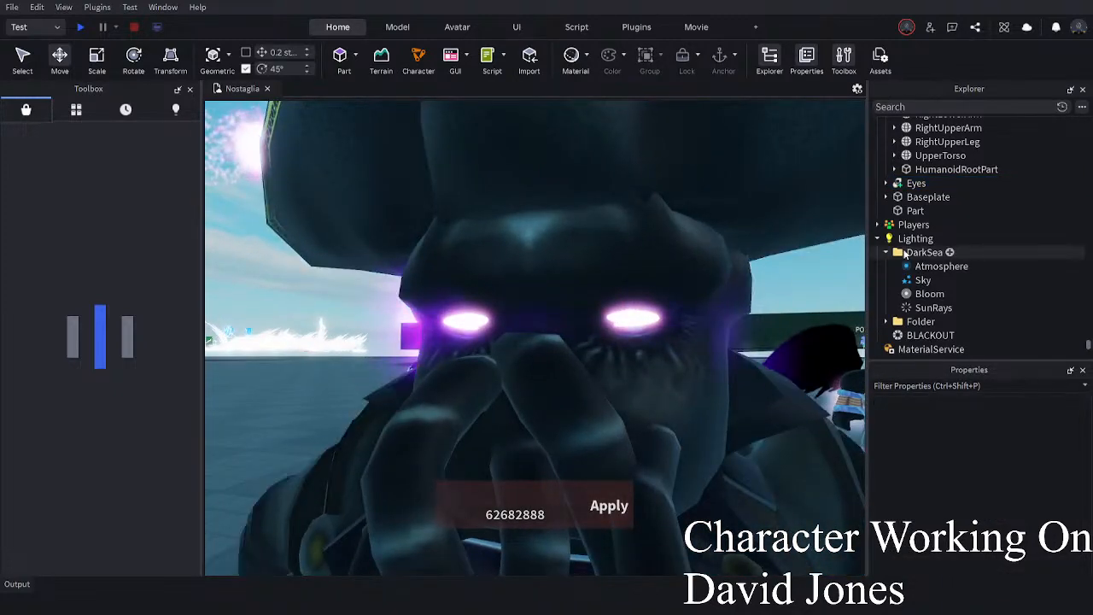
- Shift the glowing Eyes about 0.026 to line up with the sockets and scale their height to about 0.094
{"action": "left_click", "coordinate": [915, 183]}
{"action": "left_click_drag", "start_coordinate": [544, 381], "coordinate": [547, 385]}
{"action": "left_click_drag", "start_coordinate": [631, 324], "coordinate": [640, 324]}
{"action": "right_click_drag", "start_coordinate": [640, 324], "coordinate": [638, 325]}
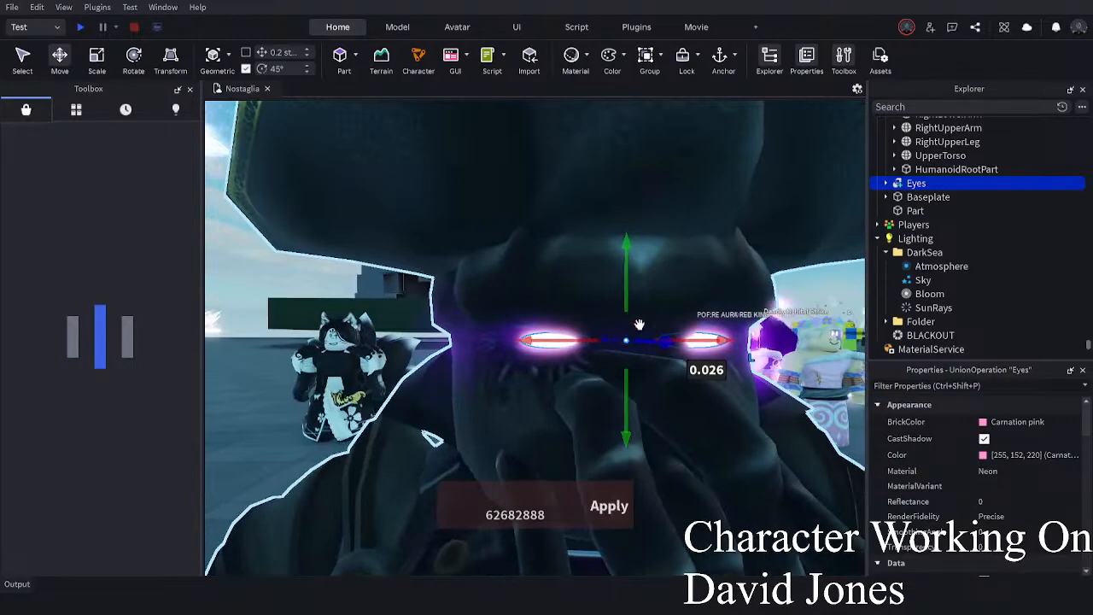
{"action": "right_click_drag", "start_coordinate": [322, 220], "coordinate": [323, 221]}
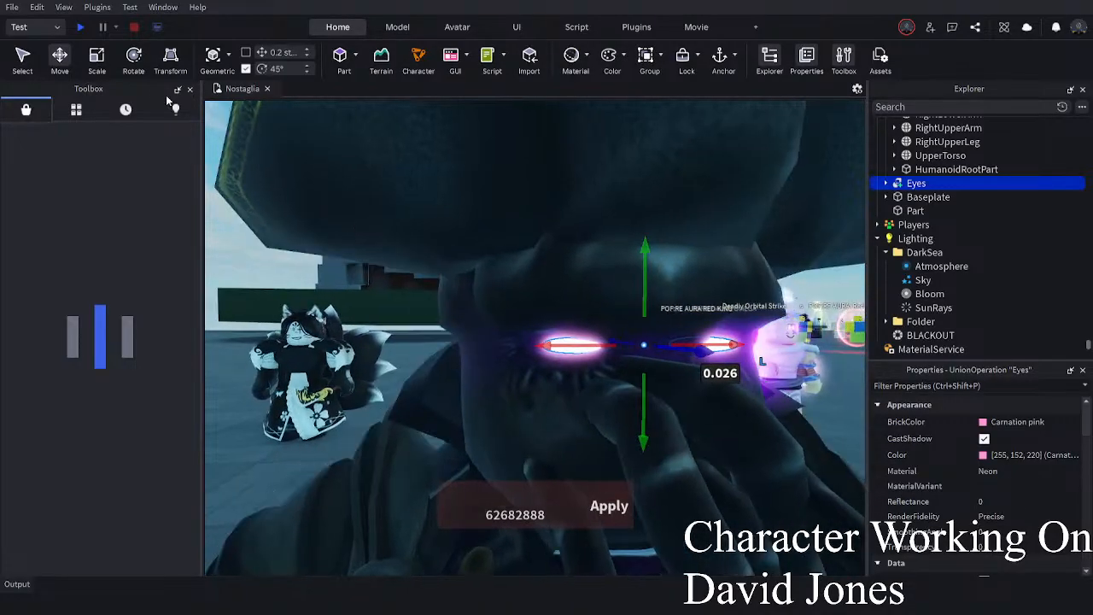
{"action": "left_click", "coordinate": [97, 55]}
{"action": "left_click_drag", "start_coordinate": [637, 308], "coordinate": [645, 305]}
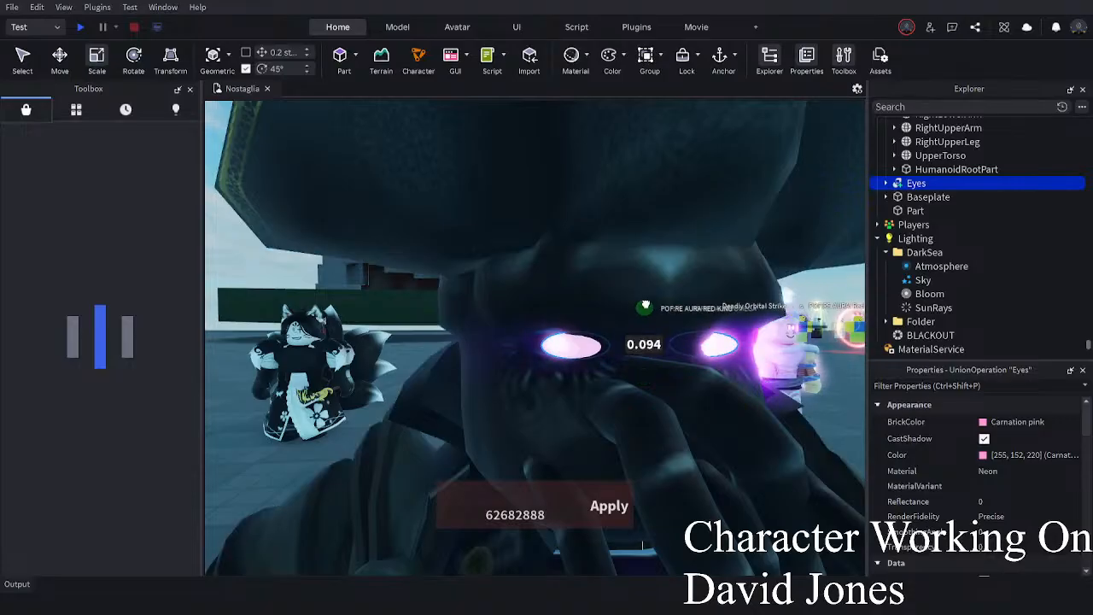
- Push the glowing Eyes about 0.077 back into the tentacled face and fine-tune their fit in the sockets
{"action": "right_click_drag", "start_coordinate": [645, 302], "coordinate": [644, 302]}
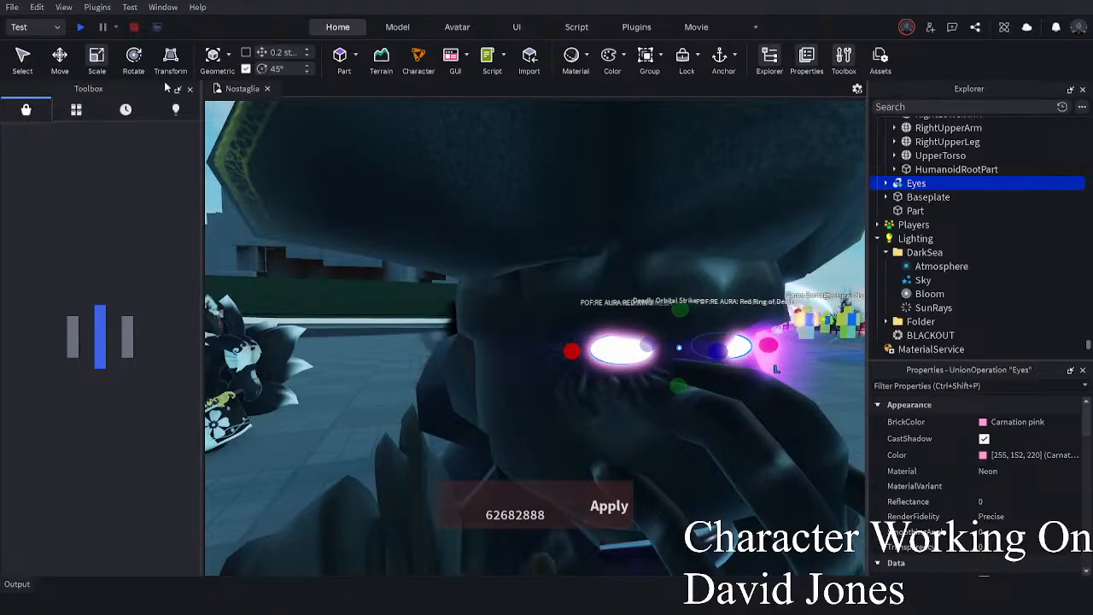
{"action": "left_click", "coordinate": [59, 55]}
{"action": "left_click_drag", "start_coordinate": [768, 362], "coordinate": [745, 350]}
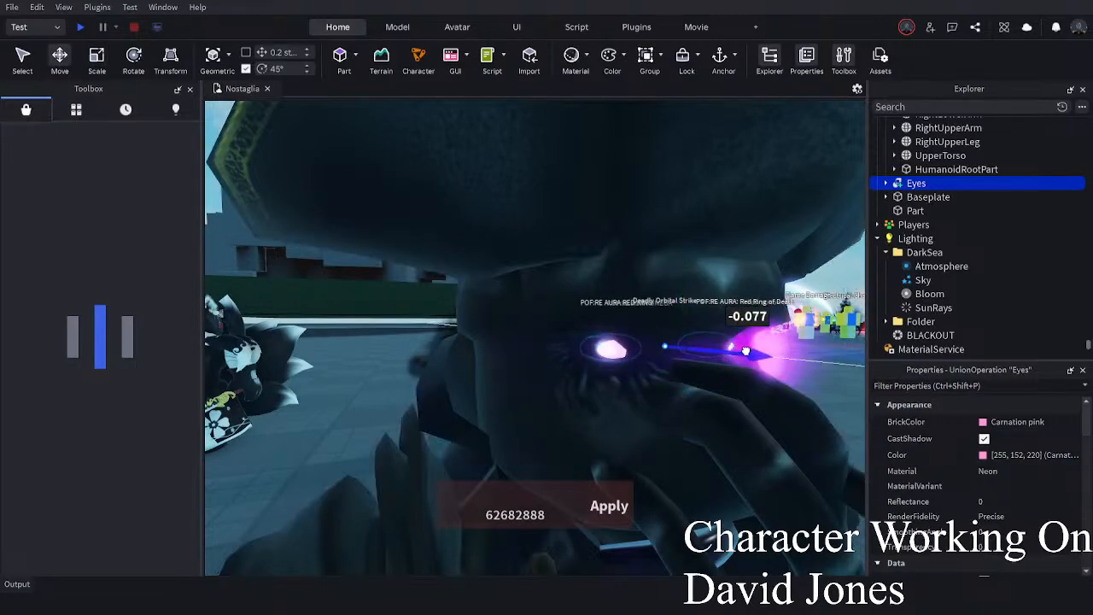
{"action": "right_click_drag", "start_coordinate": [753, 354], "coordinate": [685, 324]}
{"action": "left_click_drag", "start_coordinate": [455, 321], "coordinate": [436, 321]}
{"action": "left_click_drag", "start_coordinate": [595, 286], "coordinate": [592, 284]}
{"action": "right_click_drag", "start_coordinate": [591, 283], "coordinate": [853, 217]}
{"action": "scroll", "coordinate": [853, 216], "scroll_direction": "down", "scroll_amount": 5}
{"action": "left_click", "coordinate": [773, 419]}
- Examine the glowing Eyes on the pirate's face from close up and from a distance
{"action": "right_click_drag", "start_coordinate": [780, 327], "coordinate": [773, 417]}
{"action": "key", "text": "w"}
{"action": "key", "text": "a"}
{"action": "key", "text": "w"}
{"action": "key", "text": "w"}
{"action": "key", "text": "s"}
{"action": "key", "text": "w"}
{"action": "key", "text": "d"}
{"action": "key", "text": "s"}
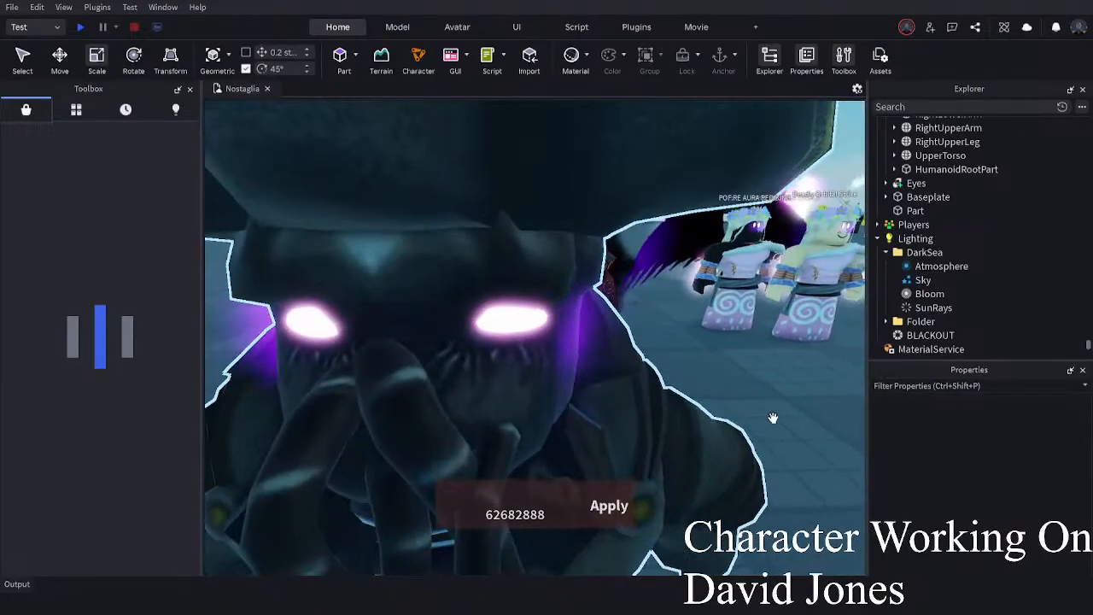
{"action": "scroll", "coordinate": [765, 343], "scroll_direction": "down", "scroll_amount": 3}
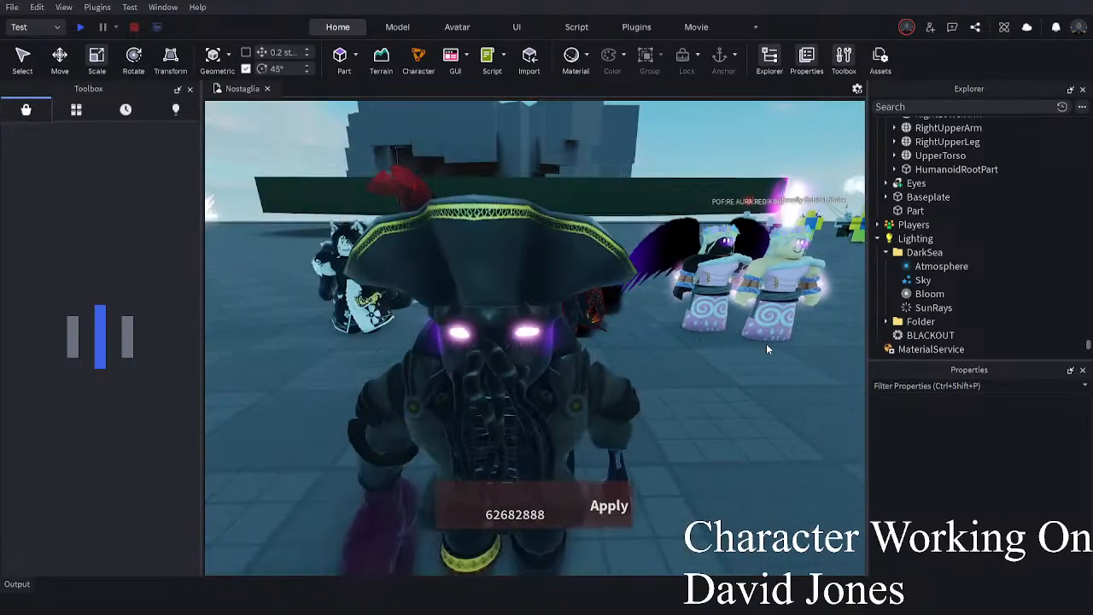
{"action": "scroll", "coordinate": [766, 343], "scroll_direction": "up", "scroll_amount": 5}
{"action": "right_click_drag", "start_coordinate": [765, 343], "coordinate": [741, 327]}
{"action": "scroll", "coordinate": [742, 327], "scroll_direction": "down", "scroll_amount": 5}
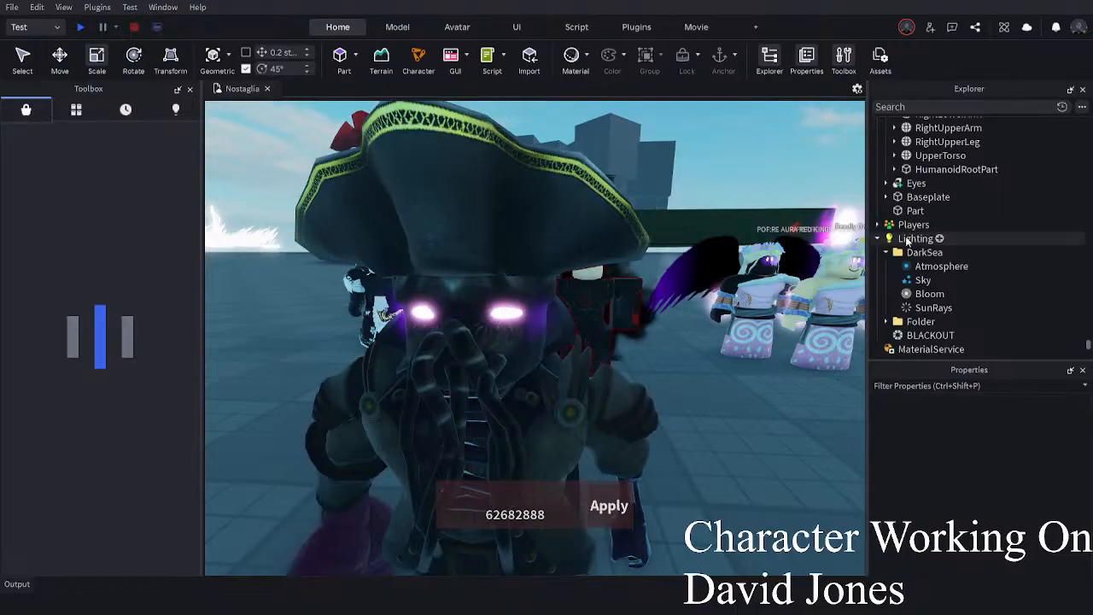
- Move the glowing Eyes slightly deeper into the tentacled face along their depth axis
{"action": "left_click", "coordinate": [499, 316]}
{"action": "right_click_drag", "start_coordinate": [594, 306], "coordinate": [593, 306]}
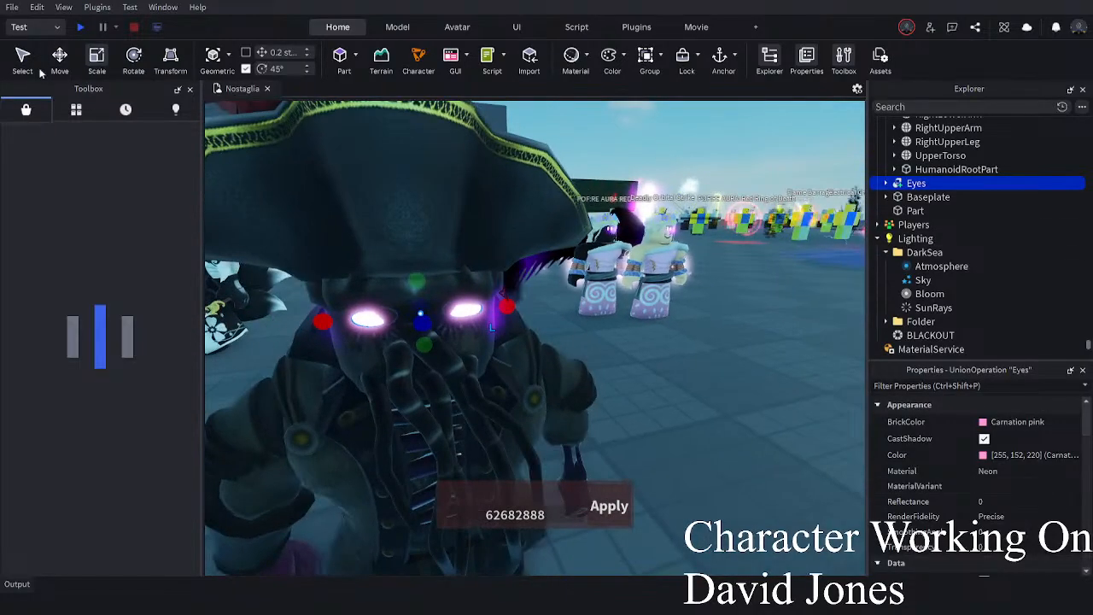
{"action": "left_click", "coordinate": [59, 58]}
{"action": "right_click_drag", "start_coordinate": [417, 234], "coordinate": [417, 234]}
{"action": "right_click_drag", "start_coordinate": [518, 239], "coordinate": [520, 240]}
{"action": "scroll", "coordinate": [520, 241], "scroll_direction": "up", "scroll_amount": 3}
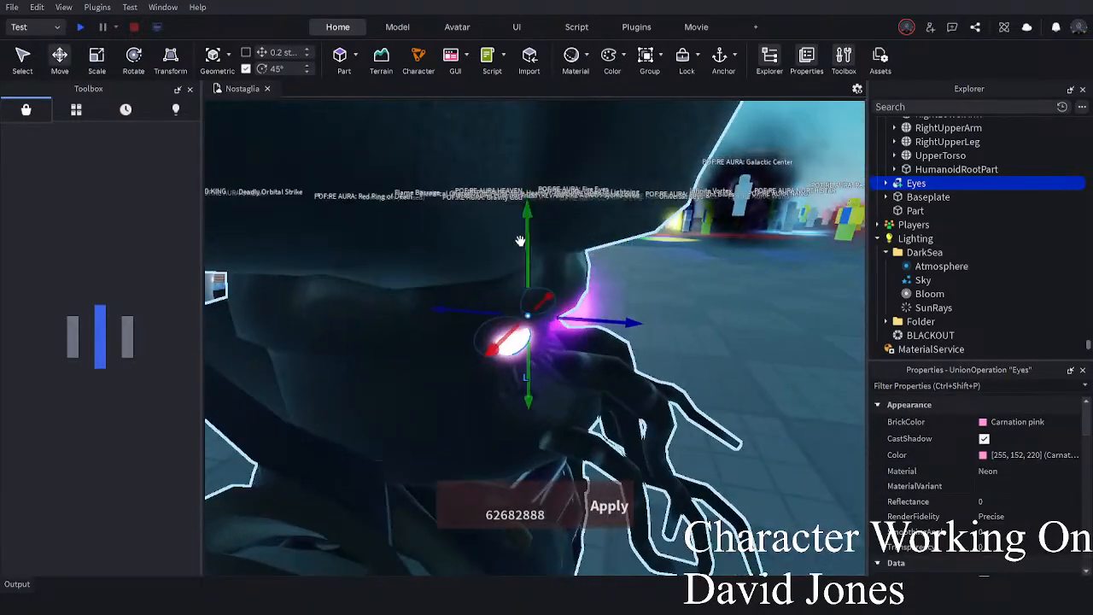
{"action": "left_click_drag", "start_coordinate": [600, 324], "coordinate": [566, 316]}
- Scale the glowing Eyes slightly narrower across the face
{"action": "left_click", "coordinate": [97, 60]}
{"action": "right_click_drag", "start_coordinate": [570, 316], "coordinate": [570, 316]}
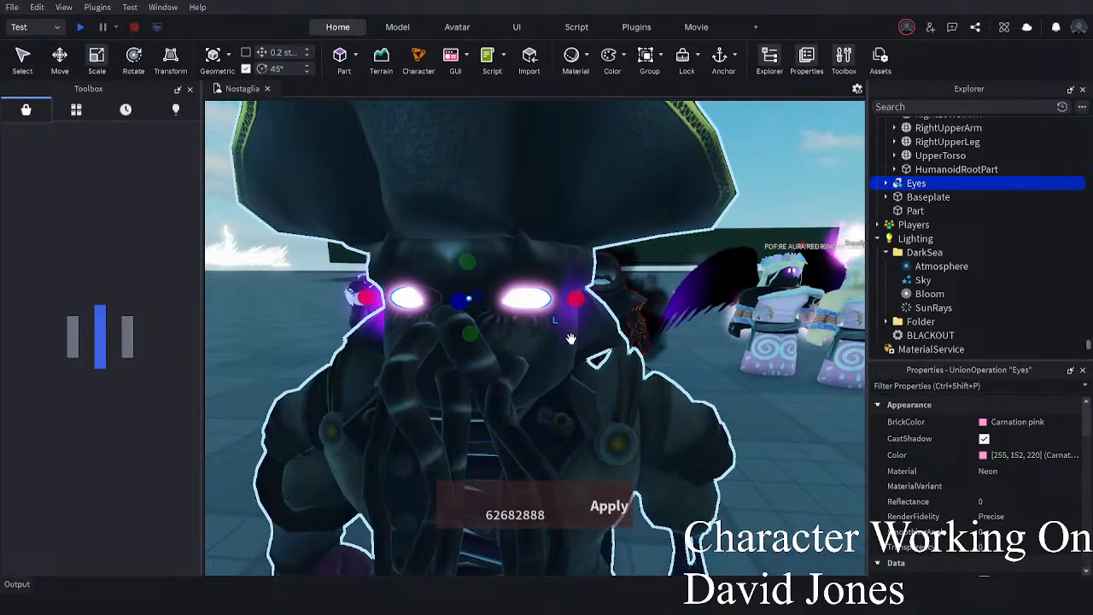
{"action": "left_click_drag", "start_coordinate": [578, 305], "coordinate": [568, 305]}
{"action": "right_click_drag", "start_coordinate": [579, 314], "coordinate": [580, 317]}
{"action": "left_click", "coordinate": [714, 426]}
{"action": "scroll", "coordinate": [717, 433], "scroll_direction": "down", "scroll_amount": 5}
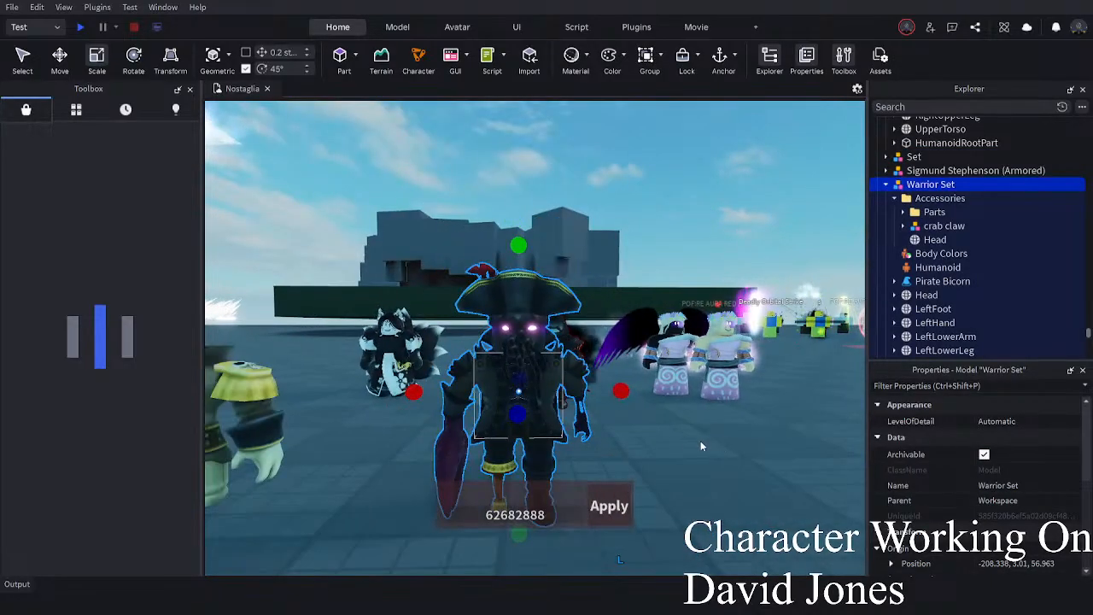
- Move the Eyes union from the workspace into the Warrior Set's Accessories folder
{"action": "left_click", "coordinate": [689, 445]}
{"action": "scroll", "coordinate": [688, 446], "scroll_direction": "up", "scroll_amount": 6}
{"action": "right_click_drag", "start_coordinate": [688, 445], "coordinate": [693, 448]}
{"action": "scroll", "coordinate": [967, 235], "scroll_direction": "down", "scroll_amount": 5}
{"action": "left_click", "coordinate": [916, 311]}
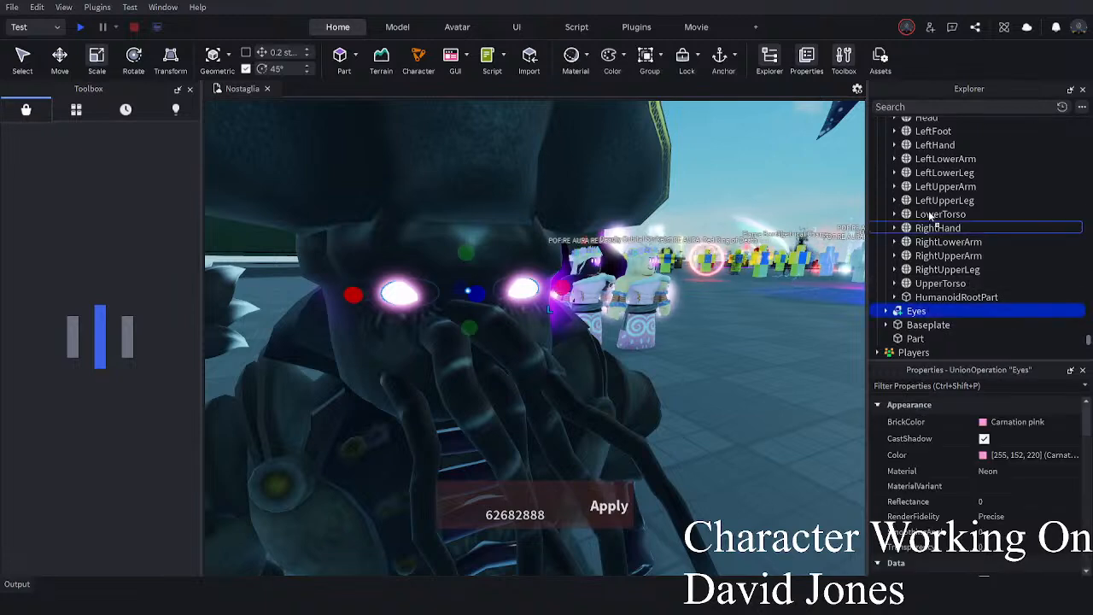
{"action": "scroll", "coordinate": [930, 223], "scroll_direction": "up", "scroll_amount": 3}
{"action": "left_click_drag", "start_coordinate": [948, 137], "coordinate": [956, 143]}
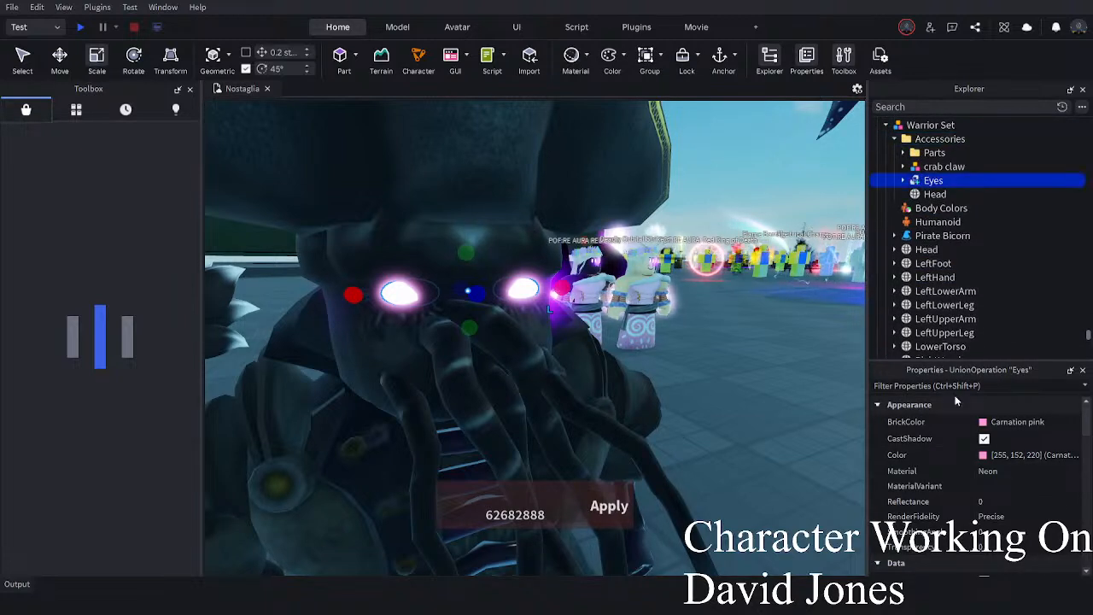
- Change the BrickColor of the Eyes to Really red
{"action": "left_click", "coordinate": [1008, 426]}
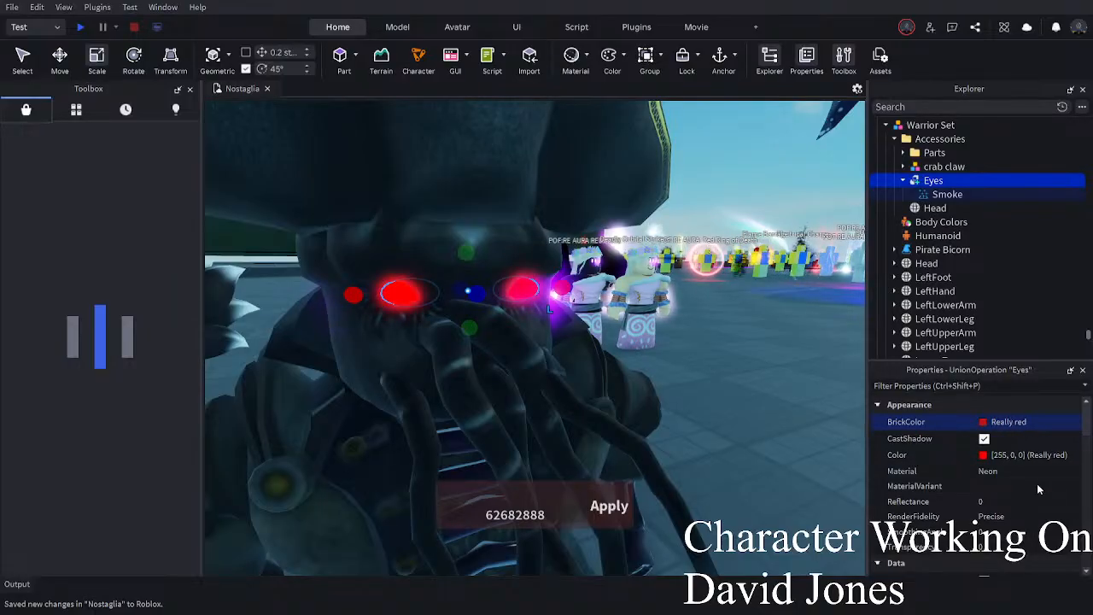
{"action": "left_click", "coordinate": [1038, 488]}
{"action": "right_click_drag", "start_coordinate": [585, 367], "coordinate": [585, 368]}
{"action": "scroll", "coordinate": [586, 368], "scroll_direction": "down", "scroll_amount": 4}
{"action": "right_click_drag", "start_coordinate": [765, 546], "coordinate": [766, 546]}
{"action": "scroll", "coordinate": [765, 546], "scroll_direction": "down", "scroll_amount": 3}
{"action": "left_click", "coordinate": [766, 546]}
{"action": "scroll", "coordinate": [766, 545], "scroll_direction": "up", "scroll_amount": 2}
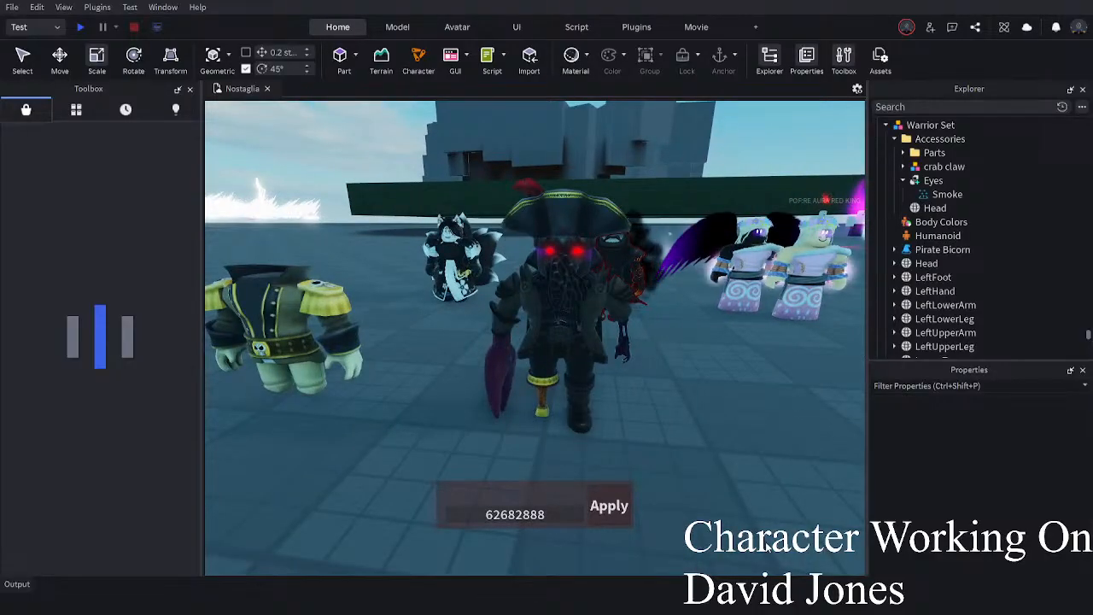
{"action": "scroll", "coordinate": [781, 440], "scroll_direction": "up", "scroll_amount": 3}
{"action": "scroll", "coordinate": [781, 440], "scroll_direction": "down", "scroll_amount": 1}
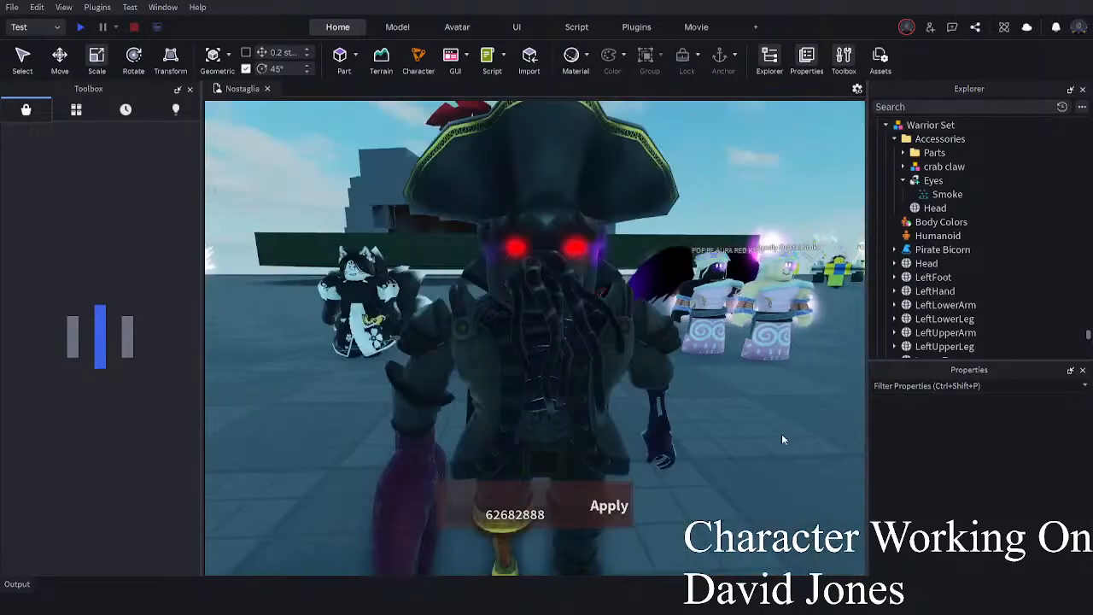
- Set the colour of the Eyes' Smoke particle emitter to red (255, 0, 0)
{"action": "left_click", "coordinate": [950, 193]}
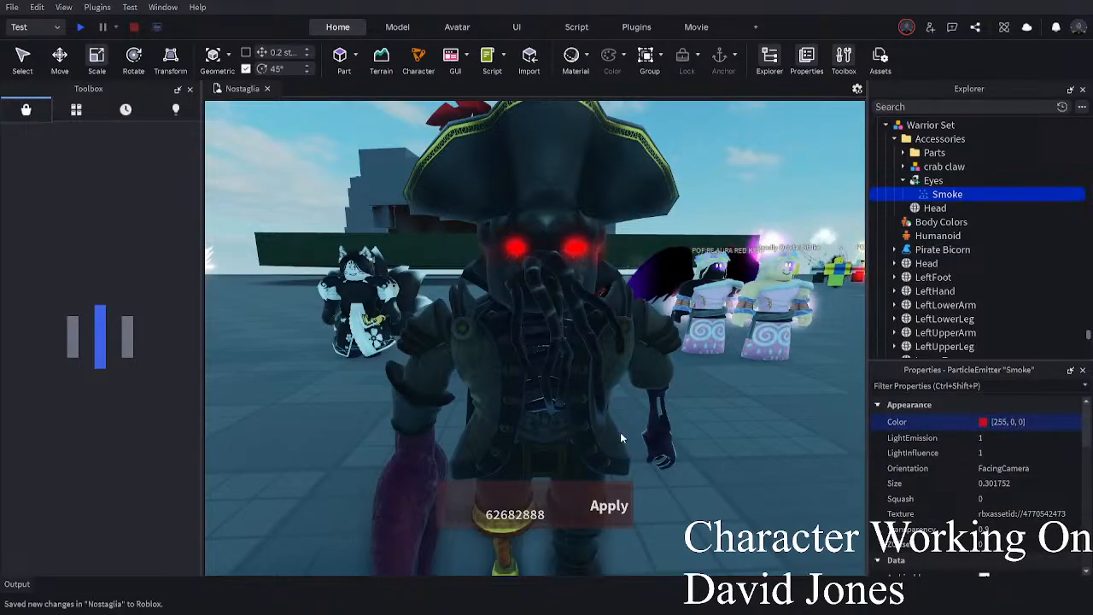
{"action": "left_click", "coordinate": [709, 481]}
{"action": "scroll", "coordinate": [709, 481], "scroll_direction": "down", "scroll_amount": 1}
- Move the Atmosphere, Sky, Bloom and SunRays out of the DarkSea folder directly into Lighting
{"action": "scroll", "coordinate": [911, 245], "scroll_direction": "down", "scroll_amount": 7}
{"action": "scroll", "coordinate": [912, 244], "scroll_direction": "up", "scroll_amount": 1}
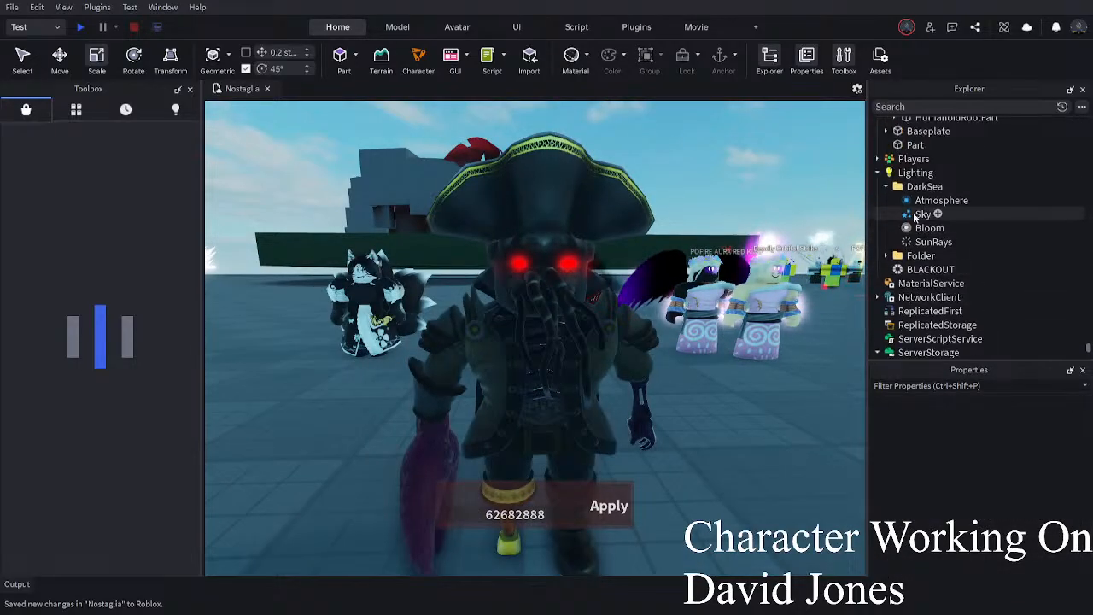
{"action": "left_click", "coordinate": [916, 203]}
{"action": "left_click", "coordinate": [911, 241], "text": "shift"}
{"action": "left_click_drag", "start_coordinate": [914, 179], "coordinate": [915, 173]}
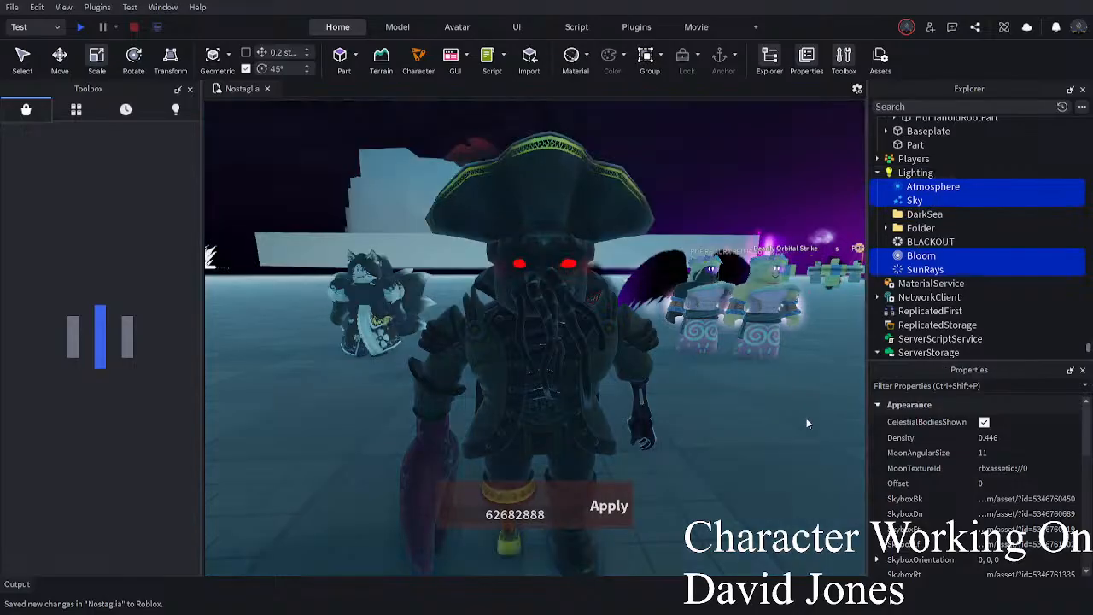
{"action": "left_click", "coordinate": [806, 418]}
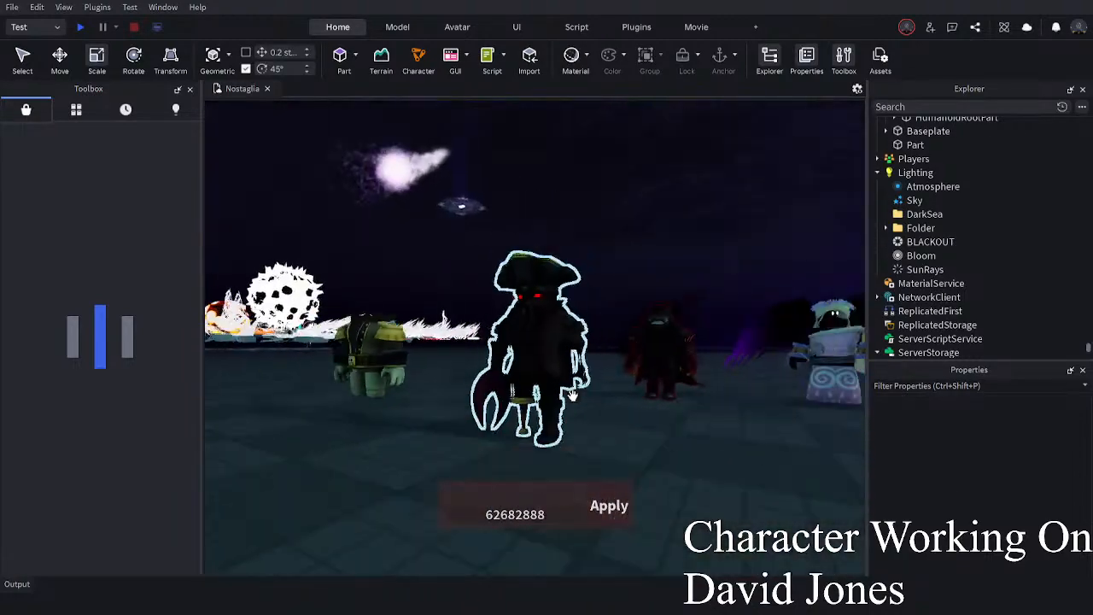
- Reposition the Warrior Set pirate on the ground among the other characters in the dark scene
{"action": "left_click", "coordinate": [572, 394]}
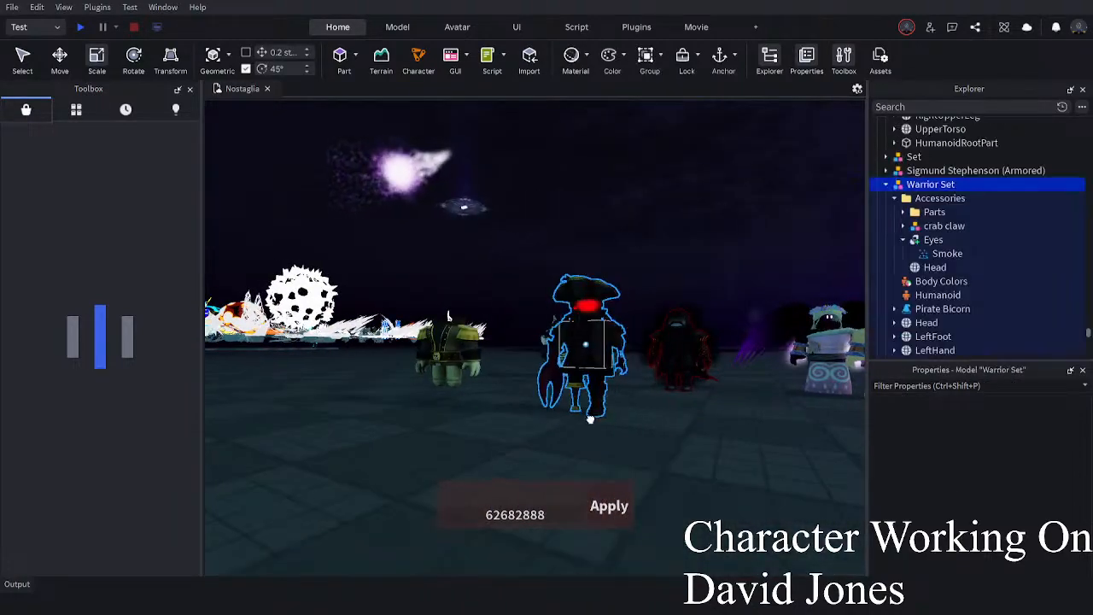
{"action": "scroll", "coordinate": [649, 469], "scroll_direction": "down", "scroll_amount": 3}
{"action": "left_click", "coordinate": [663, 410]}
{"action": "scroll", "coordinate": [670, 444], "scroll_direction": "up", "scroll_amount": 3}
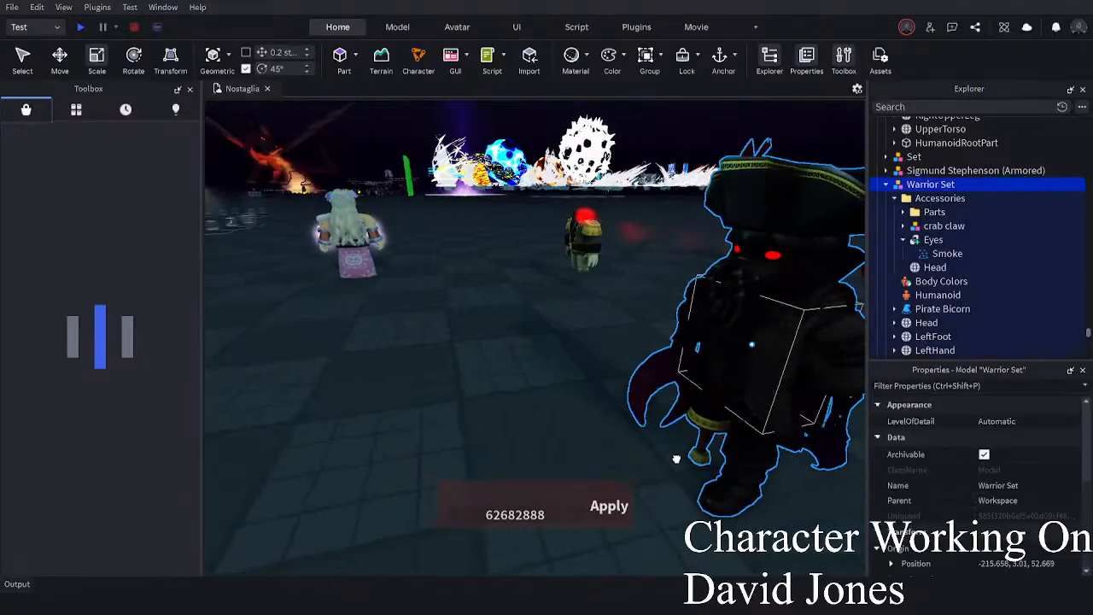
{"action": "left_click", "coordinate": [573, 420]}
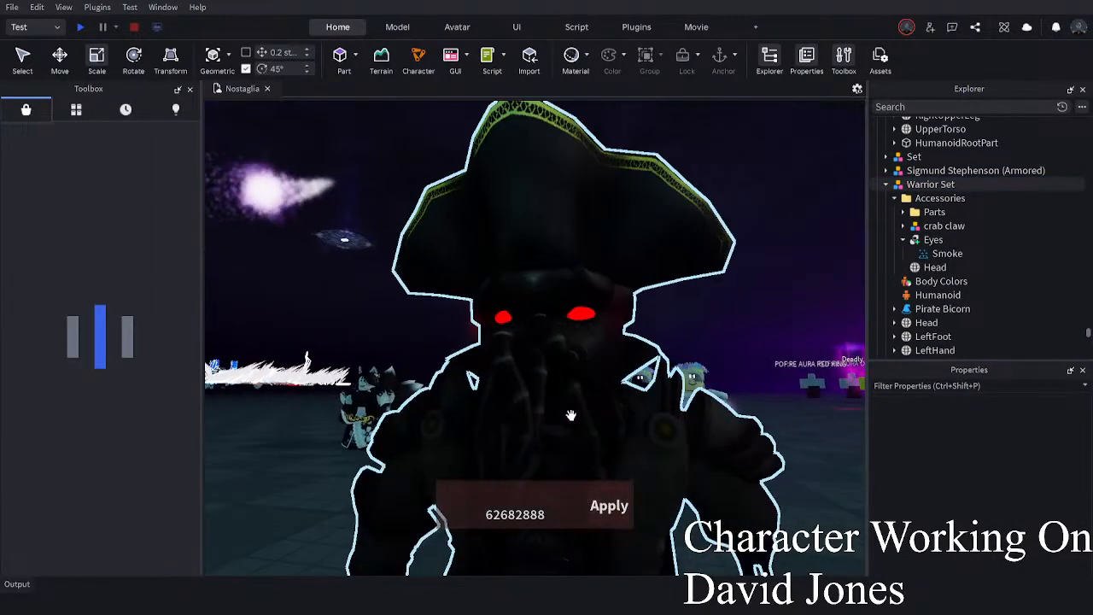
- Add a PointLight to the Eyes and set its range to 2
{"action": "left_click", "coordinate": [935, 240]}
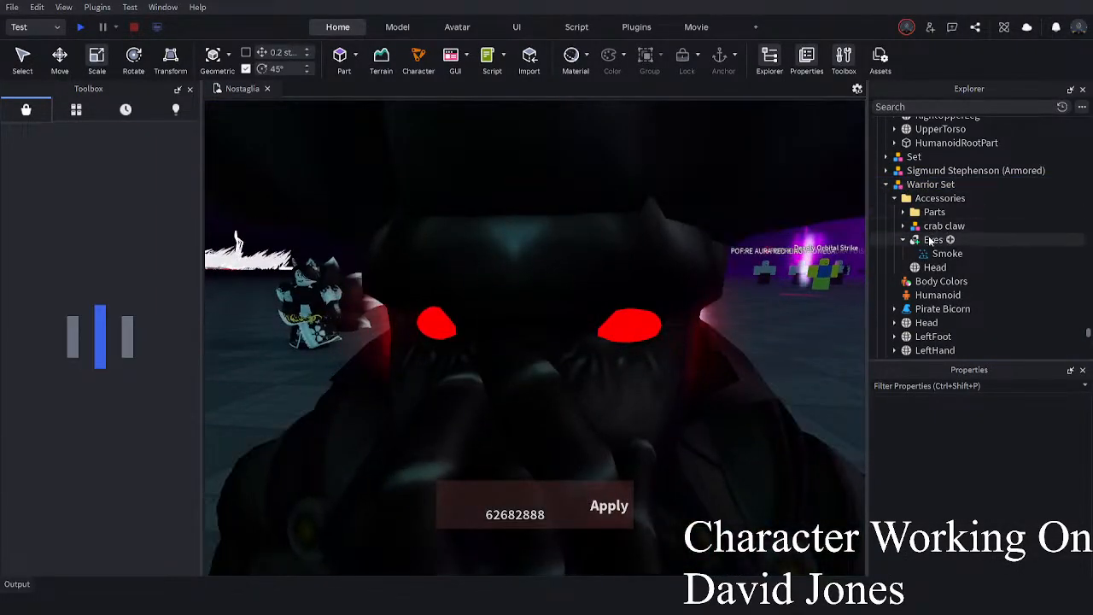
{"action": "left_click", "coordinate": [879, 361]}
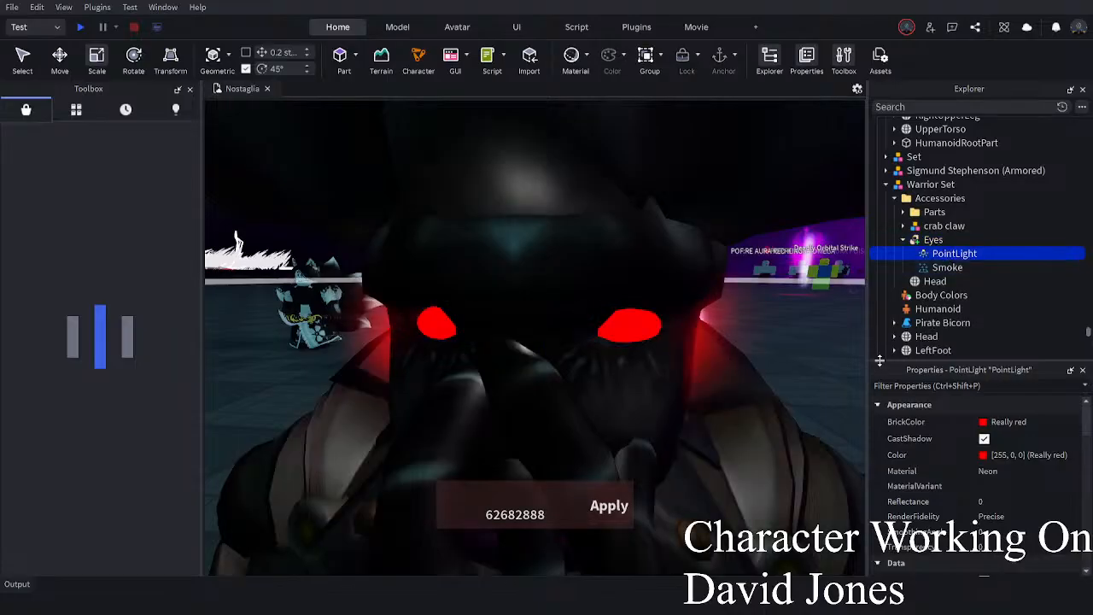
{"action": "left_click", "coordinate": [990, 468]}
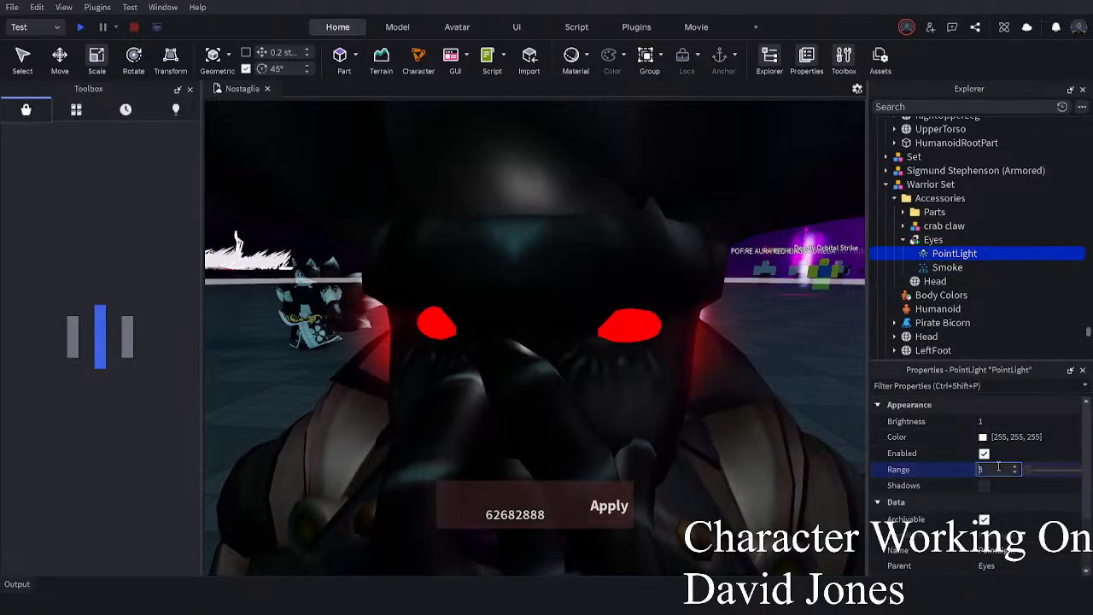
{"action": "type", "text": "2"}
- Set the PointLight's brightness to 4.32 and its colour to red (255, 0, 0)
{"action": "left_click", "coordinate": [992, 421]}
{"action": "mouse_move", "coordinate": [1026, 425]}
{"action": "left_mouse_down"}
{"action": "mouse_move", "coordinate": [1049, 429]}
{"action": "mouse_move", "coordinate": [1032, 429]}
{"action": "left_mouse_up"}
{"action": "left_click", "coordinate": [984, 437]}
{"action": "left_click", "coordinate": [659, 373]}
{"action": "scroll", "coordinate": [669, 402], "scroll_direction": "down", "scroll_amount": 5}
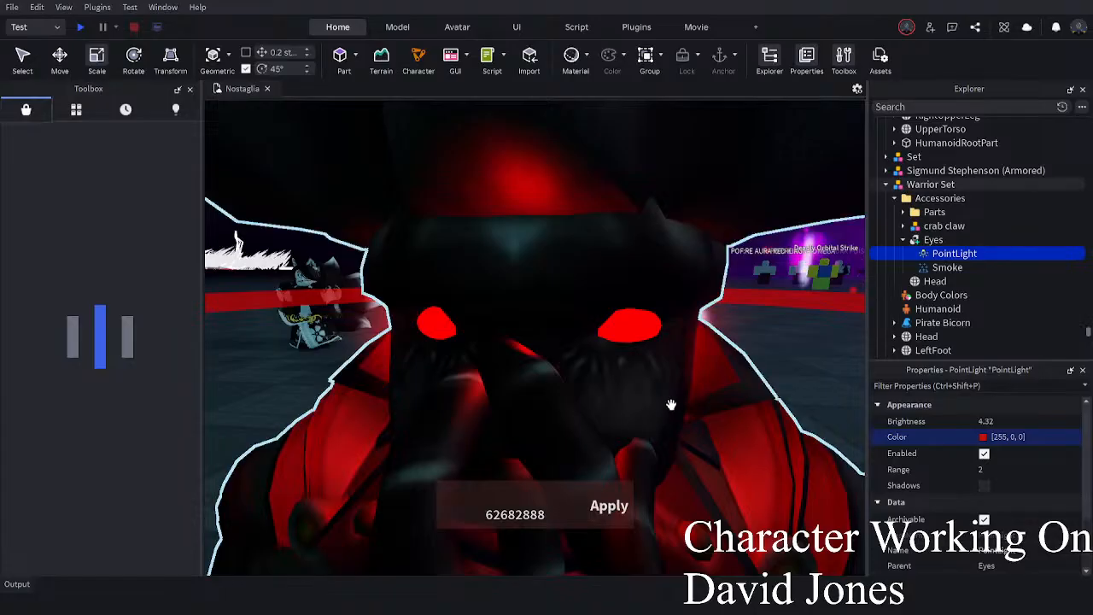
{"action": "left_click", "coordinate": [745, 443]}
{"action": "scroll", "coordinate": [745, 443], "scroll_direction": "down", "scroll_amount": 1}
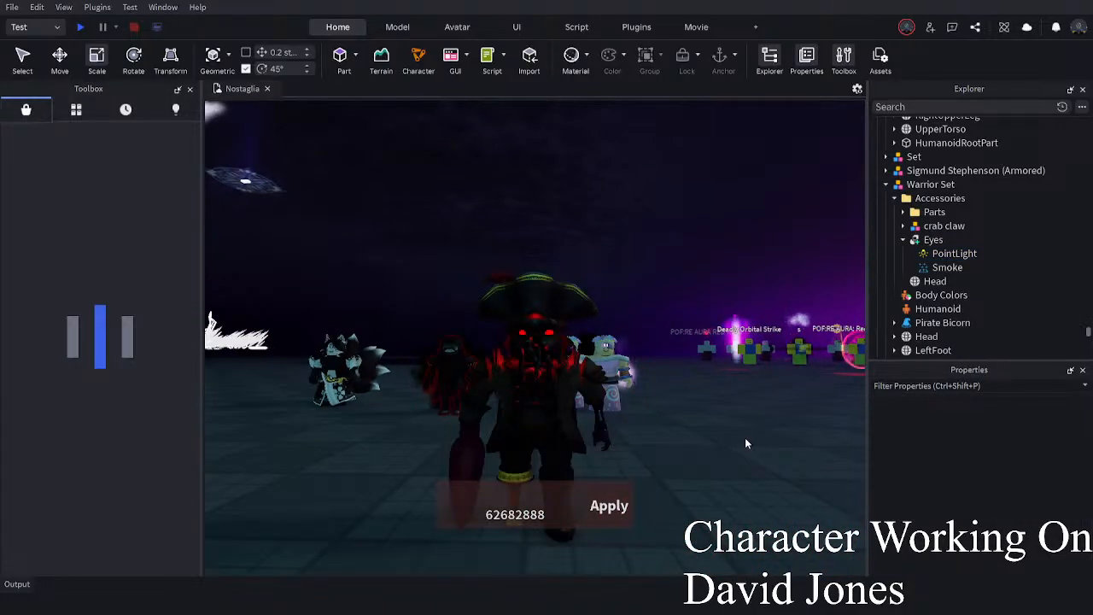
{"action": "scroll", "coordinate": [744, 438], "scroll_direction": "up", "scroll_amount": 6}
{"action": "right_click_drag", "start_coordinate": [745, 437], "coordinate": [762, 417]}
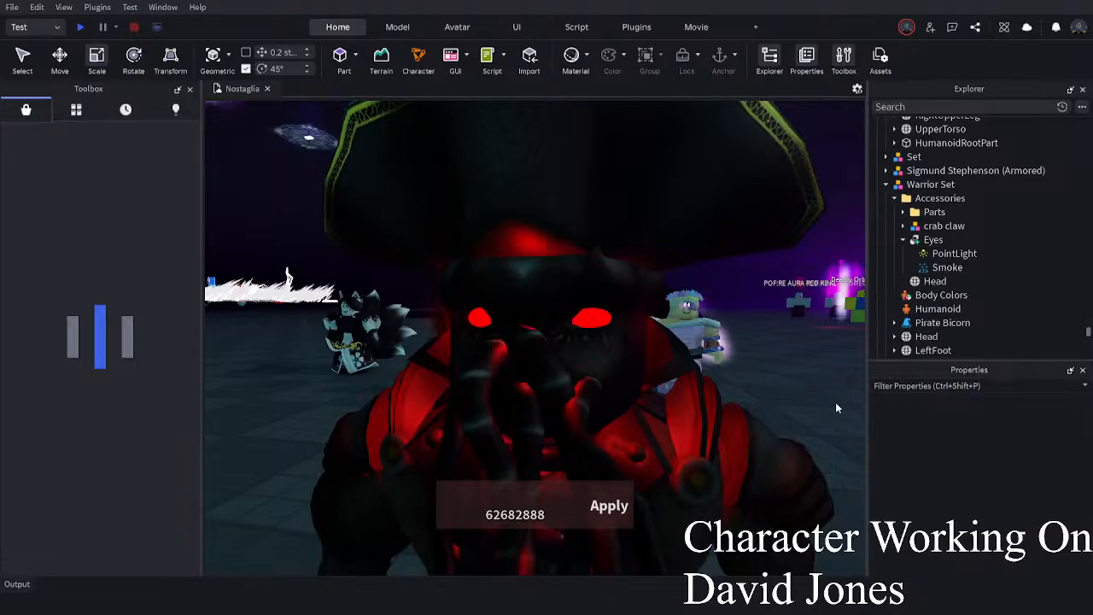
- Insert an Attachment into the Eyes and move it sideways onto one of the two eyes
{"action": "right_click_drag", "start_coordinate": [653, 367], "coordinate": [674, 359]}
{"action": "left_click", "coordinate": [952, 252]}
{"action": "left_click", "coordinate": [932, 239]}
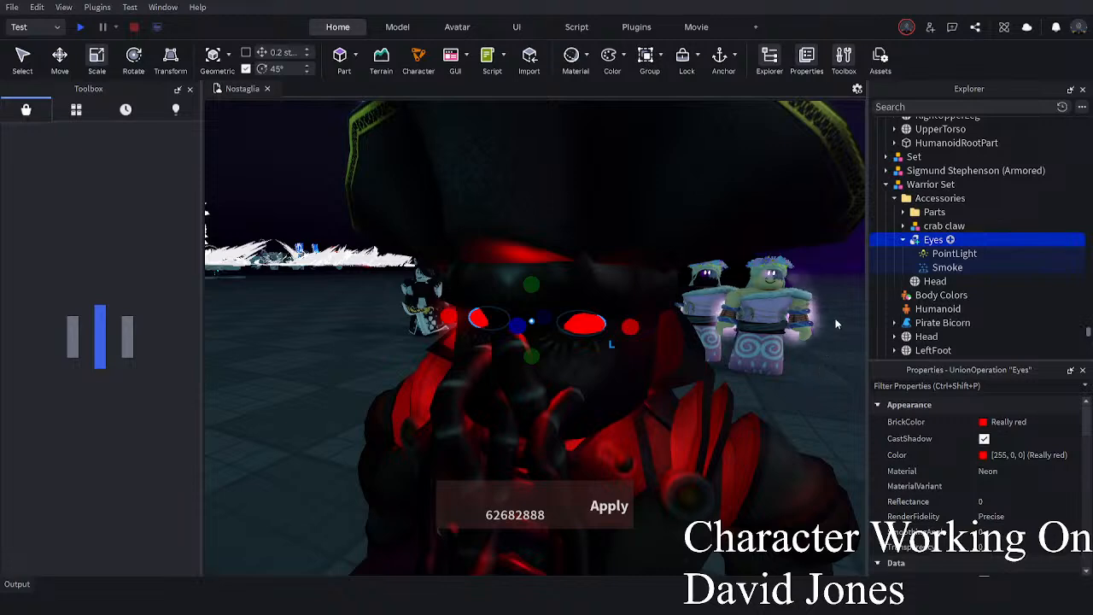
{"action": "key", "text": "ctrl+shift+v"}
{"action": "right_click_drag", "start_coordinate": [780, 328], "coordinate": [705, 273]}
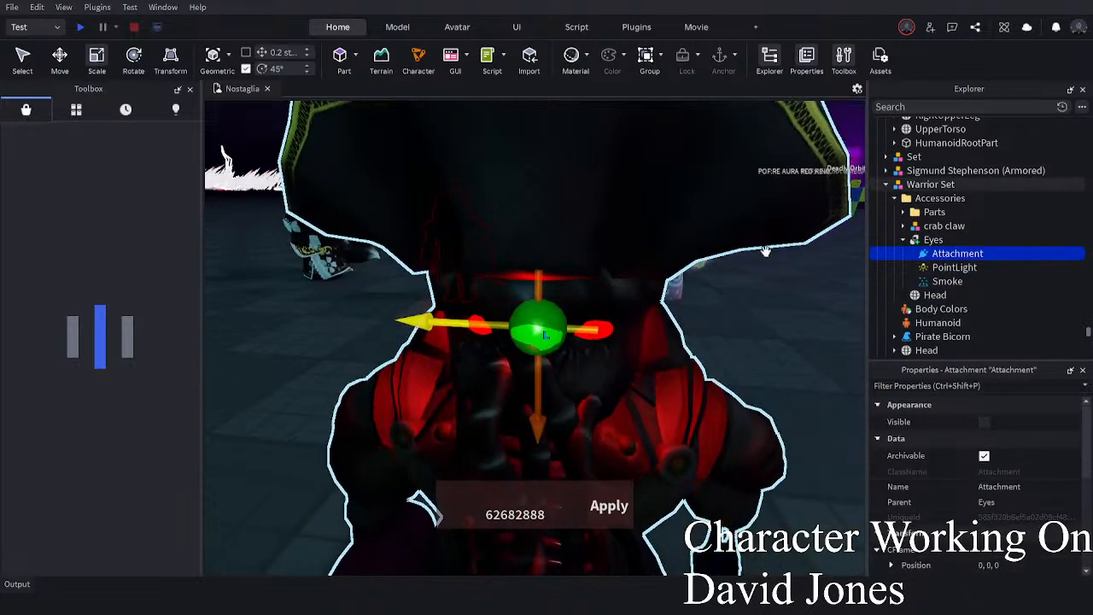
{"action": "left_click", "coordinate": [59, 58]}
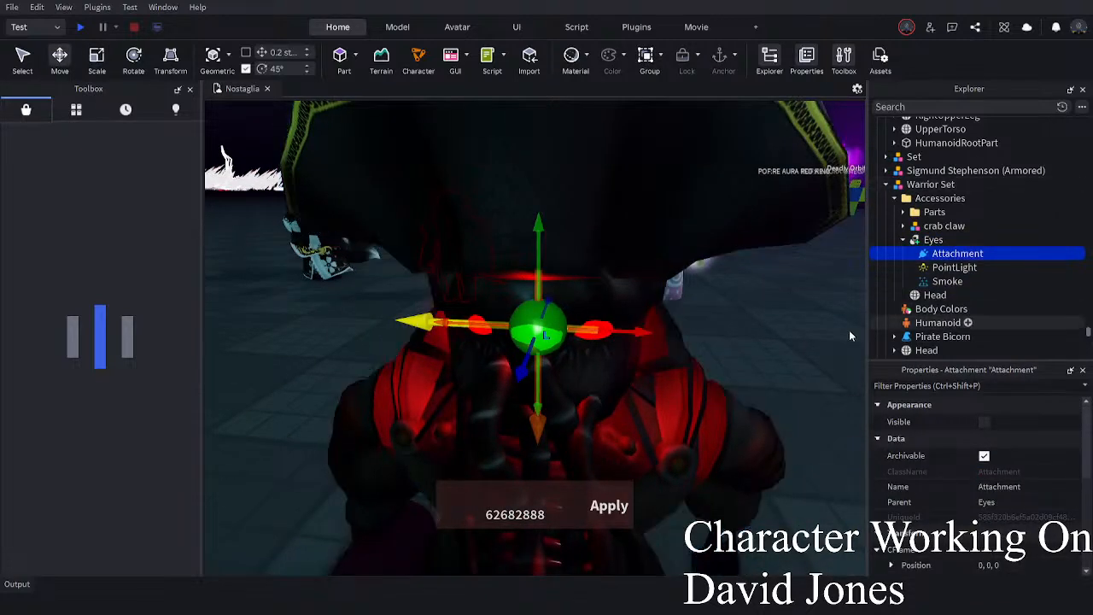
{"action": "left_click_drag", "start_coordinate": [622, 326], "coordinate": [681, 357]}
- Place the PointLight inside the Attachment and set its range to 1
{"action": "left_click", "coordinate": [947, 266]}
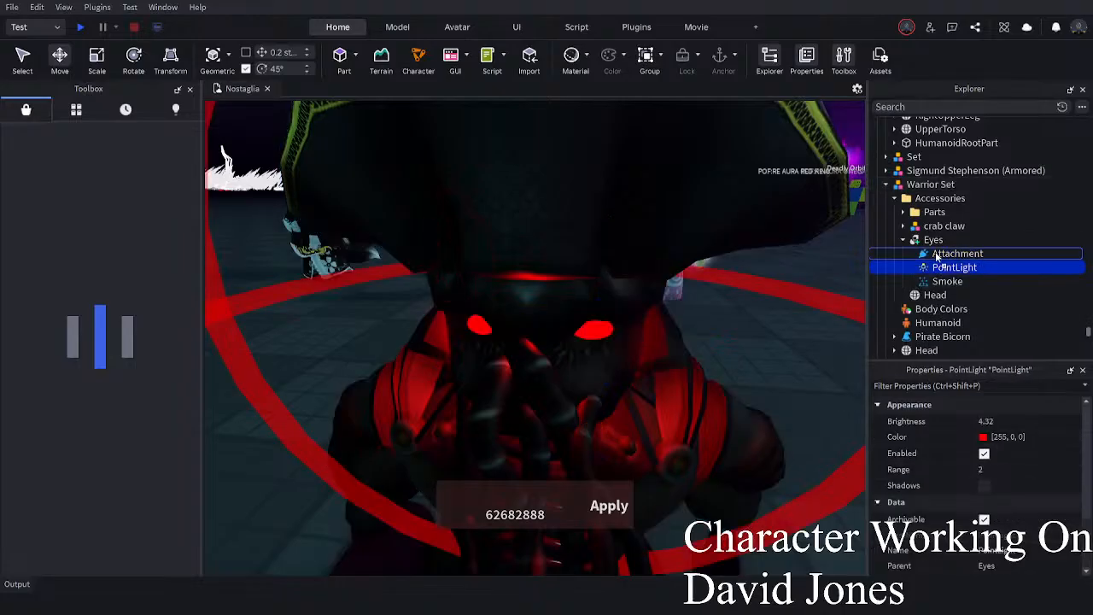
{"action": "left_click_drag", "start_coordinate": [963, 260], "coordinate": [958, 253]}
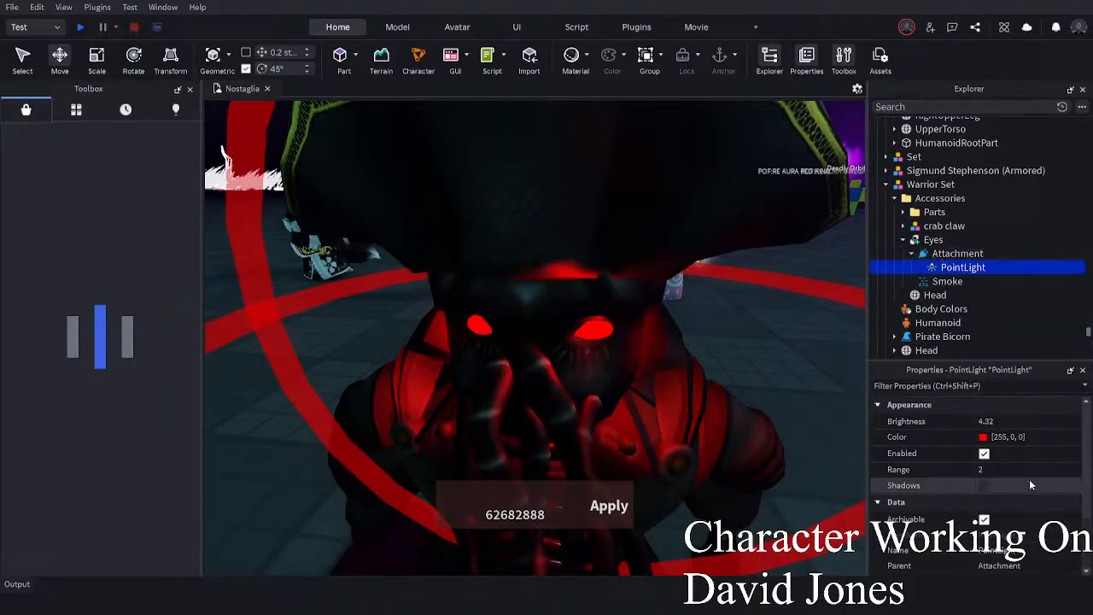
{"action": "left_click", "coordinate": [1016, 472]}
{"action": "scroll", "coordinate": [722, 456], "scroll_direction": "down", "scroll_amount": 5}
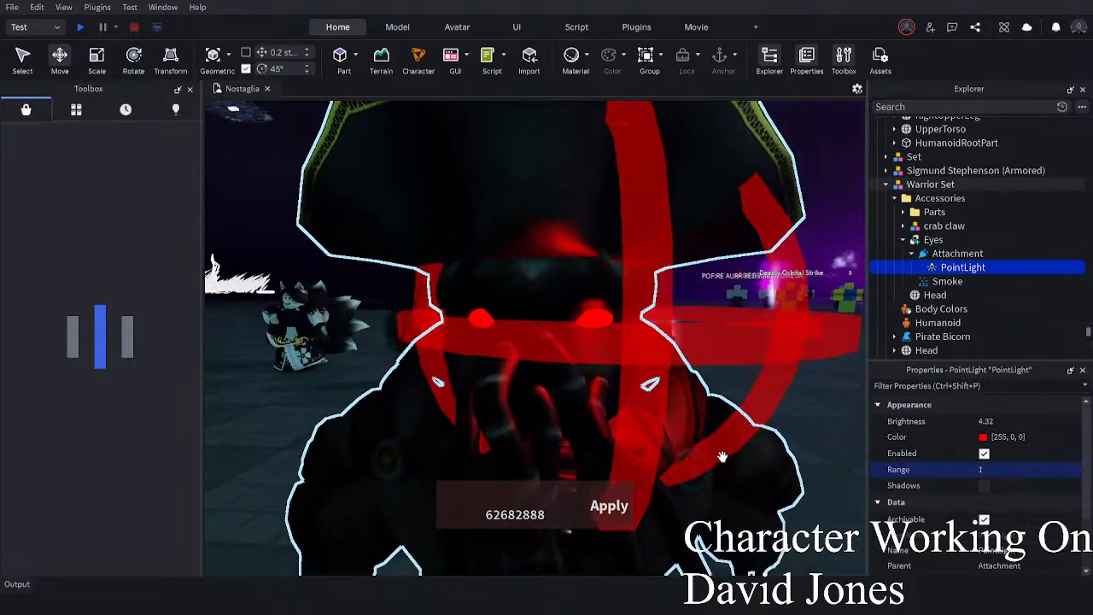
{"action": "left_click", "coordinate": [795, 503]}
{"action": "scroll", "coordinate": [796, 504], "scroll_direction": "up", "scroll_amount": 2}
- Duplicate the Attachment with its PointLight and move one of the two sideways to light the other eye
{"action": "left_click", "coordinate": [957, 254]}
{"action": "key", "text": "ctrl+d"}
{"action": "left_click_drag", "start_coordinate": [601, 269], "coordinate": [561, 267]}
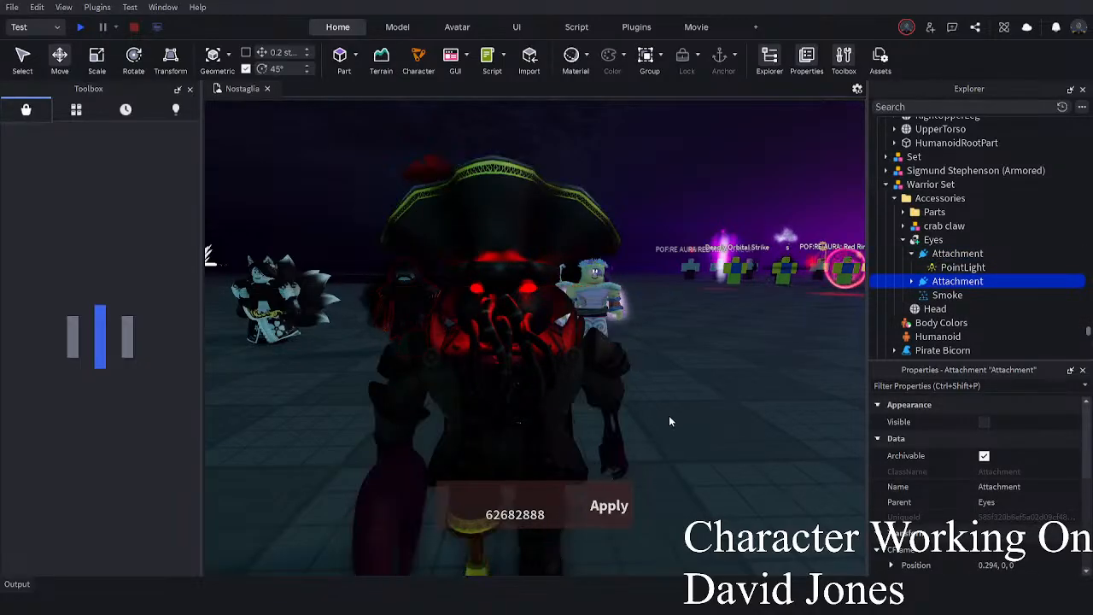
{"action": "left_click", "coordinate": [668, 415]}
{"action": "scroll", "coordinate": [668, 415], "scroll_direction": "up", "scroll_amount": 3}
{"action": "right_click_drag", "start_coordinate": [668, 415], "coordinate": [664, 397]}
{"action": "scroll", "coordinate": [669, 416], "scroll_direction": "up", "scroll_amount": 2}
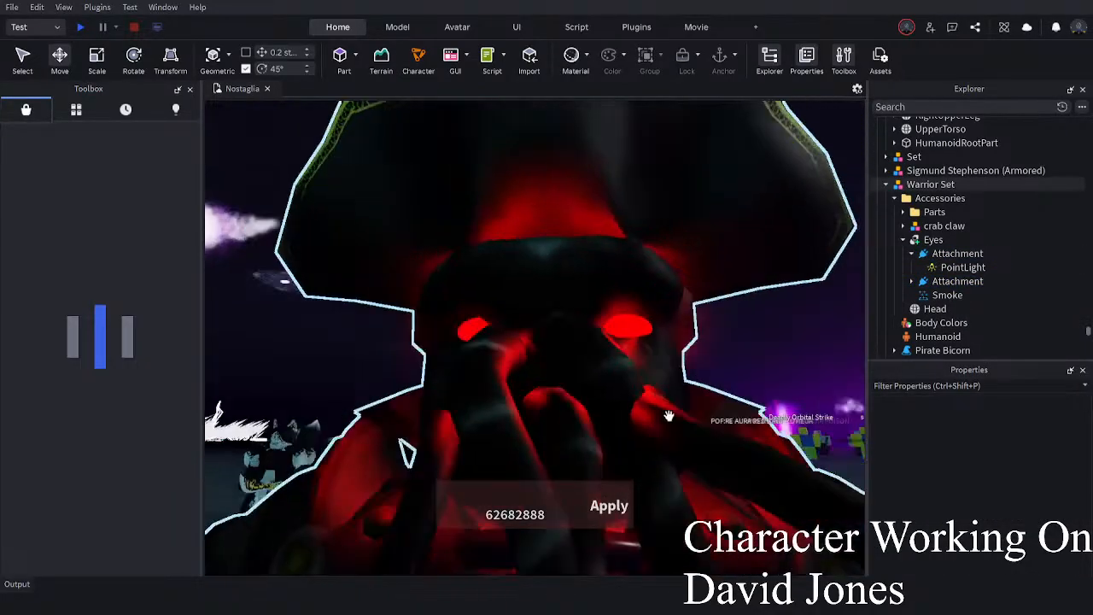
- Examine the red glow on both eyes up close and the lights nested under the Eyes part
{"action": "scroll", "coordinate": [668, 416], "scroll_direction": "down", "scroll_amount": 3}
{"action": "scroll", "coordinate": [668, 416], "scroll_direction": "up", "scroll_amount": 3}
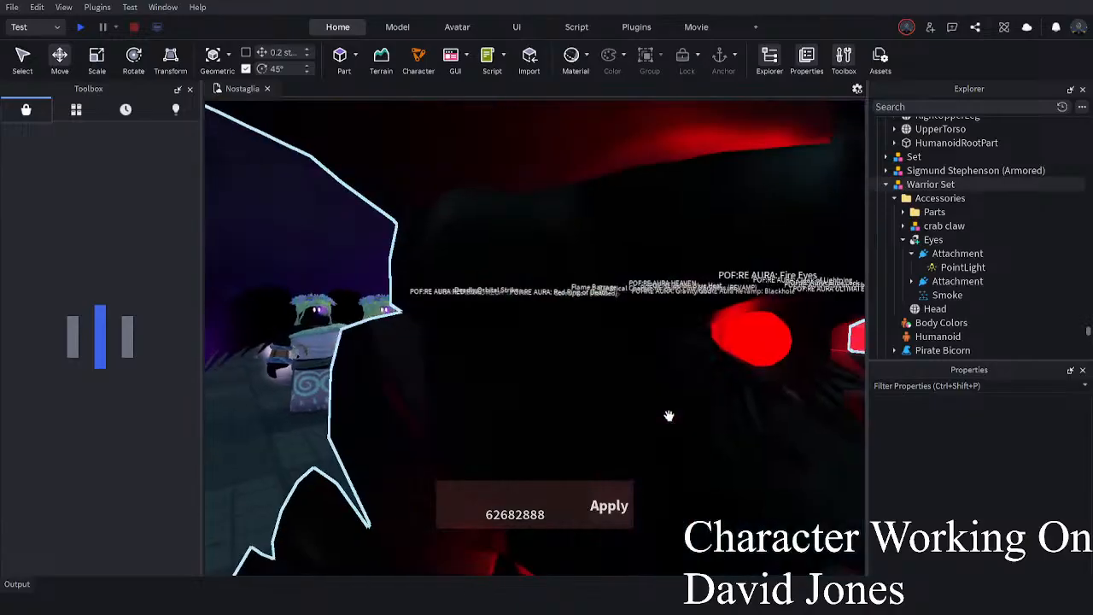
{"action": "scroll", "coordinate": [669, 415], "scroll_direction": "down", "scroll_amount": 3}
{"action": "key", "text": "a"}
{"action": "scroll", "coordinate": [663, 397], "scroll_direction": "up", "scroll_amount": 2}
{"action": "key", "text": "a"}
{"action": "left_click", "coordinate": [902, 239]}
{"action": "left_click", "coordinate": [902, 240]}
{"action": "left_click", "coordinate": [910, 280]}
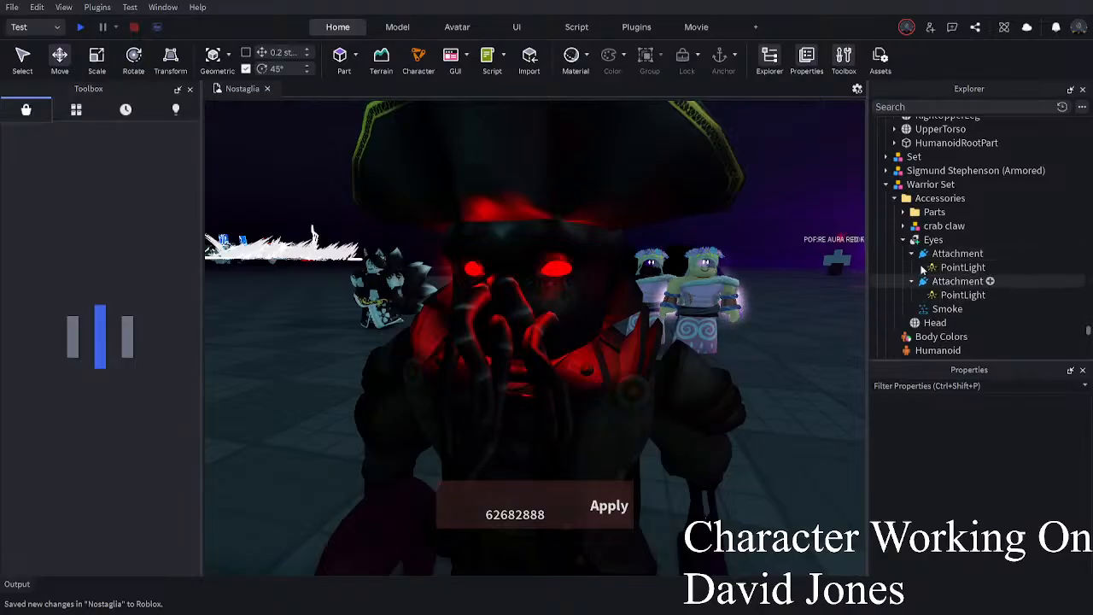
- Try Magenta as the colour of the Eyes part
{"action": "left_click", "coordinate": [933, 240]}
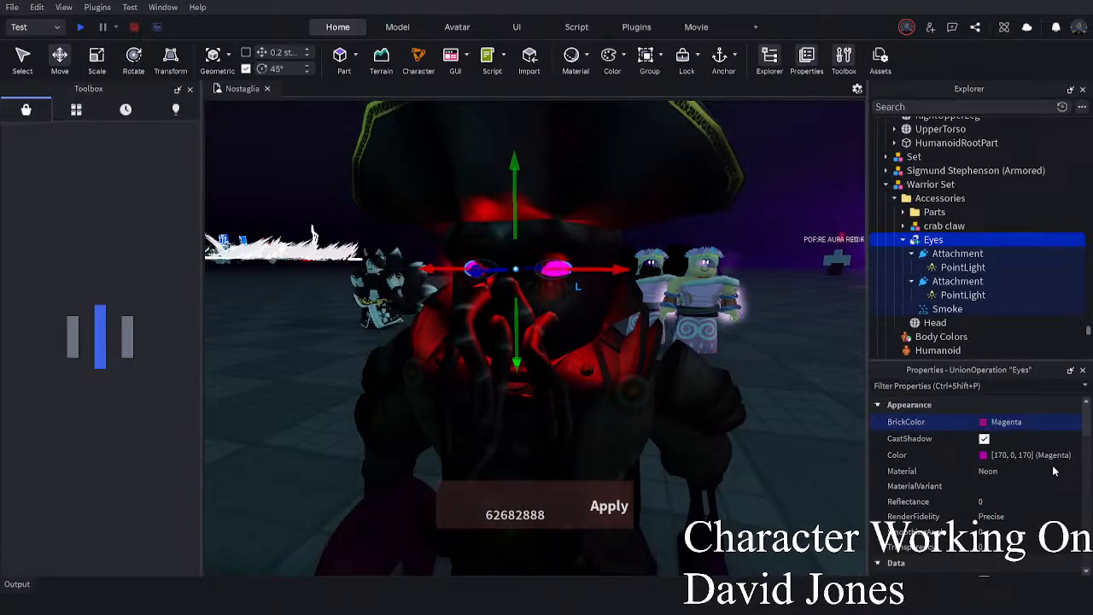
{"action": "left_click", "coordinate": [795, 395]}
{"action": "scroll", "coordinate": [796, 395], "scroll_direction": "down", "scroll_amount": 4}
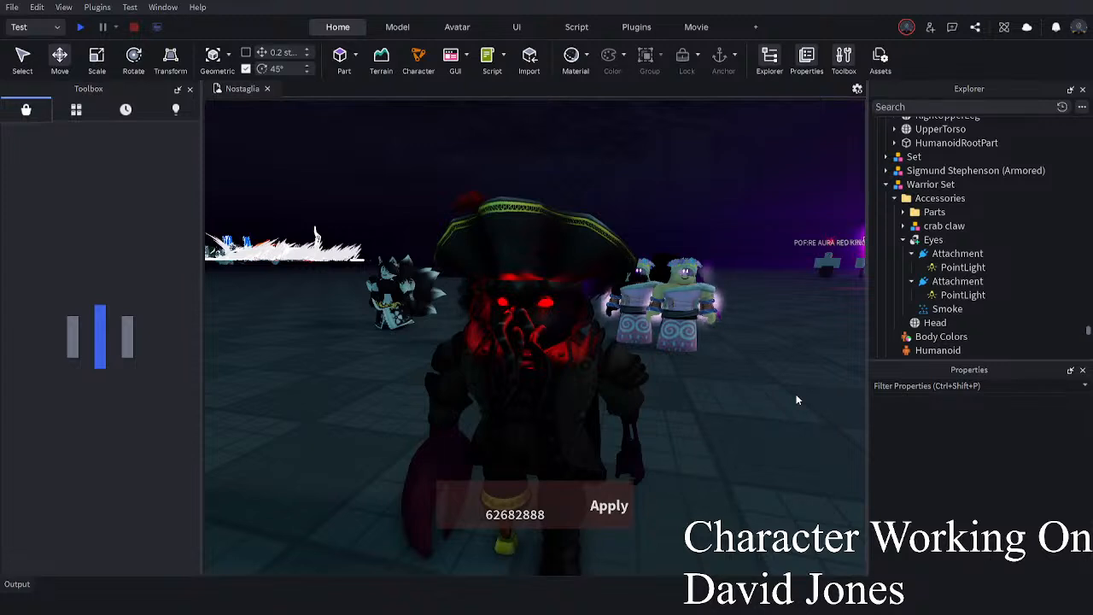
- Save the current place to Roblox
{"action": "key", "text": "ctrl+s"}
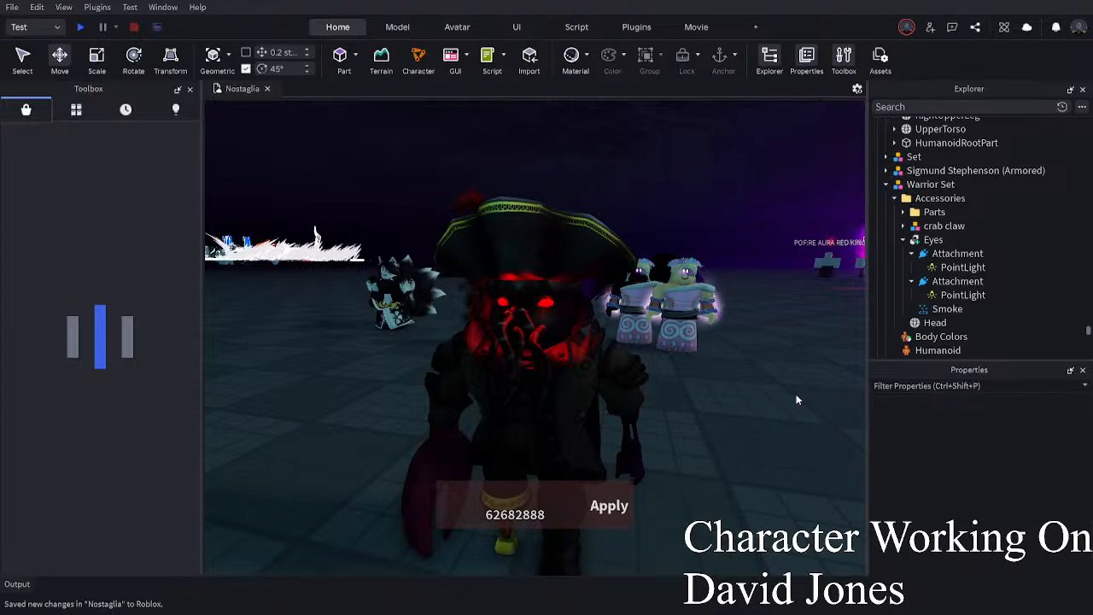
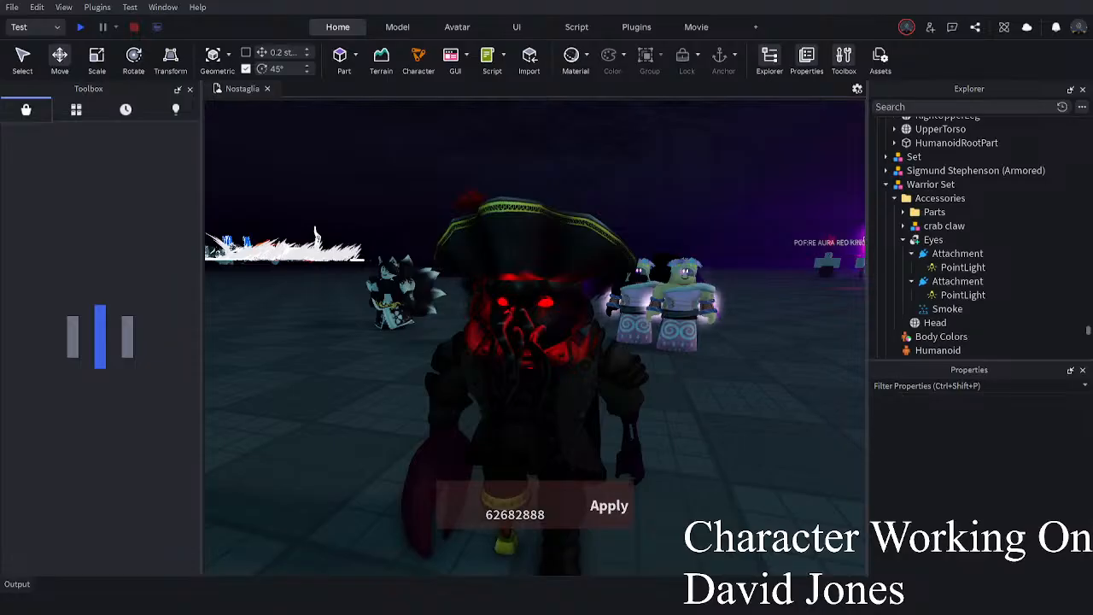
{"action": "right_click_drag", "start_coordinate": [658, 486], "coordinate": [675, 497]}
{"action": "scroll", "coordinate": [675, 498], "scroll_direction": "down", "scroll_amount": 2}
{"action": "scroll", "coordinate": [675, 497], "scroll_direction": "up", "scroll_amount": 3}
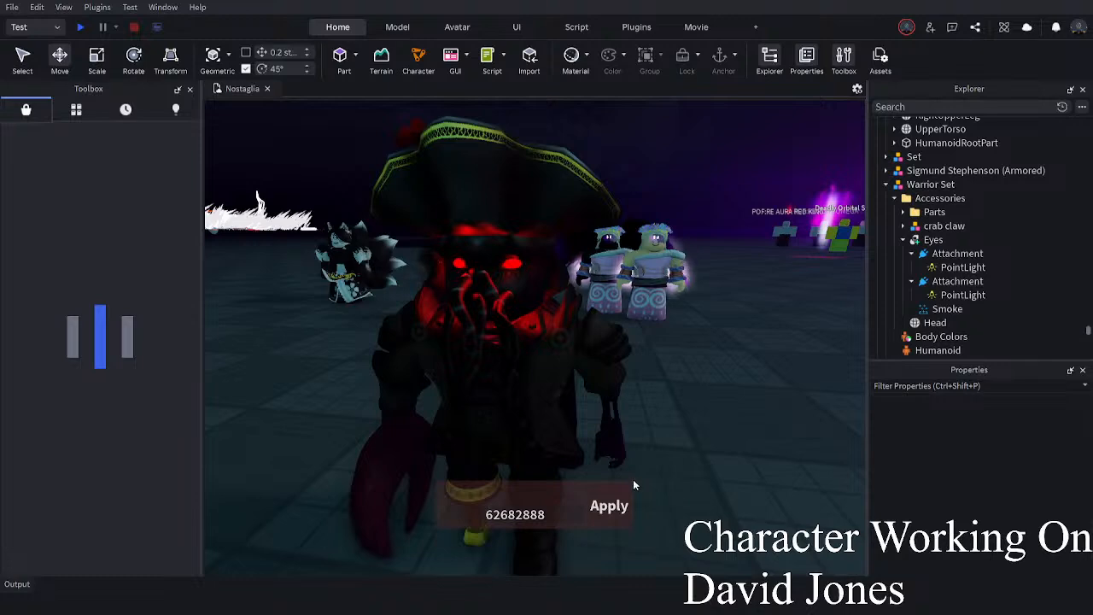
{"action": "scroll", "coordinate": [419, 395], "scroll_direction": "up", "scroll_amount": 2}
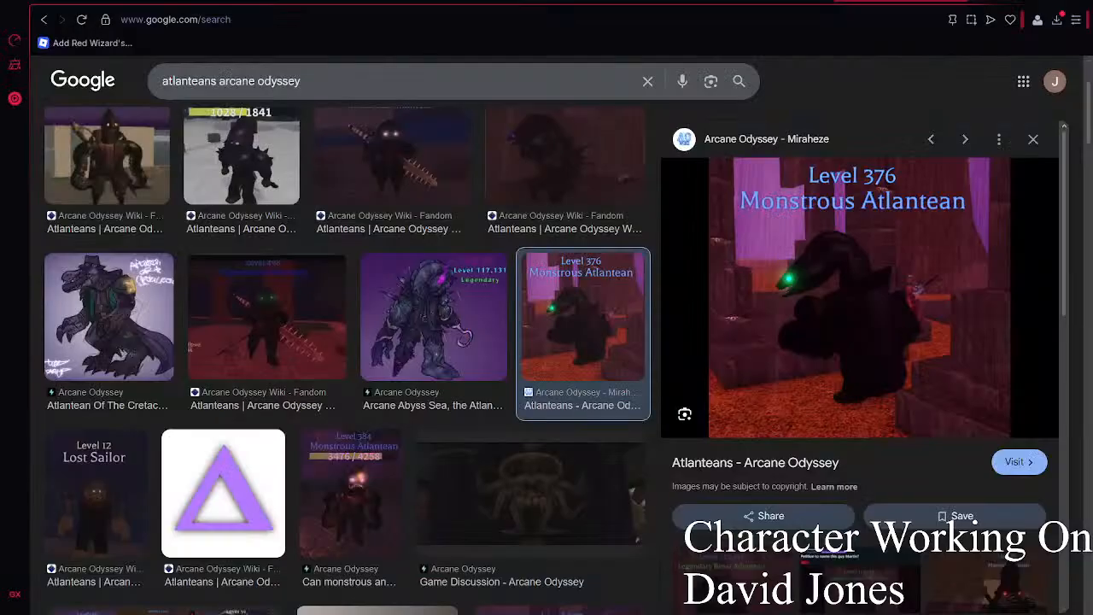
- Switch to the web browser and examine the Monstrous and Mutated Atlantean pictures in the "atlanteans arcane odyssey" image results
{"action": "left_click", "coordinate": [530, 509]}
{"action": "left_click", "coordinate": [535, 440]}
{"action": "scroll", "coordinate": [495, 442], "scroll_direction": "down", "scroll_amount": 4}
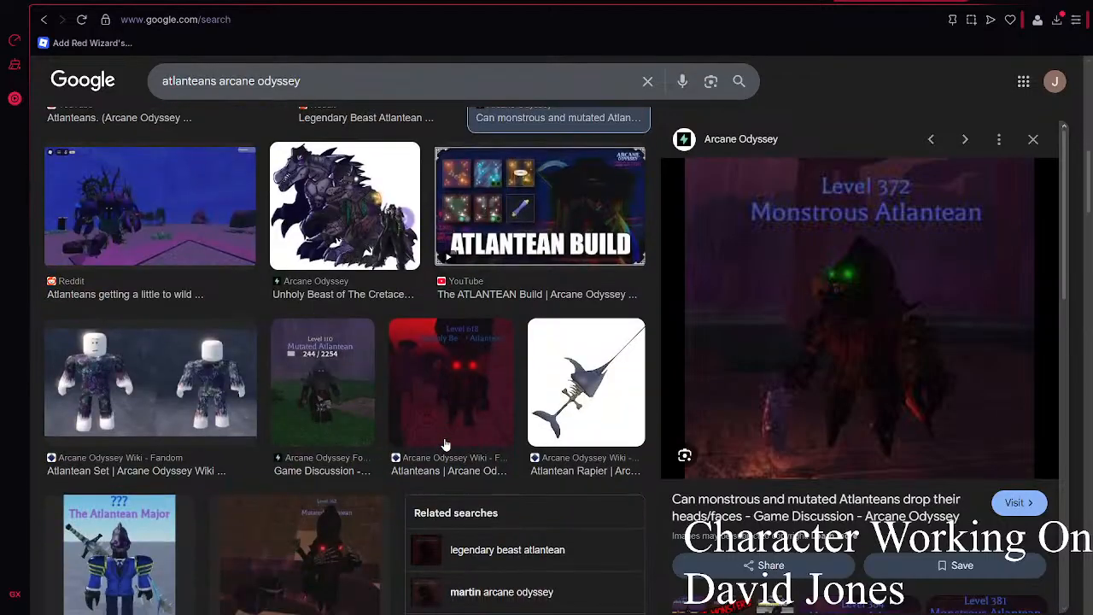
{"action": "left_click", "coordinate": [291, 387]}
{"action": "scroll", "coordinate": [295, 386], "scroll_direction": "down", "scroll_amount": 2}
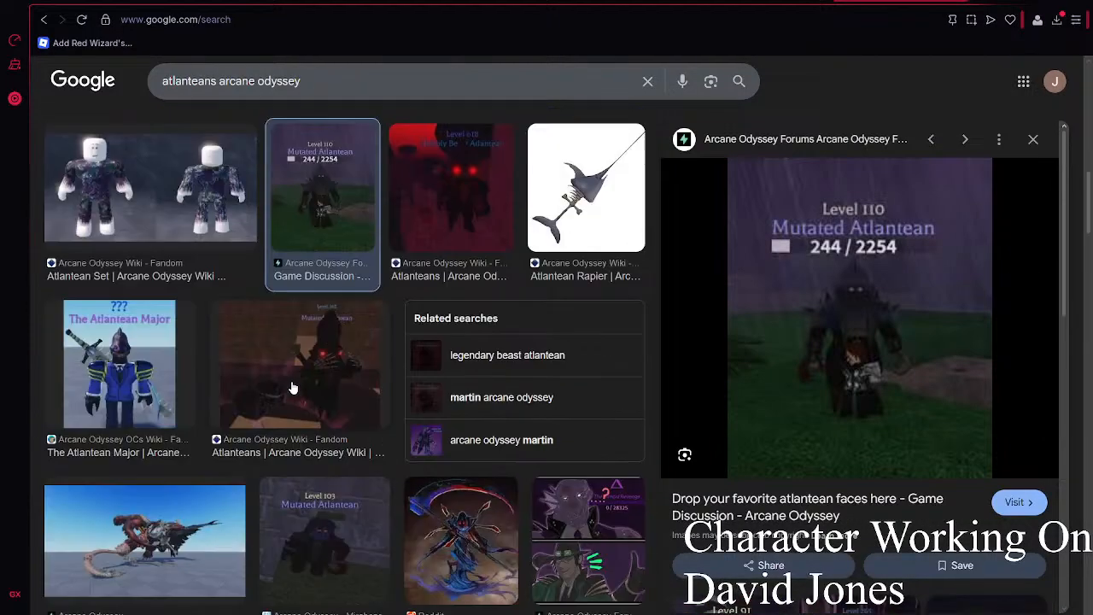
{"action": "left_click", "coordinate": [321, 373]}
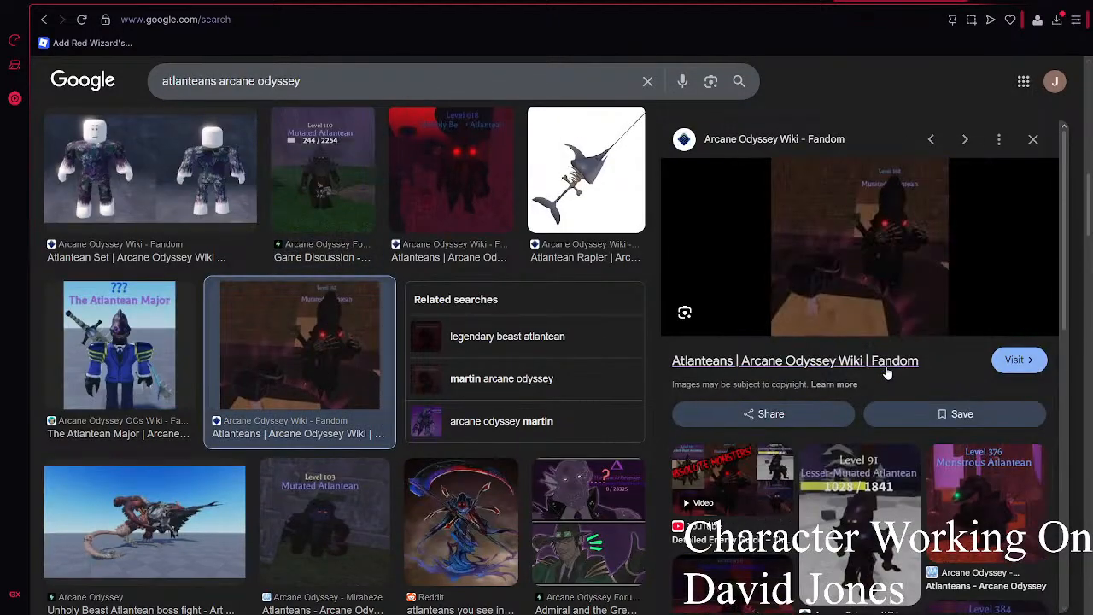
{"action": "scroll", "coordinate": [390, 424], "scroll_direction": "down", "scroll_amount": 2}
{"action": "left_click", "coordinate": [288, 317]}
{"action": "left_click", "coordinate": [272, 483]}
{"action": "scroll", "coordinate": [457, 421], "scroll_direction": "down", "scroll_amount": 2}
{"action": "scroll", "coordinate": [456, 421], "scroll_direction": "up", "scroll_amount": 10}
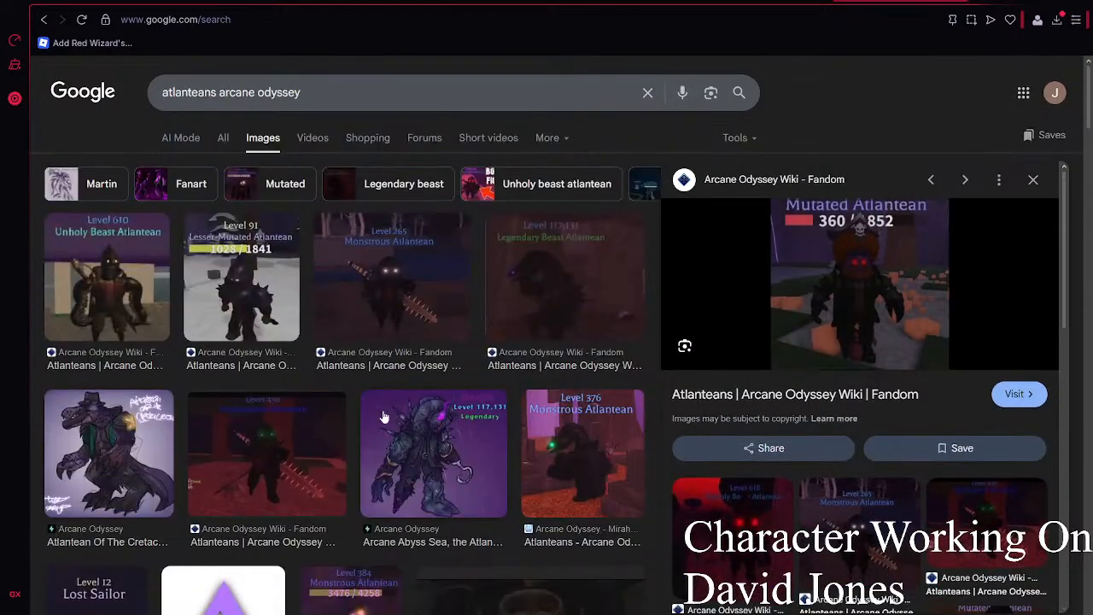
- Compare the Lesser-Mutated, Legendary Beast, Unholy Beast and Monstrous Atlantean images, including the enemy guide video thumbnail
{"action": "left_click", "coordinate": [252, 297]}
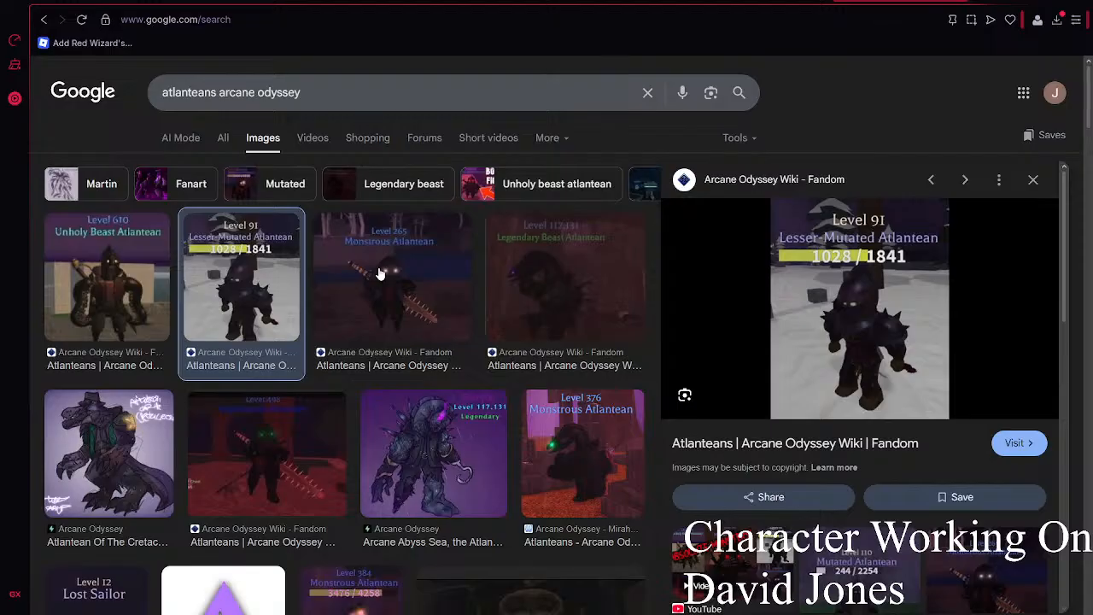
{"action": "left_click", "coordinate": [550, 246]}
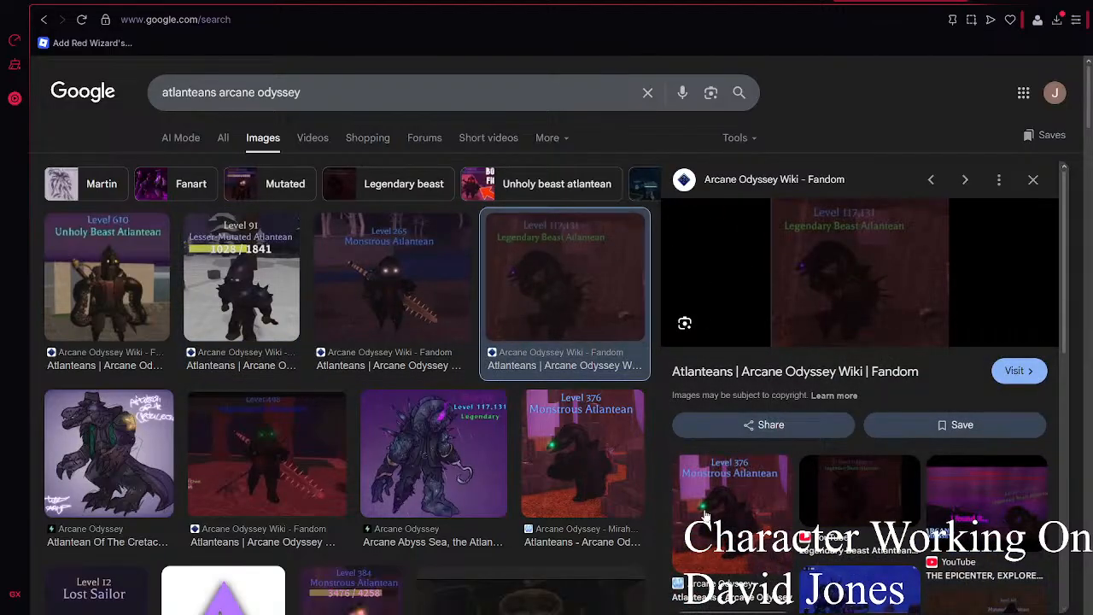
{"action": "scroll", "coordinate": [744, 505], "scroll_direction": "down", "scroll_amount": 3}
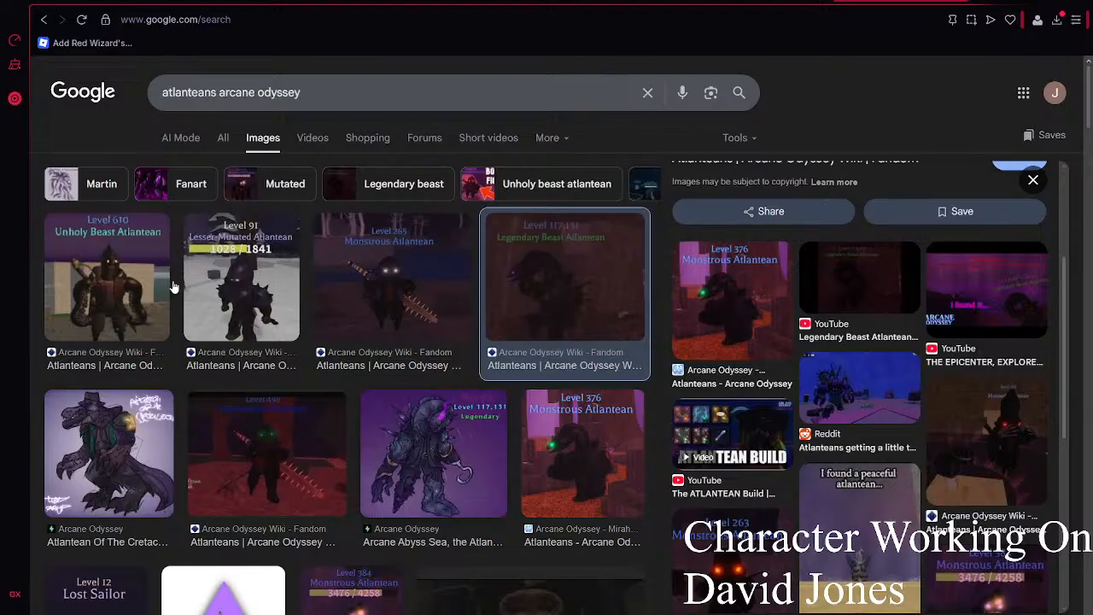
{"action": "left_click", "coordinate": [79, 298]}
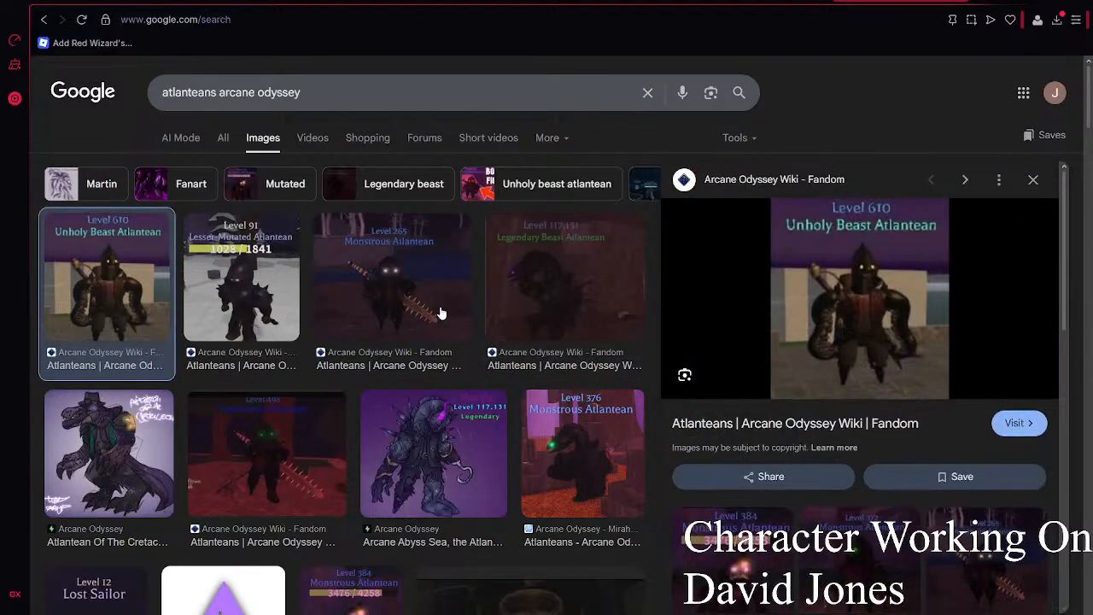
{"action": "scroll", "coordinate": [471, 317], "scroll_direction": "down", "scroll_amount": 4}
{"action": "left_click", "coordinate": [509, 443]}
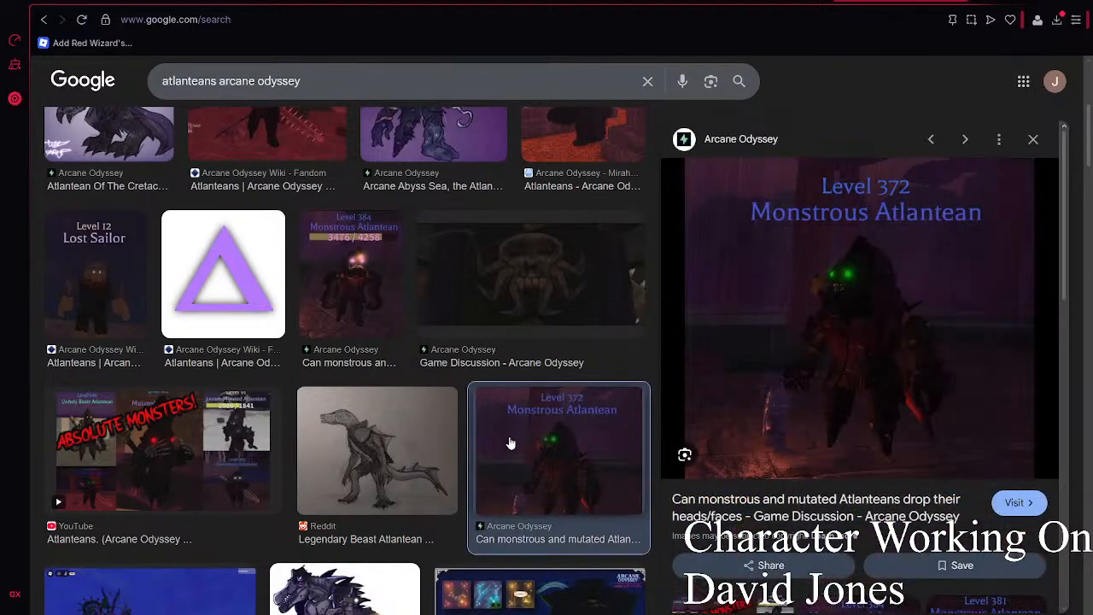
{"action": "left_click", "coordinate": [350, 445]}
{"action": "left_click", "coordinate": [70, 497]}
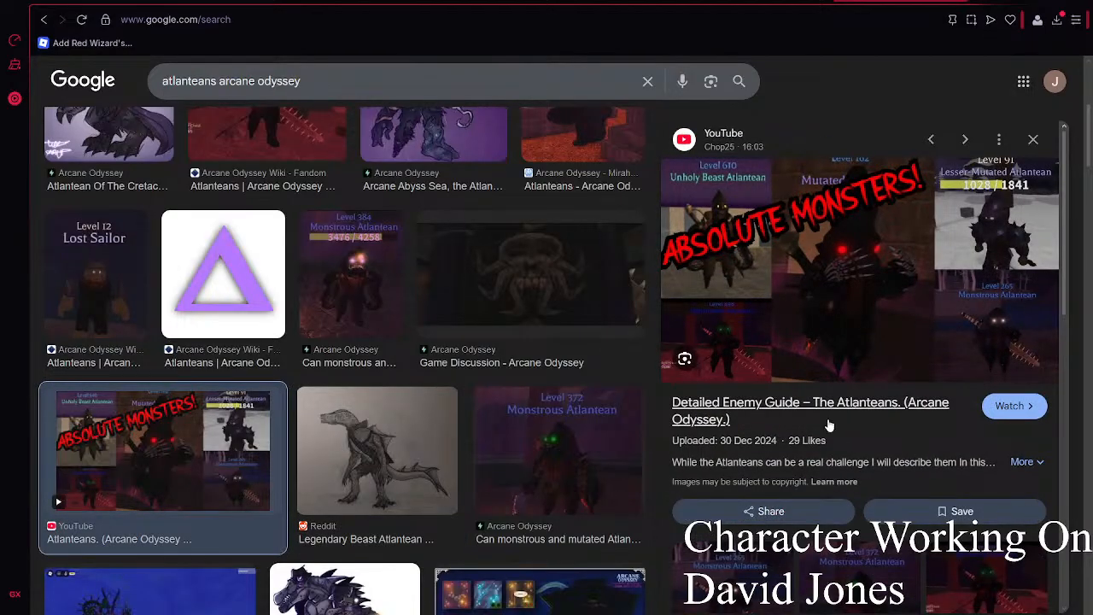
{"action": "scroll", "coordinate": [620, 468], "scroll_direction": "down", "scroll_amount": 6}
{"action": "scroll", "coordinate": [589, 373], "scroll_direction": "down", "scroll_amount": 2}
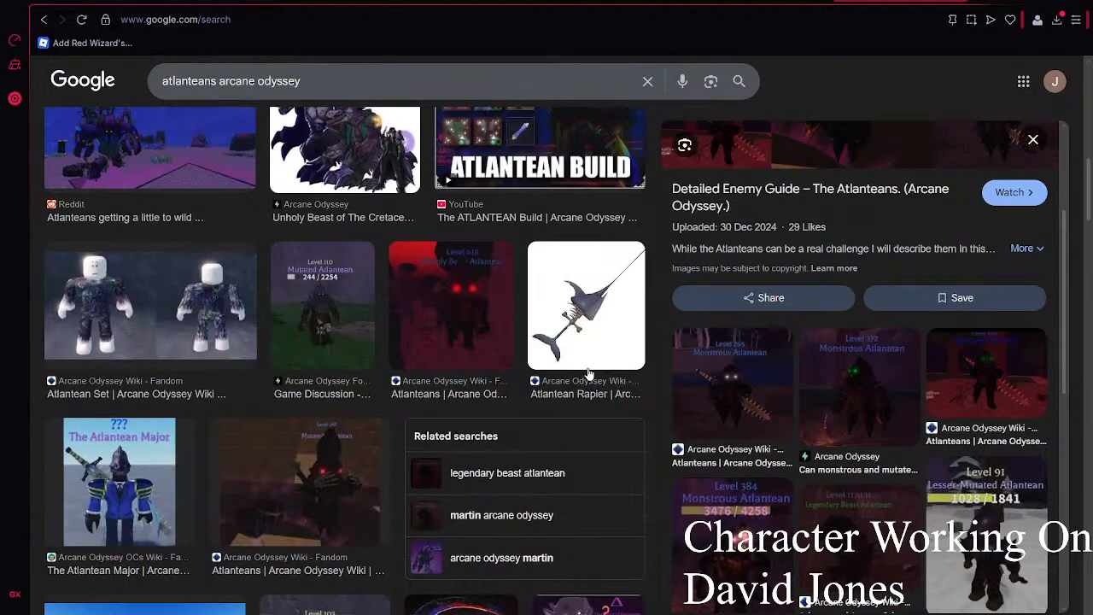
{"action": "scroll", "coordinate": [438, 334], "scroll_direction": "down", "scroll_amount": 6}
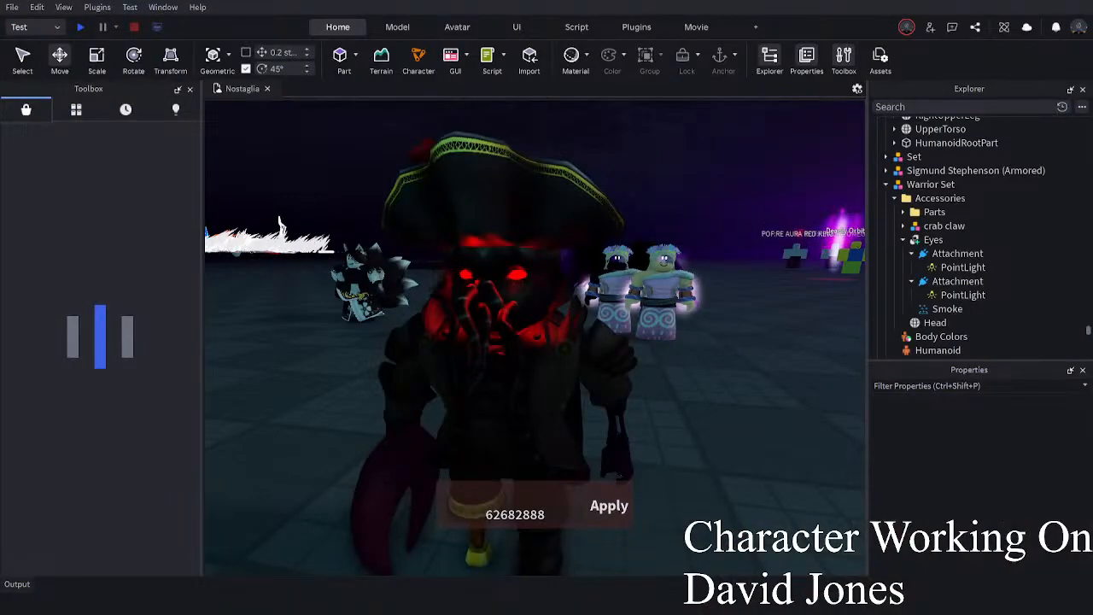
- Switch back to Roblox Studio and view the pirate character from the front and side among the other characters
{"action": "scroll", "coordinate": [739, 438], "scroll_direction": "down", "scroll_amount": 2}
{"action": "left_click_drag", "start_coordinate": [465, 368], "coordinate": [476, 434]}
{"action": "left_click", "coordinate": [608, 429]}
{"action": "scroll", "coordinate": [608, 430], "scroll_direction": "up", "scroll_amount": 3}
{"action": "left_click_drag", "start_coordinate": [607, 430], "coordinate": [559, 444]}
{"action": "left_click", "coordinate": [662, 452]}
{"action": "scroll", "coordinate": [662, 452], "scroll_direction": "up", "scroll_amount": 2}
{"action": "right_click_drag", "start_coordinate": [541, 391], "coordinate": [540, 395]}
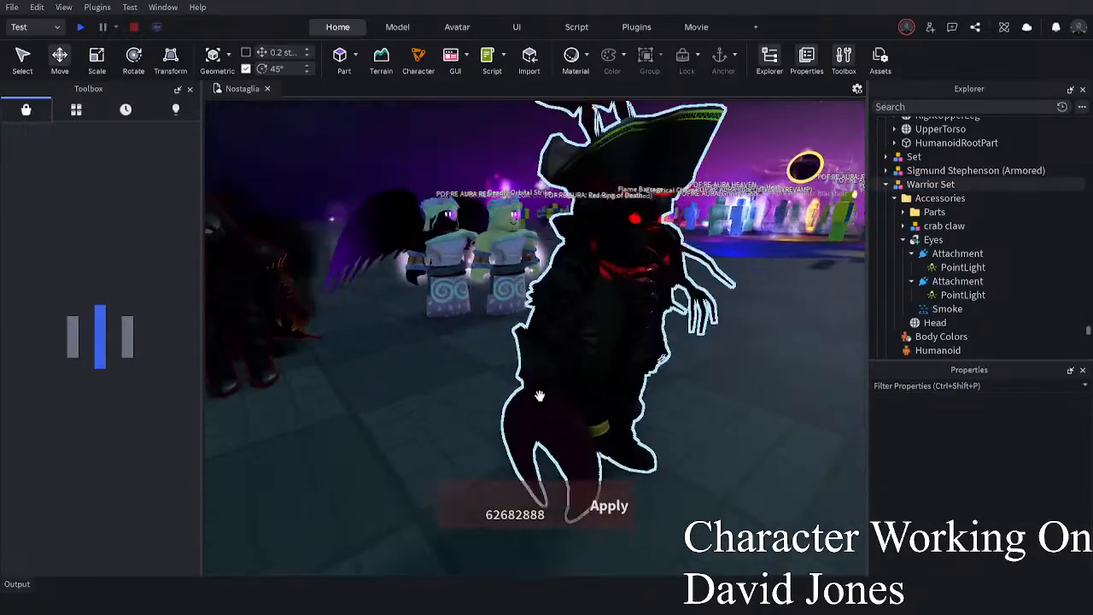
- Move the Warrior Set model across the map to stand beside the giant armoured character at the green screen
{"action": "left_click_drag", "start_coordinate": [540, 395], "coordinate": [507, 472]}
{"action": "scroll", "coordinate": [488, 368], "scroll_direction": "down", "scroll_amount": 3}
{"action": "key", "text": "w"}
{"action": "key", "text": "w"}
{"action": "key", "text": "w"}
{"action": "right_click_drag", "start_coordinate": [612, 429], "coordinate": [615, 434]}
{"action": "key", "text": "w"}
{"action": "left_click", "coordinate": [665, 418]}
{"action": "left_click_drag", "start_coordinate": [553, 428], "coordinate": [541, 469]}
{"action": "key", "text": "w"}
{"action": "left_click", "coordinate": [624, 414]}
{"action": "right_click_drag", "start_coordinate": [624, 414], "coordinate": [597, 419]}
{"action": "left_click_drag", "start_coordinate": [577, 424], "coordinate": [596, 438]}
{"action": "key", "text": "s"}
{"action": "right_click_drag", "start_coordinate": [594, 439], "coordinate": [596, 438]}
{"action": "left_click_drag", "start_coordinate": [596, 438], "coordinate": [652, 410]}
{"action": "key", "text": "w"}
{"action": "right_click_drag", "start_coordinate": [651, 410], "coordinate": [651, 401]}
{"action": "key", "text": "s"}
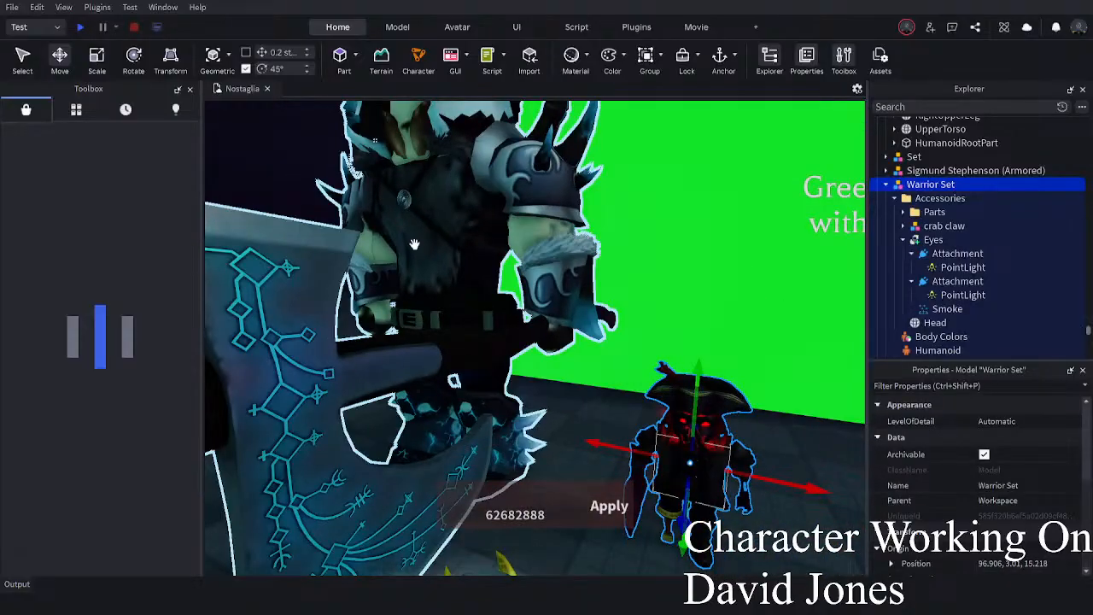
- Bring the Warrior Set model back from the green screen to the area near the two flower-crowned characters
{"action": "key", "text": "d"}
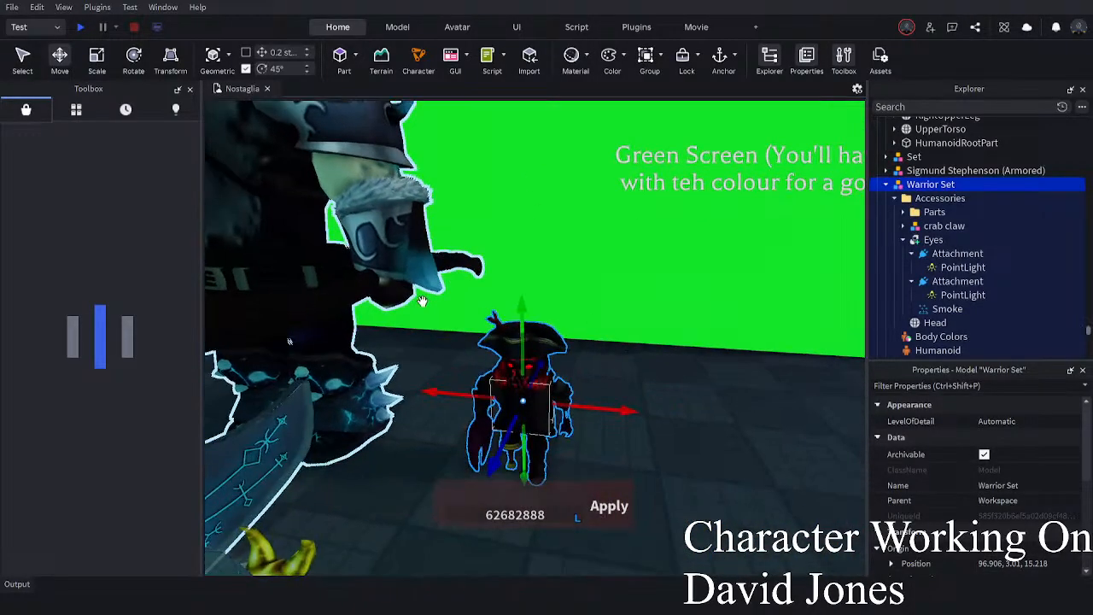
{"action": "left_click_drag", "start_coordinate": [531, 391], "coordinate": [598, 375]}
{"action": "key", "text": "w"}
{"action": "key", "text": "w"}
{"action": "left_click", "coordinate": [636, 398]}
{"action": "left_click", "coordinate": [551, 355]}
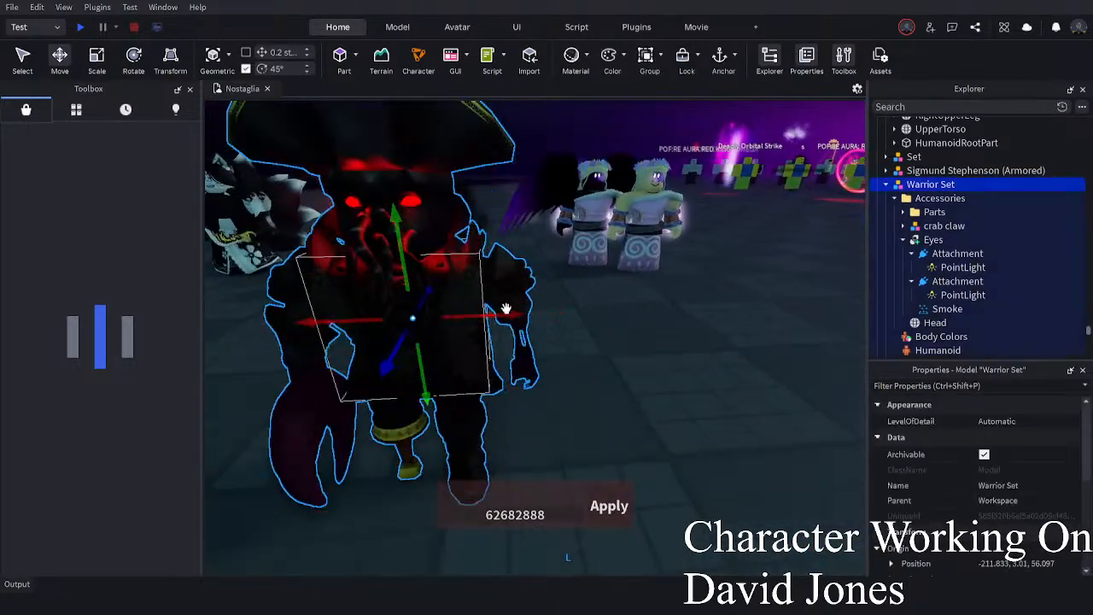
{"action": "key", "text": "a"}
- Collapse the Warrior Set model and rename it David Jones
{"action": "left_click", "coordinate": [884, 186]}
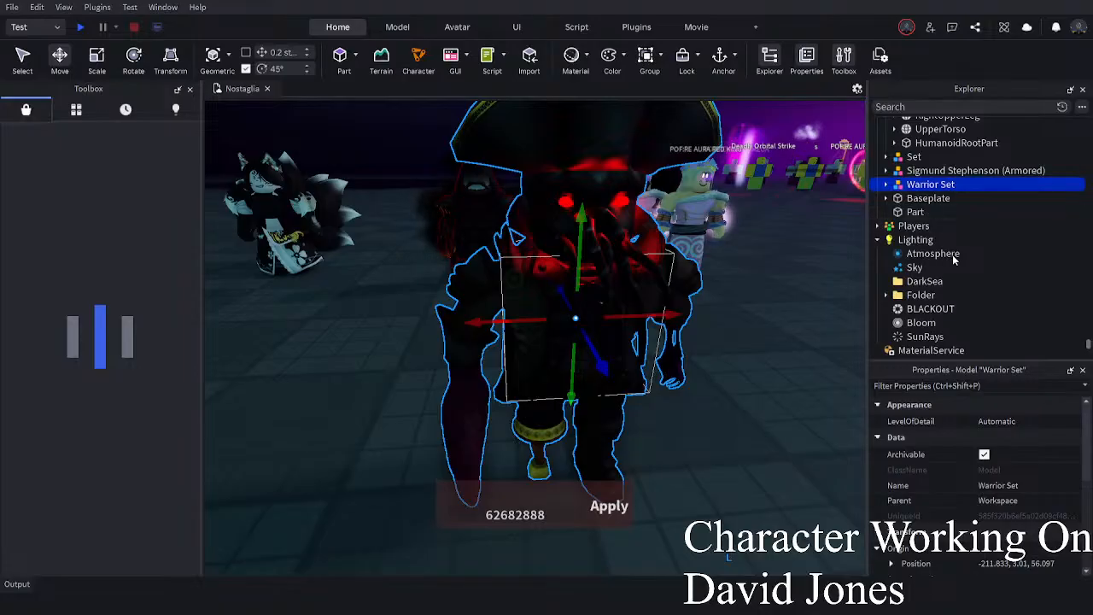
{"action": "key", "text": "F2"}
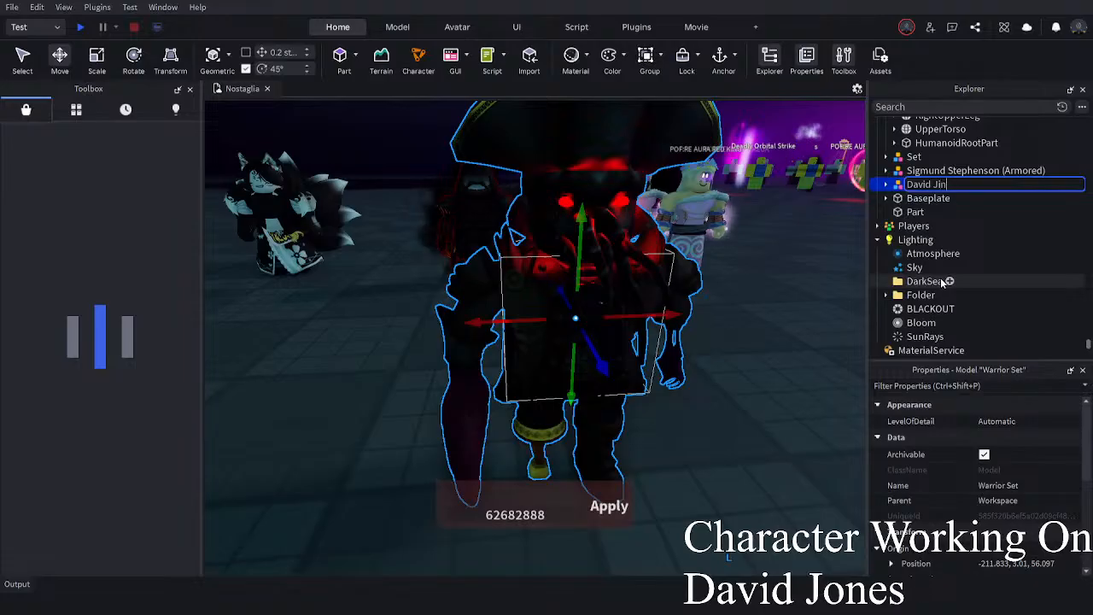
{"action": "type", "text": "David Jones"}
{"action": "key", "text": "Return"}
{"action": "left_click", "coordinate": [737, 349]}
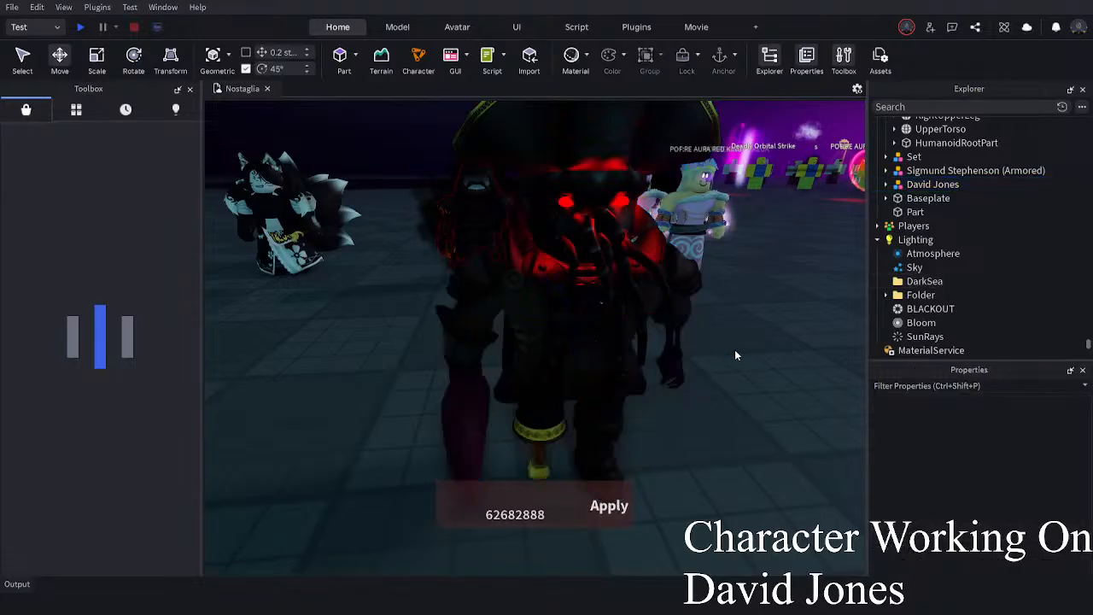
- Shift the David Jones model slightly across the baseplate near the flower-crowned characters
{"action": "right_click_drag", "start_coordinate": [738, 350], "coordinate": [648, 371]}
{"action": "scroll", "coordinate": [649, 371], "scroll_direction": "down", "scroll_amount": 4}
{"action": "mouse_move", "coordinate": [611, 389]}
{"action": "left_mouse_down"}
{"action": "mouse_move", "coordinate": [619, 353]}
{"action": "mouse_move", "coordinate": [619, 384]}
{"action": "left_mouse_up"}
{"action": "left_click", "coordinate": [620, 401]}
{"action": "right_click_drag", "start_coordinate": [620, 400], "coordinate": [621, 405]}
{"action": "key", "text": "w"}
{"action": "left_click", "coordinate": [646, 320]}
{"action": "right_click_drag", "start_coordinate": [646, 321], "coordinate": [565, 372]}
{"action": "left_click", "coordinate": [566, 372]}
{"action": "left_click_drag", "start_coordinate": [608, 336], "coordinate": [524, 362]}
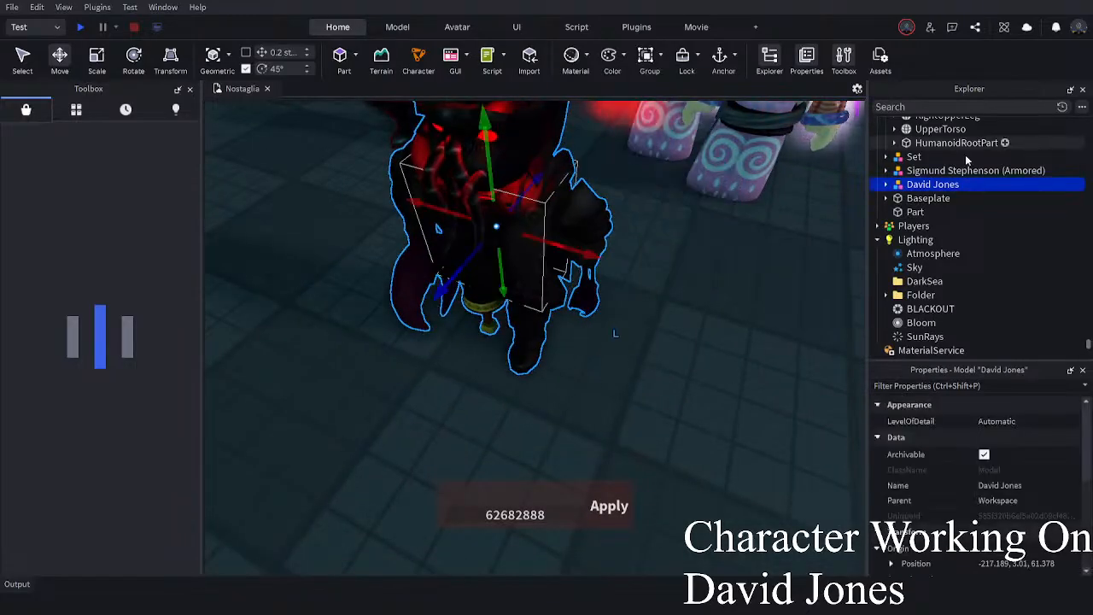
{"action": "left_click", "coordinate": [885, 185]}
{"action": "left_click", "coordinate": [897, 239]}
{"action": "left_click", "coordinate": [903, 239]}
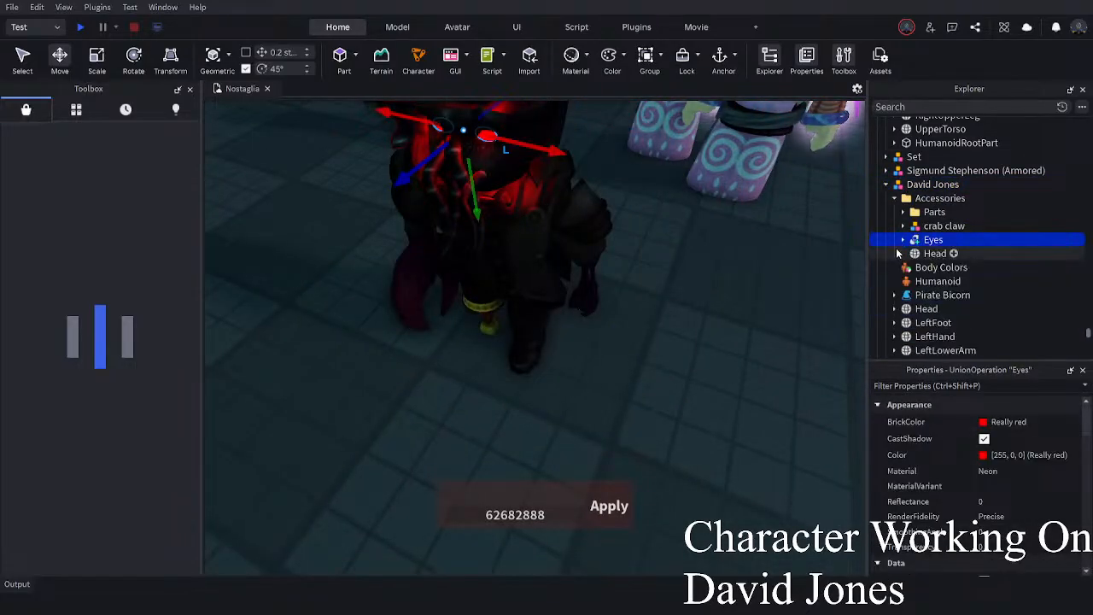
{"action": "left_click", "coordinate": [902, 212]}
{"action": "scroll", "coordinate": [912, 215], "scroll_direction": "down", "scroll_amount": 3}
{"action": "scroll", "coordinate": [906, 246], "scroll_direction": "down", "scroll_amount": 2}
{"action": "left_click", "coordinate": [913, 151]}
{"action": "scroll", "coordinate": [907, 209], "scroll_direction": "down", "scroll_amount": 1}
{"action": "left_click", "coordinate": [916, 308]}
{"action": "scroll", "coordinate": [1031, 261], "scroll_direction": "up", "scroll_amount": 6}
{"action": "right_click_drag", "start_coordinate": [660, 317], "coordinate": [700, 193]}
{"action": "scroll", "coordinate": [951, 306], "scroll_direction": "down", "scroll_amount": 1}
{"action": "left_click", "coordinate": [957, 284], "text": "ctrl"}
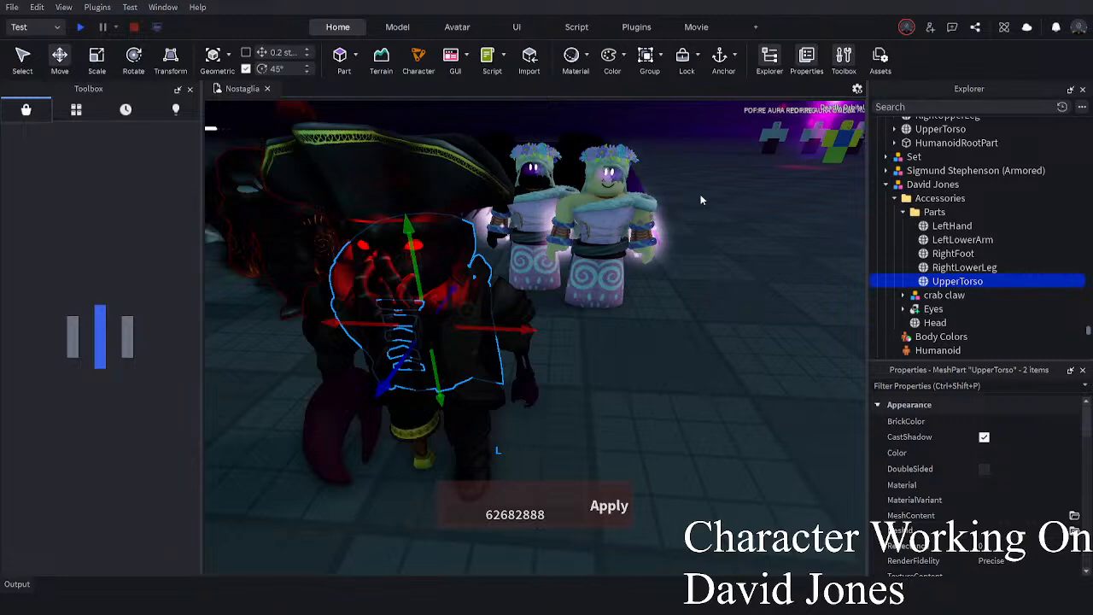
- Open the Easy Weld plugin and undo the stray change made in the scene
{"action": "left_click", "coordinate": [696, 26]}
{"action": "left_click", "coordinate": [247, 58]}
{"action": "left_click", "coordinate": [274, 289]}
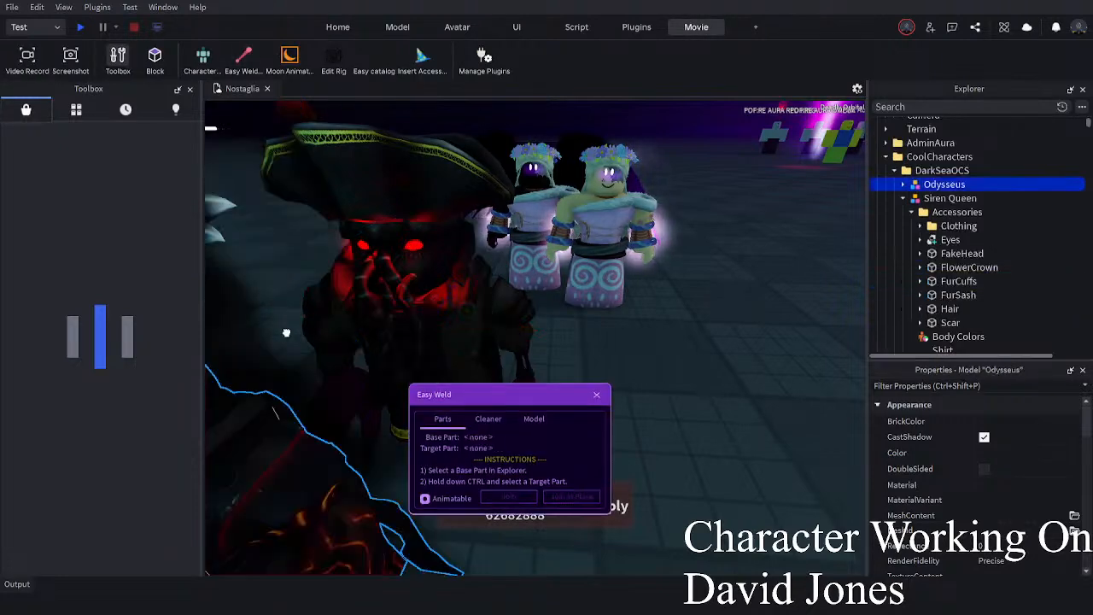
{"action": "right_click_drag", "start_coordinate": [321, 356], "coordinate": [341, 335]}
{"action": "key", "text": "ctrl+z"}
{"action": "left_click", "coordinate": [390, 346]}
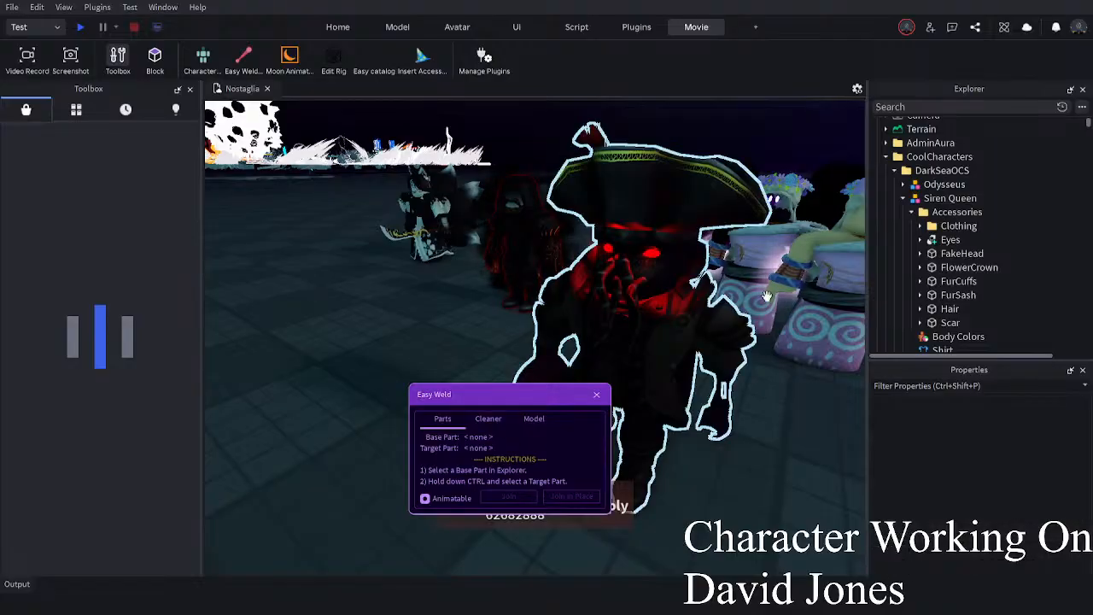
- Locate the David Jones model in the object tree and collapse the TrailerIntro folder and Pirate Captain model above it
{"action": "scroll", "coordinate": [943, 266], "scroll_direction": "down", "scroll_amount": 6}
{"action": "left_click", "coordinate": [948, 252]}
{"action": "right_click_drag", "start_coordinate": [724, 358], "coordinate": [722, 359]}
{"action": "left_click", "coordinate": [662, 340]}
{"action": "scroll", "coordinate": [909, 282], "scroll_direction": "up", "scroll_amount": 15}
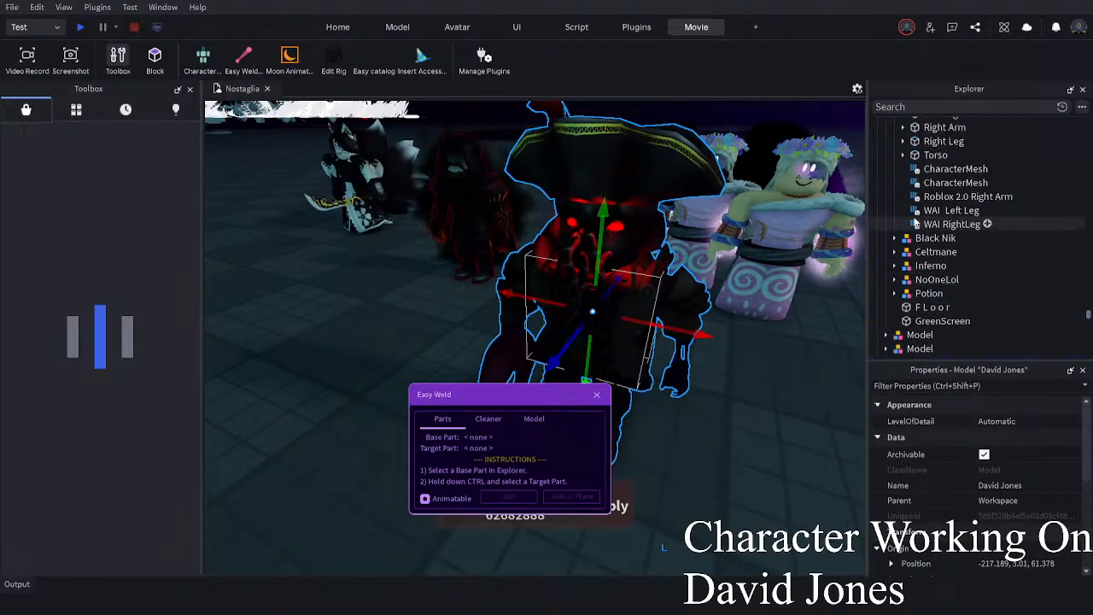
{"action": "left_click", "coordinate": [892, 198]}
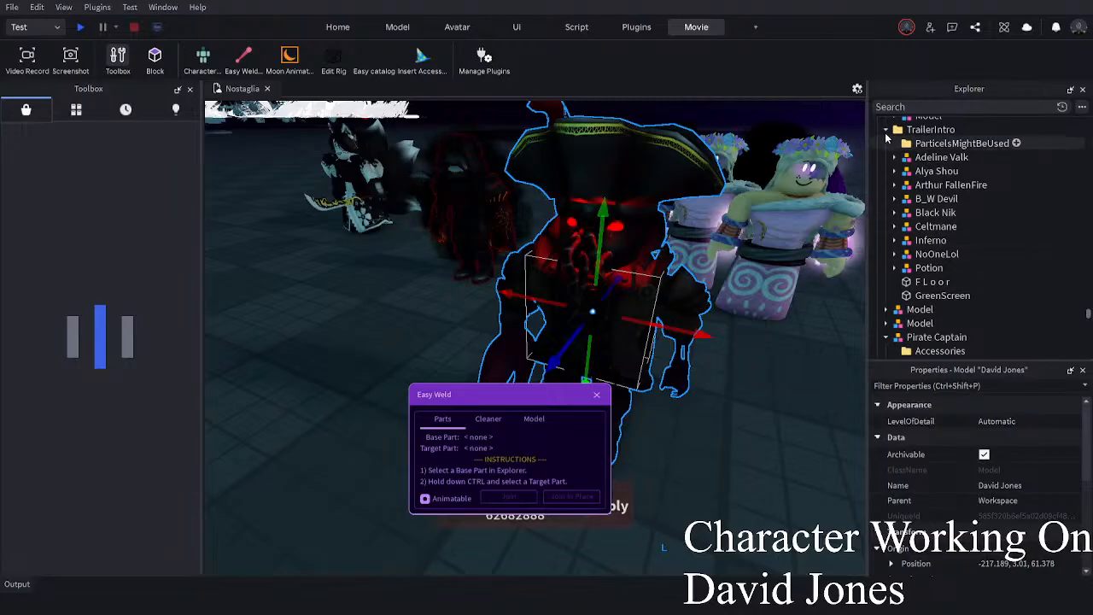
{"action": "left_click", "coordinate": [886, 129]}
{"action": "left_click", "coordinate": [886, 157]}
{"action": "left_click", "coordinate": [888, 171]}
{"action": "left_click", "coordinate": [885, 157]}
{"action": "left_click", "coordinate": [885, 170]}
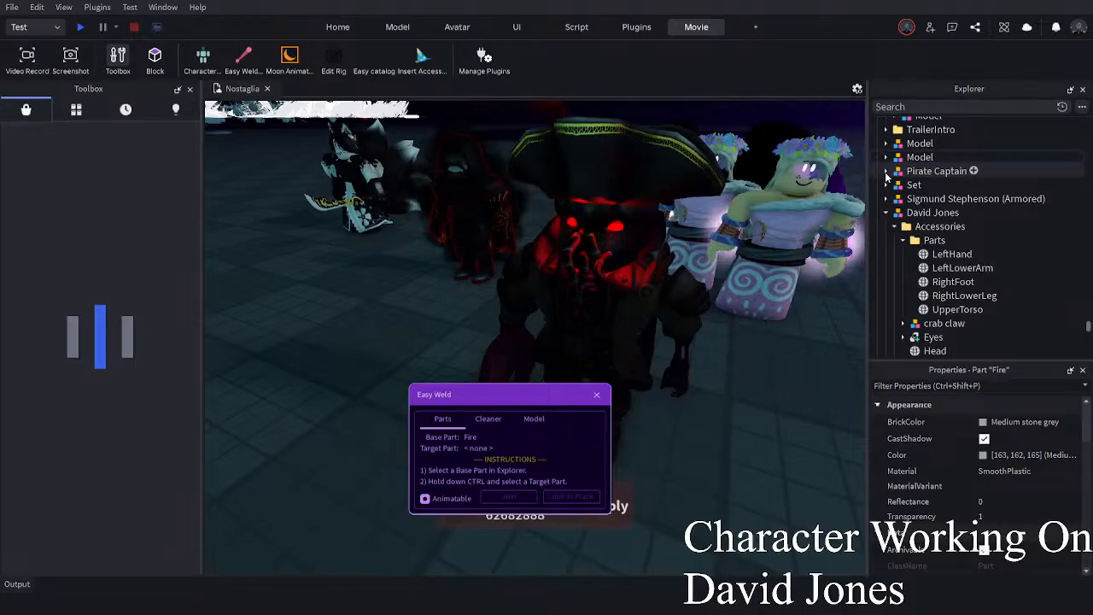
- Collapse the CoolCharacters, FloatingEggRIGS, Starter Pack and Stuff folders in the Workspace tree and clear the selection
{"action": "scroll", "coordinate": [885, 175], "scroll_direction": "up", "scroll_amount": 12}
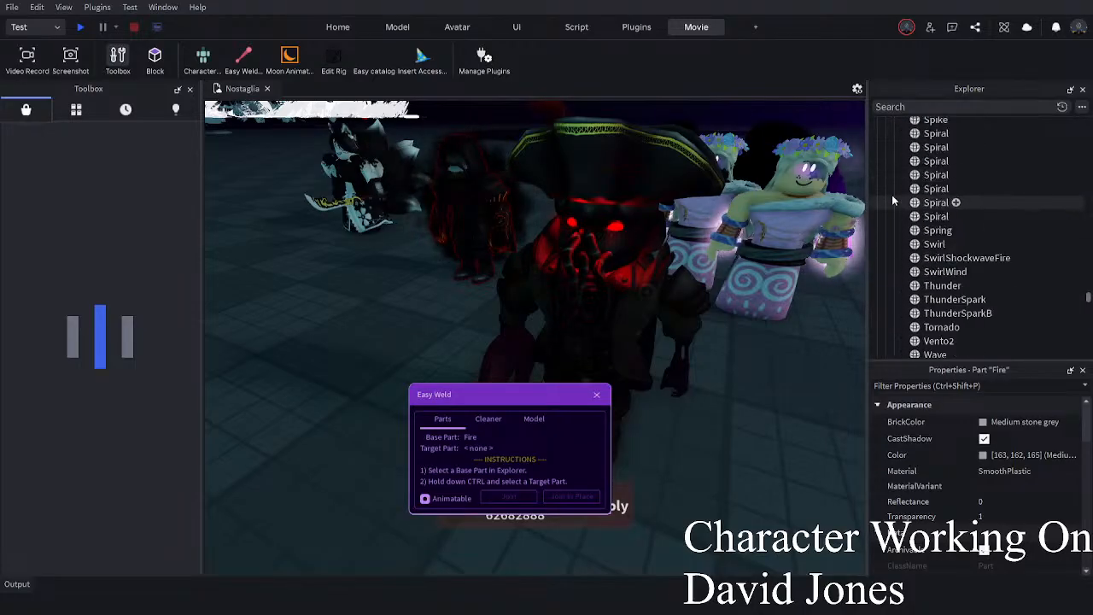
{"action": "scroll", "coordinate": [1089, 297], "scroll_direction": "down", "scroll_amount": 10}
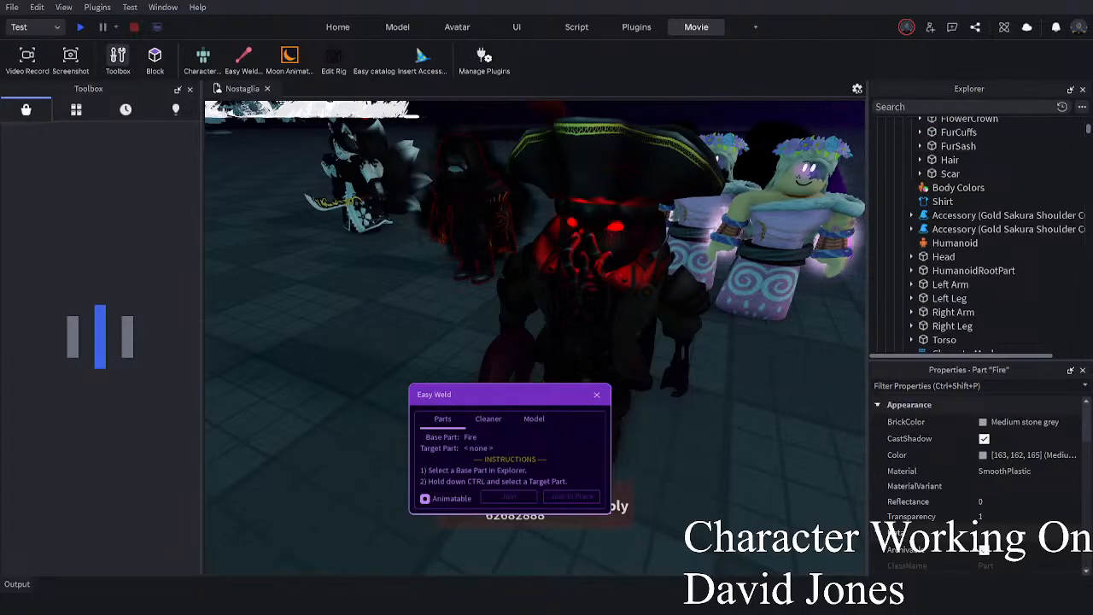
{"action": "left_click", "coordinate": [1087, 130]}
{"action": "scroll", "coordinate": [1089, 128], "scroll_direction": "up", "scroll_amount": 10}
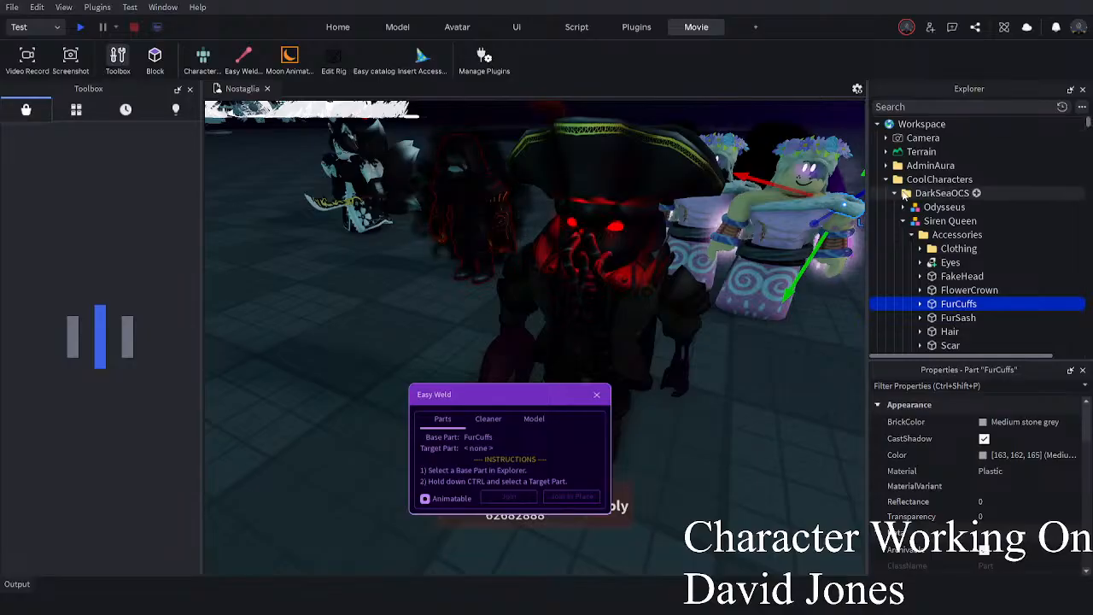
{"action": "left_click", "coordinate": [885, 179]}
{"action": "left_click", "coordinate": [885, 179]}
{"action": "left_click", "coordinate": [885, 193]}
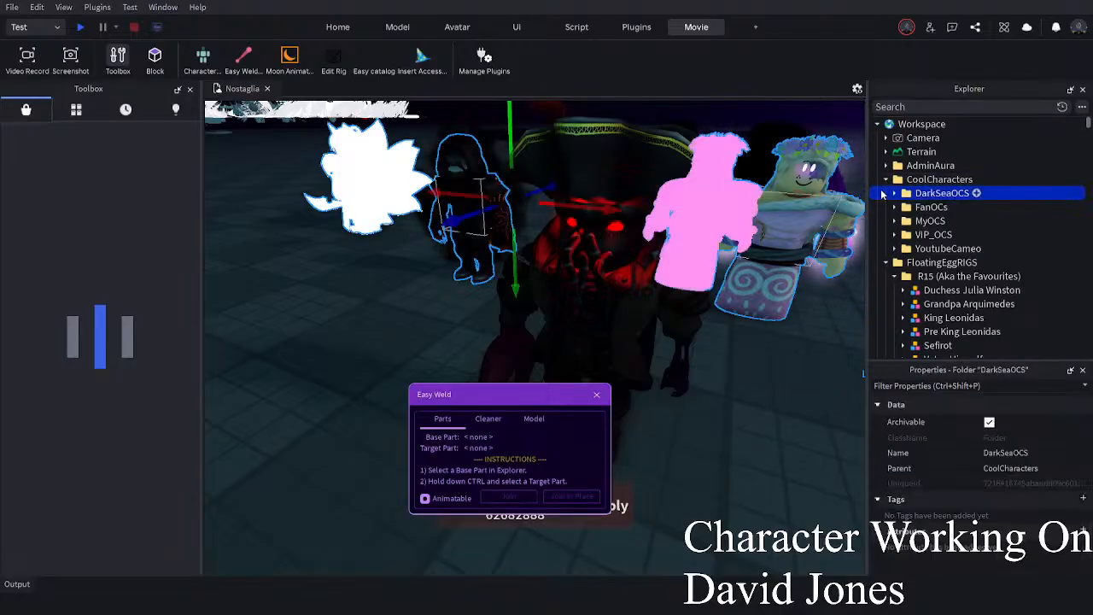
{"action": "left_click", "coordinate": [885, 179]}
{"action": "left_click", "coordinate": [886, 193]}
{"action": "left_click", "coordinate": [884, 220]}
{"action": "left_click", "coordinate": [884, 208]}
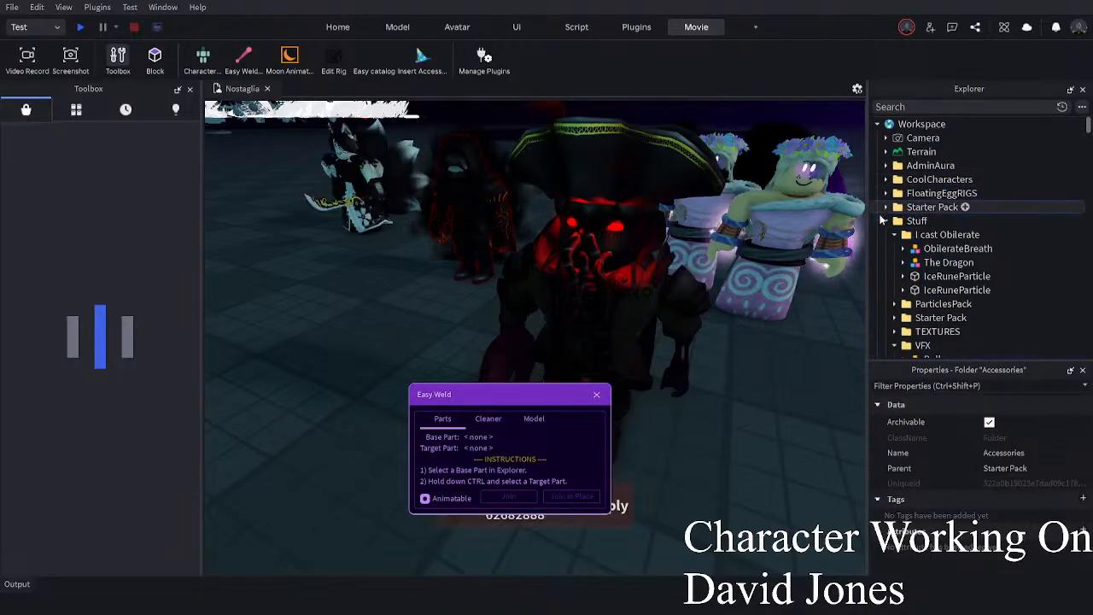
{"action": "left_click", "coordinate": [885, 220]}
{"action": "left_click", "coordinate": [755, 445]}
{"action": "right_click_drag", "start_coordinate": [653, 305], "coordinate": [654, 305]}
{"action": "right_click_drag", "start_coordinate": [437, 246], "coordinate": [437, 247]}
{"action": "right_click_drag", "start_coordinate": [472, 176], "coordinate": [473, 176]}
{"action": "scroll", "coordinate": [1016, 215], "scroll_direction": "down", "scroll_amount": 3}
{"action": "scroll", "coordinate": [949, 223], "scroll_direction": "down", "scroll_amount": 4}
{"action": "right_click_drag", "start_coordinate": [640, 248], "coordinate": [646, 239]}
{"action": "scroll", "coordinate": [1002, 242], "scroll_direction": "down", "scroll_amount": 3}
{"action": "scroll", "coordinate": [1000, 240], "scroll_direction": "down", "scroll_amount": 2}
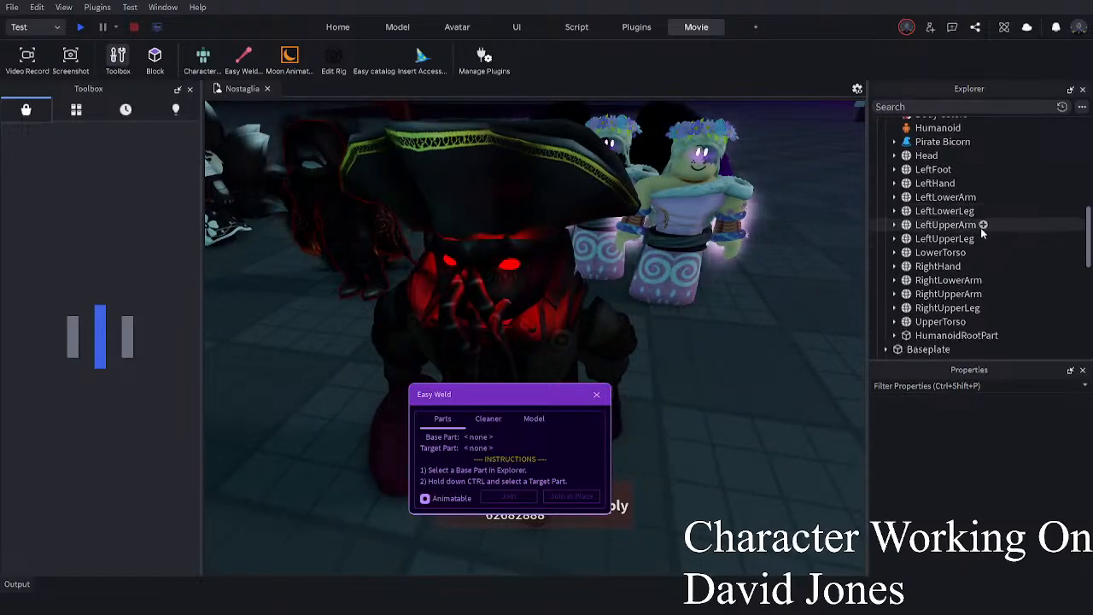
{"action": "left_click", "coordinate": [956, 321]}
{"action": "scroll", "coordinate": [990, 282], "scroll_direction": "up", "scroll_amount": 4}
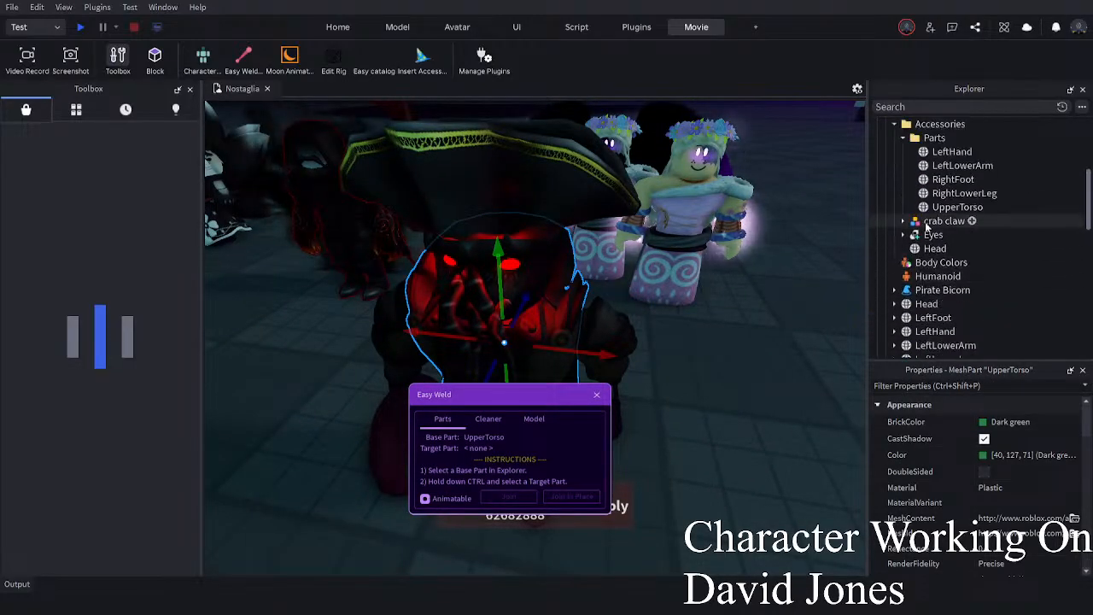
{"action": "left_click", "coordinate": [957, 207], "text": "ctrl"}
{"action": "scroll", "coordinate": [623, 238], "scroll_direction": "up", "scroll_amount": 3}
{"action": "scroll", "coordinate": [623, 237], "scroll_direction": "down", "scroll_amount": 3}
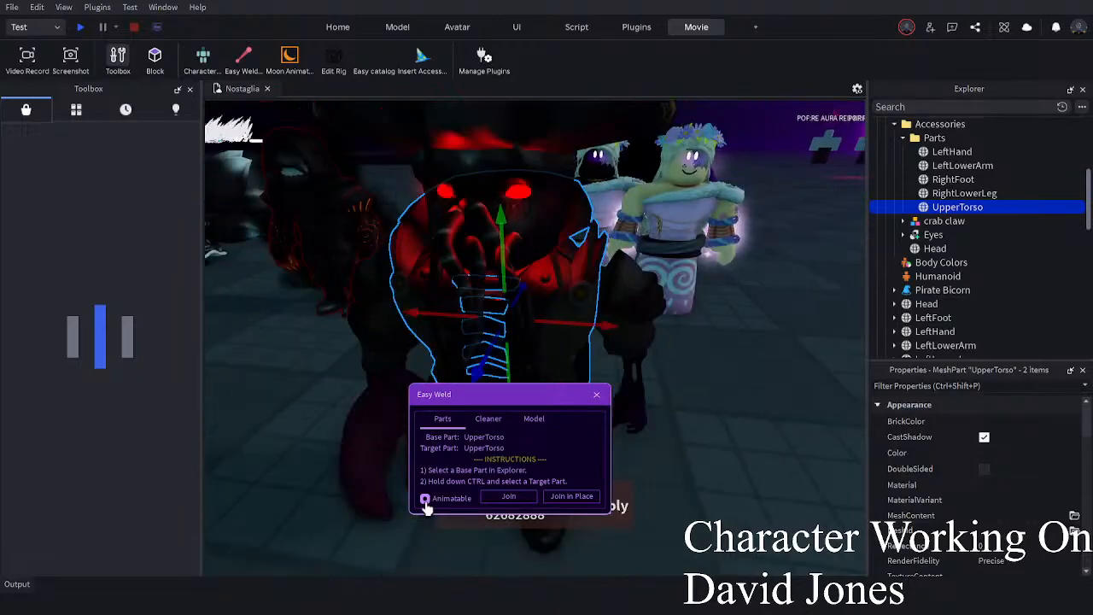
- Weld the UpperTorso mesh from the accessories' Parts folder in place to the body's UpperTorso, with Animatable off
{"action": "scroll", "coordinate": [1009, 303], "scroll_direction": "down", "scroll_amount": 5}
{"action": "left_click", "coordinate": [930, 322]}
{"action": "scroll", "coordinate": [947, 298], "scroll_direction": "up", "scroll_amount": 7}
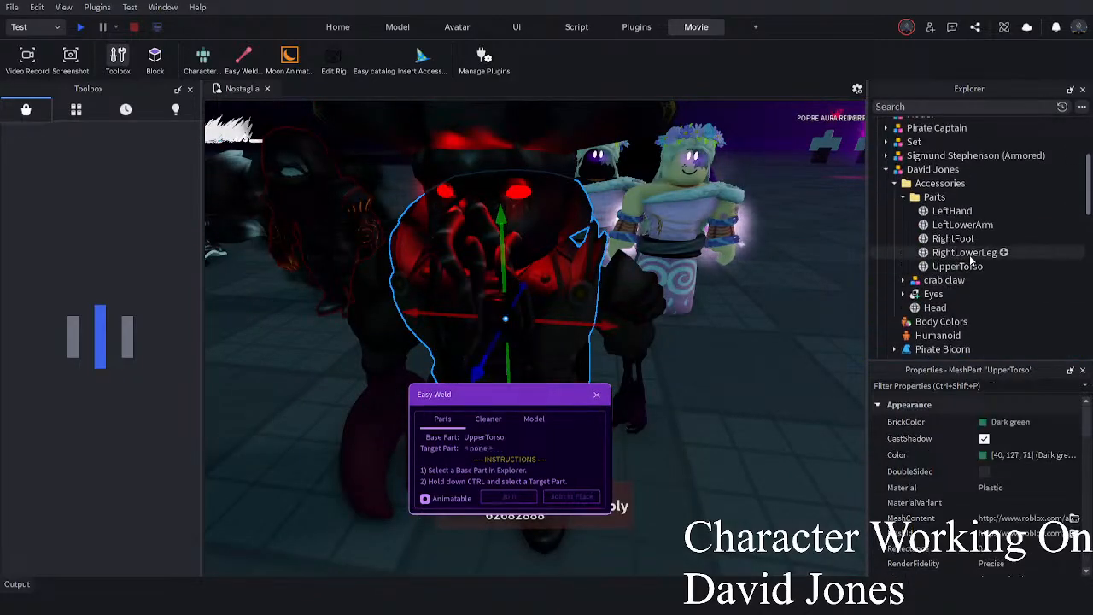
{"action": "left_click", "coordinate": [947, 268], "text": "ctrl"}
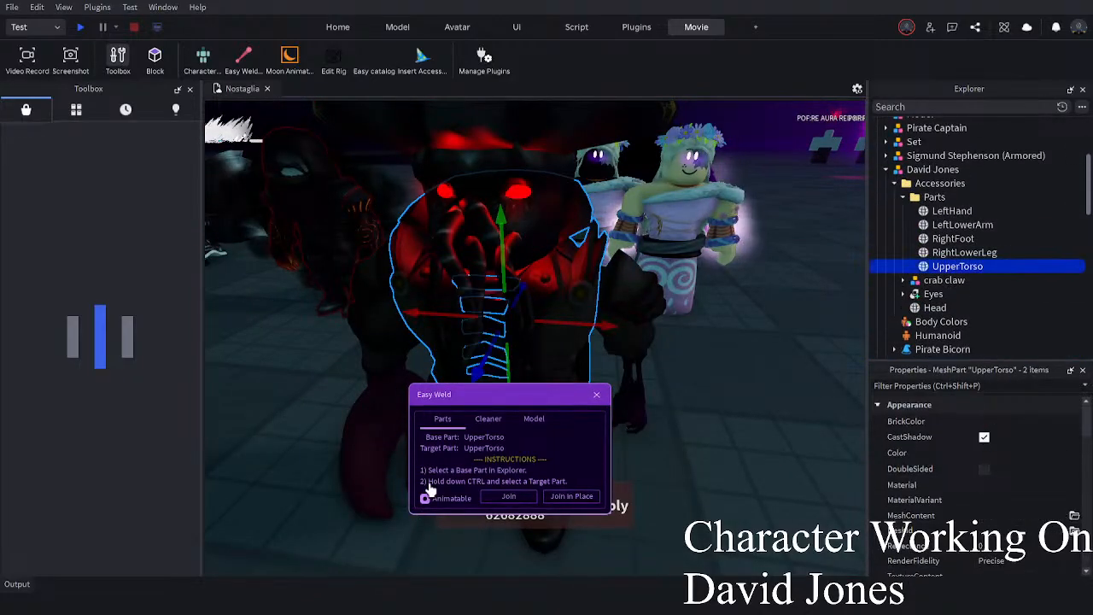
{"action": "left_click", "coordinate": [591, 497]}
{"action": "scroll", "coordinate": [1023, 232], "scroll_direction": "up", "scroll_amount": 1}
{"action": "scroll", "coordinate": [578, 193], "scroll_direction": "down", "scroll_amount": 2}
{"action": "right_click_drag", "start_coordinate": [587, 194], "coordinate": [578, 192]}
{"action": "scroll", "coordinate": [578, 192], "scroll_direction": "up", "scroll_amount": 4}
{"action": "scroll", "coordinate": [927, 227], "scroll_direction": "up", "scroll_amount": 2}
{"action": "left_click", "coordinate": [895, 211]}
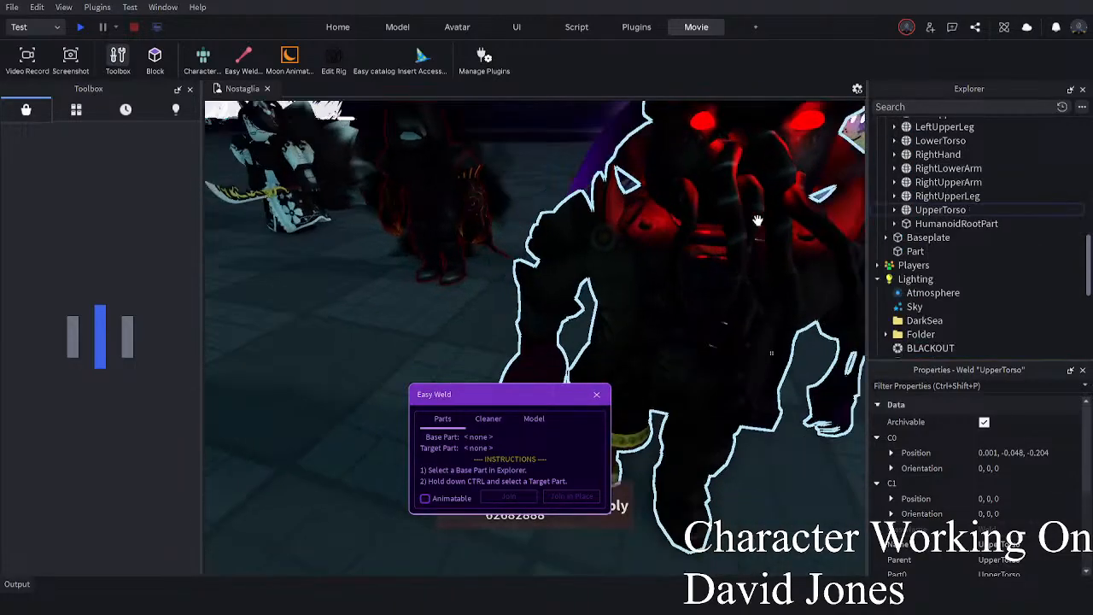
- Weld the accessories' RightLowerLeg peg in place to the body's RightUpperLeg, with Animatable off
{"action": "left_click", "coordinate": [898, 196]}
{"action": "key", "text": "f"}
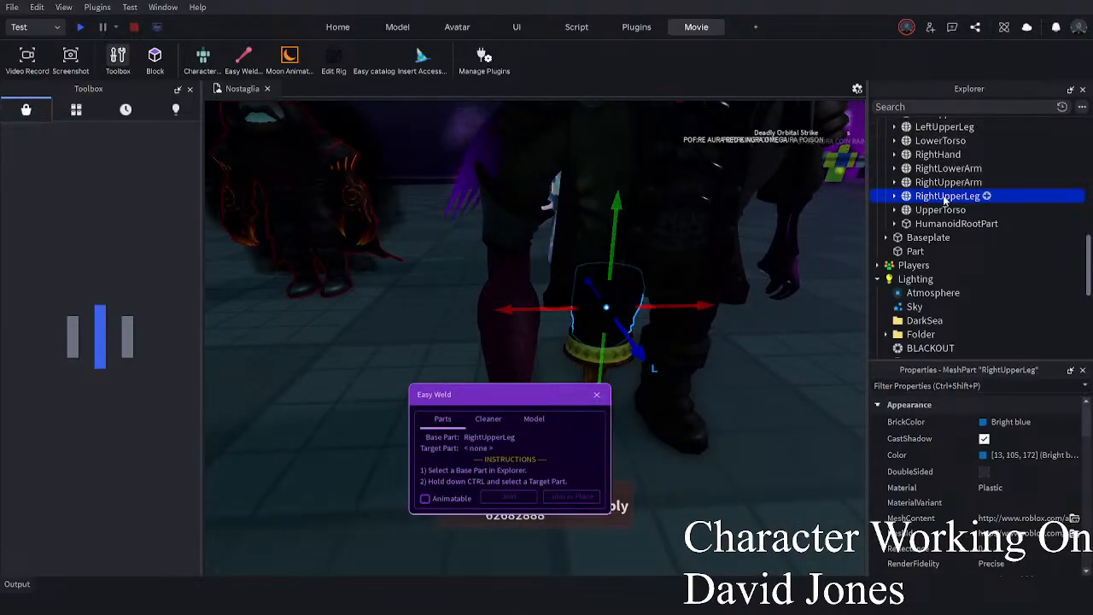
{"action": "scroll", "coordinate": [931, 162], "scroll_direction": "up", "scroll_amount": 3}
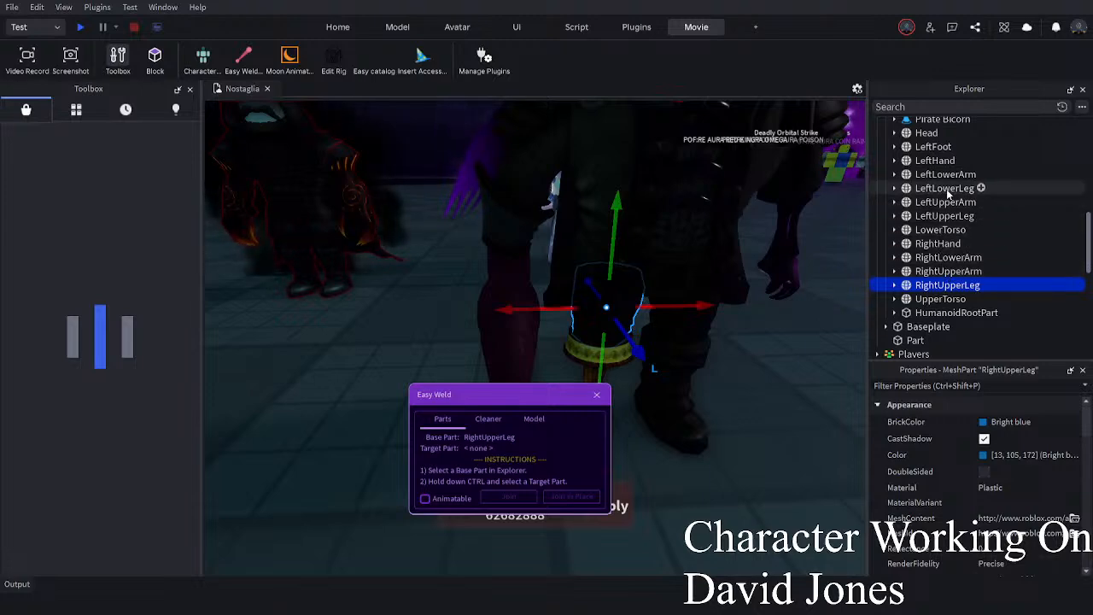
{"action": "left_click", "coordinate": [589, 307]}
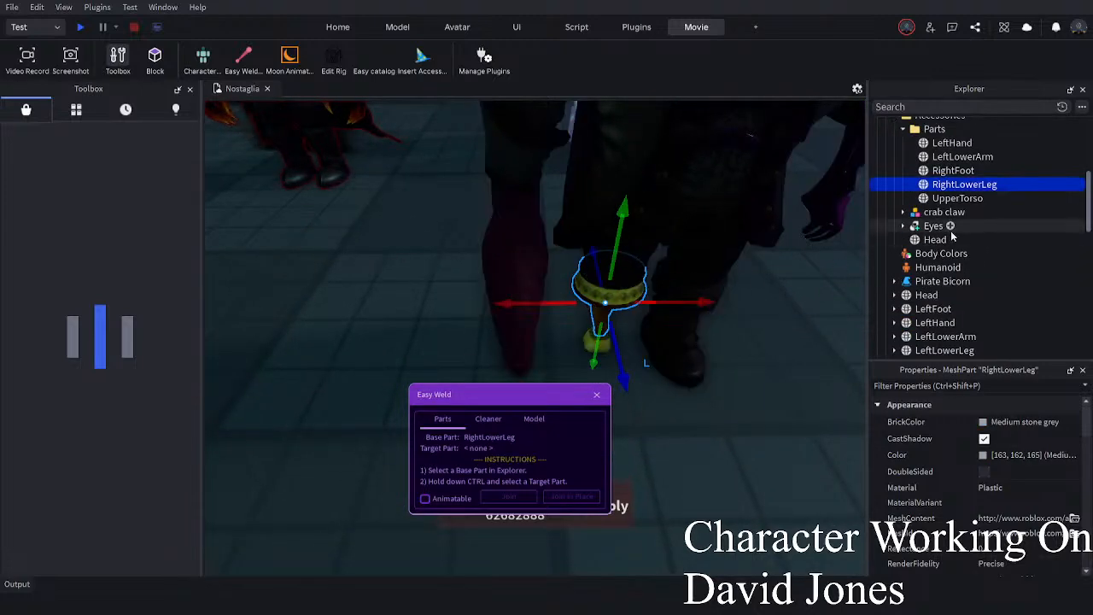
{"action": "scroll", "coordinate": [950, 236], "scroll_direction": "down", "scroll_amount": 5}
{"action": "left_click", "coordinate": [928, 288]}
{"action": "left_click", "coordinate": [931, 298]}
{"action": "scroll", "coordinate": [945, 229], "scroll_direction": "up", "scroll_amount": 3}
{"action": "scroll", "coordinate": [946, 215], "scroll_direction": "up", "scroll_amount": 4}
{"action": "left_click", "coordinate": [961, 213], "text": "ctrl"}
{"action": "right_click_drag", "start_coordinate": [585, 203], "coordinate": [585, 203]}
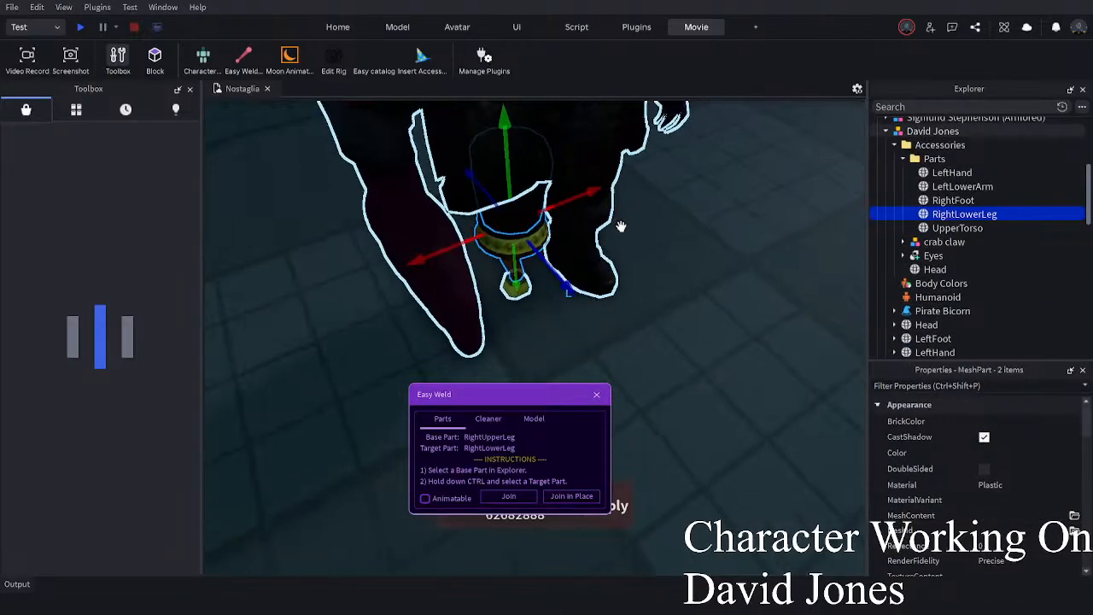
{"action": "left_click", "coordinate": [567, 498]}
- Delete the non-animatable RightLowerLeg weld under RightUpperLeg
{"action": "scroll", "coordinate": [993, 195], "scroll_direction": "up", "scroll_amount": 2}
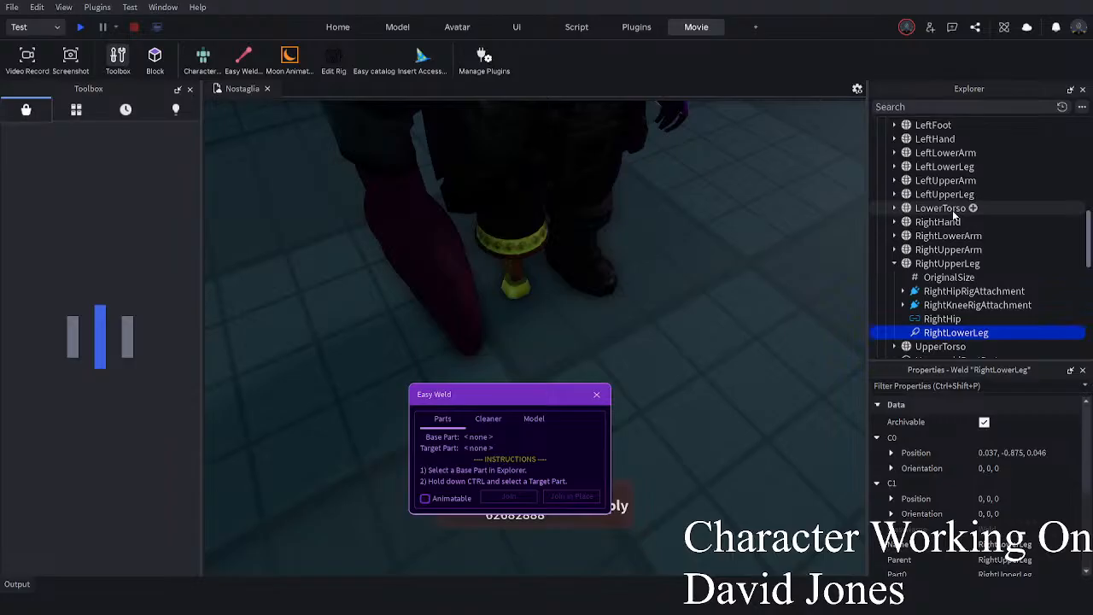
{"action": "key", "text": "Delete"}
{"action": "scroll", "coordinate": [953, 215], "scroll_direction": "down", "scroll_amount": 2}
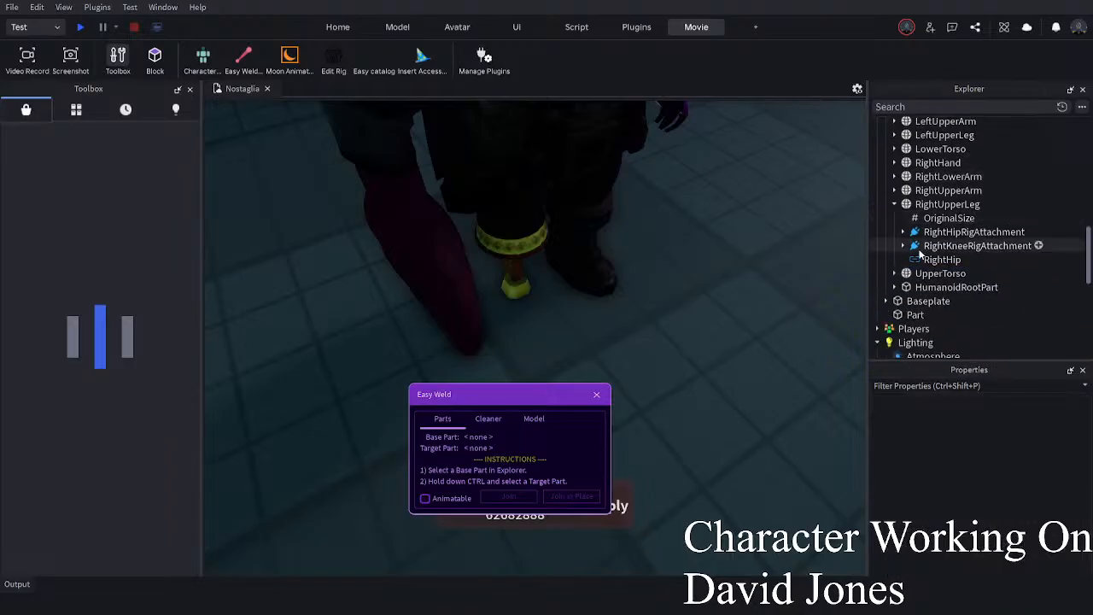
{"action": "scroll", "coordinate": [917, 220], "scroll_direction": "up", "scroll_amount": 2}
- Join the accessories' RightLowerLeg in place to the body's RightUpperLeg with Animatable enabled
{"action": "right_click_drag", "start_coordinate": [697, 237], "coordinate": [749, 232]}
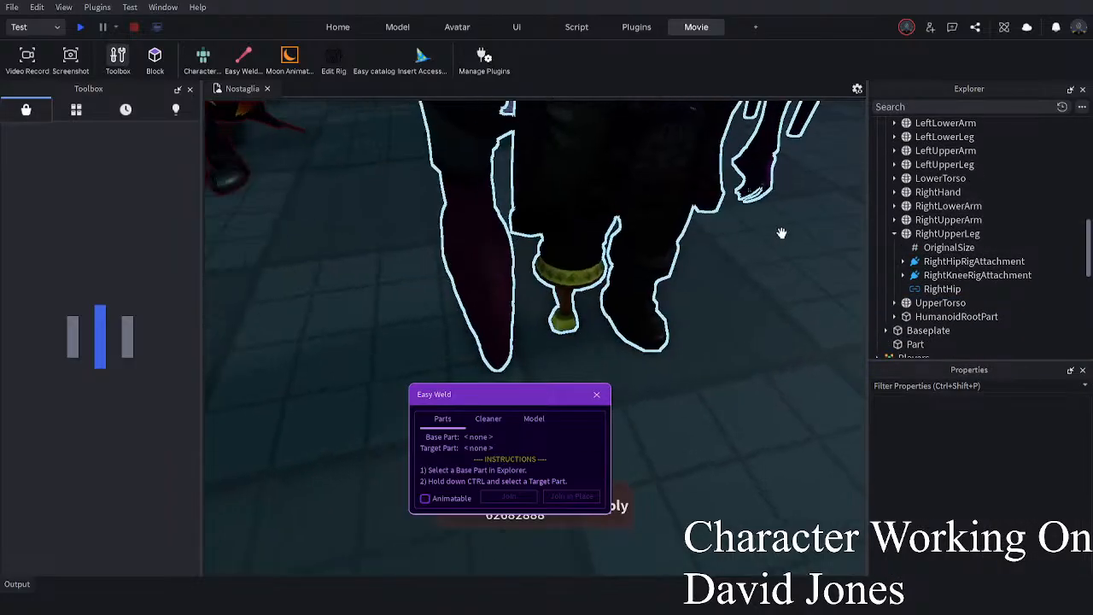
{"action": "left_click", "coordinate": [949, 235]}
{"action": "scroll", "coordinate": [949, 237], "scroll_direction": "up", "scroll_amount": 6}
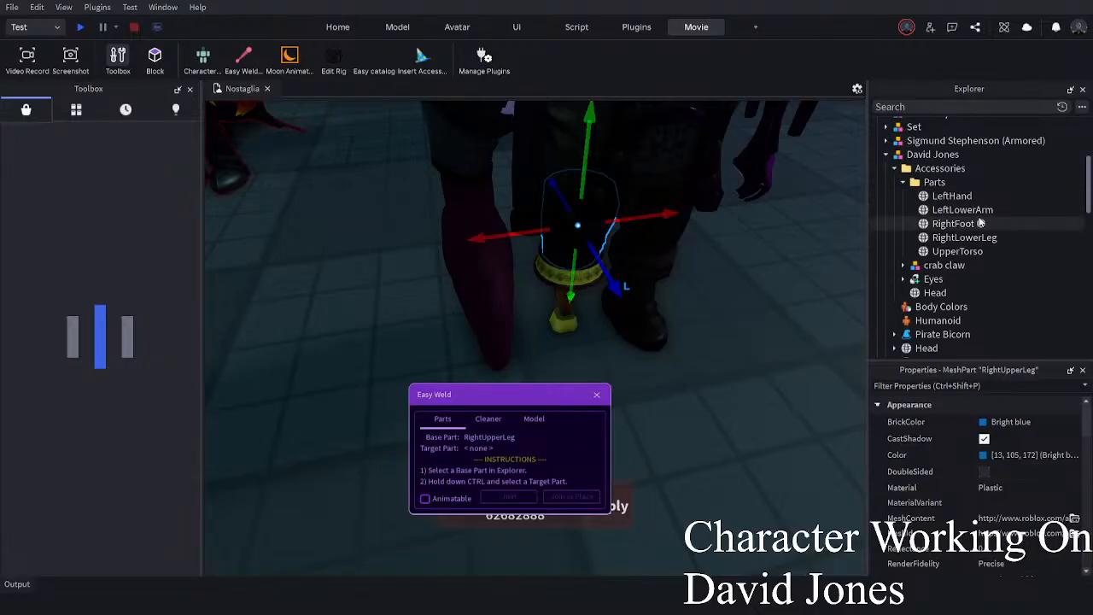
{"action": "left_click", "coordinate": [951, 238], "text": "ctrl"}
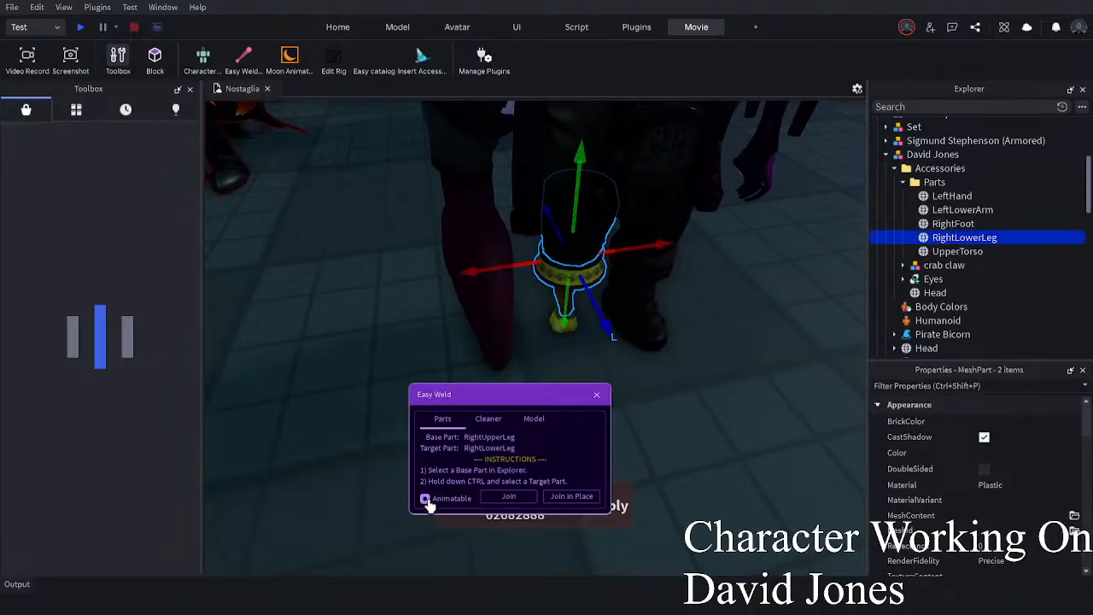
{"action": "left_click", "coordinate": [570, 503]}
- Weld the accessories' RightFoot in place to the RightLowerLeg peg, with Animatable off
{"action": "scroll", "coordinate": [971, 192], "scroll_direction": "up", "scroll_amount": 6}
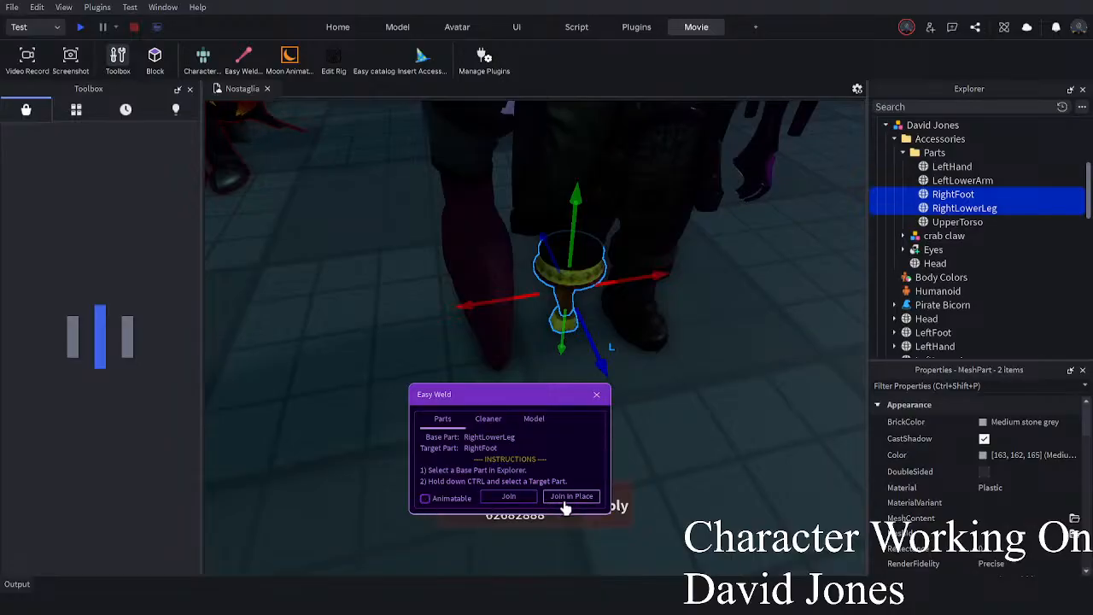
{"action": "left_click", "coordinate": [570, 496]}
{"action": "scroll", "coordinate": [618, 215], "scroll_direction": "down", "scroll_amount": 4}
{"action": "right_click_drag", "start_coordinate": [618, 215], "coordinate": [491, 252]}
{"action": "right_click_drag", "start_coordinate": [764, 277], "coordinate": [765, 278]}
{"action": "left_click", "coordinate": [957, 180]}
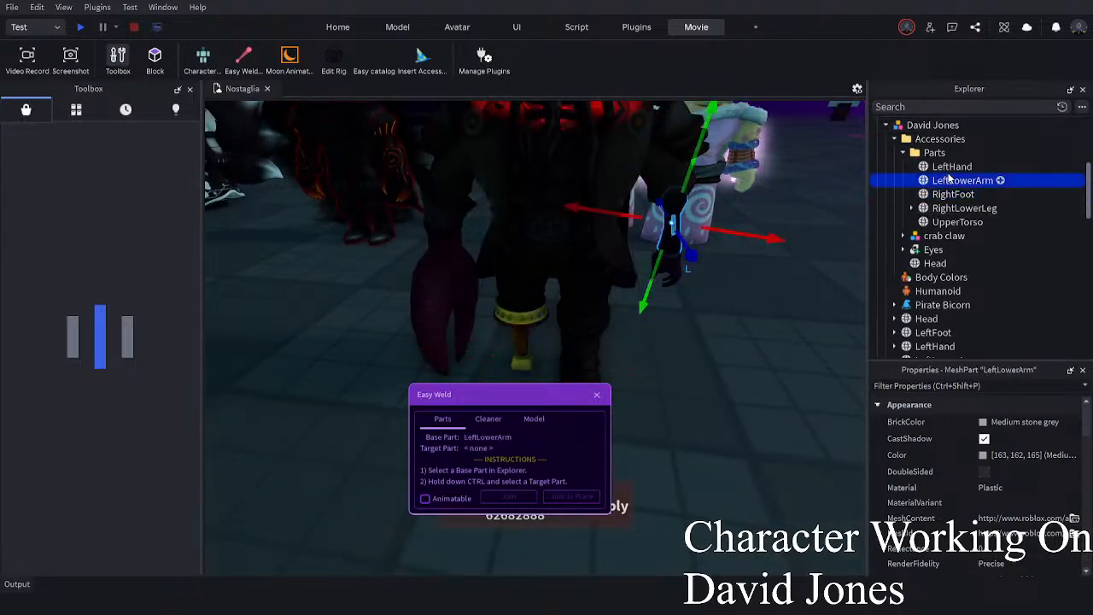
{"action": "scroll", "coordinate": [948, 222], "scroll_direction": "down", "scroll_amount": 3}
{"action": "left_click", "coordinate": [945, 242], "text": "ctrl"}
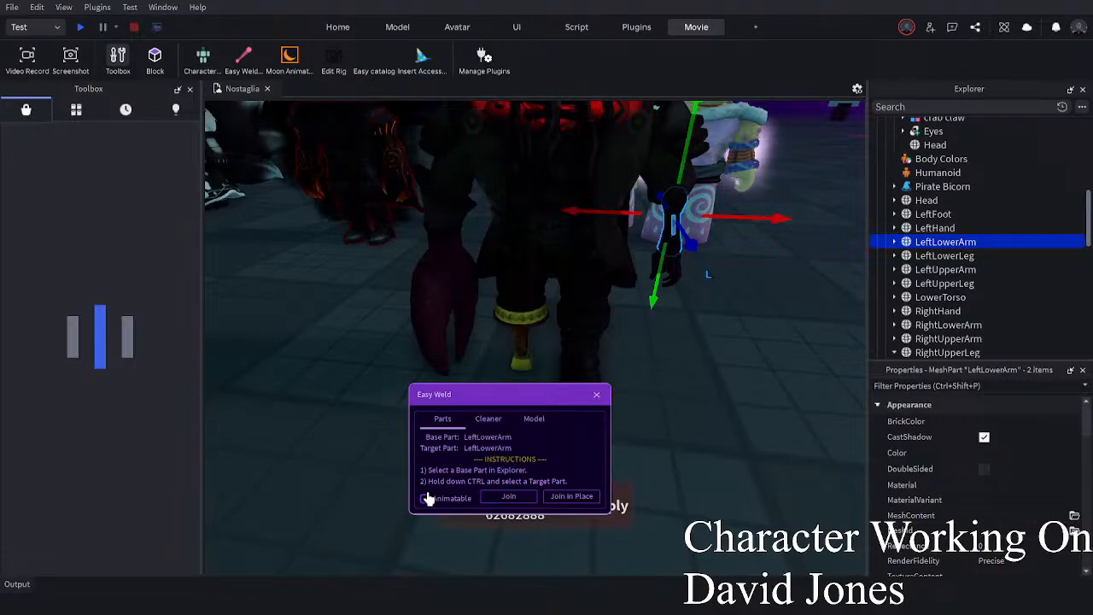
{"action": "right_click_drag", "start_coordinate": [292, 448], "coordinate": [691, 310]}
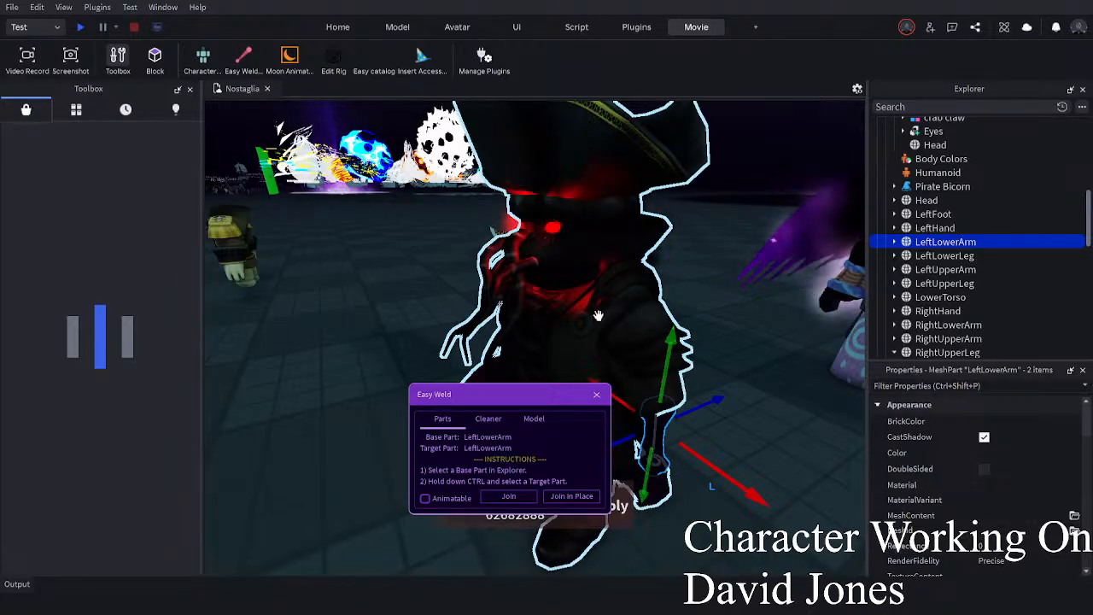
{"action": "right_click_drag", "start_coordinate": [643, 309], "coordinate": [569, 315]}
- Weld the accessories' LeftLowerArm in place to the body's LeftLowerArm, using the body part as the base
{"action": "left_click", "coordinate": [922, 243]}
{"action": "scroll", "coordinate": [922, 243], "scroll_direction": "up", "scroll_amount": 3}
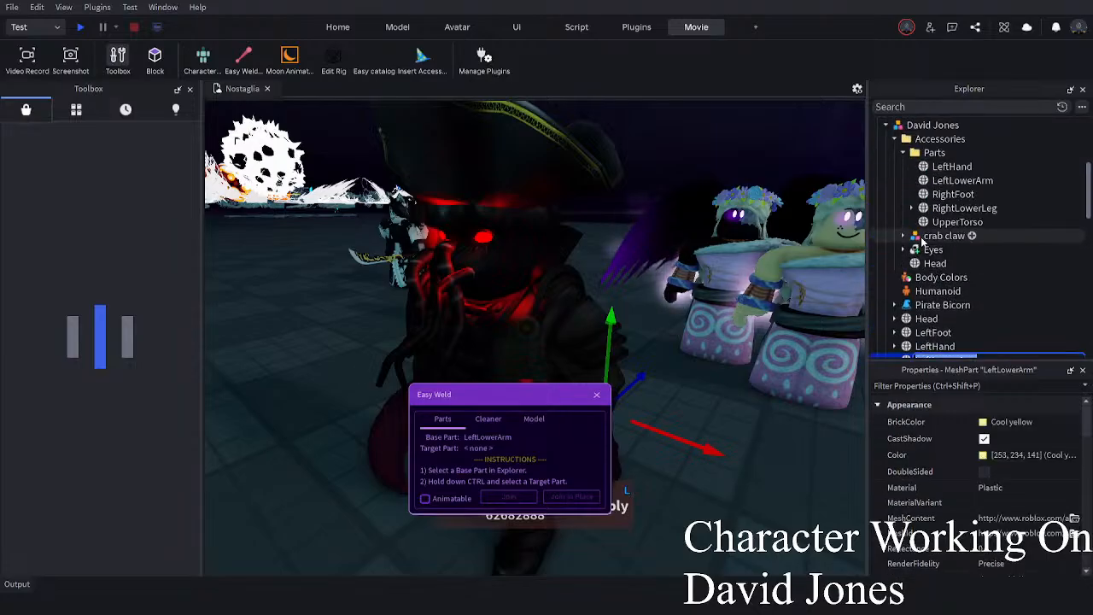
{"action": "left_click", "coordinate": [962, 180], "text": "ctrl"}
{"action": "right_click_drag", "start_coordinate": [769, 257], "coordinate": [698, 235]}
{"action": "left_click", "coordinate": [543, 504]}
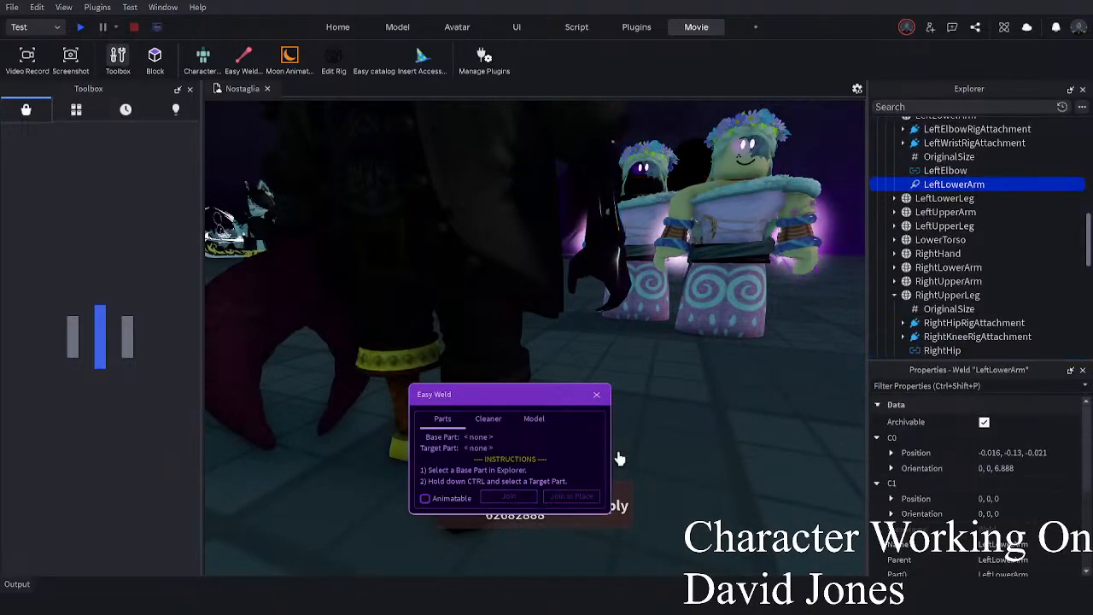
- Weld the accessories' LeftHand in place to the body's LeftHand and collapse the expanded body part entry
{"action": "left_click", "coordinate": [934, 190]}
{"action": "scroll", "coordinate": [931, 182], "scroll_direction": "up", "scroll_amount": 4}
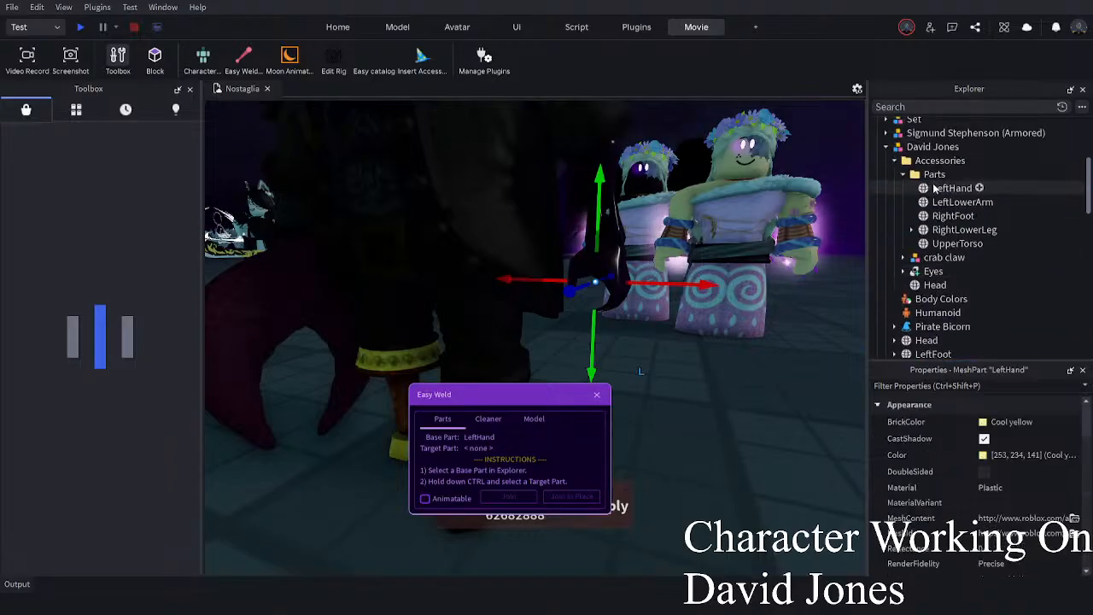
{"action": "left_click", "coordinate": [932, 189], "text": "ctrl"}
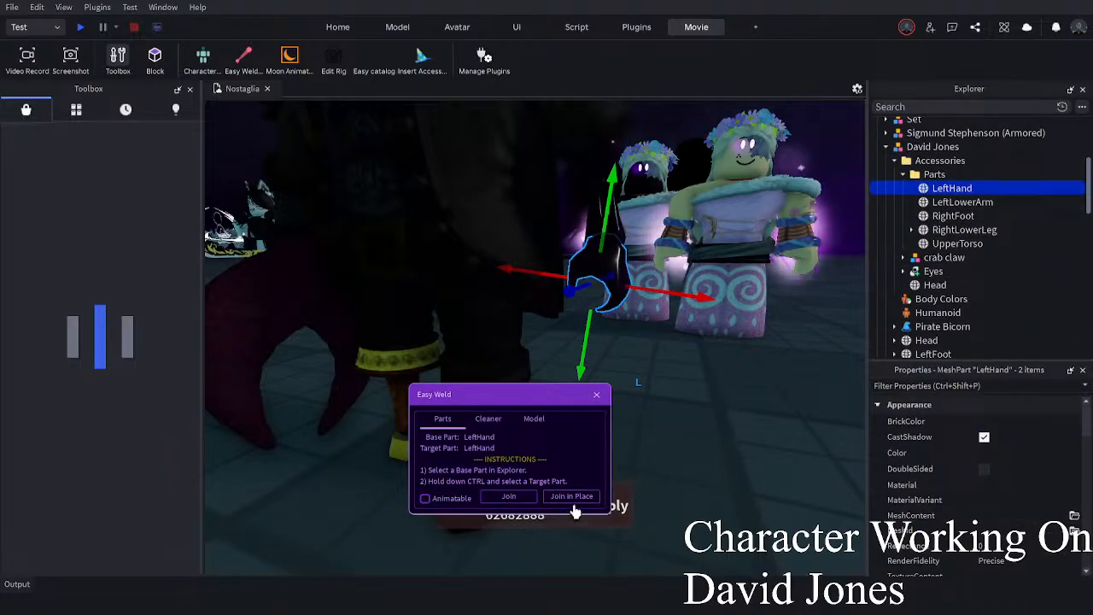
{"action": "left_click", "coordinate": [571, 496]}
{"action": "scroll", "coordinate": [892, 222], "scroll_direction": "up", "scroll_amount": 3}
{"action": "left_click", "coordinate": [893, 217]}
- Try to pair the body's RightHand as weld base with the whole crab claw model as the target
{"action": "left_click", "coordinate": [682, 436]}
{"action": "right_click_drag", "start_coordinate": [682, 435], "coordinate": [670, 273]}
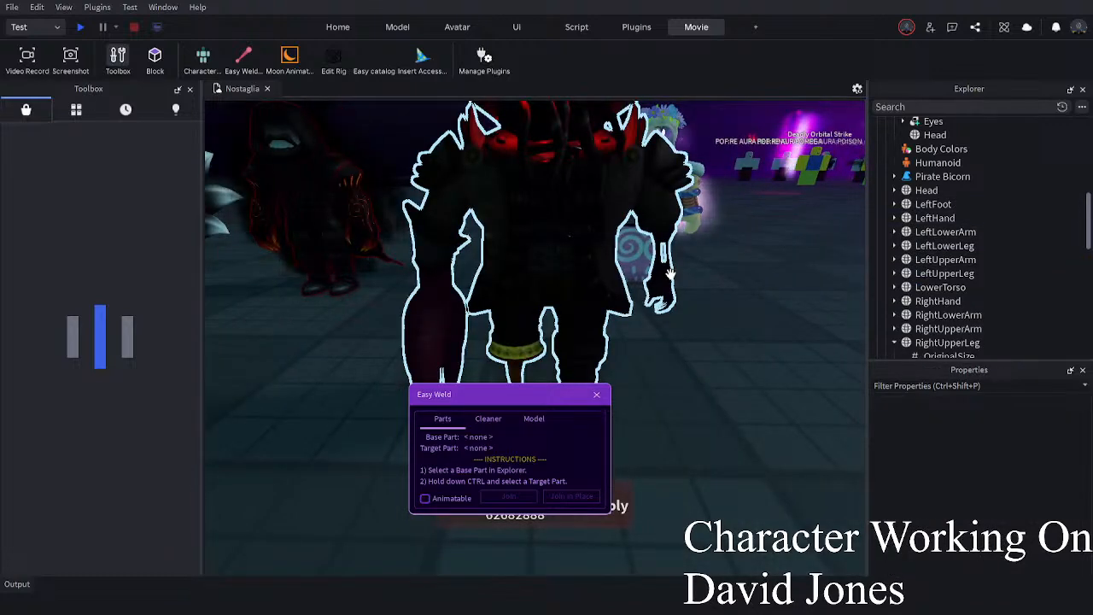
{"action": "scroll", "coordinate": [670, 273], "scroll_direction": "down", "scroll_amount": 2}
{"action": "scroll", "coordinate": [570, 238], "scroll_direction": "up", "scroll_amount": 1}
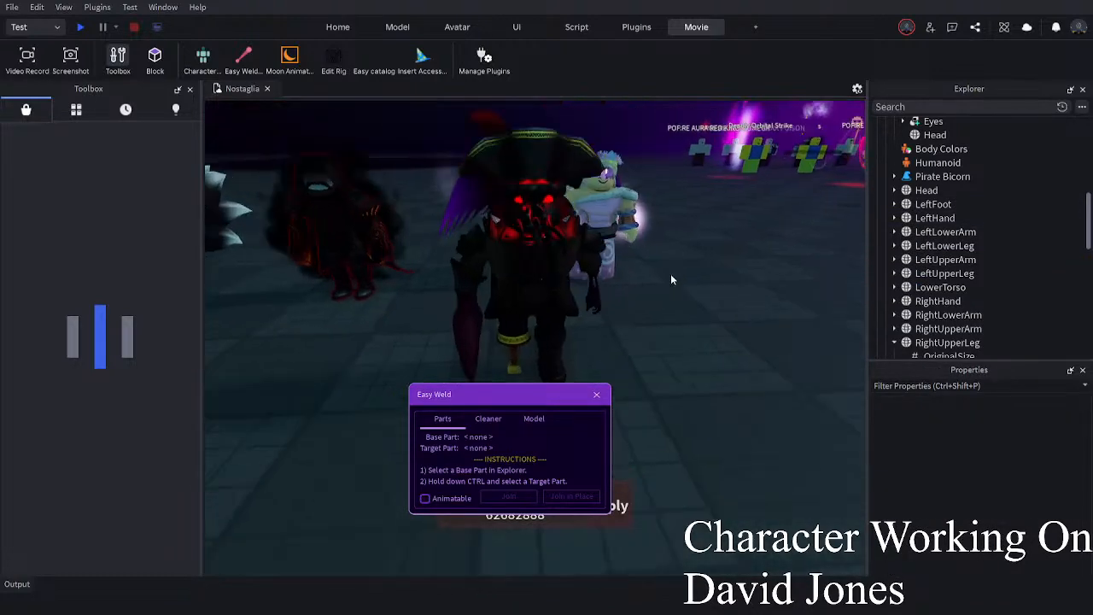
{"action": "scroll", "coordinate": [922, 229], "scroll_direction": "up", "scroll_amount": 4}
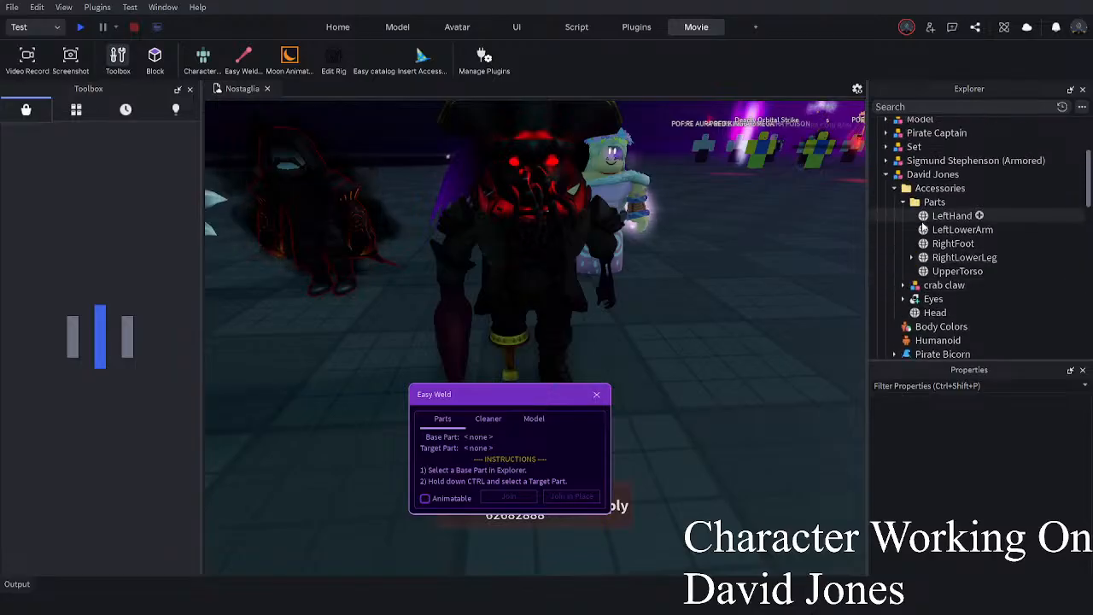
{"action": "right_click_drag", "start_coordinate": [746, 296], "coordinate": [638, 288]}
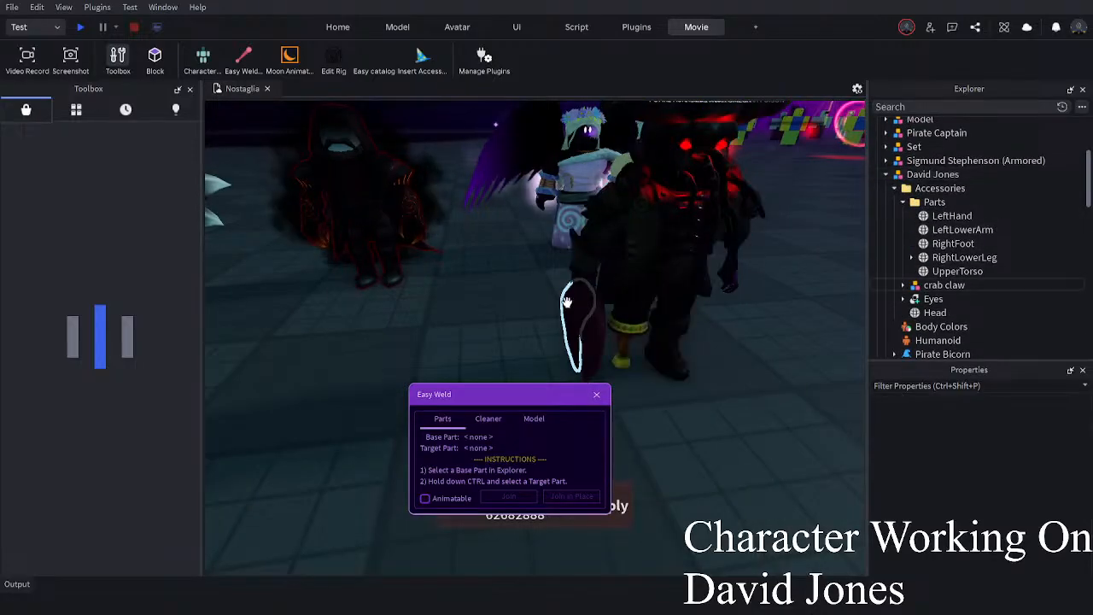
{"action": "scroll", "coordinate": [907, 240], "scroll_direction": "down", "scroll_amount": 10}
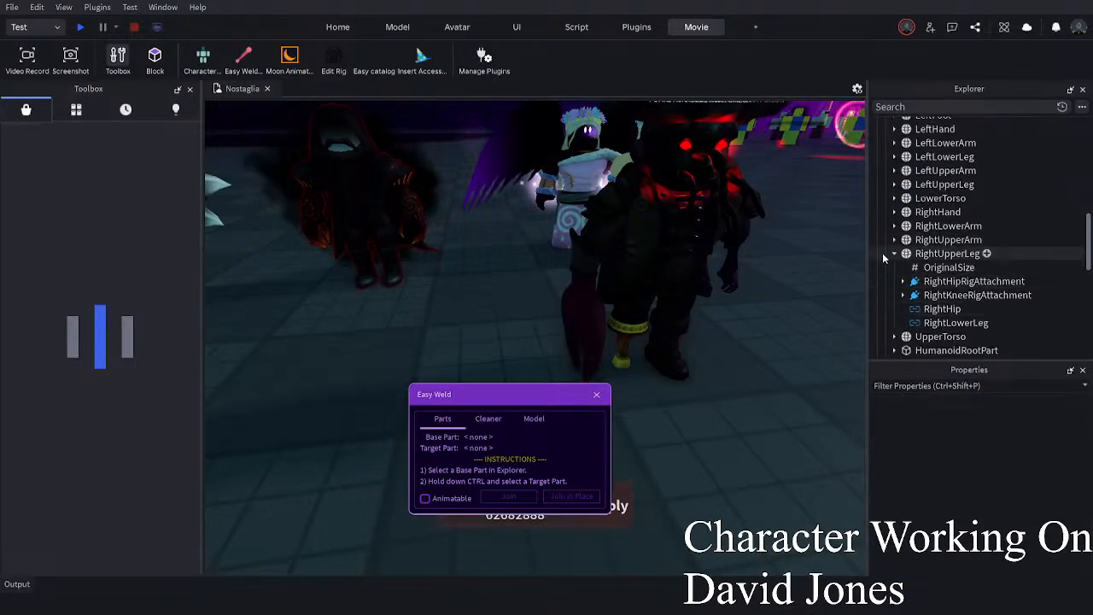
{"action": "left_click", "coordinate": [917, 213]}
{"action": "right_click_drag", "start_coordinate": [752, 244], "coordinate": [784, 225]}
{"action": "scroll", "coordinate": [943, 185], "scroll_direction": "up", "scroll_amount": 6}
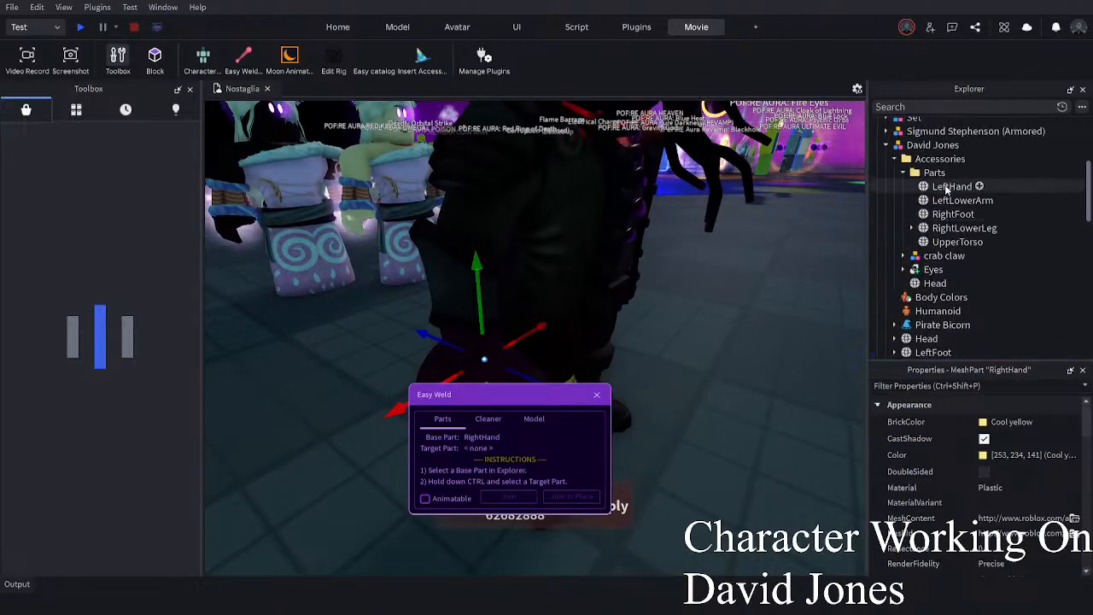
{"action": "left_click", "coordinate": [943, 255], "text": "ctrl"}
{"action": "scroll", "coordinate": [904, 250], "scroll_direction": "down", "scroll_amount": 3}
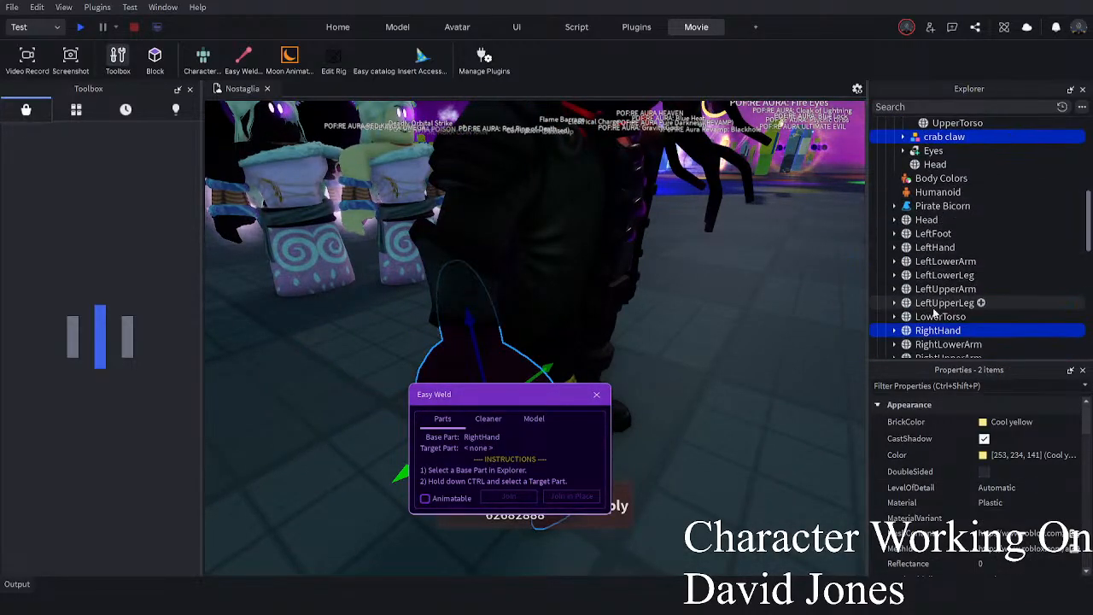
- Join the crab claw's SphereII in place to the body's RightHand with Animatable enabled, and close Easy Weld
{"action": "left_click", "coordinate": [927, 332]}
{"action": "left_click", "coordinate": [902, 137]}
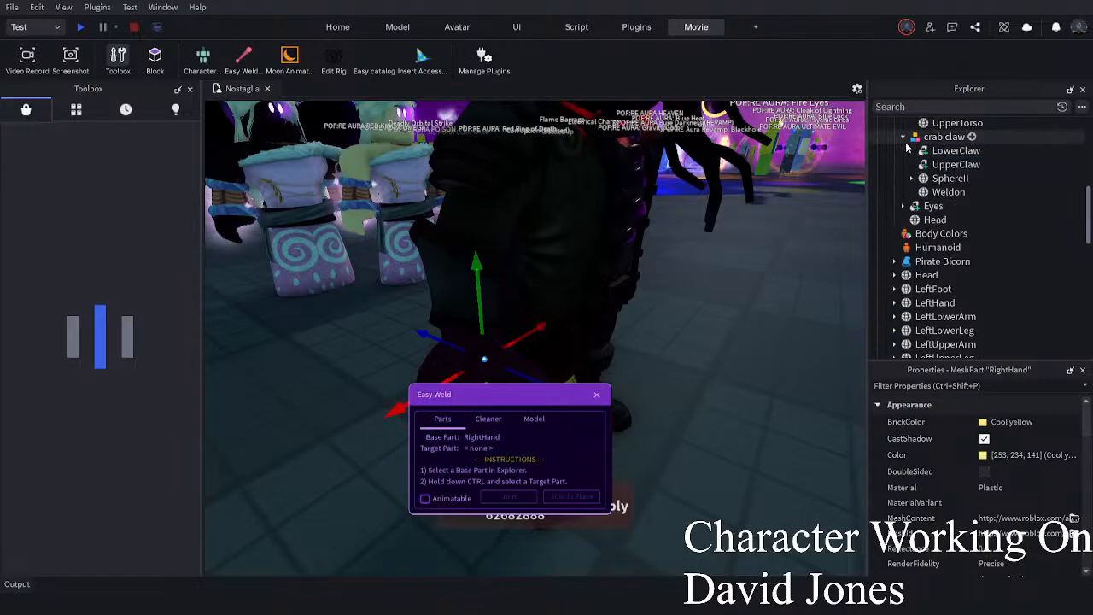
{"action": "left_click", "coordinate": [940, 179], "text": "ctrl"}
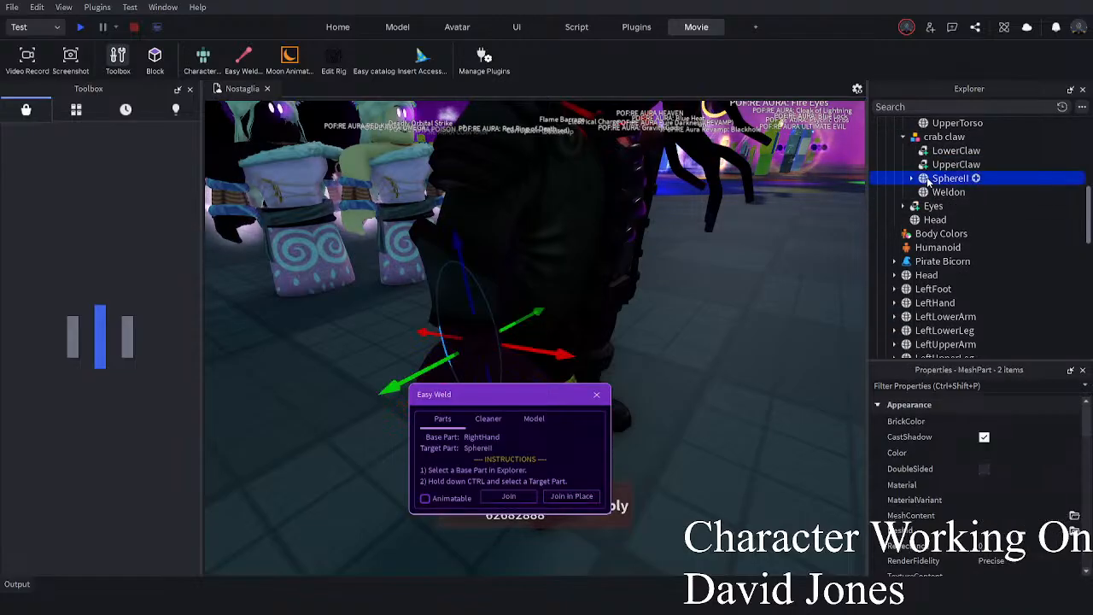
{"action": "left_click", "coordinate": [568, 497]}
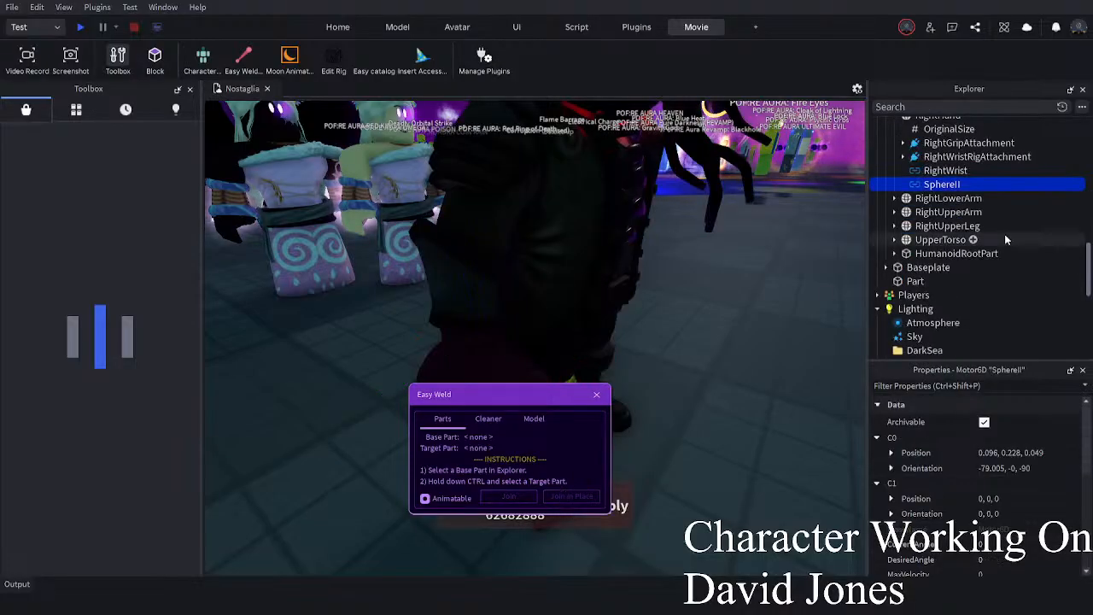
{"action": "scroll", "coordinate": [939, 239], "scroll_direction": "up", "scroll_amount": 5}
{"action": "left_click", "coordinate": [893, 233]}
{"action": "left_click", "coordinate": [596, 394]}
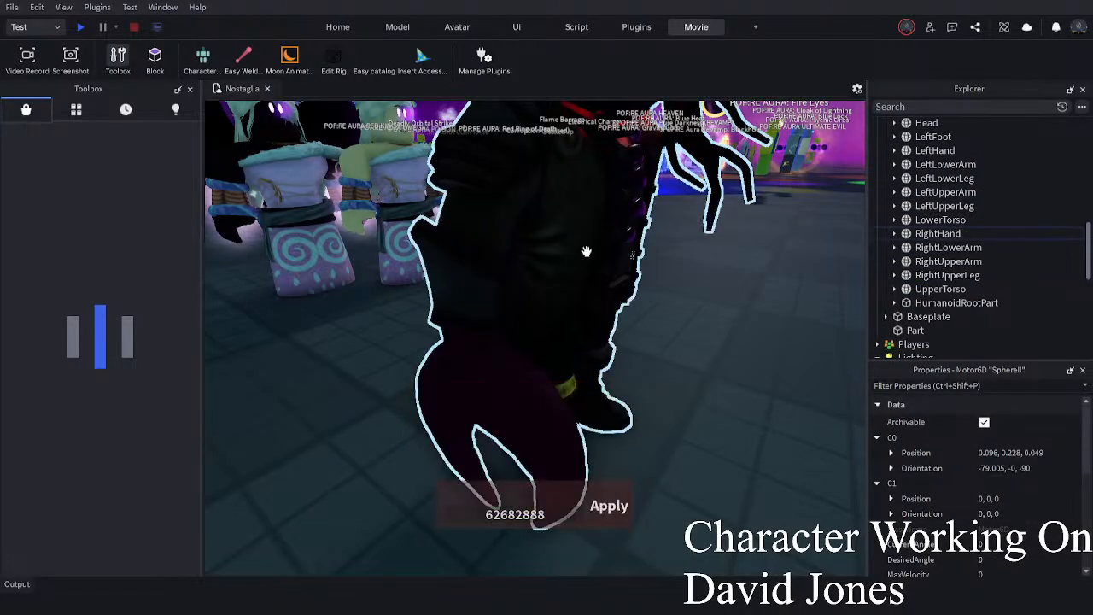
- Weld the accessories' Eyes in place to the accessories' Head with Animatable off, and collapse the David Jones model
{"action": "left_click", "coordinate": [653, 242]}
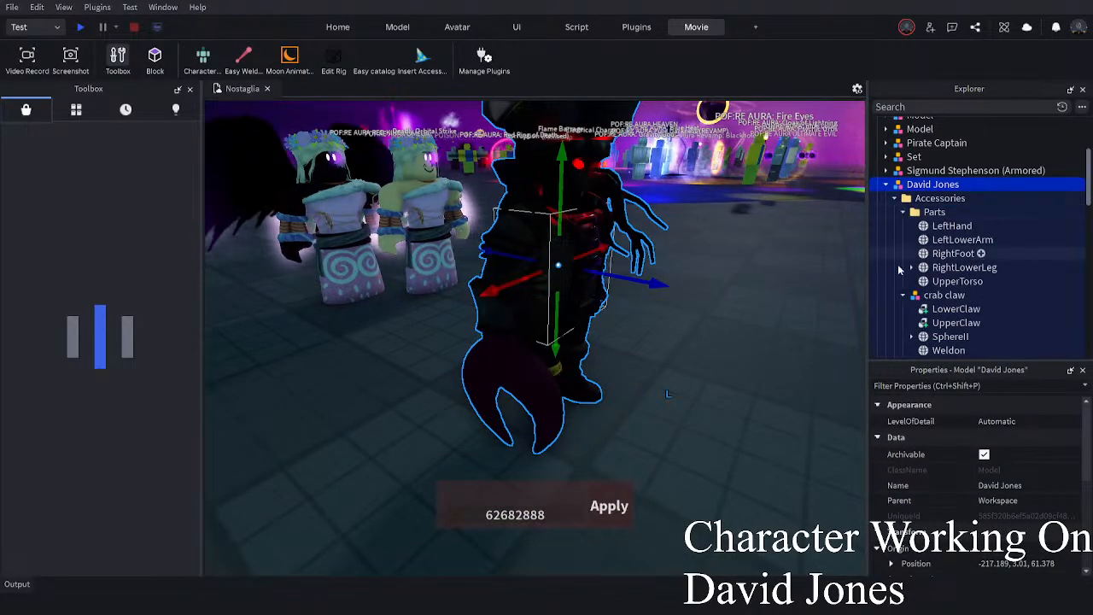
{"action": "left_click", "coordinate": [926, 308]}
{"action": "left_click", "coordinate": [930, 322], "text": "ctrl"}
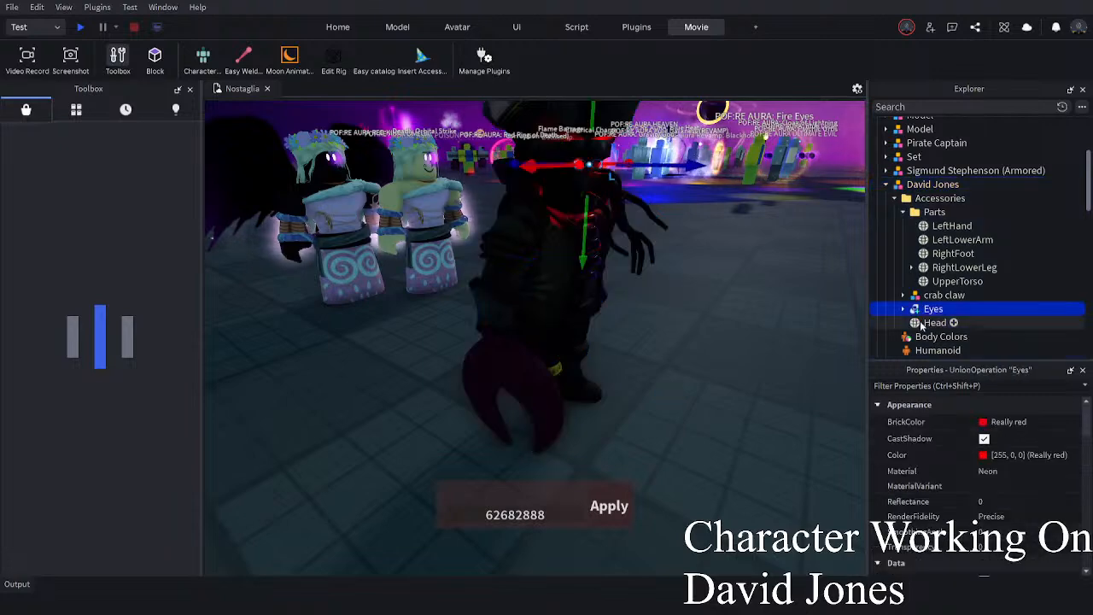
{"action": "left_click", "coordinate": [241, 58]}
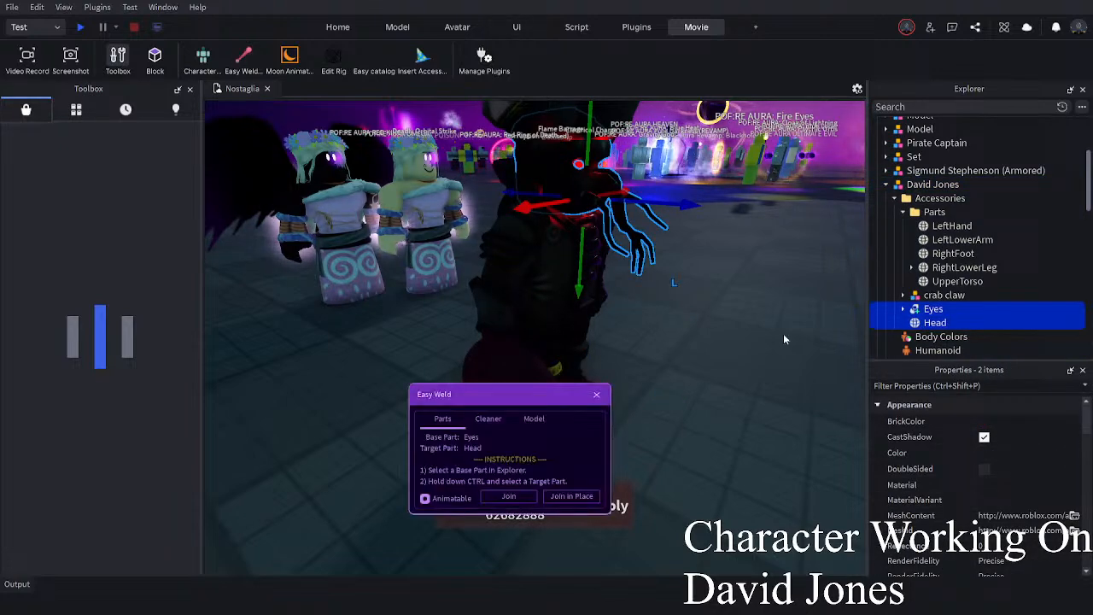
{"action": "left_click", "coordinate": [930, 322]}
{"action": "left_click", "coordinate": [932, 308], "text": "ctrl"}
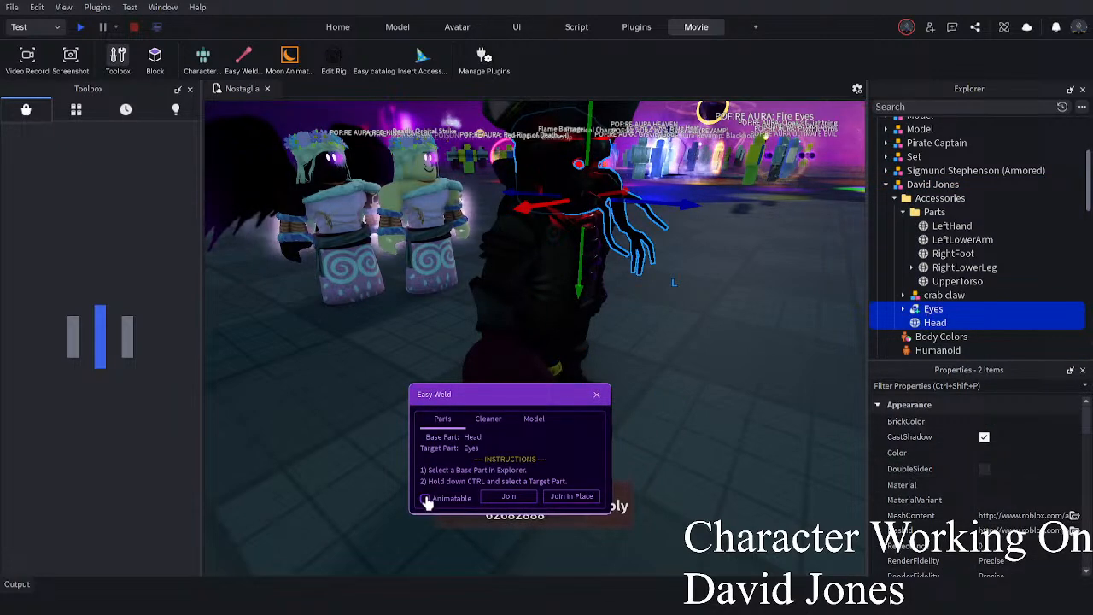
{"action": "left_click", "coordinate": [562, 502]}
{"action": "left_click", "coordinate": [596, 394]}
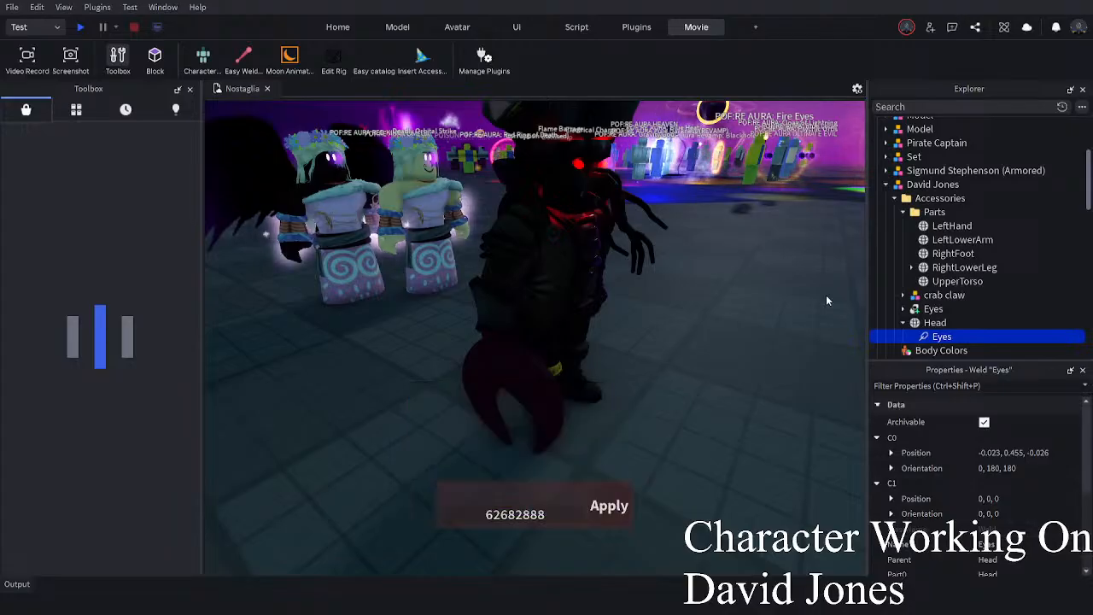
{"action": "left_click", "coordinate": [875, 190]}
{"action": "left_click", "coordinate": [885, 185]}
{"action": "left_click", "coordinate": [719, 288]}
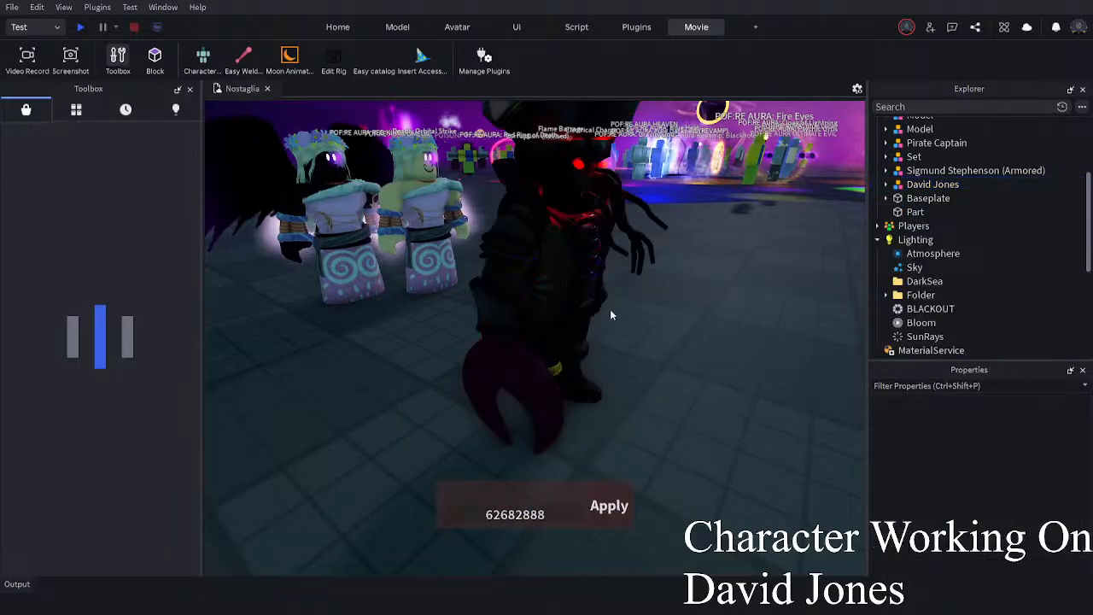
- Create a new rig animation for the David Jones model in Moon Animator
{"action": "left_click", "coordinate": [594, 307]}
{"action": "left_click", "coordinate": [289, 58]}
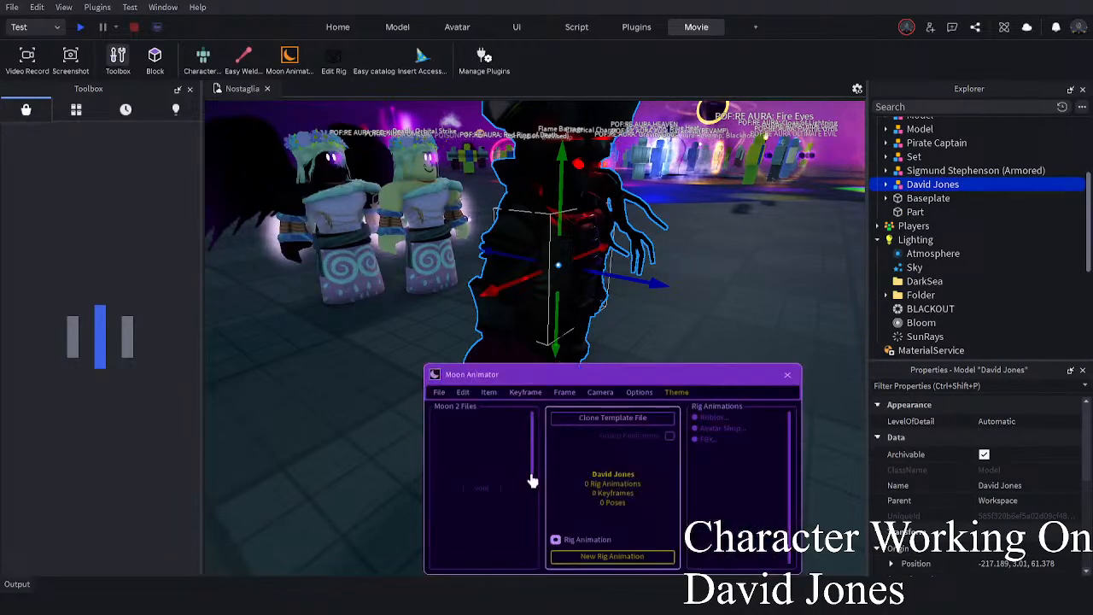
{"action": "left_click", "coordinate": [589, 561]}
- Test the David Jones rig by posing and rotating its parts, and close Moon Animator
{"action": "left_click", "coordinate": [577, 275]}
{"action": "right_click_drag", "start_coordinate": [577, 274], "coordinate": [582, 287]}
{"action": "left_click_drag", "start_coordinate": [583, 290], "coordinate": [763, 335]}
{"action": "left_click", "coordinate": [514, 292]}
{"action": "left_click", "coordinate": [520, 276]}
{"action": "left_click", "coordinate": [513, 290]}
{"action": "left_click", "coordinate": [519, 275]}
{"action": "left_click", "coordinate": [450, 458]}
{"action": "key", "text": "r"}
{"action": "right_click_drag", "start_coordinate": [763, 335], "coordinate": [764, 335]}
{"action": "scroll", "coordinate": [630, 286], "scroll_direction": "up", "scroll_amount": 3}
{"action": "left_click", "coordinate": [585, 239]}
{"action": "left_click", "coordinate": [596, 226]}
{"action": "left_click", "coordinate": [586, 200]}
{"action": "left_click", "coordinate": [638, 234]}
{"action": "key", "text": "r"}
{"action": "left_click_drag", "start_coordinate": [702, 287], "coordinate": [713, 205]}
{"action": "left_click", "coordinate": [786, 374]}
{"action": "left_click", "coordinate": [839, 461]}
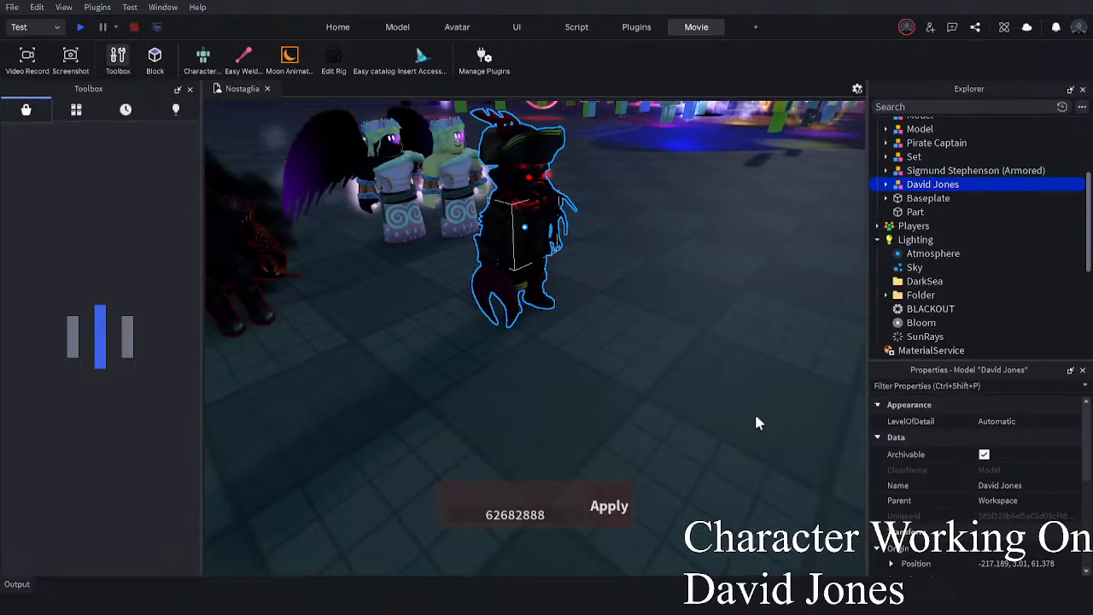
- Activate the Move tool and open the David Jones rig in Edit Rig
{"action": "right_click_drag", "start_coordinate": [755, 417], "coordinate": [13, 3]}
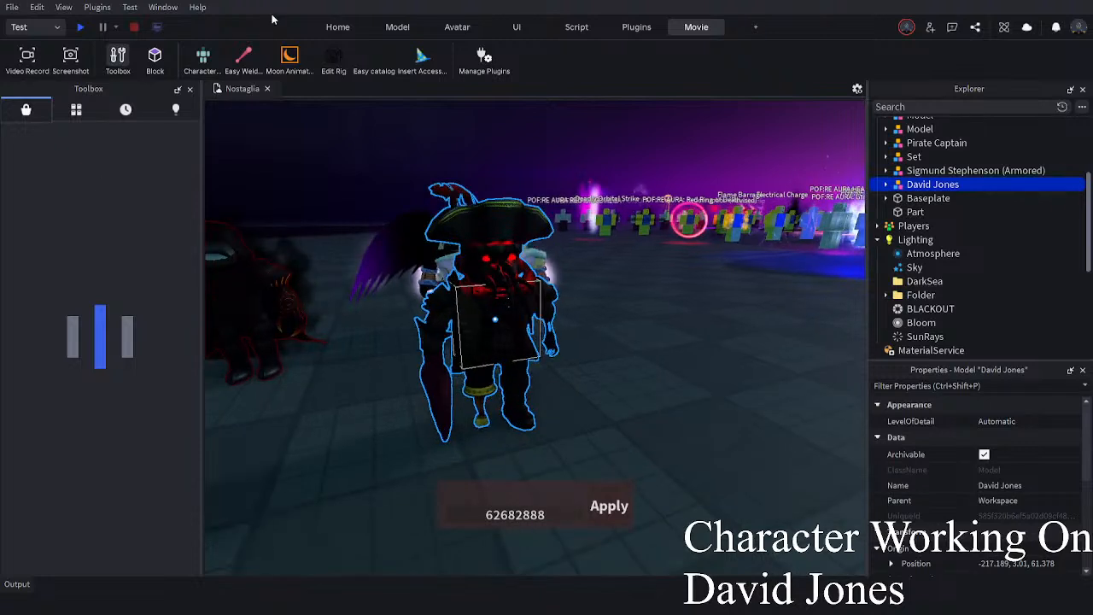
{"action": "left_click", "coordinate": [338, 26]}
{"action": "left_click", "coordinate": [59, 62]}
{"action": "left_click", "coordinate": [717, 26]}
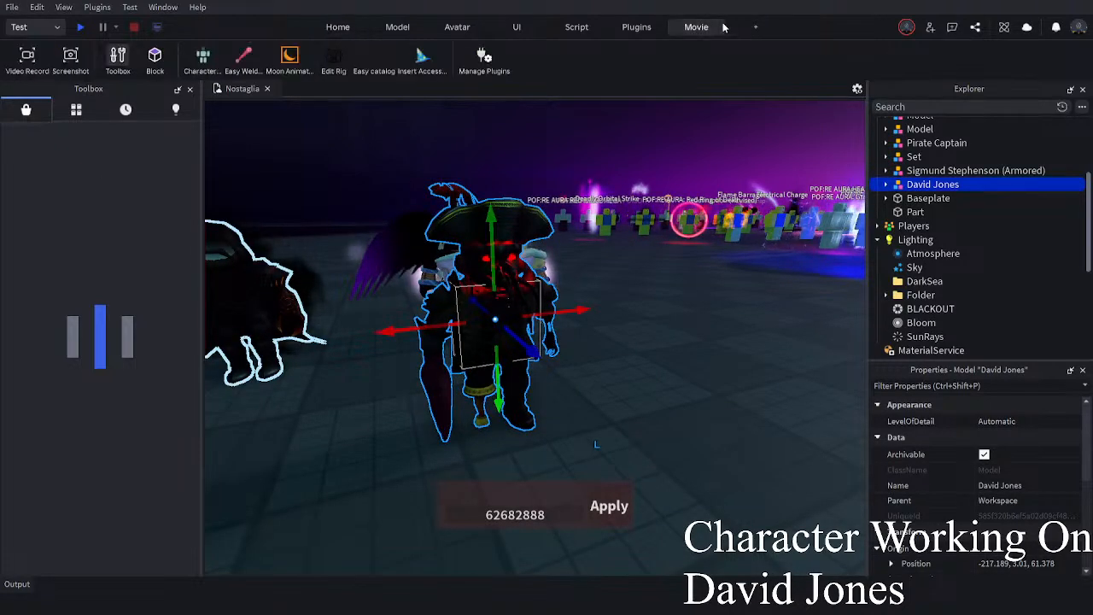
{"action": "left_click", "coordinate": [329, 57]}
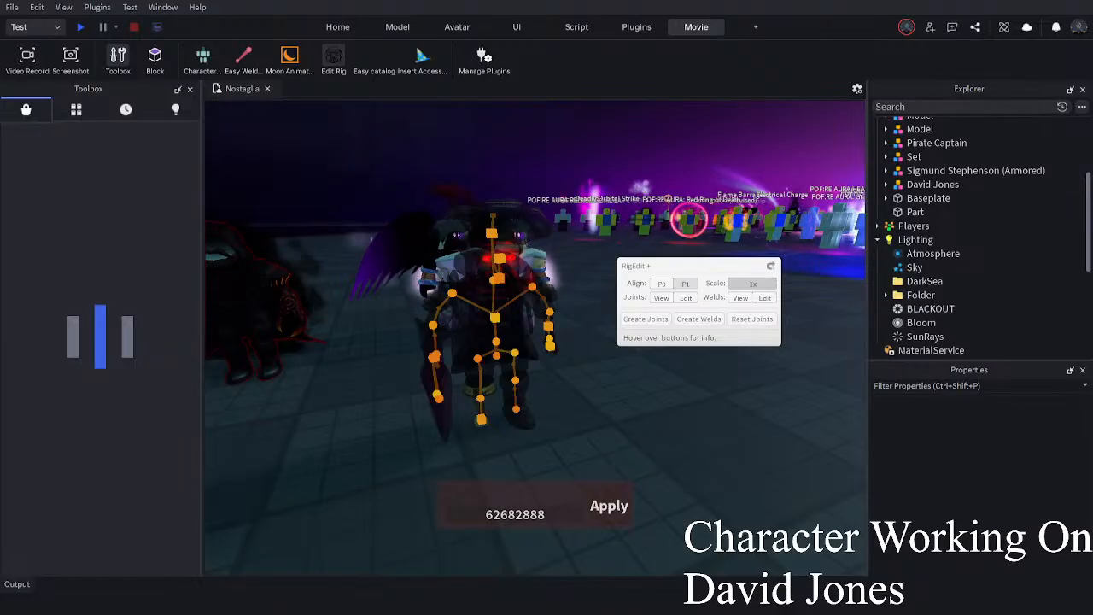
- Examine the crab claw's joints in the rig view and select the LowerClaw joint
{"action": "key", "text": "w"}
{"action": "key", "text": "a"}
{"action": "right_click_drag", "start_coordinate": [569, 418], "coordinate": [570, 418]}
{"action": "key", "text": "s"}
{"action": "key", "text": "w"}
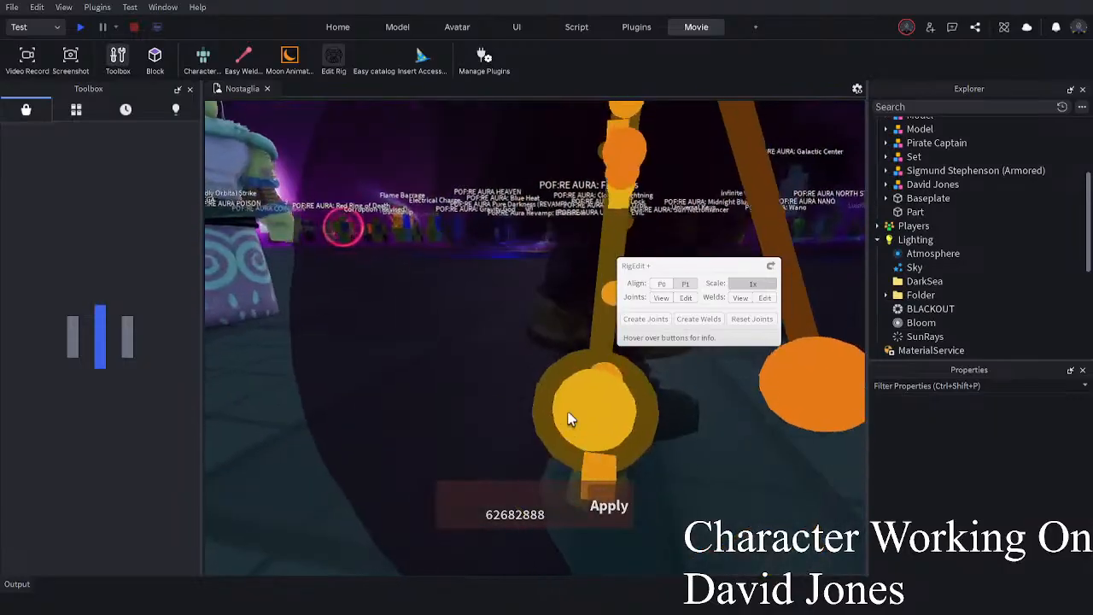
{"action": "key", "text": "s"}
{"action": "left_click", "coordinate": [548, 357]}
{"action": "right_click_drag", "start_coordinate": [548, 358], "coordinate": [548, 359]}
{"action": "key", "text": "w"}
- Move Lighting's Atmosphere, Sky and BLACKOUT objects into the DarkSea folder and collapse Lighting
{"action": "scroll", "coordinate": [954, 256], "scroll_direction": "down", "scroll_amount": 5}
{"action": "scroll", "coordinate": [953, 256], "scroll_direction": "down", "scroll_amount": 10}
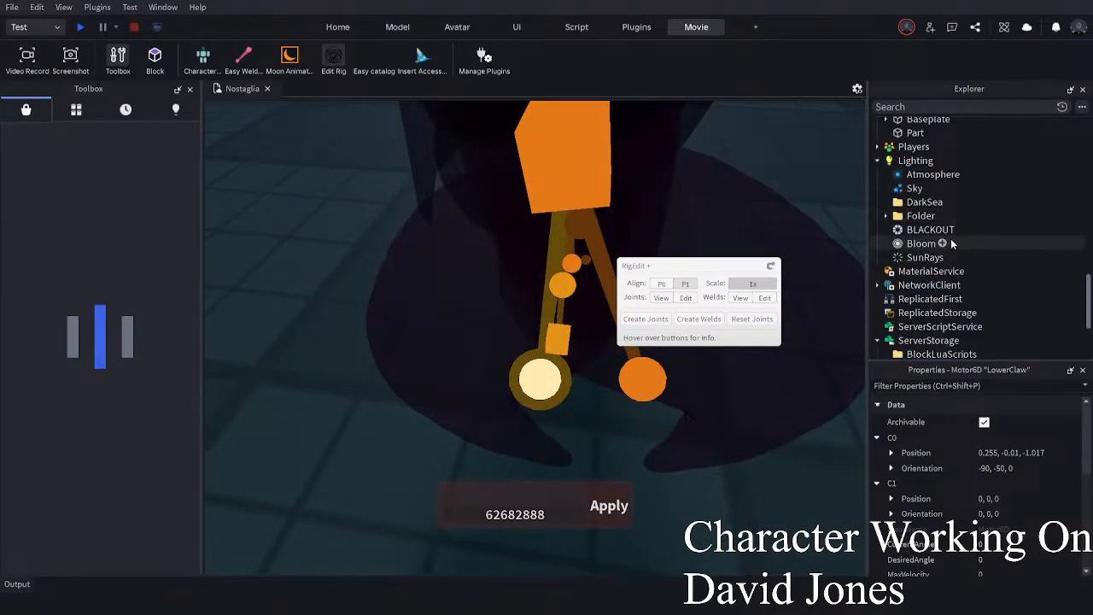
{"action": "left_click", "coordinate": [932, 174]}
{"action": "left_click", "coordinate": [914, 188], "text": "shift"}
{"action": "left_click", "coordinate": [910, 230], "text": "ctrl"}
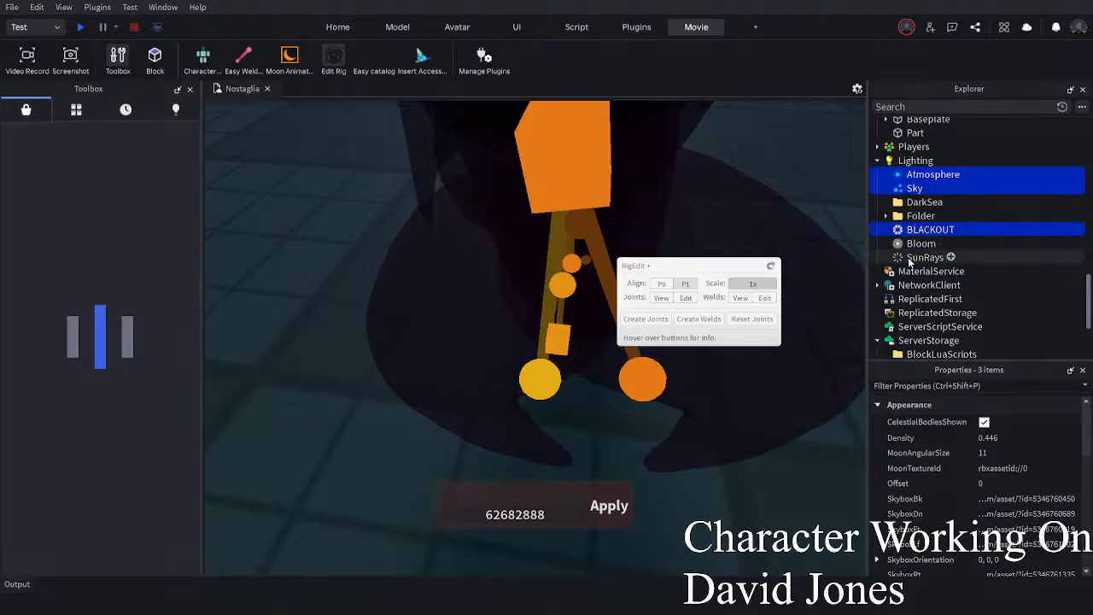
{"action": "left_click_drag", "start_coordinate": [913, 207], "coordinate": [914, 205]}
{"action": "left_click", "coordinate": [877, 160]}
- Focus on the crab claw's LowerClaw joint to inspect it under the brighter lighting, and exit Edit Rig
{"action": "left_click", "coordinate": [539, 347]}
{"action": "key", "text": "f"}
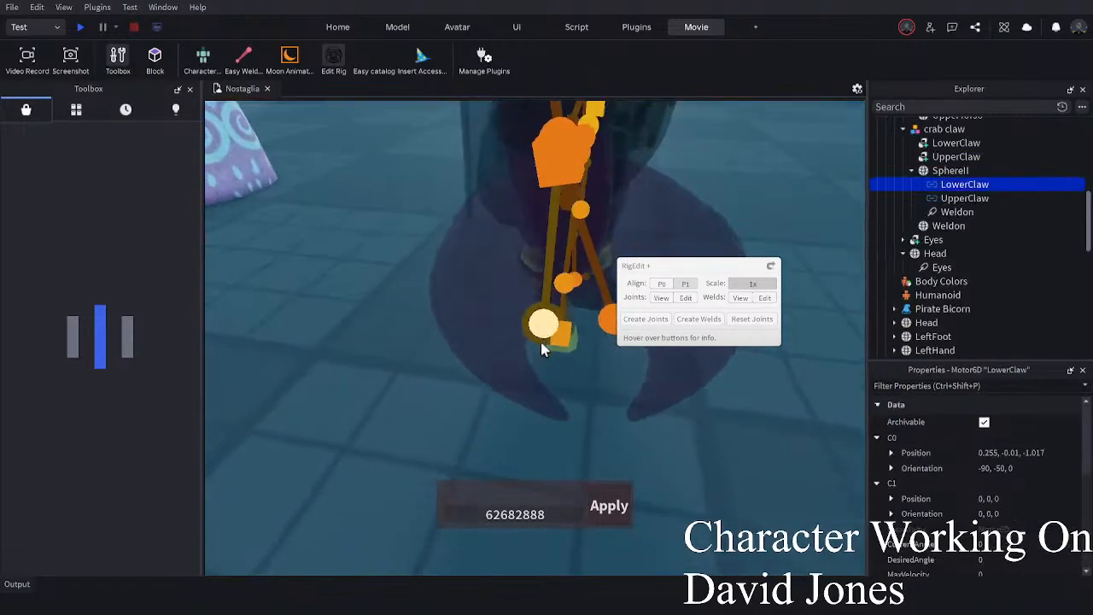
{"action": "scroll", "coordinate": [505, 373], "scroll_direction": "down", "scroll_amount": 4}
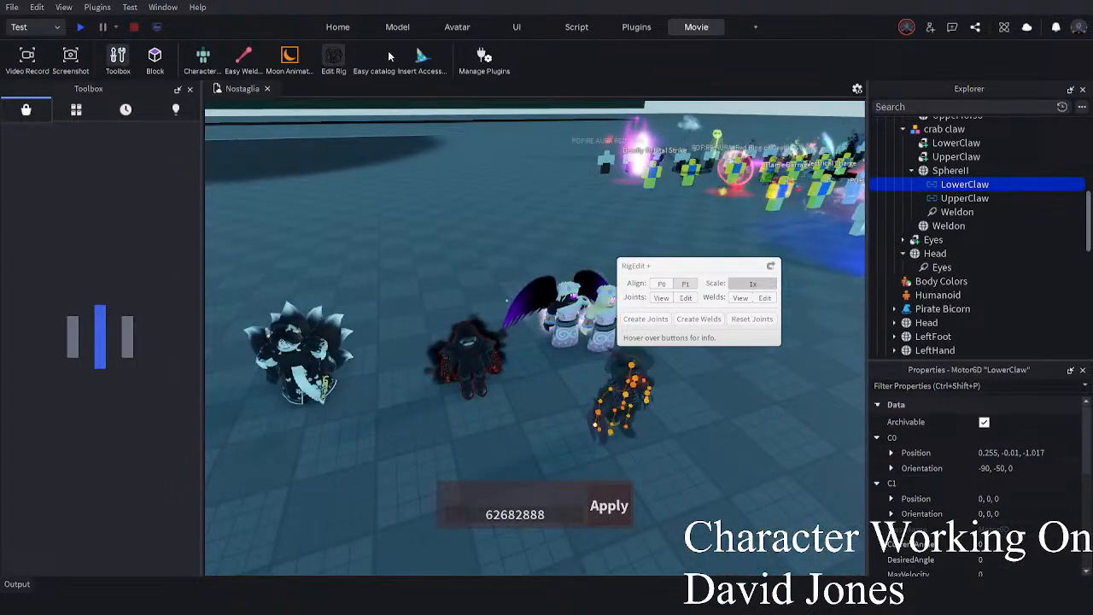
{"action": "left_click", "coordinate": [338, 58]}
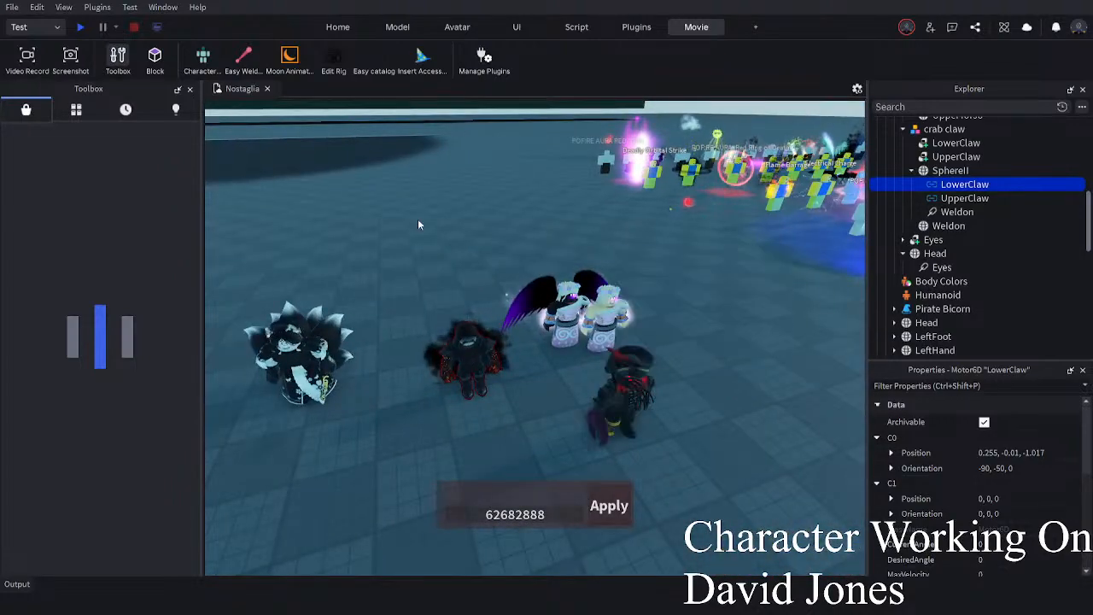
- Move the David Jones character across the baseplate to about X -215, Z 58.7
{"action": "left_click", "coordinate": [368, 161]}
{"action": "scroll", "coordinate": [367, 212], "scroll_direction": "down", "scroll_amount": 3}
{"action": "scroll", "coordinate": [601, 369], "scroll_direction": "up", "scroll_amount": 5}
{"action": "right_click_drag", "start_coordinate": [601, 369], "coordinate": [609, 349]}
{"action": "scroll", "coordinate": [610, 350], "scroll_direction": "up", "scroll_amount": 3}
{"action": "left_click", "coordinate": [609, 349]}
{"action": "scroll", "coordinate": [533, 364], "scroll_direction": "down", "scroll_amount": 4}
{"action": "left_click_drag", "start_coordinate": [532, 364], "coordinate": [572, 290]}
{"action": "right_click_drag", "start_coordinate": [573, 290], "coordinate": [574, 290]}
{"action": "left_click_drag", "start_coordinate": [573, 290], "coordinate": [477, 400]}
{"action": "right_click_drag", "start_coordinate": [478, 400], "coordinate": [477, 400]}
{"action": "left_click_drag", "start_coordinate": [477, 401], "coordinate": [539, 389]}
{"action": "key", "text": "d"}
{"action": "left_click", "coordinate": [539, 392]}
{"action": "left_click_drag", "start_coordinate": [558, 332], "coordinate": [563, 425]}
{"action": "key", "text": "w"}
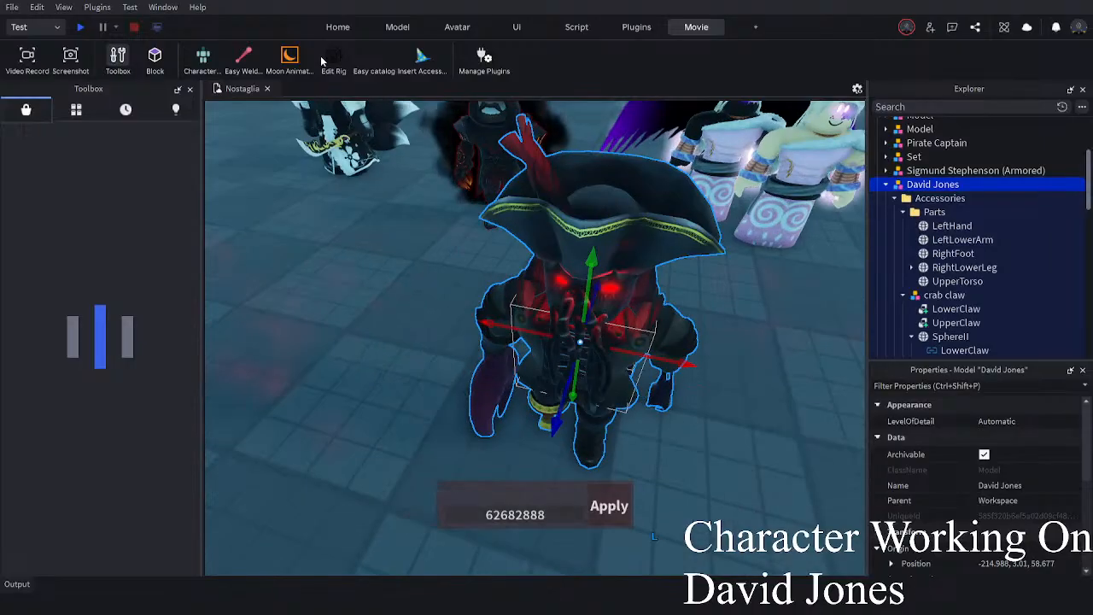
- Reopen the David Jones rig in Edit Rig and inspect the body and crab claw joints, selecting the LowerClaw joint
{"action": "left_click", "coordinate": [332, 59]}
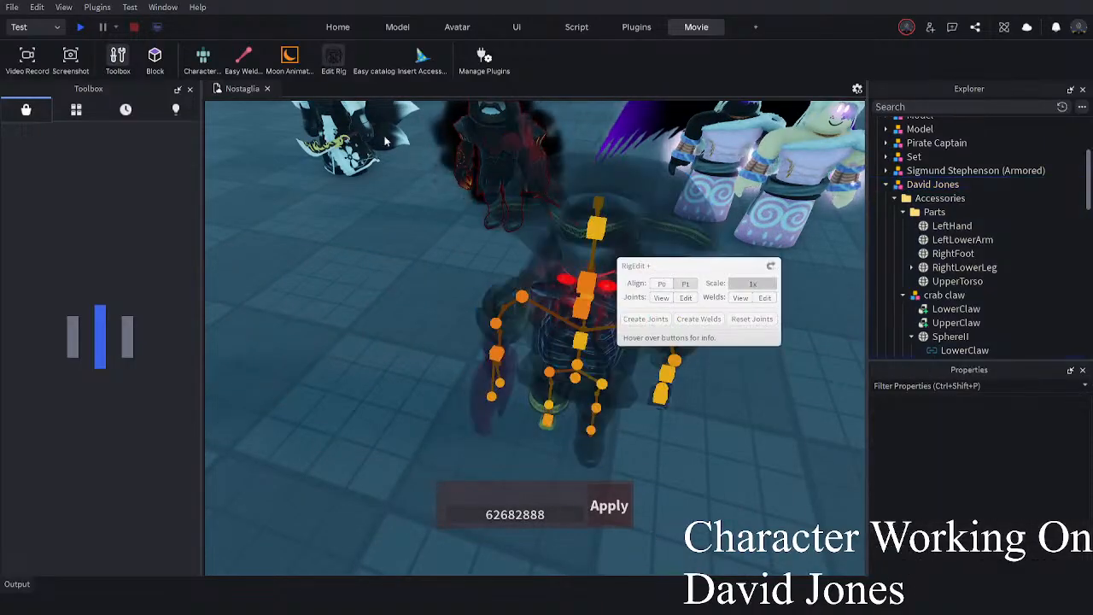
{"action": "key", "text": "w"}
{"action": "right_click_drag", "start_coordinate": [653, 410], "coordinate": [652, 406]}
{"action": "key", "text": "a"}
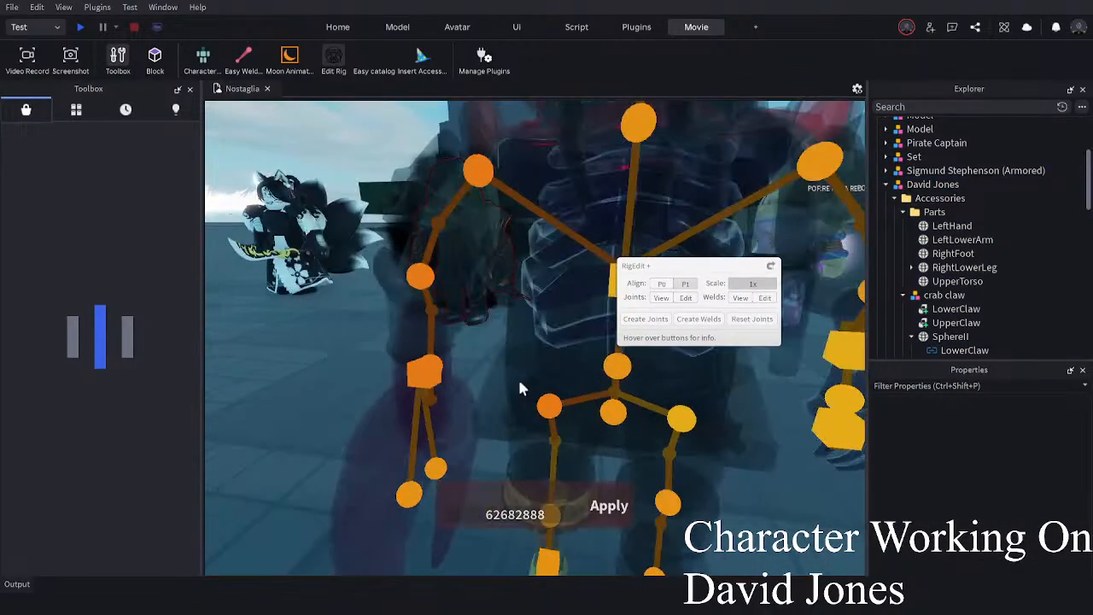
{"action": "key", "text": "s"}
{"action": "right_click_drag", "start_coordinate": [510, 439], "coordinate": [510, 442]}
{"action": "right_click_drag", "start_coordinate": [510, 442], "coordinate": [511, 441]}
{"action": "key", "text": "s"}
{"action": "key", "text": "w"}
{"action": "scroll", "coordinate": [603, 401], "scroll_direction": "up", "scroll_amount": 10}
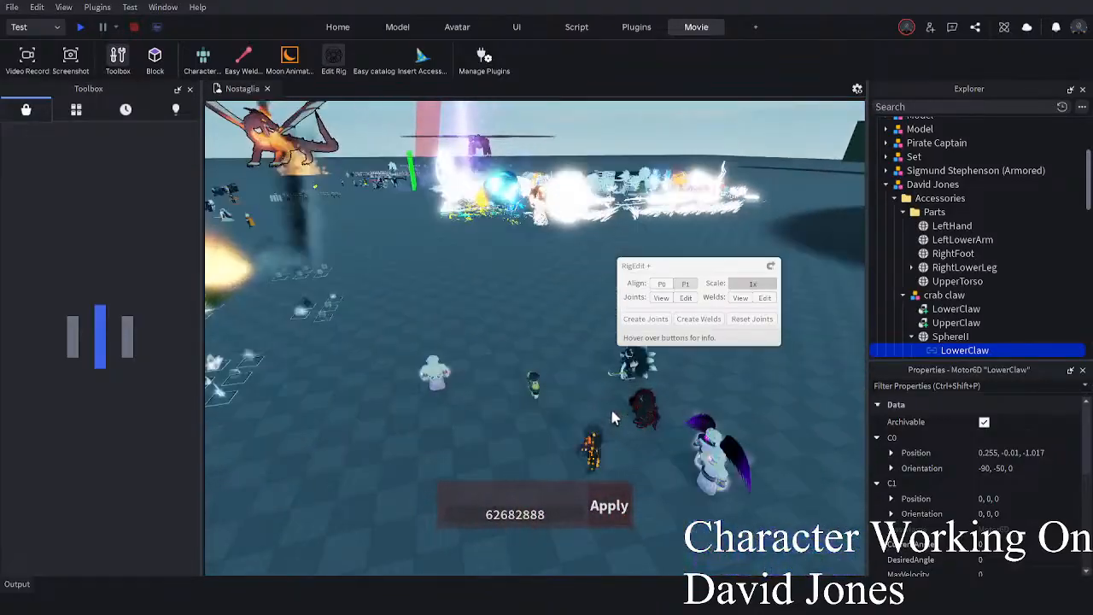
- Exit Edit Rig and move the David Jones character across the baseplate to about X -182.5, Z 35.7
{"action": "right_click_drag", "start_coordinate": [605, 418], "coordinate": [637, 386]}
{"action": "scroll", "coordinate": [605, 419], "scroll_direction": "down", "scroll_amount": 2}
{"action": "scroll", "coordinate": [605, 419], "scroll_direction": "down", "scroll_amount": 3}
{"action": "left_click", "coordinate": [335, 58]}
{"action": "scroll", "coordinate": [637, 386], "scroll_direction": "down", "scroll_amount": 5}
{"action": "left_click_drag", "start_coordinate": [637, 387], "coordinate": [636, 390]}
{"action": "key", "text": "a"}
{"action": "right_click_drag", "start_coordinate": [637, 388], "coordinate": [636, 391]}
{"action": "left_click_drag", "start_coordinate": [636, 390], "coordinate": [637, 388]}
{"action": "right_click_drag", "start_coordinate": [636, 390], "coordinate": [638, 389]}
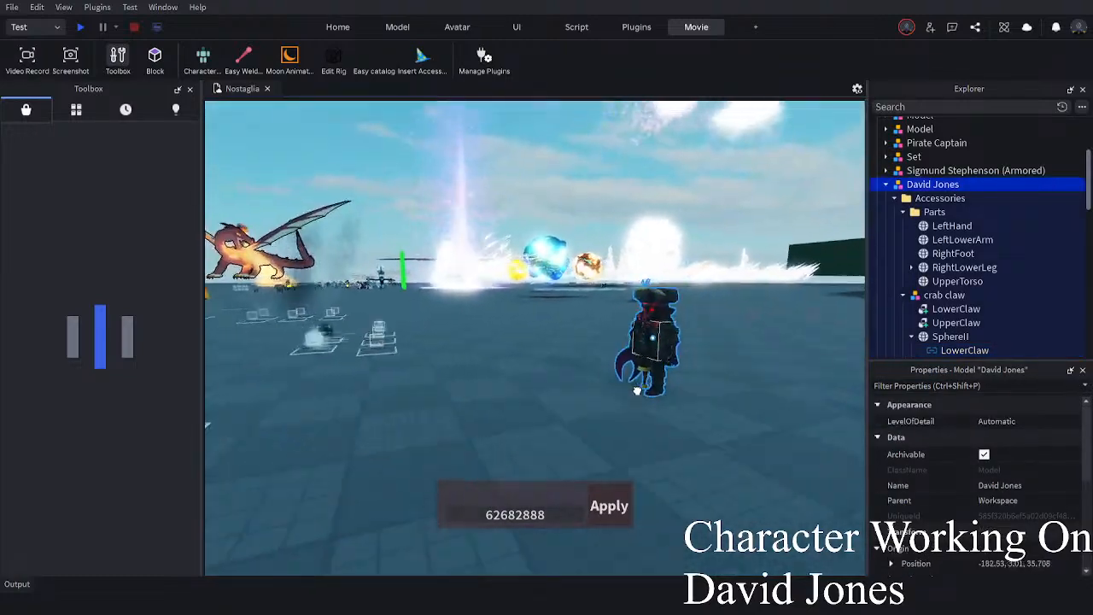
- Move the David Jones rig across the baseplate to the area in front of the green screen
{"action": "left_click_drag", "start_coordinate": [637, 388], "coordinate": [601, 351]}
{"action": "right_click_drag", "start_coordinate": [637, 389], "coordinate": [638, 389]}
{"action": "left_click_drag", "start_coordinate": [600, 351], "coordinate": [522, 256]}
{"action": "right_click_drag", "start_coordinate": [522, 251], "coordinate": [523, 256]}
{"action": "left_click_drag", "start_coordinate": [522, 256], "coordinate": [521, 295]}
{"action": "right_click_drag", "start_coordinate": [523, 256], "coordinate": [521, 295]}
{"action": "key", "text": "w"}
{"action": "left_click_drag", "start_coordinate": [520, 295], "coordinate": [539, 402]}
{"action": "key", "text": "w"}
{"action": "right_click_drag", "start_coordinate": [536, 402], "coordinate": [539, 402]}
{"action": "left_click_drag", "start_coordinate": [538, 402], "coordinate": [552, 370]}
{"action": "right_click_drag", "start_coordinate": [552, 378], "coordinate": [553, 370]}
{"action": "left_click_drag", "start_coordinate": [552, 369], "coordinate": [597, 270]}
{"action": "right_click_drag", "start_coordinate": [552, 370], "coordinate": [429, 217]}
- Duplicate the David Jones rig and place the two rigs side by side near the green screen
{"action": "key", "text": "s"}
{"action": "key", "text": "ctrl+d"}
{"action": "left_click_drag", "start_coordinate": [452, 310], "coordinate": [626, 341]}
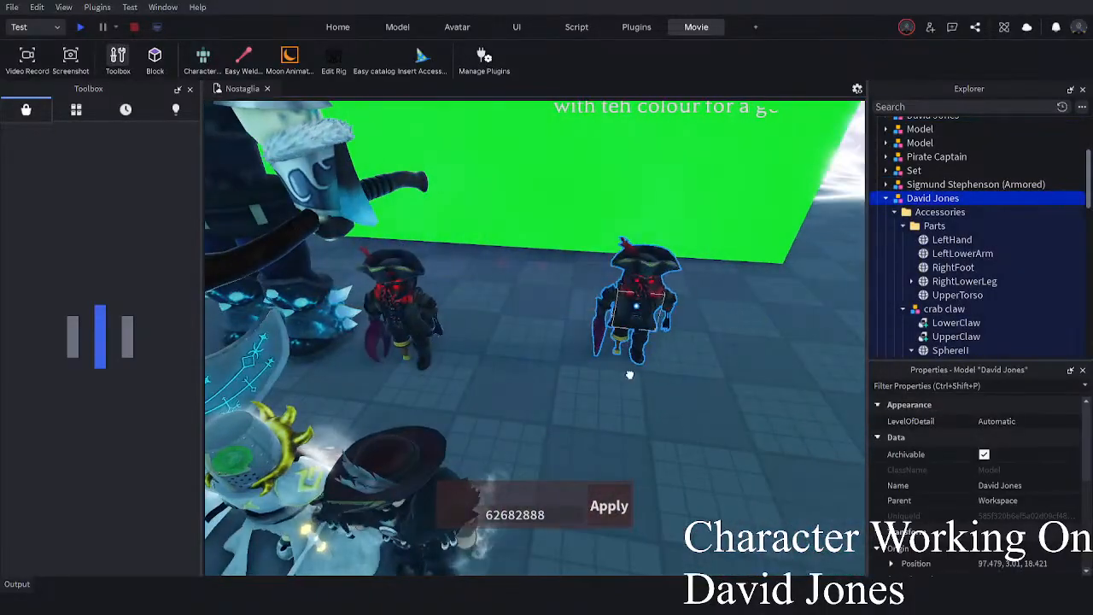
- Scale up the David Jones rig that stands closer to the giant axe-wielding rig
{"action": "left_click", "coordinate": [529, 405]}
{"action": "left_click", "coordinate": [461, 320]}
{"action": "key", "text": "a"}
{"action": "left_click", "coordinate": [339, 29]}
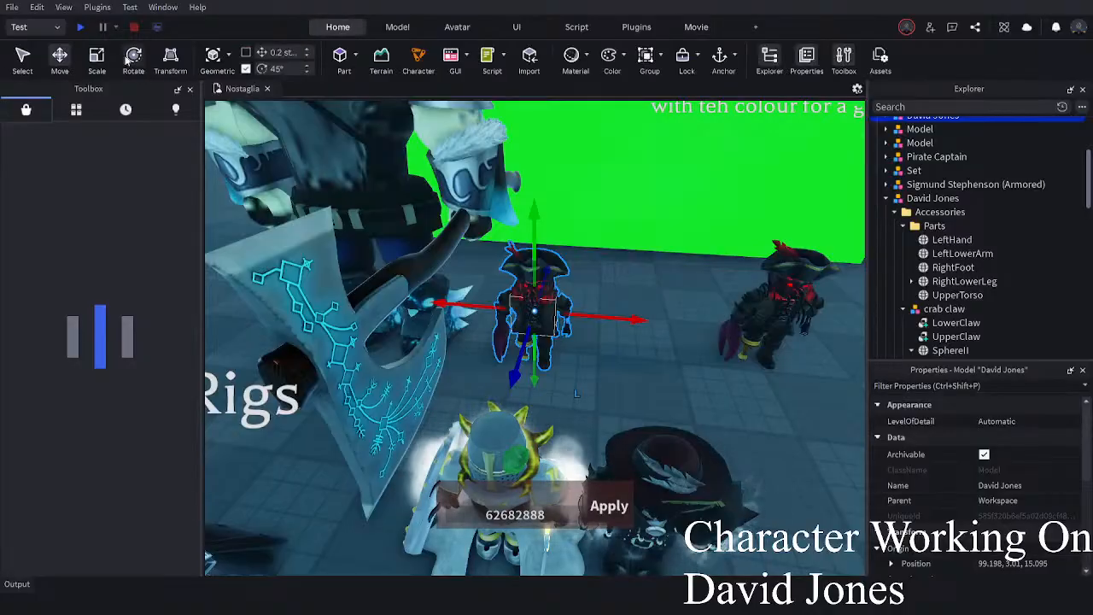
{"action": "left_click", "coordinate": [98, 58]}
{"action": "key", "text": "a"}
{"action": "key", "text": "w"}
{"action": "key", "text": "d"}
{"action": "left_click_drag", "start_coordinate": [574, 372], "coordinate": [598, 391]}
{"action": "key", "text": "s"}
{"action": "left_click_drag", "start_coordinate": [576, 203], "coordinate": [578, 154]}
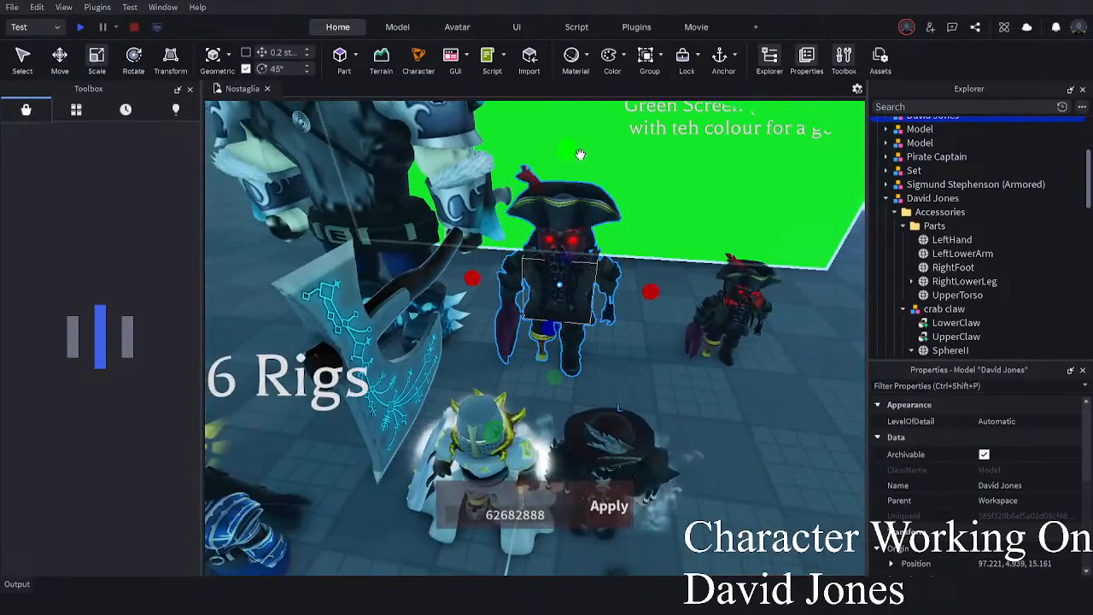
- Enlarge the same David Jones rig a little further and clear the selection
{"action": "left_click", "coordinate": [669, 389]}
{"action": "right_click_drag", "start_coordinate": [669, 390], "coordinate": [670, 389]}
{"action": "key", "text": "w"}
{"action": "left_click", "coordinate": [670, 390]}
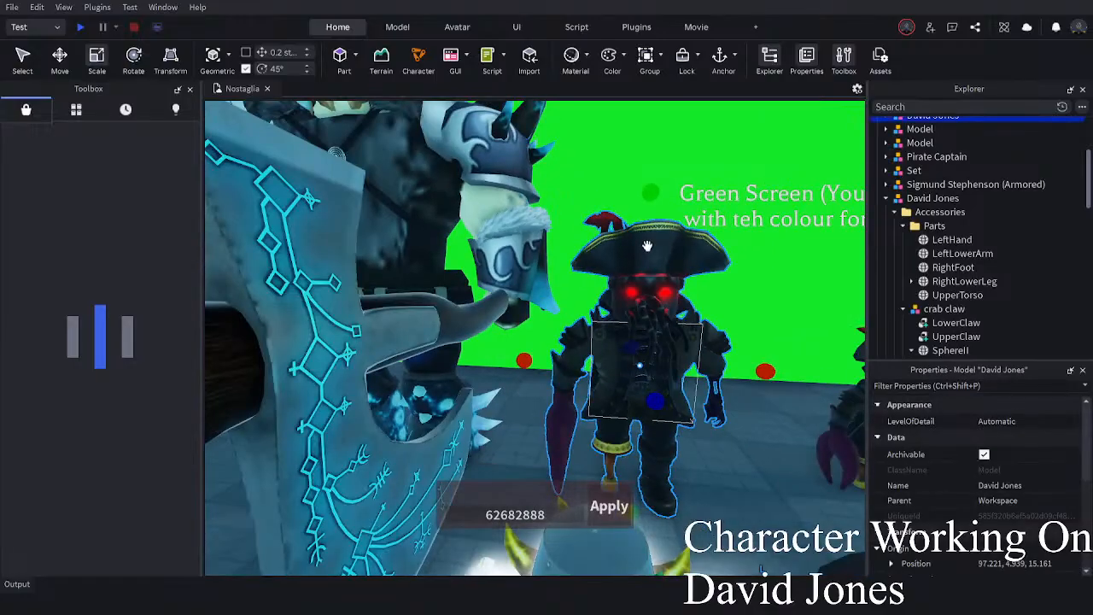
{"action": "left_click_drag", "start_coordinate": [646, 195], "coordinate": [646, 147]}
{"action": "right_click_drag", "start_coordinate": [694, 243], "coordinate": [695, 245]}
{"action": "key", "text": "s"}
{"action": "left_click", "coordinate": [763, 404]}
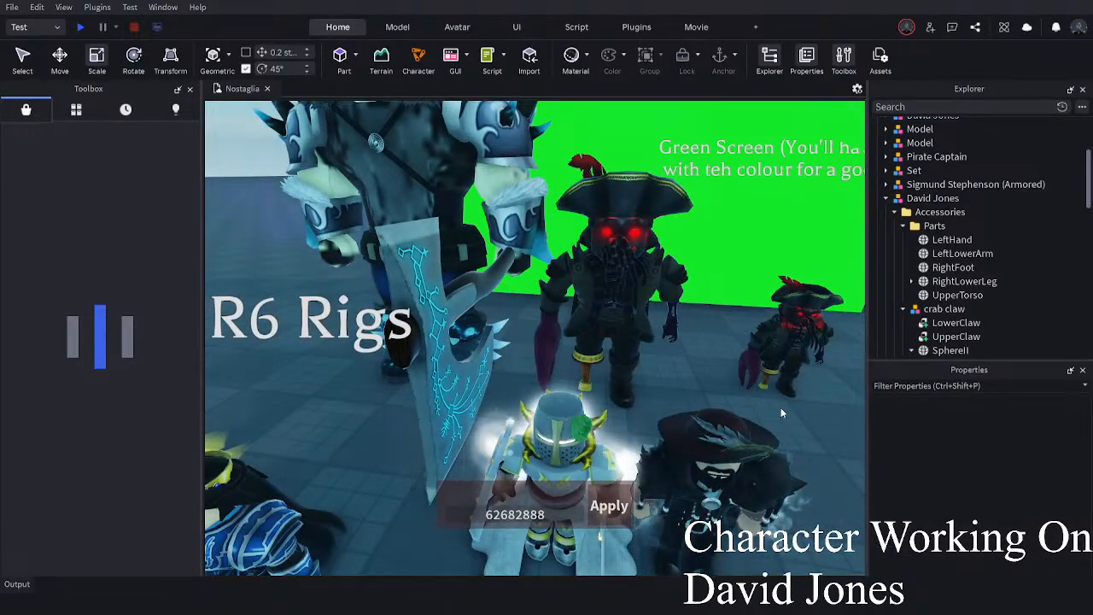
- Move the enlarged David Jones rig past the small one to its other side
{"action": "left_click_drag", "start_coordinate": [624, 289], "coordinate": [624, 292]}
{"action": "right_click_drag", "start_coordinate": [624, 290], "coordinate": [624, 292]}
{"action": "left_click_drag", "start_coordinate": [624, 292], "coordinate": [685, 327]}
{"action": "right_click_drag", "start_coordinate": [624, 292], "coordinate": [686, 327]}
{"action": "left_click_drag", "start_coordinate": [685, 327], "coordinate": [683, 328]}
{"action": "right_click_drag", "start_coordinate": [685, 327], "coordinate": [683, 328]}
{"action": "left_click_drag", "start_coordinate": [683, 328], "coordinate": [714, 384]}
{"action": "right_click_drag", "start_coordinate": [682, 328], "coordinate": [685, 384]}
{"action": "left_click", "coordinate": [713, 384]}
{"action": "key", "text": "w"}
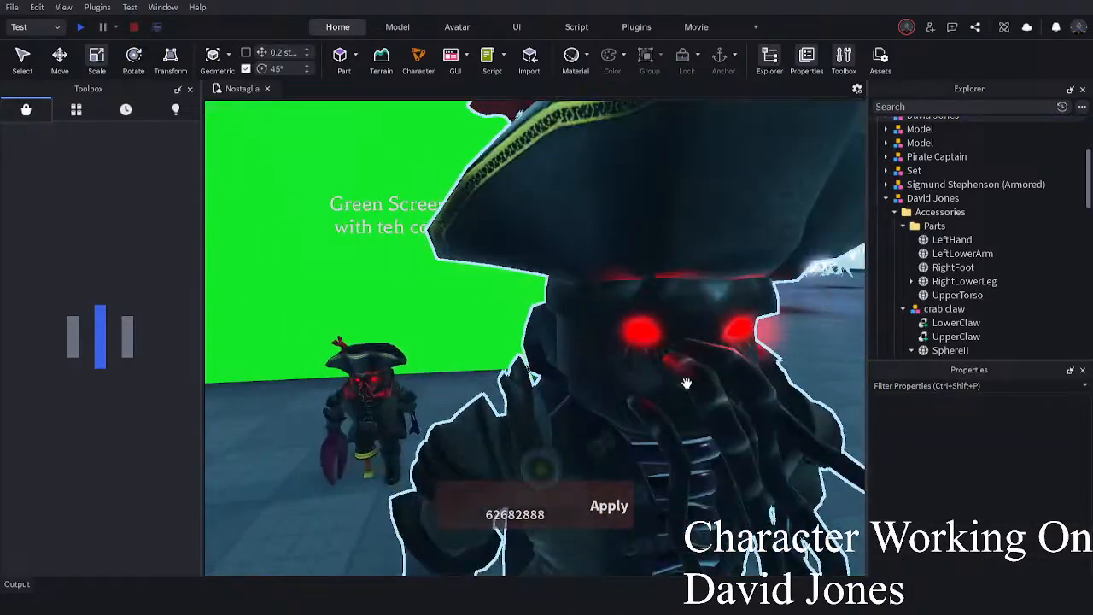
{"action": "left_click_drag", "start_coordinate": [685, 383], "coordinate": [687, 384]}
{"action": "right_click_drag", "start_coordinate": [686, 383], "coordinate": [686, 384]}
- Expand the enlarged rig's Accessories, Eyes and both Attachments, and select the two PointLights together
{"action": "left_click", "coordinate": [884, 199]}
{"action": "left_click", "coordinate": [886, 205]}
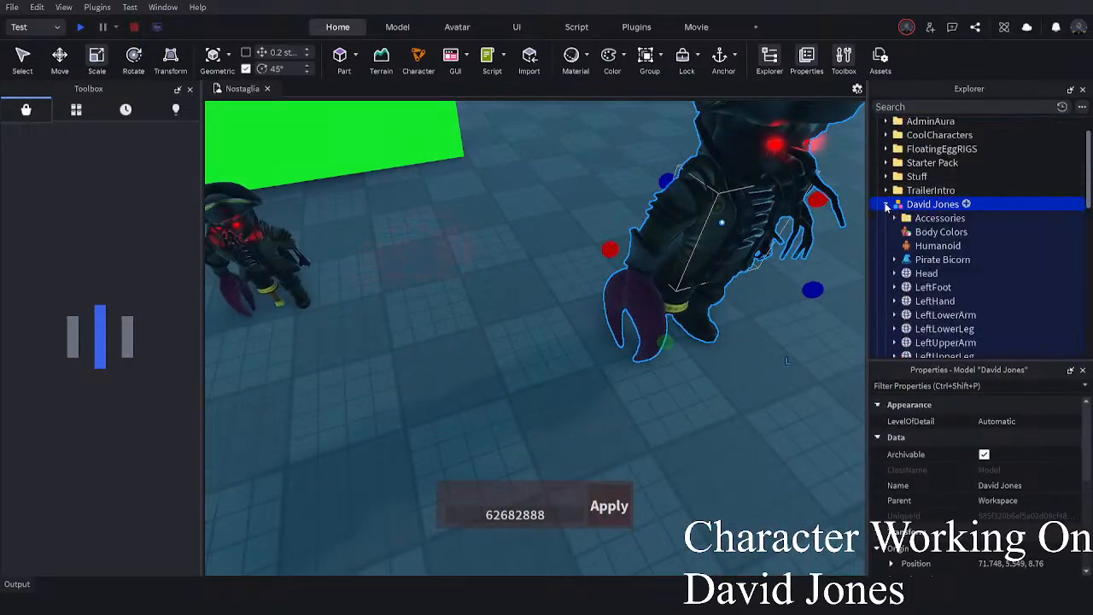
{"action": "scroll", "coordinate": [916, 250], "scroll_direction": "down", "scroll_amount": 4}
{"action": "scroll", "coordinate": [909, 222], "scroll_direction": "up", "scroll_amount": 3}
{"action": "left_click", "coordinate": [894, 188]}
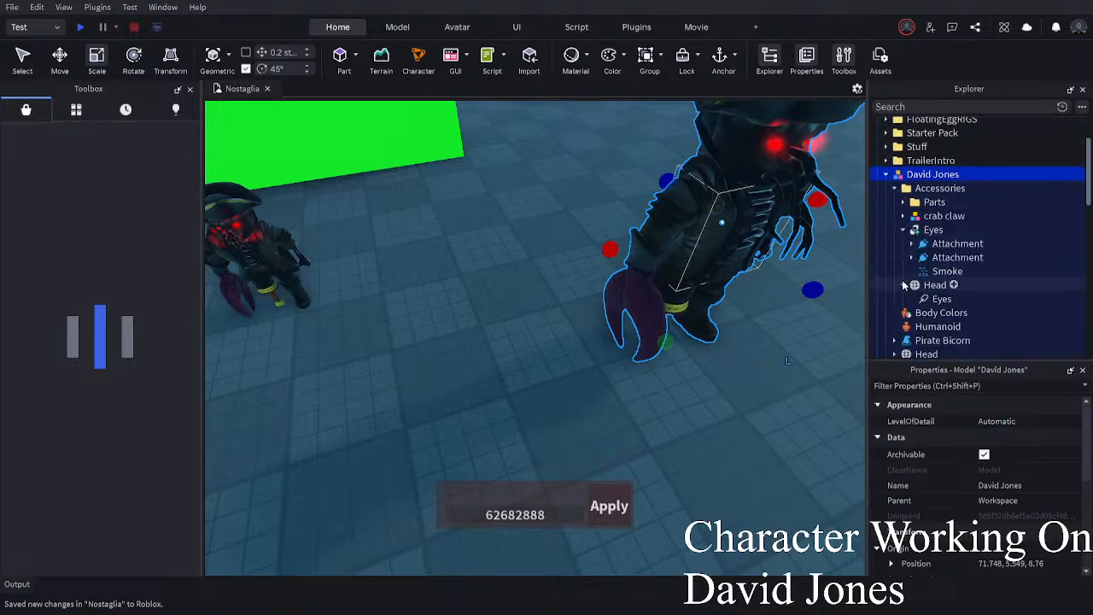
{"action": "left_click", "coordinate": [920, 271]}
{"action": "left_click", "coordinate": [924, 258]}
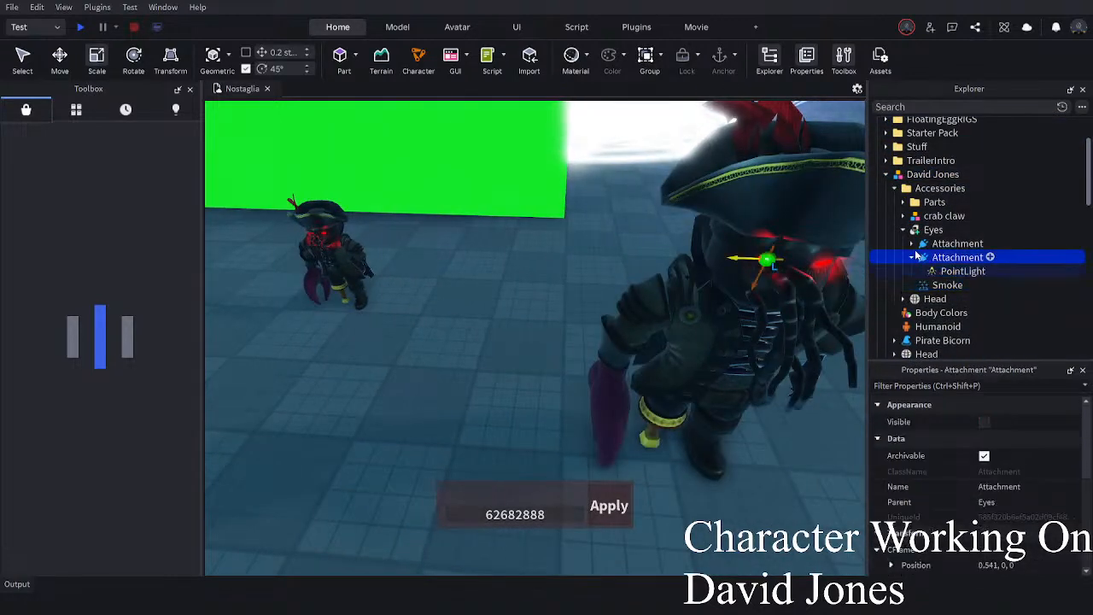
{"action": "left_click", "coordinate": [912, 244]}
{"action": "left_click", "coordinate": [956, 257]}
{"action": "left_click", "coordinate": [956, 284], "text": "ctrl"}
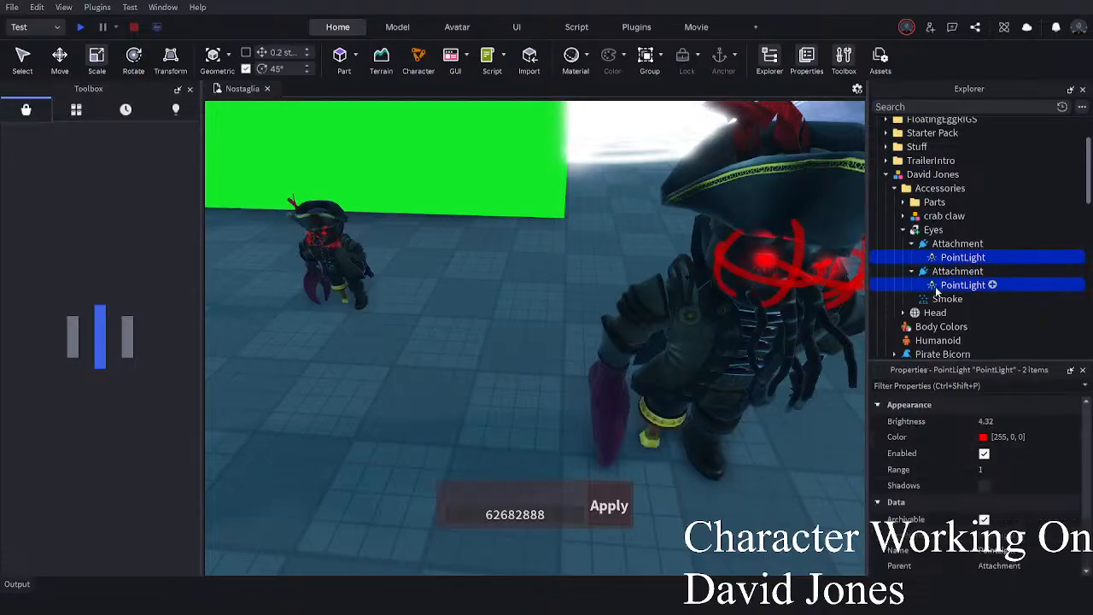
- Set the Range of both eye PointLights to 3
{"action": "right_click_drag", "start_coordinate": [683, 294], "coordinate": [234, 285]}
{"action": "scroll", "coordinate": [1014, 423], "scroll_direction": "down", "scroll_amount": 3}
{"action": "scroll", "coordinate": [1014, 425], "scroll_direction": "up", "scroll_amount": 3}
{"action": "left_click", "coordinate": [1011, 468]}
{"action": "left_click_drag", "start_coordinate": [1024, 470], "coordinate": [1026, 470]}
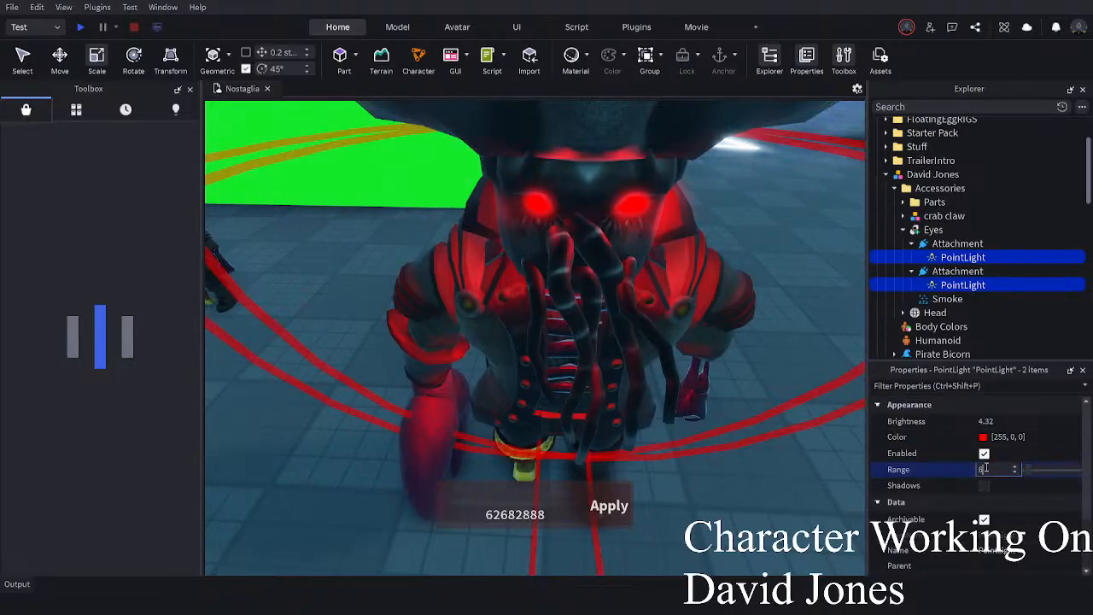
{"action": "type", "text": "2"}
{"action": "key", "text": "BackSpace"}
{"action": "type", "text": "3"}
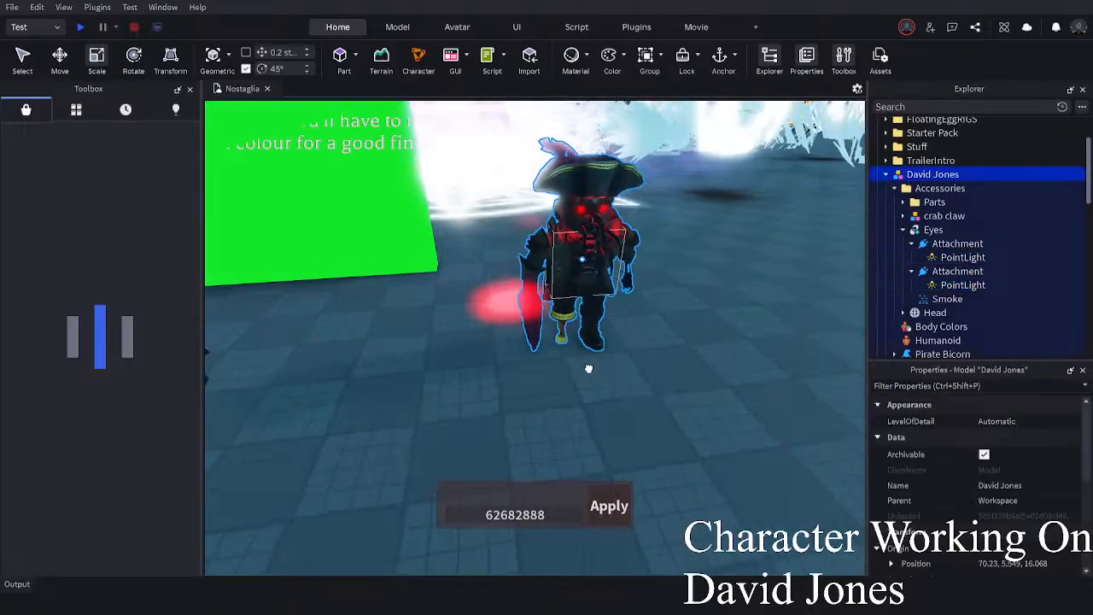
- Move the enlarged David Jones rig to an open spot on the baseplate
{"action": "left_click_drag", "start_coordinate": [732, 239], "coordinate": [630, 350]}
{"action": "key", "text": "w"}
{"action": "left_click", "coordinate": [656, 436]}
{"action": "right_click_drag", "start_coordinate": [656, 436], "coordinate": [672, 399]}
{"action": "left_click_drag", "start_coordinate": [671, 398], "coordinate": [632, 234]}
- Delete the Pirate Captain model from the workspace
{"action": "right_click_drag", "start_coordinate": [632, 234], "coordinate": [593, 259]}
{"action": "key", "text": "Delete"}
{"action": "left_click", "coordinate": [696, 26]}
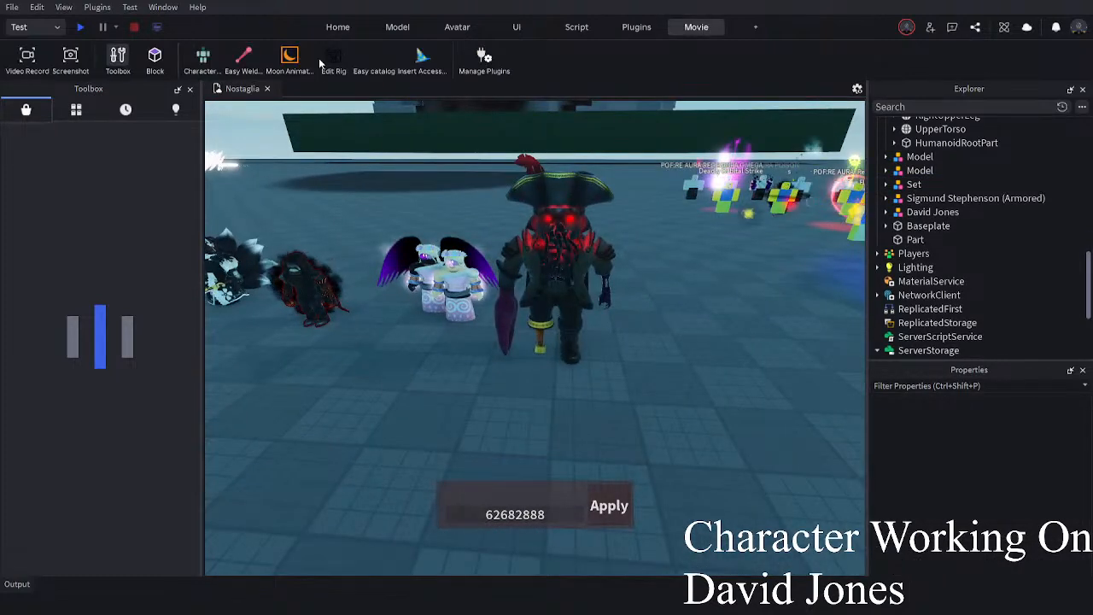
{"action": "right_click_drag", "start_coordinate": [393, 321], "coordinate": [415, 345]}
- Examine the Hardrada rig and its glowing rune axe from several angles and distances
{"action": "left_click", "coordinate": [566, 337]}
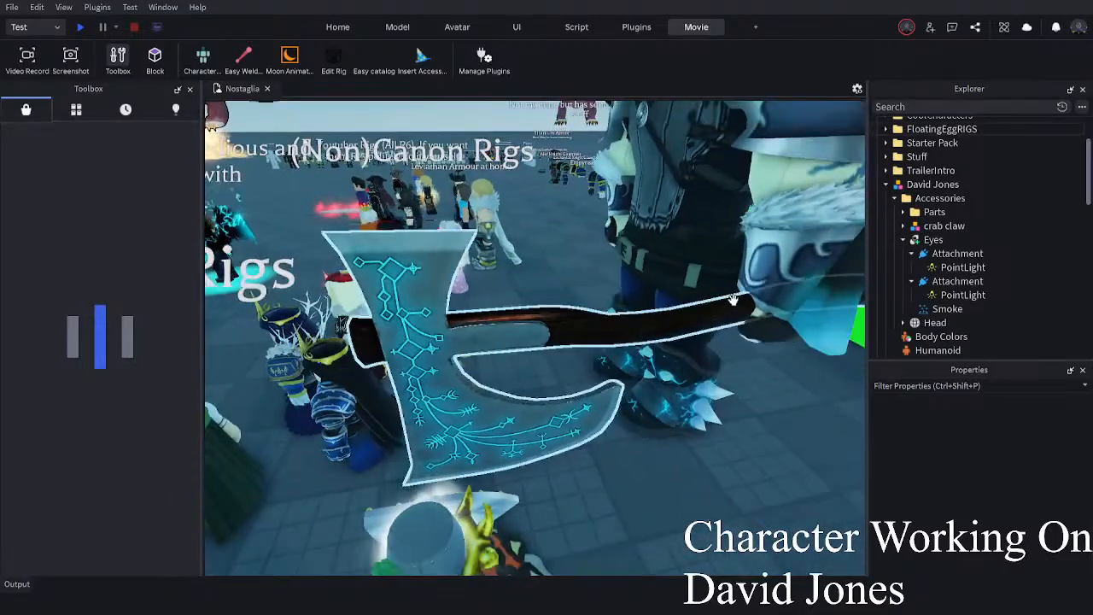
{"action": "right_click_drag", "start_coordinate": [620, 394], "coordinate": [594, 389]}
{"action": "left_click", "coordinate": [555, 346]}
{"action": "left_click", "coordinate": [561, 346]}
{"action": "scroll", "coordinate": [595, 390], "scroll_direction": "up", "scroll_amount": 2}
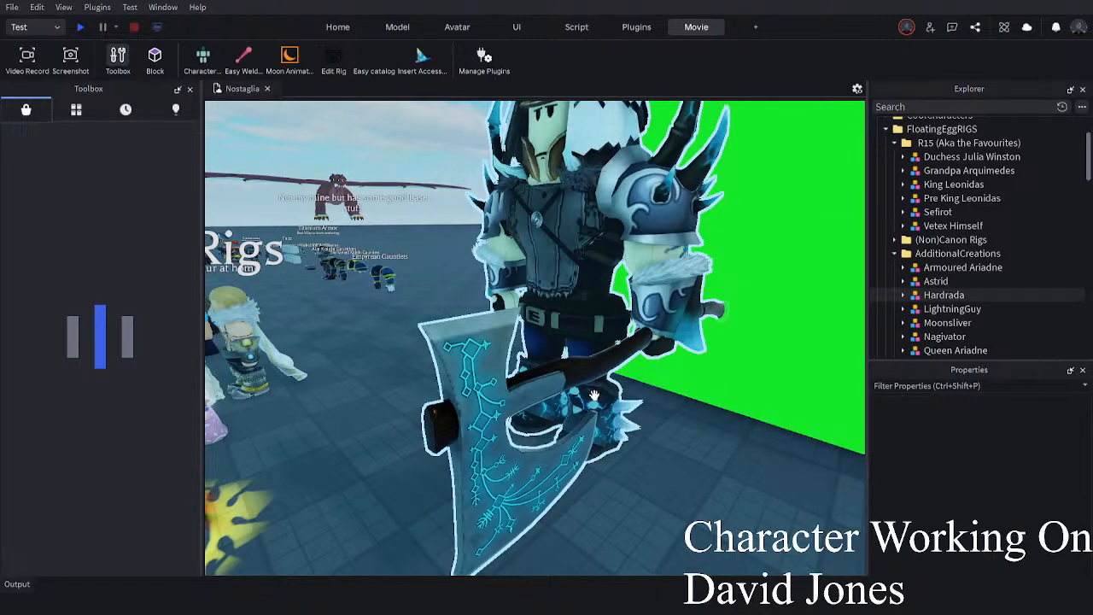
{"action": "scroll", "coordinate": [594, 395], "scroll_direction": "up", "scroll_amount": 2}
{"action": "scroll", "coordinate": [594, 396], "scroll_direction": "down", "scroll_amount": 1}
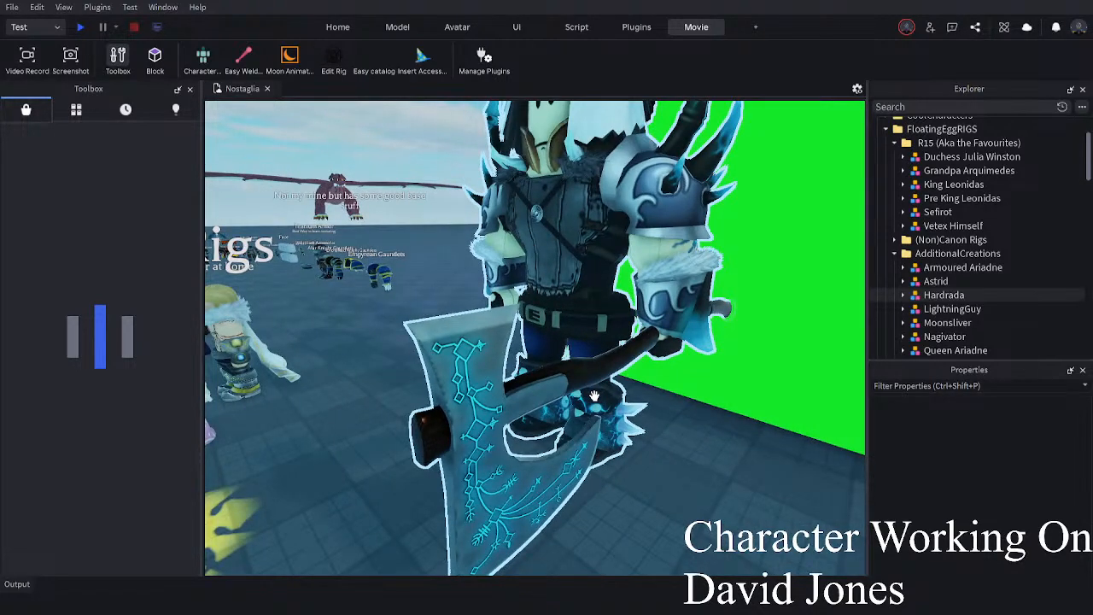
{"action": "scroll", "coordinate": [595, 395], "scroll_direction": "up", "scroll_amount": 2}
{"action": "scroll", "coordinate": [594, 395], "scroll_direction": "down", "scroll_amount": 1}
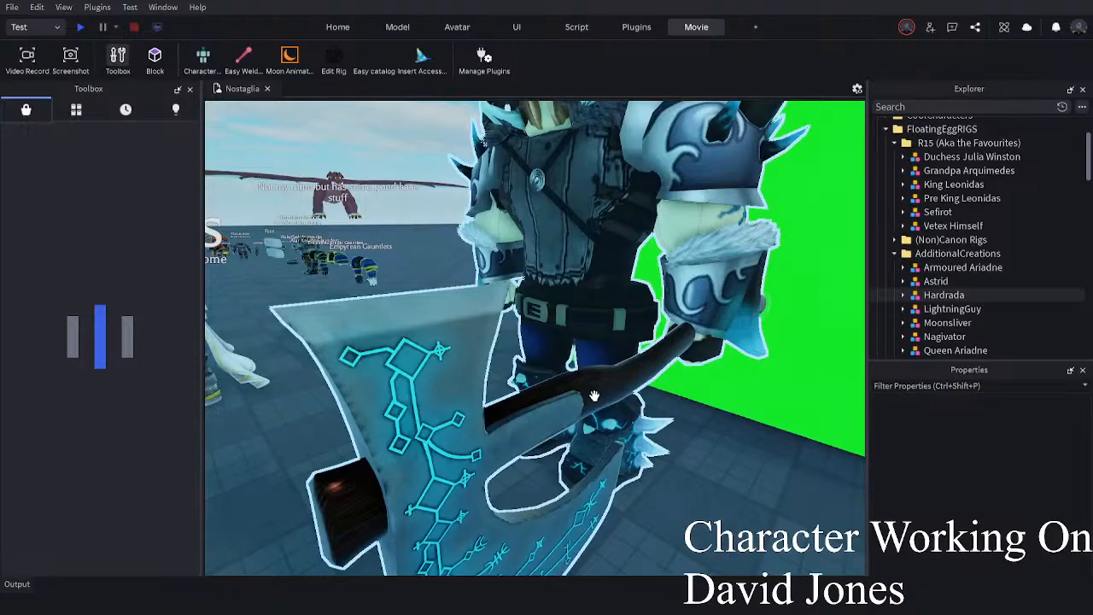
{"action": "right_click_drag", "start_coordinate": [595, 395], "coordinate": [594, 395]}
{"action": "key", "text": "a"}
{"action": "key", "text": "d"}
{"action": "right_click_drag", "start_coordinate": [500, 317], "coordinate": [500, 317]}
{"action": "right_click_drag", "start_coordinate": [534, 353], "coordinate": [535, 353]}
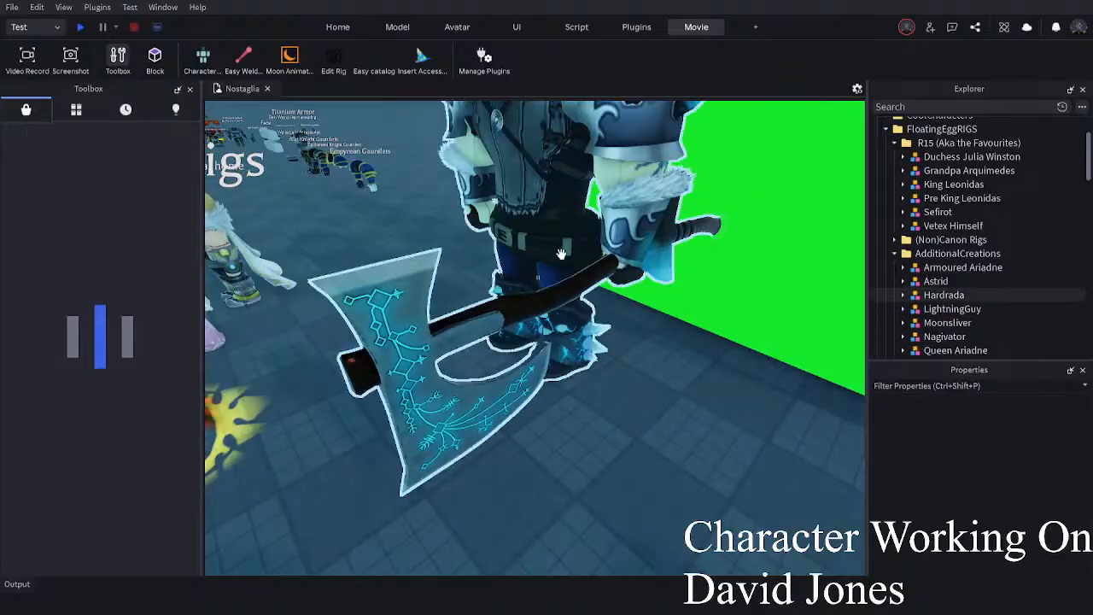
{"action": "key", "text": "w"}
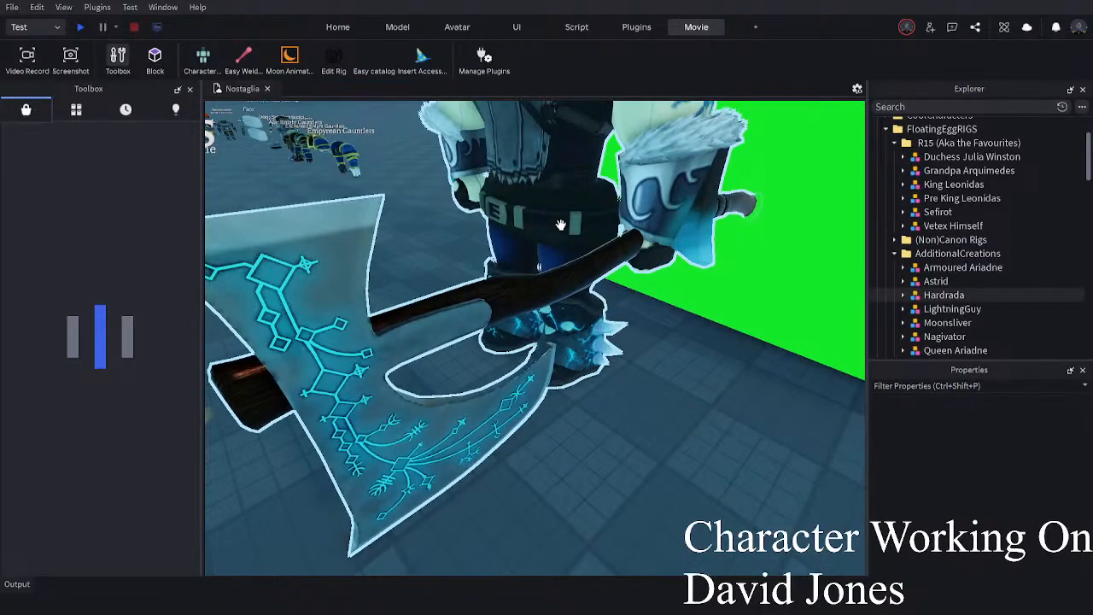
{"action": "right_click_drag", "start_coordinate": [560, 226], "coordinate": [553, 250]}
{"action": "key", "text": "s"}
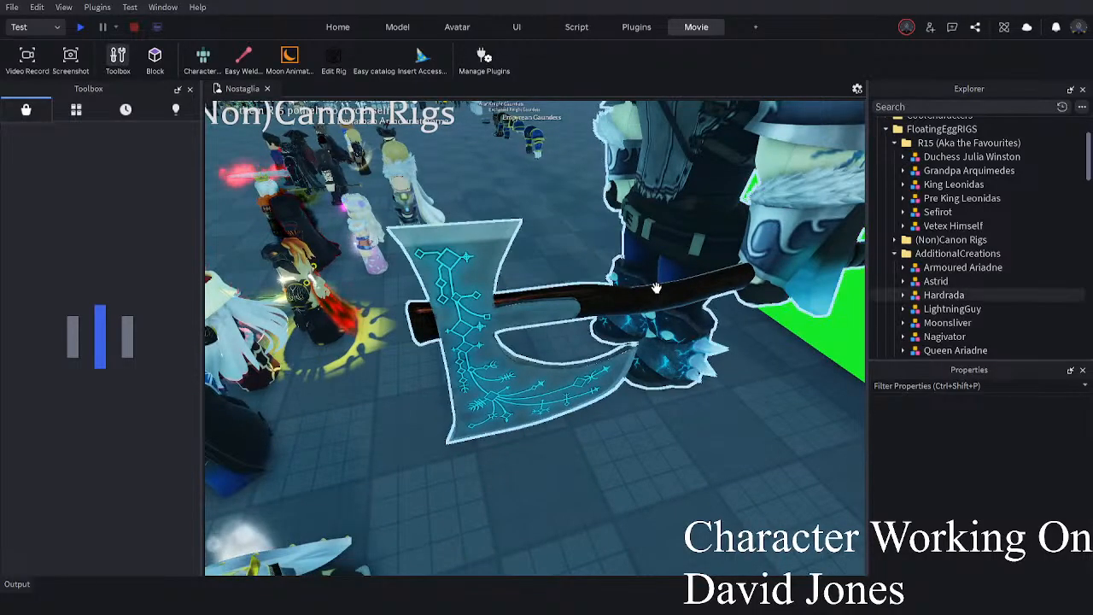
{"action": "right_click_drag", "start_coordinate": [655, 287], "coordinate": [656, 287]}
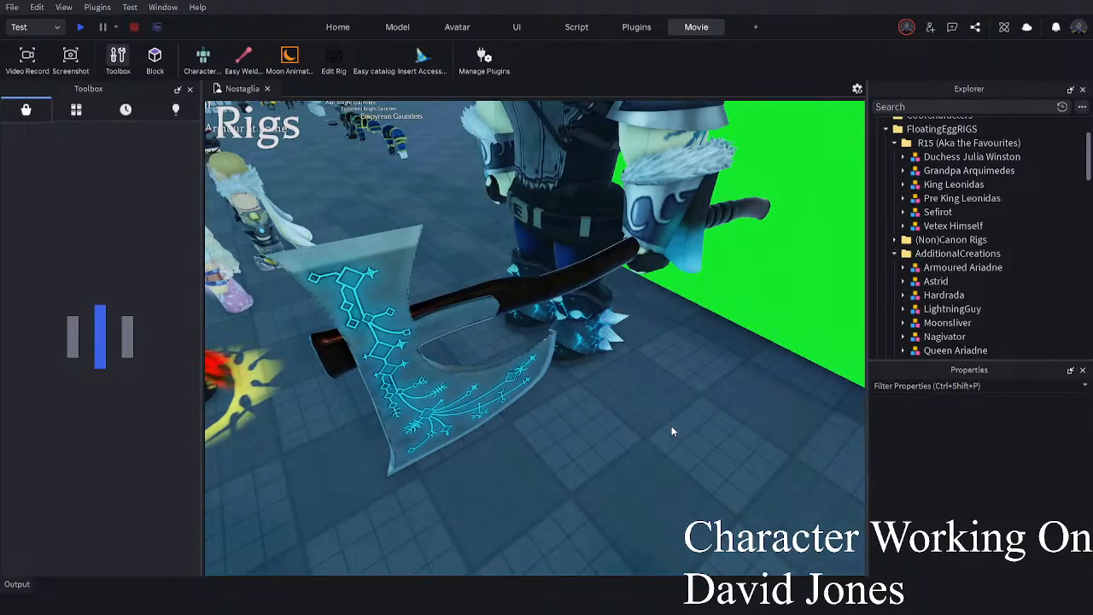
{"action": "right_click_drag", "start_coordinate": [592, 448], "coordinate": [592, 447]}
{"action": "key", "text": "a"}
{"action": "key", "text": "d"}
{"action": "right_click_drag", "start_coordinate": [556, 391], "coordinate": [555, 391]}
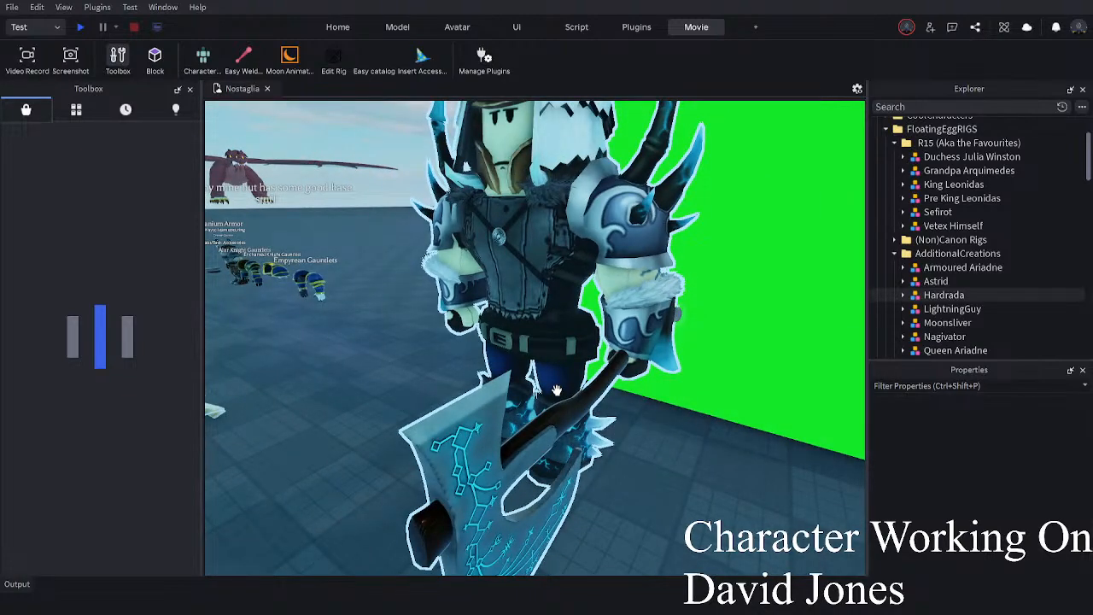
{"action": "right_click_drag", "start_coordinate": [557, 390], "coordinate": [580, 371]}
{"action": "key", "text": "a"}
{"action": "key", "text": "w"}
{"action": "key", "text": "s"}
{"action": "key", "text": "a"}
{"action": "key", "text": "w"}
{"action": "right_click_drag", "start_coordinate": [646, 302], "coordinate": [649, 302]}
{"action": "key", "text": "s"}
{"action": "key", "text": "w"}
{"action": "key", "text": "s"}
{"action": "key", "text": "s"}
{"action": "key", "text": "w"}
{"action": "key", "text": "s"}
{"action": "key", "text": "w"}
{"action": "key", "text": "s"}
{"action": "key", "text": "w"}
{"action": "key", "text": "d"}
{"action": "key", "text": "s"}
{"action": "right_click_drag", "start_coordinate": [604, 449], "coordinate": [601, 445]}
{"action": "key", "text": "a"}
{"action": "key", "text": "d"}
{"action": "key", "text": "a"}
{"action": "key", "text": "d"}
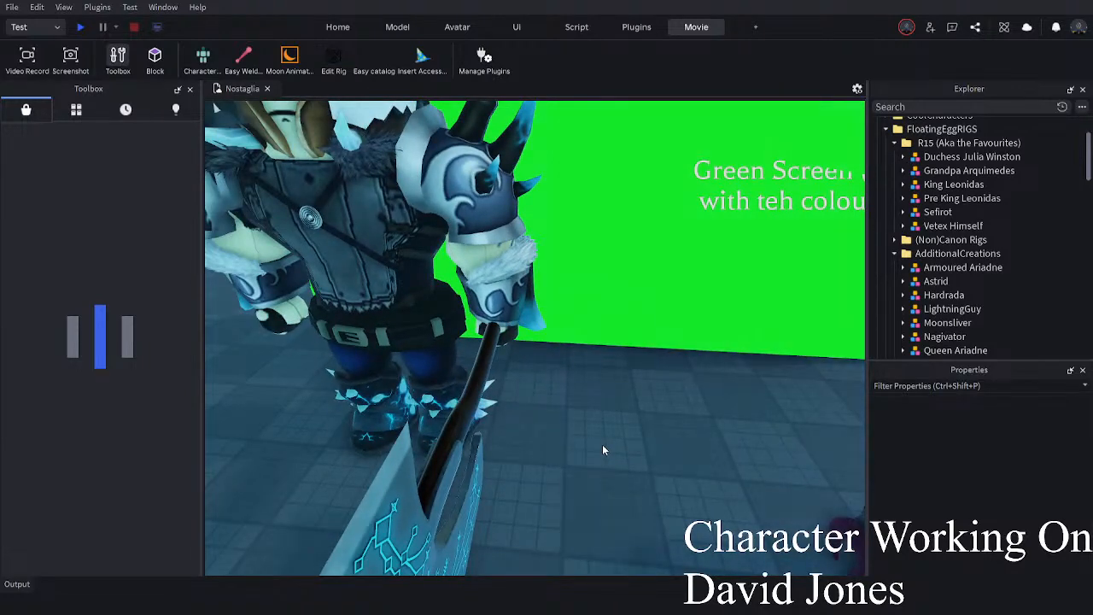
{"action": "key", "text": "s"}
{"action": "right_click_drag", "start_coordinate": [602, 445], "coordinate": [601, 445]}
{"action": "key", "text": "w"}
{"action": "right_click_drag", "start_coordinate": [602, 504], "coordinate": [595, 504]}
{"action": "key", "text": "s"}
- Reposition the David Jones rigs in the area in front of the green screen
{"action": "left_click_drag", "start_coordinate": [548, 516], "coordinate": [595, 423]}
{"action": "left_click", "coordinate": [586, 502]}
{"action": "right_click_drag", "start_coordinate": [585, 501], "coordinate": [585, 502]}
{"action": "key", "text": "s"}
{"action": "left_click_drag", "start_coordinate": [651, 338], "coordinate": [676, 349]}
{"action": "left_click", "coordinate": [541, 361]}
{"action": "key", "text": "w"}
{"action": "right_click_drag", "start_coordinate": [541, 362], "coordinate": [544, 346]}
{"action": "left_click_drag", "start_coordinate": [633, 370], "coordinate": [517, 420]}
{"action": "key", "text": "s"}
{"action": "left_click", "coordinate": [449, 457]}
{"action": "key", "text": "s"}
{"action": "right_click_drag", "start_coordinate": [450, 457], "coordinate": [449, 459]}
- Look over the rest of the baseplate around the green screen and the floating set
{"action": "key", "text": "s"}
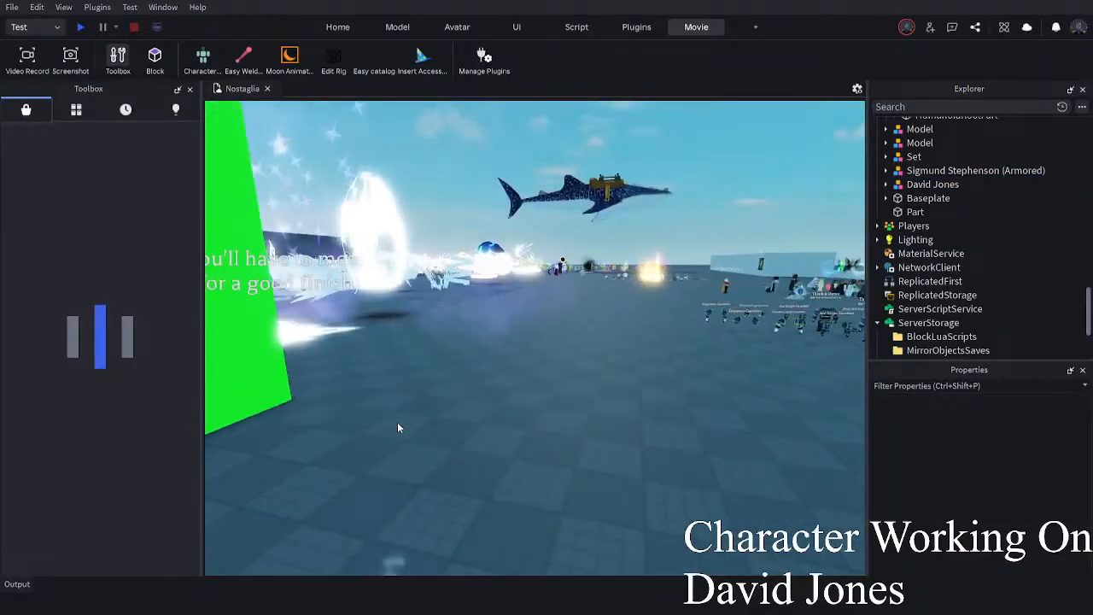
{"action": "right_click_drag", "start_coordinate": [400, 426], "coordinate": [399, 426]}
{"action": "left_click_drag", "start_coordinate": [439, 374], "coordinate": [599, 364]}
{"action": "left_click", "coordinate": [712, 292]}
{"action": "right_click_drag", "start_coordinate": [712, 292], "coordinate": [666, 362]}
{"action": "key", "text": "w"}
{"action": "key", "text": "w"}
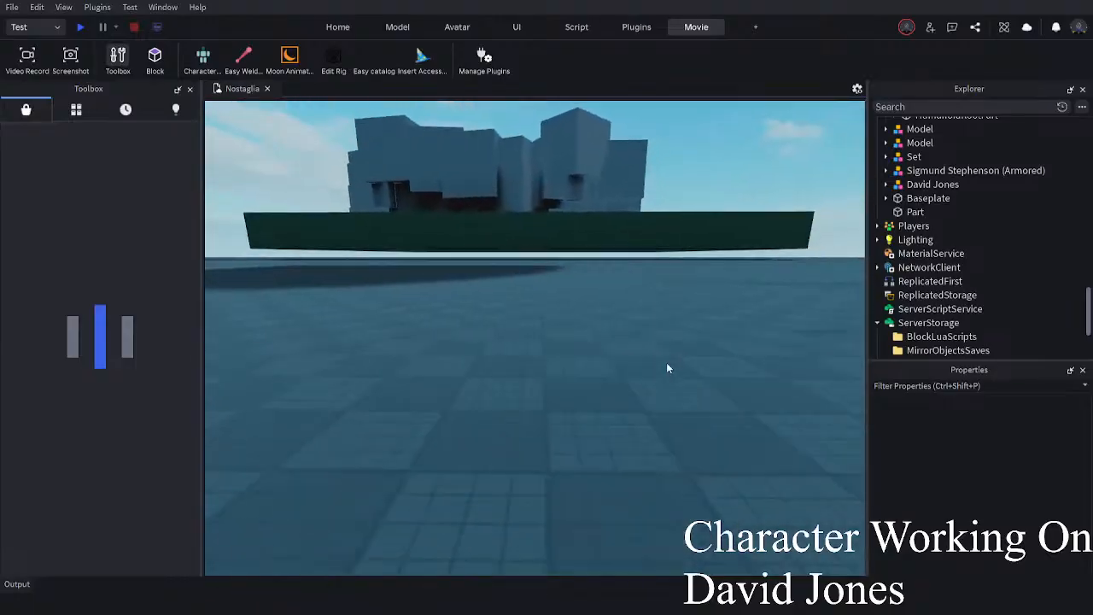
{"action": "key", "text": "s"}
{"action": "key", "text": "d"}
{"action": "key", "text": "s"}
- Place the enlarged David Jones rig beside Hardrada in front of the green screen
{"action": "right_click_drag", "start_coordinate": [748, 324], "coordinate": [532, 402]}
{"action": "key", "text": "w"}
{"action": "left_click", "coordinate": [532, 402]}
{"action": "key", "text": "f"}
{"action": "key", "text": "w"}
{"action": "key", "text": "a"}
{"action": "left_click_drag", "start_coordinate": [531, 402], "coordinate": [523, 353]}
{"action": "key", "text": "w"}
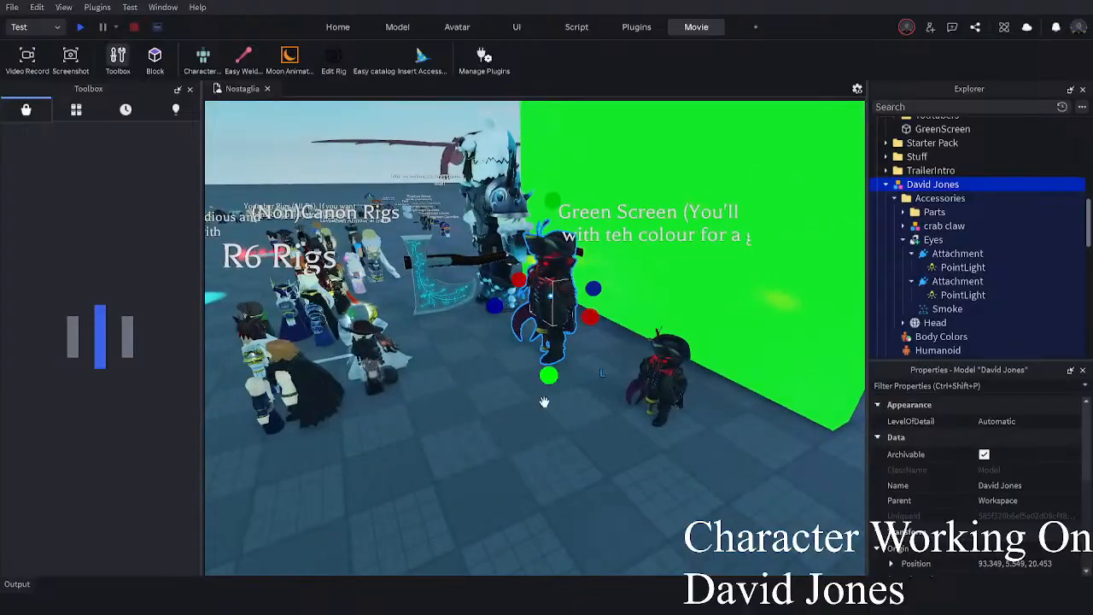
- Shift the enlarged David Jones rig closer to Hardrada in front of the green screen
{"action": "left_click", "coordinate": [521, 446]}
{"action": "key", "text": "w"}
{"action": "right_click_drag", "start_coordinate": [521, 447], "coordinate": [521, 445]}
{"action": "key", "text": "w"}
{"action": "key", "text": "s"}
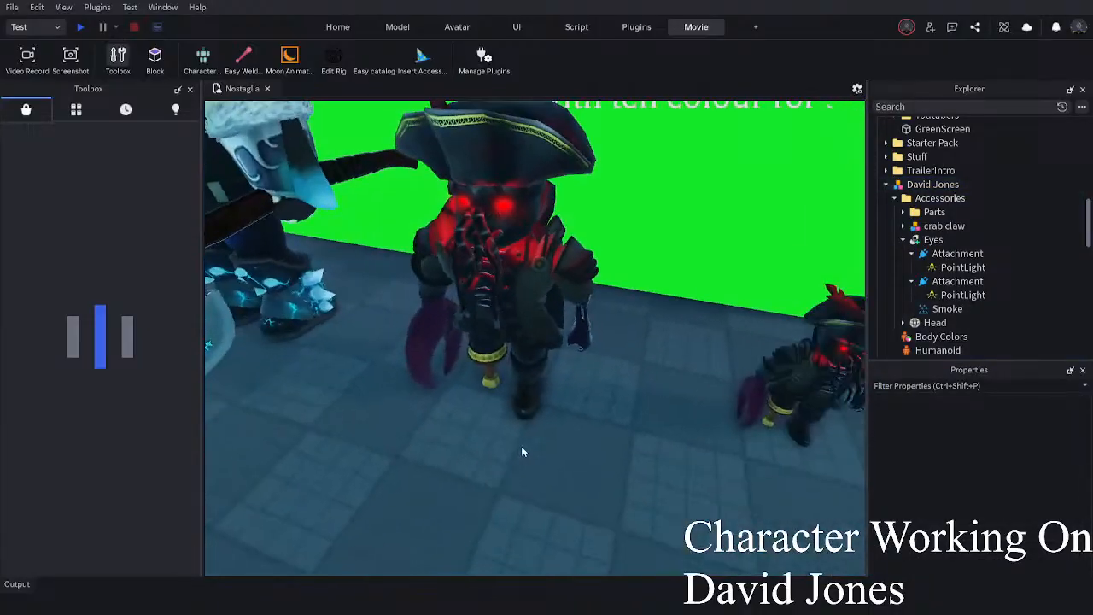
{"action": "key", "text": "s"}
{"action": "key", "text": "a"}
{"action": "left_click_drag", "start_coordinate": [559, 369], "coordinate": [540, 375]}
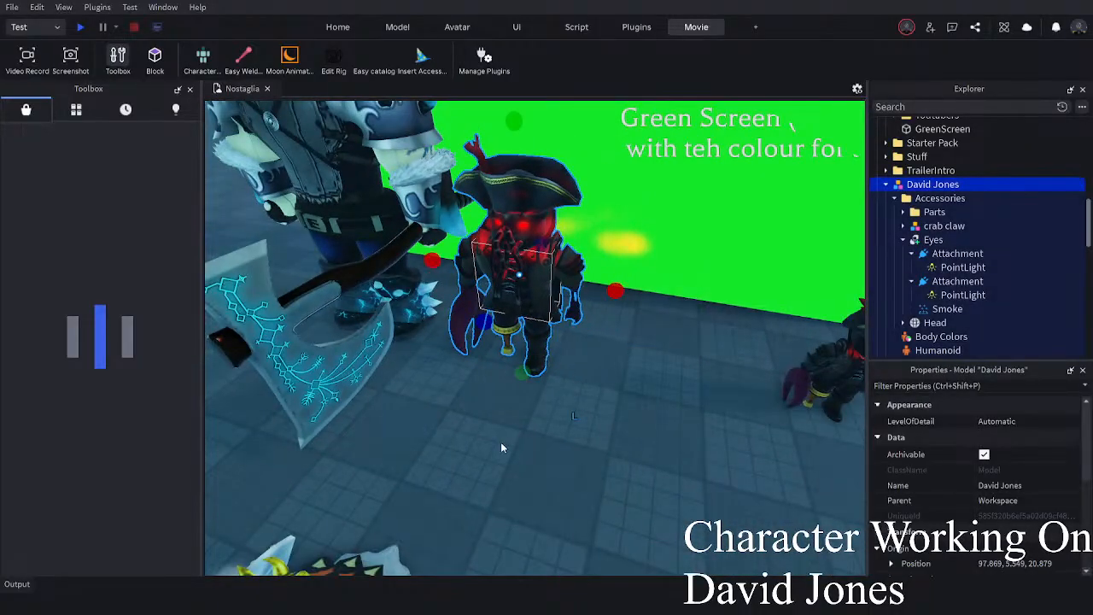
- Examine the David Jones rig's glowing red eyes and tentacled face up close
{"action": "left_click", "coordinate": [507, 420]}
{"action": "right_click_drag", "start_coordinate": [507, 419], "coordinate": [503, 446]}
{"action": "key", "text": "w"}
{"action": "right_click_drag", "start_coordinate": [589, 386], "coordinate": [591, 388]}
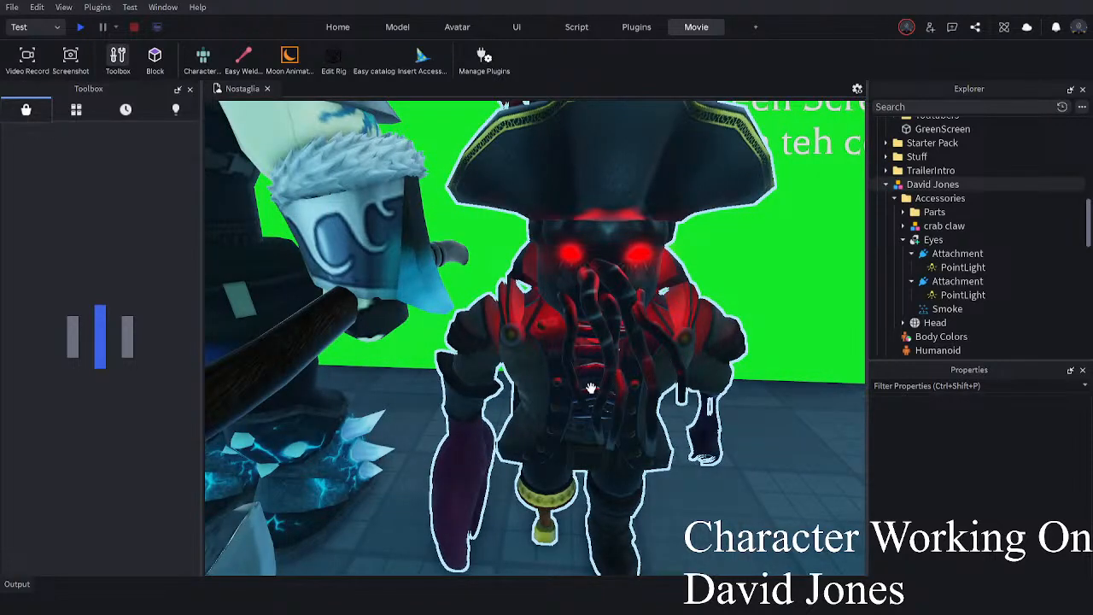
{"action": "key", "text": "s"}
{"action": "key", "text": "w"}
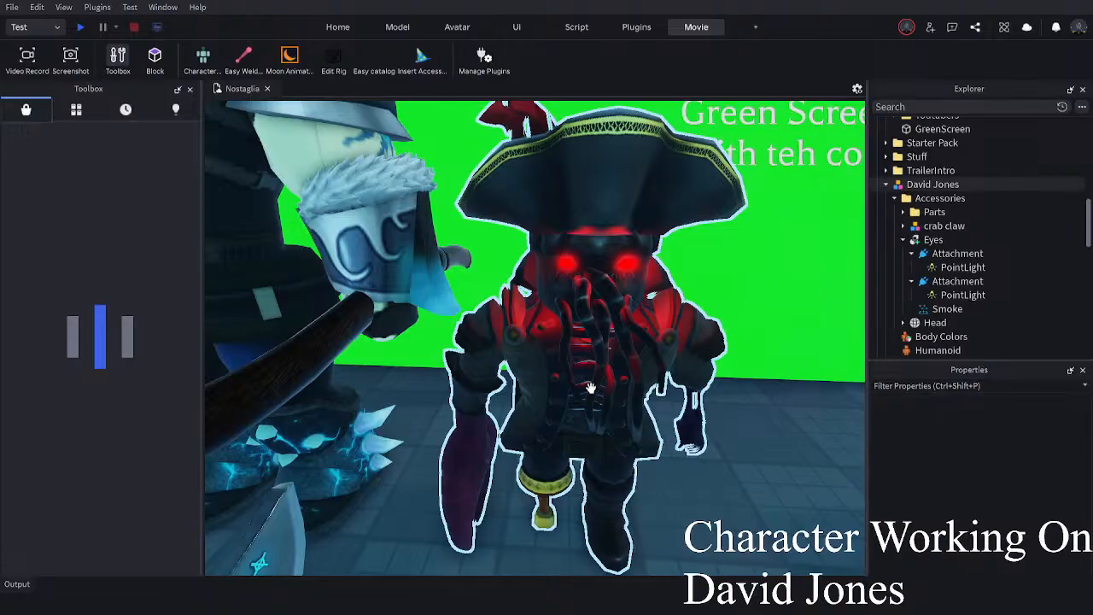
{"action": "key", "text": "a"}
{"action": "key", "text": "s"}
- Nudge the David Jones rig slightly sideways beside Hardrada's axe
{"action": "key", "text": "a"}
{"action": "key", "text": "d"}
{"action": "right_click_drag", "start_coordinate": [590, 388], "coordinate": [566, 408]}
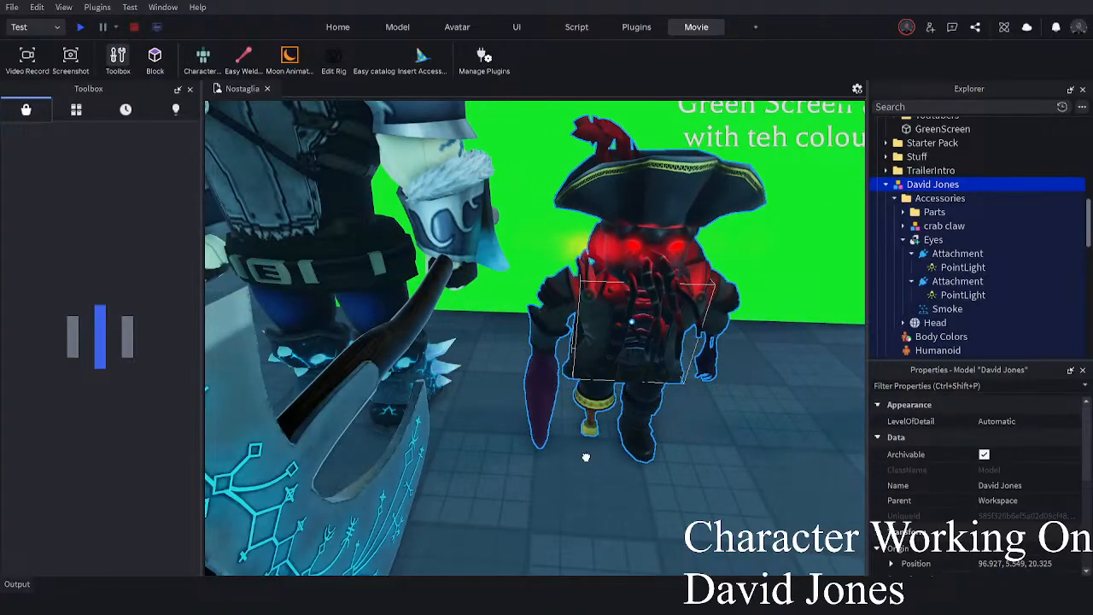
{"action": "left_click", "coordinate": [507, 501]}
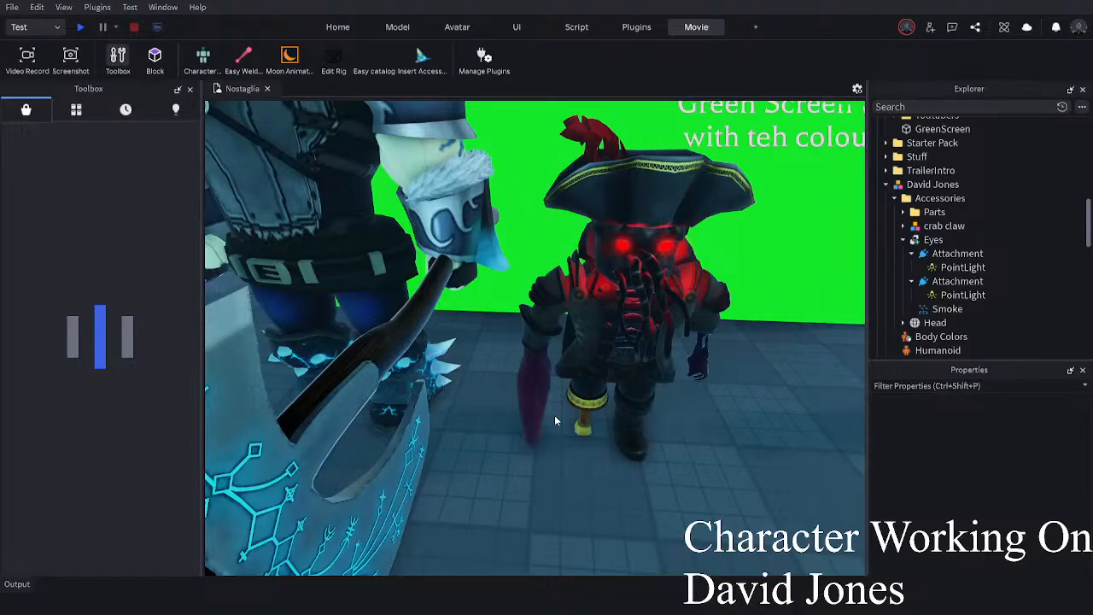
- Inspect the David Jones rig's crab claw, peg leg and boot up close
{"action": "mouse_move", "coordinate": [705, 348]}
{"action": "right_mouse_down"}
{"action": "mouse_move", "coordinate": [712, 360]}
{"action": "mouse_move", "coordinate": [701, 339]}
{"action": "right_mouse_up"}
{"action": "key", "text": "w"}
{"action": "key", "text": "s"}
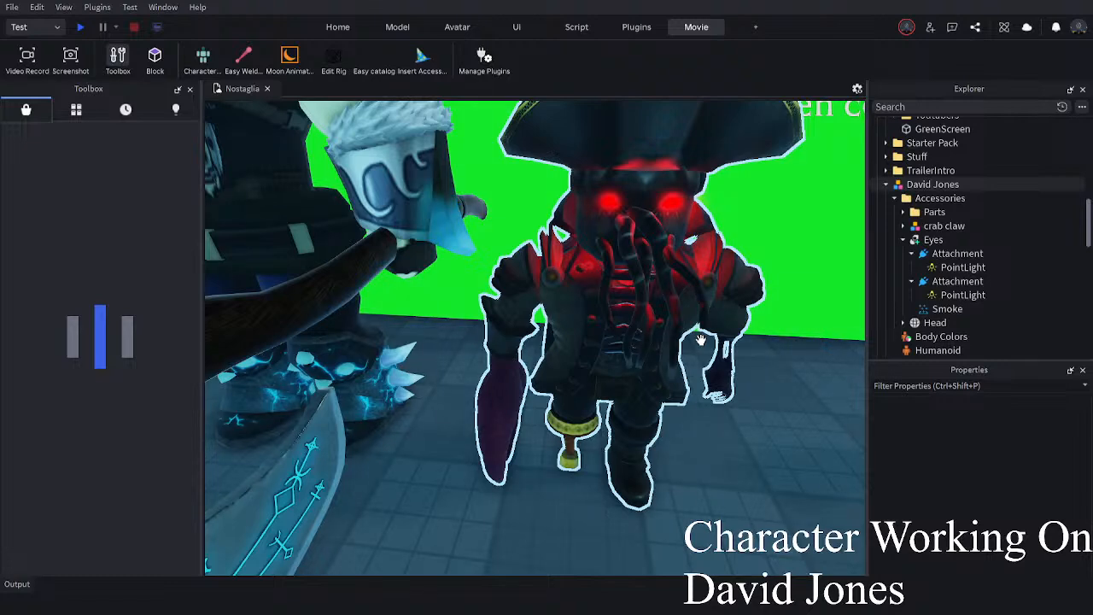
{"action": "right_click_drag", "start_coordinate": [700, 340], "coordinate": [692, 353]}
{"action": "left_click", "coordinate": [547, 363]}
{"action": "left_click", "coordinate": [627, 467]}
{"action": "scroll", "coordinate": [624, 468], "scroll_direction": "up", "scroll_amount": 4}
{"action": "right_click_drag", "start_coordinate": [626, 467], "coordinate": [624, 471]}
{"action": "scroll", "coordinate": [625, 468], "scroll_direction": "down", "scroll_amount": 3}
{"action": "scroll", "coordinate": [625, 471], "scroll_direction": "up", "scroll_amount": 2}
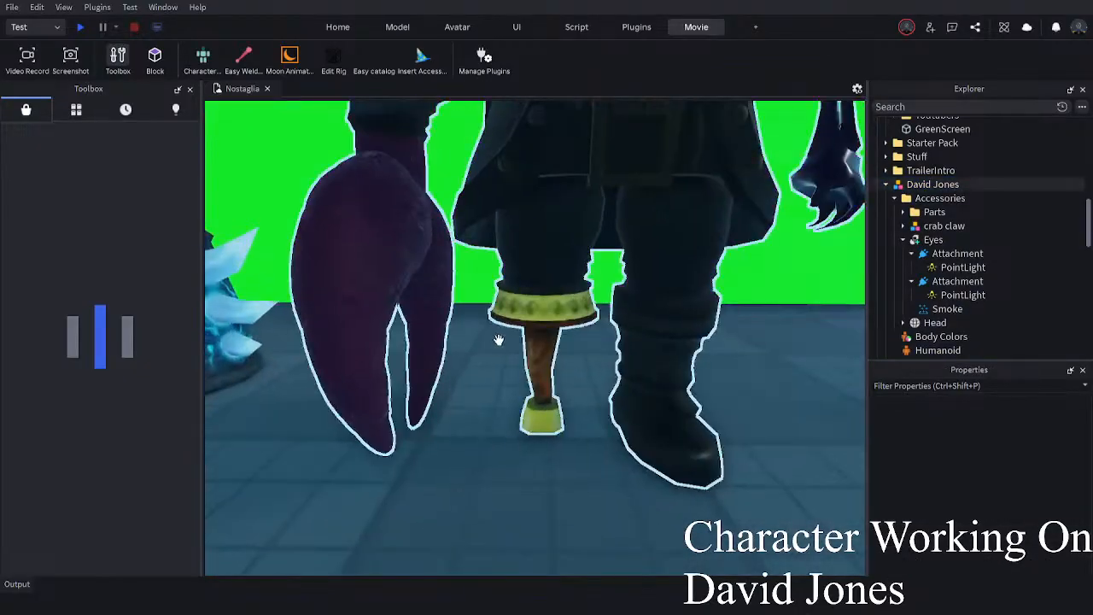
- Adjust the David Jones rig's standing spot on the floor next to Hardrada
{"action": "scroll", "coordinate": [515, 328], "scroll_direction": "down", "scroll_amount": 5}
{"action": "right_click_drag", "start_coordinate": [549, 371], "coordinate": [528, 446]}
{"action": "left_click_drag", "start_coordinate": [545, 468], "coordinate": [597, 495]}
{"action": "left_click", "coordinate": [493, 499]}
{"action": "right_click_drag", "start_coordinate": [494, 499], "coordinate": [495, 500]}
{"action": "scroll", "coordinate": [495, 500], "scroll_direction": "up", "scroll_amount": 3}
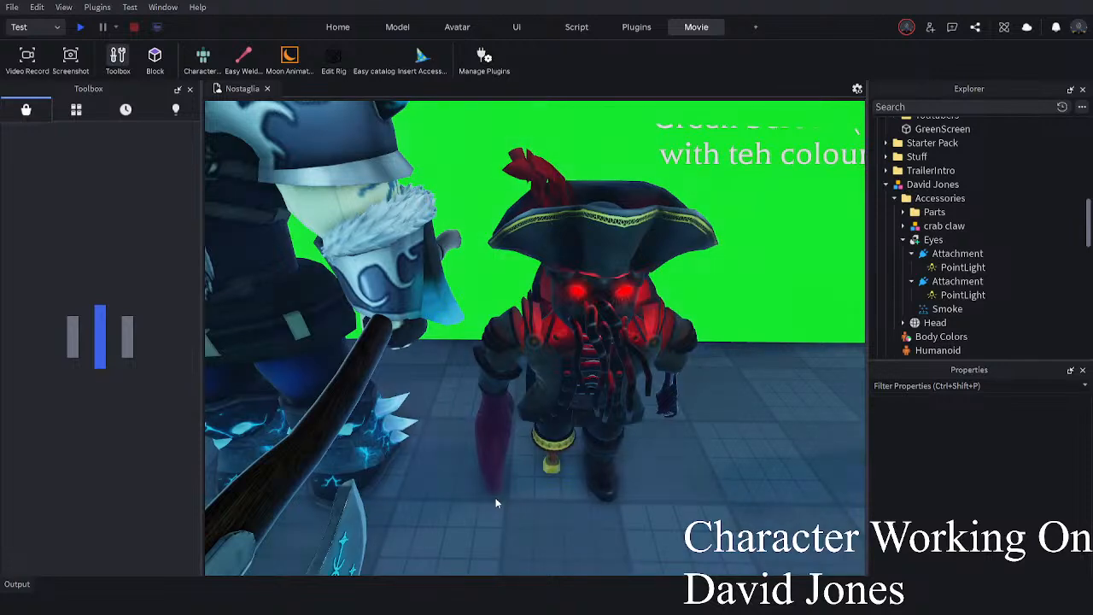
- Examine the David Jones rig's hat, eye glow and red-lit coat from the front at several distances
{"action": "right_click_drag", "start_coordinate": [496, 503], "coordinate": [496, 501]}
{"action": "key", "text": "w"}
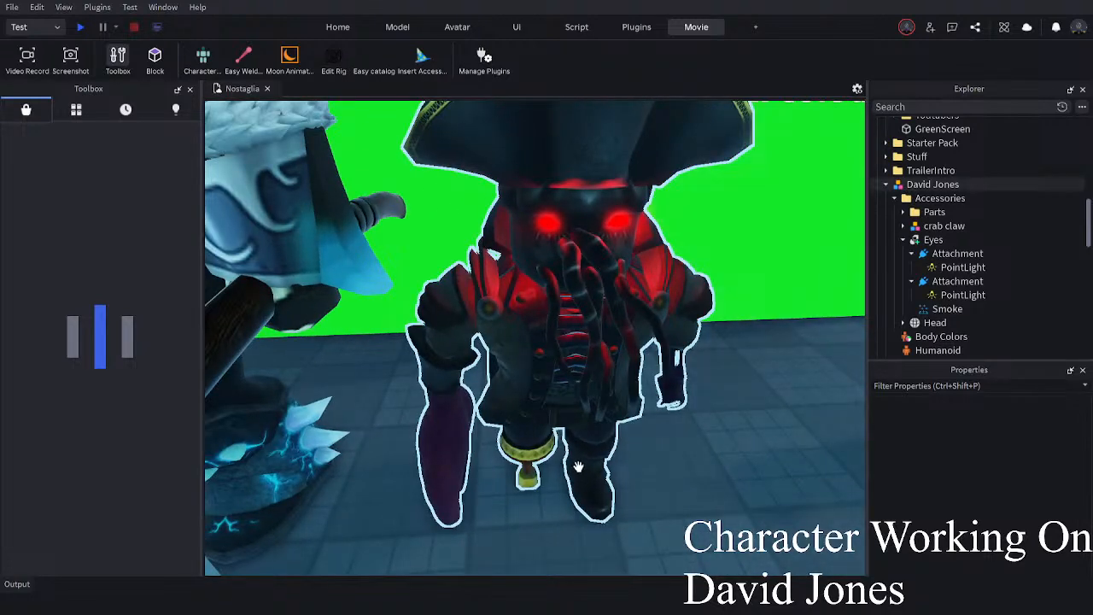
{"action": "right_click_drag", "start_coordinate": [578, 466], "coordinate": [578, 468]}
{"action": "right_click_drag", "start_coordinate": [518, 417], "coordinate": [518, 417]}
{"action": "right_click_drag", "start_coordinate": [633, 363], "coordinate": [635, 341]}
{"action": "scroll", "coordinate": [633, 363], "scroll_direction": "up", "scroll_amount": 2}
{"action": "scroll", "coordinate": [634, 363], "scroll_direction": "down", "scroll_amount": 3}
{"action": "scroll", "coordinate": [635, 341], "scroll_direction": "up", "scroll_amount": 2}
{"action": "key", "text": "s"}
{"action": "key", "text": "w"}
{"action": "key", "text": "s"}
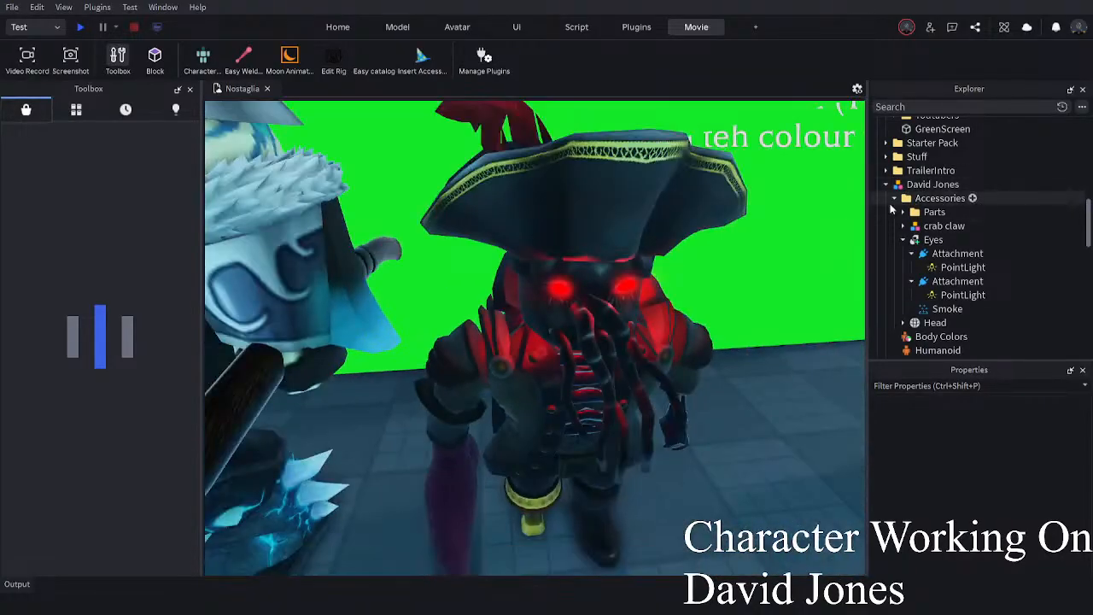
- Collapse the Eyes and Accessories entries of the David Jones model and move the rig beside its smaller copy
{"action": "left_click", "coordinate": [903, 240]}
{"action": "left_click", "coordinate": [895, 198]}
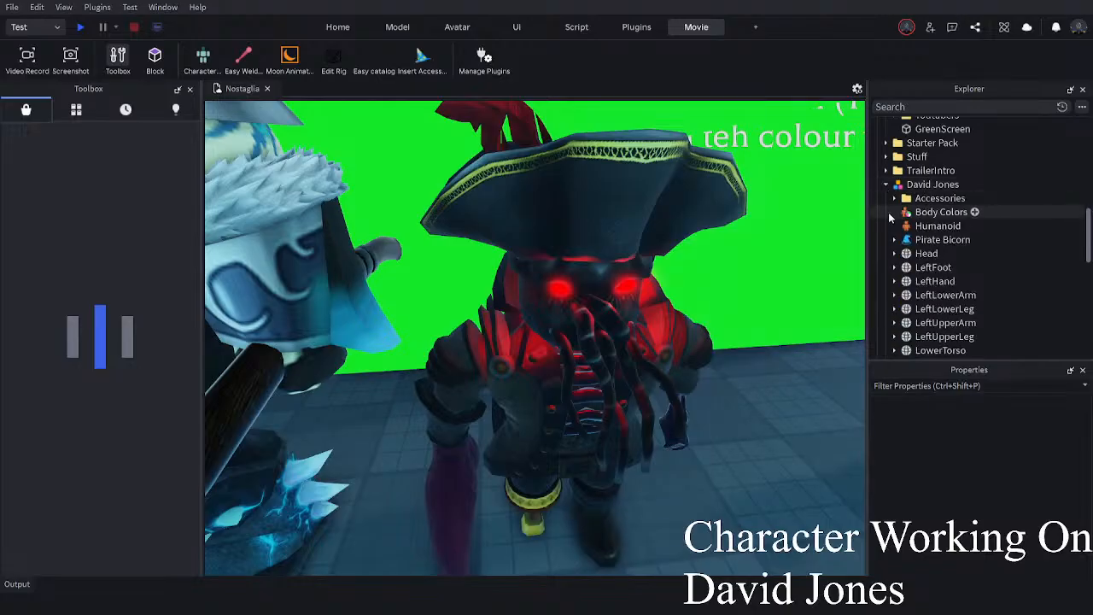
{"action": "key", "text": "s"}
{"action": "right_click_drag", "start_coordinate": [721, 318], "coordinate": [721, 318]}
{"action": "left_click", "coordinate": [626, 397]}
{"action": "left_click_drag", "start_coordinate": [626, 397], "coordinate": [641, 410]}
{"action": "right_click_drag", "start_coordinate": [641, 410], "coordinate": [641, 410]}
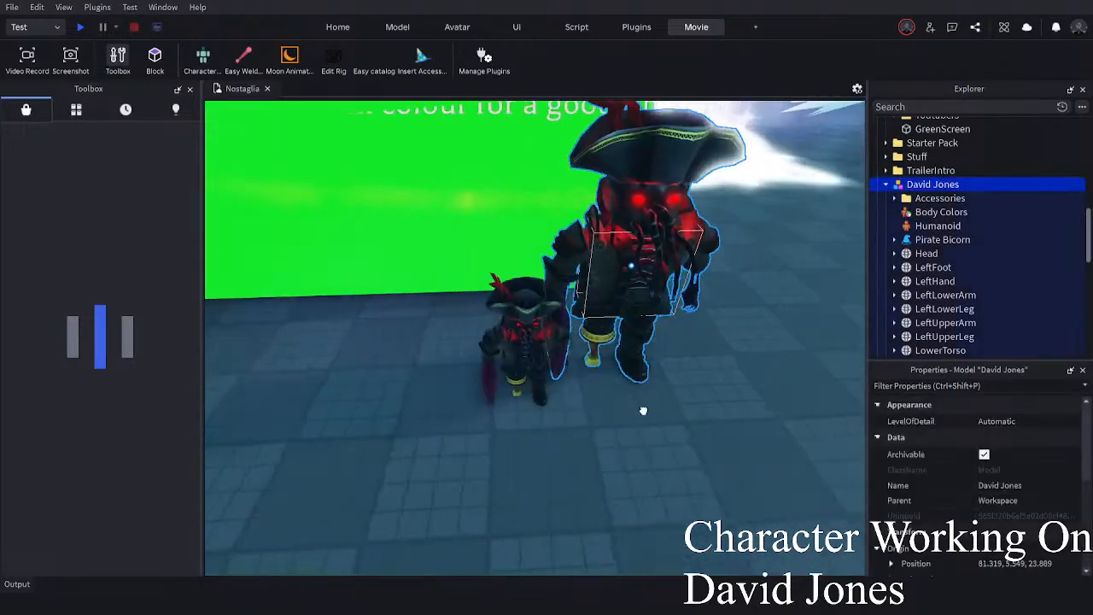
- Carry the enlarged David Jones rig away from the green screen to the two Siren Queen rigs
{"action": "left_click_drag", "start_coordinate": [642, 410], "coordinate": [641, 410]}
{"action": "right_click_drag", "start_coordinate": [642, 410], "coordinate": [641, 410]}
{"action": "left_click_drag", "start_coordinate": [641, 410], "coordinate": [641, 410]}
{"action": "right_click_drag", "start_coordinate": [641, 409], "coordinate": [641, 410]}
{"action": "left_click_drag", "start_coordinate": [641, 409], "coordinate": [729, 371]}
{"action": "right_click_drag", "start_coordinate": [729, 371], "coordinate": [729, 371]}
{"action": "left_click_drag", "start_coordinate": [729, 372], "coordinate": [679, 374]}
{"action": "left_click", "coordinate": [678, 374]}
{"action": "right_click_drag", "start_coordinate": [678, 374], "coordinate": [678, 374]}
- Reposition the enlarged David Jones rig beside the paired Siren Queen rigs, in line with the dark rigs
{"action": "key", "text": "w"}
{"action": "key", "text": "a"}
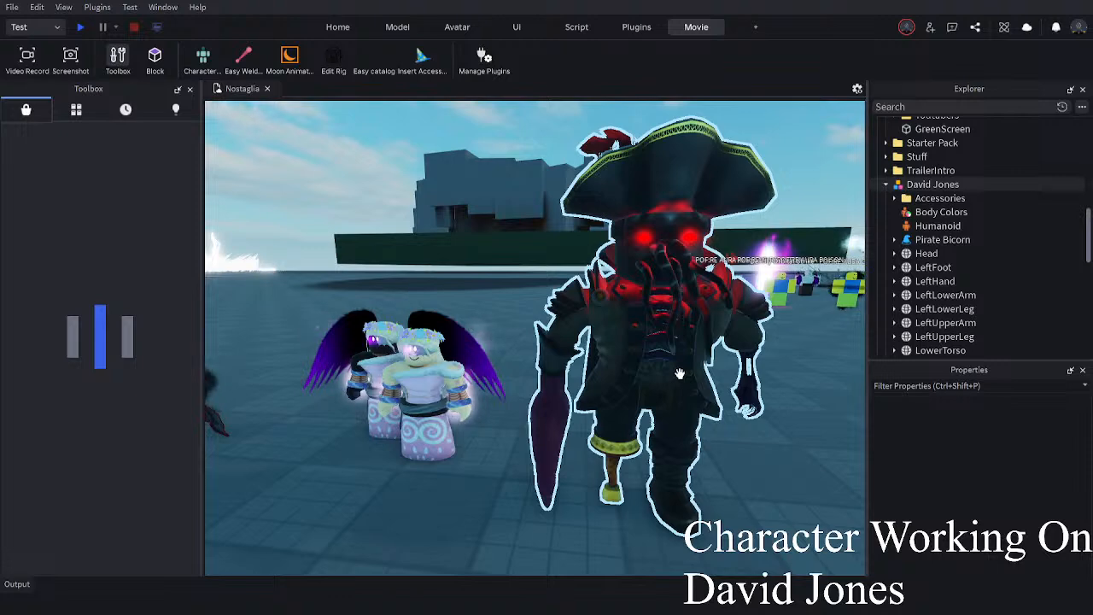
{"action": "right_click_drag", "start_coordinate": [680, 374], "coordinate": [668, 363]}
{"action": "left_click_drag", "start_coordinate": [654, 362], "coordinate": [506, 431]}
{"action": "left_click", "coordinate": [561, 387]}
{"action": "scroll", "coordinate": [560, 386], "scroll_direction": "down", "scroll_amount": 2}
{"action": "left_click", "coordinate": [506, 376]}
{"action": "left_click", "coordinate": [439, 461]}
{"action": "key", "text": "a"}
{"action": "left_click_drag", "start_coordinate": [618, 374], "coordinate": [563, 446]}
{"action": "left_click", "coordinate": [424, 467]}
- Try pulling the light Siren Queen rig out of the row onto the open floor in front
{"action": "key", "text": "a"}
{"action": "right_click_drag", "start_coordinate": [478, 404], "coordinate": [454, 395]}
{"action": "key", "text": "d"}
{"action": "key", "text": "a"}
{"action": "key", "text": "a"}
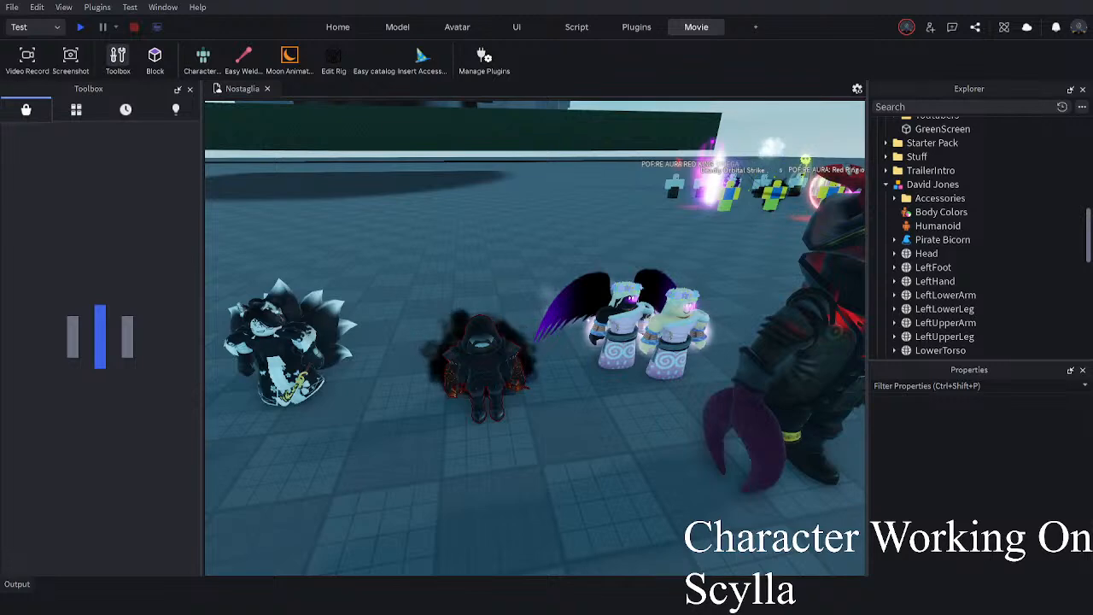
{"action": "right_click_drag", "start_coordinate": [546, 341], "coordinate": [551, 410]}
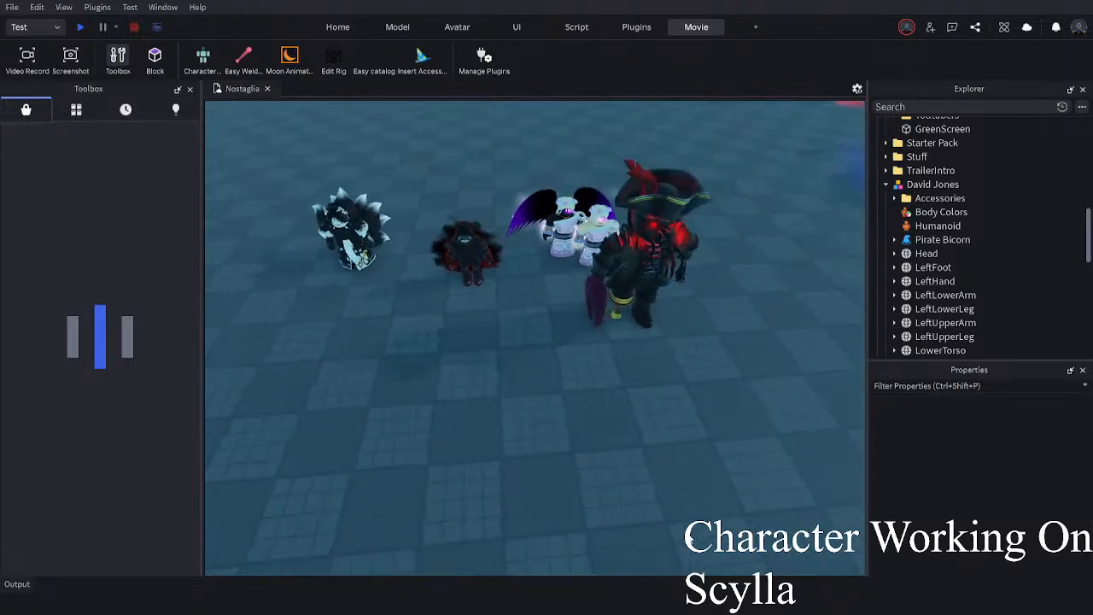
{"action": "left_click", "coordinate": [636, 265]}
{"action": "left_click", "coordinate": [552, 367]}
{"action": "left_click", "coordinate": [548, 362]}
{"action": "right_click_drag", "start_coordinate": [551, 368], "coordinate": [513, 434]}
{"action": "left_click_drag", "start_coordinate": [548, 379], "coordinate": [347, 453]}
{"action": "scroll", "coordinate": [512, 434], "scroll_direction": "up", "scroll_amount": 4}
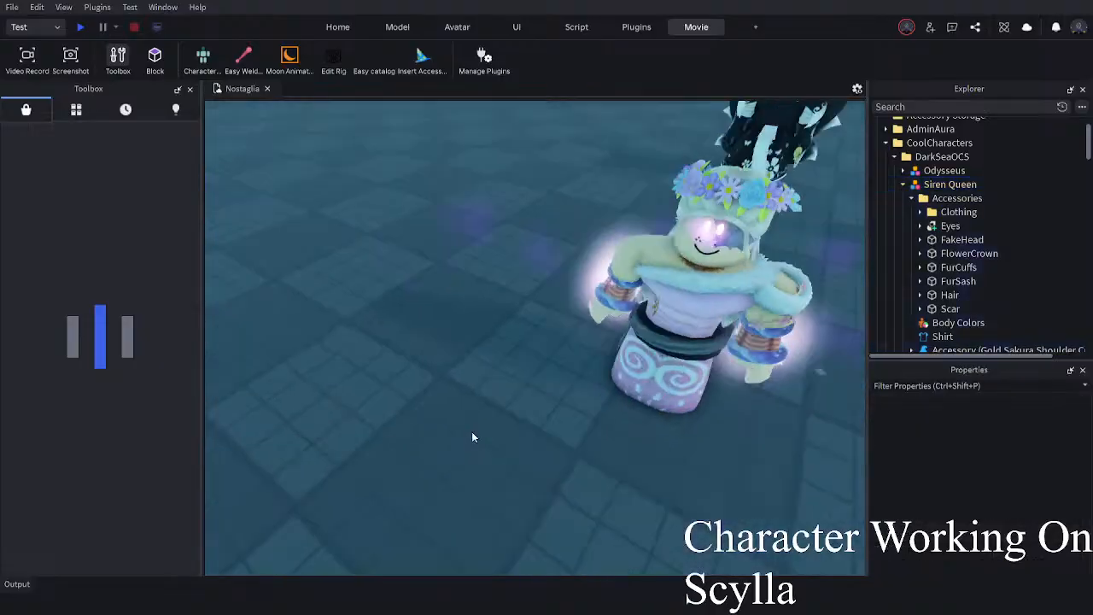
{"action": "scroll", "coordinate": [471, 436], "scroll_direction": "up", "scroll_amount": 3}
{"action": "scroll", "coordinate": [471, 436], "scroll_direction": "down", "scroll_amount": 4}
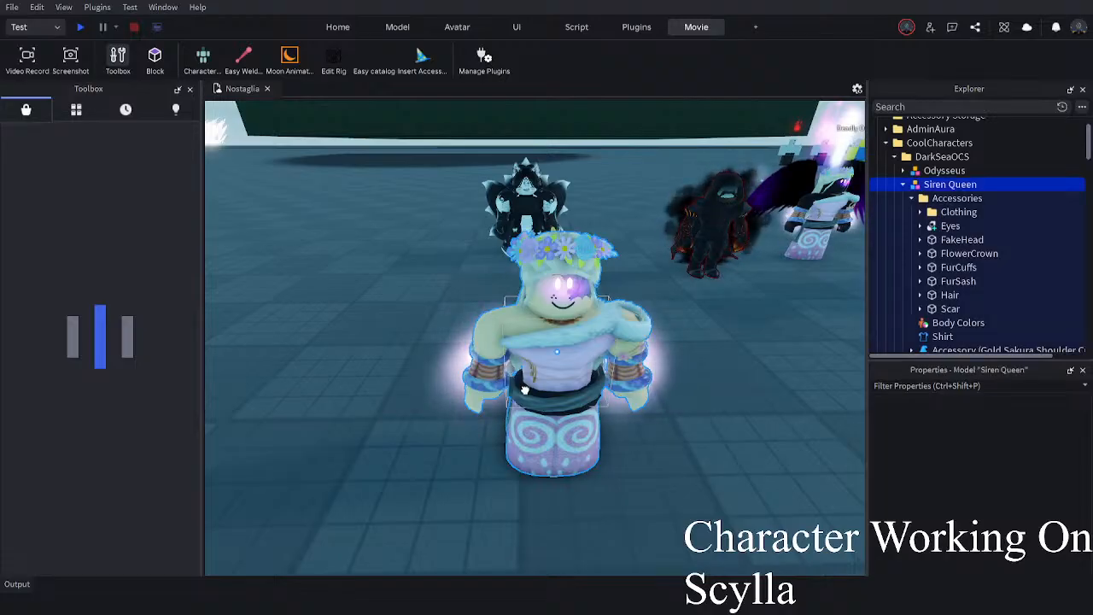
- Undo the last moves of the Siren Queen rig and deselect it
{"action": "scroll", "coordinate": [525, 383], "scroll_direction": "down", "scroll_amount": 3}
{"action": "left_click_drag", "start_coordinate": [524, 385], "coordinate": [501, 409]}
{"action": "key", "text": "ctrl+z"}
{"action": "key", "text": "ctrl+z"}
{"action": "left_click", "coordinate": [531, 510]}
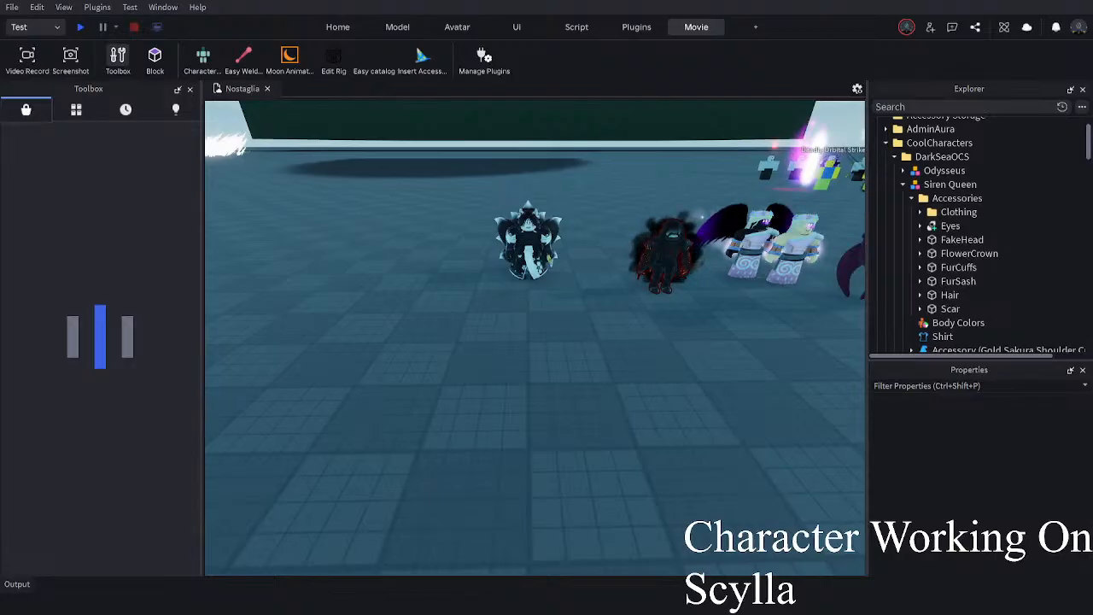
- Look over the open floor and the Siren Queen rig standing apart from the row
{"action": "right_click_drag", "start_coordinate": [646, 529], "coordinate": [642, 469]}
{"action": "key", "text": "s"}
{"action": "key", "text": "w"}
{"action": "key", "text": "d"}
{"action": "key", "text": "a"}
{"action": "right_click_drag", "start_coordinate": [592, 430], "coordinate": [592, 429]}
{"action": "key", "text": "s"}
{"action": "key", "text": "w"}
{"action": "key", "text": "a"}
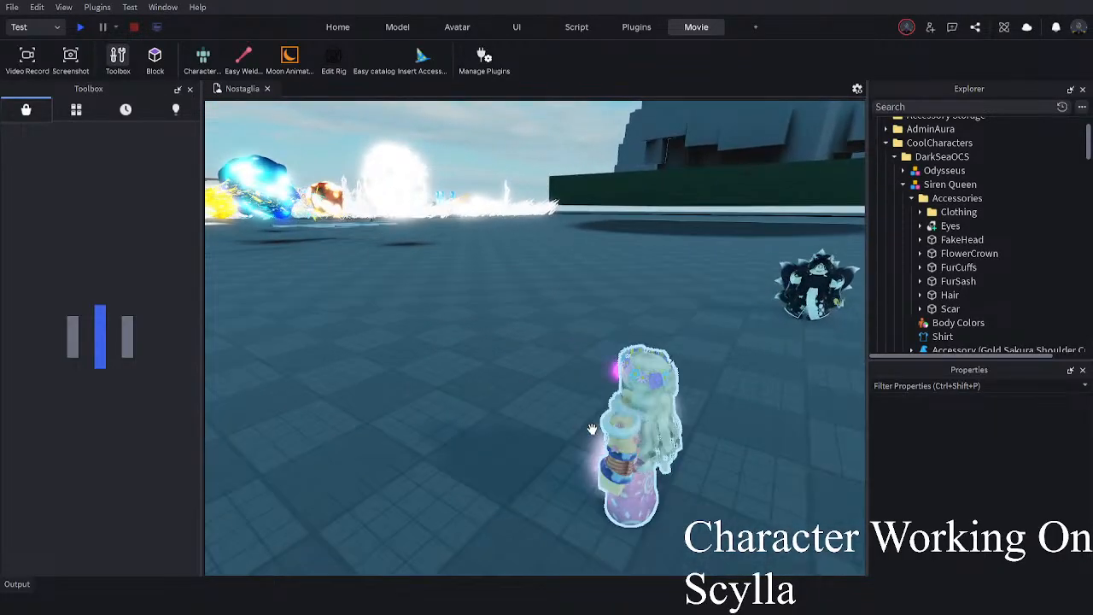
{"action": "key", "text": "s"}
{"action": "key", "text": "d"}
{"action": "left_click_drag", "start_coordinate": [583, 437], "coordinate": [589, 438]}
{"action": "left_click", "coordinate": [595, 466]}
- Survey the other character rigs spread across the baseplate
{"action": "key", "text": "w"}
{"action": "right_click_drag", "start_coordinate": [597, 463], "coordinate": [596, 462]}
{"action": "key", "text": "s"}
{"action": "key", "text": "a"}
{"action": "right_click_drag", "start_coordinate": [638, 367], "coordinate": [627, 378]}
{"action": "key", "text": "s"}
{"action": "key", "text": "w"}
{"action": "key", "text": "s"}
{"action": "right_click_drag", "start_coordinate": [704, 271], "coordinate": [705, 271]}
{"action": "key", "text": "w"}
{"action": "key", "text": "a"}
{"action": "key", "text": "a"}
{"action": "key", "text": "w"}
{"action": "right_click_drag", "start_coordinate": [493, 193], "coordinate": [493, 194]}
{"action": "key", "text": "w"}
{"action": "right_click_drag", "start_coordinate": [605, 237], "coordinate": [643, 234]}
{"action": "key", "text": "a"}
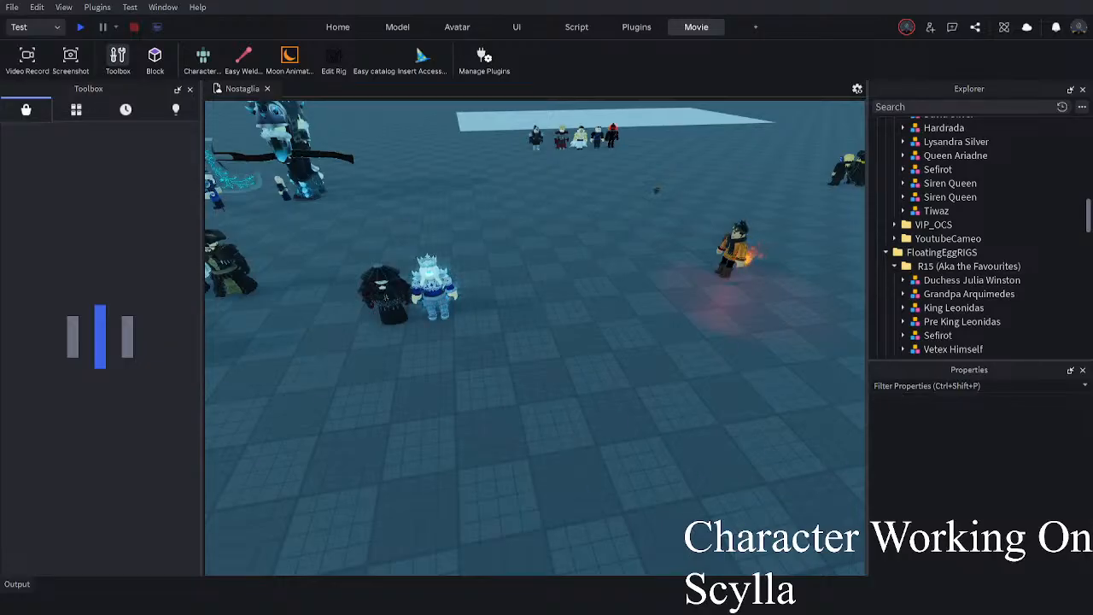
- Look past the whale shark and the magic effect displays on the way back to the David Jones rig
{"action": "right_click_drag", "start_coordinate": [683, 362], "coordinate": [714, 373]}
{"action": "key", "text": "d"}
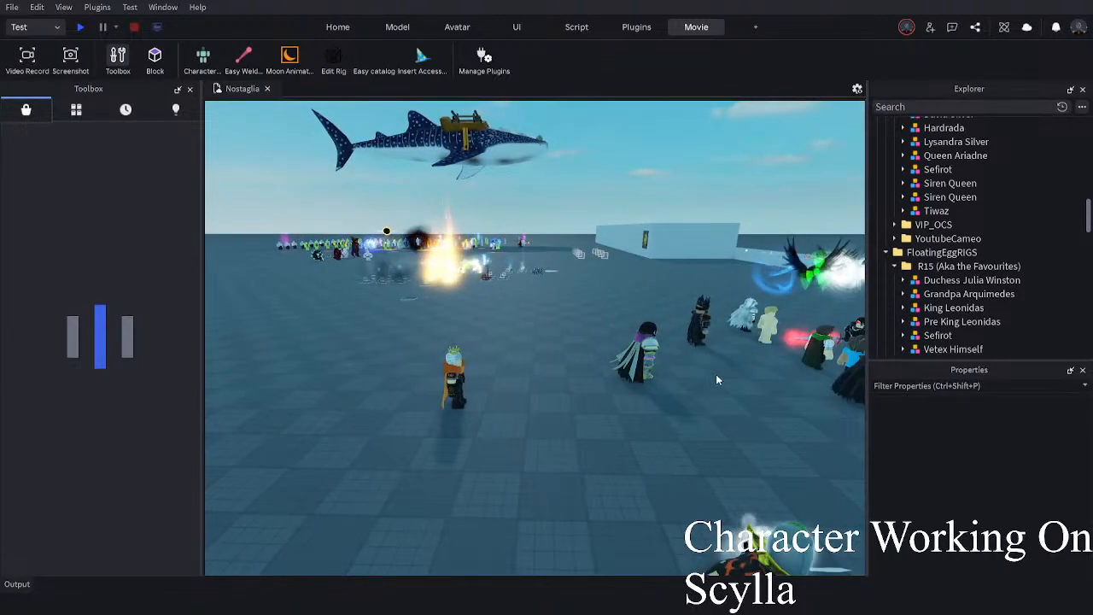
{"action": "key", "text": "w"}
{"action": "key", "text": "d"}
{"action": "right_click_drag", "start_coordinate": [683, 220], "coordinate": [690, 222]}
{"action": "key", "text": "a"}
{"action": "key", "text": "w"}
{"action": "key", "text": "d"}
{"action": "key", "text": "d"}
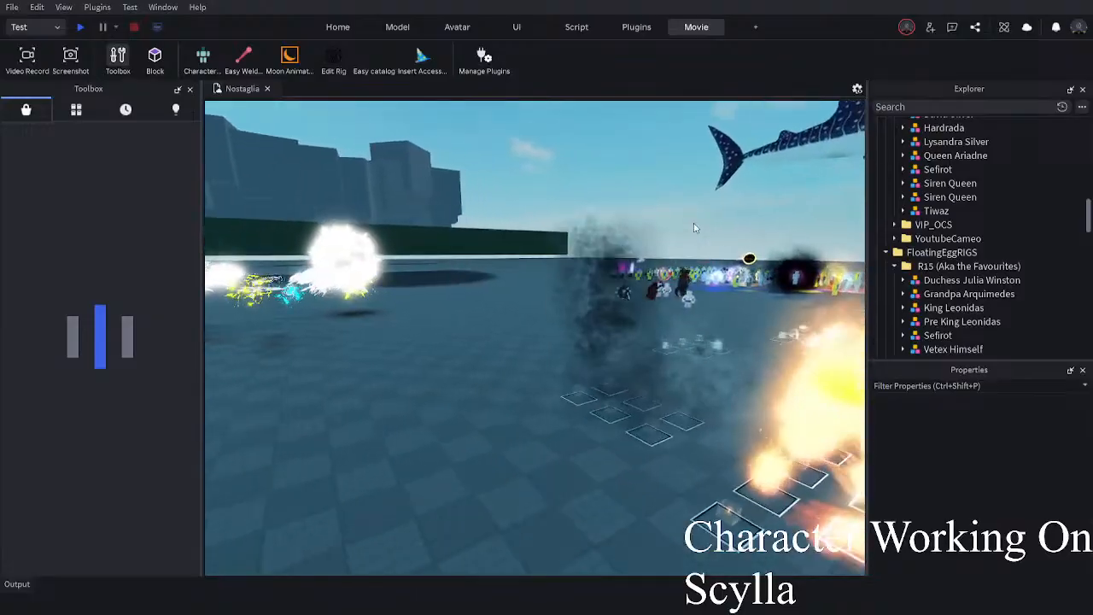
{"action": "key", "text": "w"}
{"action": "right_click_drag", "start_coordinate": [647, 376], "coordinate": [602, 373]}
{"action": "key", "text": "w"}
- Check the David Jones rig's size and placement against the neighbouring Siren Queen rigs
{"action": "left_click", "coordinate": [602, 373]}
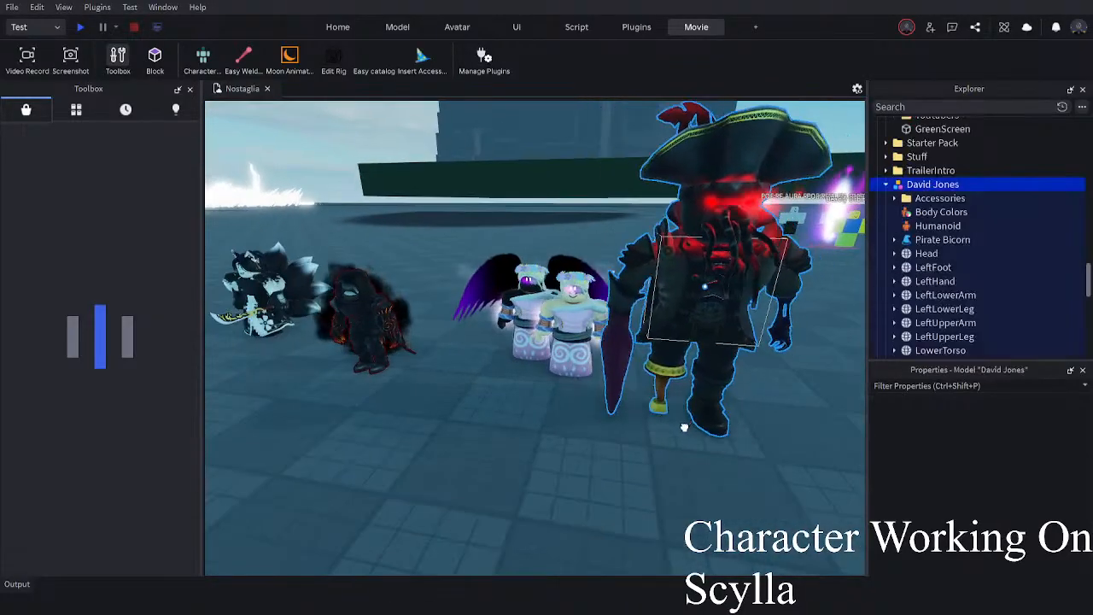
{"action": "key", "text": "w"}
{"action": "key", "text": "a"}
{"action": "right_click_drag", "start_coordinate": [624, 416], "coordinate": [624, 416]}
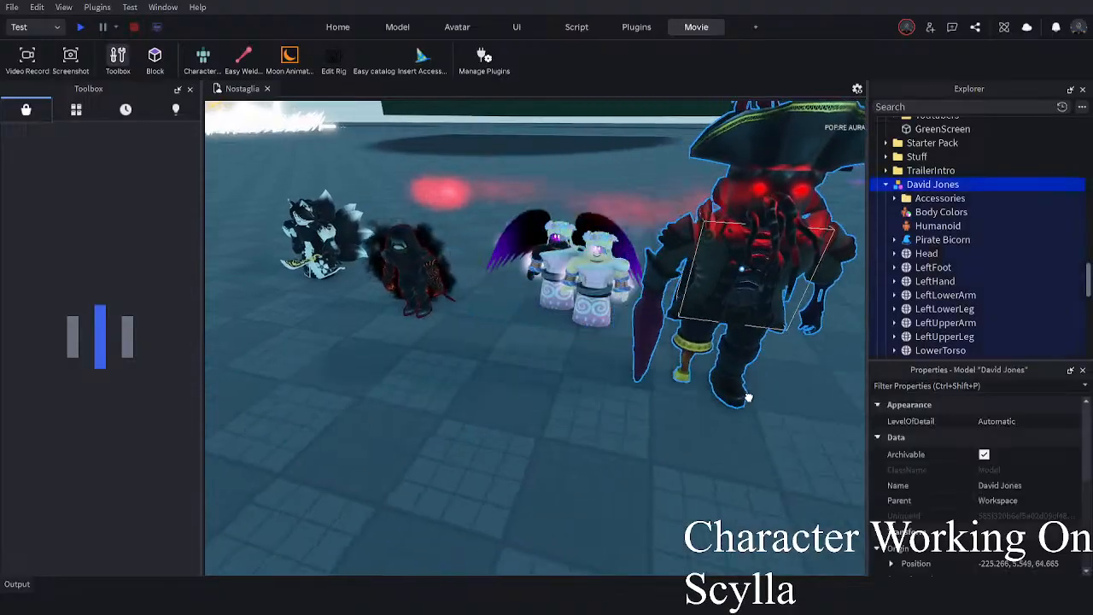
{"action": "left_click", "coordinate": [641, 482]}
{"action": "key", "text": "w"}
{"action": "right_click_drag", "start_coordinate": [641, 483], "coordinate": [641, 483]}
{"action": "right_click_drag", "start_coordinate": [687, 390], "coordinate": [687, 390]}
{"action": "key", "text": "s"}
{"action": "left_click", "coordinate": [688, 394]}
{"action": "left_click", "coordinate": [571, 478]}
{"action": "key", "text": "d"}
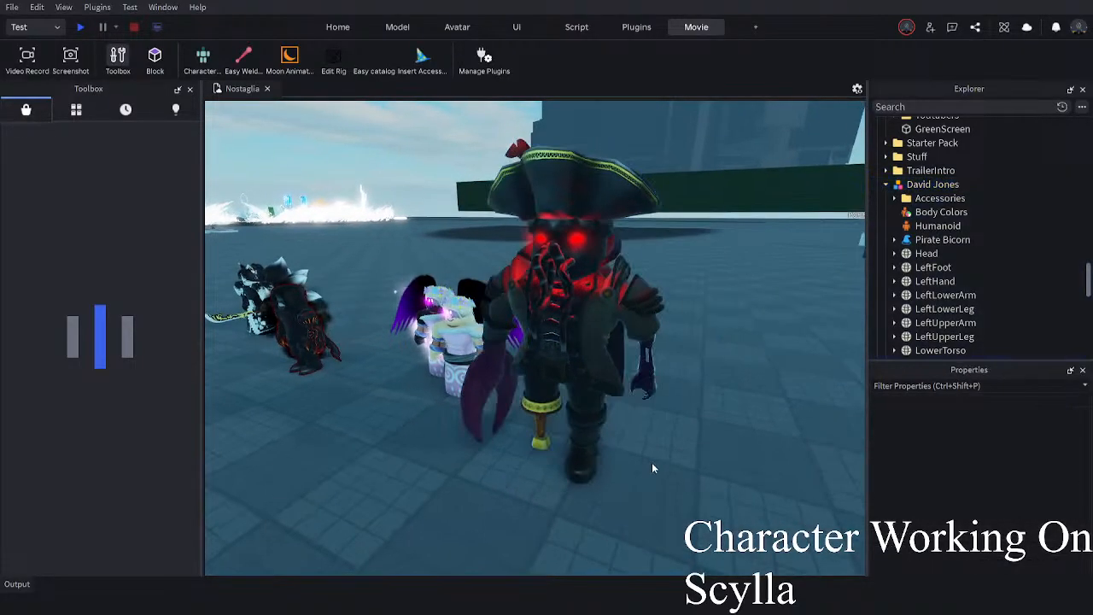
{"action": "left_click", "coordinate": [552, 441]}
{"action": "left_click", "coordinate": [494, 504]}
- Place the separate MyOCS Siren Queen rig on the open floor near the row and select it for scaling
{"action": "key", "text": "a"}
{"action": "key", "text": "w"}
{"action": "right_click_drag", "start_coordinate": [545, 460], "coordinate": [545, 460]}
{"action": "key", "text": "a"}
{"action": "key", "text": "w"}
{"action": "left_click_drag", "start_coordinate": [626, 427], "coordinate": [365, 402]}
{"action": "key", "text": "d"}
{"action": "key", "text": "a"}
{"action": "key", "text": "r"}
{"action": "left_click", "coordinate": [573, 384]}
{"action": "left_click", "coordinate": [393, 341]}
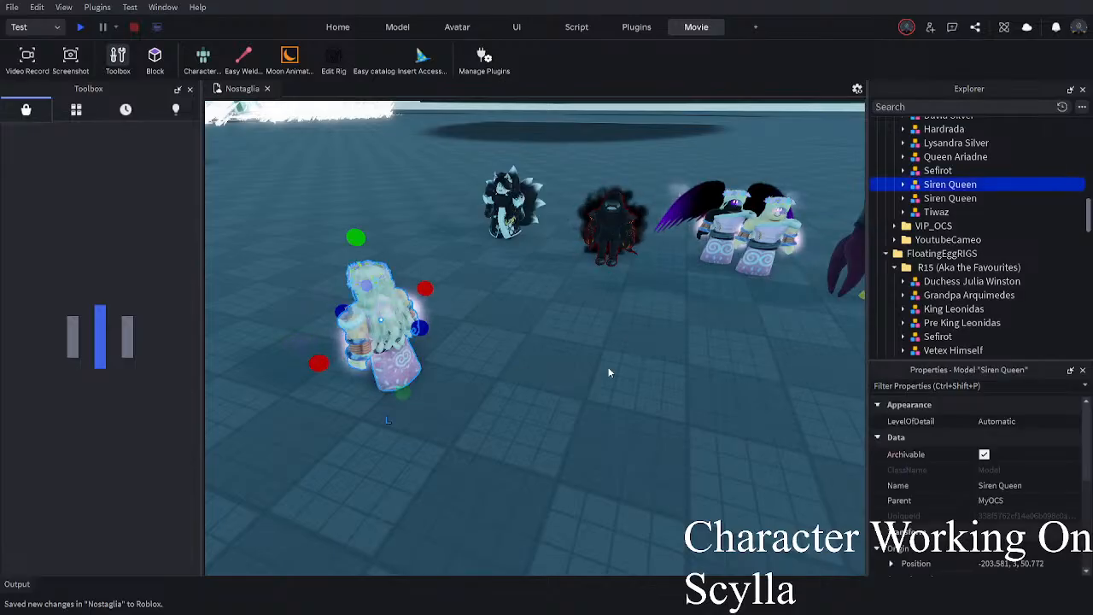
- View the selected Siren Queen rig against the neighbouring row and collapse the DarkSeaOCS and MyOCS folders
{"action": "key", "text": "a"}
{"action": "key", "text": "a"}
{"action": "left_click", "coordinate": [609, 397]}
{"action": "left_click", "coordinate": [519, 344]}
{"action": "right_click_drag", "start_coordinate": [519, 344], "coordinate": [593, 367]}
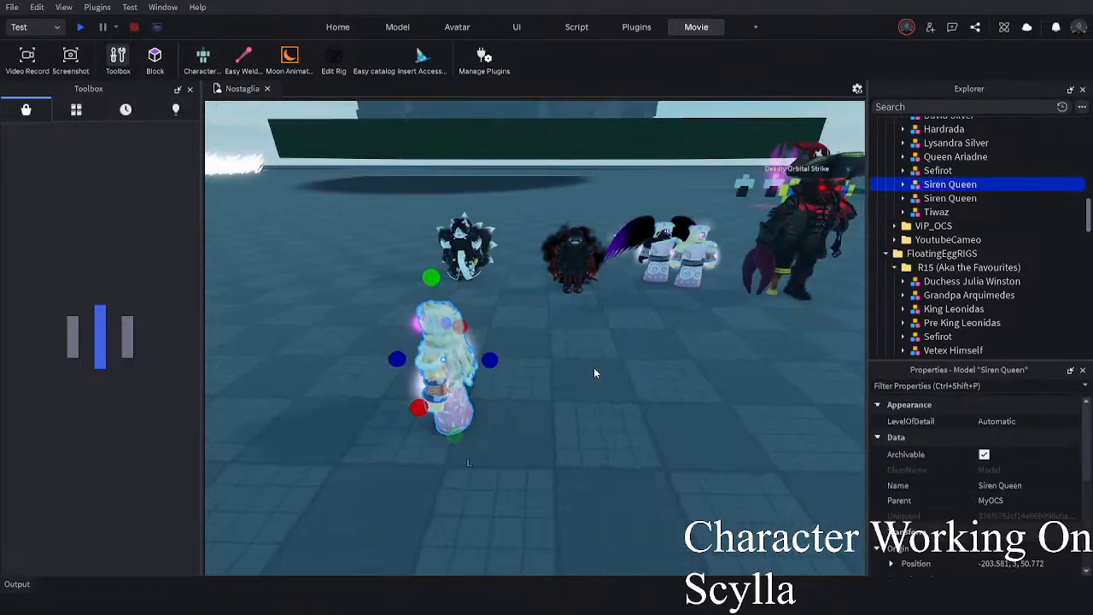
{"action": "key", "text": "a"}
{"action": "scroll", "coordinate": [890, 220], "scroll_direction": "up", "scroll_amount": 3}
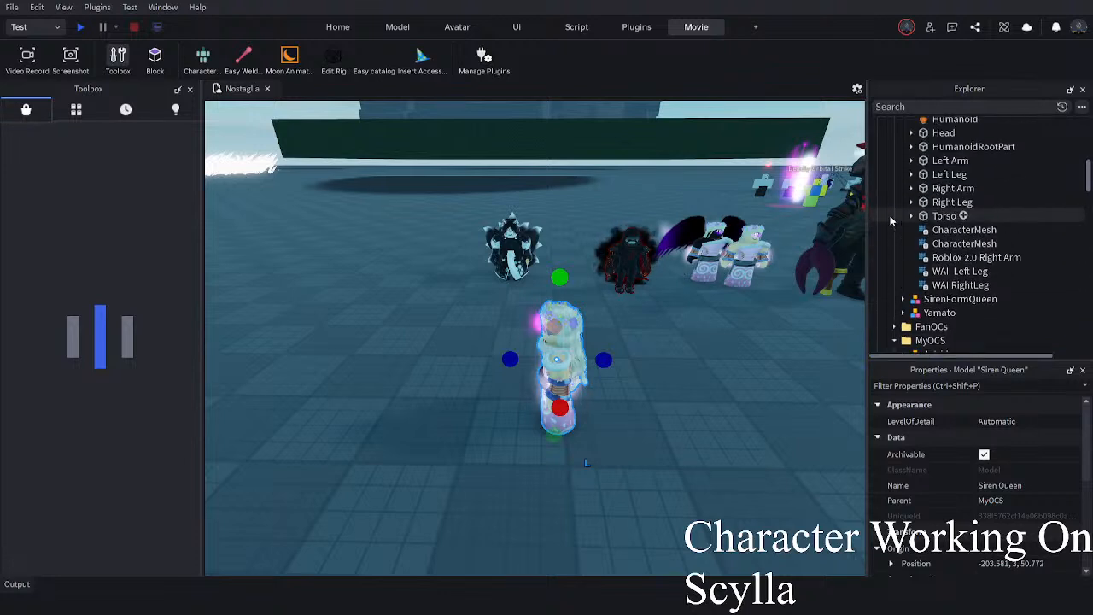
{"action": "scroll", "coordinate": [905, 226], "scroll_direction": "up", "scroll_amount": 3}
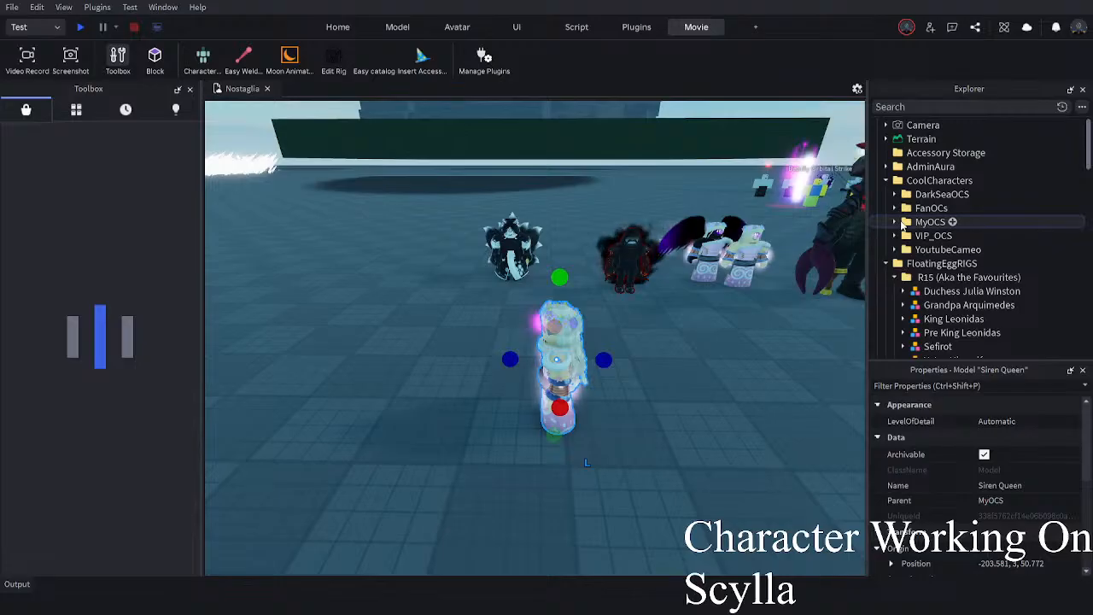
- Inspect the separate Siren Queen rig from above, from the side and from the front
{"action": "key", "text": "w"}
{"action": "right_click_drag", "start_coordinate": [650, 278], "coordinate": [677, 377]}
{"action": "left_click", "coordinate": [677, 378]}
{"action": "key", "text": "w"}
{"action": "key", "text": "s"}
{"action": "key", "text": "a"}
{"action": "right_click_drag", "start_coordinate": [737, 462], "coordinate": [720, 449]}
{"action": "left_click", "coordinate": [642, 416]}
{"action": "right_click_drag", "start_coordinate": [642, 416], "coordinate": [629, 419]}
{"action": "left_click_drag", "start_coordinate": [629, 419], "coordinate": [631, 378]}
{"action": "left_click", "coordinate": [614, 399]}
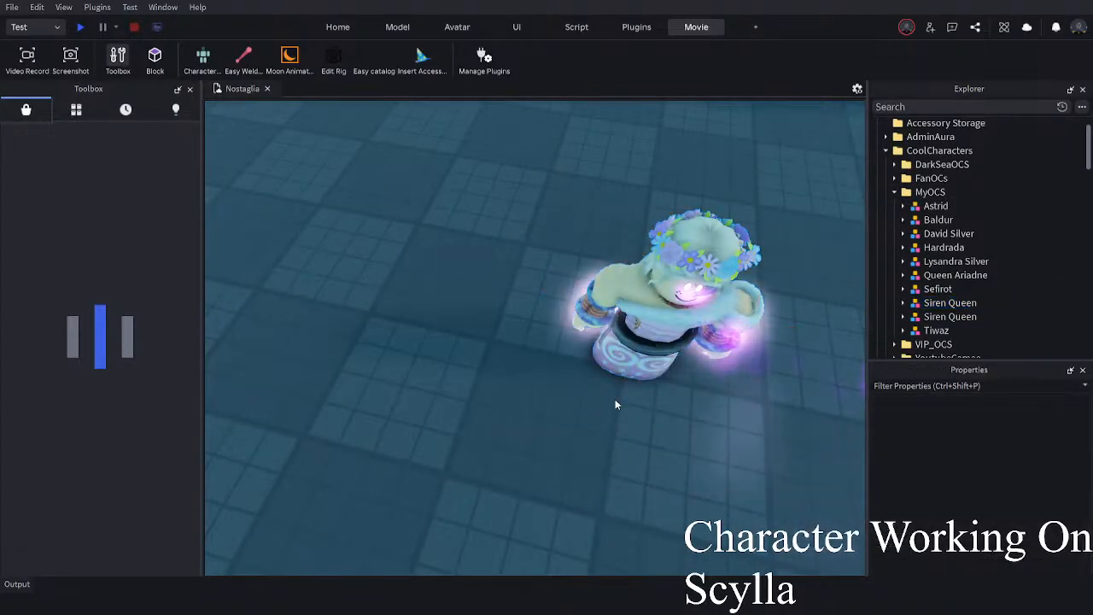
{"action": "right_click_drag", "start_coordinate": [615, 398], "coordinate": [539, 398]}
{"action": "left_click_drag", "start_coordinate": [434, 394], "coordinate": [471, 387]}
{"action": "left_click", "coordinate": [556, 403]}
{"action": "right_click_drag", "start_coordinate": [453, 358], "coordinate": [471, 387]}
{"action": "left_click", "coordinate": [551, 423]}
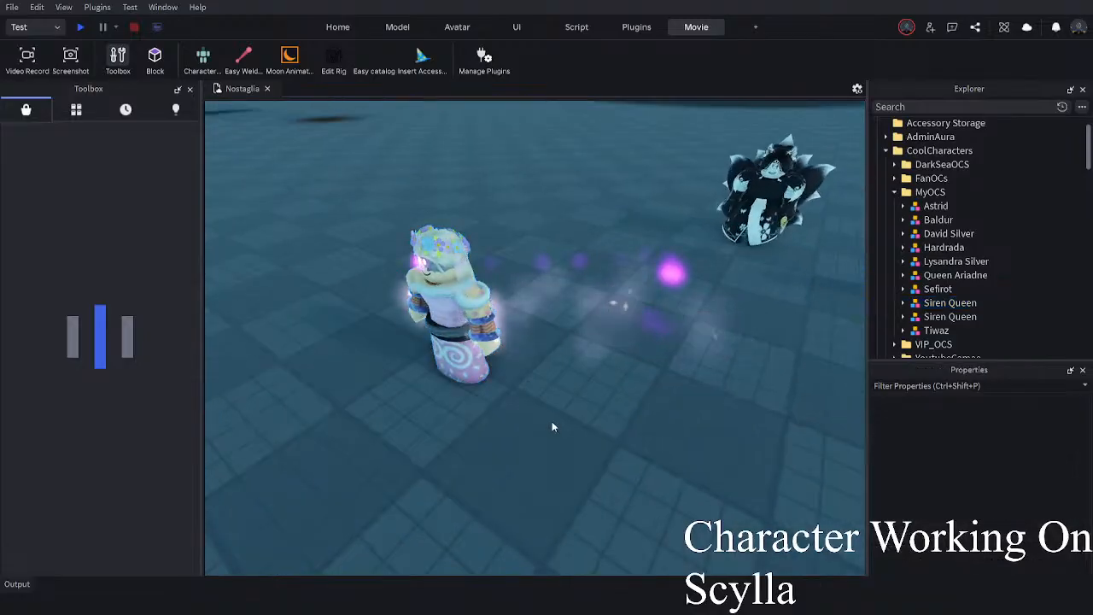
{"action": "right_click_drag", "start_coordinate": [551, 423], "coordinate": [551, 420]}
{"action": "key", "text": "d"}
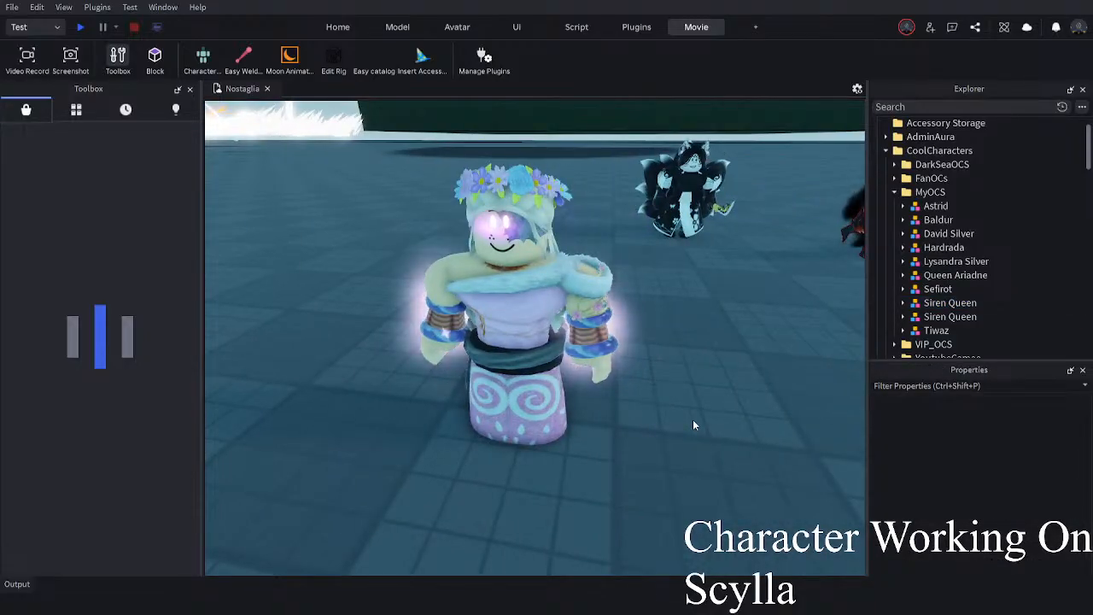
{"action": "key", "text": "s"}
{"action": "right_click_drag", "start_coordinate": [694, 421], "coordinate": [661, 405]}
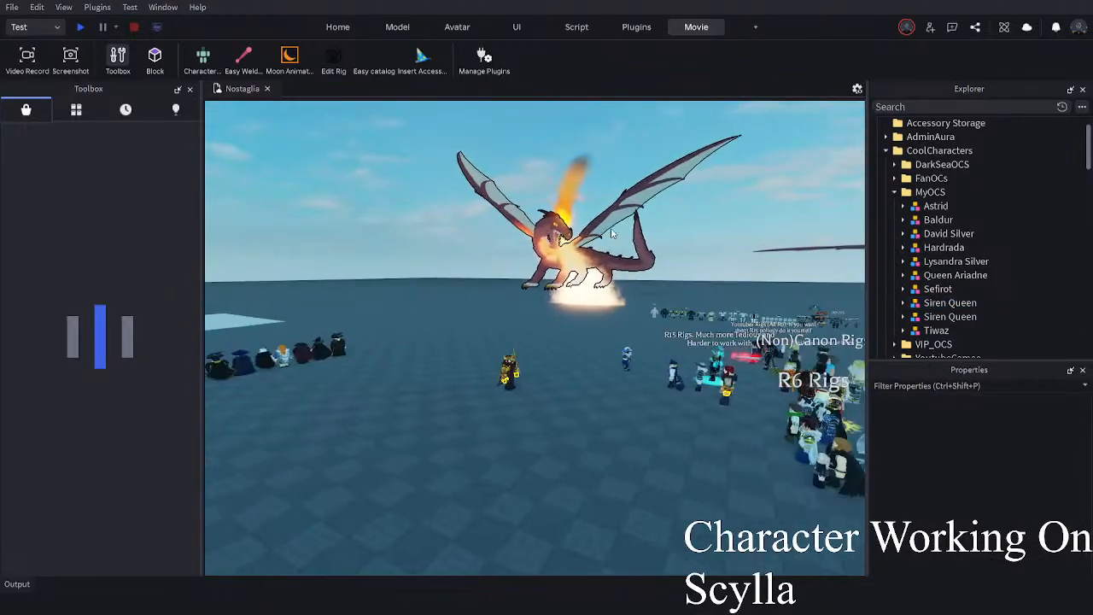
- Copy the orange-haired Adeline Valk rig from the pirate character row and paste it near the Dark Sea rigs
{"action": "key", "text": "d"}
{"action": "key", "text": "w"}
{"action": "right_click_drag", "start_coordinate": [611, 229], "coordinate": [609, 233]}
{"action": "key", "text": "a"}
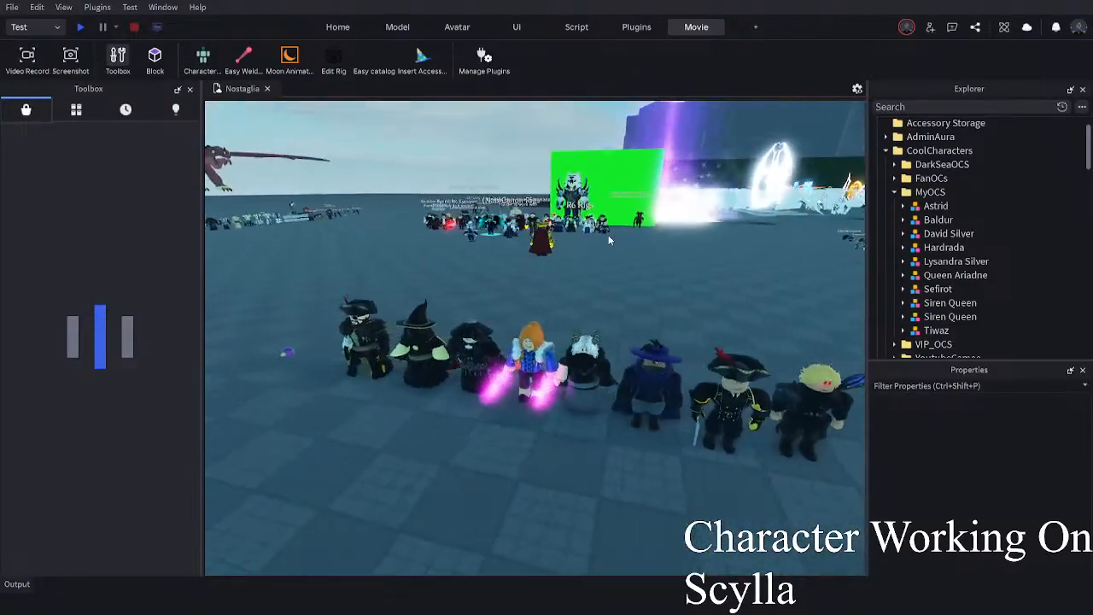
{"action": "key", "text": "w"}
{"action": "key", "text": "d"}
{"action": "right_click_drag", "start_coordinate": [624, 378], "coordinate": [744, 134]}
{"action": "key", "text": "w"}
{"action": "key", "text": "w"}
{"action": "right_click_drag", "start_coordinate": [666, 251], "coordinate": [664, 252]}
{"action": "key", "text": "w"}
{"action": "right_click_drag", "start_coordinate": [531, 351], "coordinate": [525, 347]}
{"action": "key", "text": "w"}
{"action": "left_click", "coordinate": [618, 314]}
{"action": "left_click", "coordinate": [791, 340]}
{"action": "left_click", "coordinate": [762, 213]}
{"action": "right_click_drag", "start_coordinate": [797, 195], "coordinate": [739, 222]}
{"action": "key", "text": "w"}
{"action": "key", "text": "w"}
{"action": "key", "text": "w"}
{"action": "key", "text": "w"}
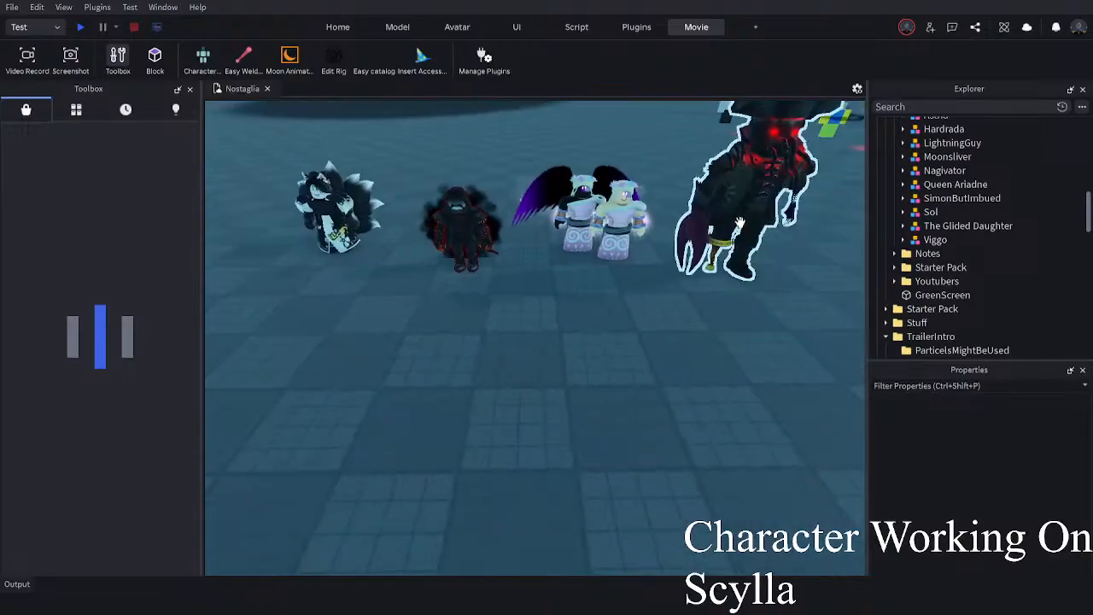
{"action": "key", "text": "ctrl+v"}
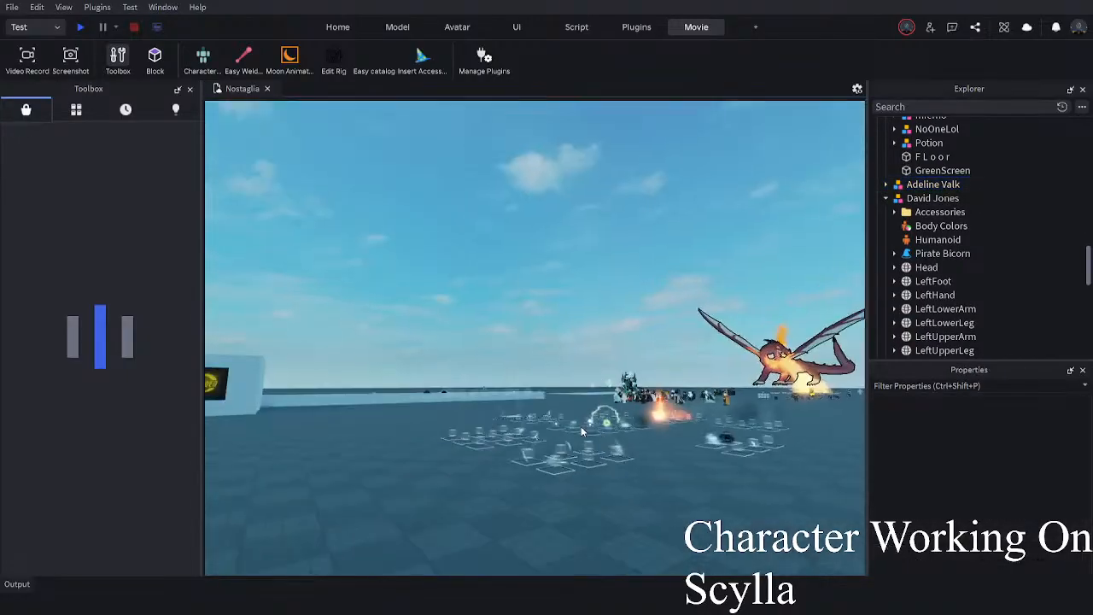
- Look over the pirate character rigs up close, starting from the bearded captain at the end of the row
{"action": "key", "text": "w"}
{"action": "key", "text": "w"}
{"action": "right_click_drag", "start_coordinate": [585, 354], "coordinate": [586, 354]}
{"action": "key", "text": "s"}
{"action": "key", "text": "w"}
{"action": "key", "text": "w"}
{"action": "right_click_drag", "start_coordinate": [418, 386], "coordinate": [466, 372]}
{"action": "key", "text": "w"}
{"action": "key", "text": "d"}
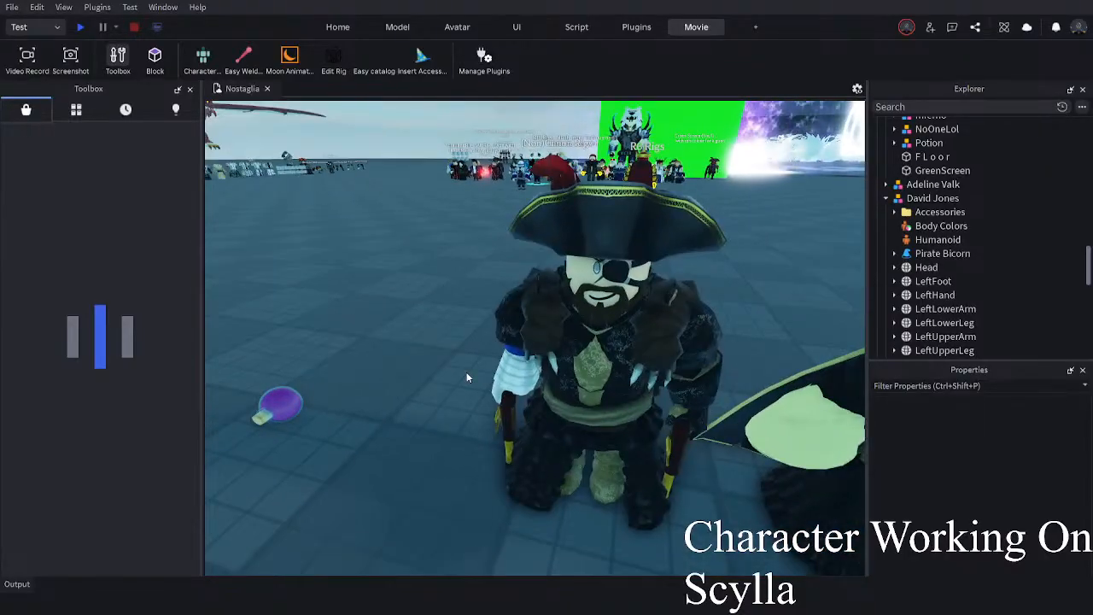
{"action": "key", "text": "s"}
{"action": "key", "text": "d"}
{"action": "right_click_drag", "start_coordinate": [520, 388], "coordinate": [519, 387]}
{"action": "key", "text": "a"}
{"action": "key", "text": "d"}
{"action": "key", "text": "s"}
{"action": "key", "text": "d"}
{"action": "key", "text": "w"}
{"action": "right_click_drag", "start_coordinate": [591, 408], "coordinate": [591, 408]}
- Select the purple Potion model beside the pirate row and delete it
{"action": "left_click", "coordinate": [616, 255]}
{"action": "left_click_drag", "start_coordinate": [609, 255], "coordinate": [610, 254]}
{"action": "right_click_drag", "start_coordinate": [610, 254], "coordinate": [610, 254]}
{"action": "key", "text": "d"}
{"action": "left_click_drag", "start_coordinate": [609, 253], "coordinate": [611, 254]}
{"action": "right_click_drag", "start_coordinate": [610, 253], "coordinate": [617, 259]}
{"action": "key", "text": "w"}
{"action": "right_click_drag", "start_coordinate": [389, 310], "coordinate": [389, 311]}
{"action": "key", "text": "s"}
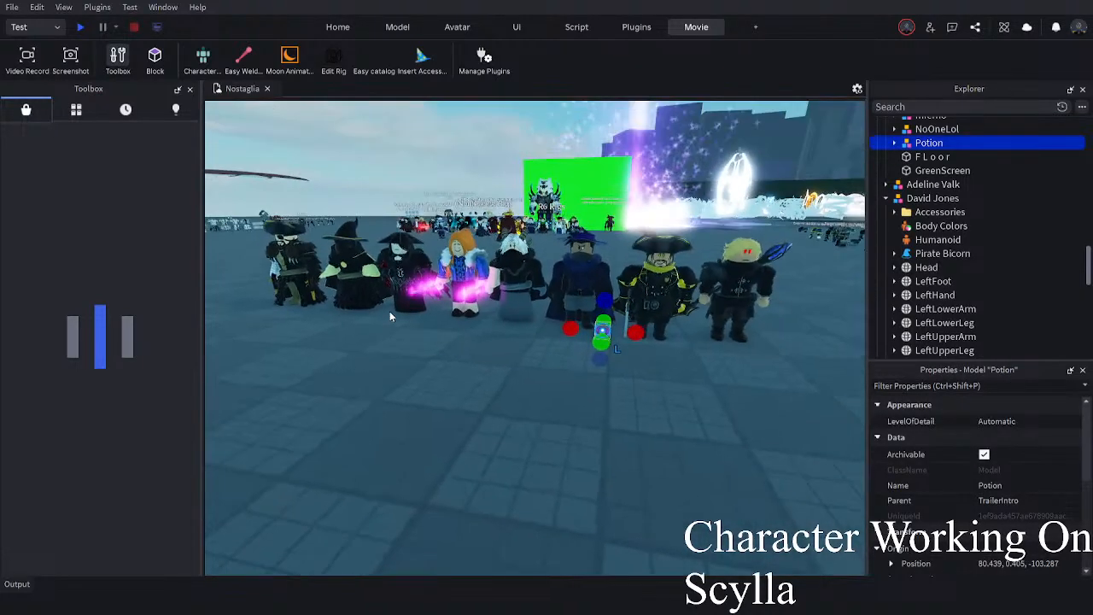
{"action": "key", "text": "w"}
{"action": "key", "text": "w"}
{"action": "right_click_drag", "start_coordinate": [382, 274], "coordinate": [385, 275]}
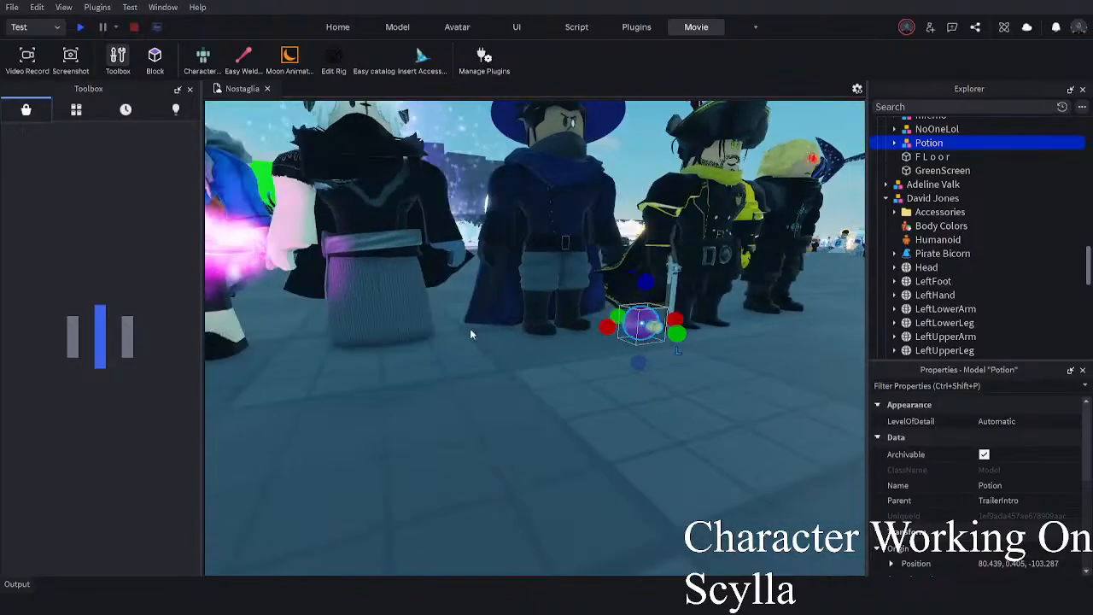
{"action": "left_click", "coordinate": [518, 354]}
{"action": "key", "text": "s"}
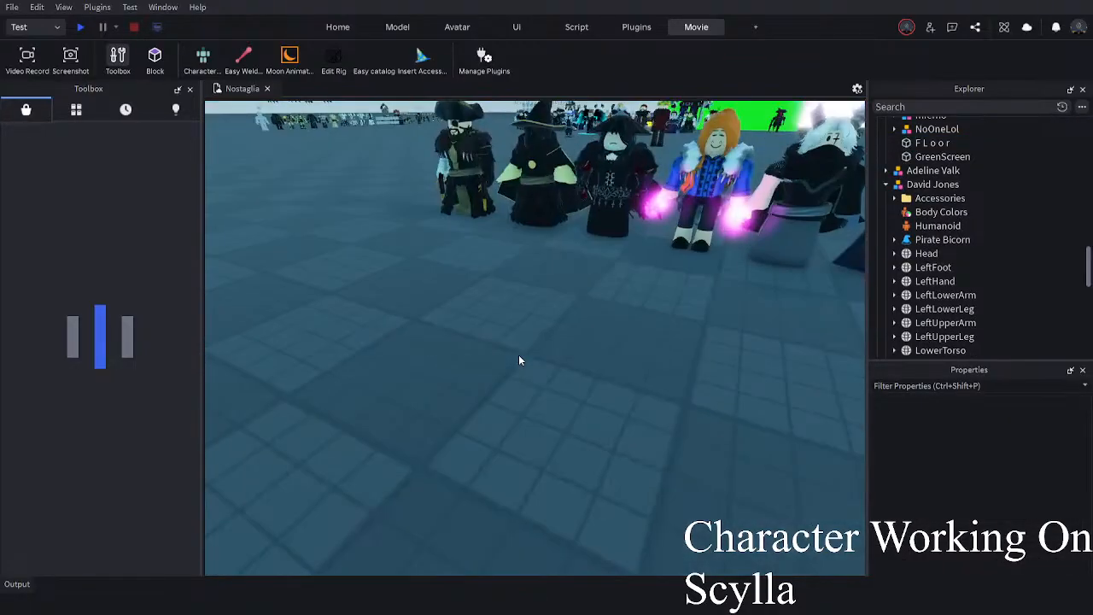
- Go back to the pasted Adeline Valk rig and check its placement in front of the Dark Sea row
{"action": "right_click_drag", "start_coordinate": [378, 337], "coordinate": [317, 402]}
{"action": "key", "text": "d"}
{"action": "right_click_drag", "start_coordinate": [481, 324], "coordinate": [747, 113]}
{"action": "key", "text": "w"}
{"action": "key", "text": "w"}
{"action": "right_click_drag", "start_coordinate": [643, 283], "coordinate": [633, 294]}
{"action": "key", "text": "w"}
{"action": "left_click", "coordinate": [624, 334]}
{"action": "key", "text": "d"}
{"action": "left_click", "coordinate": [573, 446]}
{"action": "right_click_drag", "start_coordinate": [573, 446], "coordinate": [567, 451]}
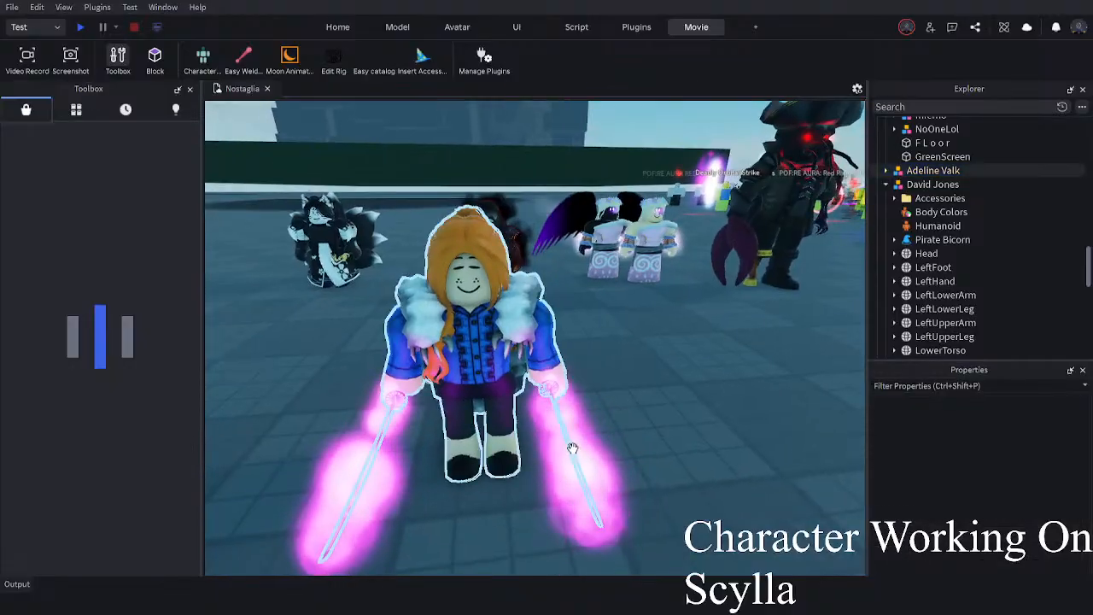
- Examine the black-and-white fox-tailed rig and its golden blade from both sides
{"action": "key", "text": "a"}
{"action": "right_click_drag", "start_coordinate": [464, 164], "coordinate": [463, 165]}
{"action": "key", "text": "w"}
{"action": "key", "text": "s"}
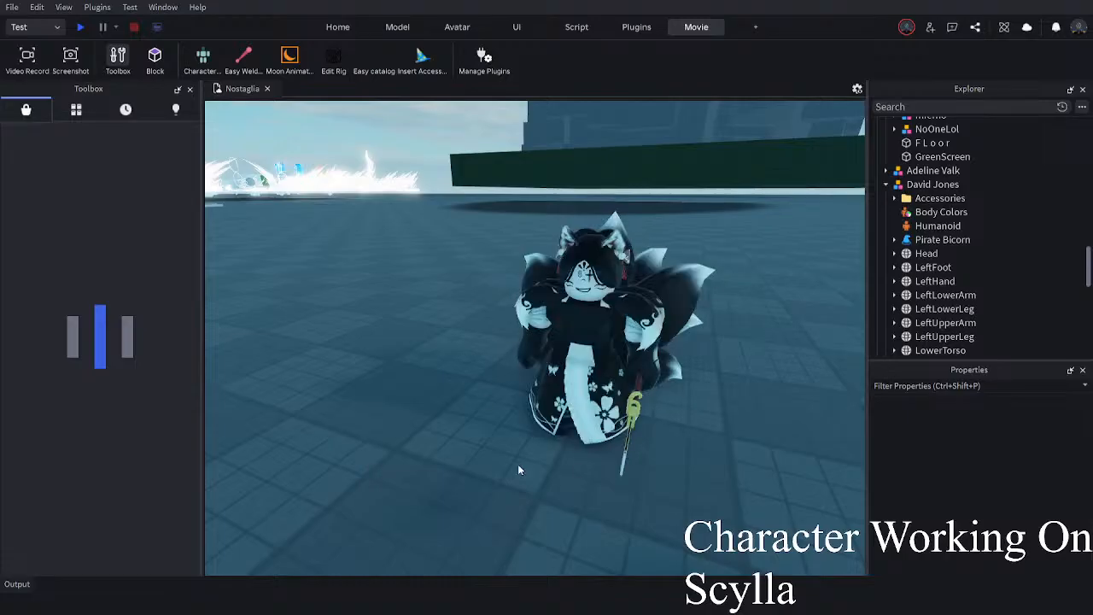
{"action": "right_click_drag", "start_coordinate": [730, 233], "coordinate": [730, 235]}
{"action": "key", "text": "s"}
{"action": "key", "text": "w"}
{"action": "key", "text": "a"}
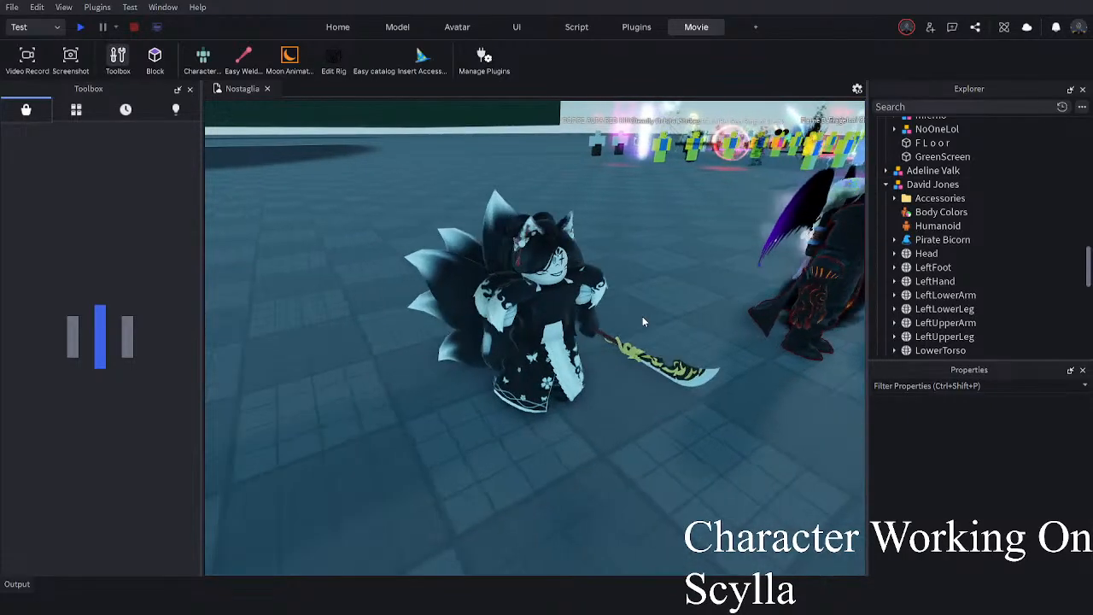
{"action": "key", "text": "d"}
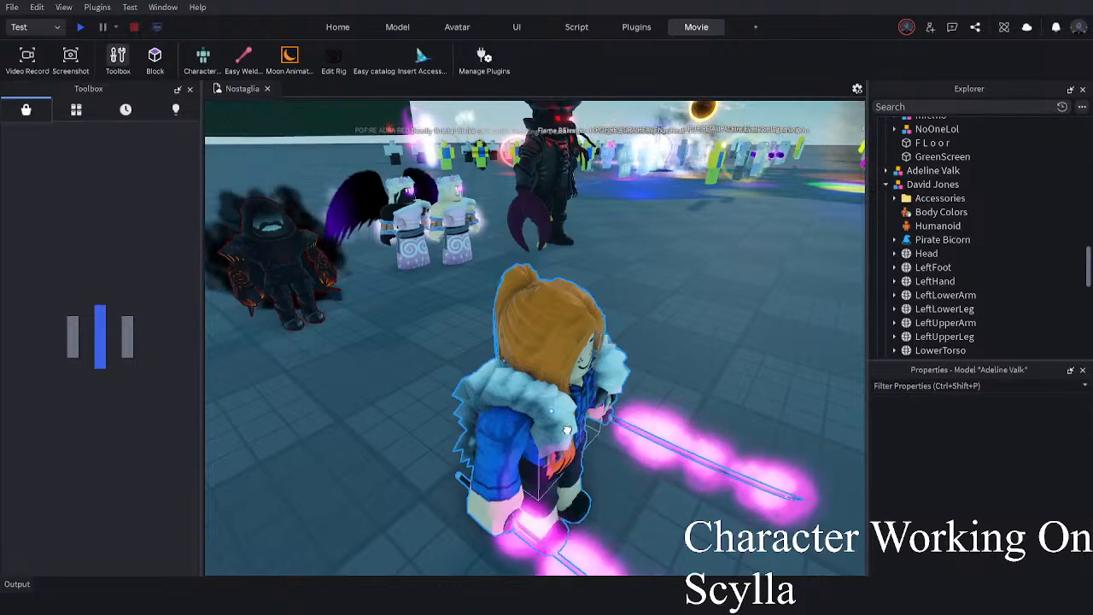
- Set the Adeline Valk rig on the open floor in front of the Dark Sea rigs and select it
{"action": "left_click", "coordinate": [565, 429]}
{"action": "left_click", "coordinate": [422, 474]}
{"action": "key", "text": "a"}
{"action": "right_click_drag", "start_coordinate": [422, 475], "coordinate": [450, 465]}
{"action": "key", "text": "w"}
{"action": "key", "text": "s"}
{"action": "key", "text": "s"}
{"action": "key", "text": "d"}
{"action": "left_click", "coordinate": [582, 465]}
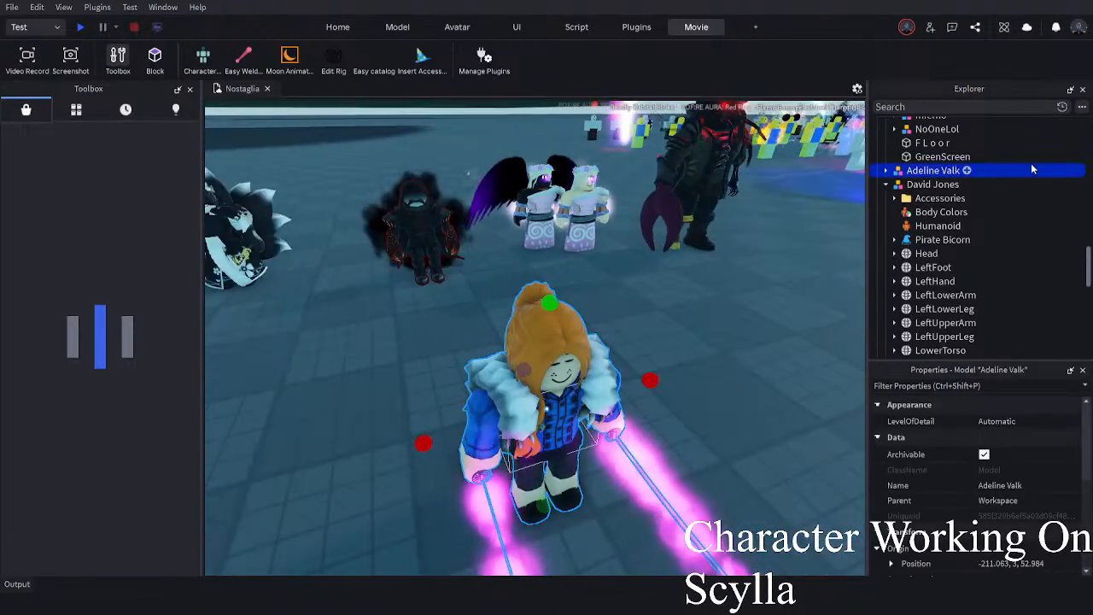
- Expand the Adeline Valk rig's Accessories folder and locate the LeftSword and RightSword meshes on the model
{"action": "left_click", "coordinate": [885, 184]}
{"action": "left_click", "coordinate": [885, 170]}
{"action": "left_click", "coordinate": [893, 185]}
{"action": "right_click_drag", "start_coordinate": [746, 210], "coordinate": [747, 210]}
{"action": "key", "text": "d"}
{"action": "key", "text": "a"}
{"action": "left_click", "coordinate": [916, 214]}
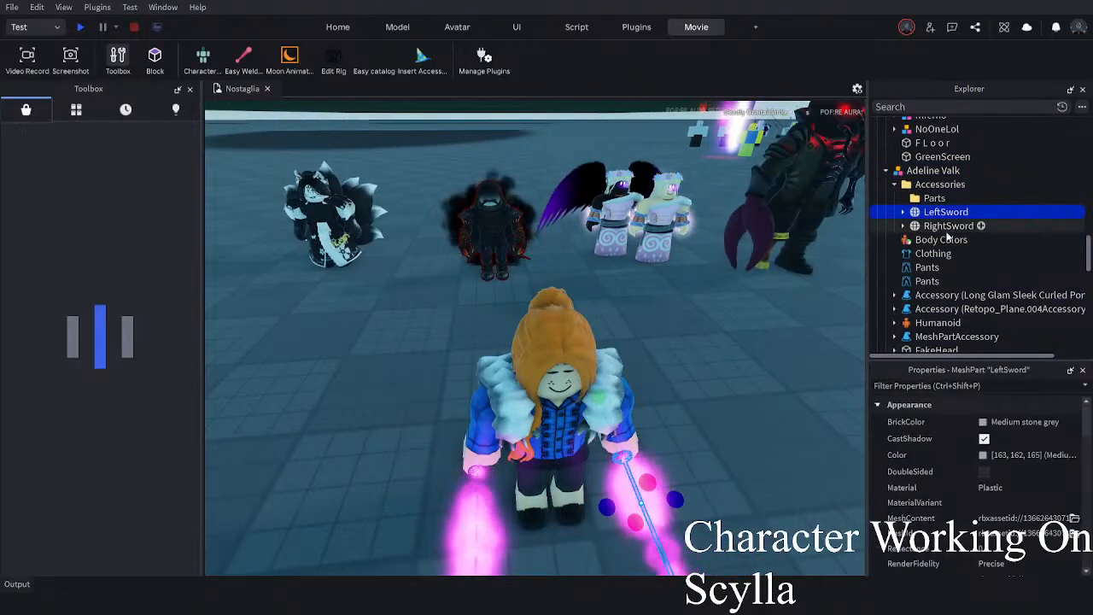
{"action": "key", "text": "s"}
{"action": "mouse_move", "coordinate": [854, 272]}
{"action": "right_mouse_down"}
{"action": "mouse_move", "coordinate": [817, 292]}
{"action": "mouse_move", "coordinate": [848, 261]}
{"action": "mouse_move", "coordinate": [860, 269]}
{"action": "right_mouse_up"}
{"action": "key", "text": "w"}
{"action": "key", "text": "d"}
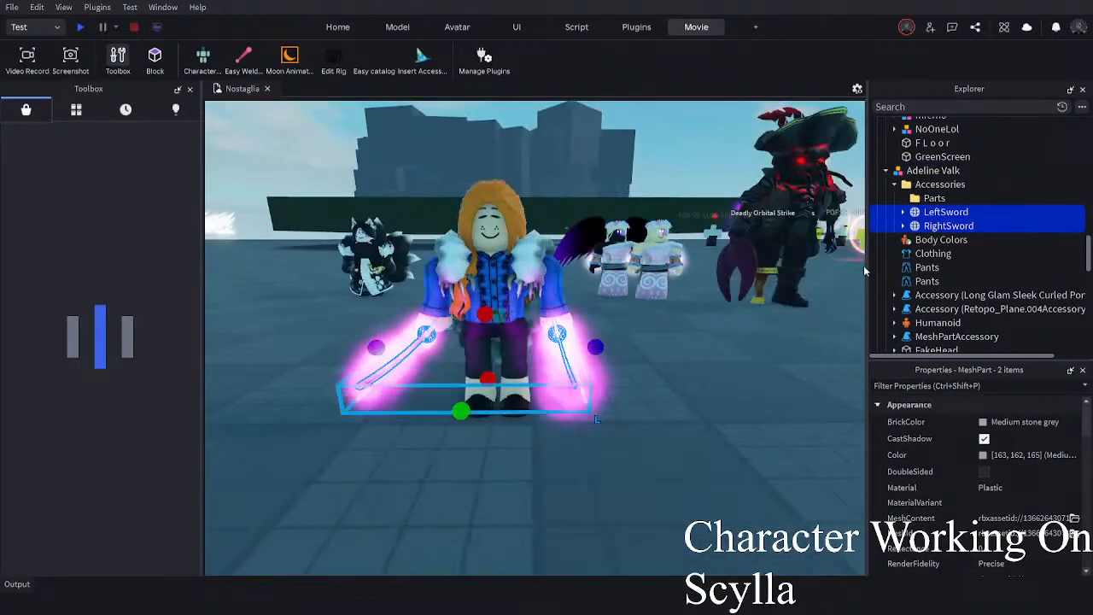
- Delete the Adeline Valk rig's Clothing, both Pants, and the hair and mesh accessories
{"action": "left_click", "coordinate": [926, 253]}
{"action": "left_click", "coordinate": [920, 308], "text": "shift"}
{"action": "scroll", "coordinate": [937, 296], "scroll_direction": "down", "scroll_amount": 12}
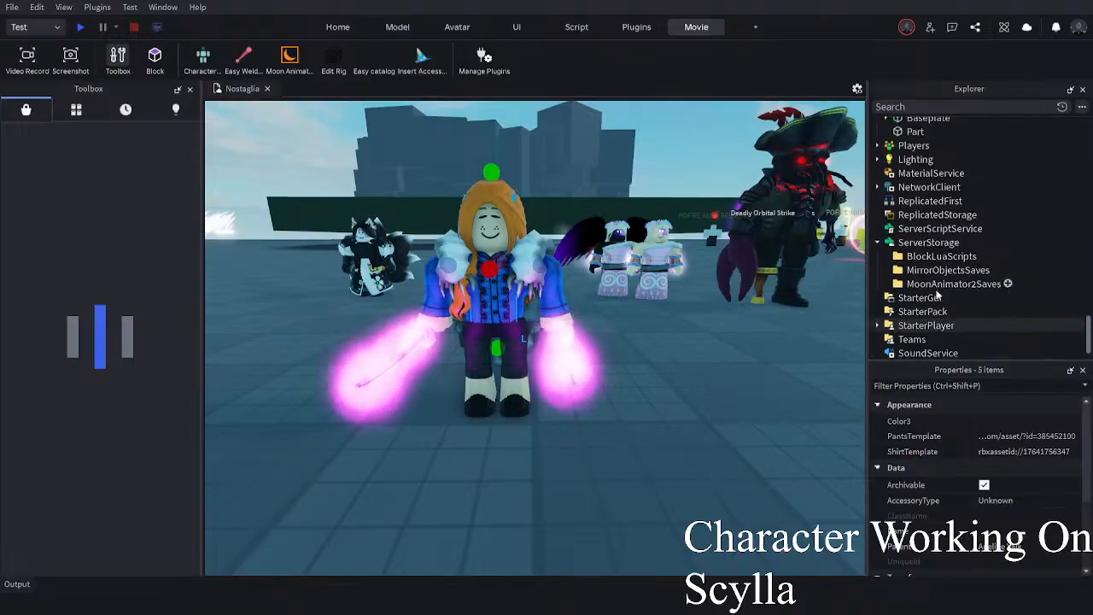
{"action": "scroll", "coordinate": [937, 295], "scroll_direction": "up", "scroll_amount": 5}
{"action": "scroll", "coordinate": [937, 295], "scroll_direction": "up", "scroll_amount": 5}
{"action": "key", "text": "Delete"}
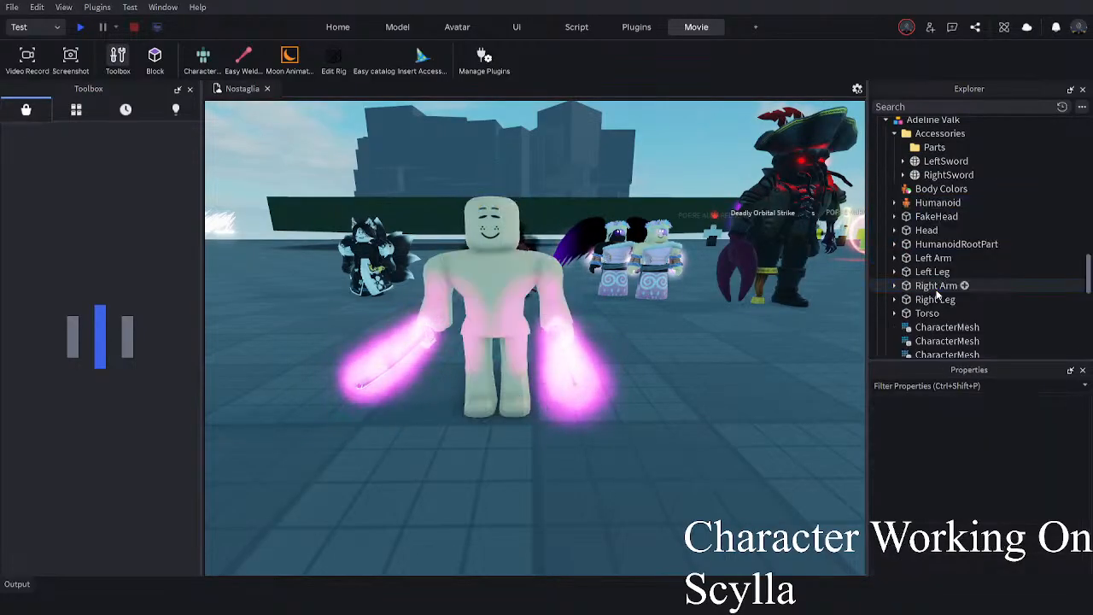
- Delete the glowing LeftSword and RightSword from the rig's Accessories folder
{"action": "left_click", "coordinate": [552, 346]}
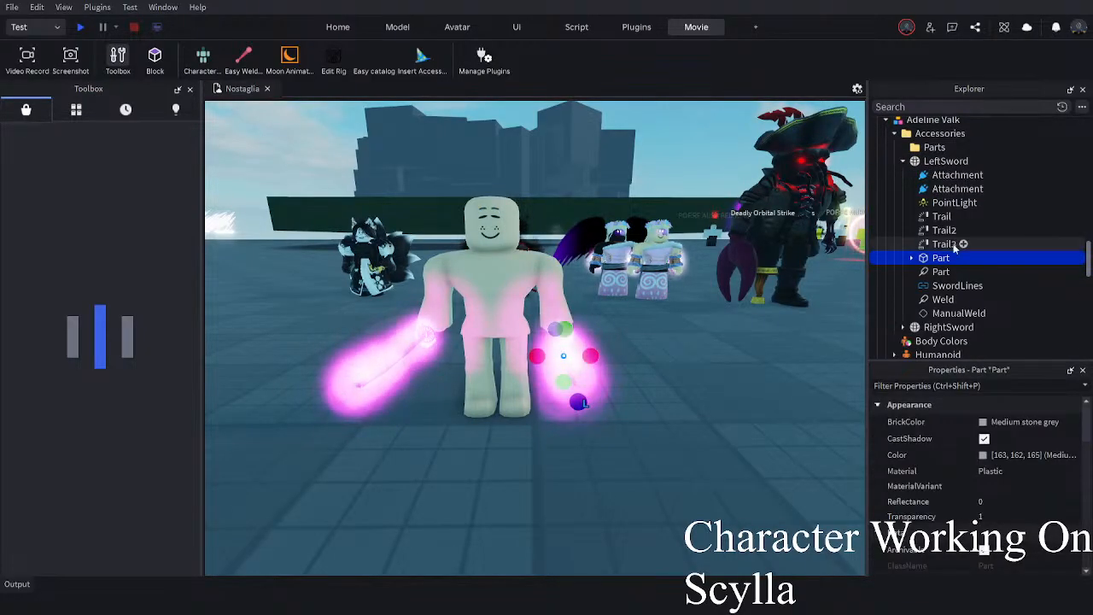
{"action": "left_click", "coordinate": [939, 162]}
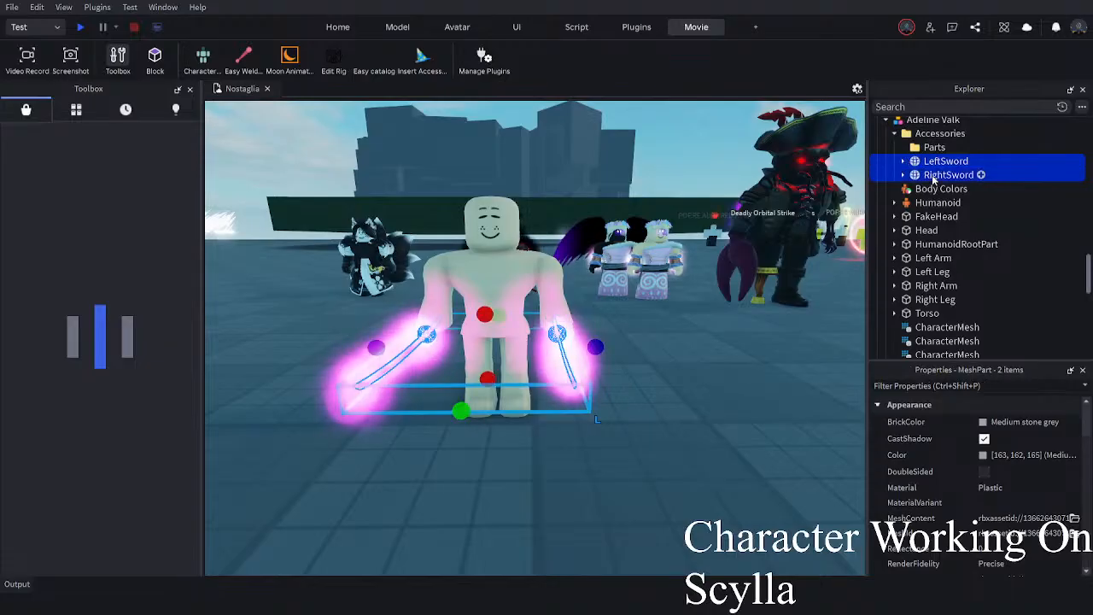
{"action": "key", "text": "Delete"}
- Try repositioning the stripped Adeline Valk rig in front of the Dark Sea row
{"action": "right_click_drag", "start_coordinate": [649, 461], "coordinate": [648, 475]}
{"action": "scroll", "coordinate": [649, 476], "scroll_direction": "down", "scroll_amount": 4}
{"action": "left_click_drag", "start_coordinate": [561, 305], "coordinate": [497, 315]}
{"action": "key", "text": "ctrl+z"}
{"action": "right_click_drag", "start_coordinate": [622, 405], "coordinate": [660, 483]}
{"action": "left_click_drag", "start_coordinate": [661, 483], "coordinate": [539, 449]}
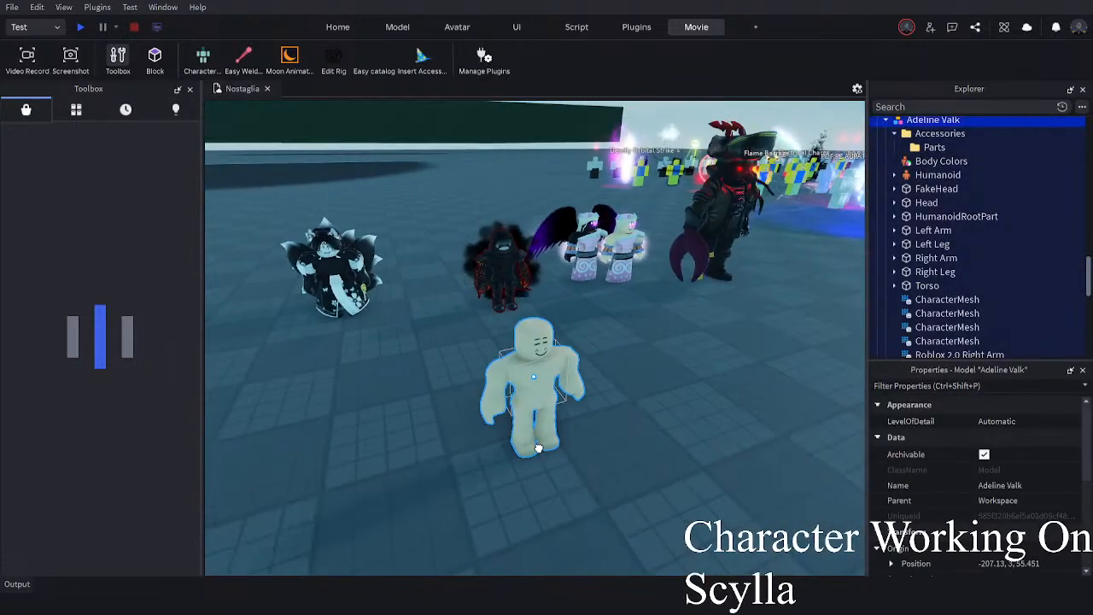
{"action": "key", "text": "ctrl+z"}
- Place the bare rig on the open floor in front of the Siren Queen rigs and deselect it
{"action": "right_click_drag", "start_coordinate": [617, 513], "coordinate": [604, 483]}
{"action": "scroll", "coordinate": [589, 444], "scroll_direction": "up", "scroll_amount": 3}
{"action": "scroll", "coordinate": [554, 281], "scroll_direction": "up", "scroll_amount": 2}
{"action": "right_click_drag", "start_coordinate": [597, 366], "coordinate": [559, 450]}
{"action": "scroll", "coordinate": [559, 451], "scroll_direction": "down", "scroll_amount": 2}
{"action": "key", "text": "d"}
{"action": "left_click_drag", "start_coordinate": [559, 450], "coordinate": [560, 413]}
{"action": "left_click", "coordinate": [585, 456]}
- Look at the fox-tailed and dark hooded rigs beside the bare base rig
{"action": "key", "text": "w"}
{"action": "right_click_drag", "start_coordinate": [584, 456], "coordinate": [585, 456]}
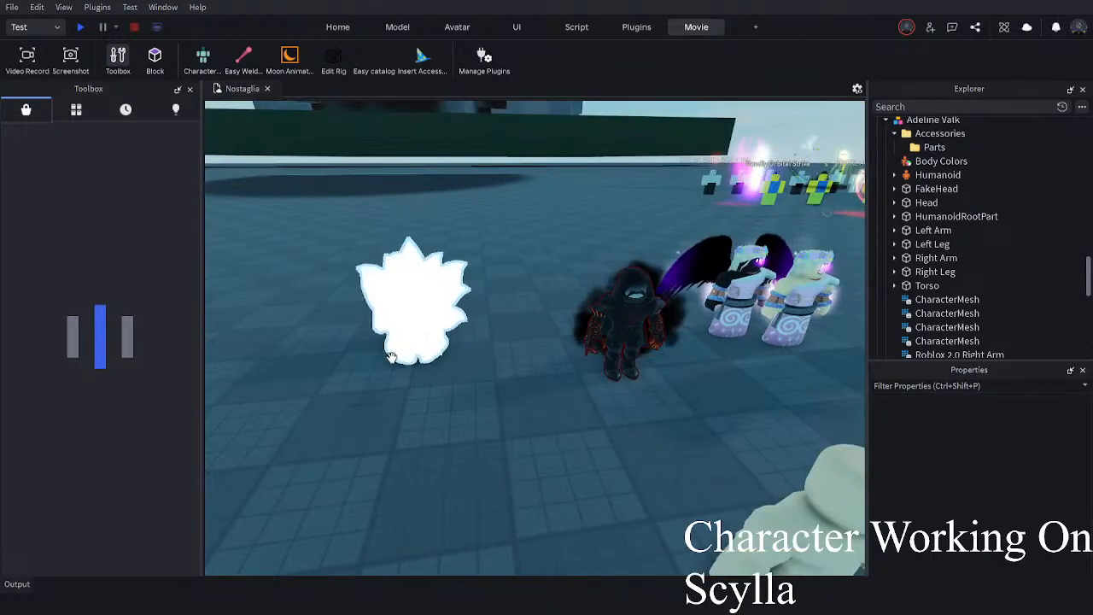
{"action": "right_click_drag", "start_coordinate": [349, 191], "coordinate": [349, 191]}
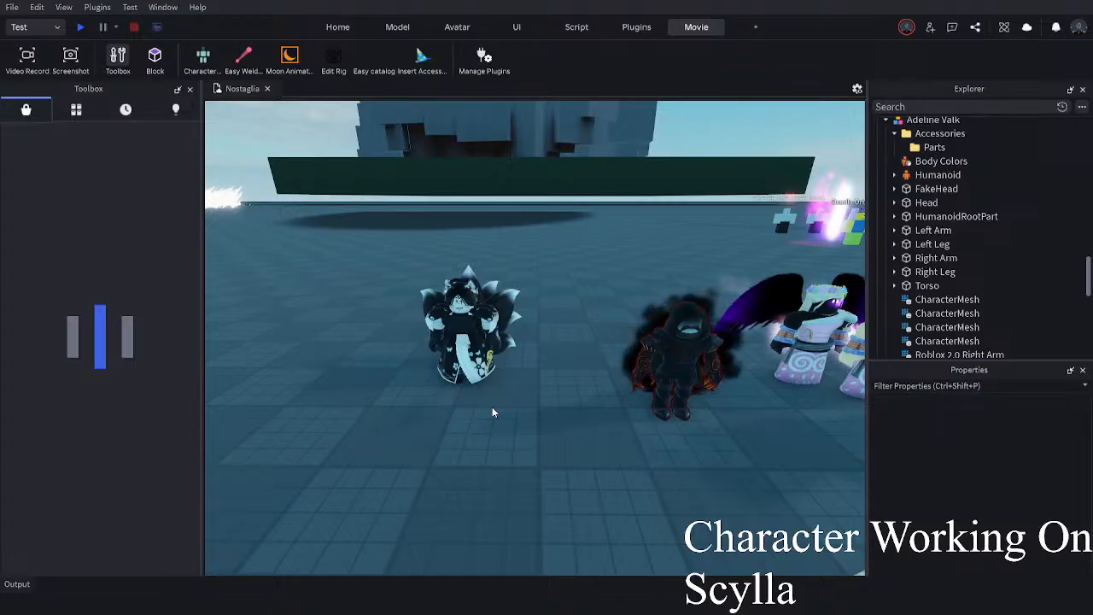
{"action": "right_click_drag", "start_coordinate": [445, 357], "coordinate": [490, 355]}
{"action": "right_click_drag", "start_coordinate": [531, 284], "coordinate": [605, 343]}
{"action": "scroll", "coordinate": [605, 343], "scroll_direction": "up", "scroll_amount": 2}
{"action": "scroll", "coordinate": [605, 343], "scroll_direction": "down", "scroll_amount": 1}
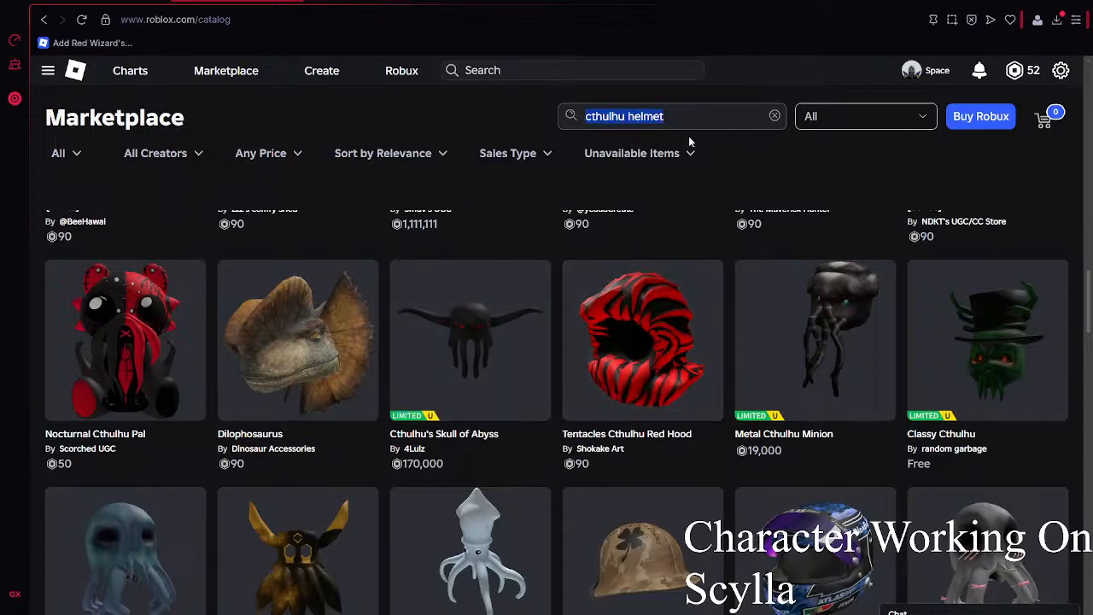
- Replace the cthulhu helmet query with a Marketplace search for "medea"
{"action": "type", "text": "y"}
{"action": "key", "text": "BackSpace"}
{"action": "key", "text": "BackSpace"}
{"action": "key", "text": "BackSpace"}
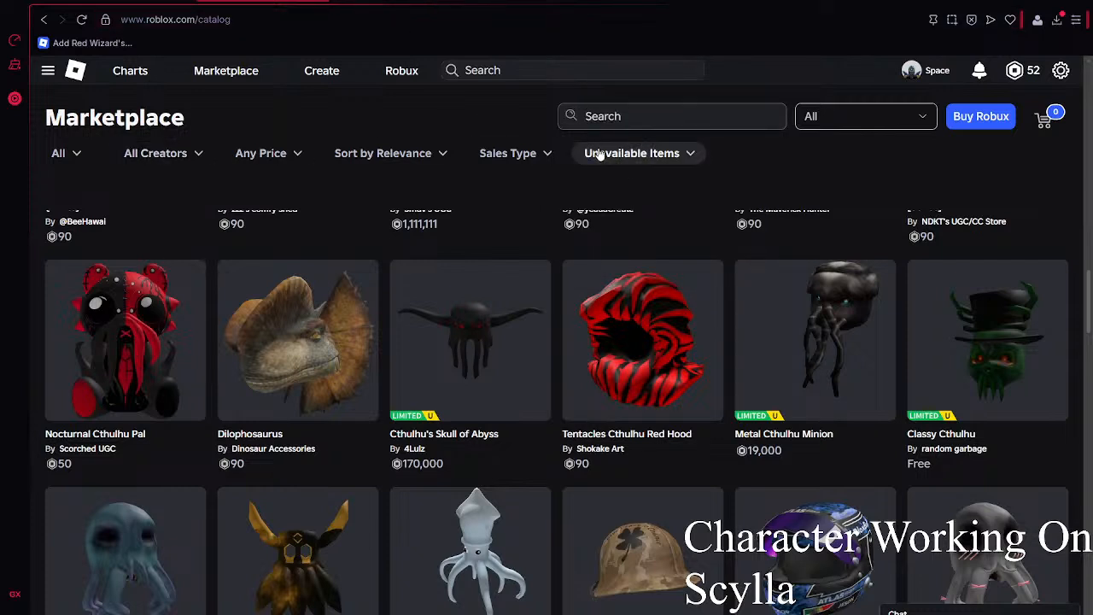
{"action": "type", "text": "se"}
{"action": "key", "text": "BackSpace"}
{"action": "key", "text": "BackSpace"}
{"action": "type", "text": "medea"}
{"action": "key", "text": "Return"}
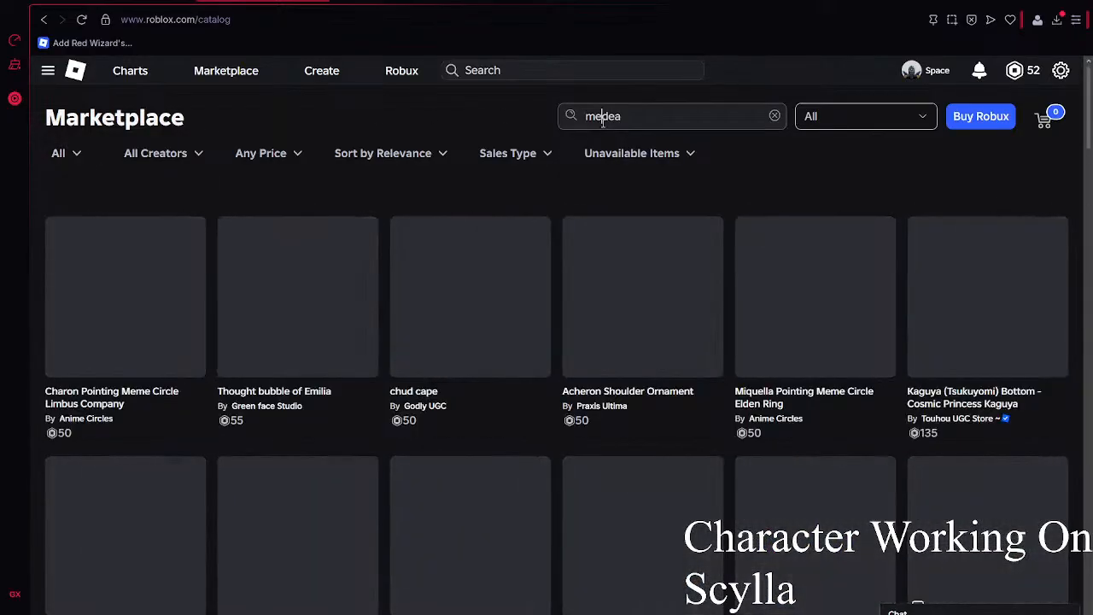
- Search the Marketplace for "messy hair" and check the category filter options
{"action": "double_click", "coordinate": [602, 117]}
{"action": "type", "text": "messy hair"}
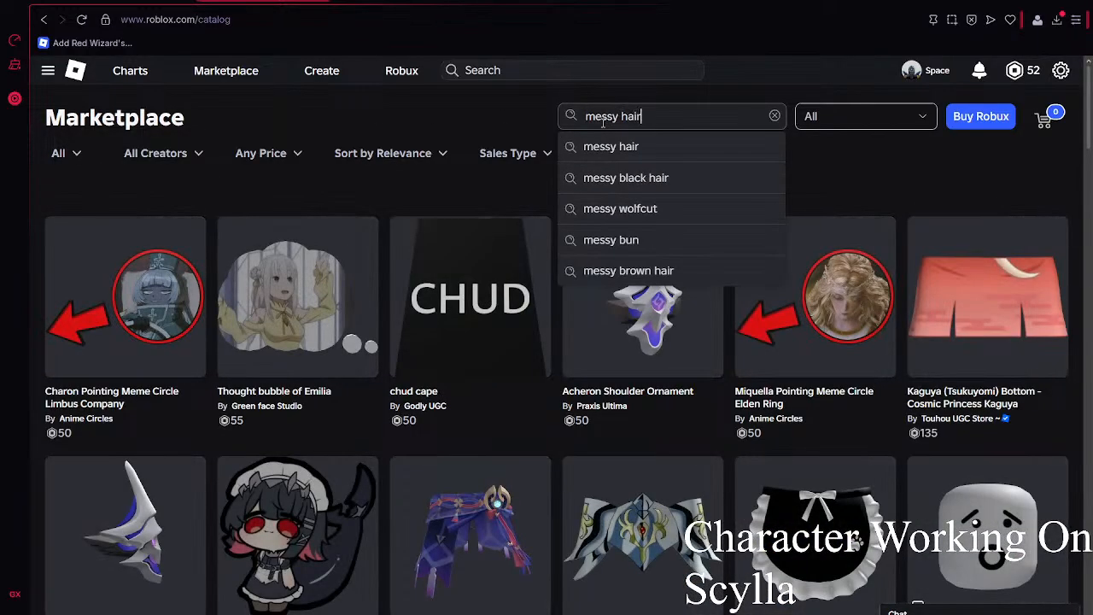
{"action": "key", "text": "Return"}
{"action": "left_click", "coordinate": [58, 153]}
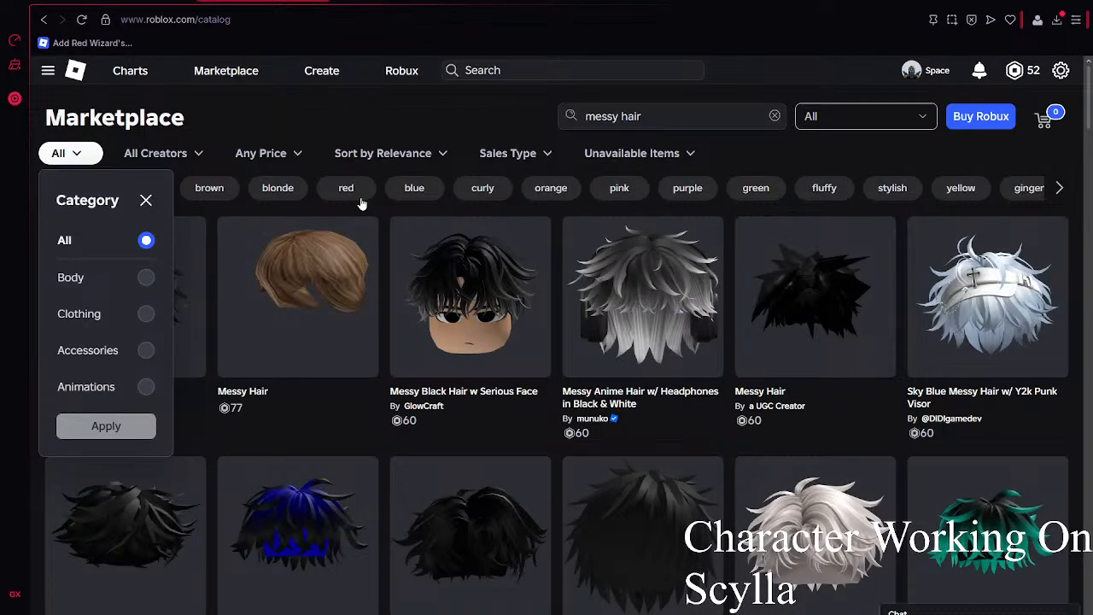
{"action": "left_click", "coordinate": [68, 314]}
- Refine the Marketplace search to "messy long hair"
{"action": "left_click", "coordinate": [621, 114]}
{"action": "type", "text": "long"}
{"action": "key", "text": "Return"}
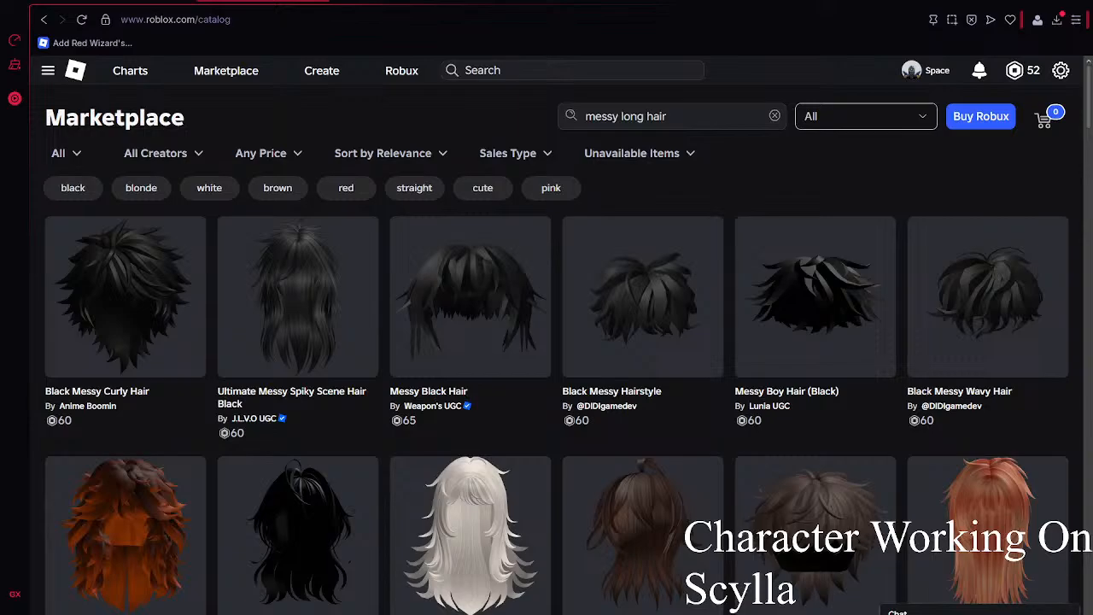
- Look through the messy long hair listings for a hairstyle that suits the Scylla character
{"action": "scroll", "coordinate": [565, 322], "scroll_direction": "down", "scroll_amount": 20}
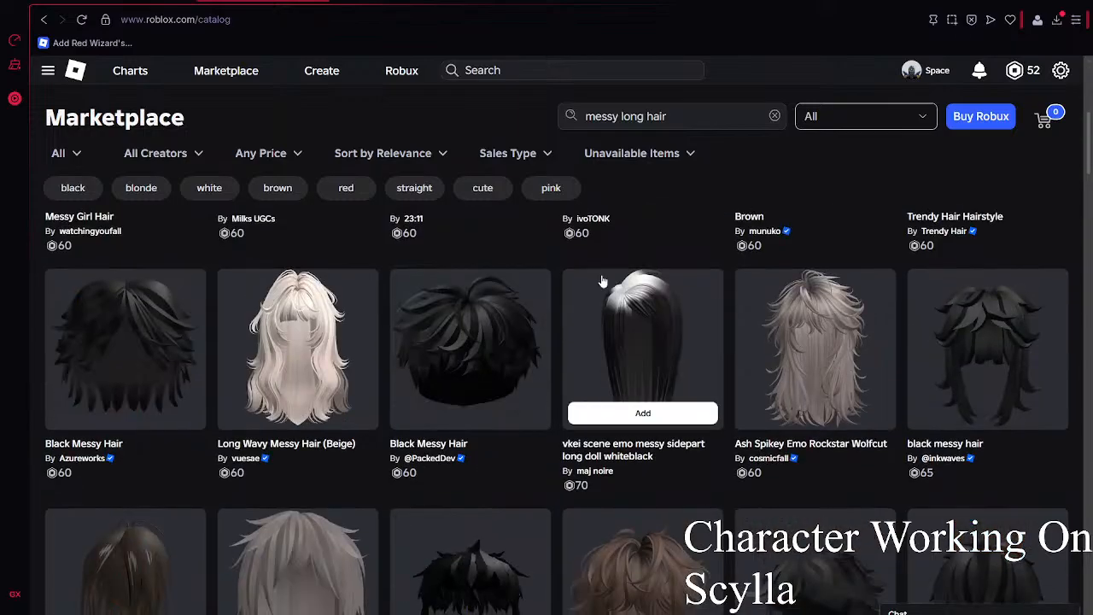
{"action": "scroll", "coordinate": [611, 262], "scroll_direction": "down", "scroll_amount": 20}
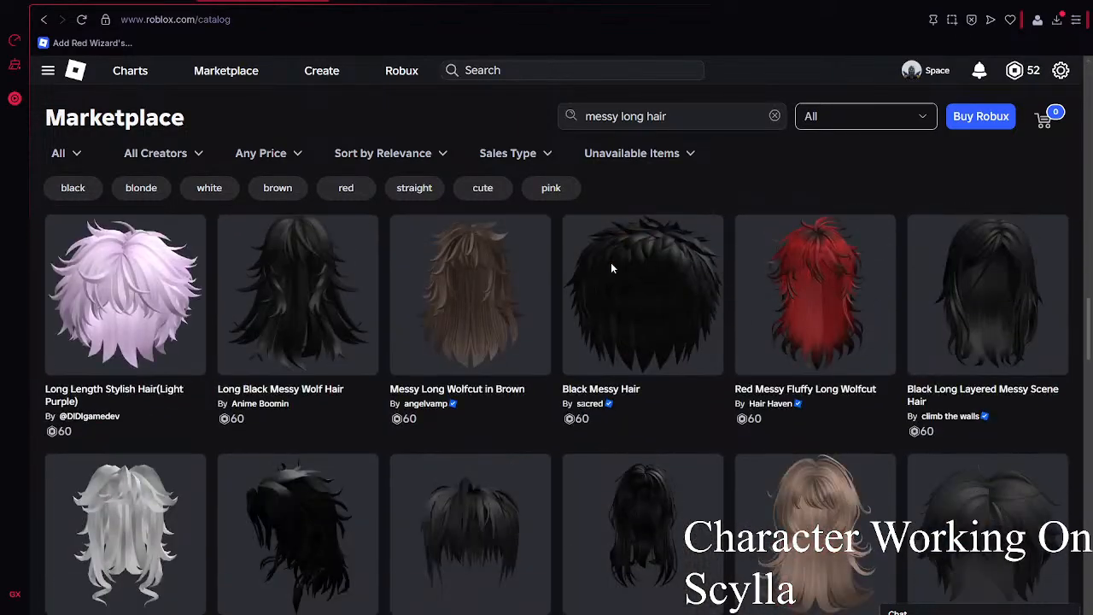
{"action": "scroll", "coordinate": [610, 266], "scroll_direction": "down", "scroll_amount": 3}
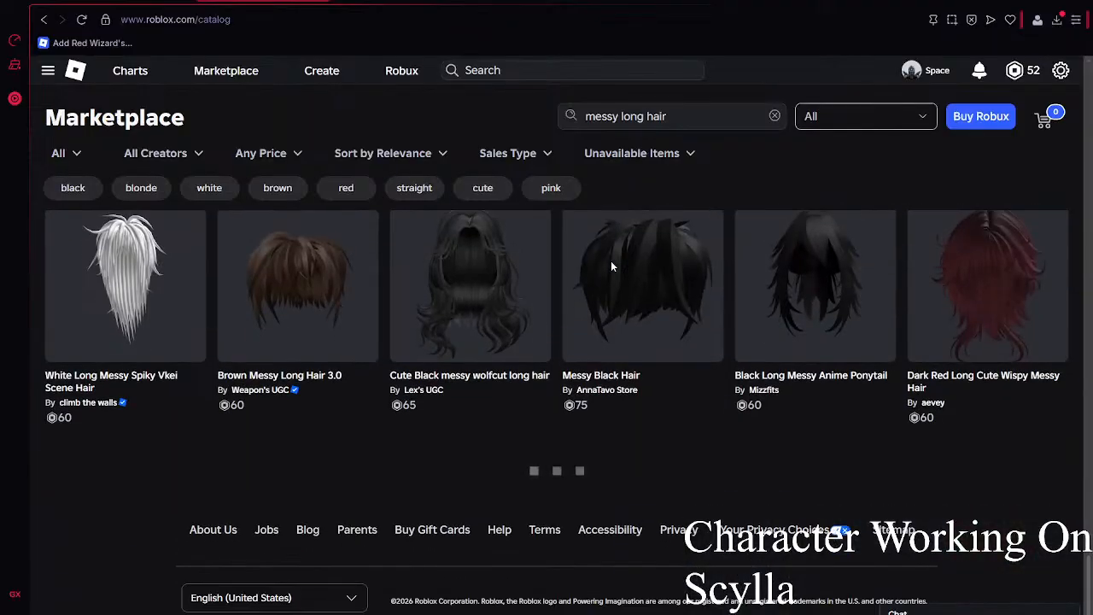
{"action": "scroll", "coordinate": [555, 239], "scroll_direction": "up", "scroll_amount": 1}
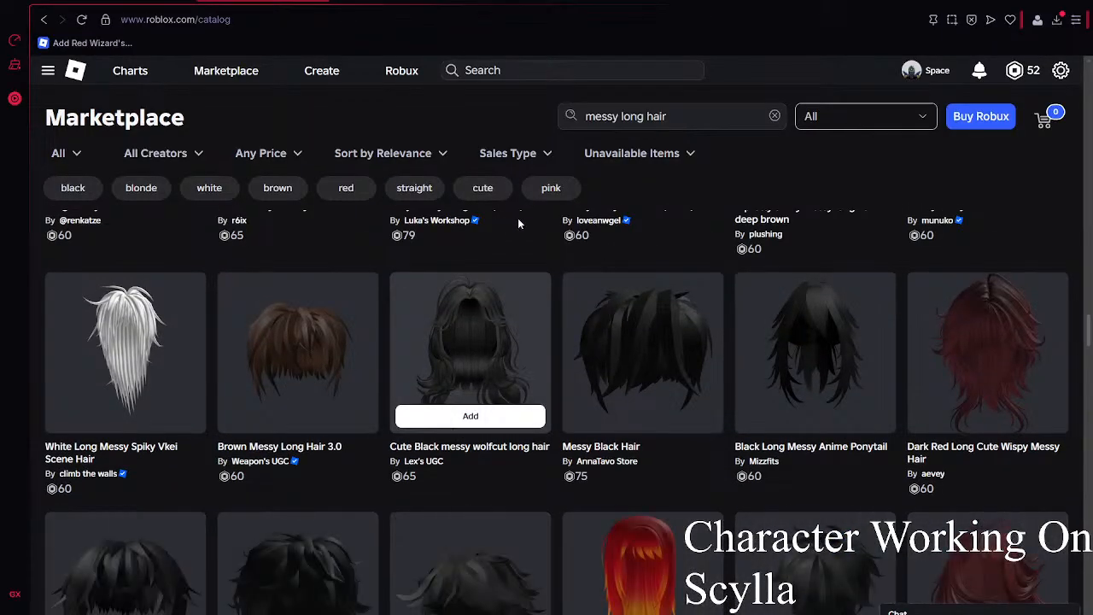
{"action": "scroll", "coordinate": [527, 207], "scroll_direction": "down", "scroll_amount": 12}
{"action": "scroll", "coordinate": [575, 286], "scroll_direction": "up", "scroll_amount": 4}
{"action": "scroll", "coordinate": [575, 286], "scroll_direction": "down", "scroll_amount": 8}
{"action": "scroll", "coordinate": [575, 286], "scroll_direction": "up", "scroll_amount": 3}
{"action": "scroll", "coordinate": [575, 286], "scroll_direction": "down", "scroll_amount": 10}
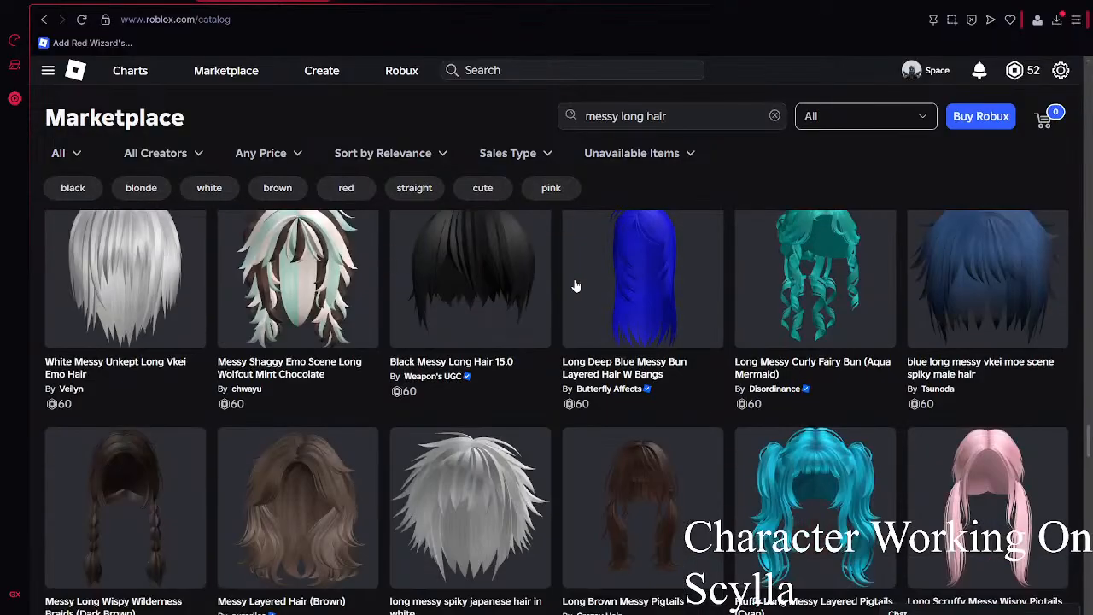
{"action": "scroll", "coordinate": [576, 286], "scroll_direction": "down", "scroll_amount": 9}
{"action": "scroll", "coordinate": [651, 350], "scroll_direction": "up", "scroll_amount": 3}
{"action": "scroll", "coordinate": [700, 363], "scroll_direction": "down", "scroll_amount": 3}
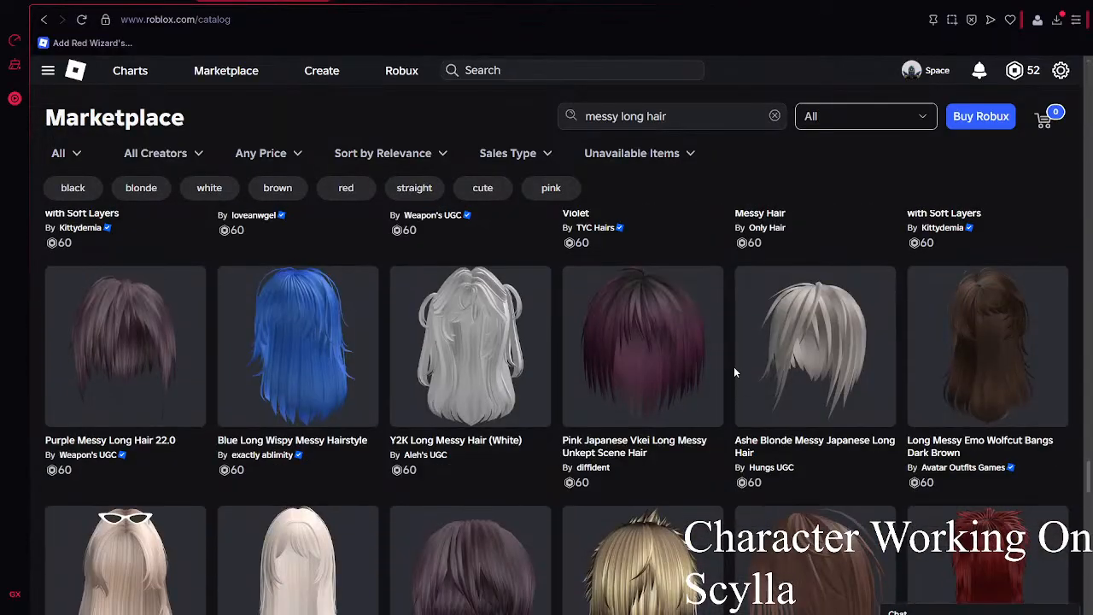
{"action": "scroll", "coordinate": [775, 365], "scroll_direction": "down", "scroll_amount": 10}
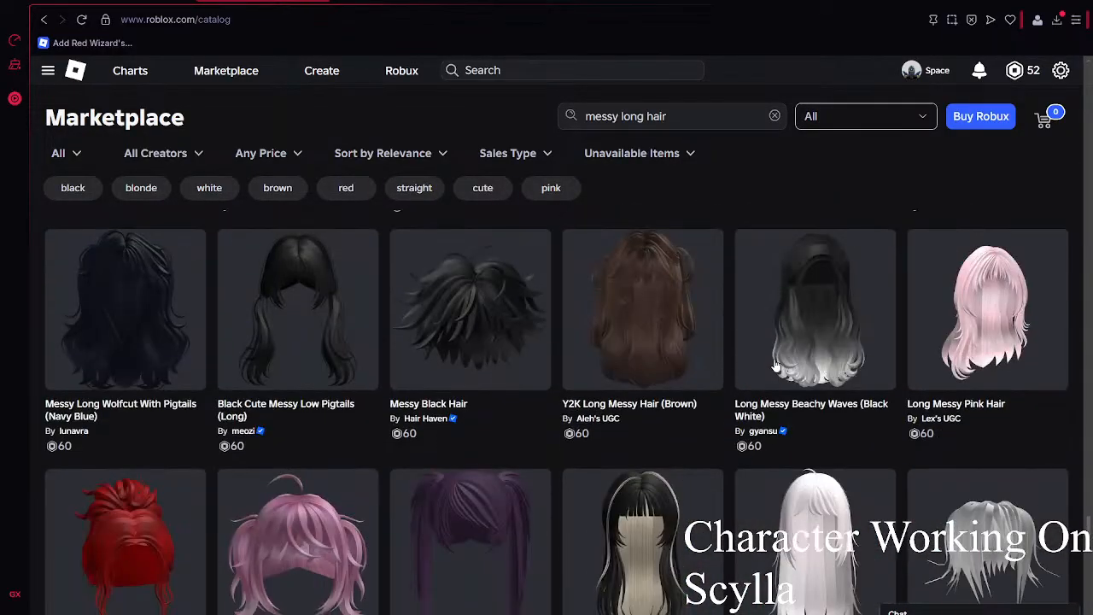
{"action": "scroll", "coordinate": [775, 366], "scroll_direction": "down", "scroll_amount": 3}
{"action": "scroll", "coordinate": [775, 366], "scroll_direction": "up", "scroll_amount": 4}
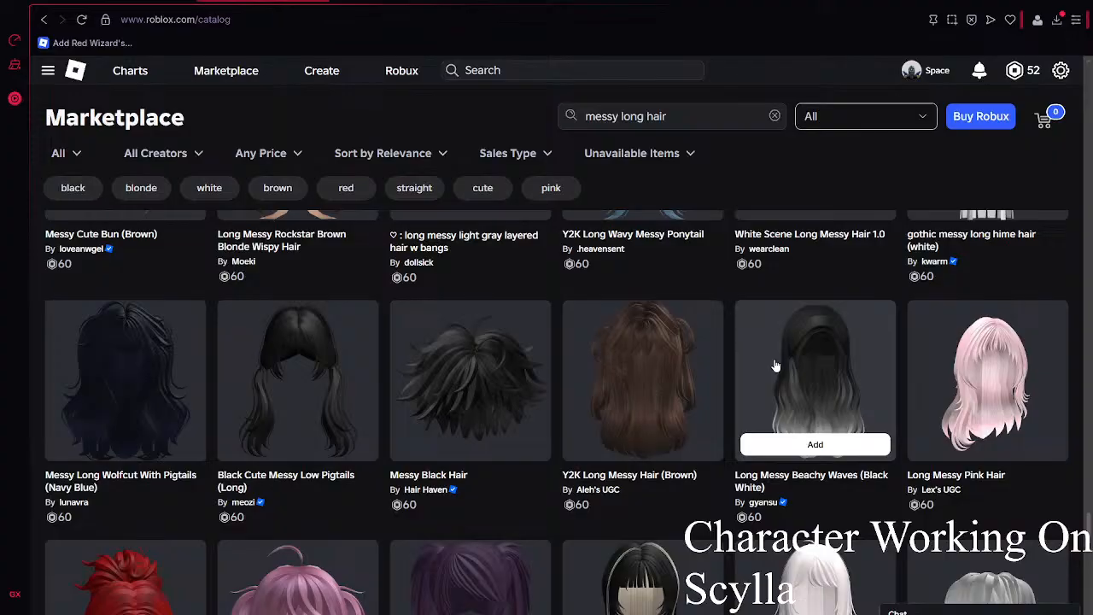
{"action": "scroll", "coordinate": [775, 366], "scroll_direction": "down", "scroll_amount": 3}
{"action": "scroll", "coordinate": [776, 365], "scroll_direction": "down", "scroll_amount": 1}
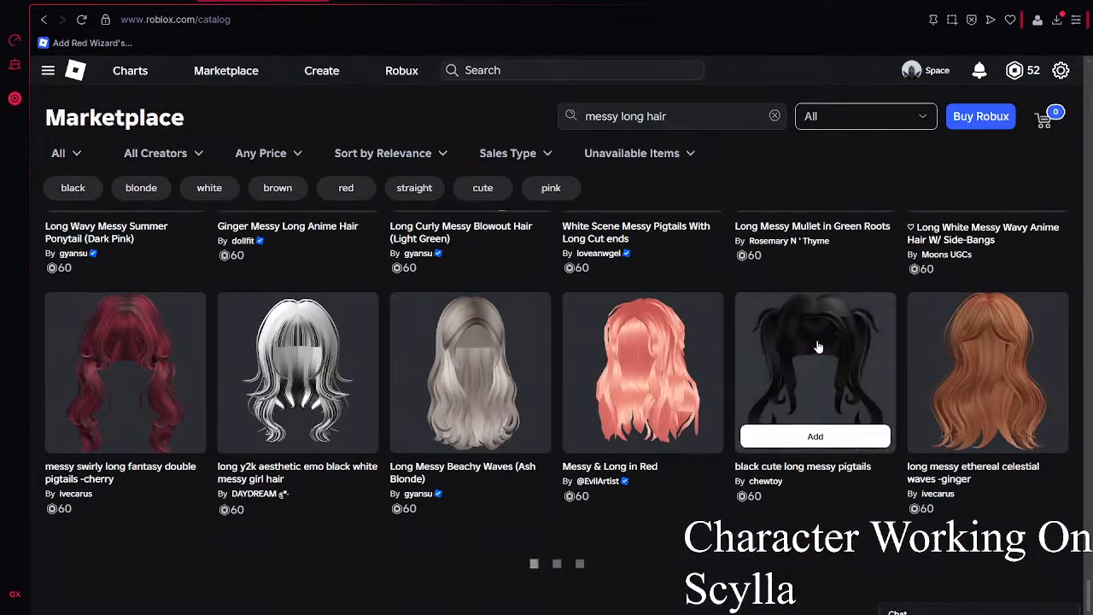
{"action": "scroll", "coordinate": [817, 347], "scroll_direction": "down", "scroll_amount": 3}
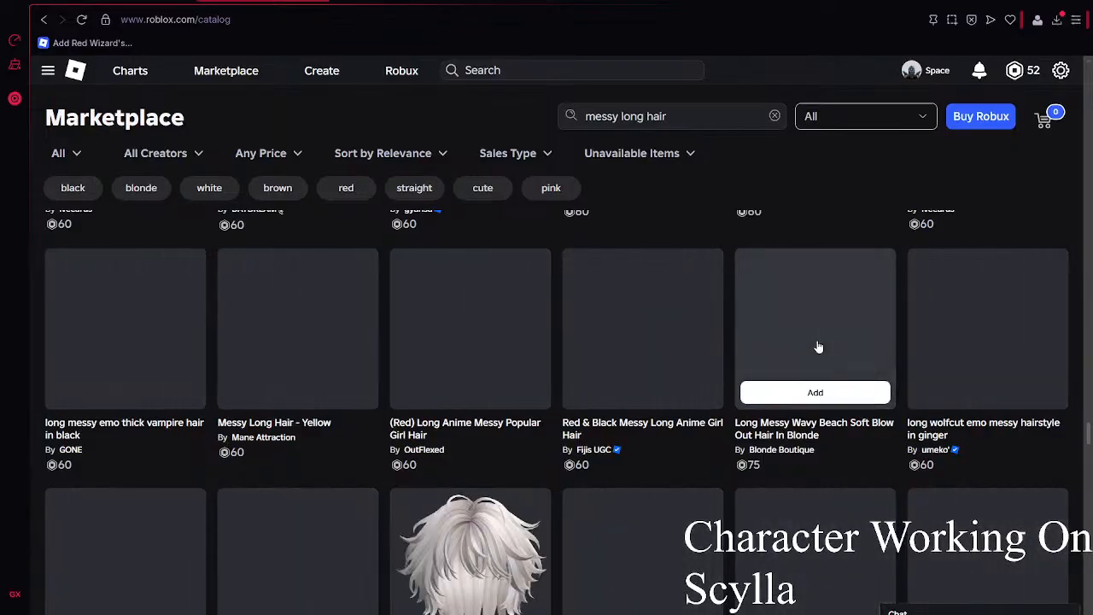
{"action": "scroll", "coordinate": [818, 347], "scroll_direction": "down", "scroll_amount": 2}
{"action": "scroll", "coordinate": [818, 346], "scroll_direction": "up", "scroll_amount": 2}
{"action": "scroll", "coordinate": [817, 347], "scroll_direction": "down", "scroll_amount": 5}
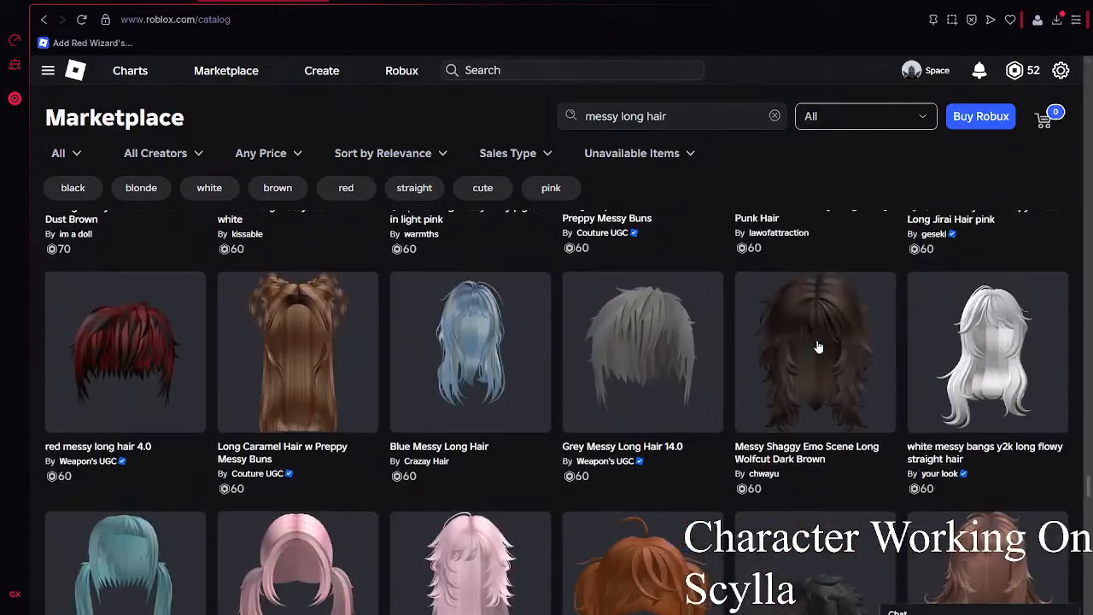
{"action": "scroll", "coordinate": [818, 346], "scroll_direction": "down", "scroll_amount": 9}
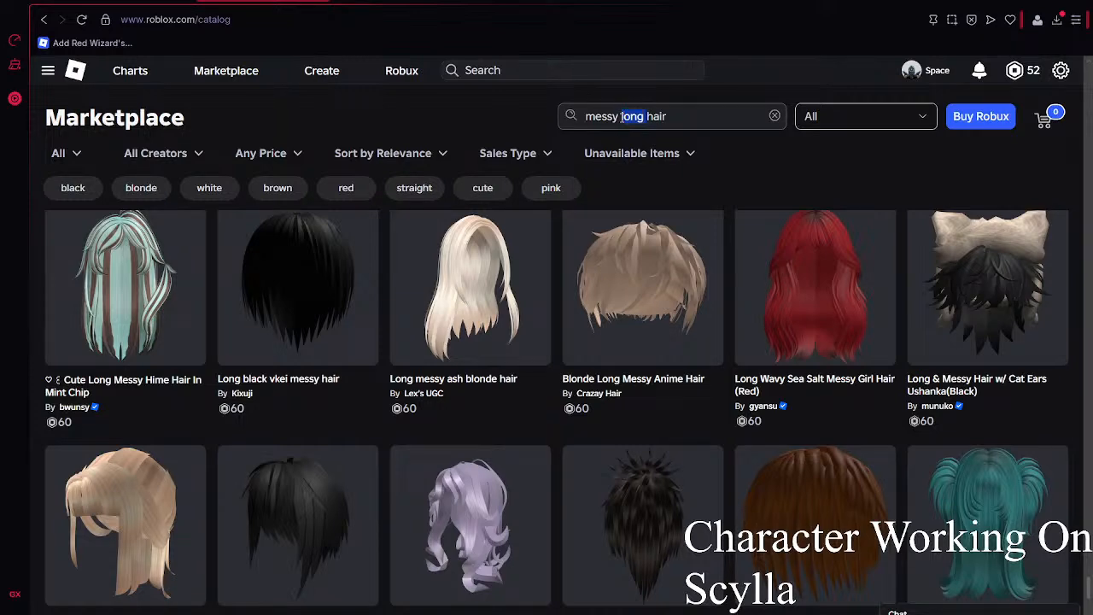
- Search the Marketplace for "messy blowout long hair" and look through the listed hairstyles for one that suits Scylla
{"action": "type", "text": "lwoo"}
{"action": "key", "text": "Return"}
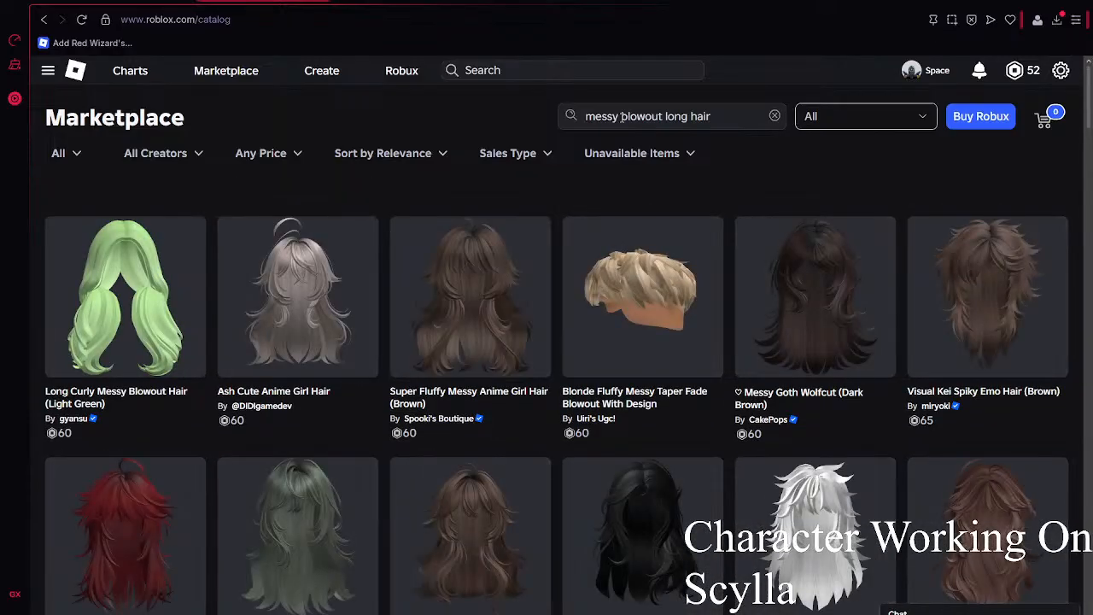
{"action": "scroll", "coordinate": [690, 162], "scroll_direction": "down", "scroll_amount": 12}
{"action": "scroll", "coordinate": [650, 331], "scroll_direction": "up", "scroll_amount": 3}
{"action": "scroll", "coordinate": [666, 350], "scroll_direction": "down", "scroll_amount": 15}
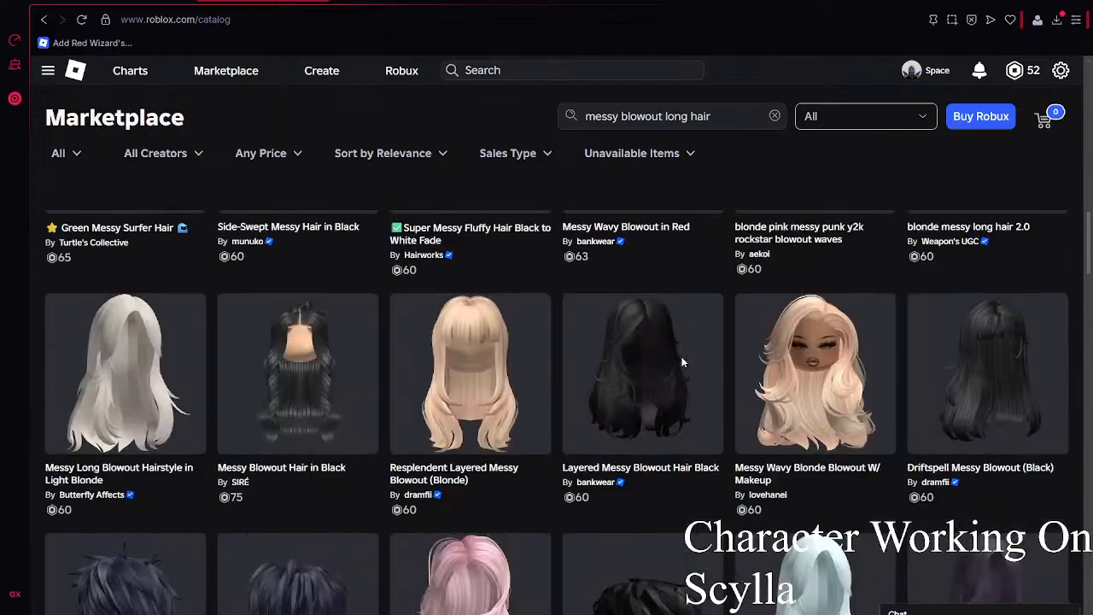
{"action": "scroll", "coordinate": [681, 362], "scroll_direction": "down", "scroll_amount": 4}
{"action": "scroll", "coordinate": [681, 361], "scroll_direction": "up", "scroll_amount": 5}
{"action": "scroll", "coordinate": [681, 362], "scroll_direction": "down", "scroll_amount": 3}
{"action": "scroll", "coordinate": [682, 362], "scroll_direction": "up", "scroll_amount": 1}
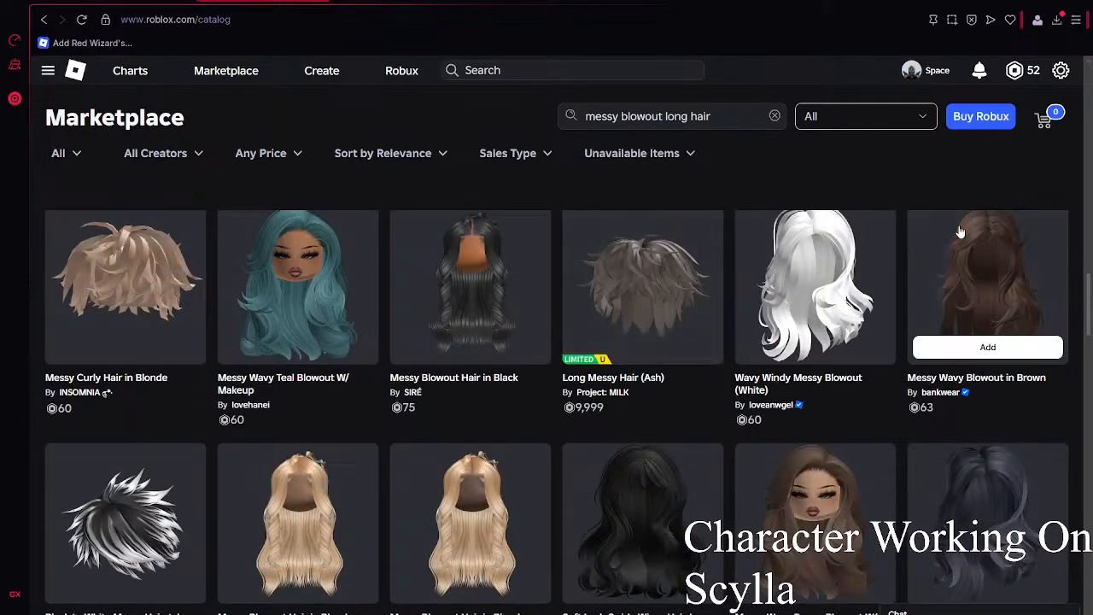
{"action": "scroll", "coordinate": [1006, 243], "scroll_direction": "down", "scroll_amount": 20}
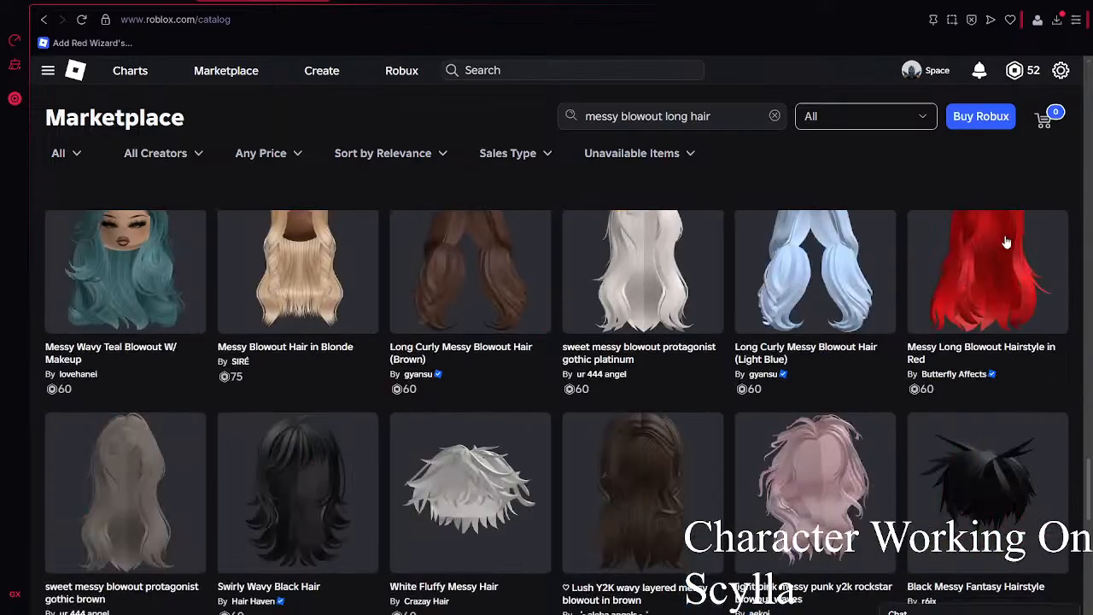
{"action": "scroll", "coordinate": [1006, 244], "scroll_direction": "down", "scroll_amount": 8}
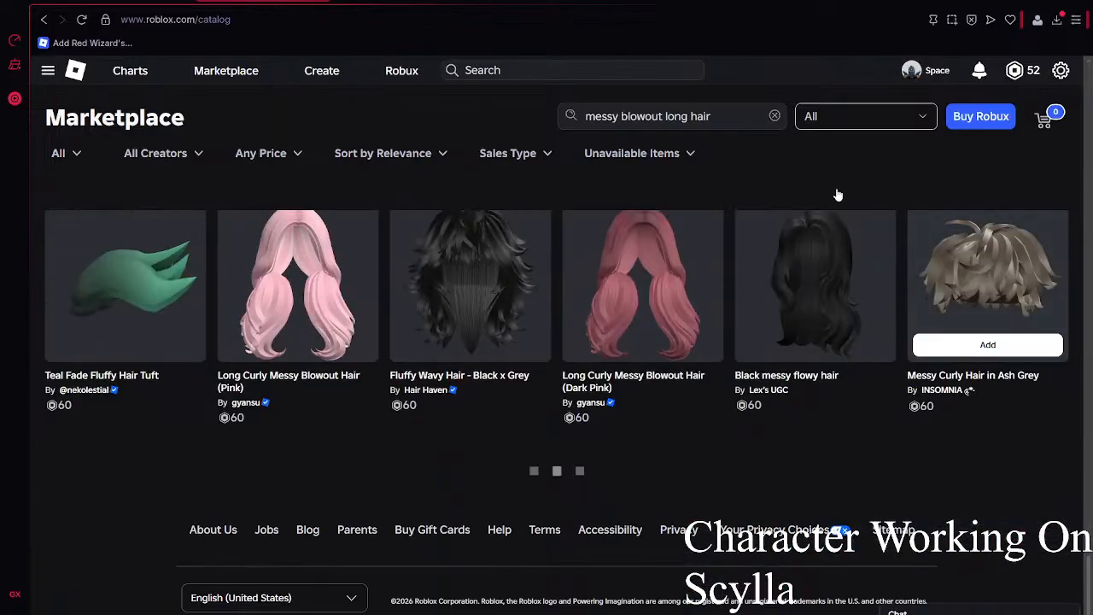
{"action": "scroll", "coordinate": [662, 119], "scroll_direction": "down", "scroll_amount": 4}
{"action": "triple_click", "coordinate": [662, 120]}
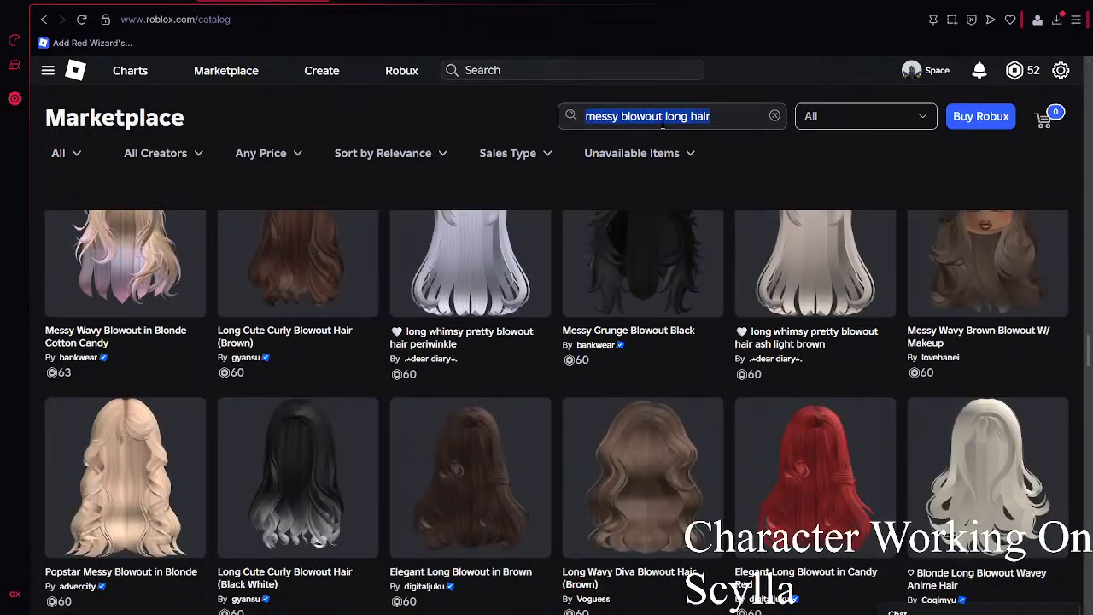
{"action": "scroll", "coordinate": [719, 293], "scroll_direction": "down", "scroll_amount": 3}
{"action": "scroll", "coordinate": [718, 293], "scroll_direction": "up", "scroll_amount": 2}
{"action": "scroll", "coordinate": [719, 293], "scroll_direction": "down", "scroll_amount": 3}
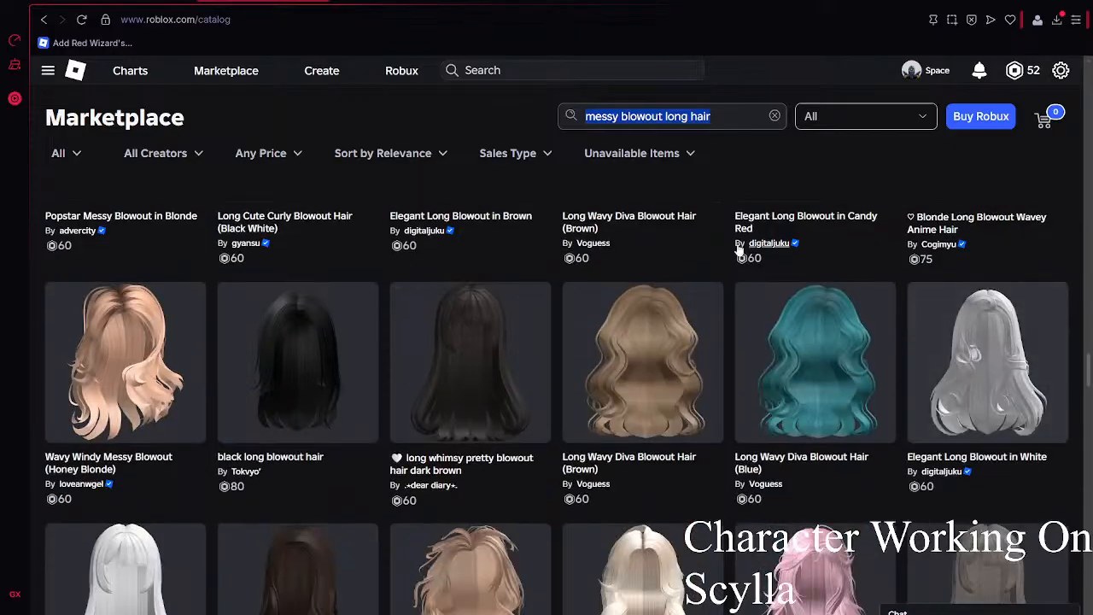
{"action": "scroll", "coordinate": [976, 309], "scroll_direction": "down", "scroll_amount": 3}
{"action": "scroll", "coordinate": [915, 291], "scroll_direction": "down", "scroll_amount": 3}
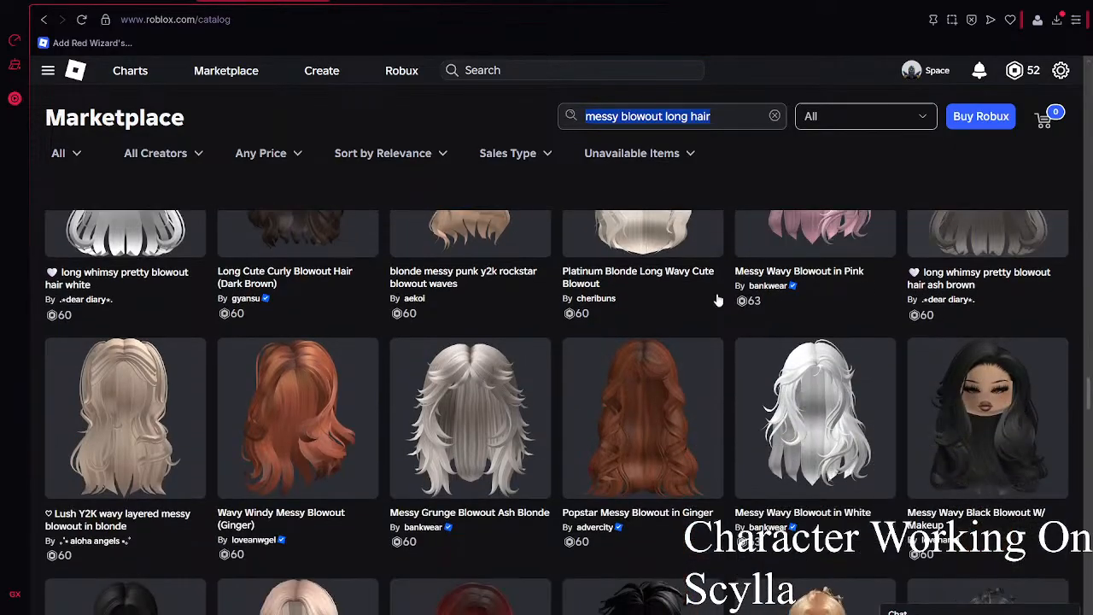
{"action": "scroll", "coordinate": [712, 300], "scroll_direction": "up", "scroll_amount": 5}
{"action": "scroll", "coordinate": [713, 302], "scroll_direction": "down", "scroll_amount": 6}
{"action": "scroll", "coordinate": [712, 301], "scroll_direction": "down", "scroll_amount": 6}
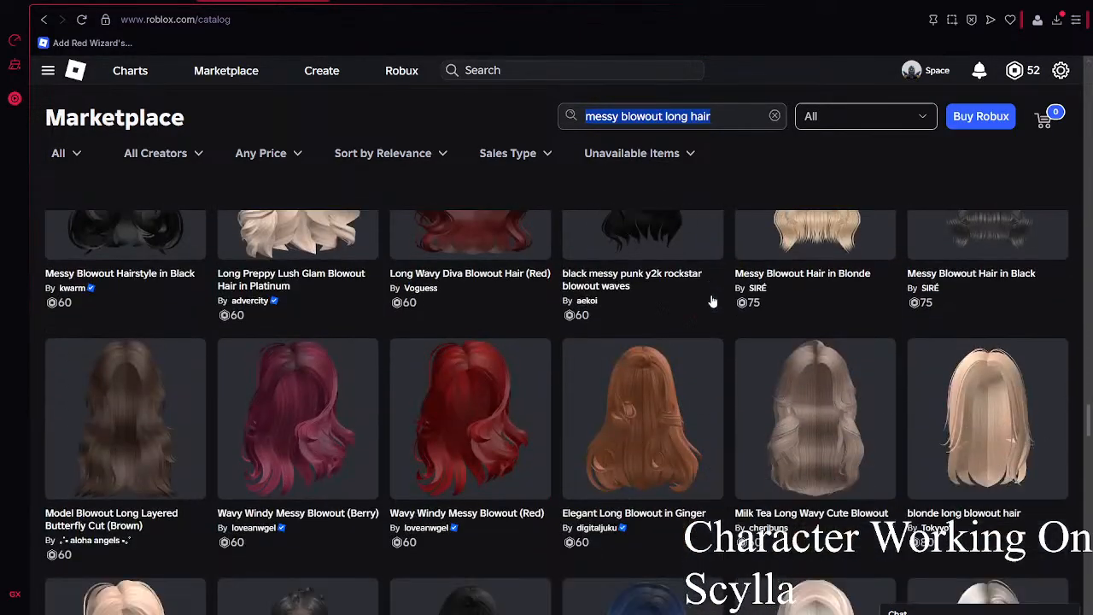
{"action": "scroll", "coordinate": [786, 272], "scroll_direction": "up", "scroll_amount": 1}
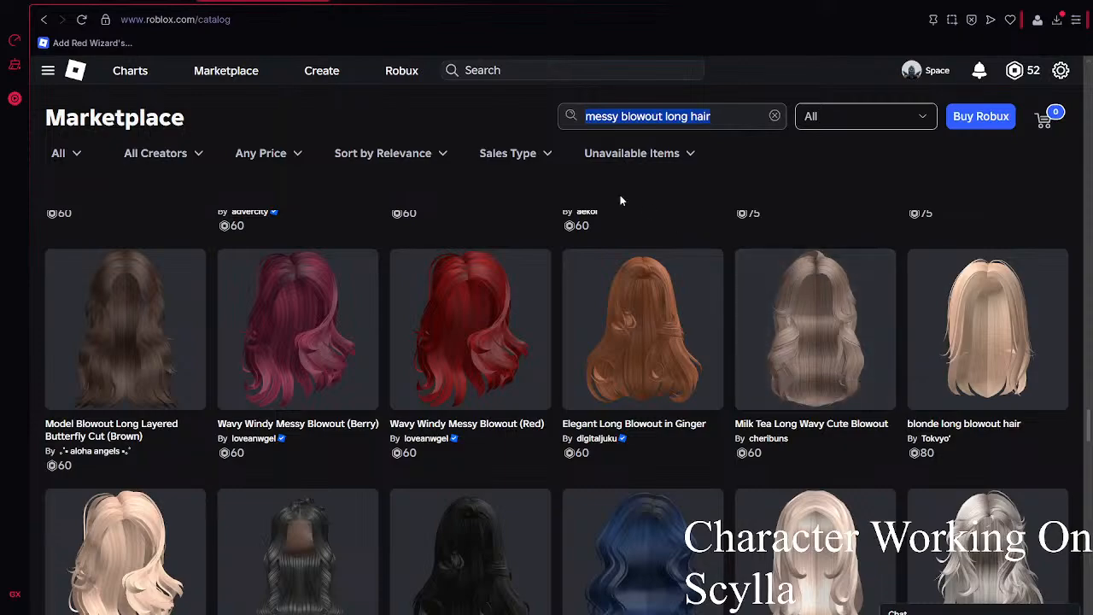
{"action": "scroll", "coordinate": [619, 200], "scroll_direction": "down", "scroll_amount": 10}
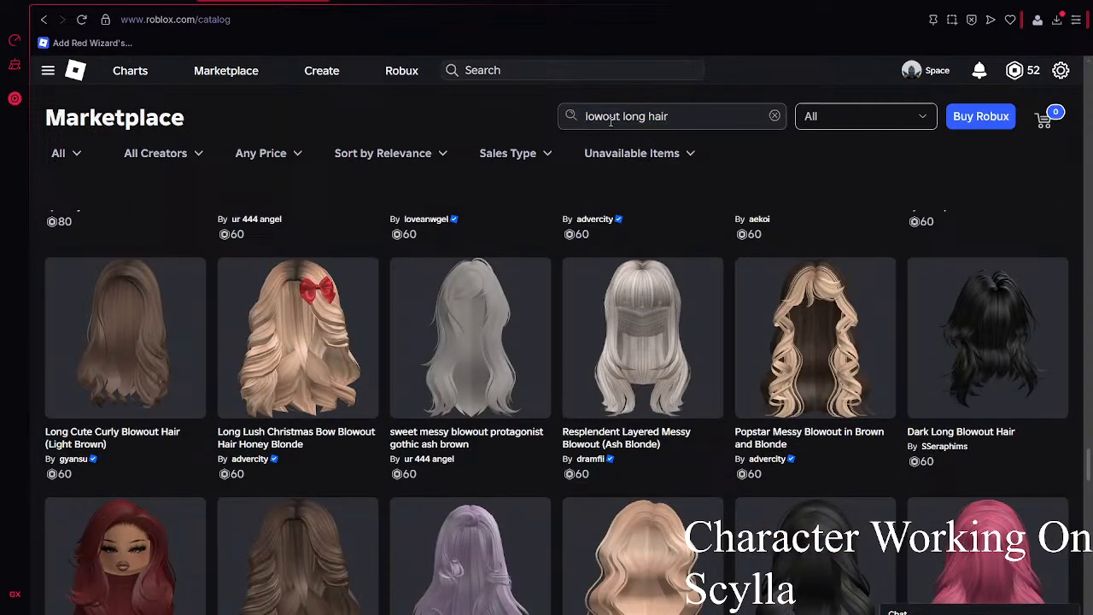
- Broaden the Marketplace search to "blowout long hair" and examine the listed hairstyles
{"action": "key", "text": "Return"}
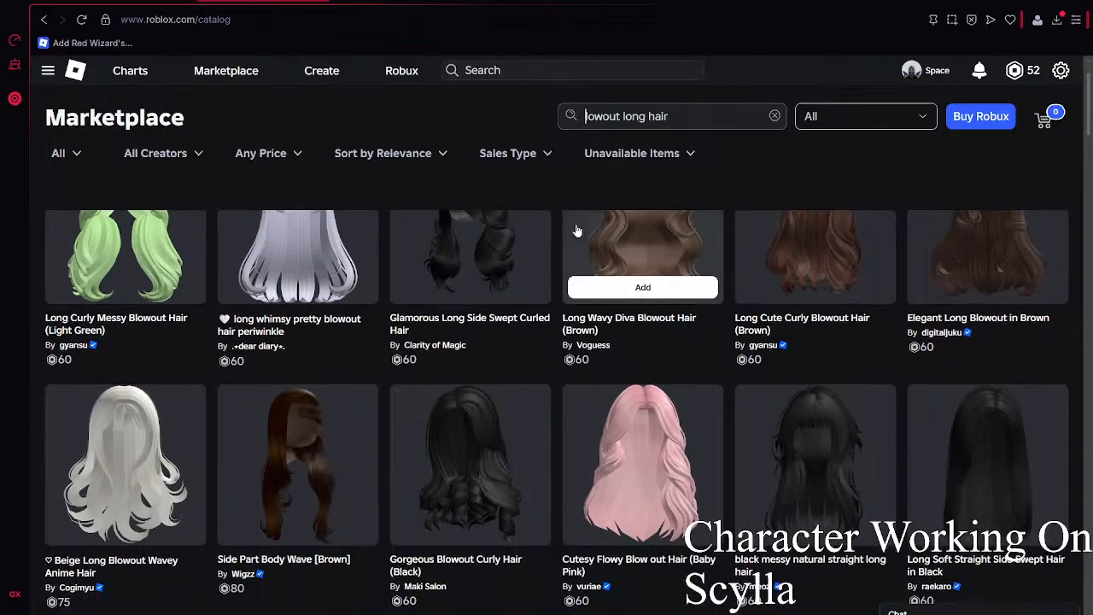
{"action": "scroll", "coordinate": [578, 232], "scroll_direction": "down", "scroll_amount": 10}
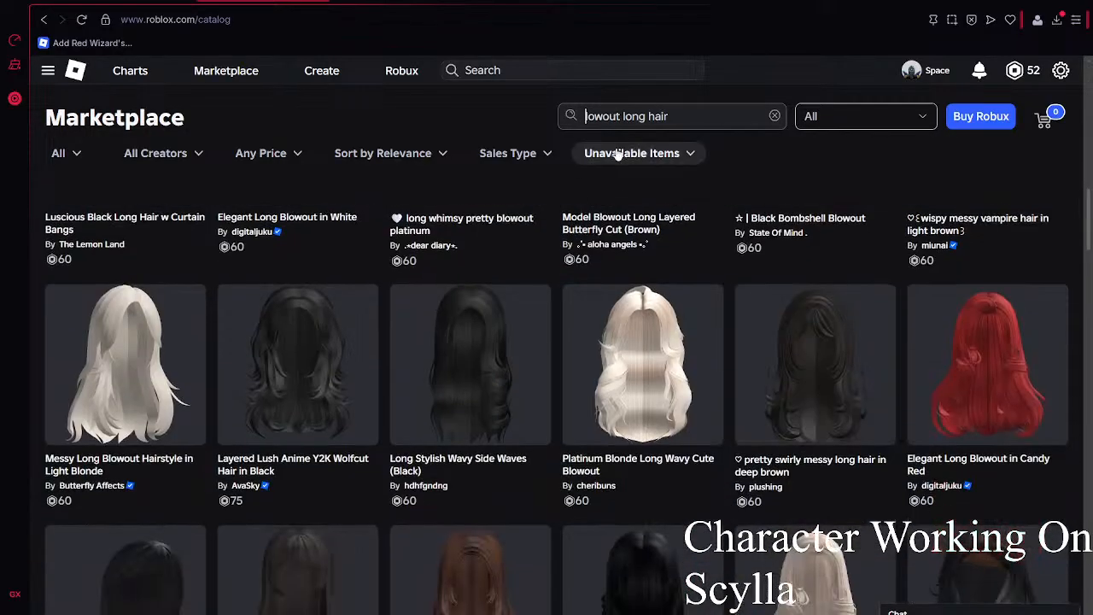
{"action": "type", "text": "b"}
{"action": "key", "text": "Return"}
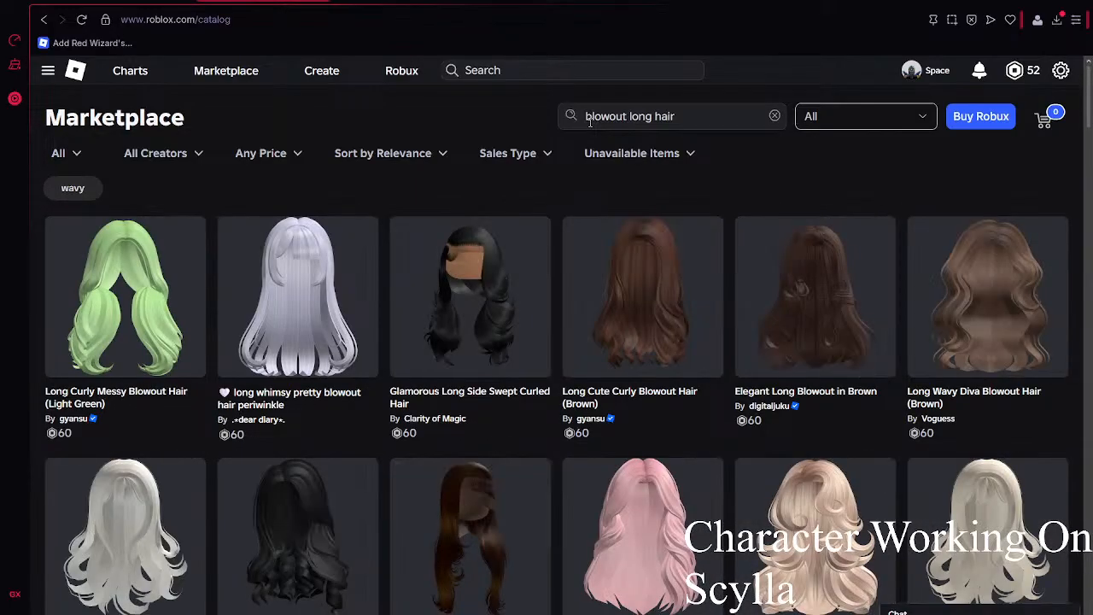
{"action": "scroll", "coordinate": [584, 181], "scroll_direction": "down", "scroll_amount": 10}
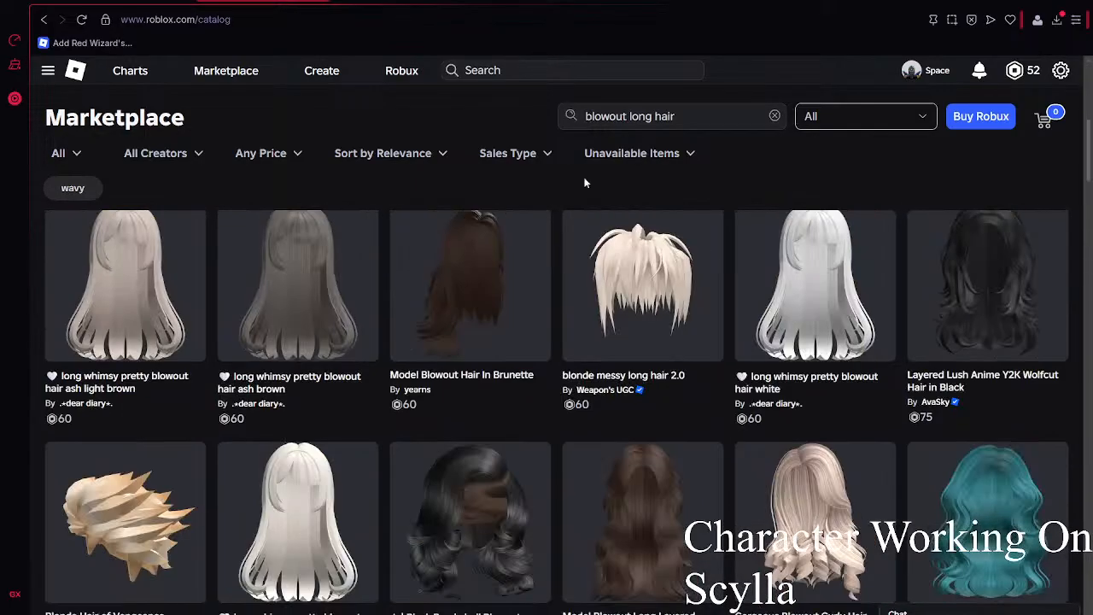
{"action": "scroll", "coordinate": [584, 182], "scroll_direction": "down", "scroll_amount": 4}
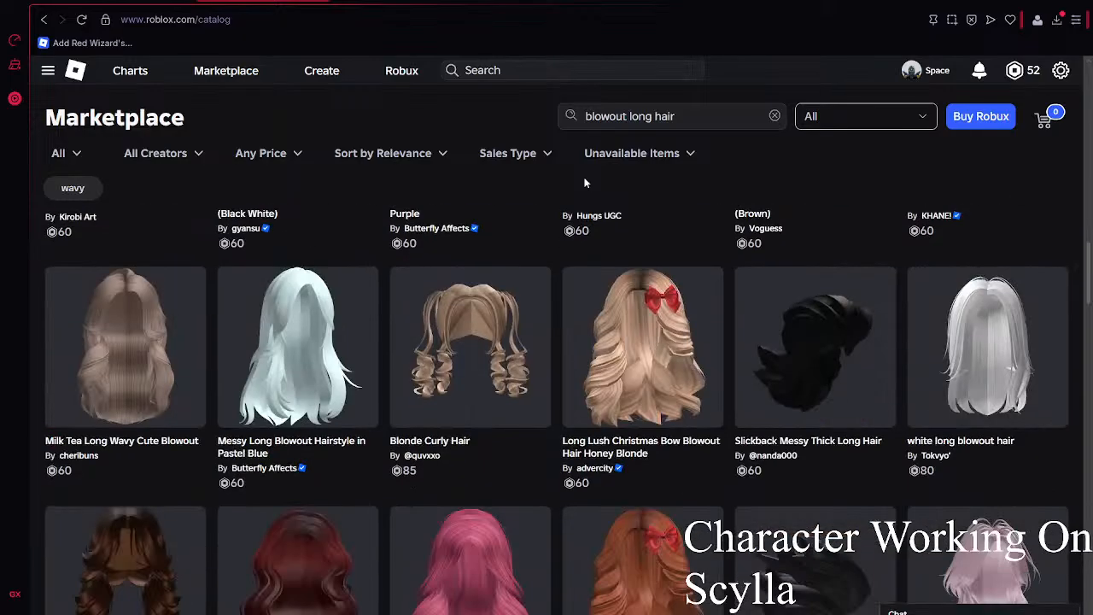
{"action": "scroll", "coordinate": [584, 181], "scroll_direction": "down", "scroll_amount": 12}
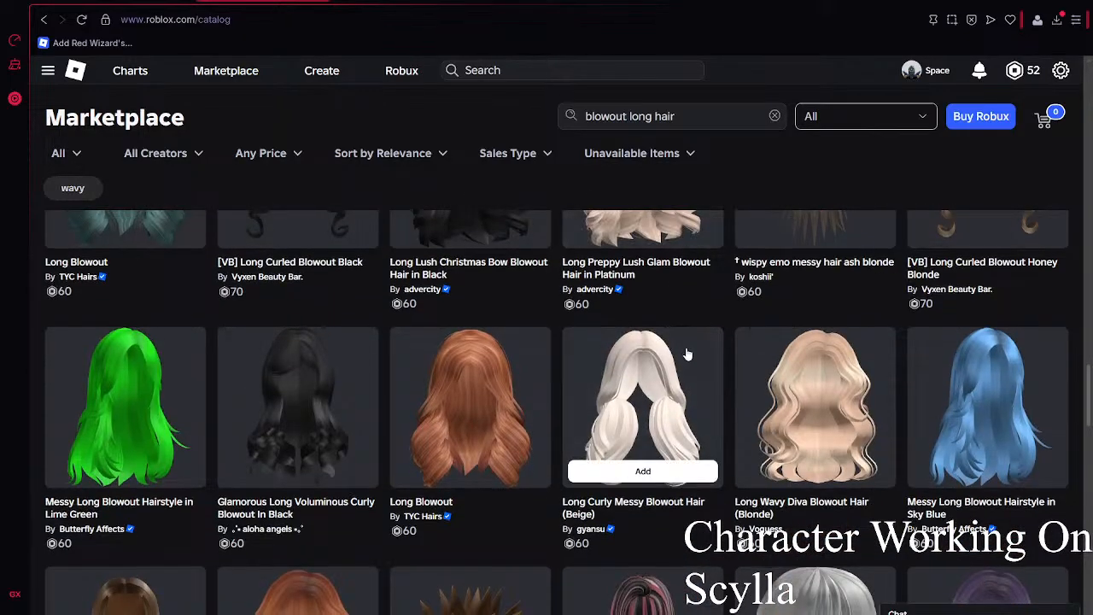
{"action": "scroll", "coordinate": [687, 353], "scroll_direction": "down", "scroll_amount": 5}
{"action": "scroll", "coordinate": [687, 353], "scroll_direction": "down", "scroll_amount": 9}
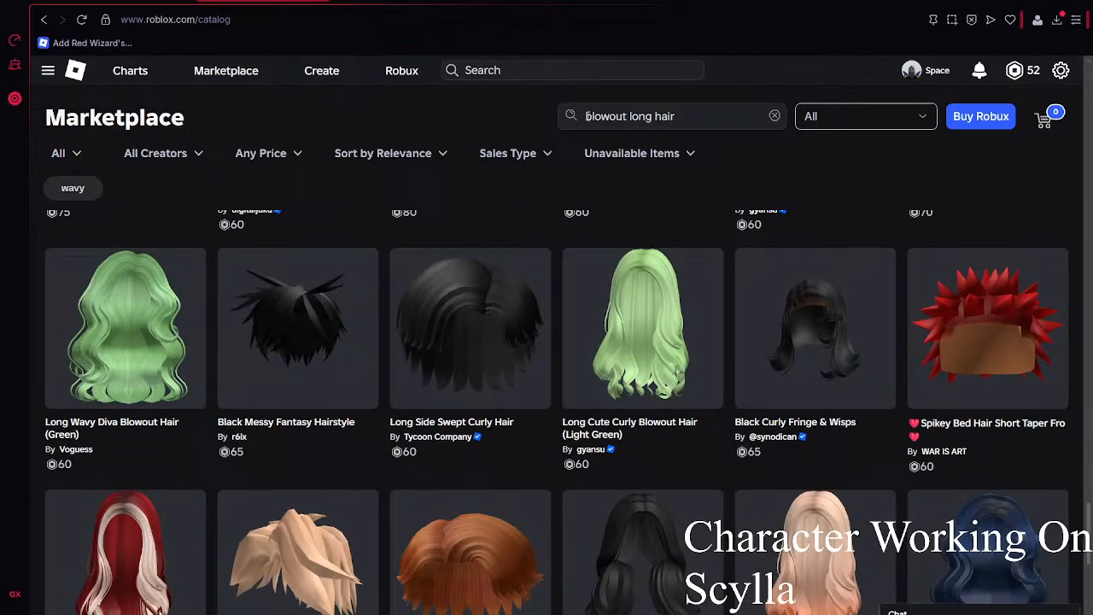
- Scan the "blowout long hair" listings for wavy, voluminous hairstyles that could suit Scylla
{"action": "scroll", "coordinate": [566, 274], "scroll_direction": "down", "scroll_amount": 5}
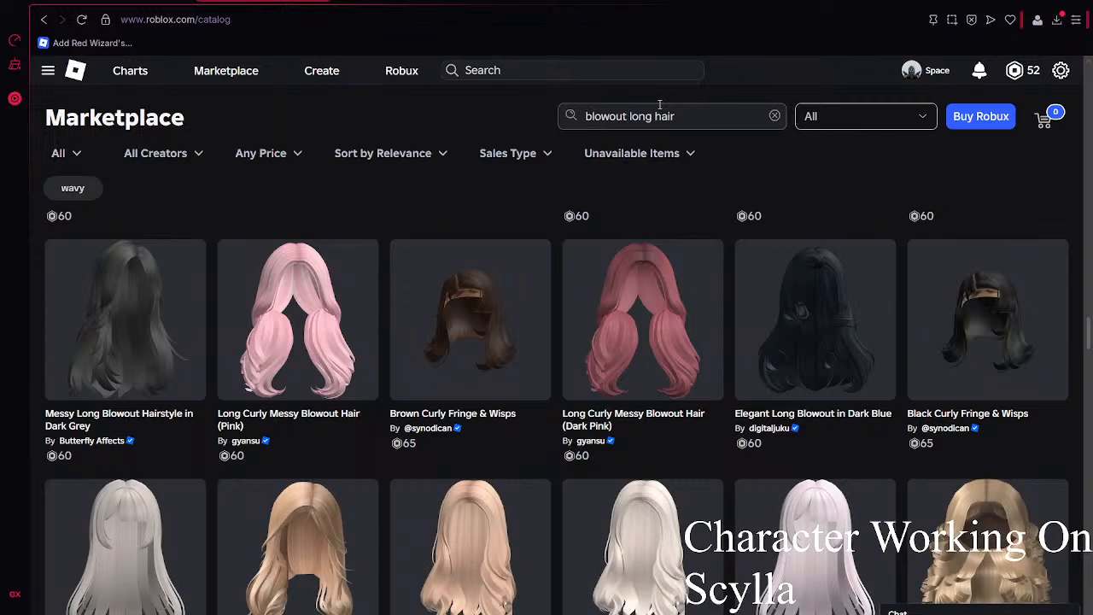
{"action": "scroll", "coordinate": [690, 273], "scroll_direction": "down", "scroll_amount": 4}
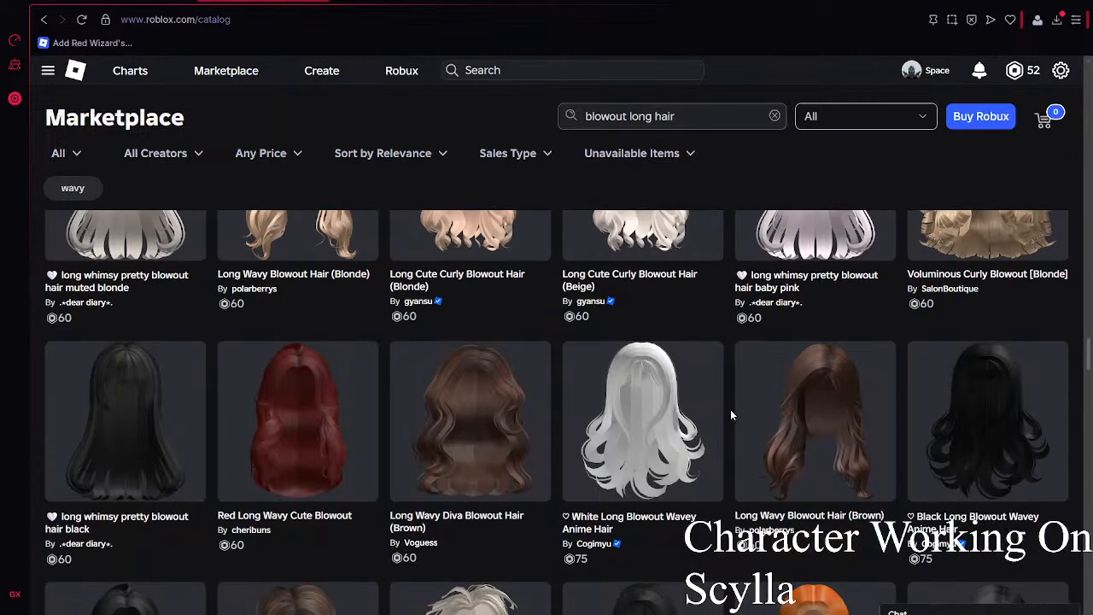
{"action": "scroll", "coordinate": [625, 365], "scroll_direction": "down", "scroll_amount": 1}
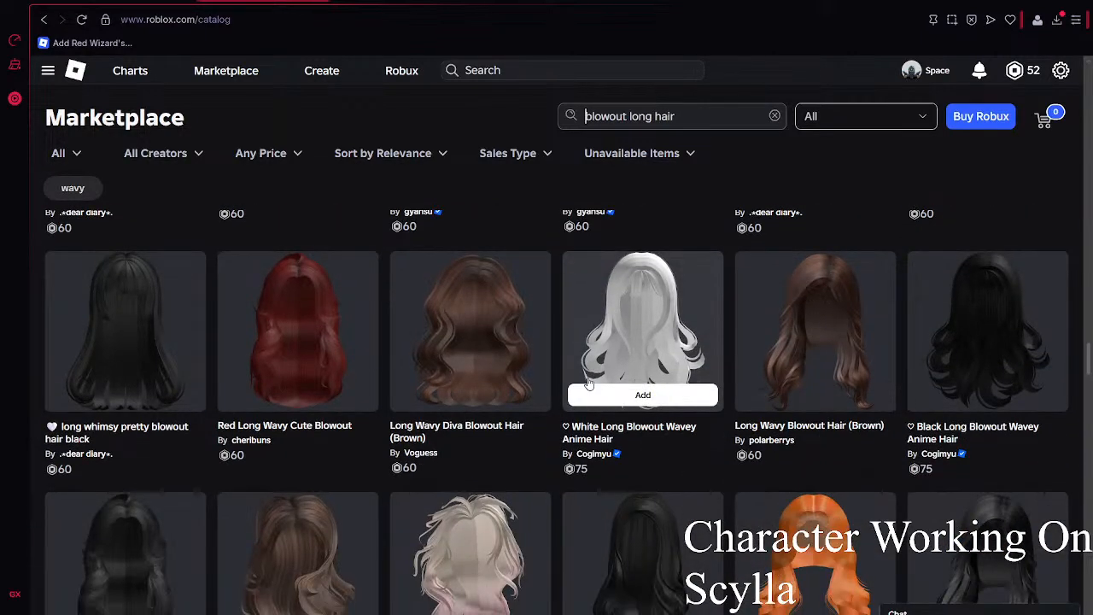
{"action": "scroll", "coordinate": [666, 257], "scroll_direction": "down", "scroll_amount": 6}
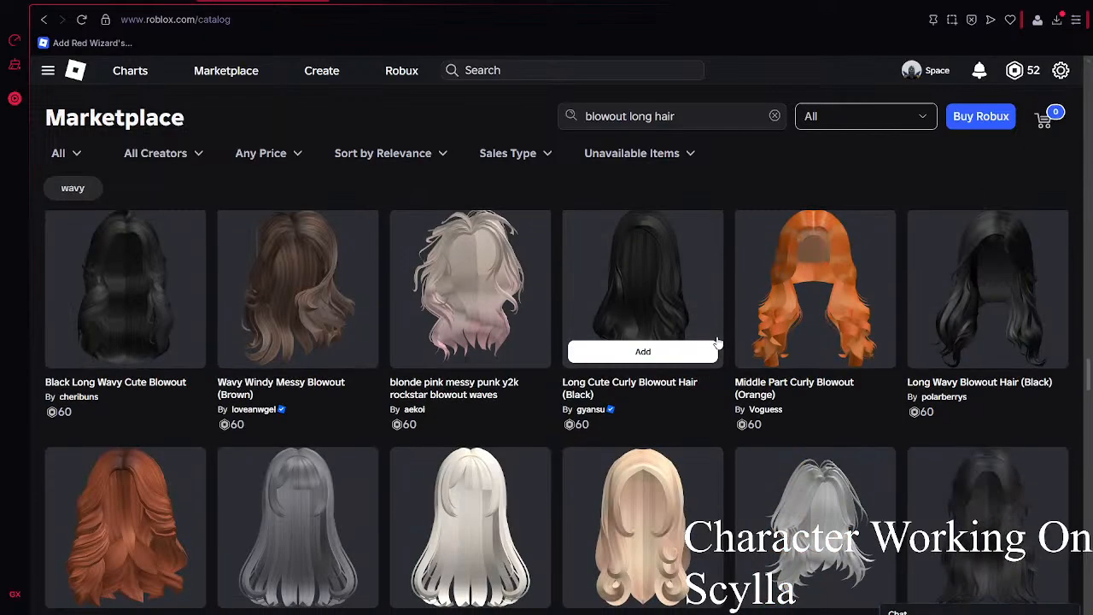
{"action": "scroll", "coordinate": [623, 301], "scroll_direction": "down", "scroll_amount": 6}
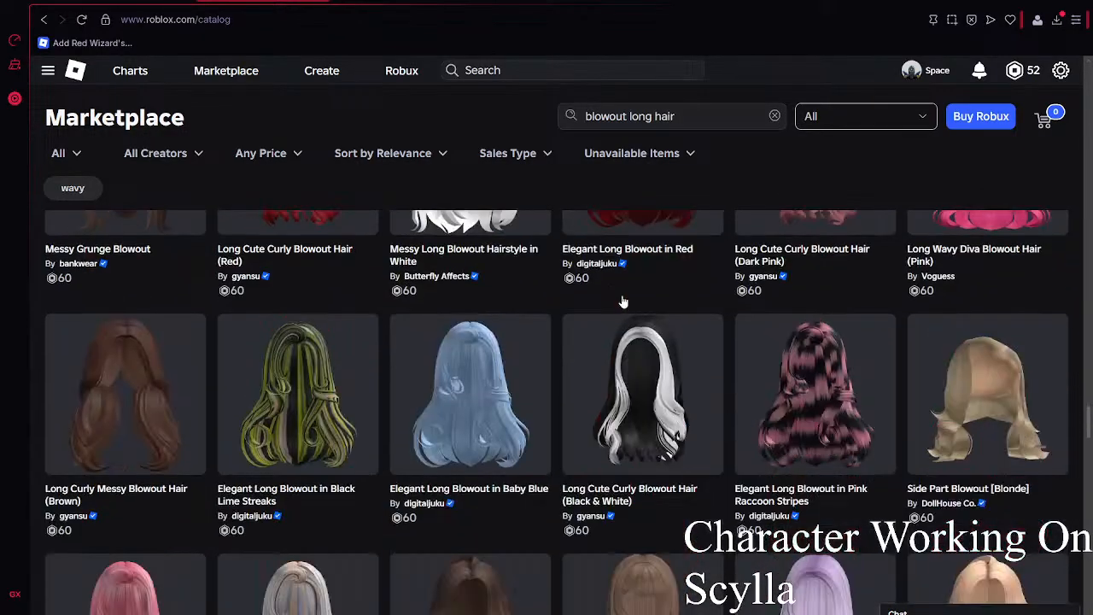
{"action": "scroll", "coordinate": [622, 300], "scroll_direction": "down", "scroll_amount": 5}
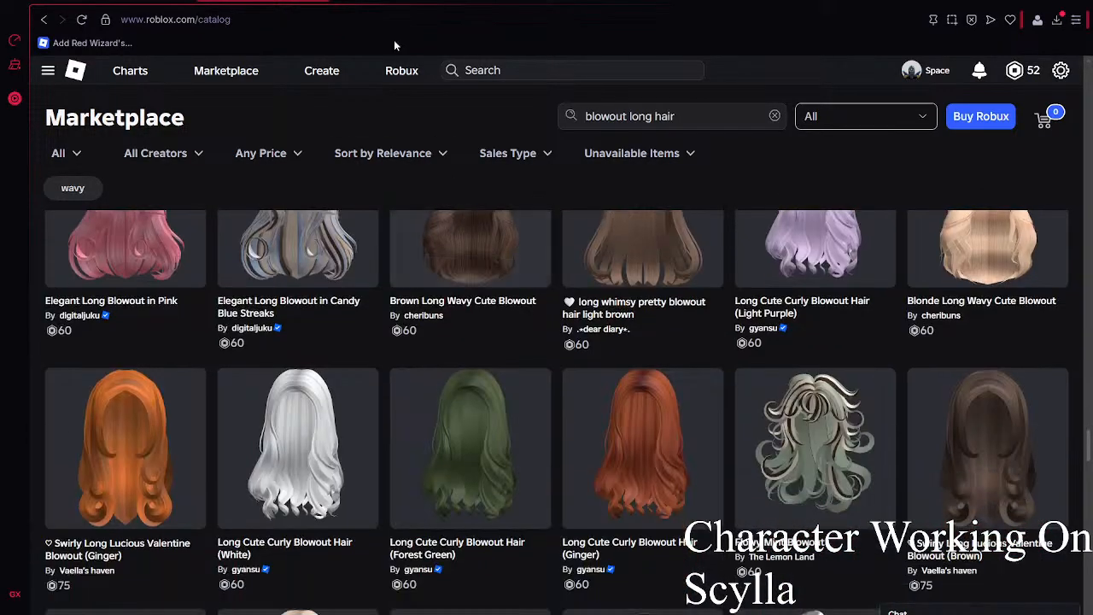
{"action": "scroll", "coordinate": [472, 256], "scroll_direction": "down", "scroll_amount": 4}
- View the White Long Blowout Wavey Anime Hair item page and examine its 3D preview and recommended items
{"action": "left_click", "coordinate": [400, 1]}
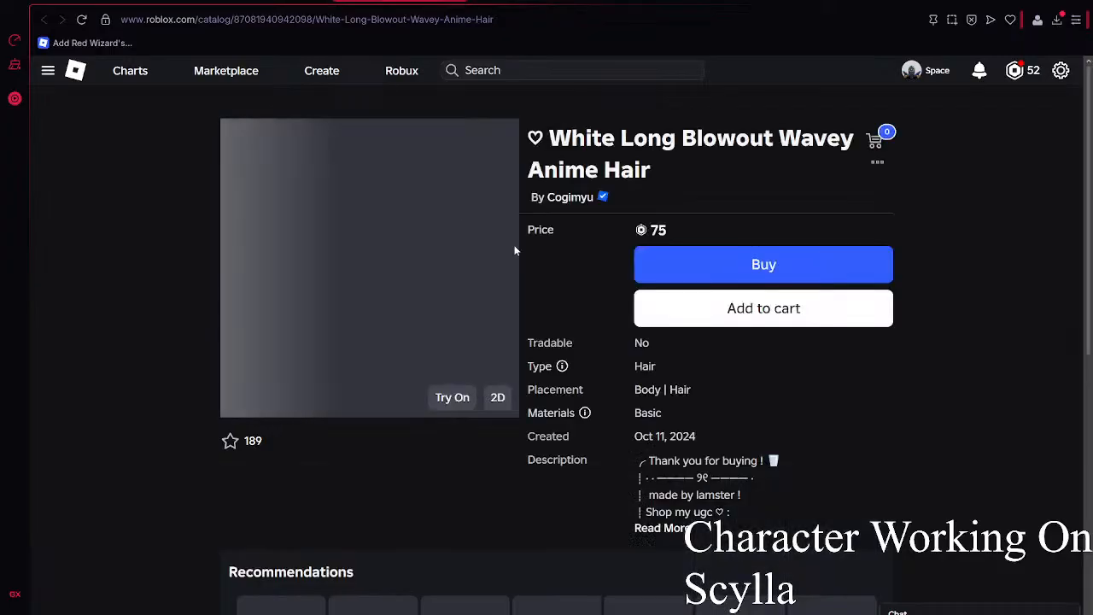
{"action": "scroll", "coordinate": [515, 249], "scroll_direction": "down", "scroll_amount": 2}
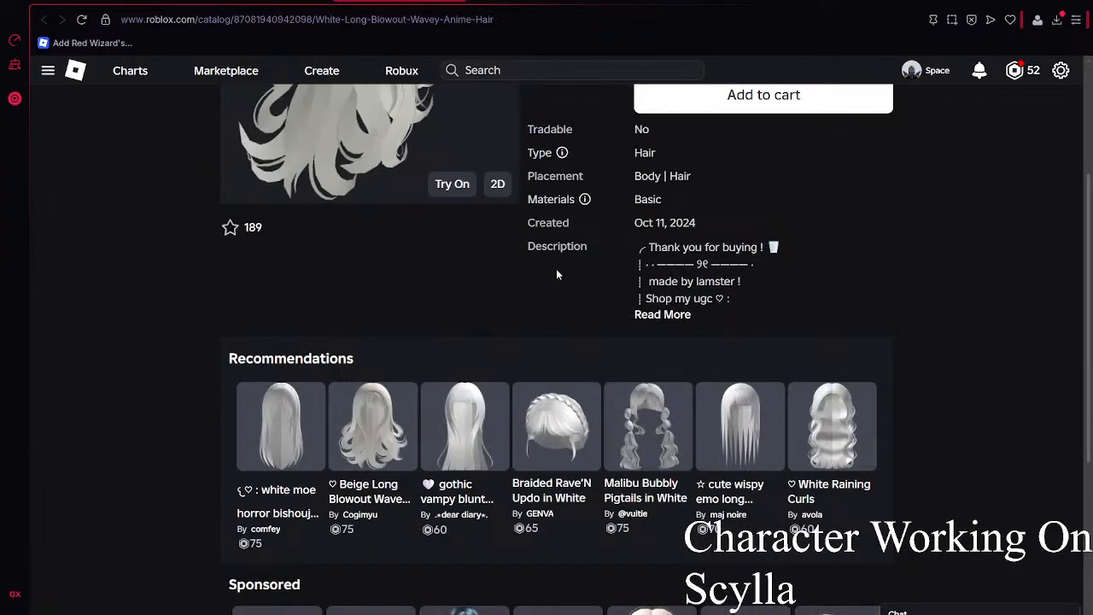
{"action": "scroll", "coordinate": [386, 311], "scroll_direction": "up", "scroll_amount": 3}
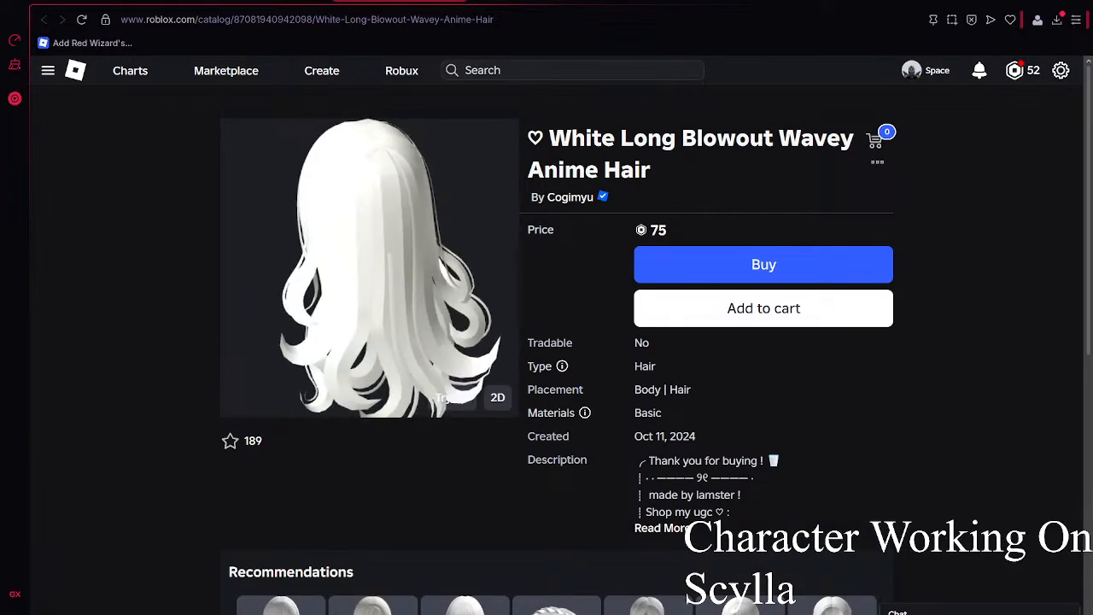
- Return to the "blowout long hair" results and examine the remaining hairstyles further down the list
{"action": "left_click", "coordinate": [265, 1]}
{"action": "scroll", "coordinate": [626, 300], "scroll_direction": "down", "scroll_amount": 4}
{"action": "scroll", "coordinate": [627, 299], "scroll_direction": "down", "scroll_amount": 10}
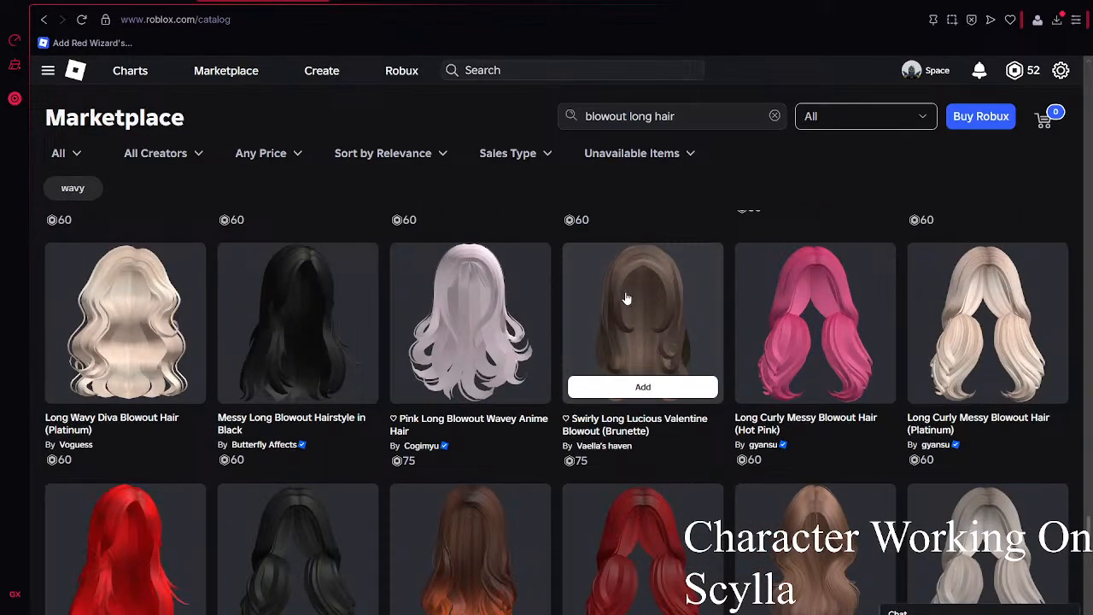
{"action": "scroll", "coordinate": [626, 298], "scroll_direction": "down", "scroll_amount": 10}
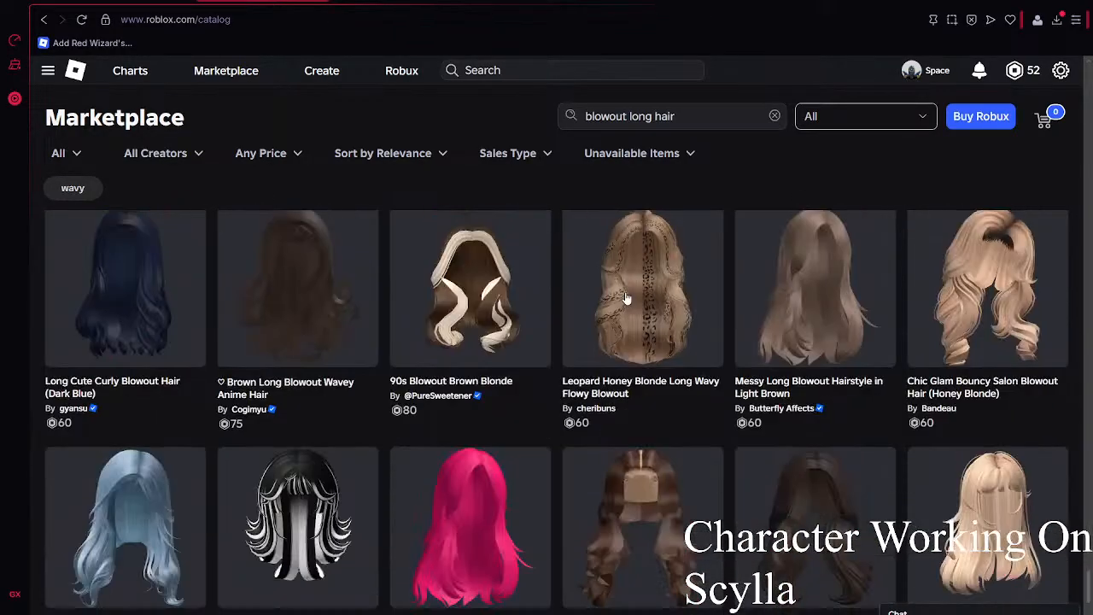
{"action": "scroll", "coordinate": [626, 298], "scroll_direction": "down", "scroll_amount": 3}
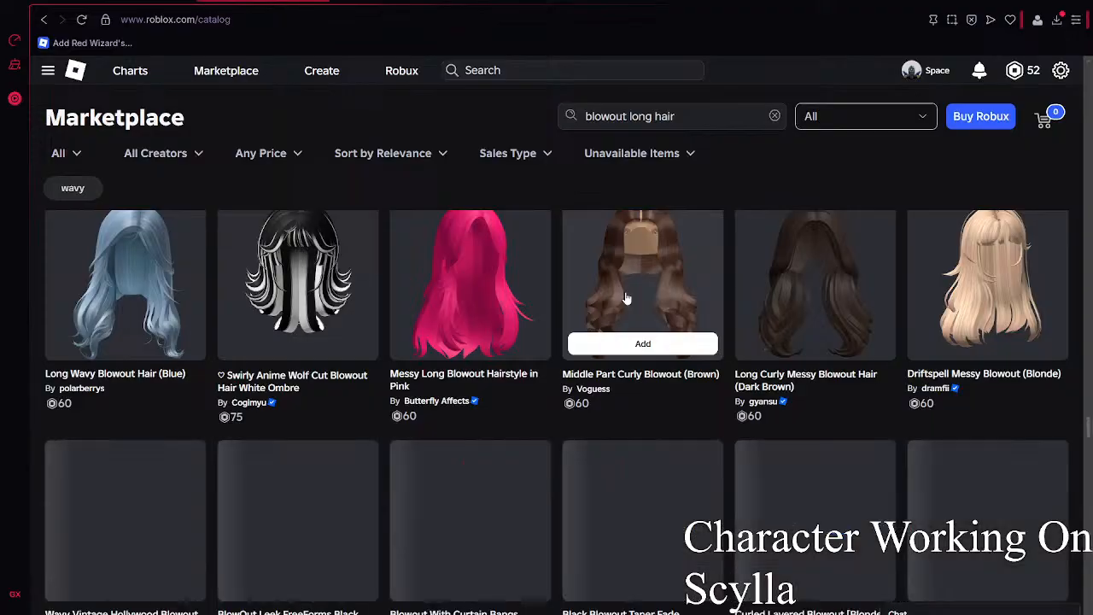
{"action": "scroll", "coordinate": [626, 298], "scroll_direction": "down", "scroll_amount": 5}
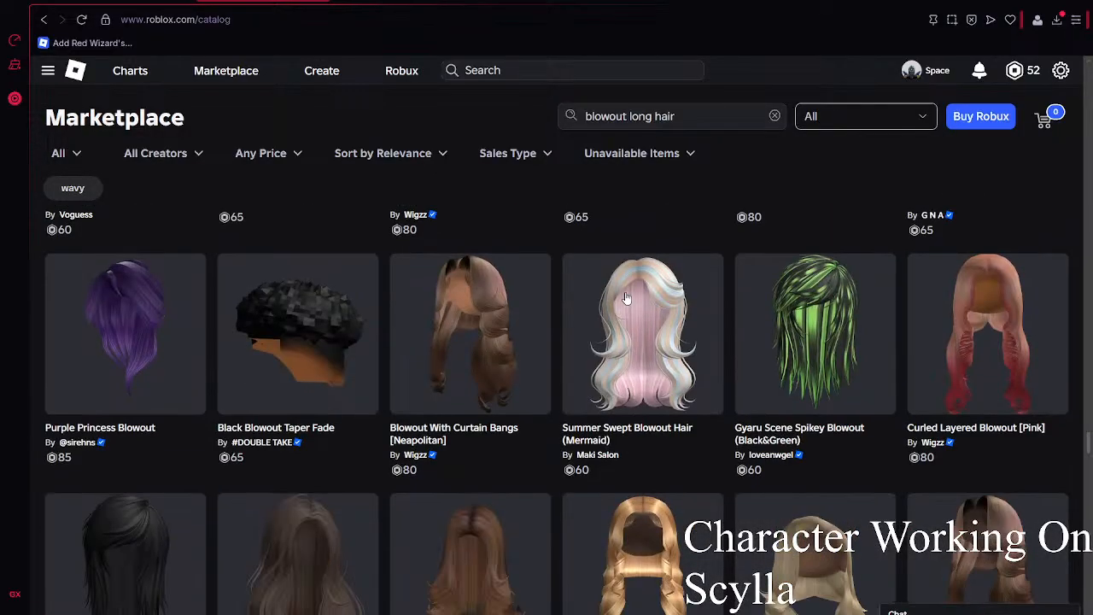
{"action": "scroll", "coordinate": [626, 298], "scroll_direction": "down", "scroll_amount": 10}
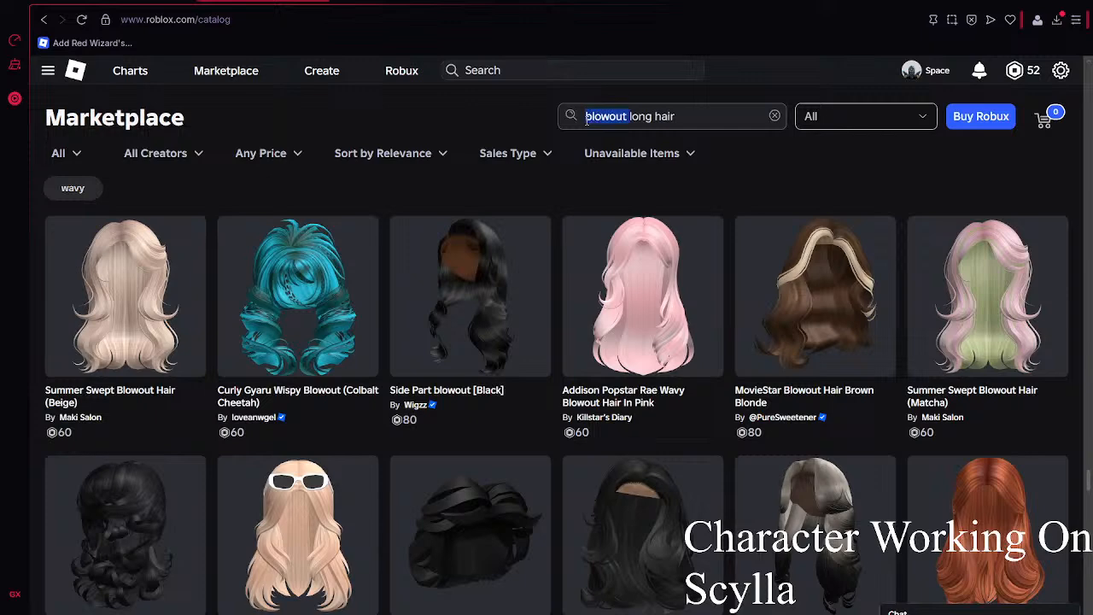
- Search the Marketplace for "athena long hair" and look through the listed hairstyles for a long flowing one
{"action": "type", "text": "ena"}
{"action": "key", "text": "Return"}
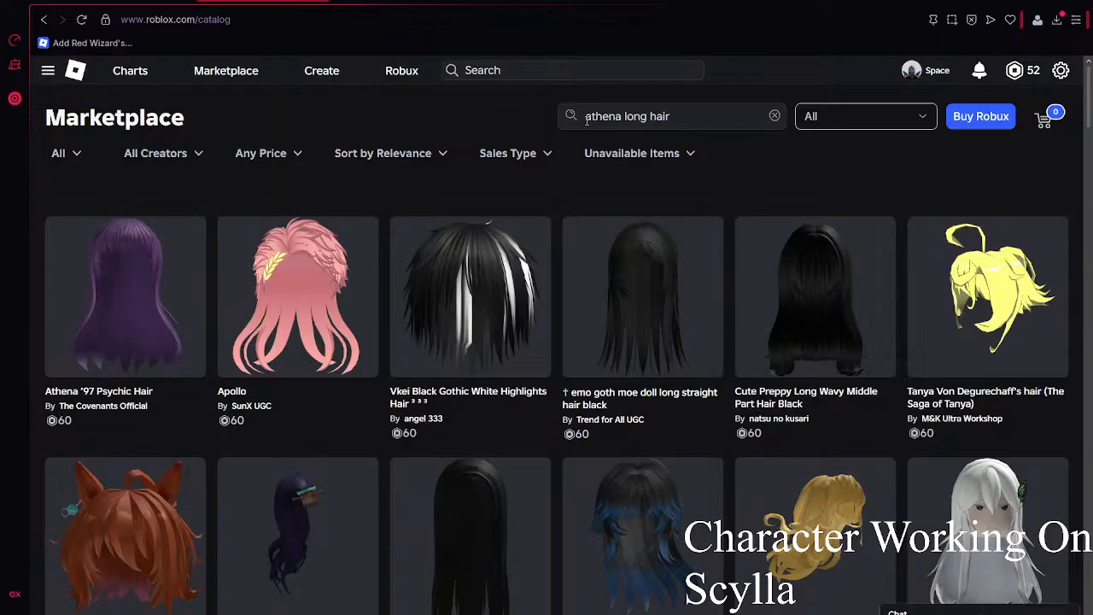
{"action": "scroll", "coordinate": [517, 316], "scroll_direction": "down", "scroll_amount": 6}
{"action": "scroll", "coordinate": [516, 307], "scroll_direction": "down", "scroll_amount": 10}
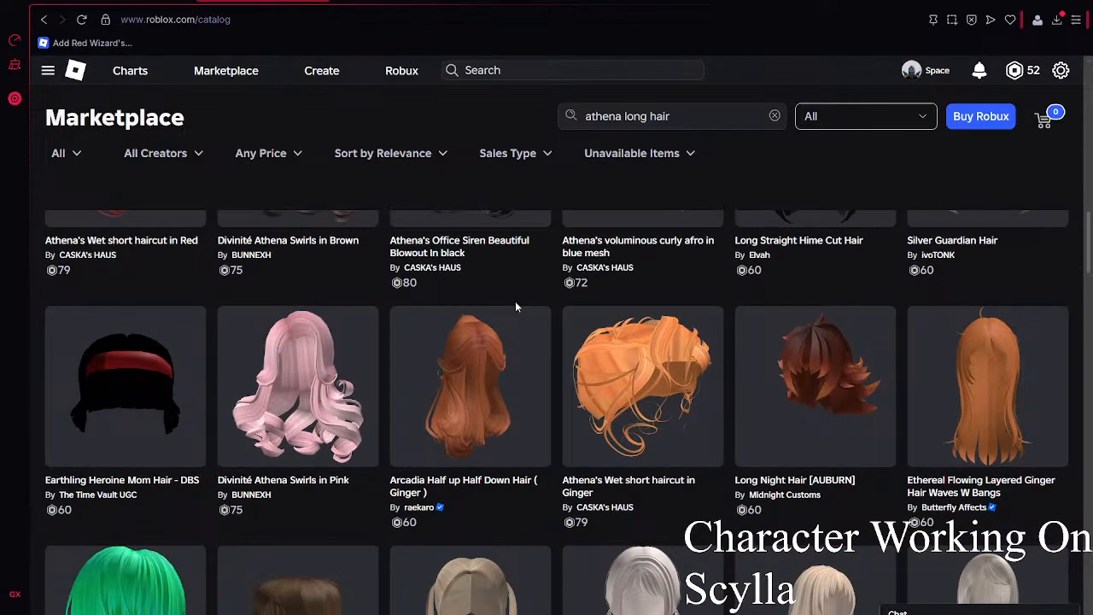
{"action": "scroll", "coordinate": [516, 305], "scroll_direction": "down", "scroll_amount": 15}
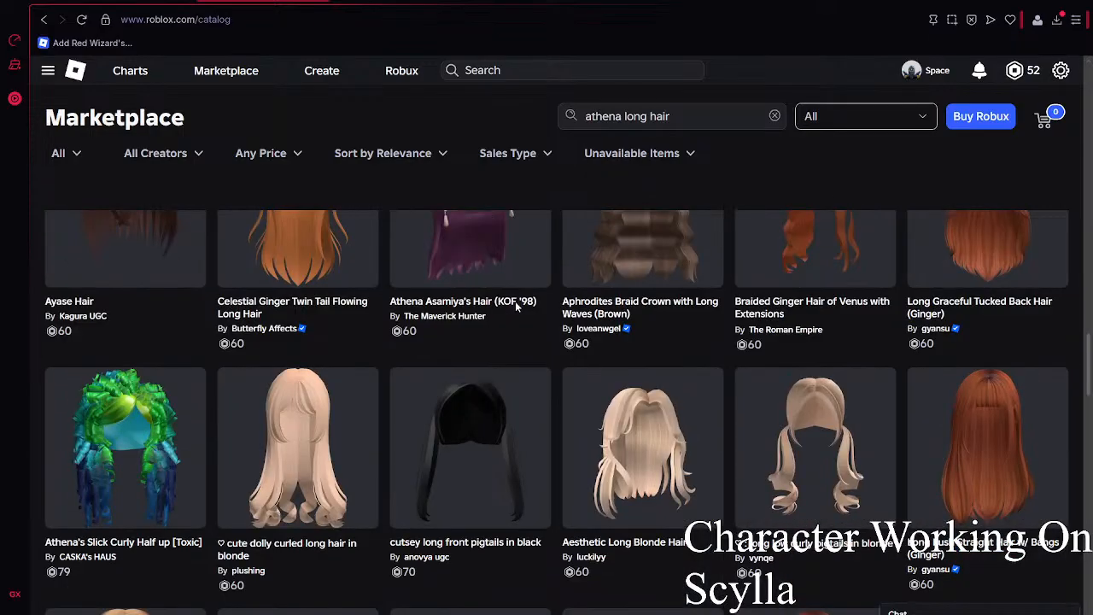
{"action": "scroll", "coordinate": [515, 306], "scroll_direction": "down", "scroll_amount": 15}
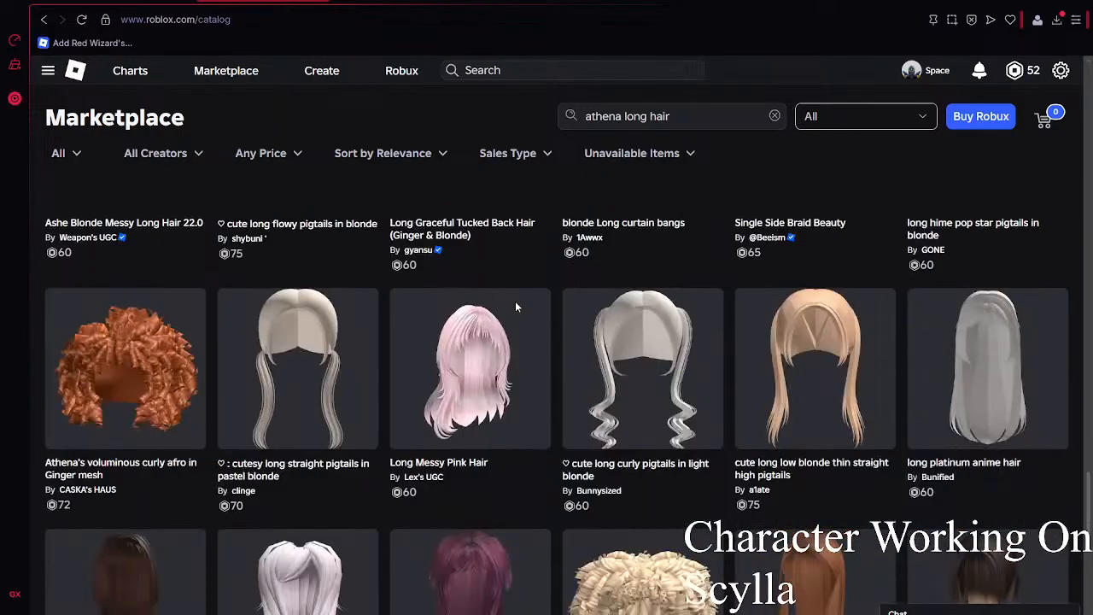
{"action": "scroll", "coordinate": [516, 306], "scroll_direction": "down", "scroll_amount": 4}
{"action": "scroll", "coordinate": [516, 308], "scroll_direction": "down", "scroll_amount": 2}
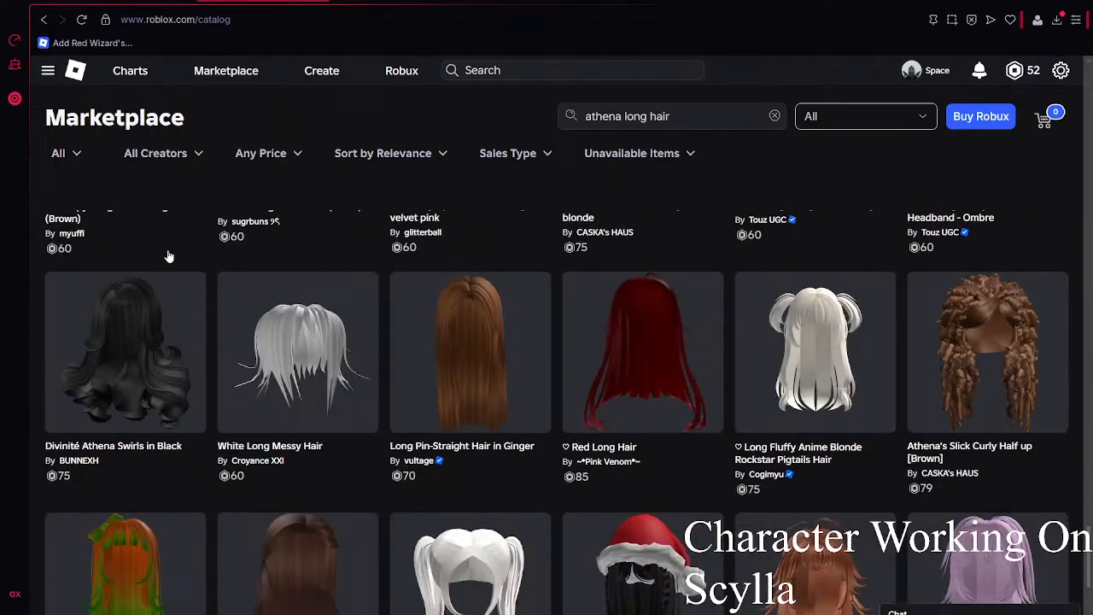
{"action": "scroll", "coordinate": [532, 336], "scroll_direction": "down", "scroll_amount": 3}
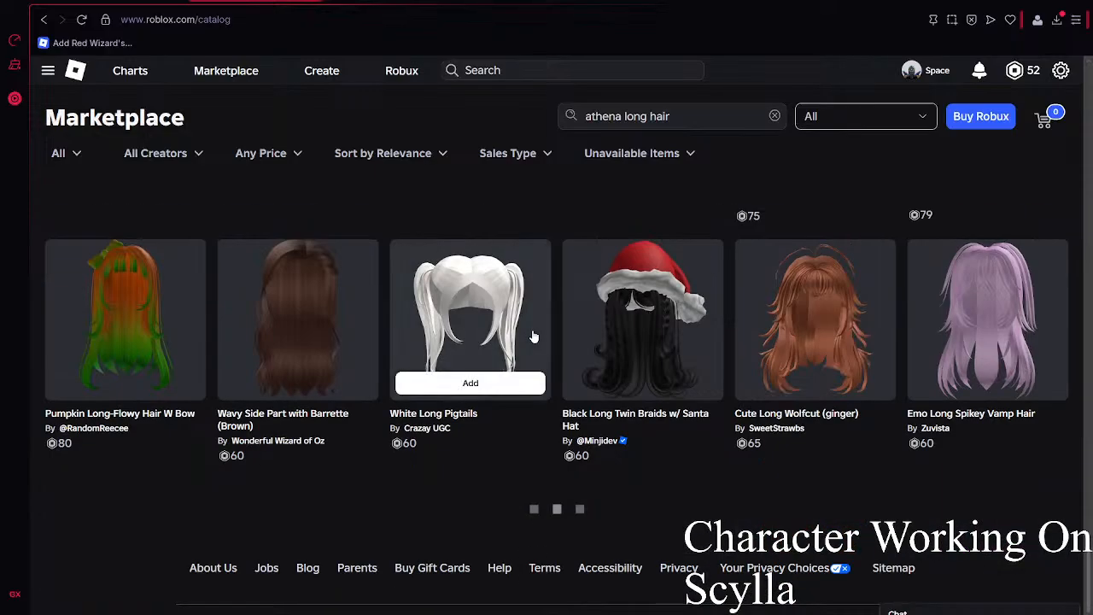
- Copy the asset ID of the Divinité Athena Swirls in Black hair from its item page and switch to Roblox Studio
{"action": "left_click", "coordinate": [466, 2]}
{"action": "double_click", "coordinate": [248, 21]}
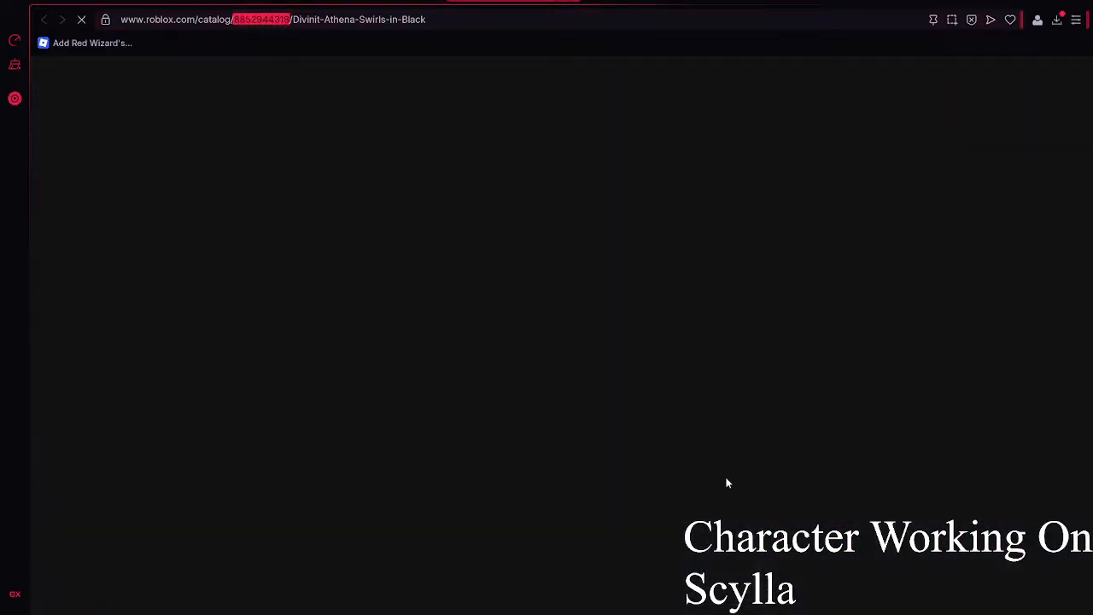
{"action": "key", "text": "alt+Tab"}
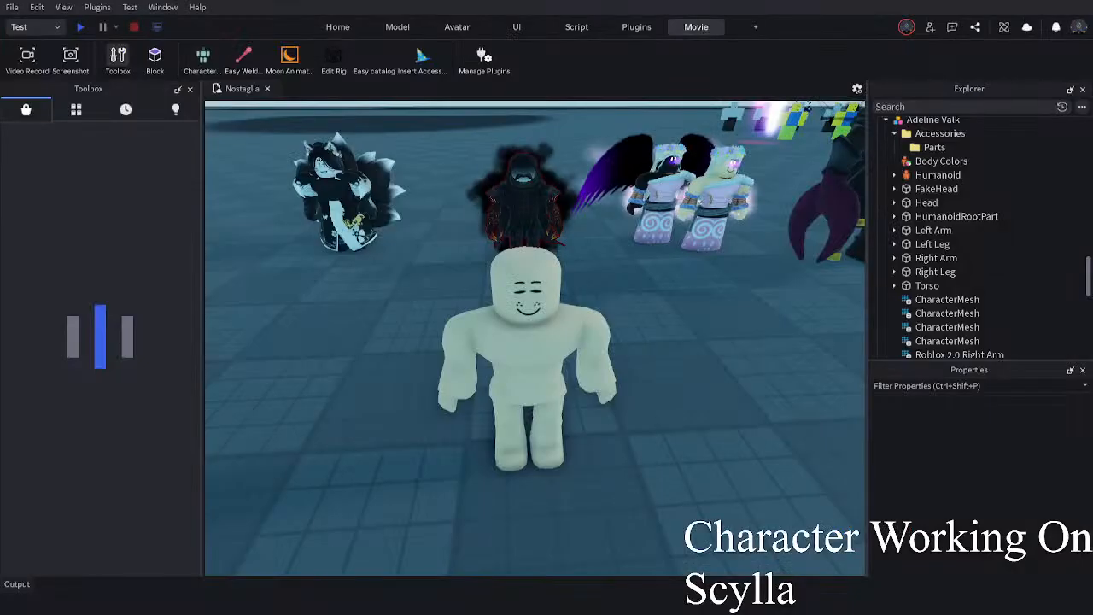
{"action": "left_click", "coordinate": [555, 346]}
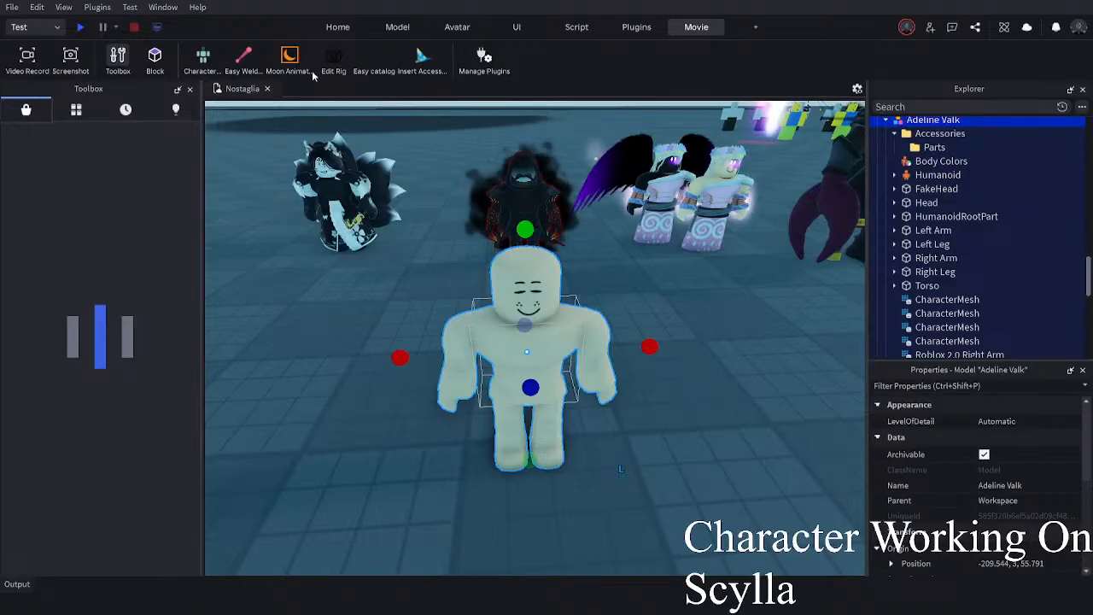
{"action": "left_click", "coordinate": [401, 60]}
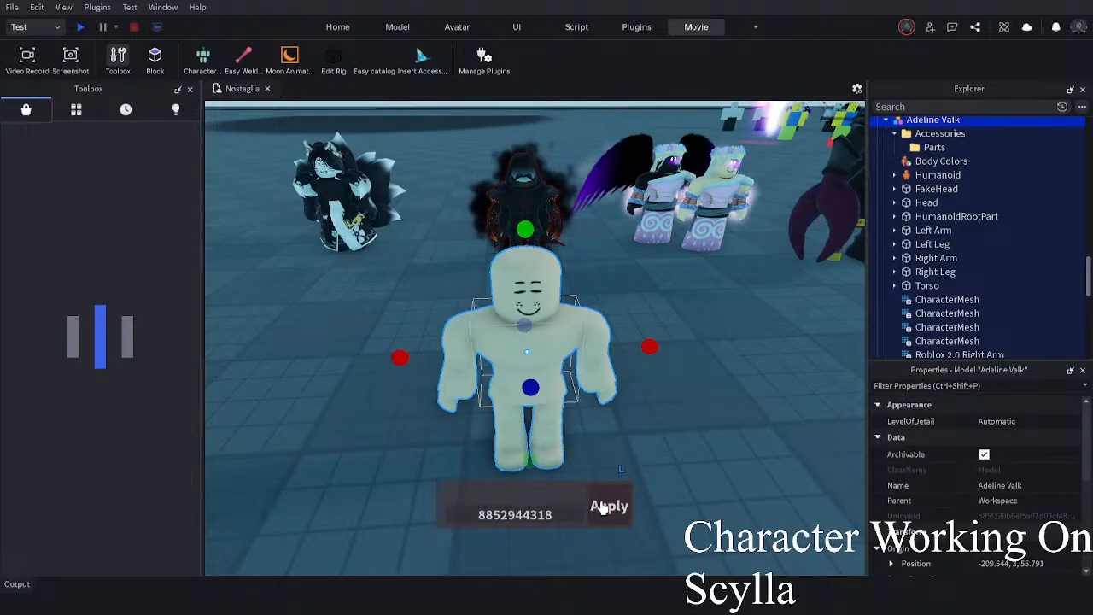
{"action": "left_click", "coordinate": [597, 510]}
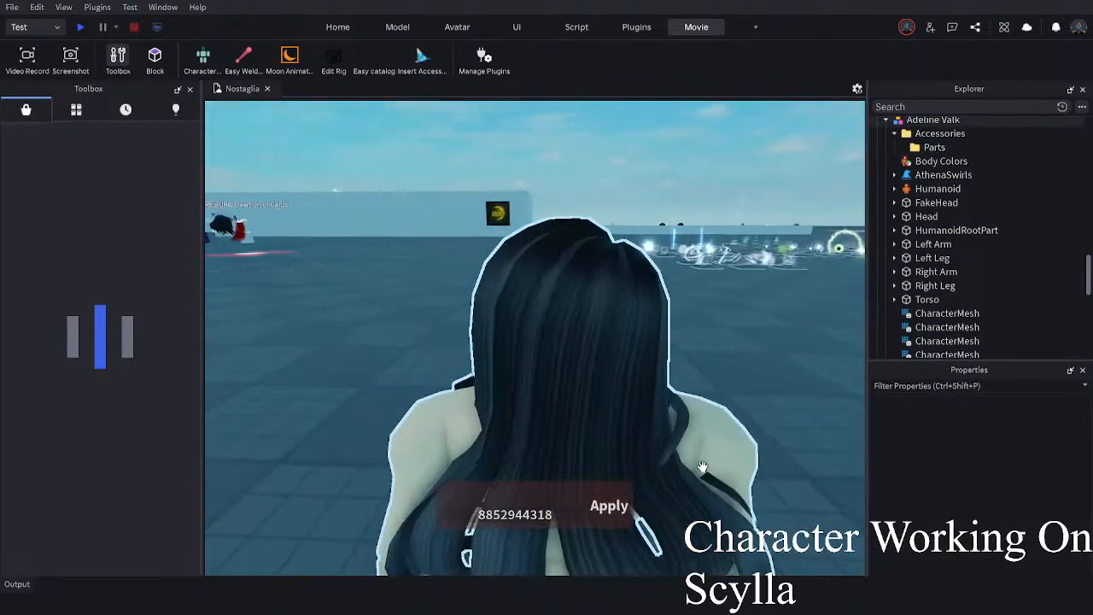
{"action": "right_click_drag", "start_coordinate": [702, 466], "coordinate": [701, 467]}
{"action": "key", "text": "ctrl+z"}
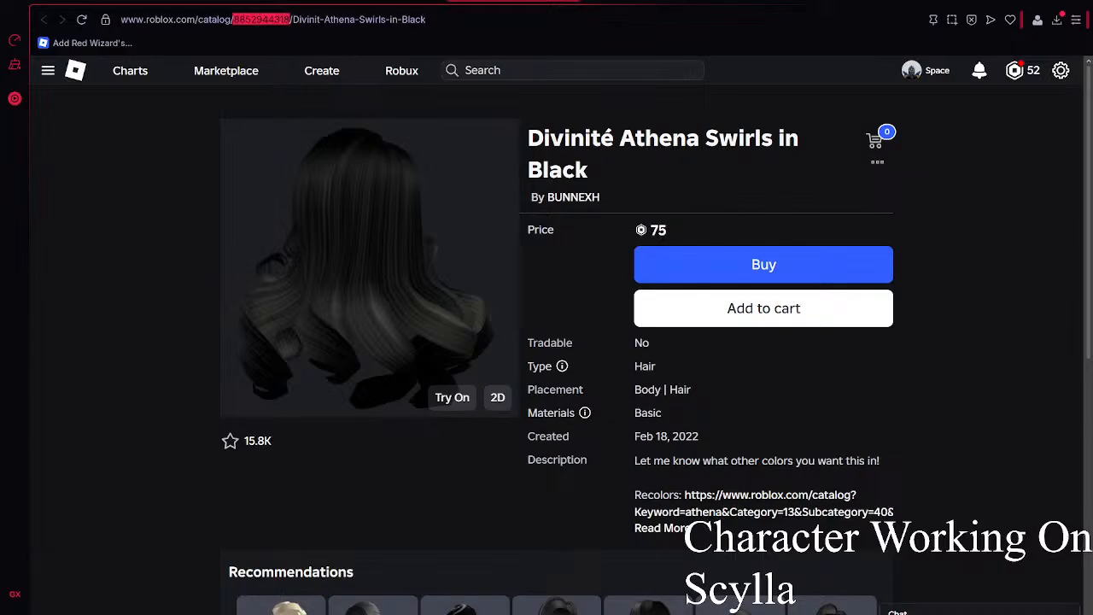
- Switch back to the browser's "athena long hair" results and examine further listings for an alternative hairstyle for Scylla
{"action": "scroll", "coordinate": [727, 100], "scroll_direction": "down", "scroll_amount": 4}
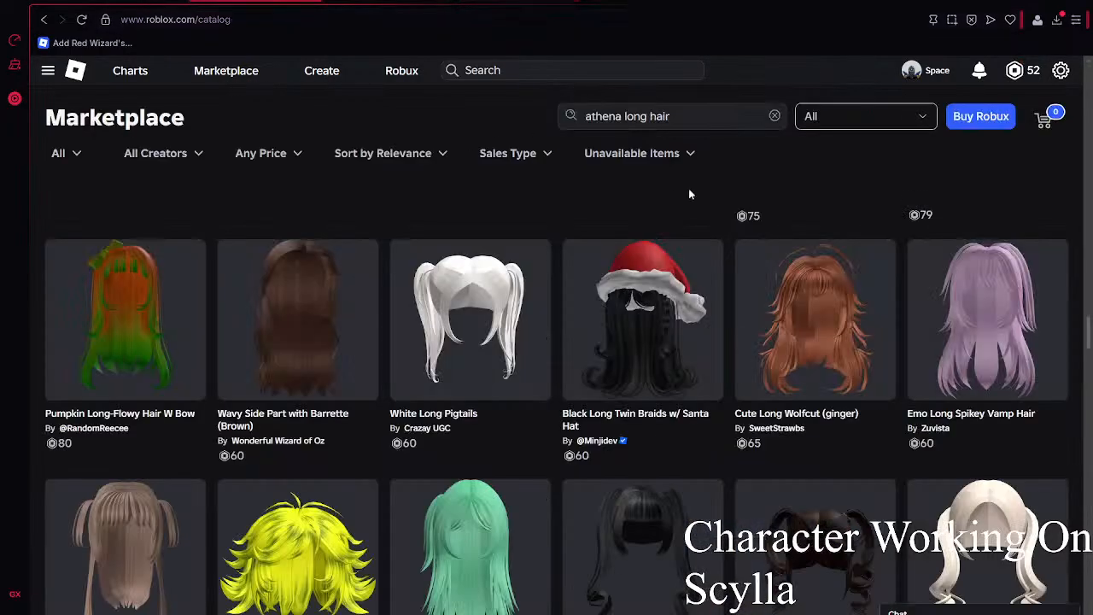
{"action": "triple_click", "coordinate": [663, 120]}
{"action": "scroll", "coordinate": [674, 330], "scroll_direction": "down", "scroll_amount": 5}
{"action": "scroll", "coordinate": [674, 330], "scroll_direction": "down", "scroll_amount": 10}
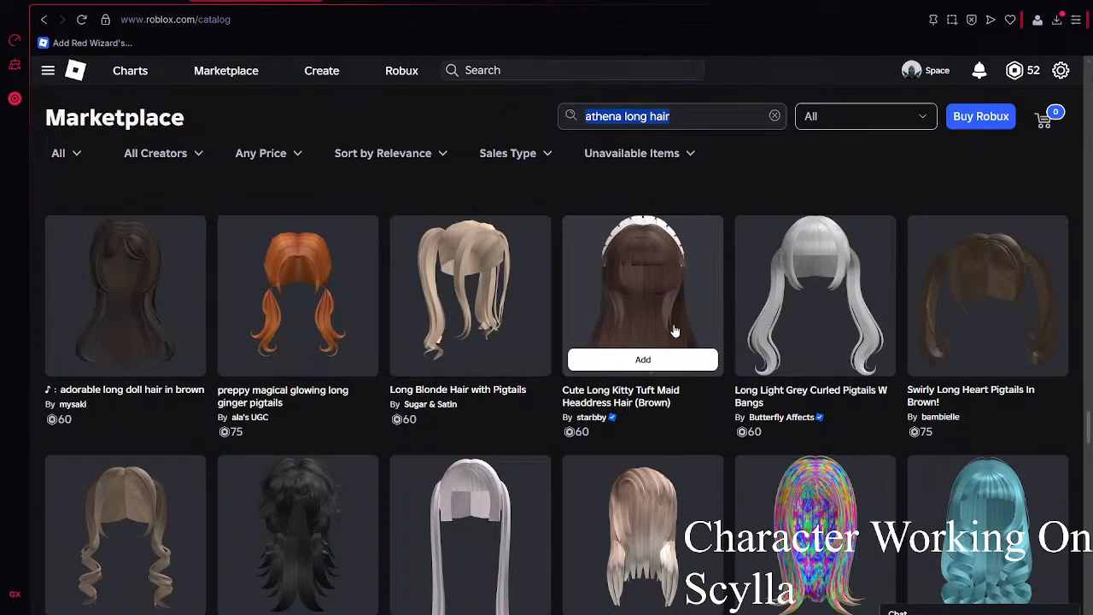
{"action": "scroll", "coordinate": [674, 331], "scroll_direction": "down", "scroll_amount": 10}
{"action": "scroll", "coordinate": [674, 330], "scroll_direction": "down", "scroll_amount": 3}
{"action": "scroll", "coordinate": [691, 128], "scroll_direction": "down", "scroll_amount": 5}
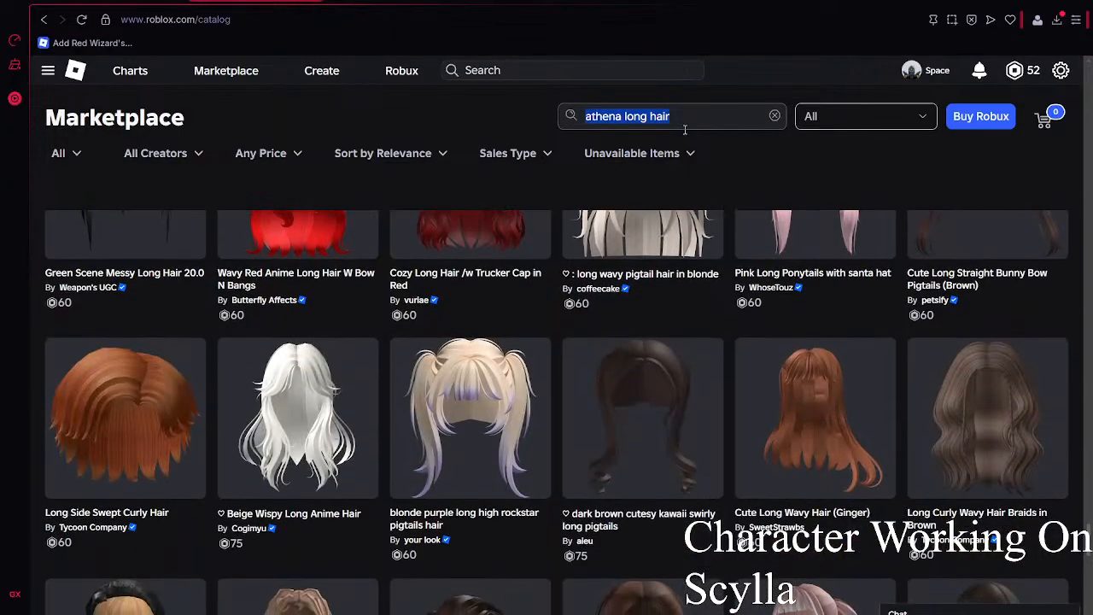
{"action": "scroll", "coordinate": [683, 129], "scroll_direction": "down", "scroll_amount": 6}
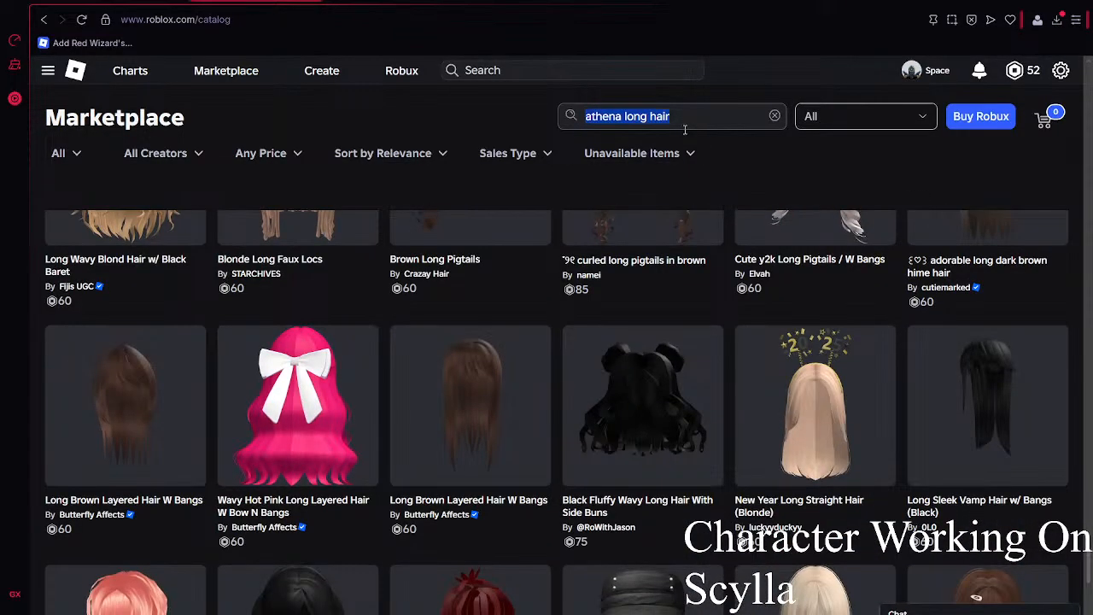
{"action": "scroll", "coordinate": [684, 129], "scroll_direction": "down", "scroll_amount": 7}
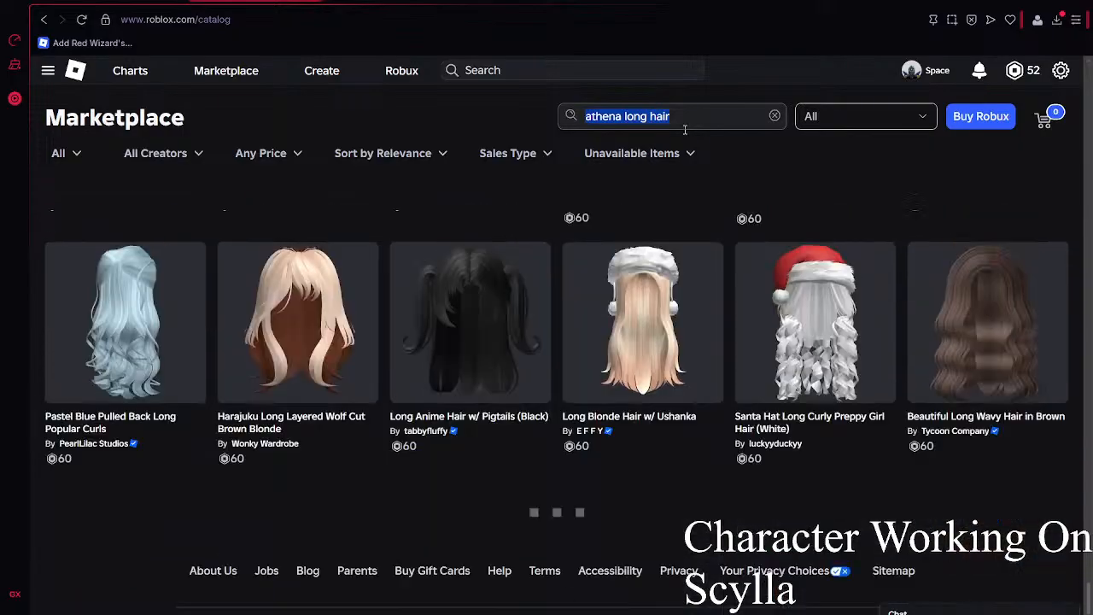
{"action": "scroll", "coordinate": [684, 129], "scroll_direction": "down", "scroll_amount": 3}
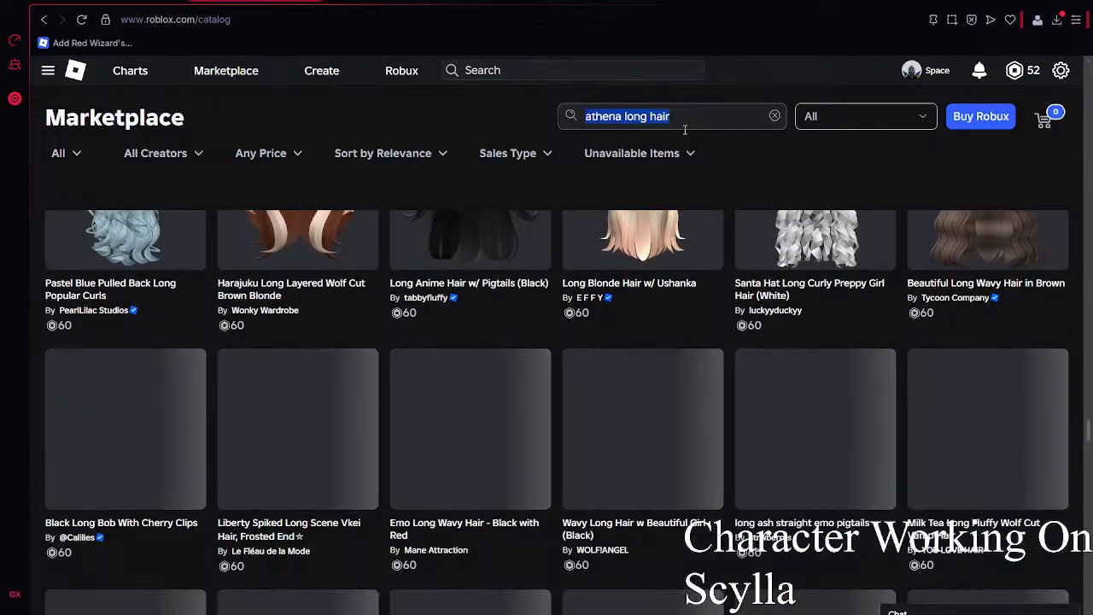
{"action": "scroll", "coordinate": [684, 129], "scroll_direction": "down", "scroll_amount": 8}
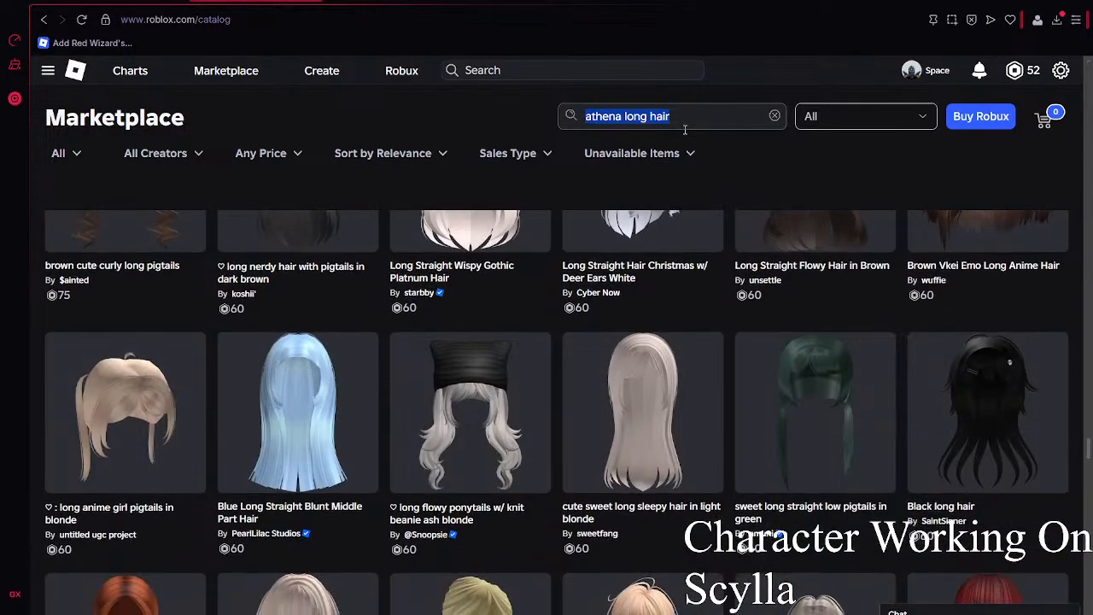
{"action": "scroll", "coordinate": [684, 129], "scroll_direction": "down", "scroll_amount": 4}
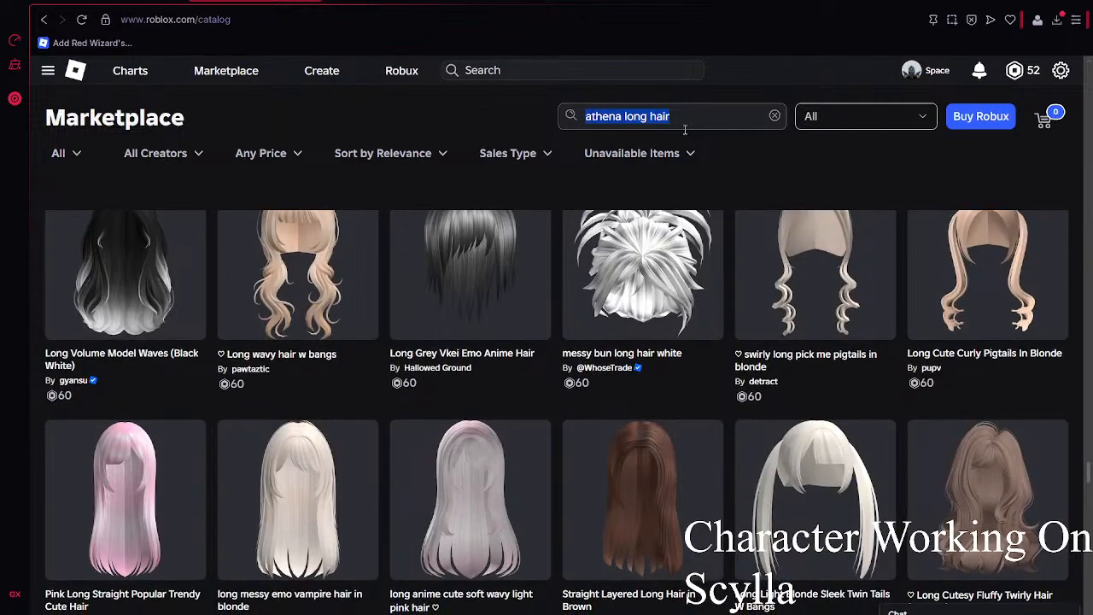
{"action": "scroll", "coordinate": [683, 129], "scroll_direction": "up", "scroll_amount": 3}
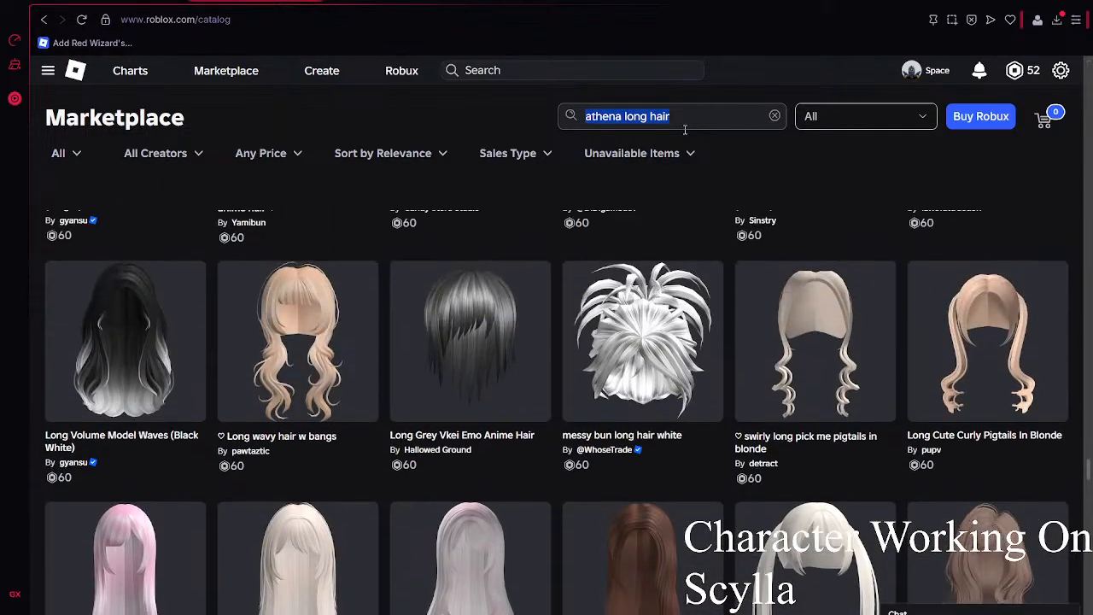
- Search the Marketplace for "Black waves" in place of the "athena long hair" query
{"action": "scroll", "coordinate": [684, 129], "scroll_direction": "down", "scroll_amount": 3}
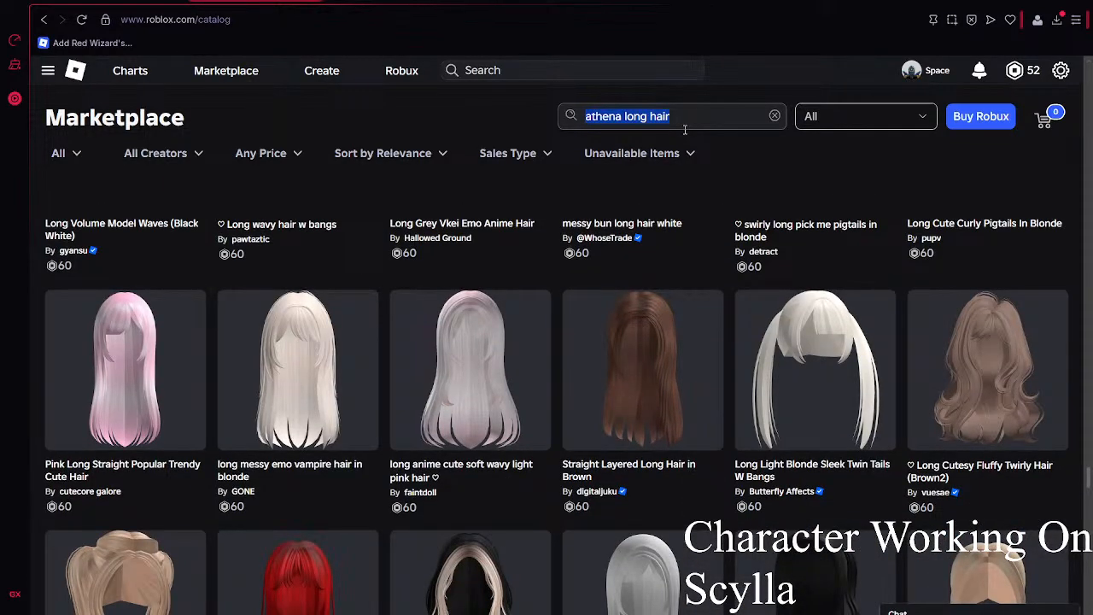
{"action": "type", "text": "Black waves"}
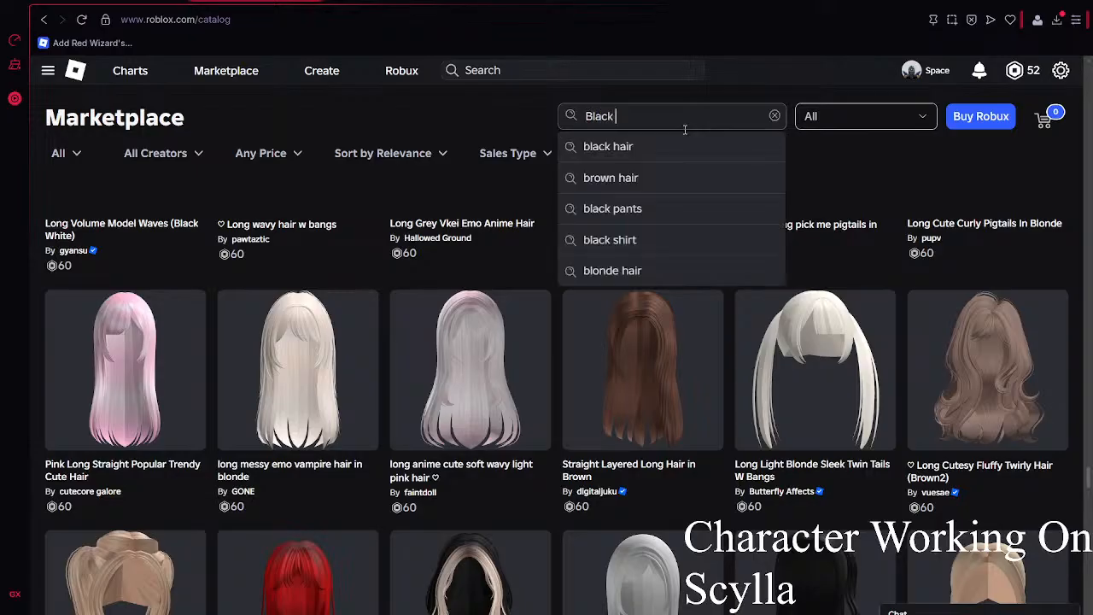
{"action": "key", "text": "Return"}
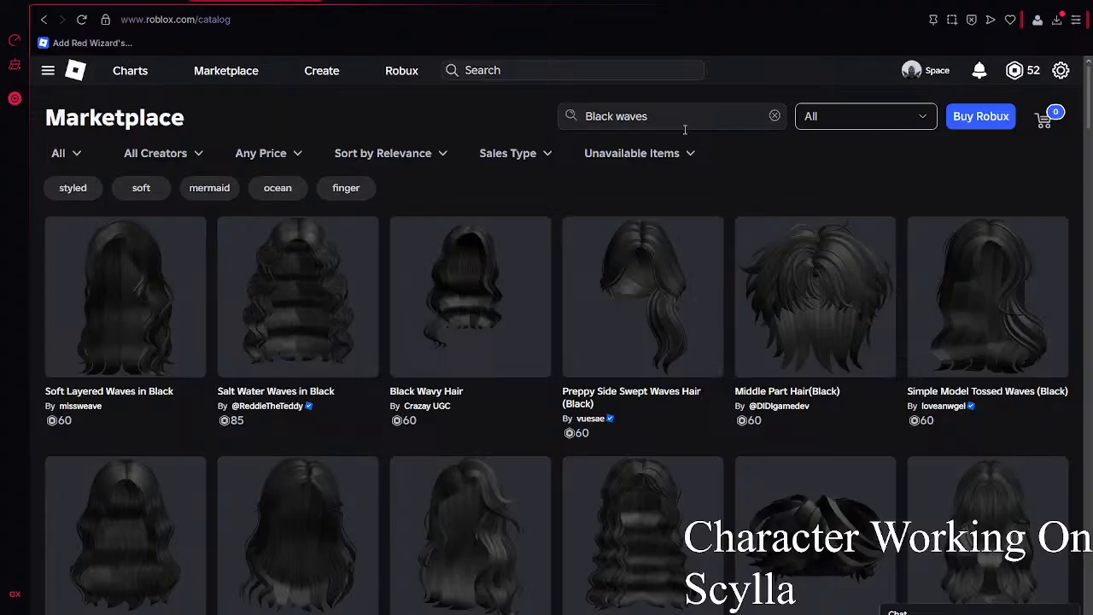
- Look through the "Black waves" listings for a long, messy, flowing black hairstyle that suits Scylla
{"action": "scroll", "coordinate": [684, 128], "scroll_direction": "down", "scroll_amount": 3}
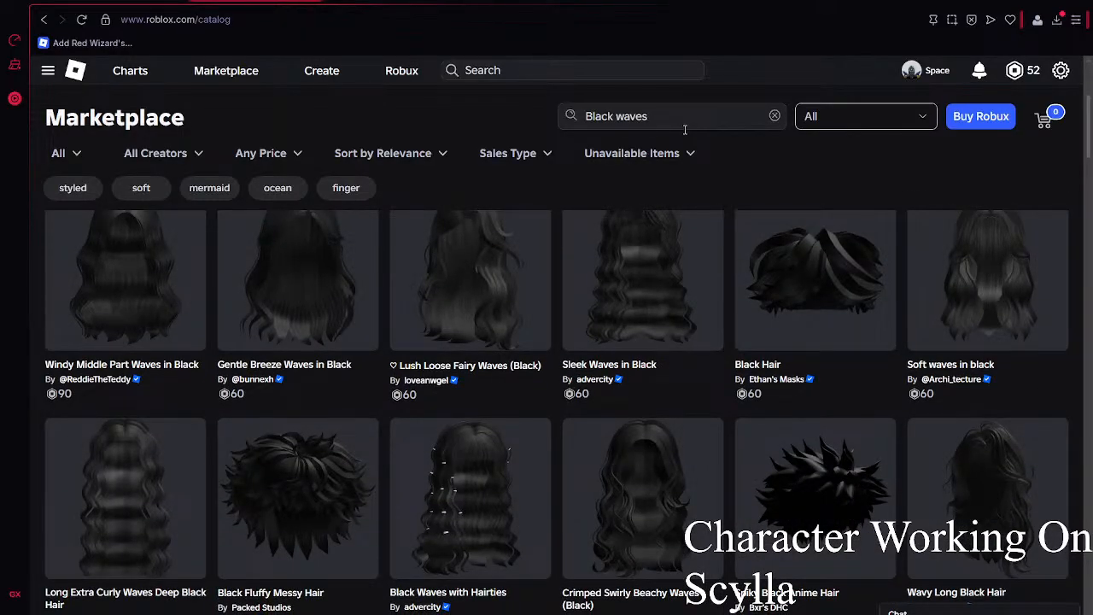
{"action": "scroll", "coordinate": [683, 129], "scroll_direction": "down", "scroll_amount": 3}
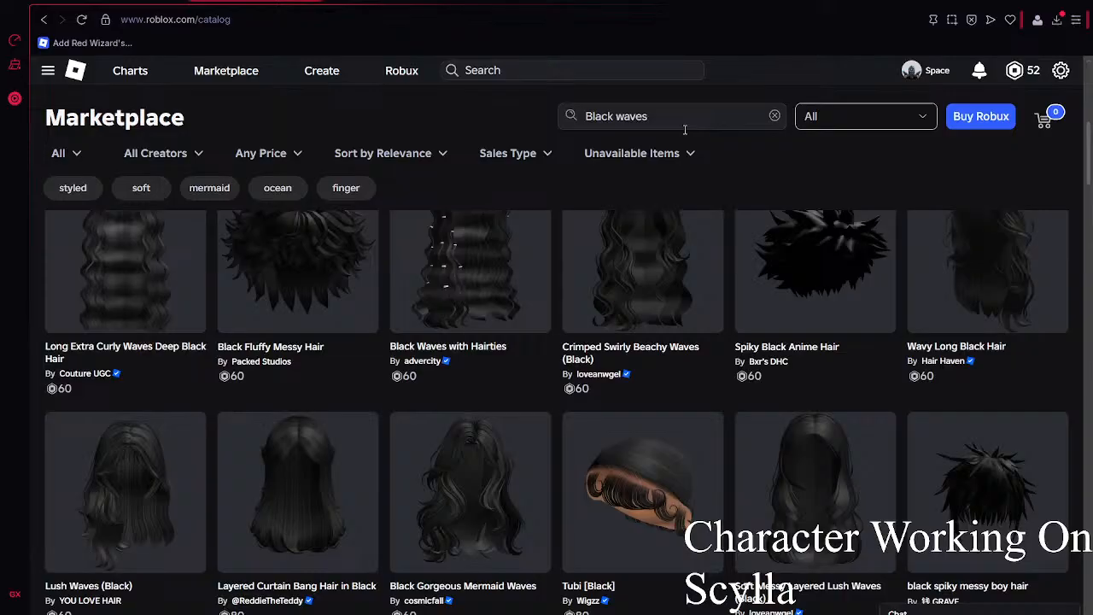
{"action": "scroll", "coordinate": [683, 129], "scroll_direction": "down", "scroll_amount": 3}
{"action": "left_click", "coordinate": [684, 129]}
{"action": "scroll", "coordinate": [684, 129], "scroll_direction": "down", "scroll_amount": 9}
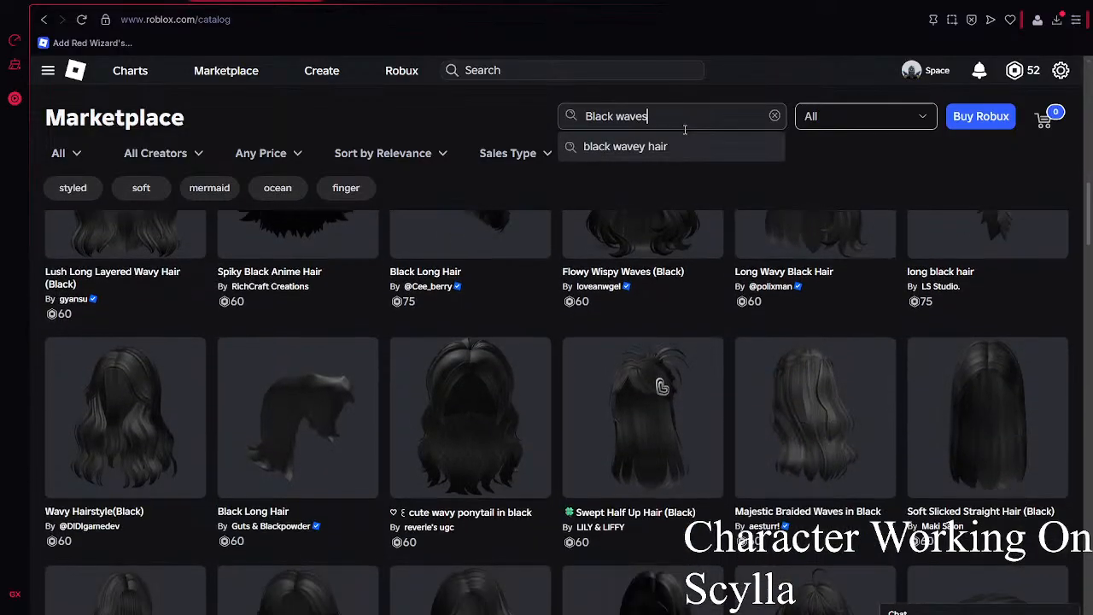
{"action": "scroll", "coordinate": [553, 353], "scroll_direction": "down", "scroll_amount": 1}
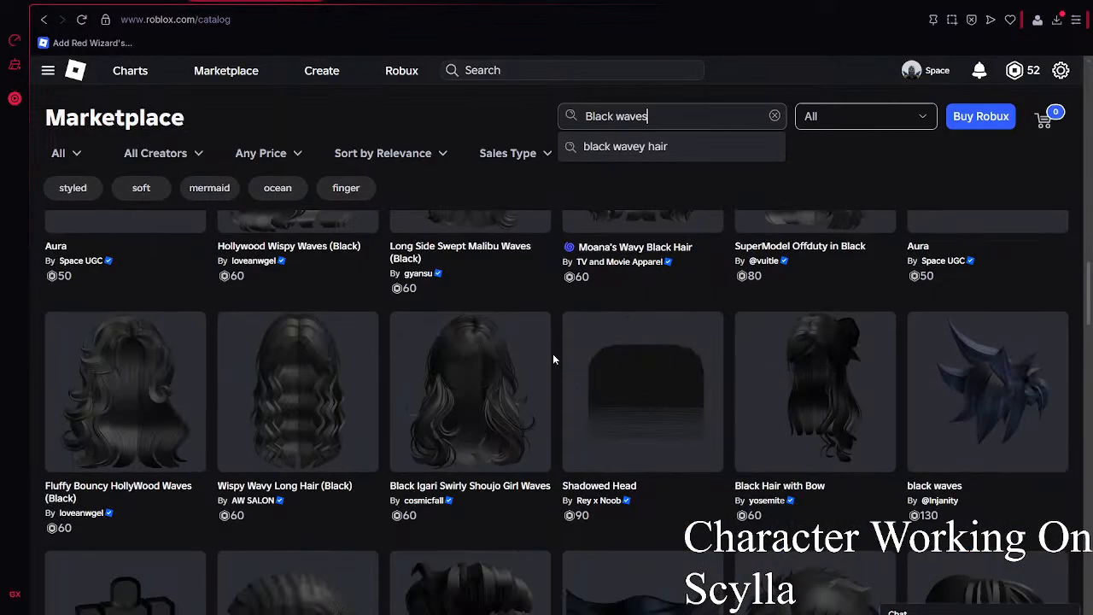
{"action": "scroll", "coordinate": [553, 354], "scroll_direction": "down", "scroll_amount": 5}
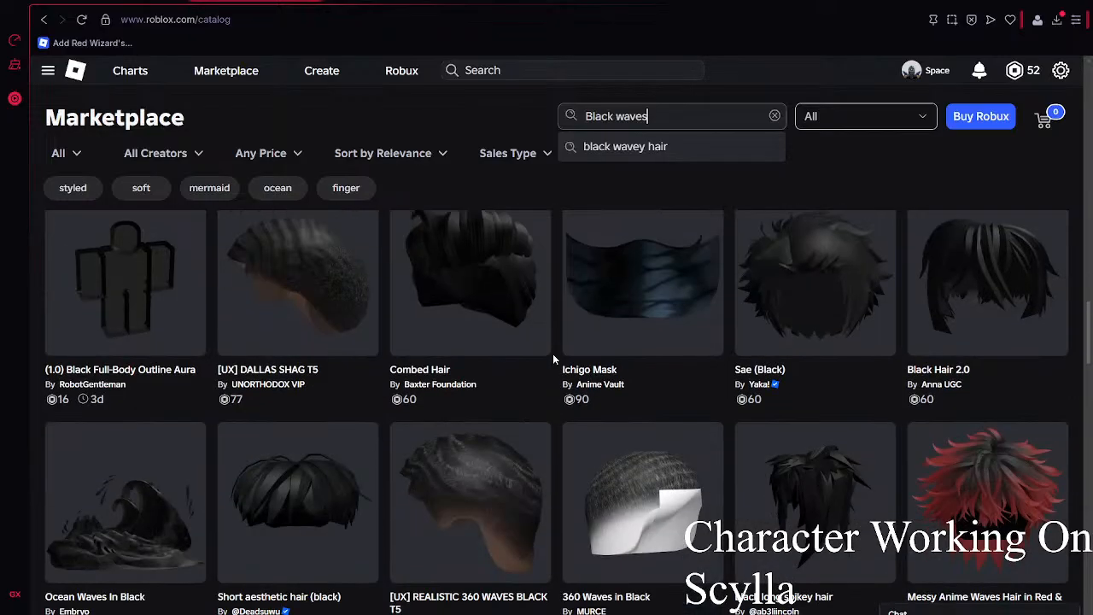
{"action": "scroll", "coordinate": [333, 268], "scroll_direction": "down", "scroll_amount": 2}
{"action": "scroll", "coordinate": [333, 267], "scroll_direction": "down", "scroll_amount": 10}
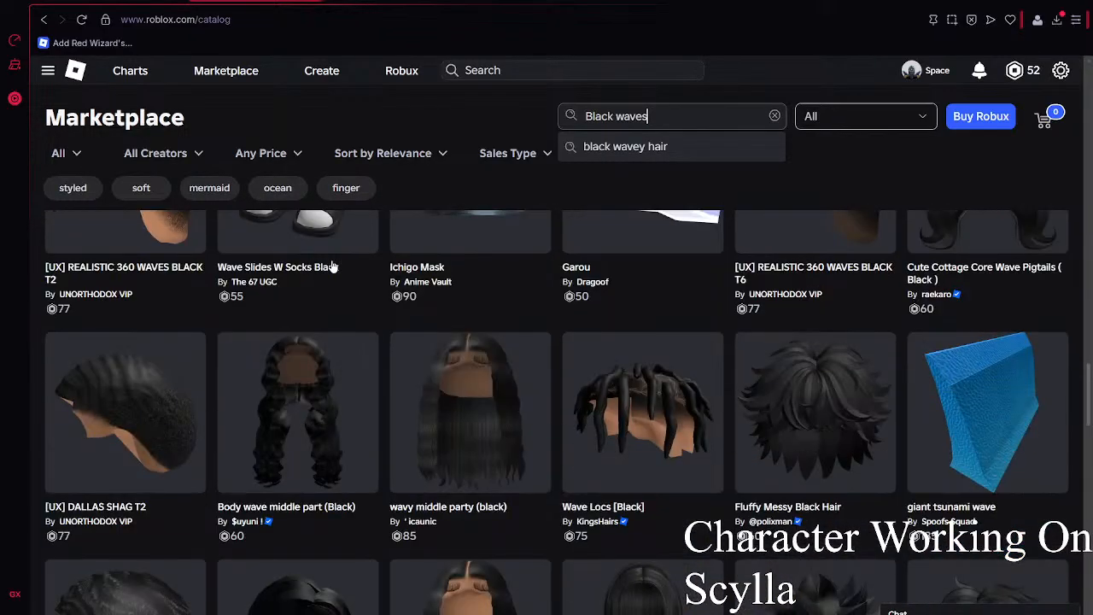
{"action": "scroll", "coordinate": [654, 348], "scroll_direction": "down", "scroll_amount": 3}
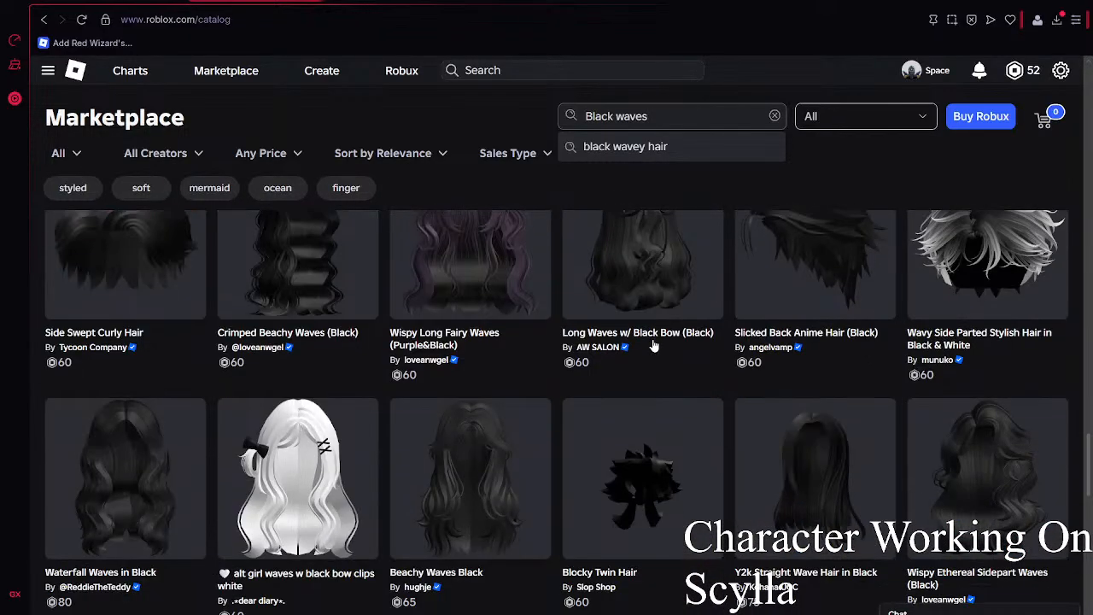
{"action": "scroll", "coordinate": [653, 345], "scroll_direction": "down", "scroll_amount": 3}
{"action": "scroll", "coordinate": [653, 345], "scroll_direction": "up", "scroll_amount": 3}
{"action": "scroll", "coordinate": [653, 345], "scroll_direction": "down", "scroll_amount": 6}
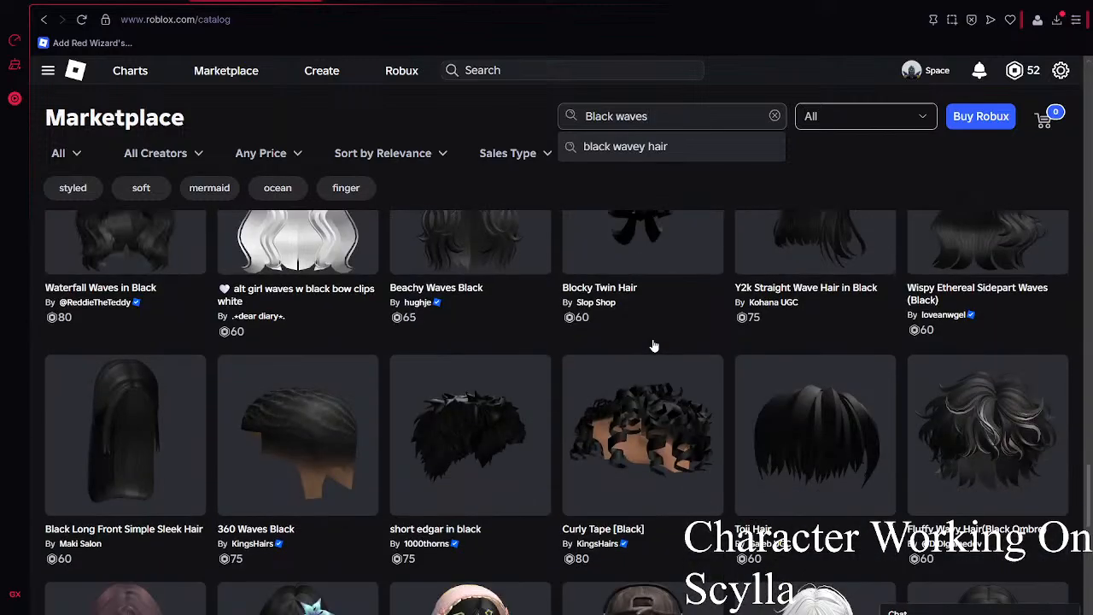
{"action": "scroll", "coordinate": [652, 345], "scroll_direction": "down", "scroll_amount": 3}
{"action": "scroll", "coordinate": [652, 345], "scroll_direction": "down", "scroll_amount": 2}
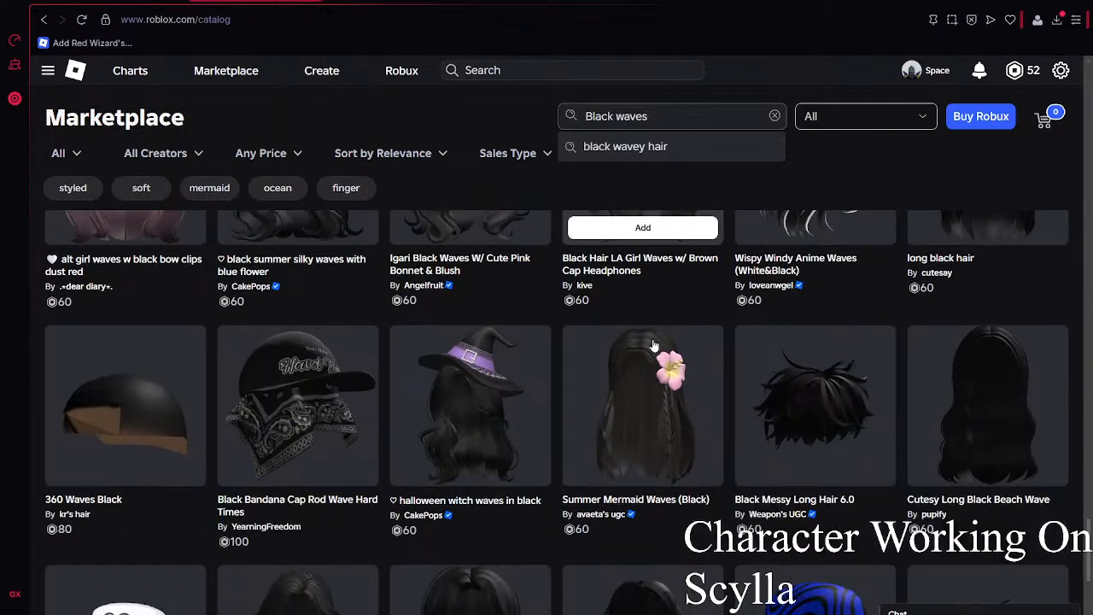
{"action": "scroll", "coordinate": [653, 345], "scroll_direction": "down", "scroll_amount": 5}
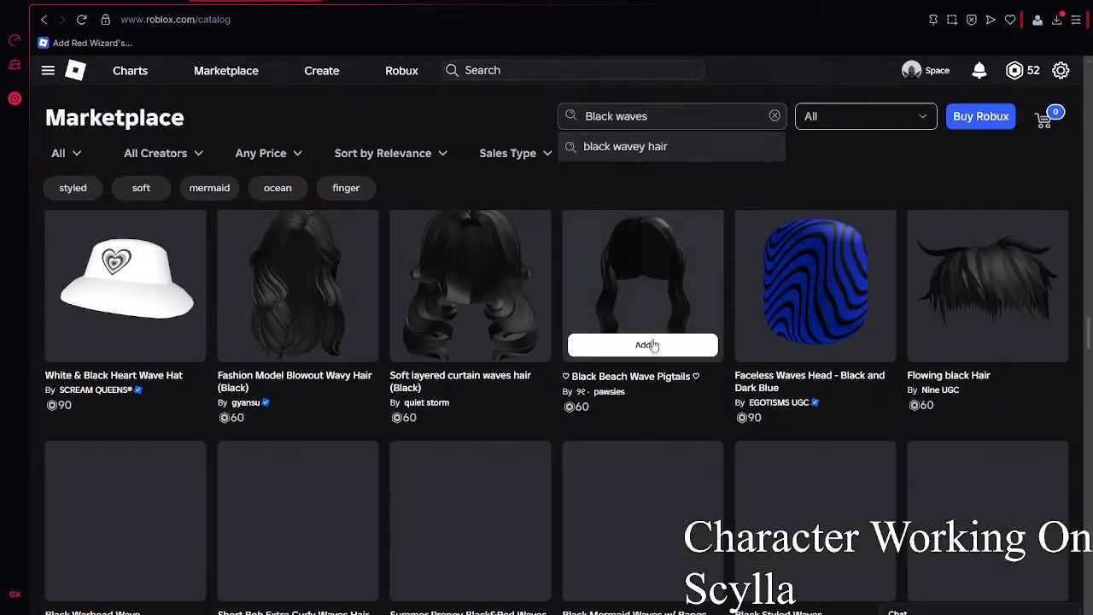
{"action": "scroll", "coordinate": [653, 345], "scroll_direction": "down", "scroll_amount": 3}
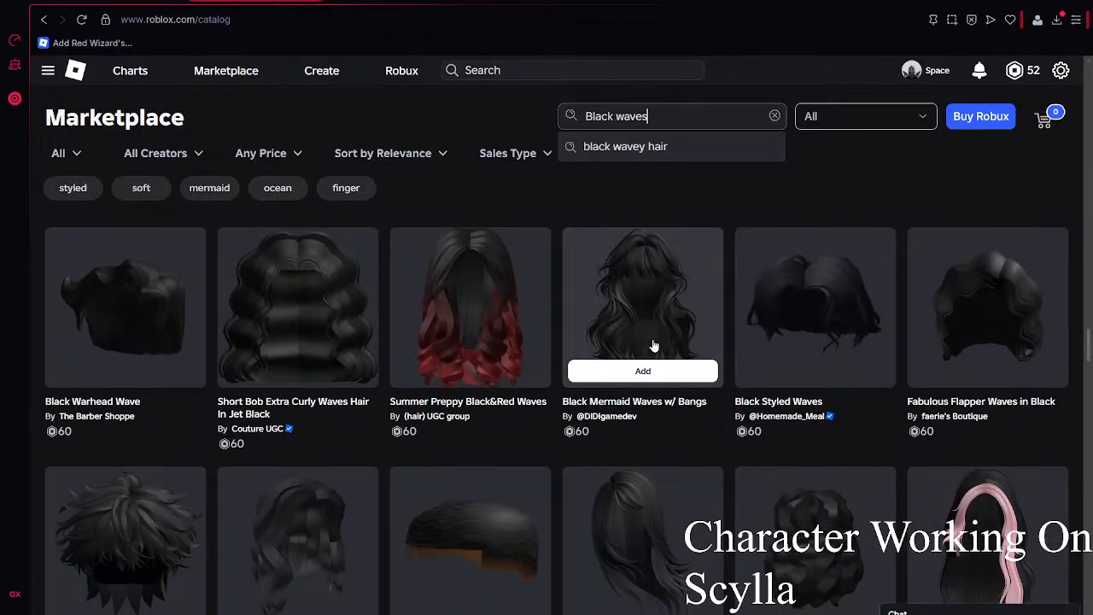
{"action": "scroll", "coordinate": [676, 374], "scroll_direction": "down", "scroll_amount": 9}
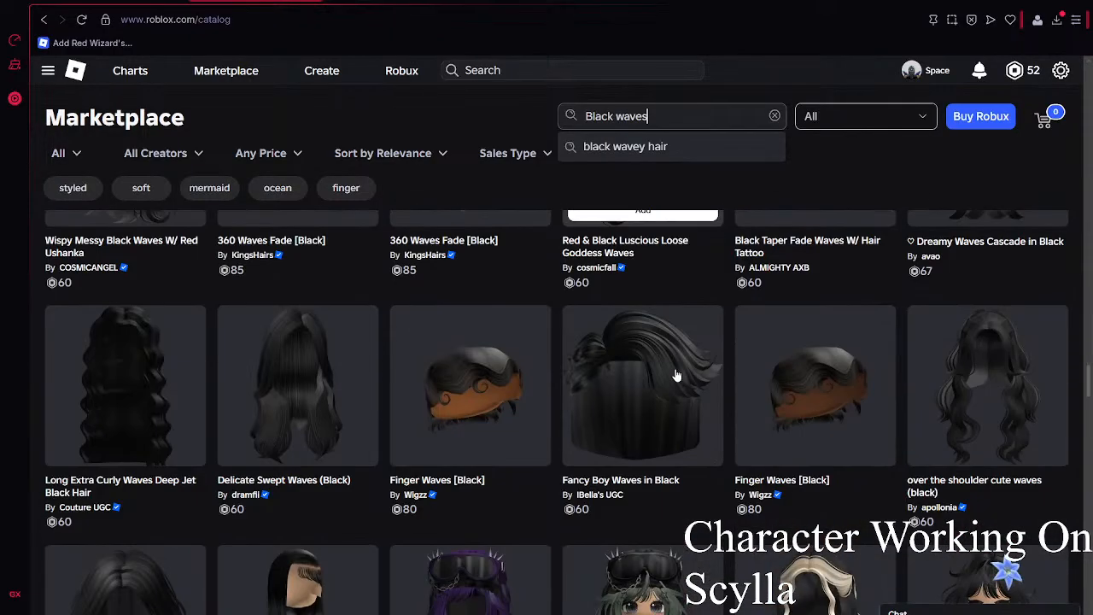
{"action": "scroll", "coordinate": [676, 373], "scroll_direction": "down", "scroll_amount": 1}
{"action": "scroll", "coordinate": [676, 376], "scroll_direction": "down", "scroll_amount": 5}
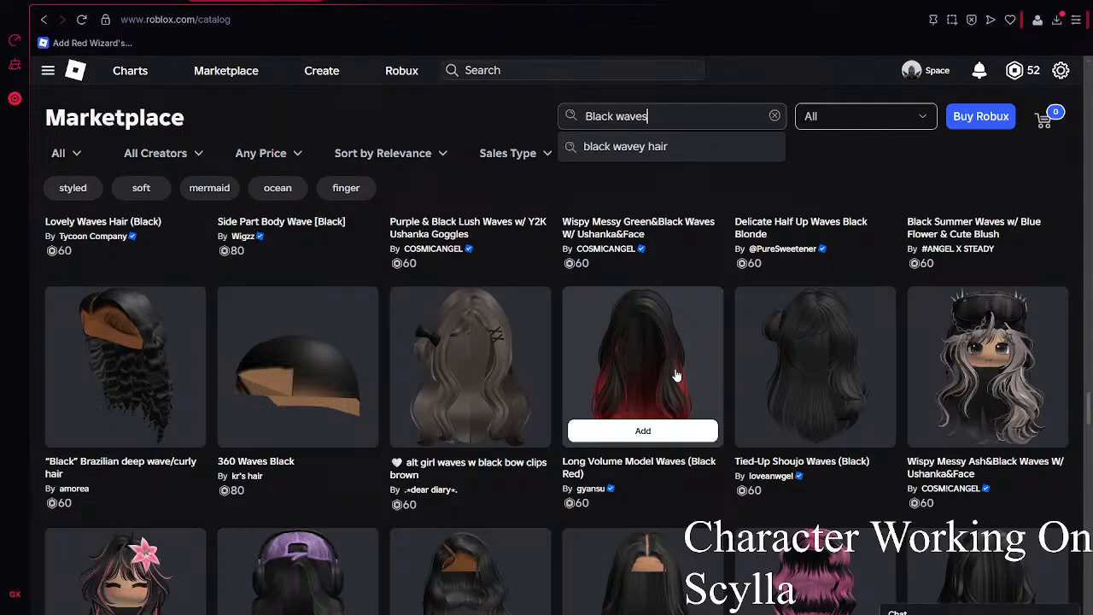
{"action": "scroll", "coordinate": [677, 375], "scroll_direction": "down", "scroll_amount": 6}
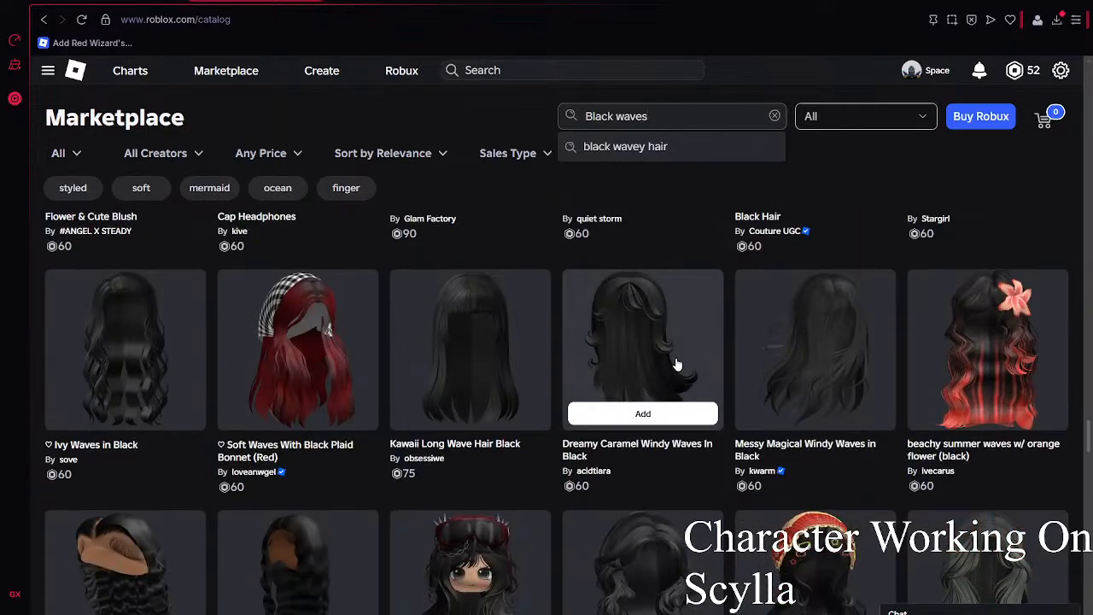
{"action": "scroll", "coordinate": [676, 365], "scroll_direction": "down", "scroll_amount": 8}
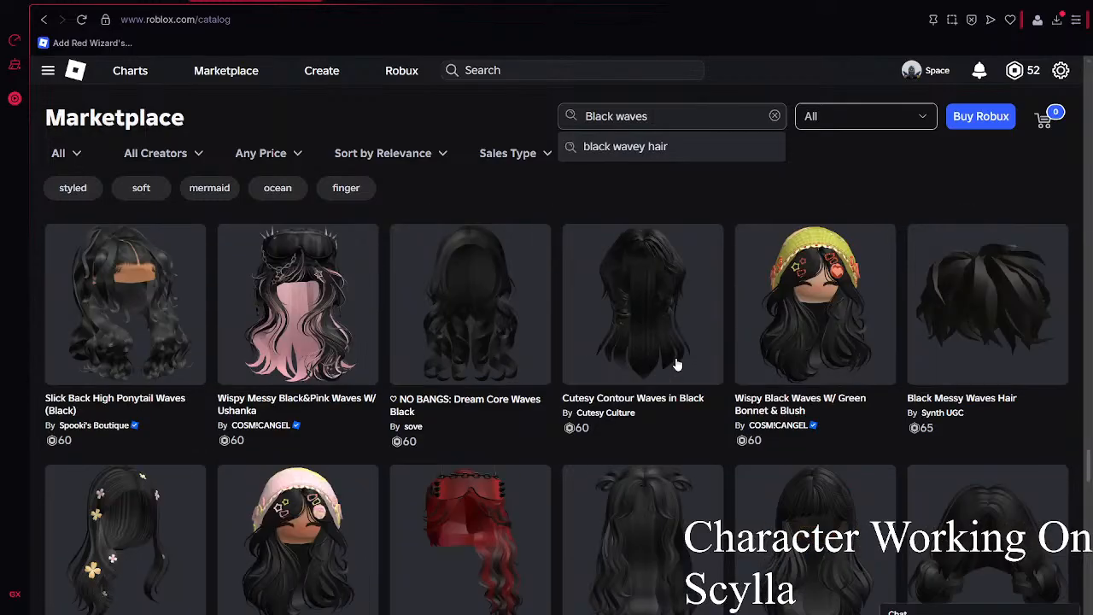
{"action": "scroll", "coordinate": [859, 342], "scroll_direction": "down", "scroll_amount": 4}
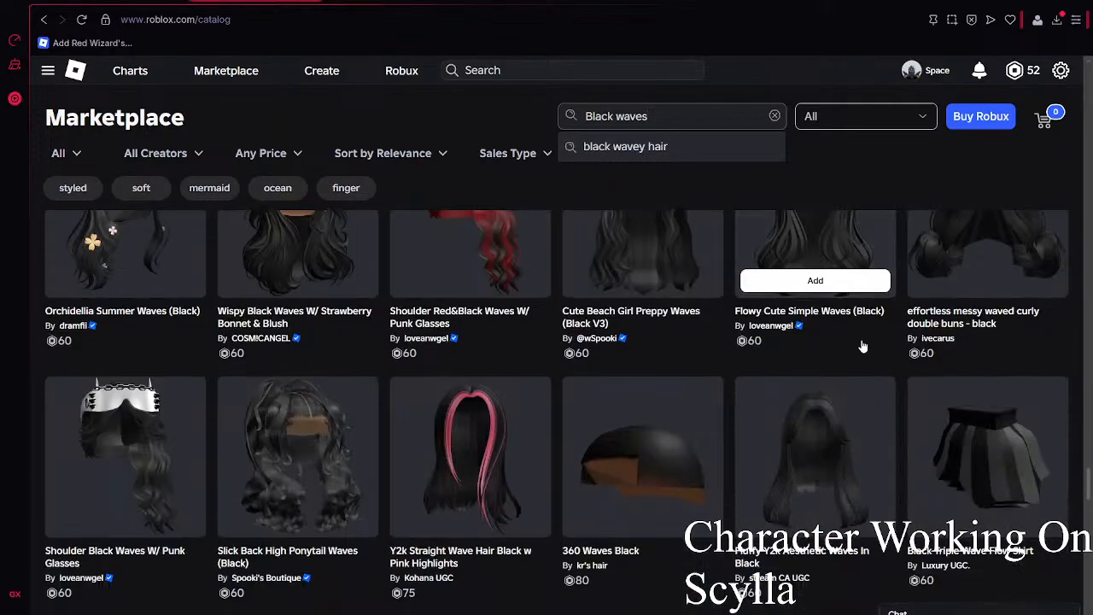
{"action": "scroll", "coordinate": [883, 297], "scroll_direction": "down", "scroll_amount": 5}
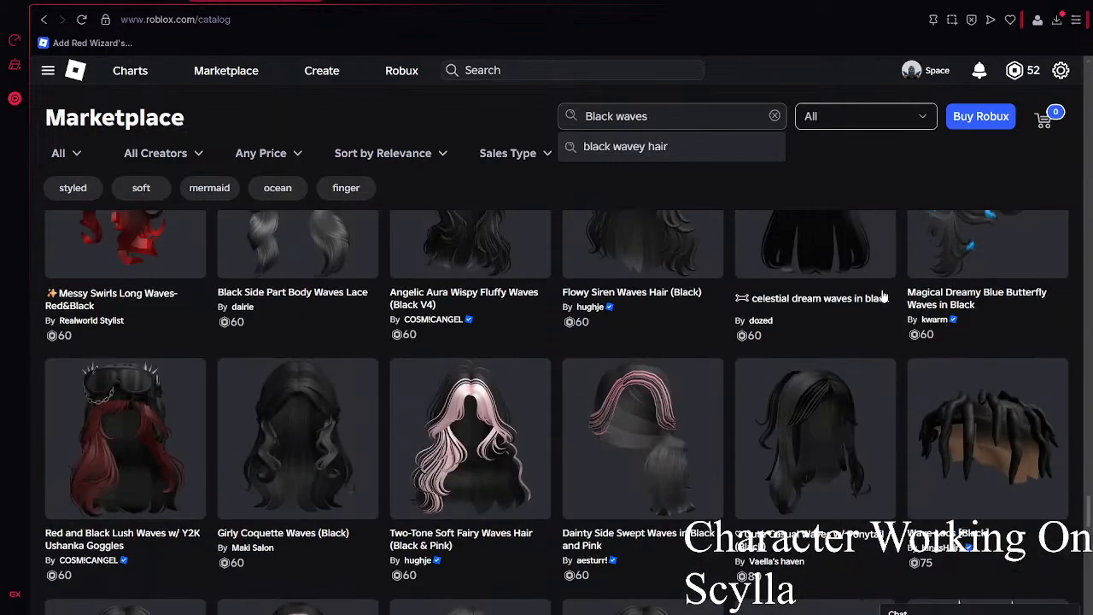
{"action": "scroll", "coordinate": [540, 407], "scroll_direction": "up", "scroll_amount": 3}
{"action": "scroll", "coordinate": [541, 407], "scroll_direction": "down", "scroll_amount": 10}
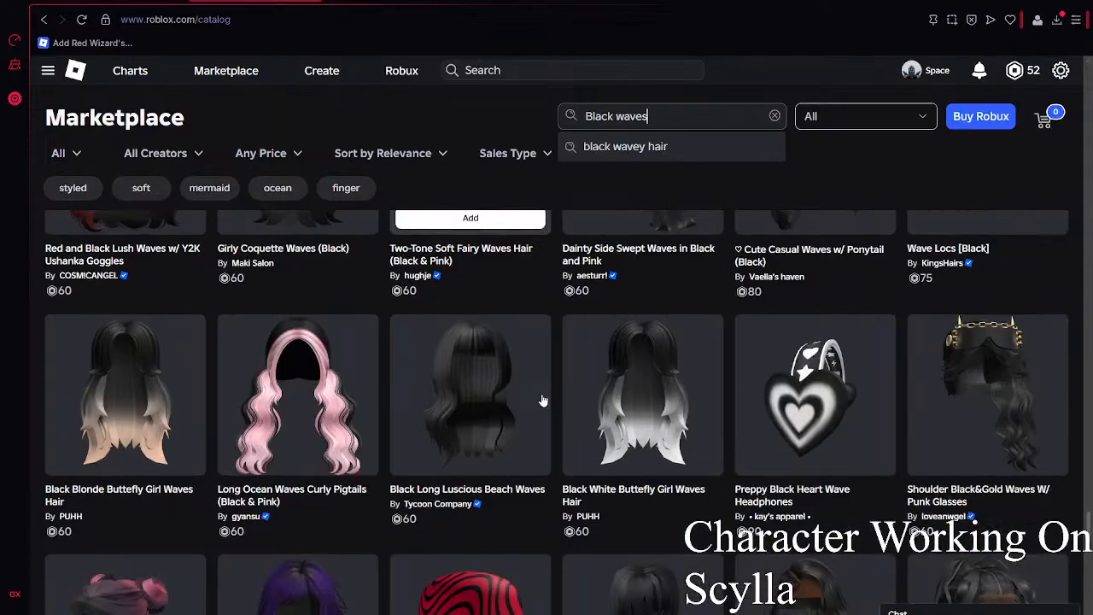
{"action": "scroll", "coordinate": [541, 399], "scroll_direction": "down", "scroll_amount": 12}
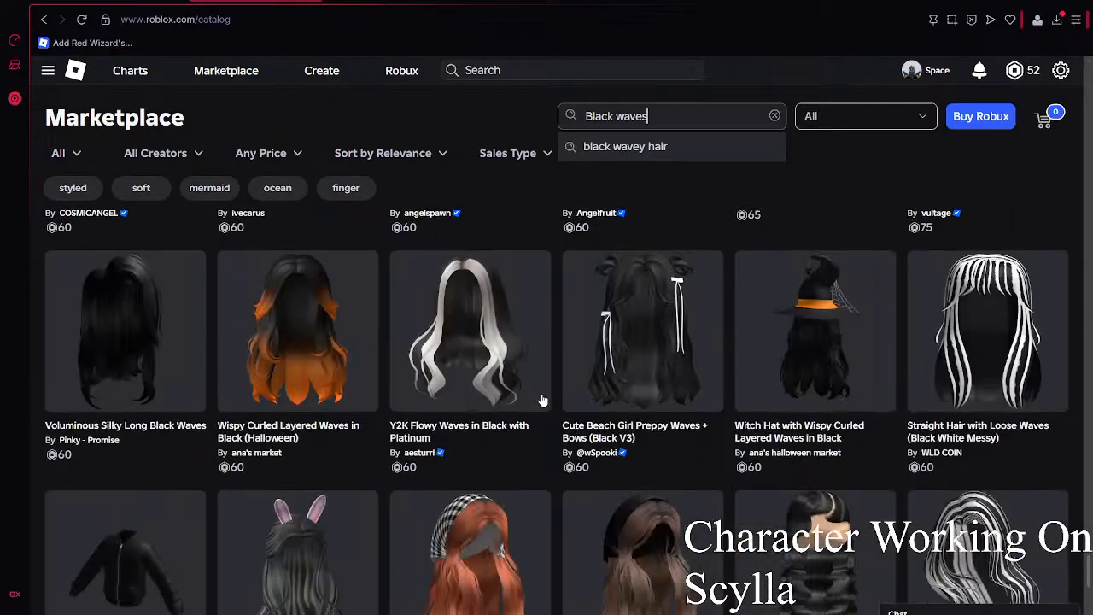
{"action": "scroll", "coordinate": [541, 400], "scroll_direction": "down", "scroll_amount": 3}
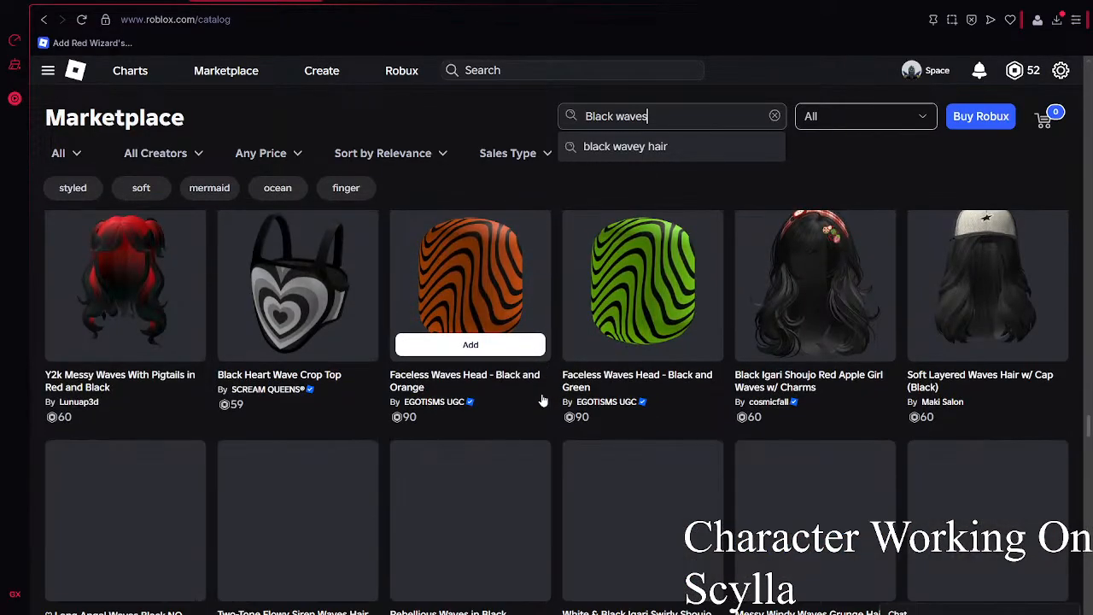
{"action": "scroll", "coordinate": [542, 400], "scroll_direction": "down", "scroll_amount": 12}
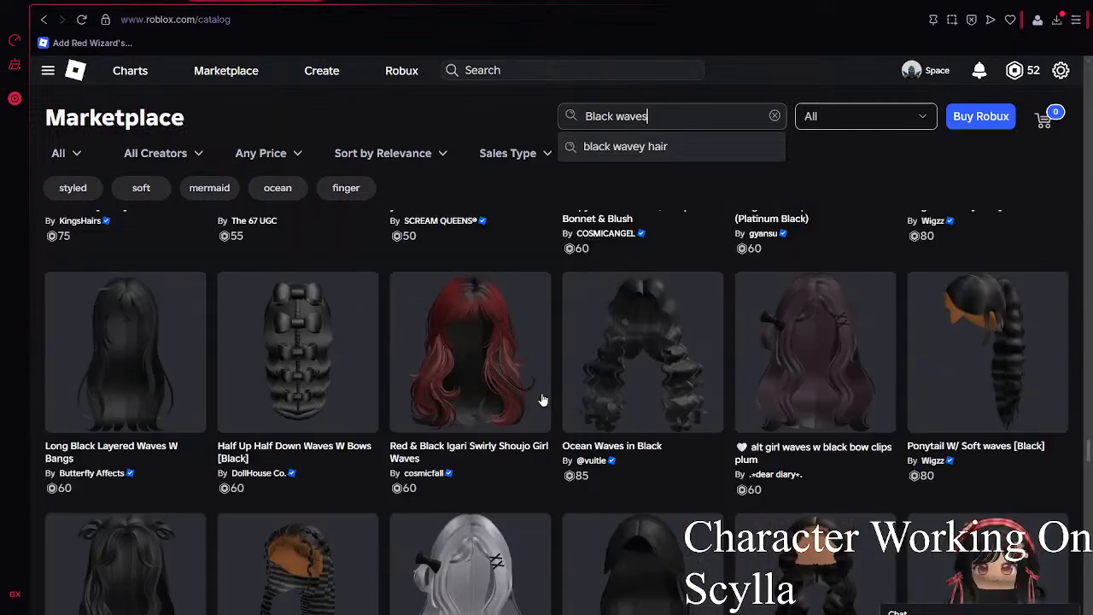
{"action": "scroll", "coordinate": [542, 398], "scroll_direction": "down", "scroll_amount": 3}
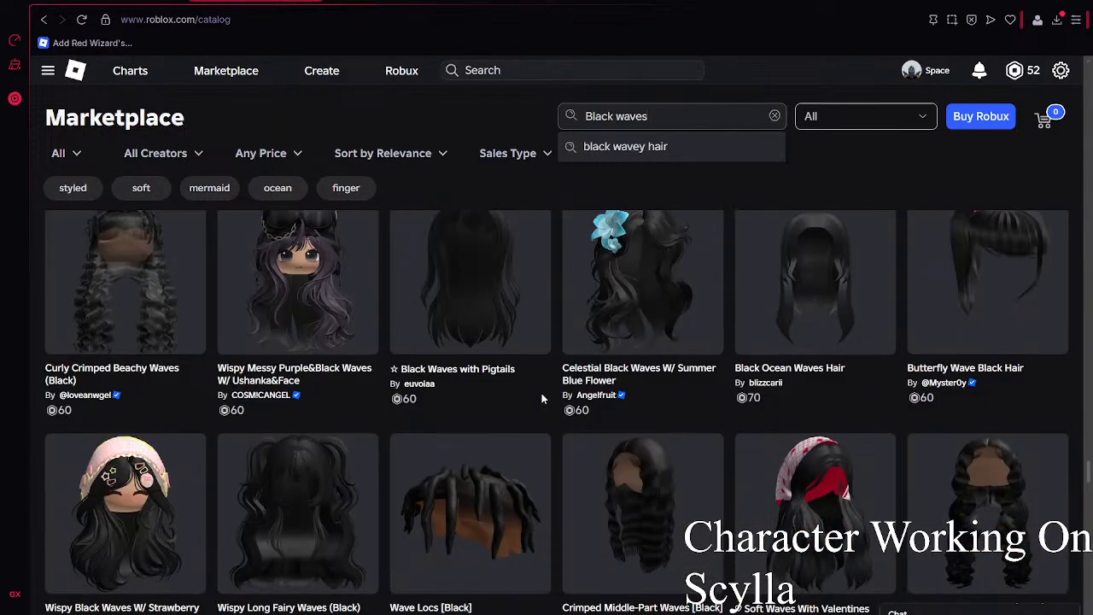
{"action": "scroll", "coordinate": [711, 345], "scroll_direction": "down", "scroll_amount": 9}
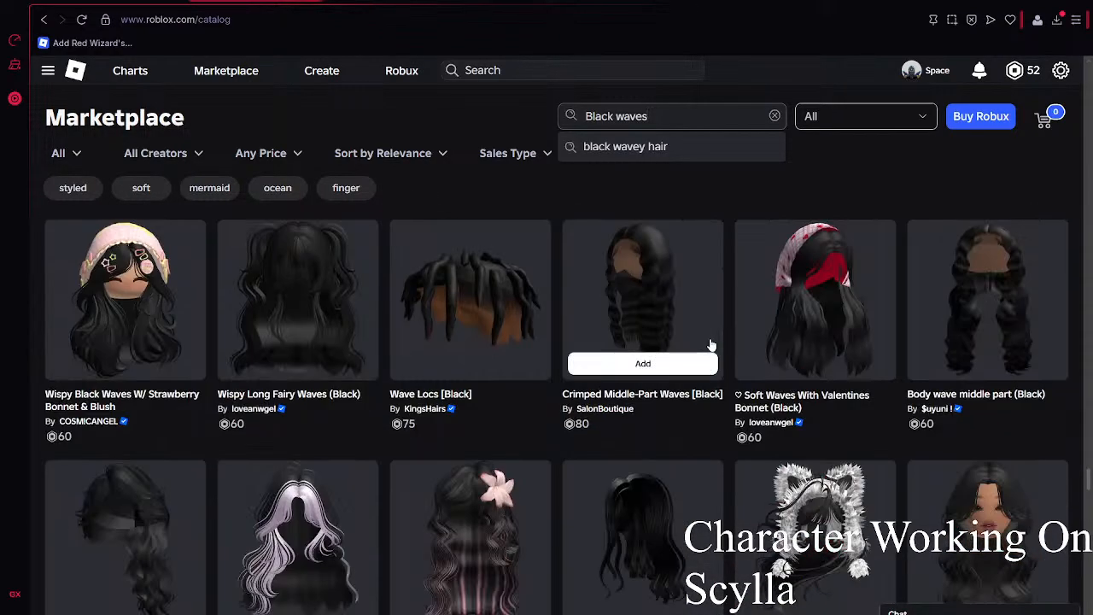
{"action": "scroll", "coordinate": [593, 290], "scroll_direction": "down", "scroll_amount": 8}
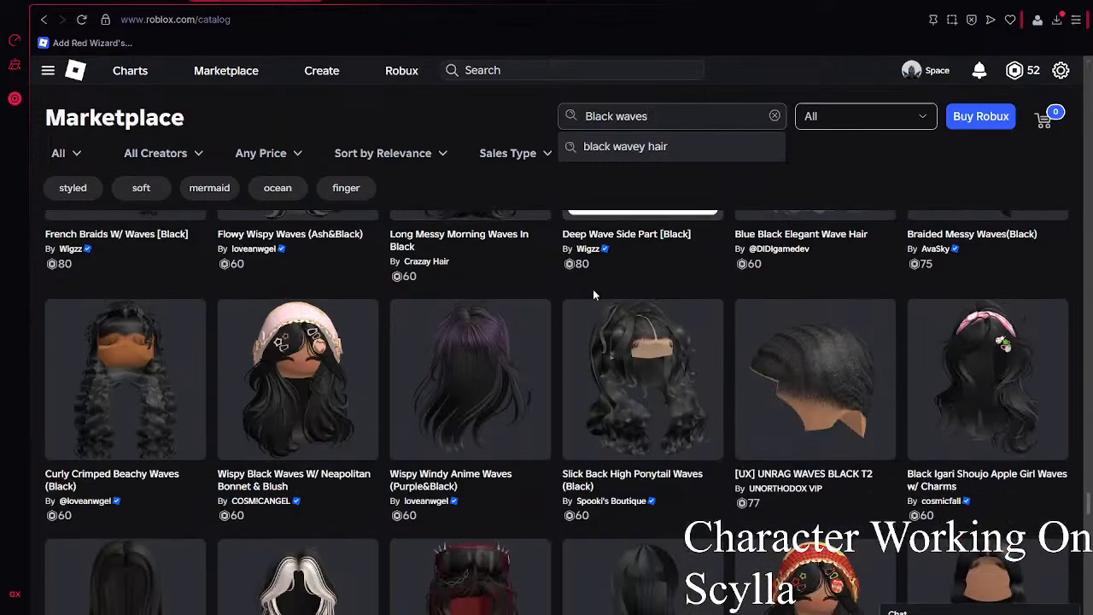
{"action": "scroll", "coordinate": [595, 295], "scroll_direction": "down", "scroll_amount": 1}
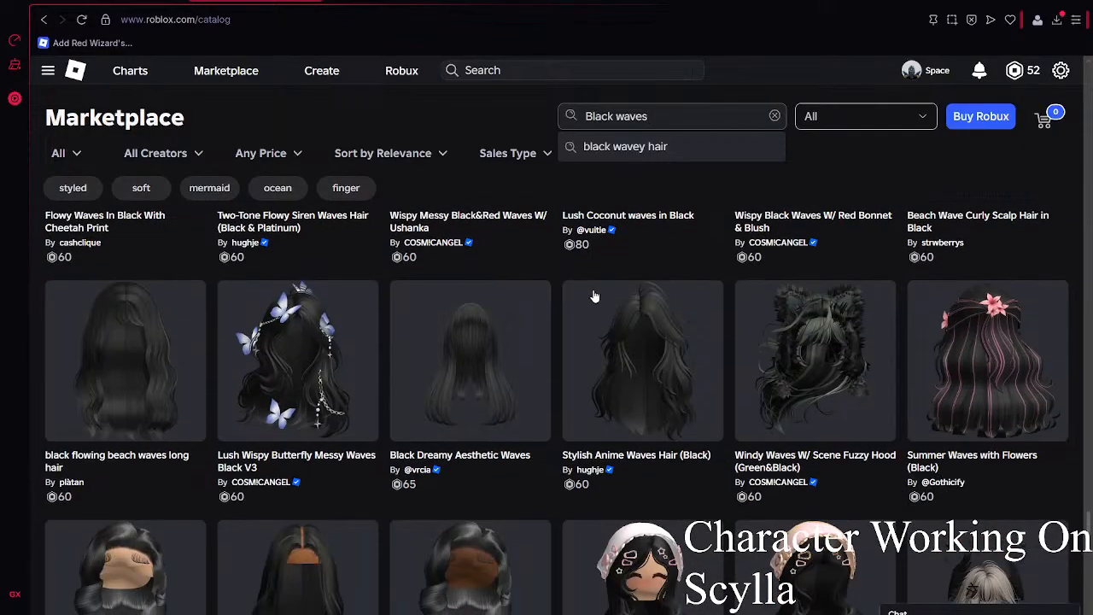
{"action": "scroll", "coordinate": [595, 296], "scroll_direction": "down", "scroll_amount": 7}
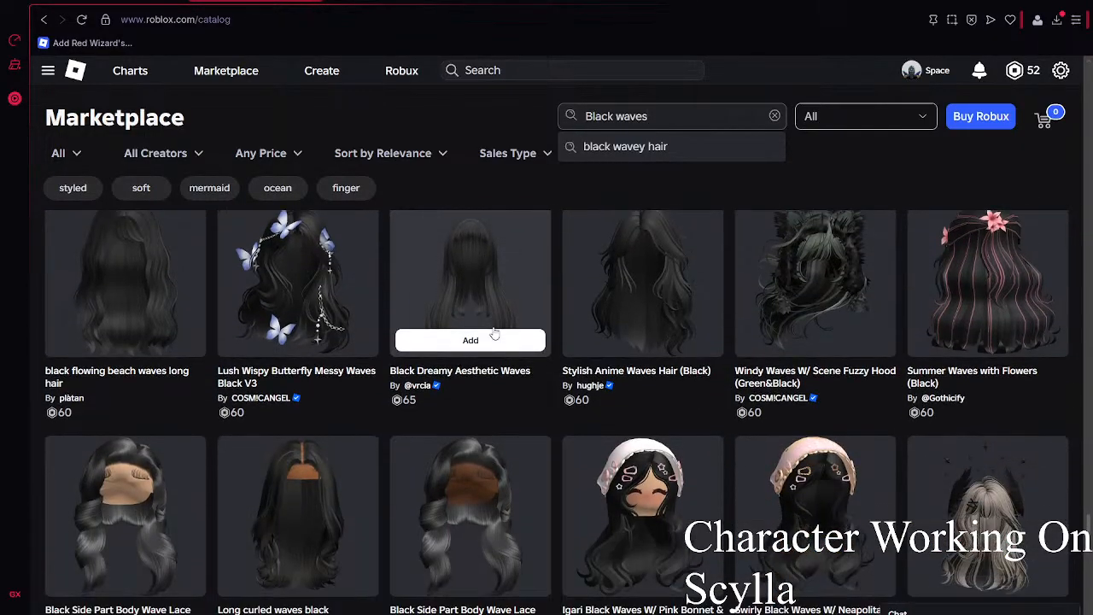
{"action": "scroll", "coordinate": [493, 333], "scroll_direction": "down", "scroll_amount": 4}
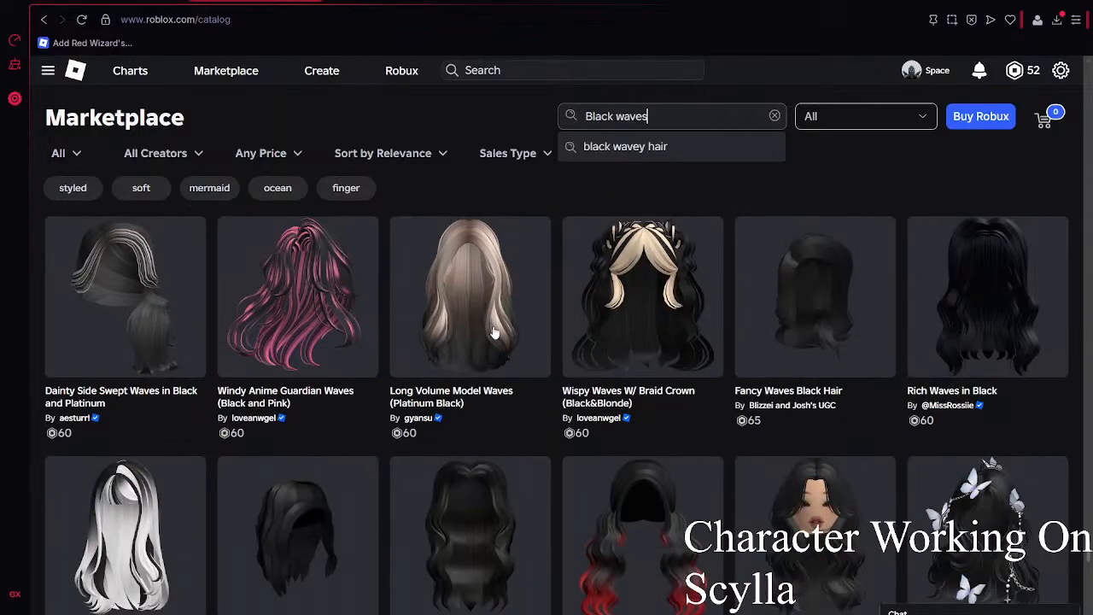
{"action": "scroll", "coordinate": [493, 332], "scroll_direction": "down", "scroll_amount": 7}
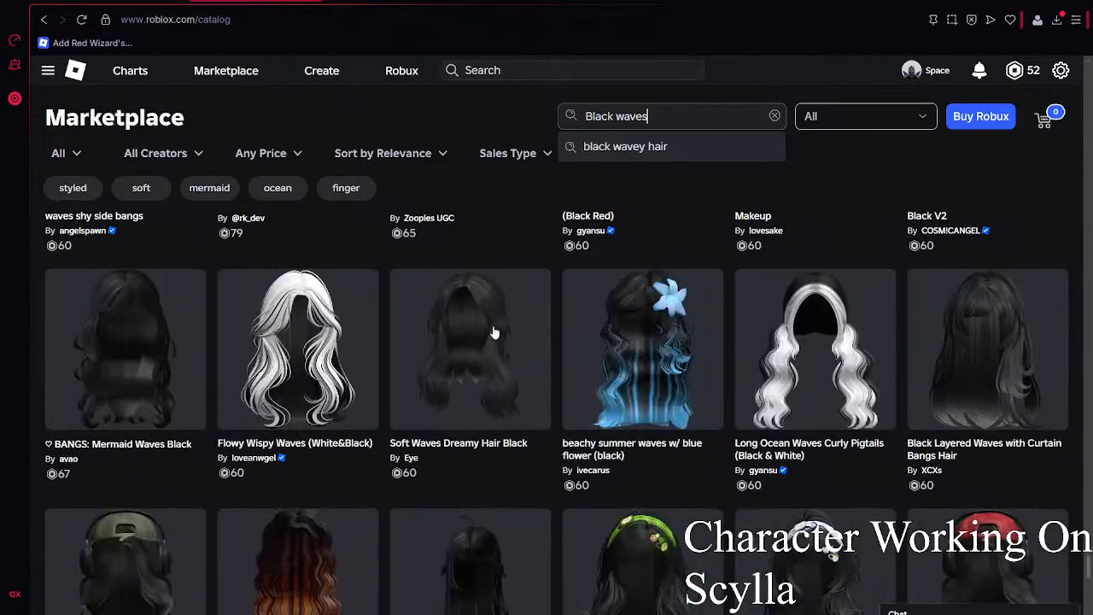
{"action": "scroll", "coordinate": [493, 332], "scroll_direction": "up", "scroll_amount": 3}
{"action": "scroll", "coordinate": [494, 332], "scroll_direction": "down", "scroll_amount": 3}
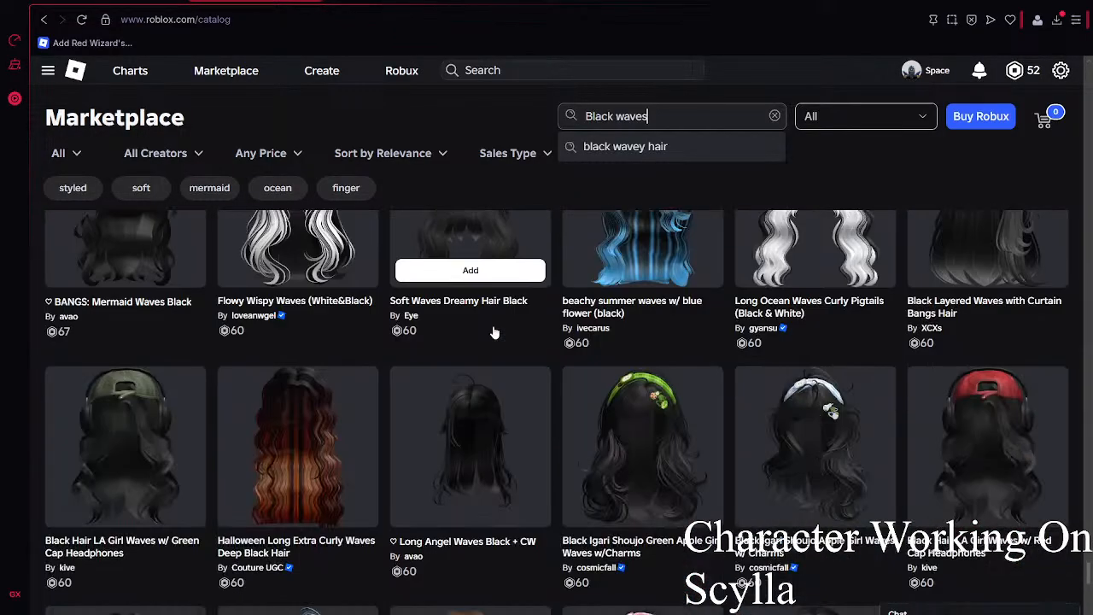
{"action": "scroll", "coordinate": [493, 332], "scroll_direction": "up", "scroll_amount": 2}
{"action": "scroll", "coordinate": [493, 332], "scroll_direction": "down", "scroll_amount": 4}
{"action": "scroll", "coordinate": [494, 332], "scroll_direction": "down", "scroll_amount": 10}
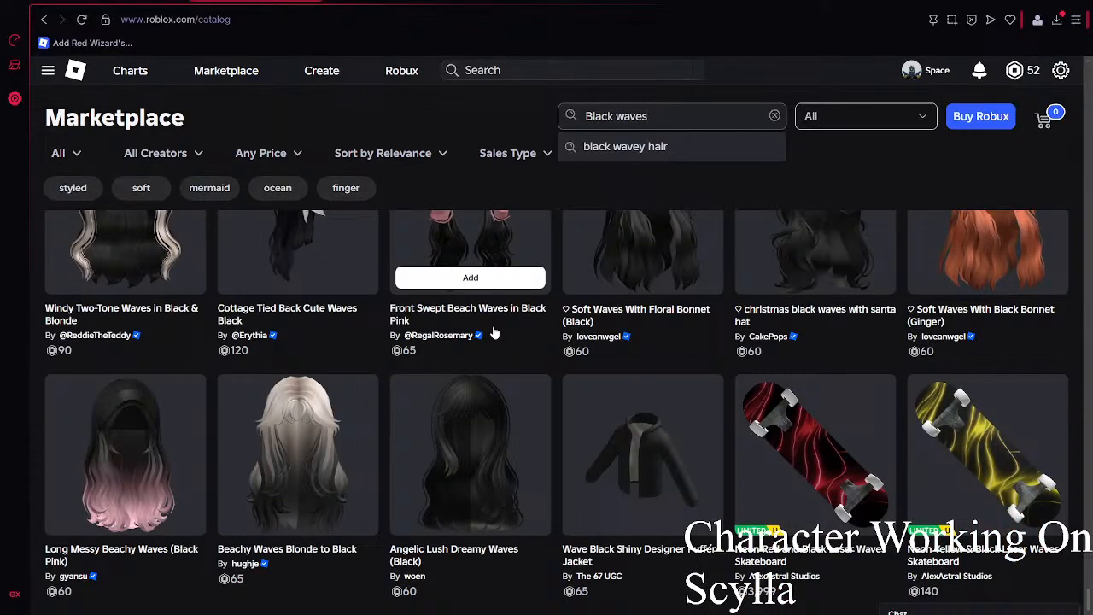
{"action": "scroll", "coordinate": [494, 332], "scroll_direction": "down", "scroll_amount": 7}
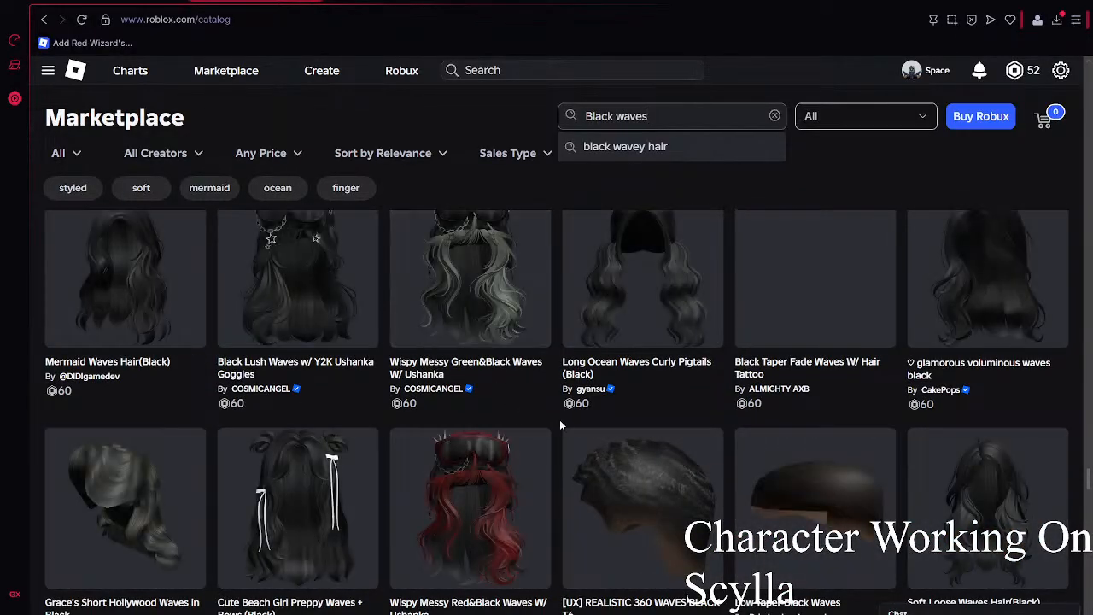
{"action": "scroll", "coordinate": [559, 418], "scroll_direction": "down", "scroll_amount": 6}
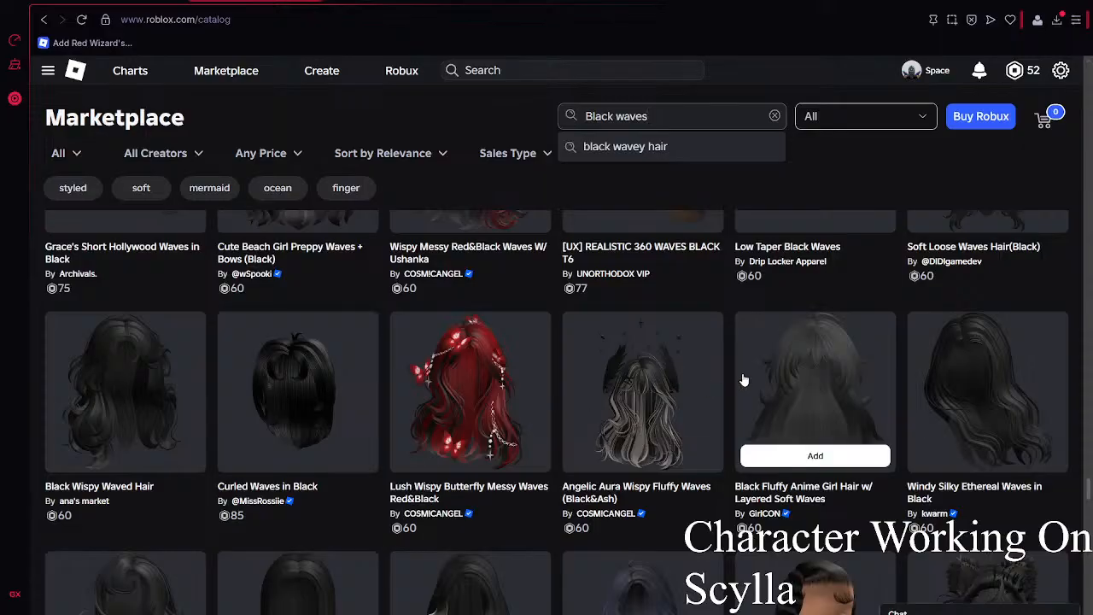
- Browse more "Black waves" listings, check Sweet Espresso Windy Waves in Black, and open the recommended Aphrodite Goddess Windswept Ethereal Hair
{"action": "scroll", "coordinate": [769, 375], "scroll_direction": "down", "scroll_amount": 2}
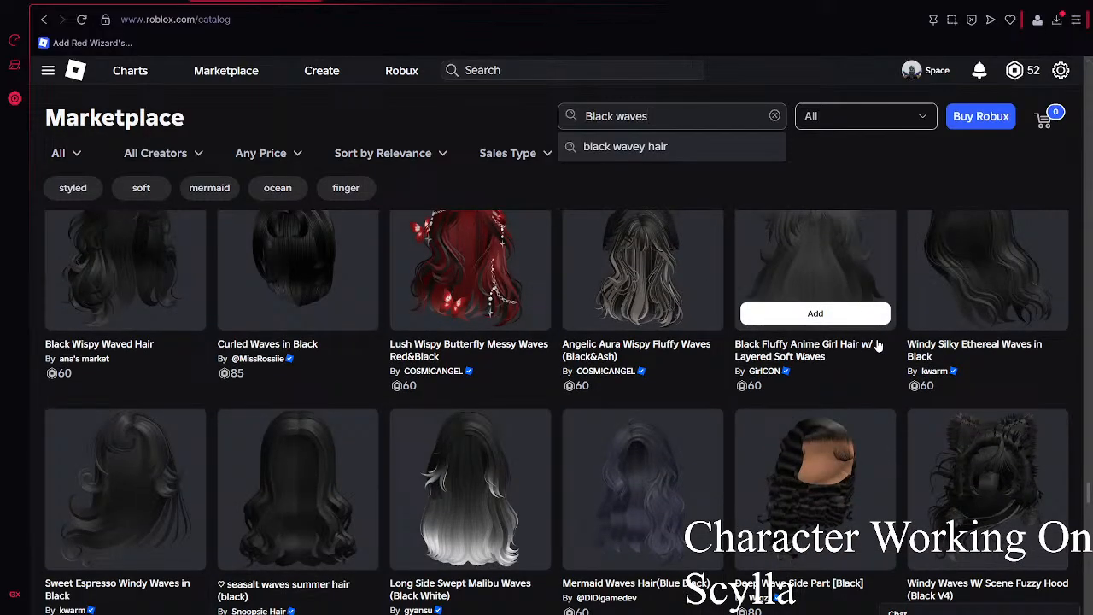
{"action": "scroll", "coordinate": [878, 345], "scroll_direction": "down", "scroll_amount": 3}
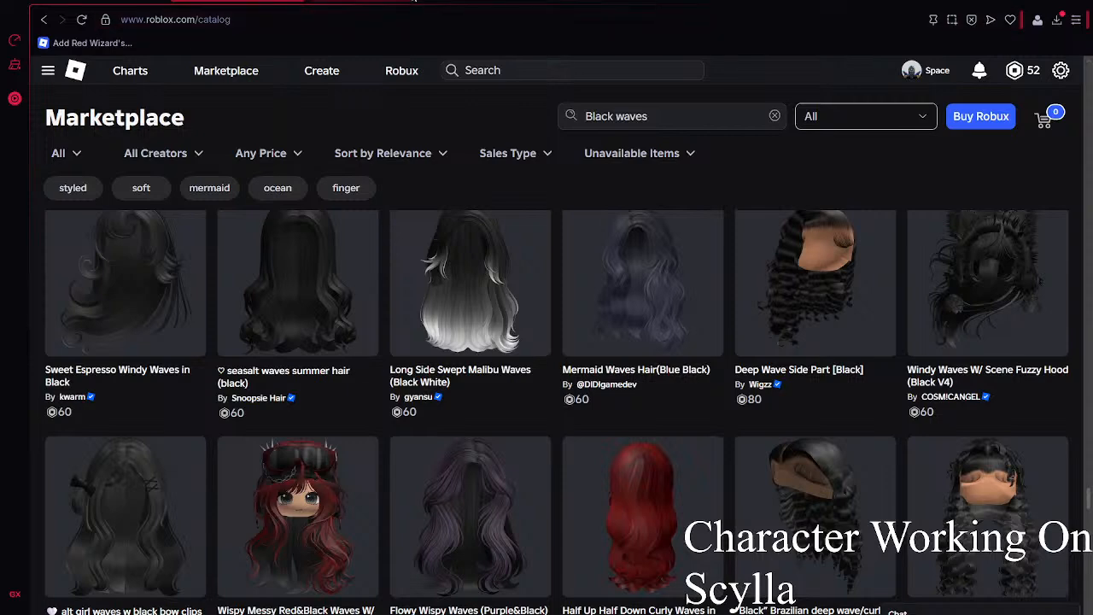
{"action": "left_click", "coordinate": [413, 1]}
{"action": "left_click", "coordinate": [410, 1]}
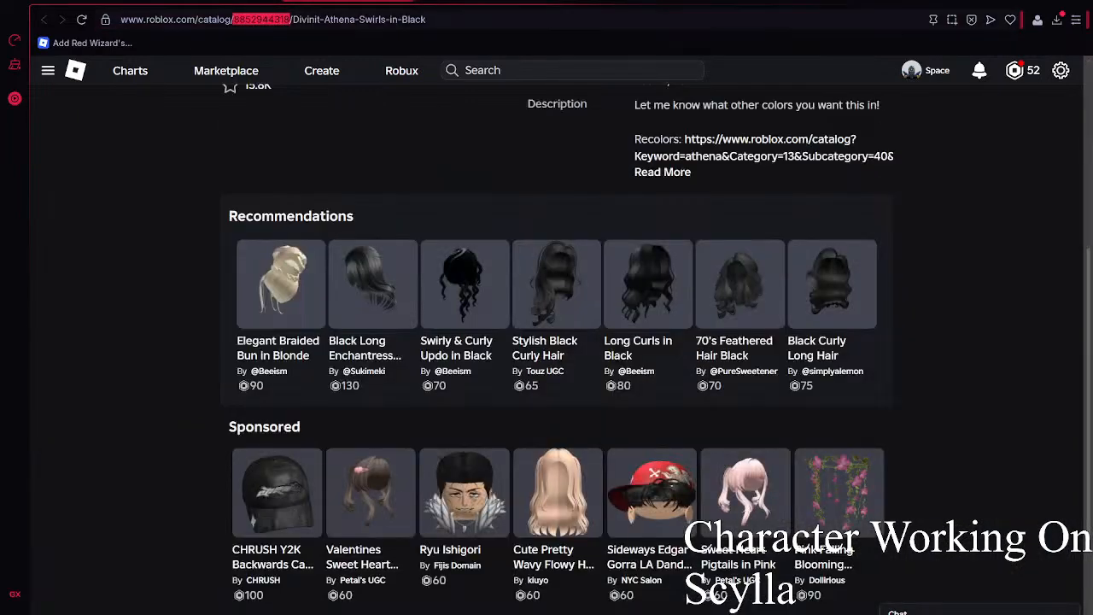
{"action": "left_click", "coordinate": [410, 1]}
{"action": "double_click", "coordinate": [265, 19]}
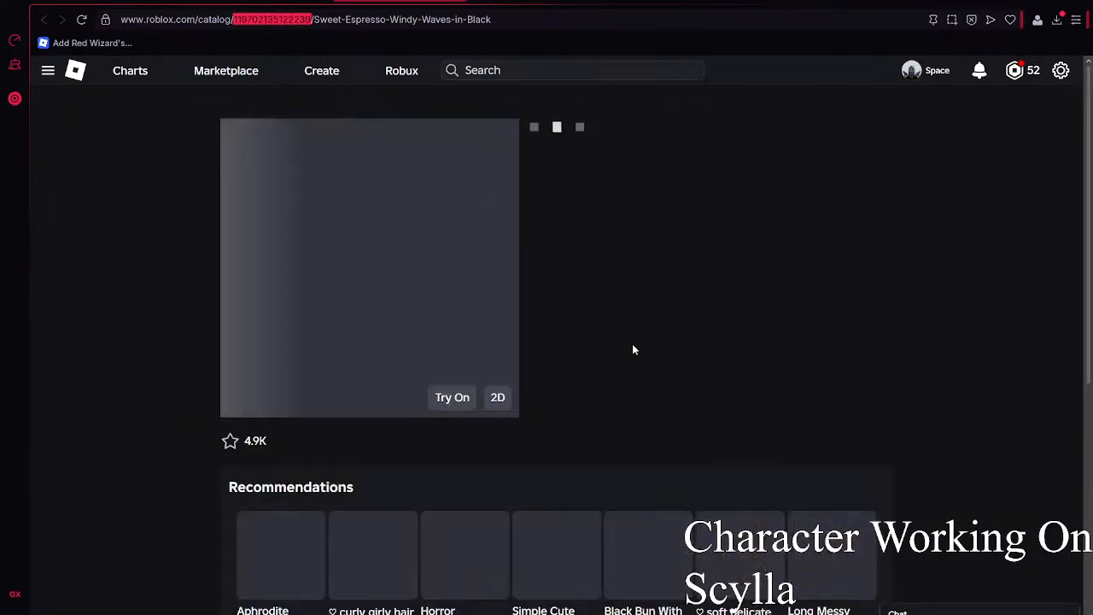
{"action": "scroll", "coordinate": [672, 366], "scroll_direction": "down", "scroll_amount": 3}
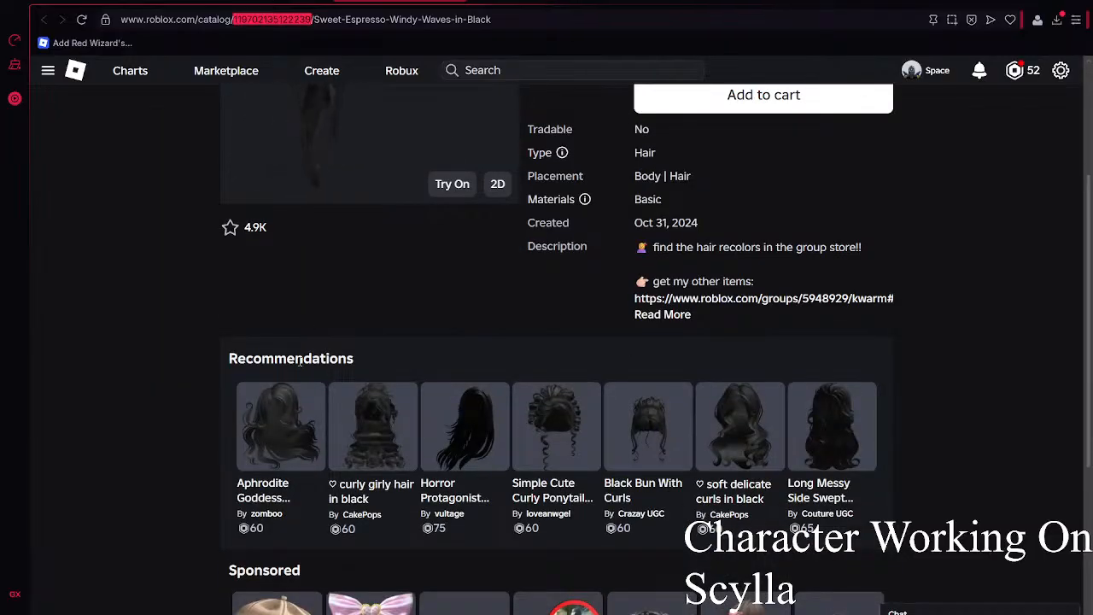
{"action": "left_click", "coordinate": [281, 422]}
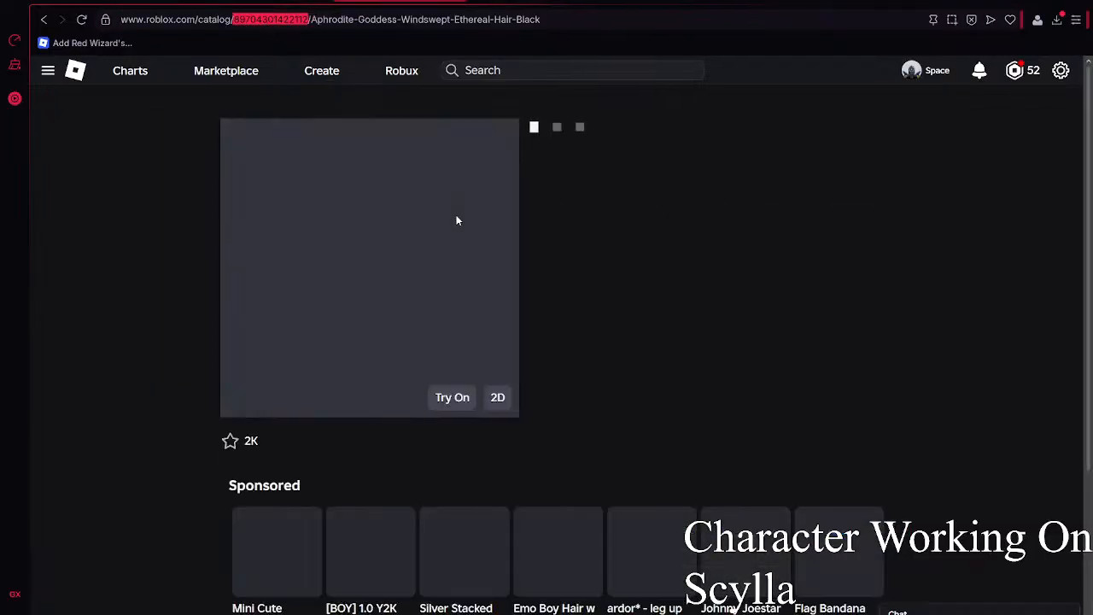
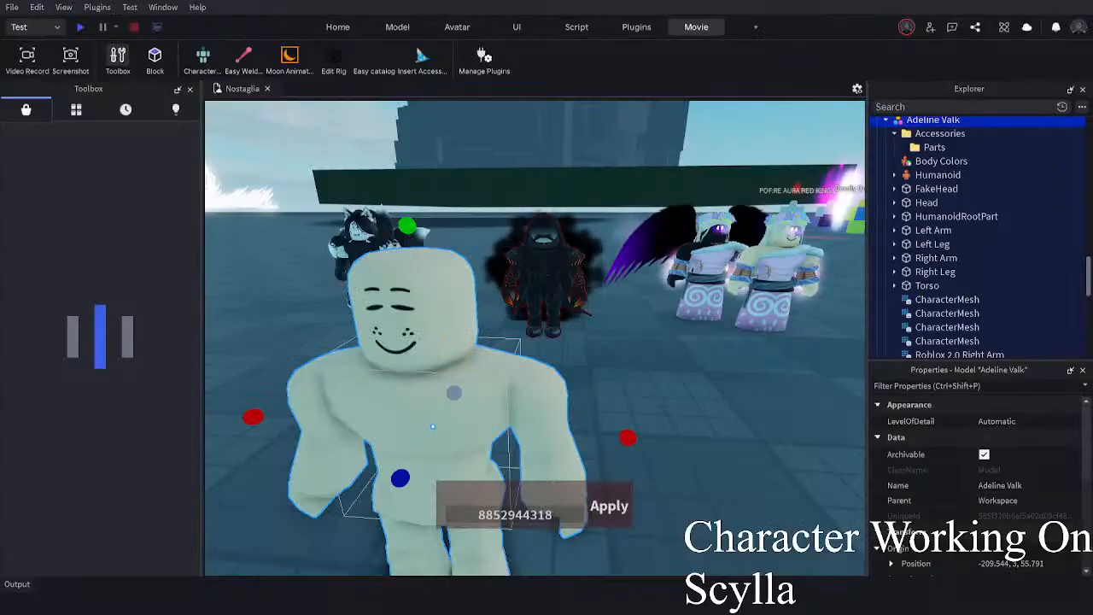
{"action": "key", "text": "ctrl+v"}
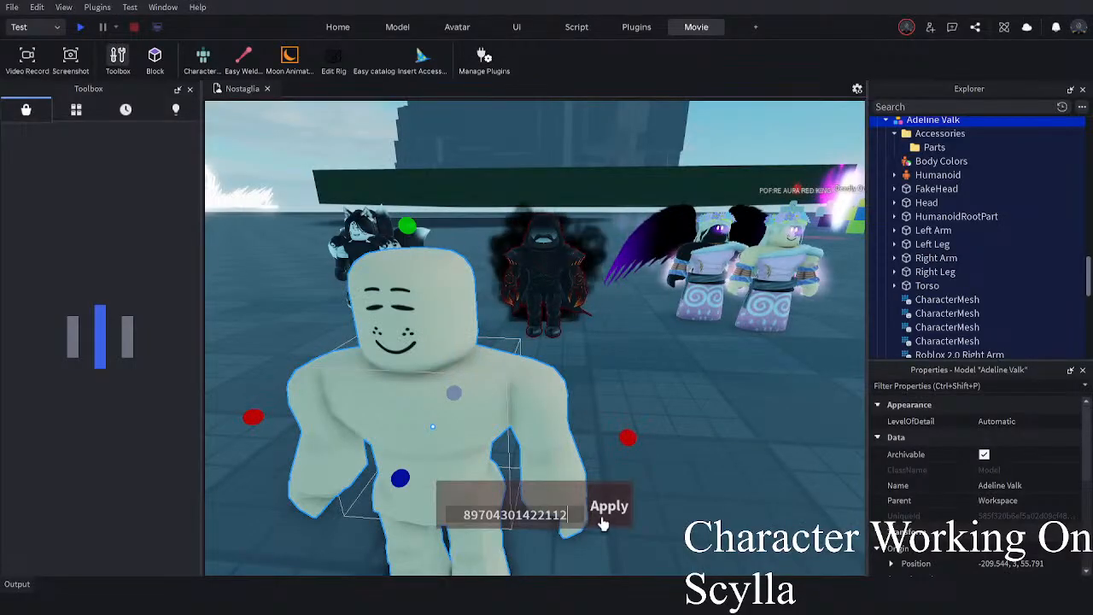
{"action": "left_click", "coordinate": [729, 476]}
{"action": "right_click_drag", "start_coordinate": [729, 475], "coordinate": [735, 456]}
{"action": "key", "text": "s"}
{"action": "key", "text": "s"}
{"action": "key", "text": "a"}
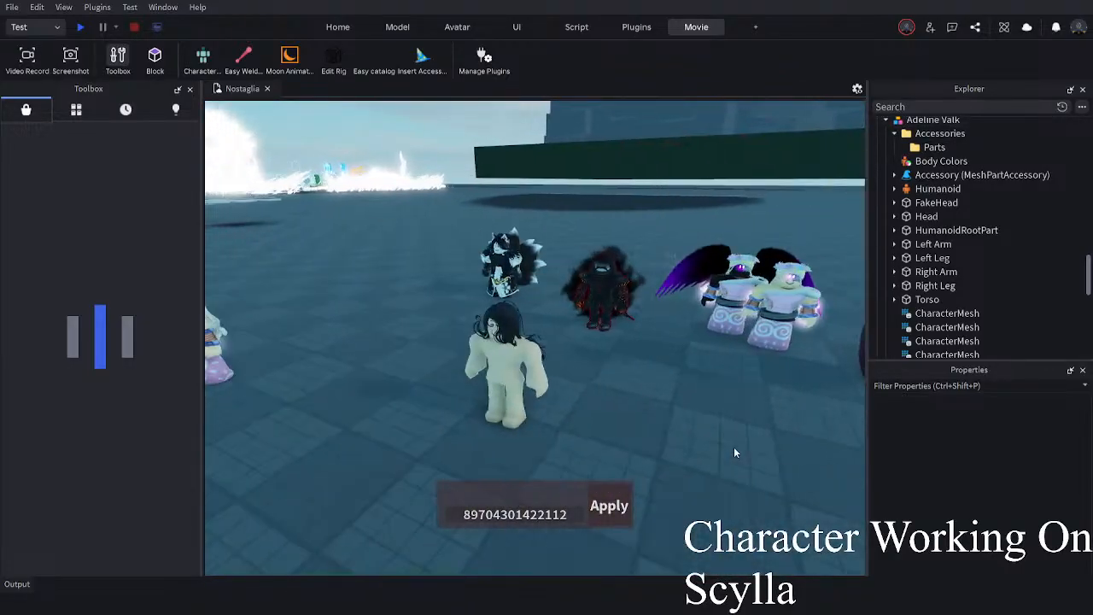
- Examine the large pirate rig with the tentacle beard and claw, along with its neighbouring rigs, as a style reference
{"action": "key", "text": "w"}
{"action": "key", "text": "a"}
{"action": "key", "text": "s"}
{"action": "right_click_drag", "start_coordinate": [734, 448], "coordinate": [733, 446]}
{"action": "key", "text": "w"}
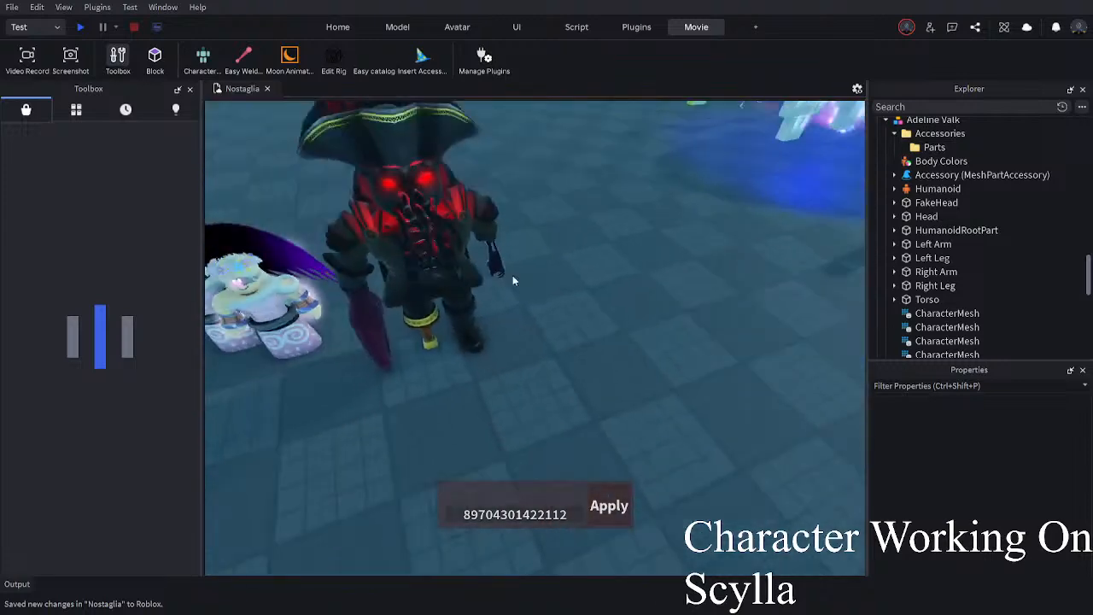
{"action": "key", "text": "a"}
{"action": "key", "text": "w"}
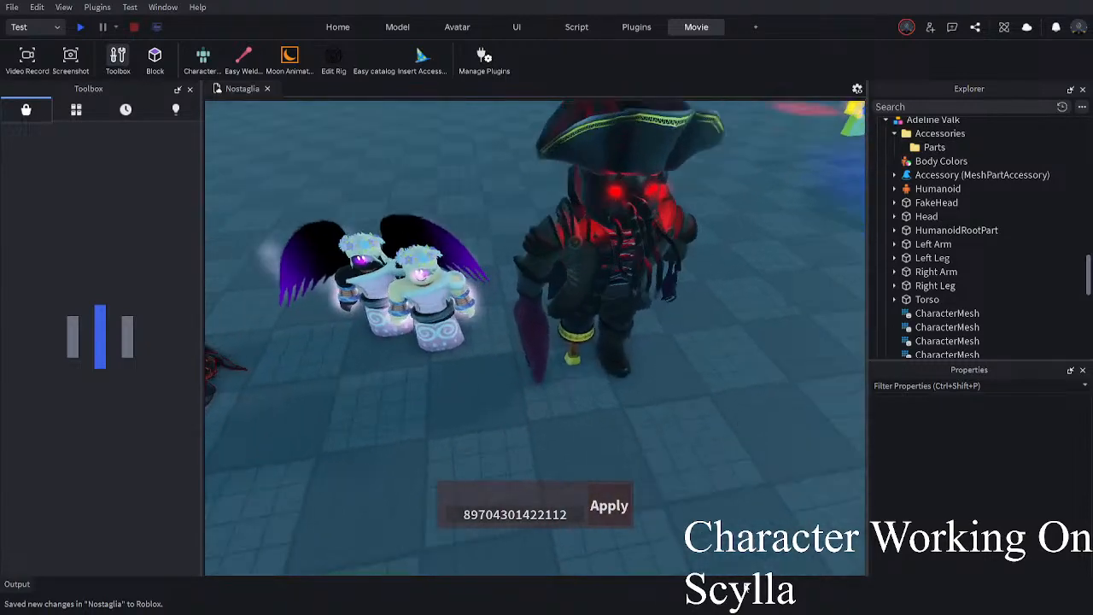
{"action": "right_click_drag", "start_coordinate": [674, 448], "coordinate": [674, 449]}
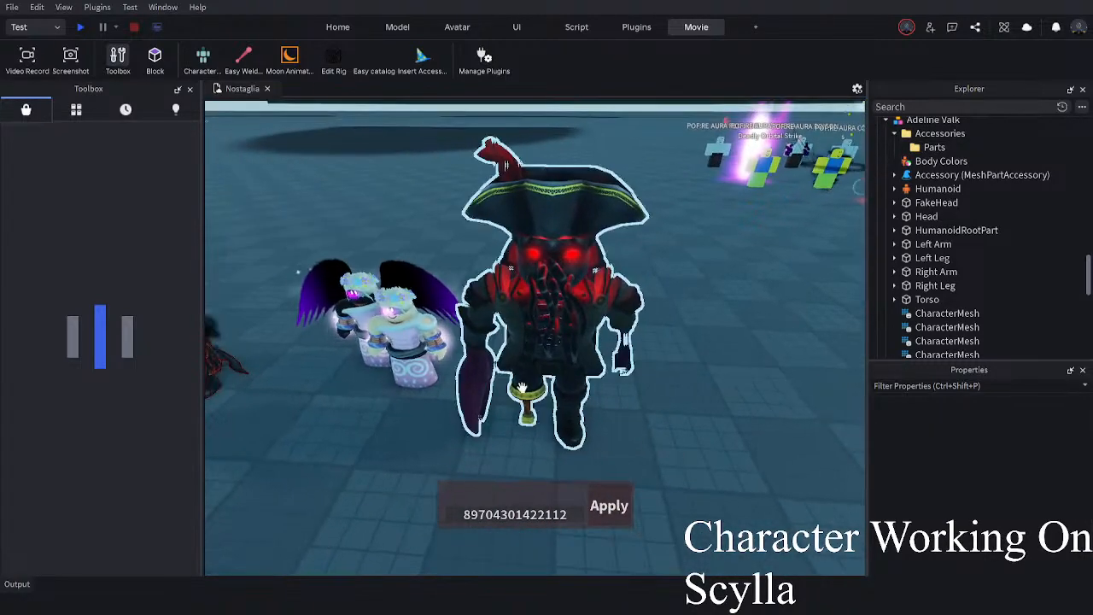
{"action": "left_click", "coordinate": [593, 321]}
{"action": "left_click", "coordinate": [669, 436]}
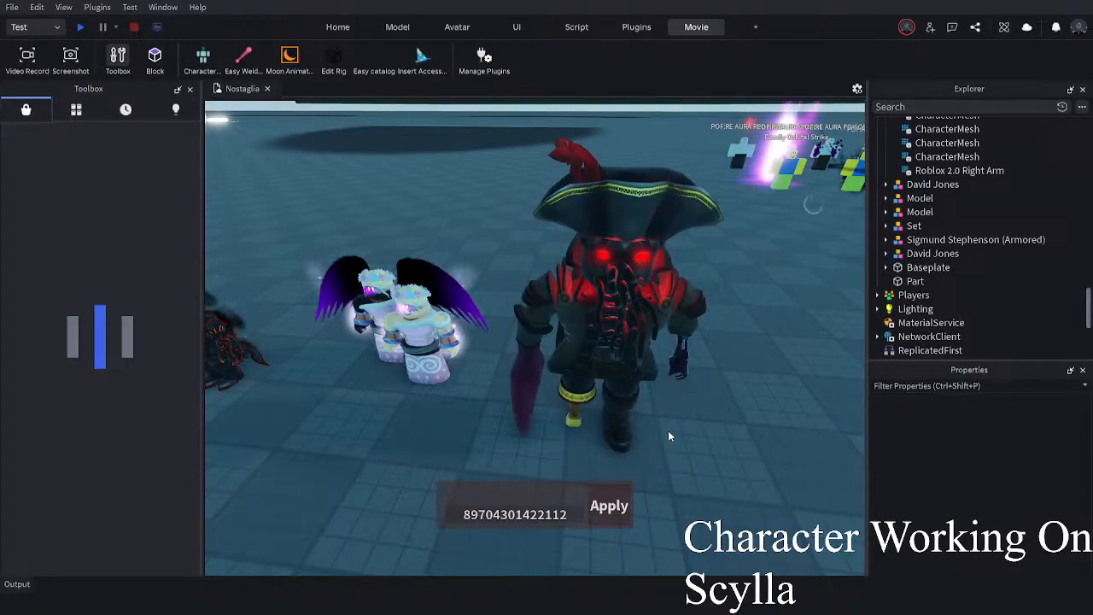
{"action": "key", "text": "a"}
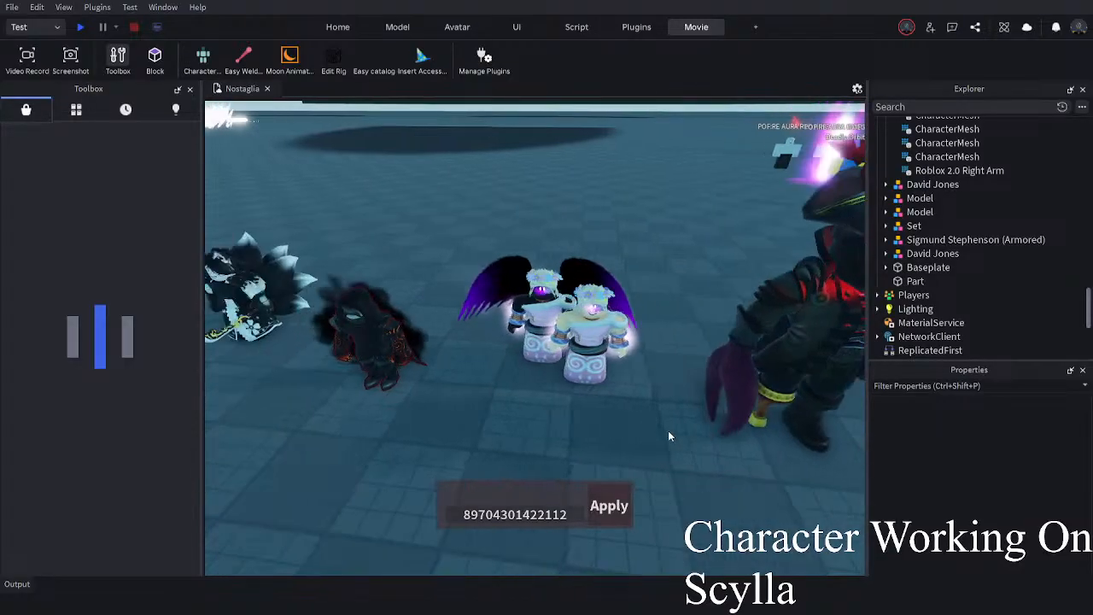
- Delete the face decals from the base rig's FakeHead, keeping its mesh
{"action": "key", "text": "s"}
{"action": "right_click_drag", "start_coordinate": [668, 431], "coordinate": [660, 425]}
{"action": "left_click", "coordinate": [644, 401]}
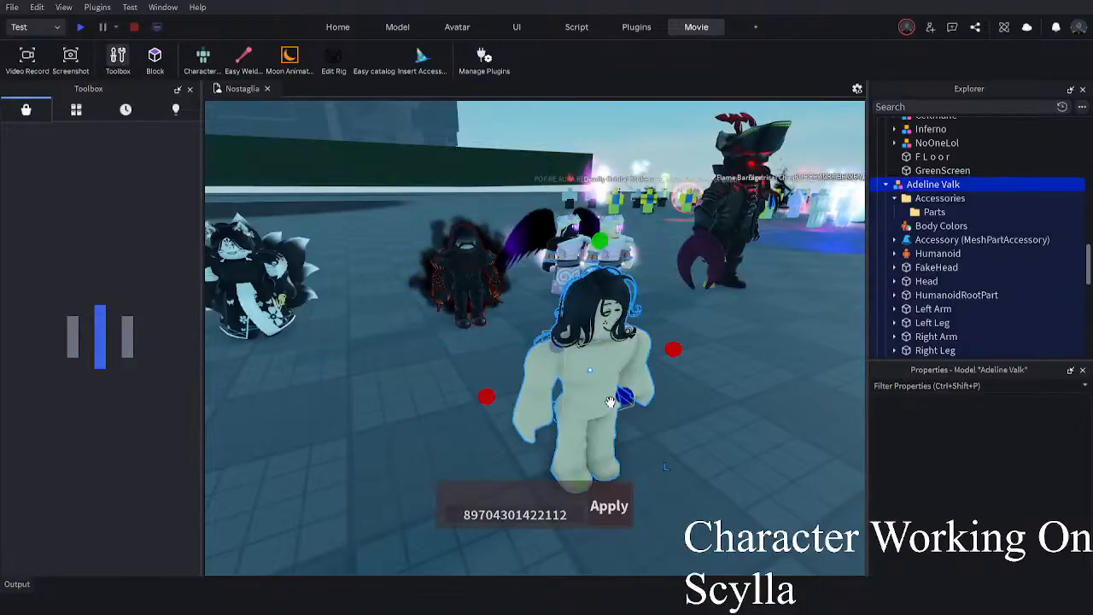
{"action": "left_click", "coordinate": [932, 281]}
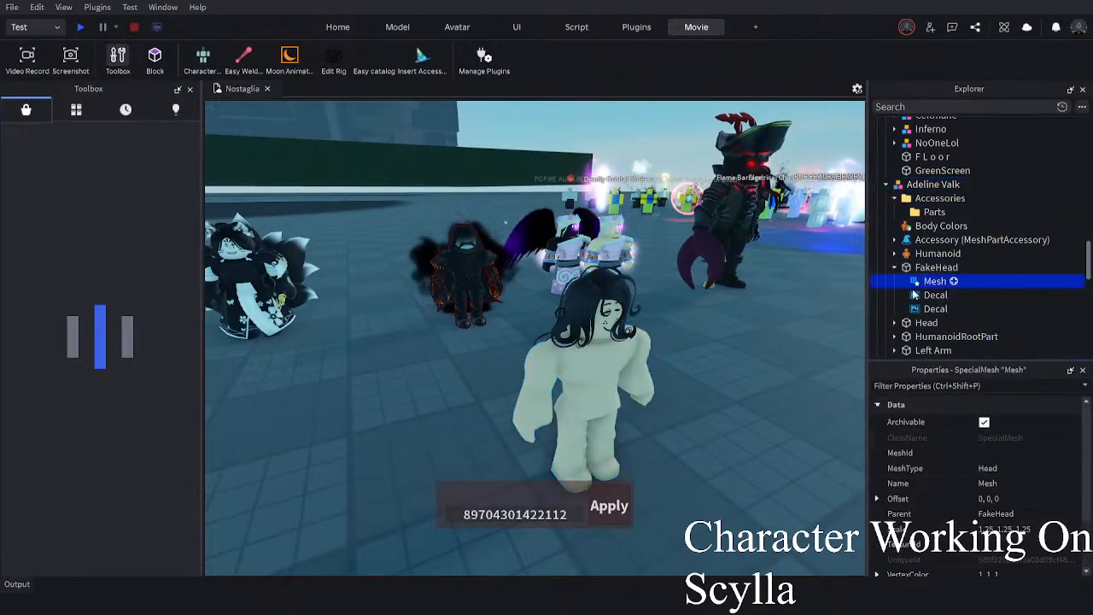
{"action": "left_click", "coordinate": [934, 294]}
{"action": "key", "text": "Delete"}
- Inspect the windswept hair on the faceless rig from several angles and compare it with the pirate and winged rigs
{"action": "left_click", "coordinate": [598, 373]}
{"action": "left_click", "coordinate": [746, 329]}
{"action": "key", "text": "d"}
{"action": "right_click_drag", "start_coordinate": [746, 330], "coordinate": [744, 328]}
{"action": "left_click", "coordinate": [611, 299]}
{"action": "left_click", "coordinate": [555, 370]}
{"action": "right_click_drag", "start_coordinate": [555, 370], "coordinate": [557, 362]}
{"action": "key", "text": "a"}
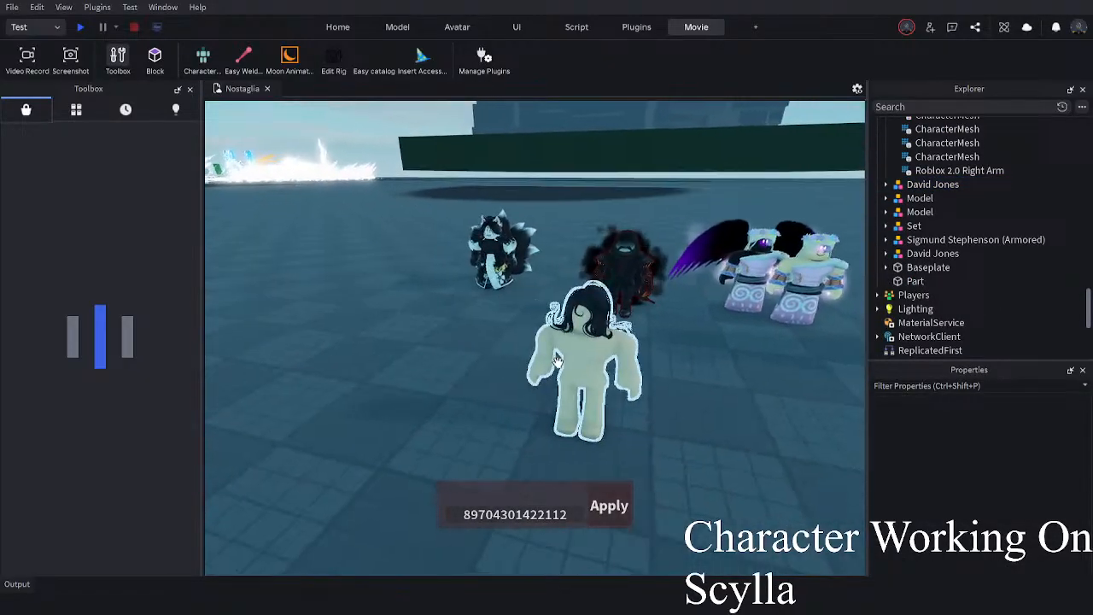
{"action": "scroll", "coordinate": [557, 362], "scroll_direction": "up", "scroll_amount": 1}
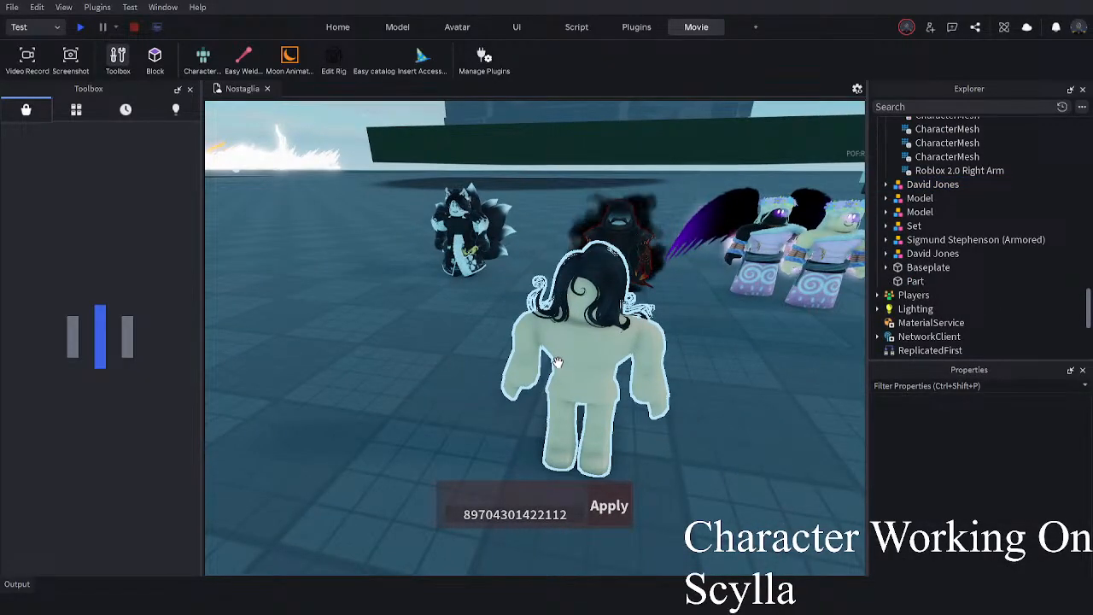
{"action": "key", "text": "w"}
{"action": "right_click_drag", "start_coordinate": [557, 362], "coordinate": [559, 363]}
{"action": "key", "text": "s"}
{"action": "key", "text": "d"}
{"action": "key", "text": "d"}
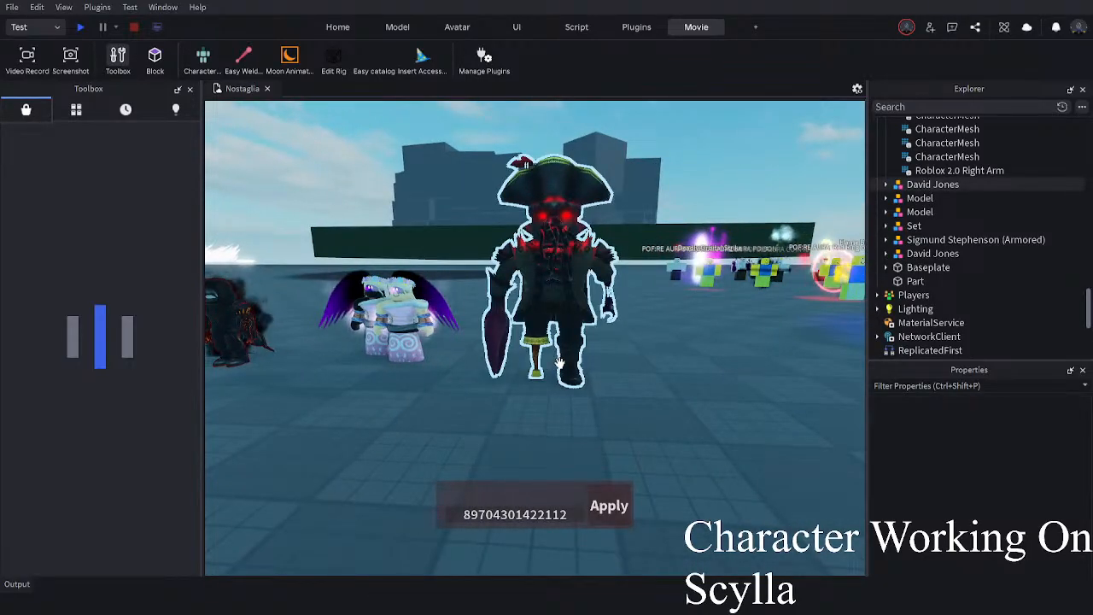
{"action": "key", "text": "a"}
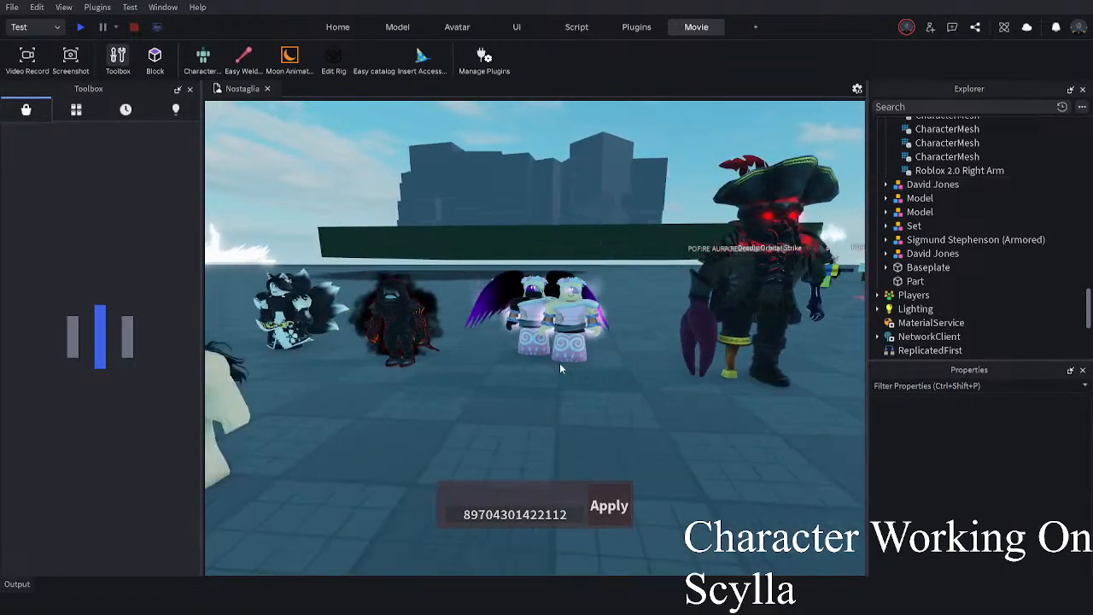
{"action": "right_click_drag", "start_coordinate": [559, 363], "coordinate": [560, 362]}
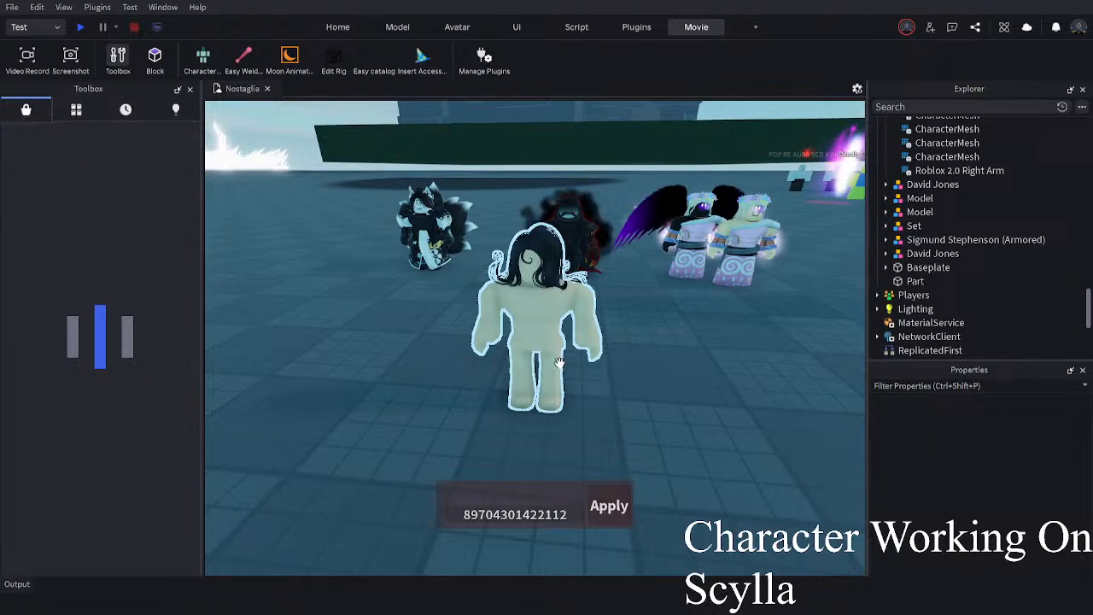
{"action": "key", "text": "d"}
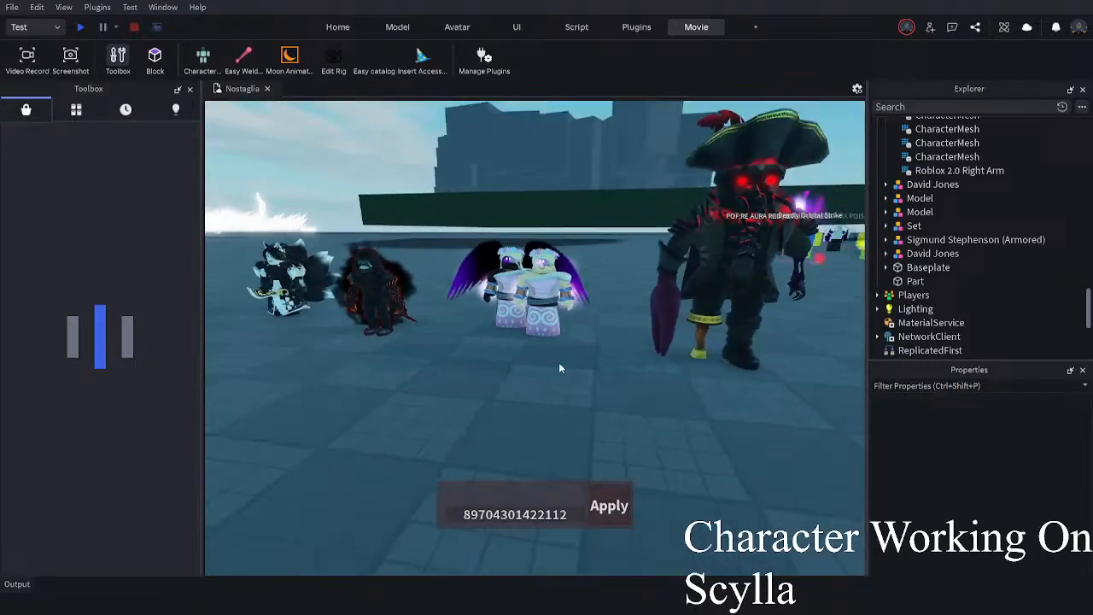
- Try placing the pirate rig beside the faceless base rig for a size comparison, and undo the moves
{"action": "left_click_drag", "start_coordinate": [644, 334], "coordinate": [630, 378]}
{"action": "right_click_drag", "start_coordinate": [630, 378], "coordinate": [628, 379]}
{"action": "key", "text": "ctrl+z"}
{"action": "scroll", "coordinate": [628, 379], "scroll_direction": "up", "scroll_amount": 2}
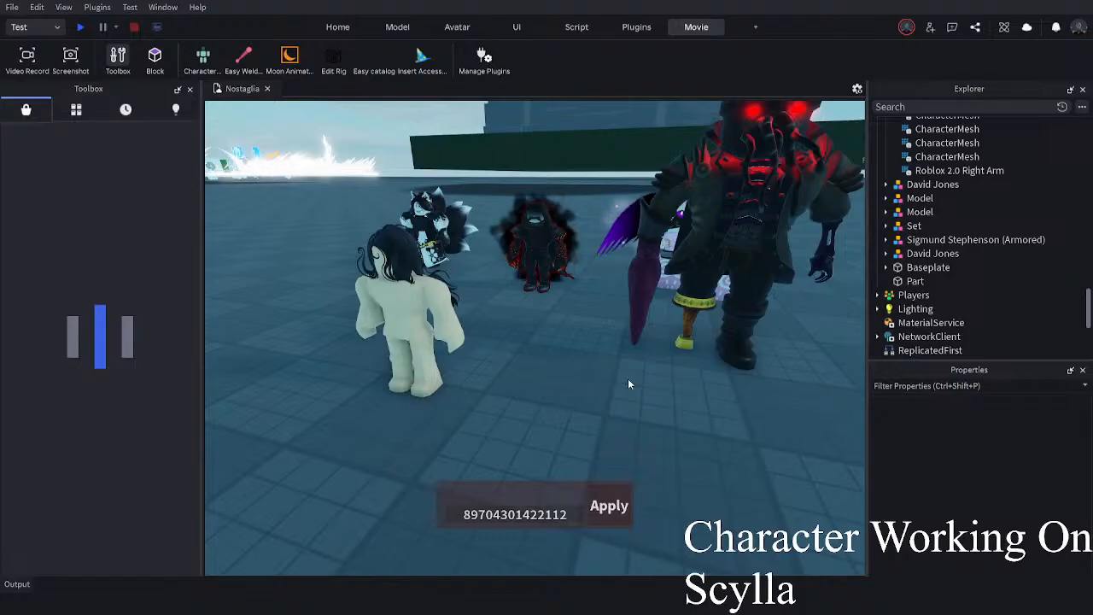
{"action": "key", "text": "a"}
{"action": "right_click_drag", "start_coordinate": [628, 378], "coordinate": [627, 379]}
{"action": "left_click_drag", "start_coordinate": [627, 379], "coordinate": [695, 346]}
{"action": "key", "text": "ctrl+z"}
{"action": "right_click_drag", "start_coordinate": [685, 383], "coordinate": [685, 384]}
{"action": "left_click_drag", "start_coordinate": [686, 381], "coordinate": [727, 349]}
{"action": "key", "text": "ctrl+z"}
{"action": "right_click_drag", "start_coordinate": [696, 382], "coordinate": [696, 382]}
{"action": "key", "text": "a"}
{"action": "scroll", "coordinate": [488, 395], "scroll_direction": "up", "scroll_amount": 1}
- Delete the windswept hair accessory from the base rig
{"action": "left_click", "coordinate": [598, 464]}
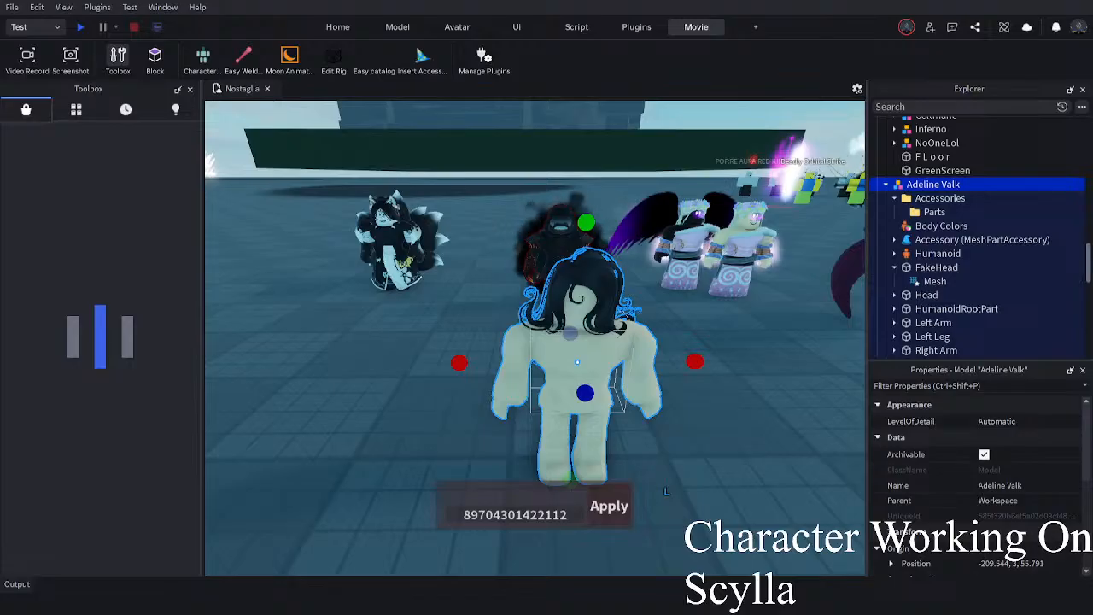
{"action": "right_click_drag", "start_coordinate": [664, 404], "coordinate": [664, 405]}
{"action": "left_click", "coordinate": [663, 407]}
{"action": "left_click", "coordinate": [933, 184]}
{"action": "left_click", "coordinate": [947, 239]}
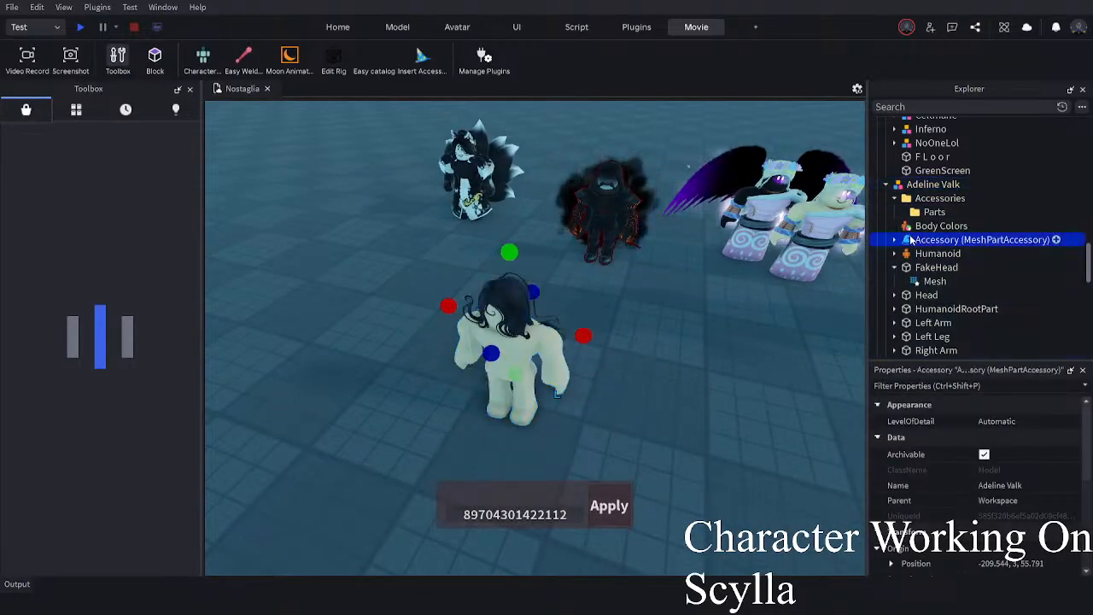
{"action": "key", "text": "Delete"}
{"action": "left_click", "coordinate": [526, 394]}
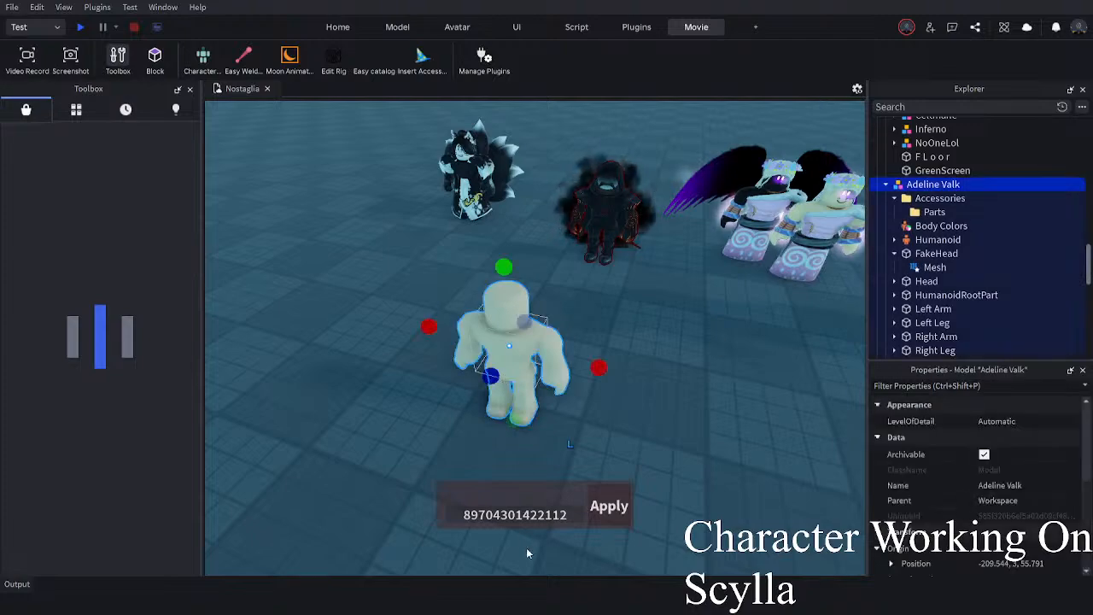
{"action": "left_click", "coordinate": [609, 506]}
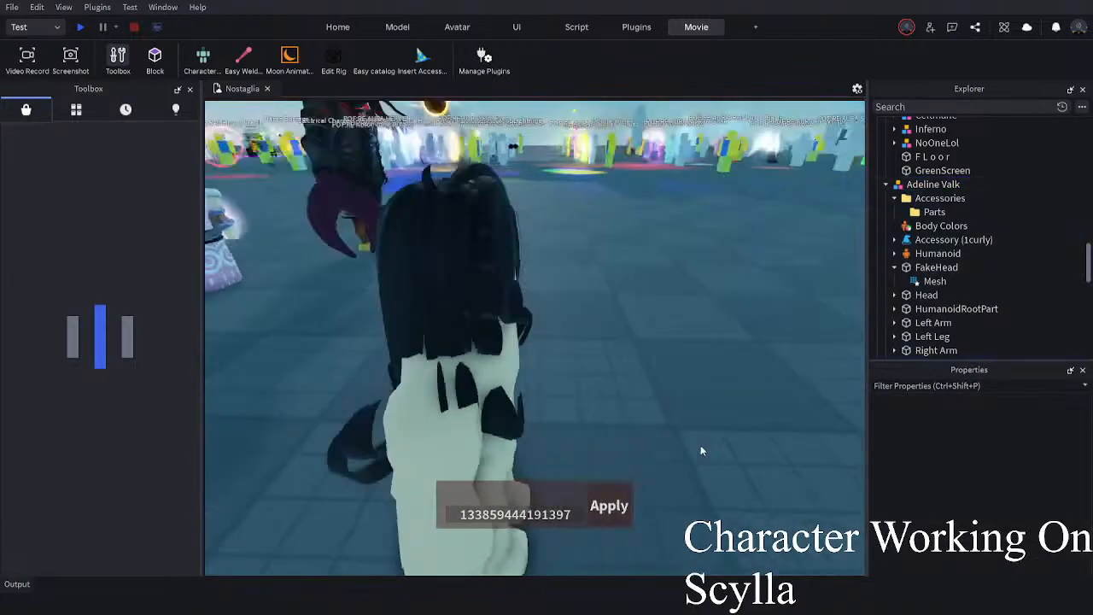
{"action": "right_click_drag", "start_coordinate": [702, 450], "coordinate": [701, 451]}
- Select the curly hair's Handle mesh and adjust its scale to fit the rig, checking it from different sides
{"action": "left_click", "coordinate": [598, 210], "text": "alt"}
{"action": "right_click_drag", "start_coordinate": [598, 210], "coordinate": [712, 342]}
{"action": "left_click_drag", "start_coordinate": [714, 390], "coordinate": [729, 393]}
{"action": "right_click_drag", "start_coordinate": [729, 394], "coordinate": [654, 393]}
{"action": "mouse_move", "coordinate": [547, 381]}
{"action": "left_mouse_down"}
{"action": "mouse_move", "coordinate": [546, 316]}
{"action": "mouse_move", "coordinate": [547, 375]}
{"action": "left_mouse_up"}
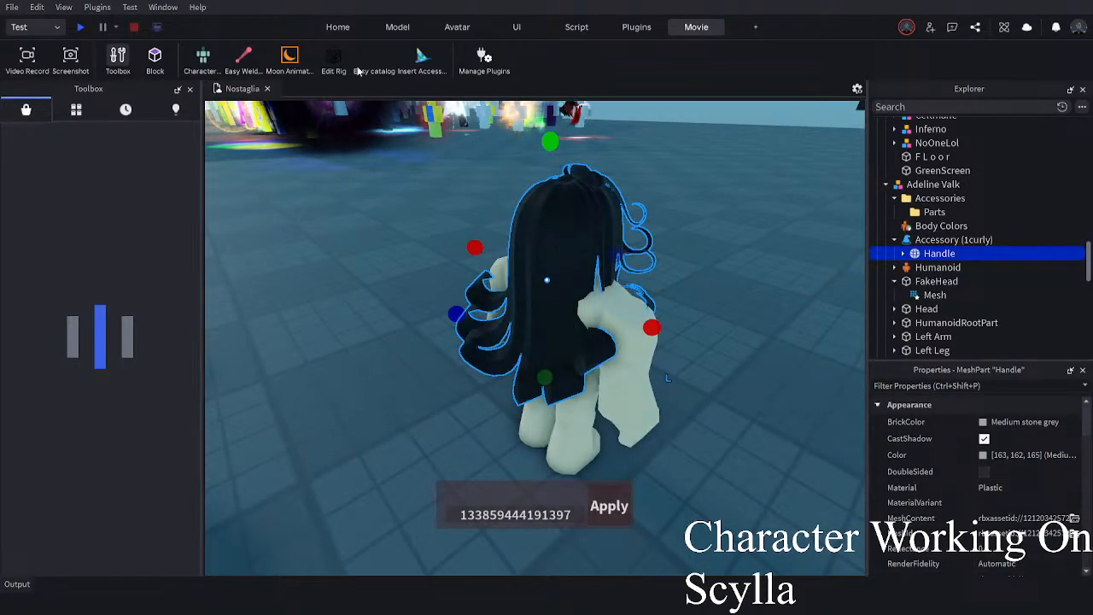
{"action": "right_click_drag", "start_coordinate": [491, 236], "coordinate": [491, 236]}
{"action": "right_click_drag", "start_coordinate": [549, 424], "coordinate": [549, 424]}
{"action": "scroll", "coordinate": [548, 424], "scroll_direction": "down", "scroll_amount": 2}
- Shift the curly hair's Handle slightly upward on the head with the Move tool
{"action": "left_click", "coordinate": [337, 27]}
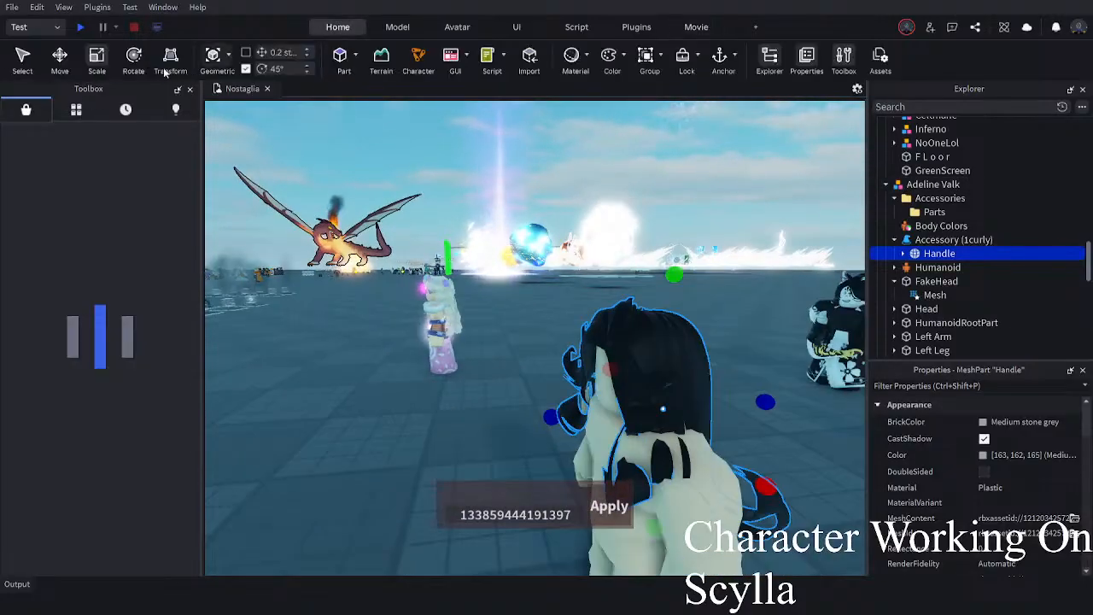
{"action": "right_click_drag", "start_coordinate": [523, 248], "coordinate": [523, 249]}
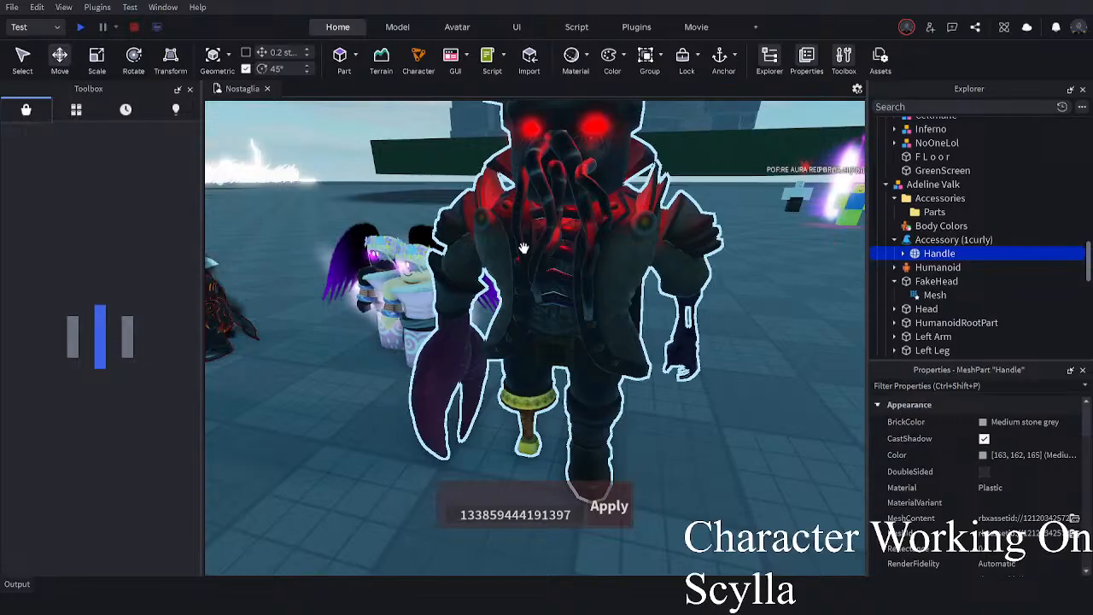
{"action": "right_click_drag", "start_coordinate": [523, 248], "coordinate": [525, 254]}
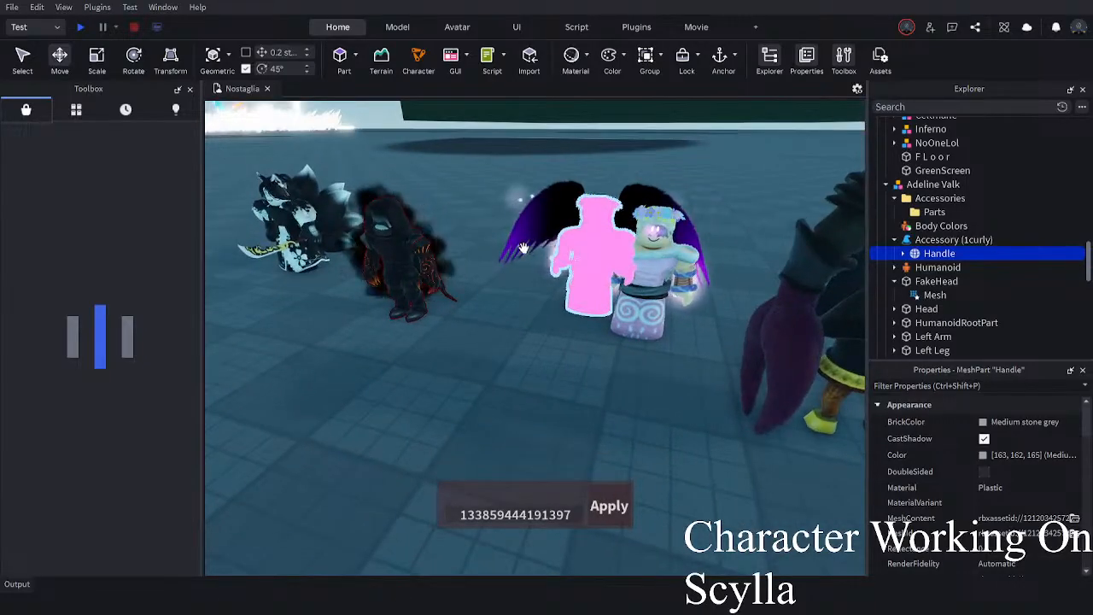
{"action": "key", "text": "f"}
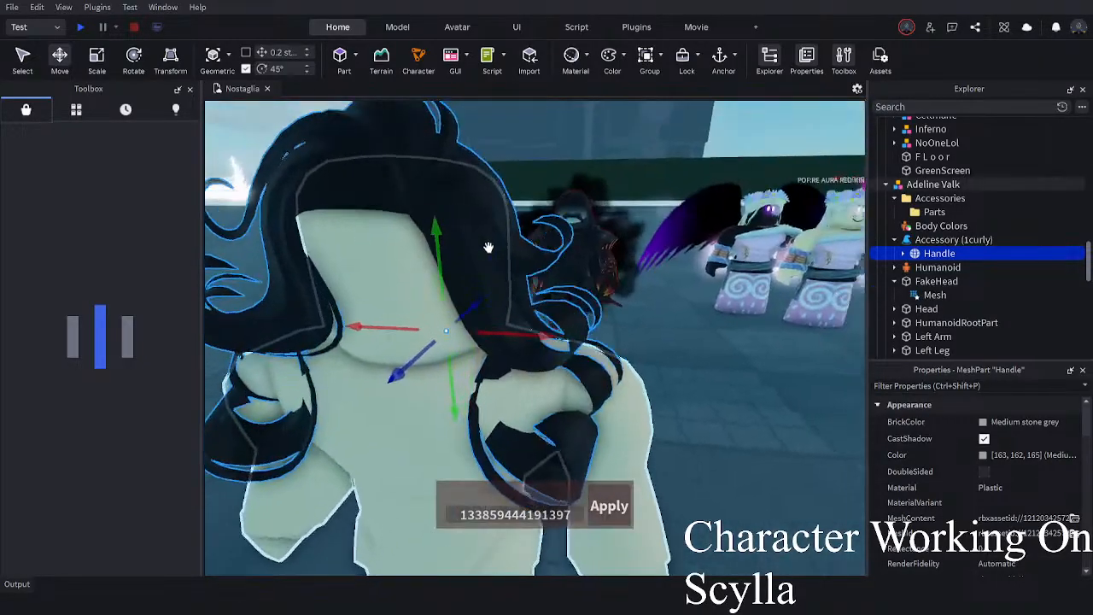
{"action": "left_click_drag", "start_coordinate": [446, 382], "coordinate": [446, 369]}
{"action": "right_click_drag", "start_coordinate": [513, 347], "coordinate": [513, 347]}
- Undo the curly hair's adjustments and its insertion, back to the bare faceless rig
{"action": "key", "text": "ctrl+z"}
{"action": "key", "text": "ctrl+z"}
{"action": "right_click_drag", "start_coordinate": [386, 360], "coordinate": [387, 359]}
{"action": "key", "text": "ctrl+z"}
{"action": "key", "text": "ctrl+z"}
{"action": "scroll", "coordinate": [644, 398], "scroll_direction": "down", "scroll_amount": 2}
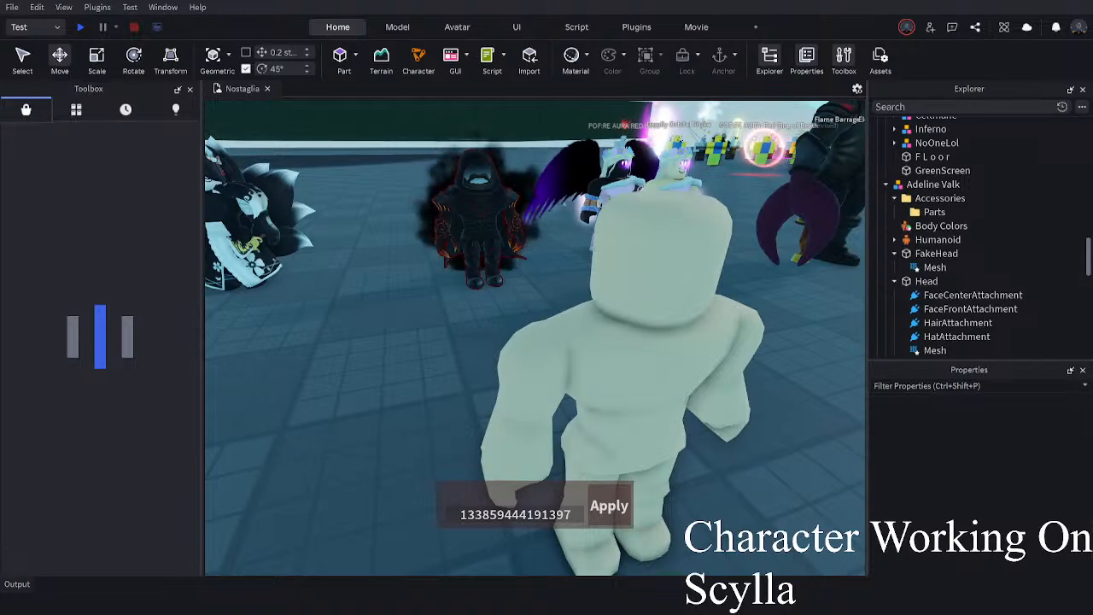
{"action": "scroll", "coordinate": [695, 458], "scroll_direction": "down", "scroll_amount": 2}
{"action": "right_click_drag", "start_coordinate": [527, 401], "coordinate": [526, 401]}
{"action": "left_click", "coordinate": [527, 401]}
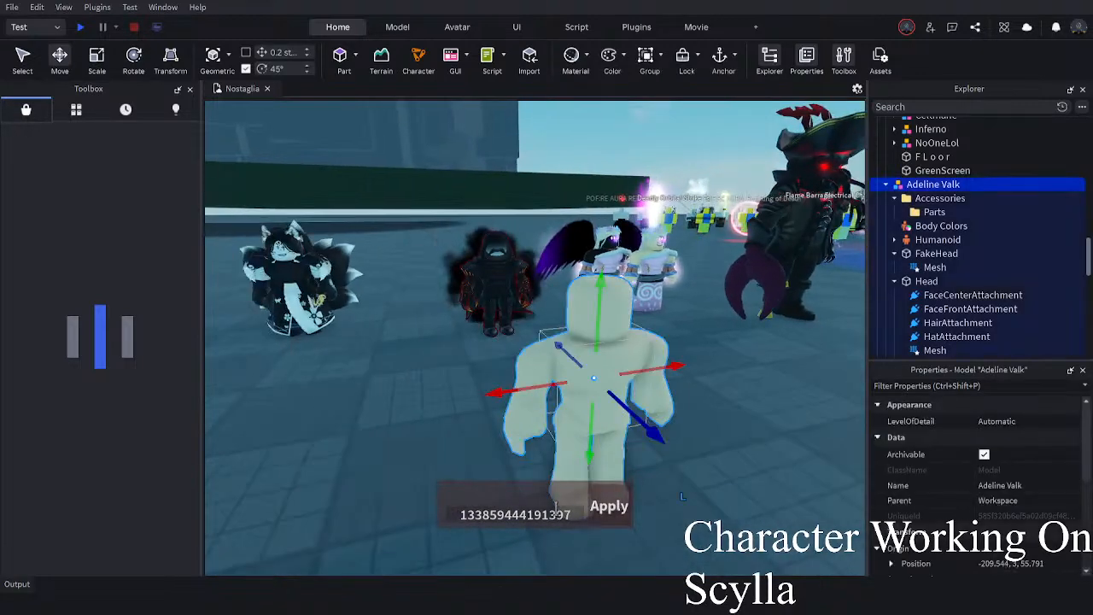
{"action": "left_click", "coordinate": [712, 470]}
{"action": "scroll", "coordinate": [712, 471], "scroll_direction": "up", "scroll_amount": 3}
{"action": "right_click_drag", "start_coordinate": [712, 470], "coordinate": [712, 471]}
{"action": "scroll", "coordinate": [712, 471], "scroll_direction": "down", "scroll_amount": 2}
{"action": "scroll", "coordinate": [712, 471], "scroll_direction": "down", "scroll_amount": 1}
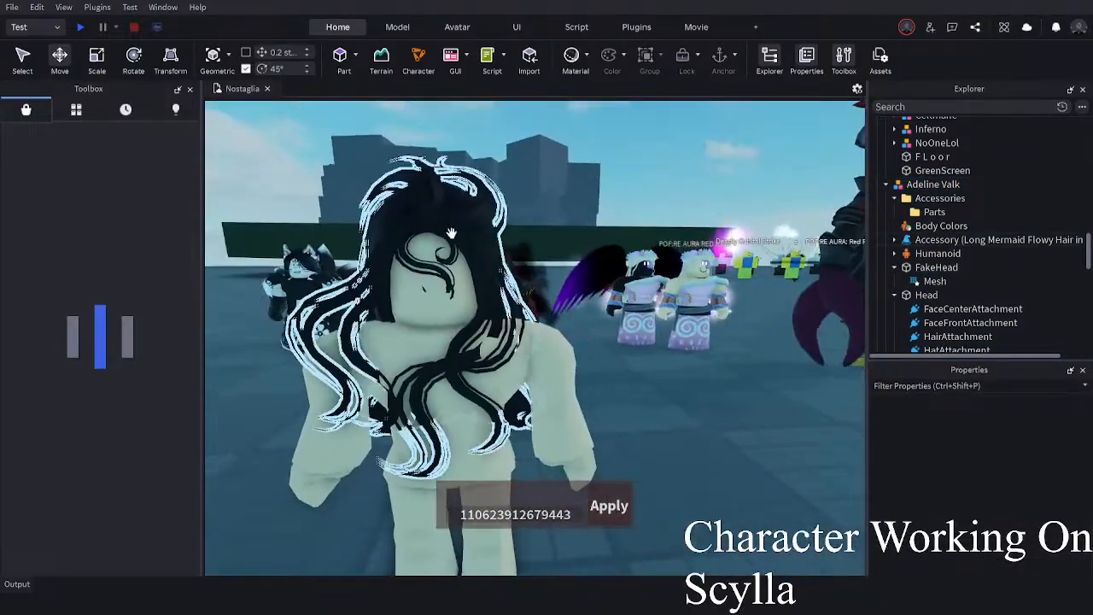
- Select the mermaid hair's Handle mesh on the rig and enlarge it slightly along its front-to-back axis
{"action": "left_click", "coordinate": [454, 215], "text": "alt"}
{"action": "right_click_drag", "start_coordinate": [507, 243], "coordinate": [507, 243]}
{"action": "key", "text": "f"}
{"action": "left_click", "coordinate": [97, 61]}
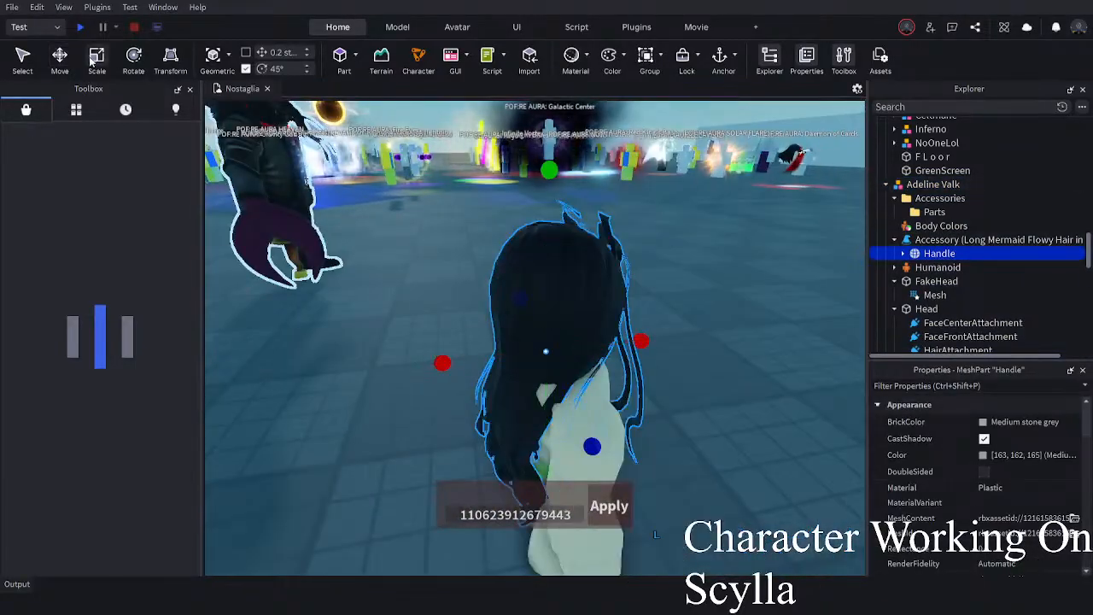
{"action": "left_click_drag", "start_coordinate": [442, 363], "coordinate": [437, 364]}
{"action": "scroll", "coordinate": [437, 363], "scroll_direction": "up", "scroll_amount": 2}
{"action": "right_click_drag", "start_coordinate": [437, 363], "coordinate": [438, 364]}
{"action": "scroll", "coordinate": [437, 364], "scroll_direction": "down", "scroll_amount": 2}
- Move the mermaid hair's Handle toward the back of the head by about 0.055 studs and check it from the front
{"action": "left_click", "coordinate": [59, 61]}
{"action": "right_click_drag", "start_coordinate": [516, 380], "coordinate": [515, 379]}
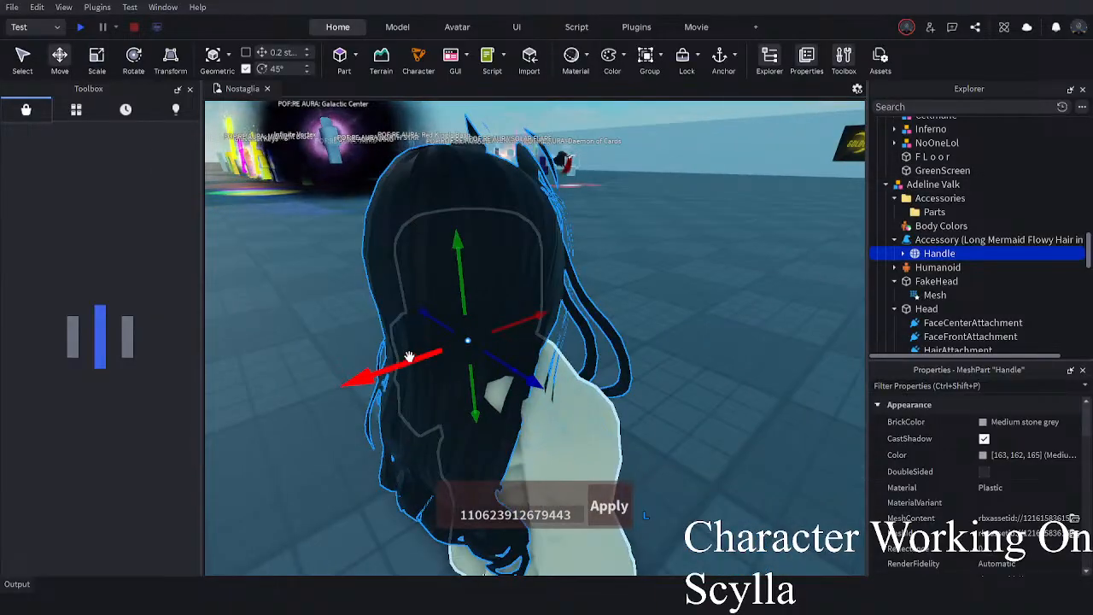
{"action": "left_click_drag", "start_coordinate": [409, 357], "coordinate": [402, 354]}
{"action": "right_click_drag", "start_coordinate": [438, 364], "coordinate": [451, 369]}
{"action": "scroll", "coordinate": [438, 364], "scroll_direction": "down", "scroll_amount": 2}
{"action": "key", "text": "a"}
{"action": "key", "text": "a"}
{"action": "right_click_drag", "start_coordinate": [674, 283], "coordinate": [675, 283]}
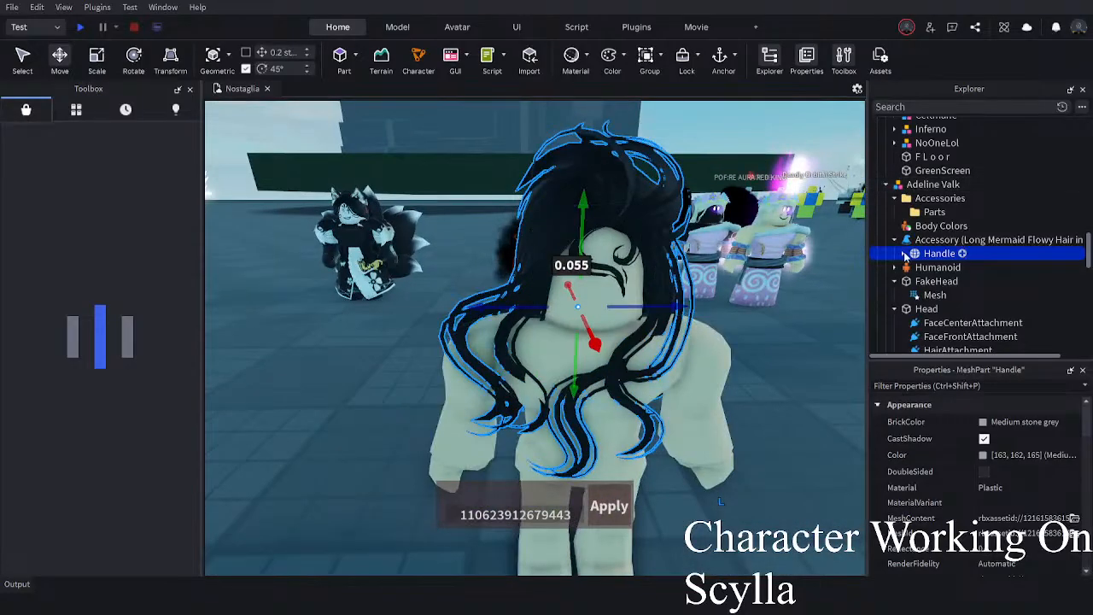
- Put the hair's Handle directly in the rig's Accessories folder and delete the emptied Long Mermaid Flowy Hair accessory
{"action": "left_click_drag", "start_coordinate": [932, 229], "coordinate": [936, 200]}
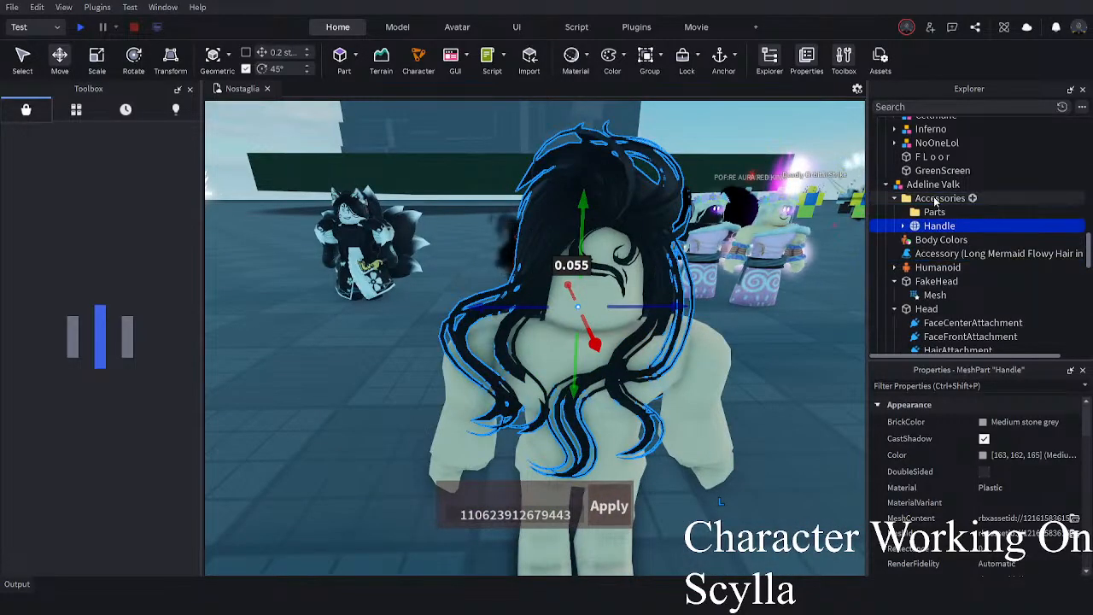
{"action": "left_click", "coordinate": [929, 254]}
{"action": "key", "text": "Delete"}
{"action": "left_click", "coordinate": [939, 225]}
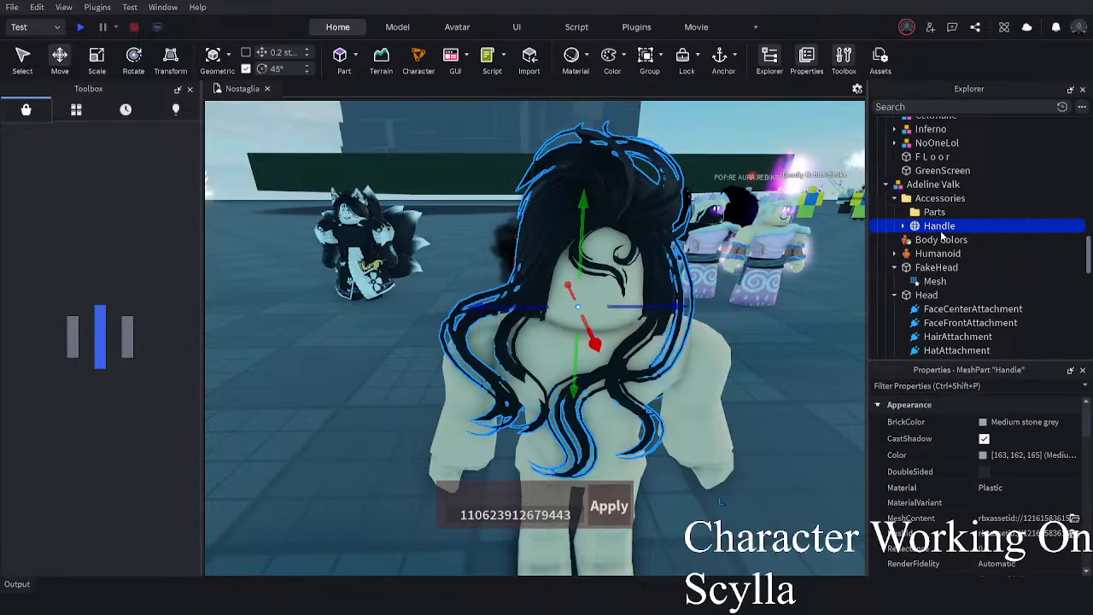
{"action": "right_click_drag", "start_coordinate": [755, 343], "coordinate": [834, 293]}
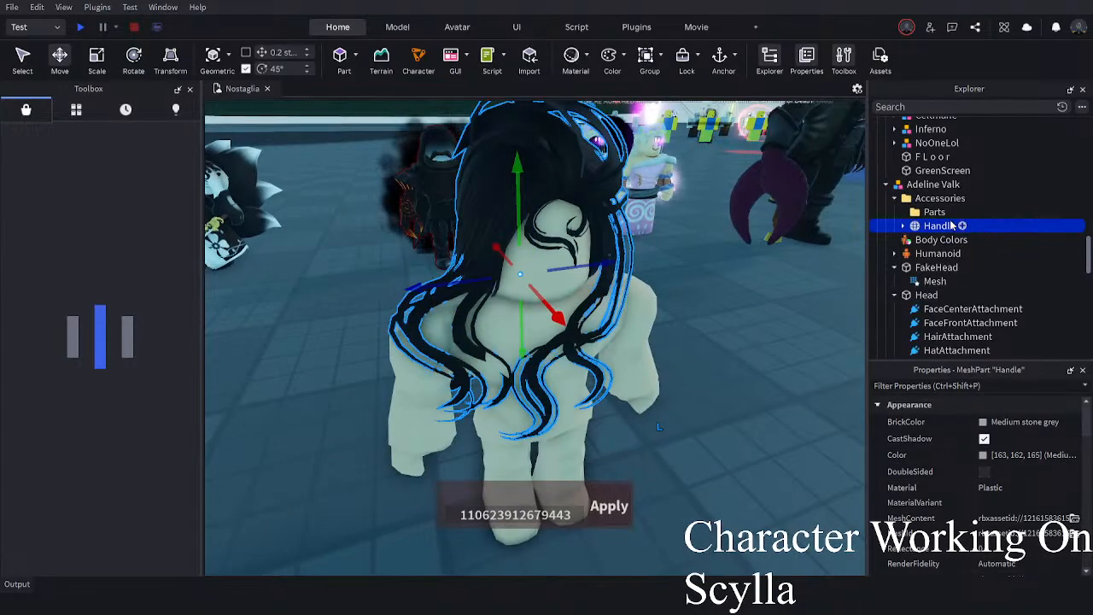
{"action": "right_click_drag", "start_coordinate": [663, 304], "coordinate": [661, 298]}
{"action": "scroll", "coordinate": [662, 303], "scroll_direction": "down", "scroll_amount": 2}
{"action": "key", "text": "F2"}
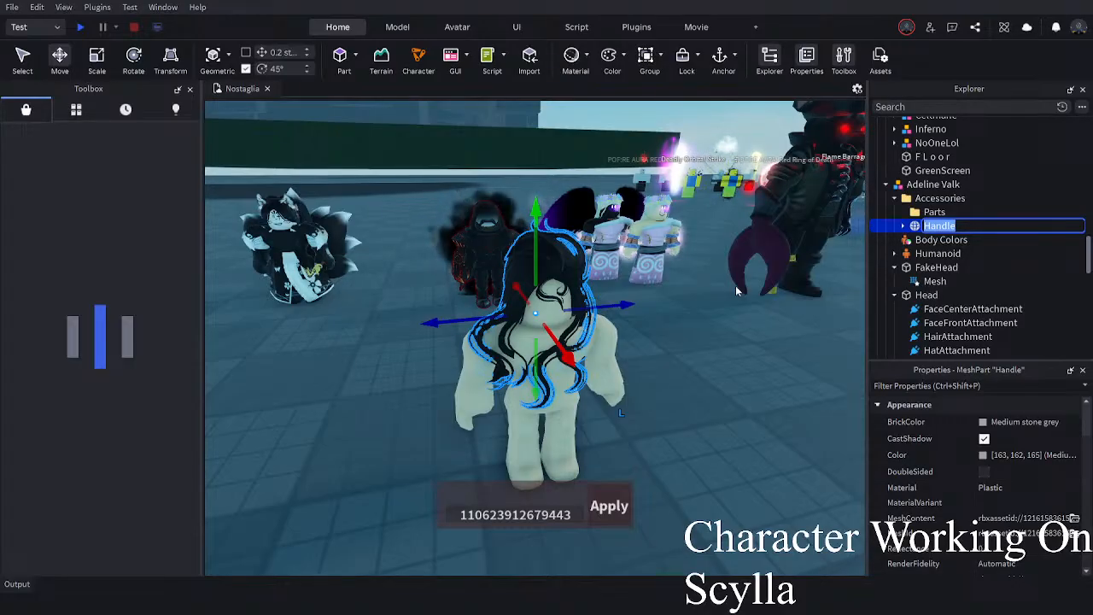
{"action": "left_click", "coordinate": [689, 348]}
{"action": "left_click", "coordinate": [924, 227]}
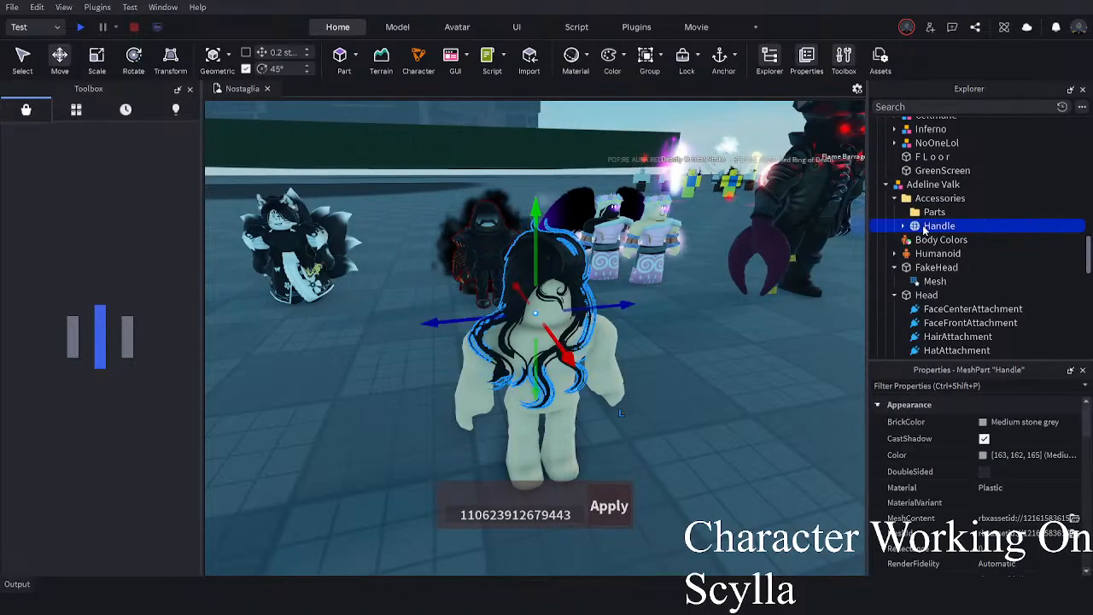
{"action": "right_click_drag", "start_coordinate": [806, 314], "coordinate": [781, 337]}
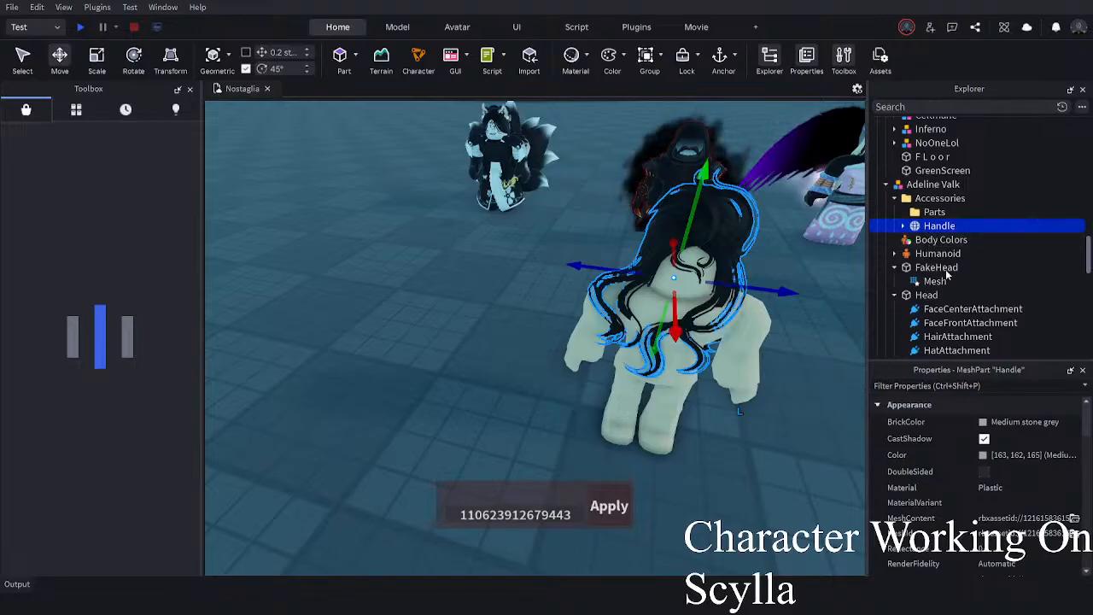
{"action": "key", "text": "F2"}
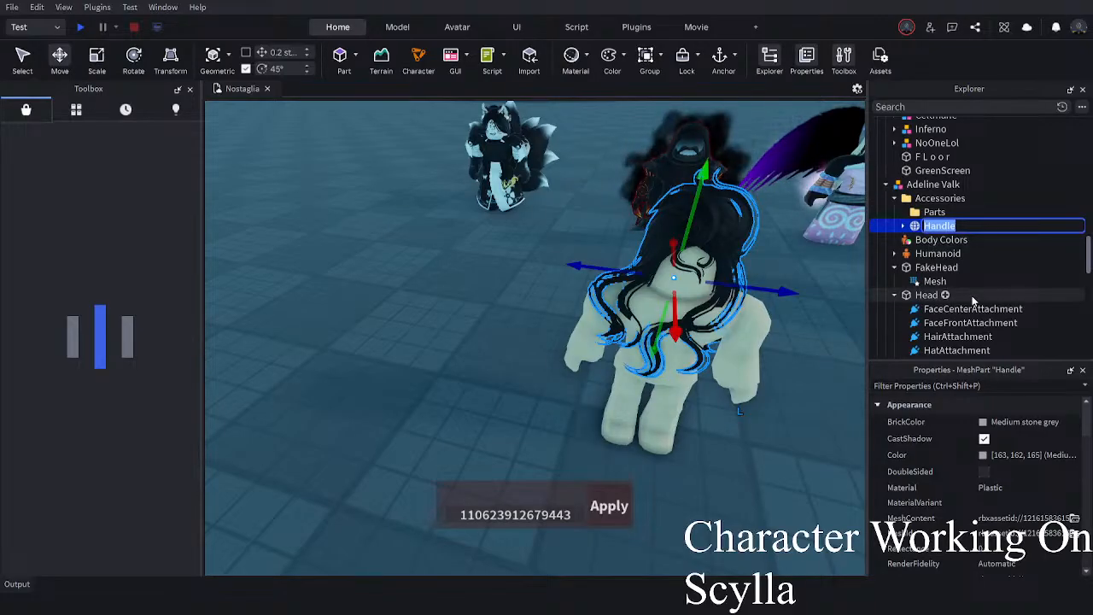
{"action": "right_click_drag", "start_coordinate": [814, 246], "coordinate": [758, 240]}
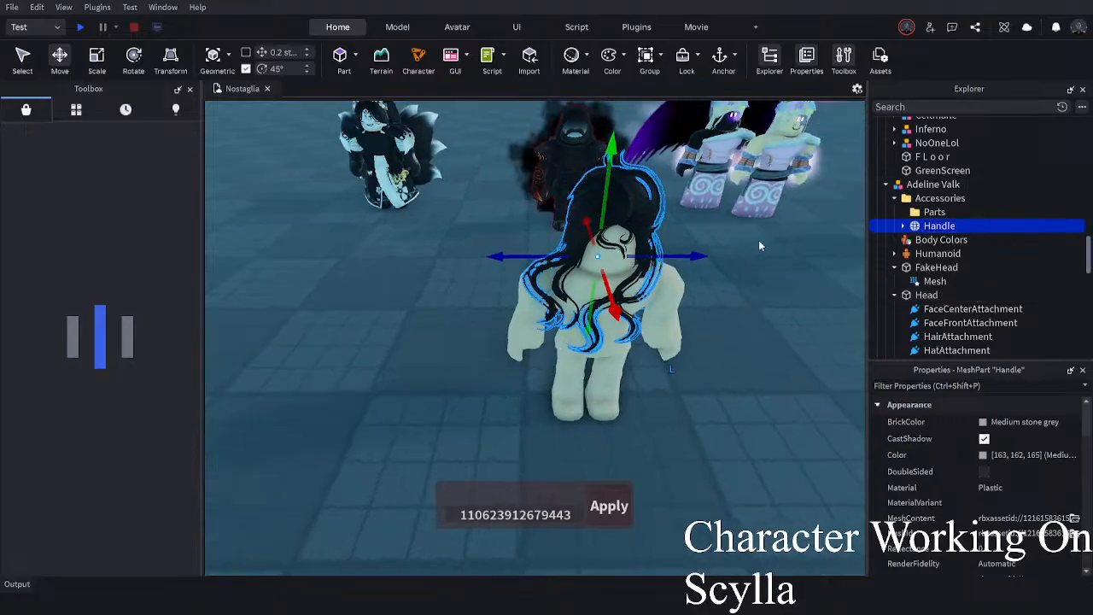
{"action": "right_click_drag", "start_coordinate": [755, 303], "coordinate": [650, 245]}
{"action": "left_click", "coordinate": [737, 333]}
- Rename the Handle mesh in the Accessories folder to Hair
{"action": "double_click", "coordinate": [919, 228]}
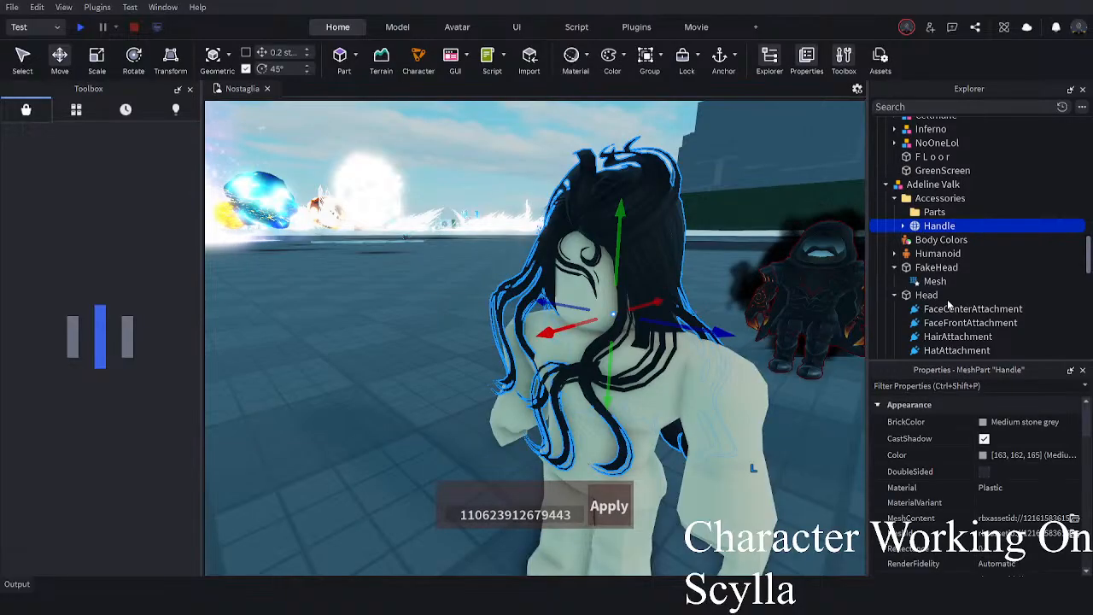
{"action": "type", "text": "Hair"}
{"action": "key", "text": "Return"}
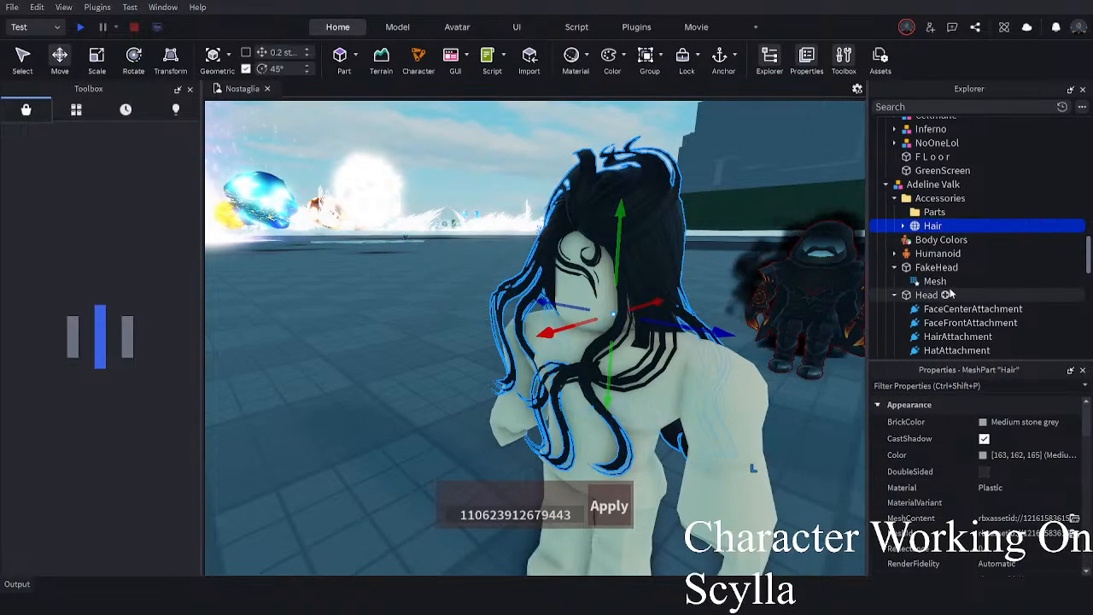
- Collapse the FakeHead and enlarge the Hair mesh slightly from front to back with the Scale tool
{"action": "left_click", "coordinate": [895, 267]}
{"action": "right_click_drag", "start_coordinate": [809, 290], "coordinate": [810, 289]}
{"action": "left_click", "coordinate": [767, 396]}
{"action": "right_click_drag", "start_coordinate": [768, 396], "coordinate": [767, 396]}
{"action": "left_click", "coordinate": [599, 197]}
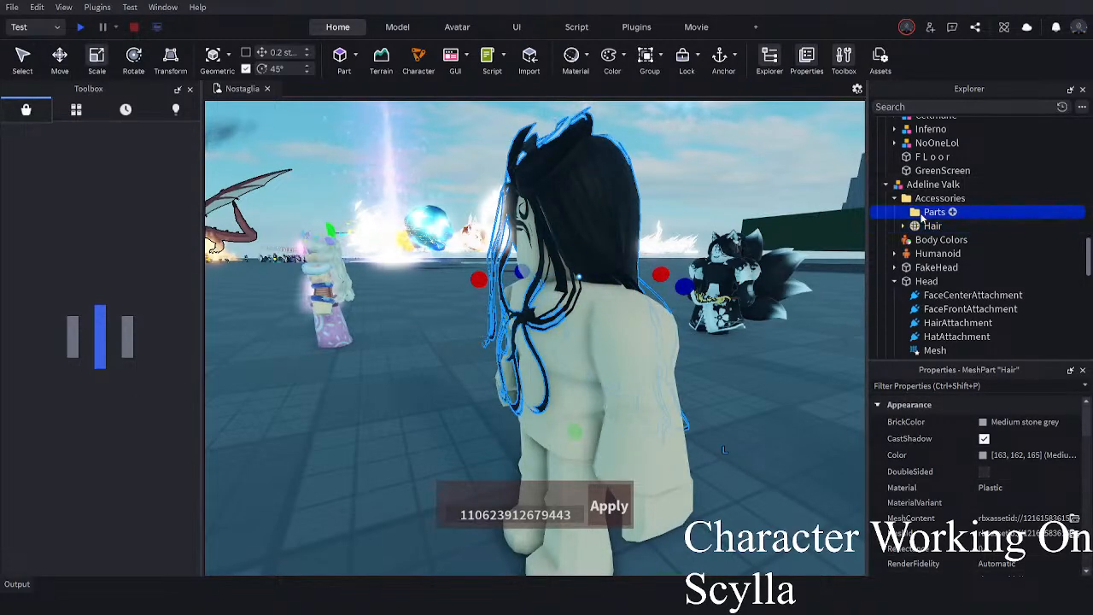
{"action": "left_click_drag", "start_coordinate": [482, 275], "coordinate": [472, 277]}
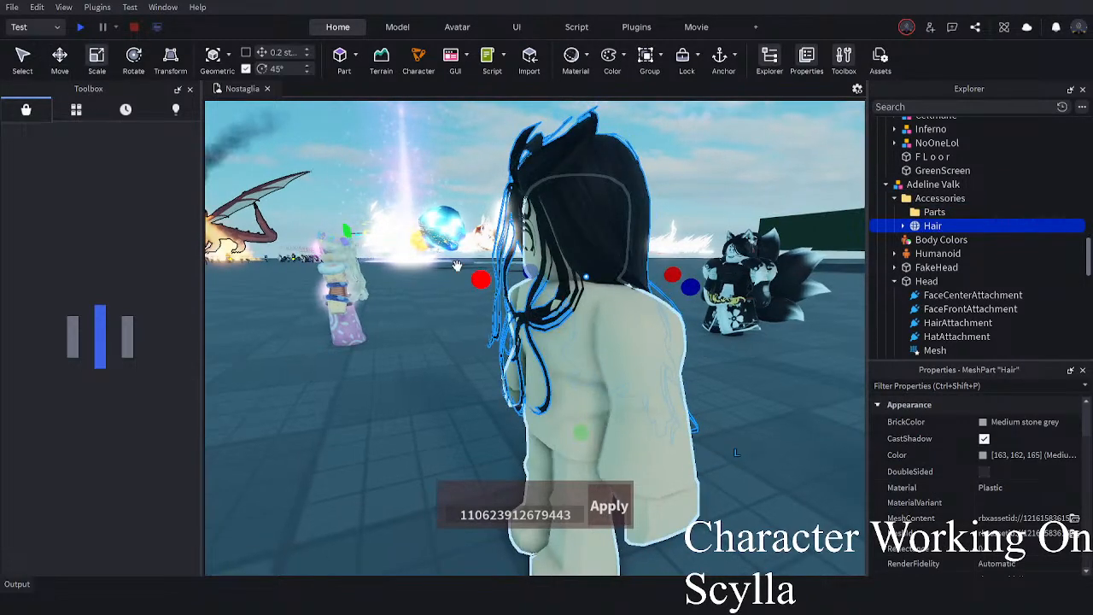
{"action": "right_click_drag", "start_coordinate": [472, 277], "coordinate": [217, 176]}
- Rotate the Hair mesh slightly on the head with the Rotate tool and deselect it
{"action": "left_click", "coordinate": [133, 57]}
{"action": "left_click_drag", "start_coordinate": [755, 290], "coordinate": [757, 274]}
{"action": "right_click_drag", "start_coordinate": [757, 274], "coordinate": [658, 438]}
{"action": "left_click", "coordinate": [675, 405]}
- Examine the fitted hair on the faceless rig and look over the other models in the scene for comparison
{"action": "scroll", "coordinate": [605, 290], "scroll_direction": "down", "scroll_amount": 5}
{"action": "right_click_drag", "start_coordinate": [605, 290], "coordinate": [604, 290]}
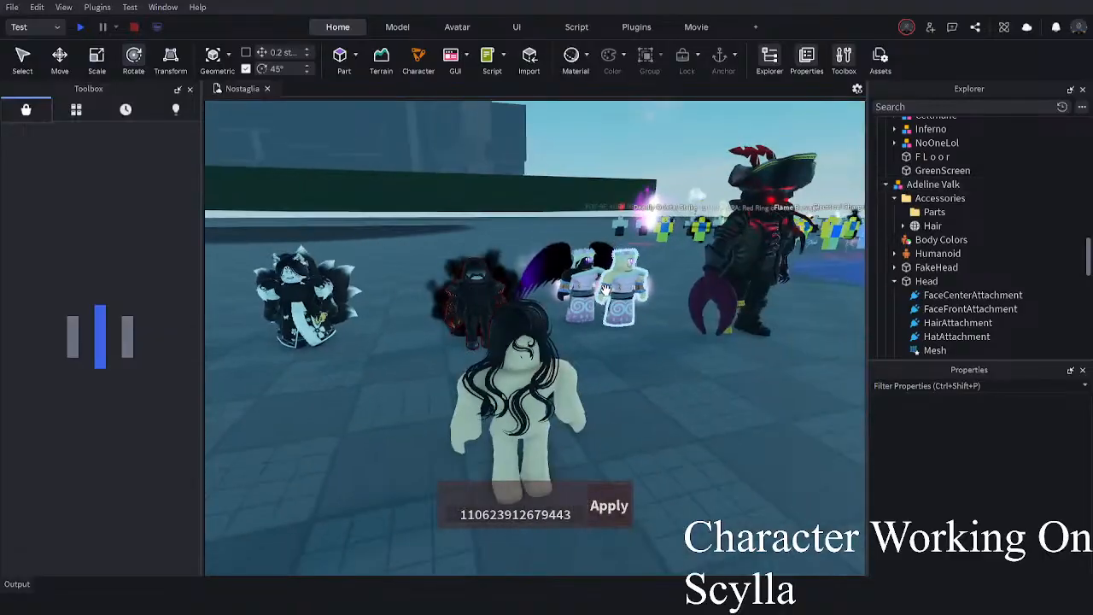
{"action": "scroll", "coordinate": [589, 295], "scroll_direction": "up", "scroll_amount": 6}
{"action": "scroll", "coordinate": [551, 349], "scroll_direction": "down", "scroll_amount": 4}
{"action": "right_click_drag", "start_coordinate": [552, 349], "coordinate": [551, 348]}
{"action": "scroll", "coordinate": [644, 237], "scroll_direction": "up", "scroll_amount": 5}
{"action": "right_click_drag", "start_coordinate": [644, 237], "coordinate": [642, 241]}
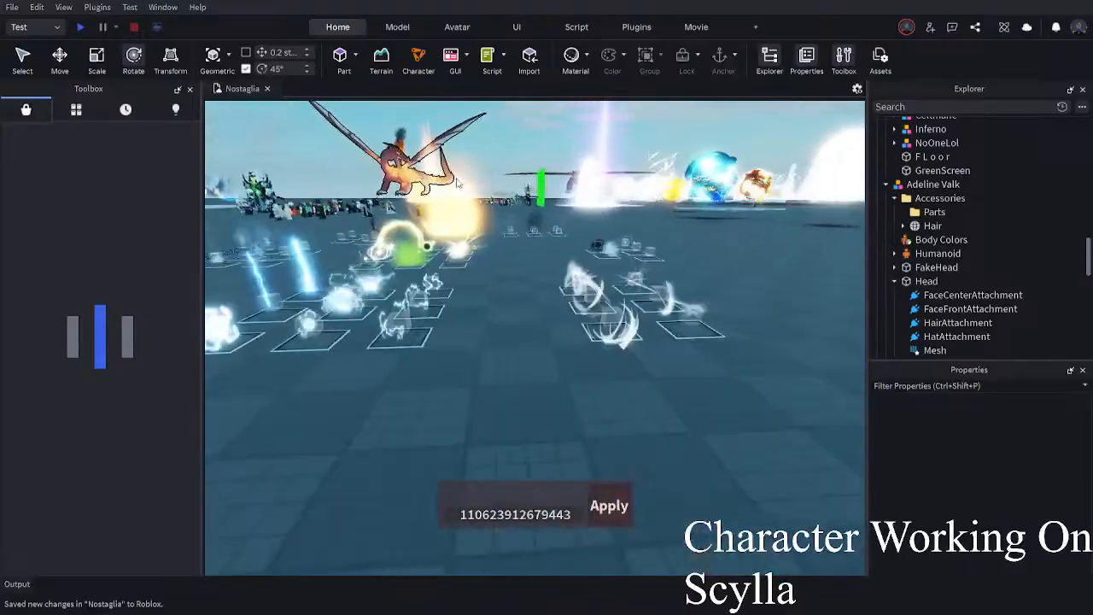
{"action": "scroll", "coordinate": [642, 241], "scroll_direction": "up", "scroll_amount": 5}
{"action": "right_click_drag", "start_coordinate": [691, 313], "coordinate": [692, 314]}
{"action": "left_click", "coordinate": [691, 314]}
{"action": "left_click", "coordinate": [755, 411]}
{"action": "right_click_drag", "start_coordinate": [754, 411], "coordinate": [756, 408]}
{"action": "left_click", "coordinate": [893, 143]}
{"action": "right_click_drag", "start_coordinate": [709, 244], "coordinate": [711, 248]}
- Select the crowned character with the orange cape and look up its model Scale property
{"action": "key", "text": "ctrl+v"}
{"action": "left_click_drag", "start_coordinate": [481, 317], "coordinate": [448, 349]}
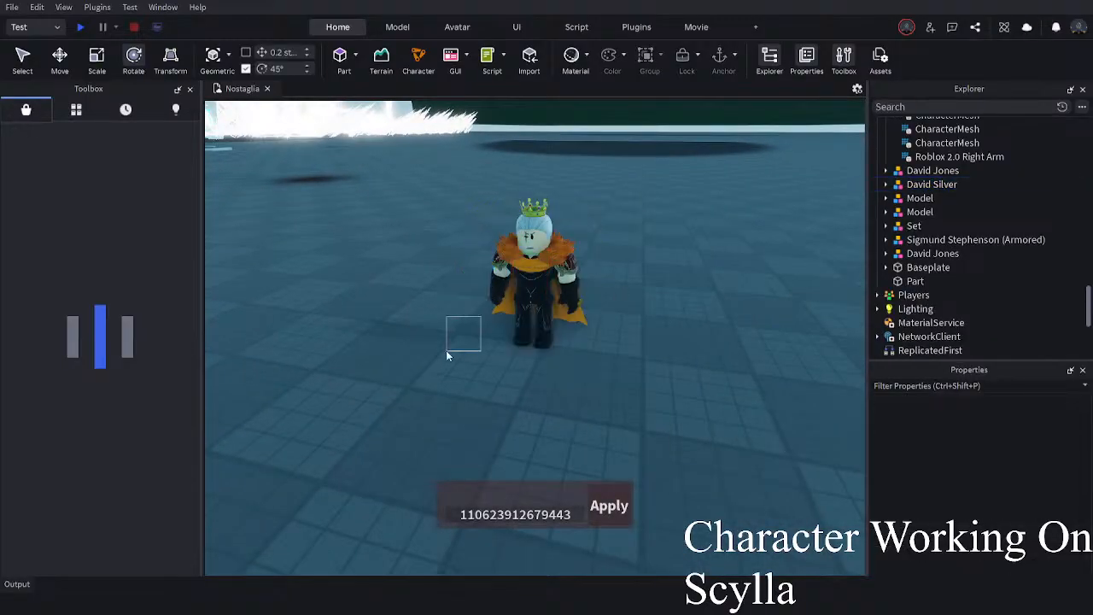
{"action": "left_click_drag", "start_coordinate": [520, 334], "coordinate": [452, 350]}
{"action": "left_click", "coordinate": [580, 347]}
{"action": "key", "text": "a"}
{"action": "right_click_drag", "start_coordinate": [518, 378], "coordinate": [518, 377]}
{"action": "key", "text": "w"}
{"action": "left_click_drag", "start_coordinate": [547, 334], "coordinate": [438, 399]}
{"action": "scroll", "coordinate": [976, 449], "scroll_direction": "down", "scroll_amount": 2}
{"action": "scroll", "coordinate": [977, 453], "scroll_direction": "down", "scroll_amount": 3}
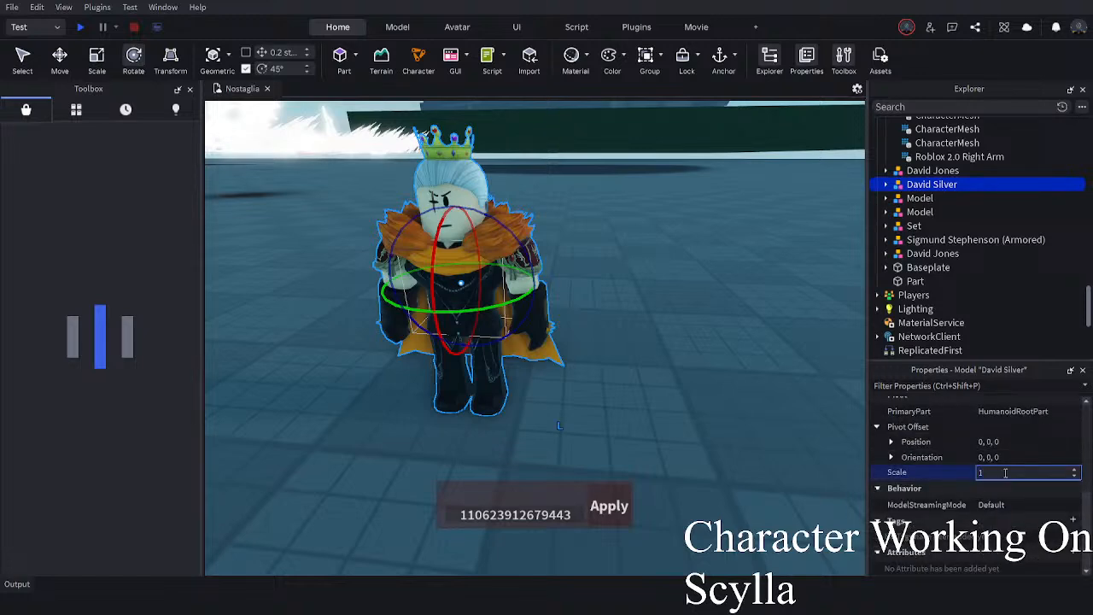
- Reselect the crowned character, check its Scale property once more, and clear the selection
{"action": "left_click", "coordinate": [757, 456]}
{"action": "right_click_drag", "start_coordinate": [705, 431], "coordinate": [705, 431]}
{"action": "key", "text": "s"}
{"action": "left_click_drag", "start_coordinate": [546, 388], "coordinate": [475, 397]}
{"action": "left_click", "coordinate": [579, 398]}
{"action": "key", "text": "ctrl+z"}
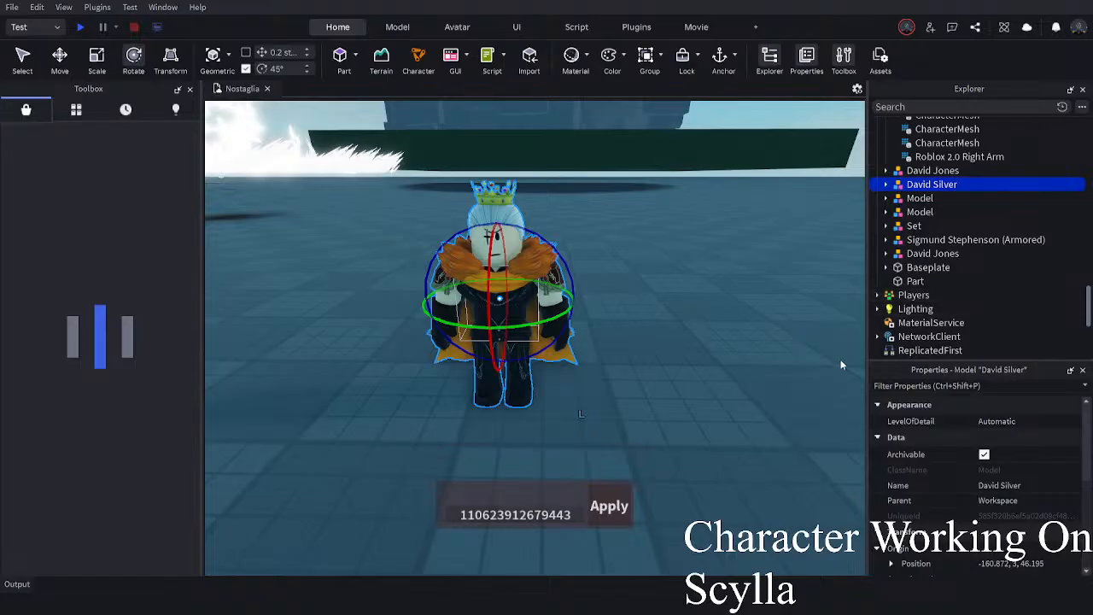
{"action": "left_click", "coordinate": [591, 400]}
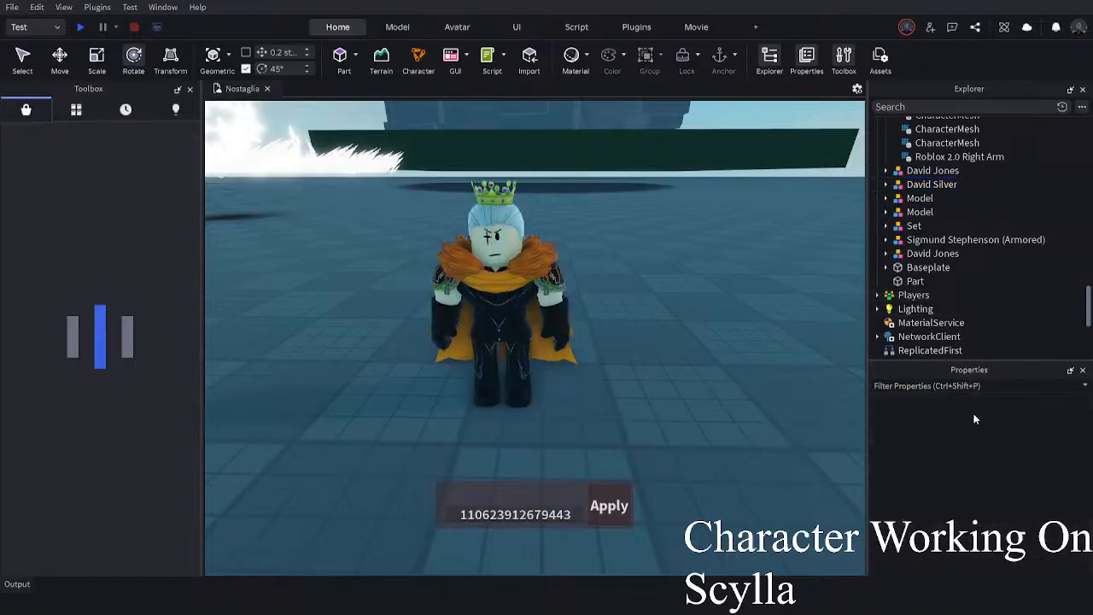
{"action": "left_click", "coordinate": [481, 315]}
{"action": "scroll", "coordinate": [1010, 412], "scroll_direction": "down", "scroll_amount": 5}
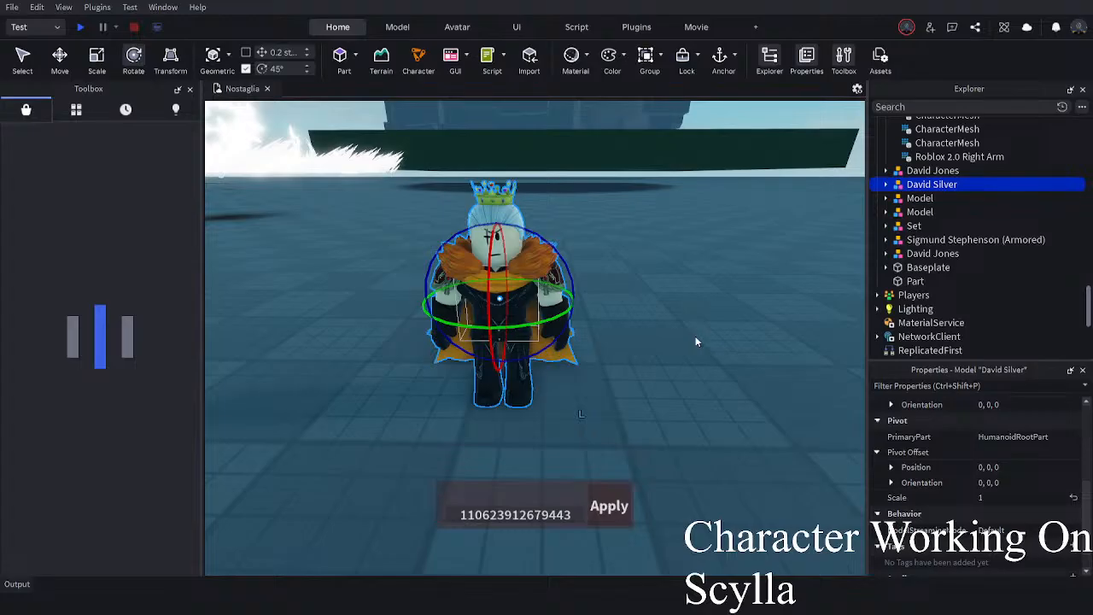
{"action": "left_click", "coordinate": [695, 341]}
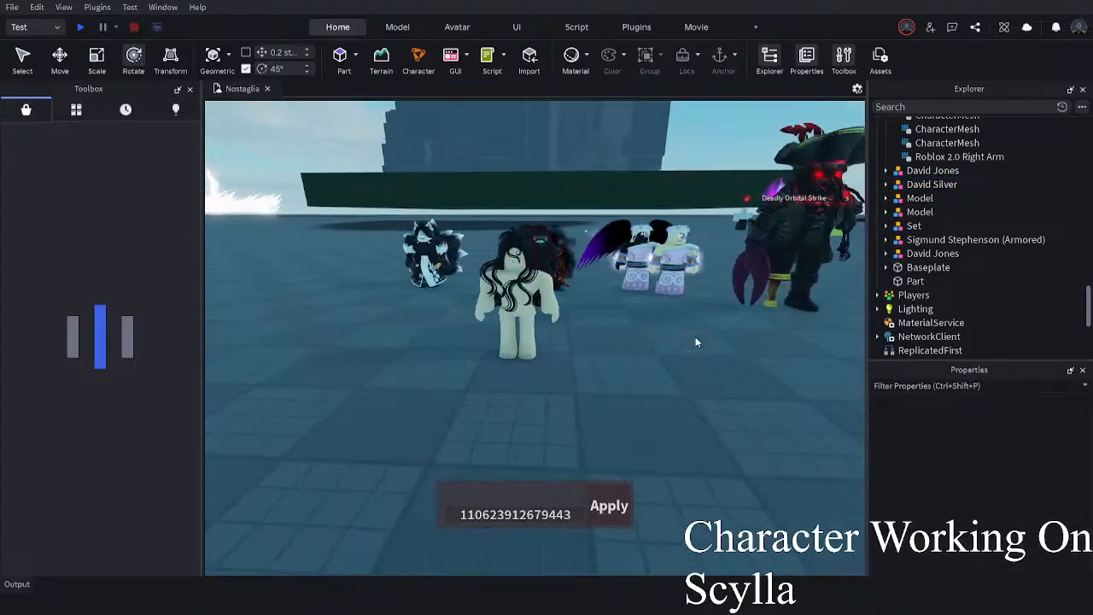
{"action": "key", "text": "a"}
{"action": "right_click_drag", "start_coordinate": [695, 341], "coordinate": [695, 341]}
{"action": "left_click_drag", "start_coordinate": [703, 319], "coordinate": [616, 354]}
{"action": "left_click", "coordinate": [751, 391]}
{"action": "left_click", "coordinate": [926, 281]}
{"action": "left_click", "coordinate": [894, 280]}
{"action": "left_click", "coordinate": [932, 226], "text": "ctrl"}
{"action": "left_click", "coordinate": [815, 302]}
{"action": "right_click_drag", "start_coordinate": [815, 303], "coordinate": [814, 302]}
{"action": "key", "text": "d"}
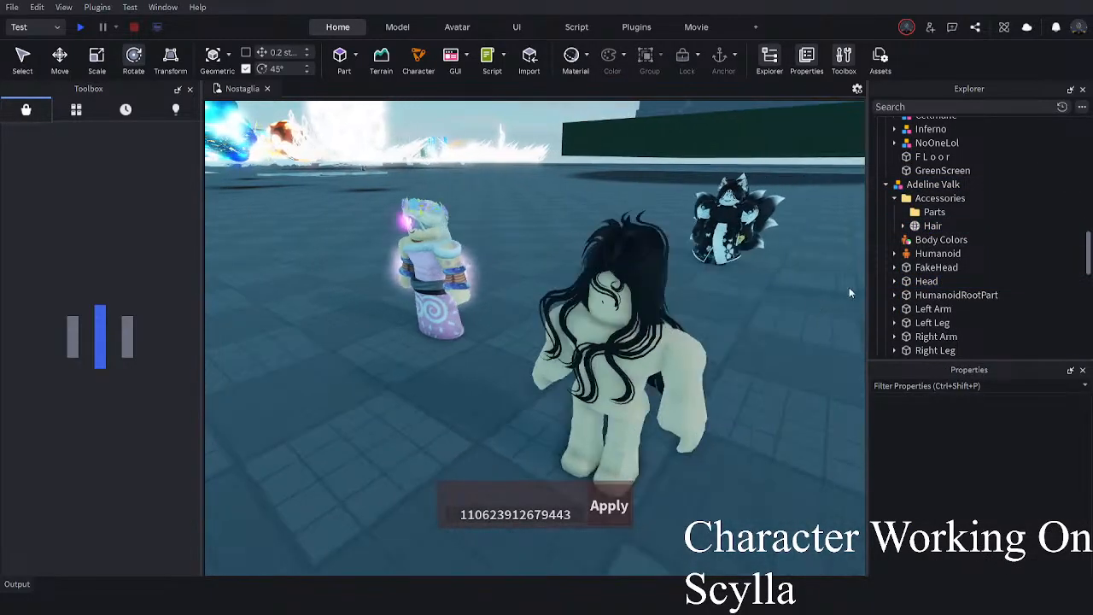
- Weld the Hair in place to the rig's Head with Easy Weld, using Head as the base part, and close the plugin
{"action": "left_click", "coordinate": [918, 228]}
{"action": "left_click", "coordinate": [926, 281]}
{"action": "left_click", "coordinate": [932, 225], "text": "ctrl"}
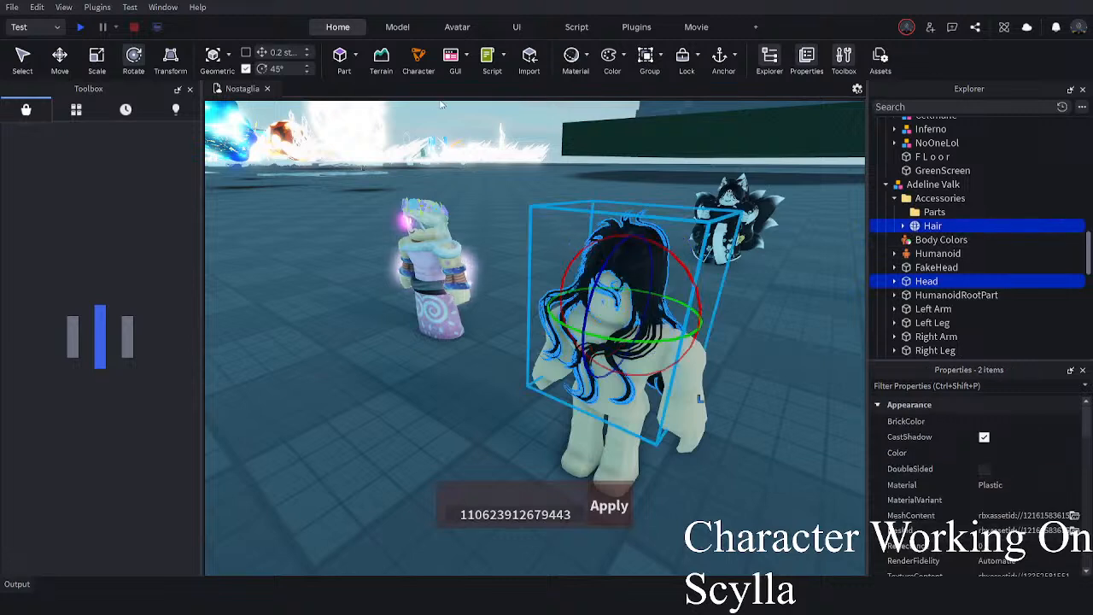
{"action": "left_click", "coordinate": [648, 26]}
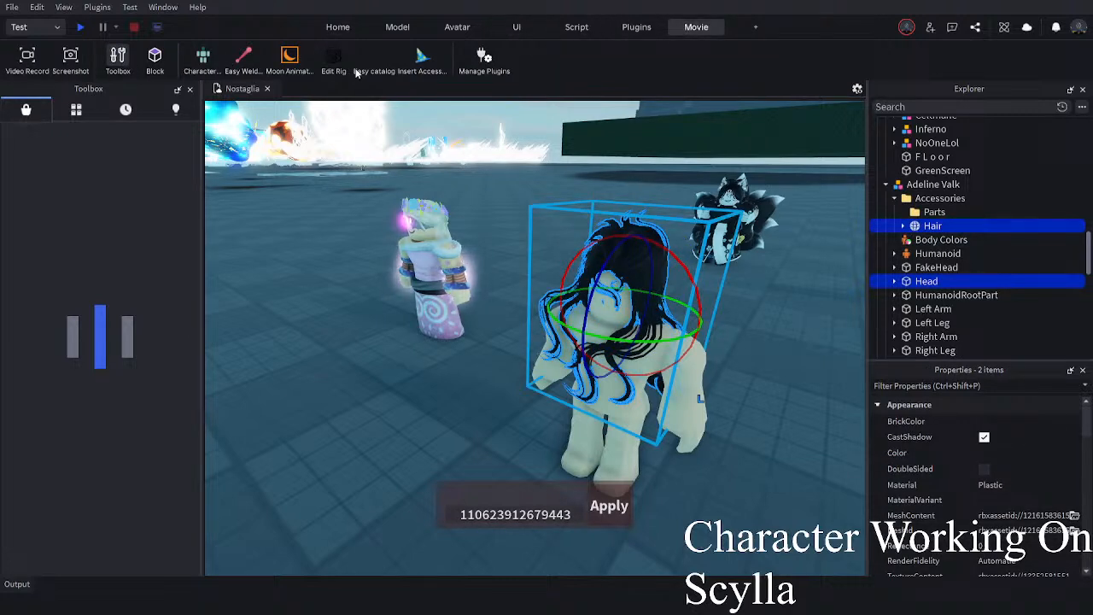
{"action": "left_click", "coordinate": [243, 69]}
{"action": "right_click_drag", "start_coordinate": [702, 357], "coordinate": [667, 450]}
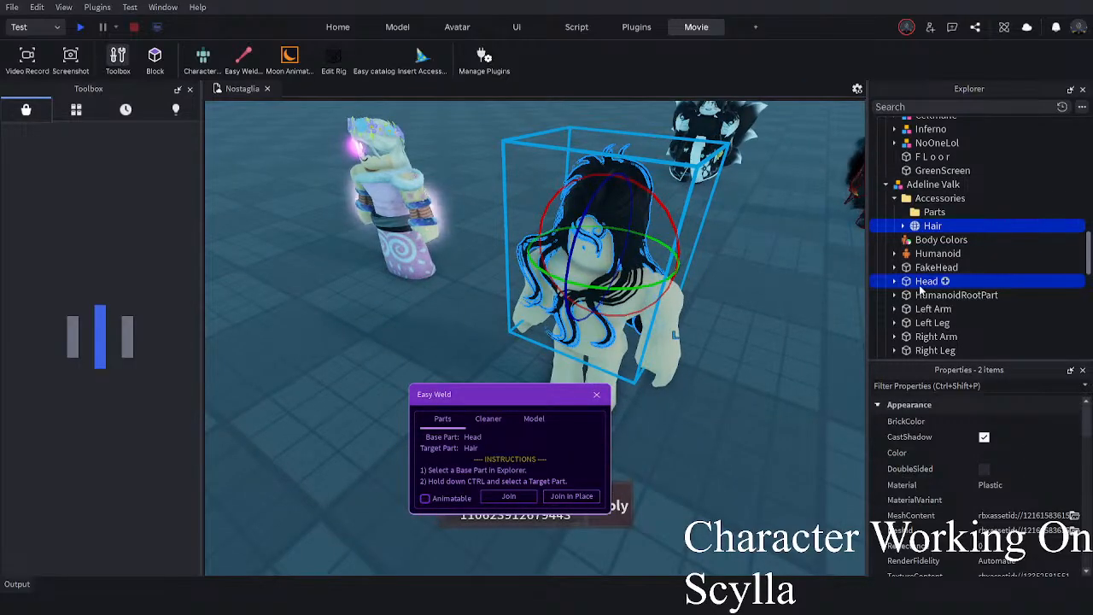
{"action": "left_click", "coordinate": [921, 285]}
{"action": "left_click", "coordinate": [925, 228], "text": "ctrl"}
{"action": "mouse_move", "coordinate": [672, 391]}
{"action": "right_mouse_down"}
{"action": "mouse_move", "coordinate": [678, 368]}
{"action": "mouse_move", "coordinate": [673, 397]}
{"action": "right_mouse_up"}
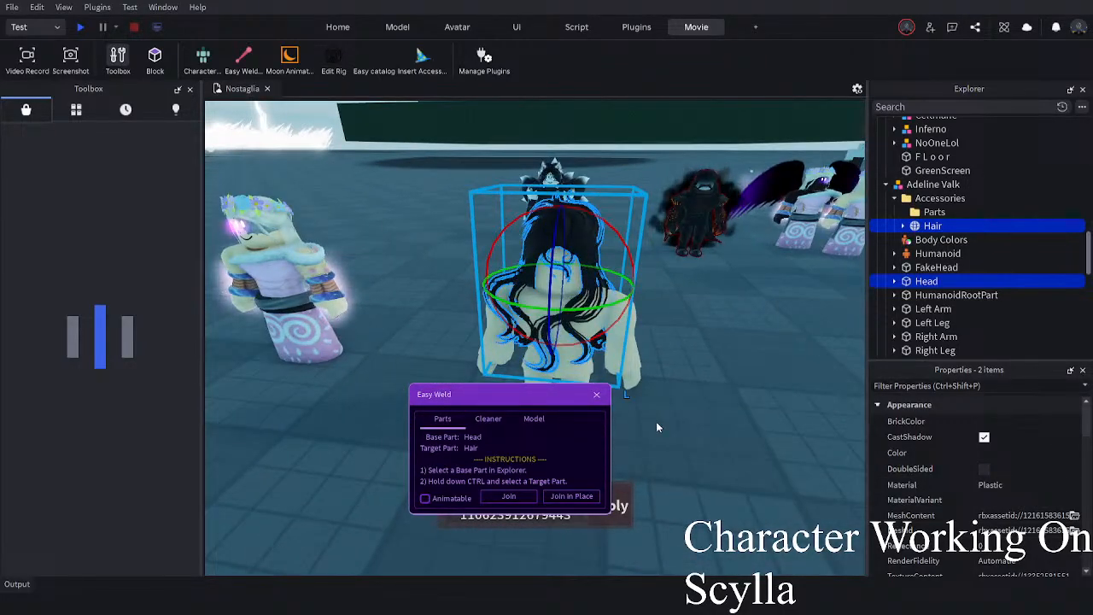
{"action": "right_click_drag", "start_coordinate": [657, 427], "coordinate": [655, 428]}
{"action": "left_click", "coordinate": [583, 504]}
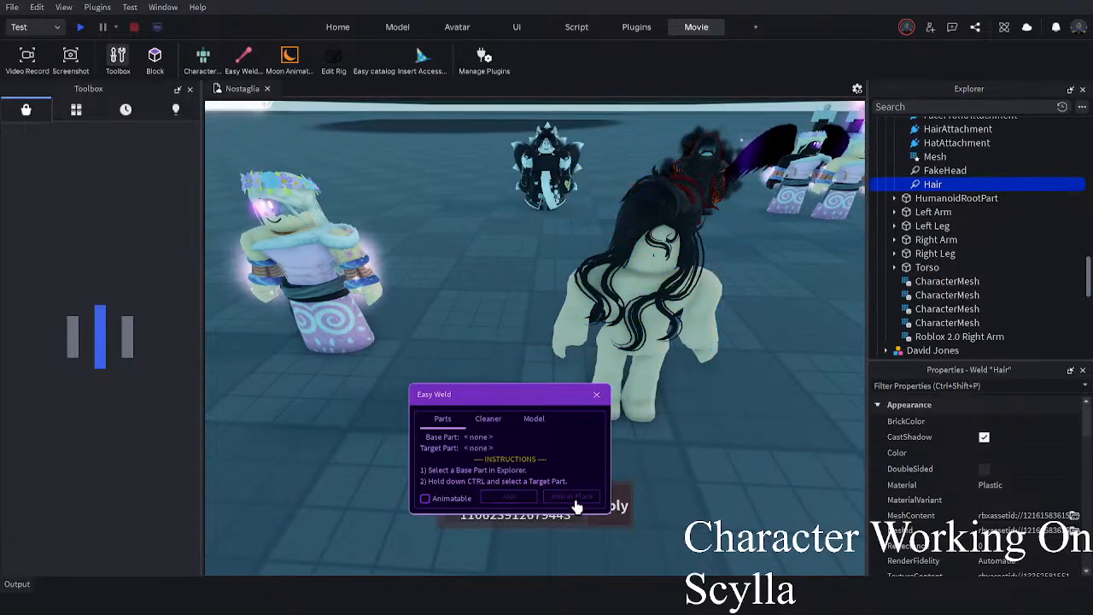
{"action": "left_click", "coordinate": [894, 265]}
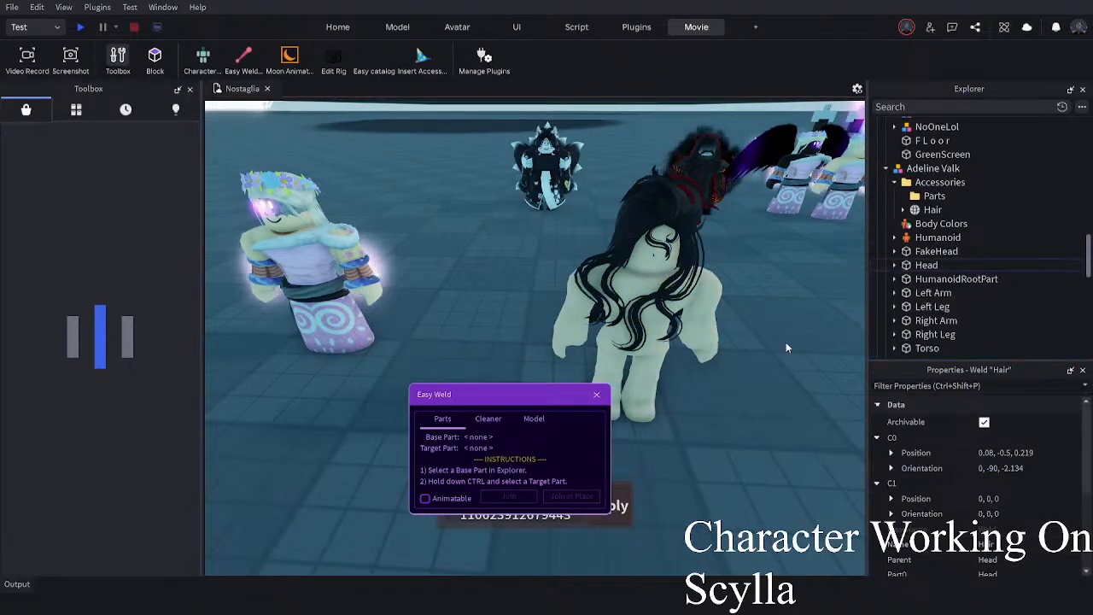
{"action": "left_click", "coordinate": [824, 320]}
{"action": "left_click", "coordinate": [595, 394]}
- Check the faceless rig with its welded hair by selecting the whole model and viewing it from the front
{"action": "key", "text": "d"}
{"action": "right_click_drag", "start_coordinate": [613, 439], "coordinate": [614, 438]}
{"action": "key", "text": "a"}
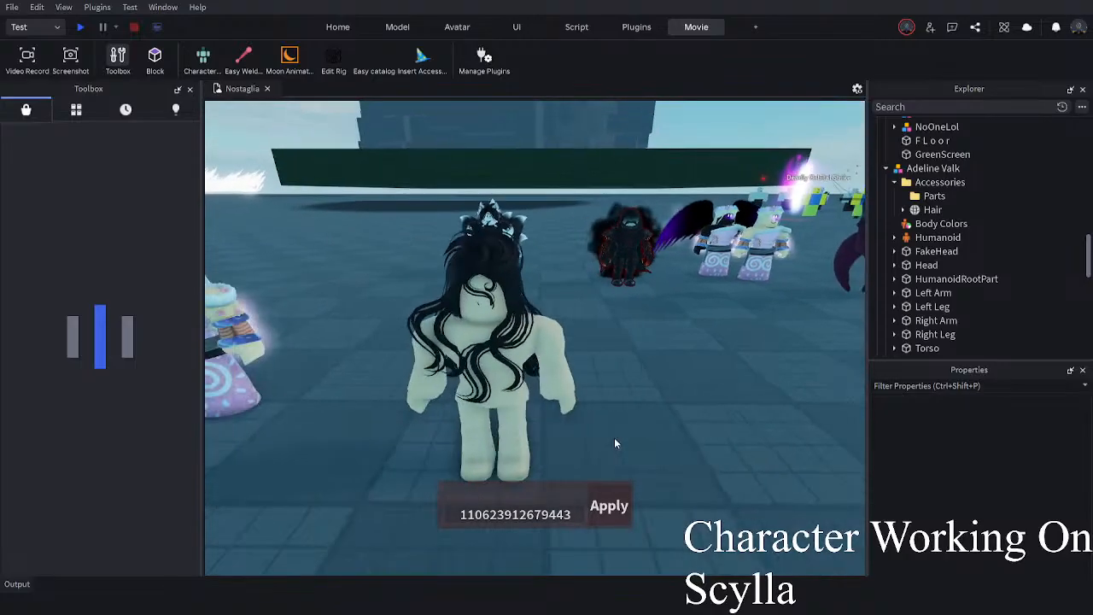
{"action": "key", "text": "a"}
{"action": "left_click", "coordinate": [613, 438]}
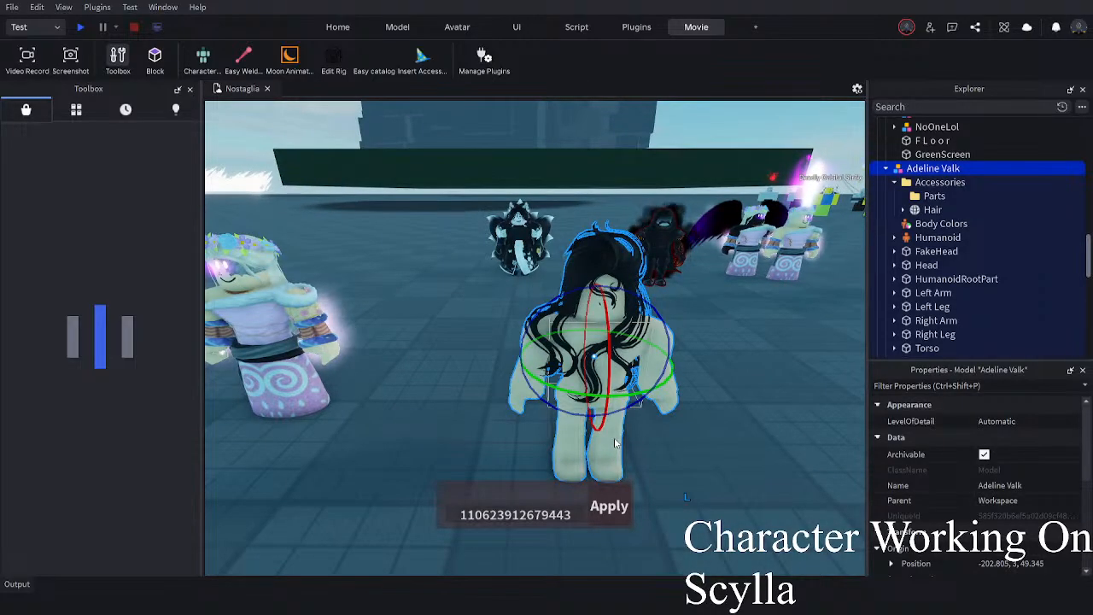
{"action": "left_click", "coordinate": [439, 453]}
- Select the crowned character with the orange cape and set its model Scale to 1.15
{"action": "key", "text": "a"}
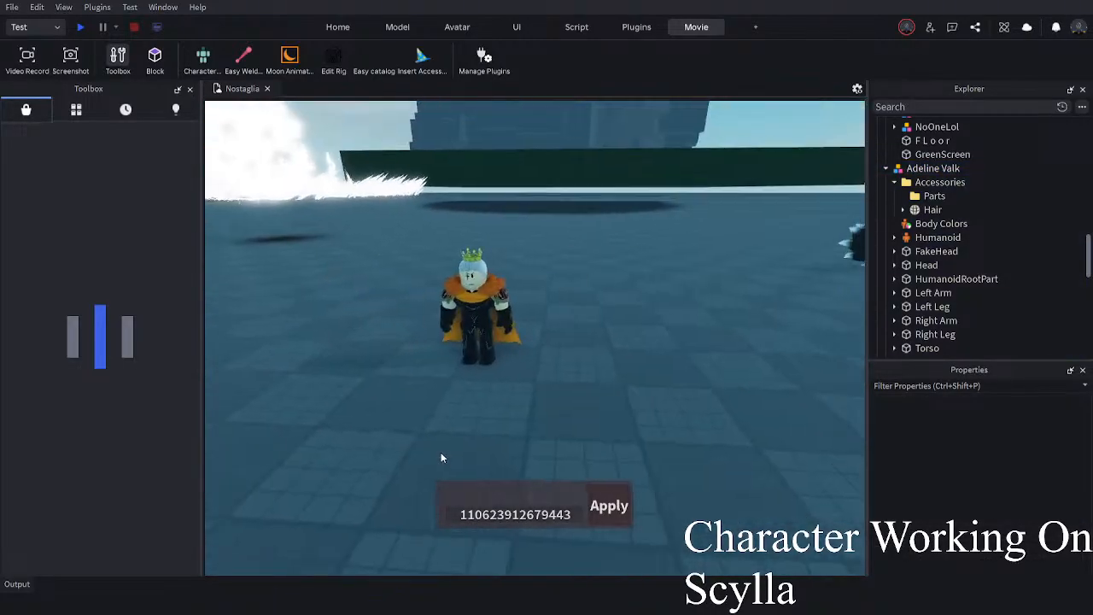
{"action": "left_click", "coordinate": [457, 358]}
{"action": "key", "text": "w"}
{"action": "right_click_drag", "start_coordinate": [772, 429], "coordinate": [772, 430]}
{"action": "key", "text": "a"}
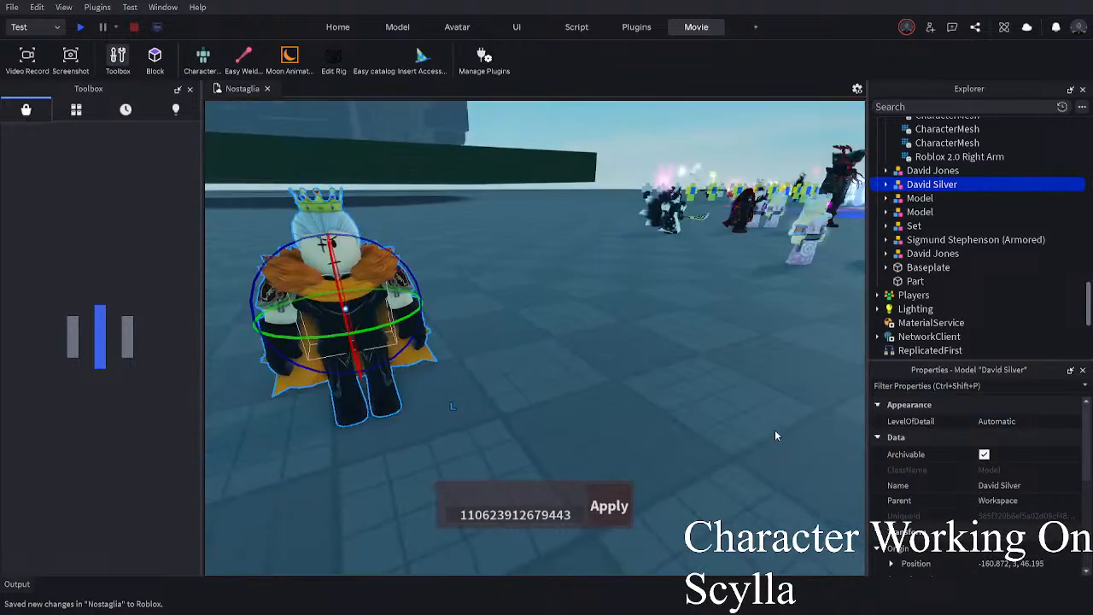
{"action": "scroll", "coordinate": [928, 487], "scroll_direction": "down", "scroll_amount": 4}
{"action": "left_click", "coordinate": [995, 472]}
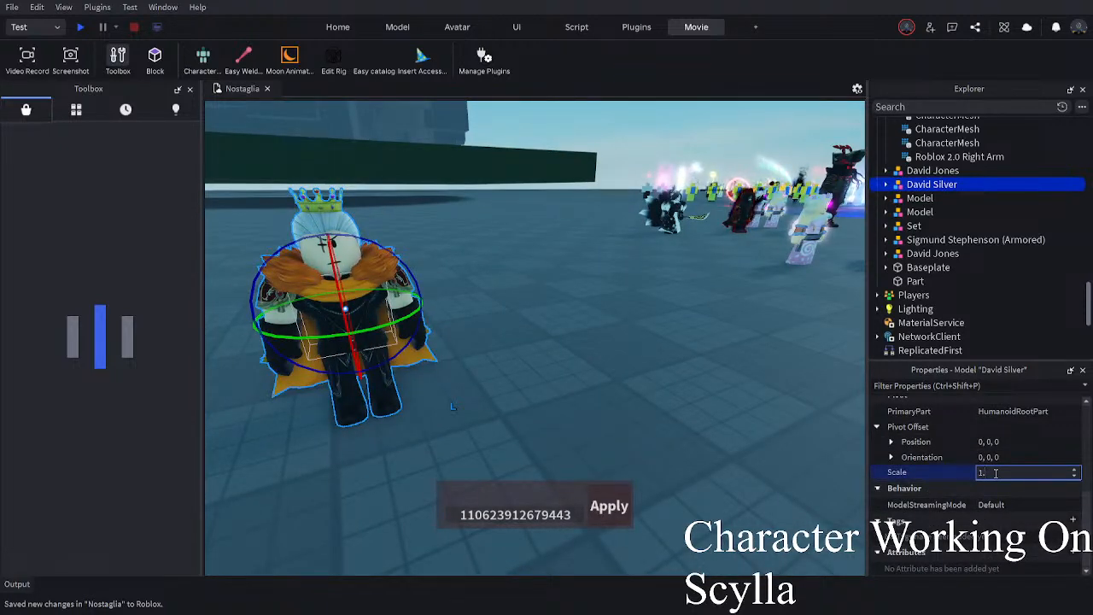
{"action": "key", "text": "Return"}
- Move the crowned character next to the flower-crowned Siren Queen and recheck its Scale property
{"action": "left_click_drag", "start_coordinate": [337, 399], "coordinate": [493, 386]}
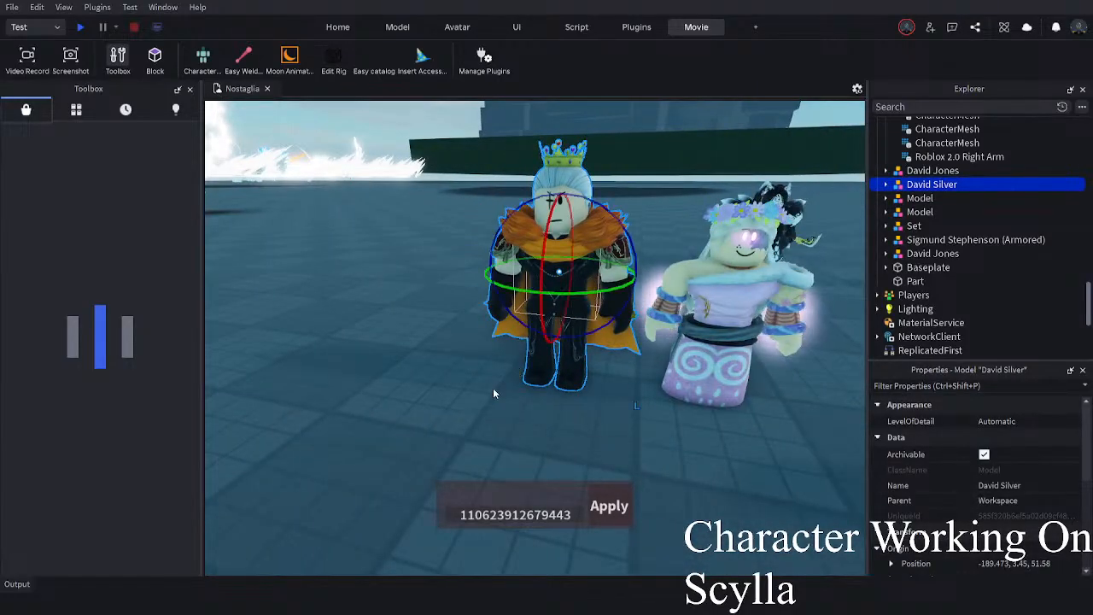
{"action": "left_click", "coordinate": [672, 399]}
{"action": "left_click_drag", "start_coordinate": [576, 354], "coordinate": [447, 407]}
{"action": "key", "text": "a"}
{"action": "scroll", "coordinate": [937, 463], "scroll_direction": "down", "scroll_amount": 5}
{"action": "left_click", "coordinate": [1024, 471]}
{"action": "left_click", "coordinate": [654, 428]}
- Reposition the crowned character on the floor so it stands side by side with the Siren Queen
{"action": "right_click_drag", "start_coordinate": [654, 428], "coordinate": [582, 397]}
{"action": "key", "text": "d"}
{"action": "left_click_drag", "start_coordinate": [519, 365], "coordinate": [453, 385]}
{"action": "left_click", "coordinate": [442, 418]}
{"action": "left_click", "coordinate": [443, 384]}
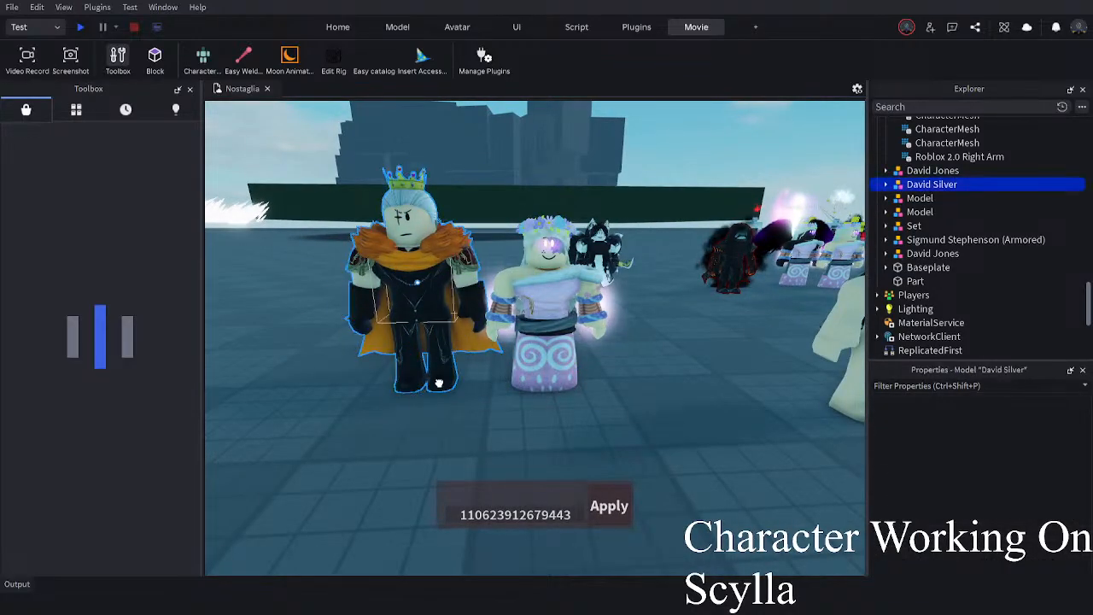
{"action": "left_click_drag", "start_coordinate": [443, 384], "coordinate": [441, 387]}
{"action": "left_click", "coordinate": [447, 395]}
{"action": "right_click_drag", "start_coordinate": [448, 395], "coordinate": [447, 396]}
- Fine-tune the crowned character's spot beside the Siren Queen so their heights can be compared
{"action": "key", "text": "w"}
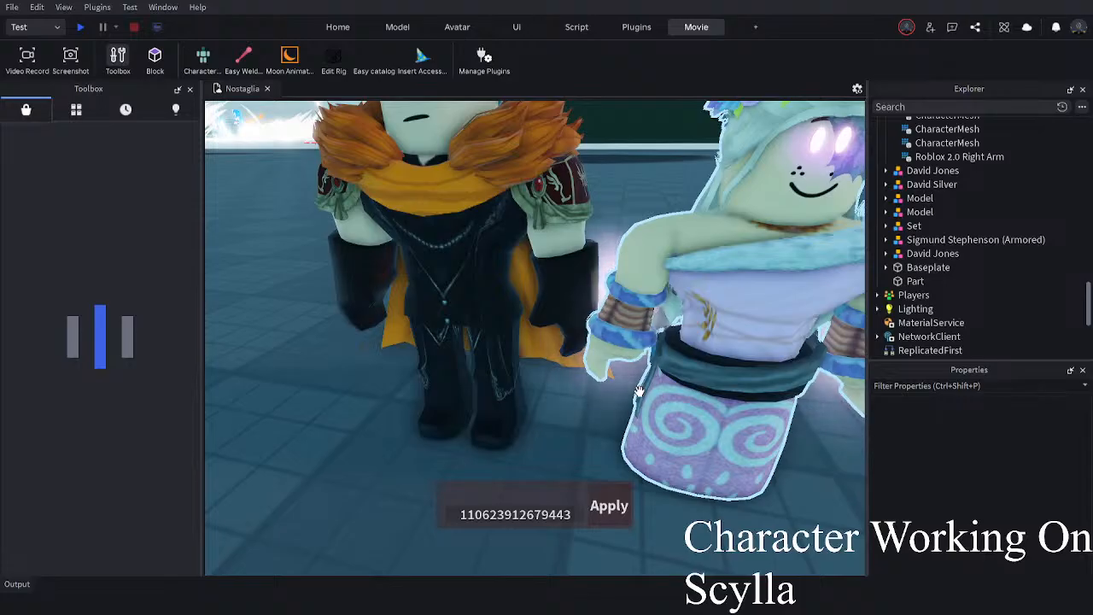
{"action": "scroll", "coordinate": [639, 391], "scroll_direction": "down", "scroll_amount": 2}
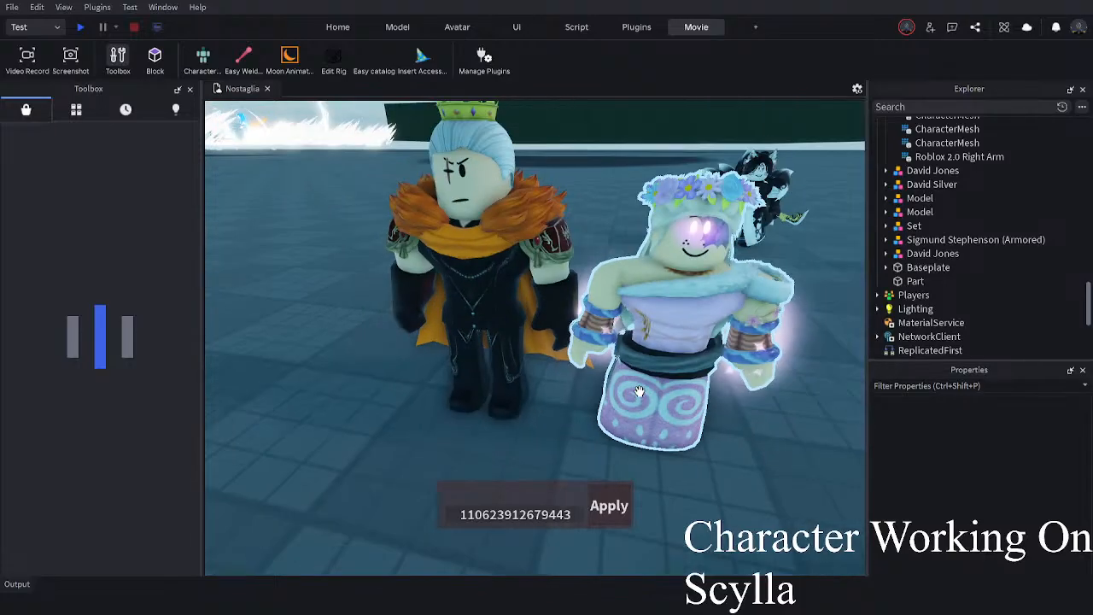
{"action": "left_click", "coordinate": [468, 327]}
{"action": "right_click_drag", "start_coordinate": [468, 327], "coordinate": [468, 327]}
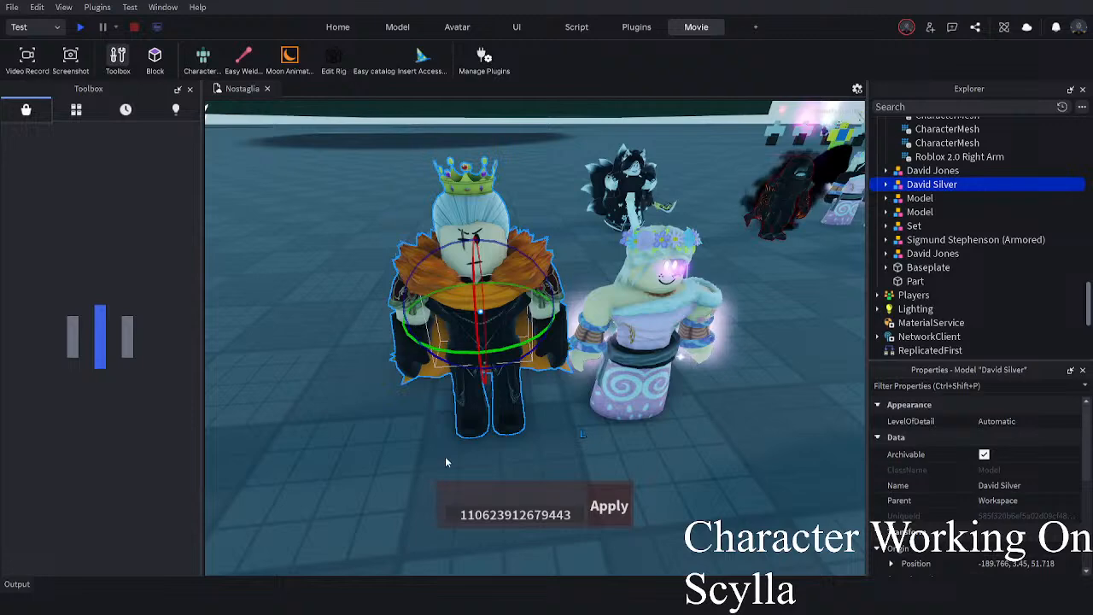
{"action": "left_click", "coordinate": [445, 461]}
{"action": "right_click_drag", "start_coordinate": [445, 459], "coordinate": [446, 459]}
{"action": "left_click_drag", "start_coordinate": [446, 456], "coordinate": [452, 438]}
{"action": "right_click_drag", "start_coordinate": [451, 439], "coordinate": [452, 439]}
{"action": "left_click_drag", "start_coordinate": [521, 422], "coordinate": [579, 431]}
{"action": "left_click", "coordinate": [622, 473]}
{"action": "left_click", "coordinate": [563, 409]}
{"action": "scroll", "coordinate": [565, 414], "scroll_direction": "down", "scroll_amount": 3}
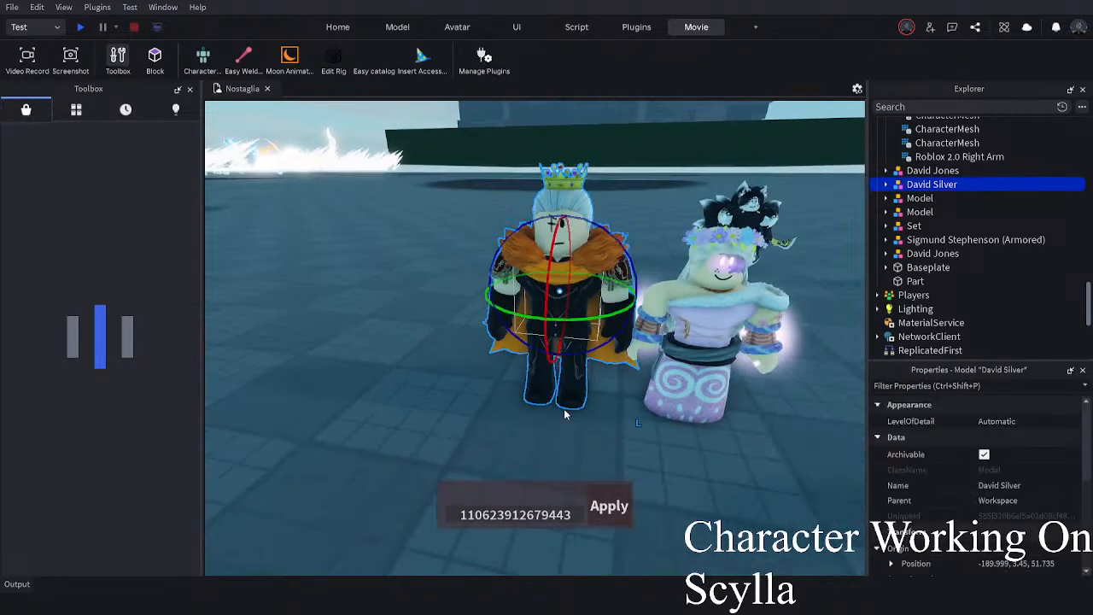
- Delete the crowned character from the scene and undo the deletion
{"action": "right_click_drag", "start_coordinate": [565, 414], "coordinate": [596, 381]}
{"action": "key", "text": "Delete"}
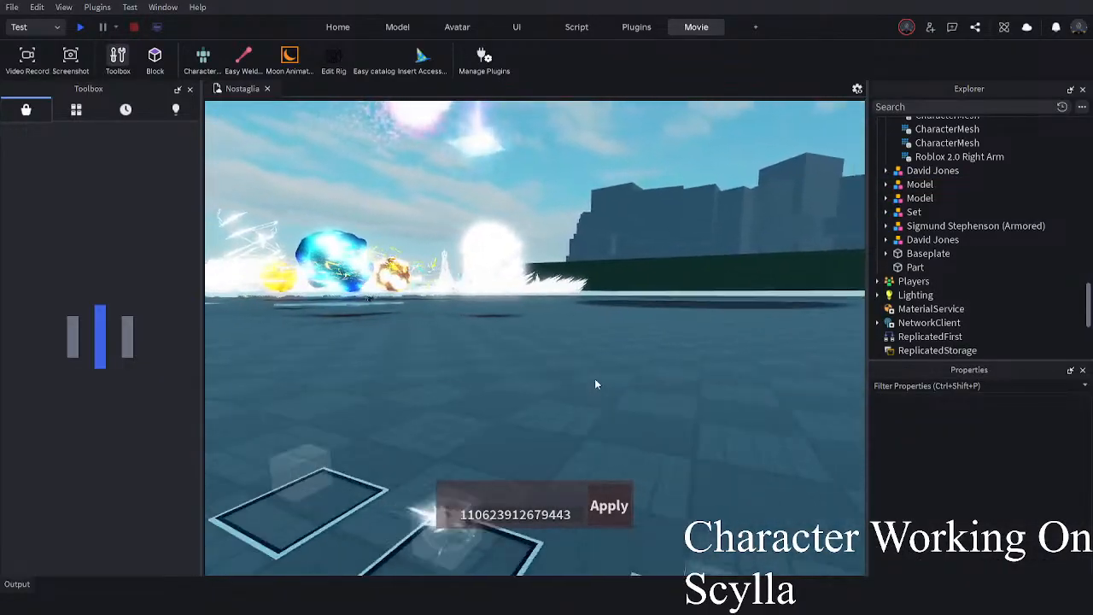
{"action": "key", "text": "s"}
{"action": "key", "text": "d"}
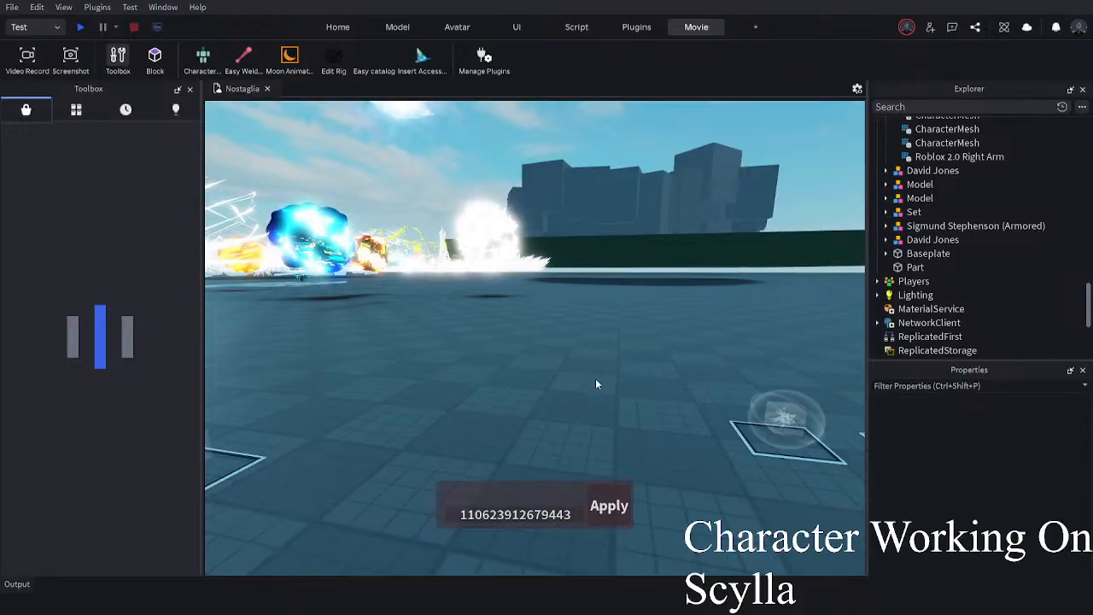
{"action": "key", "text": "ctrl+z"}
- Set the crowned character's model Scale to 0.86
{"action": "right_click_drag", "start_coordinate": [596, 380], "coordinate": [598, 380]}
{"action": "scroll", "coordinate": [966, 460], "scroll_direction": "down", "scroll_amount": 3}
{"action": "key", "text": "f"}
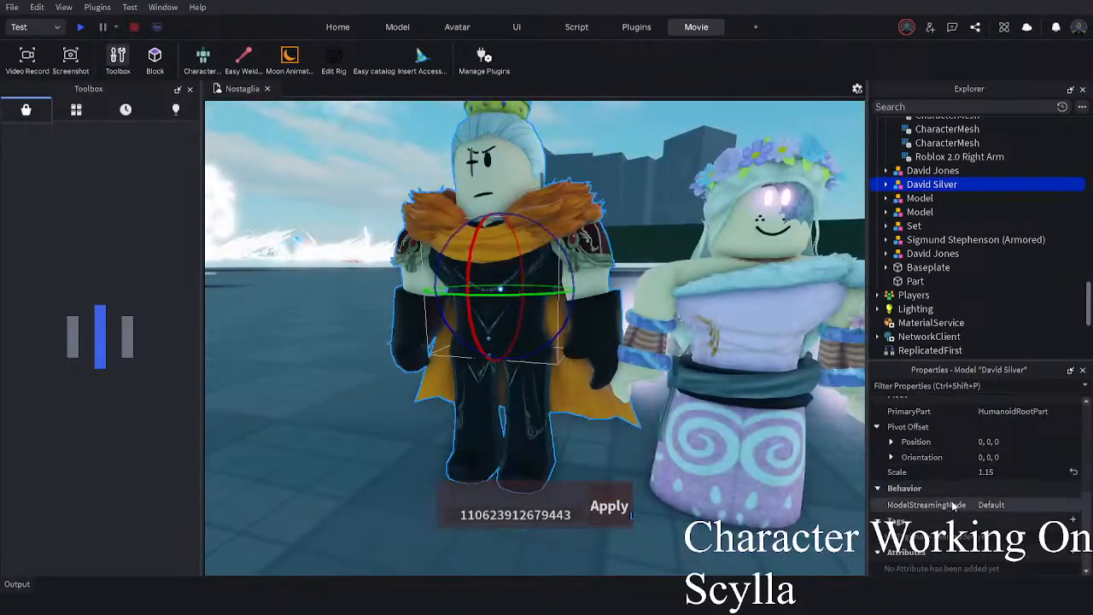
{"action": "left_click", "coordinate": [992, 473]}
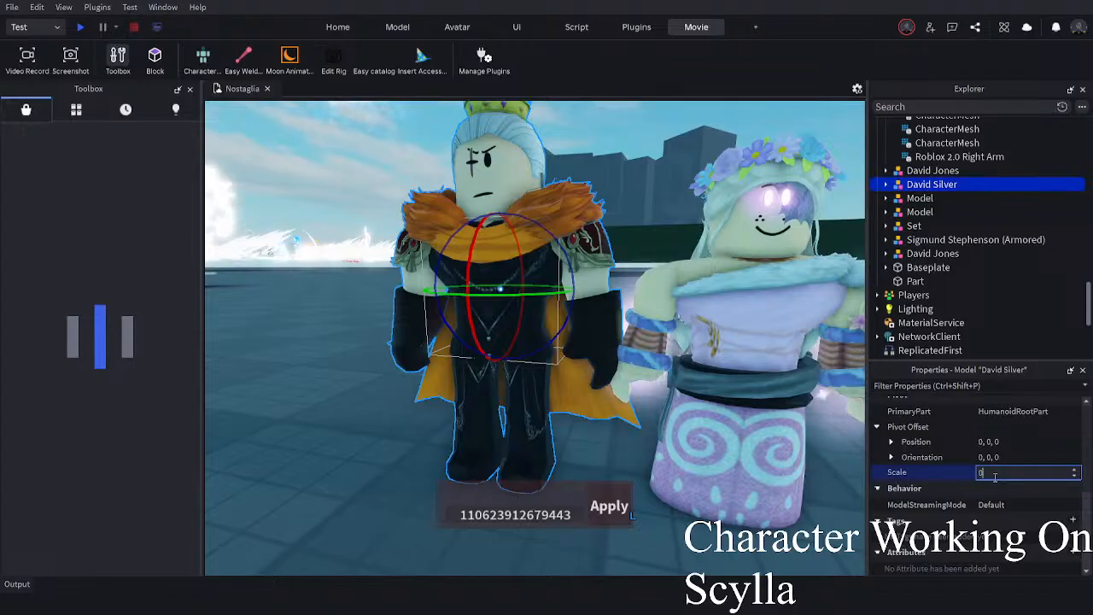
{"action": "type", "text": "0.86"}
{"action": "key", "text": "Return"}
- Lower the crowned character's model Scale to 0.85
{"action": "left_click", "coordinate": [995, 475]}
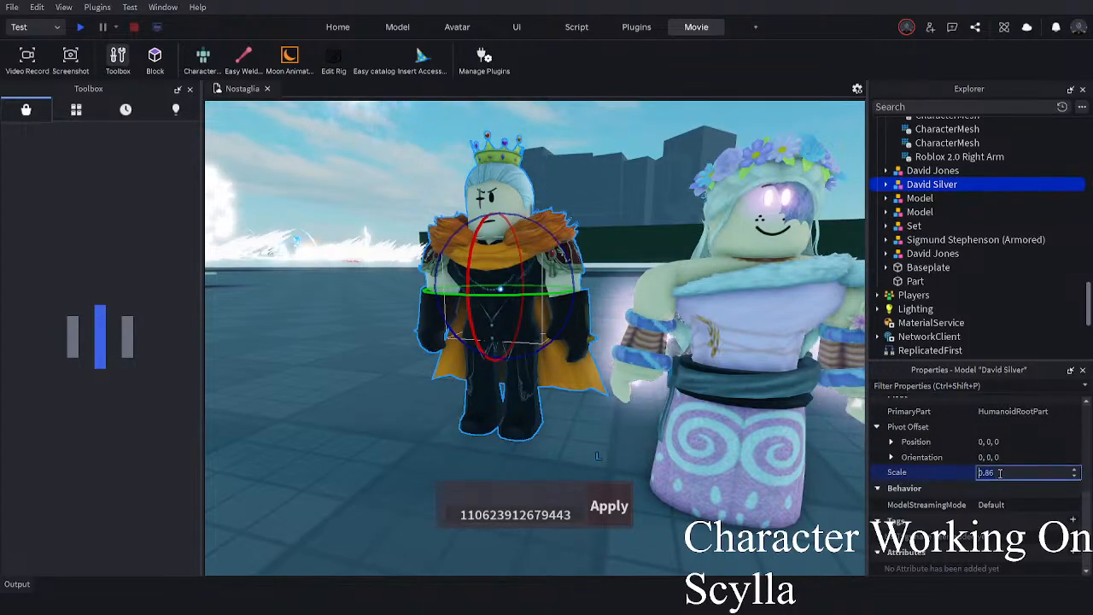
{"action": "left_click", "coordinate": [1004, 471]}
{"action": "key", "text": "BackSpace"}
{"action": "type", "text": "5"}
{"action": "key", "text": "Return"}
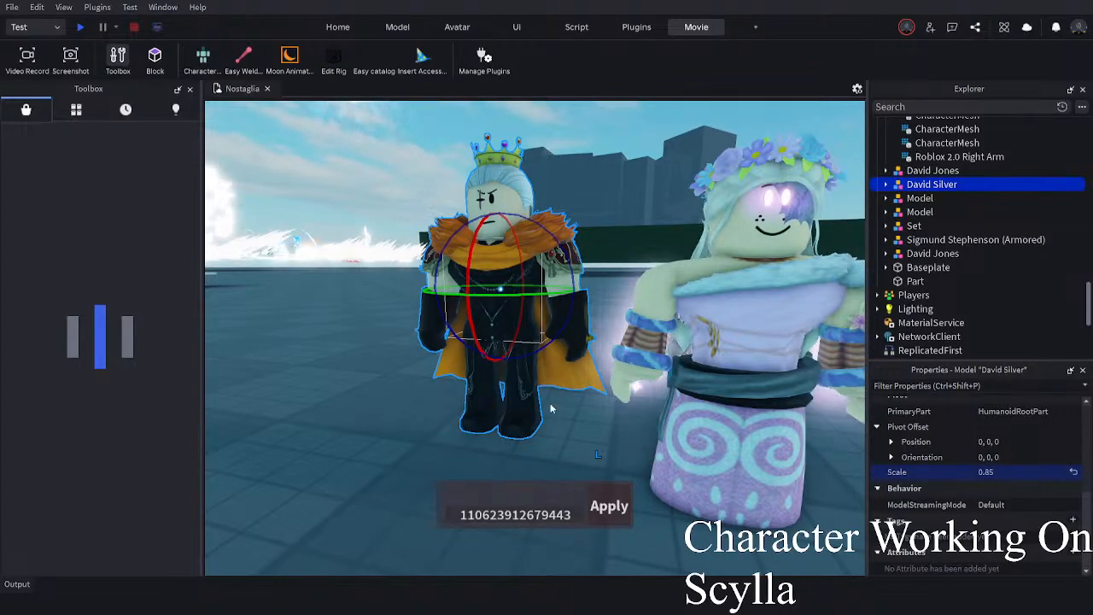
- Settle the shrunken crowned character on the floor beside the Siren Queen and compare their heights
{"action": "right_click_drag", "start_coordinate": [515, 409], "coordinate": [515, 416]}
{"action": "left_click", "coordinate": [298, 411]}
{"action": "scroll", "coordinate": [299, 411], "scroll_direction": "down", "scroll_amount": 3}
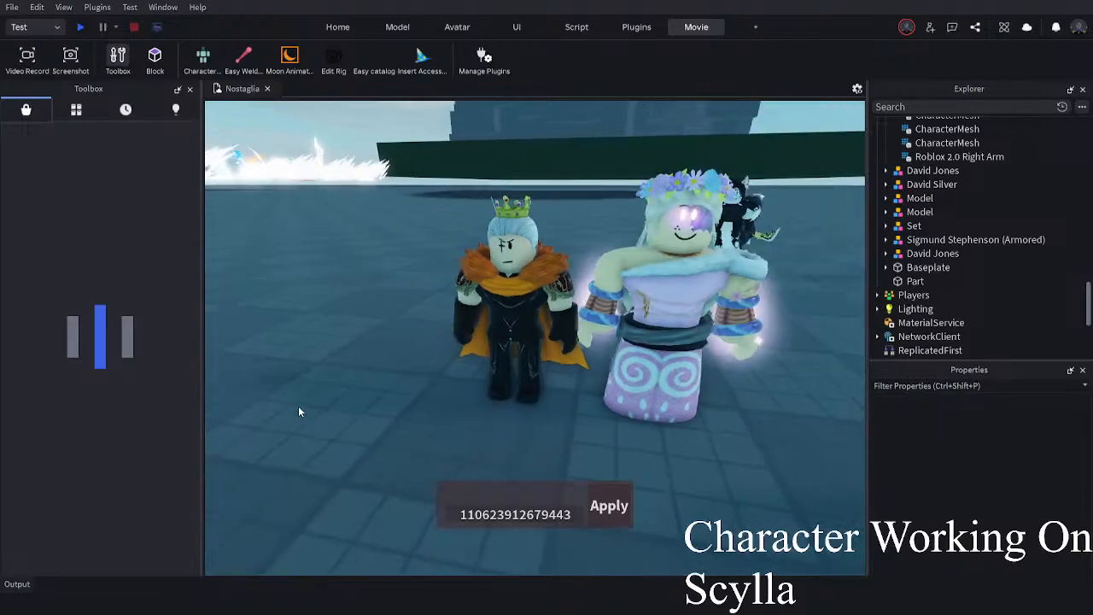
{"action": "left_click", "coordinate": [528, 397]}
{"action": "left_click_drag", "start_coordinate": [532, 409], "coordinate": [527, 406]}
{"action": "left_click", "coordinate": [359, 418]}
{"action": "scroll", "coordinate": [359, 418], "scroll_direction": "up", "scroll_amount": 4}
{"action": "scroll", "coordinate": [359, 419], "scroll_direction": "down", "scroll_amount": 4}
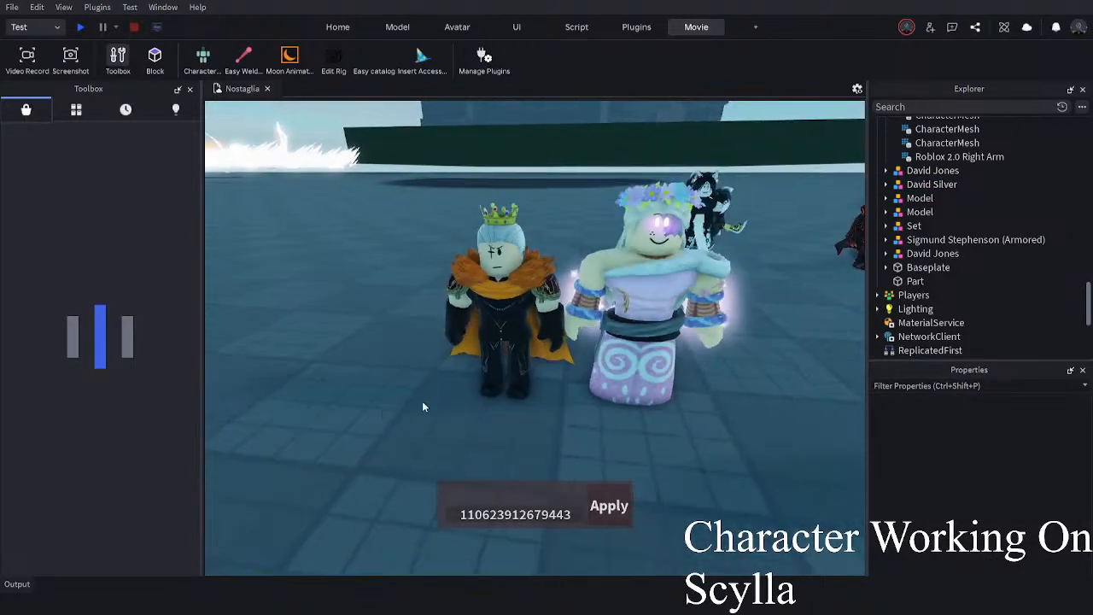
- Select the Siren Queen beside the crowned character and set her model Scale to 1.15
{"action": "left_click", "coordinate": [500, 359]}
{"action": "left_click", "coordinate": [615, 376]}
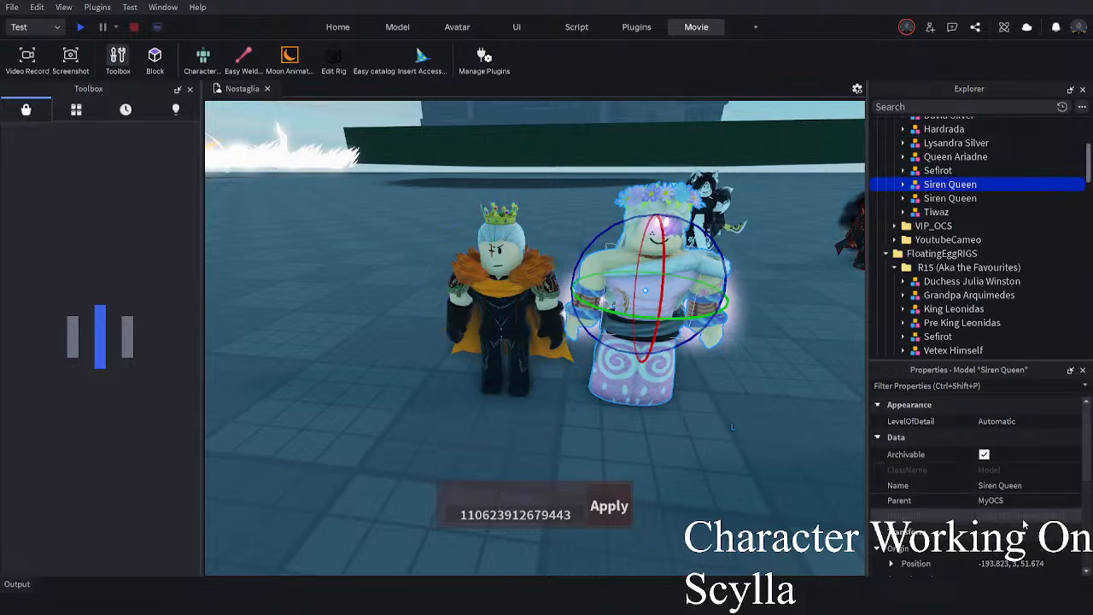
{"action": "scroll", "coordinate": [981, 478], "scroll_direction": "down", "scroll_amount": 5}
{"action": "left_click", "coordinate": [1014, 483]}
{"action": "left_click", "coordinate": [1014, 498]}
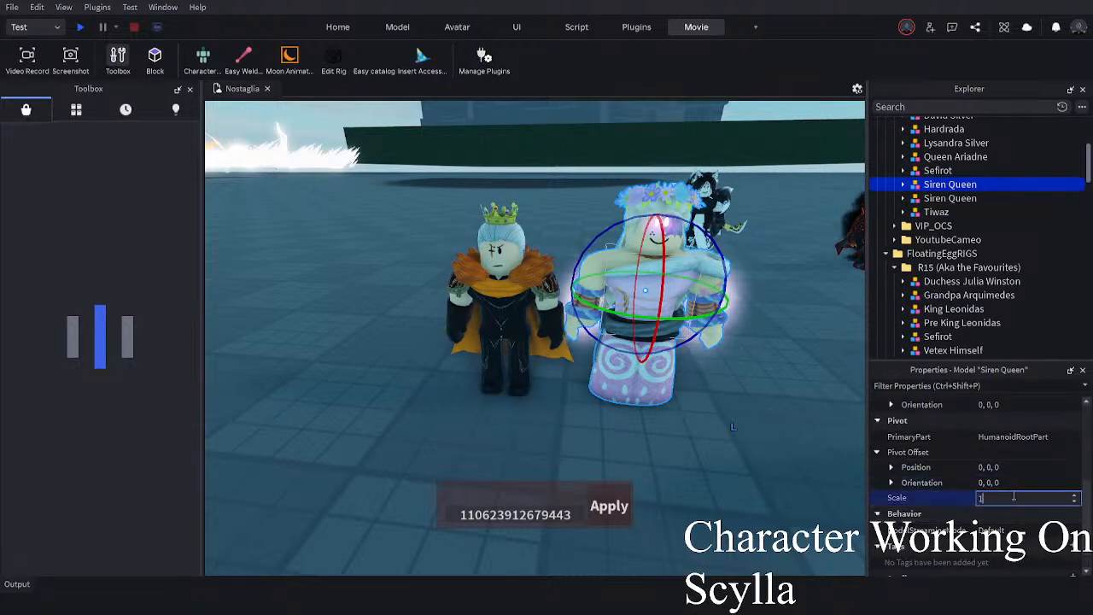
{"action": "type", "text": "1."}
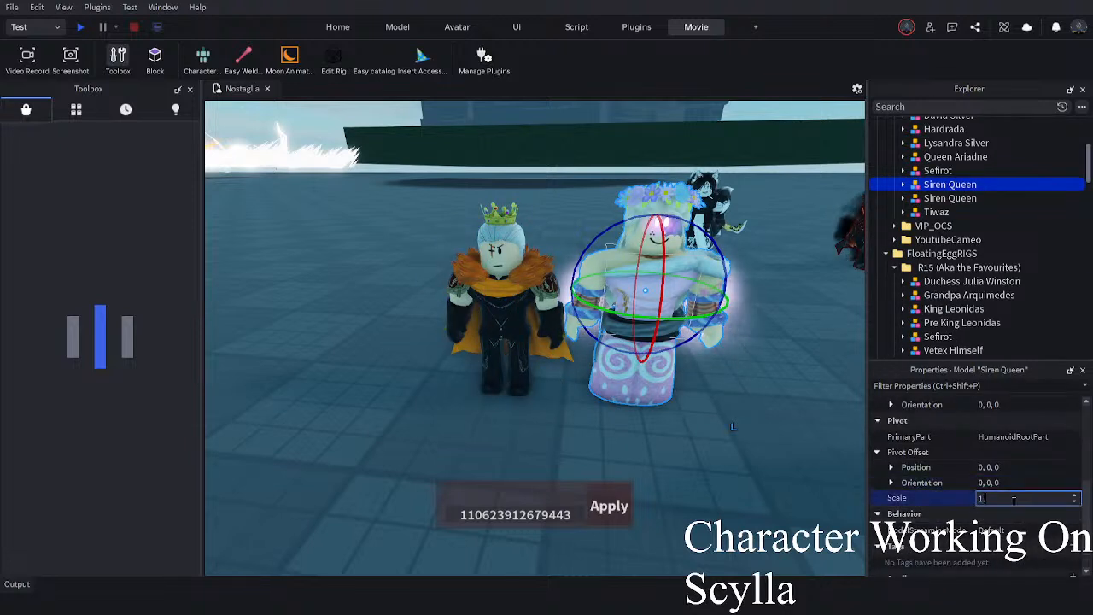
{"action": "type", "text": "15"}
{"action": "key", "text": "Return"}
- Settle the enlarged Siren Queen on the floor and compare her with the crowned character
{"action": "left_click", "coordinate": [643, 408]}
{"action": "mouse_move", "coordinate": [630, 389]}
{"action": "left_mouse_down"}
{"action": "mouse_move", "coordinate": [625, 404]}
{"action": "mouse_move", "coordinate": [624, 395]}
{"action": "left_mouse_up"}
{"action": "left_click", "coordinate": [693, 459]}
{"action": "right_click_drag", "start_coordinate": [694, 459], "coordinate": [692, 458]}
{"action": "mouse_move", "coordinate": [519, 402]}
{"action": "right_mouse_down"}
{"action": "mouse_move", "coordinate": [547, 419]}
{"action": "mouse_move", "coordinate": [525, 401]}
{"action": "right_mouse_up"}
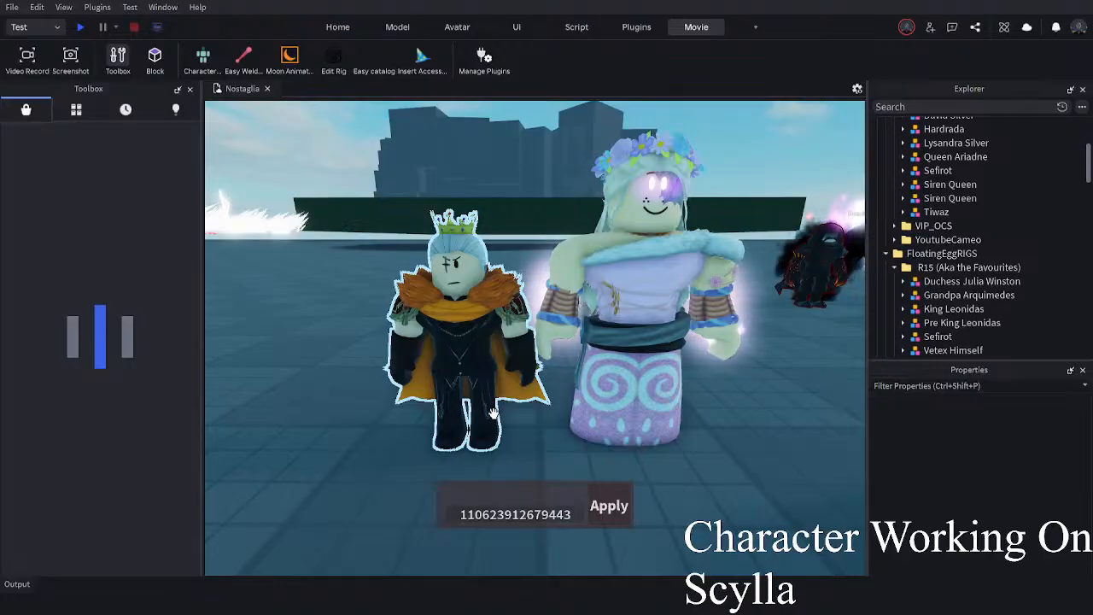
{"action": "right_click_drag", "start_coordinate": [493, 413], "coordinate": [494, 413]}
- Undo the Siren Queen's enlargement and the crowned character's reduction, along with their latest moves
{"action": "key", "text": "ctrl+z"}
{"action": "key", "text": "ctrl+z"}
{"action": "left_click", "coordinate": [306, 414]}
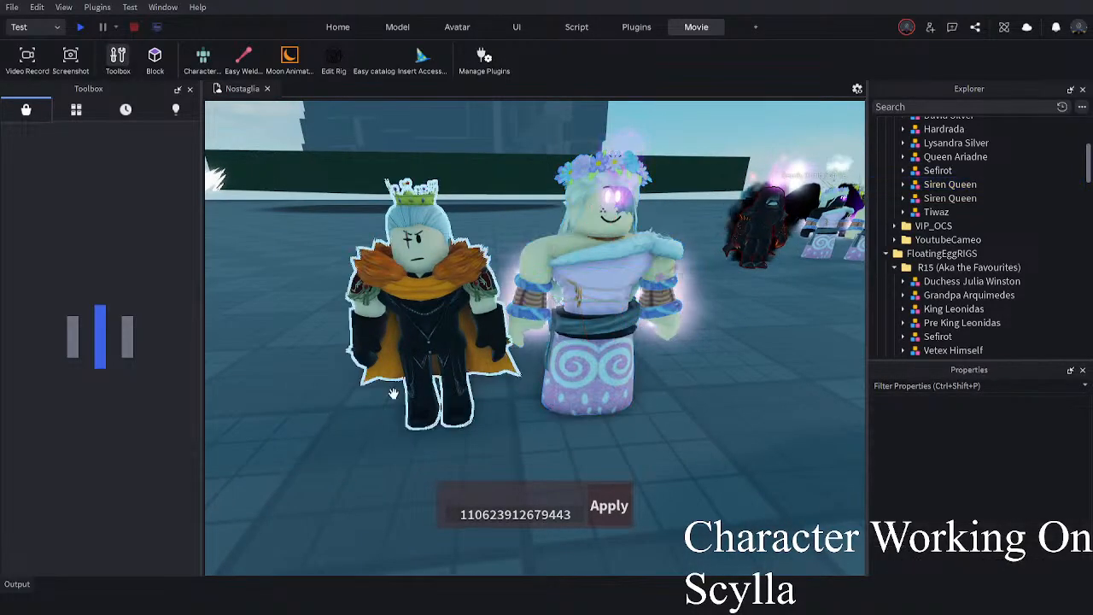
{"action": "left_click", "coordinate": [394, 392]}
{"action": "key", "text": "ctrl+z"}
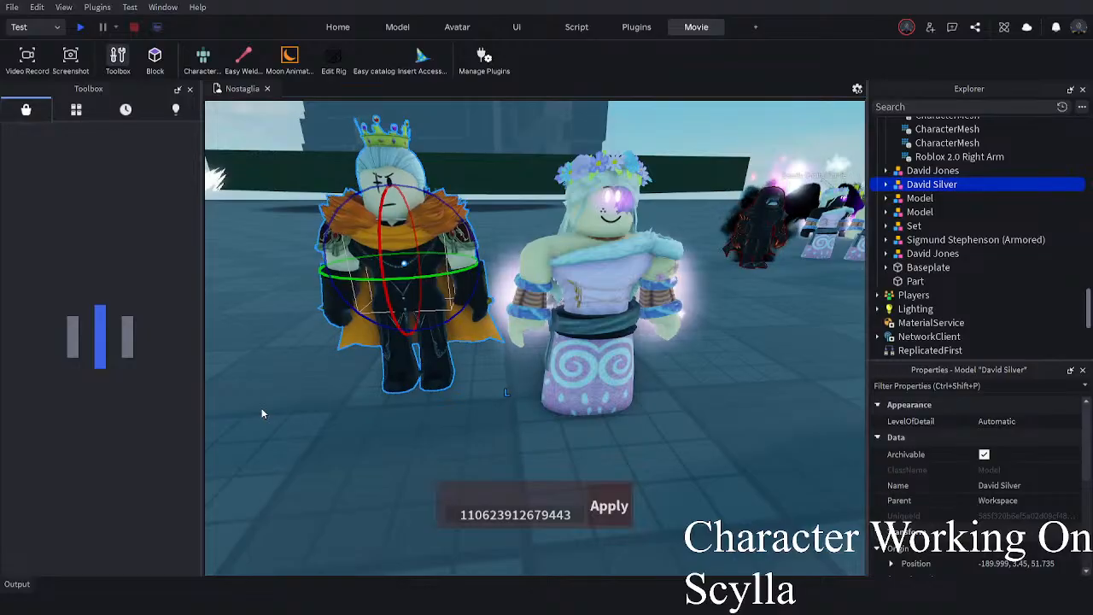
{"action": "key", "text": "ctrl+z"}
{"action": "left_click", "coordinate": [262, 414]}
- Move the crowned character back onto the floor close beside the Siren Queen
{"action": "left_click_drag", "start_coordinate": [361, 407], "coordinate": [379, 398]}
{"action": "left_click_drag", "start_coordinate": [389, 419], "coordinate": [380, 429]}
{"action": "left_click", "coordinate": [526, 436]}
{"action": "scroll", "coordinate": [579, 427], "scroll_direction": "down", "scroll_amount": 3}
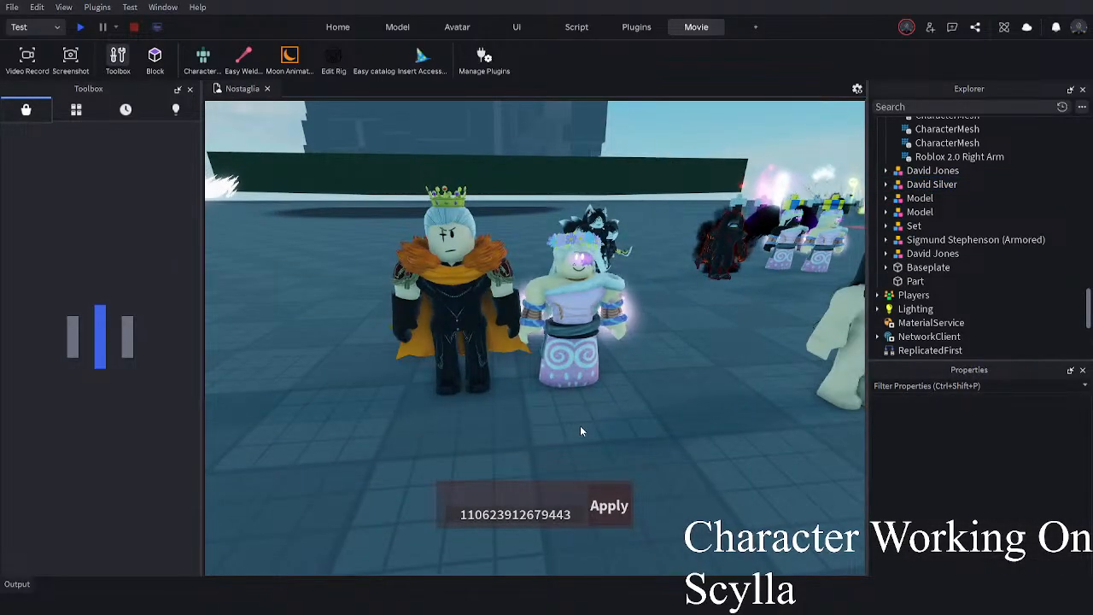
- Examine the faceless rig and its long black hair up close from the front
{"action": "key", "text": "d"}
{"action": "right_click_drag", "start_coordinate": [581, 427], "coordinate": [581, 427]}
{"action": "key", "text": "a"}
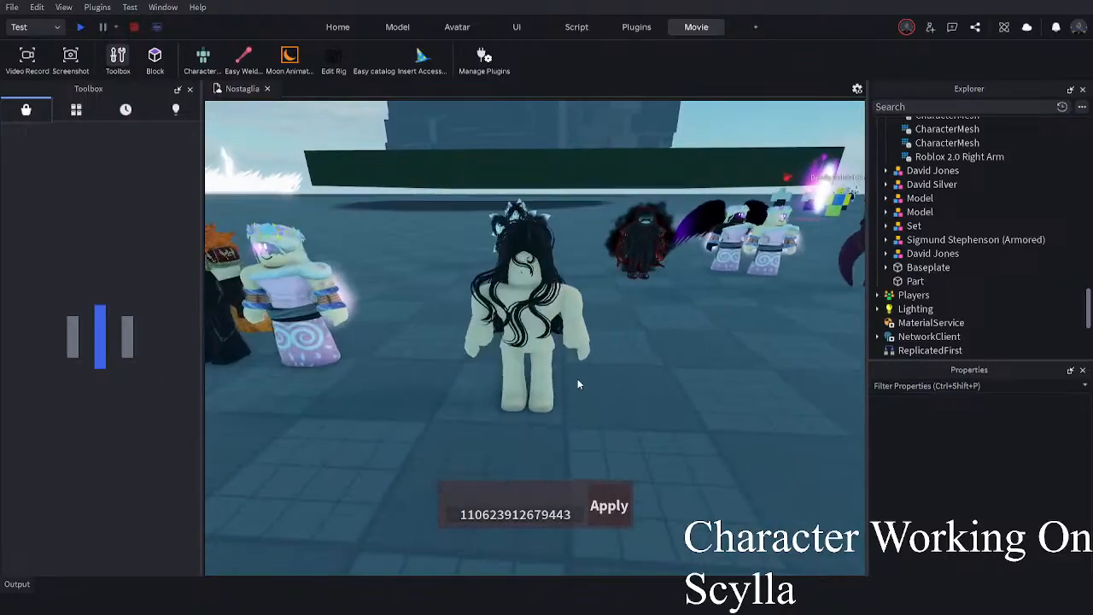
{"action": "key", "text": "w"}
{"action": "right_click_drag", "start_coordinate": [593, 374], "coordinate": [593, 371]}
{"action": "key", "text": "s"}
{"action": "key", "text": "w"}
{"action": "key", "text": "s"}
{"action": "key", "text": "d"}
{"action": "key", "text": "a"}
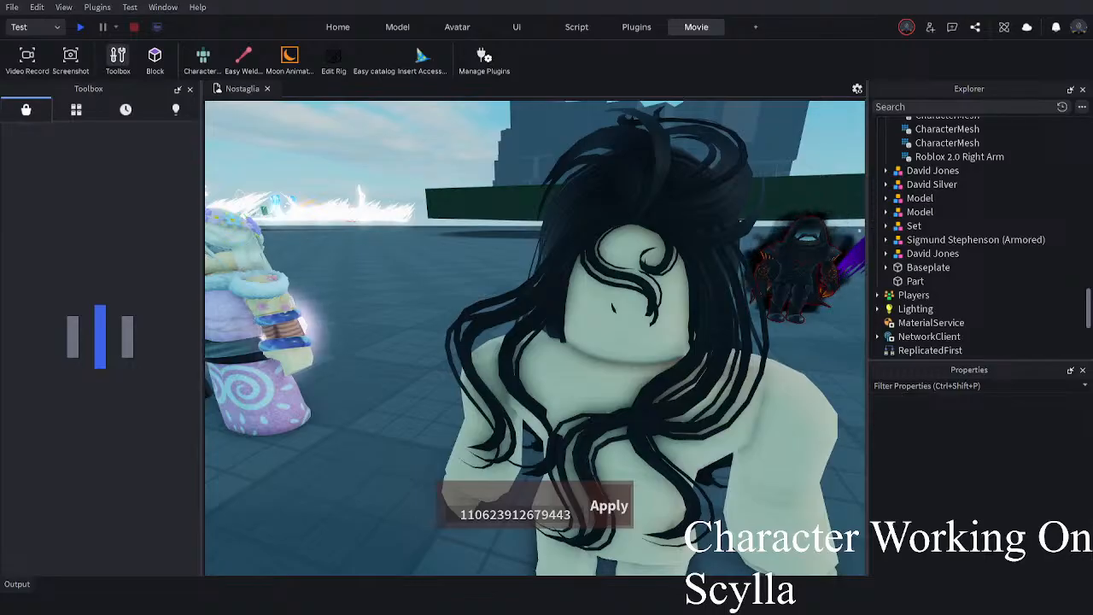
{"action": "scroll", "coordinate": [608, 446], "scroll_direction": "down", "scroll_amount": 3}
{"action": "right_click_drag", "start_coordinate": [608, 446], "coordinate": [608, 446]}
- Compare the sizes of the crowned character and the Siren Queen with the faceless rig
{"action": "scroll", "coordinate": [608, 446], "scroll_direction": "up", "scroll_amount": 1}
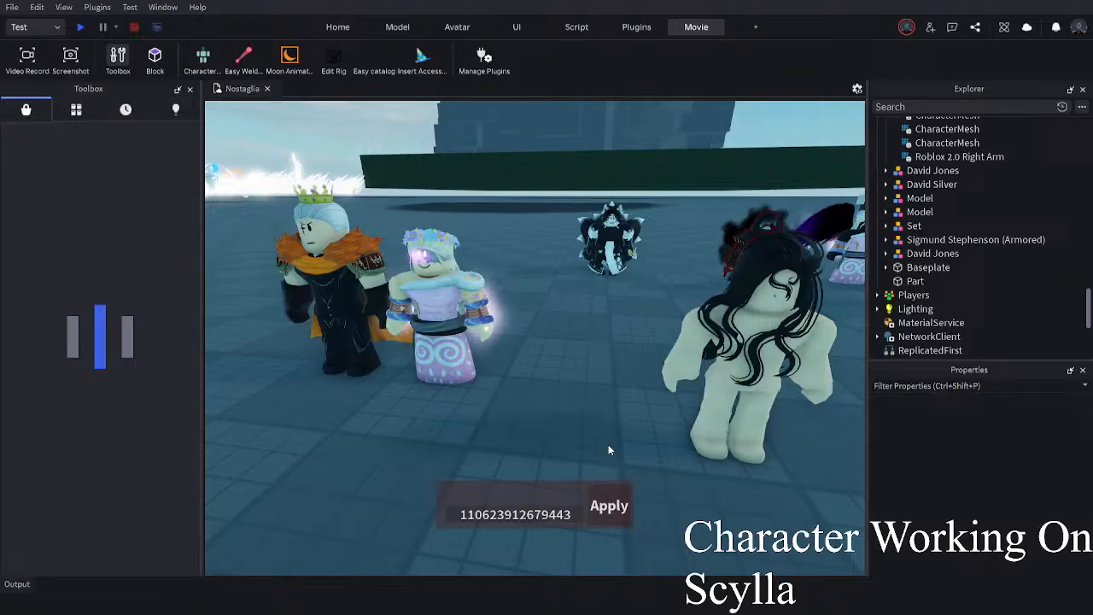
{"action": "key", "text": "a"}
{"action": "key", "text": "s"}
{"action": "right_click_drag", "start_coordinate": [608, 446], "coordinate": [607, 445]}
{"action": "key", "text": "w"}
{"action": "right_click_drag", "start_coordinate": [426, 286], "coordinate": [426, 285]}
{"action": "key", "text": "s"}
{"action": "key", "text": "a"}
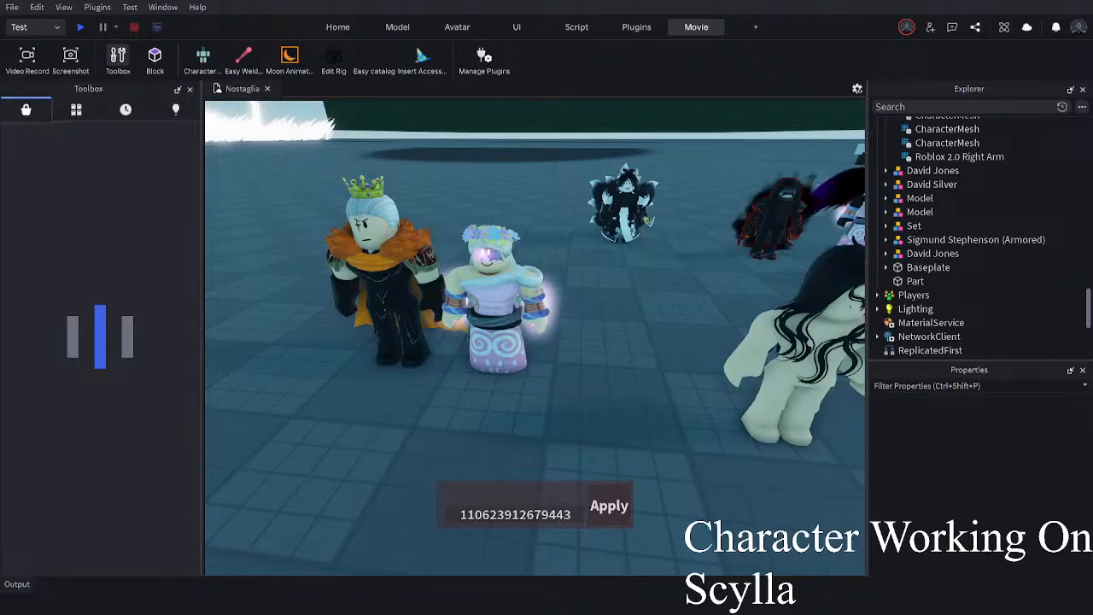
{"action": "right_click_drag", "start_coordinate": [620, 390], "coordinate": [620, 390]}
{"action": "key", "text": "w"}
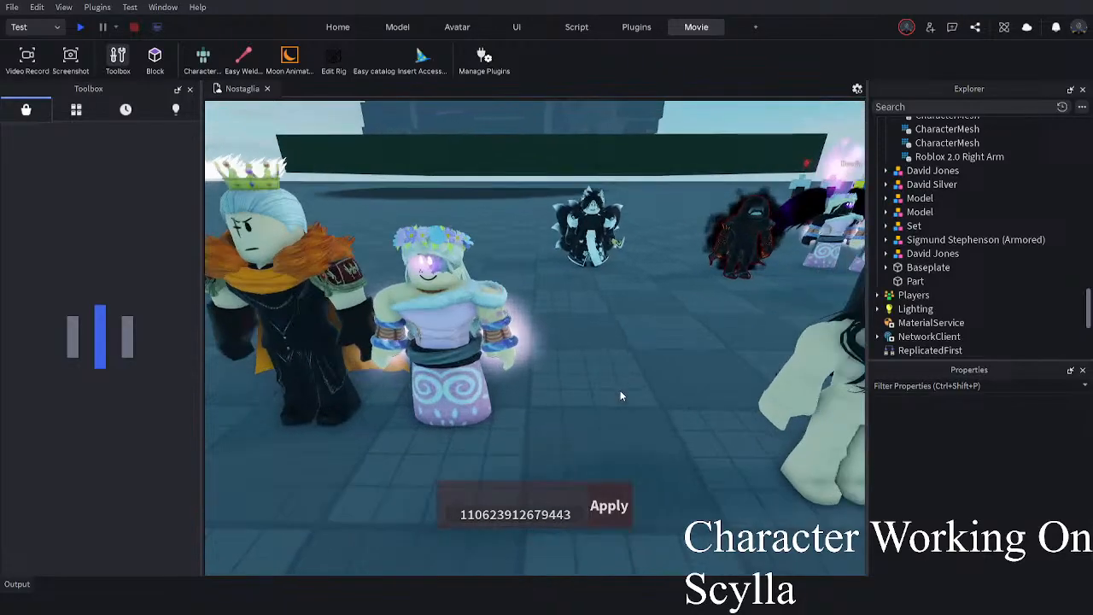
{"action": "key", "text": "a"}
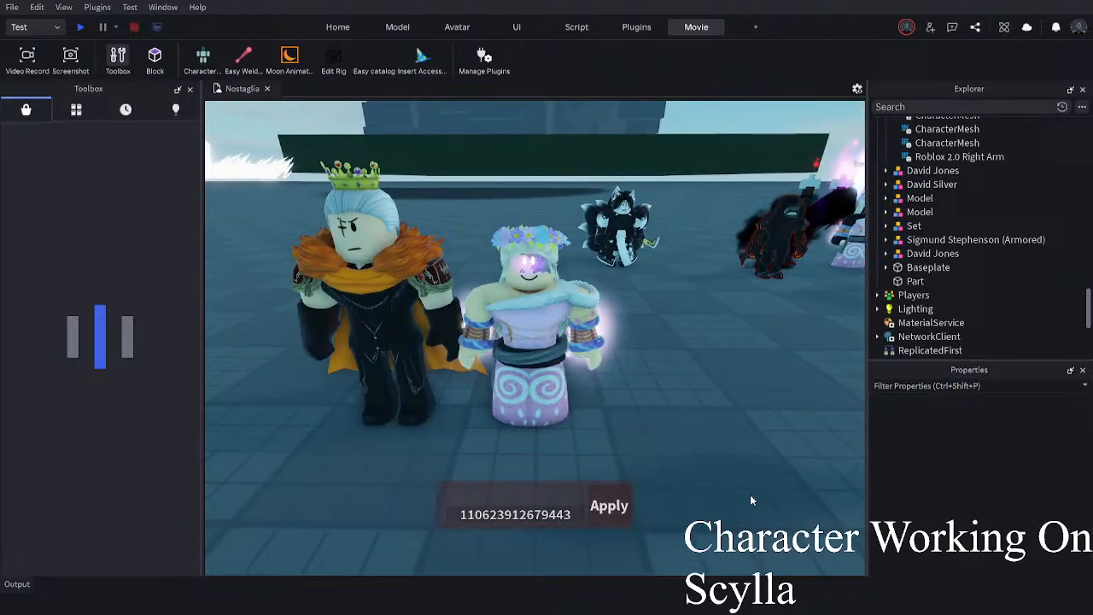
{"action": "key", "text": "s"}
{"action": "key", "text": "d"}
{"action": "right_click_drag", "start_coordinate": [750, 494], "coordinate": [749, 494]}
- Move the faceless rig right beside the Siren Queen, and shift it away again to leave a gap between them
{"action": "left_click_drag", "start_coordinate": [618, 376], "coordinate": [480, 344]}
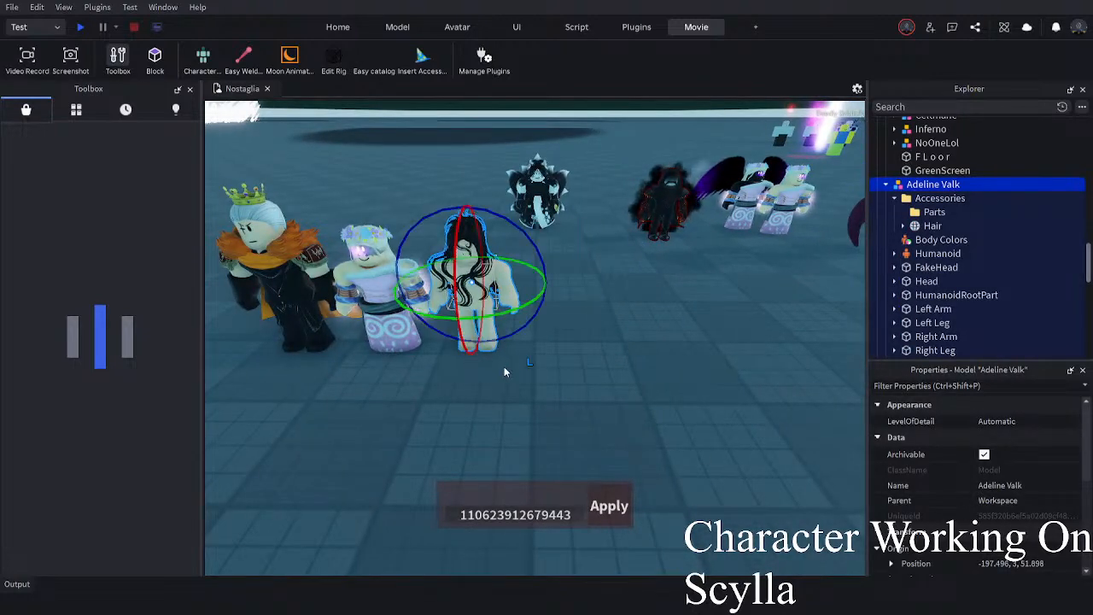
{"action": "left_click", "coordinate": [505, 367]}
{"action": "key", "text": "a"}
{"action": "left_click_drag", "start_coordinate": [587, 348], "coordinate": [635, 351]}
{"action": "left_click", "coordinate": [567, 369]}
- Inspect the lineup of the crowned character, Siren Queen and faceless rig from near and far
{"action": "key", "text": "w"}
{"action": "key", "text": "a"}
{"action": "right_click_drag", "start_coordinate": [558, 283], "coordinate": [558, 283]}
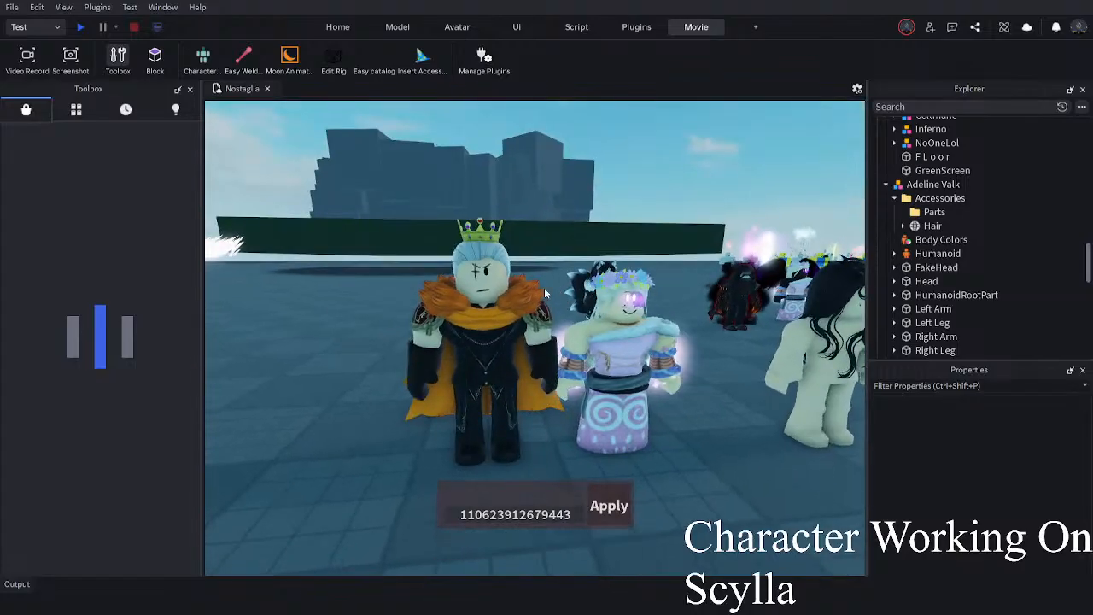
{"action": "left_click", "coordinate": [507, 312]}
{"action": "right_click_drag", "start_coordinate": [644, 398], "coordinate": [644, 399]}
{"action": "key", "text": "w"}
{"action": "key", "text": "d"}
{"action": "left_click", "coordinate": [644, 399]}
{"action": "key", "text": "d"}
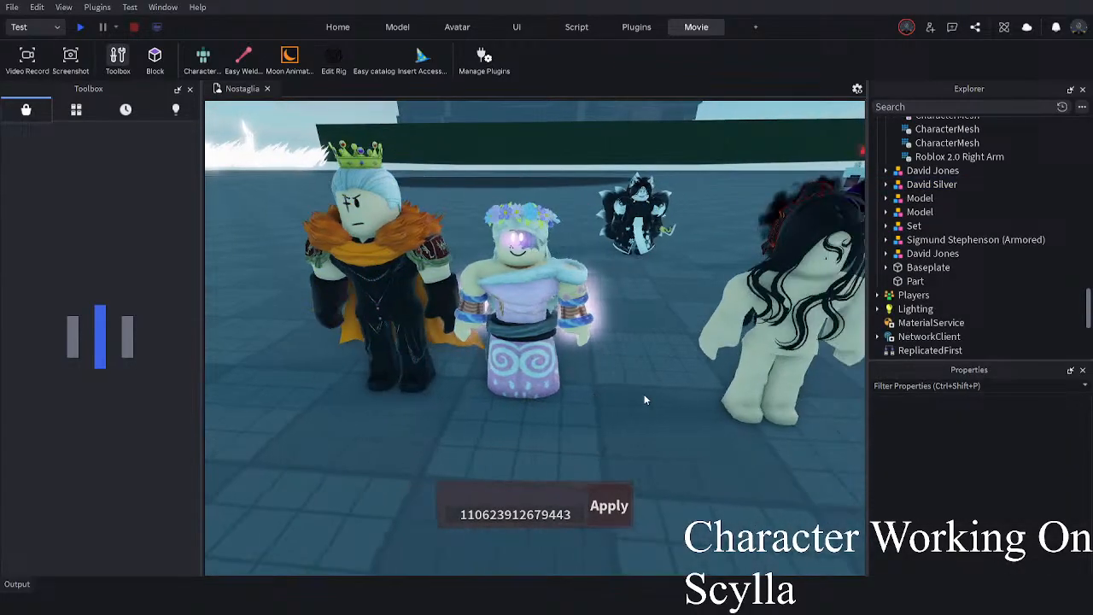
{"action": "key", "text": "s"}
{"action": "key", "text": "d"}
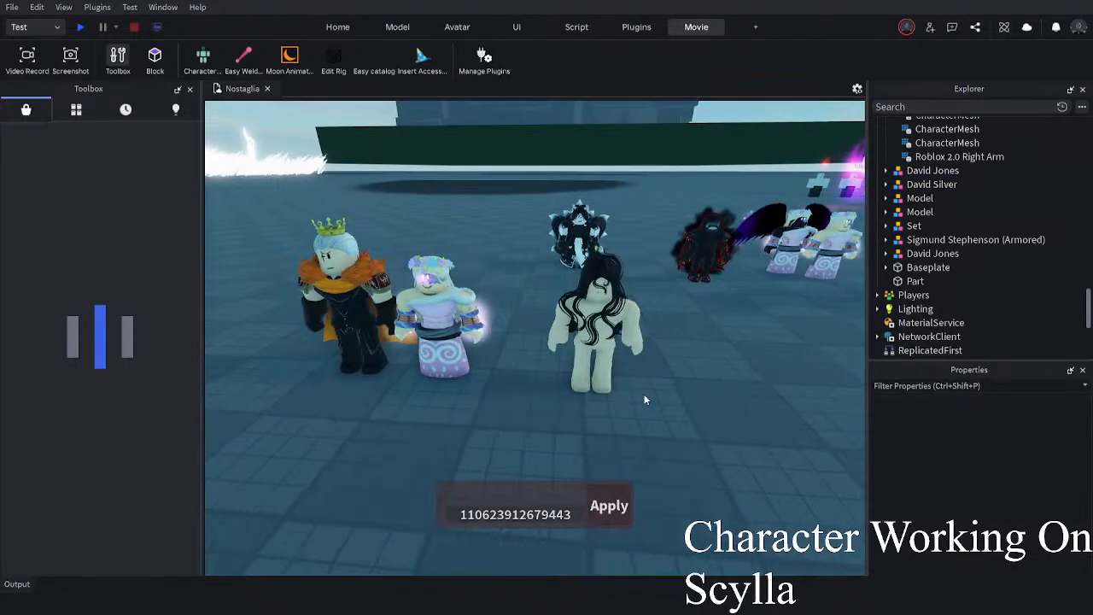
{"action": "key", "text": "w"}
{"action": "key", "text": "a"}
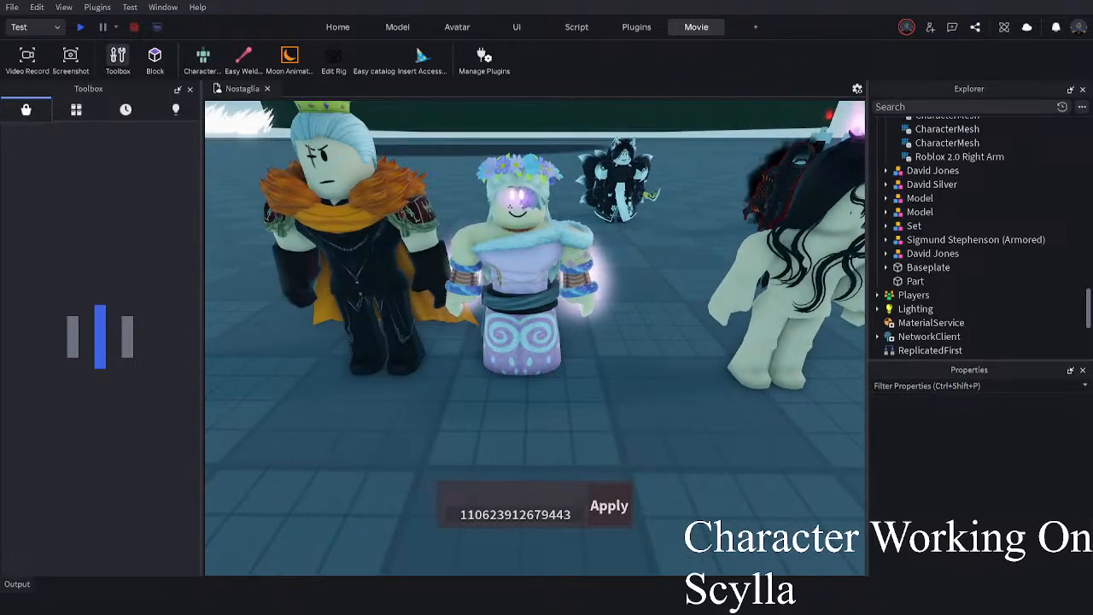
- Save the place, shift the faceless rig slightly beside the Siren Queen, and inspect its blank face and long black hair from the front
{"action": "key", "text": "ctrl+s"}
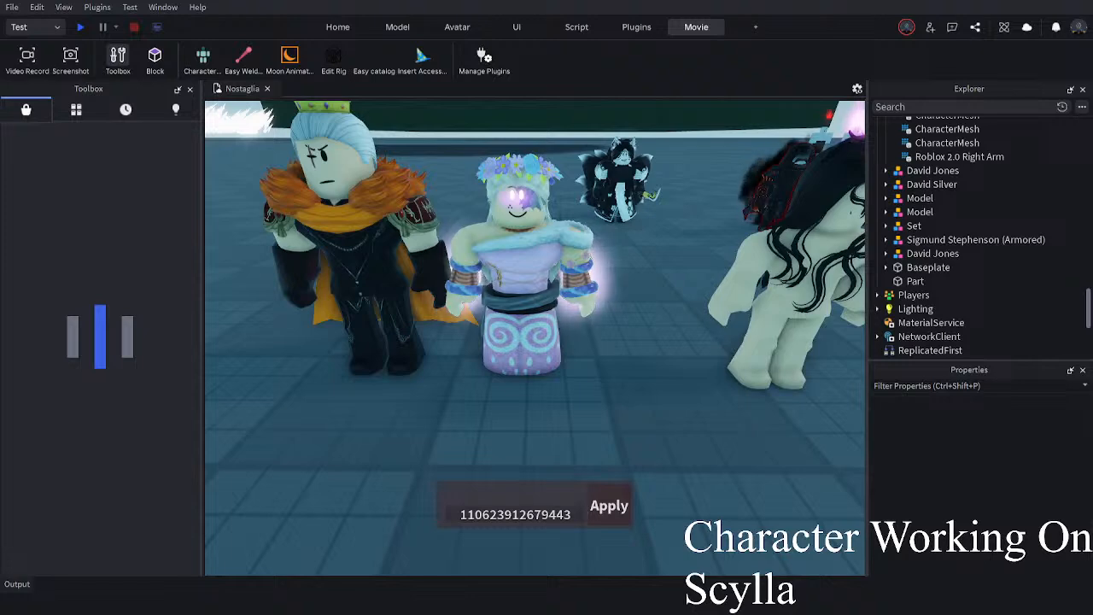
{"action": "right_click_drag", "start_coordinate": [645, 364], "coordinate": [522, 419]}
{"action": "left_click_drag", "start_coordinate": [523, 419], "coordinate": [600, 461]}
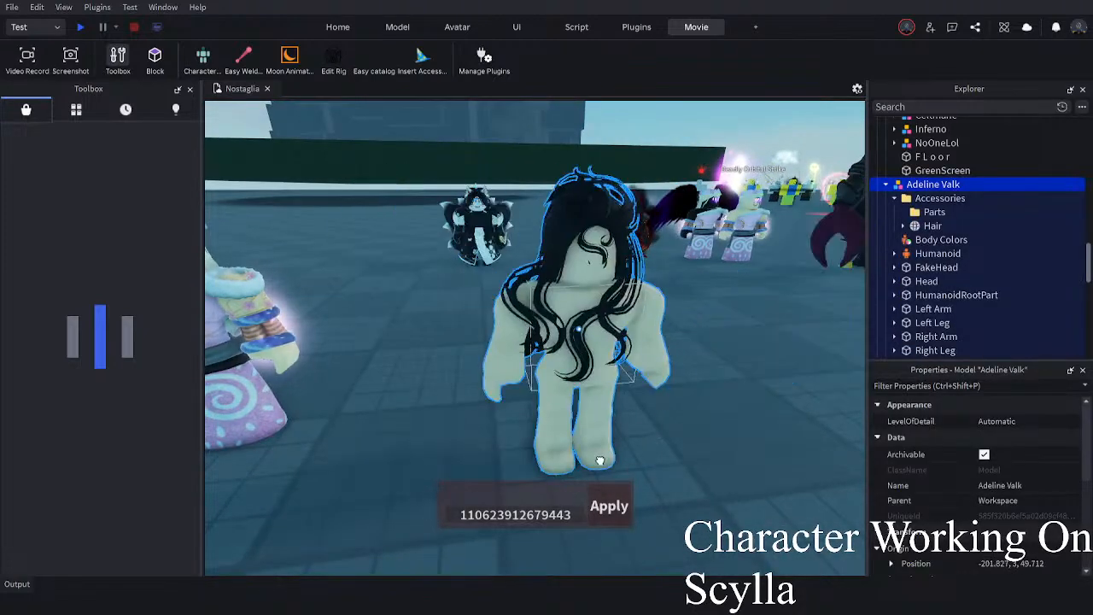
{"action": "left_click", "coordinate": [734, 434]}
{"action": "right_click_drag", "start_coordinate": [734, 434], "coordinate": [630, 585]}
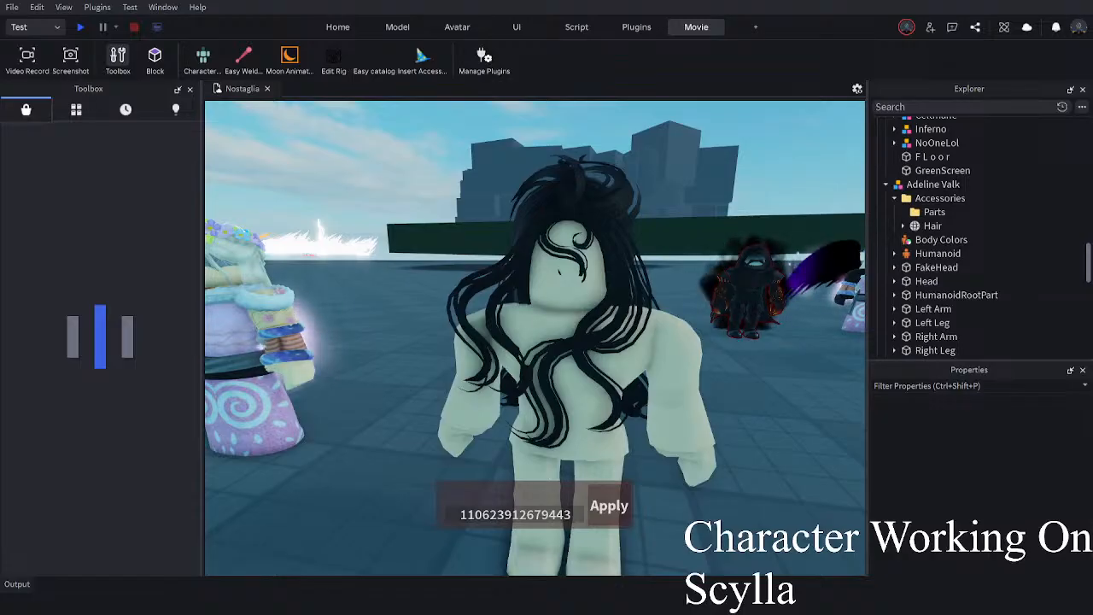
{"action": "right_click_drag", "start_coordinate": [694, 419], "coordinate": [725, 285]}
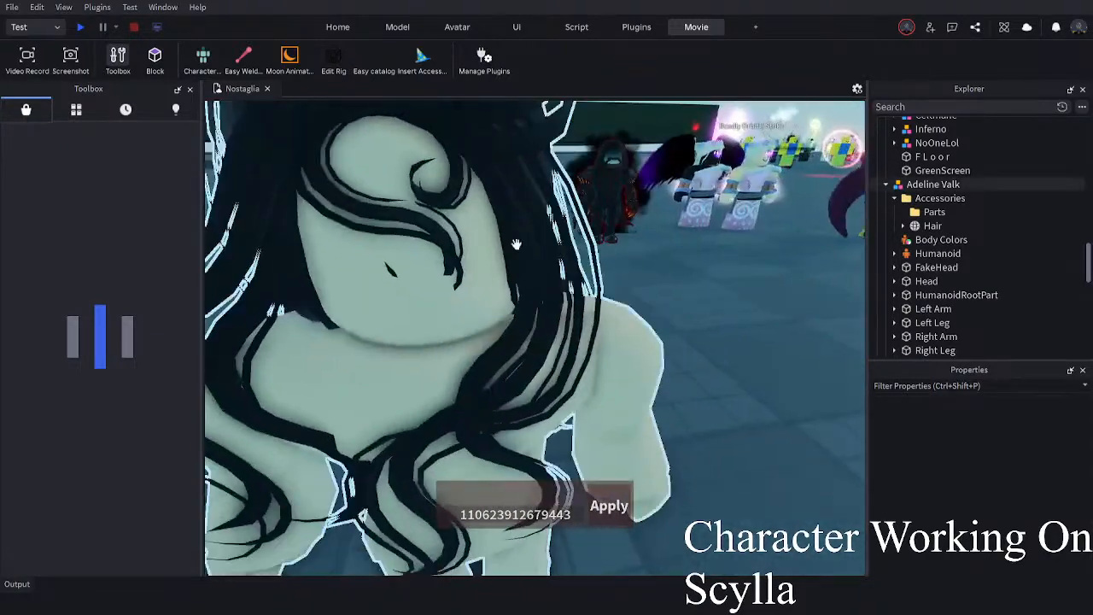
{"action": "right_click_drag", "start_coordinate": [425, 312], "coordinate": [427, 312]}
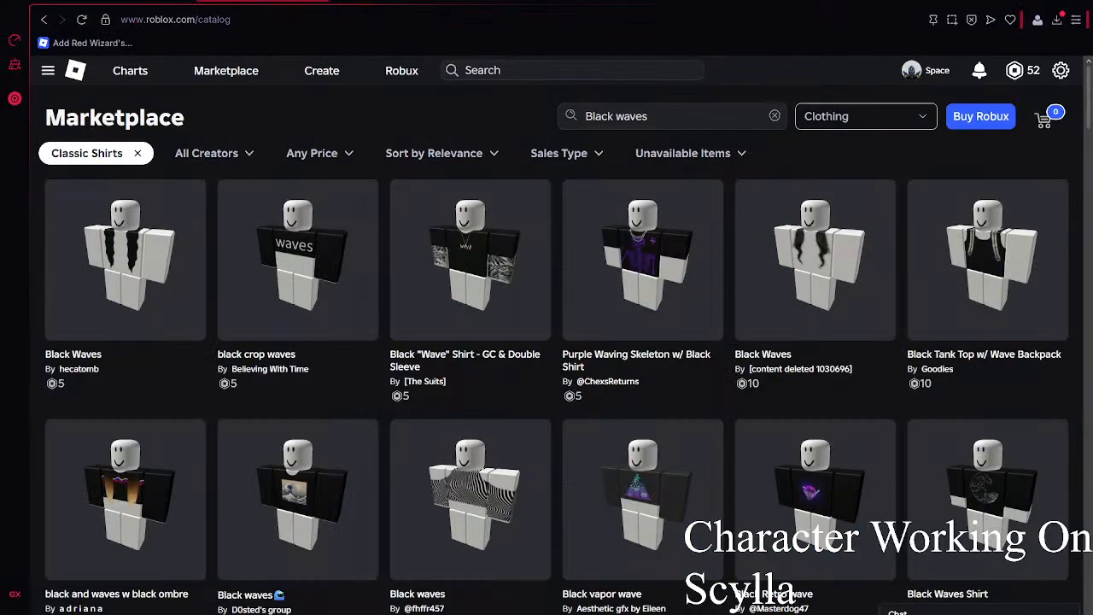
- Switch to the Roblox Marketplace in the browser, skim the "Black waves" results, and search the classic shirts for "Greek dress"
{"action": "scroll", "coordinate": [608, 290], "scroll_direction": "down", "scroll_amount": 10}
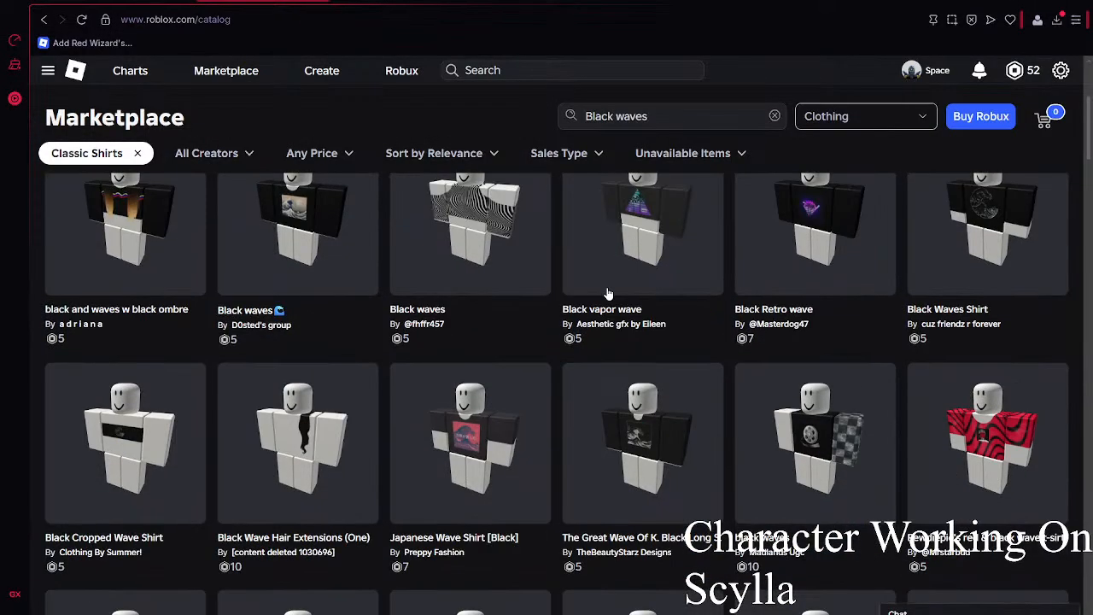
{"action": "scroll", "coordinate": [608, 294], "scroll_direction": "down", "scroll_amount": 3}
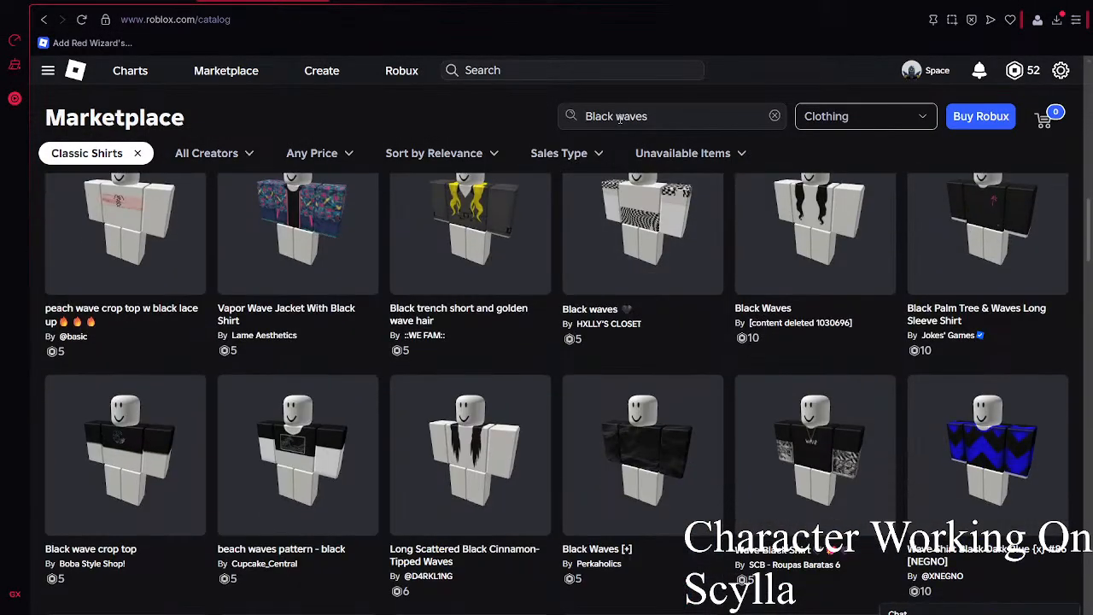
{"action": "double_click", "coordinate": [629, 116]}
{"action": "type", "text": "Greek dress"}
{"action": "key", "text": "Return"}
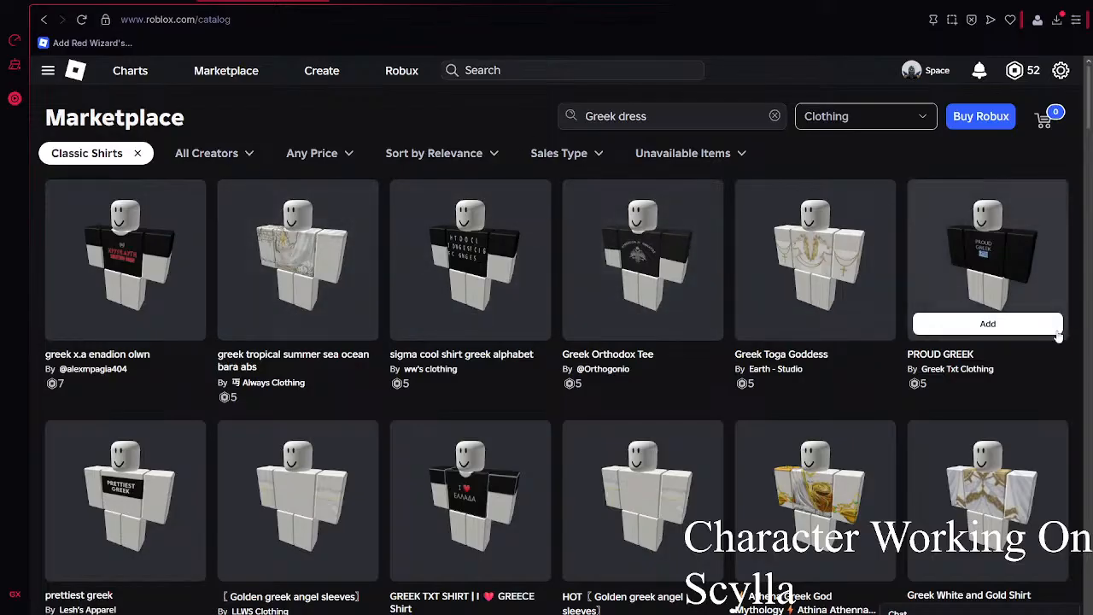
- Look through the "Greek dress" classic shirts for a top that suits the Scylla character
{"action": "scroll", "coordinate": [461, 205], "scroll_direction": "down", "scroll_amount": 3}
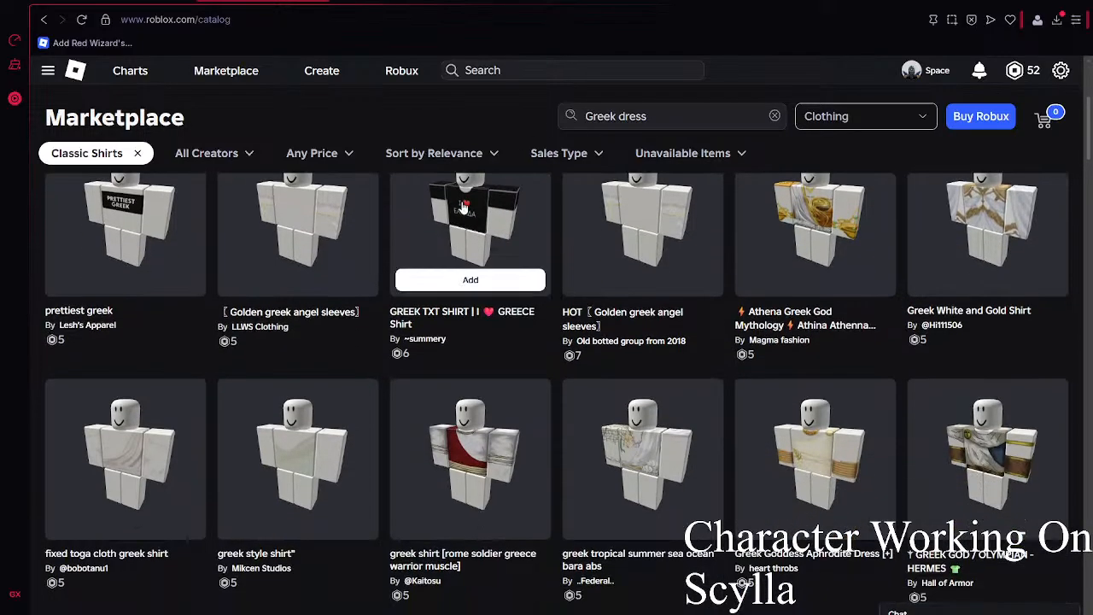
{"action": "scroll", "coordinate": [461, 204], "scroll_direction": "down", "scroll_amount": 1}
{"action": "scroll", "coordinate": [775, 295], "scroll_direction": "down", "scroll_amount": 2}
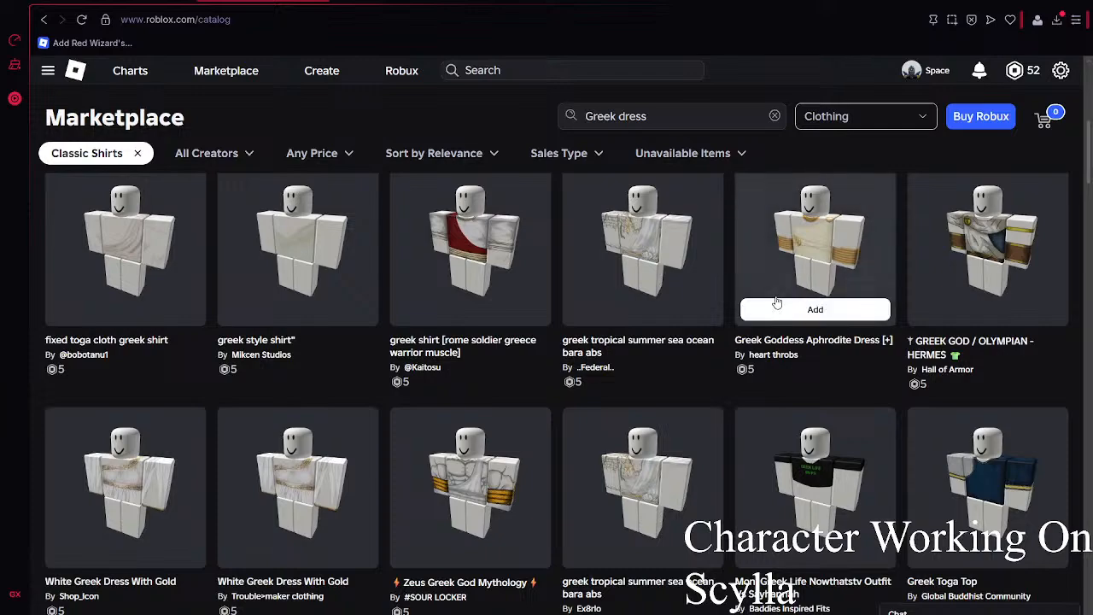
{"action": "scroll", "coordinate": [777, 302], "scroll_direction": "down", "scroll_amount": 2}
{"action": "scroll", "coordinate": [309, 241], "scroll_direction": "down", "scroll_amount": 1}
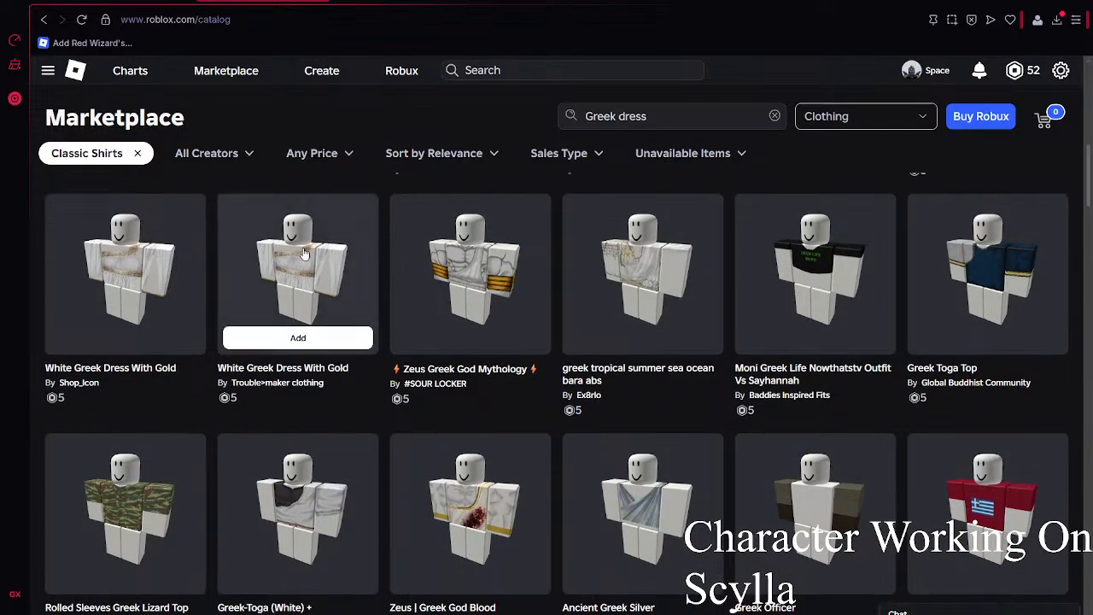
{"action": "scroll", "coordinate": [304, 253], "scroll_direction": "down", "scroll_amount": 5}
{"action": "scroll", "coordinate": [700, 276], "scroll_direction": "down", "scroll_amount": 2}
{"action": "scroll", "coordinate": [702, 273], "scroll_direction": "down", "scroll_amount": 4}
{"action": "scroll", "coordinate": [701, 273], "scroll_direction": "down", "scroll_amount": 1}
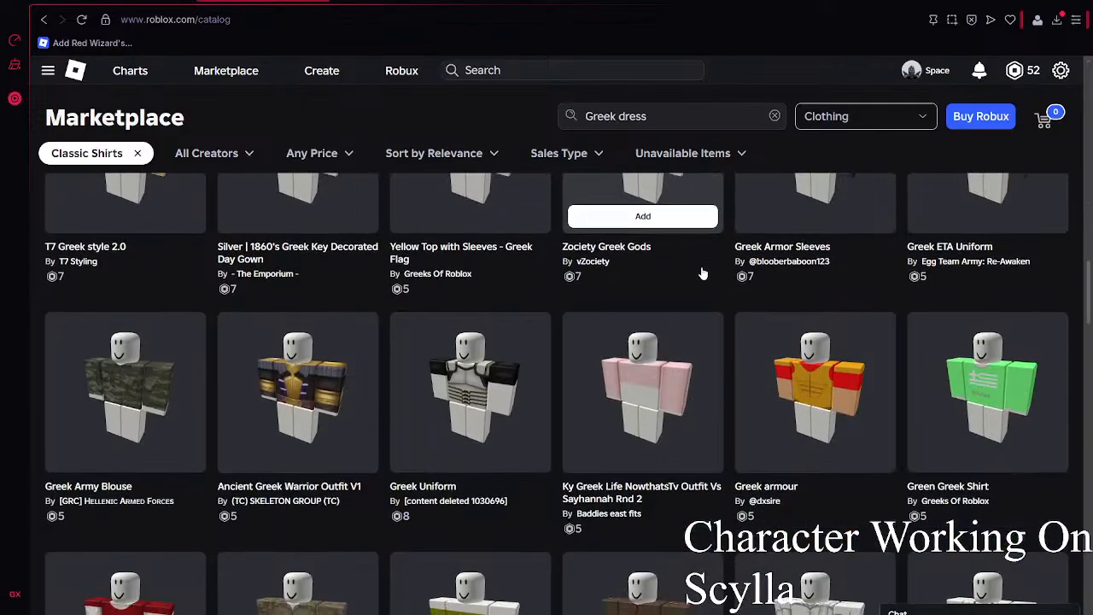
{"action": "scroll", "coordinate": [557, 278], "scroll_direction": "down", "scroll_amount": 7}
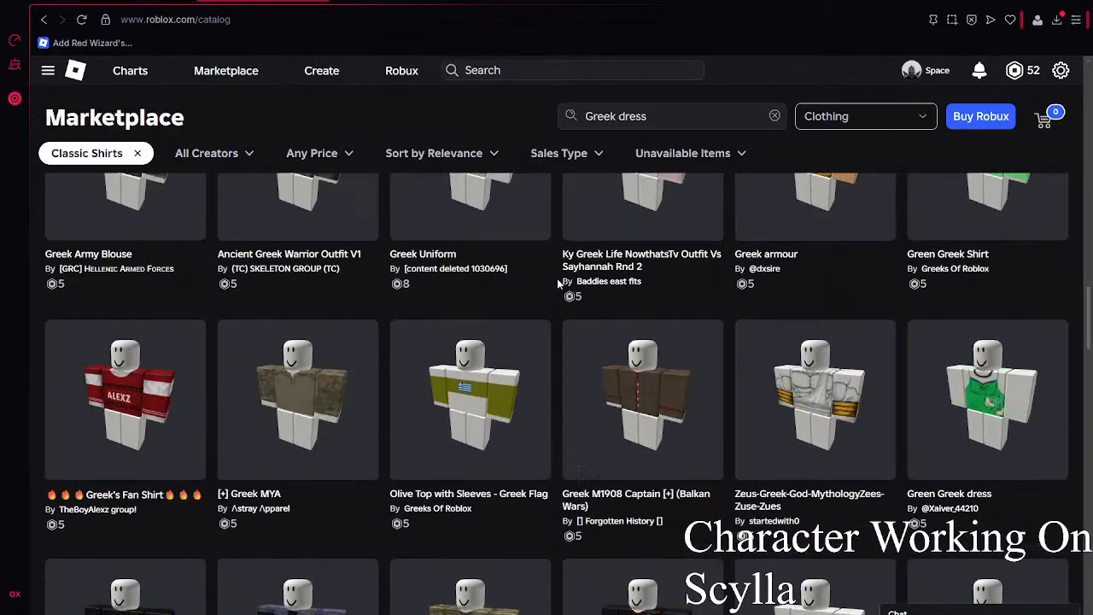
{"action": "scroll", "coordinate": [538, 337], "scroll_direction": "down", "scroll_amount": 2}
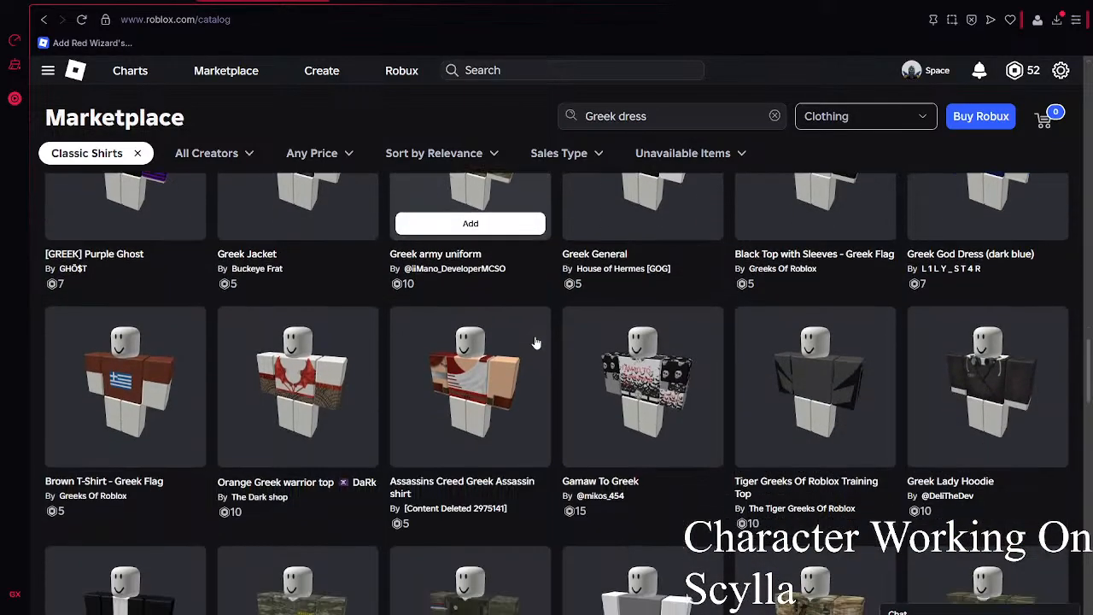
{"action": "scroll", "coordinate": [542, 332], "scroll_direction": "down", "scroll_amount": 5}
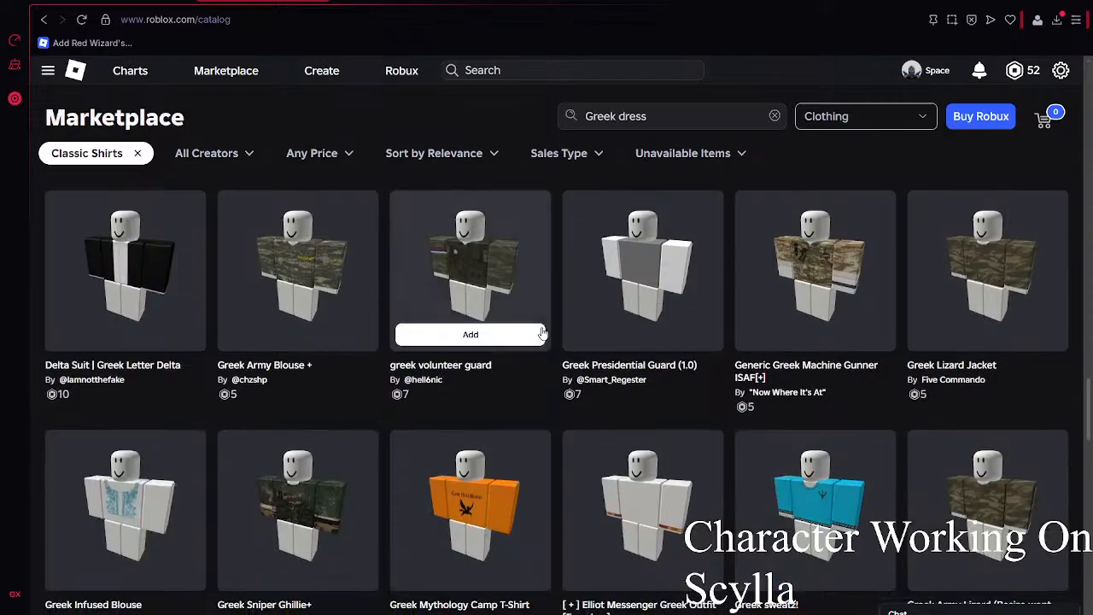
{"action": "scroll", "coordinate": [542, 332], "scroll_direction": "down", "scroll_amount": 3}
{"action": "scroll", "coordinate": [541, 333], "scroll_direction": "down", "scroll_amount": 1}
{"action": "scroll", "coordinate": [541, 333], "scroll_direction": "down", "scroll_amount": 2}
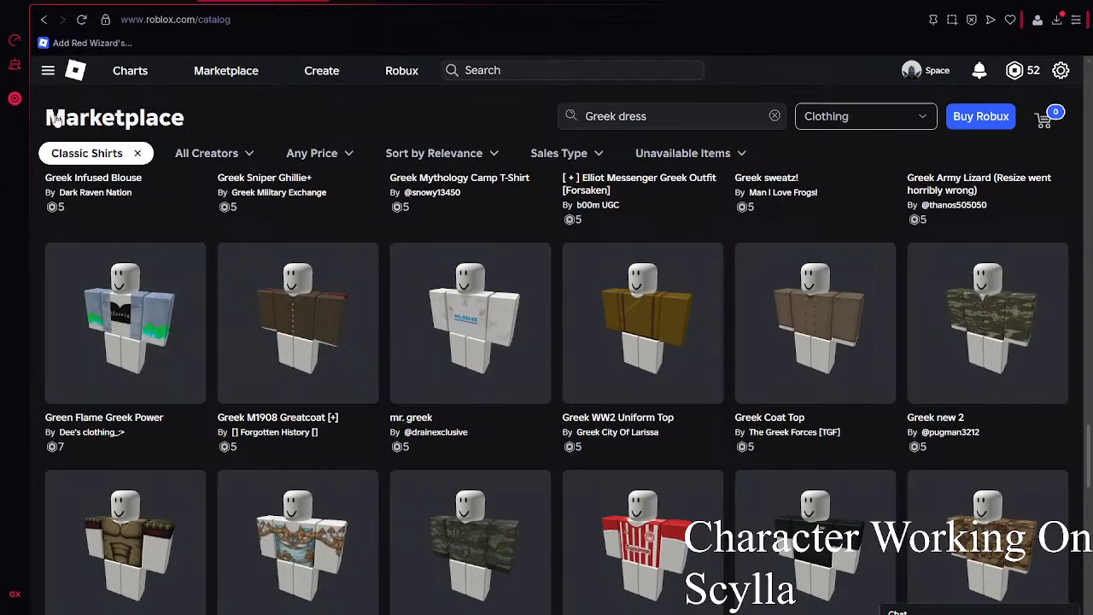
- Set the Marketplace category to Classic Pants and search for "Greek toga"
{"action": "left_click", "coordinate": [64, 159]}
{"action": "scroll", "coordinate": [98, 486], "scroll_direction": "down", "scroll_amount": 4}
{"action": "left_click", "coordinate": [109, 475]}
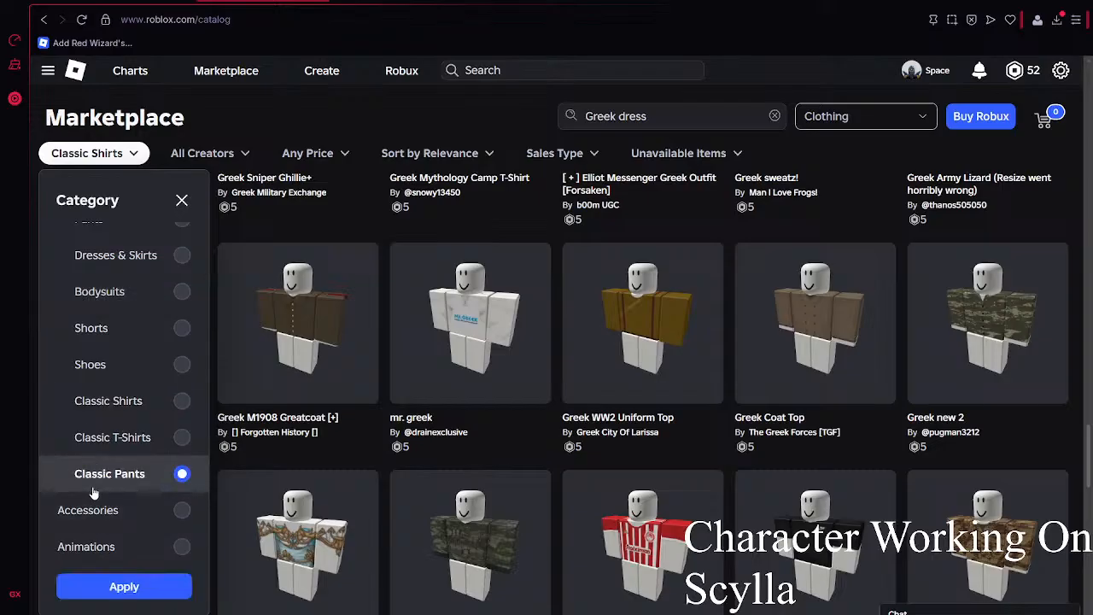
{"action": "left_click", "coordinate": [124, 586]}
{"action": "double_click", "coordinate": [636, 116]}
{"action": "type", "text": "toga"}
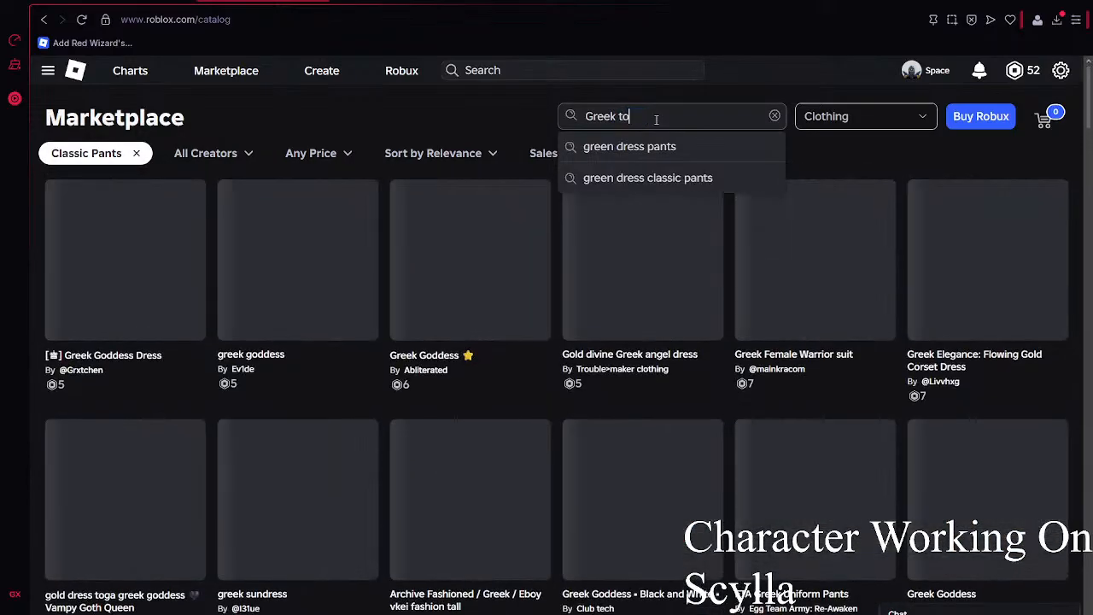
{"action": "key", "text": "Return"}
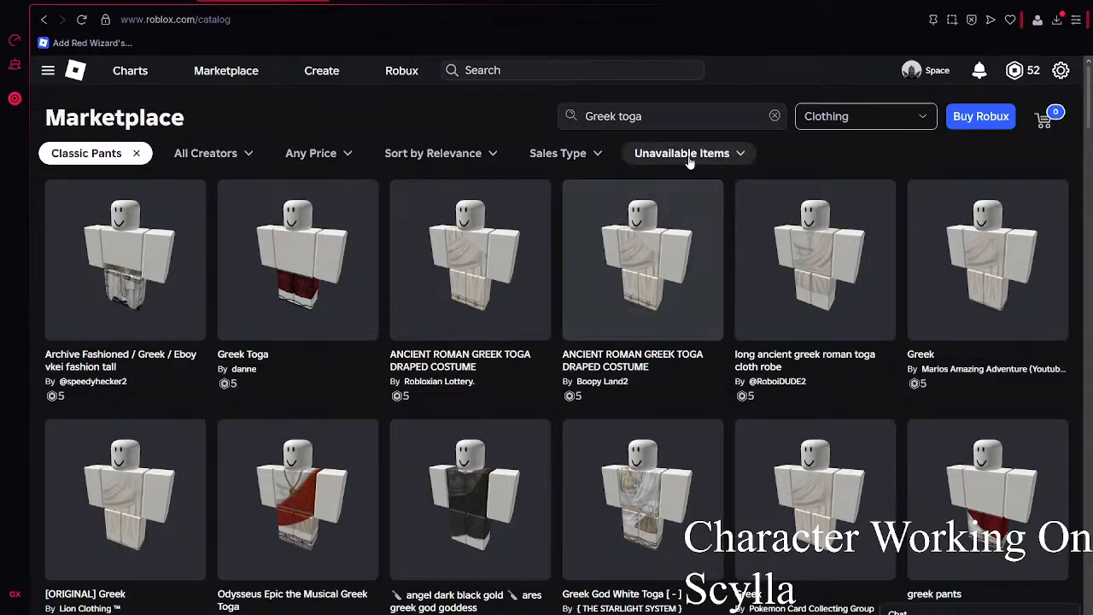
- Examine the "Greek toga" classic pants for a draped outfit that could fit the Scylla character
{"action": "scroll", "coordinate": [690, 162], "scroll_direction": "down", "scroll_amount": 1}
{"action": "scroll", "coordinate": [690, 162], "scroll_direction": "down", "scroll_amount": 1}
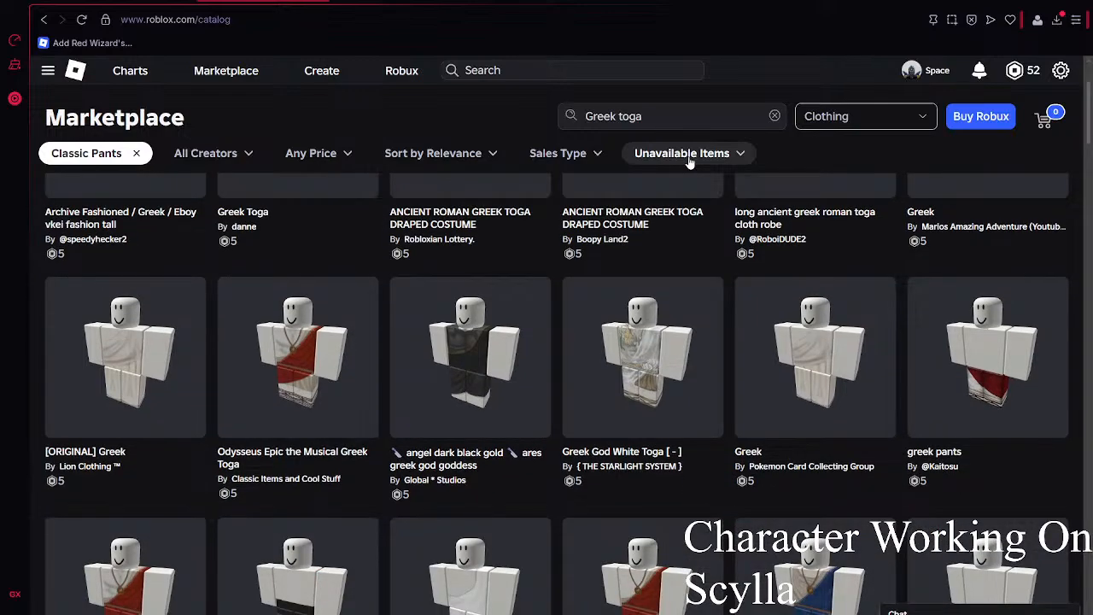
{"action": "scroll", "coordinate": [690, 163], "scroll_direction": "up", "scroll_amount": 2}
{"action": "scroll", "coordinate": [690, 162], "scroll_direction": "down", "scroll_amount": 8}
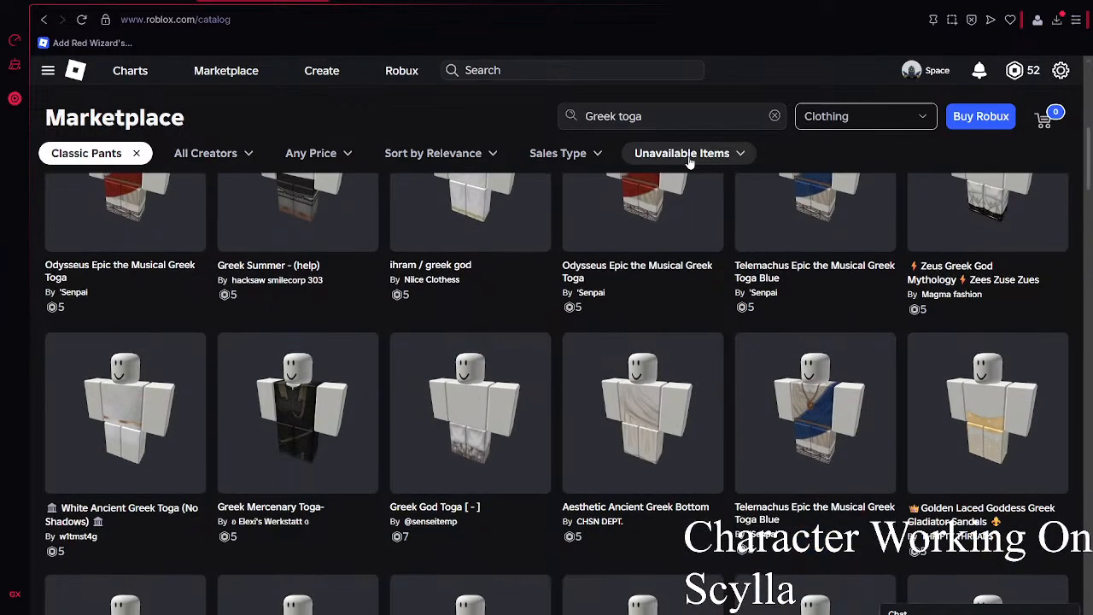
{"action": "scroll", "coordinate": [689, 162], "scroll_direction": "down", "scroll_amount": 3}
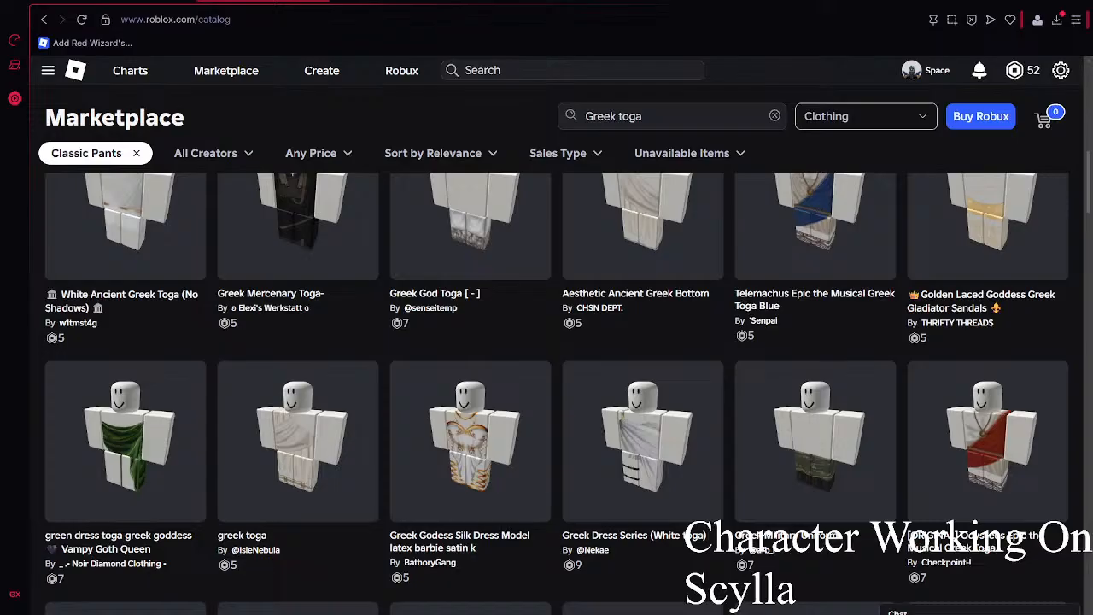
{"action": "scroll", "coordinate": [574, 427], "scroll_direction": "down", "scroll_amount": 4}
{"action": "scroll", "coordinate": [555, 288], "scroll_direction": "down", "scroll_amount": 2}
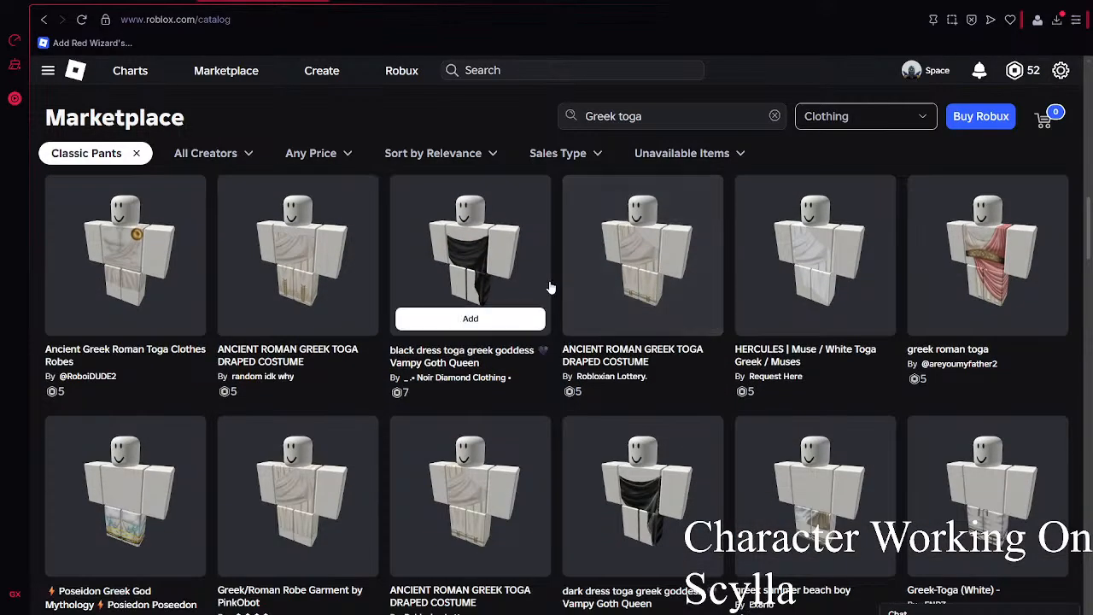
{"action": "scroll", "coordinate": [578, 276], "scroll_direction": "down", "scroll_amount": 2}
{"action": "scroll", "coordinate": [277, 254], "scroll_direction": "down", "scroll_amount": 2}
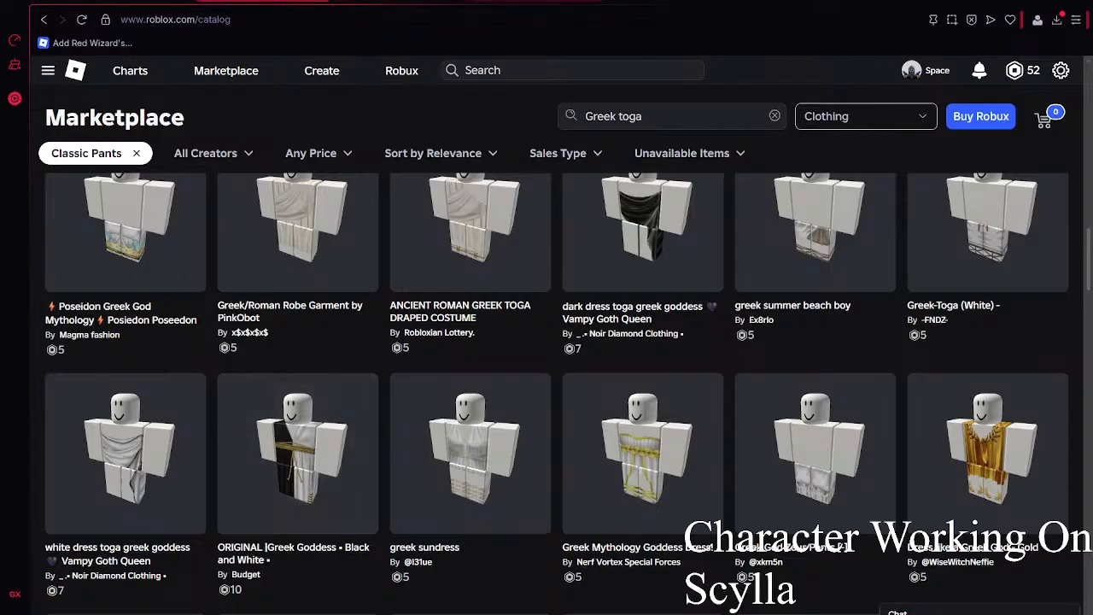
- Review the item page of the "ORIGINAL |Greek Goddess Black and White" pants and return to the results
{"action": "left_click", "coordinate": [298, 444]}
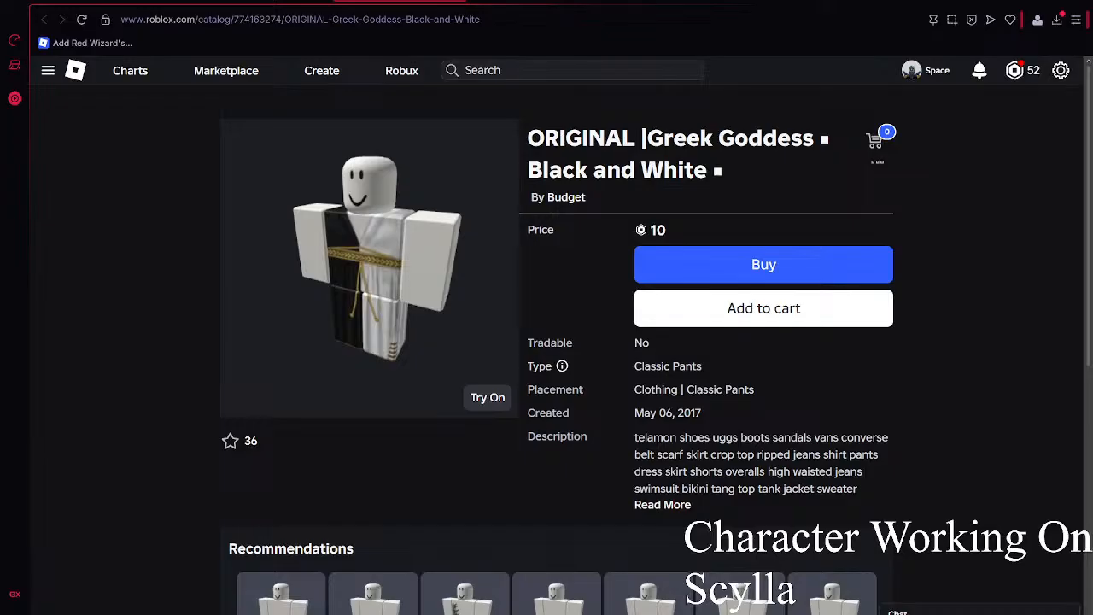
{"action": "scroll", "coordinate": [495, 453], "scroll_direction": "down", "scroll_amount": 4}
{"action": "key", "text": "alt+Left"}
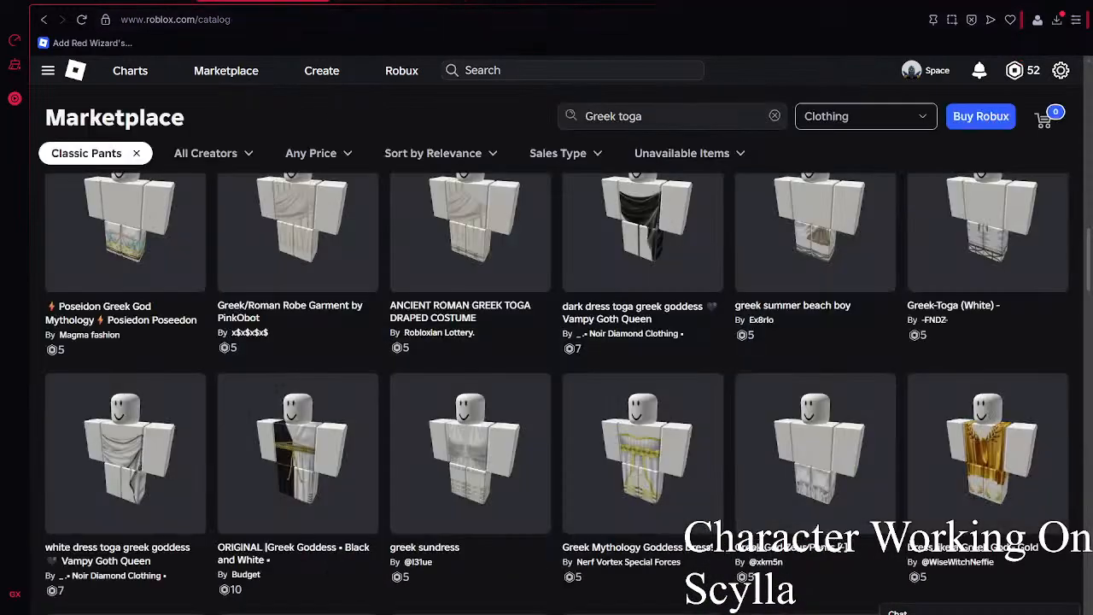
- Check the remaining "Greek toga" pants further down the results for more outfit candidates
{"action": "scroll", "coordinate": [494, 294], "scroll_direction": "up", "scroll_amount": 2}
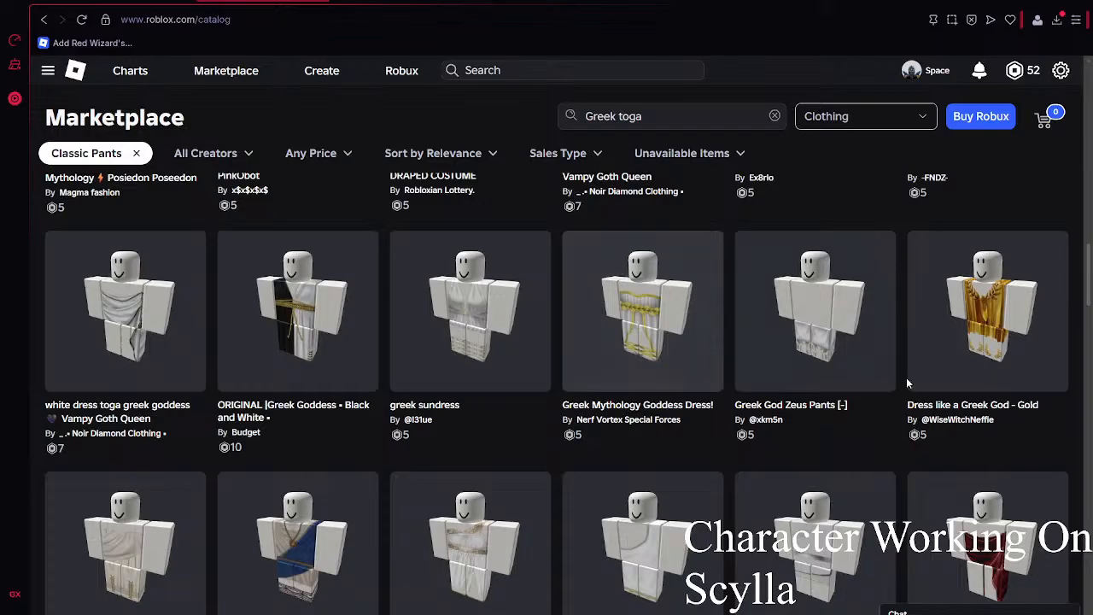
{"action": "scroll", "coordinate": [1018, 471], "scroll_direction": "down", "scroll_amount": 2}
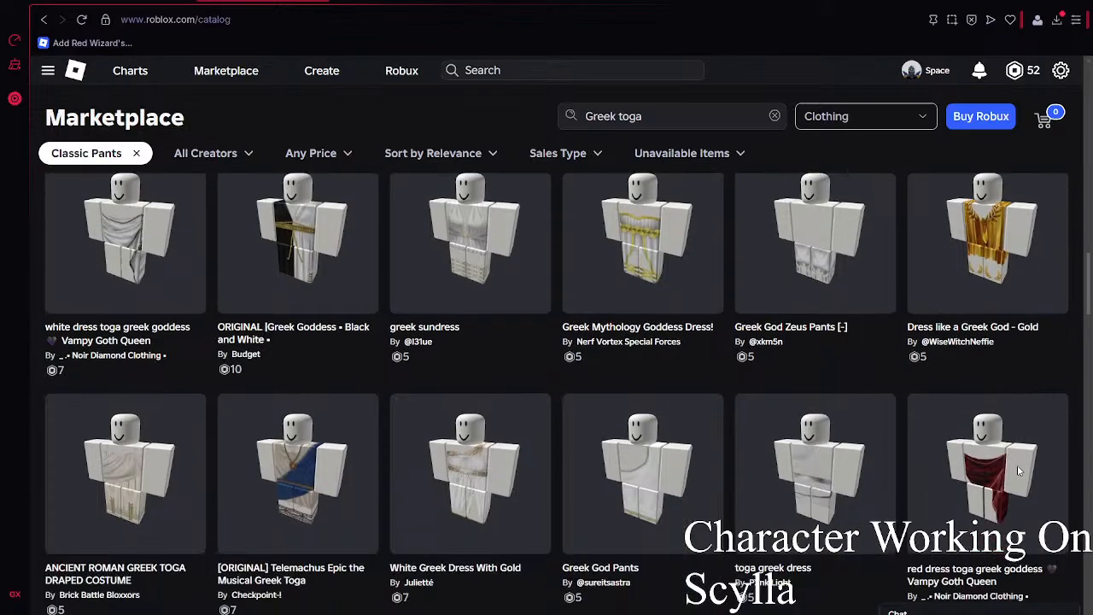
{"action": "scroll", "coordinate": [738, 364], "scroll_direction": "down", "scroll_amount": 9}
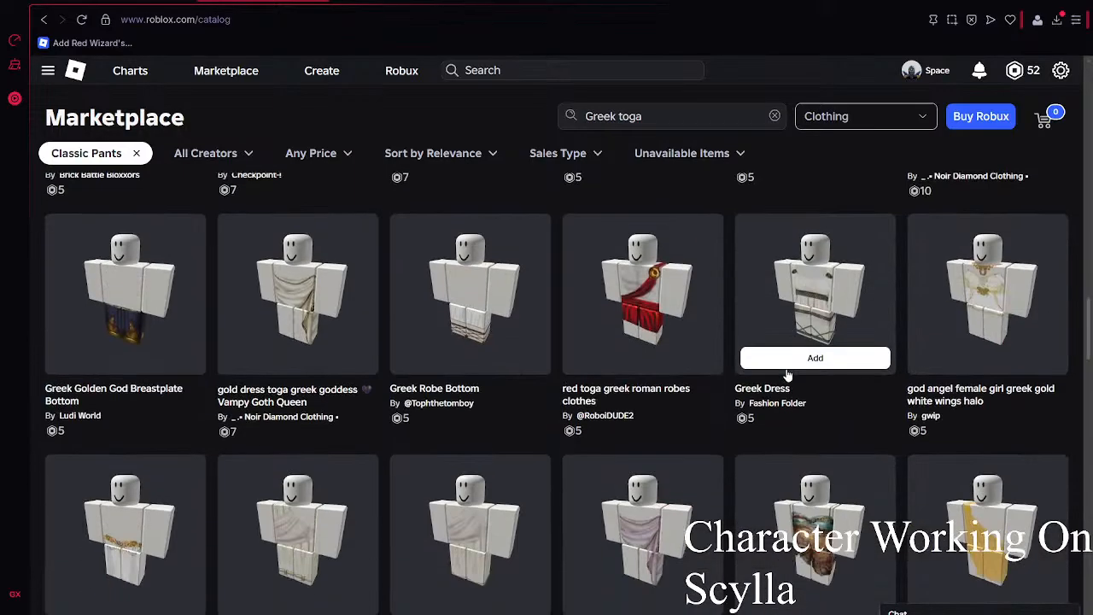
{"action": "scroll", "coordinate": [738, 364], "scroll_direction": "down", "scroll_amount": 2}
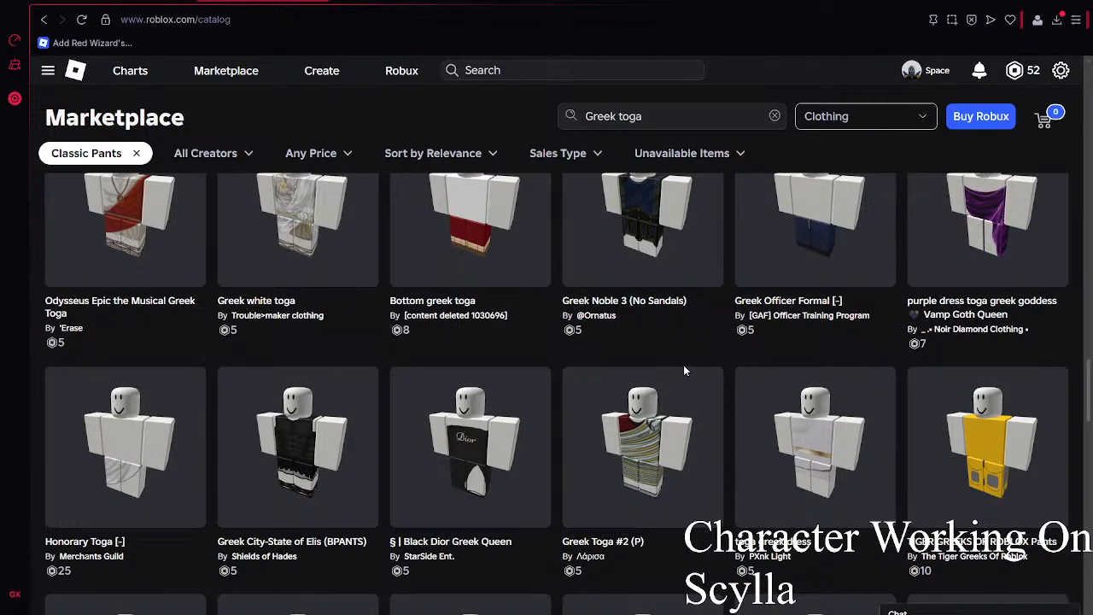
{"action": "scroll", "coordinate": [683, 369], "scroll_direction": "down", "scroll_amount": 8}
{"action": "scroll", "coordinate": [683, 368], "scroll_direction": "down", "scroll_amount": 5}
{"action": "scroll", "coordinate": [665, 324], "scroll_direction": "down", "scroll_amount": 4}
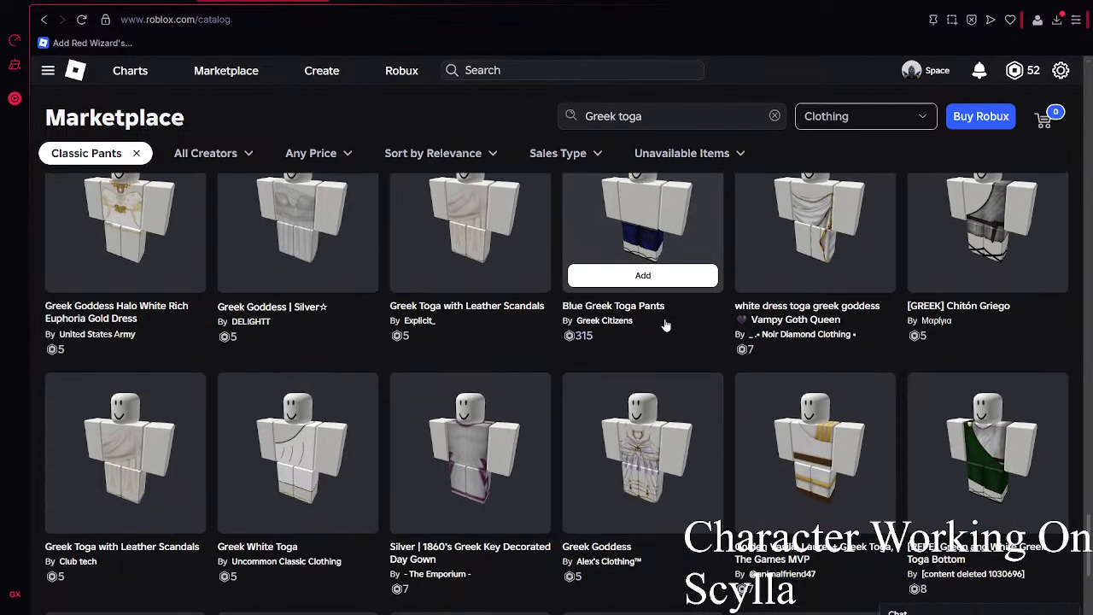
{"action": "scroll", "coordinate": [665, 324], "scroll_direction": "down", "scroll_amount": 2}
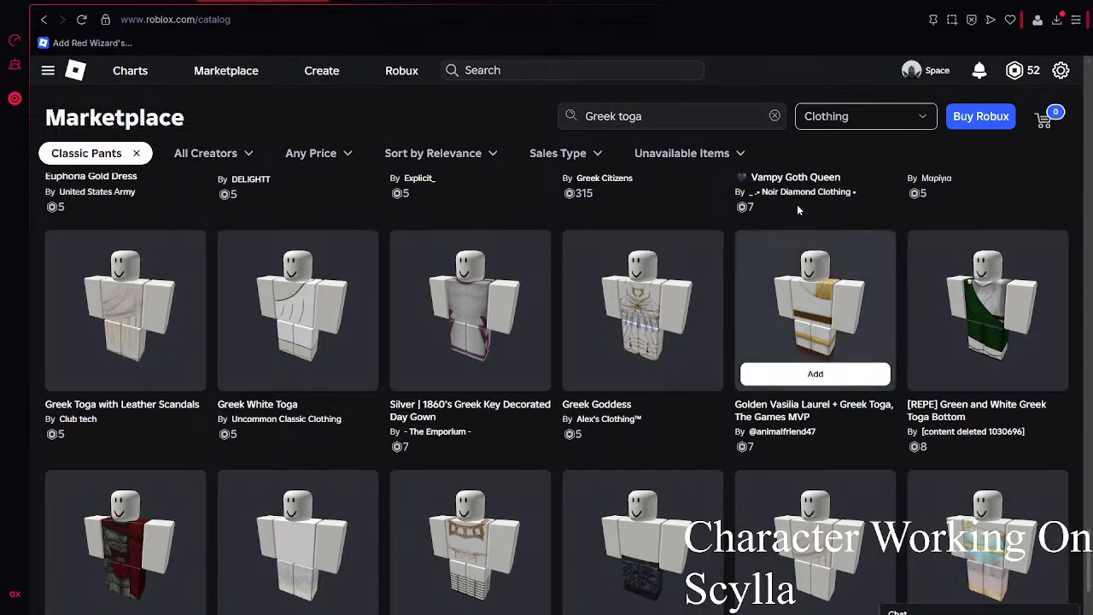
- Review the item page of the "Golden Vasilia Laurel + Greek Toga, The Games MVP" pants and return to the results
{"action": "left_click", "coordinate": [512, 2]}
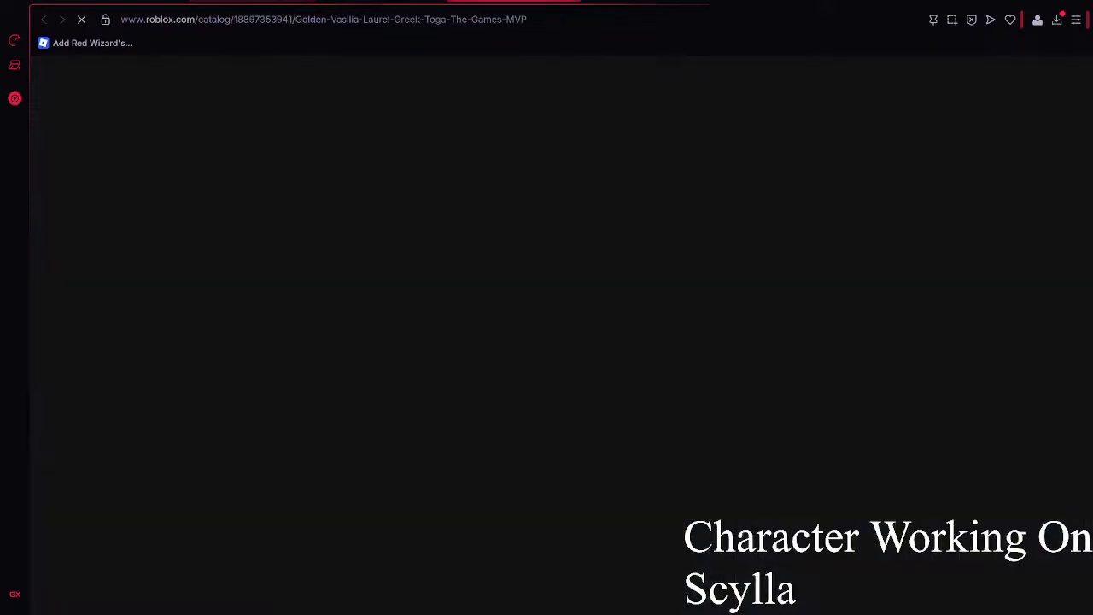
{"action": "double_click", "coordinate": [247, 22]}
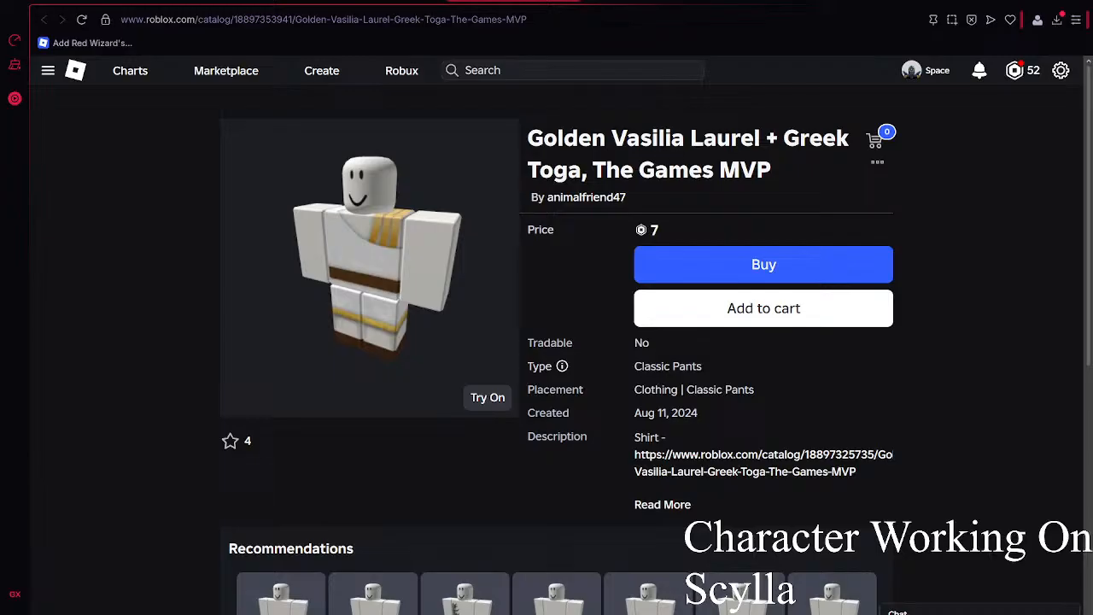
{"action": "scroll", "coordinate": [579, 374], "scroll_direction": "down", "scroll_amount": 4}
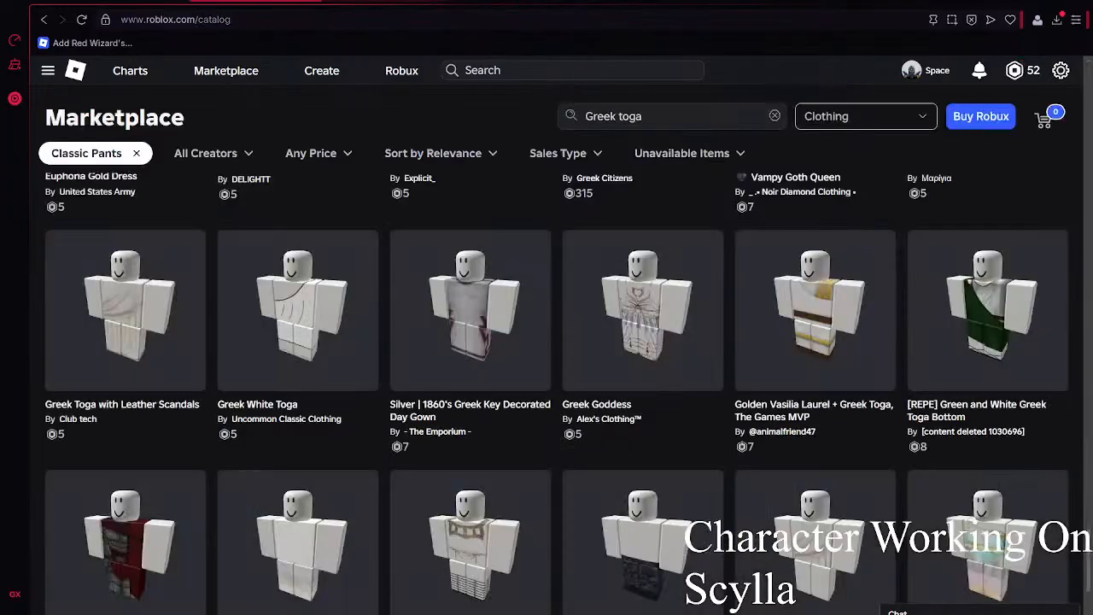
- Replace the "Greek toga" query with a Marketplace search for "mermaid" among the classic pants
{"action": "scroll", "coordinate": [379, 171], "scroll_direction": "down", "scroll_amount": 3}
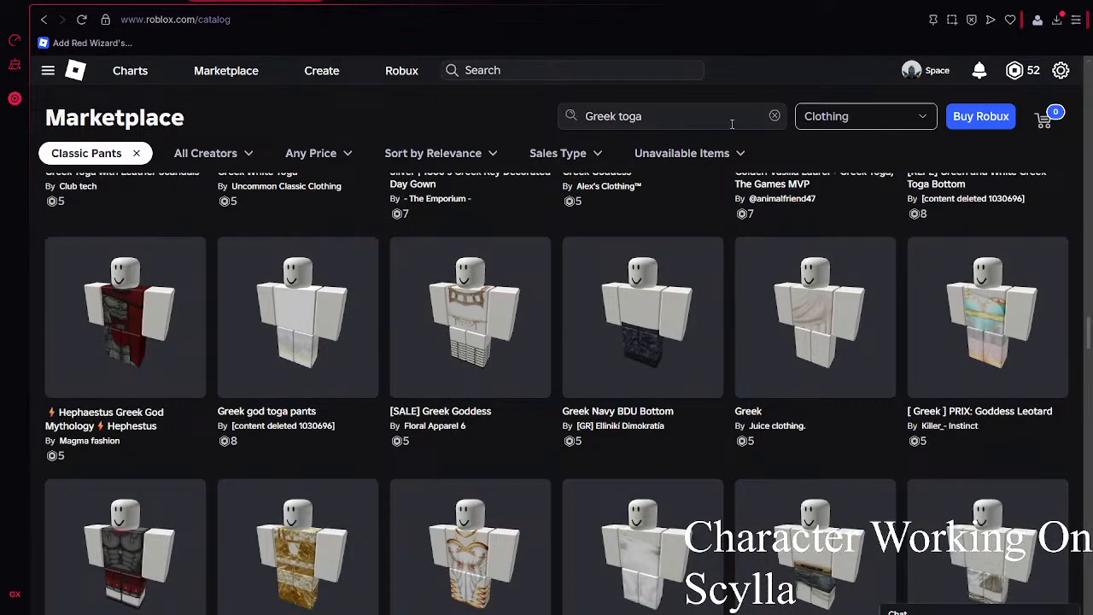
{"action": "left_click", "coordinate": [731, 124]}
{"action": "type", "text": "emrma"}
{"action": "key", "text": "BackSpace"}
{"action": "key", "text": "BackSpace"}
{"action": "key", "text": "BackSpace"}
{"action": "key", "text": "BackSpace"}
{"action": "key", "text": "BackSpace"}
{"action": "type", "text": "mermaid"}
{"action": "key", "text": "Return"}
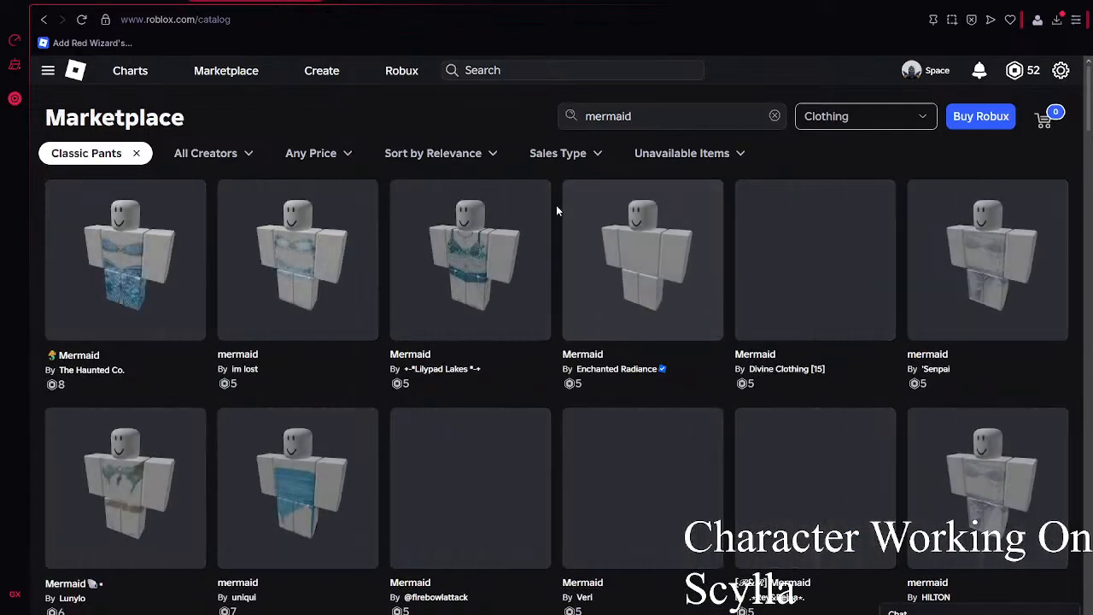
- Examine the "mermaid" classic pants for a sea-themed outfit that could suit the Scylla character
{"action": "scroll", "coordinate": [376, 129], "scroll_direction": "down", "scroll_amount": 3}
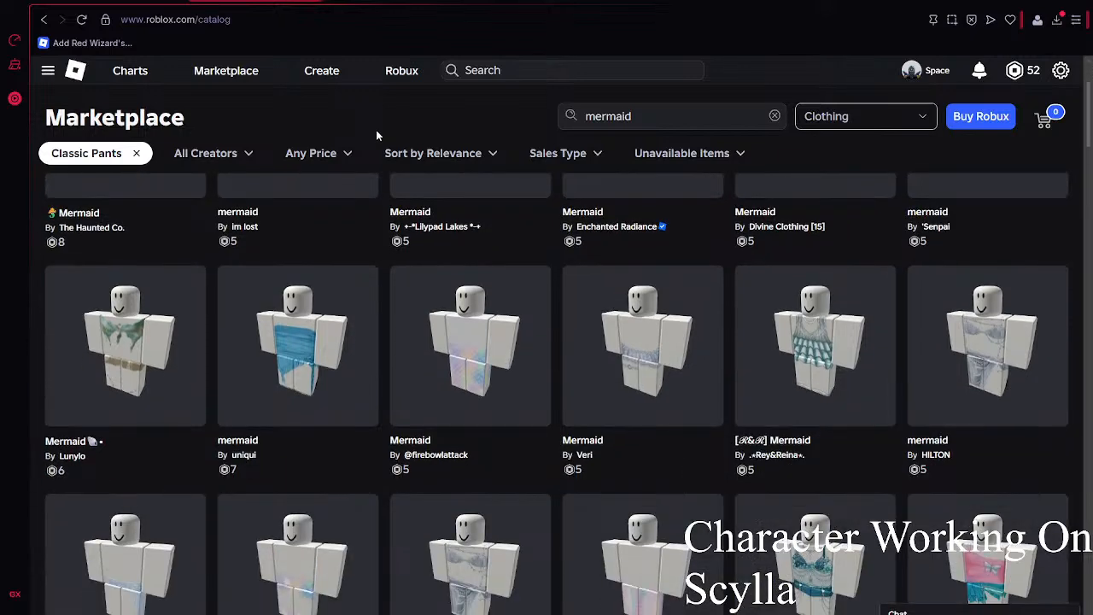
{"action": "scroll", "coordinate": [817, 391], "scroll_direction": "down", "scroll_amount": 2}
{"action": "scroll", "coordinate": [727, 390], "scroll_direction": "down", "scroll_amount": 7}
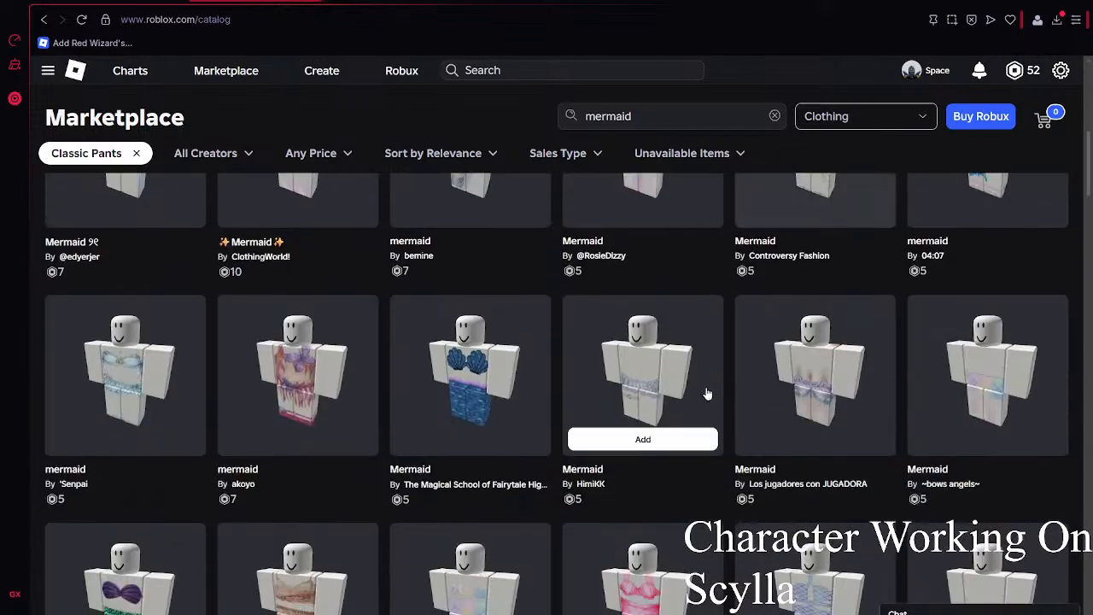
{"action": "scroll", "coordinate": [423, 345], "scroll_direction": "down", "scroll_amount": 2}
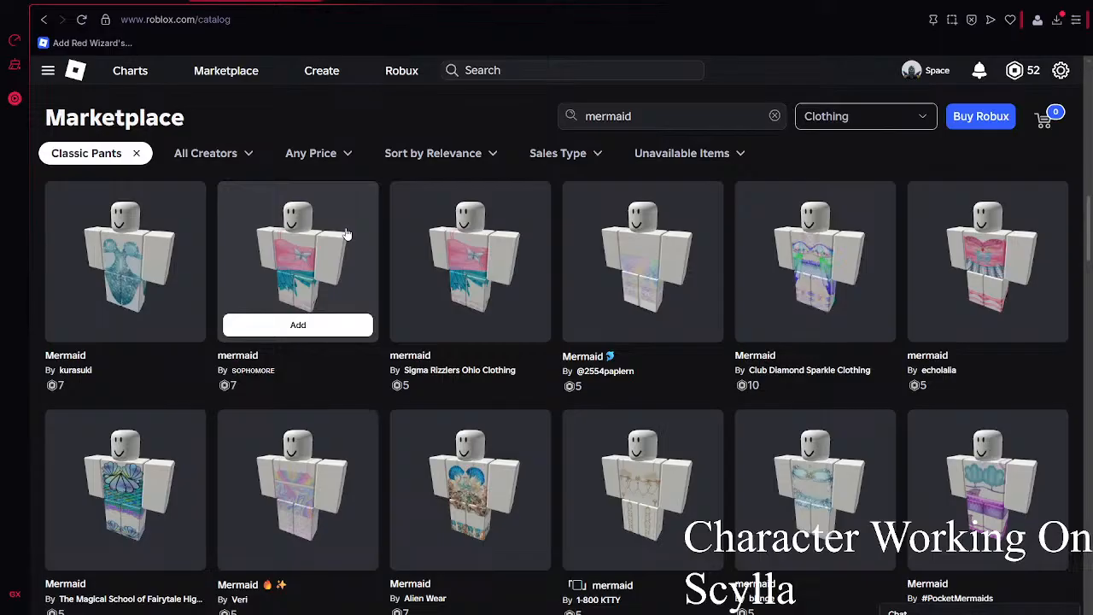
{"action": "scroll", "coordinate": [346, 233], "scroll_direction": "down", "scroll_amount": 3}
{"action": "scroll", "coordinate": [347, 233], "scroll_direction": "down", "scroll_amount": 3}
{"action": "scroll", "coordinate": [252, 254], "scroll_direction": "down", "scroll_amount": 5}
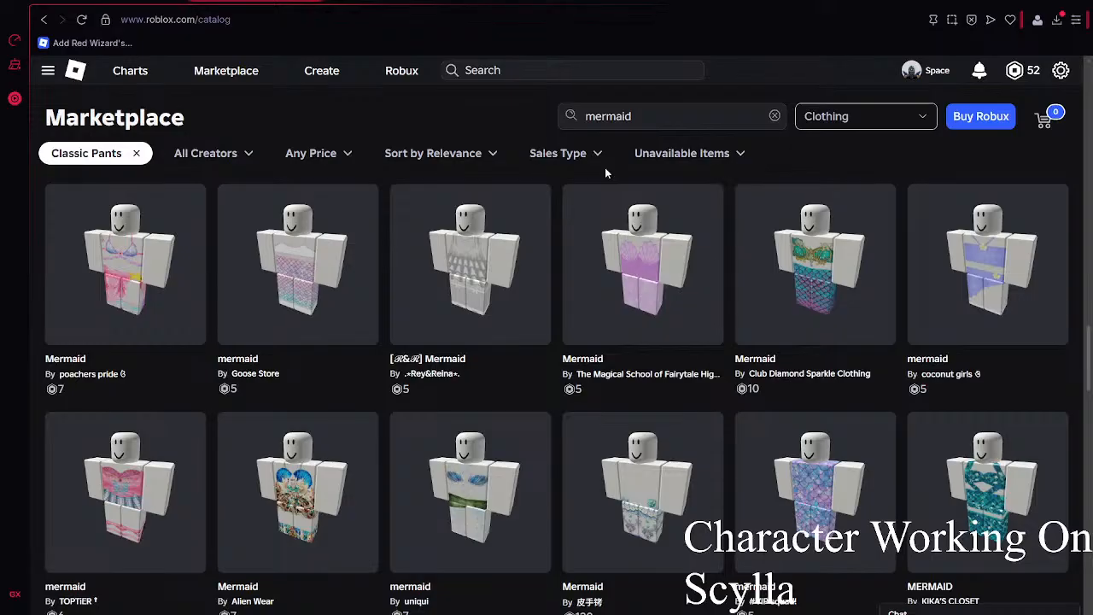
- Search the classic pants for "shells" and look through the results for a Scylla outfit
{"action": "double_click", "coordinate": [634, 120]}
{"action": "type", "text": "sh"}
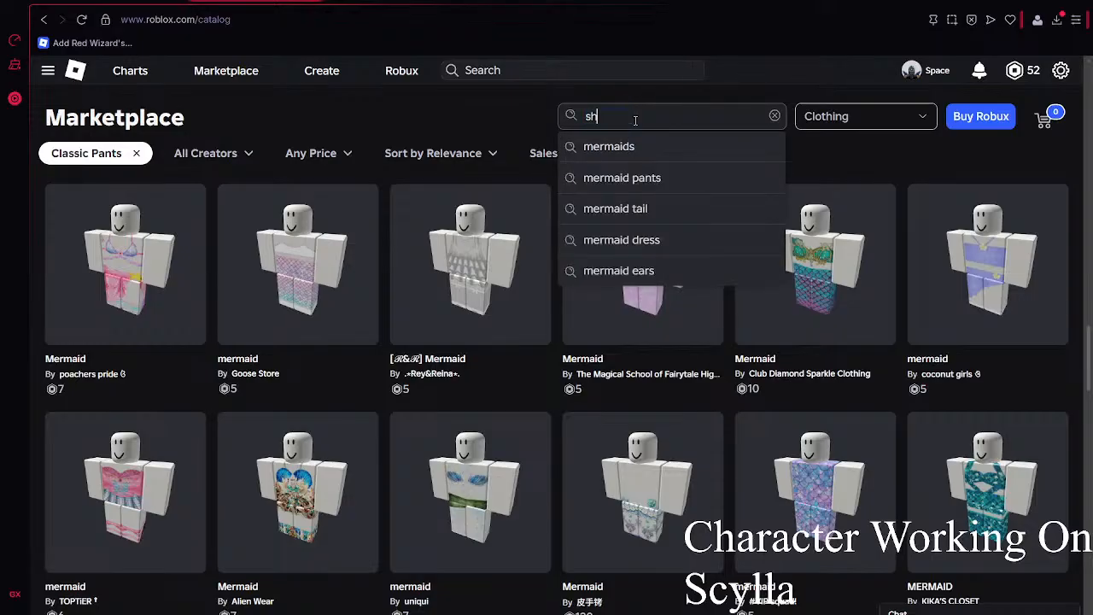
{"action": "type", "text": "ells"}
{"action": "key", "text": "Return"}
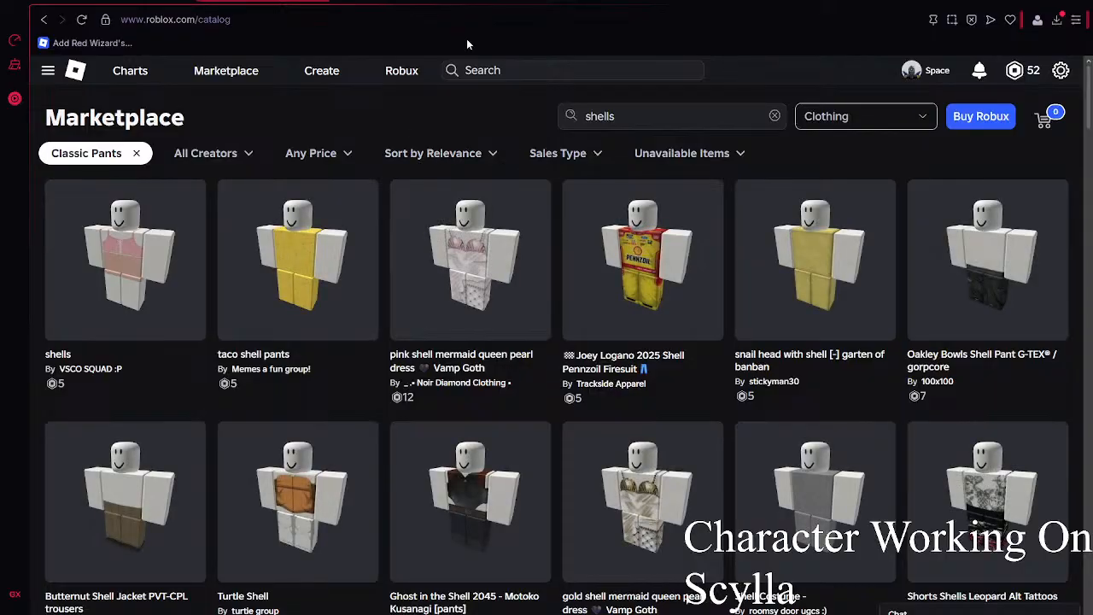
{"action": "scroll", "coordinate": [481, 151], "scroll_direction": "down", "scroll_amount": 4}
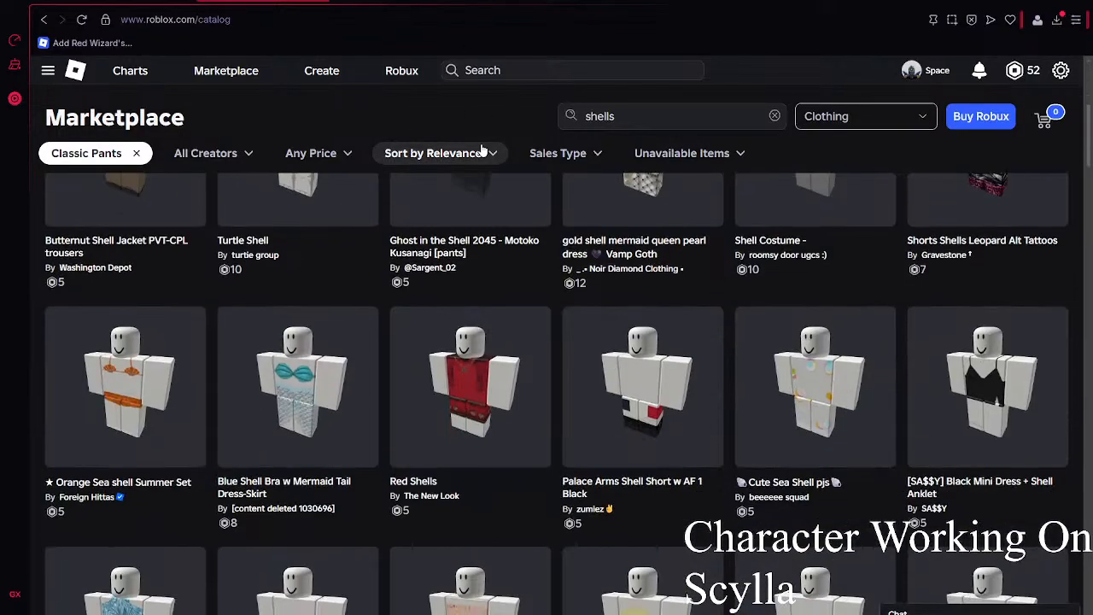
{"action": "scroll", "coordinate": [483, 151], "scroll_direction": "down", "scroll_amount": 6}
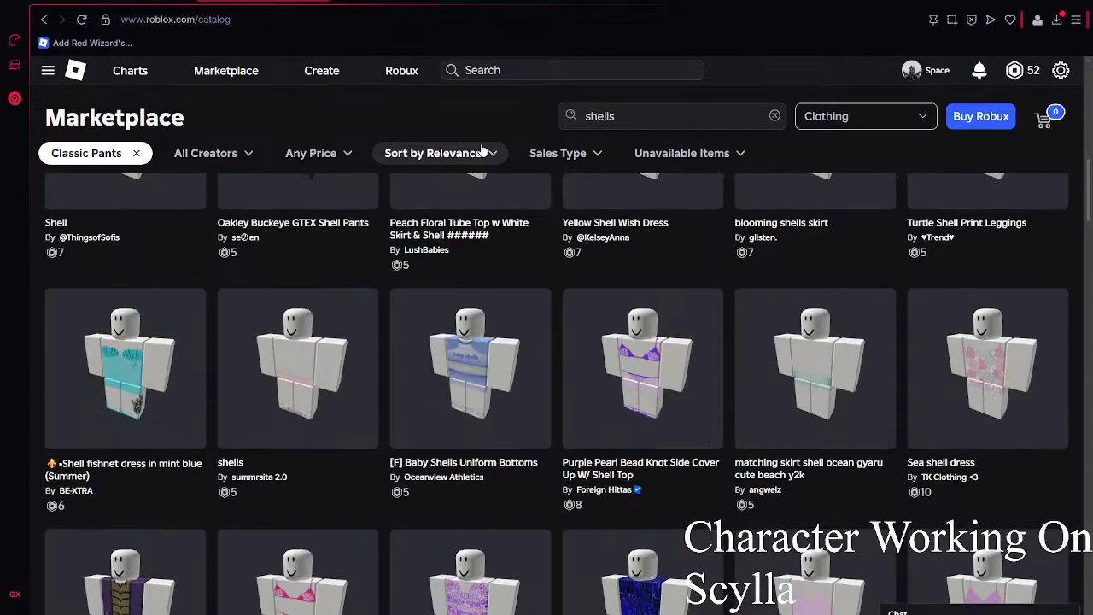
- Browse the classic pants results for "shells" and view the item page of "Sea shell top w/ mermaid scales skirt"
{"action": "scroll", "coordinate": [482, 151], "scroll_direction": "down", "scroll_amount": 9}
{"action": "scroll", "coordinate": [610, 297], "scroll_direction": "down", "scroll_amount": 10}
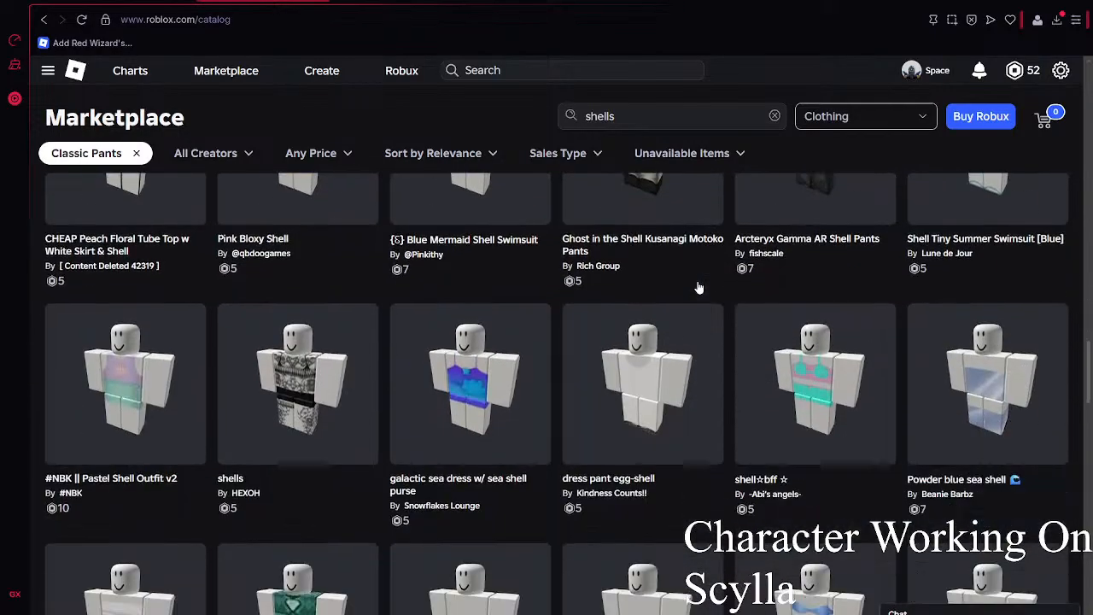
{"action": "scroll", "coordinate": [698, 289], "scroll_direction": "down", "scroll_amount": 9}
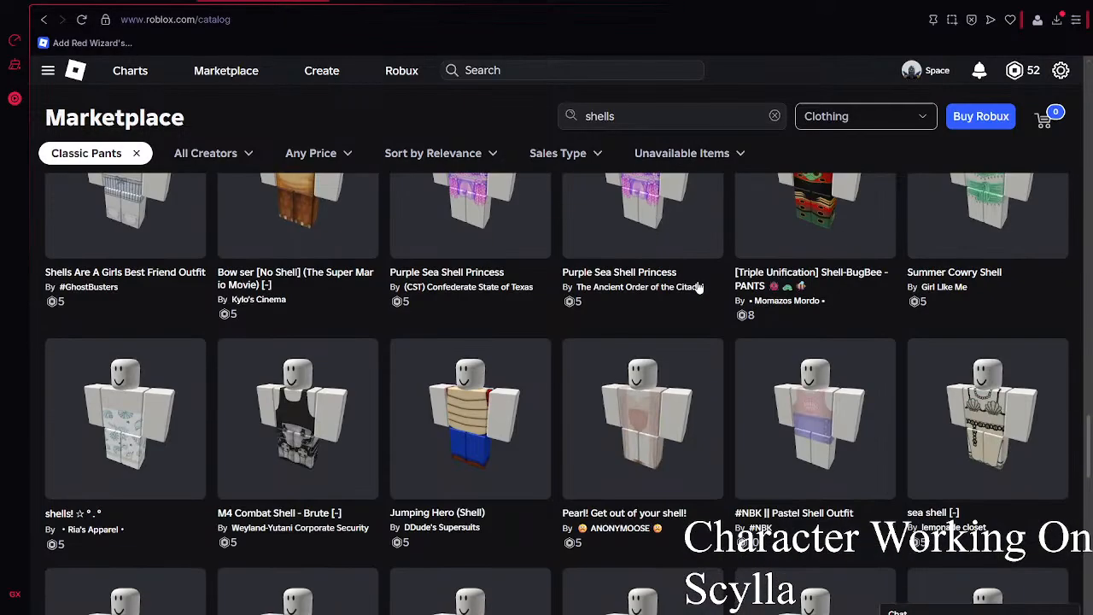
{"action": "scroll", "coordinate": [698, 295], "scroll_direction": "down", "scroll_amount": 3}
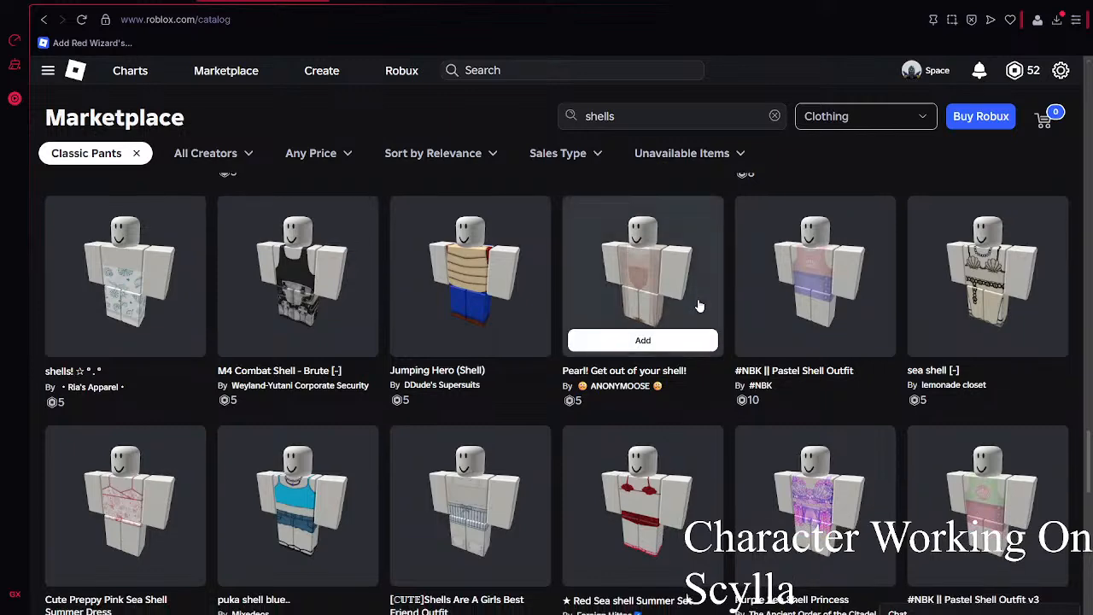
{"action": "scroll", "coordinate": [698, 305], "scroll_direction": "down", "scroll_amount": 6}
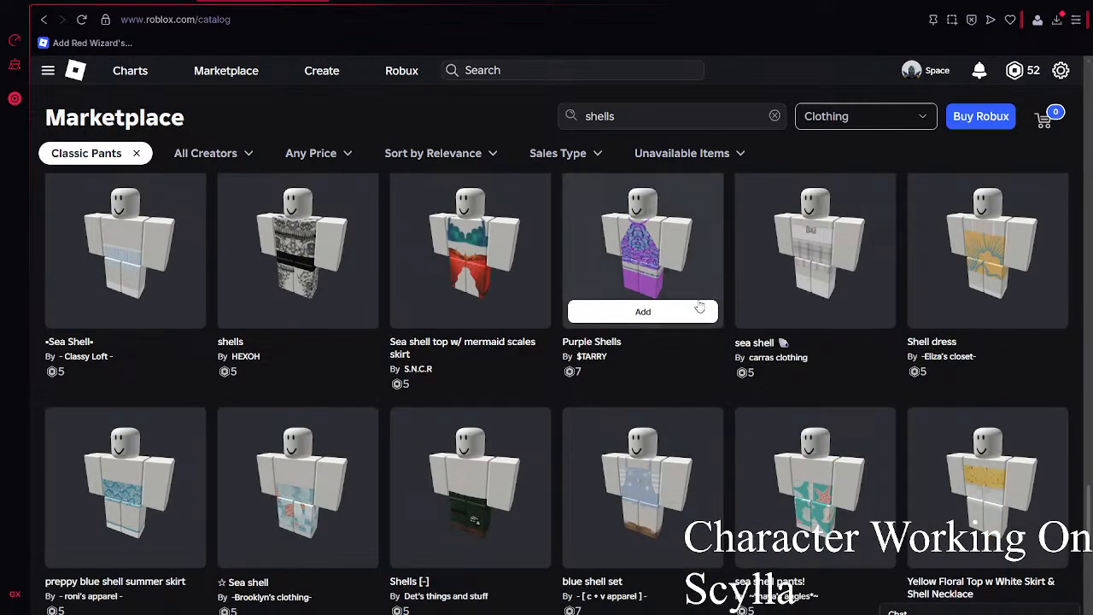
{"action": "left_click", "coordinate": [531, 205]}
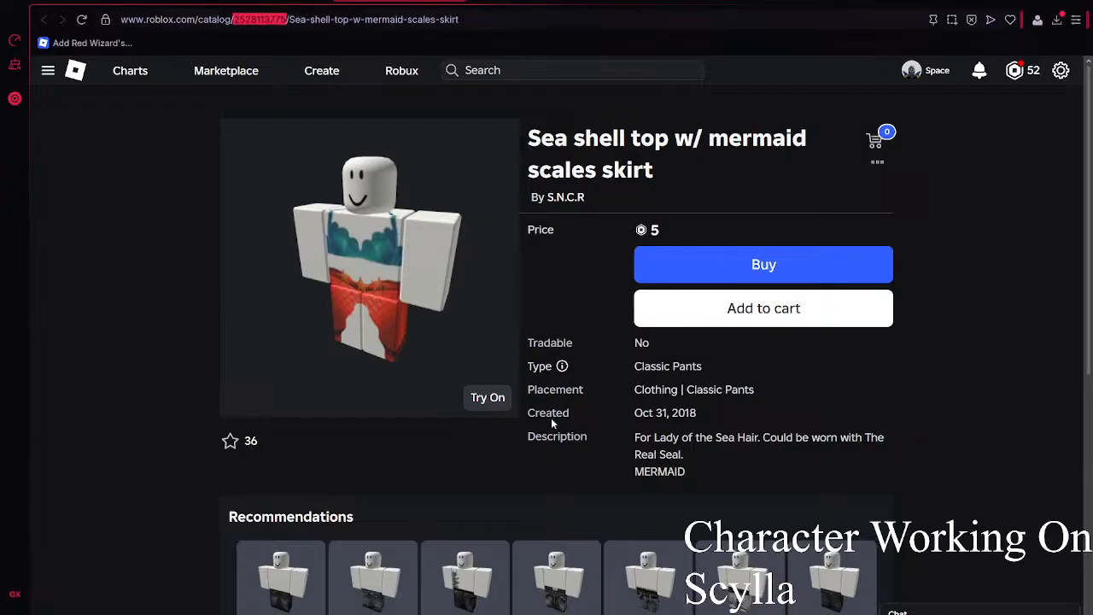
{"action": "scroll", "coordinate": [624, 533], "scroll_direction": "down", "scroll_amount": 2}
- Return to the shells results and open the item page of "10 Shells -"
{"action": "left_click", "coordinate": [263, 1]}
{"action": "scroll", "coordinate": [414, 240], "scroll_direction": "down", "scroll_amount": 4}
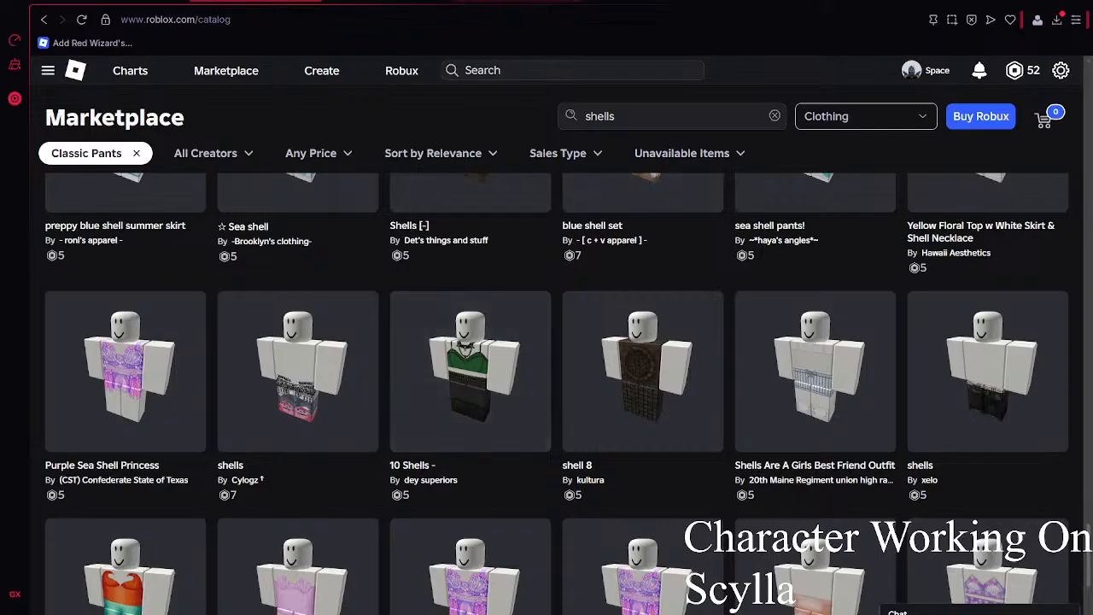
{"action": "left_click", "coordinate": [440, 2]}
{"action": "scroll", "coordinate": [556, 324], "scroll_direction": "up", "scroll_amount": 2}
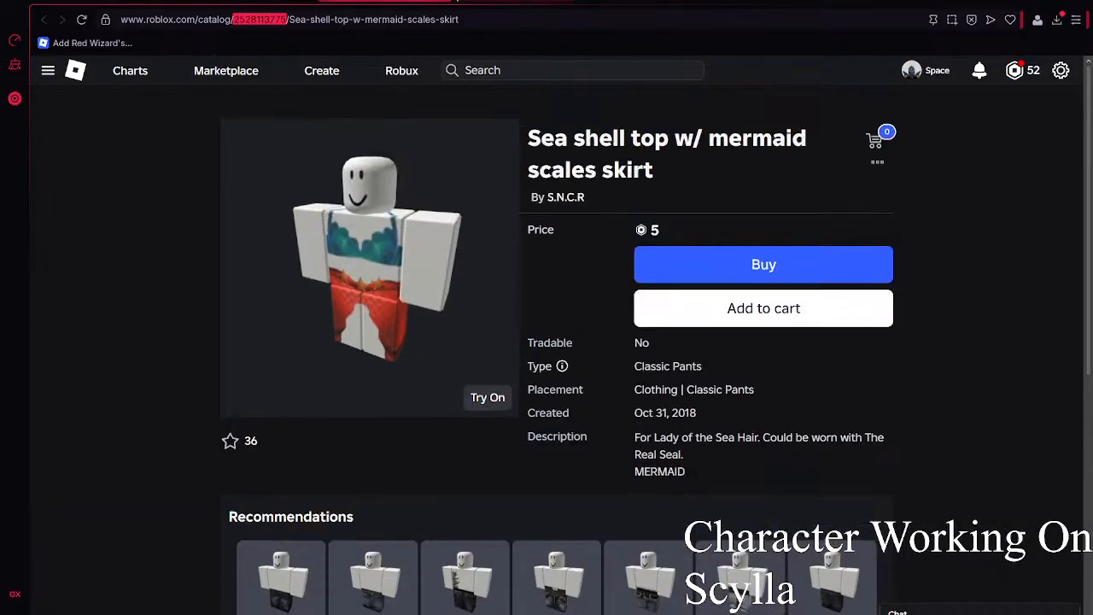
{"action": "left_click", "coordinate": [445, 2]}
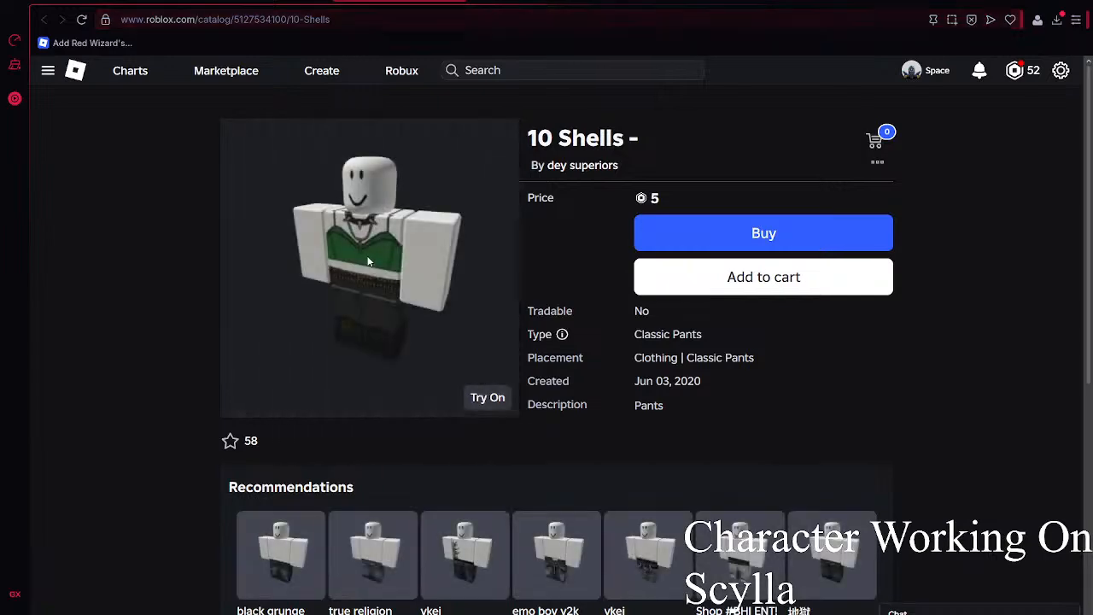
- Go back to the catalog and look through more of the shell-themed classic pants
{"action": "left_click", "coordinate": [299, 2]}
{"action": "scroll", "coordinate": [329, 200], "scroll_direction": "down", "scroll_amount": 3}
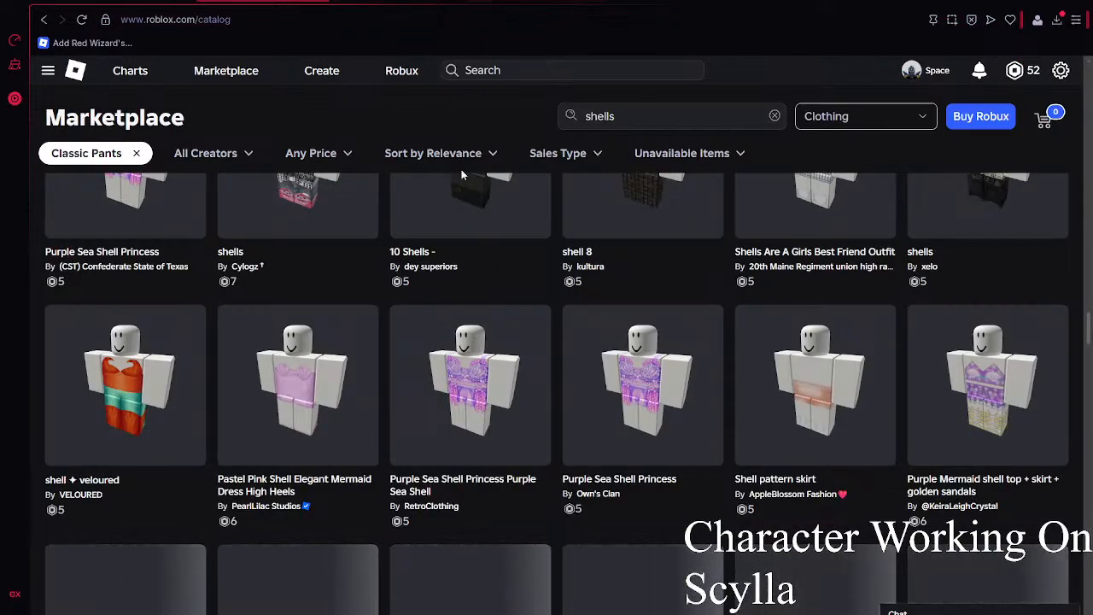
{"action": "scroll", "coordinate": [461, 171], "scroll_direction": "down", "scroll_amount": 3}
{"action": "scroll", "coordinate": [649, 149], "scroll_direction": "down", "scroll_amount": 3}
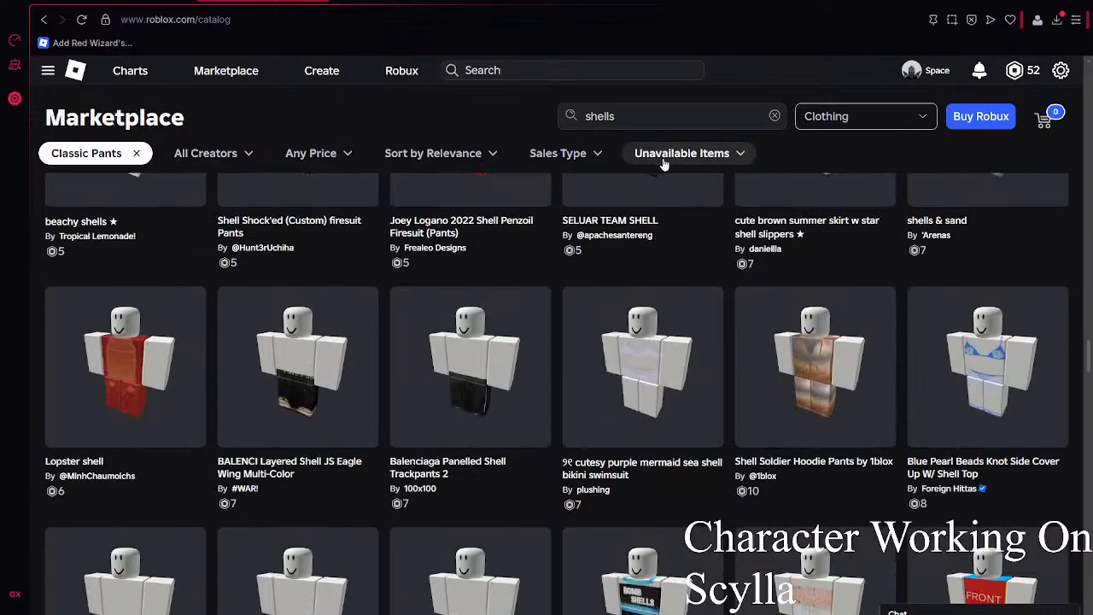
{"action": "scroll", "coordinate": [672, 120], "scroll_direction": "down", "scroll_amount": 3}
{"action": "scroll", "coordinate": [653, 209], "scroll_direction": "down", "scroll_amount": 3}
- Search the classic pants for "atlantean dress" and look through the results
{"action": "double_click", "coordinate": [666, 116]}
{"action": "type", "text": "atlantean dres"}
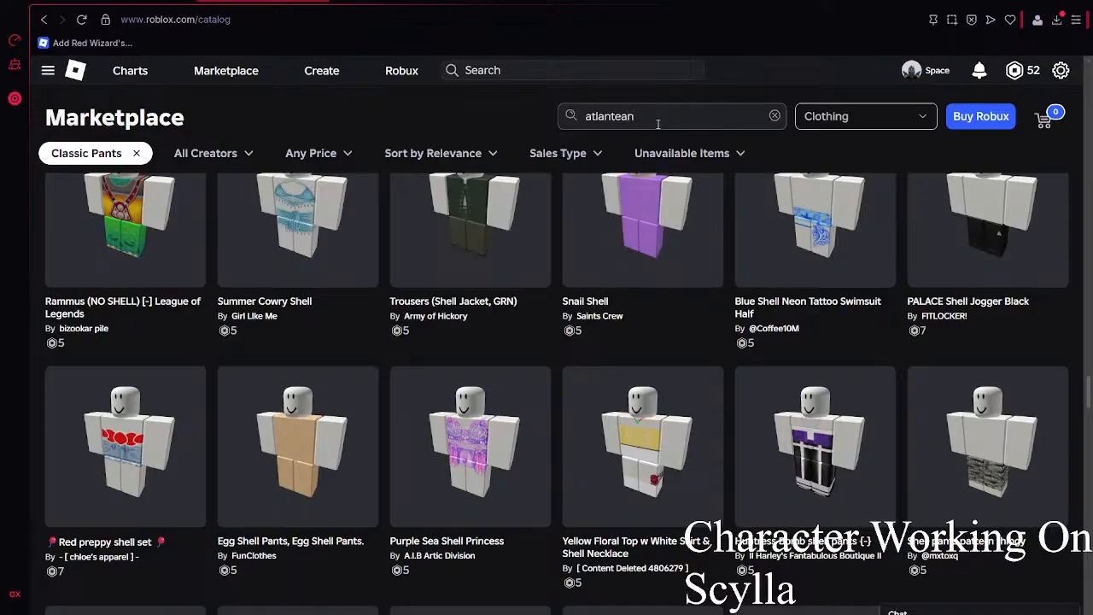
{"action": "type", "text": "ess"}
{"action": "key", "text": "Return"}
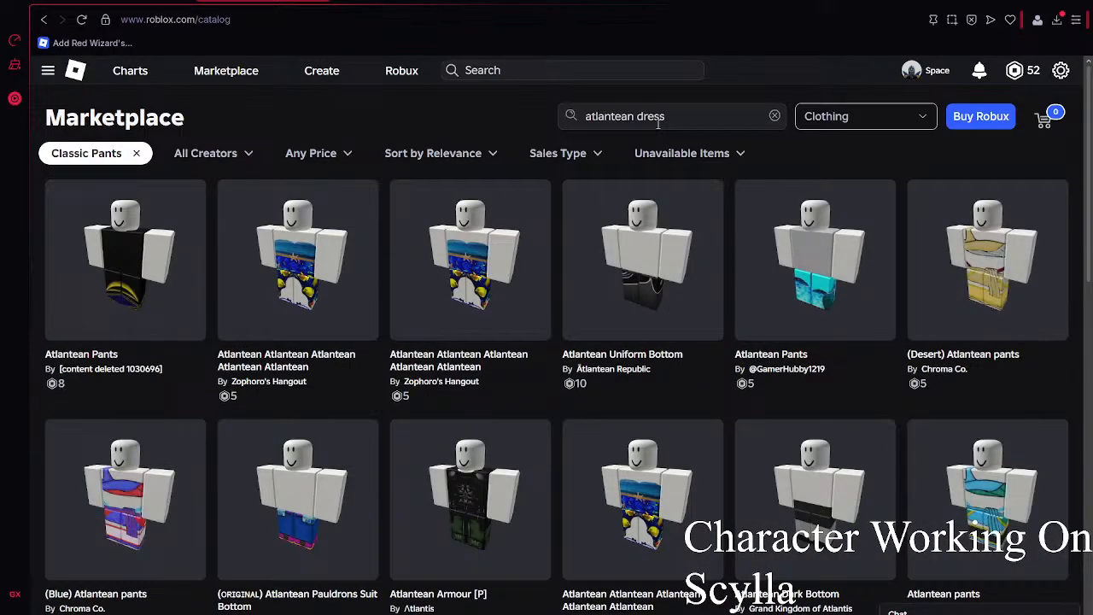
{"action": "scroll", "coordinate": [657, 124], "scroll_direction": "down", "scroll_amount": 10}
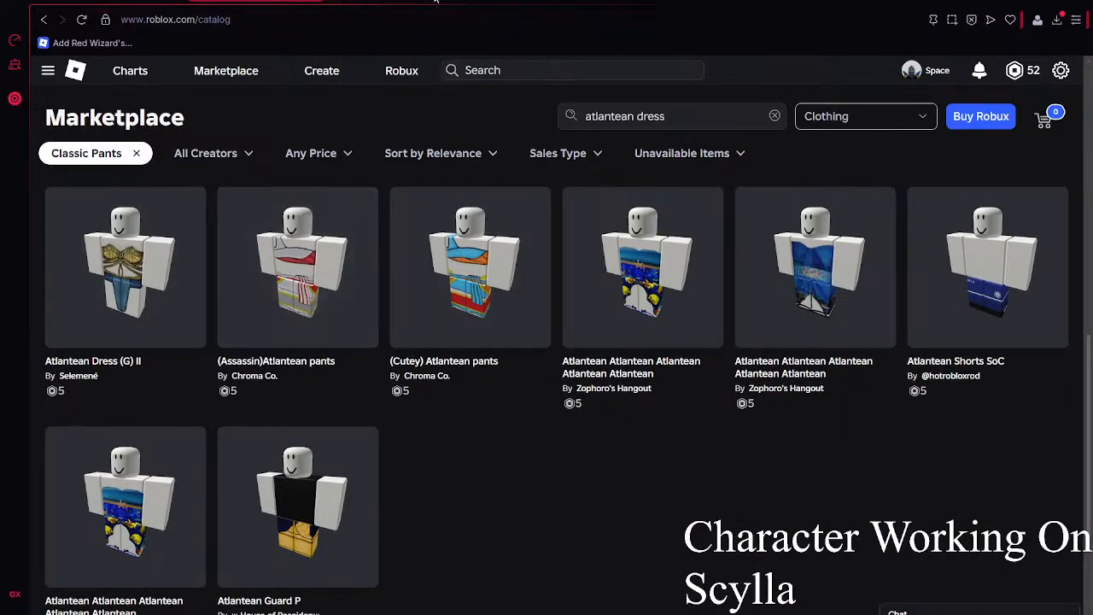
{"action": "left_click", "coordinate": [514, 1]}
{"action": "left_click", "coordinate": [238, 23]}
{"action": "double_click", "coordinate": [238, 22]}
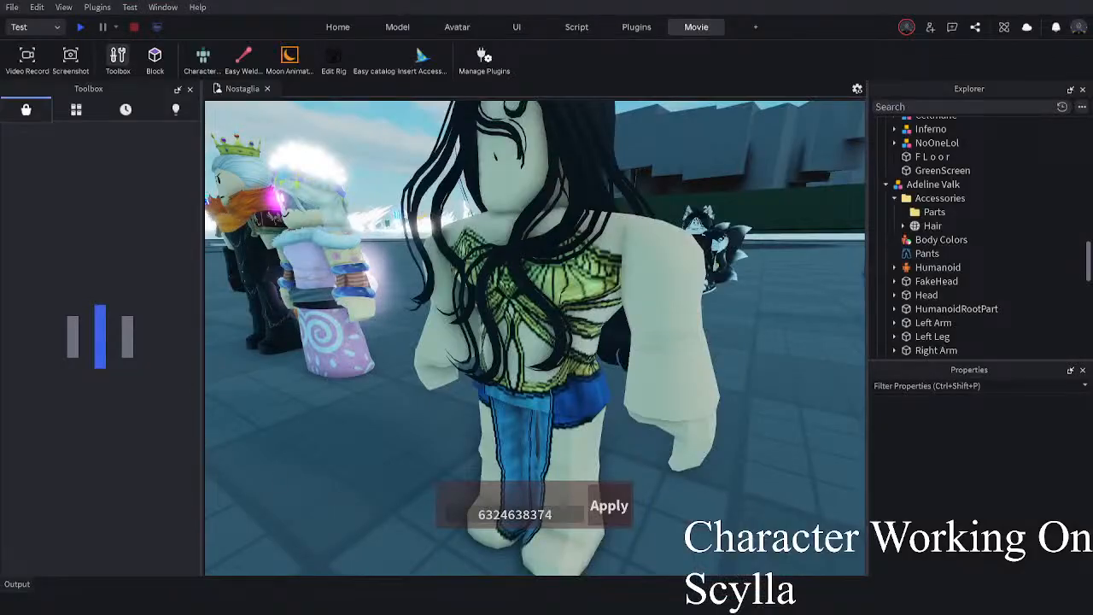
- Examine the Atlantean outfit on the black-haired character from several distances and angles
{"action": "scroll", "coordinate": [683, 410], "scroll_direction": "down", "scroll_amount": 3}
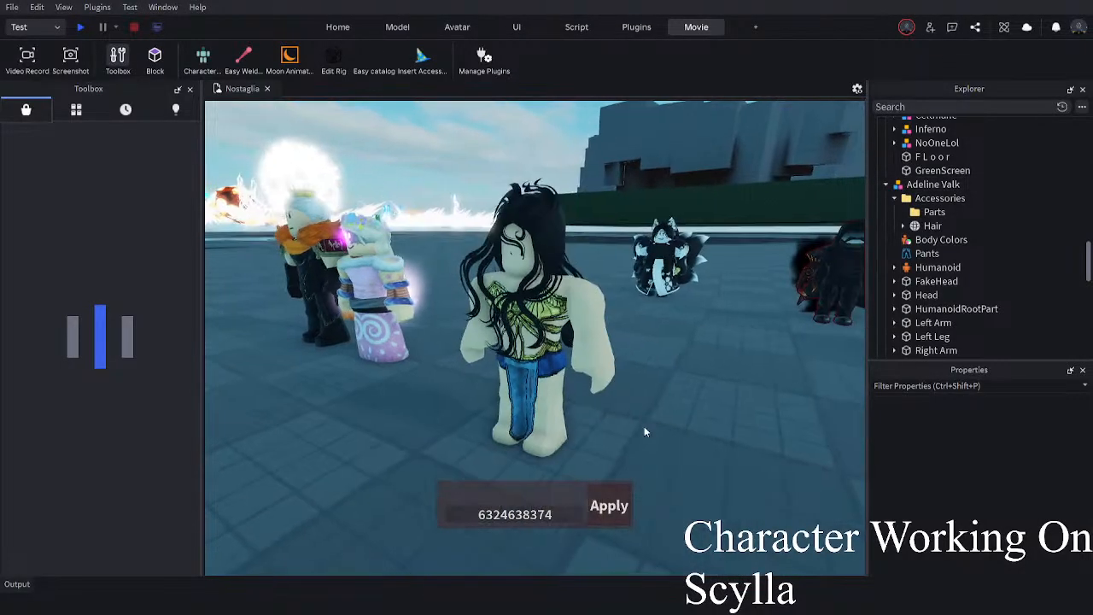
{"action": "left_click", "coordinate": [560, 420]}
{"action": "left_click", "coordinate": [716, 380]}
{"action": "right_click_drag", "start_coordinate": [718, 382], "coordinate": [717, 356]}
{"action": "key", "text": "w"}
{"action": "key", "text": "d"}
{"action": "key", "text": "a"}
{"action": "key", "text": "d"}
{"action": "key", "text": "s"}
{"action": "left_click", "coordinate": [514, 364]}
{"action": "left_click", "coordinate": [514, 363]}
- Set the head colour in the character's Body Colors to the blue-grey shade 114, 111, 148
{"action": "left_click", "coordinate": [914, 241]}
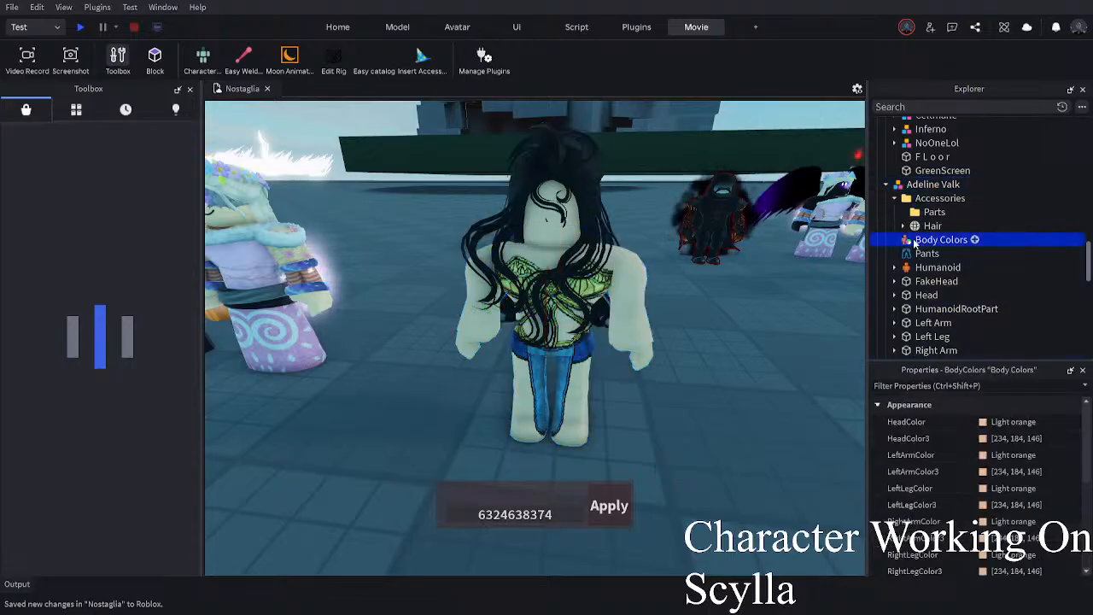
{"action": "left_click", "coordinate": [1005, 421]}
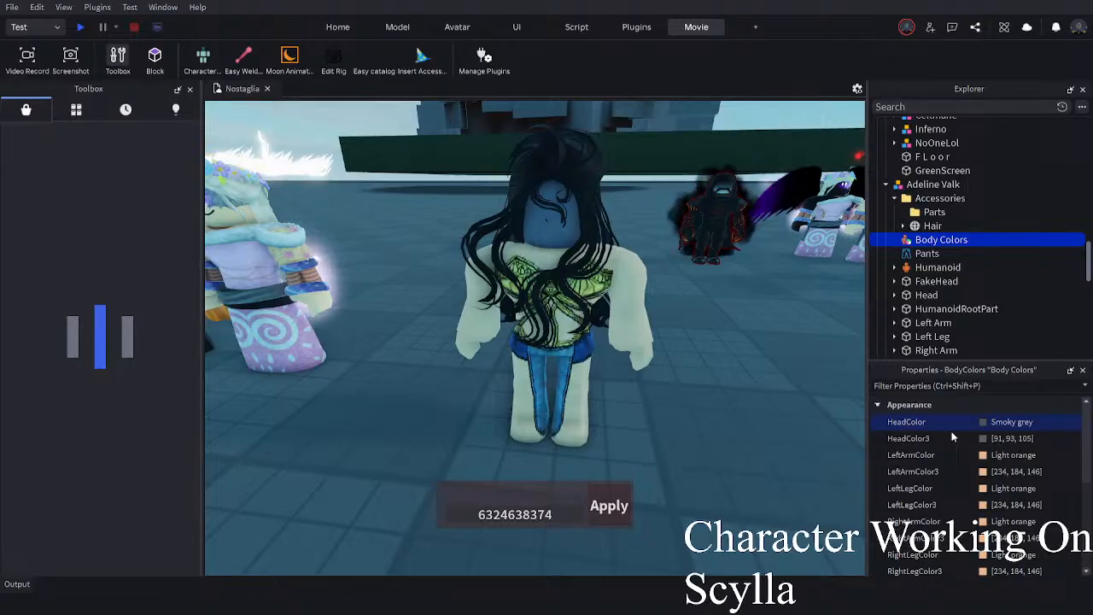
{"action": "left_click", "coordinate": [989, 440]}
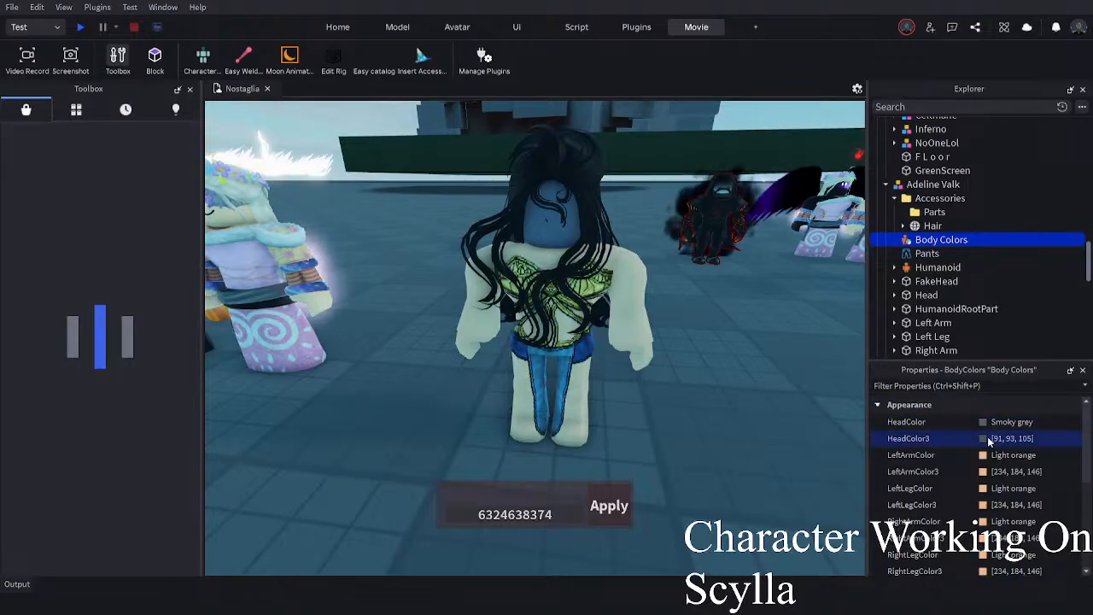
{"action": "left_click", "coordinate": [589, 290]}
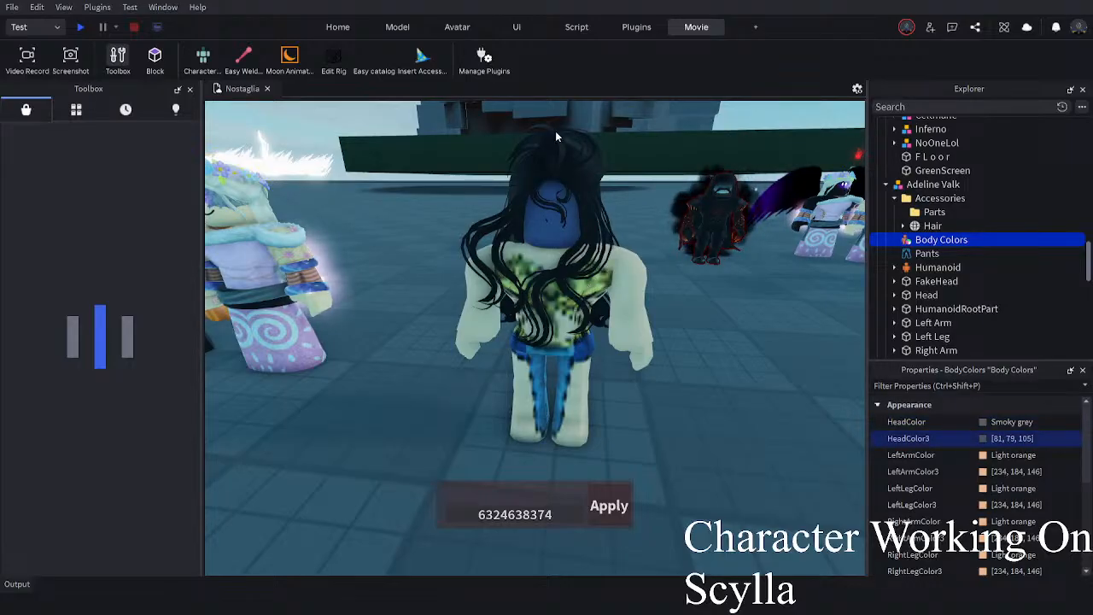
{"action": "mouse_move", "coordinate": [314, 317]}
{"action": "left_mouse_down"}
{"action": "mouse_move", "coordinate": [316, 280]}
{"action": "mouse_move", "coordinate": [315, 300]}
{"action": "left_mouse_up"}
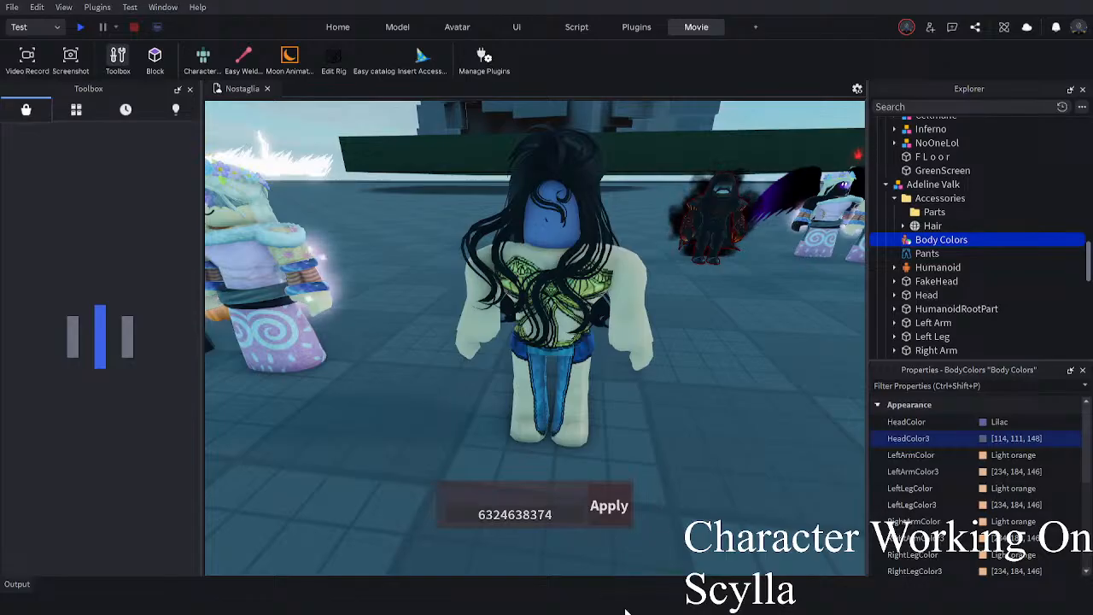
- Copy the head colour 114, 111, 148 to the character's left arm and left leg
{"action": "left_click", "coordinate": [1004, 439]}
{"action": "key", "text": "ctrl+a"}
{"action": "key", "text": "ctrl+c"}
{"action": "left_click", "coordinate": [1003, 471]}
{"action": "key", "text": "ctrl+a"}
{"action": "key", "text": "ctrl+v"}
{"action": "left_click", "coordinate": [1008, 502]}
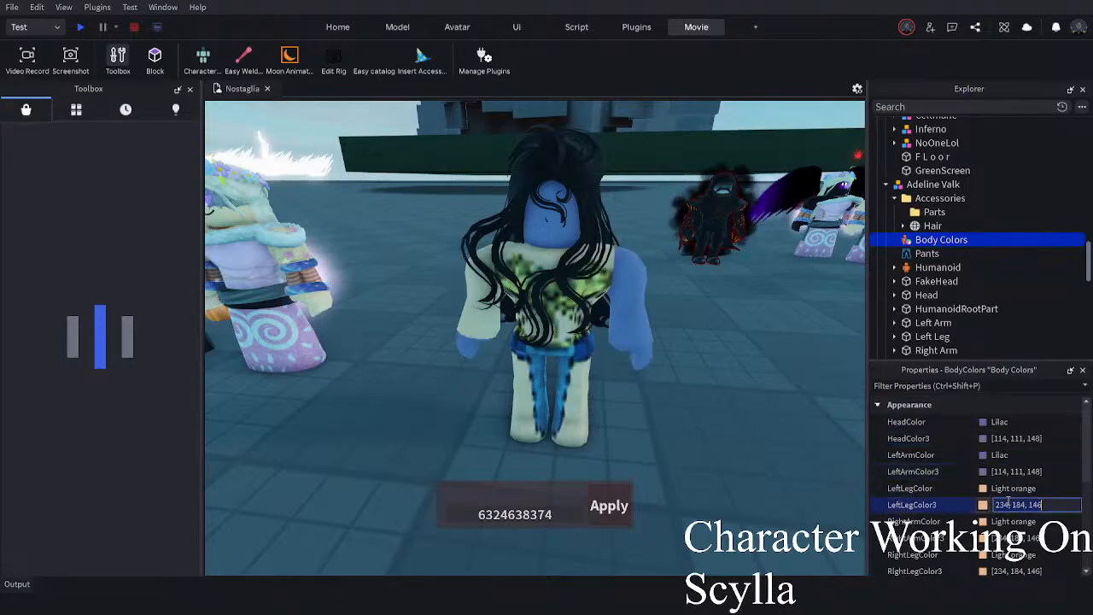
{"action": "key", "text": "ctrl+a"}
{"action": "key", "text": "ctrl+v"}
- Set the right arm, right leg and torso colours to 114, 111, 148 as well
{"action": "left_click", "coordinate": [1015, 524]}
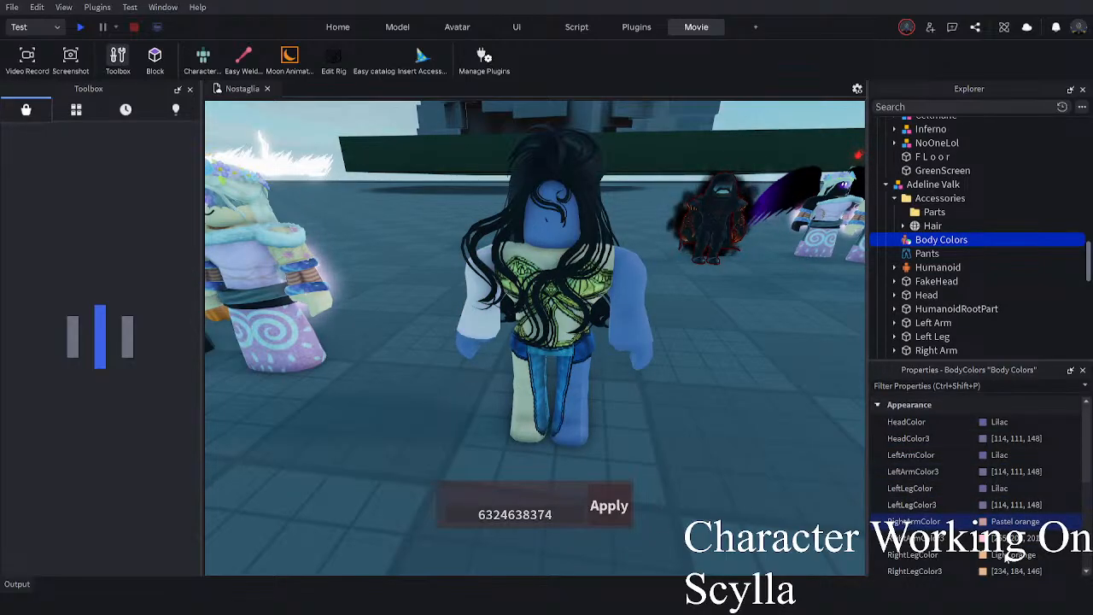
{"action": "left_click", "coordinate": [1014, 520]}
{"action": "left_click", "coordinate": [1029, 537]}
{"action": "key", "text": "ctrl+a"}
{"action": "key", "text": "ctrl+v"}
{"action": "scroll", "coordinate": [1042, 560], "scroll_direction": "down", "scroll_amount": 1}
{"action": "left_click", "coordinate": [1035, 527]}
{"action": "key", "text": "ctrl+v"}
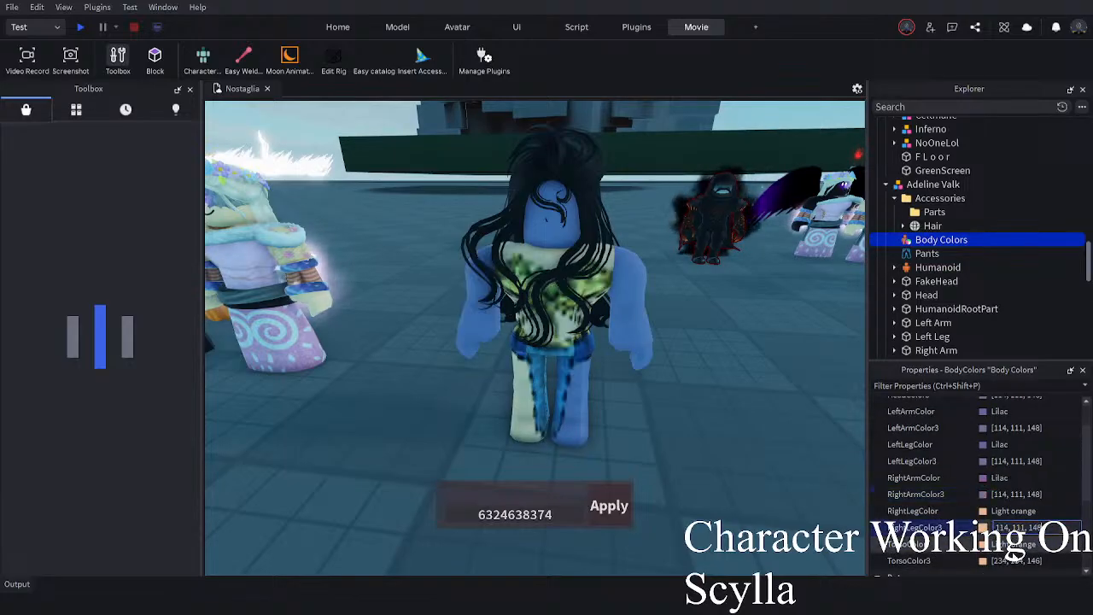
{"action": "left_click", "coordinate": [1031, 560]}
{"action": "key", "text": "ctrl+v"}
{"action": "scroll", "coordinate": [1012, 506], "scroll_direction": "down", "scroll_amount": 1}
{"action": "left_click", "coordinate": [736, 437]}
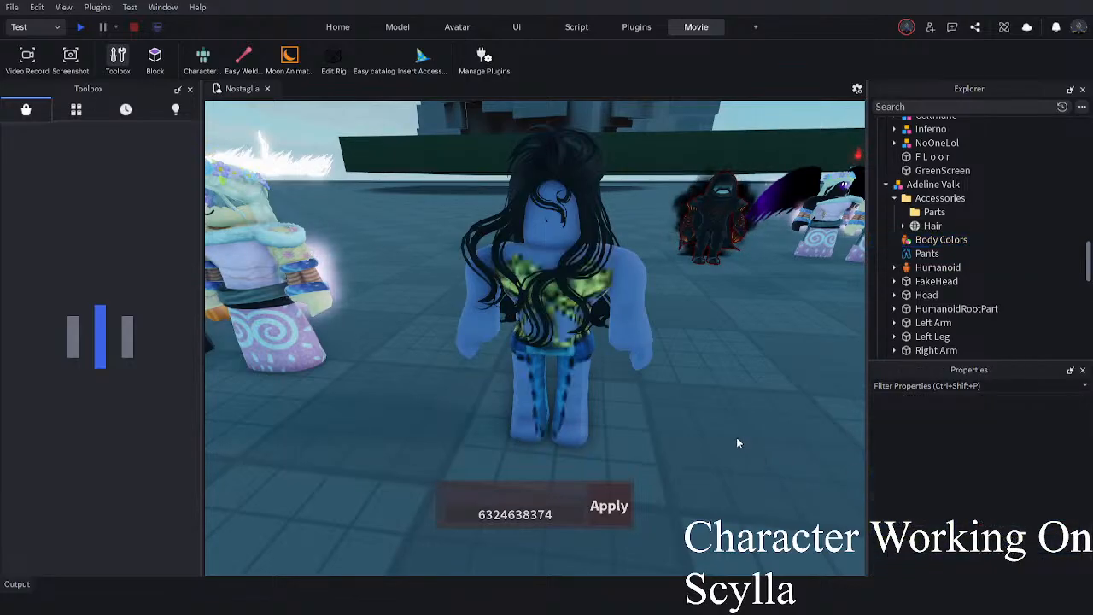
- Examine the recoloured character's skin and outfit up close and from a distance
{"action": "scroll", "coordinate": [736, 437], "scroll_direction": "up", "scroll_amount": 3}
{"action": "right_click_drag", "start_coordinate": [736, 436], "coordinate": [735, 436]}
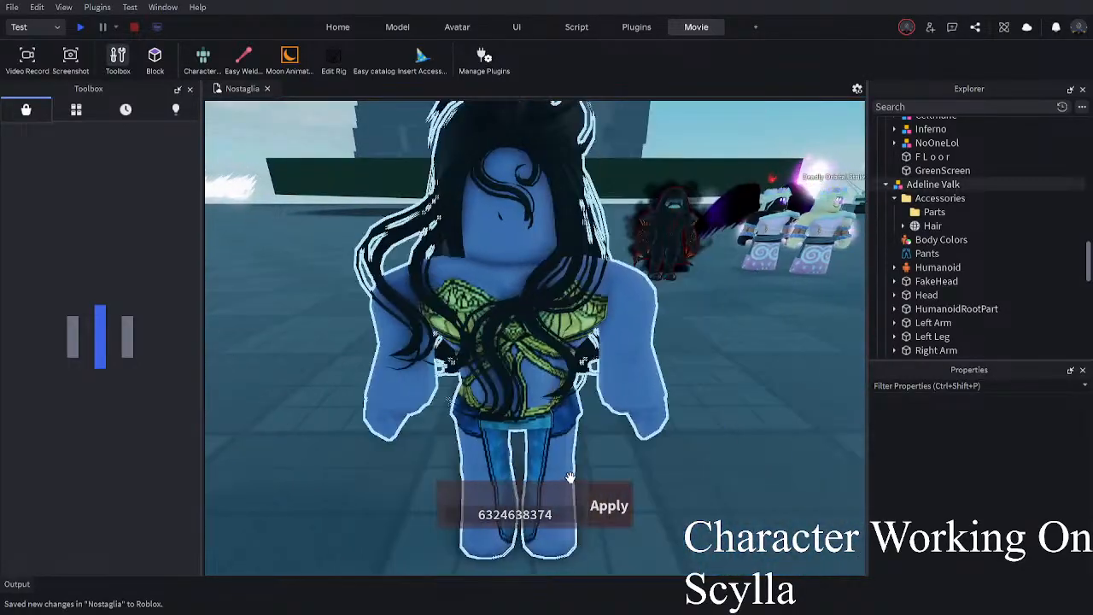
{"action": "scroll", "coordinate": [570, 478], "scroll_direction": "down", "scroll_amount": 3}
{"action": "right_click_drag", "start_coordinate": [632, 430], "coordinate": [632, 430]}
{"action": "scroll", "coordinate": [632, 430], "scroll_direction": "up", "scroll_amount": 3}
{"action": "scroll", "coordinate": [631, 430], "scroll_direction": "down", "scroll_amount": 3}
{"action": "scroll", "coordinate": [753, 411], "scroll_direction": "down", "scroll_amount": 4}
{"action": "right_click_drag", "start_coordinate": [753, 412], "coordinate": [753, 412]}
{"action": "right_click_drag", "start_coordinate": [752, 413], "coordinate": [750, 414]}
{"action": "key", "text": "a"}
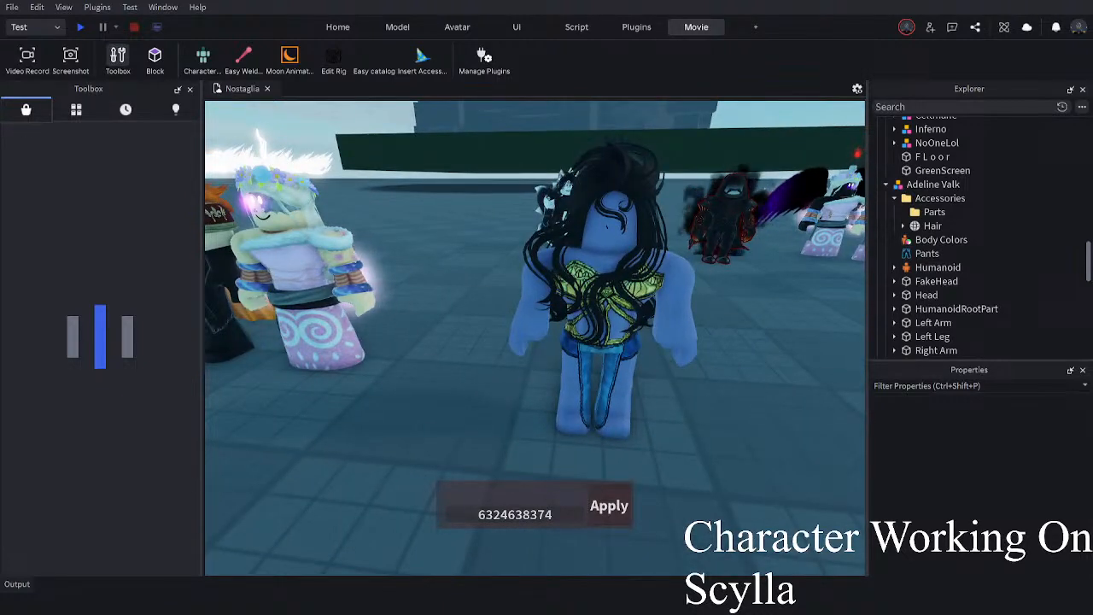
- Switch back to the Roblox marketplace in the browser and replace the Classic Pants filter with the Accessories category
{"action": "key", "text": "alt+Tab"}
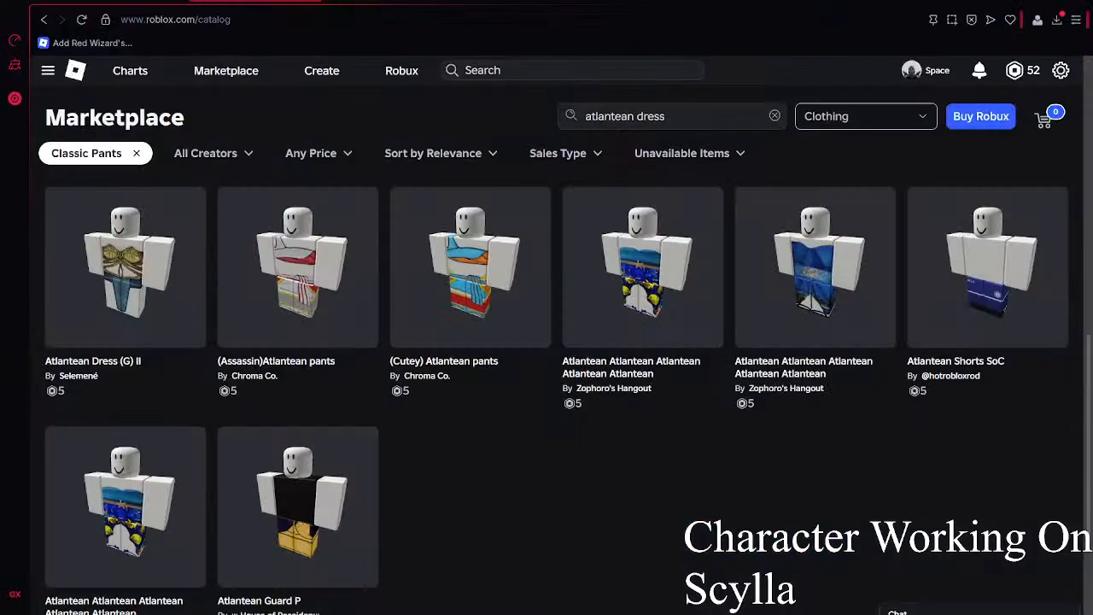
{"action": "left_click", "coordinate": [136, 154]}
{"action": "left_click", "coordinate": [77, 157]}
{"action": "left_click", "coordinate": [115, 324]}
{"action": "scroll", "coordinate": [125, 377], "scroll_direction": "down", "scroll_amount": 4}
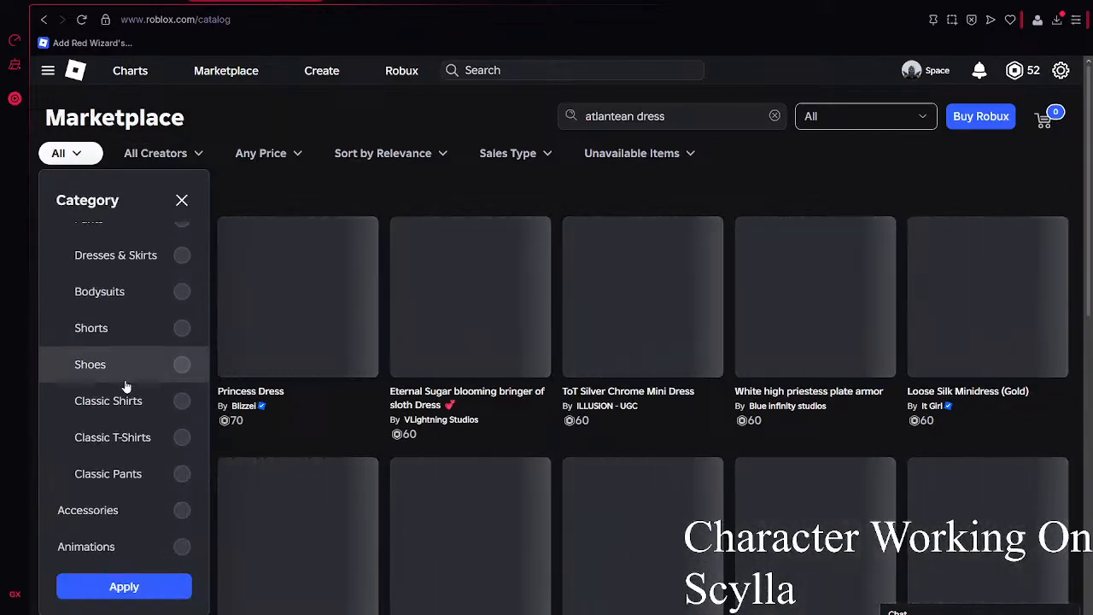
{"action": "left_click", "coordinate": [143, 401]}
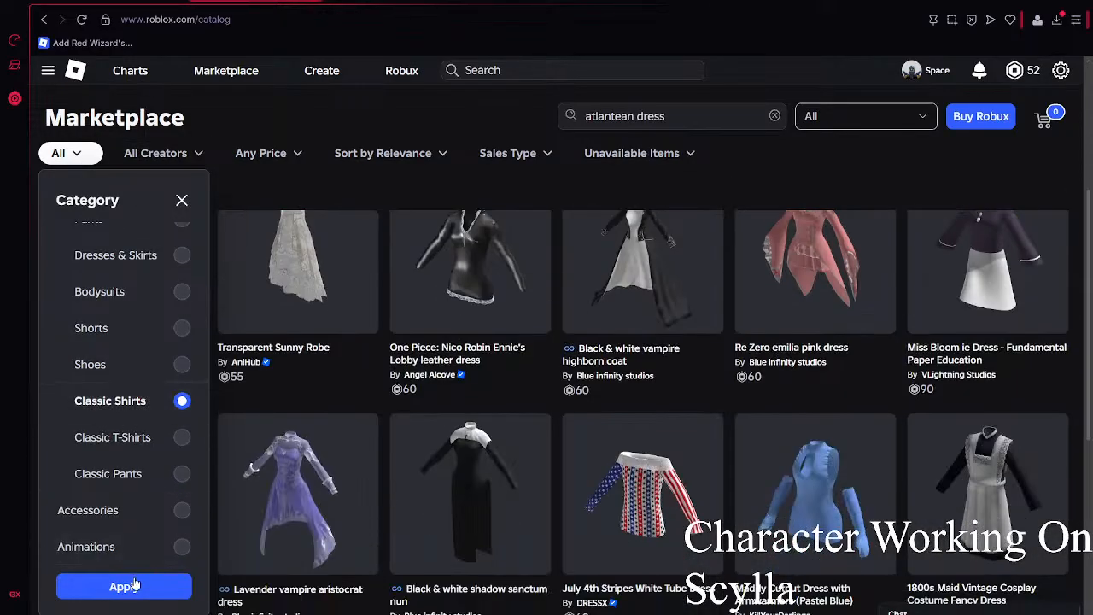
{"action": "scroll", "coordinate": [119, 281], "scroll_direction": "up", "scroll_amount": 3}
{"action": "left_click", "coordinate": [83, 311]}
{"action": "left_click", "coordinate": [85, 280]}
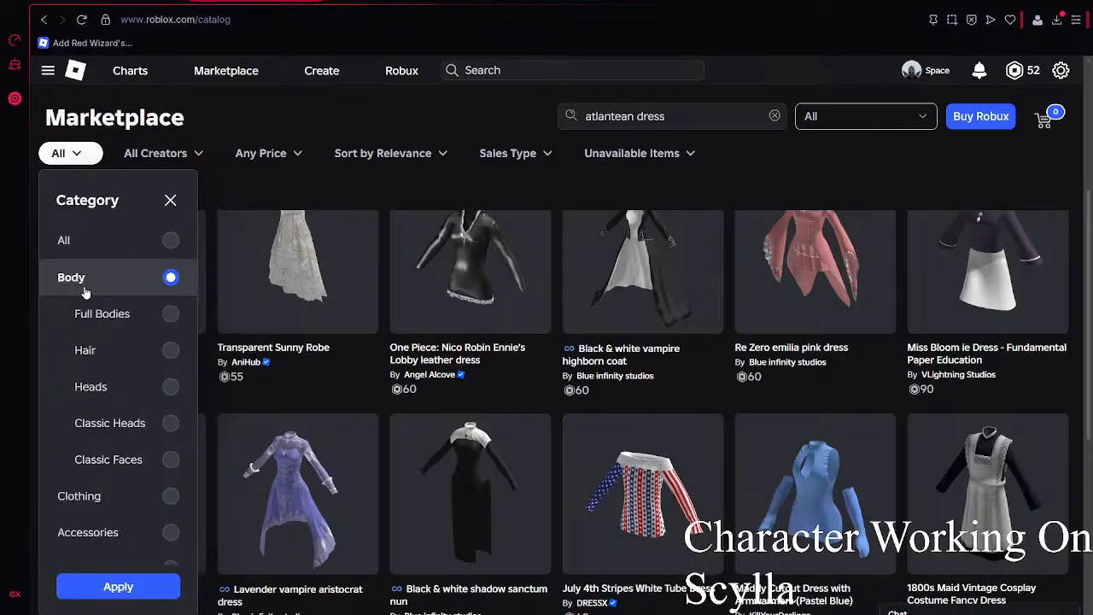
{"action": "left_click", "coordinate": [92, 461]}
{"action": "left_click", "coordinate": [134, 586]}
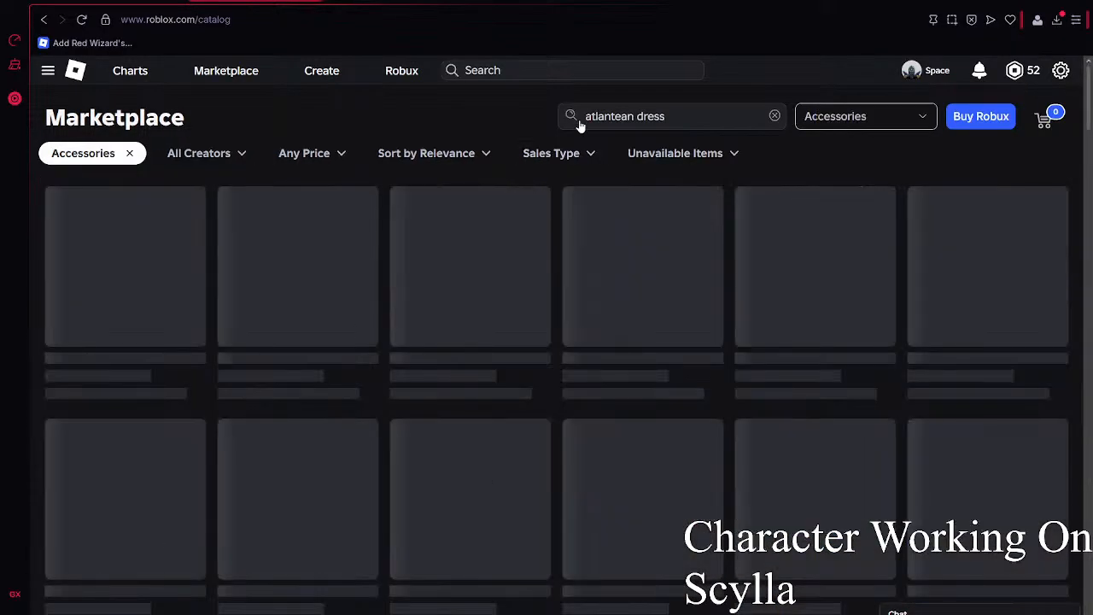
- Search the accessories for "skirt" and look through the results
{"action": "triple_click", "coordinate": [589, 116]}
{"action": "type", "text": "skirt"}
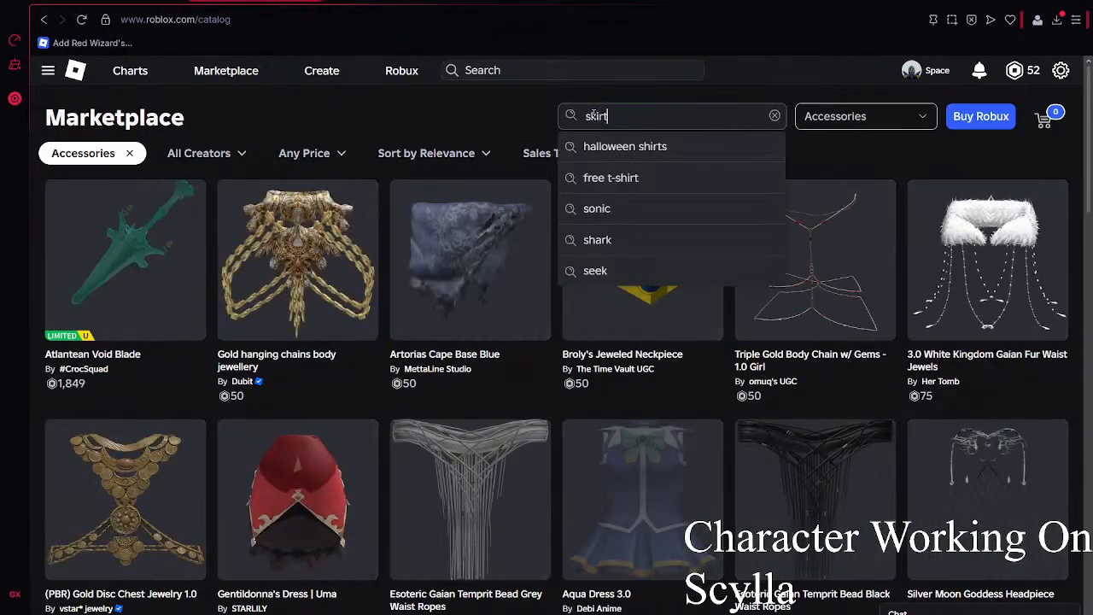
{"action": "key", "text": "Return"}
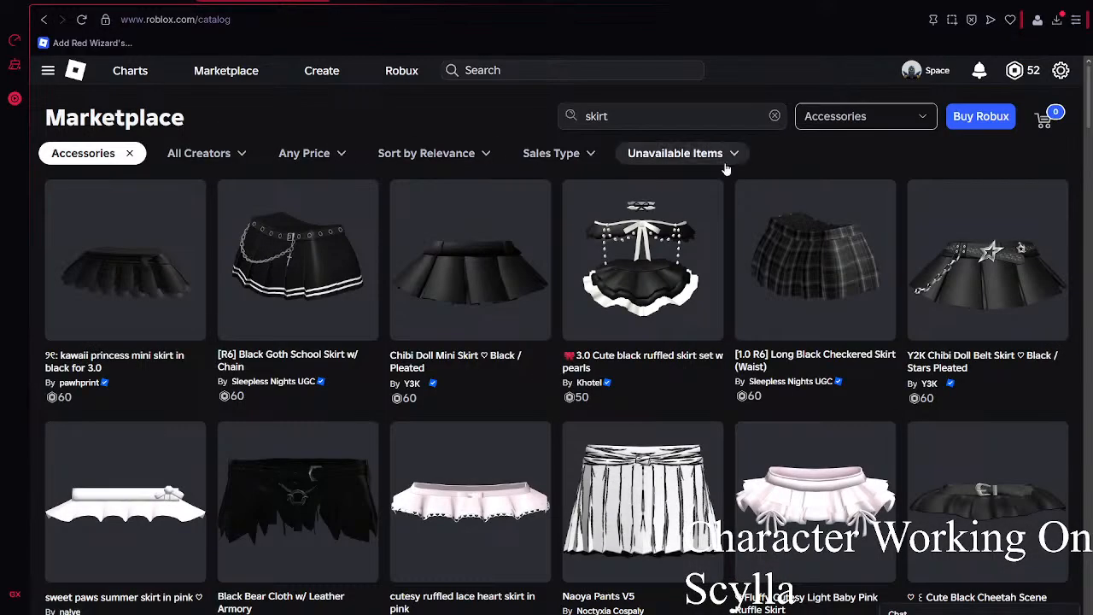
{"action": "scroll", "coordinate": [725, 168], "scroll_direction": "down", "scroll_amount": 13}
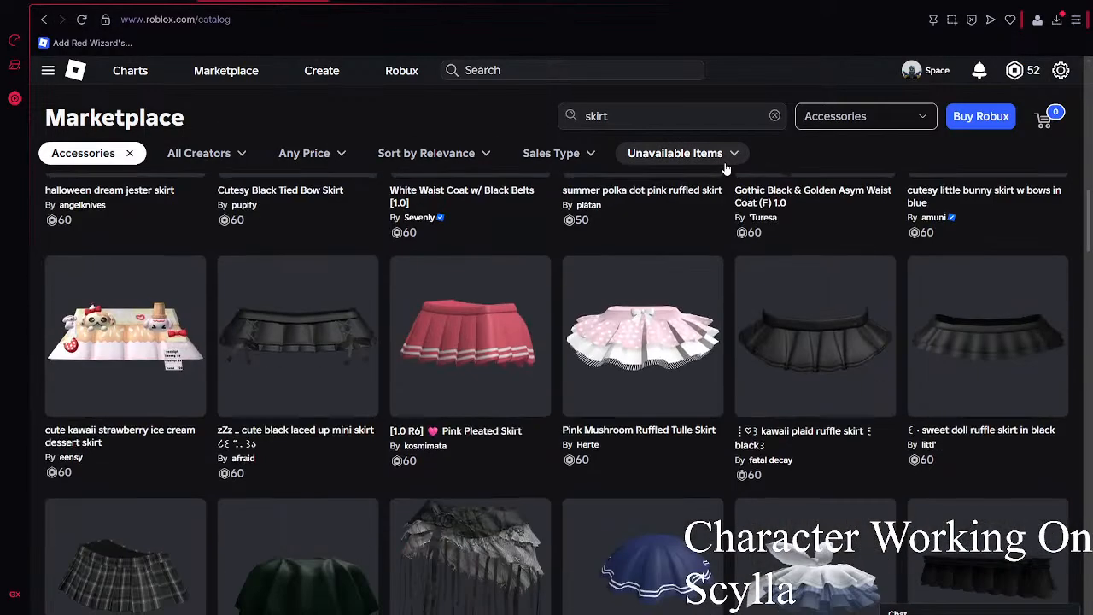
{"action": "scroll", "coordinate": [725, 168], "scroll_direction": "down", "scroll_amount": 3}
- Refine the accessories search to "3.0 skirt"
{"action": "left_click", "coordinate": [586, 115]}
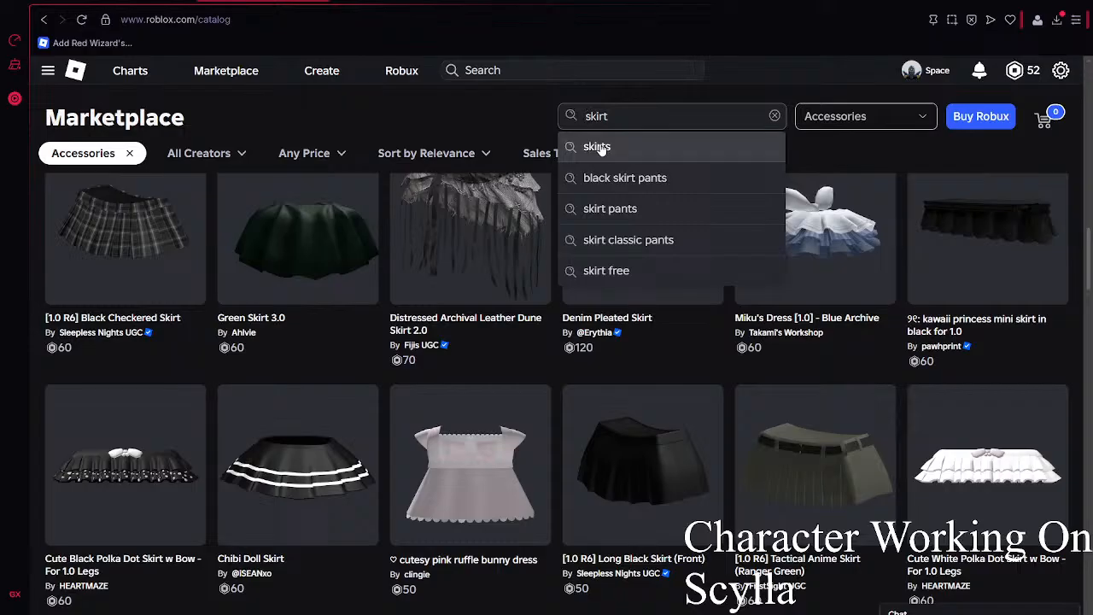
{"action": "key", "text": "Return"}
{"action": "left_click", "coordinate": [597, 116]}
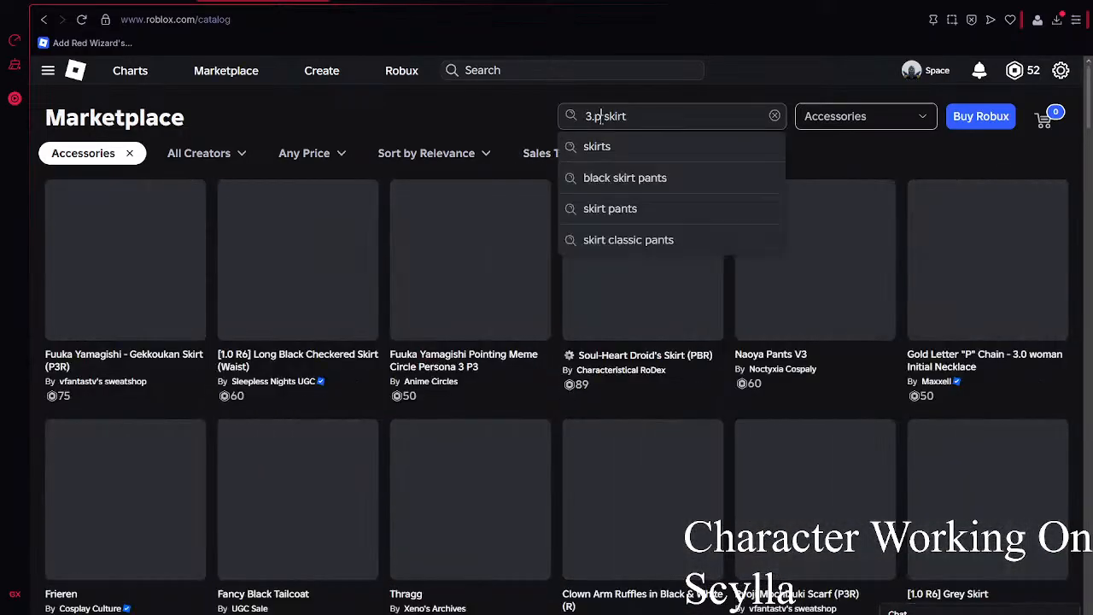
{"action": "type", "text": "00"}
{"action": "key", "text": "BackSpace"}
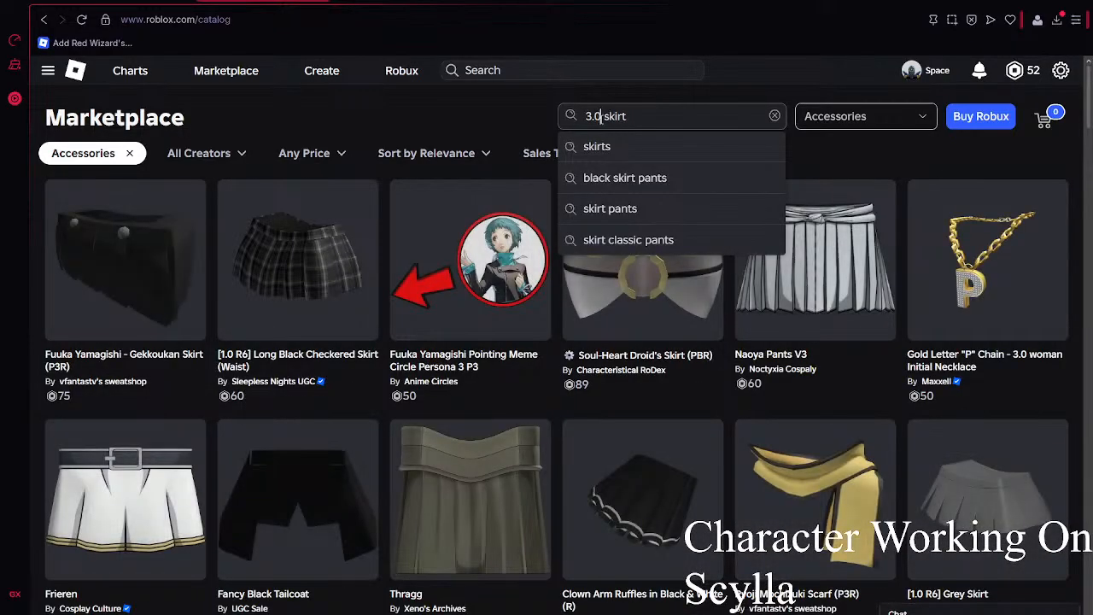
{"action": "key", "text": "Return"}
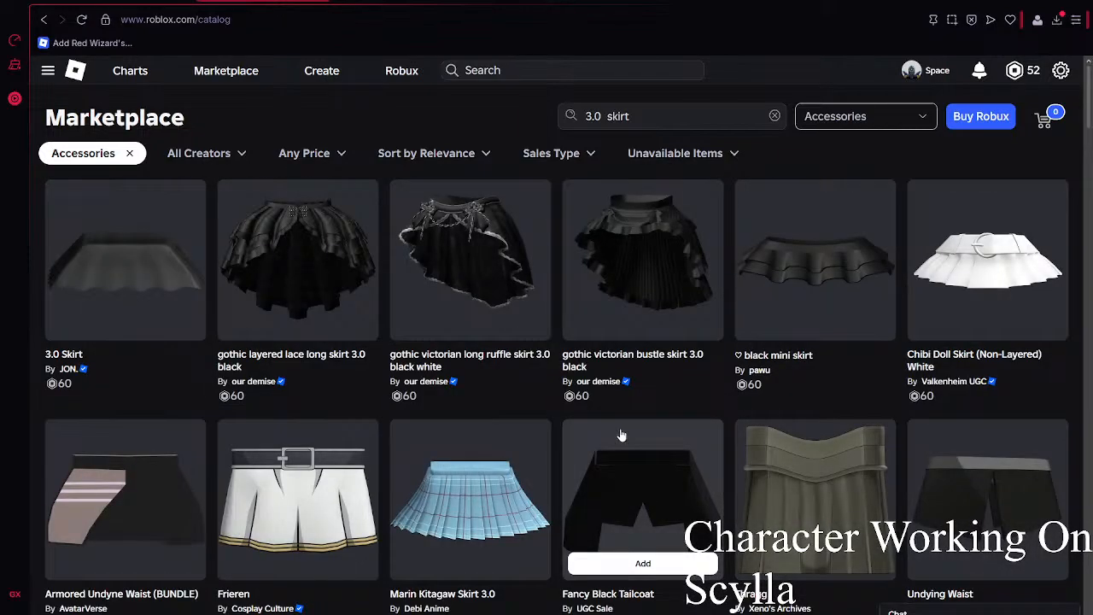
- Look through the "3.0 skirt" results for a skirt that suits the character
{"action": "scroll", "coordinate": [324, 216], "scroll_direction": "down", "scroll_amount": 8}
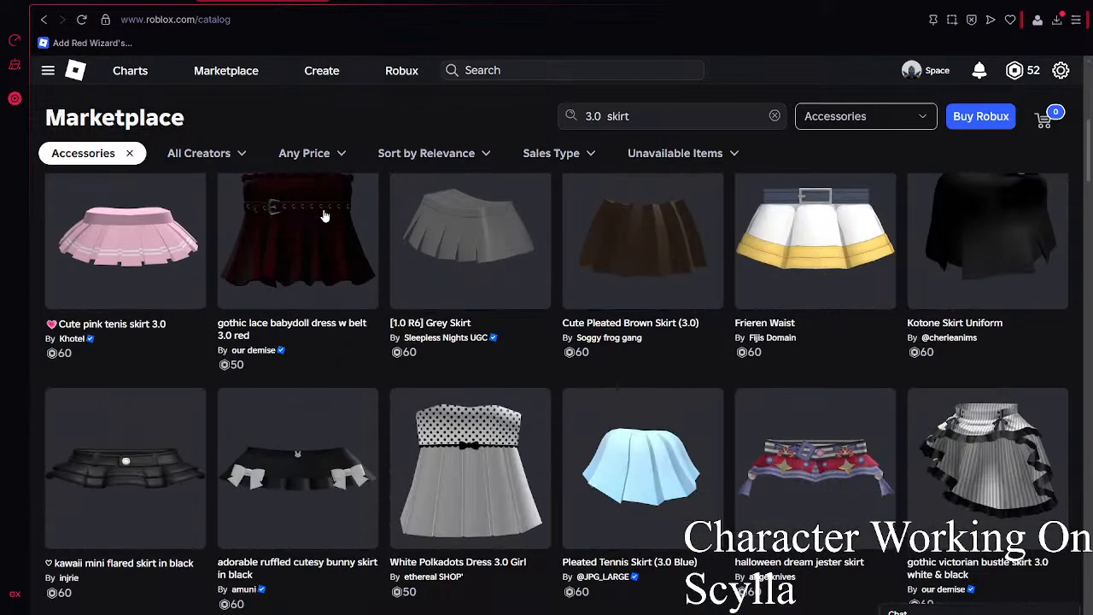
{"action": "scroll", "coordinate": [325, 216], "scroll_direction": "down", "scroll_amount": 8}
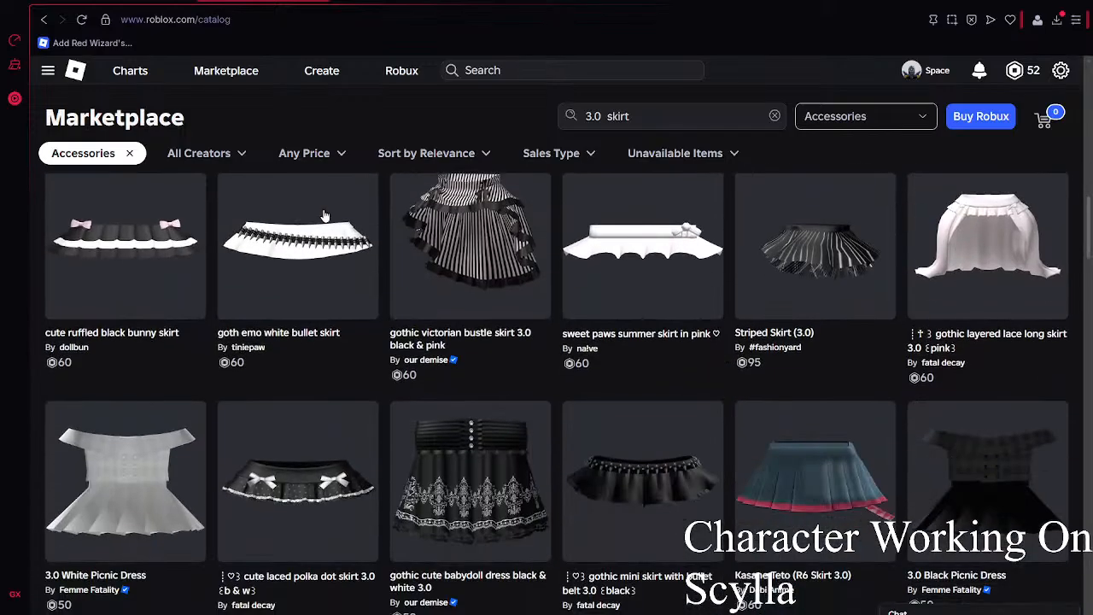
{"action": "scroll", "coordinate": [324, 216], "scroll_direction": "down", "scroll_amount": 8}
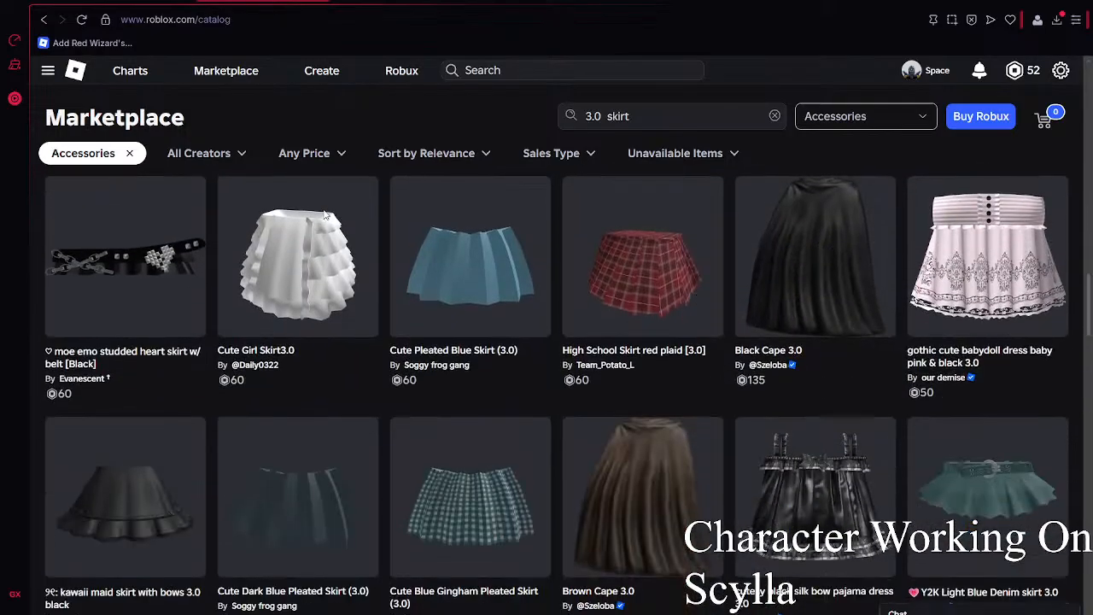
{"action": "scroll", "coordinate": [325, 214], "scroll_direction": "down", "scroll_amount": 5}
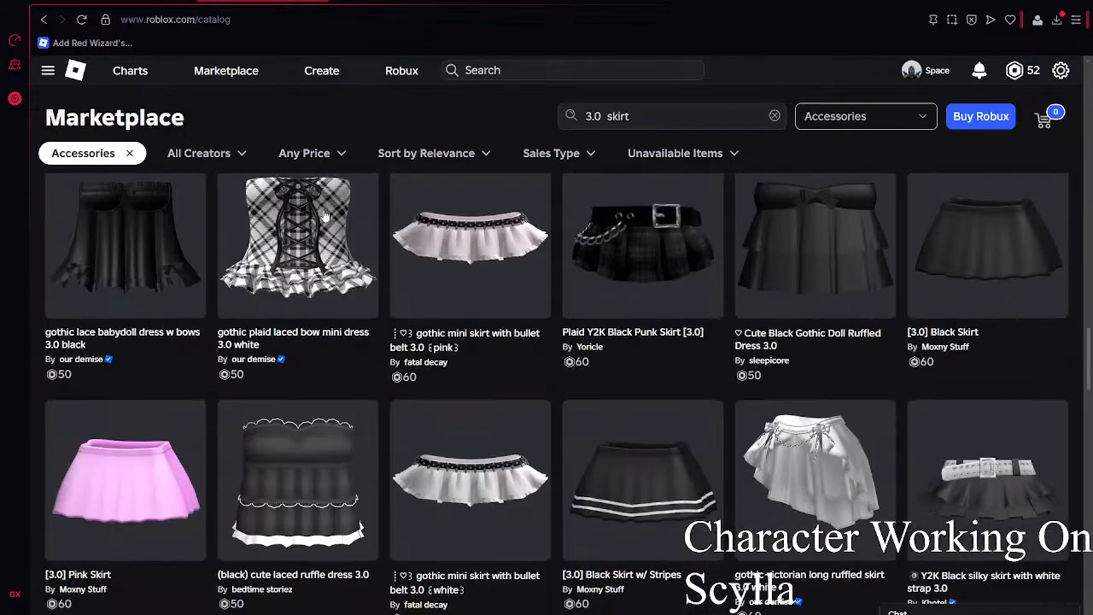
{"action": "scroll", "coordinate": [619, 253], "scroll_direction": "down", "scroll_amount": 6}
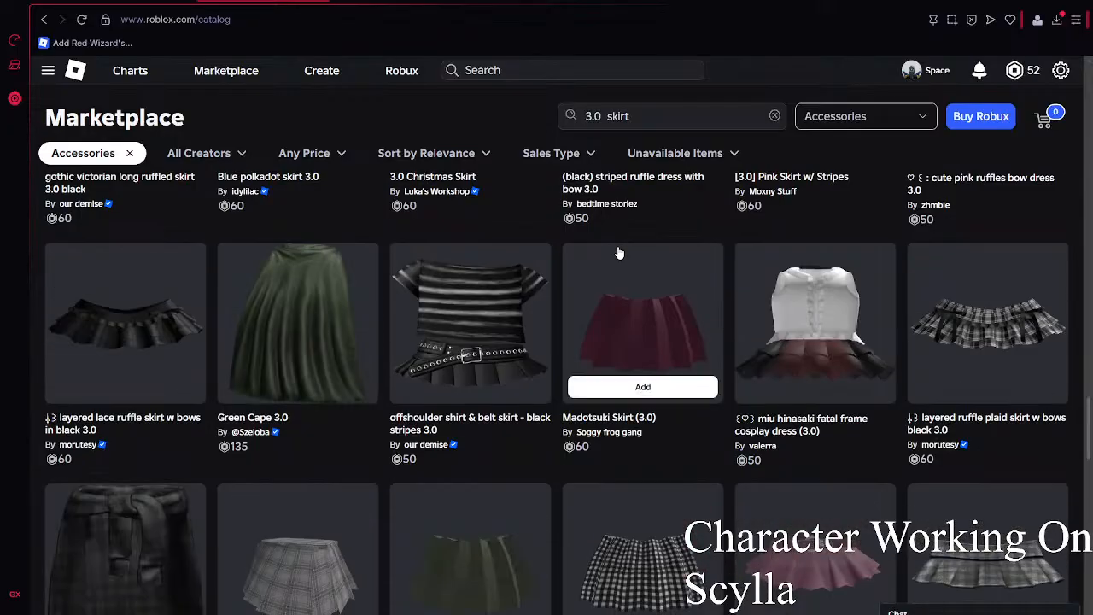
{"action": "scroll", "coordinate": [618, 253], "scroll_direction": "down", "scroll_amount": 8}
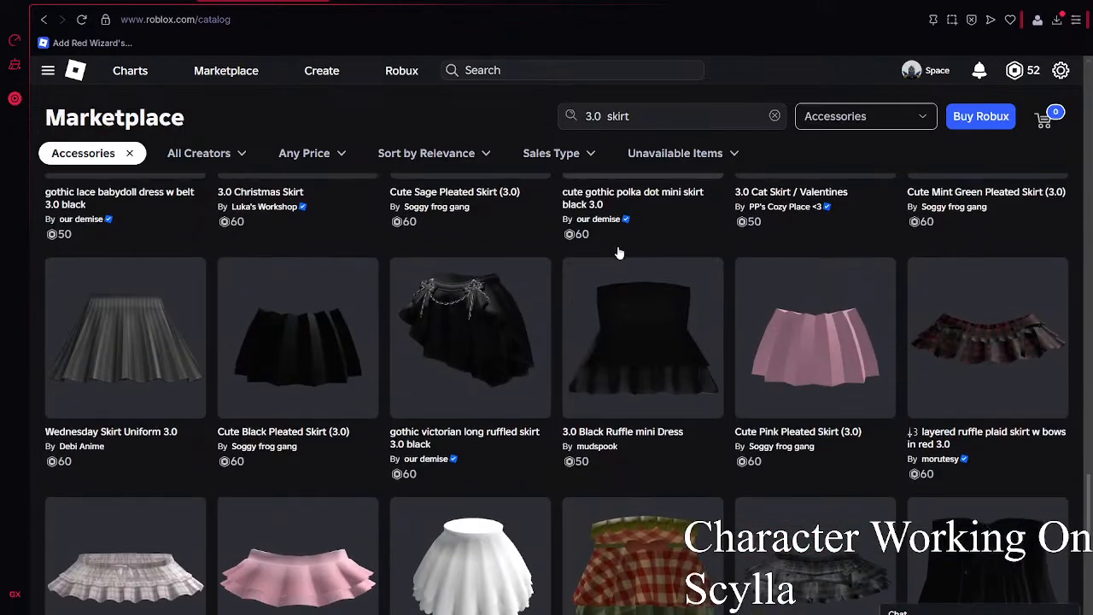
{"action": "scroll", "coordinate": [618, 251], "scroll_direction": "down", "scroll_amount": 4}
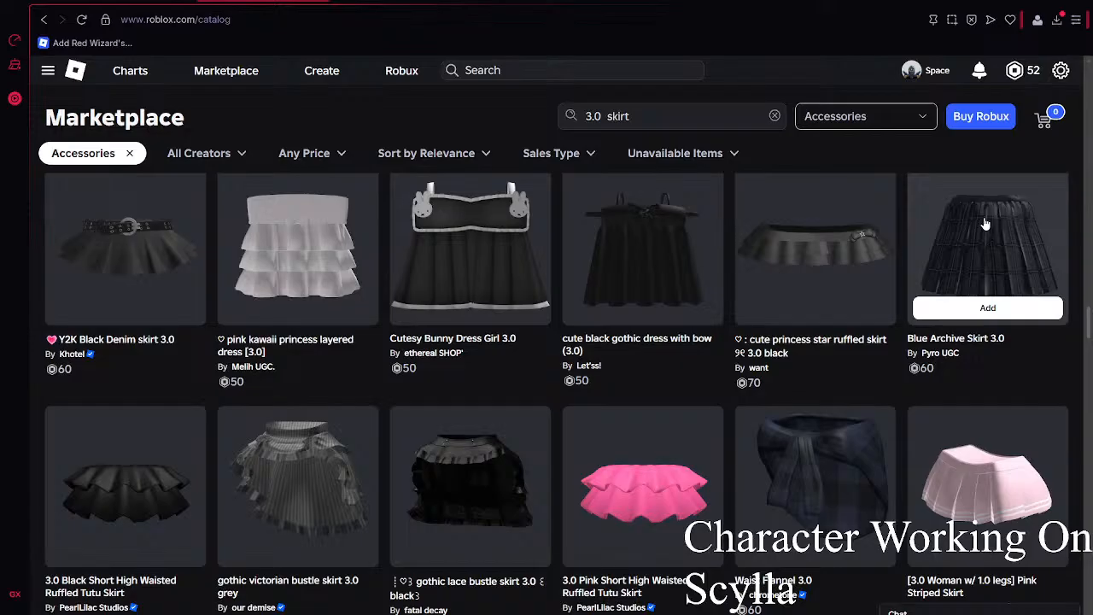
{"action": "scroll", "coordinate": [456, 238], "scroll_direction": "down", "scroll_amount": 3}
{"action": "scroll", "coordinate": [456, 242], "scroll_direction": "up", "scroll_amount": 4}
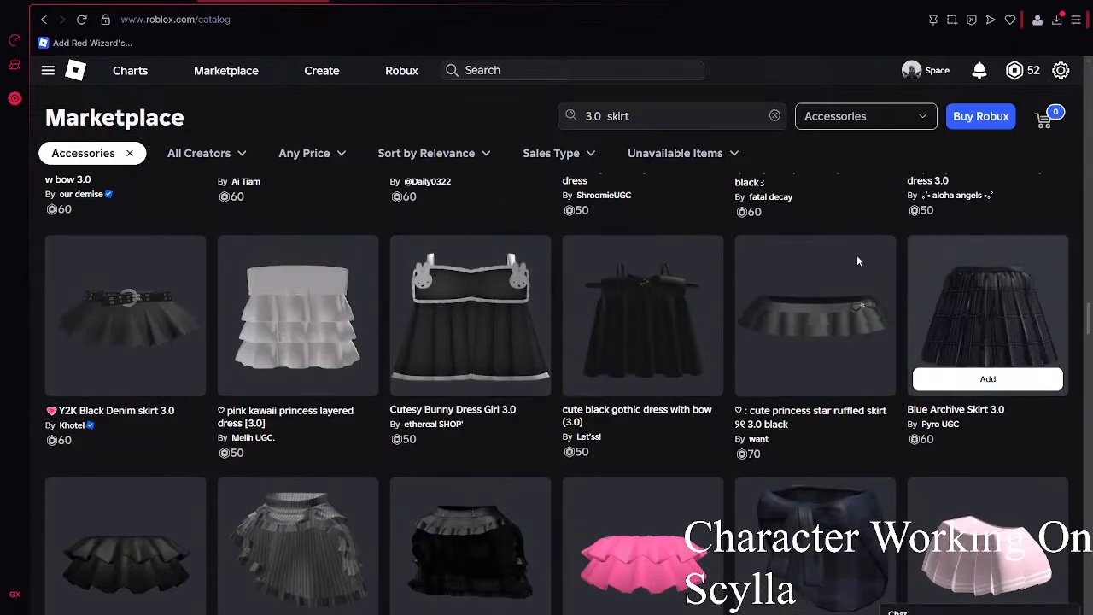
{"action": "left_click_drag", "start_coordinate": [796, 170], "coordinate": [965, 273]}
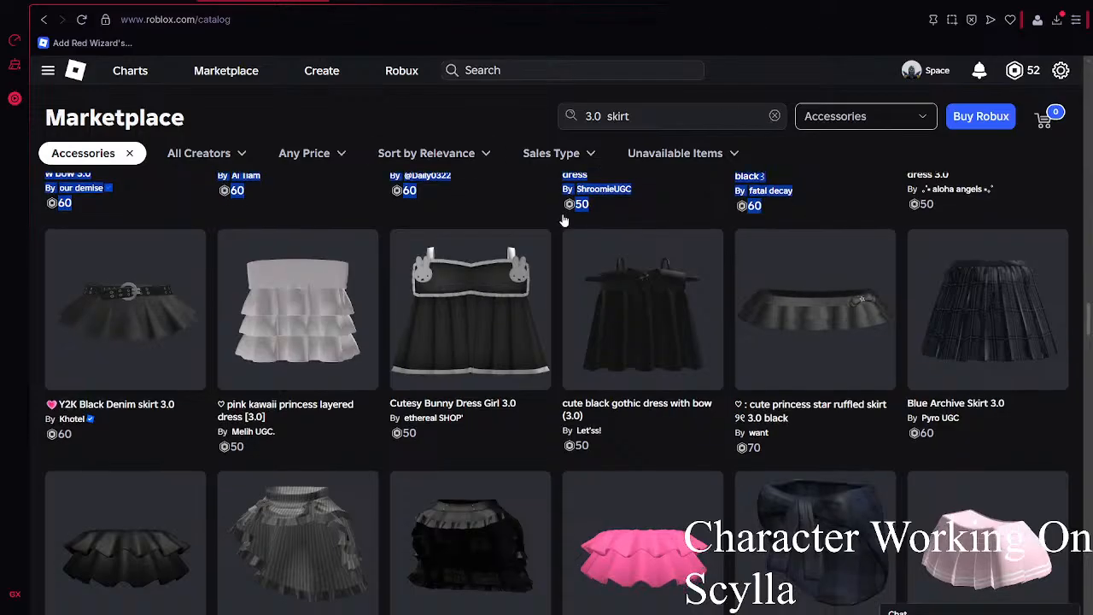
{"action": "scroll", "coordinate": [563, 219], "scroll_direction": "down", "scroll_amount": 5}
- Examine the Blue Archive Skirt 3.0 page, including its 3D preview and recommendations, and return to the search results
{"action": "left_click", "coordinate": [384, 2]}
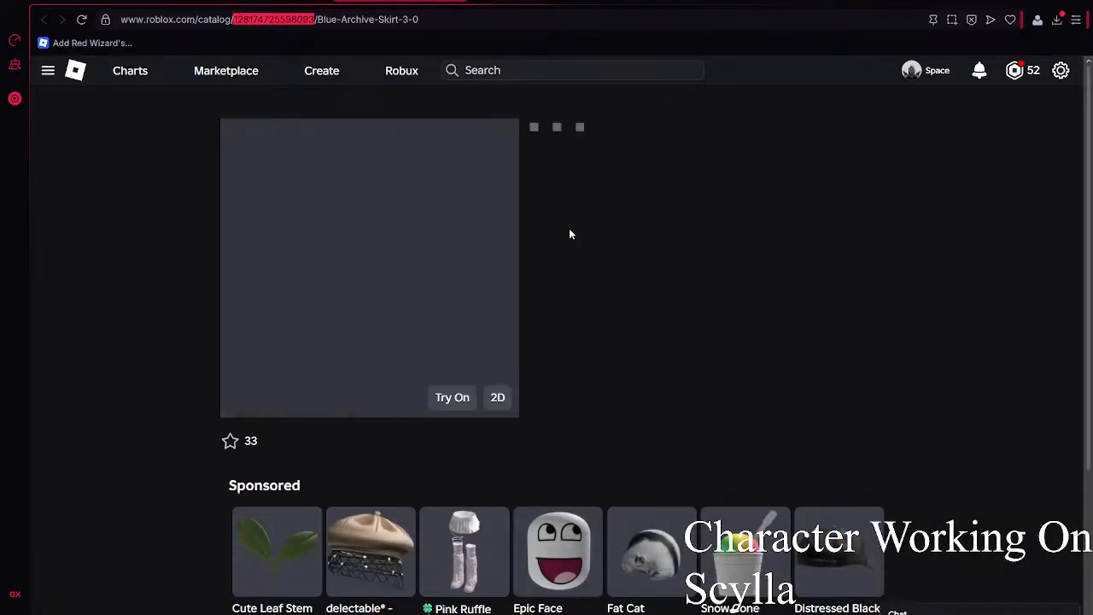
{"action": "left_click_drag", "start_coordinate": [446, 249], "coordinate": [320, 262]}
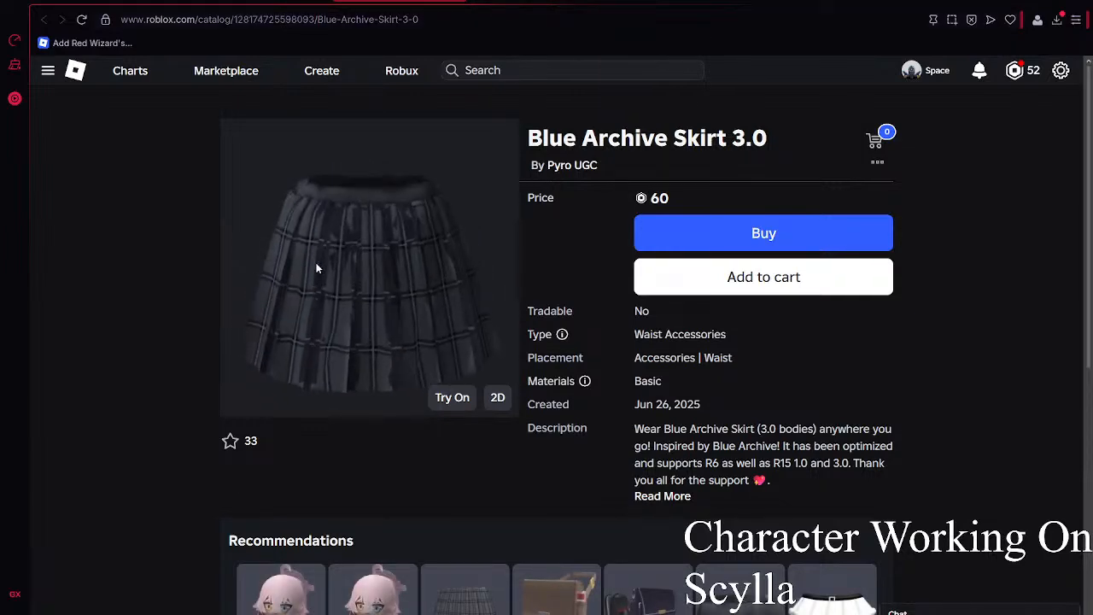
{"action": "scroll", "coordinate": [670, 315], "scroll_direction": "down", "scroll_amount": 3}
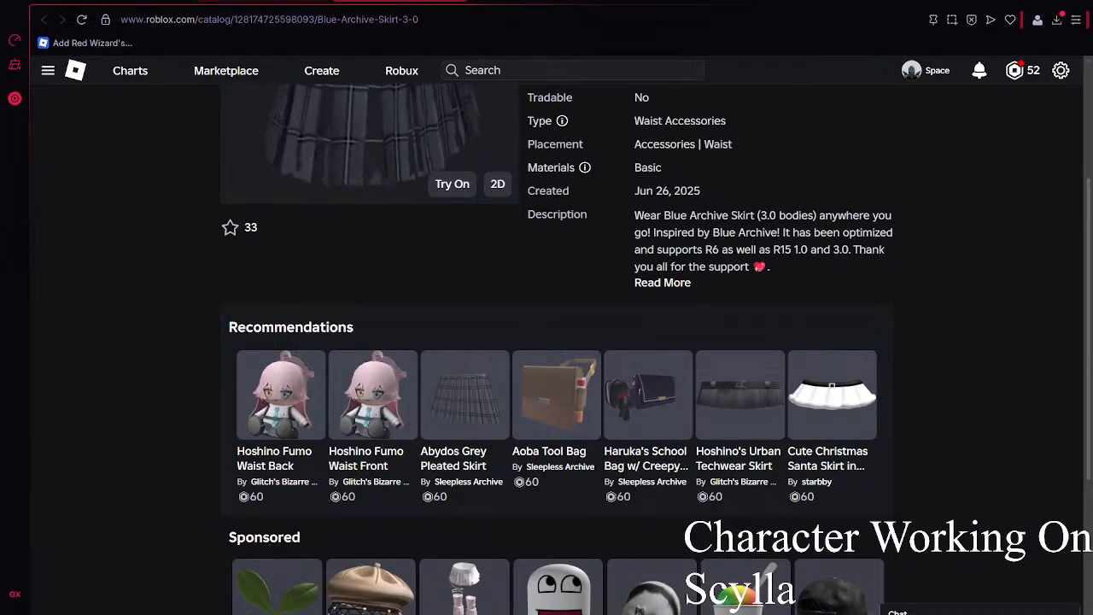
{"action": "key", "text": "alt+Left"}
- Continue further down the "3.0 skirt" results and compare the long, ruffled and layered skirts
{"action": "scroll", "coordinate": [525, 228], "scroll_direction": "down", "scroll_amount": 5}
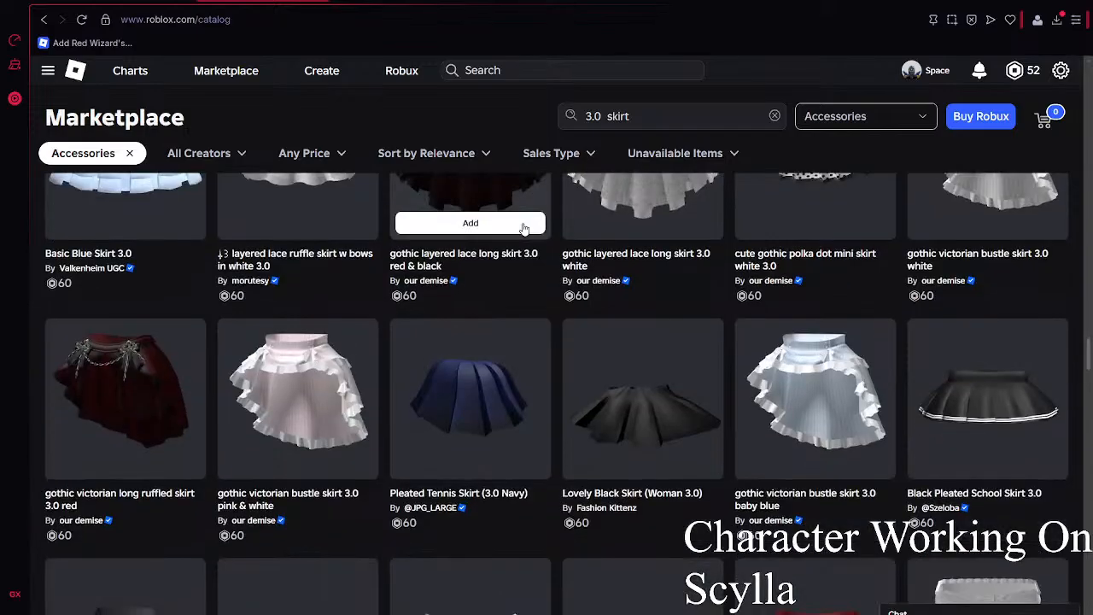
{"action": "scroll", "coordinate": [527, 203], "scroll_direction": "down", "scroll_amount": 5}
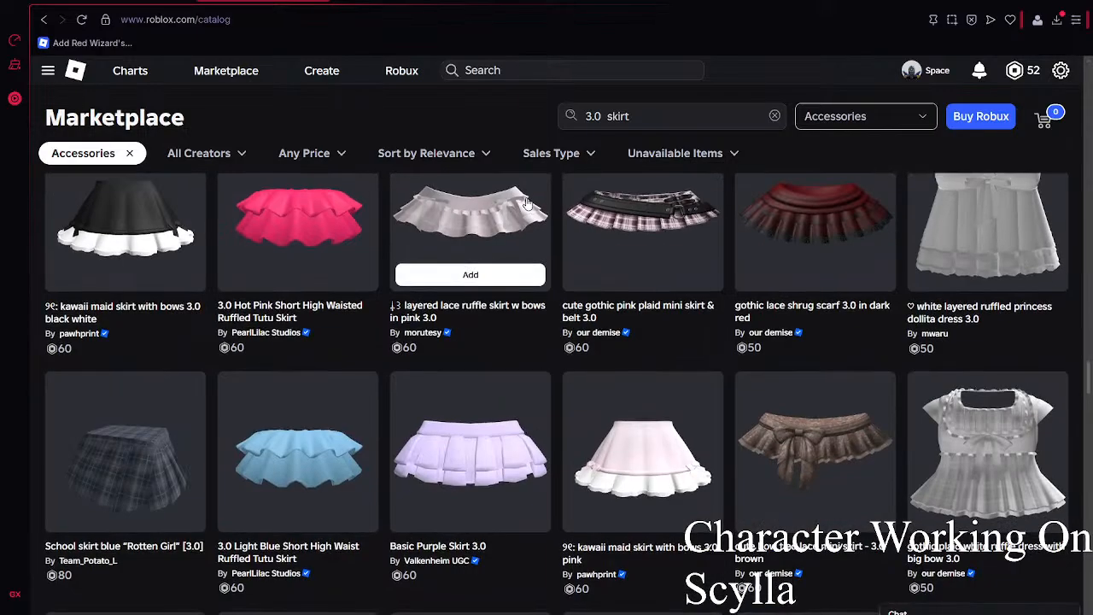
{"action": "scroll", "coordinate": [526, 203], "scroll_direction": "up", "scroll_amount": 2}
{"action": "scroll", "coordinate": [526, 203], "scroll_direction": "down", "scroll_amount": 10}
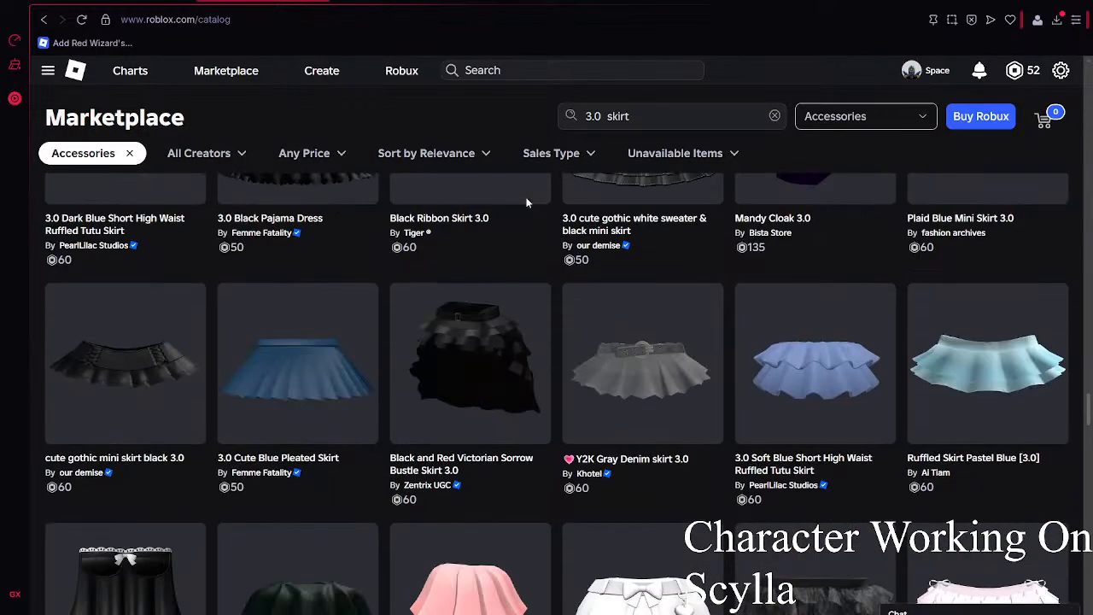
{"action": "scroll", "coordinate": [527, 203], "scroll_direction": "down", "scroll_amount": 2}
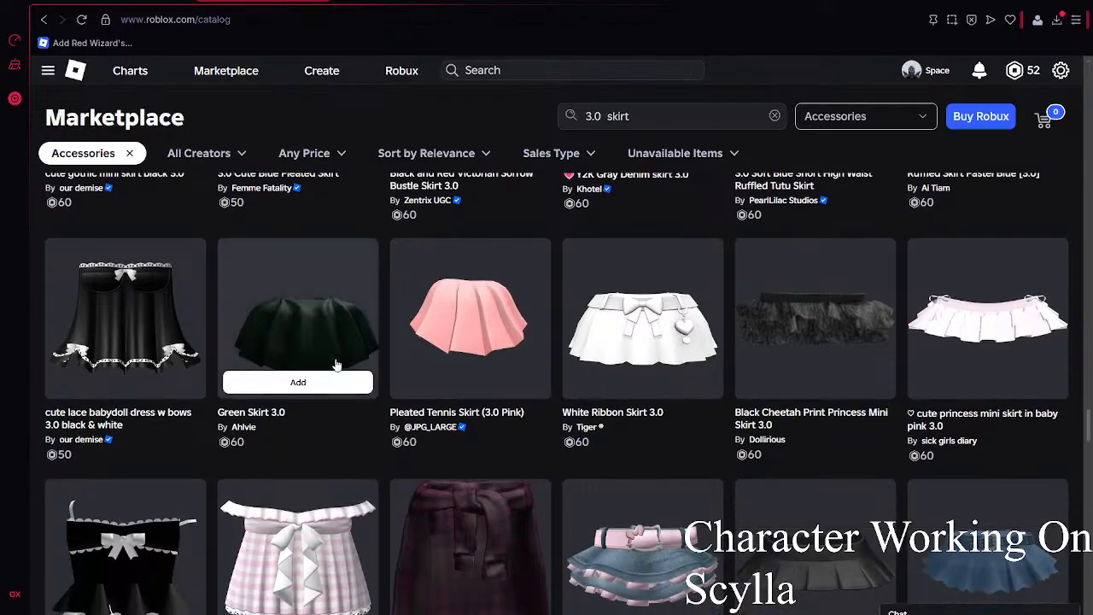
{"action": "scroll", "coordinate": [337, 364], "scroll_direction": "down", "scroll_amount": 6}
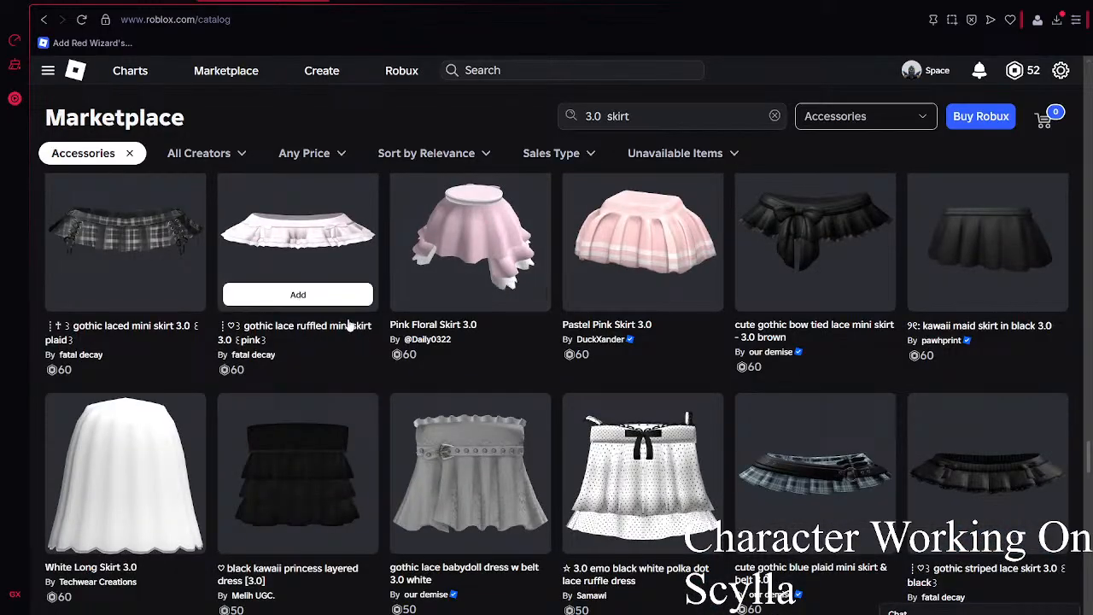
{"action": "scroll", "coordinate": [640, 295], "scroll_direction": "down", "scroll_amount": 2}
{"action": "scroll", "coordinate": [727, 291], "scroll_direction": "down", "scroll_amount": 7}
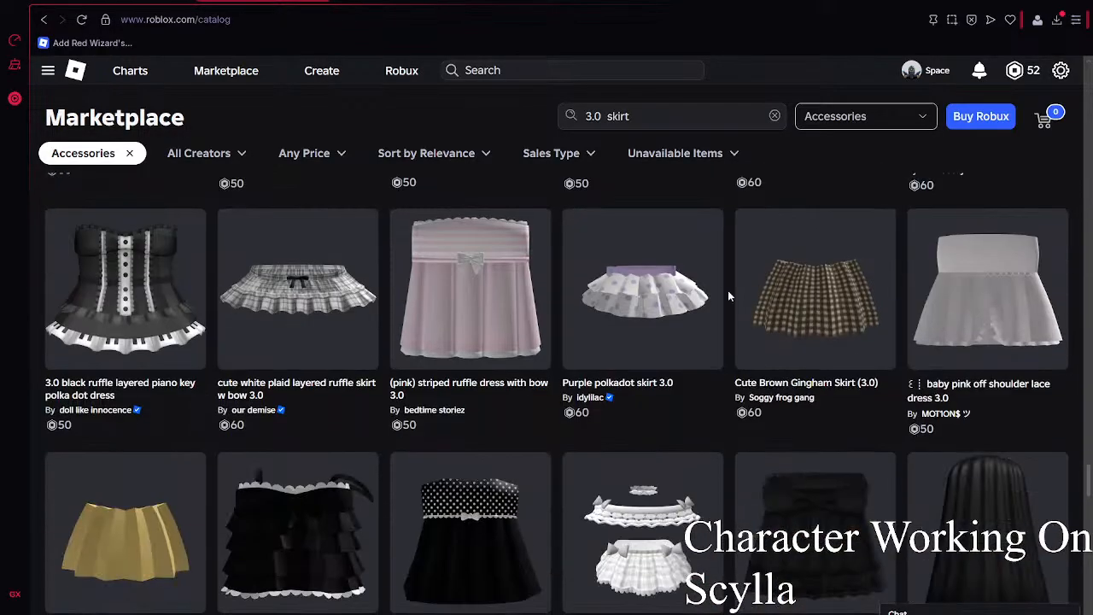
{"action": "scroll", "coordinate": [727, 291], "scroll_direction": "down", "scroll_amount": 12}
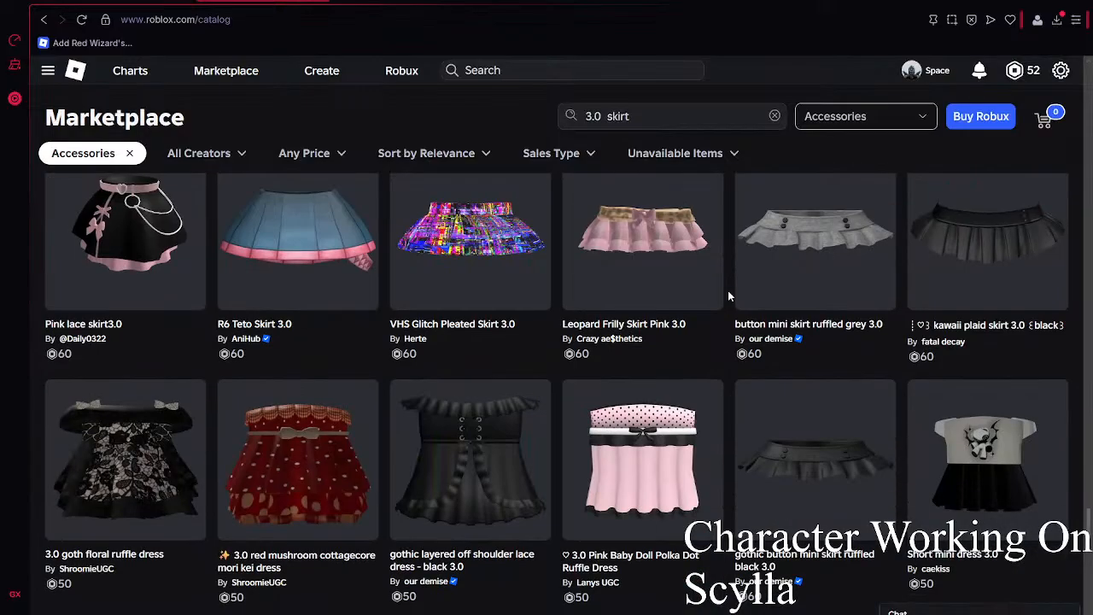
{"action": "scroll", "coordinate": [727, 290], "scroll_direction": "down", "scroll_amount": 2}
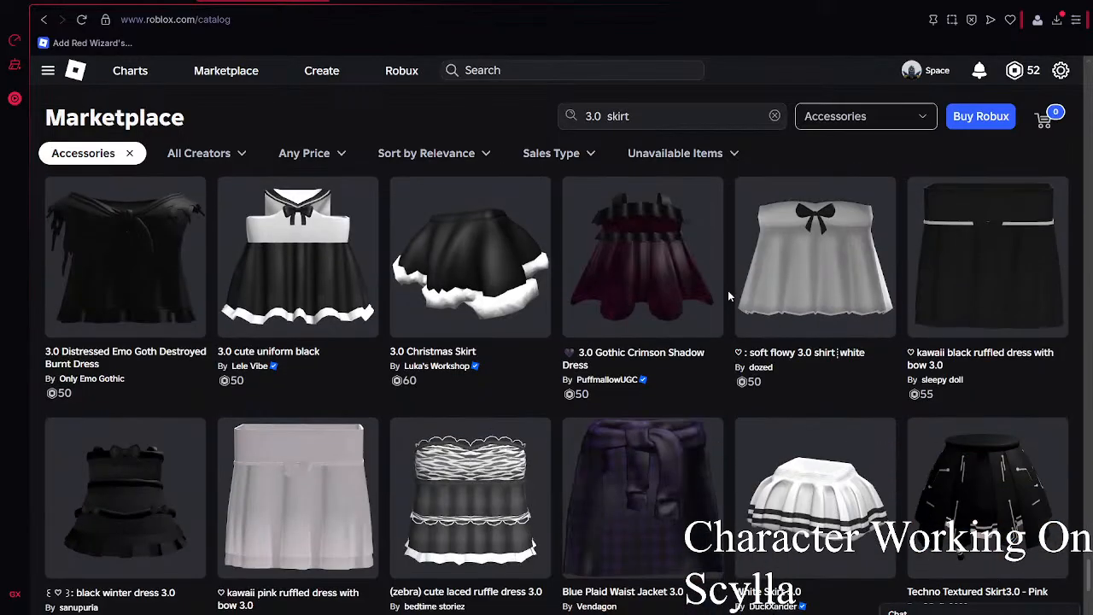
{"action": "scroll", "coordinate": [907, 359], "scroll_direction": "down", "scroll_amount": 4}
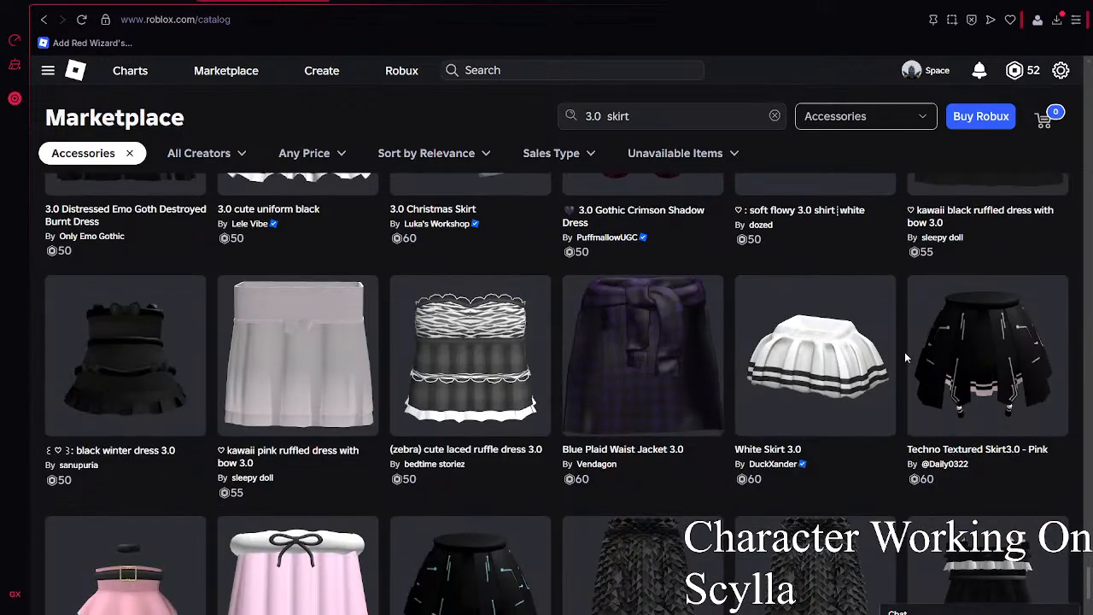
{"action": "scroll", "coordinate": [907, 359], "scroll_direction": "up", "scroll_amount": 2}
{"action": "scroll", "coordinate": [904, 352], "scroll_direction": "down", "scroll_amount": 7}
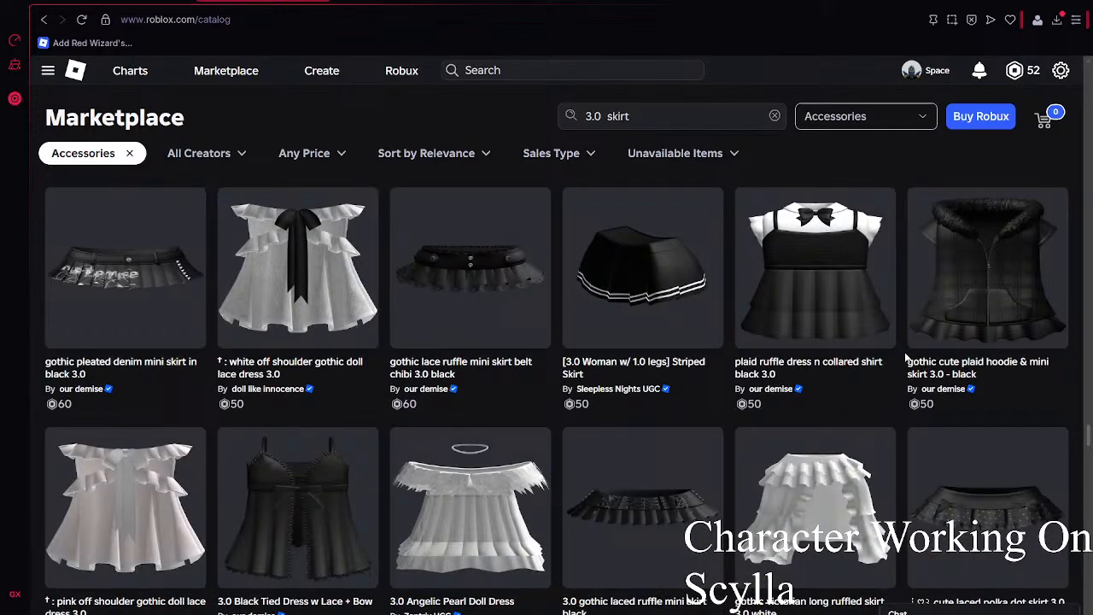
{"action": "scroll", "coordinate": [905, 357], "scroll_direction": "down", "scroll_amount": 3}
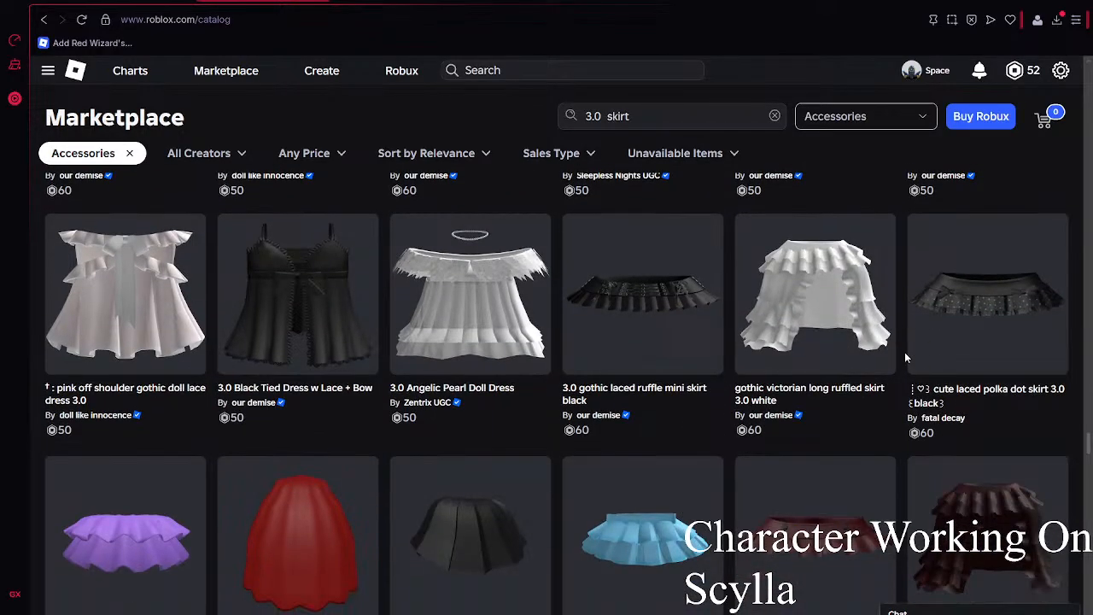
{"action": "scroll", "coordinate": [905, 357], "scroll_direction": "down", "scroll_amount": 3}
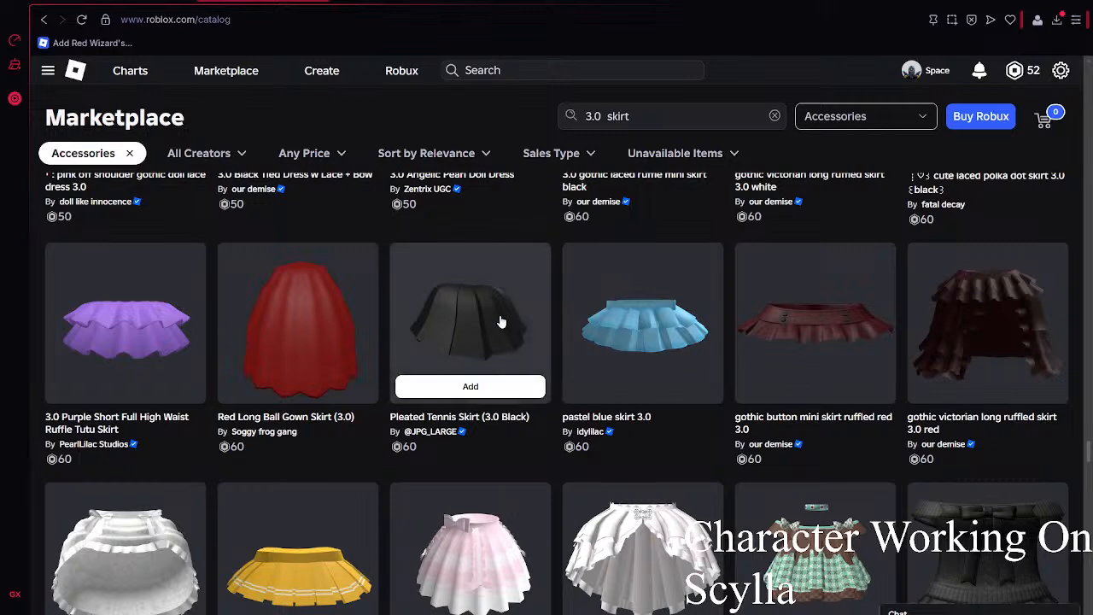
{"action": "scroll", "coordinate": [580, 237], "scroll_direction": "down", "scroll_amount": 5}
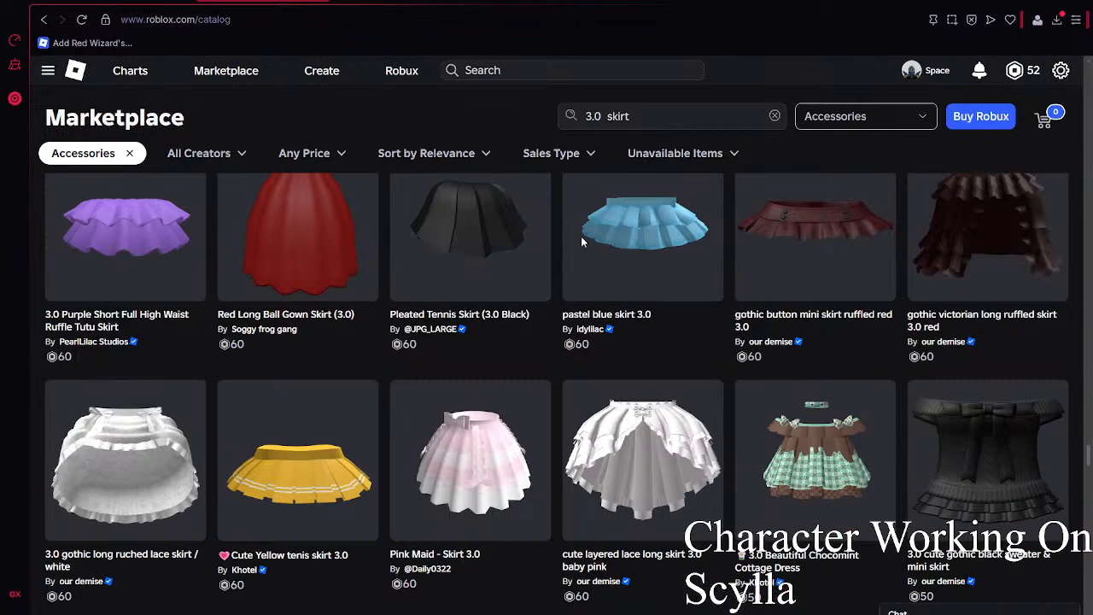
{"action": "scroll", "coordinate": [648, 341], "scroll_direction": "up", "scroll_amount": 4}
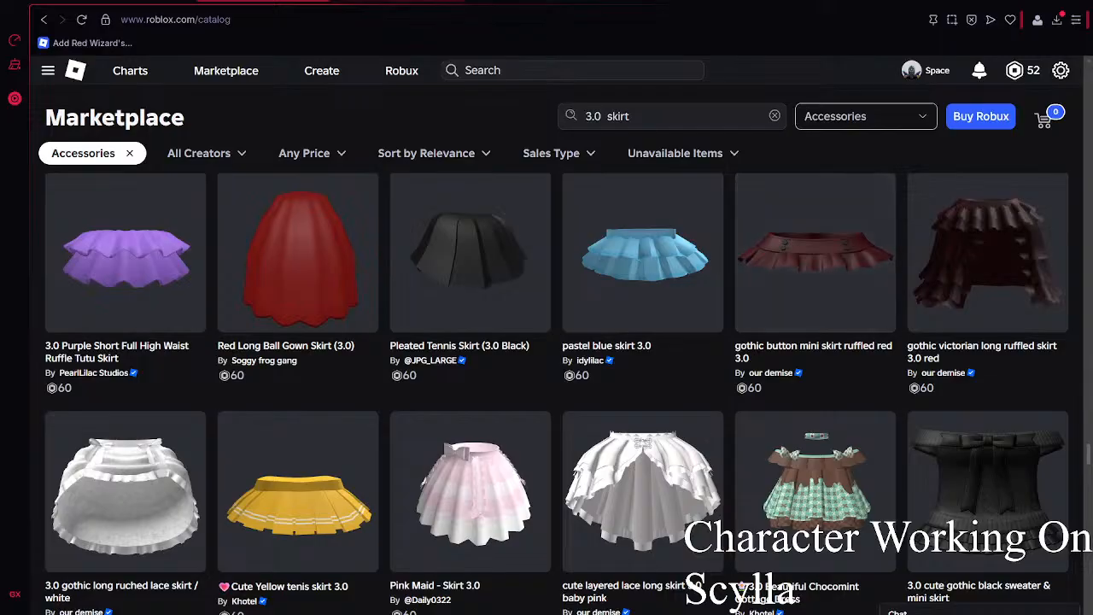
- Open the gothic victorian long ruffled skirt 3.0 red in a separate tab and browse the remaining skirt results
{"action": "left_click", "coordinate": [986, 252]}
{"action": "key", "text": "alt+Left"}
{"action": "scroll", "coordinate": [354, 227], "scroll_direction": "down", "scroll_amount": 7}
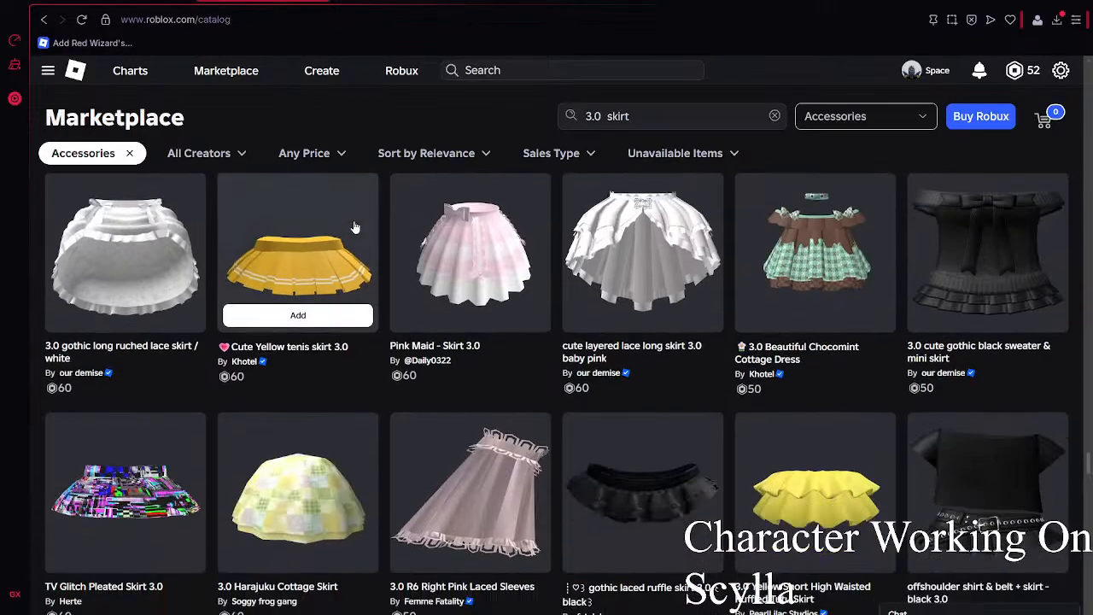
{"action": "scroll", "coordinate": [353, 227], "scroll_direction": "down", "scroll_amount": 4}
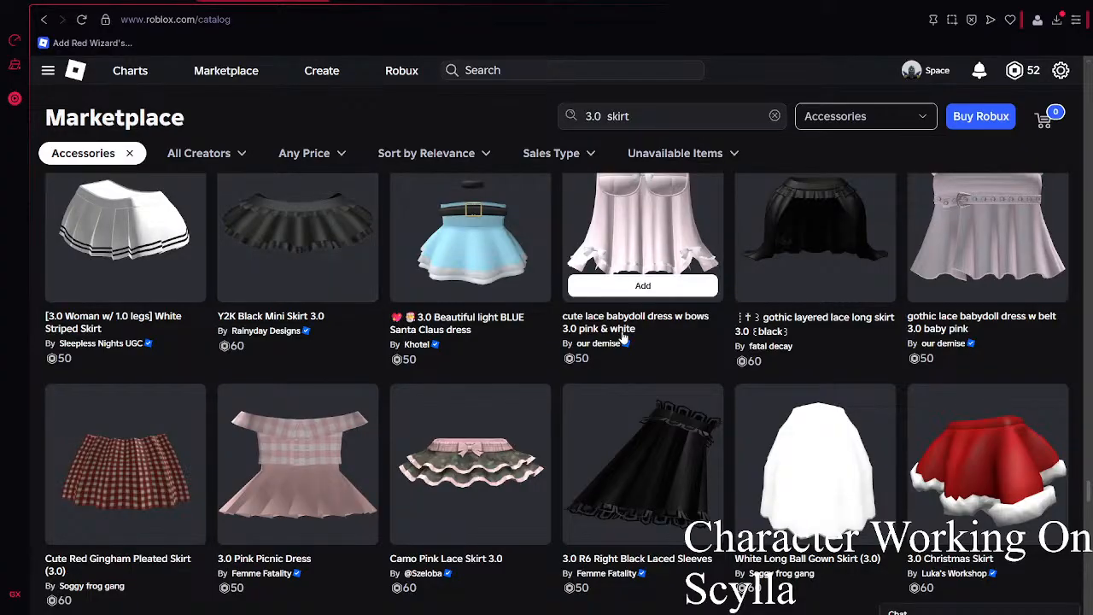
{"action": "scroll", "coordinate": [623, 337], "scroll_direction": "down", "scroll_amount": 2}
- View the red ruffled skirt's page, expand its full description and open the "more colors" catalog link
{"action": "left_click", "coordinate": [620, 296]}
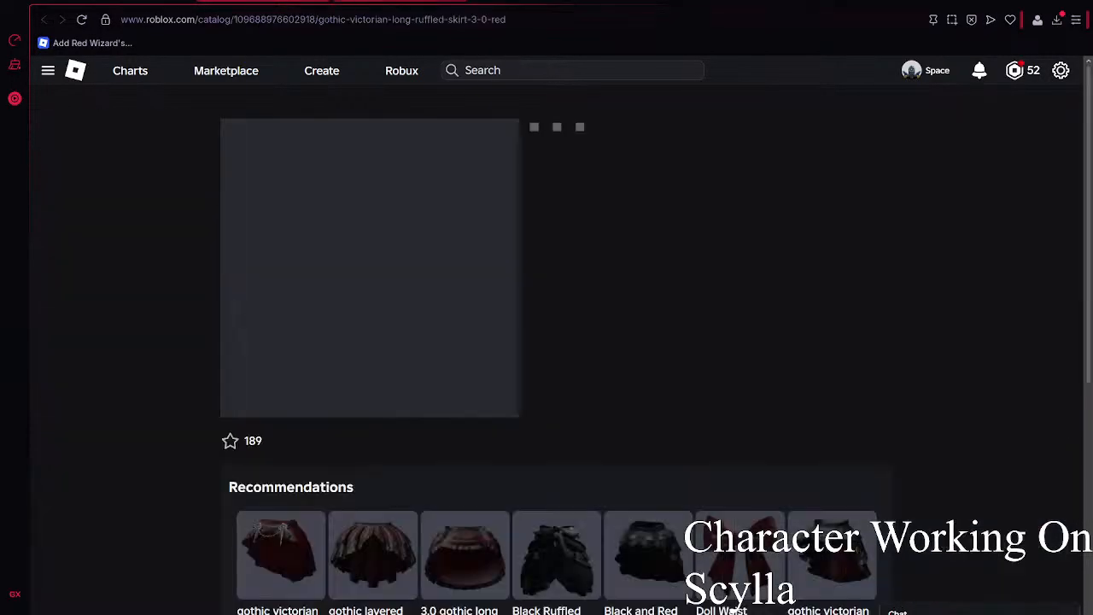
{"action": "scroll", "coordinate": [739, 270], "scroll_direction": "down", "scroll_amount": 3}
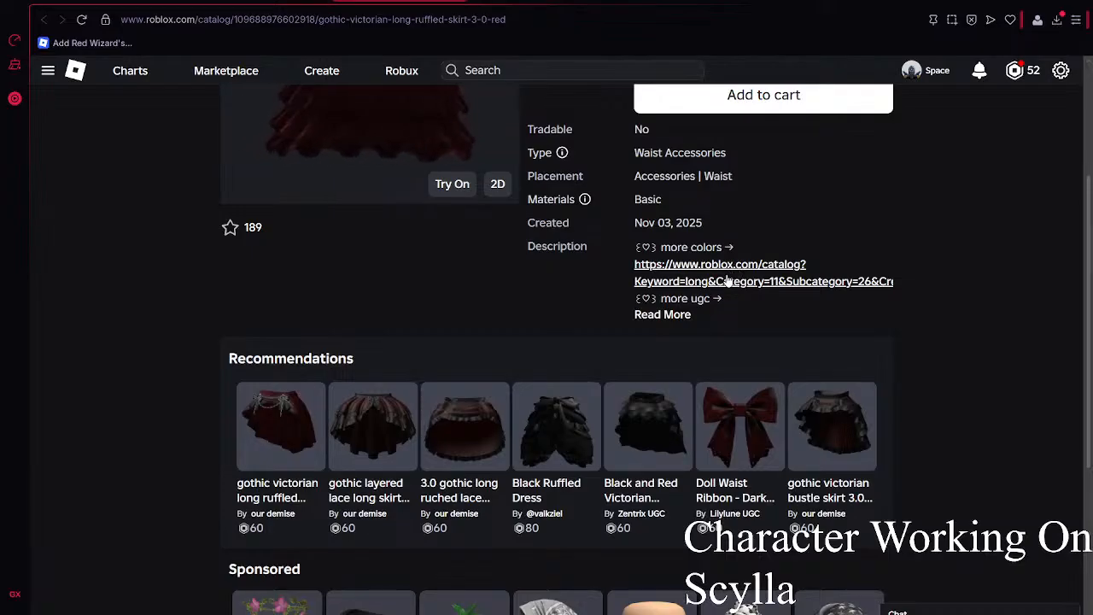
{"action": "left_click", "coordinate": [681, 314]}
{"action": "left_click", "coordinate": [680, 281]}
{"action": "left_click", "coordinate": [386, 2]}
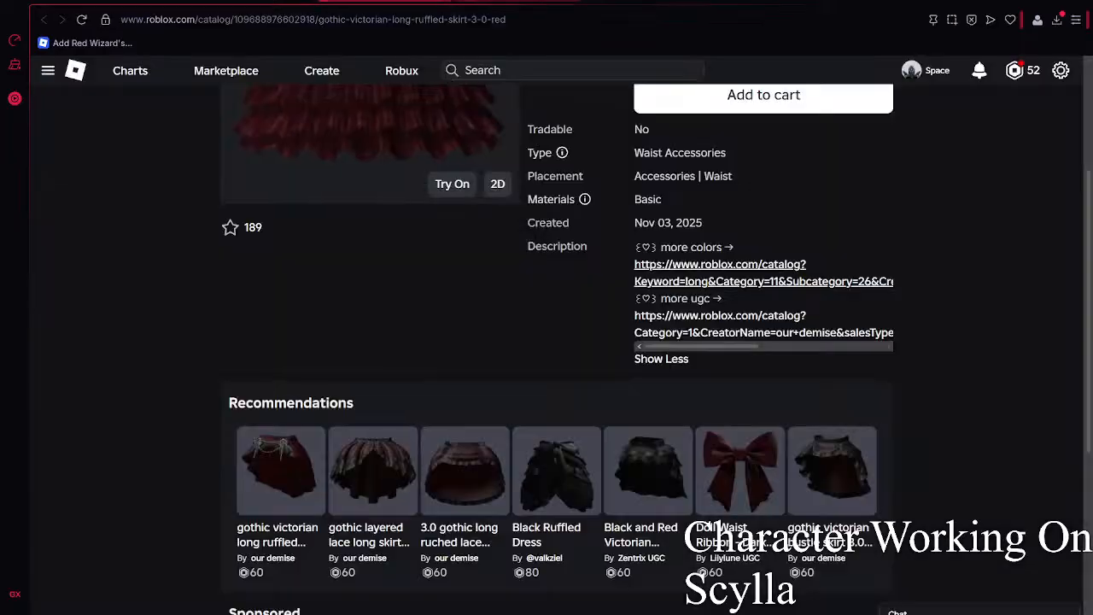
- Browse the creator's long waist accessories, open the gothic victorian long ruffled skirt 3.0 black, and copy the asset ID from its address
{"action": "left_click", "coordinate": [436, 1]}
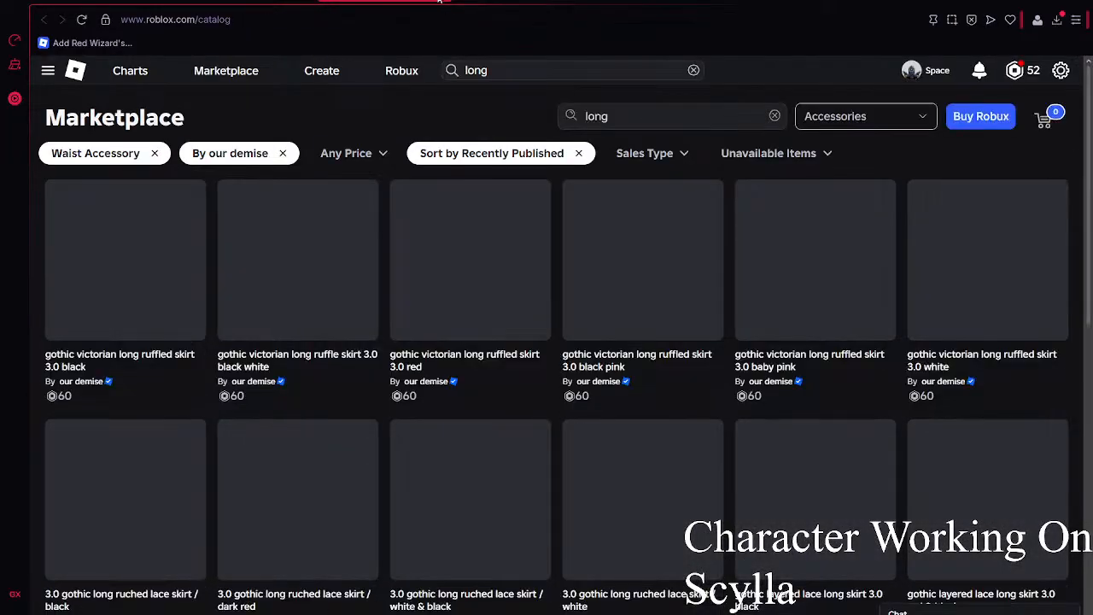
{"action": "scroll", "coordinate": [512, 185], "scroll_direction": "down", "scroll_amount": 5}
{"action": "scroll", "coordinate": [512, 185], "scroll_direction": "up", "scroll_amount": 2}
{"action": "scroll", "coordinate": [512, 186], "scroll_direction": "down", "scroll_amount": 1}
{"action": "scroll", "coordinate": [513, 186], "scroll_direction": "down", "scroll_amount": 2}
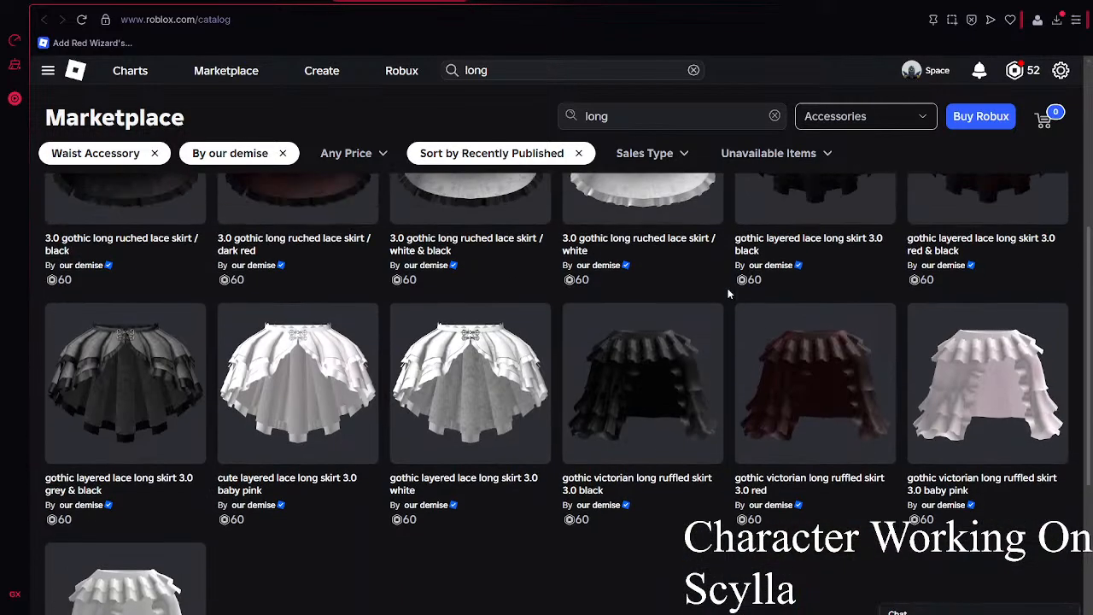
{"action": "left_click", "coordinate": [657, 342]}
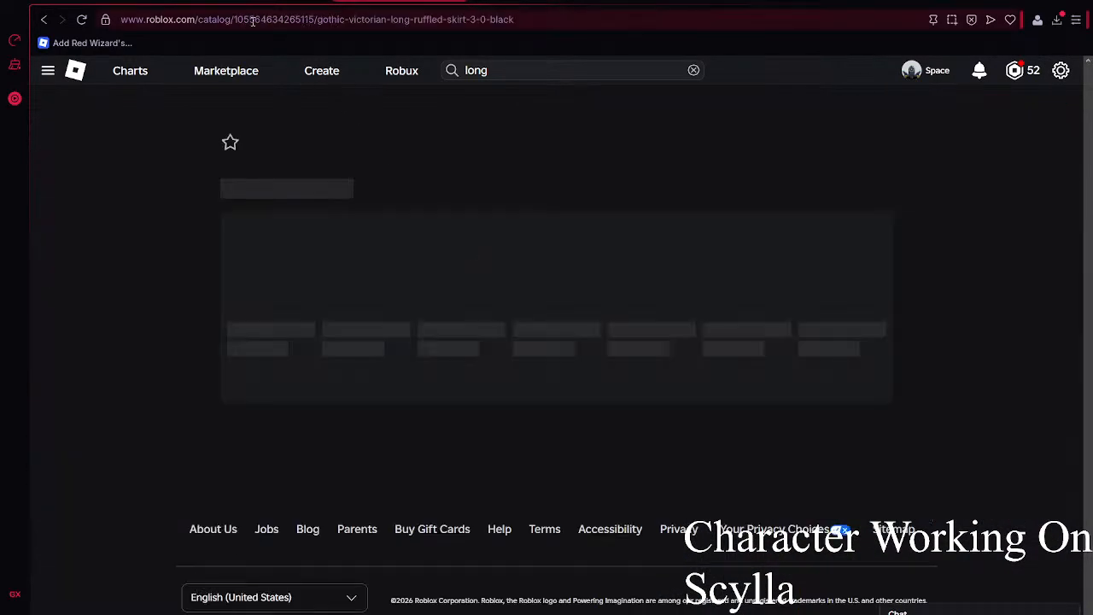
{"action": "double_click", "coordinate": [265, 19]}
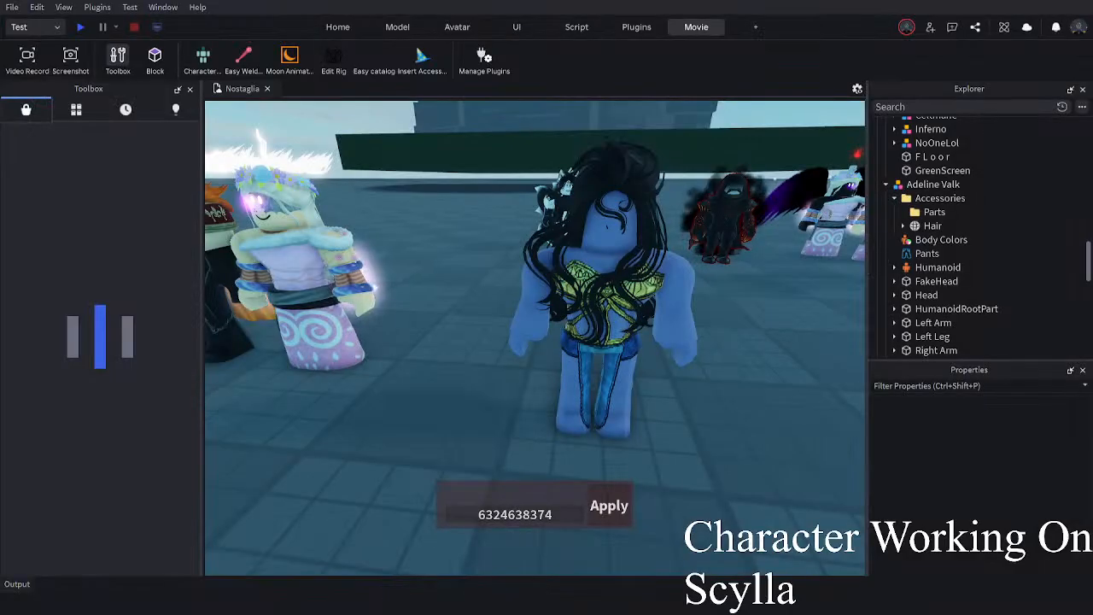
{"action": "left_click", "coordinate": [601, 324]}
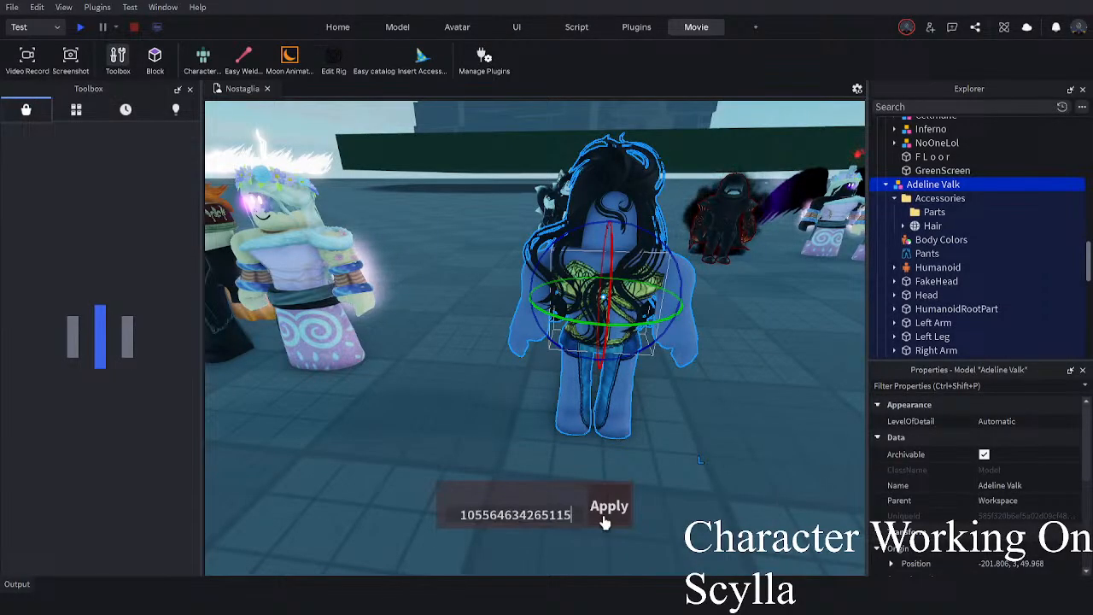
{"action": "scroll", "coordinate": [769, 378], "scroll_direction": "up", "scroll_amount": 3}
{"action": "right_click_drag", "start_coordinate": [769, 378], "coordinate": [770, 378]}
{"action": "scroll", "coordinate": [769, 379], "scroll_direction": "down", "scroll_amount": 3}
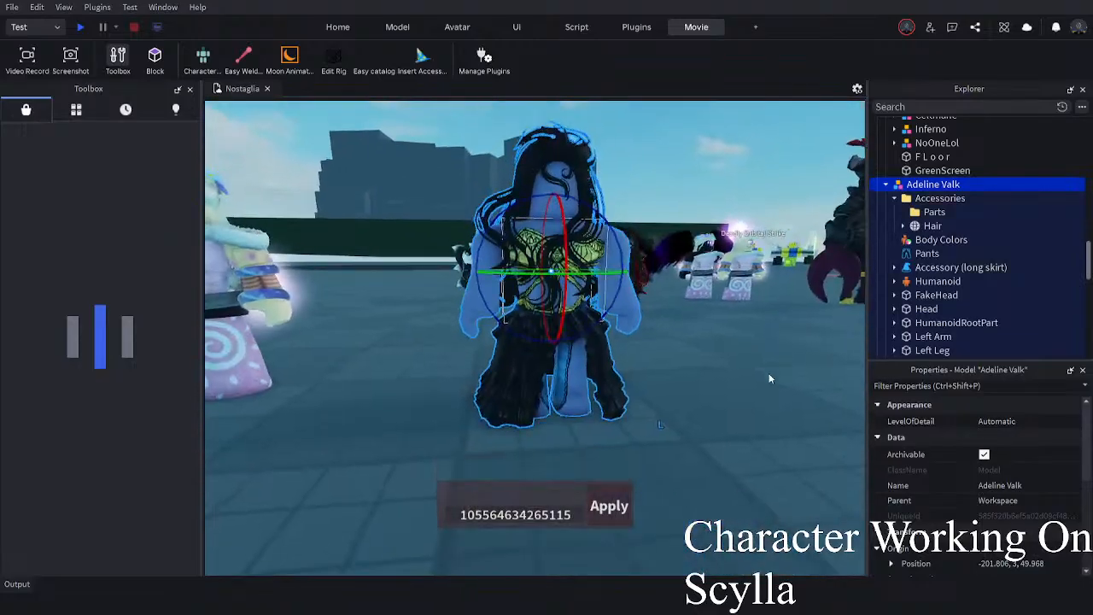
{"action": "left_click", "coordinate": [769, 379]}
{"action": "scroll", "coordinate": [770, 378], "scroll_direction": "up", "scroll_amount": 1}
{"action": "scroll", "coordinate": [769, 378], "scroll_direction": "up", "scroll_amount": 2}
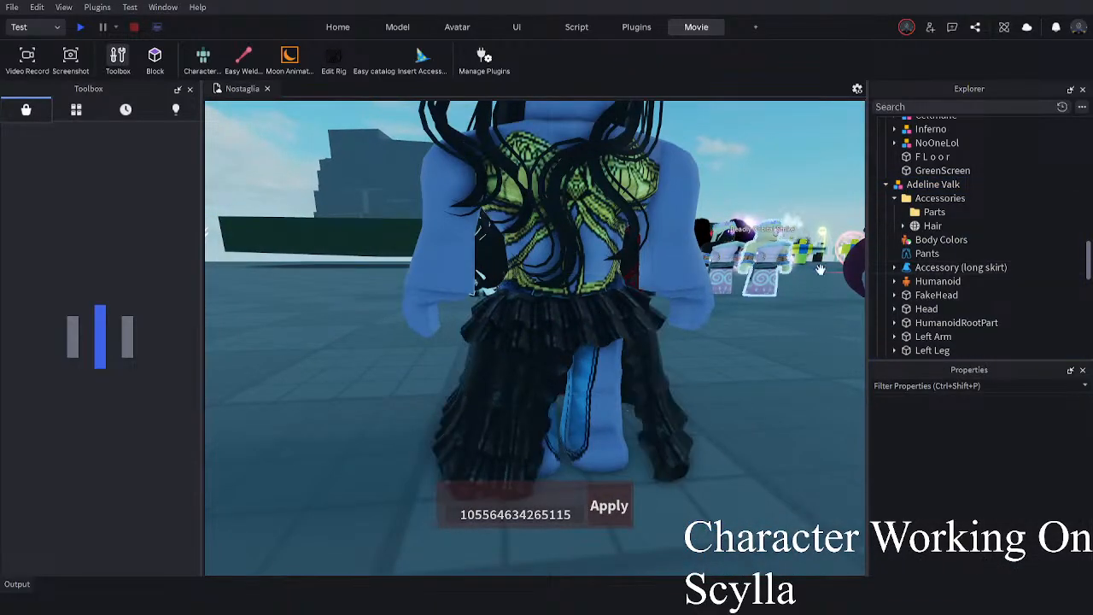
- Try moving the skirt's Handle into the Accessories folder, undo that move, and delete the long skirt accessory
{"action": "left_click_drag", "start_coordinate": [938, 281], "coordinate": [954, 201]}
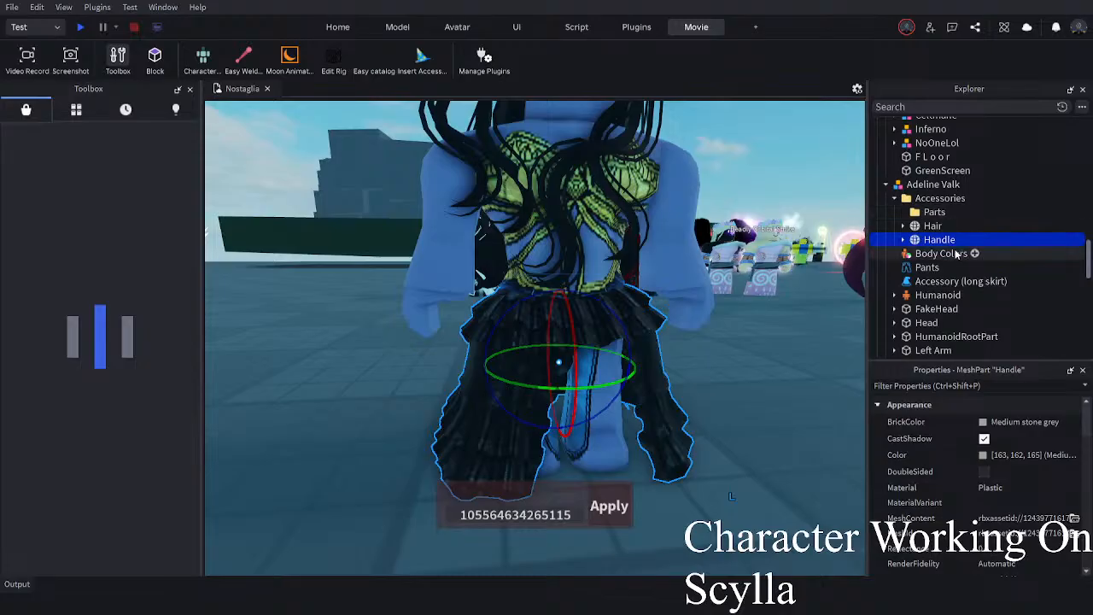
{"action": "key", "text": "ctrl+z"}
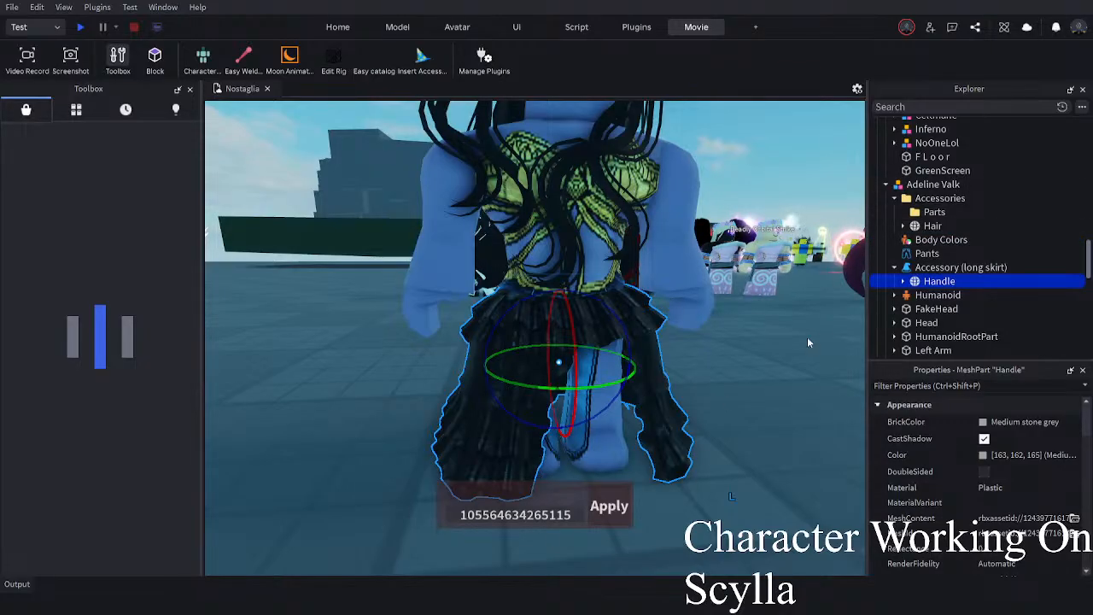
{"action": "left_click", "coordinate": [929, 267]}
{"action": "key", "text": "Delete"}
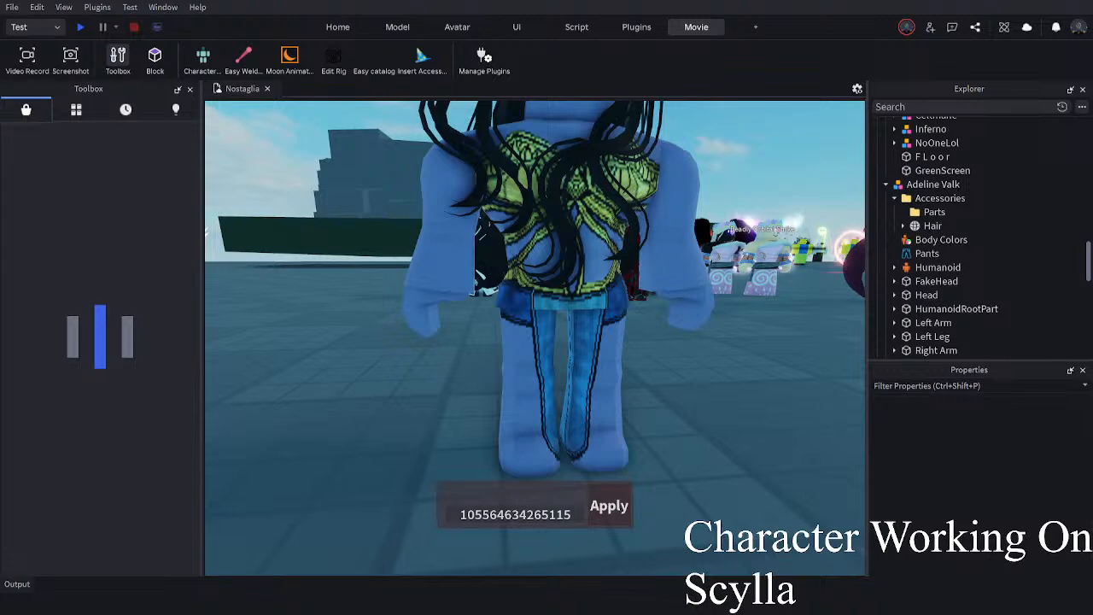
{"action": "left_click", "coordinate": [531, 392]}
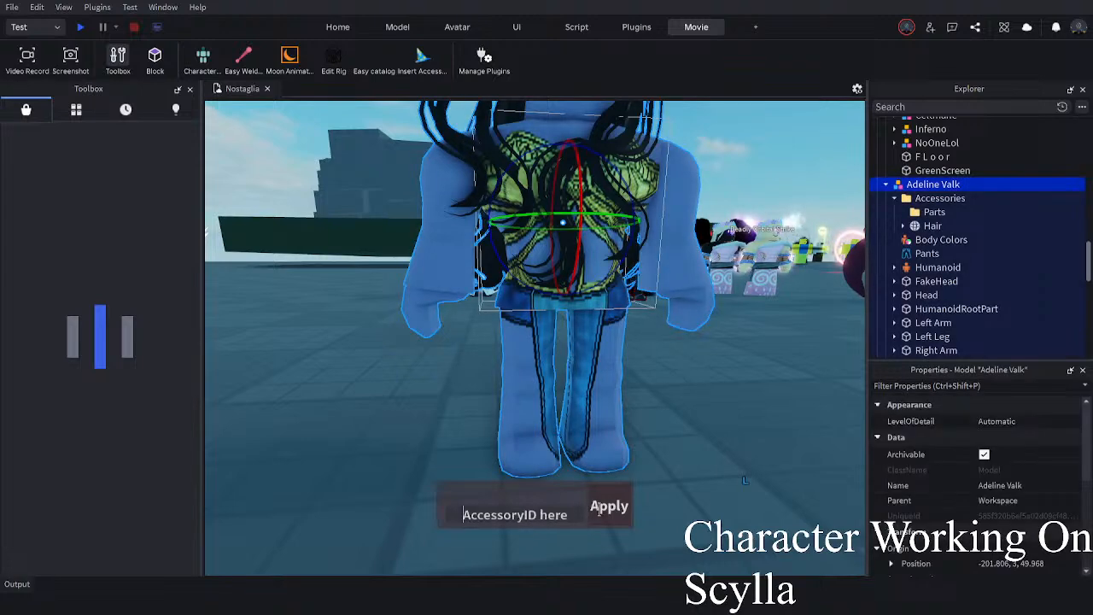
{"action": "left_click", "coordinate": [751, 480]}
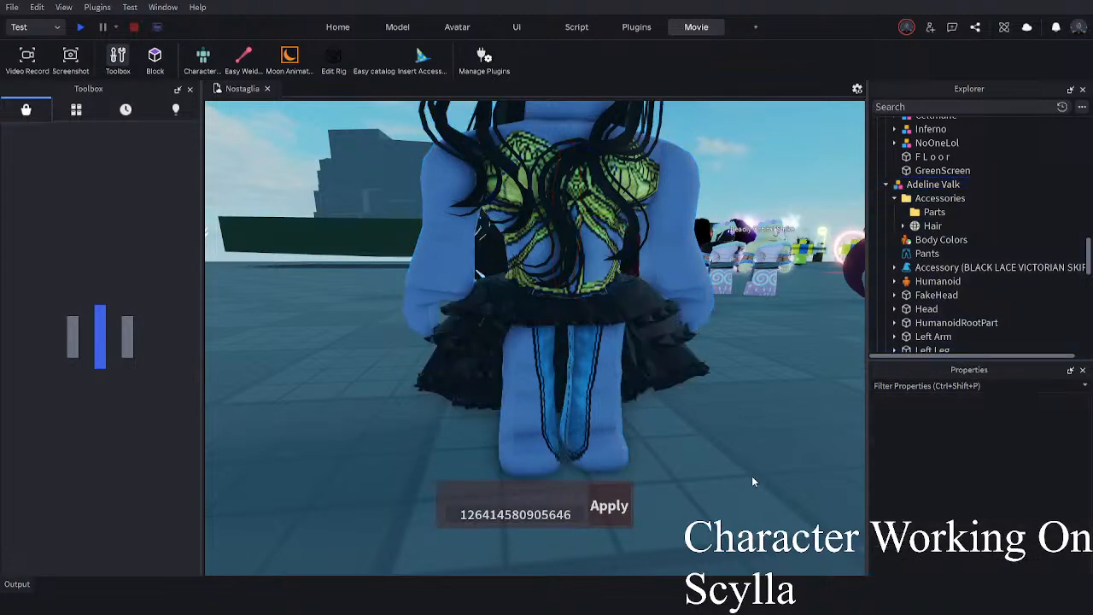
{"action": "right_click_drag", "start_coordinate": [751, 480], "coordinate": [751, 481]}
{"action": "key", "text": "s"}
{"action": "left_click", "coordinate": [697, 517]}
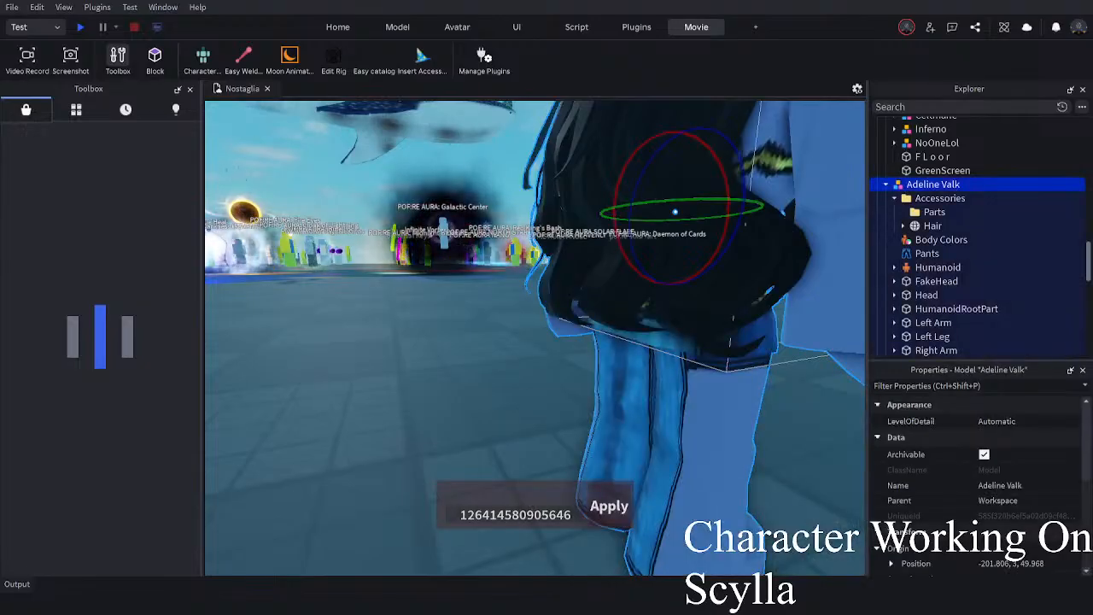
- Undo the skirt replacement to bring back the long ruffled skirt and shift the character slightly across the floor
{"action": "left_click", "coordinate": [615, 519]}
{"action": "right_click_drag", "start_coordinate": [564, 369], "coordinate": [560, 368]}
{"action": "left_click", "coordinate": [569, 369]}
{"action": "scroll", "coordinate": [560, 368], "scroll_direction": "down", "scroll_amount": 3}
{"action": "left_click_drag", "start_coordinate": [617, 346], "coordinate": [591, 352]}
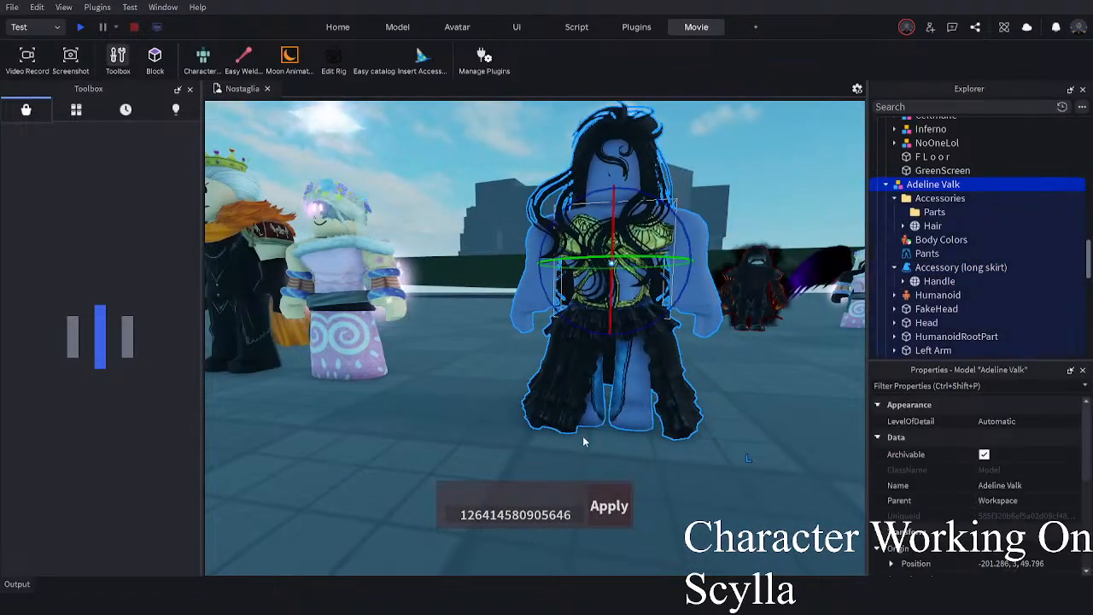
- Make the character's Left Leg and Right Leg invisible by setting their Transparency to 1
{"action": "left_click", "coordinate": [433, 419]}
{"action": "right_click_drag", "start_coordinate": [433, 418], "coordinate": [433, 419]}
{"action": "left_click", "coordinate": [608, 391]}
{"action": "scroll", "coordinate": [922, 247], "scroll_direction": "down", "scroll_amount": 3}
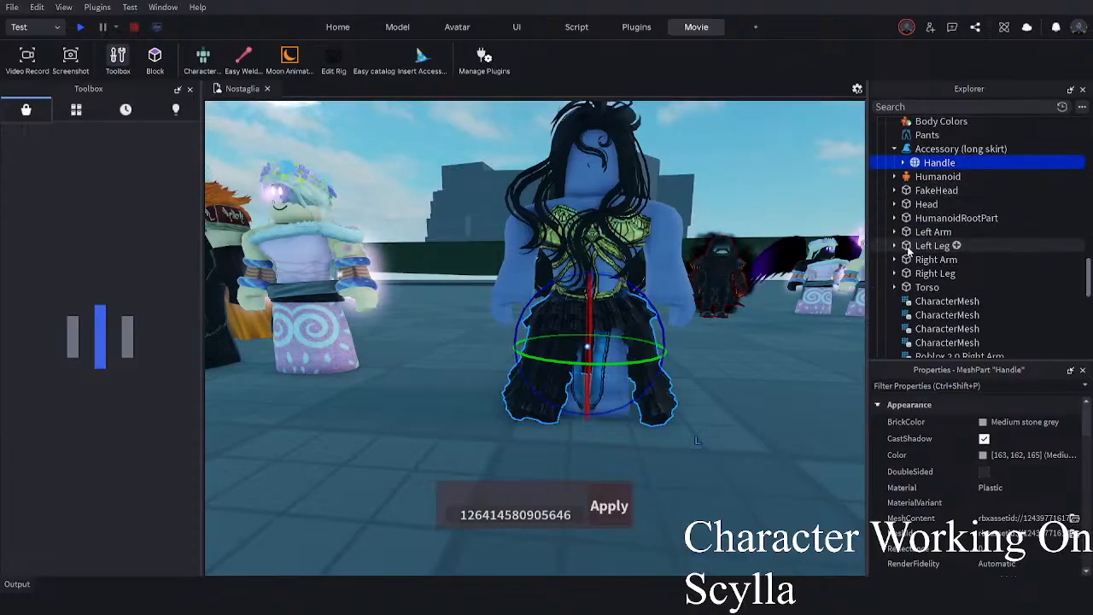
{"action": "left_click", "coordinate": [934, 273]}
{"action": "left_click", "coordinate": [922, 248], "text": "ctrl"}
{"action": "left_click", "coordinate": [982, 516]}
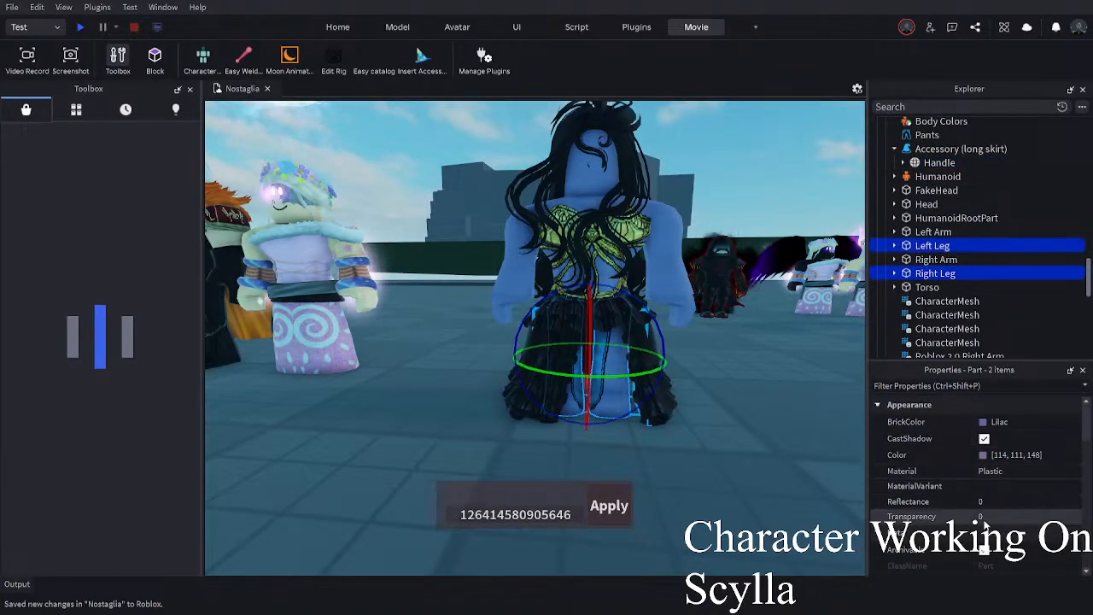
{"action": "type", "text": "1"}
{"action": "key", "text": "Return"}
- Move the character a short distance across the floor and inspect the long skirt from the front
{"action": "left_click", "coordinate": [777, 468]}
{"action": "right_click_drag", "start_coordinate": [777, 468], "coordinate": [758, 470]}
{"action": "scroll", "coordinate": [757, 469], "scroll_direction": "down", "scroll_amount": 3}
{"action": "left_click_drag", "start_coordinate": [598, 420], "coordinate": [638, 427]}
{"action": "left_click", "coordinate": [699, 434]}
{"action": "right_click_drag", "start_coordinate": [639, 415], "coordinate": [650, 394]}
{"action": "scroll", "coordinate": [649, 394], "scroll_direction": "up", "scroll_amount": 2}
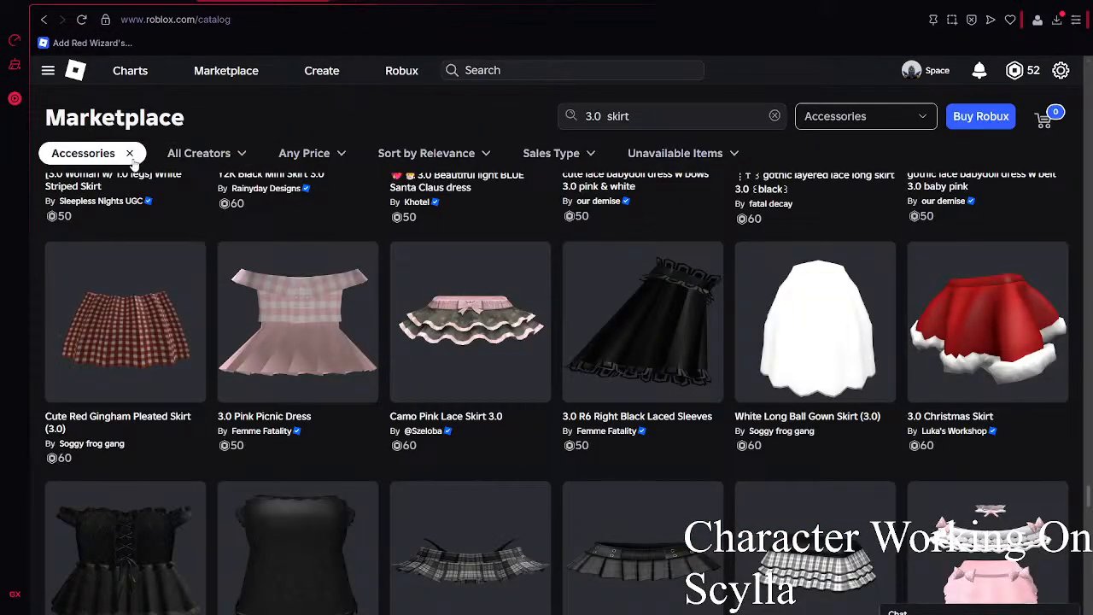
- Switch to the Roblox marketplace search in the browser and change its category filter from Accessories to Classic Pants
{"action": "left_click", "coordinate": [129, 153]}
{"action": "left_click", "coordinate": [86, 310]}
{"action": "scroll", "coordinate": [111, 435], "scroll_direction": "down", "scroll_amount": 3}
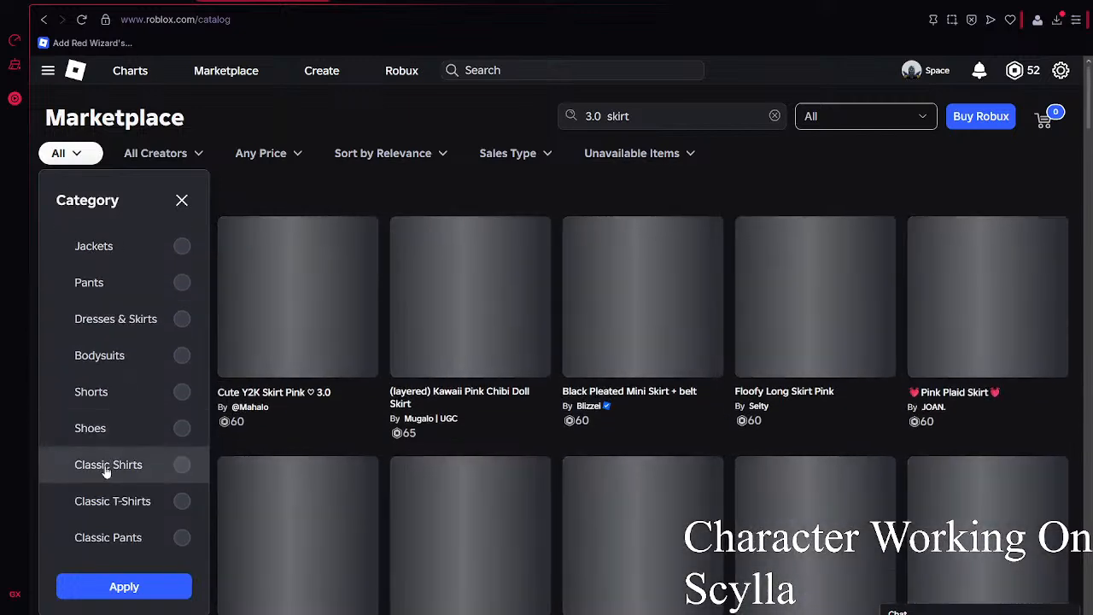
{"action": "scroll", "coordinate": [106, 462], "scroll_direction": "down", "scroll_amount": 1}
{"action": "left_click", "coordinate": [117, 474]}
{"action": "left_click", "coordinate": [123, 586]}
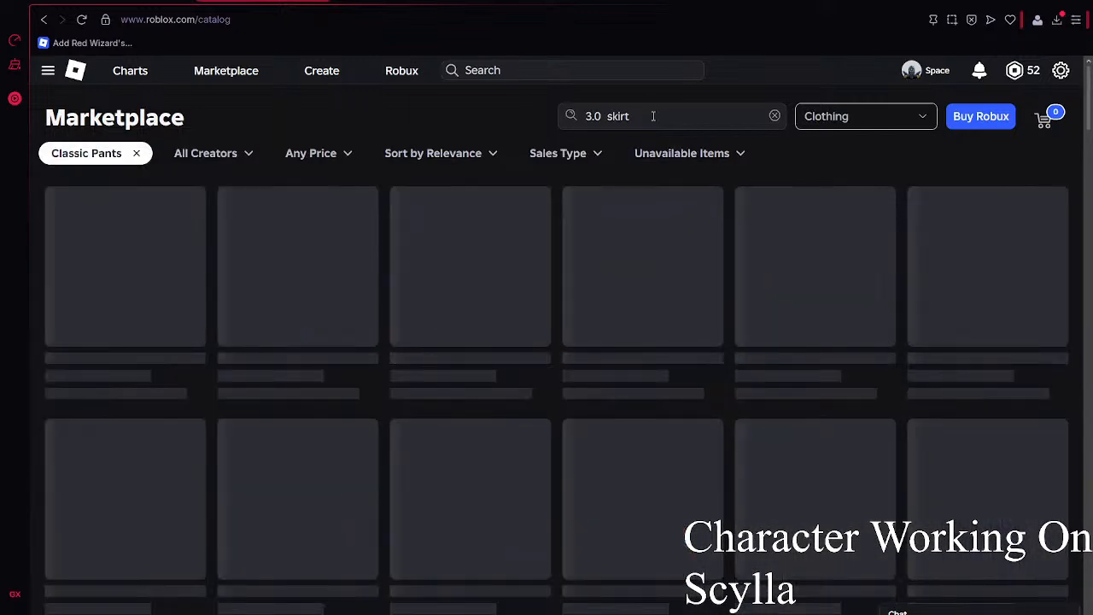
- Search the Classic Pants category for "black dress"
{"action": "left_click", "coordinate": [653, 116]}
{"action": "type", "text": "black c"}
{"action": "type", "text": "ress"}
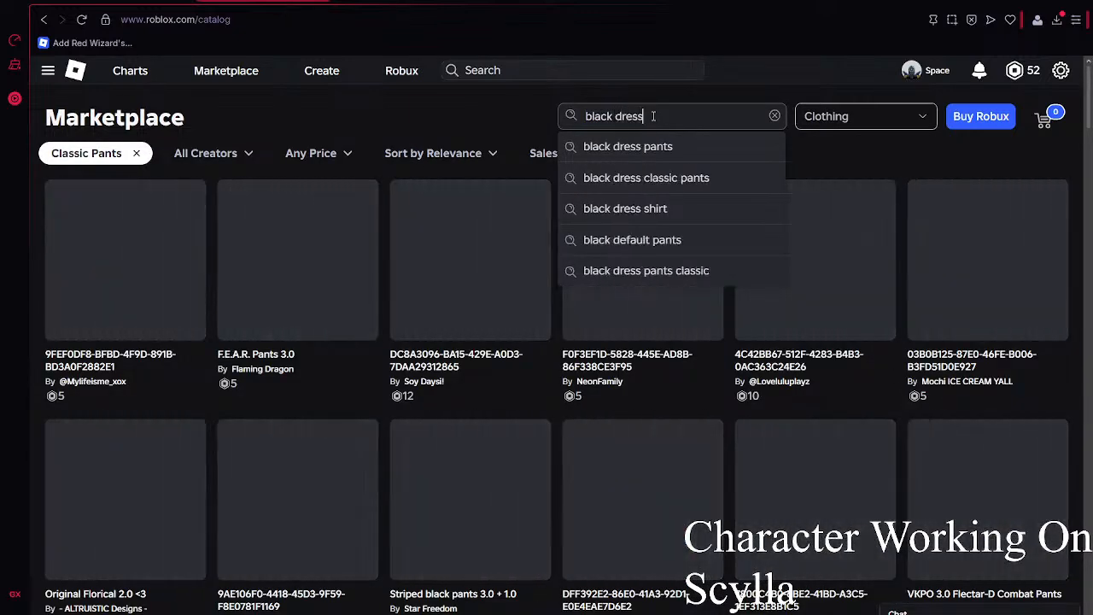
{"action": "key", "text": "Return"}
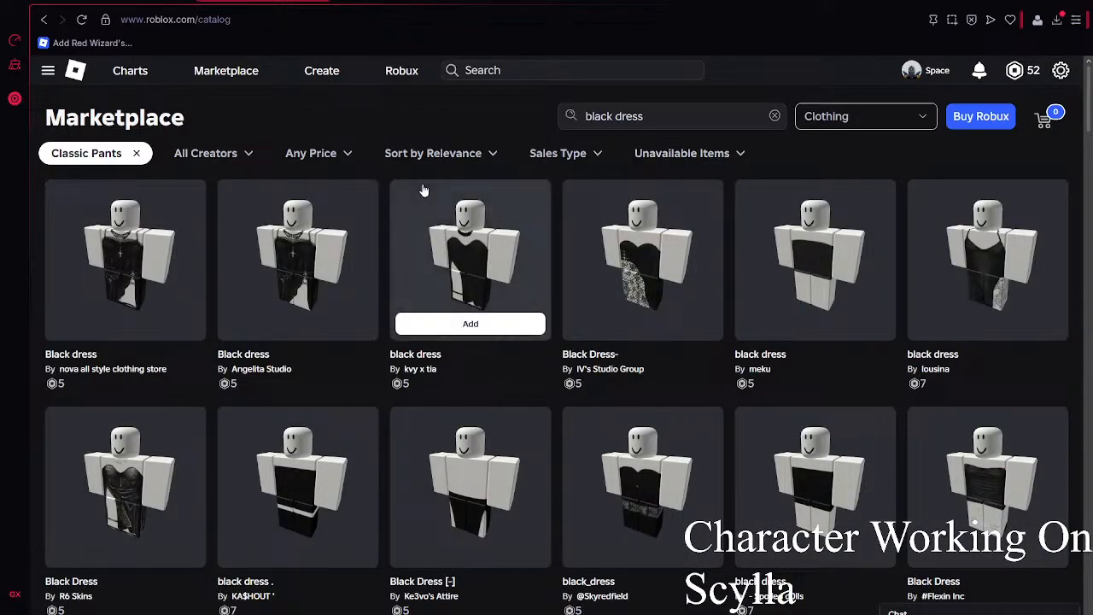
- Look through the "black dress" classic pants results and compare the dress designs, especially the long skirts and leg slits
{"action": "scroll", "coordinate": [421, 189], "scroll_direction": "down", "scroll_amount": 6}
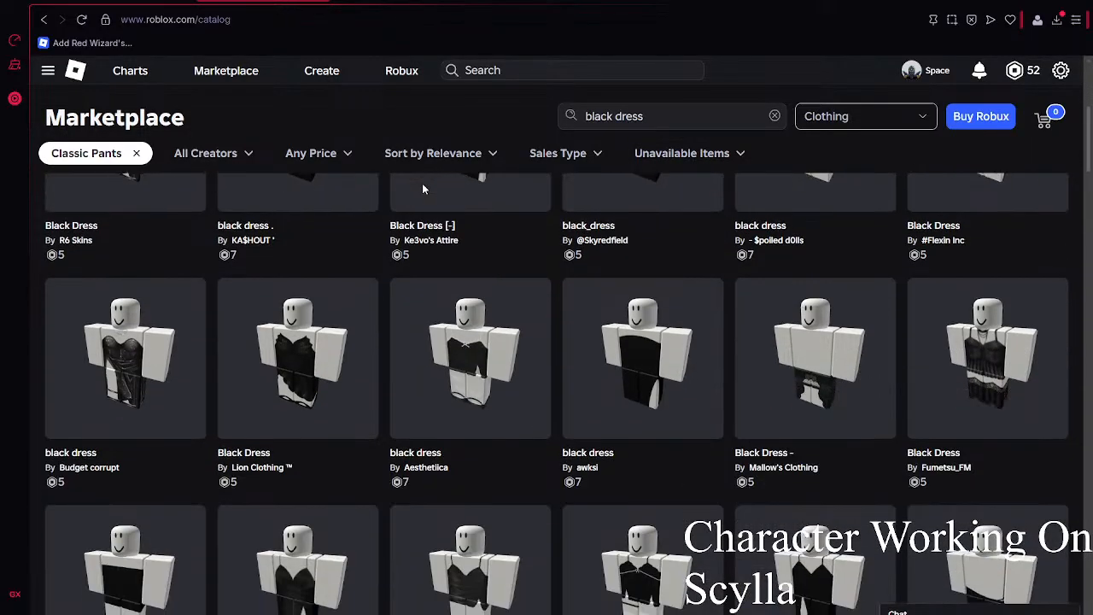
{"action": "scroll", "coordinate": [422, 189], "scroll_direction": "down", "scroll_amount": 4}
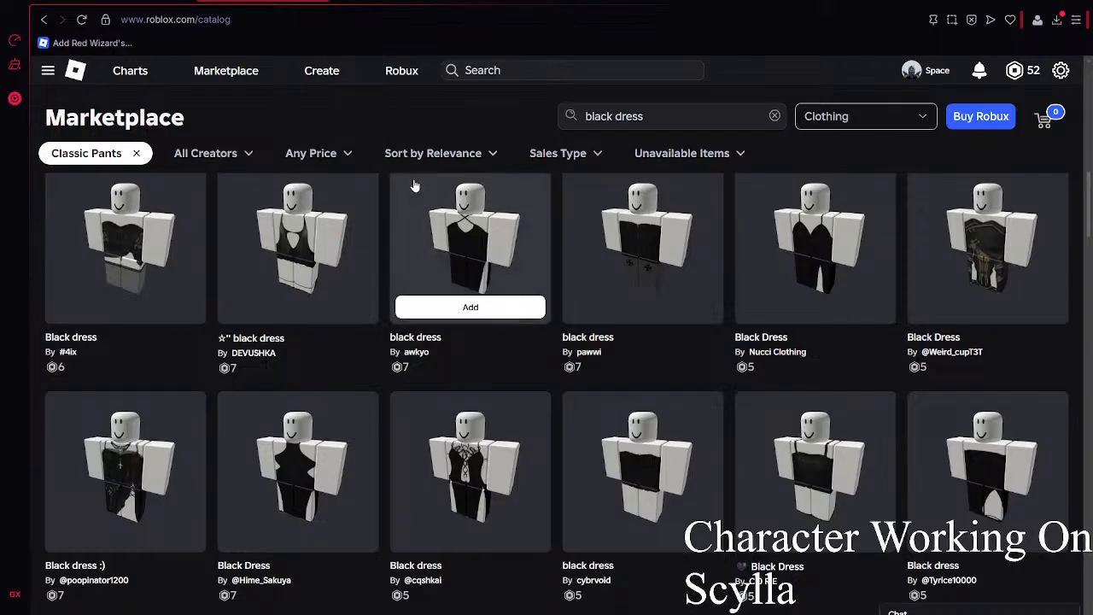
{"action": "scroll", "coordinate": [414, 185], "scroll_direction": "down", "scroll_amount": 1}
{"action": "scroll", "coordinate": [414, 185], "scroll_direction": "down", "scroll_amount": 3}
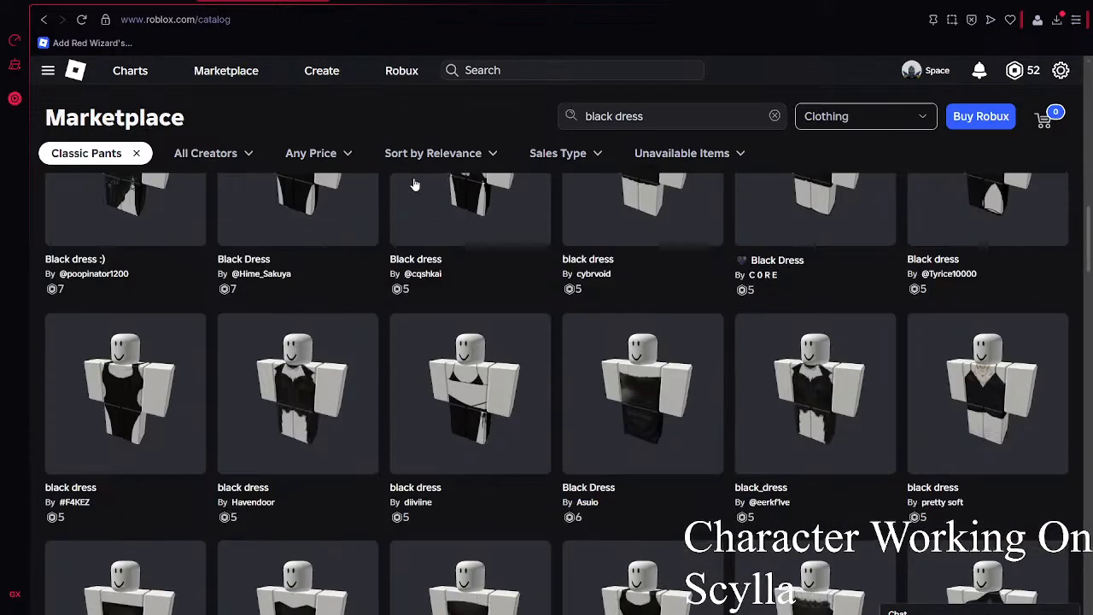
{"action": "scroll", "coordinate": [414, 183], "scroll_direction": "down", "scroll_amount": 3}
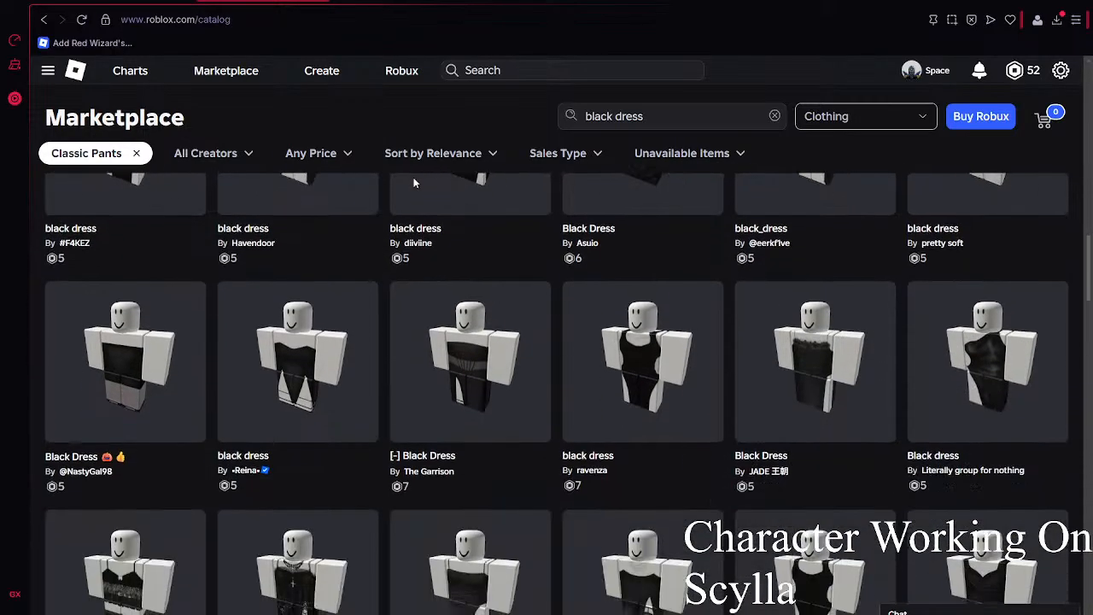
{"action": "scroll", "coordinate": [414, 183], "scroll_direction": "down", "scroll_amount": 2}
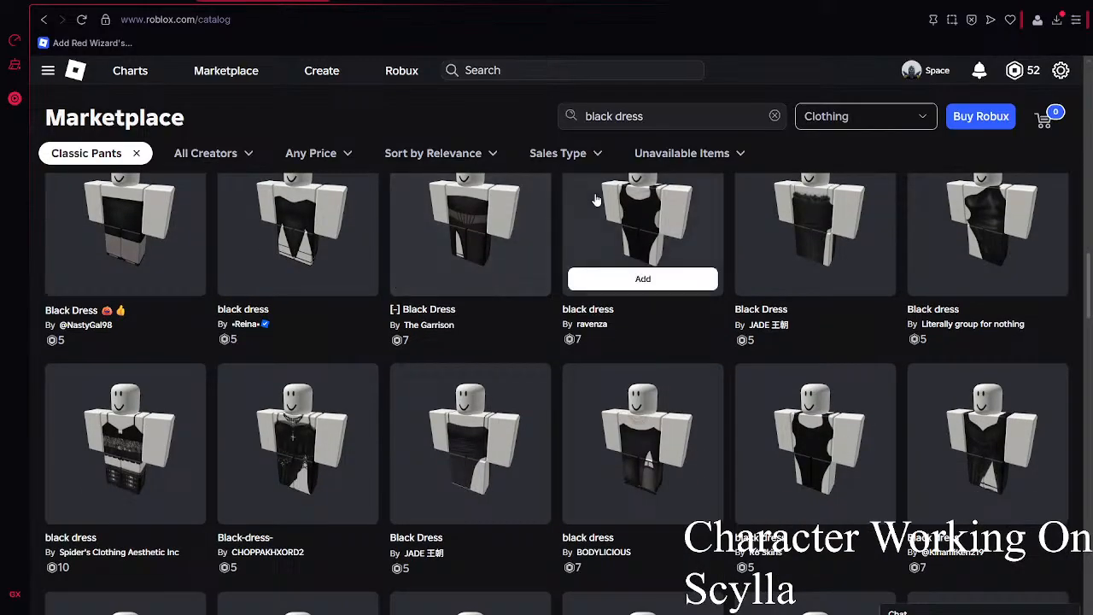
{"action": "scroll", "coordinate": [571, 209], "scroll_direction": "down", "scroll_amount": 5}
{"action": "scroll", "coordinate": [490, 181], "scroll_direction": "down", "scroll_amount": 3}
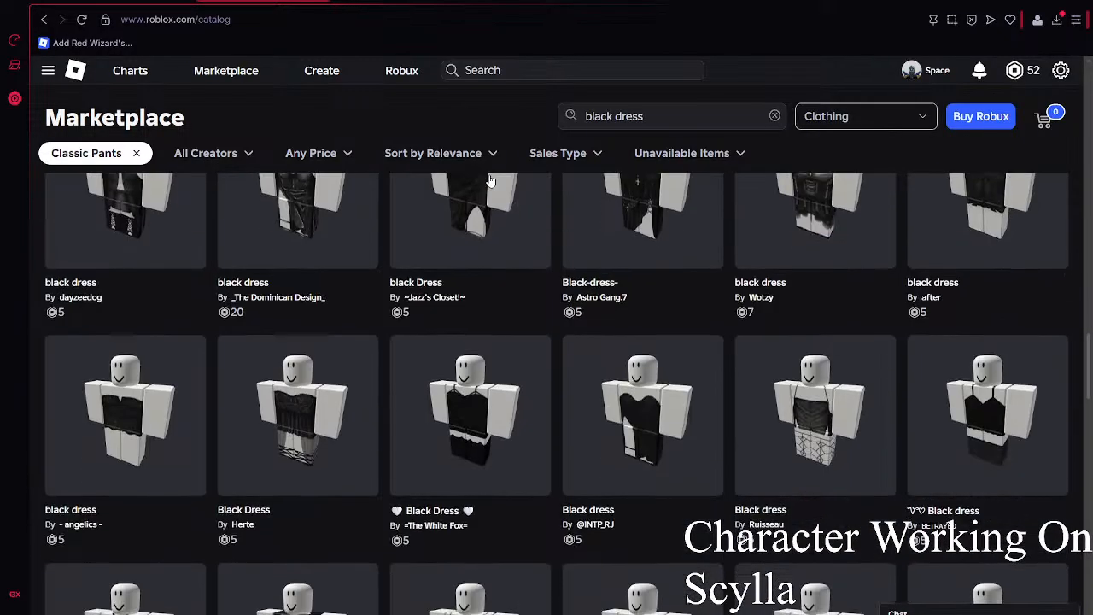
{"action": "scroll", "coordinate": [490, 181], "scroll_direction": "up", "scroll_amount": 2}
{"action": "scroll", "coordinate": [490, 181], "scroll_direction": "down", "scroll_amount": 2}
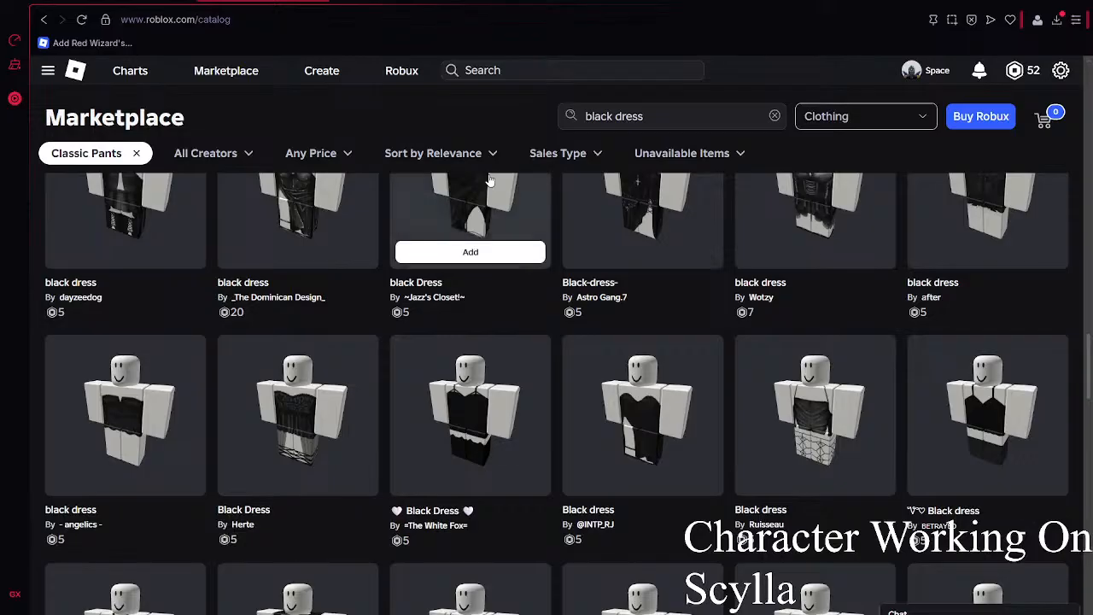
{"action": "scroll", "coordinate": [490, 180], "scroll_direction": "up", "scroll_amount": 2}
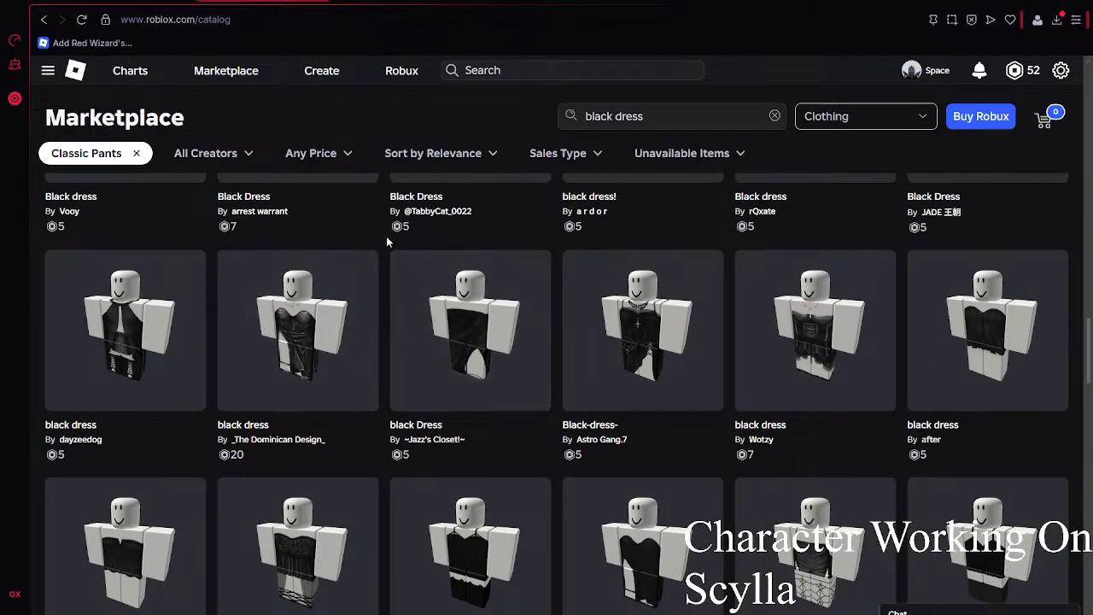
{"action": "scroll", "coordinate": [367, 241], "scroll_direction": "down", "scroll_amount": 4}
{"action": "scroll", "coordinate": [388, 242], "scroll_direction": "down", "scroll_amount": 3}
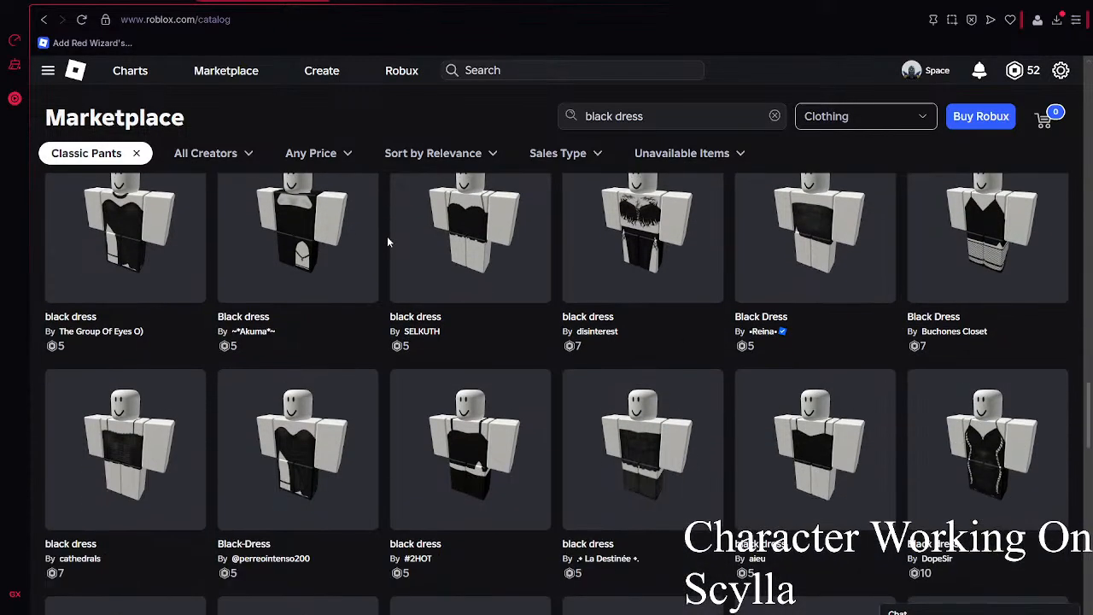
{"action": "scroll", "coordinate": [387, 242], "scroll_direction": "down", "scroll_amount": 3}
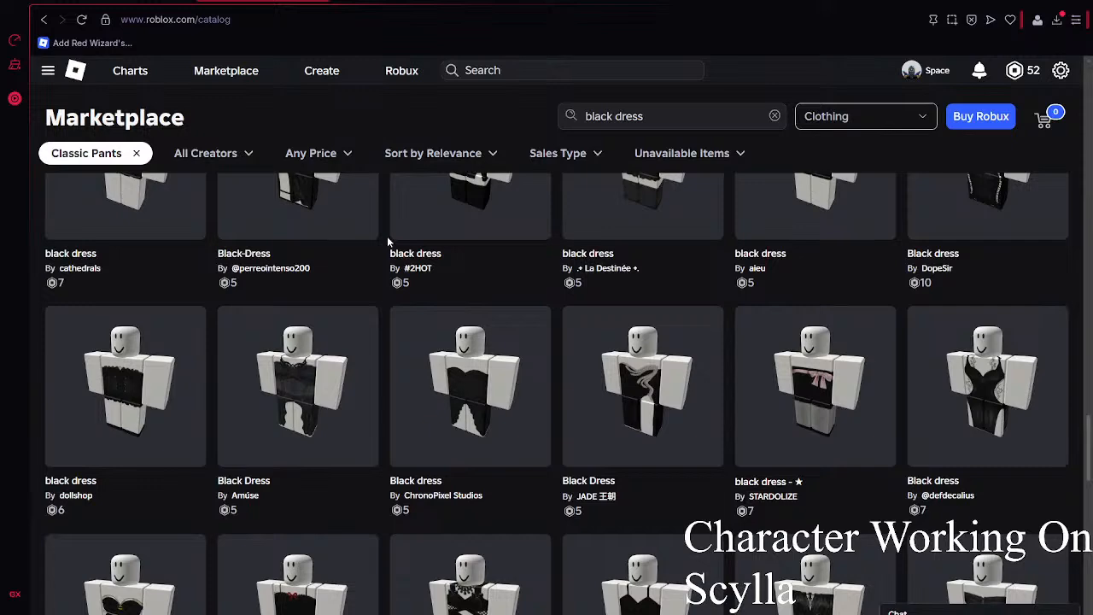
{"action": "scroll", "coordinate": [387, 242], "scroll_direction": "down", "scroll_amount": 2}
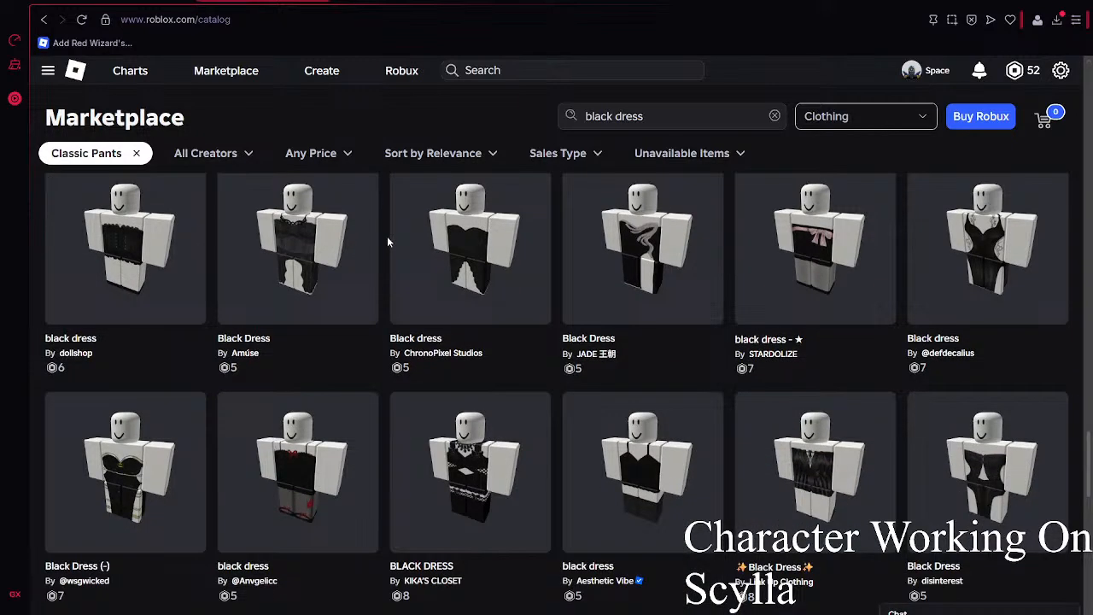
{"action": "scroll", "coordinate": [387, 241], "scroll_direction": "down", "scroll_amount": 2}
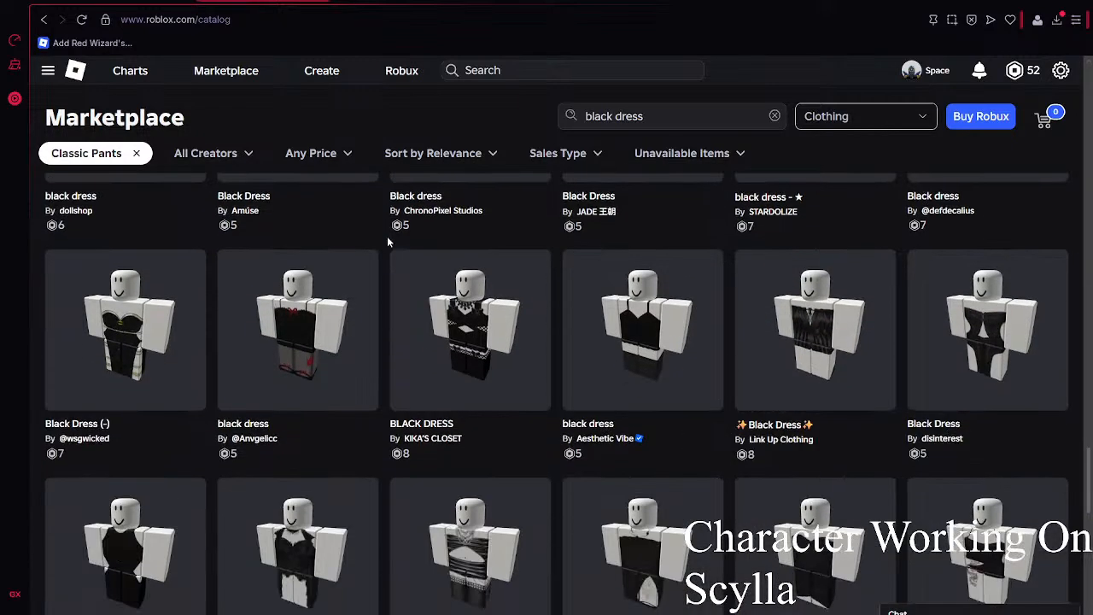
{"action": "left_click", "coordinate": [481, 194]}
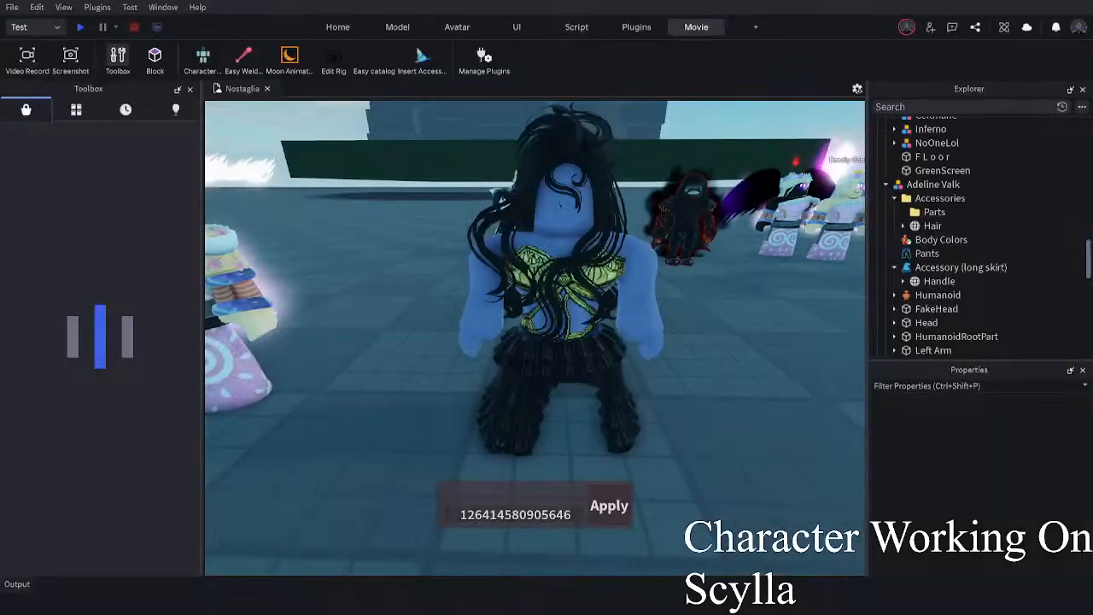
{"action": "left_click", "coordinate": [612, 364]}
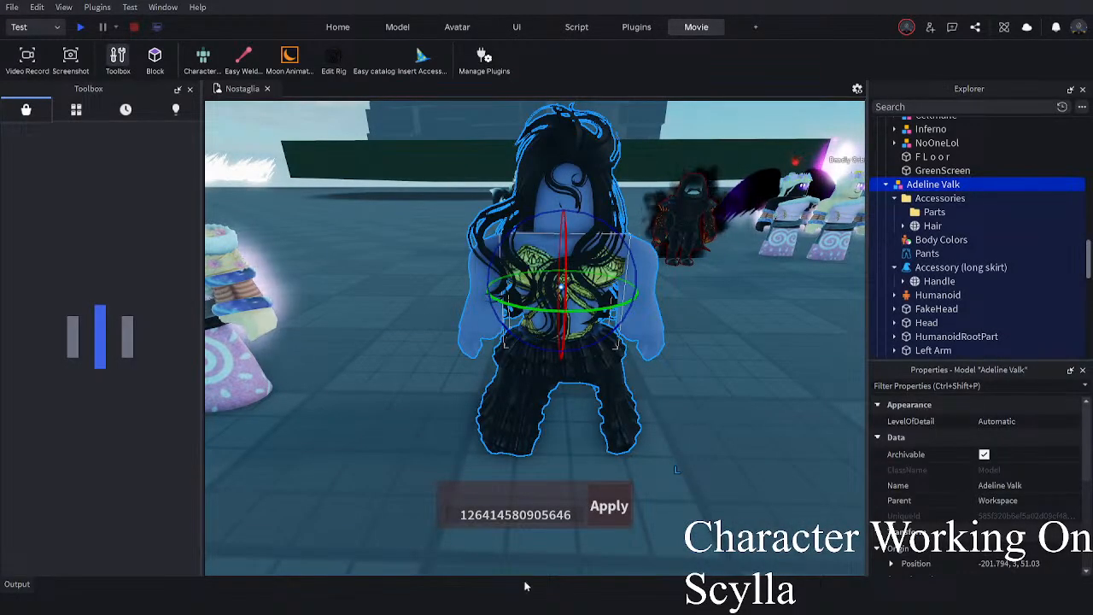
{"action": "left_click", "coordinate": [575, 506]}
{"action": "key", "text": "ctrl+v"}
{"action": "left_click", "coordinate": [613, 508]}
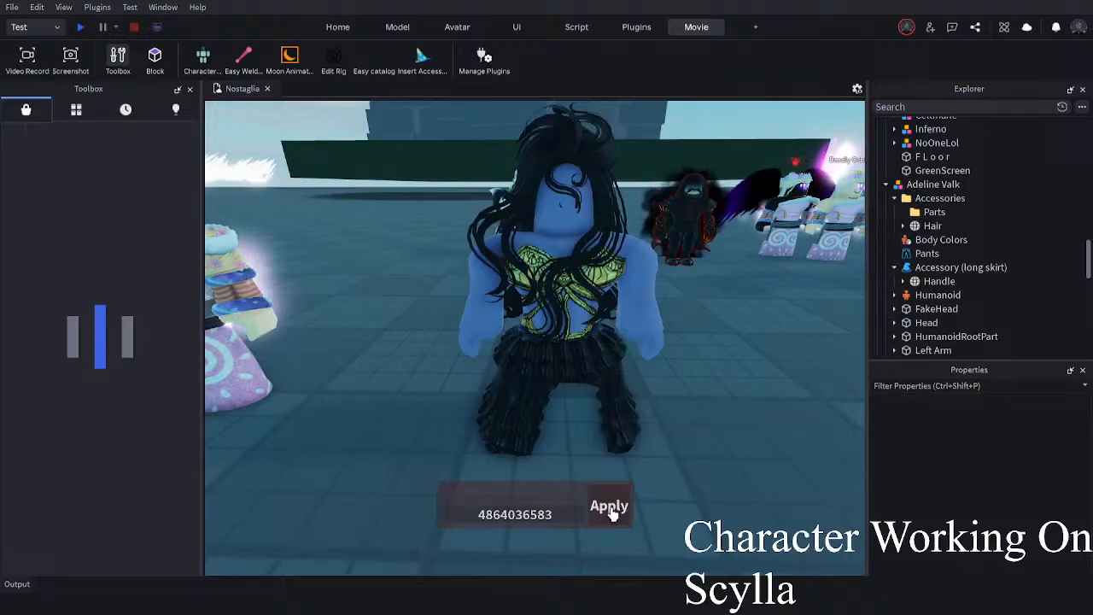
{"action": "key", "text": "ctrl+v"}
{"action": "left_click", "coordinate": [609, 504]}
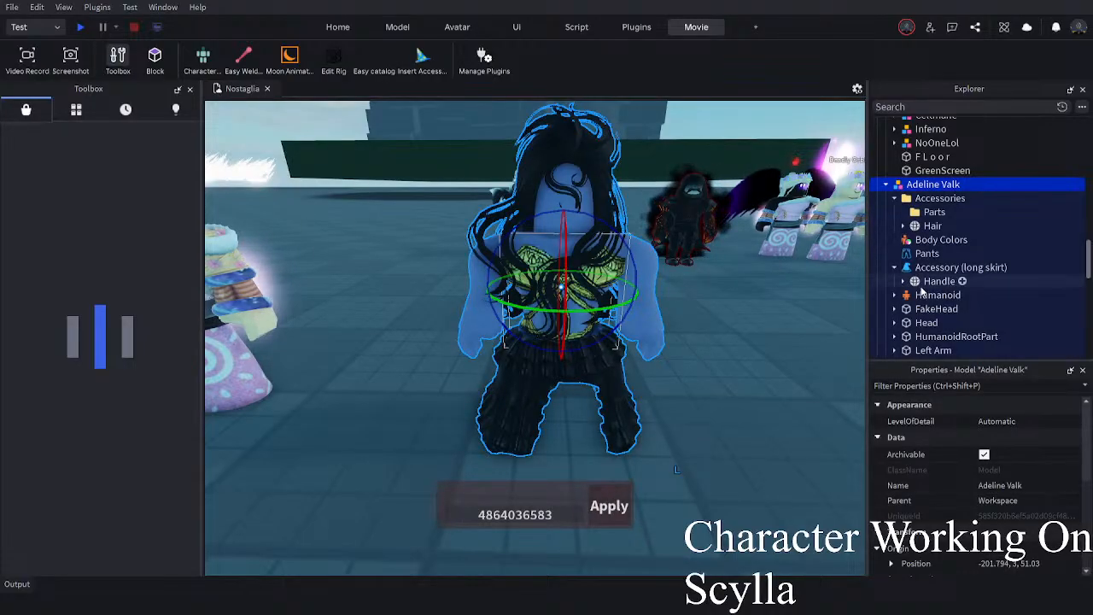
- Examine the dress bodice and how it meets the ruffled long skirt, both up close and from a distance
{"action": "right_click_drag", "start_coordinate": [792, 302], "coordinate": [791, 297]}
{"action": "scroll", "coordinate": [791, 298], "scroll_direction": "up", "scroll_amount": 3}
{"action": "left_click", "coordinate": [791, 298]}
{"action": "right_click_drag", "start_coordinate": [681, 439], "coordinate": [681, 440]}
{"action": "right_click_drag", "start_coordinate": [417, 287], "coordinate": [418, 288]}
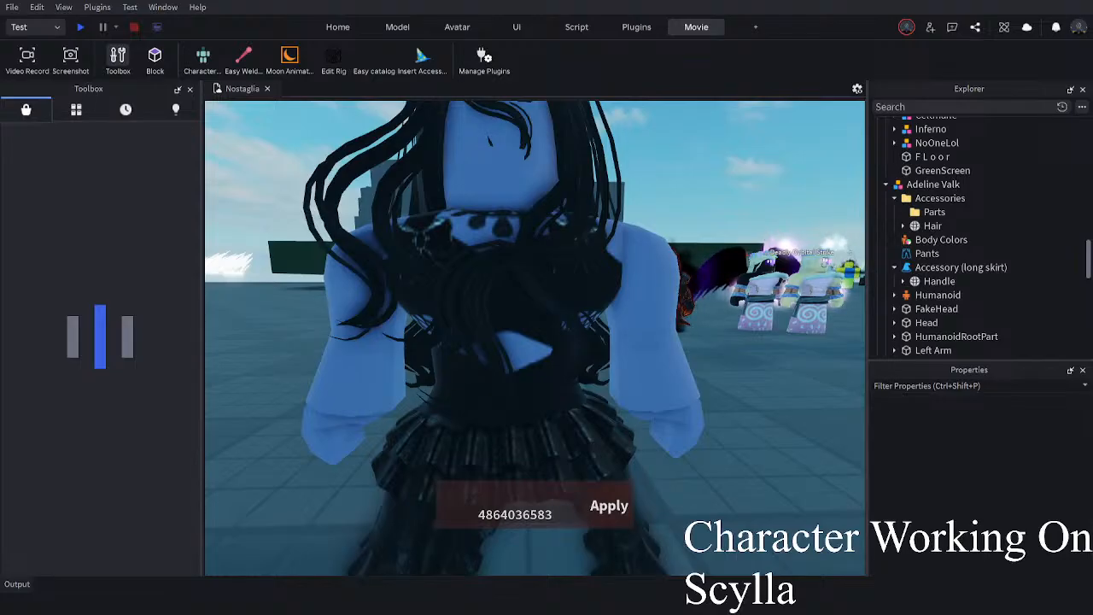
{"action": "left_click", "coordinate": [462, 474]}
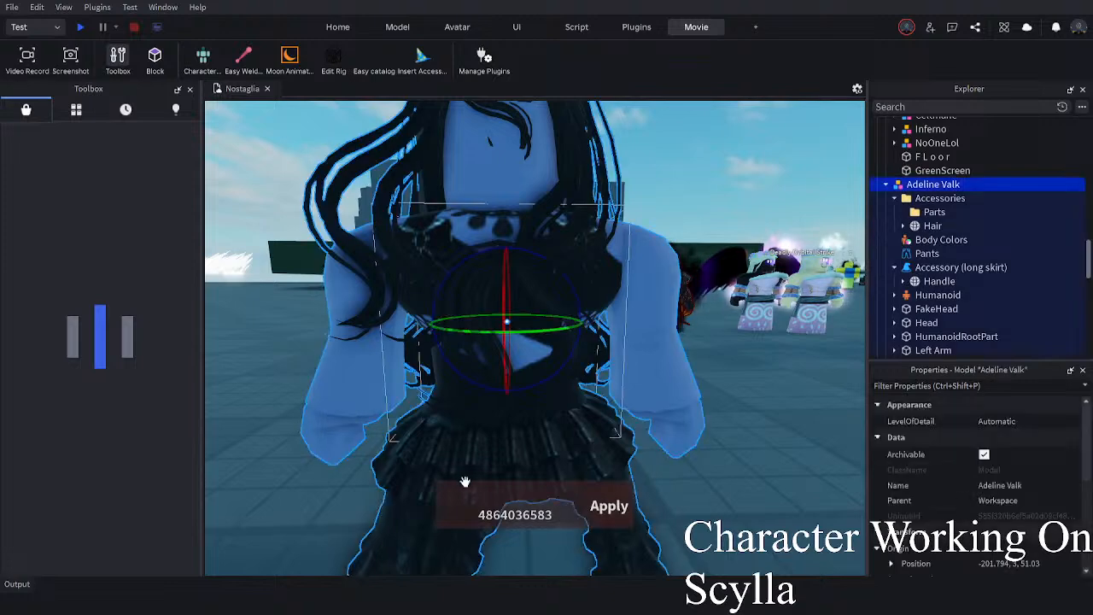
{"action": "right_click_drag", "start_coordinate": [746, 388], "coordinate": [745, 389]}
{"action": "left_click", "coordinate": [787, 418]}
{"action": "right_click_drag", "start_coordinate": [781, 422], "coordinate": [781, 421]}
{"action": "key", "text": "s"}
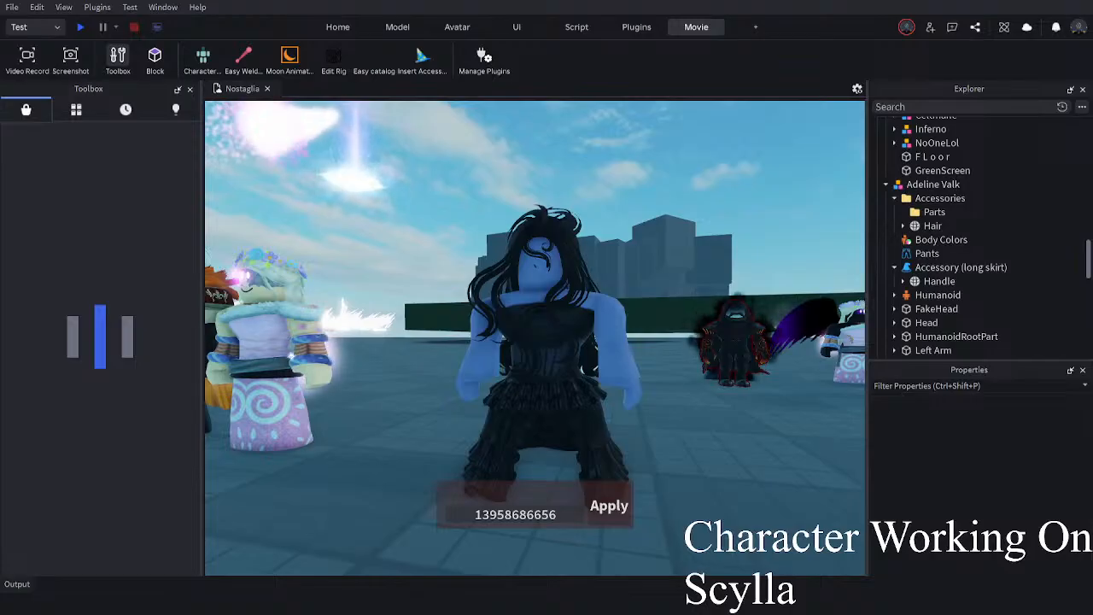
{"action": "left_click", "coordinate": [610, 390]}
{"action": "left_click_drag", "start_coordinate": [559, 521], "coordinate": [465, 516]}
{"action": "key", "text": "ctrl+v"}
{"action": "left_click", "coordinate": [603, 514]}
{"action": "scroll", "coordinate": [651, 446], "scroll_direction": "up", "scroll_amount": 5}
{"action": "scroll", "coordinate": [651, 446], "scroll_direction": "down", "scroll_amount": 5}
{"action": "left_click", "coordinate": [718, 425]}
{"action": "key", "text": "ctrl+z"}
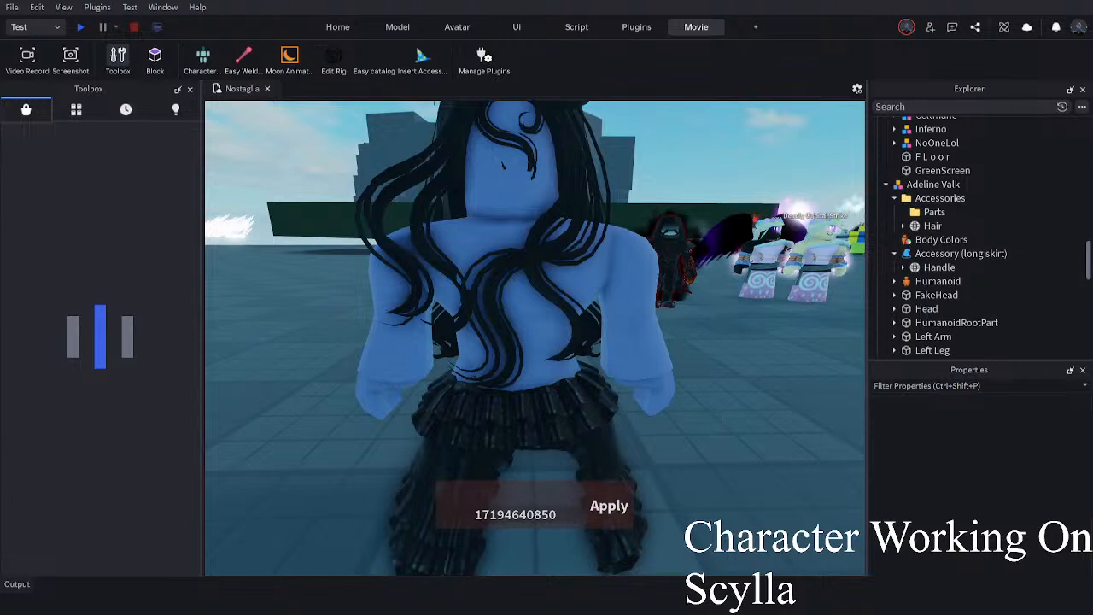
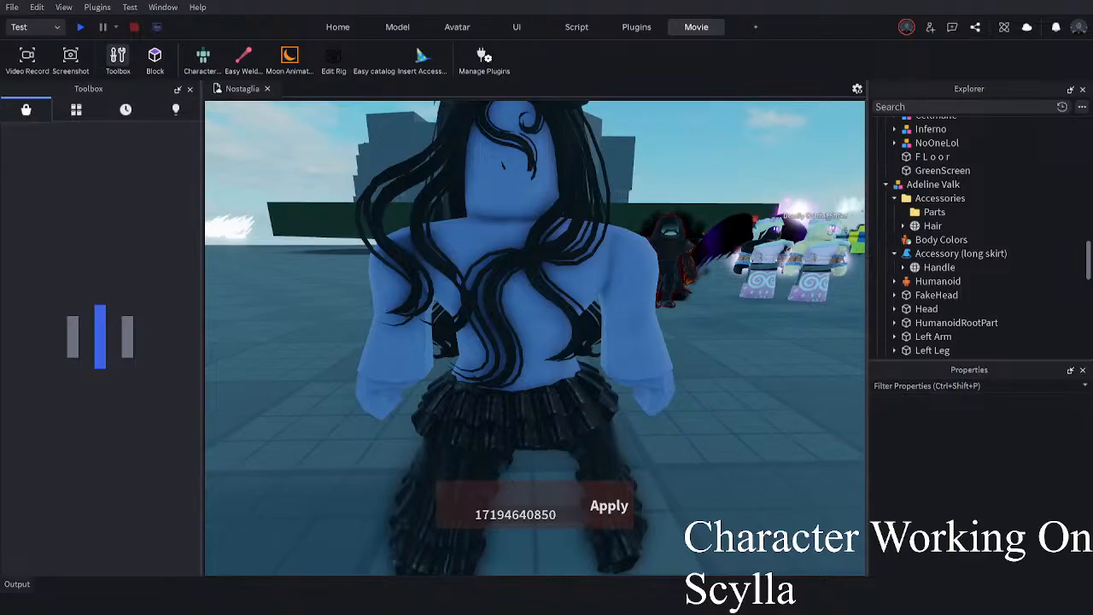
{"action": "left_click", "coordinate": [546, 417]}
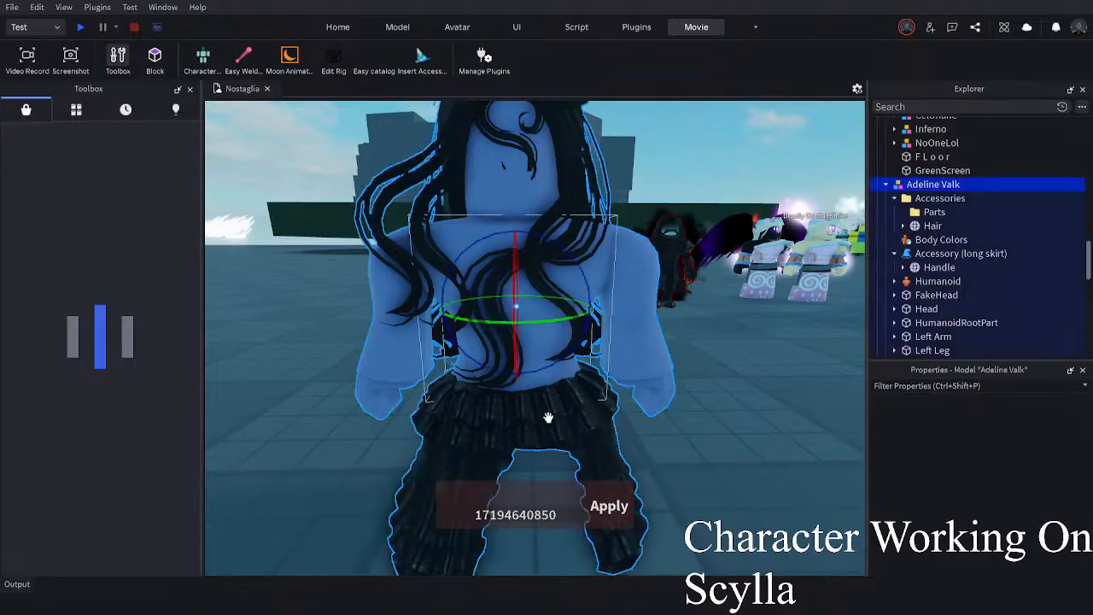
{"action": "left_click", "coordinate": [514, 519]}
{"action": "key", "text": "ctrl+v"}
{"action": "left_click", "coordinate": [609, 506]}
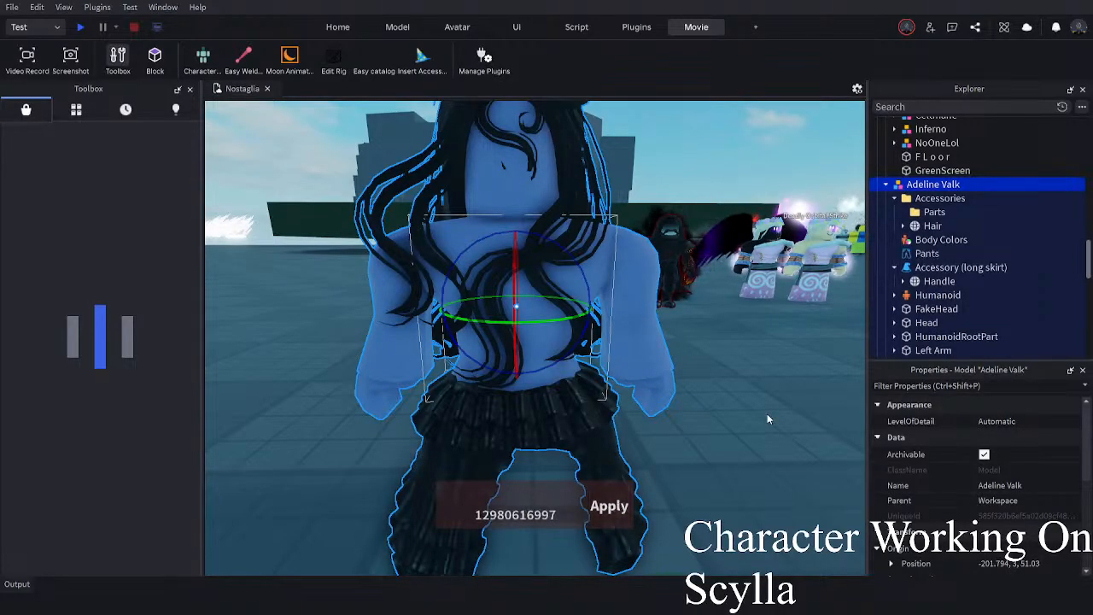
- Inspect the newly applied black dress at several distances and save the place to Roblox
{"action": "scroll", "coordinate": [767, 413], "scroll_direction": "up", "scroll_amount": 4}
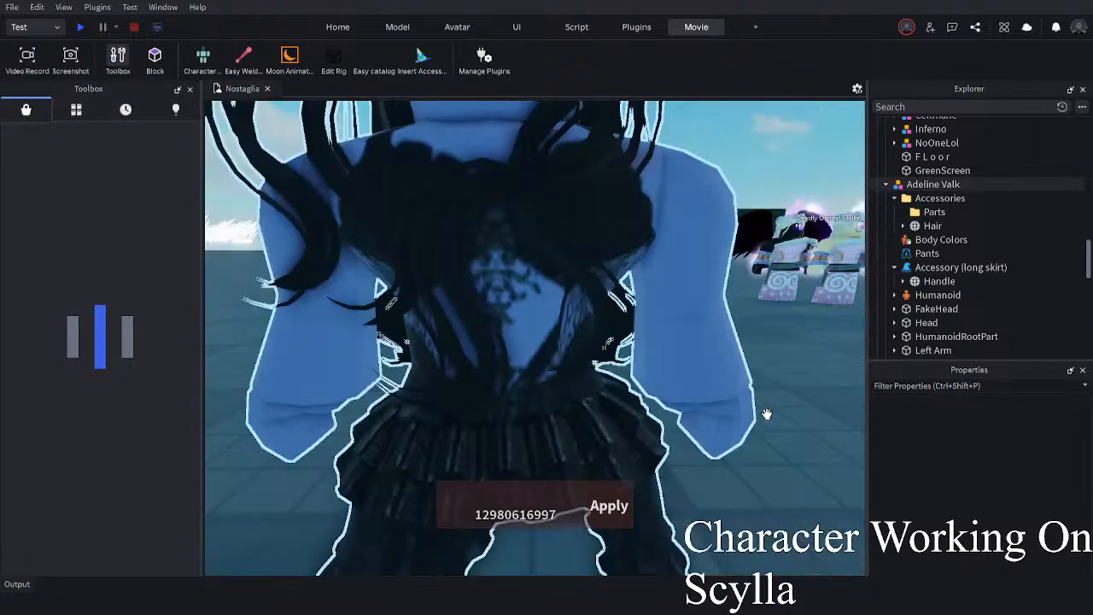
{"action": "right_click_drag", "start_coordinate": [766, 413], "coordinate": [597, 454]}
{"action": "scroll", "coordinate": [767, 413], "scroll_direction": "up", "scroll_amount": 3}
{"action": "scroll", "coordinate": [766, 413], "scroll_direction": "down", "scroll_amount": 3}
{"action": "scroll", "coordinate": [766, 415], "scroll_direction": "down", "scroll_amount": 4}
{"action": "scroll", "coordinate": [767, 415], "scroll_direction": "up", "scroll_amount": 1}
{"action": "scroll", "coordinate": [767, 415], "scroll_direction": "down", "scroll_amount": 1}
{"action": "scroll", "coordinate": [743, 439], "scroll_direction": "up", "scroll_amount": 2}
{"action": "scroll", "coordinate": [743, 438], "scroll_direction": "down", "scroll_amount": 1}
{"action": "scroll", "coordinate": [598, 453], "scroll_direction": "up", "scroll_amount": 2}
{"action": "scroll", "coordinate": [597, 455], "scroll_direction": "down", "scroll_amount": 2}
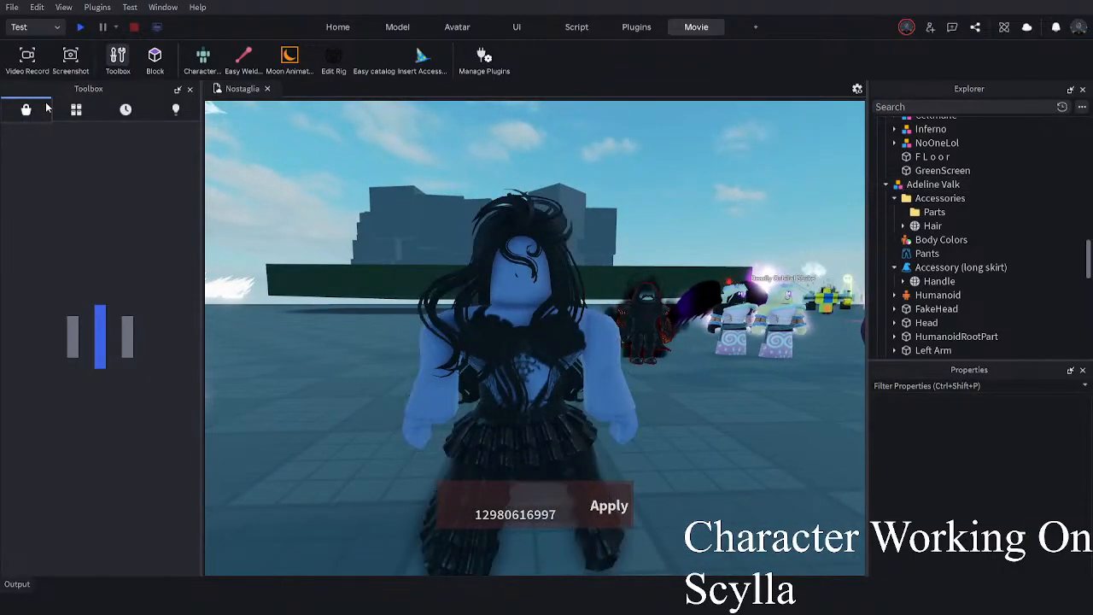
{"action": "key", "text": "ctrl+s"}
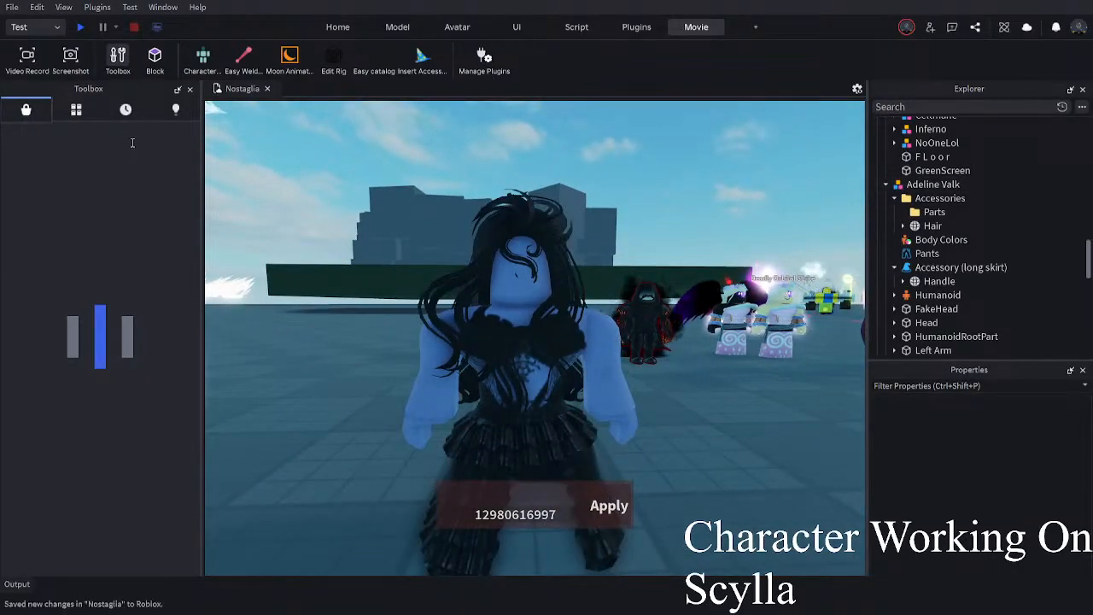
- Examine the Gulper Eel mesh near the characters and delete it
{"action": "scroll", "coordinate": [306, 136], "scroll_direction": "down", "scroll_amount": 2}
{"action": "right_click_drag", "start_coordinate": [306, 136], "coordinate": [2, 205]}
{"action": "scroll", "coordinate": [280, 195], "scroll_direction": "down", "scroll_amount": 2}
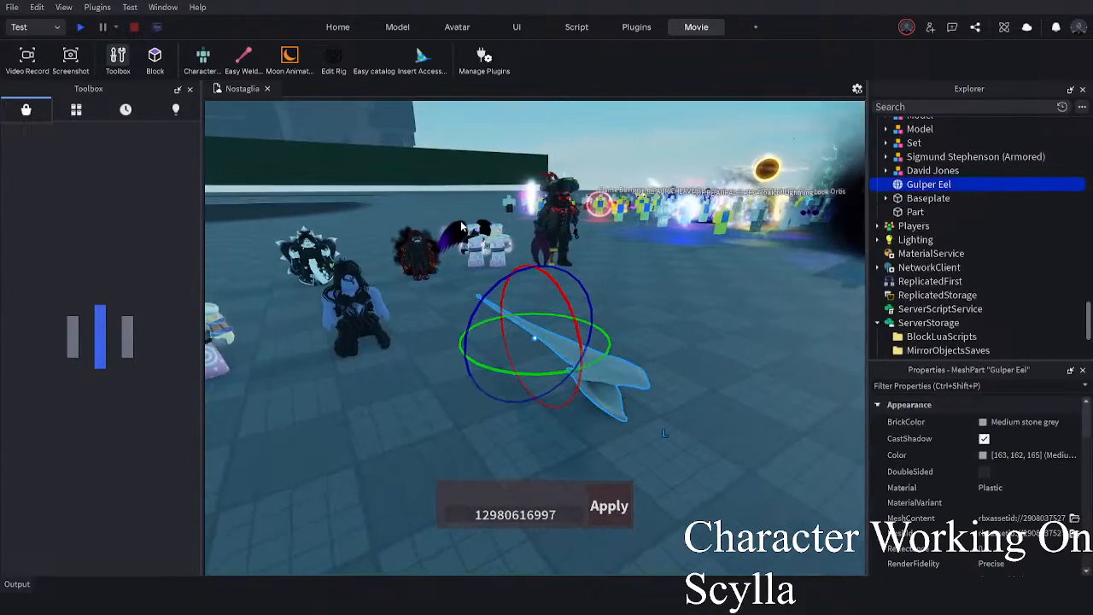
{"action": "right_click_drag", "start_coordinate": [398, 348], "coordinate": [399, 348]}
{"action": "key", "text": "a"}
{"action": "left_click", "coordinate": [520, 410]}
{"action": "key", "text": "a"}
{"action": "left_click", "coordinate": [501, 382]}
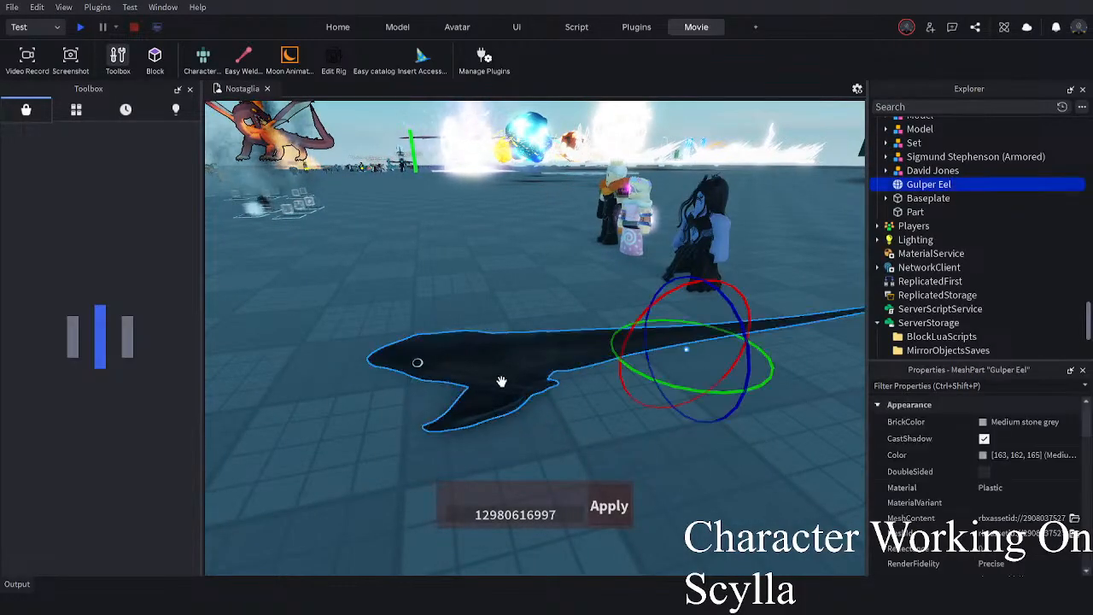
{"action": "key", "text": "Delete"}
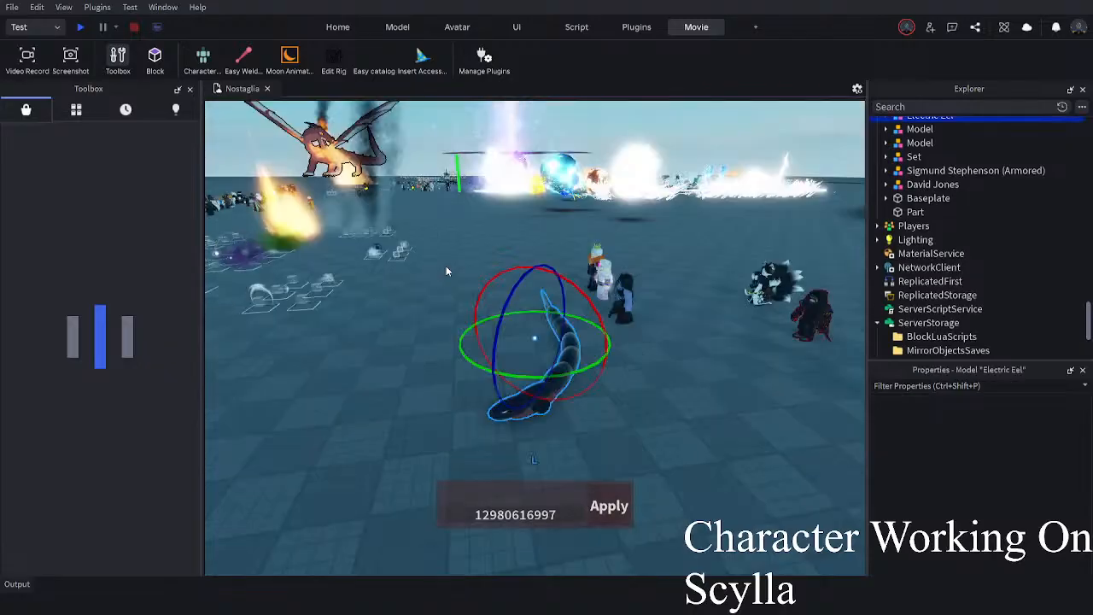
- Examine the Electric Eel model's body up close and from farther away
{"action": "key", "text": "w"}
{"action": "right_click_drag", "start_coordinate": [446, 266], "coordinate": [474, 265]}
{"action": "left_click", "coordinate": [446, 266]}
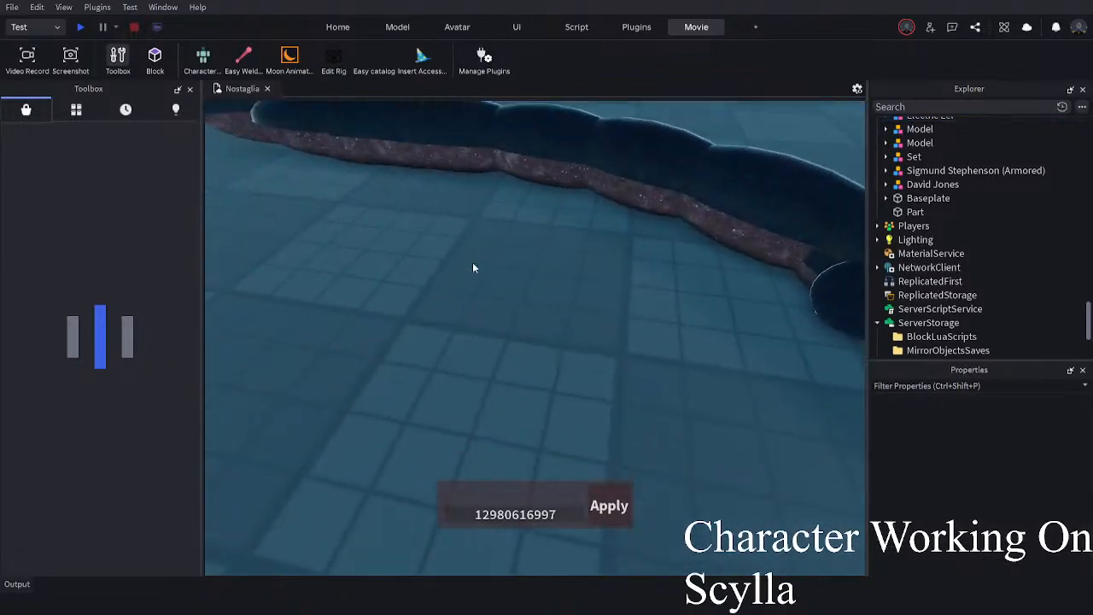
{"action": "scroll", "coordinate": [473, 265], "scroll_direction": "down", "scroll_amount": 5}
{"action": "left_click_drag", "start_coordinate": [501, 254], "coordinate": [443, 329]}
{"action": "left_click", "coordinate": [405, 380]}
- Insert the eel model built from spheres onto the floor and examine its head and eyes
{"action": "key", "text": "w"}
{"action": "right_click_drag", "start_coordinate": [463, 291], "coordinate": [486, 258]}
{"action": "key", "text": "ctrl+v"}
{"action": "key", "text": "f"}
{"action": "left_click", "coordinate": [693, 401]}
{"action": "right_click_drag", "start_coordinate": [694, 400], "coordinate": [527, 339]}
{"action": "scroll", "coordinate": [676, 390], "scroll_direction": "up", "scroll_amount": 5}
{"action": "scroll", "coordinate": [531, 308], "scroll_direction": "down", "scroll_amount": 5}
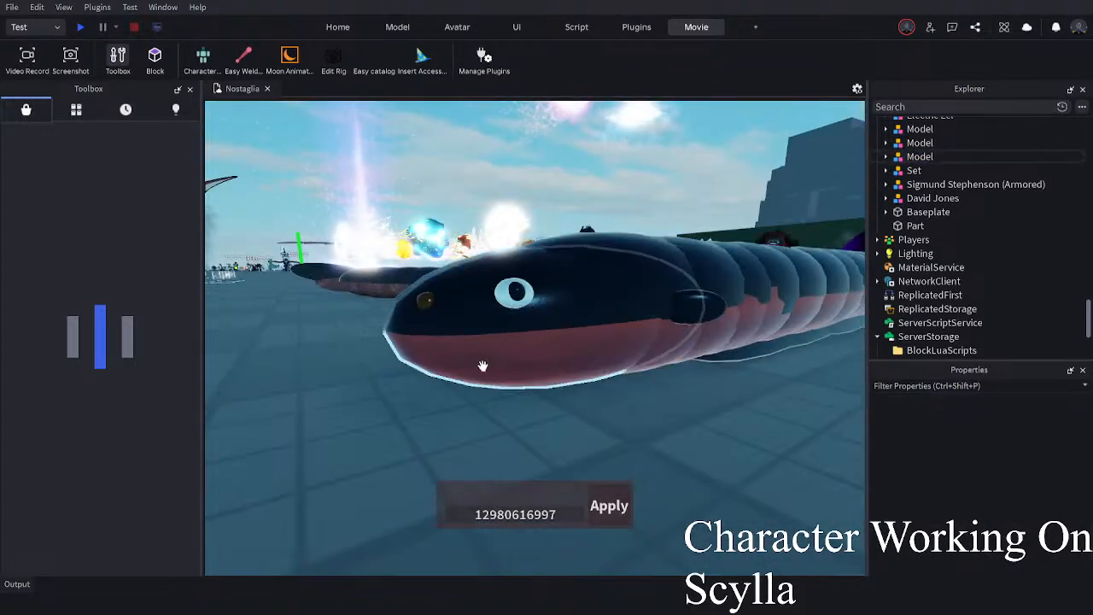
{"action": "left_click", "coordinate": [598, 260]}
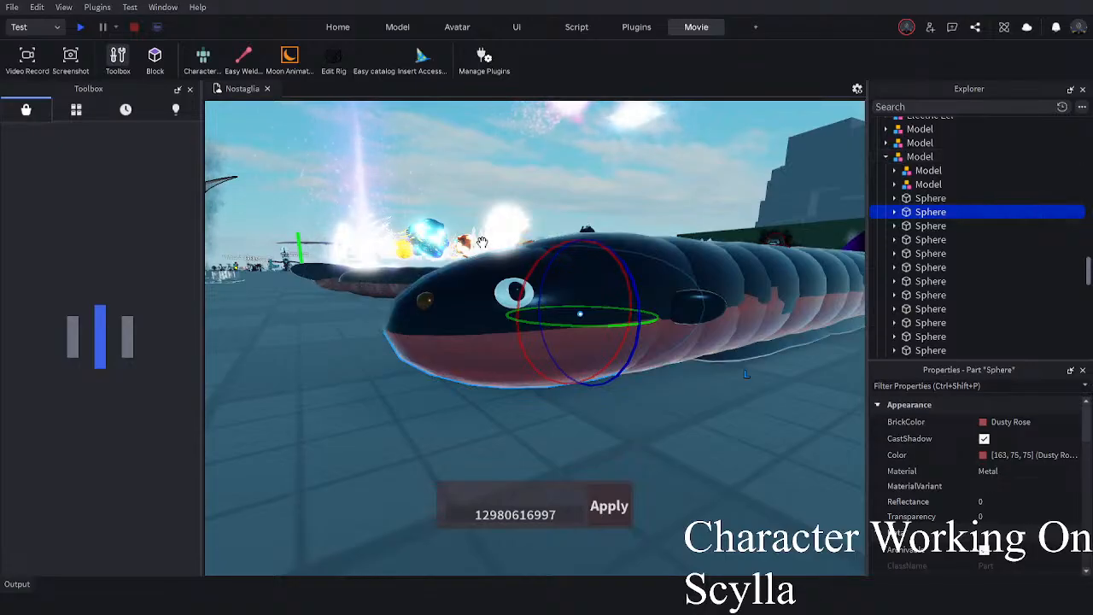
- View the sphere-built eel from other angles and delete it
{"action": "left_click", "coordinate": [289, 309]}
{"action": "key", "text": "d"}
{"action": "right_click_drag", "start_coordinate": [289, 309], "coordinate": [289, 309]}
{"action": "key", "text": "a"}
{"action": "key", "text": "s"}
{"action": "key", "text": "w"}
{"action": "left_click", "coordinate": [290, 309]}
{"action": "key", "text": "Delete"}
- Examine the Electric Eel's shape and compare its size with the nearby characters
{"action": "left_click_drag", "start_coordinate": [408, 284], "coordinate": [417, 400]}
{"action": "key", "text": "a"}
{"action": "right_click_drag", "start_coordinate": [324, 402], "coordinate": [324, 401]}
{"action": "left_click", "coordinate": [325, 402]}
{"action": "key", "text": "s"}
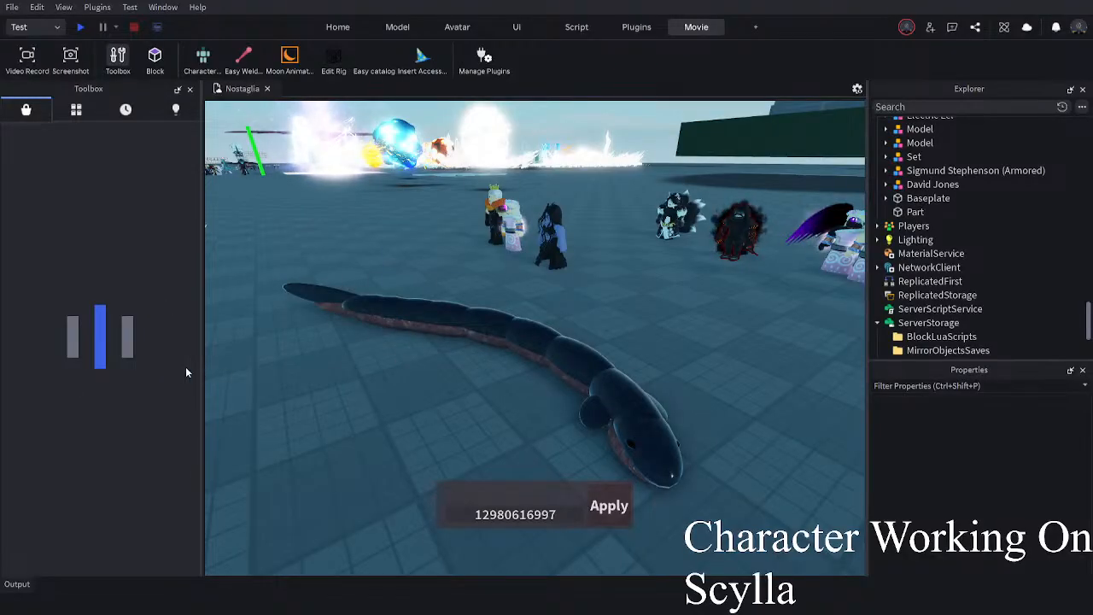
{"action": "key", "text": "w"}
{"action": "right_click_drag", "start_coordinate": [306, 323], "coordinate": [307, 322]}
{"action": "key", "text": "a"}
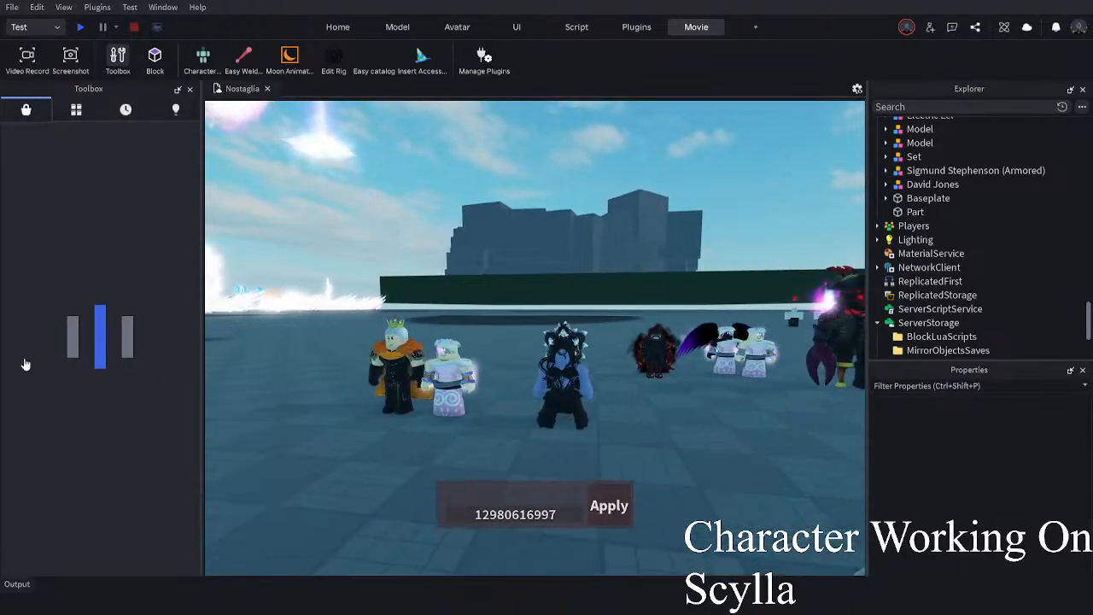
{"action": "right_click_drag", "start_coordinate": [232, 243], "coordinate": [232, 243]}
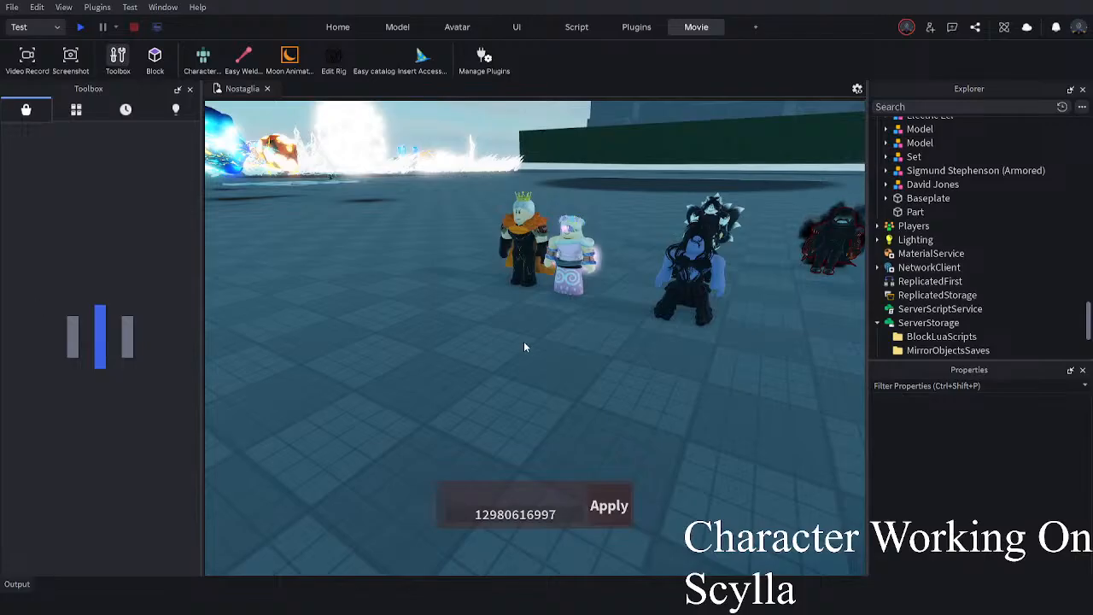
- Insert the SCP-3000 model, fly around to examine it and delete it
{"action": "right_click_drag", "start_coordinate": [522, 342], "coordinate": [523, 342]}
{"action": "key", "text": "ctrl+v"}
{"action": "key", "text": "f"}
{"action": "key", "text": "e"}
{"action": "key", "text": "w"}
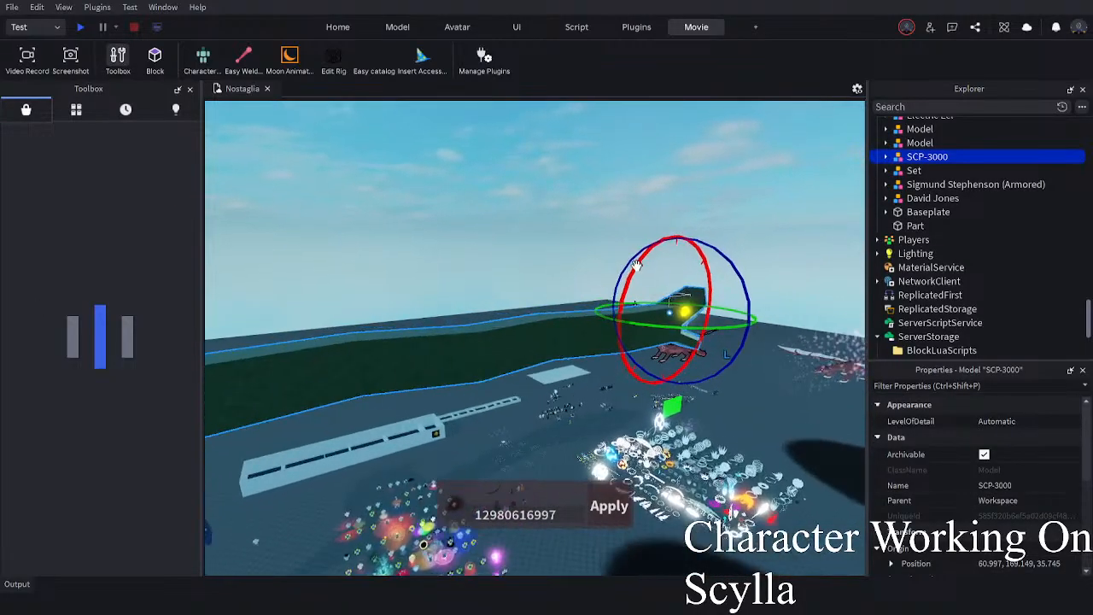
{"action": "key", "text": "w"}
{"action": "right_click_drag", "start_coordinate": [637, 271], "coordinate": [635, 266]}
{"action": "key", "text": "w"}
{"action": "key", "text": "s"}
{"action": "key", "text": "Delete"}
- Return to the Electric Eel in front of the characters and delete it
{"action": "key", "text": "w"}
{"action": "key", "text": "w"}
{"action": "right_click_drag", "start_coordinate": [586, 292], "coordinate": [557, 297]}
{"action": "key", "text": "w"}
{"action": "key", "text": "w"}
{"action": "key", "text": "w"}
{"action": "key", "text": "s"}
{"action": "left_click", "coordinate": [541, 269]}
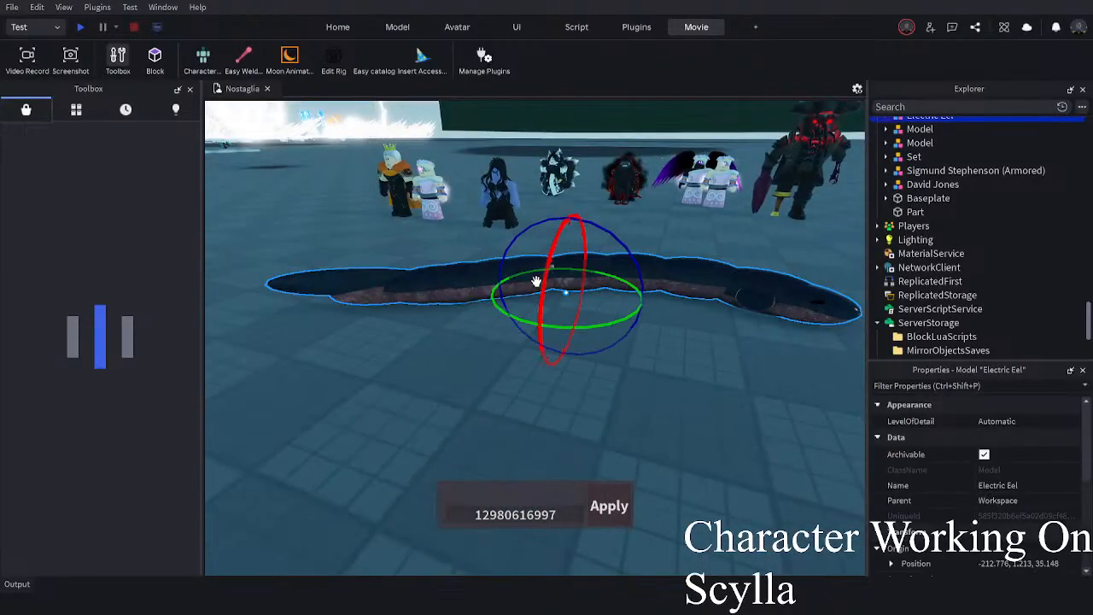
{"action": "key", "text": "Delete"}
- Insert another candidate creature model near the characters, position it and rotate it
{"action": "key", "text": "a"}
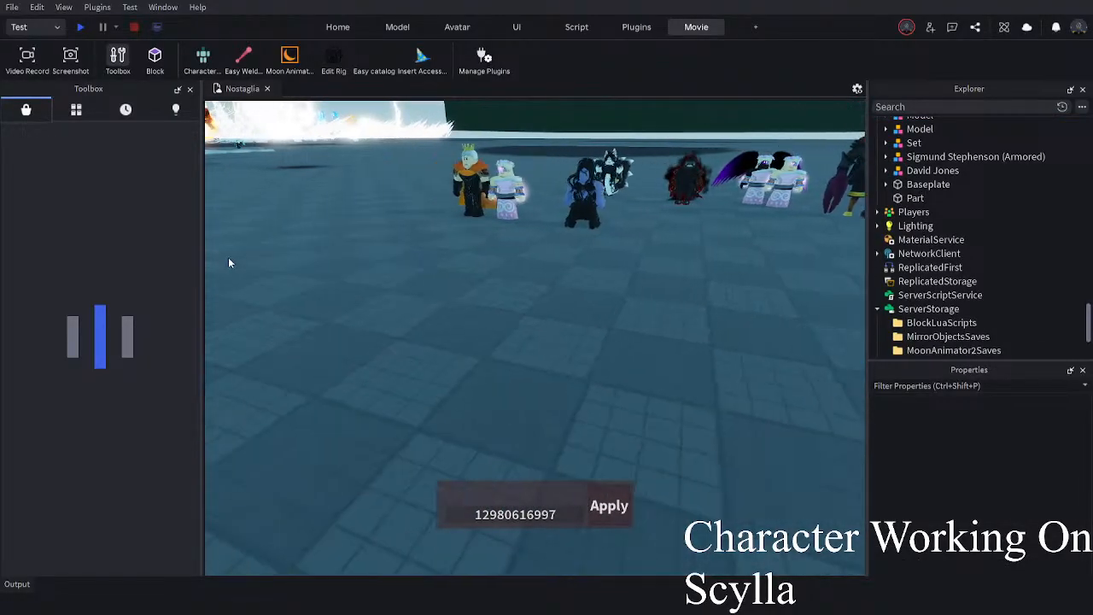
{"action": "key", "text": "ctrl+v"}
{"action": "right_click_drag", "start_coordinate": [501, 261], "coordinate": [544, 347]}
{"action": "key", "text": "w"}
{"action": "left_click_drag", "start_coordinate": [544, 347], "coordinate": [485, 413]}
{"action": "key", "text": "s"}
{"action": "key", "text": "r"}
{"action": "key", "text": "r"}
{"action": "key", "text": "r"}
{"action": "key", "text": "s"}
- Examine the newly inserted candidate model from several sides and delete it
{"action": "left_click", "coordinate": [394, 423]}
{"action": "right_click_drag", "start_coordinate": [394, 423], "coordinate": [394, 424]}
{"action": "key", "text": "w"}
{"action": "key", "text": "s"}
{"action": "left_click", "coordinate": [574, 380]}
{"action": "key", "text": "Delete"}
- Examine an Electric Eel placed in the open floor area once more and delete it
{"action": "right_click_drag", "start_coordinate": [297, 341], "coordinate": [297, 341]}
{"action": "key", "text": "a"}
{"action": "key", "text": "w"}
{"action": "key", "text": "s"}
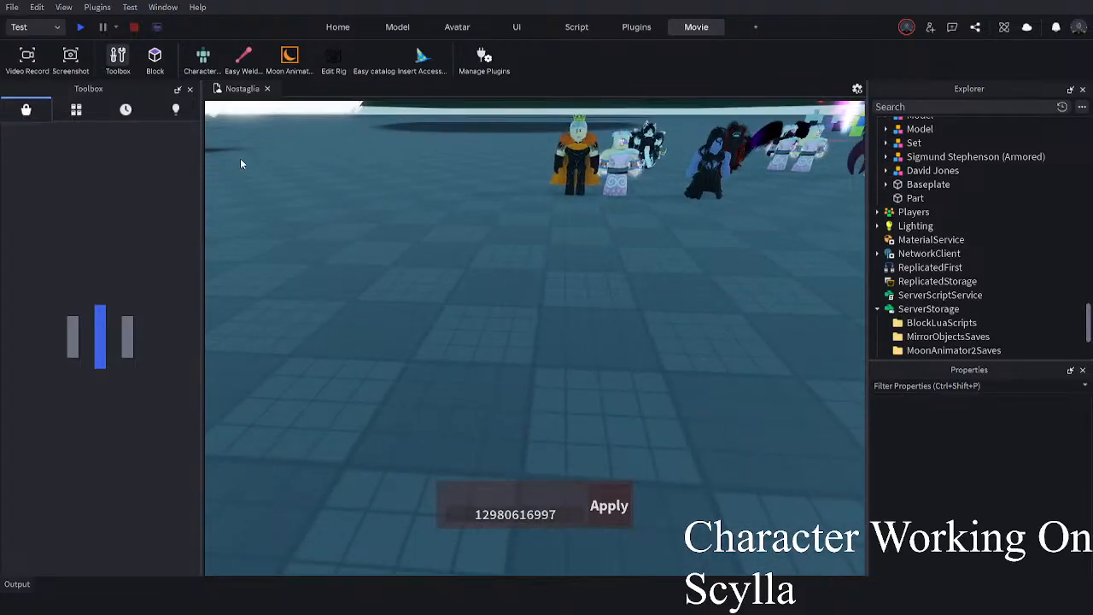
{"action": "right_click_drag", "start_coordinate": [445, 286], "coordinate": [445, 286]}
{"action": "left_click", "coordinate": [445, 286]}
{"action": "key", "text": "f"}
{"action": "scroll", "coordinate": [446, 286], "scroll_direction": "up", "scroll_amount": 5}
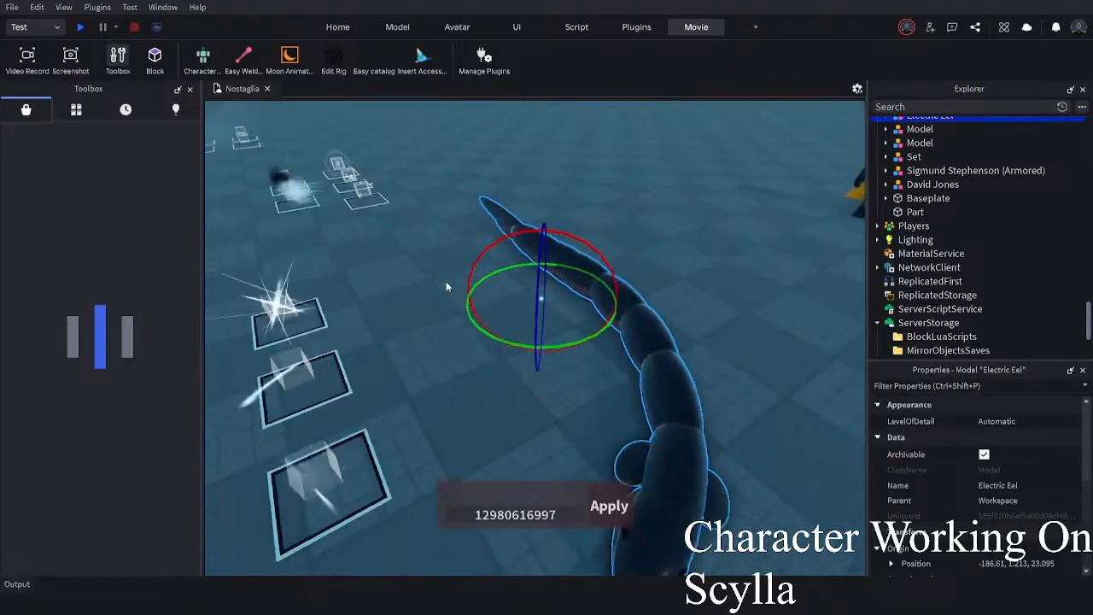
{"action": "key", "text": "Delete"}
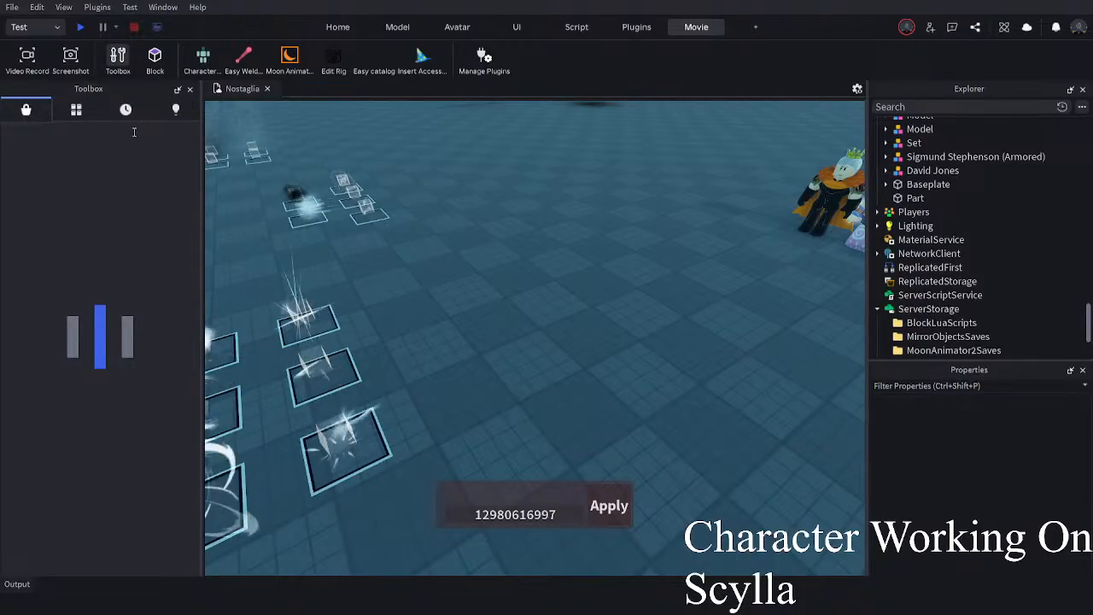
- Insert the giant grey sea creature model with a toothed open mouth, examine its head and delete it
{"action": "right_click_drag", "start_coordinate": [432, 178], "coordinate": [431, 178]}
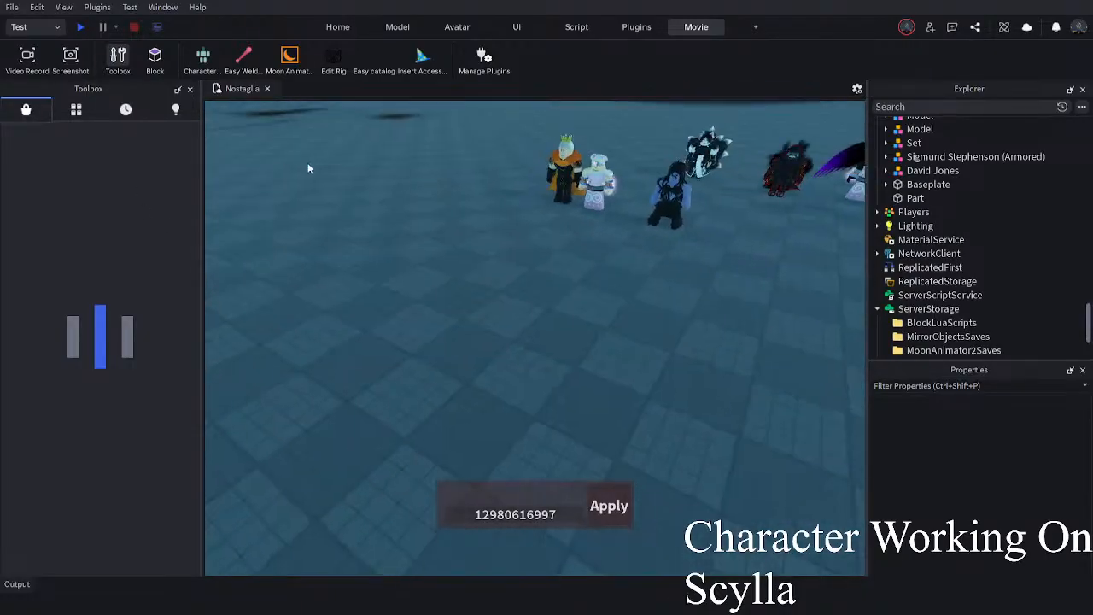
{"action": "scroll", "coordinate": [254, 209], "scroll_direction": "down", "scroll_amount": 2}
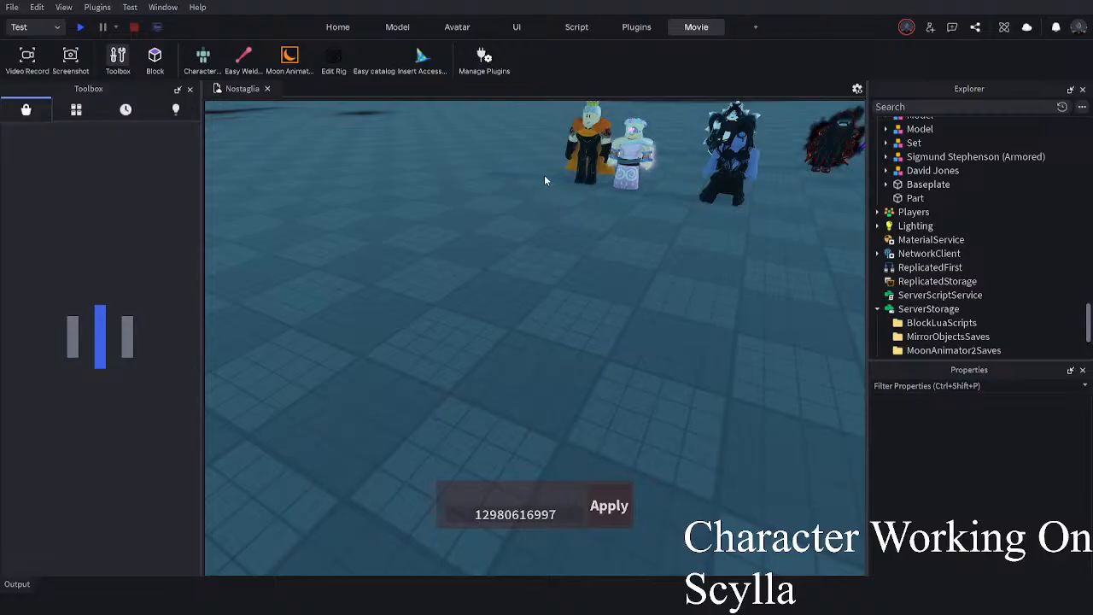
{"action": "key", "text": "ctrl+v"}
{"action": "right_click_drag", "start_coordinate": [534, 176], "coordinate": [535, 176]}
{"action": "key", "text": "w"}
{"action": "right_click_drag", "start_coordinate": [413, 393], "coordinate": [412, 388]}
{"action": "key", "text": "a"}
{"action": "key", "text": "w"}
{"action": "key", "text": "d"}
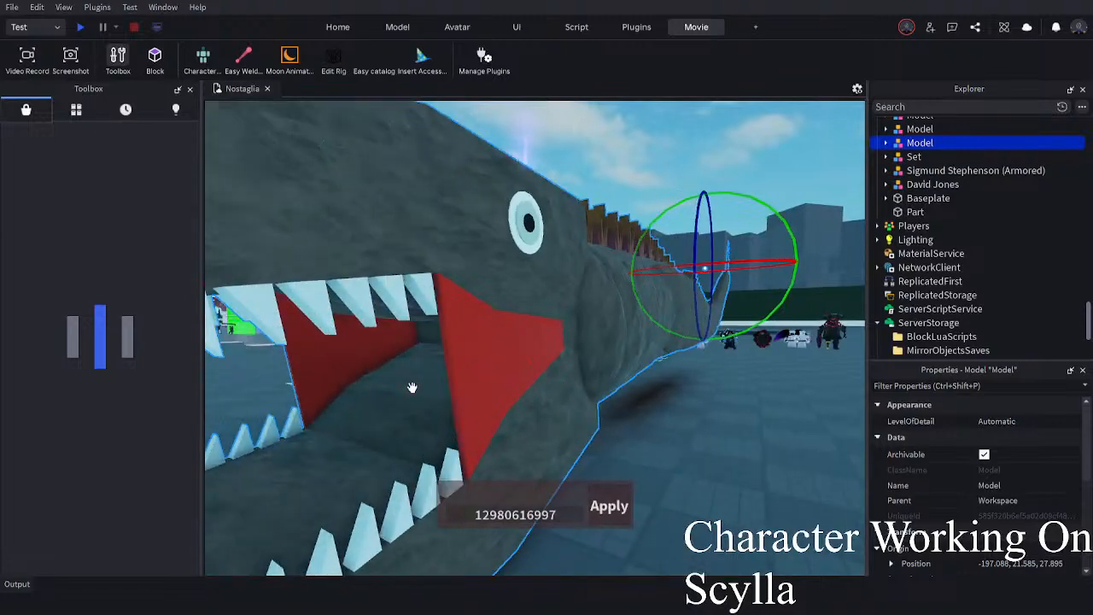
{"action": "key", "text": "Delete"}
{"action": "right_click_drag", "start_coordinate": [338, 335], "coordinate": [338, 335]}
{"action": "key", "text": "w"}
{"action": "right_click_drag", "start_coordinate": [626, 196], "coordinate": [614, 193]}
{"action": "key", "text": "w"}
{"action": "right_click_drag", "start_coordinate": [515, 235], "coordinate": [515, 235]}
{"action": "key", "text": "w"}
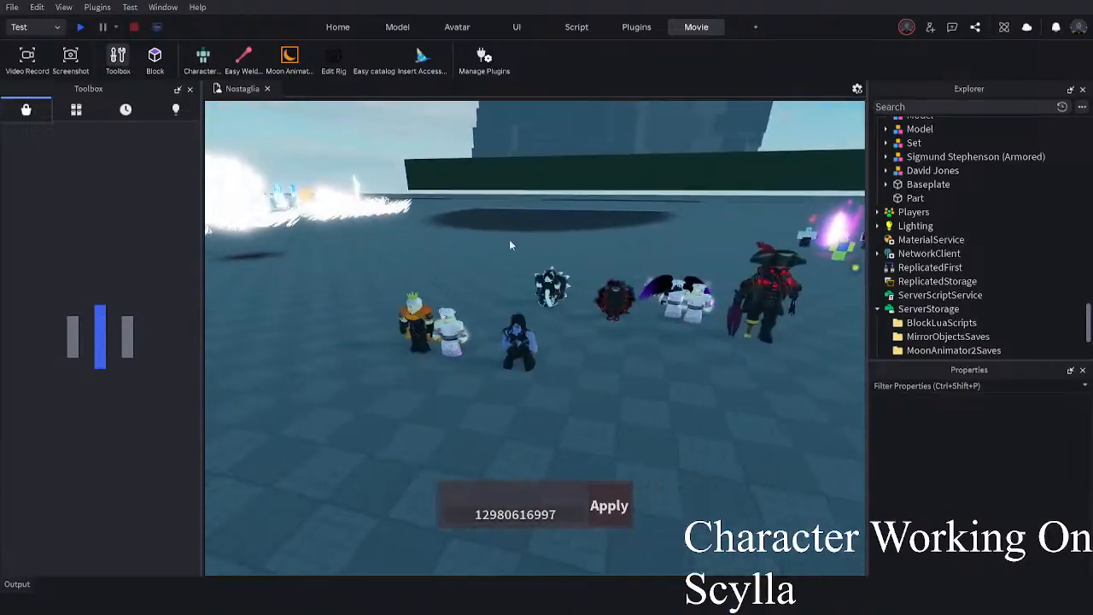
{"action": "key", "text": "s"}
{"action": "key", "text": "w"}
{"action": "right_click_drag", "start_coordinate": [285, 390], "coordinate": [284, 390]}
{"action": "right_click_drag", "start_coordinate": [132, 387], "coordinate": [132, 388]}
{"action": "key", "text": "s"}
{"action": "key", "text": "w"}
{"action": "right_click_drag", "start_coordinate": [305, 344], "coordinate": [305, 345]}
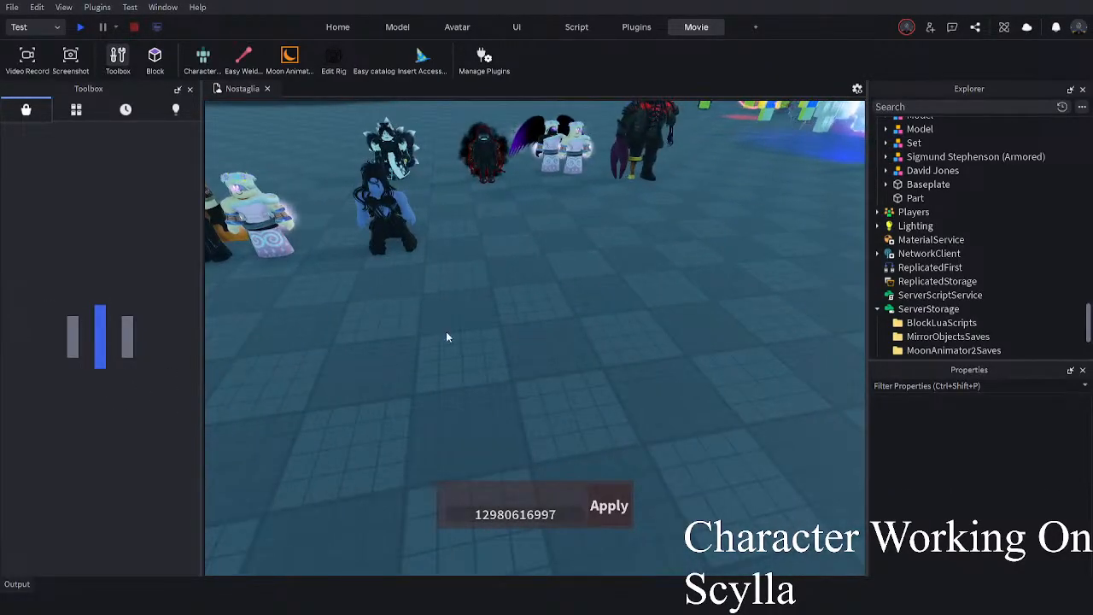
- Insert the Blue-Lipped Sea Krait model onto the floor near the characters and examine its striped body
{"action": "key", "text": "ctrl+v"}
{"action": "right_click_drag", "start_coordinate": [579, 354], "coordinate": [579, 354]}
{"action": "key", "text": "w"}
{"action": "key", "text": "a"}
{"action": "right_click_drag", "start_coordinate": [587, 430], "coordinate": [587, 430]}
{"action": "key", "text": "s"}
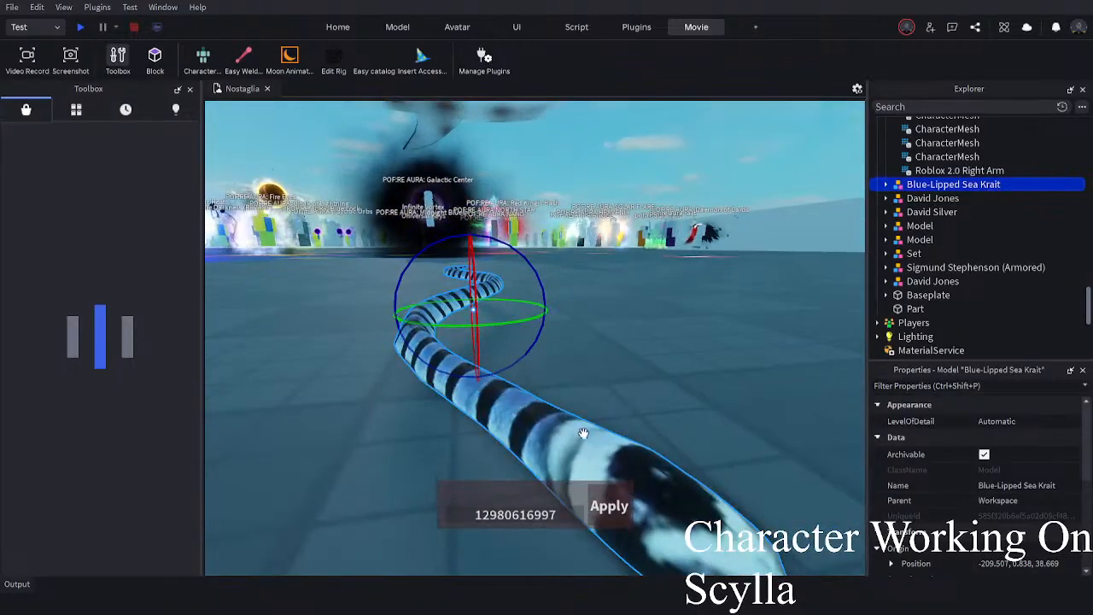
- Examine the Blue-Lipped Sea Krait's whole length from farther away and from the side, and expand its list of parts
{"action": "left_click", "coordinate": [571, 437]}
{"action": "left_click", "coordinate": [762, 331]}
{"action": "right_click_drag", "start_coordinate": [753, 330], "coordinate": [753, 330]}
{"action": "key", "text": "s"}
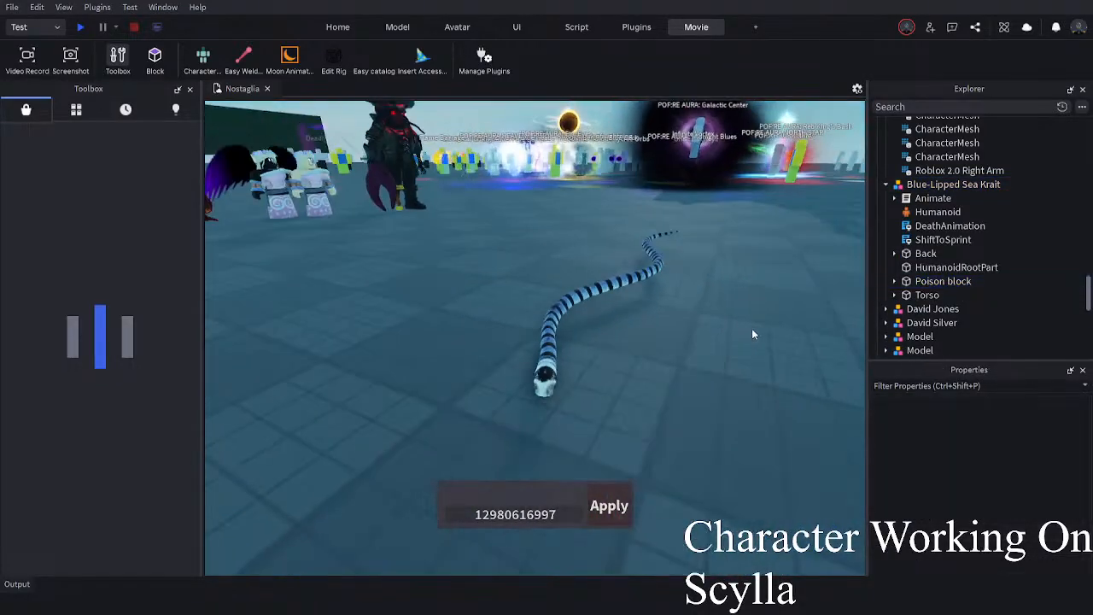
{"action": "left_click", "coordinate": [626, 280]}
{"action": "key", "text": "d"}
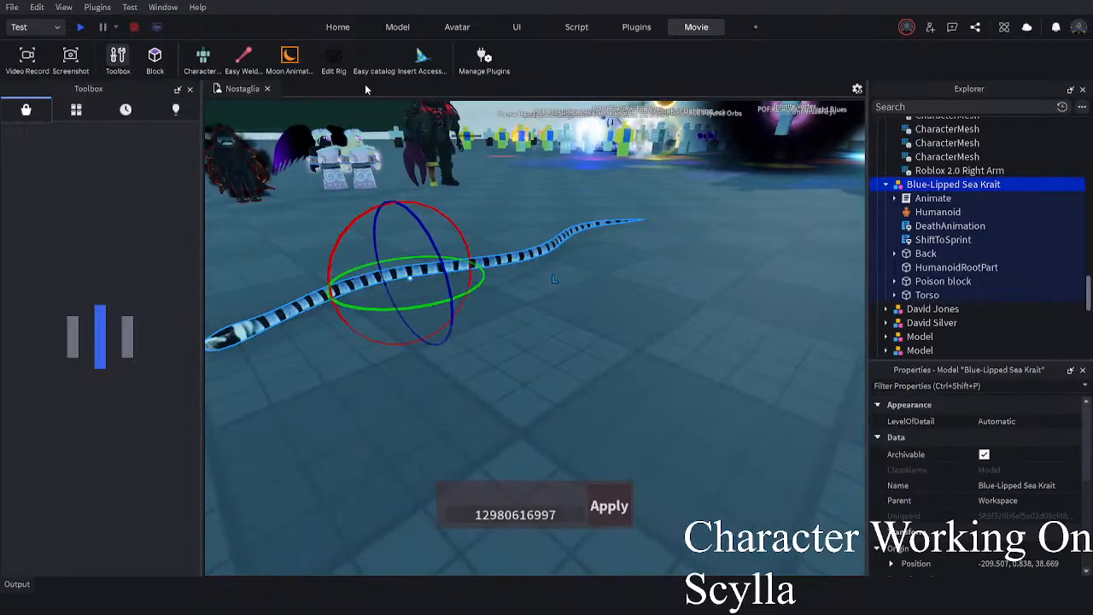
- Open Moon Animator and inspect the Blue-Lipped Sea Krait's Back, Poison block and Torso parts for their contents
{"action": "left_click", "coordinate": [289, 56]}
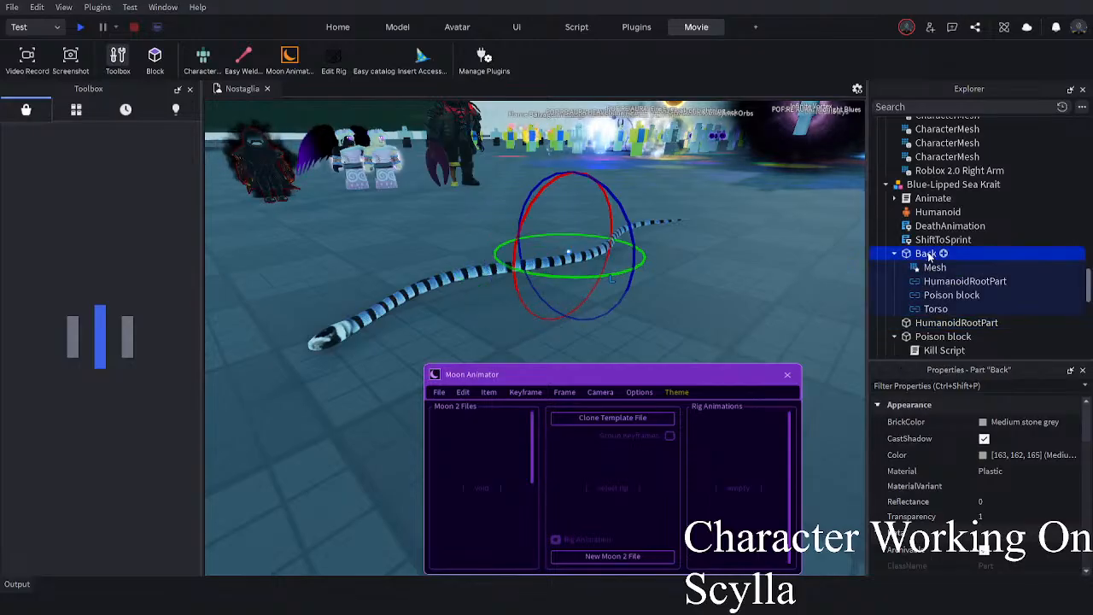
{"action": "left_click", "coordinate": [898, 294]}
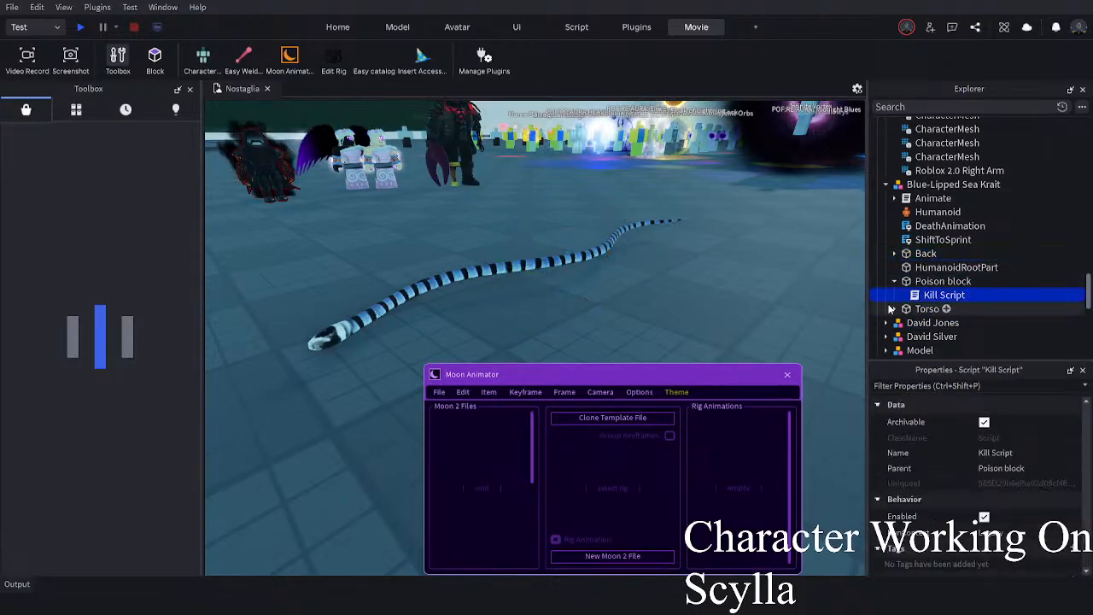
{"action": "right_click_drag", "start_coordinate": [809, 312], "coordinate": [786, 312]}
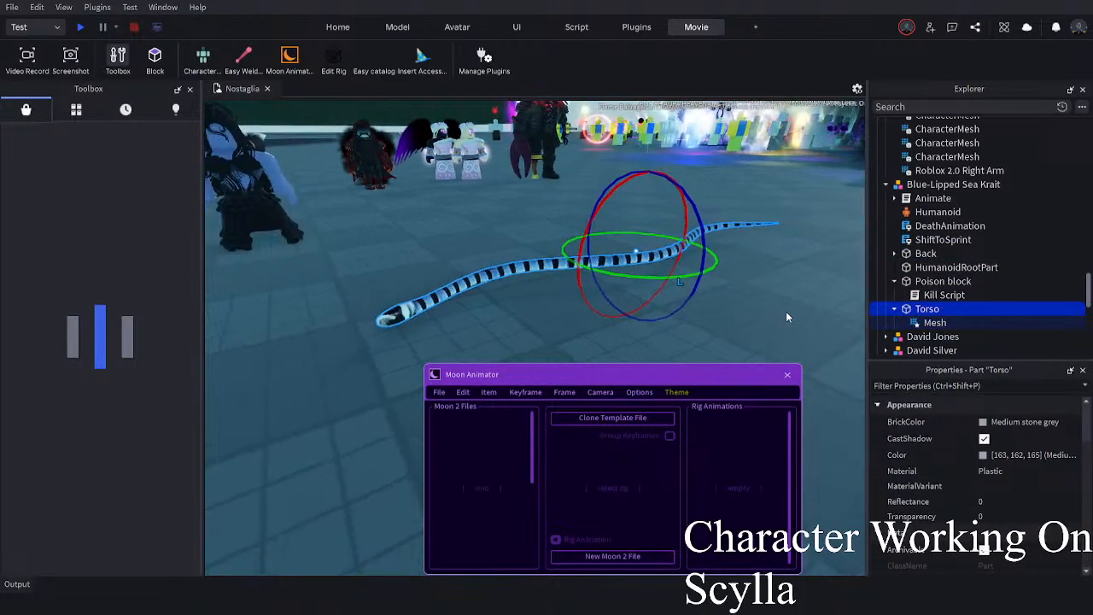
{"action": "scroll", "coordinate": [787, 313], "scroll_direction": "down", "scroll_amount": 2}
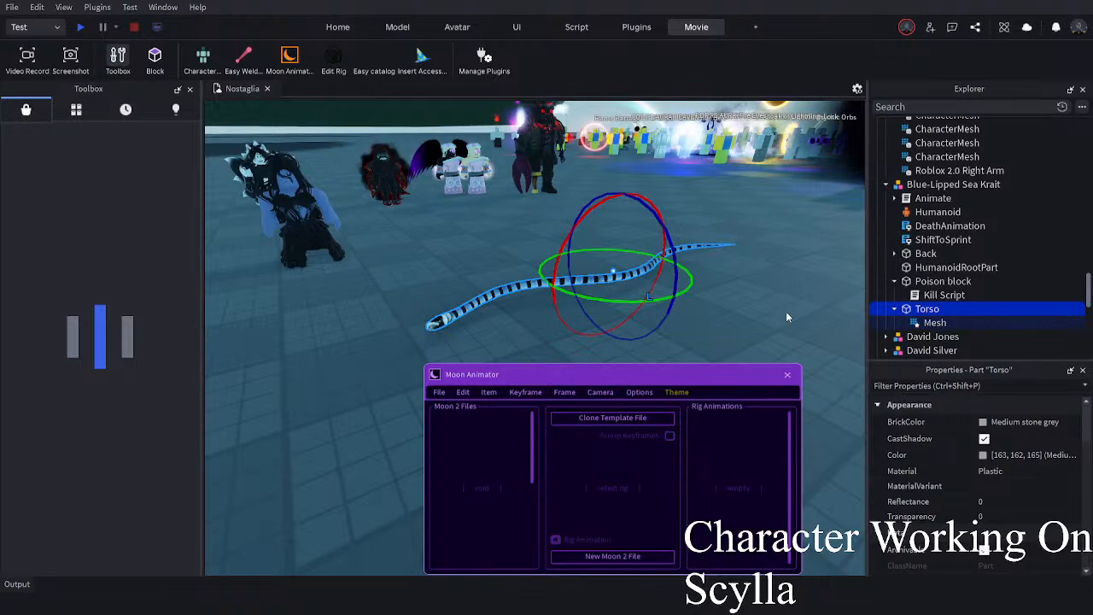
- Delete the Blue-Lipped Sea Krait model and close Moon Animator
{"action": "left_click", "coordinate": [948, 185]}
{"action": "key", "text": "Delete"}
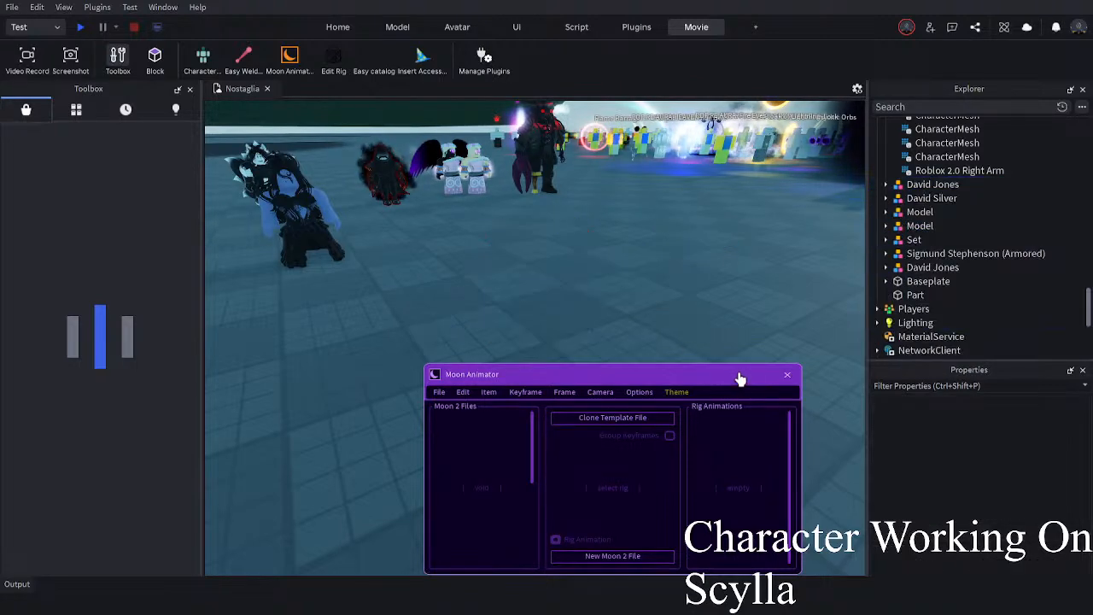
{"action": "left_click", "coordinate": [780, 375]}
{"action": "key", "text": "d"}
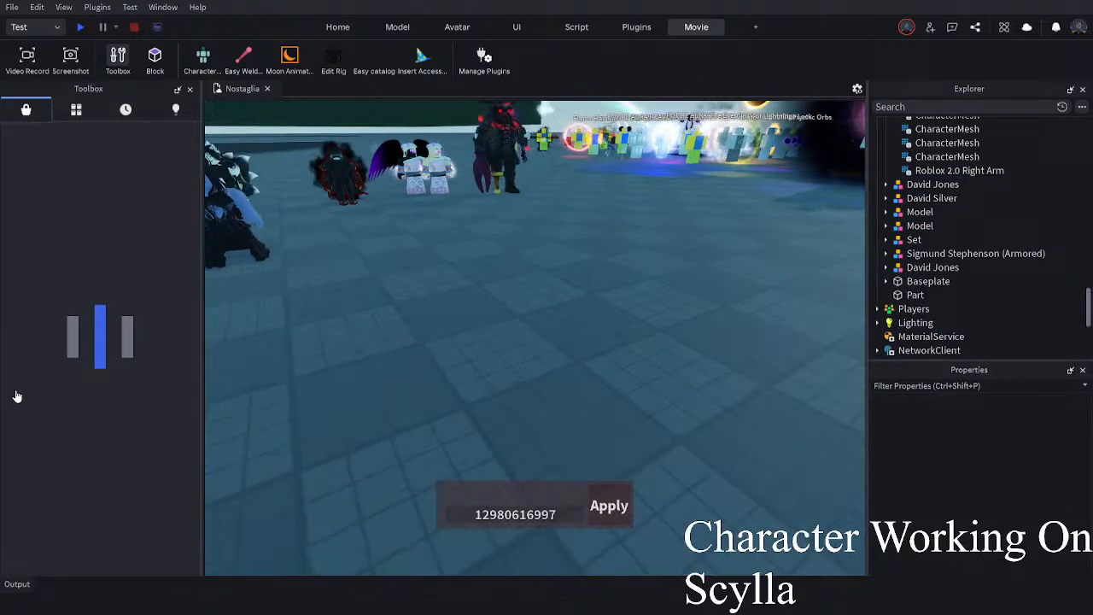
- Insert the Medusa model on the open floor near the characters, examine it up close and delete it
{"action": "left_click", "coordinate": [17, 396]}
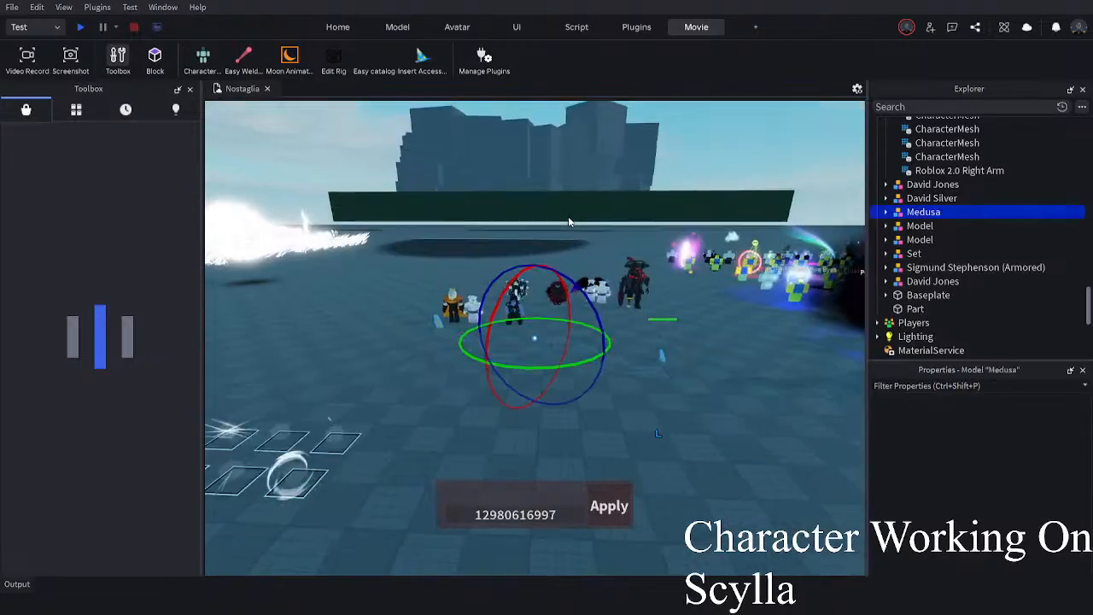
{"action": "scroll", "coordinate": [569, 222], "scroll_direction": "up", "scroll_amount": 5}
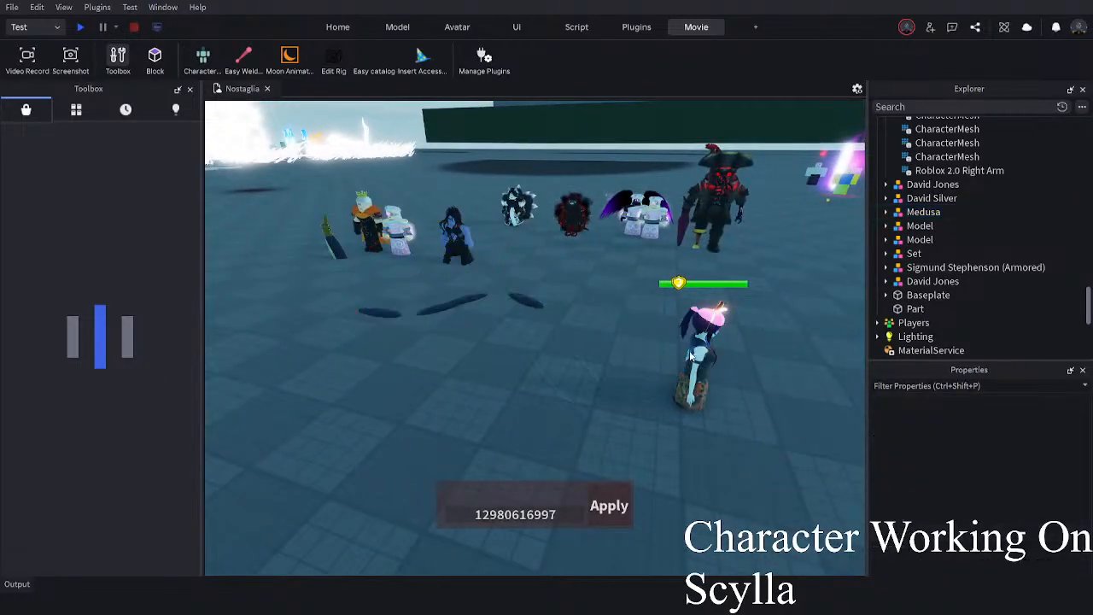
{"action": "scroll", "coordinate": [770, 476], "scroll_direction": "up", "scroll_amount": 5}
{"action": "right_click_drag", "start_coordinate": [770, 477], "coordinate": [770, 472]}
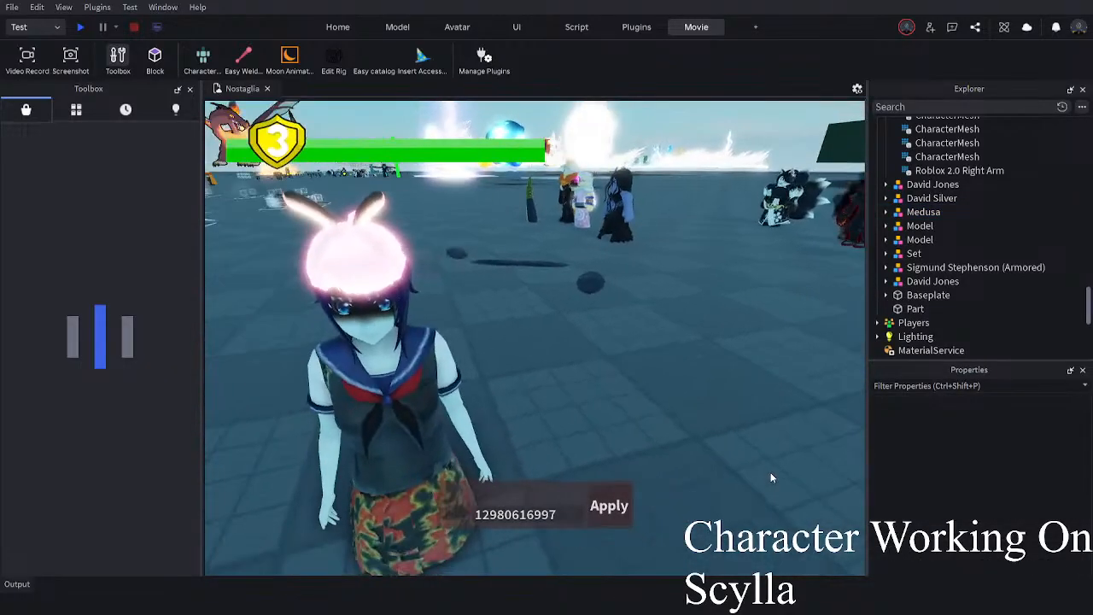
{"action": "scroll", "coordinate": [770, 472], "scroll_direction": "down", "scroll_amount": 4}
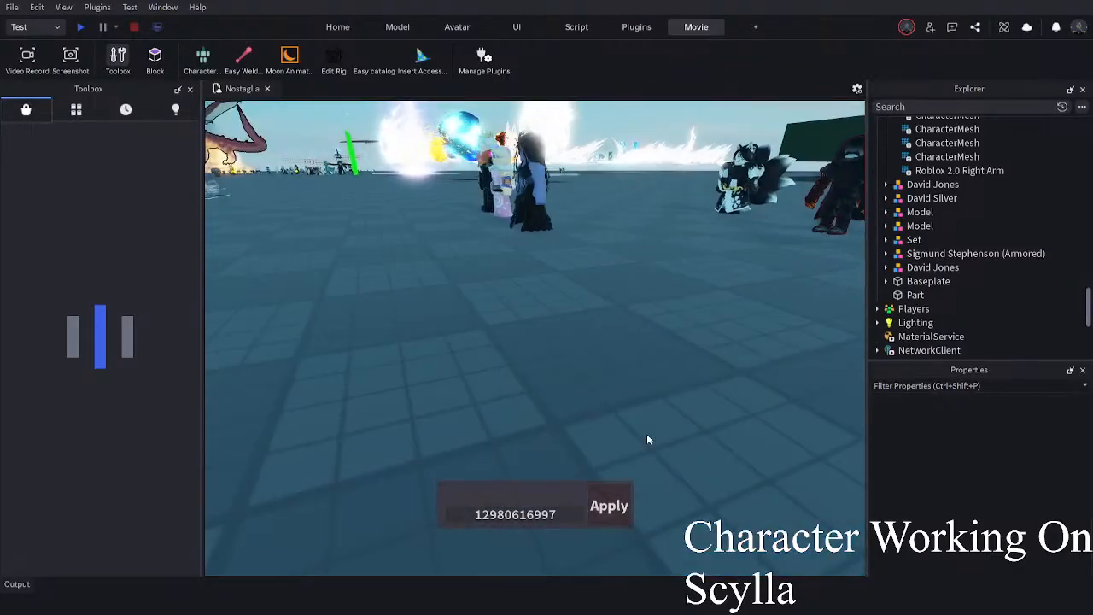
- Insert the Timber rattlesnake model on the open floor in front of the characters and examine its scaled body up close
{"action": "mouse_move", "coordinate": [64, 289]}
{"action": "right_mouse_down"}
{"action": "mouse_move", "coordinate": [271, 332]}
{"action": "mouse_move", "coordinate": [106, 334]}
{"action": "mouse_move", "coordinate": [413, 331]}
{"action": "mouse_move", "coordinate": [63, 307]}
{"action": "right_mouse_up"}
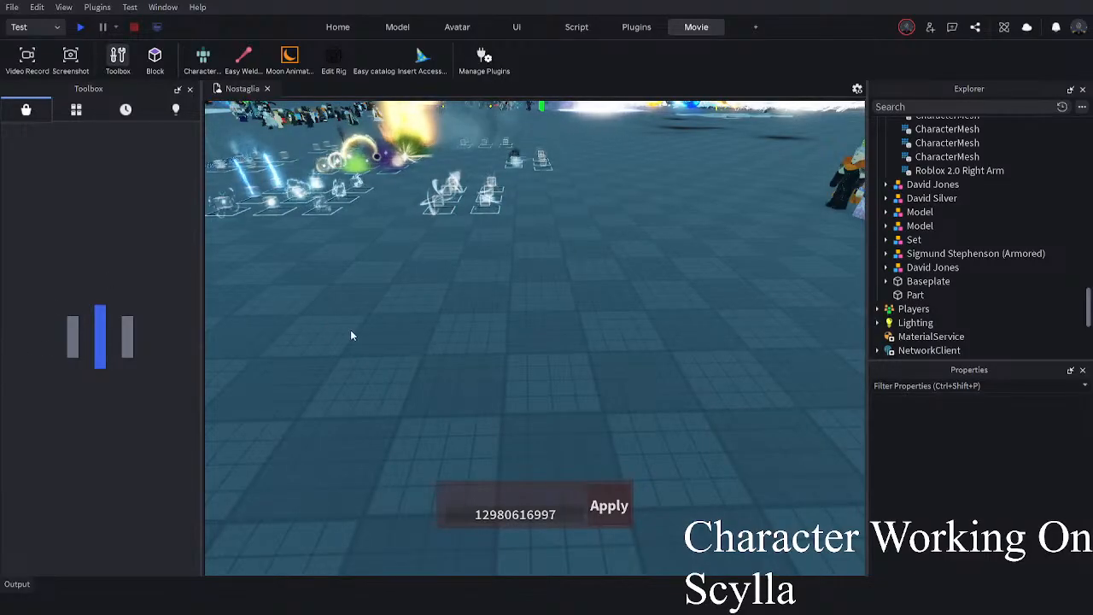
{"action": "right_click_drag", "start_coordinate": [350, 329], "coordinate": [339, 332]}
{"action": "key", "text": "w"}
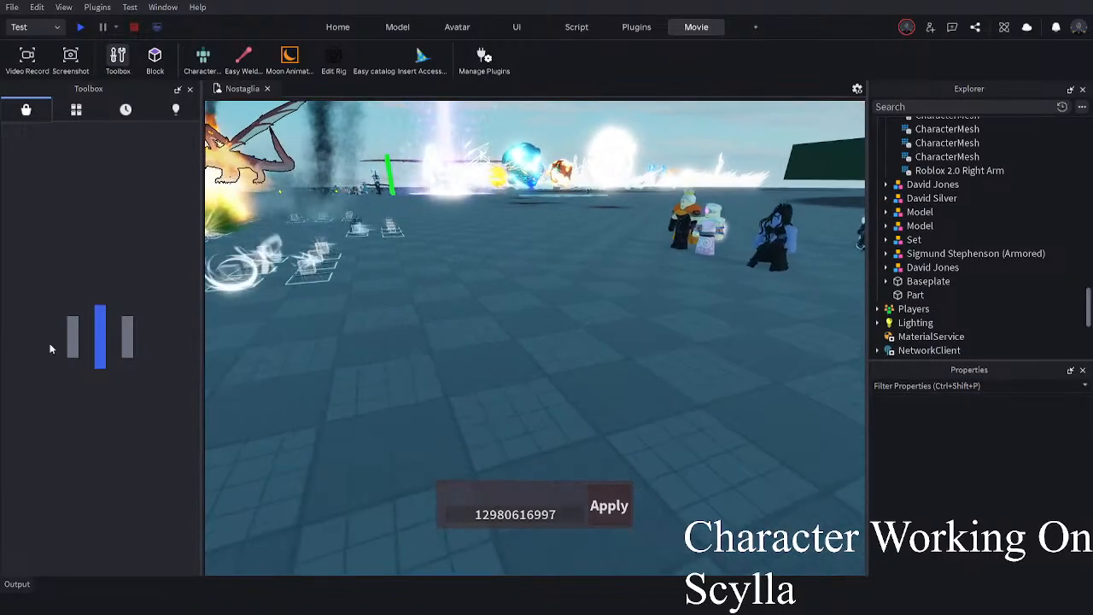
{"action": "key", "text": "ctrl+v"}
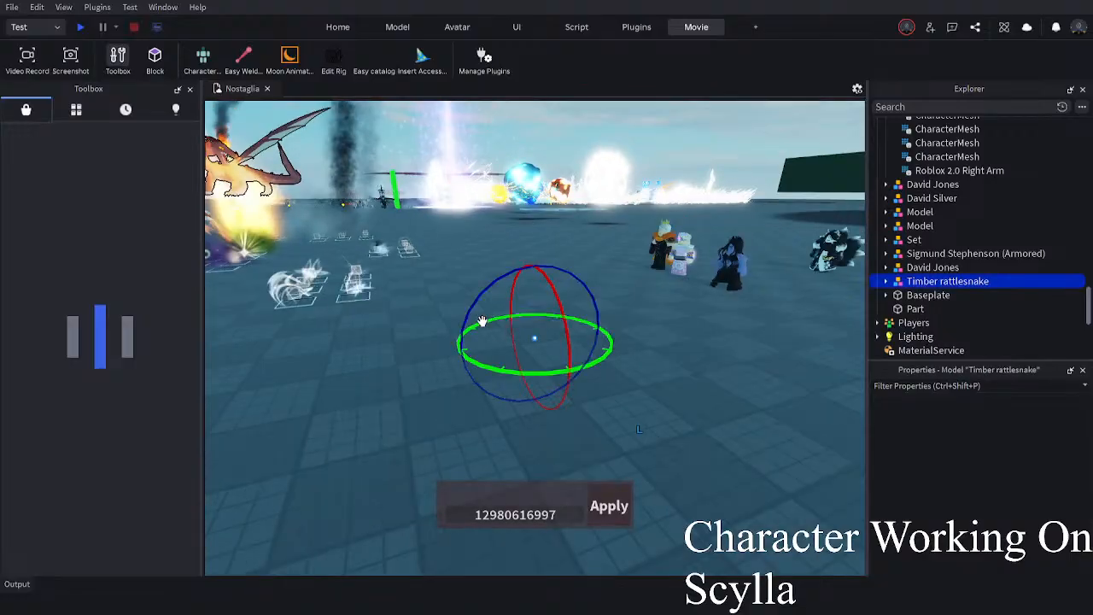
{"action": "key", "text": "w"}
{"action": "right_click_drag", "start_coordinate": [482, 326], "coordinate": [483, 321]}
{"action": "key", "text": "s"}
{"action": "key", "text": "f"}
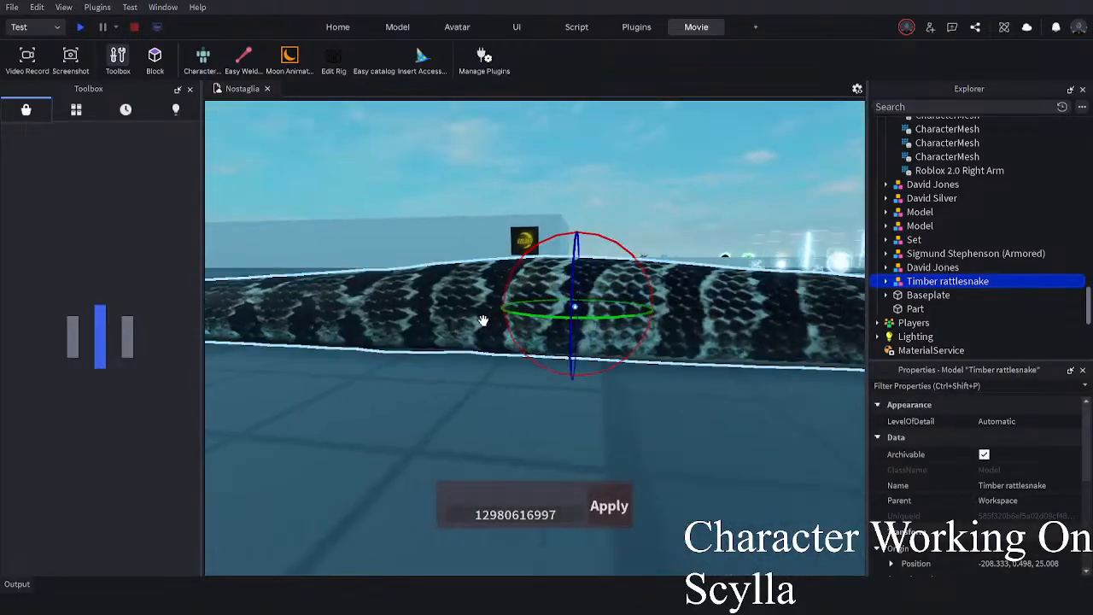
- Move the Timber rattlesnake across the floor to beside Scylla, compare the two and delete the snake
{"action": "left_click", "coordinate": [569, 338]}
{"action": "mouse_move", "coordinate": [568, 338]}
{"action": "right_mouse_down"}
{"action": "mouse_move", "coordinate": [538, 330]}
{"action": "mouse_move", "coordinate": [568, 334]}
{"action": "right_mouse_up"}
{"action": "left_click_drag", "start_coordinate": [296, 344], "coordinate": [547, 341]}
{"action": "right_click_drag", "start_coordinate": [549, 342], "coordinate": [547, 341]}
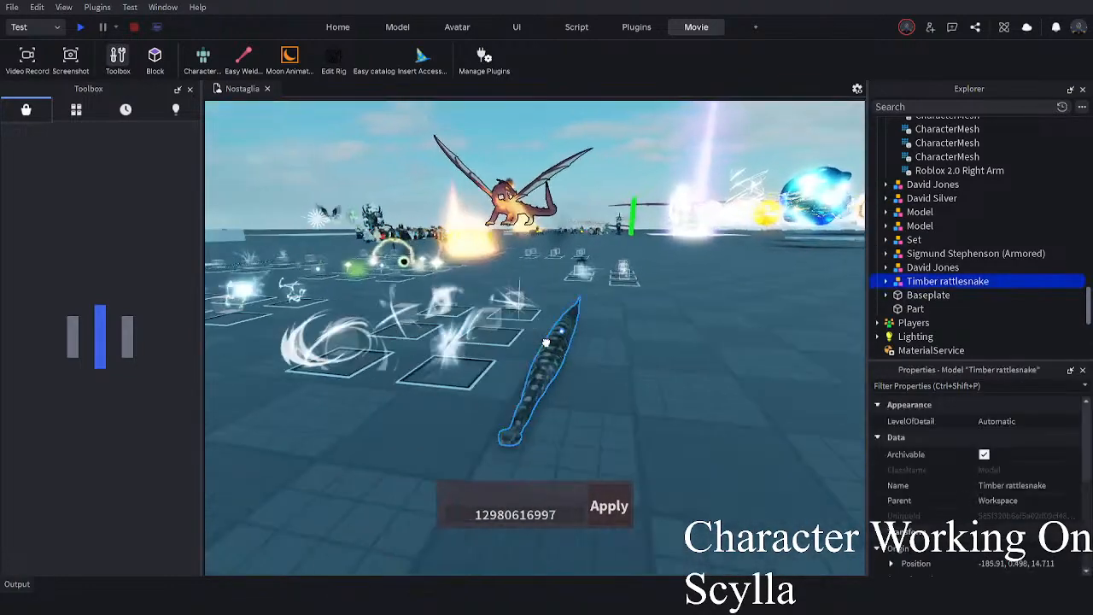
{"action": "left_click_drag", "start_coordinate": [547, 342], "coordinate": [548, 335]}
{"action": "right_click_drag", "start_coordinate": [547, 341], "coordinate": [547, 335]}
{"action": "left_click_drag", "start_coordinate": [547, 336], "coordinate": [558, 344]}
{"action": "right_click_drag", "start_coordinate": [548, 336], "coordinate": [559, 344]}
{"action": "left_click_drag", "start_coordinate": [558, 344], "coordinate": [560, 344]}
{"action": "right_click_drag", "start_coordinate": [558, 345], "coordinate": [560, 344]}
{"action": "left_click_drag", "start_coordinate": [560, 344], "coordinate": [562, 345]}
{"action": "right_click_drag", "start_coordinate": [560, 344], "coordinate": [563, 345]}
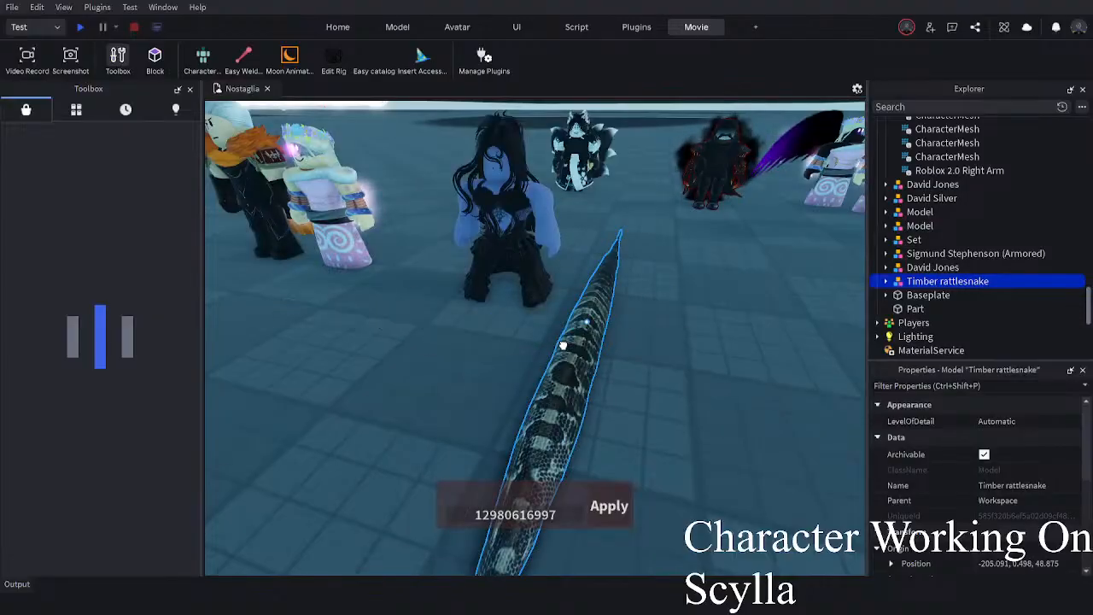
{"action": "key", "text": "Delete"}
- Examine Scylla in her black ruffled dress from the front and side alongside the neighbouring characters
{"action": "right_click_drag", "start_coordinate": [548, 393], "coordinate": [548, 394]}
{"action": "key", "text": "s"}
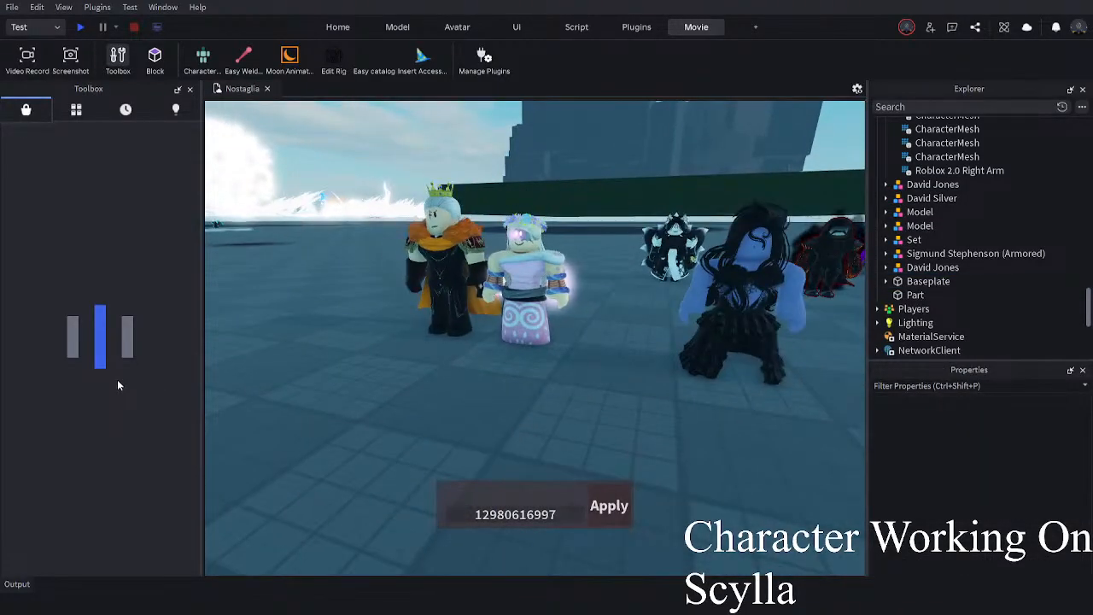
{"action": "key", "text": "d"}
{"action": "right_click_drag", "start_coordinate": [268, 307], "coordinate": [347, 310]}
{"action": "key", "text": "a"}
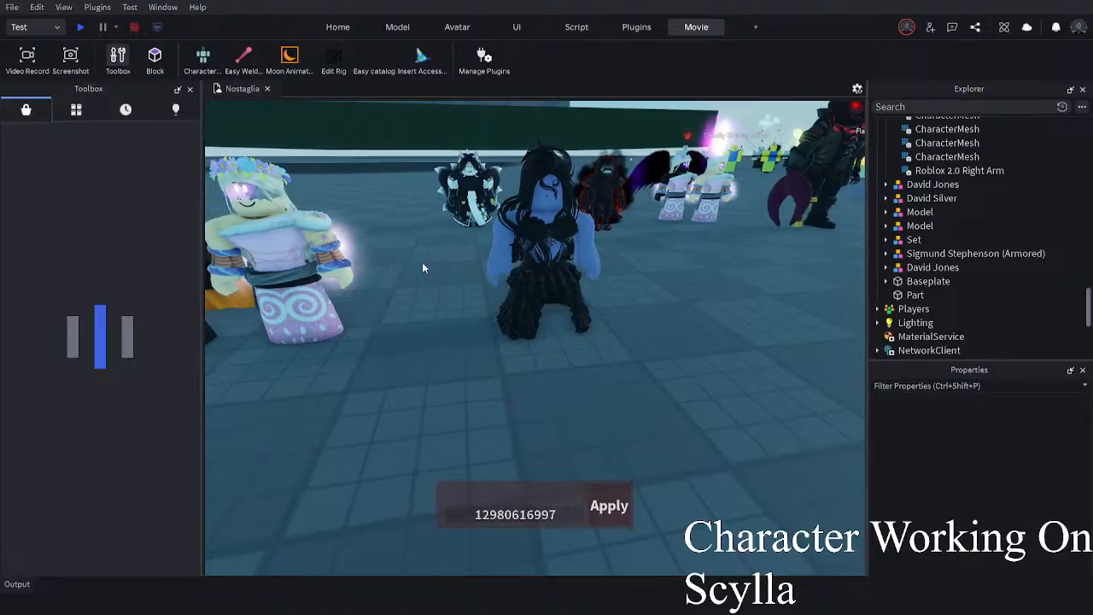
{"action": "right_click_drag", "start_coordinate": [424, 264], "coordinate": [421, 260]}
{"action": "key", "text": "w"}
{"action": "key", "text": "d"}
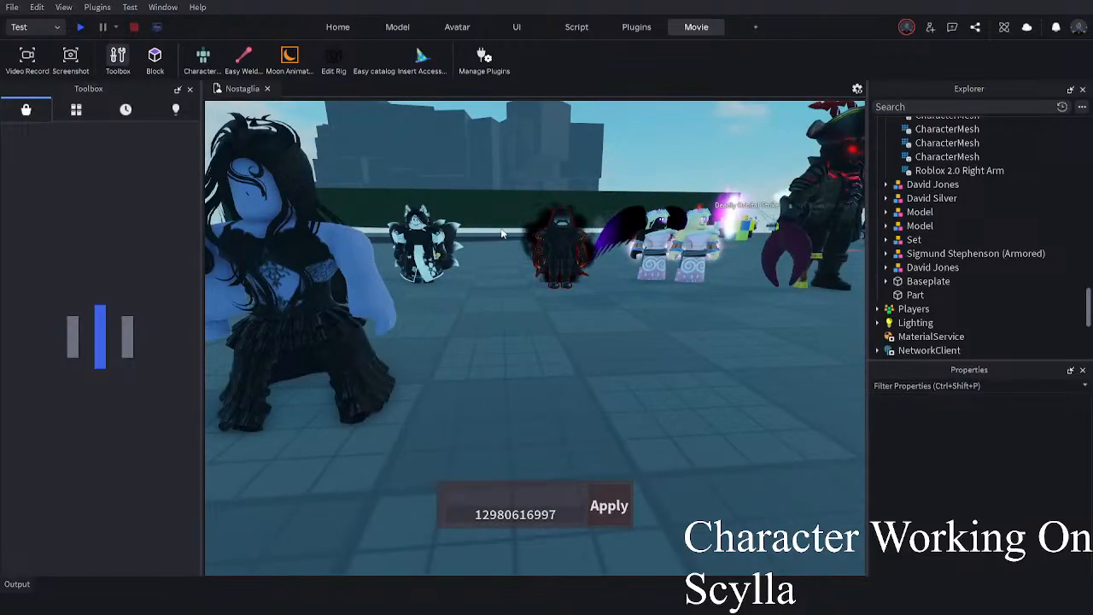
{"action": "key", "text": "a"}
{"action": "key", "text": "w"}
- Look around the place for face options and examine the Face display of eight sample heads
{"action": "right_click_drag", "start_coordinate": [589, 301], "coordinate": [648, 286]}
{"action": "key", "text": "d"}
{"action": "key", "text": "s"}
{"action": "key", "text": "d"}
{"action": "key", "text": "w"}
{"action": "key", "text": "d"}
{"action": "key", "text": "s"}
{"action": "key", "text": "w"}
{"action": "key", "text": "w"}
{"action": "key", "text": "a"}
{"action": "key", "text": "d"}
{"action": "key", "text": "s"}
{"action": "key", "text": "w"}
{"action": "key", "text": "w"}
{"action": "key", "text": "s"}
{"action": "key", "text": "w"}
{"action": "key", "text": "w"}
{"action": "key", "text": "s"}
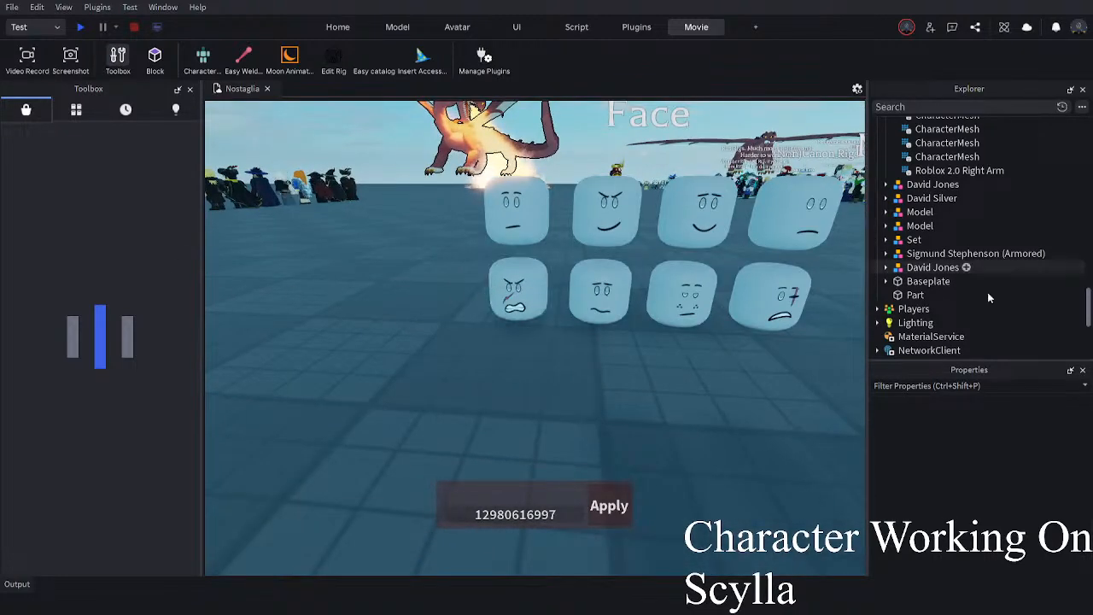
{"action": "right_click_drag", "start_coordinate": [368, 270], "coordinate": [367, 266]}
{"action": "key", "text": "w"}
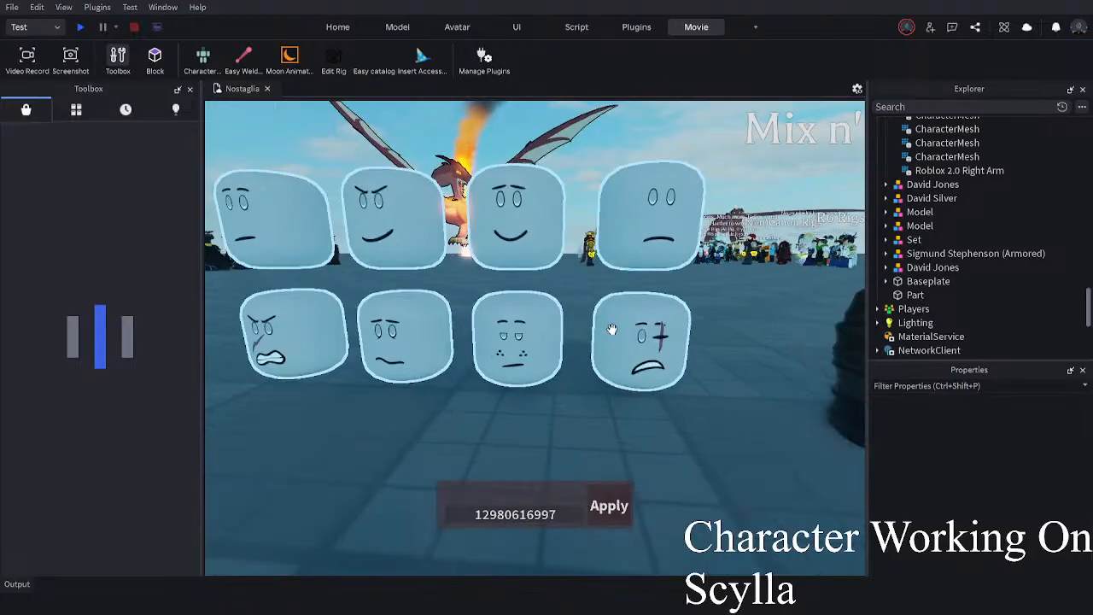
- Look through the line of finished characters and examine their facial expressions
{"action": "key", "text": "a"}
{"action": "right_click_drag", "start_coordinate": [619, 333], "coordinate": [645, 341]}
{"action": "key", "text": "w"}
{"action": "key", "text": "w"}
{"action": "key", "text": "a"}
{"action": "key", "text": "d"}
{"action": "key", "text": "d"}
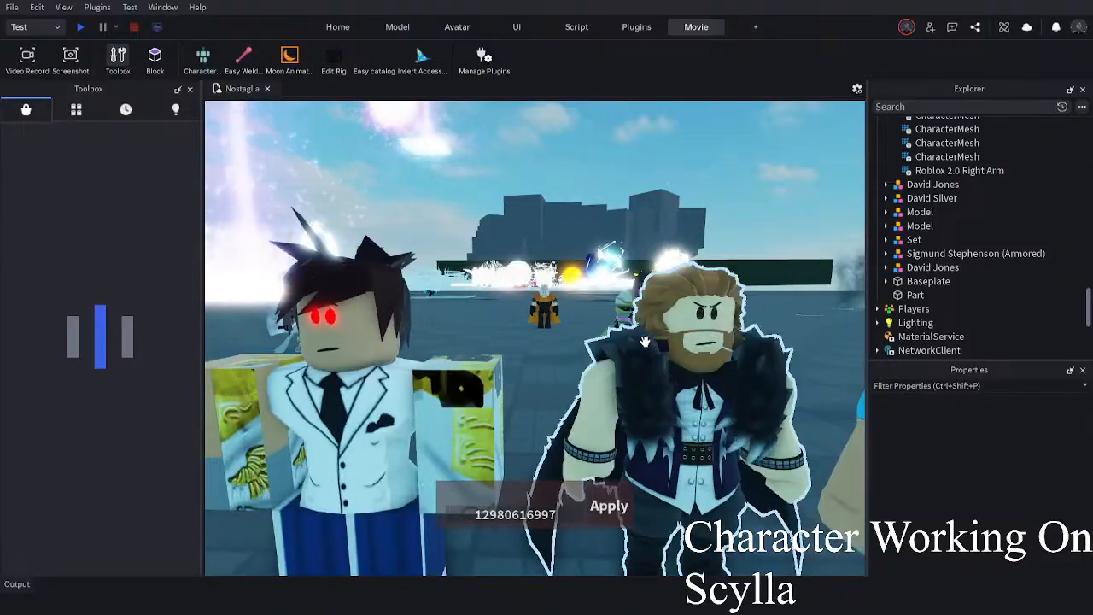
{"action": "key", "text": "d"}
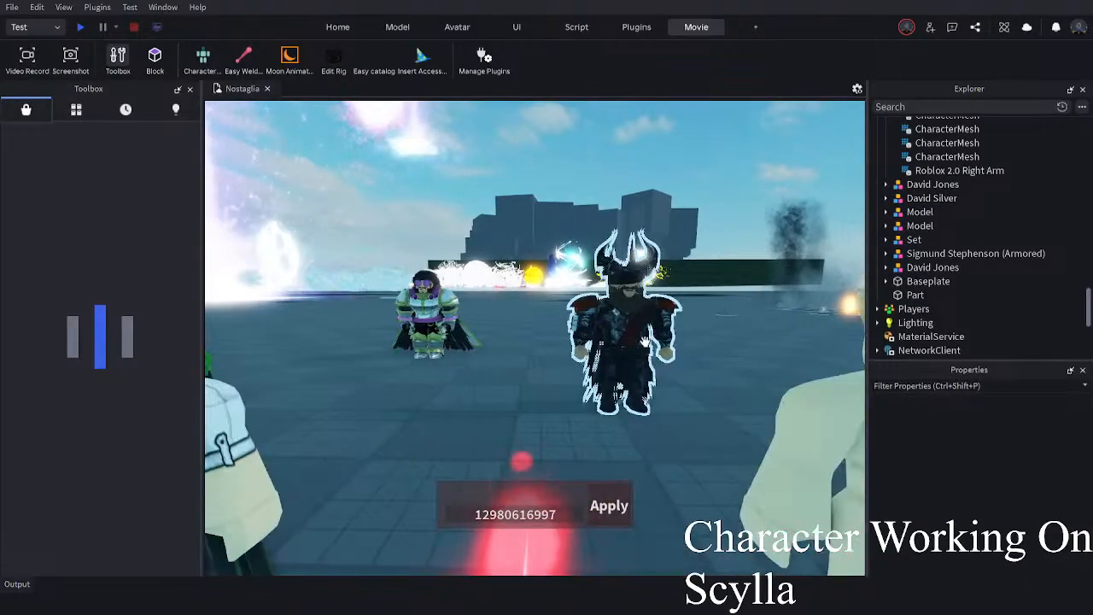
{"action": "key", "text": "d"}
- Copy the FakeHead part with the smiling face from the blond bare-bodied character and paste it into the Workspace
{"action": "left_click", "coordinate": [481, 373]}
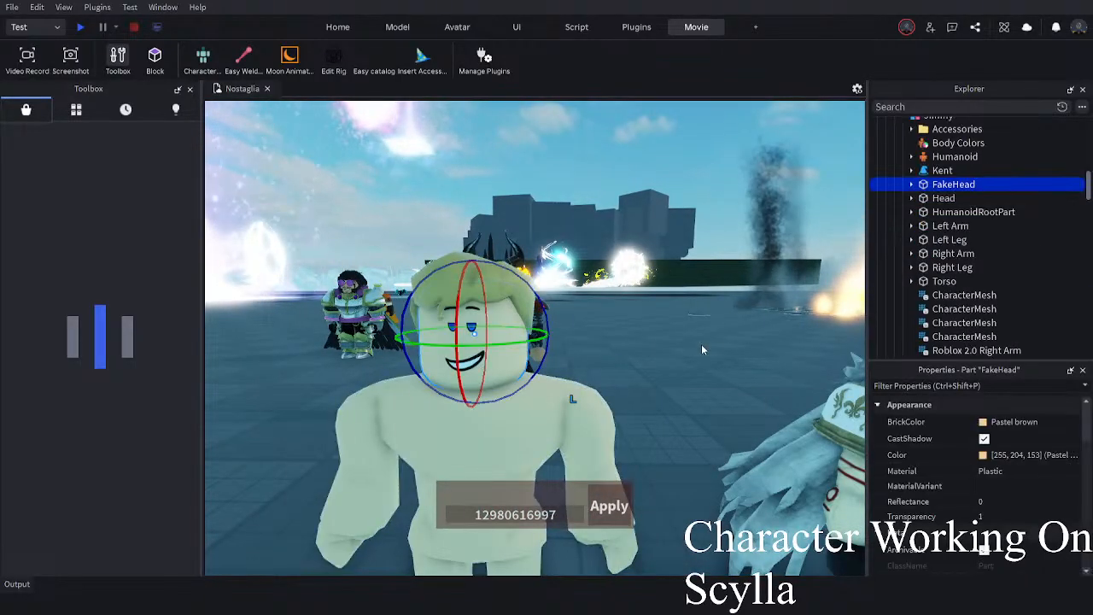
{"action": "key", "text": "d"}
{"action": "left_click", "coordinate": [711, 388]}
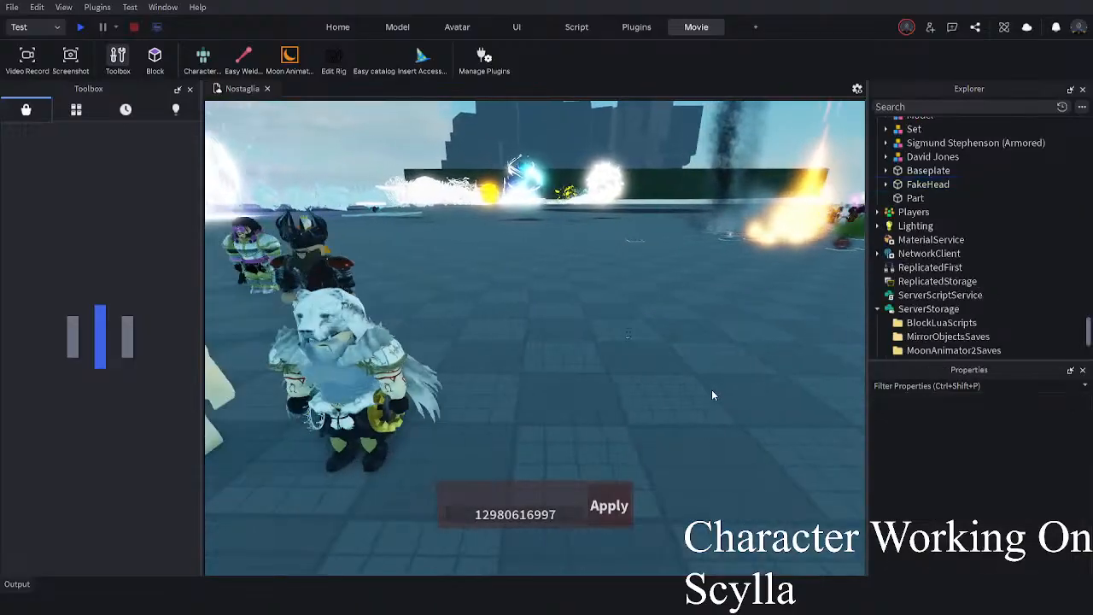
{"action": "key", "text": "d"}
{"action": "left_click", "coordinate": [579, 409]}
{"action": "left_click", "coordinate": [717, 450]}
{"action": "right_click_drag", "start_coordinate": [638, 451], "coordinate": [638, 451]}
{"action": "right_click_drag", "start_coordinate": [749, 471], "coordinate": [748, 471]}
- Look through the remaining rows of characters and examine their faces for one that could suit Scylla
{"action": "key", "text": "w"}
{"action": "key", "text": "w"}
{"action": "right_click_drag", "start_coordinate": [534, 246], "coordinate": [533, 246]}
{"action": "right_click_drag", "start_coordinate": [458, 329], "coordinate": [576, 311]}
{"action": "key", "text": "s"}
{"action": "key", "text": "w"}
{"action": "key", "text": "w"}
{"action": "key", "text": "w"}
{"action": "key", "text": "s"}
{"action": "key", "text": "a"}
{"action": "key", "text": "w"}
{"action": "key", "text": "s"}
{"action": "key", "text": "d"}
{"action": "key", "text": "w"}
{"action": "key", "text": "d"}
{"action": "key", "text": "s"}
{"action": "key", "text": "w"}
{"action": "key", "text": "s"}
{"action": "key", "text": "w"}
{"action": "key", "text": "a"}
{"action": "key", "text": "w"}
{"action": "key", "text": "s"}
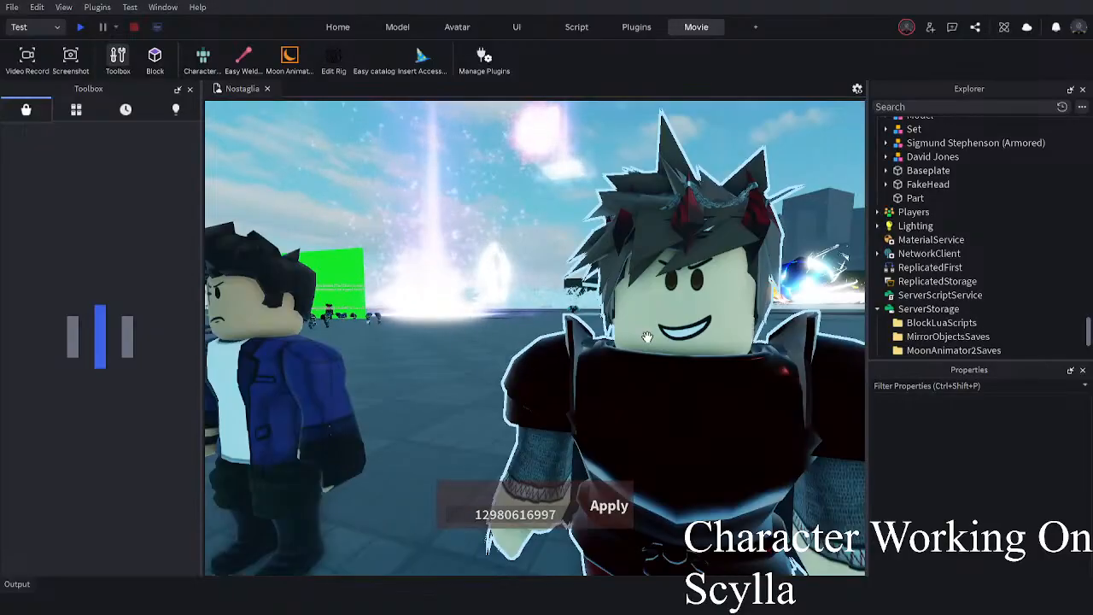
- Copy the smirking FakeHead from the red-crowned character in dark armour and remove the earlier FakeHead copy from the Workspace
{"action": "left_click", "coordinate": [665, 364], "text": "alt"}
{"action": "scroll", "coordinate": [956, 243], "scroll_direction": "up", "scroll_amount": 3}
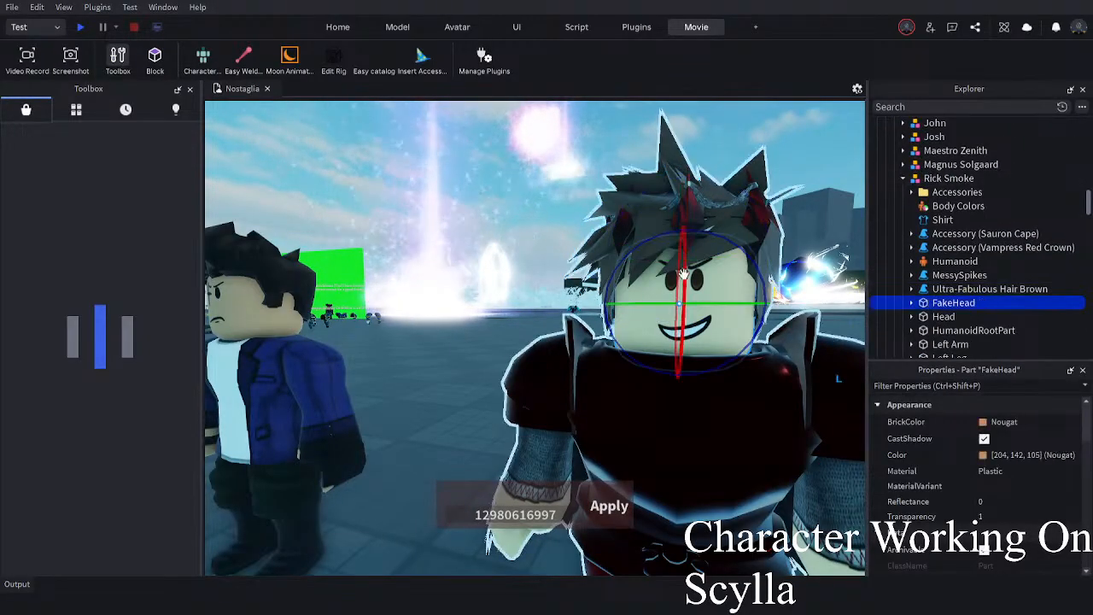
{"action": "right_click_drag", "start_coordinate": [756, 265], "coordinate": [755, 266]}
{"action": "key", "text": "s"}
{"action": "key", "text": "s"}
{"action": "right_click_drag", "start_coordinate": [791, 302], "coordinate": [791, 301]}
{"action": "scroll", "coordinate": [930, 240], "scroll_direction": "down", "scroll_amount": 5}
{"action": "scroll", "coordinate": [930, 234], "scroll_direction": "up", "scroll_amount": 10}
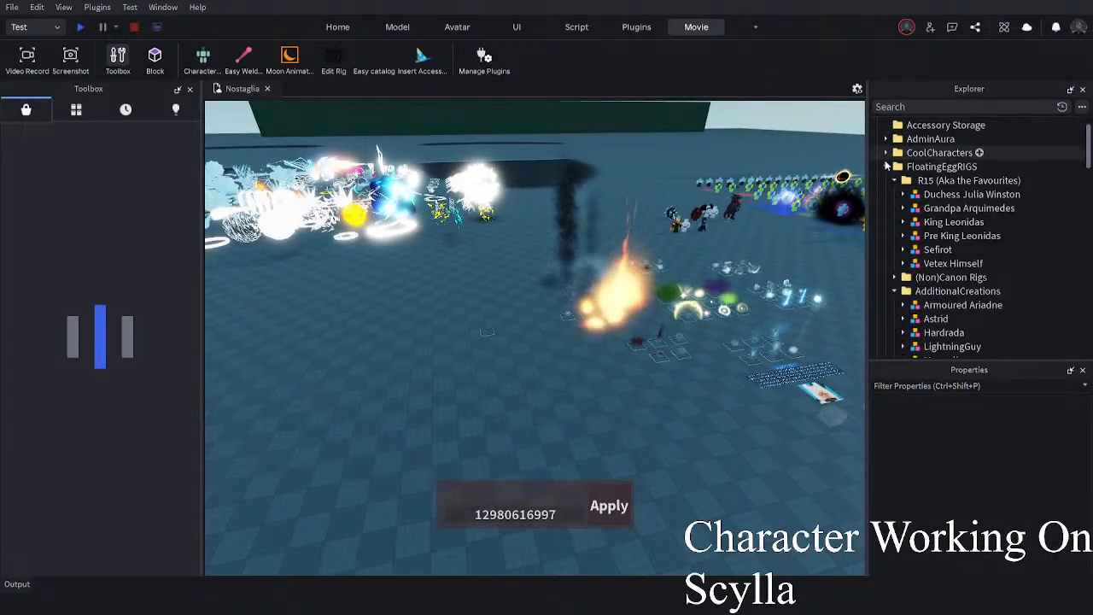
{"action": "right_click_drag", "start_coordinate": [776, 298], "coordinate": [775, 298]}
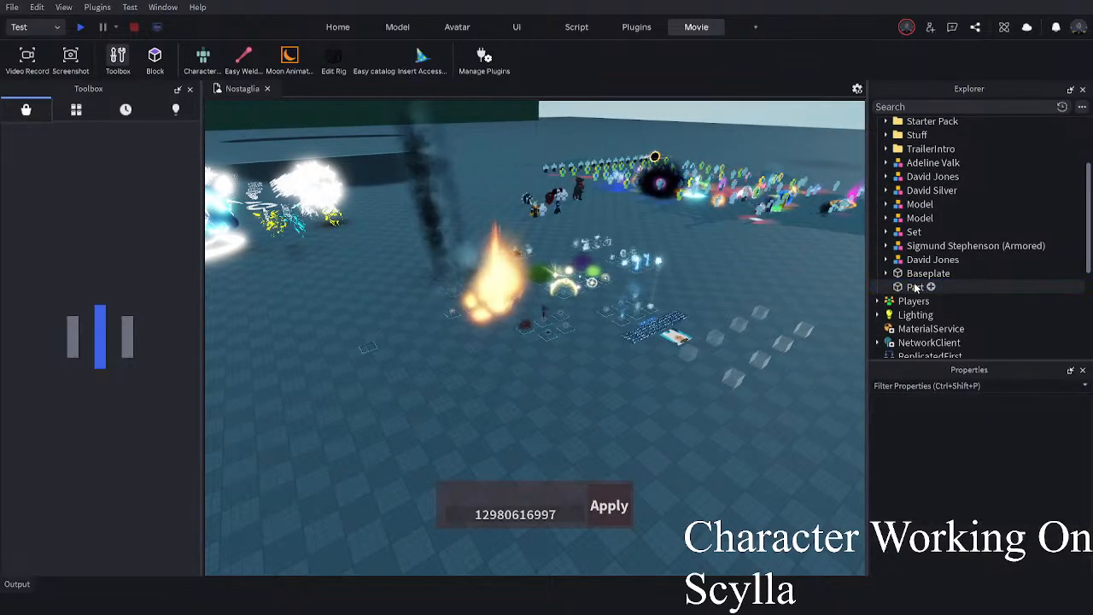
- Paste the copied smirking FakeHead into the Workspace, on the open floor near Scylla
{"action": "scroll", "coordinate": [567, 264], "scroll_direction": "up", "scroll_amount": 8}
{"action": "right_click_drag", "start_coordinate": [659, 263], "coordinate": [649, 266]}
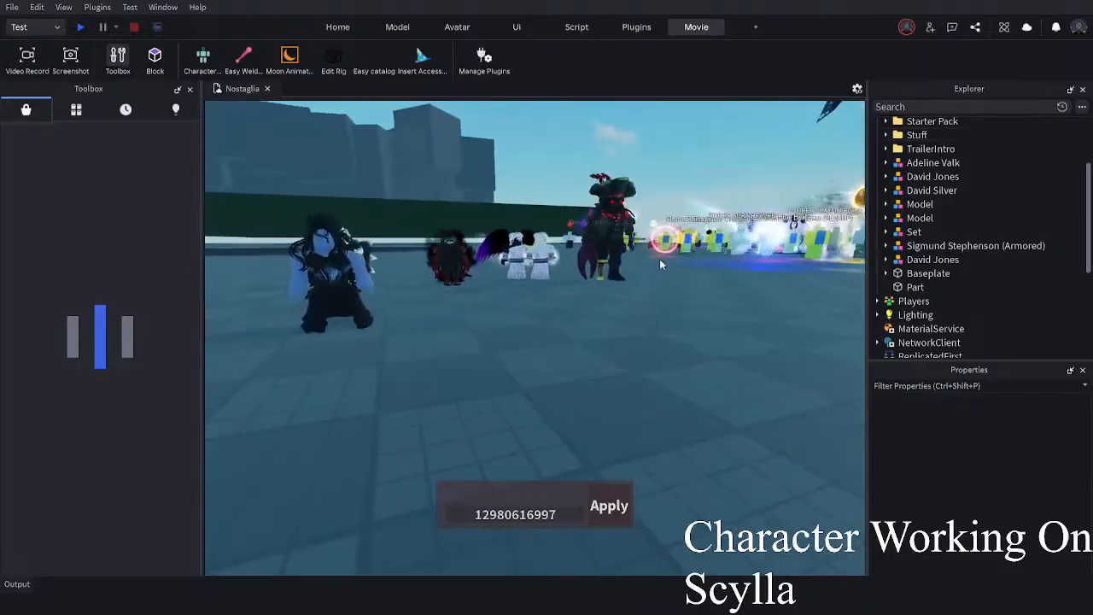
{"action": "left_click", "coordinate": [502, 338]}
{"action": "scroll", "coordinate": [501, 309], "scroll_direction": "down", "scroll_amount": 3}
{"action": "right_click_drag", "start_coordinate": [756, 271], "coordinate": [811, 276]}
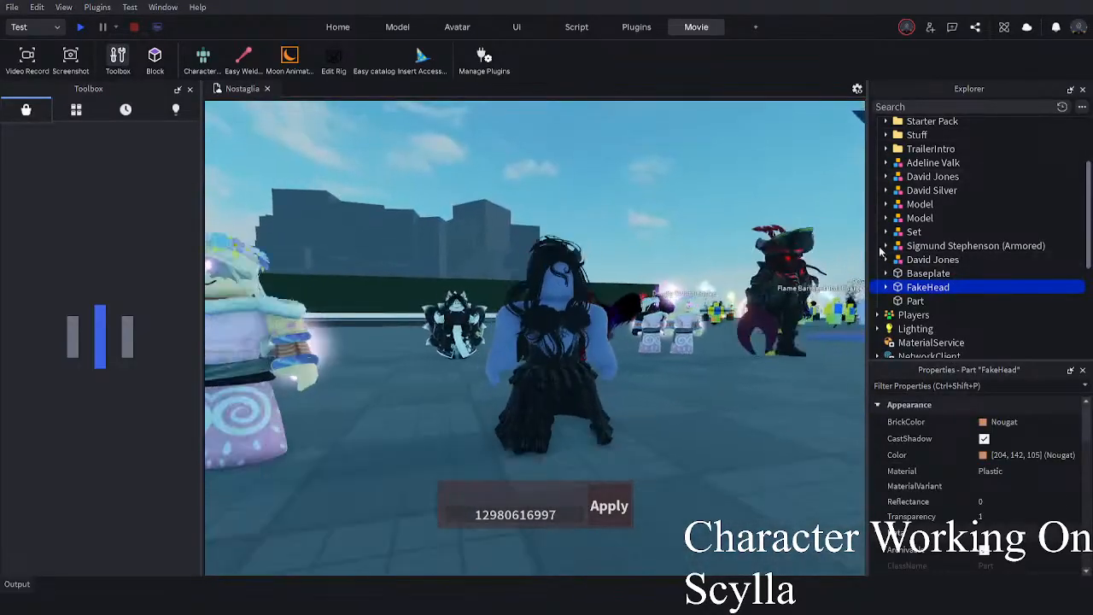
- Remove the duplicate character models beside Scylla, including the Workspace David Silver and the extra Siren Queen in MyOCS
{"action": "key", "text": "s"}
{"action": "left_click", "coordinate": [908, 261]}
{"action": "left_click", "coordinate": [777, 260]}
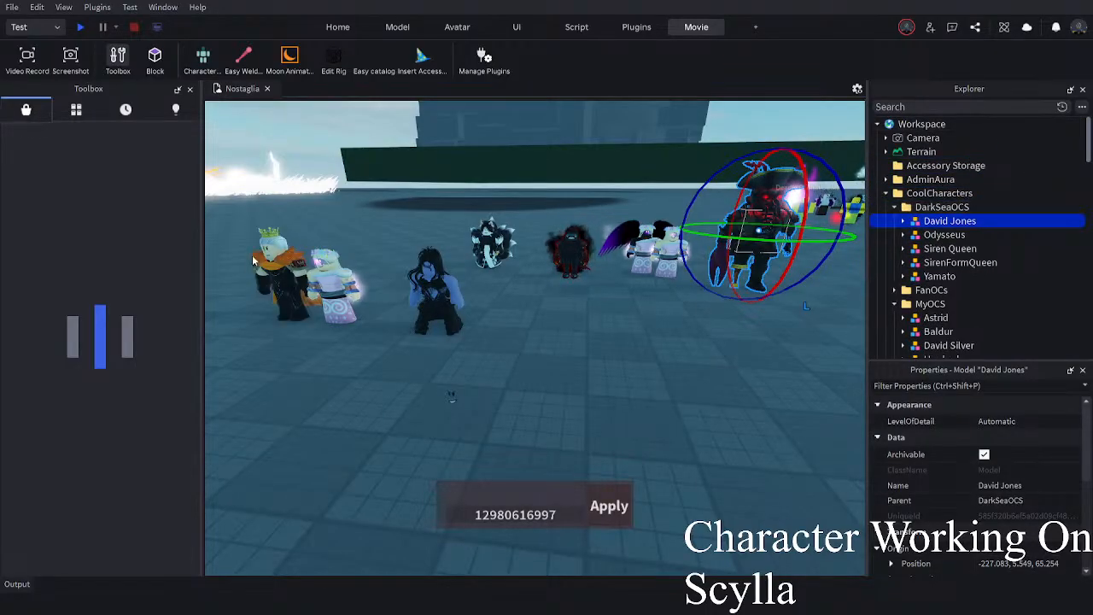
{"action": "left_click", "coordinate": [339, 320]}
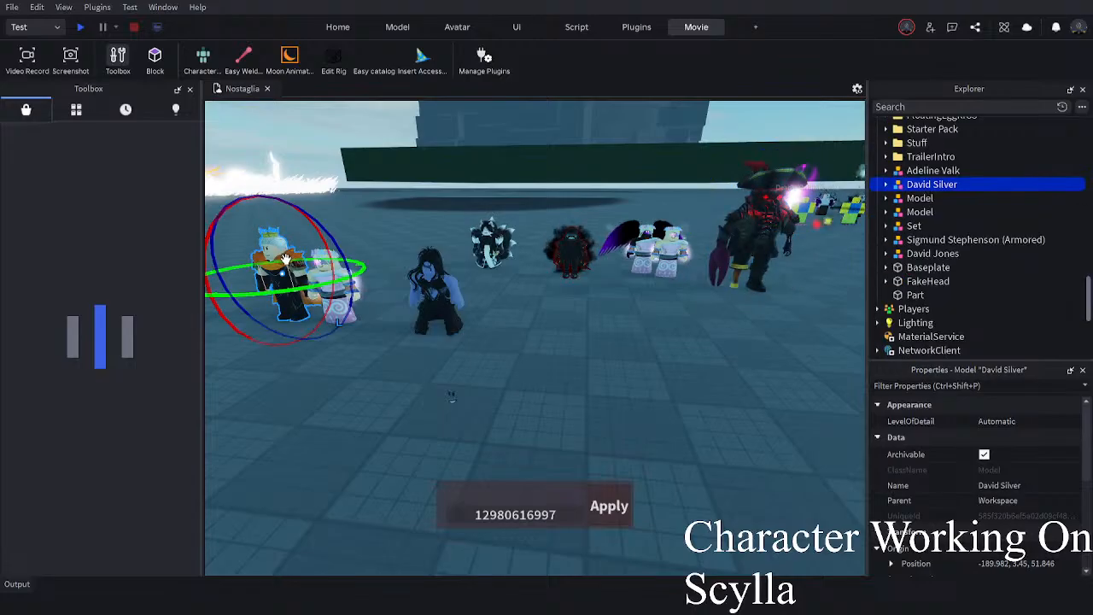
{"action": "left_click", "coordinate": [353, 281]}
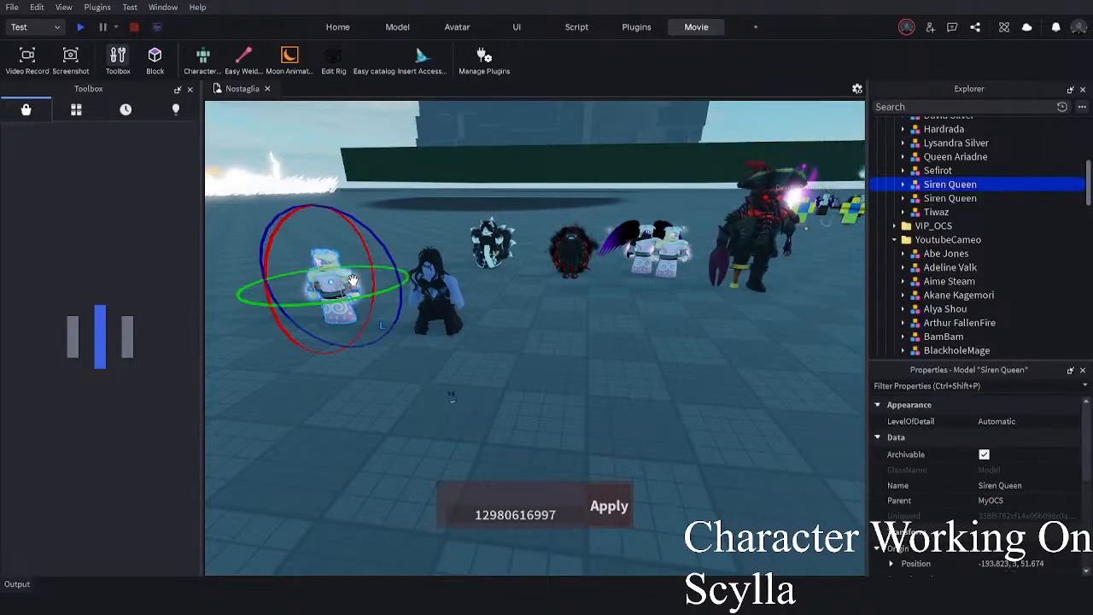
{"action": "scroll", "coordinate": [985, 237], "scroll_direction": "up", "scroll_amount": 4}
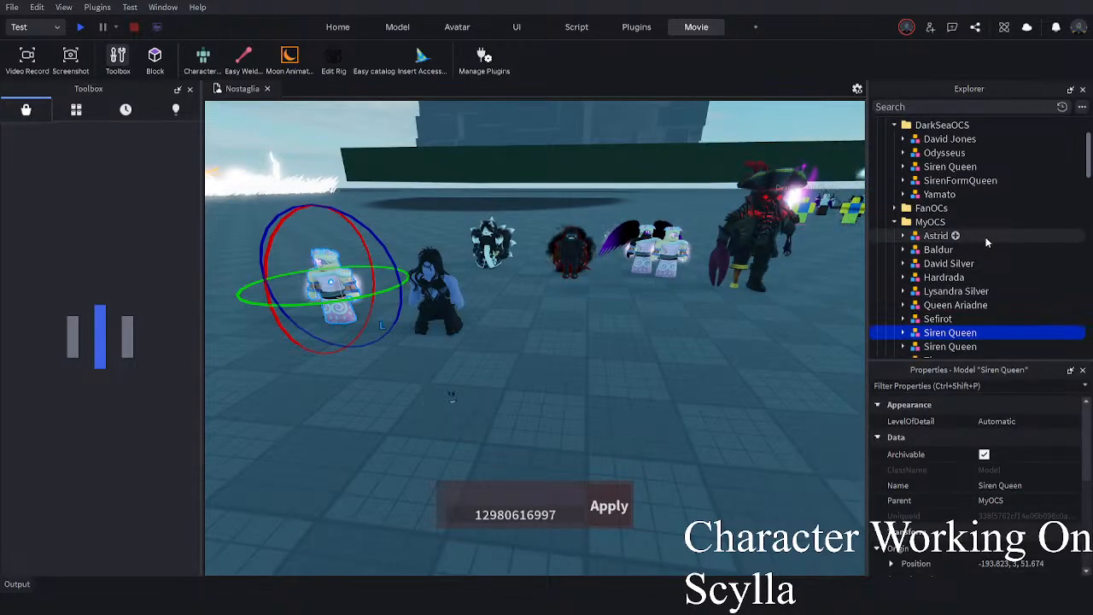
{"action": "key", "text": "Delete"}
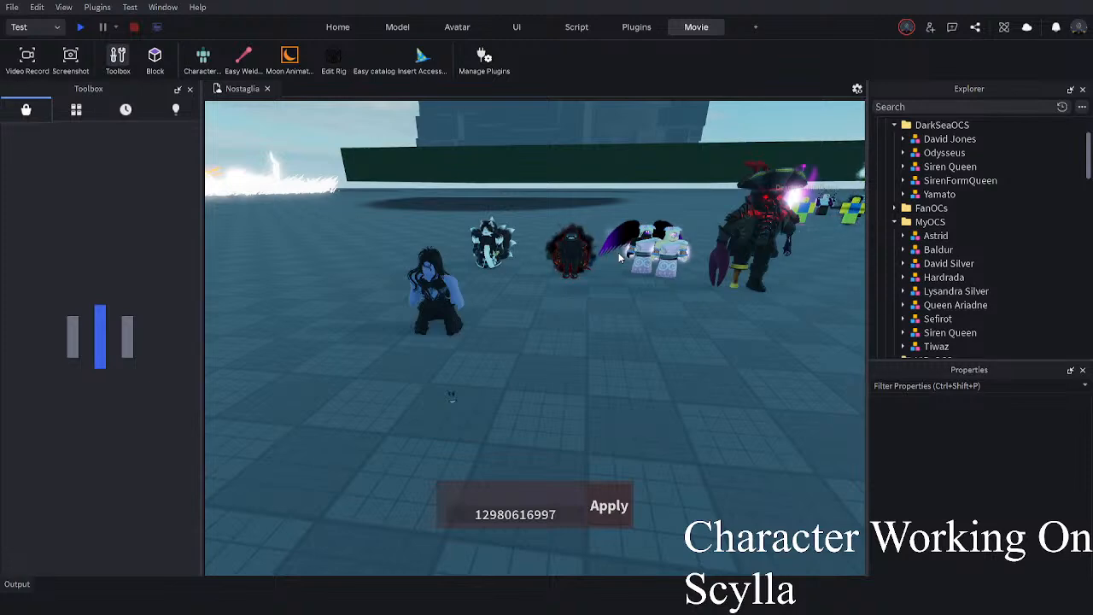
- Select Scylla's model and expand its contents to reach its own FakeHead part
{"action": "key", "text": "w"}
{"action": "key", "text": "a"}
{"action": "left_click_drag", "start_coordinate": [702, 427], "coordinate": [677, 328]}
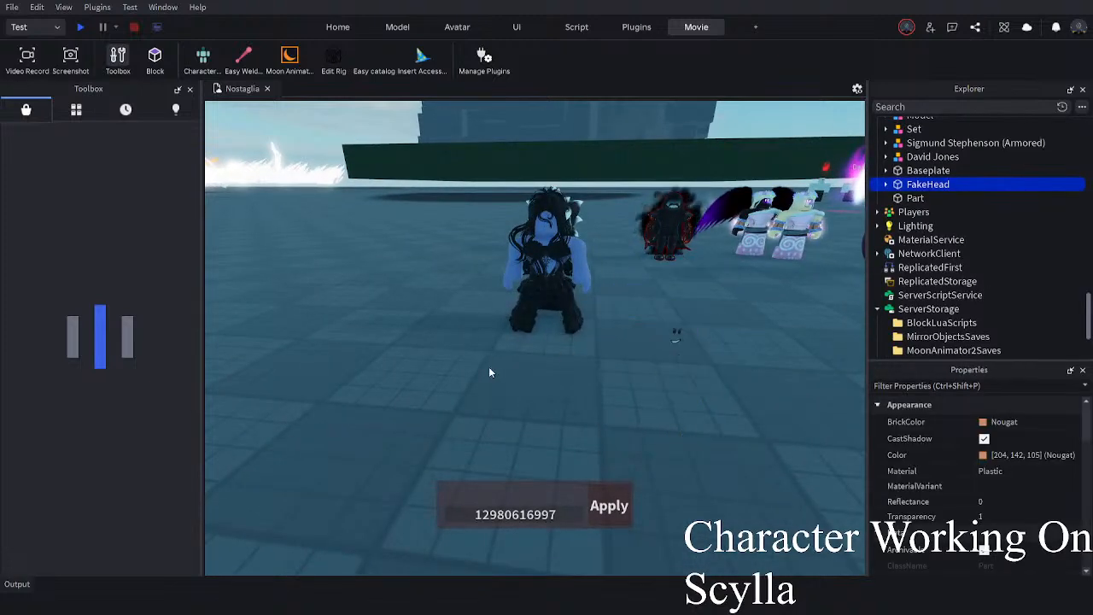
{"action": "left_click", "coordinate": [490, 370]}
{"action": "right_click_drag", "start_coordinate": [490, 371], "coordinate": [491, 320]}
{"action": "key", "text": "w"}
{"action": "left_click", "coordinate": [500, 415]}
{"action": "scroll", "coordinate": [944, 205], "scroll_direction": "down", "scroll_amount": 1}
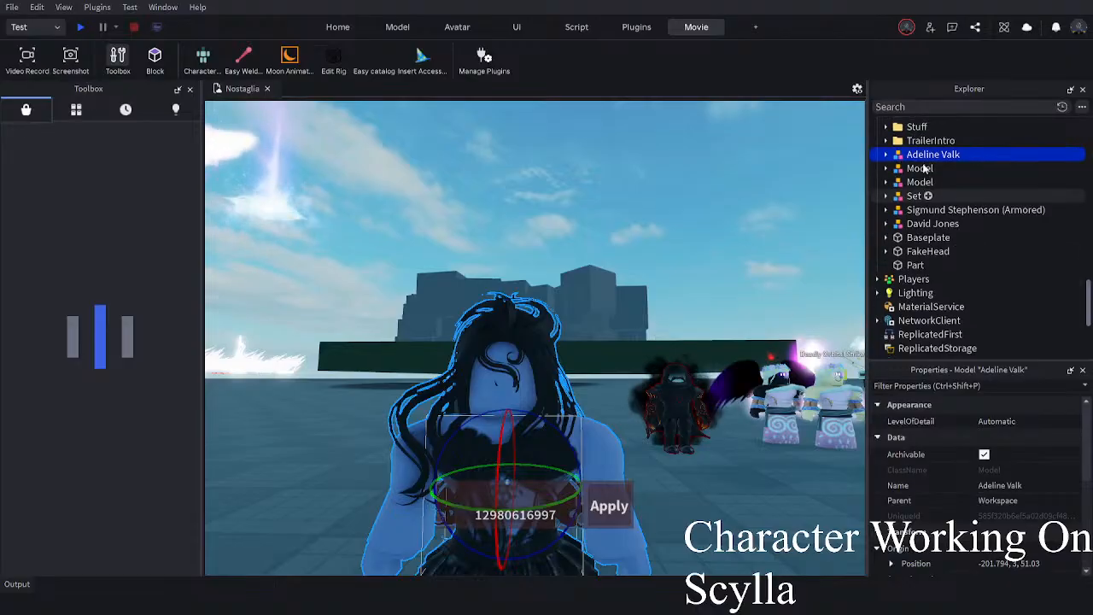
{"action": "left_click", "coordinate": [884, 155]}
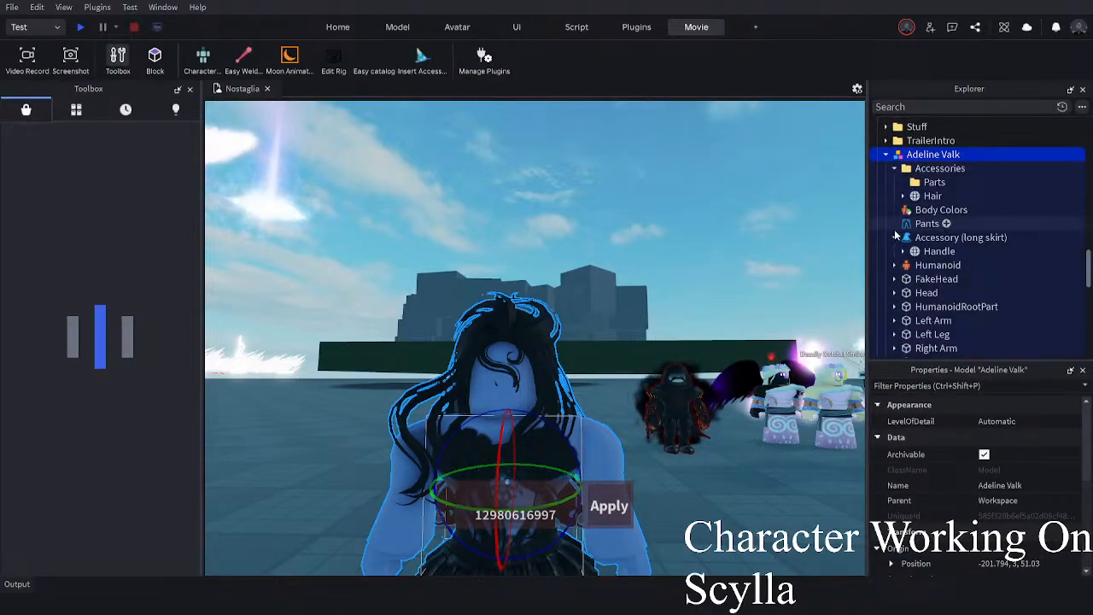
{"action": "left_click", "coordinate": [894, 237]}
{"action": "left_click", "coordinate": [930, 265]}
{"action": "right_click_drag", "start_coordinate": [724, 286], "coordinate": [724, 376]}
{"action": "key", "text": "s"}
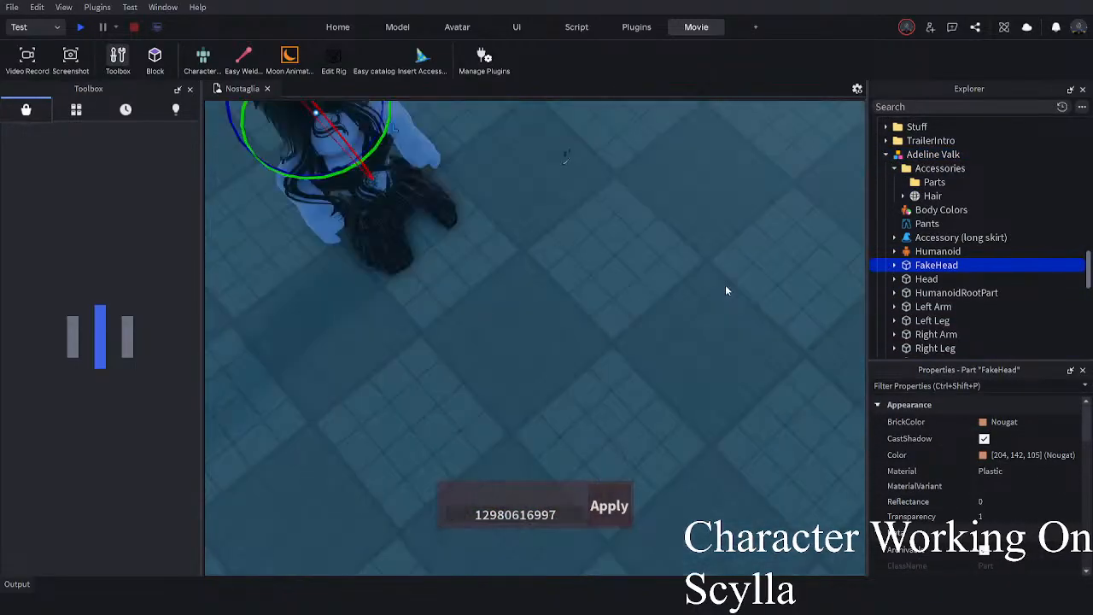
- Move the Eyes, Irises and Mouth decals from the loose FakeHead on the floor into Scylla's FakeHead
{"action": "left_click", "coordinate": [571, 222]}
{"action": "left_click", "coordinate": [889, 184]}
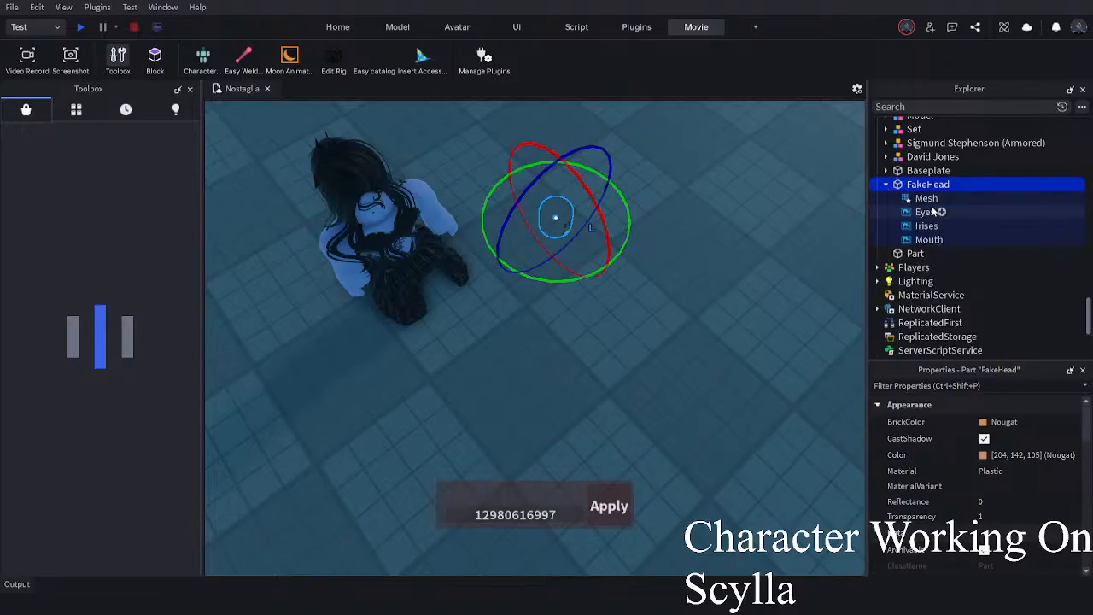
{"action": "left_click", "coordinate": [932, 212]}
{"action": "left_click", "coordinate": [933, 240], "text": "shift"}
{"action": "scroll", "coordinate": [934, 197], "scroll_direction": "up", "scroll_amount": 5}
{"action": "scroll", "coordinate": [946, 187], "scroll_direction": "up", "scroll_amount": 1}
{"action": "left_click_drag", "start_coordinate": [932, 188], "coordinate": [944, 189]}
{"action": "right_click_drag", "start_coordinate": [636, 248], "coordinate": [604, 278]}
{"action": "key", "text": "w"}
{"action": "left_click", "coordinate": [605, 280]}
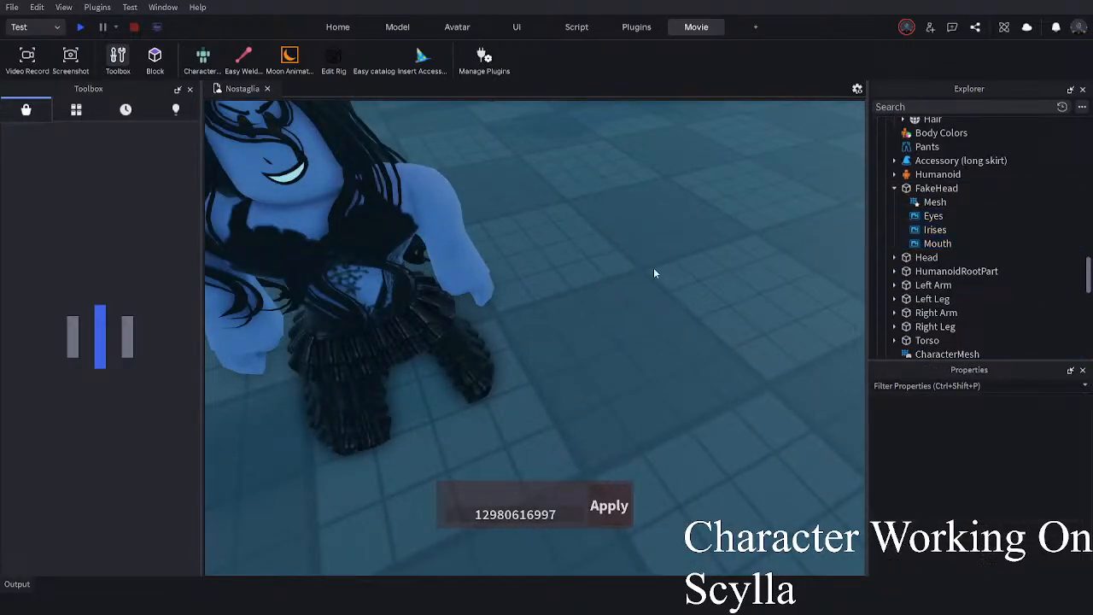
- Delete the leftover loose FakeHead from the Workspace and bring Scylla's face into view
{"action": "left_click", "coordinate": [670, 311]}
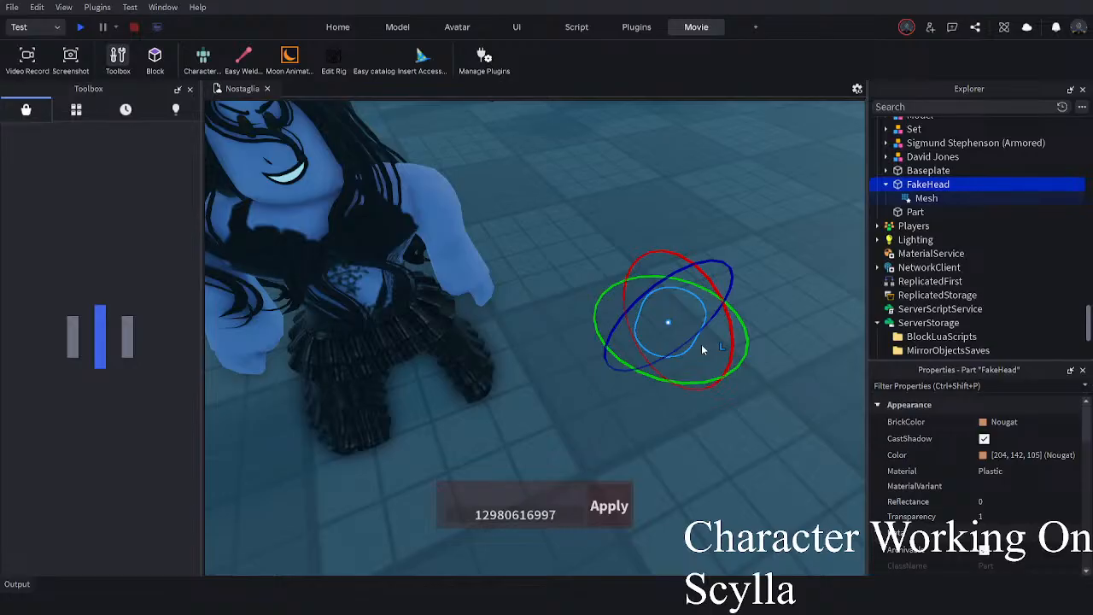
{"action": "key", "text": "Delete"}
{"action": "right_click_drag", "start_coordinate": [702, 349], "coordinate": [564, 256]}
{"action": "key", "text": "w"}
{"action": "key", "text": "s"}
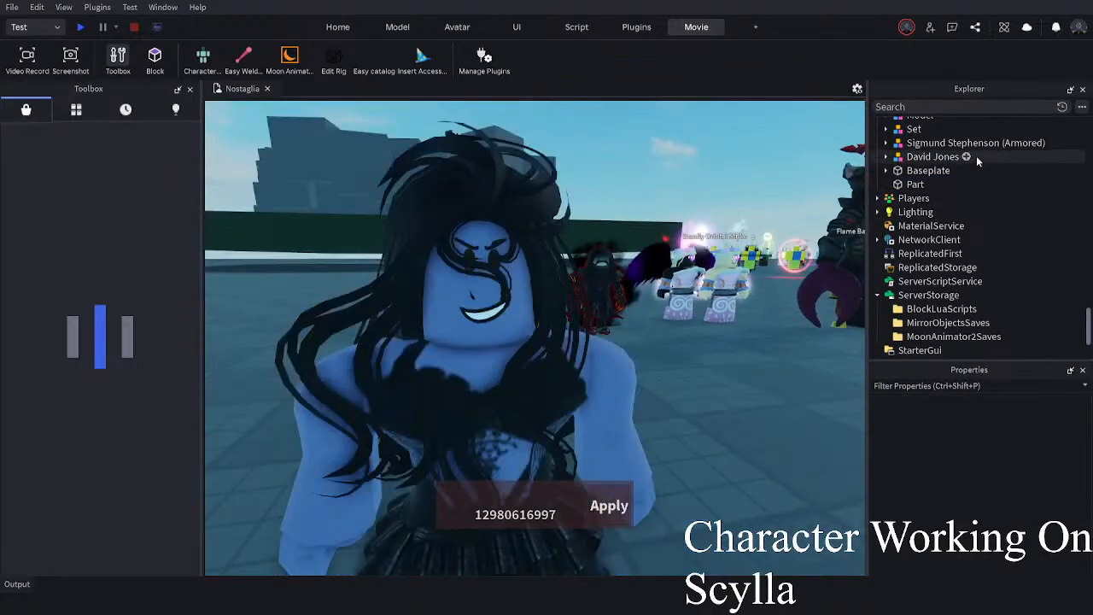
- Delete the Mouth decal from Scylla's FakeHead, keeping the Eyes and Irises
{"action": "scroll", "coordinate": [985, 157], "scroll_direction": "up", "scroll_amount": 10}
{"action": "left_click", "coordinate": [930, 236]}
{"action": "left_click", "coordinate": [913, 277]}
{"action": "key", "text": "Delete"}
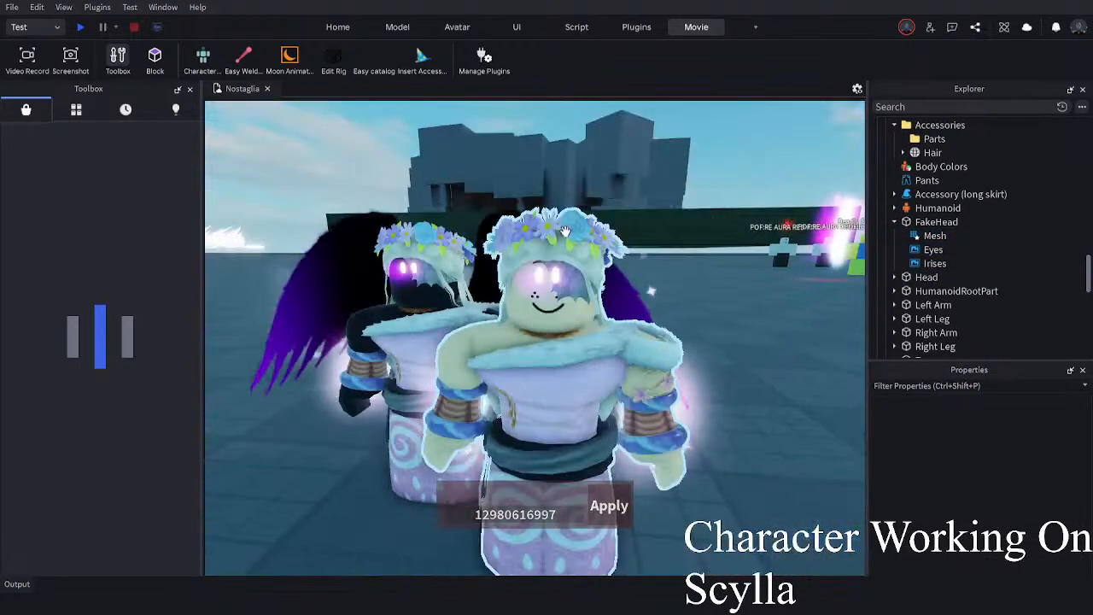
- Copy the glowing Eyes union from the Accessories of the Siren Queen in the DarkSeaOCS folder
{"action": "left_click", "coordinate": [555, 258]}
{"action": "scroll", "coordinate": [555, 258], "scroll_direction": "up", "scroll_amount": 4}
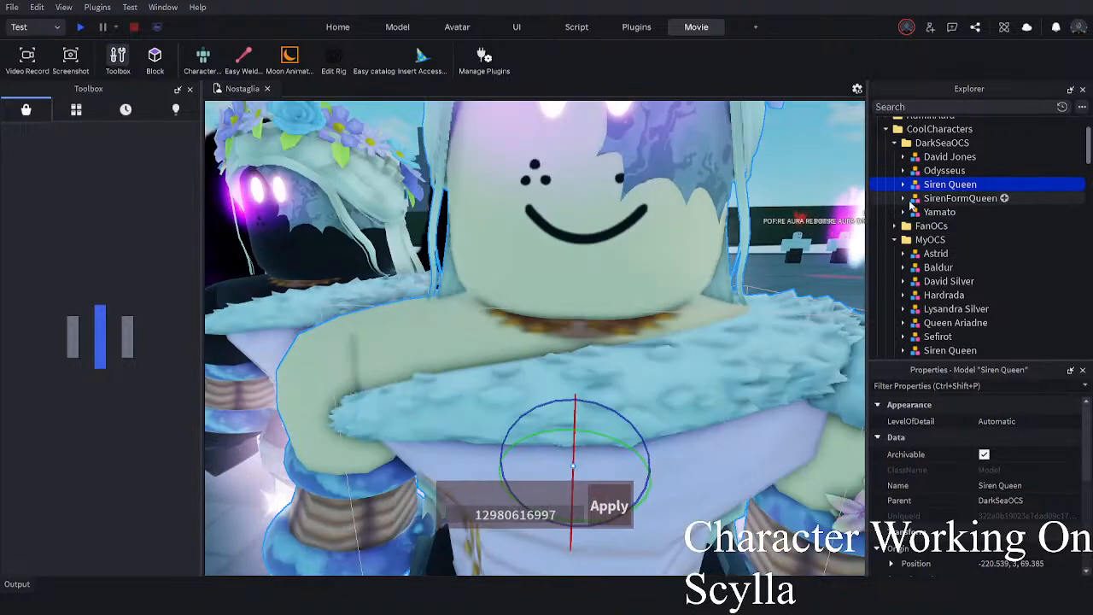
{"action": "left_click", "coordinate": [903, 184]}
{"action": "left_click", "coordinate": [935, 225]}
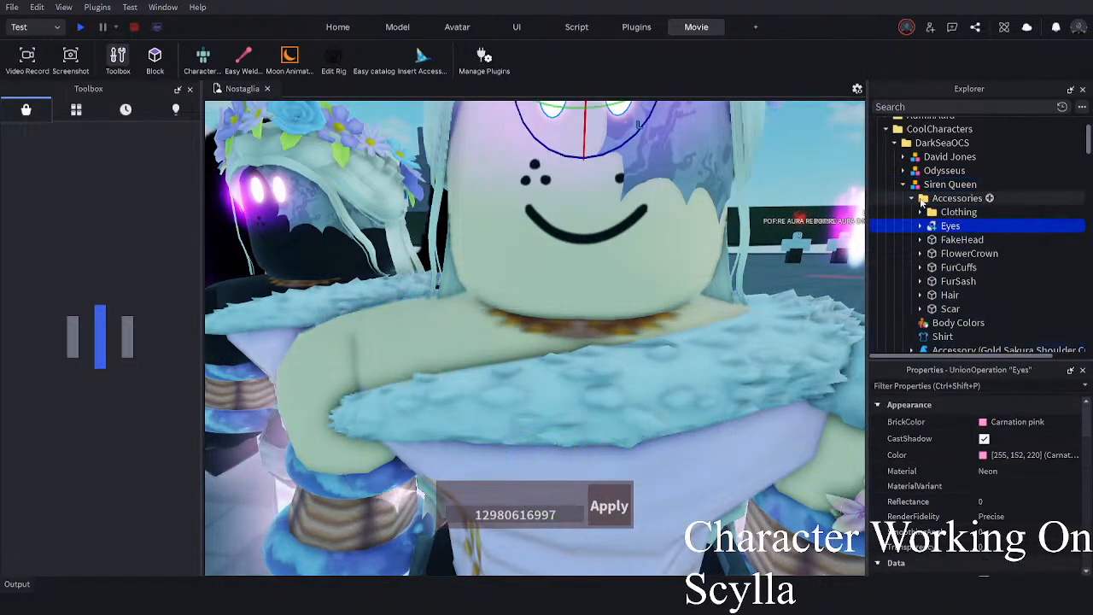
{"action": "left_click", "coordinate": [911, 198]}
{"action": "left_click", "coordinate": [902, 185]}
- Paste the copied Eyes into the Workspace on the floor near Scylla
{"action": "scroll", "coordinate": [669, 215], "scroll_direction": "down", "scroll_amount": 5}
{"action": "left_click", "coordinate": [669, 233]}
{"action": "key", "text": "a"}
{"action": "mouse_move", "coordinate": [670, 233]}
{"action": "right_mouse_down"}
{"action": "mouse_move", "coordinate": [659, 234]}
{"action": "mouse_move", "coordinate": [669, 234]}
{"action": "right_mouse_up"}
{"action": "key", "text": "ctrl+v"}
{"action": "left_click", "coordinate": [552, 325]}
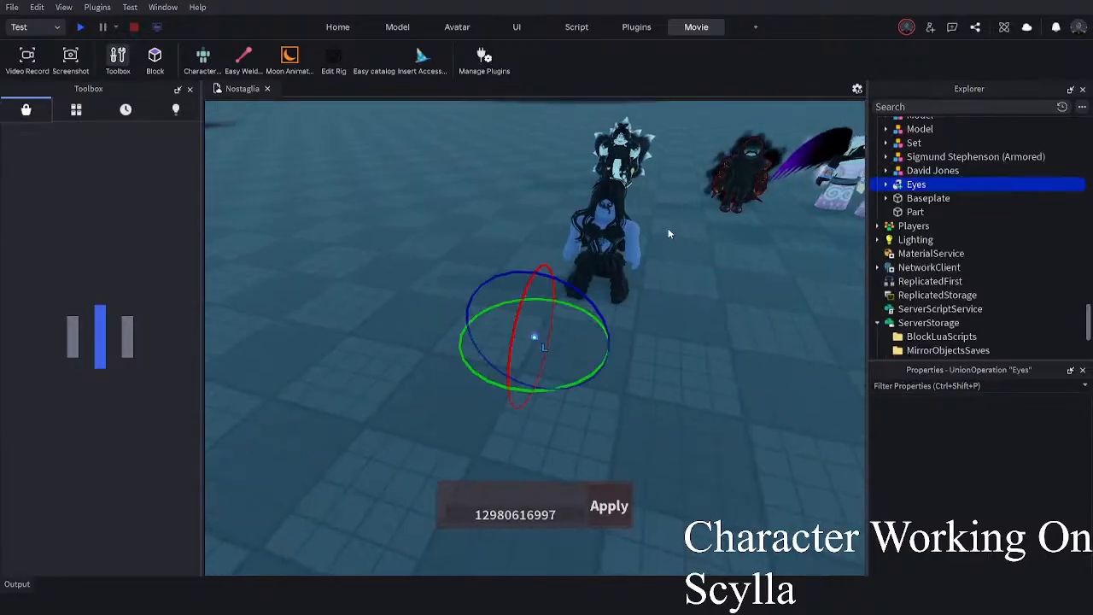
- Bring the pasted Eyes up from the floor to just in front of Scylla's face
{"action": "scroll", "coordinate": [535, 339], "scroll_direction": "up", "scroll_amount": 2}
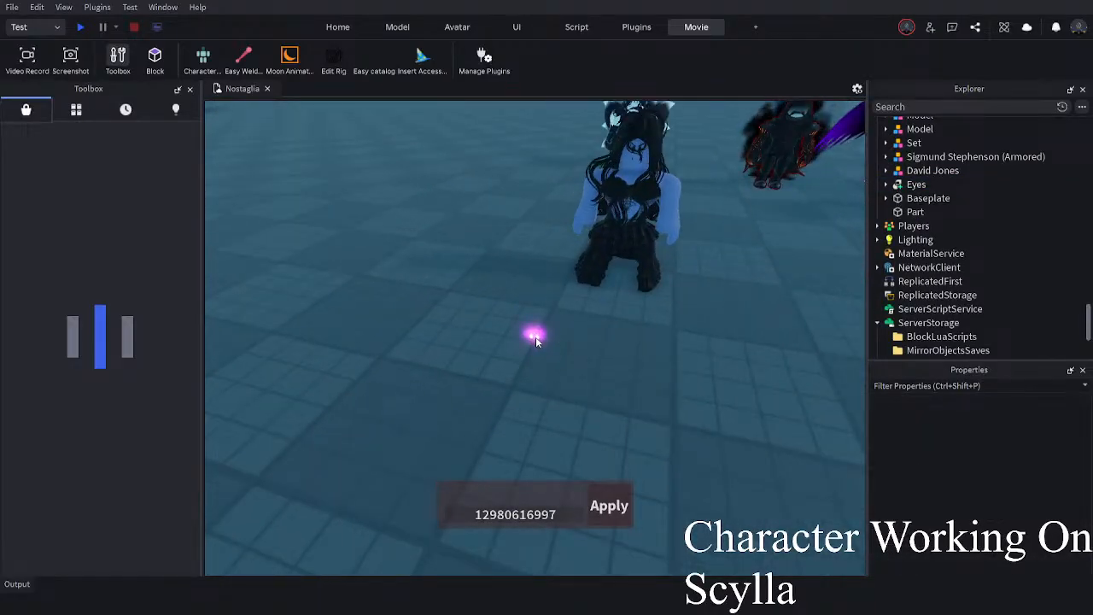
{"action": "left_click", "coordinate": [536, 337]}
{"action": "scroll", "coordinate": [555, 337], "scroll_direction": "up", "scroll_amount": 3}
{"action": "right_click_drag", "start_coordinate": [543, 334], "coordinate": [545, 328]}
{"action": "scroll", "coordinate": [546, 384], "scroll_direction": "up", "scroll_amount": 1}
{"action": "scroll", "coordinate": [529, 384], "scroll_direction": "up", "scroll_amount": 4}
{"action": "left_click", "coordinate": [538, 434]}
{"action": "left_click", "coordinate": [464, 427]}
{"action": "scroll", "coordinate": [470, 424], "scroll_direction": "down", "scroll_amount": 8}
{"action": "right_click_drag", "start_coordinate": [476, 421], "coordinate": [473, 425]}
{"action": "scroll", "coordinate": [473, 425], "scroll_direction": "up", "scroll_amount": 3}
{"action": "left_click_drag", "start_coordinate": [473, 426], "coordinate": [562, 365]}
{"action": "key", "text": "f"}
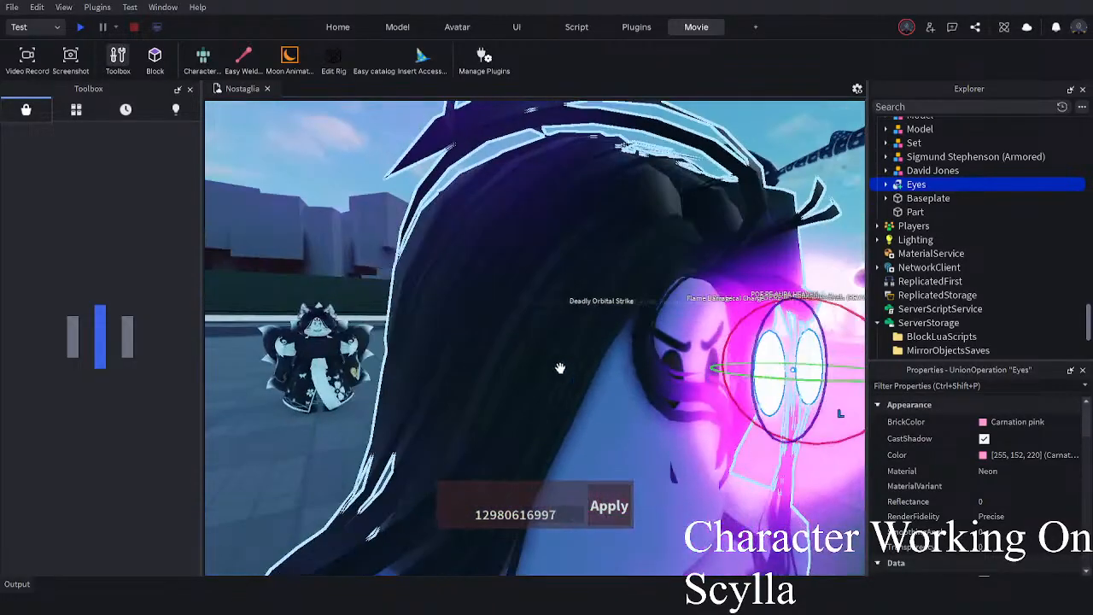
- Align the glowing Eyes with the drawn eyes on Scylla's face using the Move tool
{"action": "left_click", "coordinate": [329, 25]}
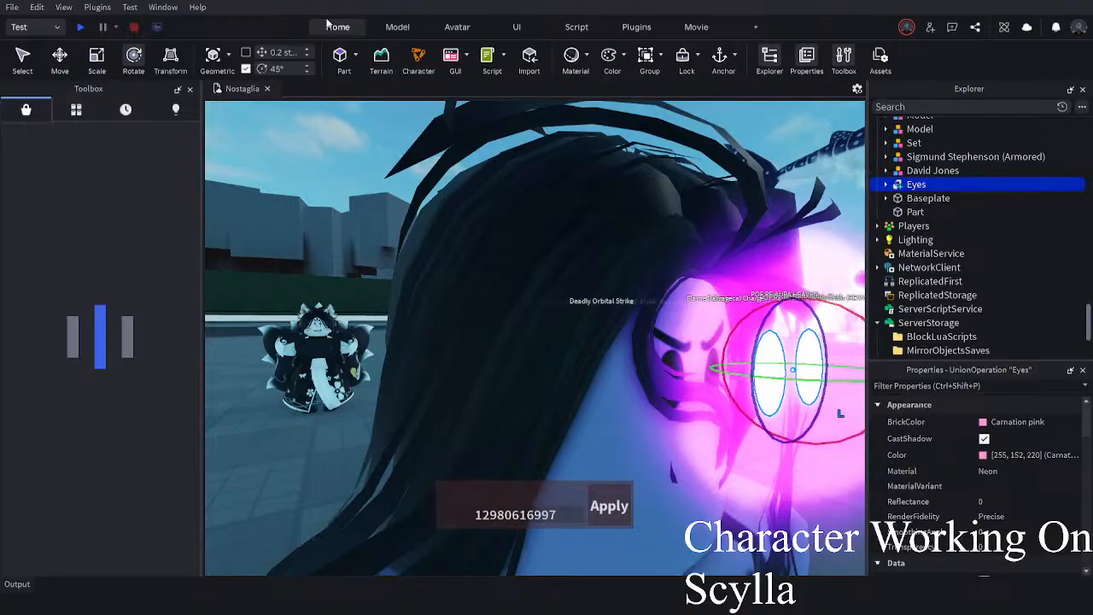
{"action": "left_click", "coordinate": [60, 64]}
{"action": "right_click_drag", "start_coordinate": [598, 286], "coordinate": [671, 288]}
{"action": "scroll", "coordinate": [671, 287], "scroll_direction": "down", "scroll_amount": 4}
{"action": "scroll", "coordinate": [671, 288], "scroll_direction": "up", "scroll_amount": 3}
{"action": "left_click_drag", "start_coordinate": [519, 253], "coordinate": [487, 250]}
{"action": "right_click_drag", "start_coordinate": [487, 249], "coordinate": [484, 254]}
{"action": "left_click_drag", "start_coordinate": [533, 426], "coordinate": [538, 442]}
{"action": "right_click_drag", "start_coordinate": [538, 443], "coordinate": [541, 441]}
{"action": "left_click_drag", "start_coordinate": [653, 350], "coordinate": [641, 359]}
{"action": "left_click_drag", "start_coordinate": [613, 459], "coordinate": [612, 453]}
{"action": "right_click_drag", "start_coordinate": [613, 453], "coordinate": [612, 448]}
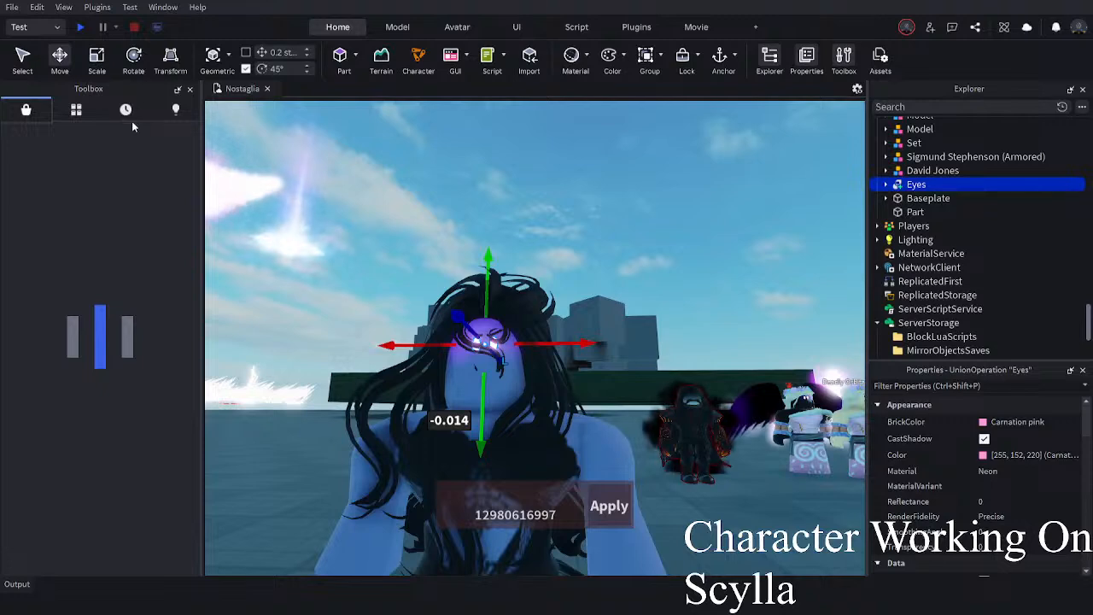
- Scale the glowing Eyes slightly narrower to fit Scylla's face
{"action": "left_click", "coordinate": [96, 60]}
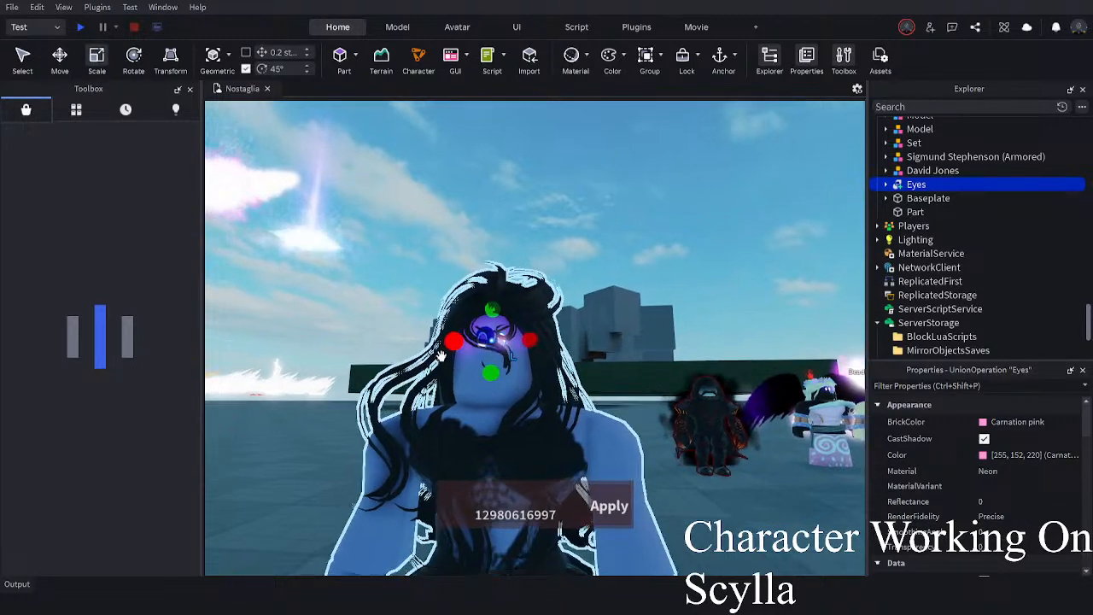
{"action": "scroll", "coordinate": [441, 357], "scroll_direction": "up", "scroll_amount": 5}
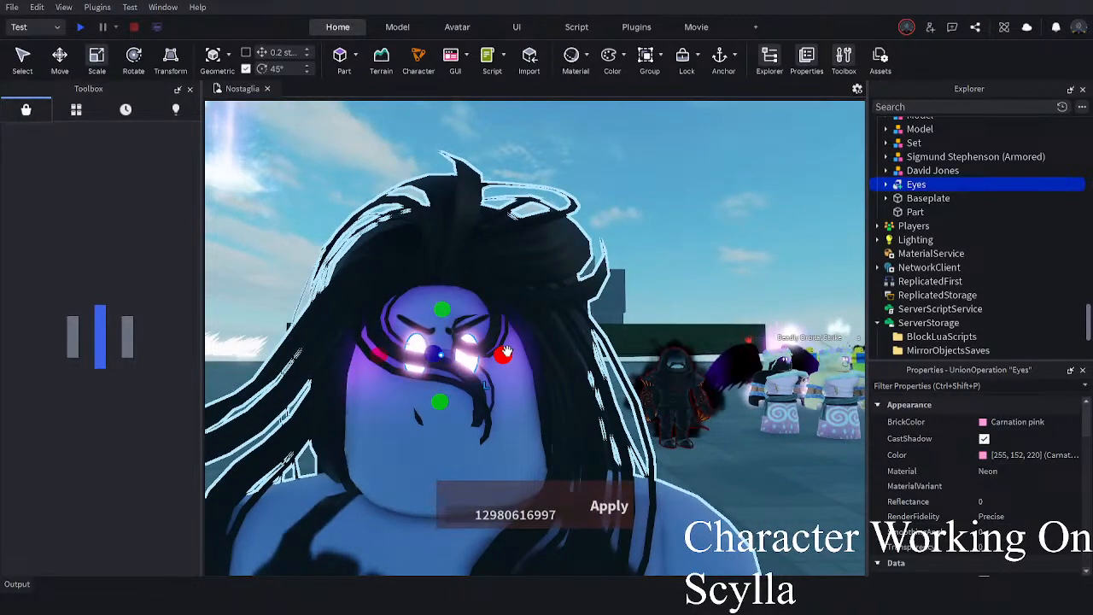
{"action": "left_click_drag", "start_coordinate": [507, 350], "coordinate": [504, 352]}
- Move the Eyes into the Accessories folder of Scylla's model and rename the model Scylla
{"action": "left_click_drag", "start_coordinate": [929, 172], "coordinate": [963, 215]}
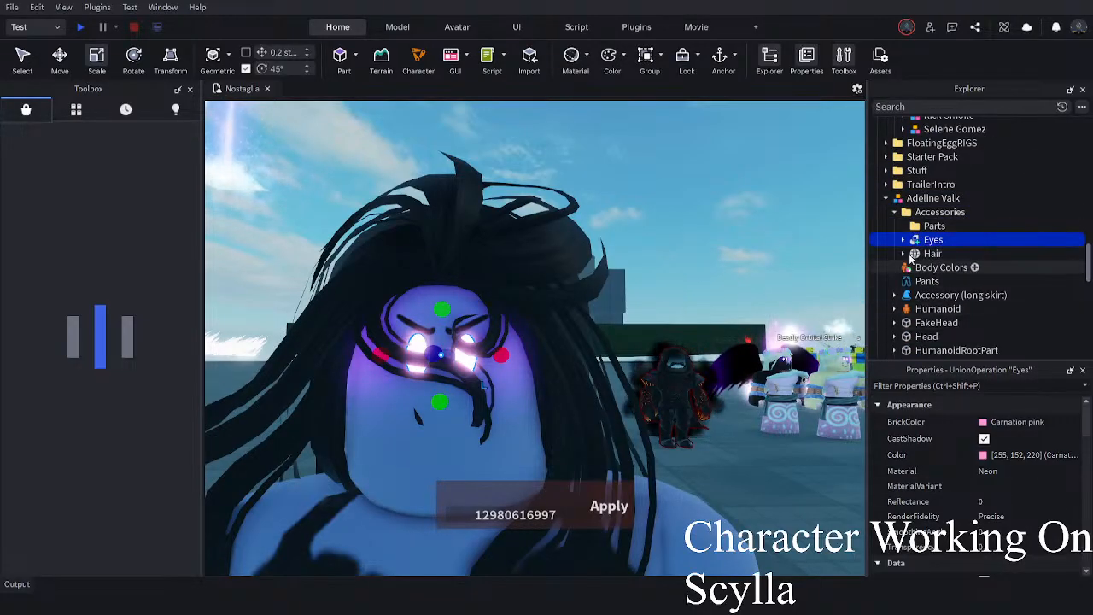
{"action": "left_click", "coordinate": [932, 198]}
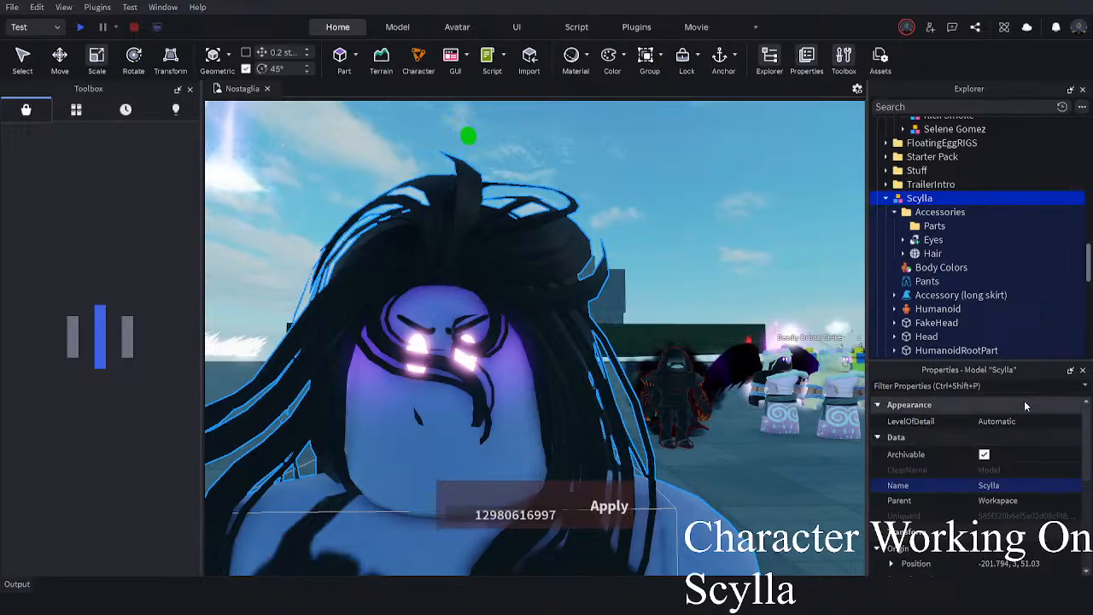
- Set the Eyes' BrickColor to Medium blue and fine-tune their width and height on the face
{"action": "left_click", "coordinate": [990, 240]}
{"action": "left_click", "coordinate": [993, 423]}
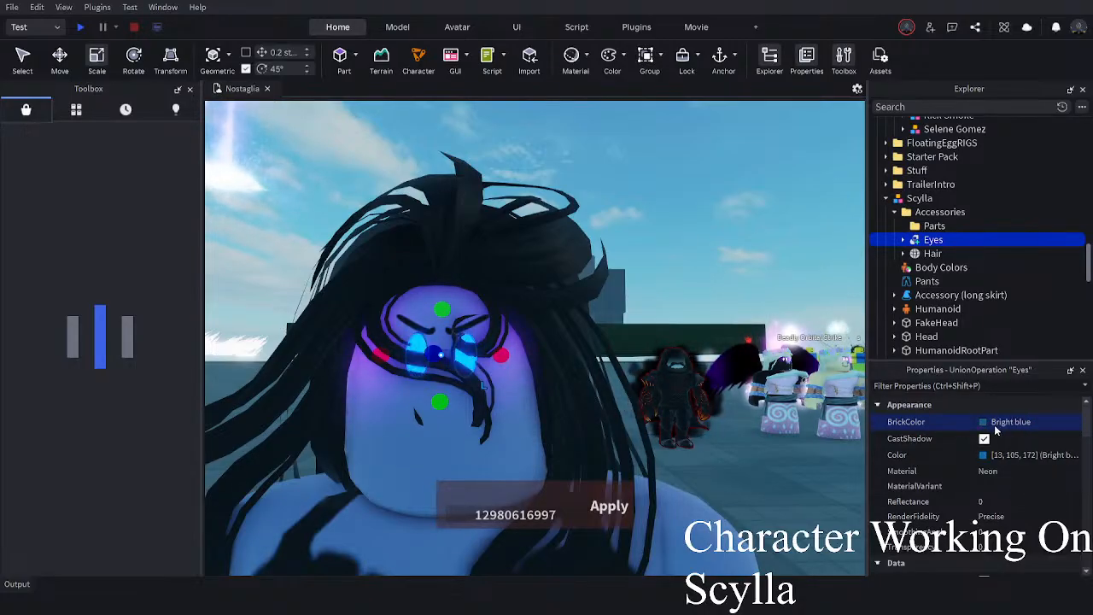
{"action": "right_click_drag", "start_coordinate": [653, 359], "coordinate": [654, 387]}
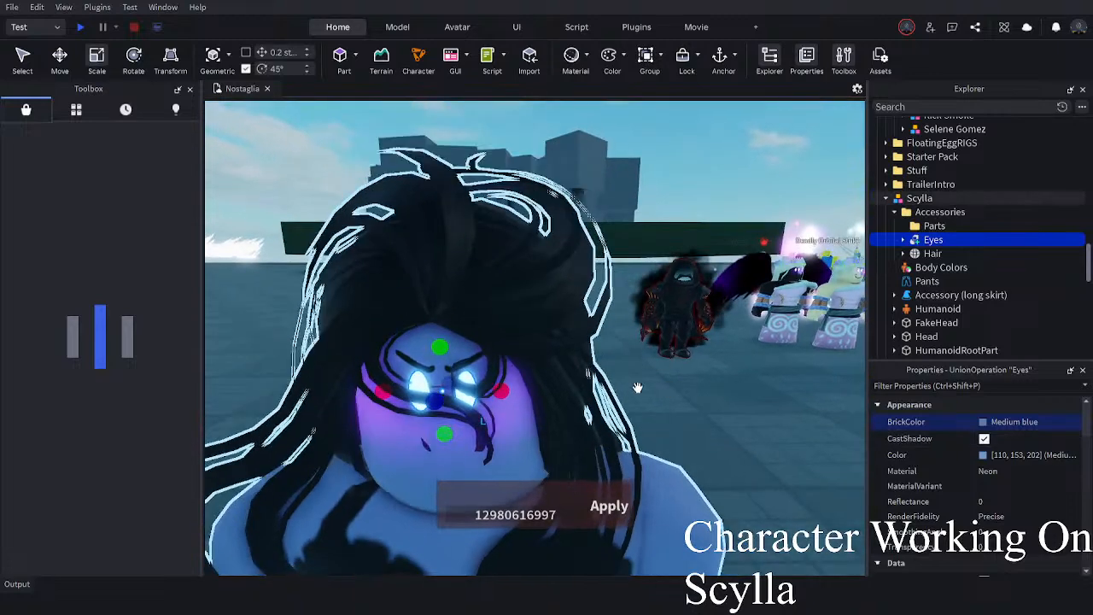
{"action": "left_click_drag", "start_coordinate": [508, 388], "coordinate": [502, 388]}
{"action": "left_click_drag", "start_coordinate": [439, 432], "coordinate": [439, 426]}
{"action": "right_click_drag", "start_coordinate": [435, 428], "coordinate": [437, 404]}
{"action": "left_click_drag", "start_coordinate": [437, 404], "coordinate": [438, 417]}
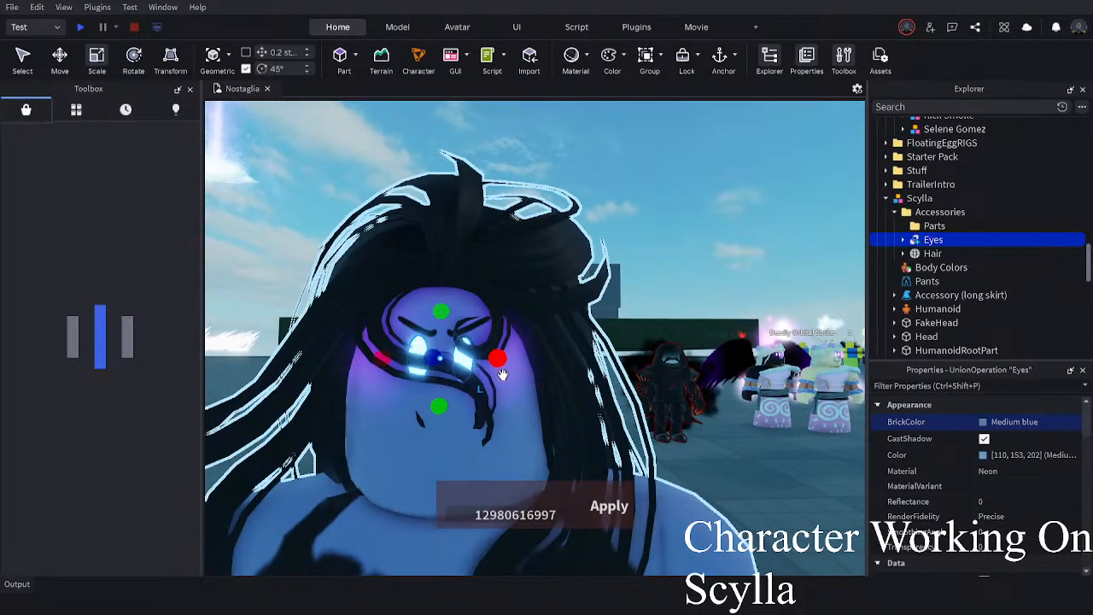
{"action": "left_click_drag", "start_coordinate": [503, 358], "coordinate": [509, 360]}
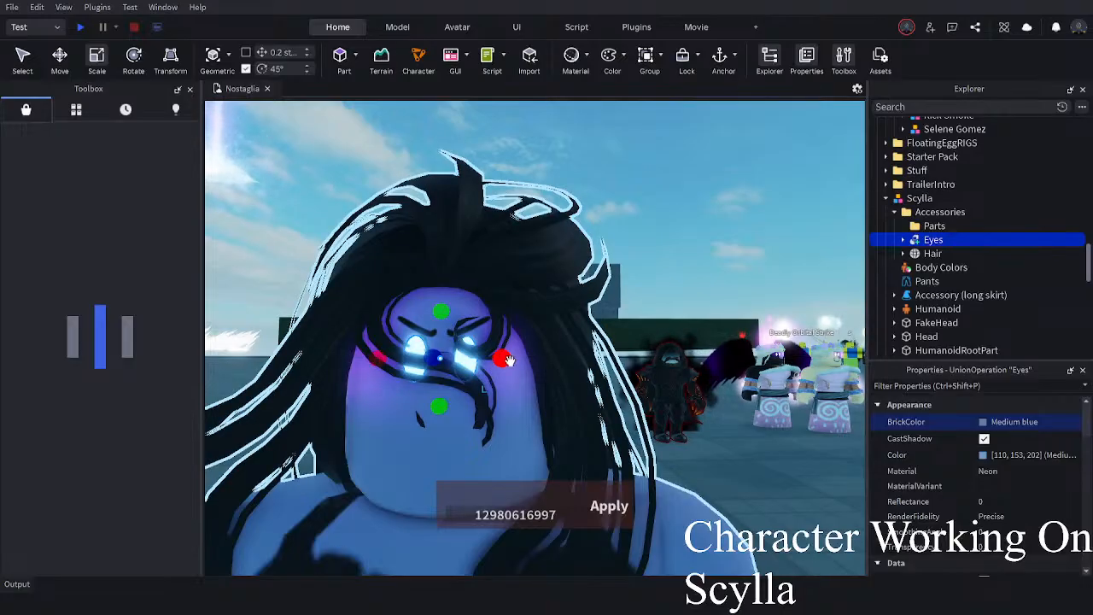
- Change the colour of the Smoke emitter inside the Eyes to [0, 174, 255]
{"action": "left_click", "coordinate": [902, 240]}
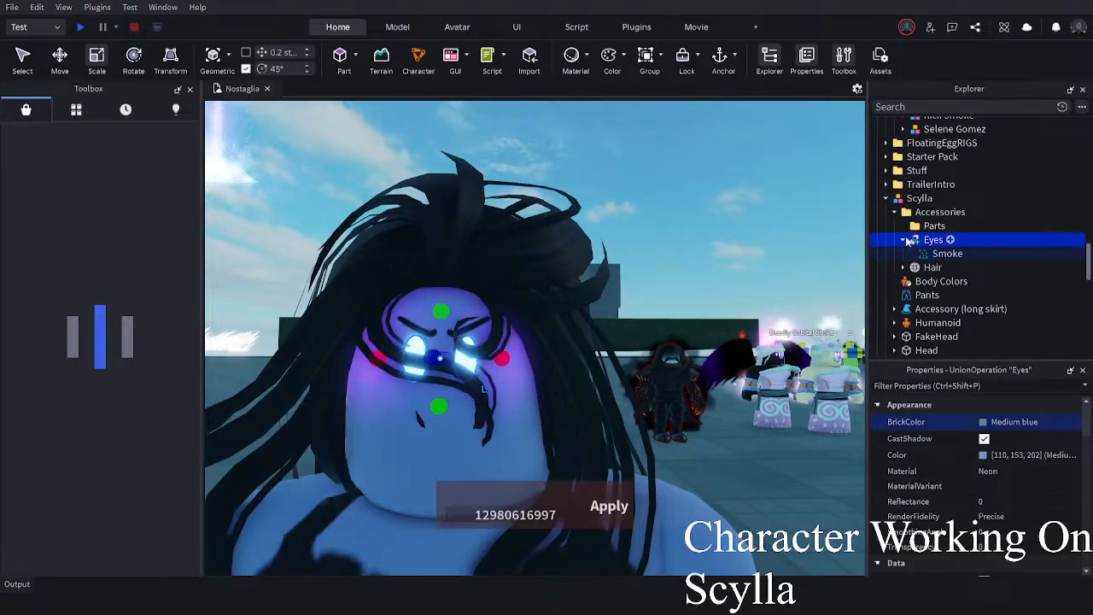
{"action": "left_click", "coordinate": [947, 253]}
{"action": "left_click_drag", "start_coordinate": [578, 203], "coordinate": [596, 180]}
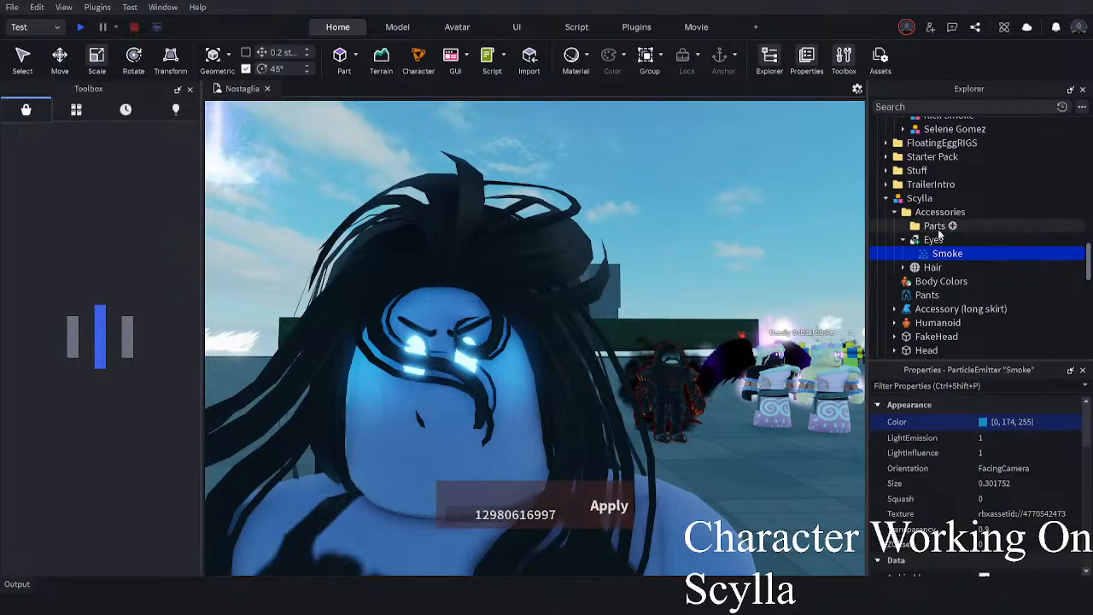
- Add a PointLight to the Eyes and set its Range to 1
{"action": "left_click", "coordinate": [934, 240]}
{"action": "left_click", "coordinate": [848, 362]}
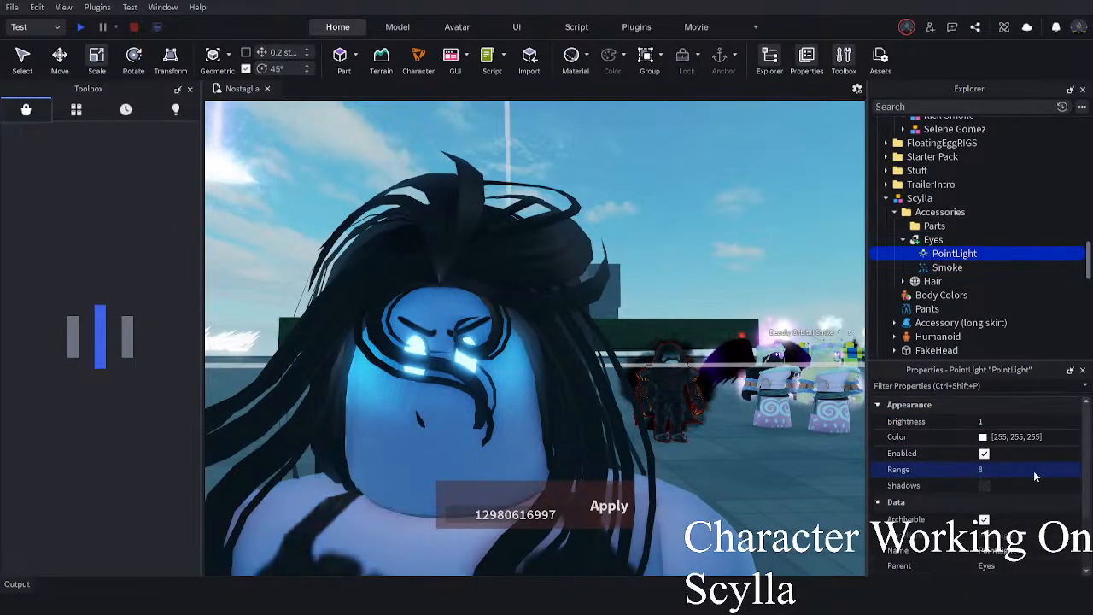
{"action": "left_click", "coordinate": [1009, 470]}
{"action": "type", "text": "1"}
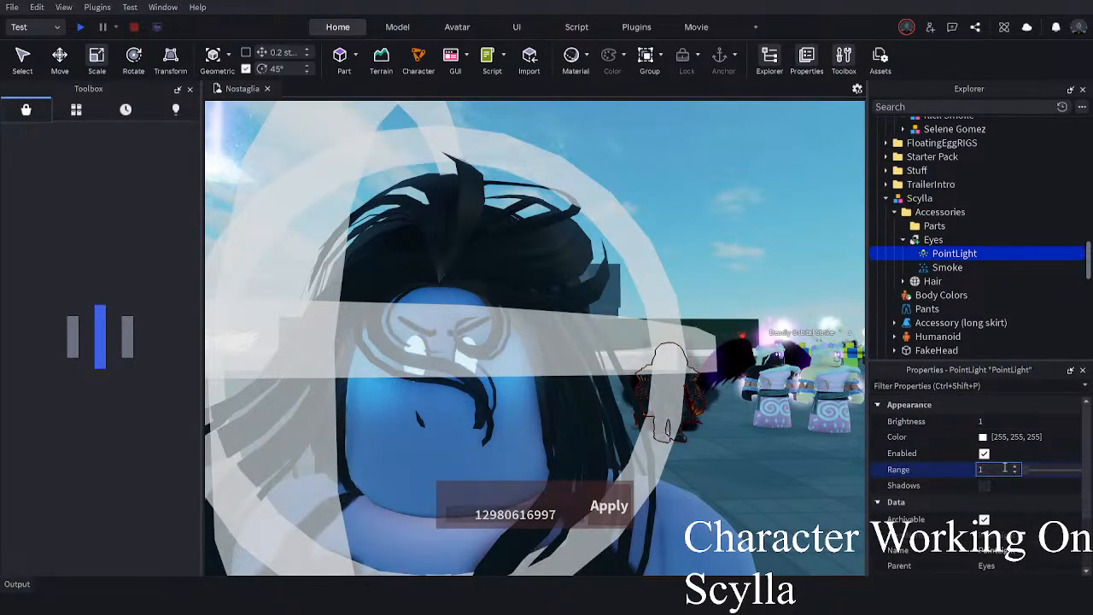
{"action": "key", "text": "Return"}
- Set the PointLight's colour to [3, 188, 255], raise its Brightness slightly and select the Scylla model
{"action": "left_click_drag", "start_coordinate": [601, 184], "coordinate": [606, 181]}
{"action": "left_click", "coordinate": [1015, 423]}
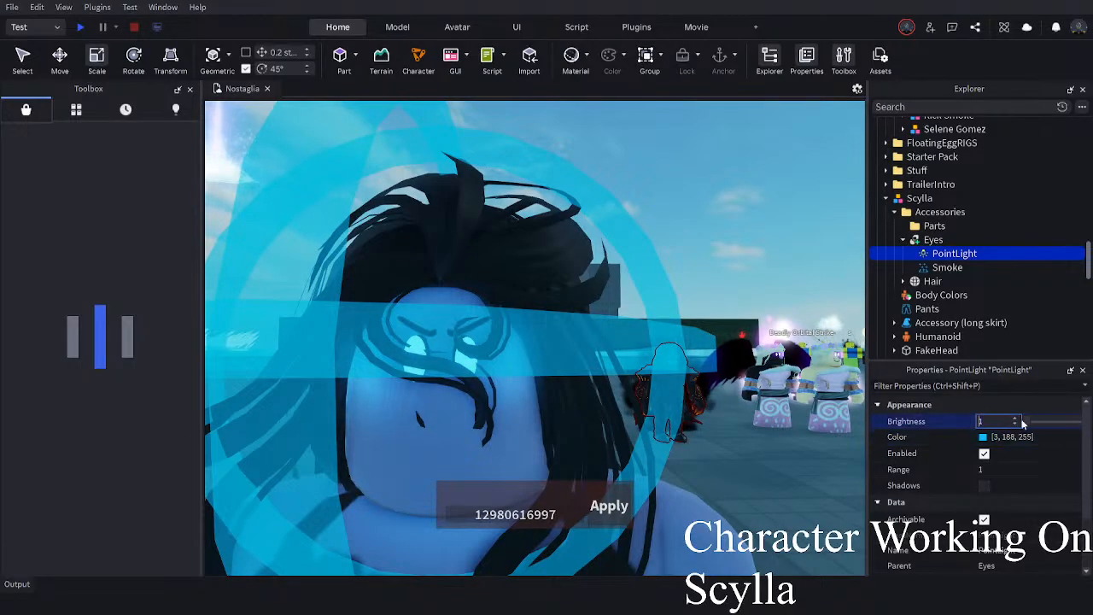
{"action": "left_click_drag", "start_coordinate": [1029, 423], "coordinate": [1035, 425]}
{"action": "left_click", "coordinate": [920, 198]}
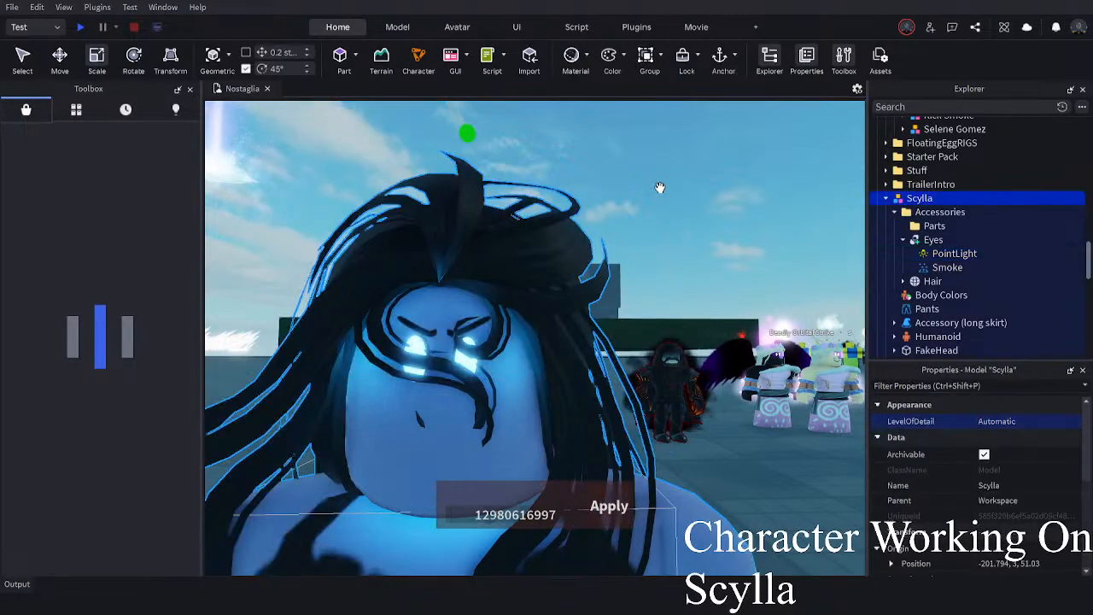
- Set the HeadColor in Scylla's Body Colors to Pastel brown
{"action": "scroll", "coordinate": [683, 175], "scroll_direction": "down", "scroll_amount": 4}
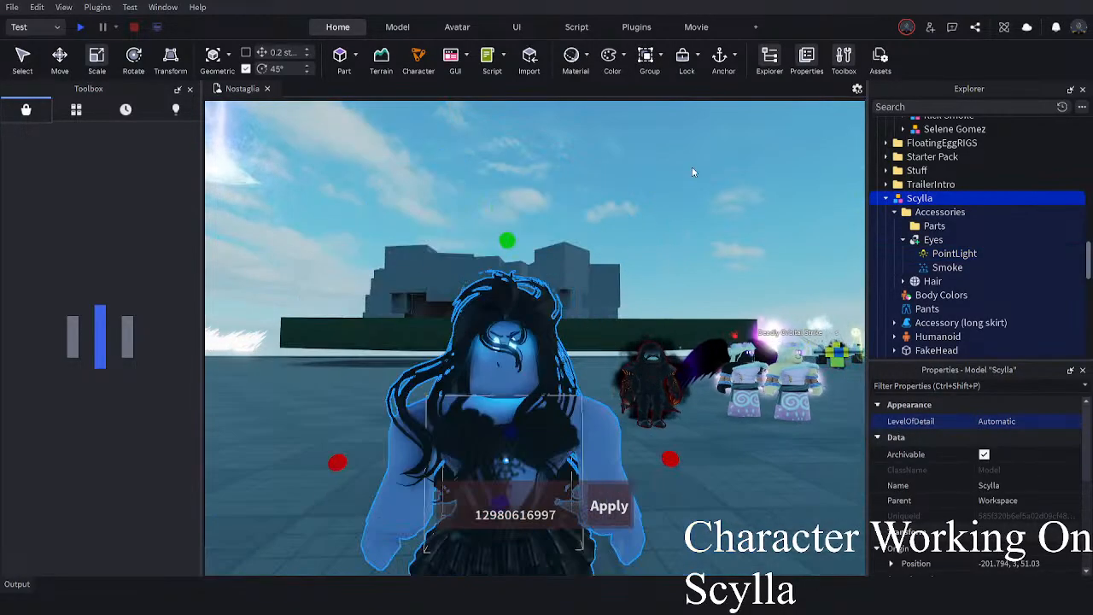
{"action": "left_click", "coordinate": [693, 172]}
{"action": "scroll", "coordinate": [692, 171], "scroll_direction": "down", "scroll_amount": 2}
{"action": "scroll", "coordinate": [692, 171], "scroll_direction": "up", "scroll_amount": 4}
{"action": "right_click_drag", "start_coordinate": [692, 172], "coordinate": [615, 313]}
{"action": "left_click", "coordinate": [601, 352]}
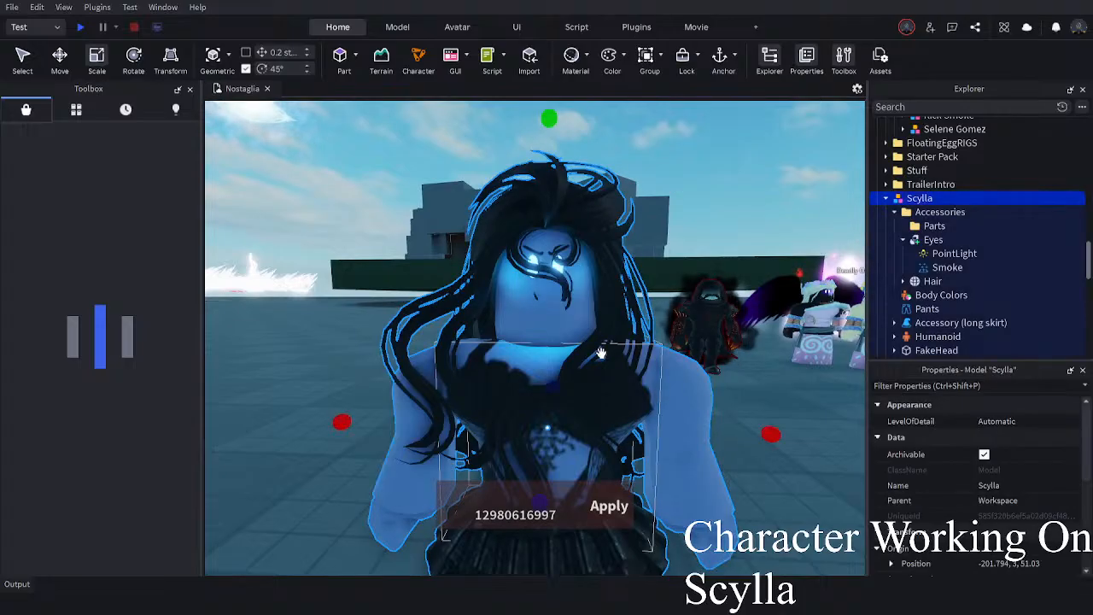
{"action": "left_click", "coordinate": [902, 240]}
{"action": "left_click", "coordinate": [942, 268]}
{"action": "left_click", "coordinate": [984, 421]}
{"action": "left_click", "coordinate": [993, 570]}
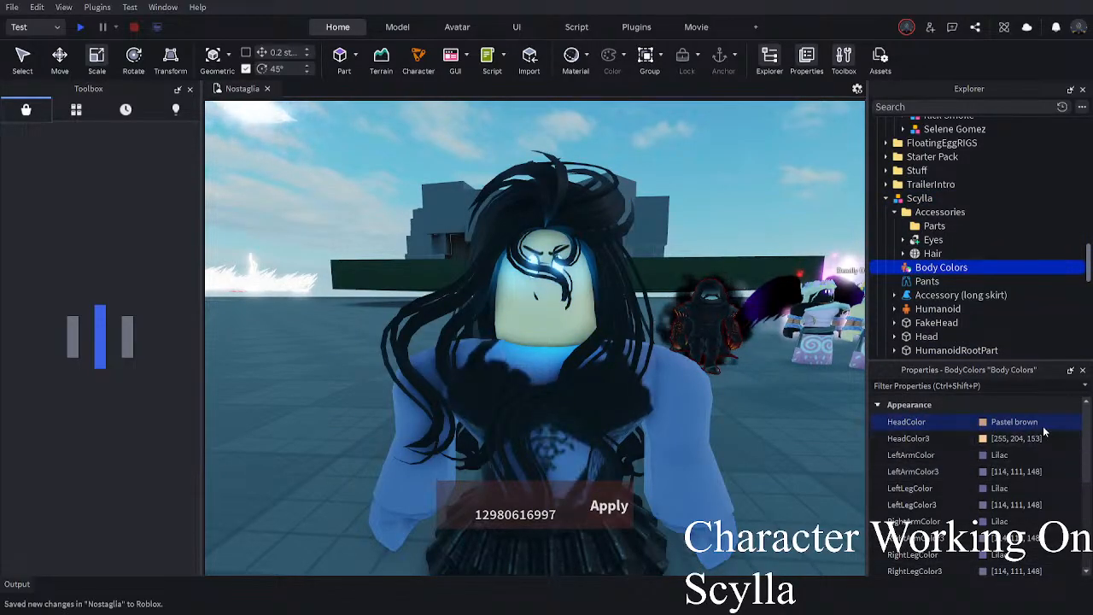
{"action": "left_click", "coordinate": [1042, 426]}
{"action": "left_click", "coordinate": [1008, 572]}
{"action": "left_click", "coordinate": [997, 570]}
- Copy the head colour value [255, 204, 153] to the arm, leg and torso colours in Scylla's Body Colors
{"action": "left_click", "coordinate": [1034, 442]}
{"action": "key", "text": "ctrl+c"}
{"action": "left_click", "coordinate": [1034, 471]}
{"action": "key", "text": "ctrl+v"}
{"action": "left_click", "coordinate": [1025, 505]}
{"action": "key", "text": "ctrl+v"}
{"action": "scroll", "coordinate": [1025, 509], "scroll_direction": "down", "scroll_amount": 1}
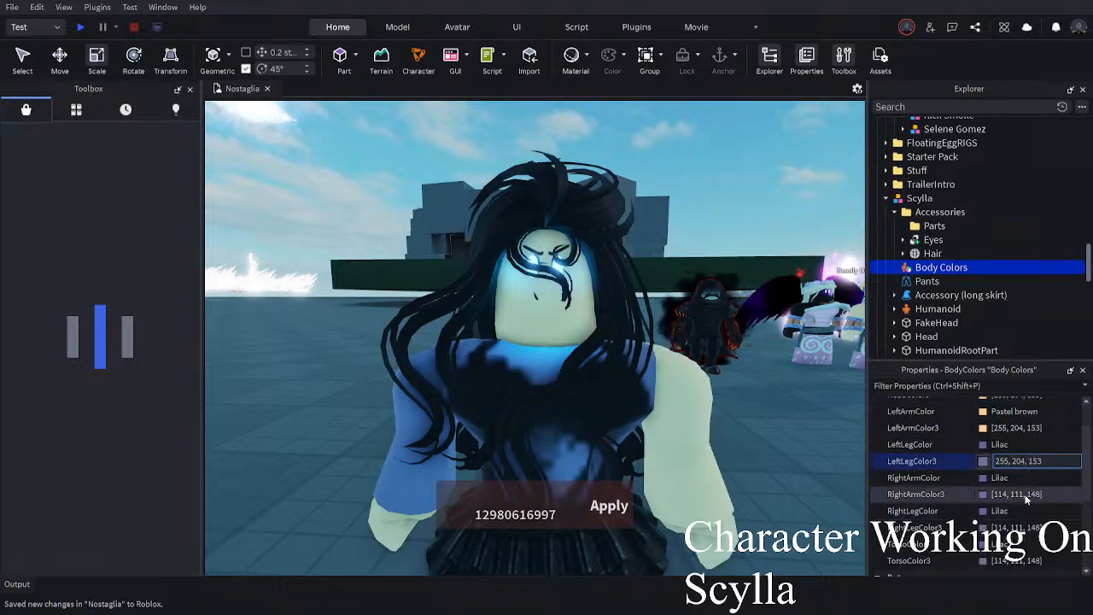
{"action": "left_click", "coordinate": [1025, 496]}
{"action": "key", "text": "ctrl+v"}
{"action": "left_click", "coordinate": [1023, 527]}
{"action": "key", "text": "ctrl+v"}
{"action": "left_click", "coordinate": [1016, 561]}
{"action": "key", "text": "ctrl+v"}
- Examine the recoloured Scylla's skin, face and dress up close and from a distance
{"action": "left_click", "coordinate": [849, 497]}
{"action": "right_click_drag", "start_coordinate": [849, 497], "coordinate": [849, 497]}
{"action": "key", "text": "s"}
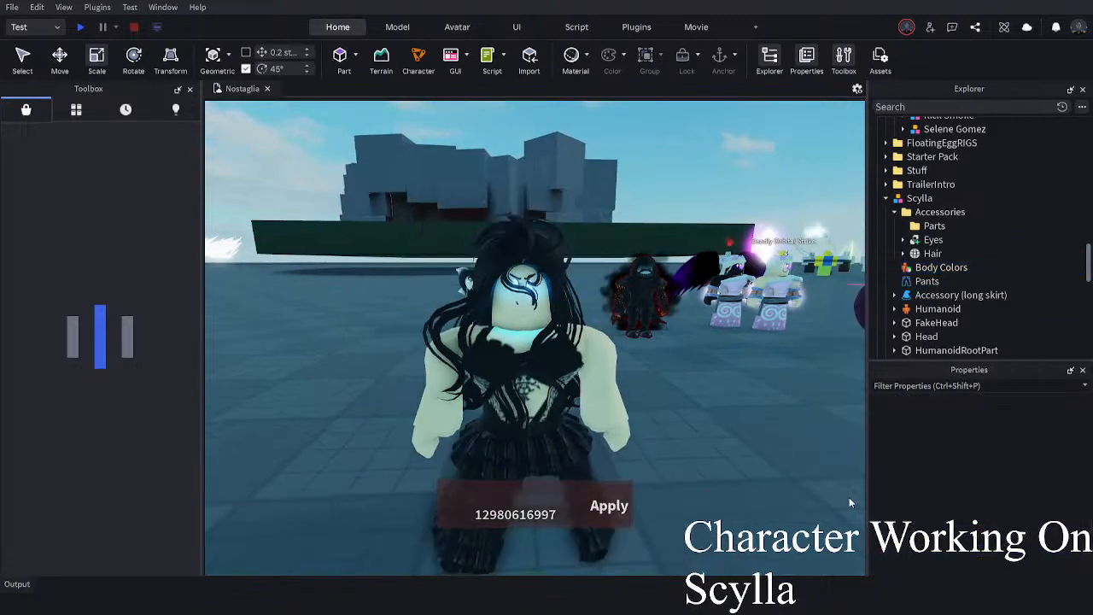
{"action": "key", "text": "w"}
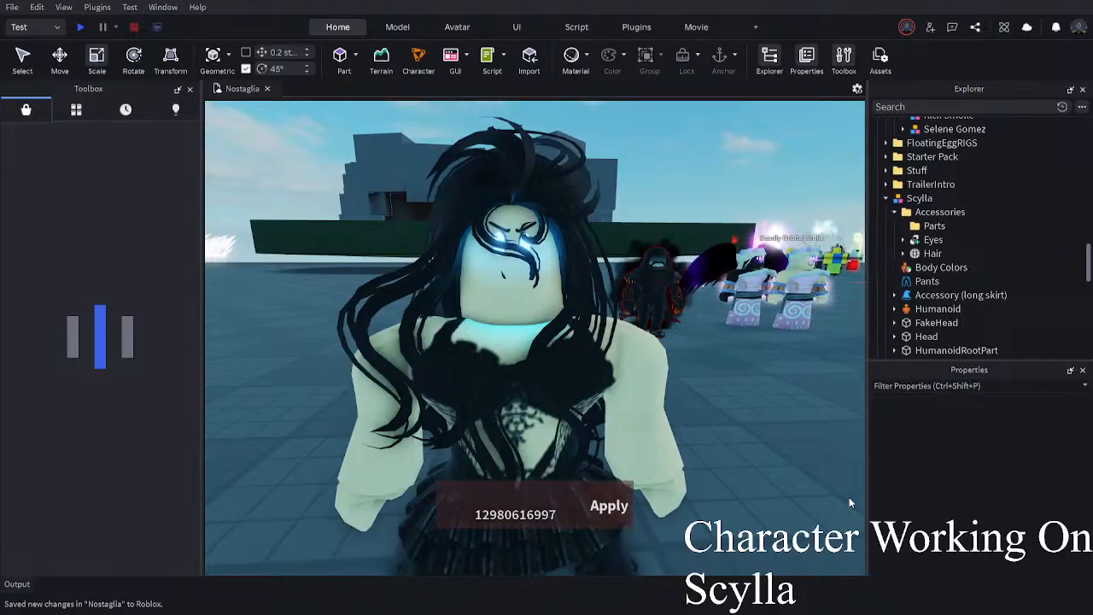
{"action": "right_click_drag", "start_coordinate": [849, 497], "coordinate": [853, 490]}
{"action": "scroll", "coordinate": [911, 292], "scroll_direction": "down", "scroll_amount": 8}
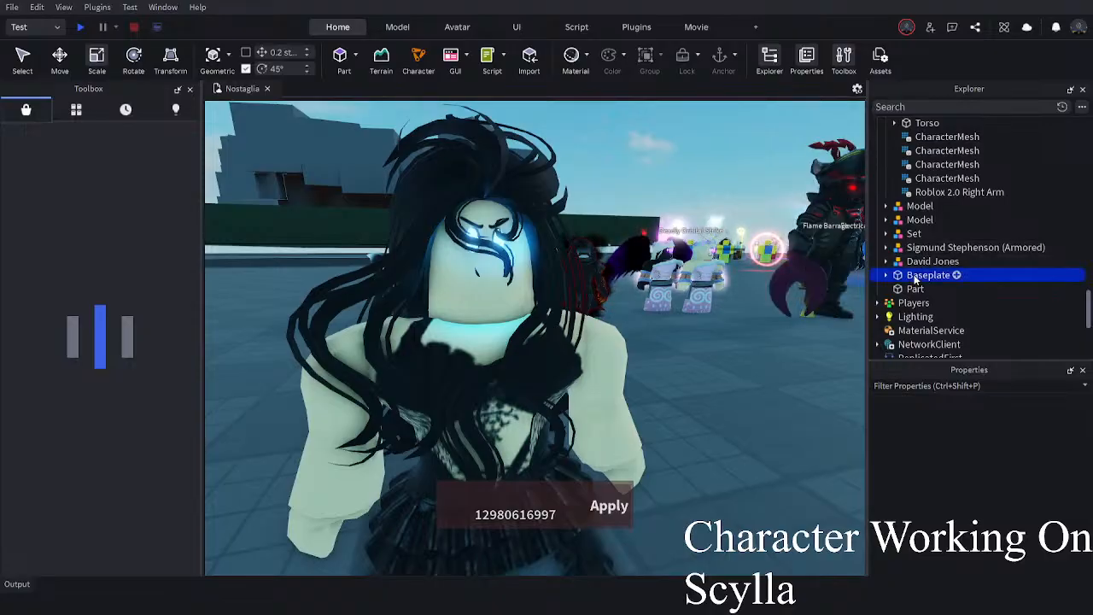
{"action": "scroll", "coordinate": [915, 280], "scroll_direction": "up", "scroll_amount": 8}
{"action": "left_click", "coordinate": [919, 184]}
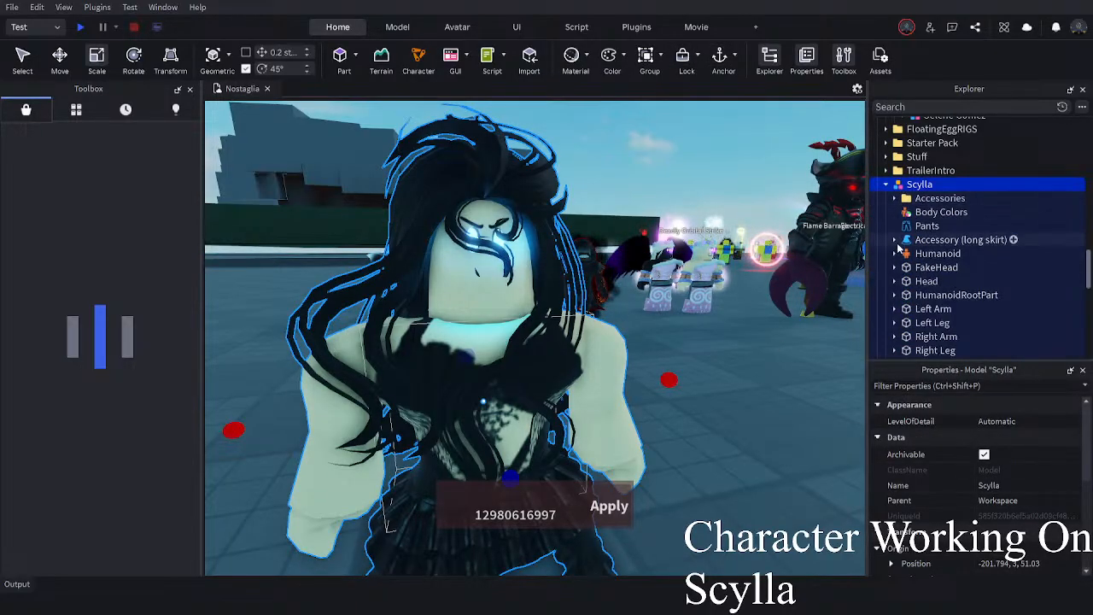
{"action": "scroll", "coordinate": [898, 248], "scroll_direction": "down", "scroll_amount": 2}
{"action": "right_click_drag", "start_coordinate": [763, 256], "coordinate": [759, 256]}
{"action": "scroll", "coordinate": [927, 305], "scroll_direction": "up", "scroll_amount": 1}
{"action": "right_click_drag", "start_coordinate": [779, 438], "coordinate": [779, 439]}
{"action": "left_click", "coordinate": [780, 440]}
{"action": "scroll", "coordinate": [780, 439], "scroll_direction": "up", "scroll_amount": 3}
{"action": "scroll", "coordinate": [779, 439], "scroll_direction": "down", "scroll_amount": 3}
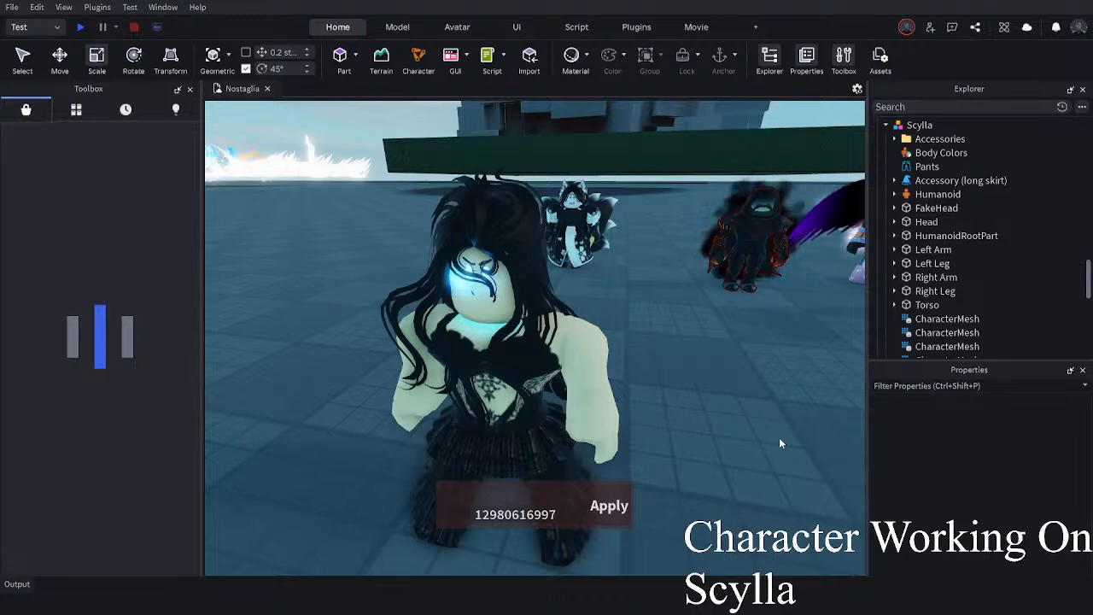
{"action": "scroll", "coordinate": [780, 443], "scroll_direction": "up", "scroll_amount": 3}
{"action": "right_click_drag", "start_coordinate": [780, 443], "coordinate": [779, 443]}
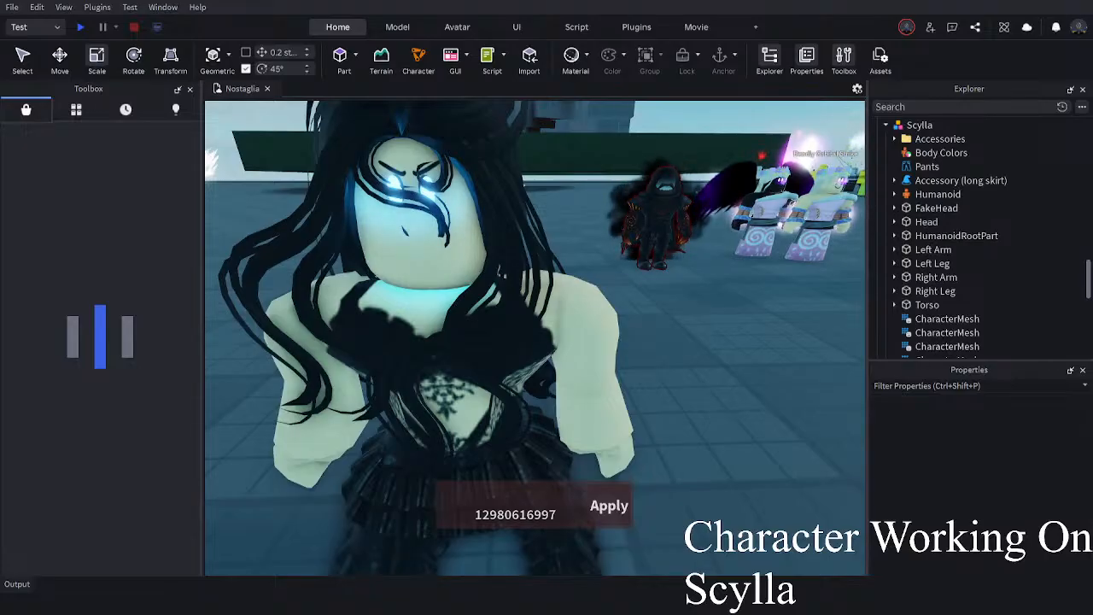
{"action": "scroll", "coordinate": [736, 338], "scroll_direction": "down", "scroll_amount": 3}
{"action": "scroll", "coordinate": [735, 339], "scroll_direction": "up", "scroll_amount": 2}
{"action": "mouse_move", "coordinate": [736, 339]}
{"action": "right_mouse_down"}
{"action": "mouse_move", "coordinate": [735, 321]}
{"action": "mouse_move", "coordinate": [717, 339]}
{"action": "right_mouse_up"}
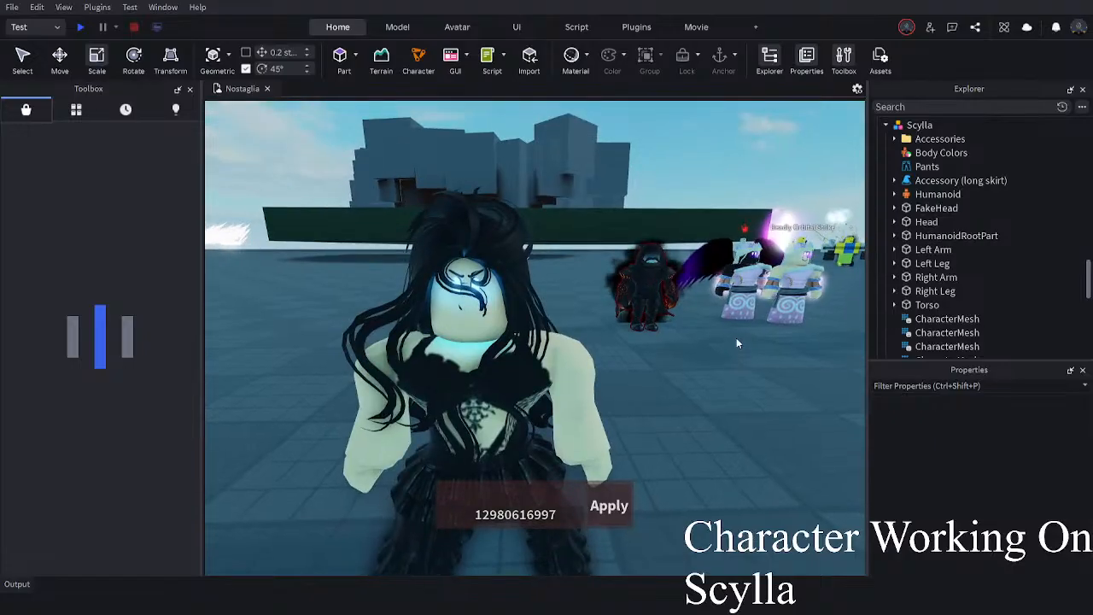
{"action": "scroll", "coordinate": [736, 339], "scroll_direction": "up", "scroll_amount": 3}
{"action": "scroll", "coordinate": [736, 339], "scroll_direction": "down", "scroll_amount": 4}
{"action": "scroll", "coordinate": [735, 339], "scroll_direction": "up", "scroll_amount": 2}
{"action": "scroll", "coordinate": [736, 339], "scroll_direction": "down", "scroll_amount": 3}
{"action": "scroll", "coordinate": [569, 352], "scroll_direction": "up", "scroll_amount": 3}
{"action": "right_click_drag", "start_coordinate": [569, 352], "coordinate": [547, 380]}
{"action": "left_click", "coordinate": [509, 414]}
{"action": "scroll", "coordinate": [507, 418], "scroll_direction": "down", "scroll_amount": 3}
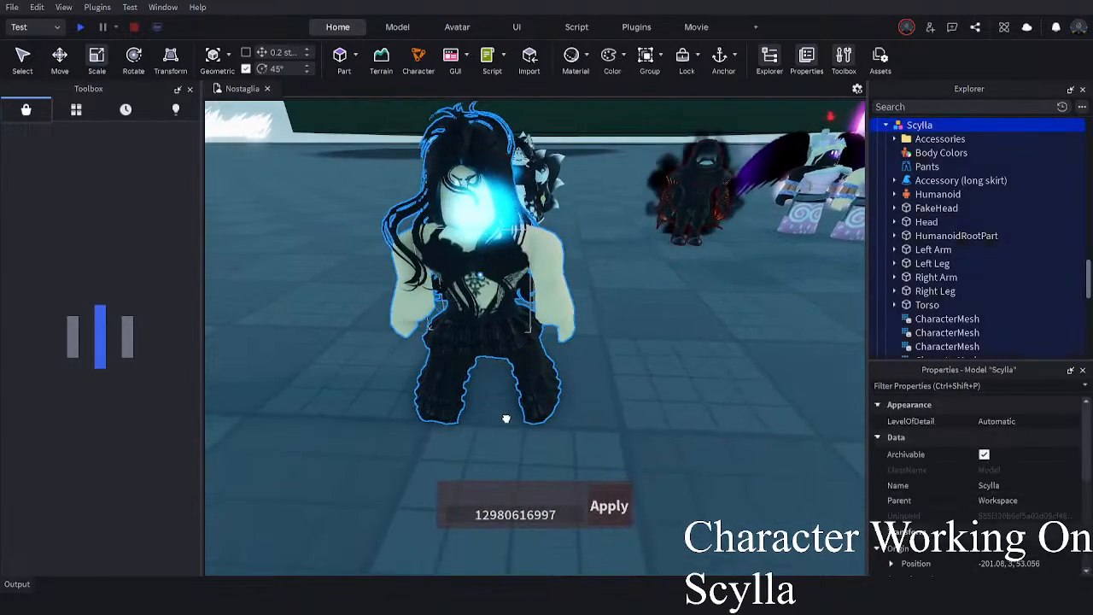
{"action": "left_click", "coordinate": [612, 410]}
{"action": "right_click_drag", "start_coordinate": [612, 410], "coordinate": [589, 397]}
{"action": "left_click", "coordinate": [449, 430]}
{"action": "right_click_drag", "start_coordinate": [449, 432], "coordinate": [469, 432]}
{"action": "left_click", "coordinate": [744, 411]}
{"action": "scroll", "coordinate": [744, 411], "scroll_direction": "up", "scroll_amount": 3}
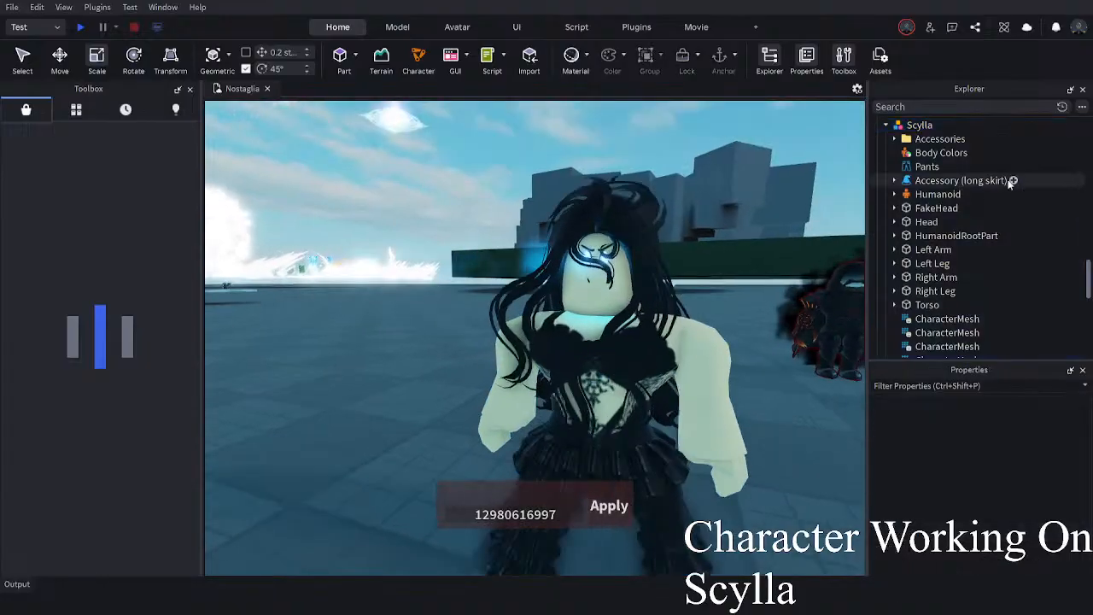
- Inspect the contents of Scylla's FakeHead and of the Eyes in the Accessories folder
{"action": "left_click", "coordinate": [894, 207]}
{"action": "left_click", "coordinate": [894, 208]}
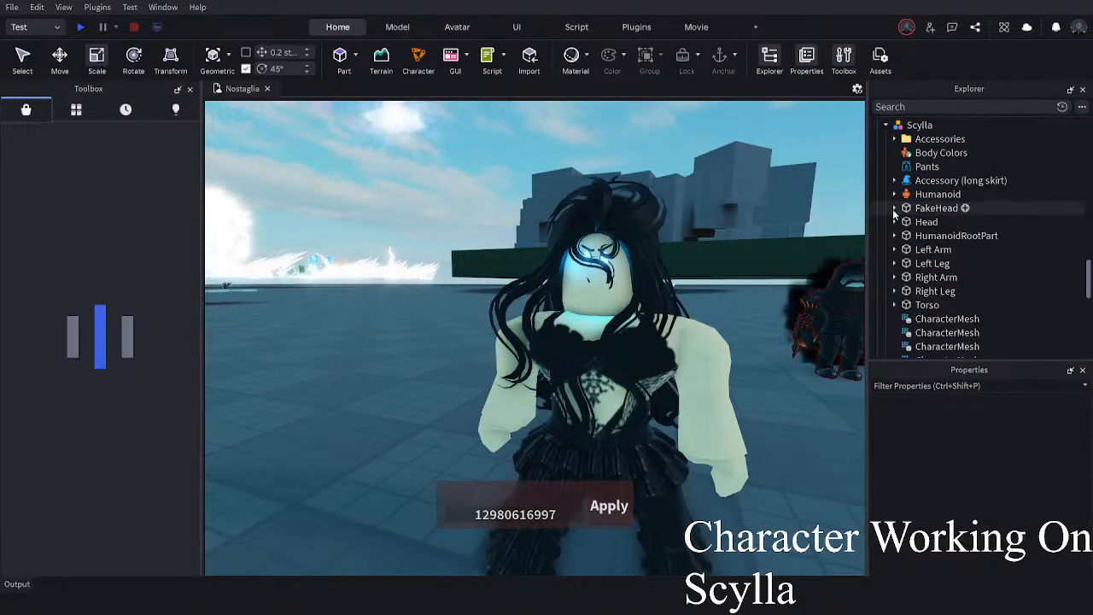
{"action": "left_click", "coordinate": [894, 139]}
{"action": "left_click", "coordinate": [903, 167]}
{"action": "left_click", "coordinate": [908, 168]}
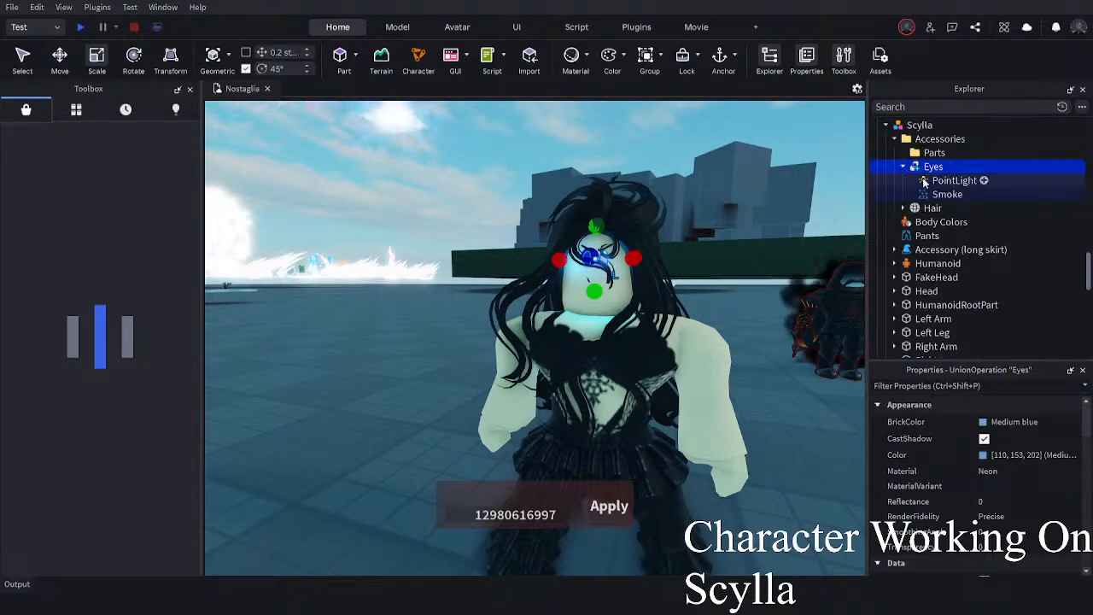
{"action": "left_click", "coordinate": [922, 180]}
{"action": "left_click", "coordinate": [902, 166]}
{"action": "right_click_drag", "start_coordinate": [715, 410], "coordinate": [734, 440]}
{"action": "left_click", "coordinate": [717, 417]}
{"action": "scroll", "coordinate": [716, 416], "scroll_direction": "up", "scroll_amount": 2}
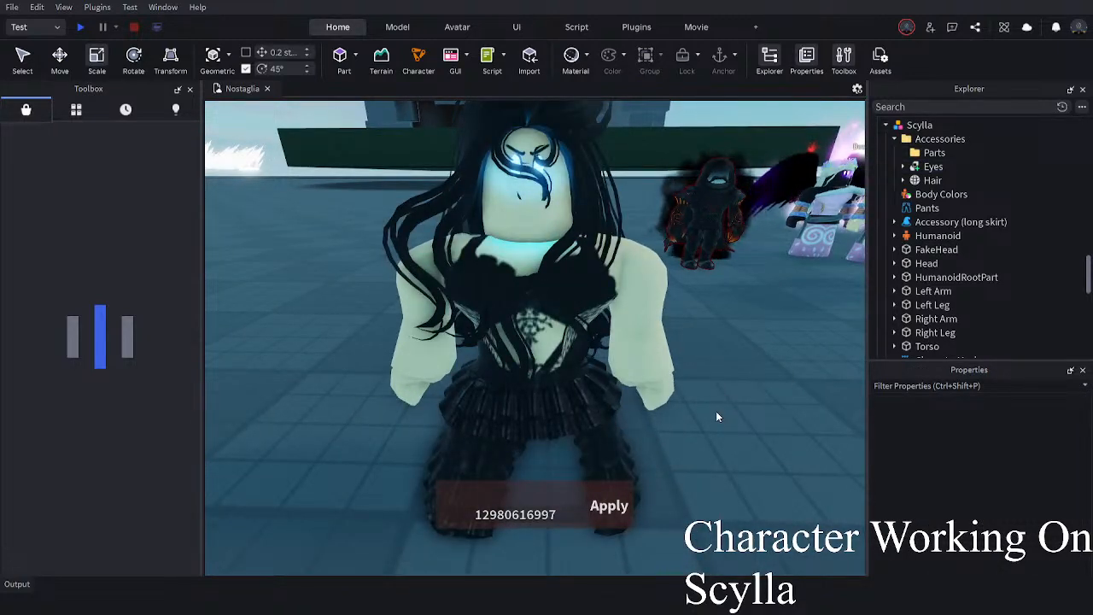
{"action": "scroll", "coordinate": [717, 417], "scroll_direction": "up", "scroll_amount": 3}
{"action": "right_click_drag", "start_coordinate": [717, 417], "coordinate": [742, 427]}
{"action": "scroll", "coordinate": [717, 417], "scroll_direction": "down", "scroll_amount": 3}
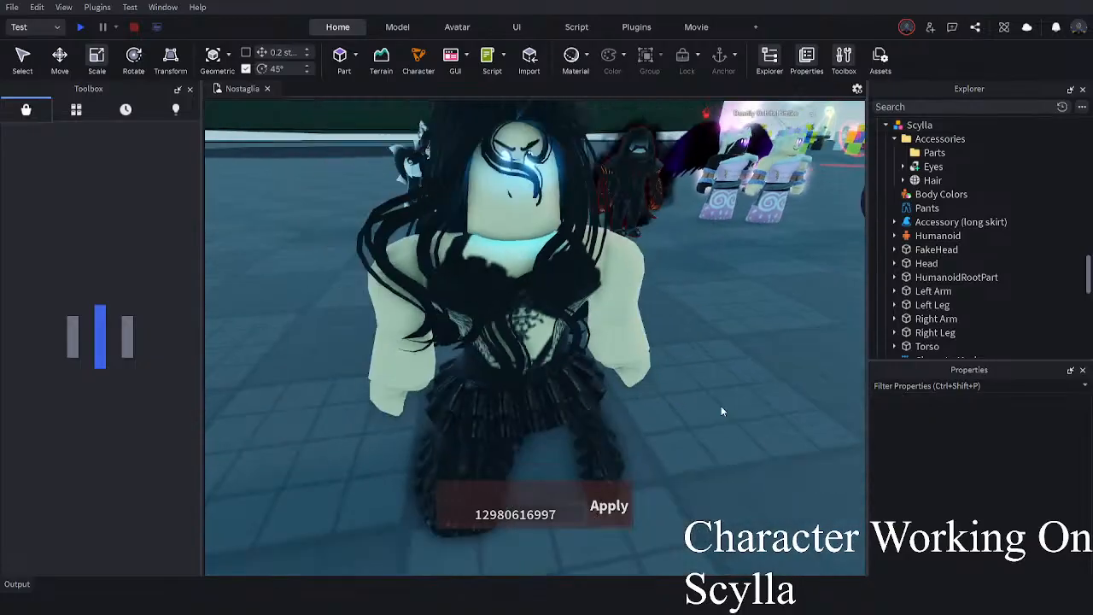
- Duplicate the Smoke emitter of the Eyes, move the copy into the Left Arm and duplicate it there
{"action": "left_click", "coordinate": [903, 167]}
{"action": "left_click", "coordinate": [904, 167]}
{"action": "left_click", "coordinate": [903, 166]}
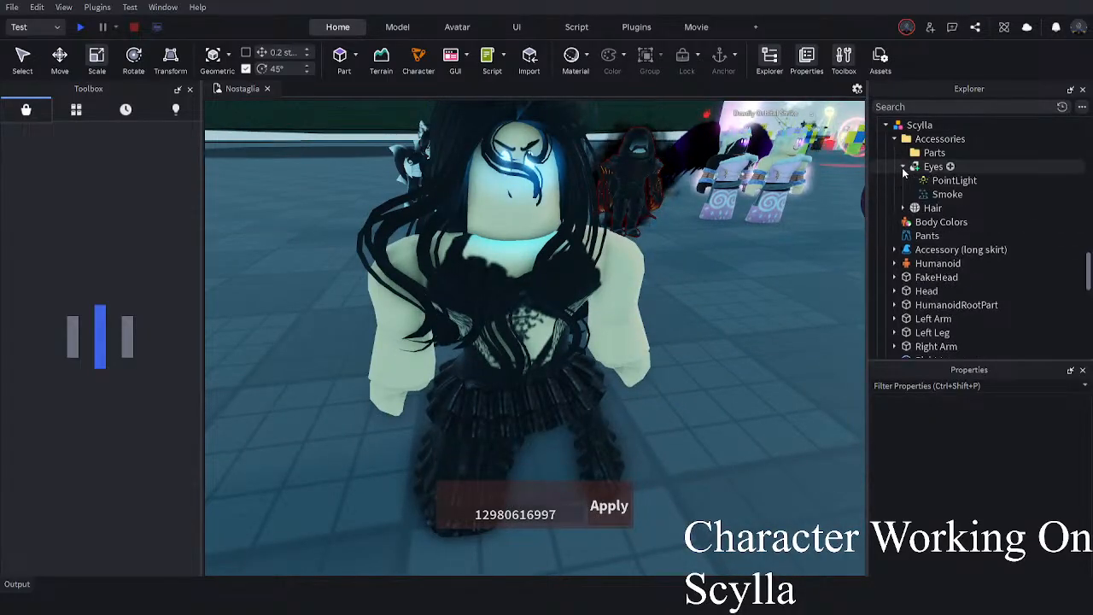
{"action": "left_click", "coordinate": [925, 183]}
{"action": "left_click", "coordinate": [939, 196]}
{"action": "key", "text": "ctrl+d"}
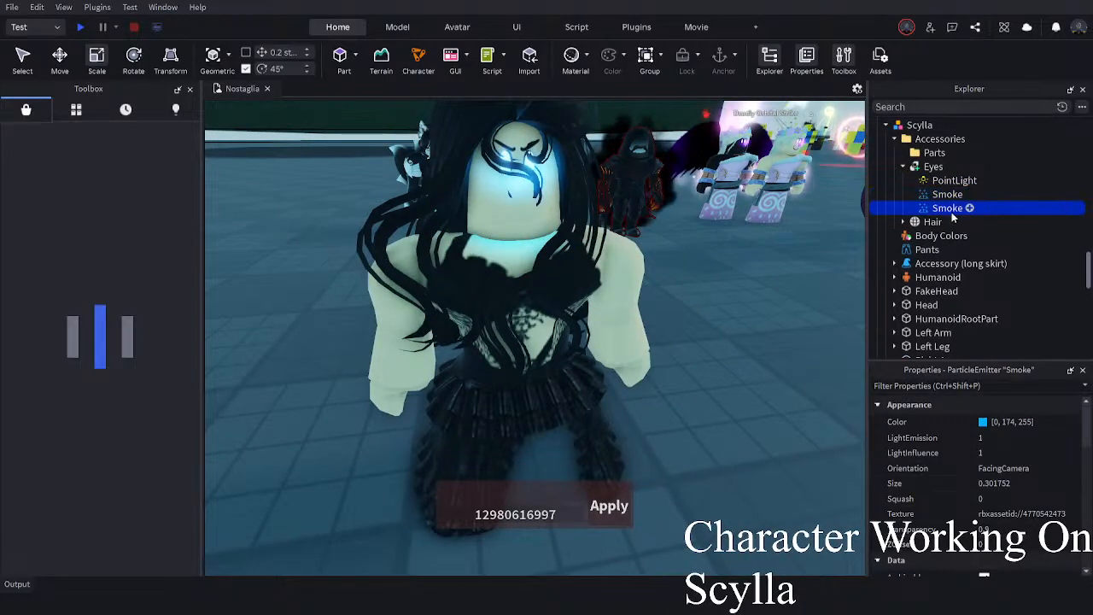
{"action": "mouse_move", "coordinate": [956, 319]}
{"action": "left_mouse_down"}
{"action": "mouse_move", "coordinate": [950, 331]}
{"action": "mouse_move", "coordinate": [947, 303]}
{"action": "left_mouse_up"}
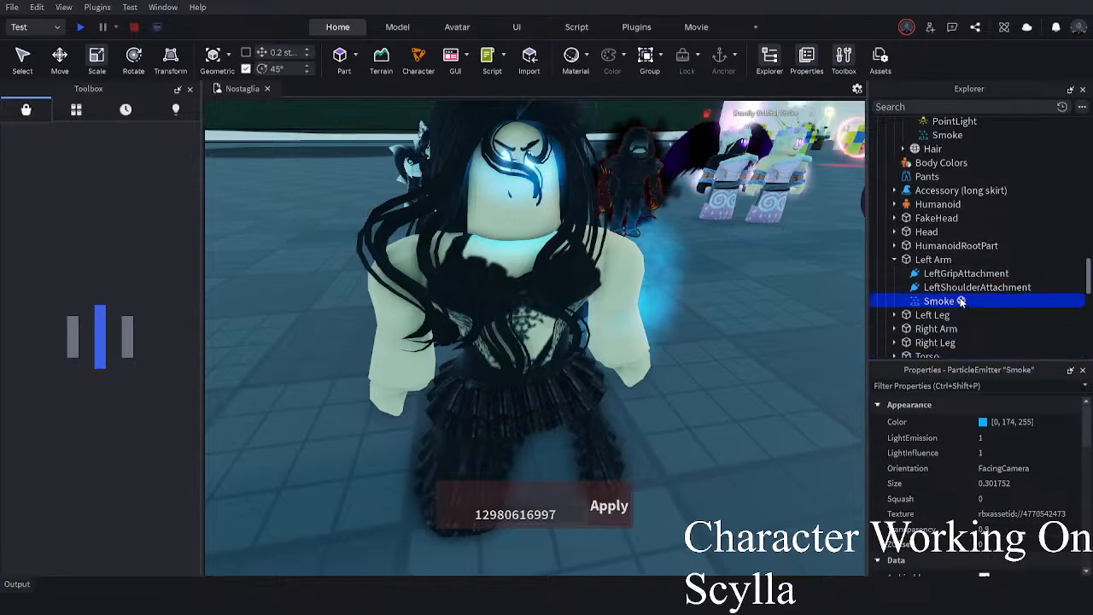
{"action": "scroll", "coordinate": [949, 303], "scroll_direction": "down", "scroll_amount": 1}
{"action": "left_click", "coordinate": [932, 299]}
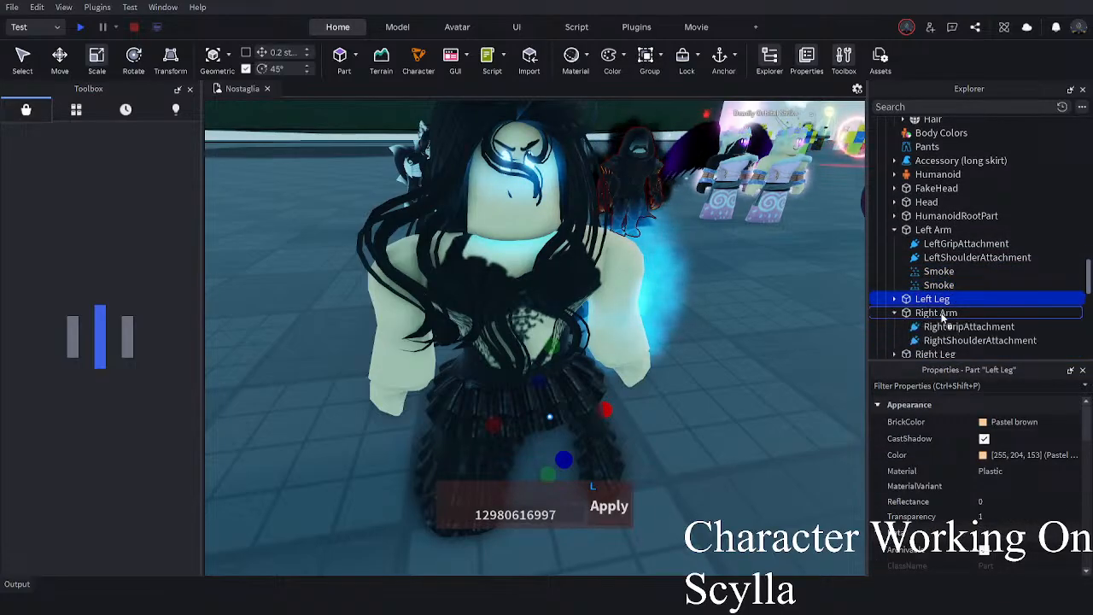
{"action": "left_click_drag", "start_coordinate": [941, 316], "coordinate": [937, 317]}
{"action": "scroll", "coordinate": [935, 312], "scroll_direction": "down", "scroll_amount": 2}
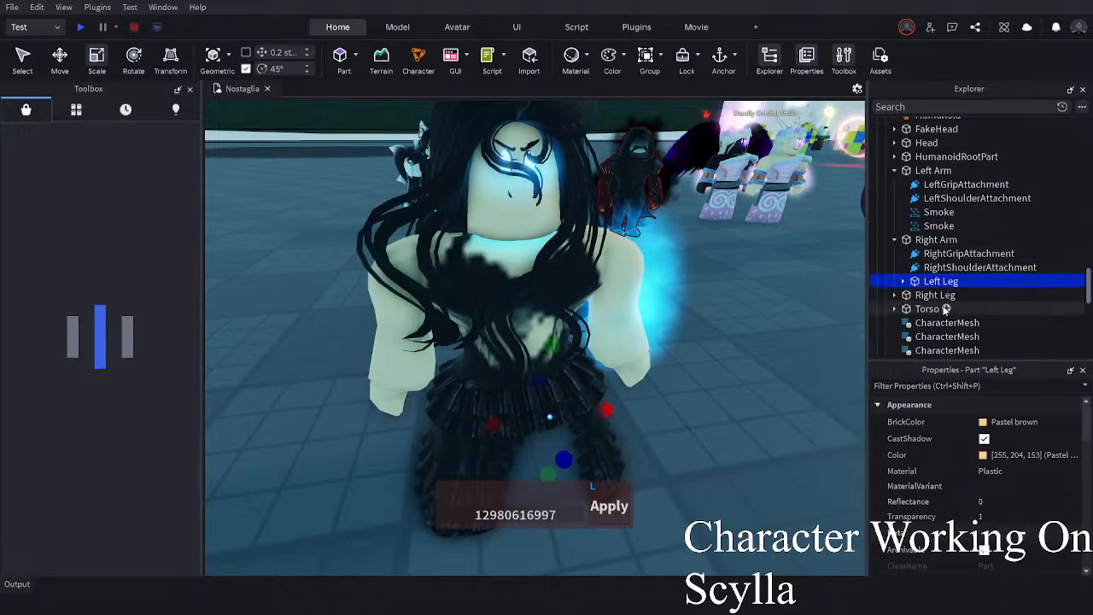
{"action": "key", "text": "ctrl+z"}
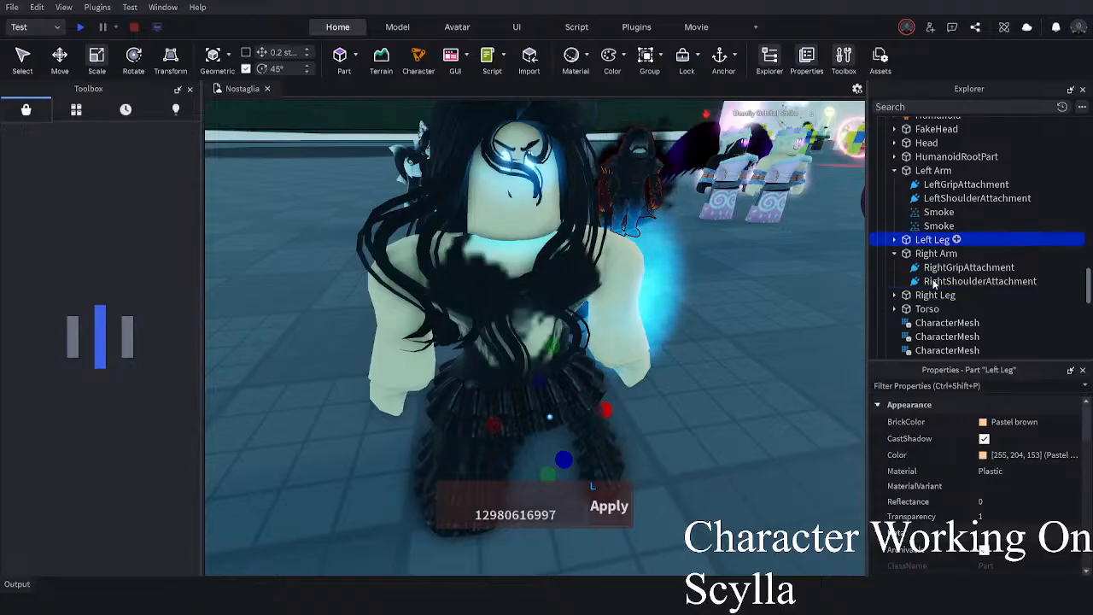
- Move the extra Smoke emitter from the Left Arm to the Right Arm and place a duplicate of it in the Torso
{"action": "left_click_drag", "start_coordinate": [926, 226], "coordinate": [932, 253]}
{"action": "key", "text": "ctrl+d"}
{"action": "left_click_drag", "start_coordinate": [930, 297], "coordinate": [931, 322]}
{"action": "right_click_drag", "start_coordinate": [749, 352], "coordinate": [749, 350]}
{"action": "scroll", "coordinate": [749, 351], "scroll_direction": "down", "scroll_amount": 3}
{"action": "scroll", "coordinate": [749, 350], "scroll_direction": "up", "scroll_amount": 2}
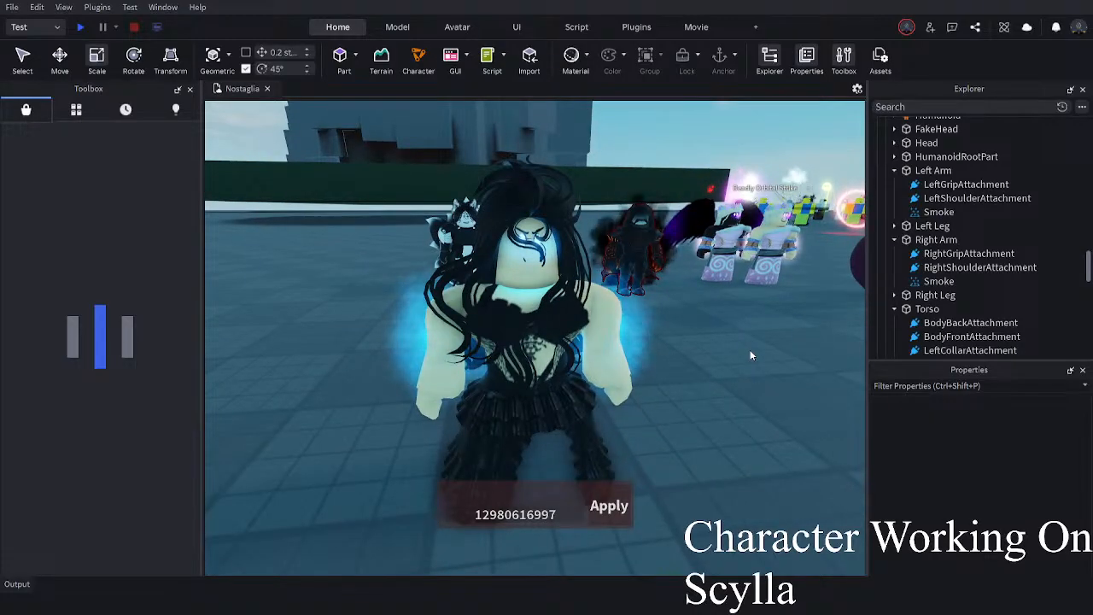
- Examine the blue smoke around Scylla's arms and torso from several sides
{"action": "right_click_drag", "start_coordinate": [708, 335], "coordinate": [708, 338]}
{"action": "left_click_drag", "start_coordinate": [554, 367], "coordinate": [438, 375]}
{"action": "right_click_drag", "start_coordinate": [457, 375], "coordinate": [439, 376]}
{"action": "left_click_drag", "start_coordinate": [439, 376], "coordinate": [442, 374]}
{"action": "right_click_drag", "start_coordinate": [439, 375], "coordinate": [442, 374]}
{"action": "left_click_drag", "start_coordinate": [442, 374], "coordinate": [444, 374]}
{"action": "right_click_drag", "start_coordinate": [443, 374], "coordinate": [444, 374]}
{"action": "left_click_drag", "start_coordinate": [444, 373], "coordinate": [448, 375]}
{"action": "right_click_drag", "start_coordinate": [444, 374], "coordinate": [500, 397]}
{"action": "left_click", "coordinate": [450, 380]}
{"action": "scroll", "coordinate": [500, 398], "scroll_direction": "up", "scroll_amount": 4}
{"action": "right_click_drag", "start_coordinate": [666, 334], "coordinate": [670, 332]}
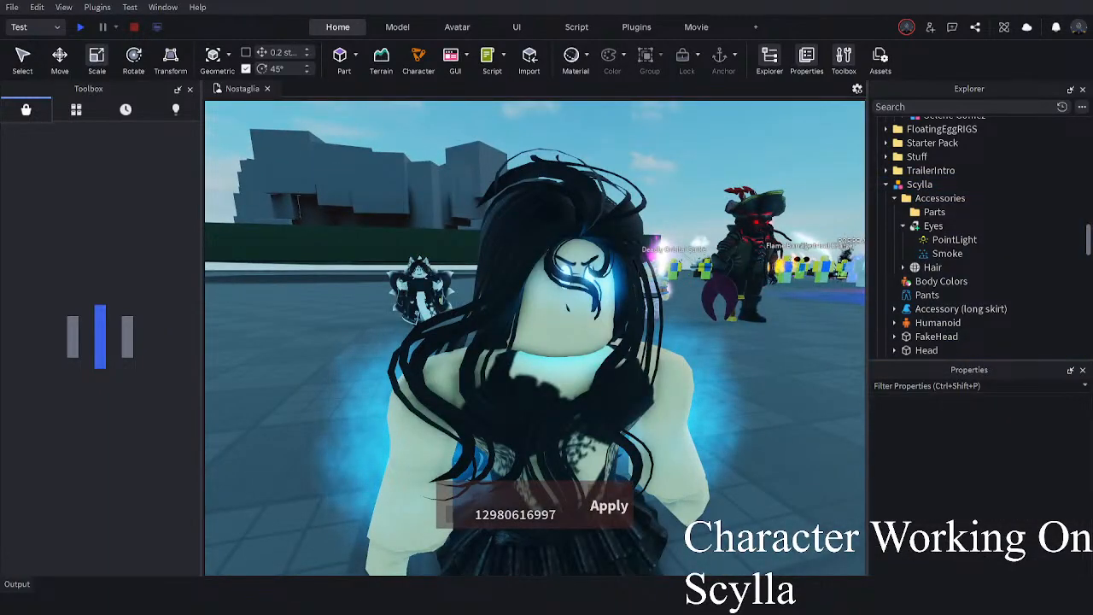
{"action": "scroll", "coordinate": [243, 187], "scroll_direction": "down", "scroll_amount": 5}
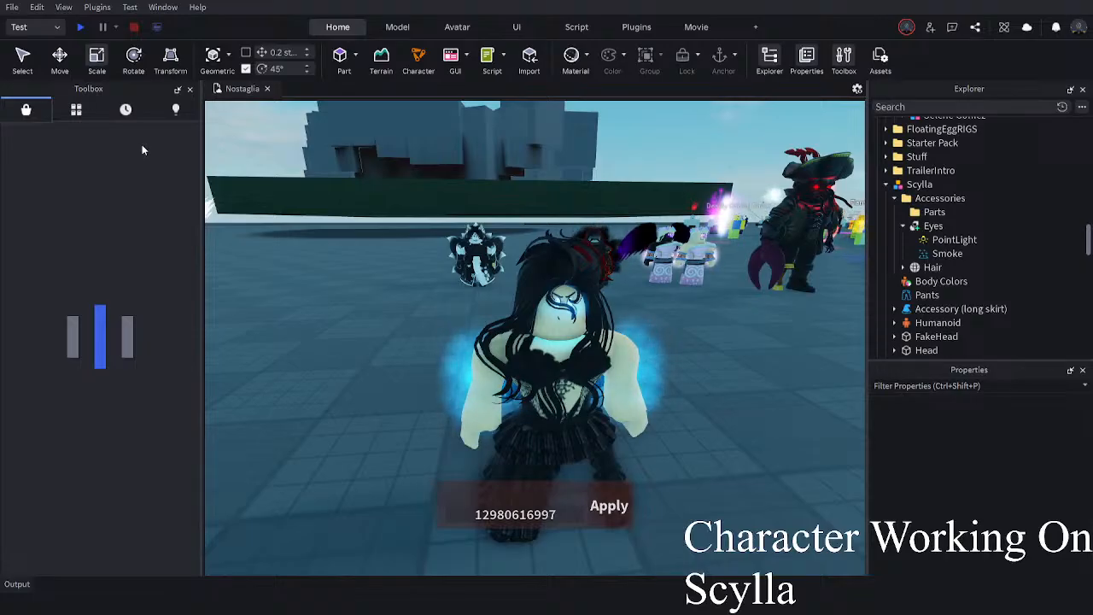
- Try replacing the Eyes decal on Scylla's FakeHead with the Evil Monster Smile decal
{"action": "left_click", "coordinate": [902, 225]}
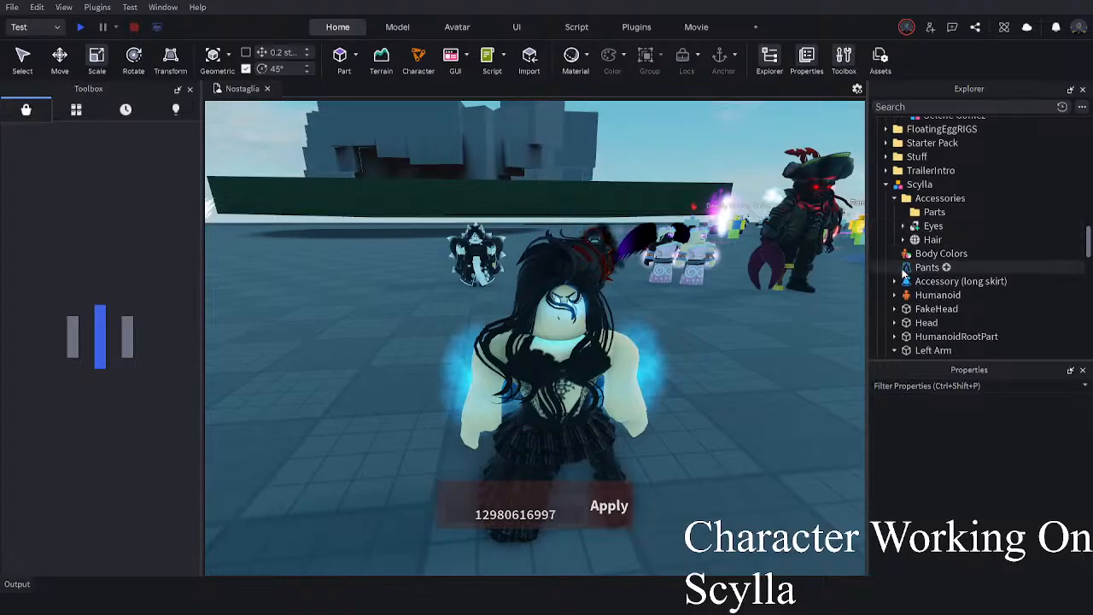
{"action": "left_click", "coordinate": [936, 309]}
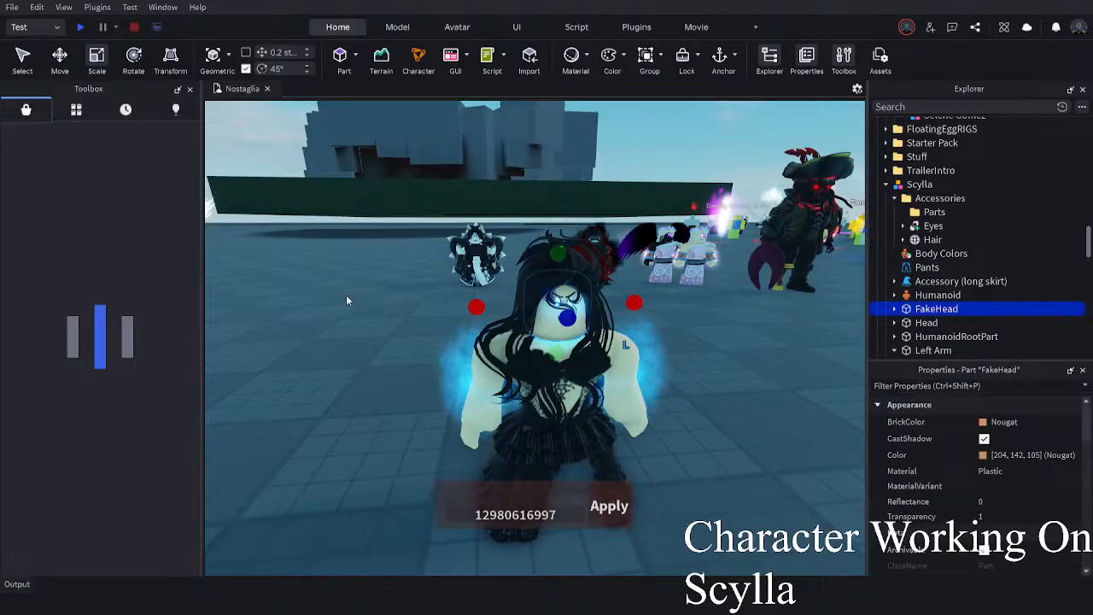
{"action": "right_click_drag", "start_coordinate": [585, 298], "coordinate": [619, 308]}
{"action": "scroll", "coordinate": [585, 298], "scroll_direction": "up", "scroll_amount": 4}
{"action": "left_click", "coordinate": [894, 309]}
{"action": "left_click", "coordinate": [962, 337]}
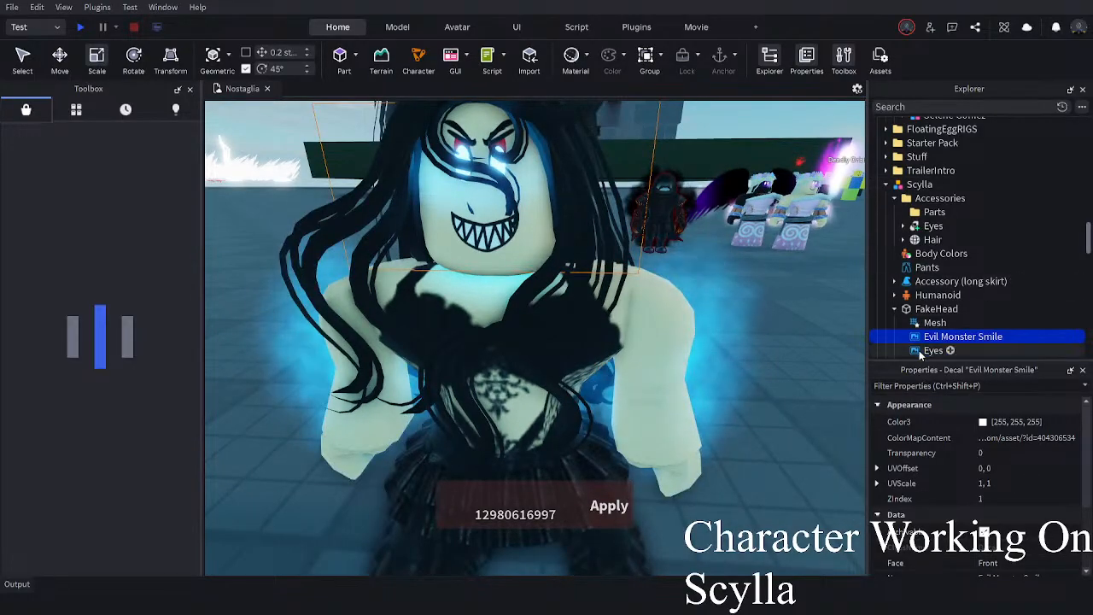
{"action": "left_click", "coordinate": [932, 350]}
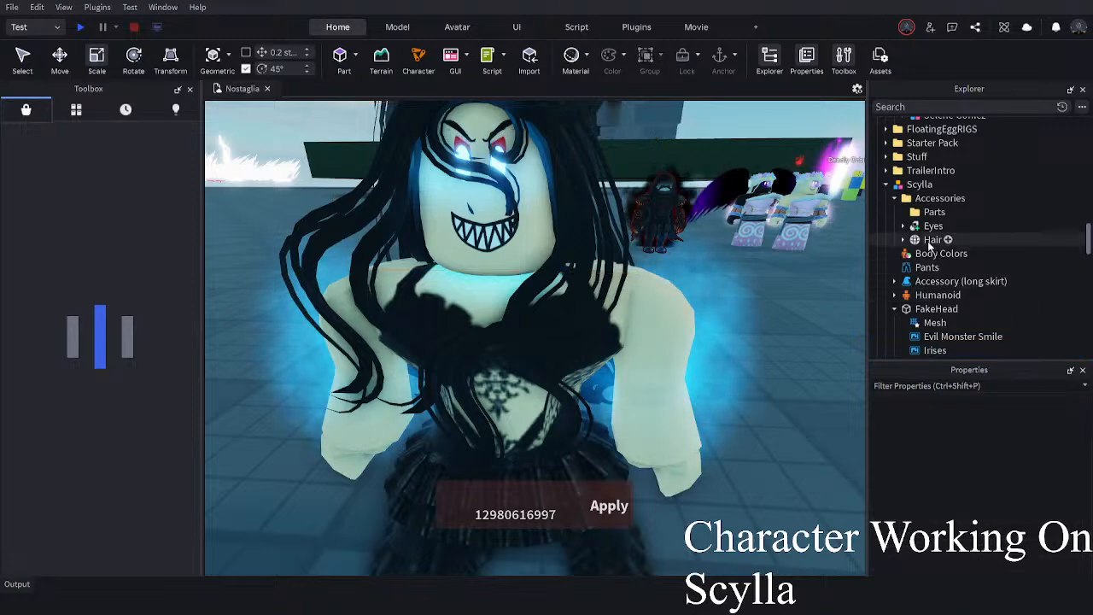
- Try lowering the glowing Eyes by about 0.053 and resizing their width and height to fit the Evil Monster Smile face
{"action": "left_click", "coordinate": [932, 226]}
{"action": "left_click", "coordinate": [60, 57]}
{"action": "left_click_drag", "start_coordinate": [480, 237], "coordinate": [477, 255]}
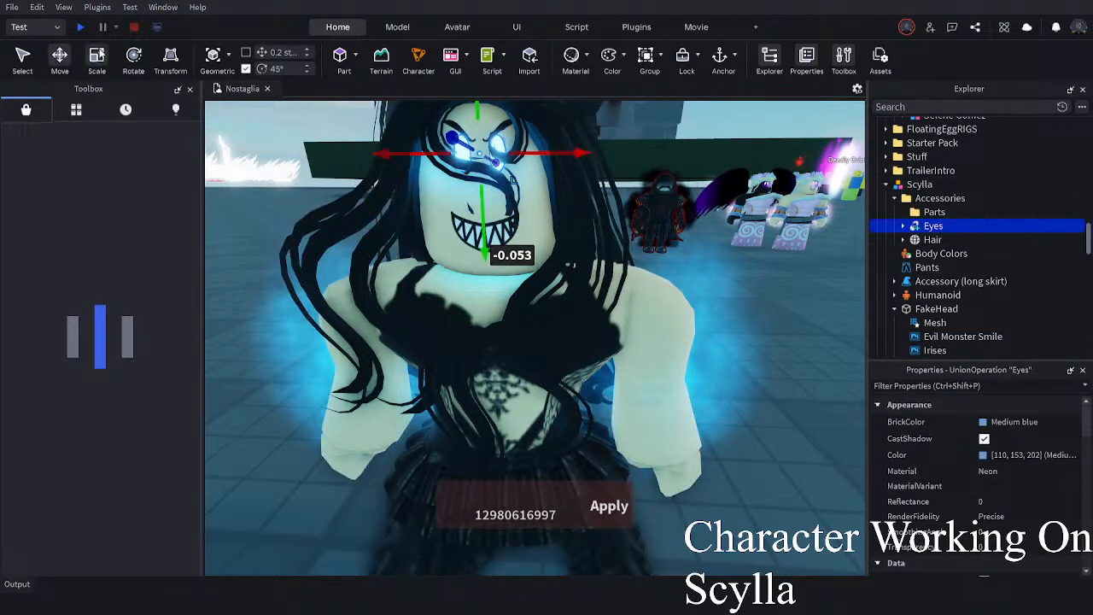
{"action": "left_click", "coordinate": [101, 59]}
{"action": "left_click_drag", "start_coordinate": [425, 155], "coordinate": [419, 158]}
{"action": "left_click_drag", "start_coordinate": [483, 211], "coordinate": [483, 198]}
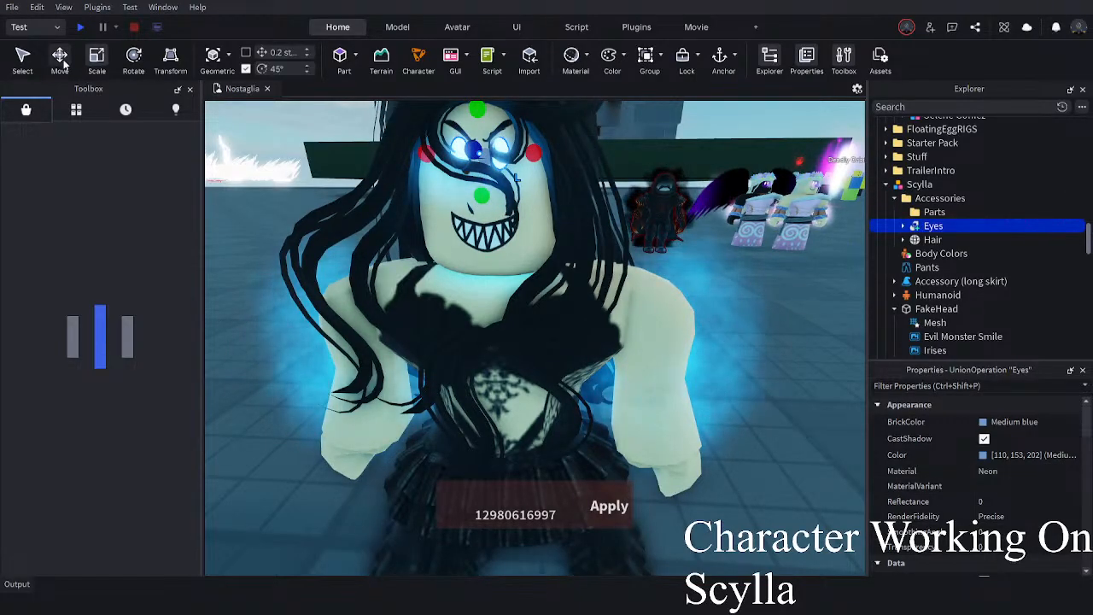
{"action": "left_click_drag", "start_coordinate": [482, 196], "coordinate": [481, 204]}
{"action": "right_click_drag", "start_coordinate": [481, 201], "coordinate": [477, 189]}
{"action": "left_click_drag", "start_coordinate": [527, 176], "coordinate": [529, 176]}
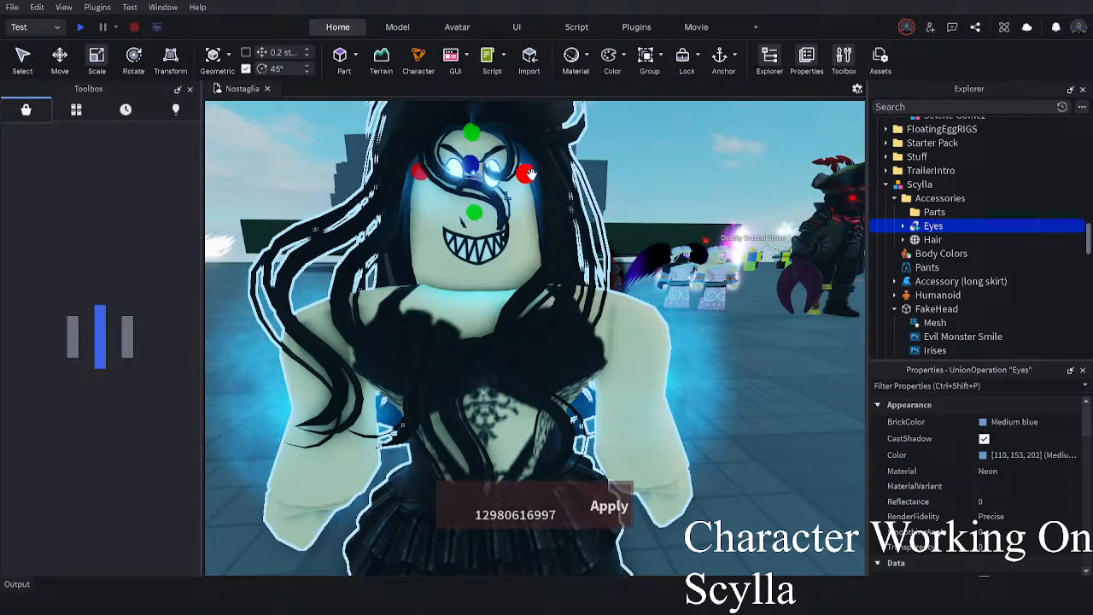
- Undo the Eyes adjustments and the face decal replacement on Scylla
{"action": "key", "text": "ctrl+z"}
{"action": "key", "text": "ctrl+z"}
{"action": "key", "text": "ctrl+z"}
{"action": "key", "text": "ctrl+z"}
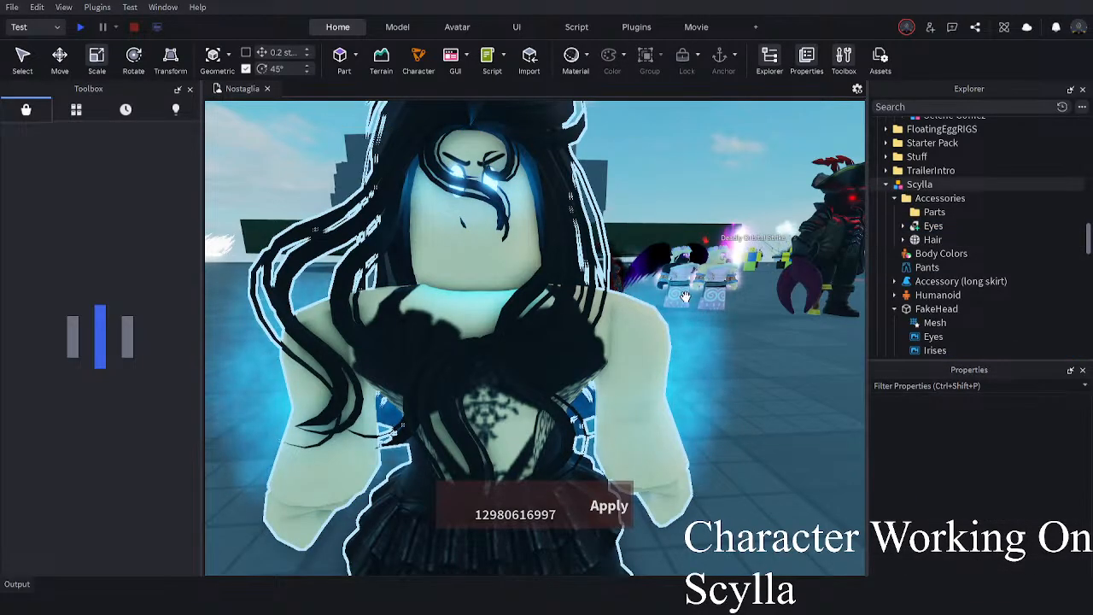
{"action": "scroll", "coordinate": [684, 295], "scroll_direction": "down", "scroll_amount": 3}
{"action": "scroll", "coordinate": [705, 339], "scroll_direction": "up", "scroll_amount": 5}
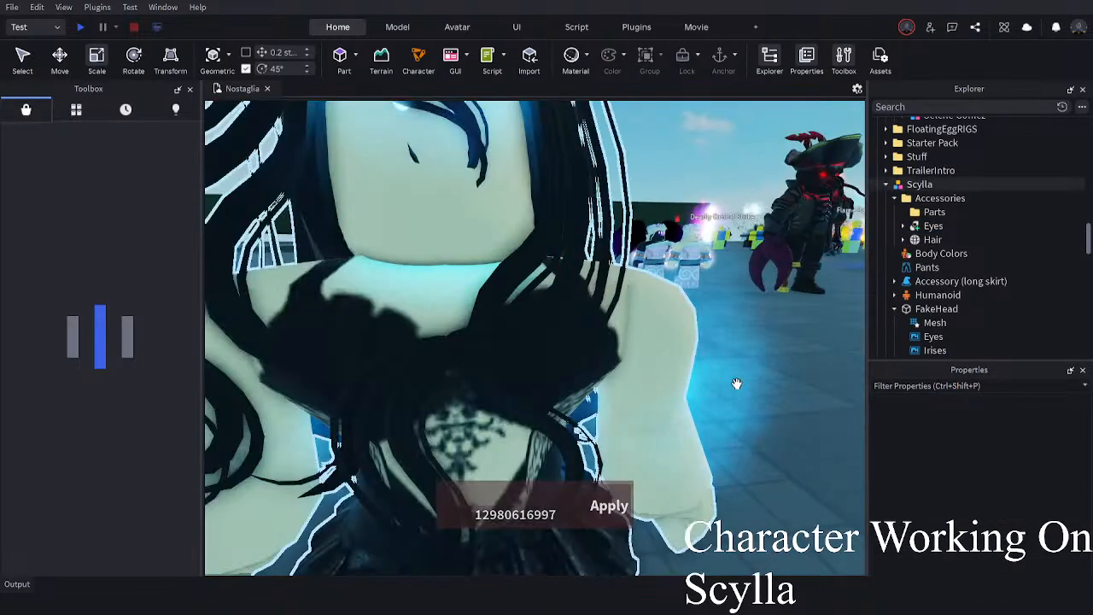
- Switch to the Roblox Marketplace in the browser and look through the "black mermaid" results for accessories that suit Scylla
{"action": "scroll", "coordinate": [738, 401], "scroll_direction": "down", "scroll_amount": 5}
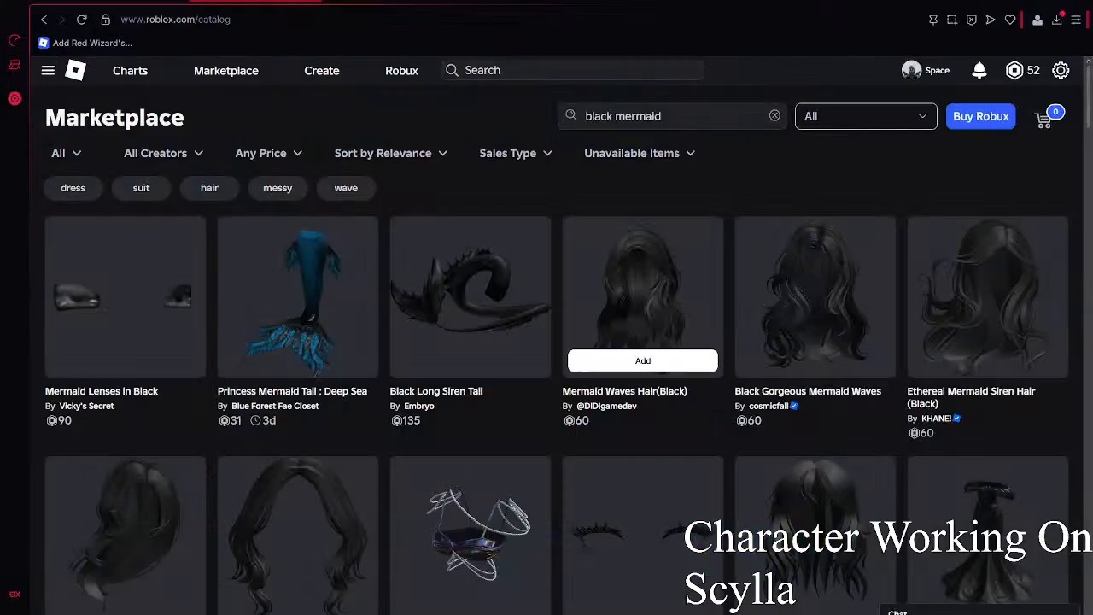
{"action": "left_click", "coordinate": [688, 123]}
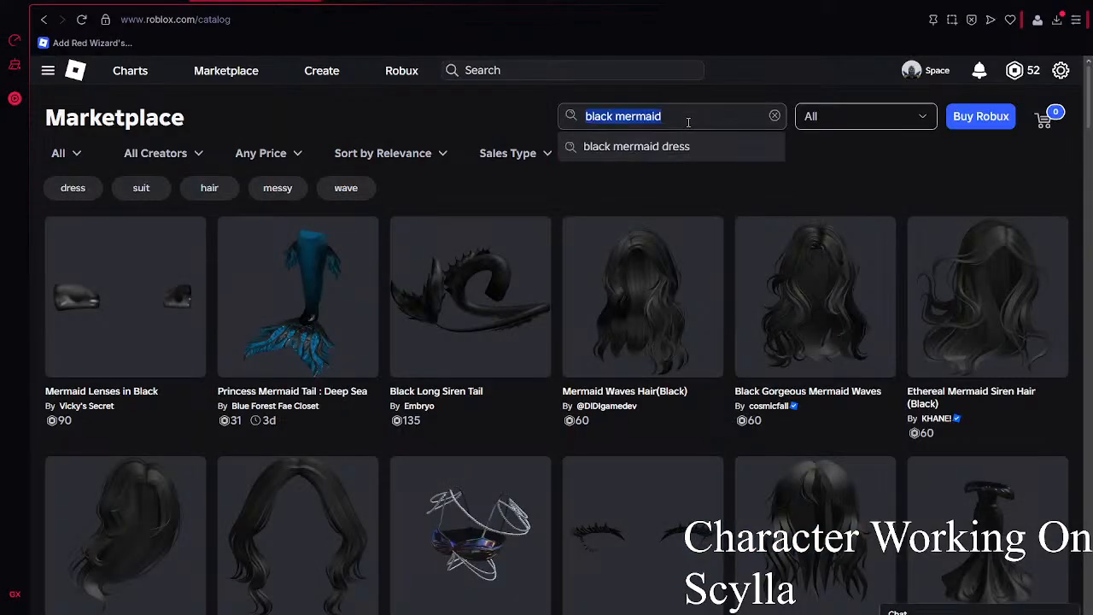
{"action": "scroll", "coordinate": [512, 359], "scroll_direction": "down", "scroll_amount": 4}
{"action": "scroll", "coordinate": [530, 370], "scroll_direction": "down", "scroll_amount": 5}
{"action": "scroll", "coordinate": [530, 370], "scroll_direction": "down", "scroll_amount": 3}
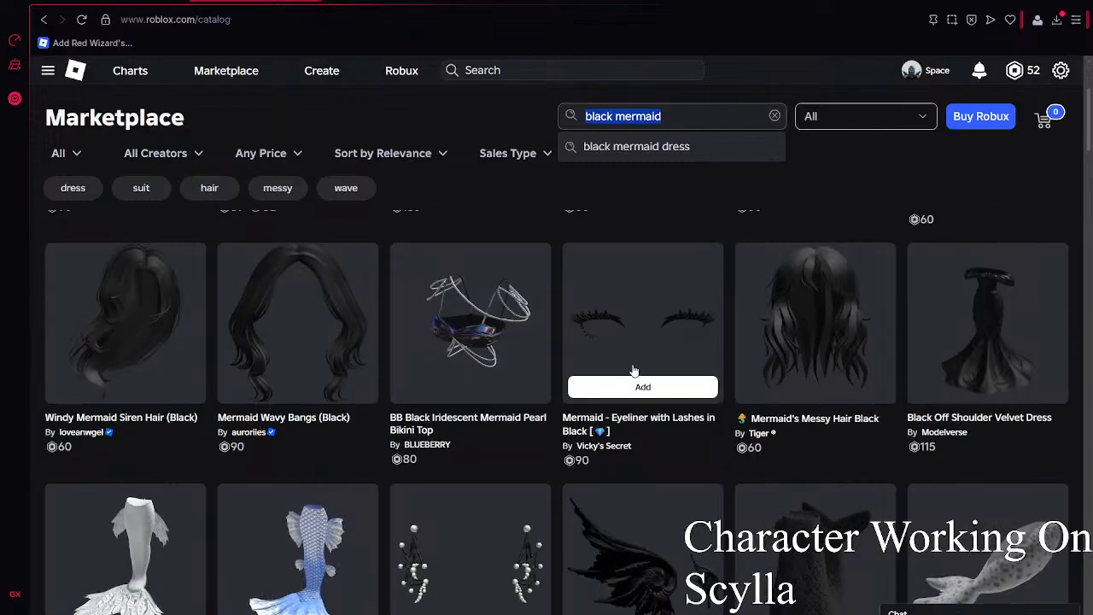
{"action": "left_click", "coordinate": [669, 219]}
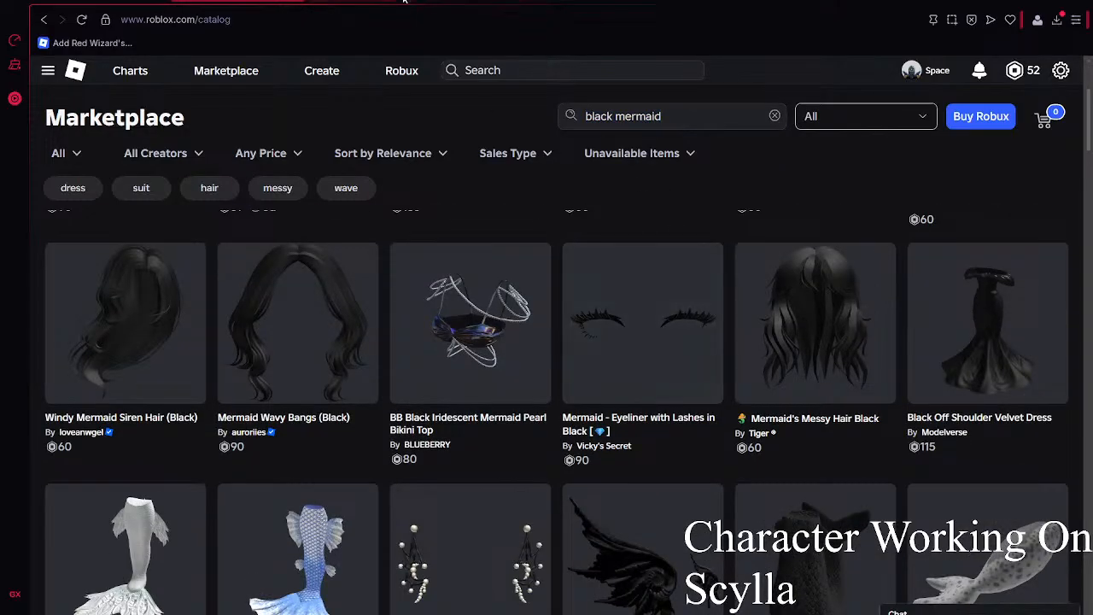
{"action": "triple_click", "coordinate": [673, 122]}
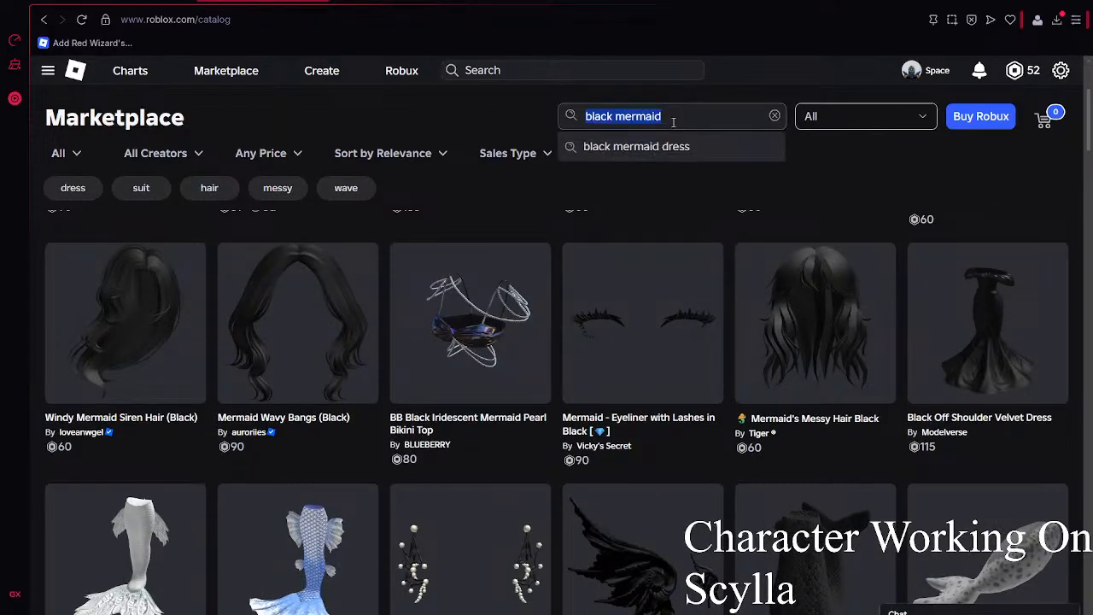
{"action": "scroll", "coordinate": [673, 122], "scroll_direction": "down", "scroll_amount": 6}
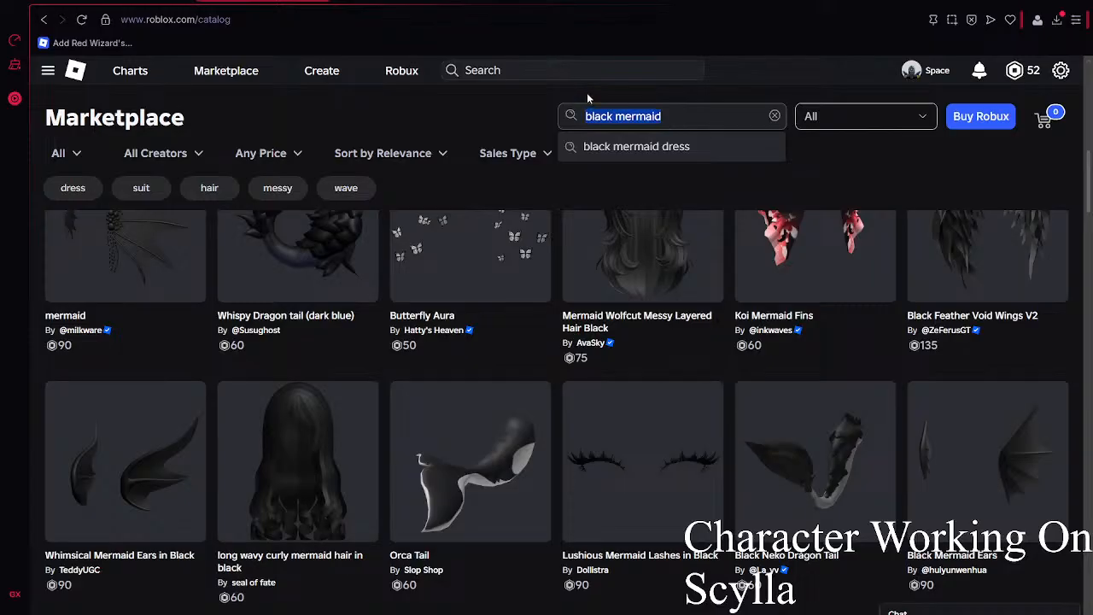
{"action": "left_click", "coordinate": [154, 495]}
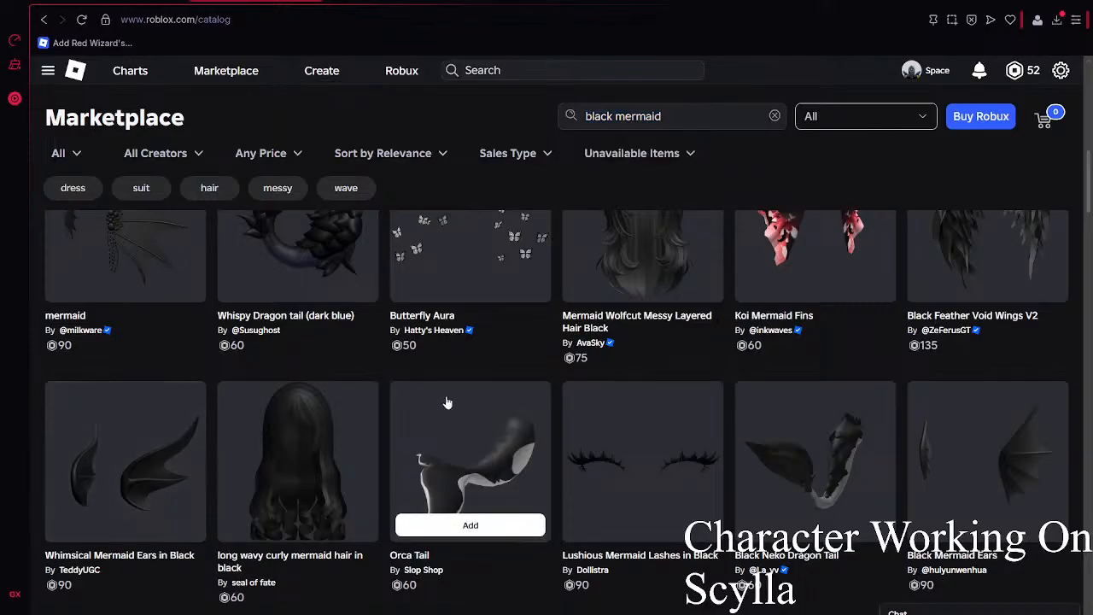
{"action": "scroll", "coordinate": [456, 390], "scroll_direction": "down", "scroll_amount": 5}
{"action": "mouse_move", "coordinate": [460, 390]}
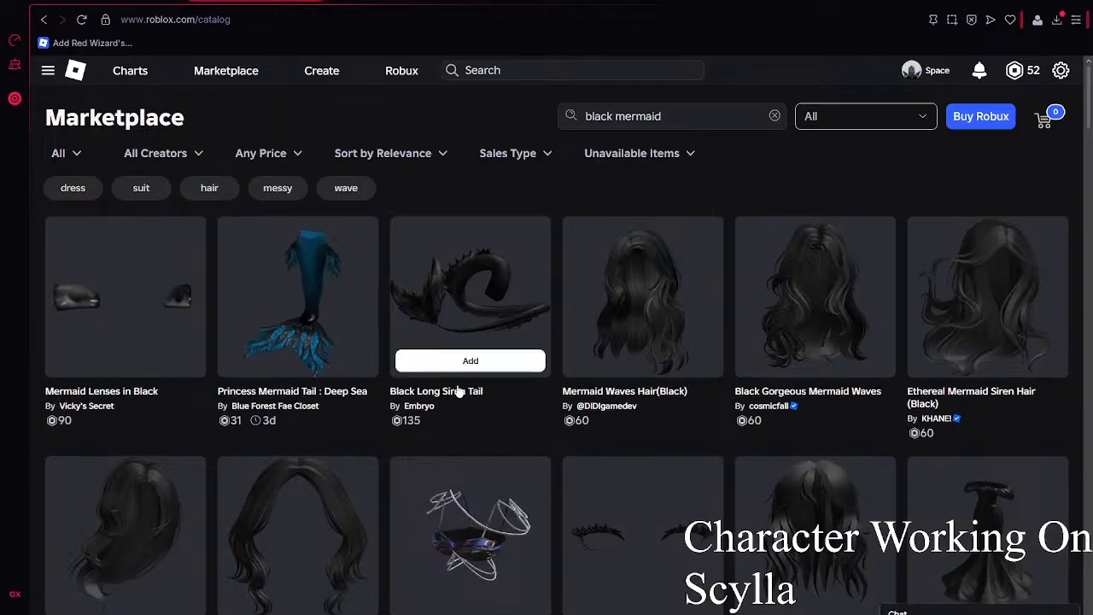
{"action": "scroll", "coordinate": [459, 390], "scroll_direction": "down", "scroll_amount": 12}
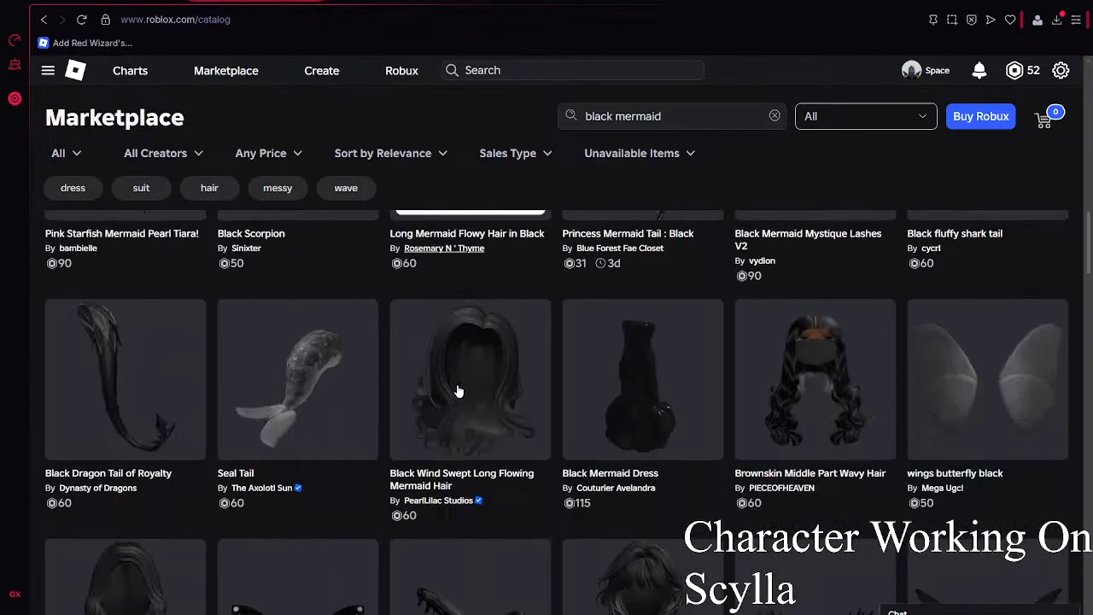
{"action": "scroll", "coordinate": [457, 390], "scroll_direction": "down", "scroll_amount": 3}
{"action": "mouse_move", "coordinate": [826, 404]}
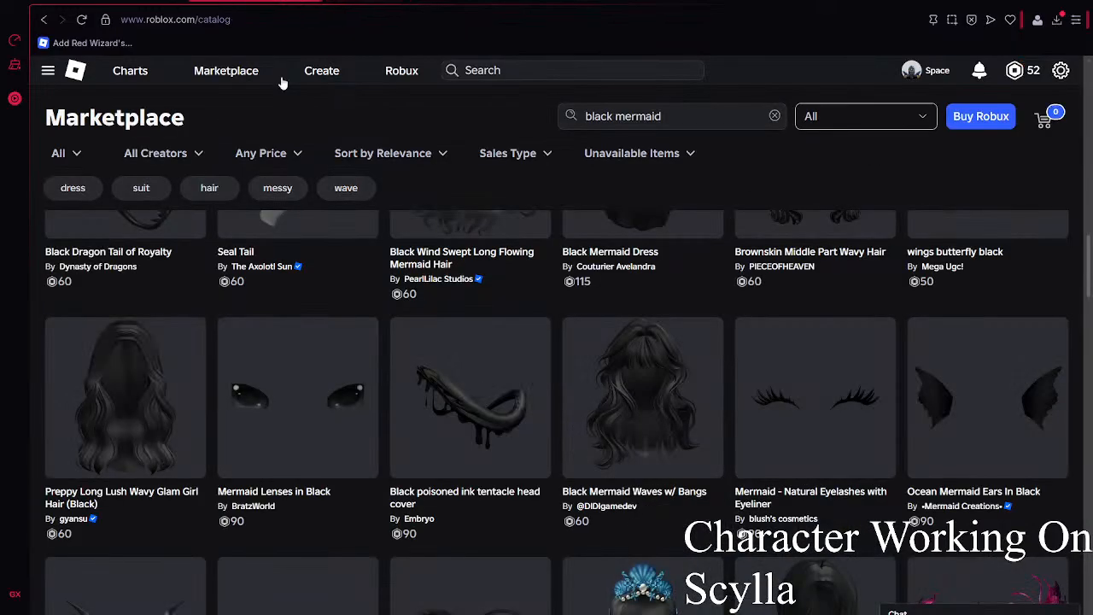
{"action": "scroll", "coordinate": [463, 260], "scroll_direction": "down", "scroll_amount": 10}
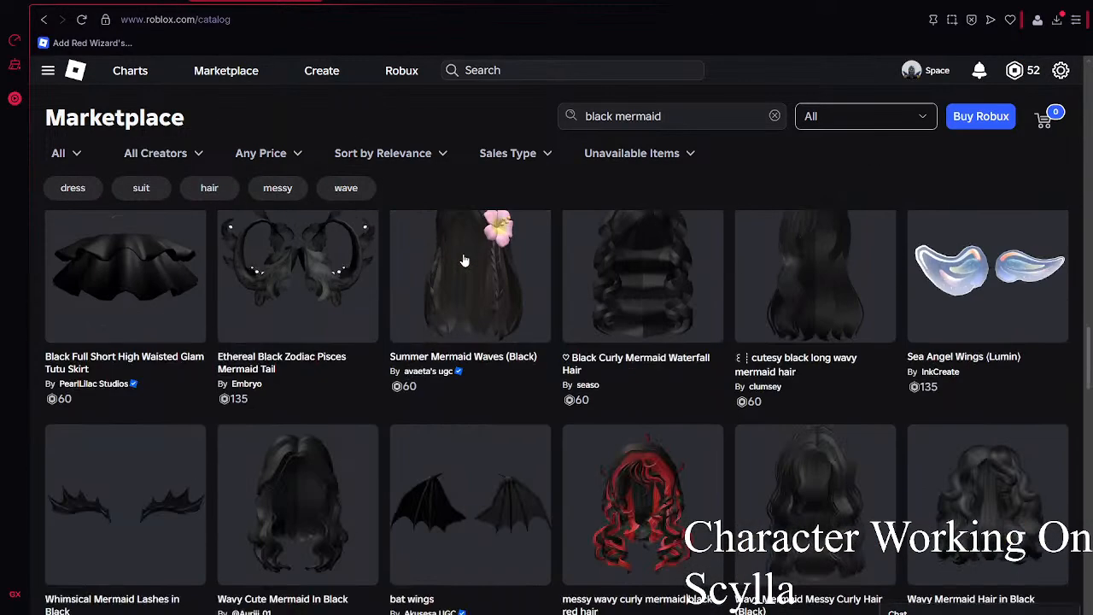
{"action": "mouse_move", "coordinate": [463, 259]}
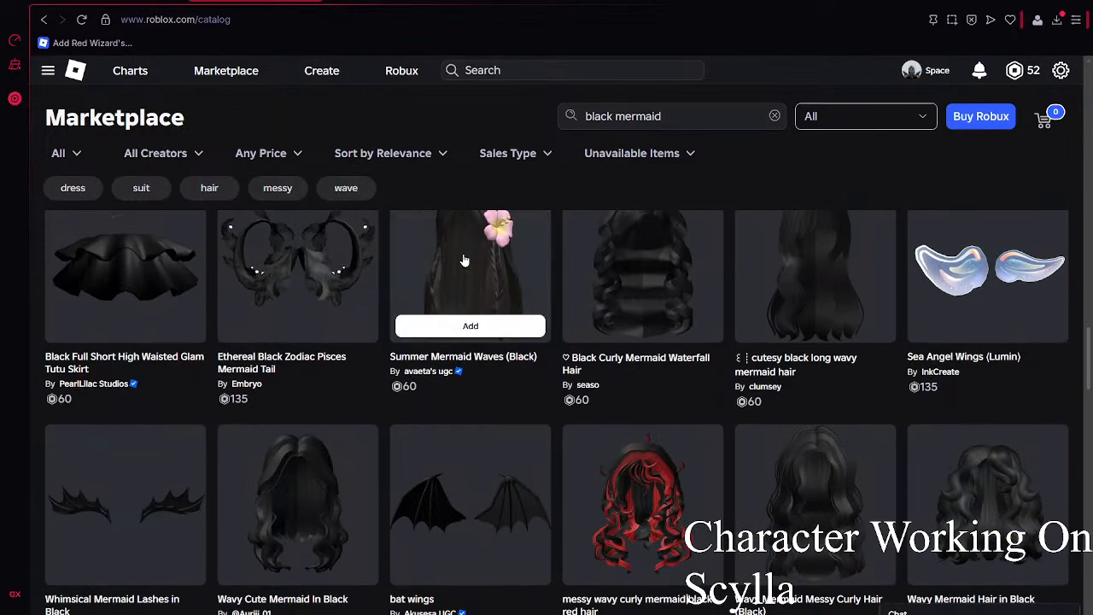
- Search the Marketplace for "maliciou smile" and look through the smile and face items
{"action": "triple_click", "coordinate": [683, 108]}
{"action": "type", "text": "maliciou sn"}
{"action": "type", "text": "ile"}
{"action": "key", "text": "Return"}
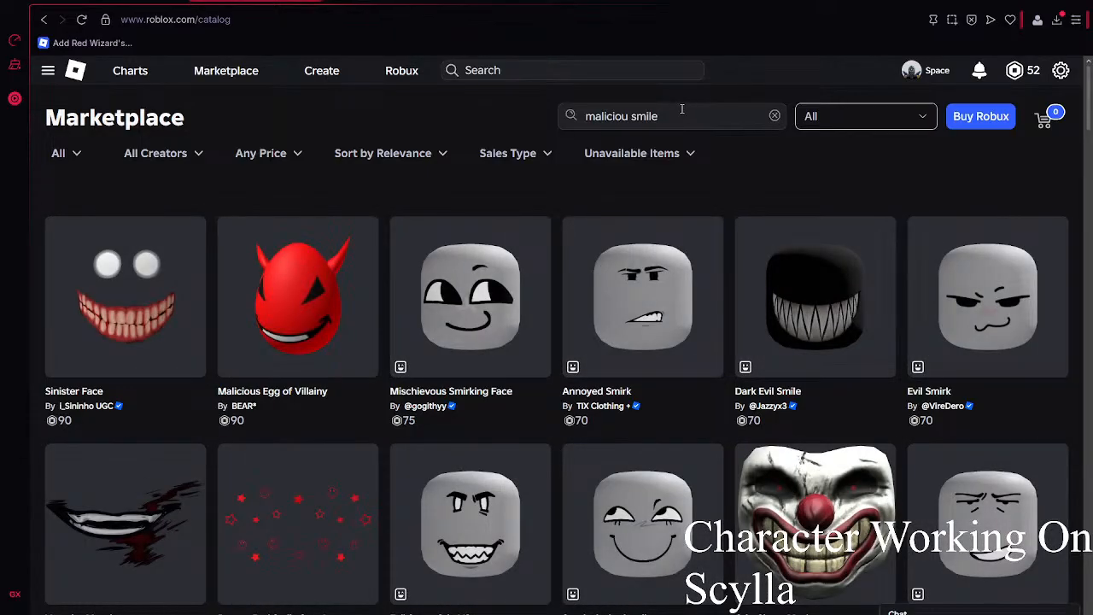
{"action": "scroll", "coordinate": [397, 378], "scroll_direction": "down", "scroll_amount": 8}
{"action": "scroll", "coordinate": [576, 376], "scroll_direction": "down", "scroll_amount": 8}
{"action": "scroll", "coordinate": [732, 313], "scroll_direction": "up", "scroll_amount": 4}
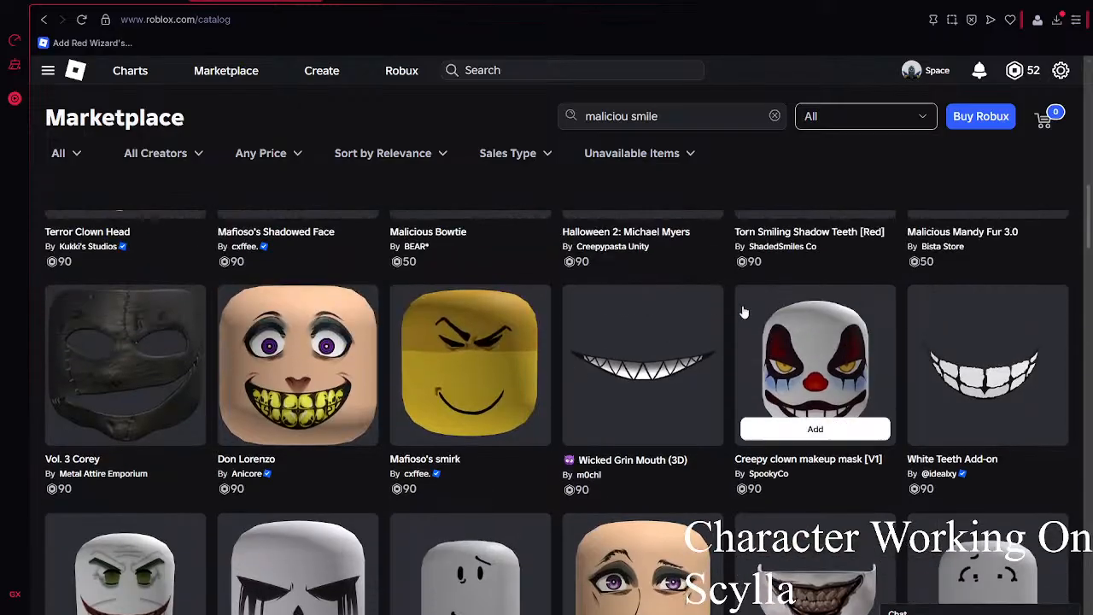
{"action": "scroll", "coordinate": [734, 312], "scroll_direction": "down", "scroll_amount": 5}
{"action": "scroll", "coordinate": [742, 310], "scroll_direction": "up", "scroll_amount": 4}
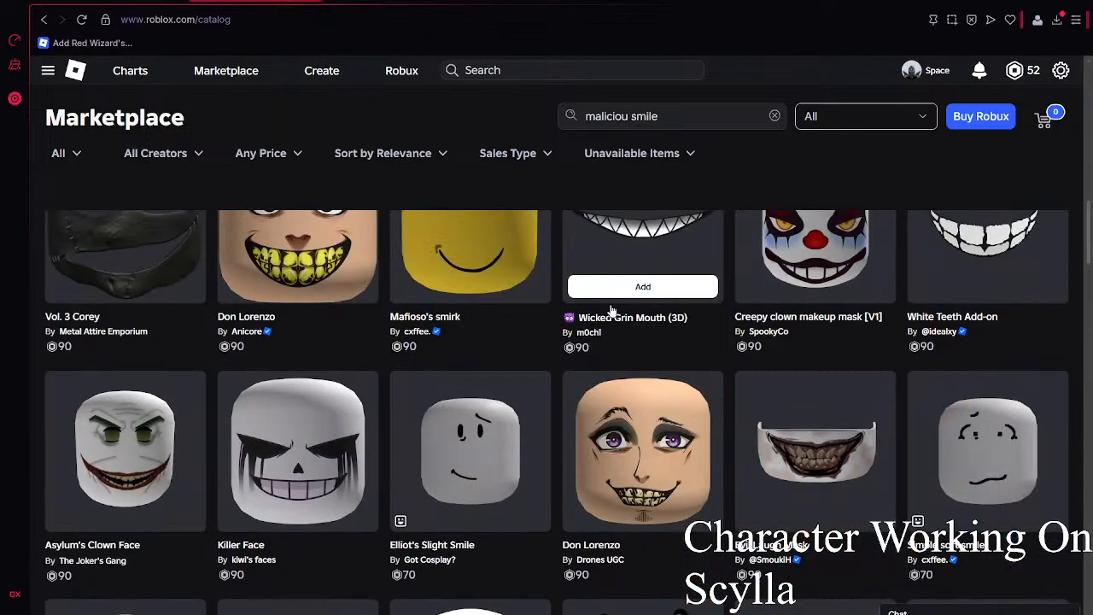
{"action": "scroll", "coordinate": [700, 374], "scroll_direction": "down", "scroll_amount": 15}
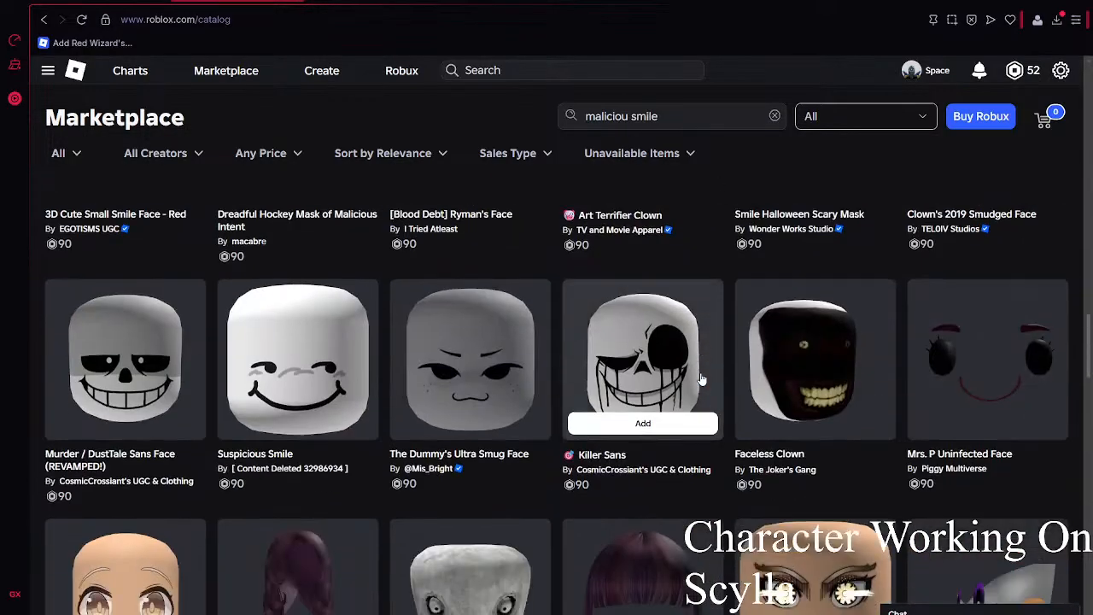
{"action": "scroll", "coordinate": [700, 378], "scroll_direction": "down", "scroll_amount": 12}
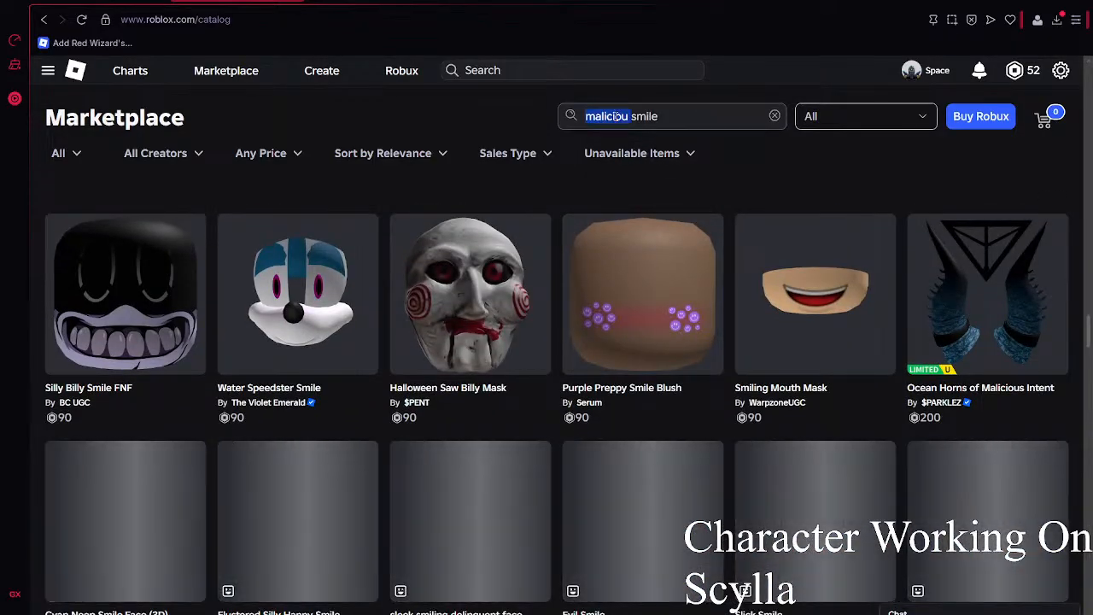
- Change the Marketplace search to "evil smile" and look through the mouth and face accessories
{"action": "left_click", "coordinate": [629, 185]}
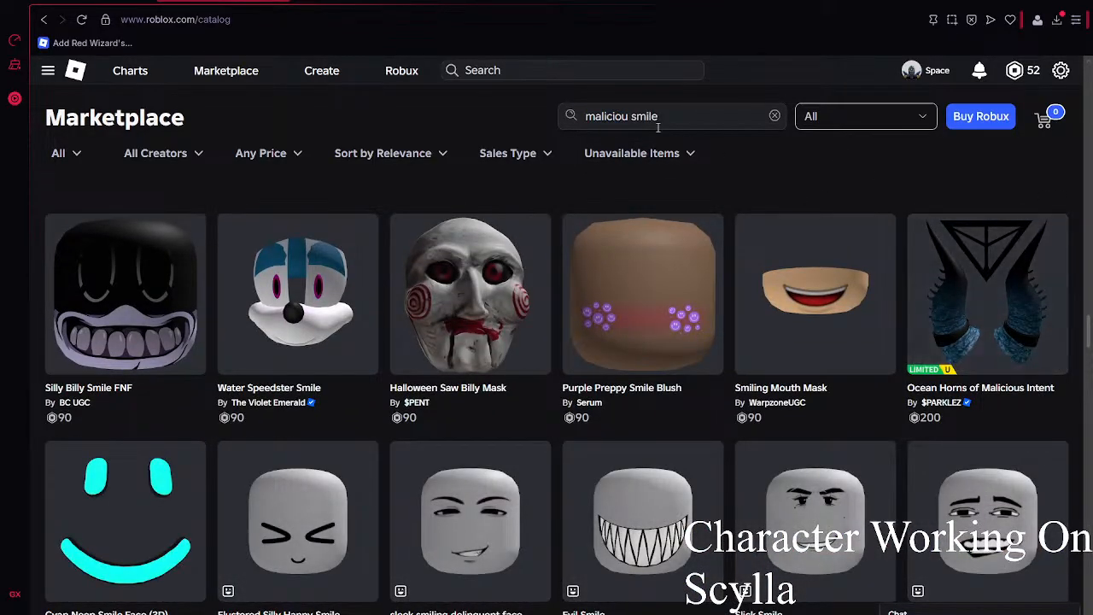
{"action": "type", "text": "vil"}
{"action": "key", "text": "Return"}
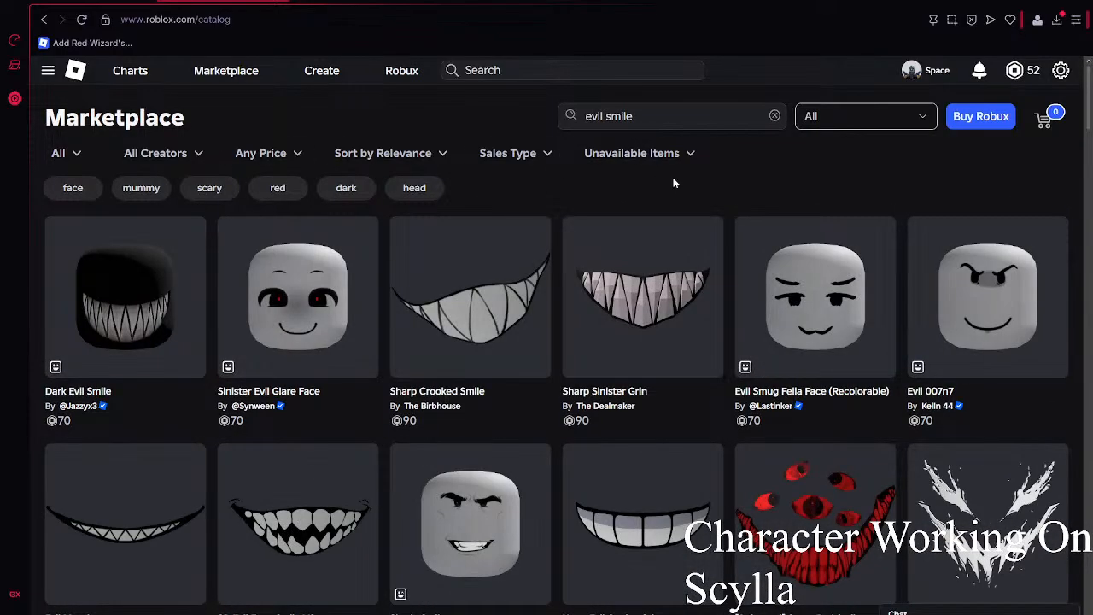
{"action": "scroll", "coordinate": [630, 189], "scroll_direction": "down", "scroll_amount": 1}
{"action": "scroll", "coordinate": [630, 189], "scroll_direction": "down", "scroll_amount": 2}
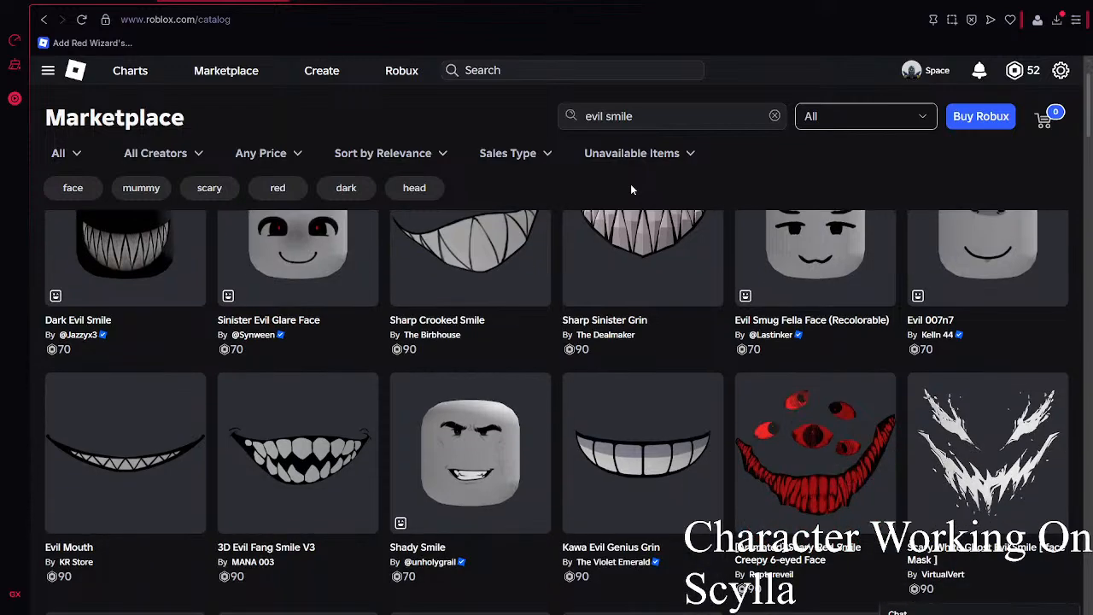
{"action": "scroll", "coordinate": [290, 250], "scroll_direction": "down", "scroll_amount": 10}
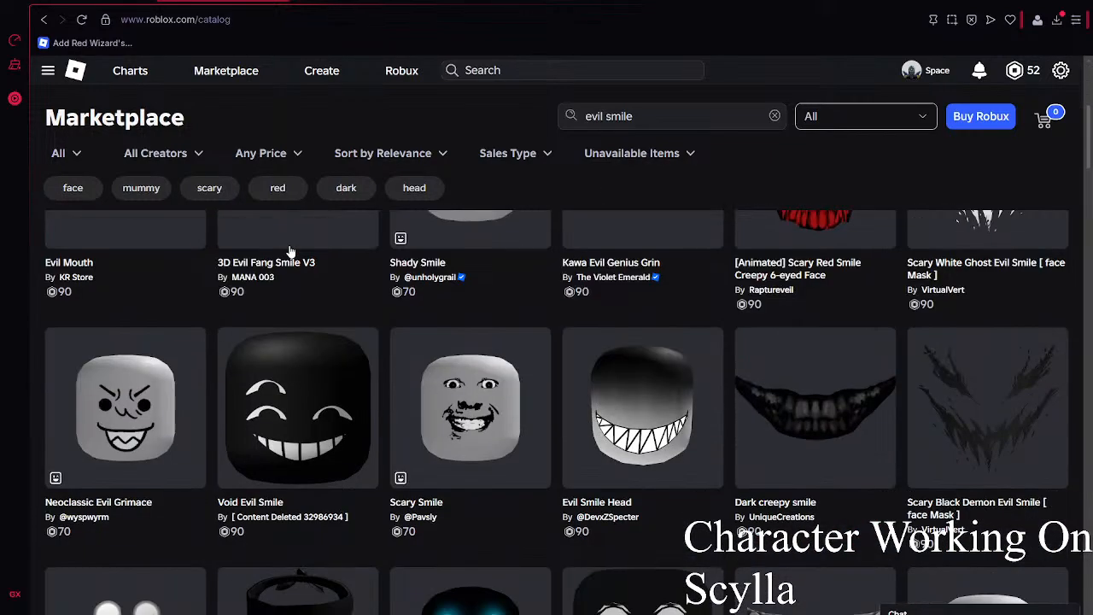
{"action": "scroll", "coordinate": [290, 249], "scroll_direction": "down", "scroll_amount": 9}
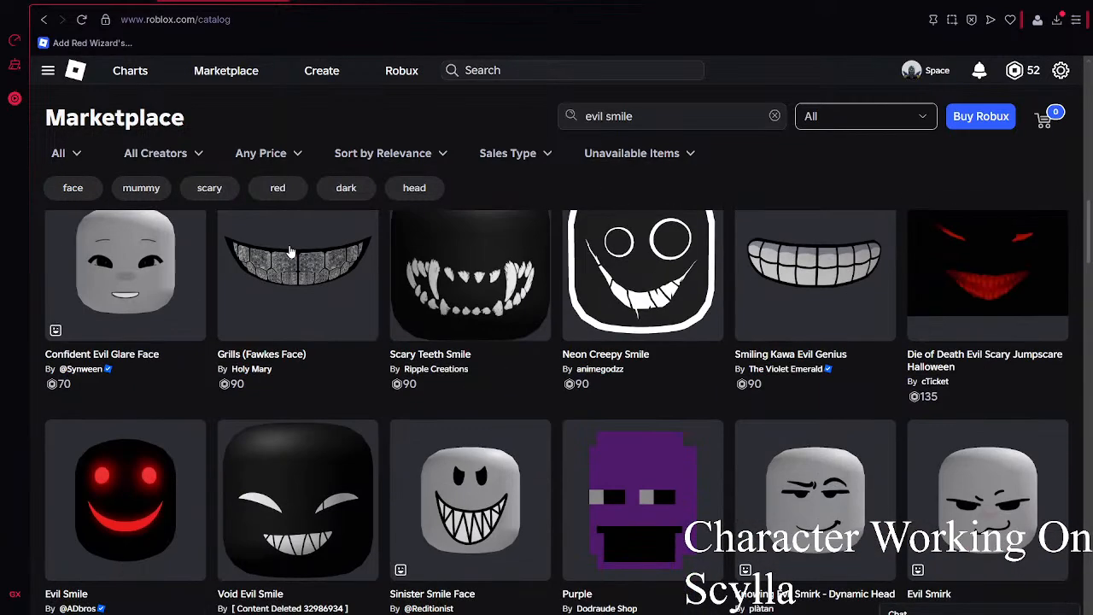
{"action": "scroll", "coordinate": [290, 251], "scroll_direction": "down", "scroll_amount": 13}
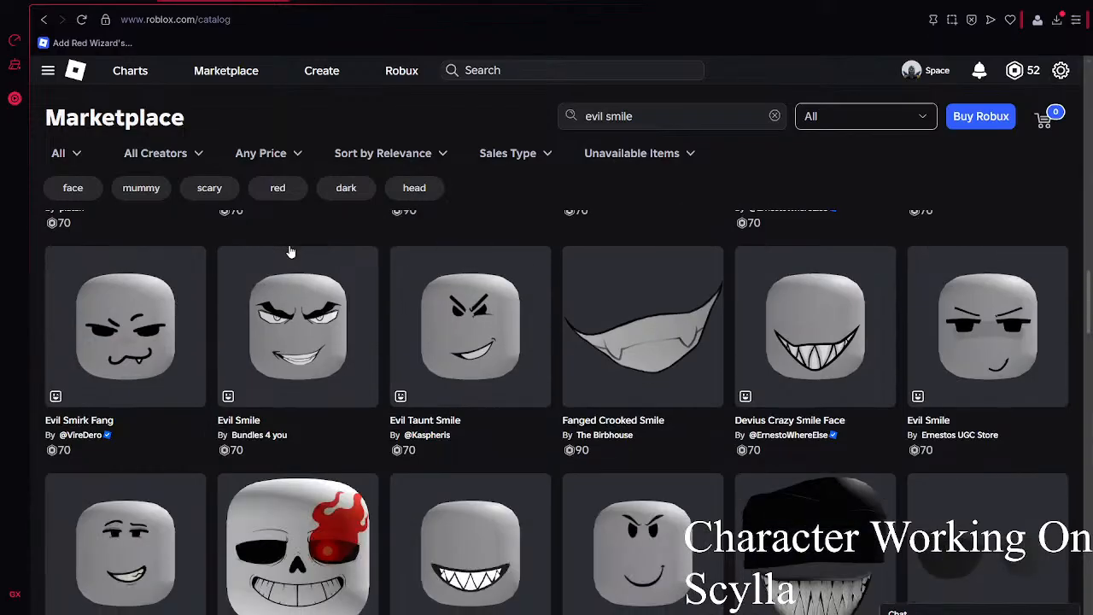
{"action": "scroll", "coordinate": [290, 252], "scroll_direction": "up", "scroll_amount": 11}
{"action": "scroll", "coordinate": [290, 252], "scroll_direction": "up", "scroll_amount": 15}
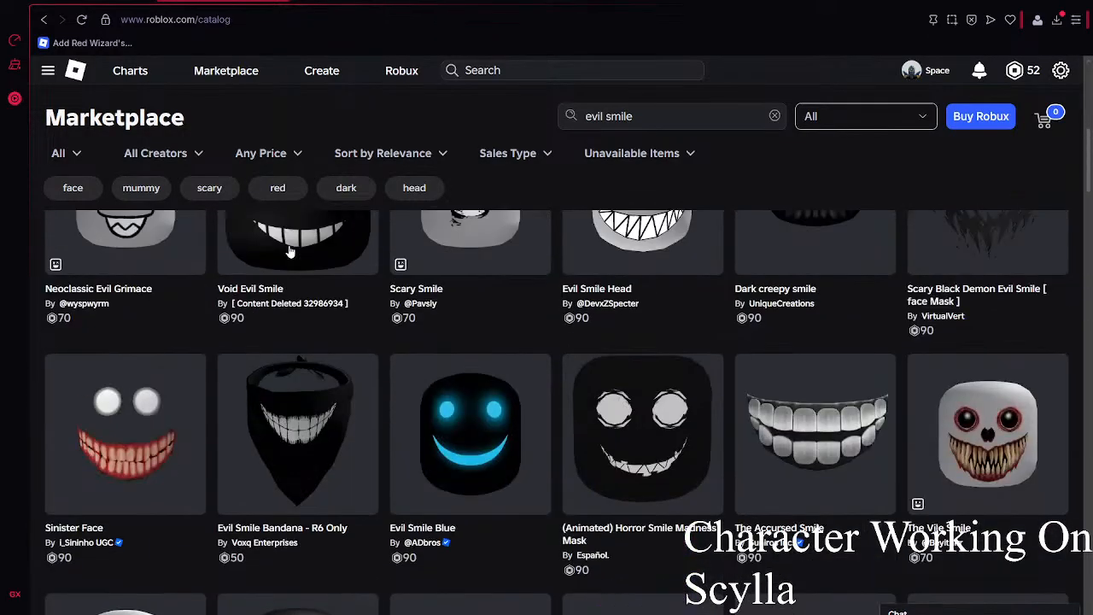
{"action": "scroll", "coordinate": [469, 324], "scroll_direction": "down", "scroll_amount": 2}
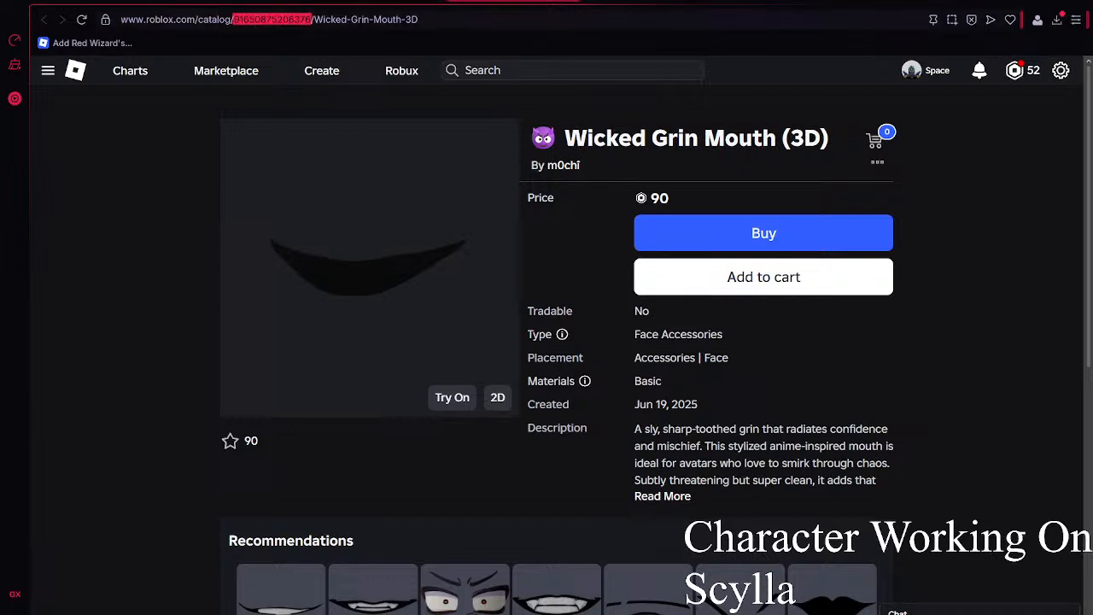
{"action": "key", "text": "ctrl+shift+Tab"}
{"action": "key", "text": "ctrl+shift+Tab"}
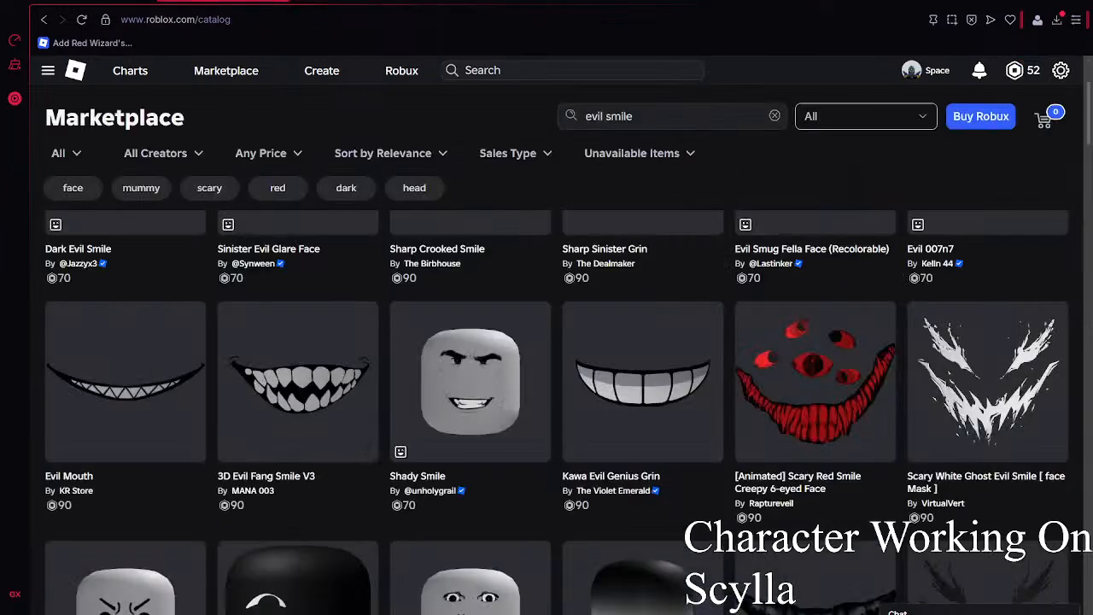
{"action": "scroll", "coordinate": [380, 307], "scroll_direction": "up", "scroll_amount": 2}
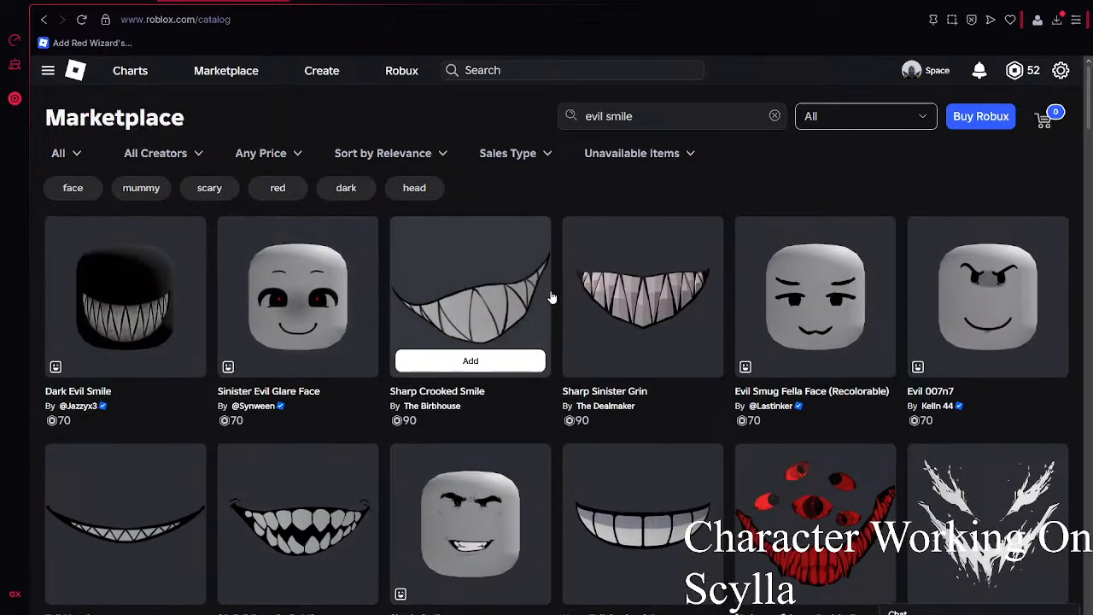
{"action": "left_click", "coordinate": [470, 281]}
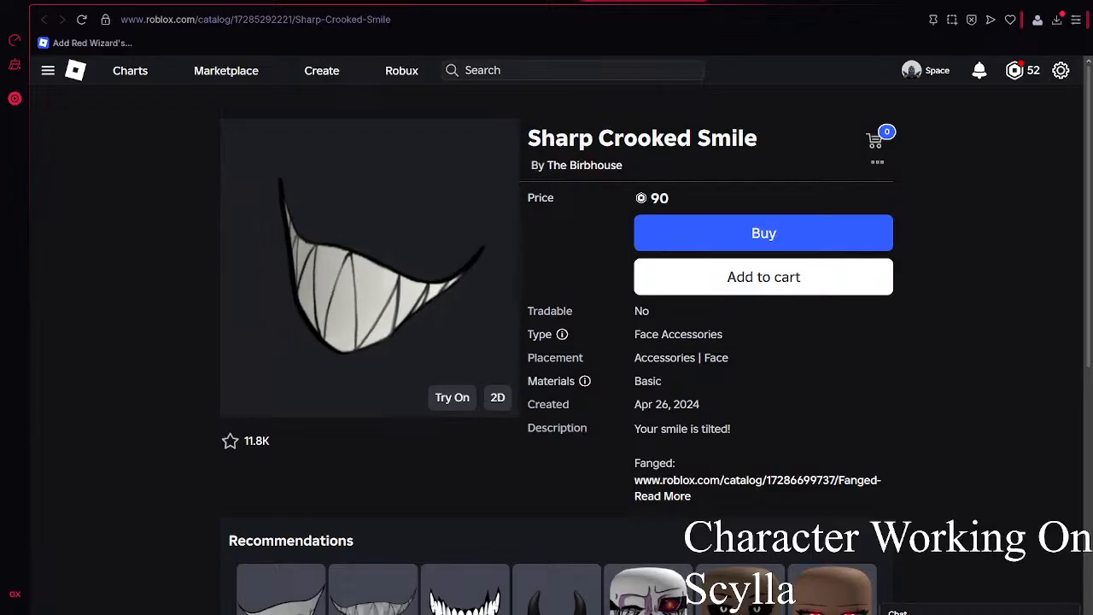
{"action": "double_click", "coordinate": [262, 20]}
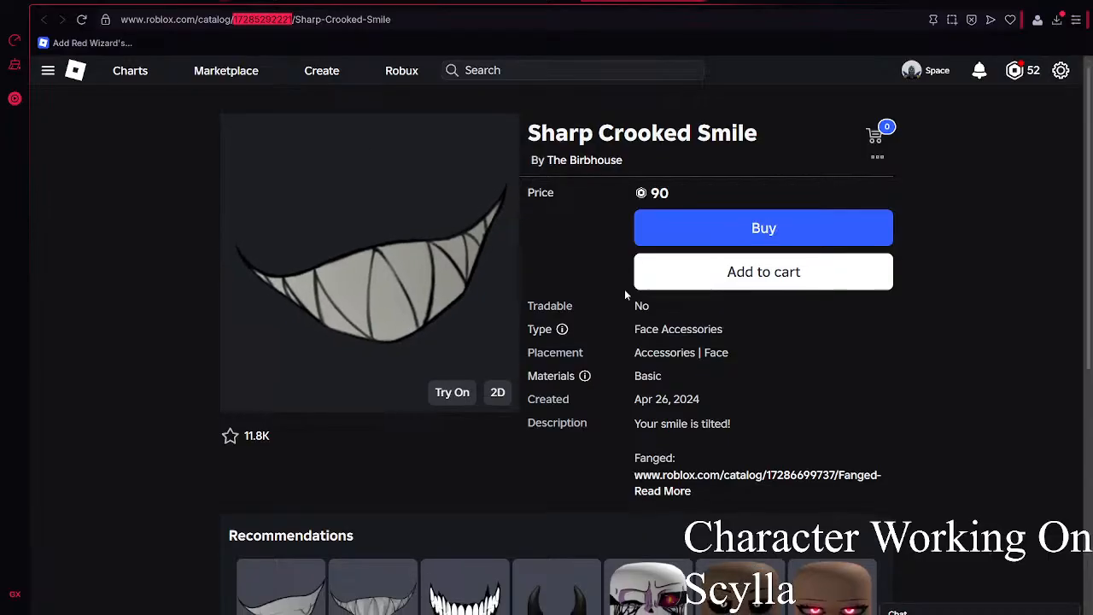
{"action": "scroll", "coordinate": [624, 289], "scroll_direction": "down", "scroll_amount": 2}
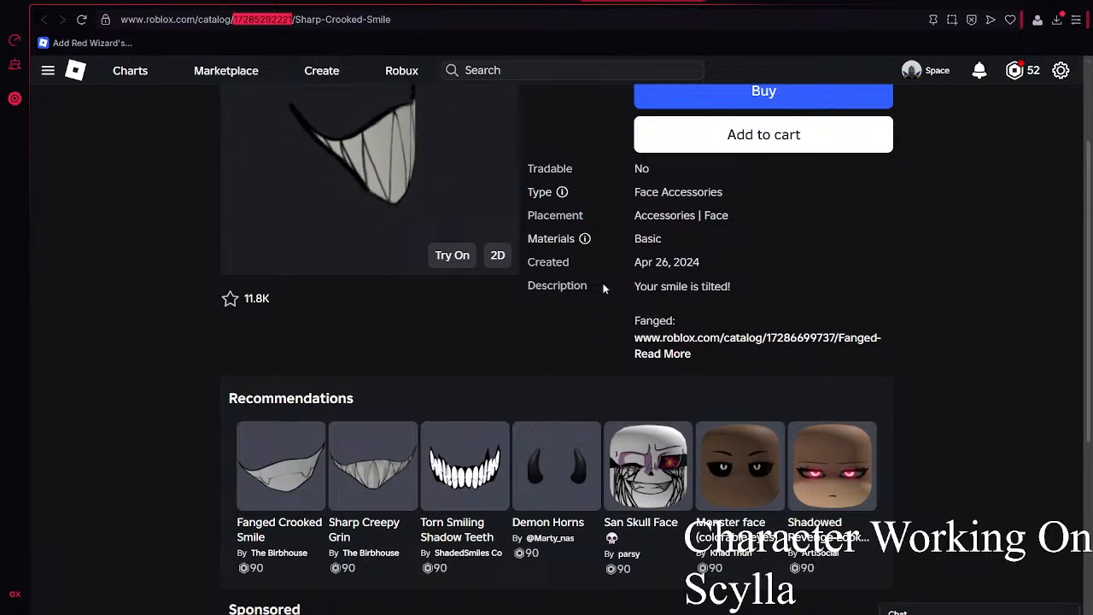
- Go back to the "evil smile" results, open Evil Dark Smile further down and select the catalog ID in its page address for Scylla
{"action": "left_click", "coordinate": [329, 1]}
{"action": "left_click", "coordinate": [213, 1]}
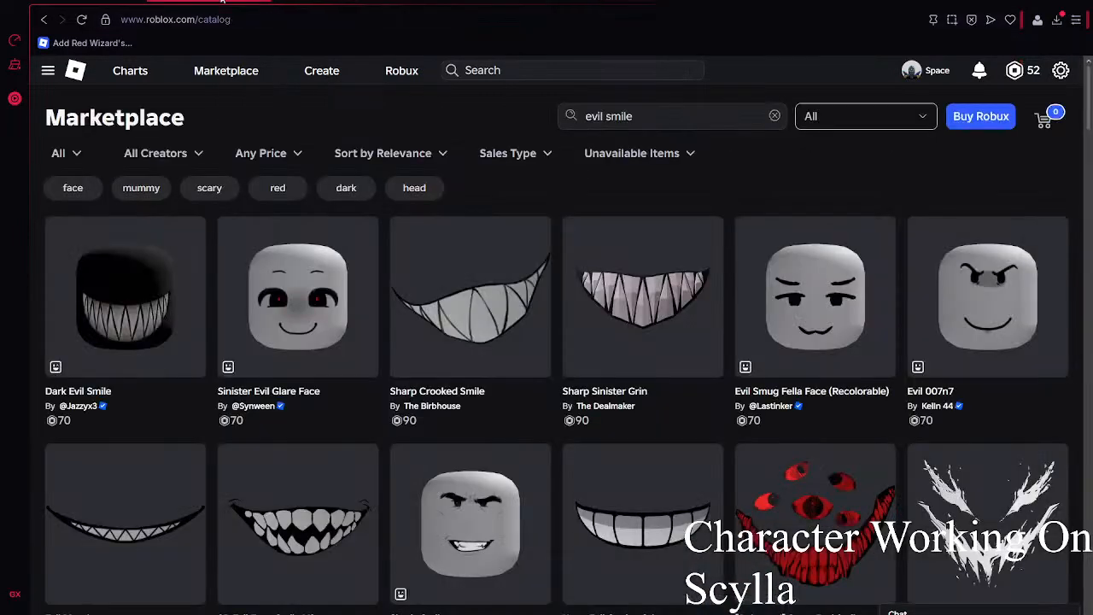
{"action": "scroll", "coordinate": [591, 246], "scroll_direction": "down", "scroll_amount": 5}
{"action": "scroll", "coordinate": [591, 246], "scroll_direction": "down", "scroll_amount": 15}
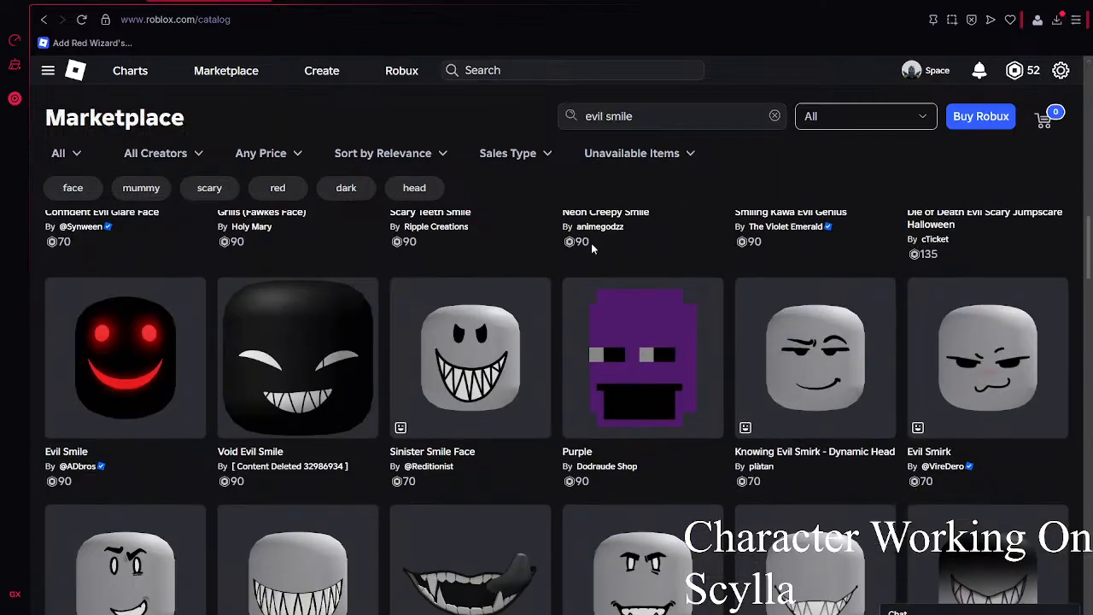
{"action": "scroll", "coordinate": [593, 249], "scroll_direction": "down", "scroll_amount": 15}
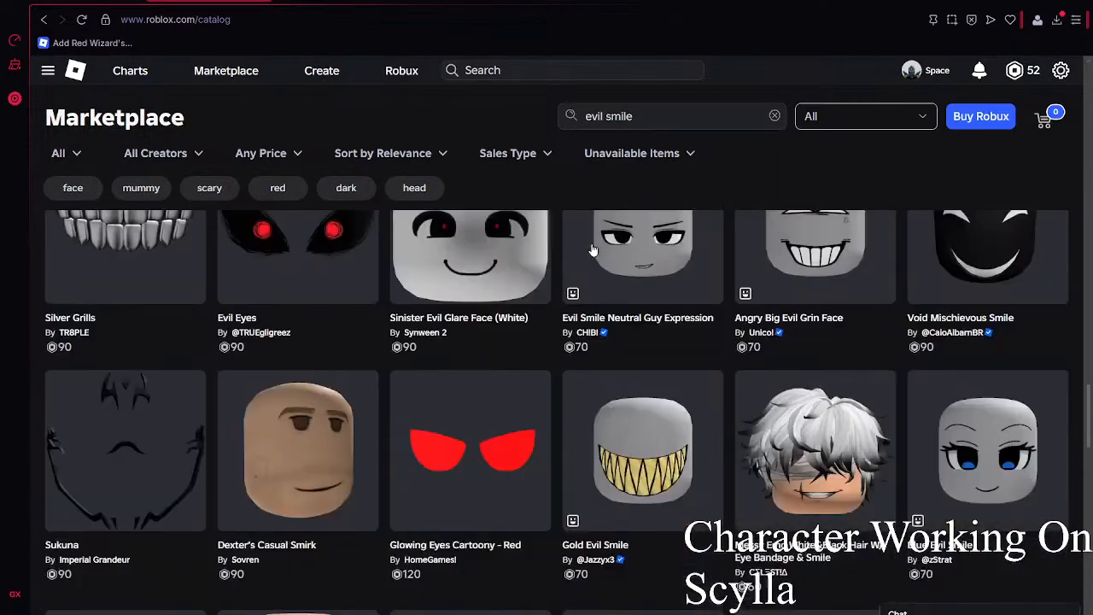
{"action": "scroll", "coordinate": [593, 248], "scroll_direction": "down", "scroll_amount": 5}
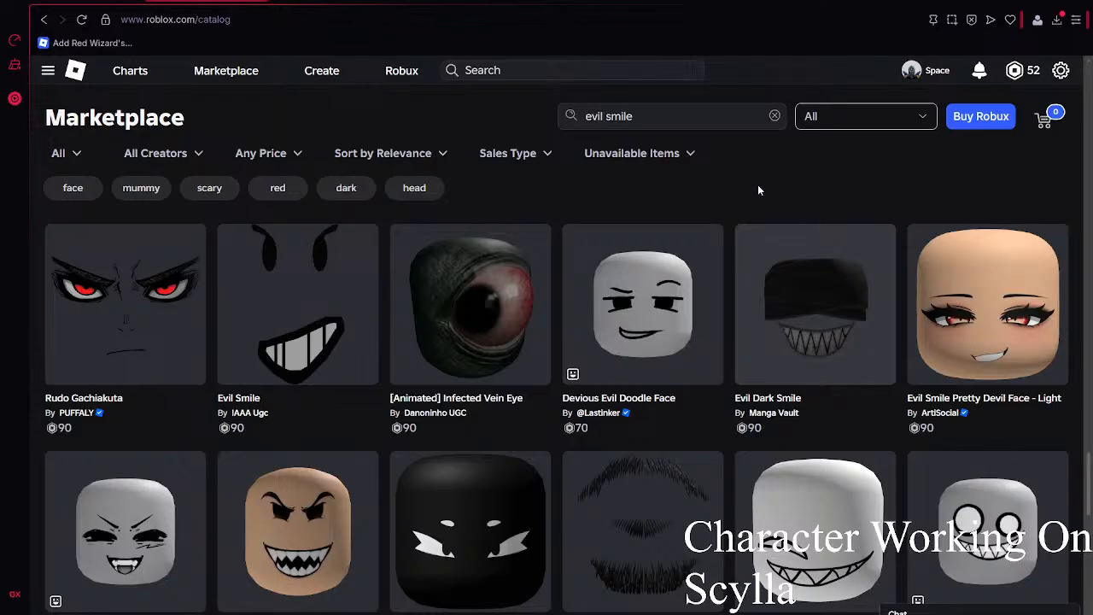
{"action": "left_click", "coordinate": [755, 253]}
{"action": "left_click", "coordinate": [262, 21]}
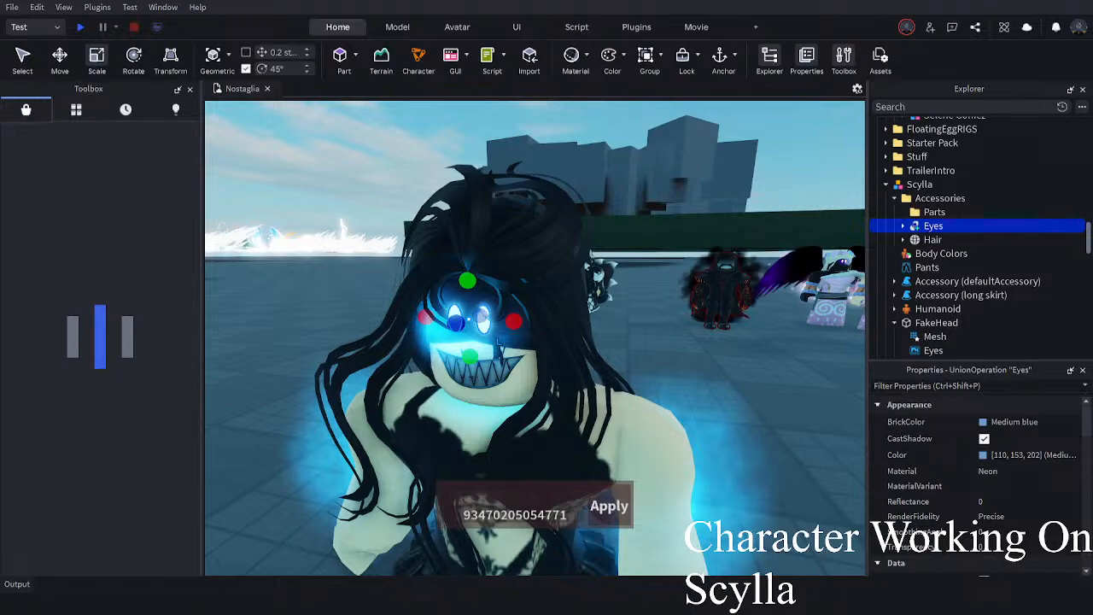
- Delete the sharp-toothed smile accessory named Accessory (defaultAccessory) from Scylla
{"action": "scroll", "coordinate": [480, 364], "scroll_direction": "up", "scroll_amount": 5}
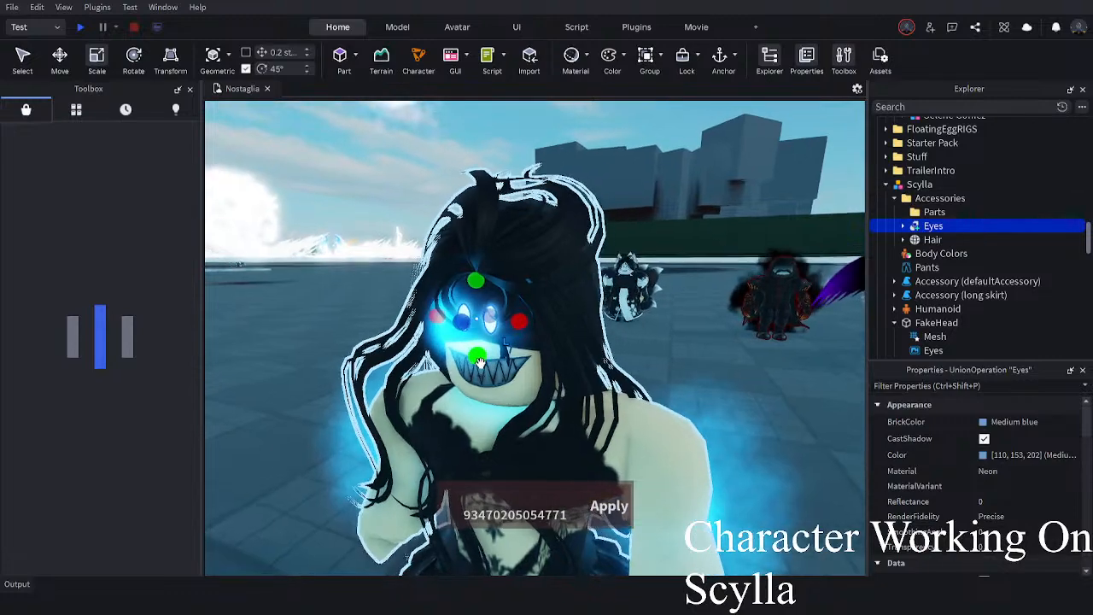
{"action": "right_click_drag", "start_coordinate": [480, 364], "coordinate": [401, 366]}
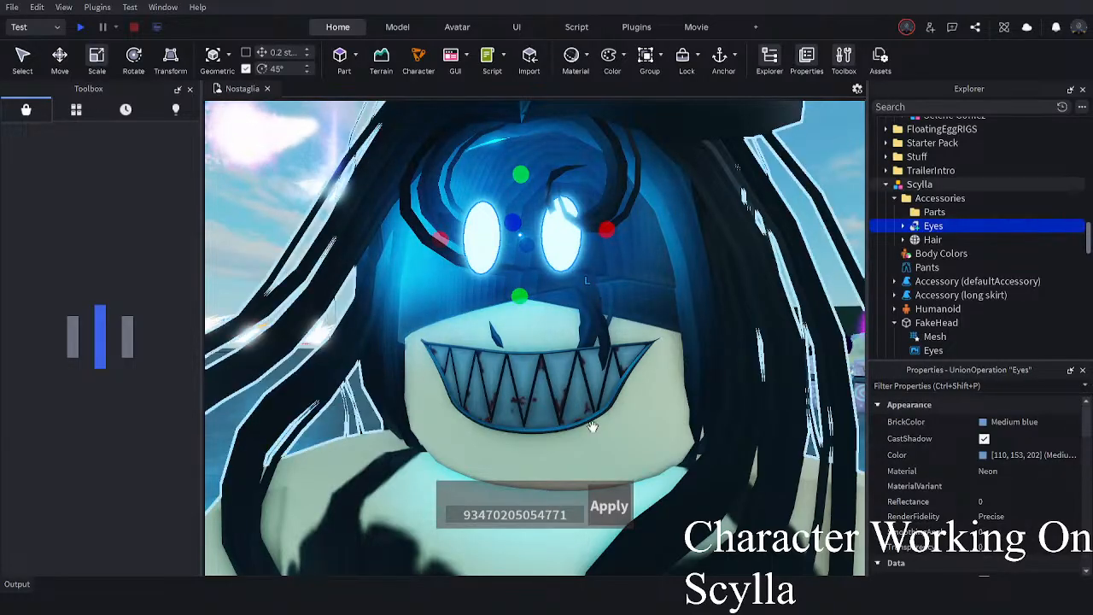
{"action": "left_click", "coordinate": [915, 285]}
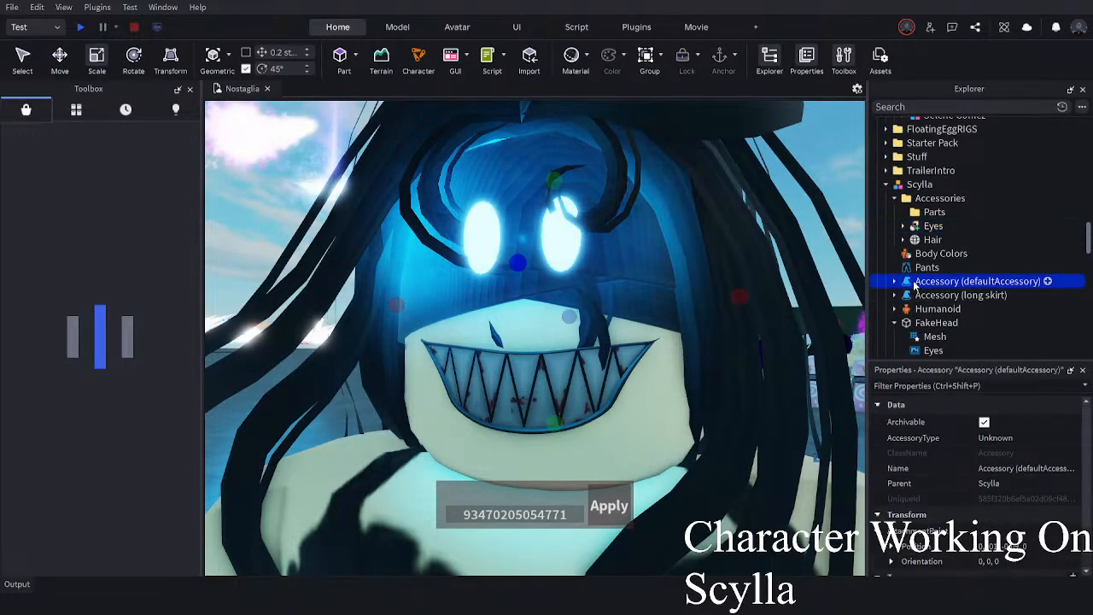
{"action": "key", "text": "Delete"}
{"action": "left_click", "coordinate": [710, 340]}
{"action": "scroll", "coordinate": [708, 342], "scroll_direction": "down", "scroll_amount": 5}
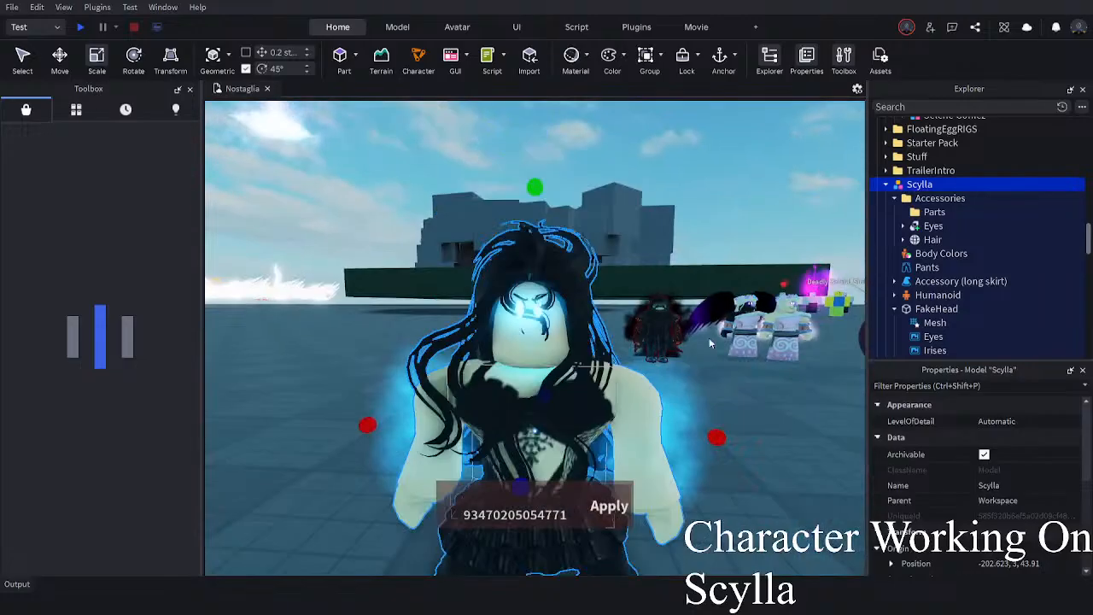
{"action": "left_click", "coordinate": [556, 516]}
{"action": "key", "text": "ctrl+v"}
{"action": "left_click", "coordinate": [605, 509]}
{"action": "scroll", "coordinate": [688, 453], "scroll_direction": "up", "scroll_amount": 5}
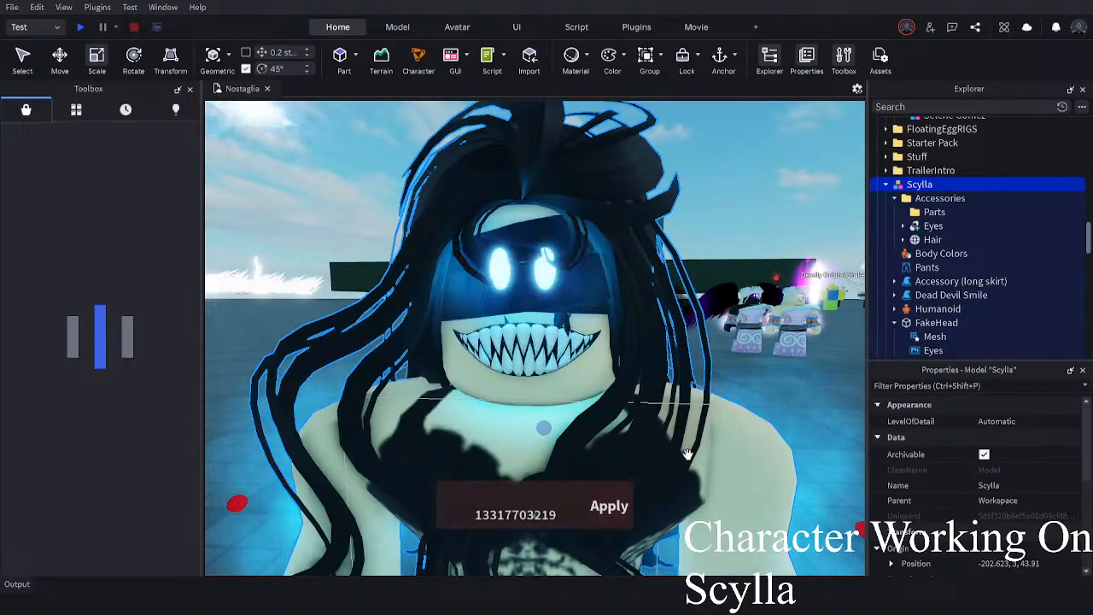
- Nudge Scylla's Eyes union slightly along its depth axis so it fits the face
{"action": "left_click", "coordinate": [933, 228]}
{"action": "right_click_drag", "start_coordinate": [256, 194], "coordinate": [291, 197]}
{"action": "left_click", "coordinate": [60, 58]}
{"action": "right_click_drag", "start_coordinate": [426, 223], "coordinate": [398, 208]}
{"action": "left_click_drag", "start_coordinate": [638, 213], "coordinate": [640, 209]}
{"action": "right_click_drag", "start_coordinate": [639, 210], "coordinate": [607, 346]}
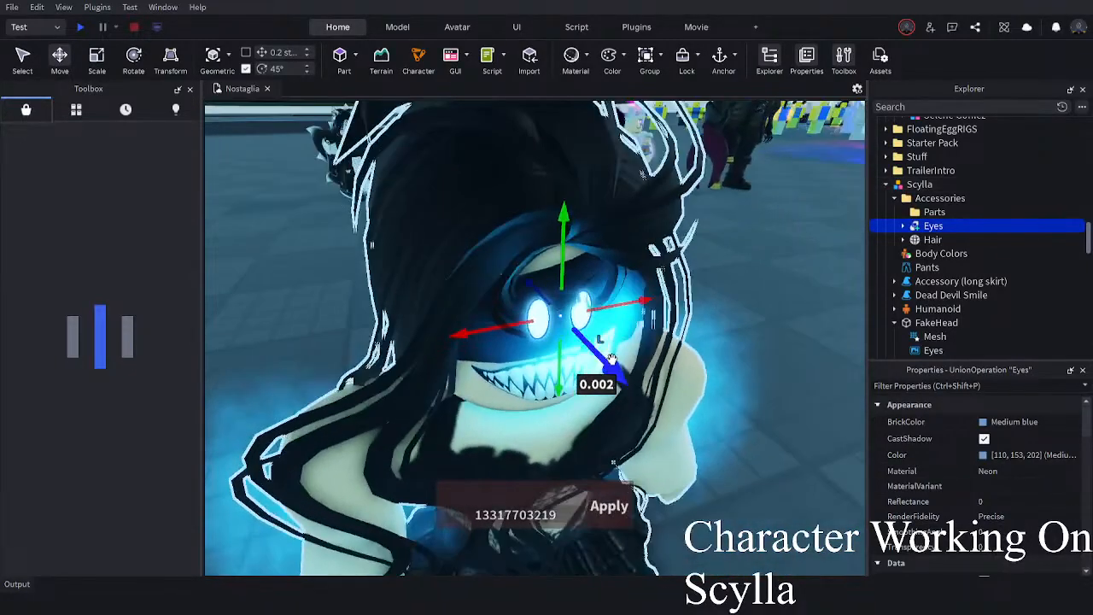
{"action": "mouse_move", "coordinate": [599, 359]}
{"action": "left_mouse_down"}
{"action": "mouse_move", "coordinate": [592, 350]}
{"action": "mouse_move", "coordinate": [600, 355]}
{"action": "left_mouse_up"}
{"action": "right_click_drag", "start_coordinate": [601, 355], "coordinate": [601, 341]}
{"action": "scroll", "coordinate": [601, 342], "scroll_direction": "down", "scroll_amount": 5}
- Examine Scylla's new smile and glowing eyes from the front, near and far
{"action": "left_click", "coordinate": [708, 449]}
{"action": "scroll", "coordinate": [710, 450], "scroll_direction": "up", "scroll_amount": 4}
{"action": "mouse_move", "coordinate": [710, 449]}
{"action": "right_mouse_down"}
{"action": "mouse_move", "coordinate": [709, 461]}
{"action": "mouse_move", "coordinate": [708, 429]}
{"action": "right_mouse_up"}
{"action": "scroll", "coordinate": [707, 429], "scroll_direction": "down", "scroll_amount": 4}
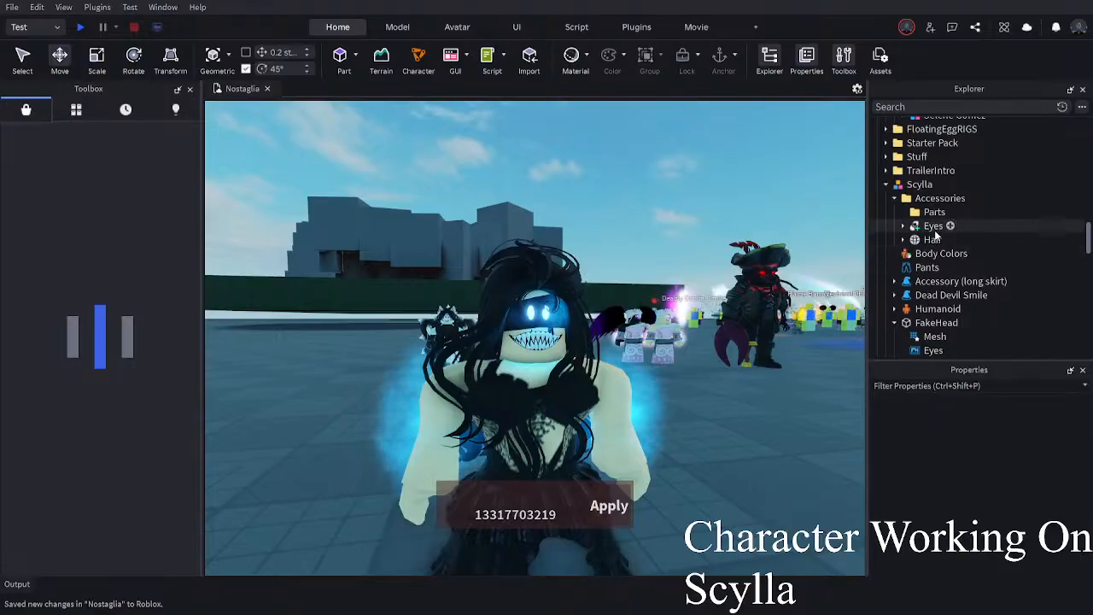
{"action": "left_click", "coordinate": [1050, 225]}
{"action": "left_click", "coordinate": [758, 500]}
{"action": "scroll", "coordinate": [758, 499], "scroll_direction": "up", "scroll_amount": 3}
{"action": "right_click_drag", "start_coordinate": [758, 499], "coordinate": [758, 500]}
{"action": "left_click", "coordinate": [922, 226]}
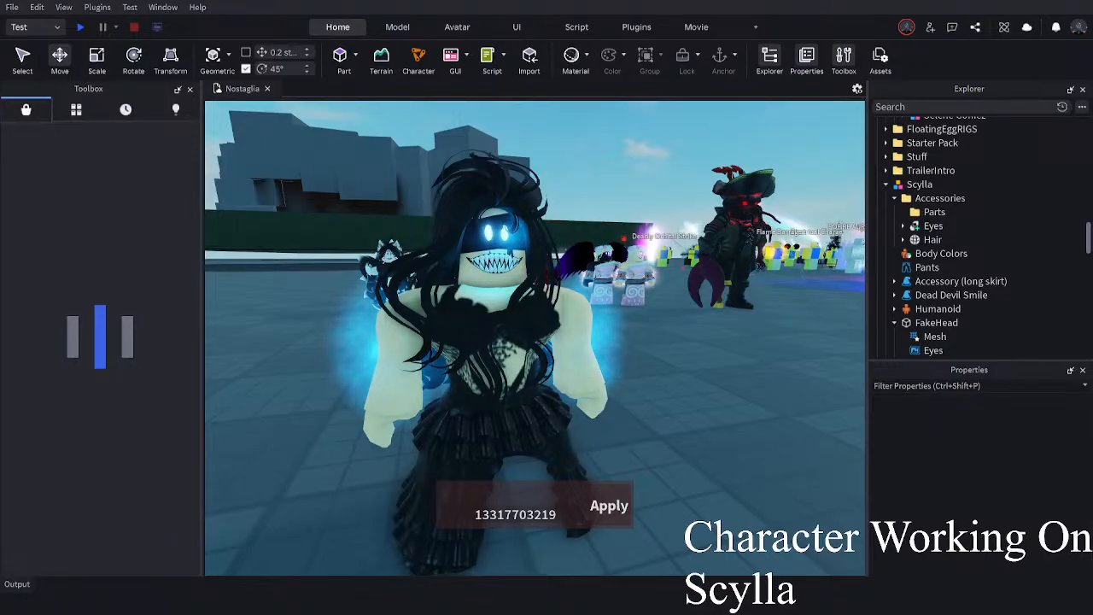
{"action": "left_click", "coordinate": [519, 418]}
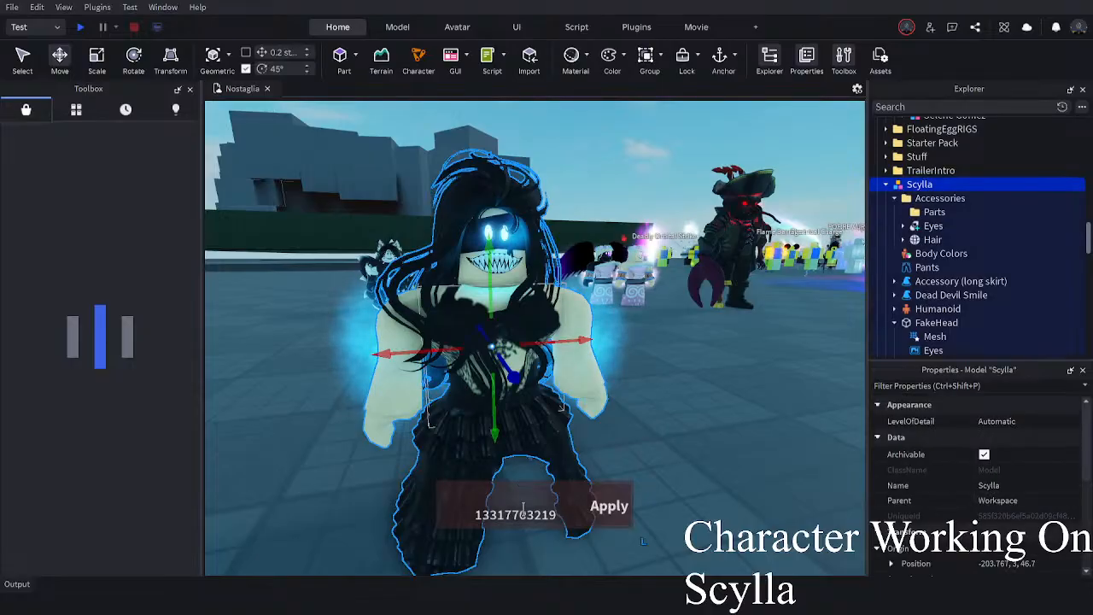
{"action": "key", "text": "ctrl+shift+v"}
{"action": "left_click", "coordinate": [690, 434]}
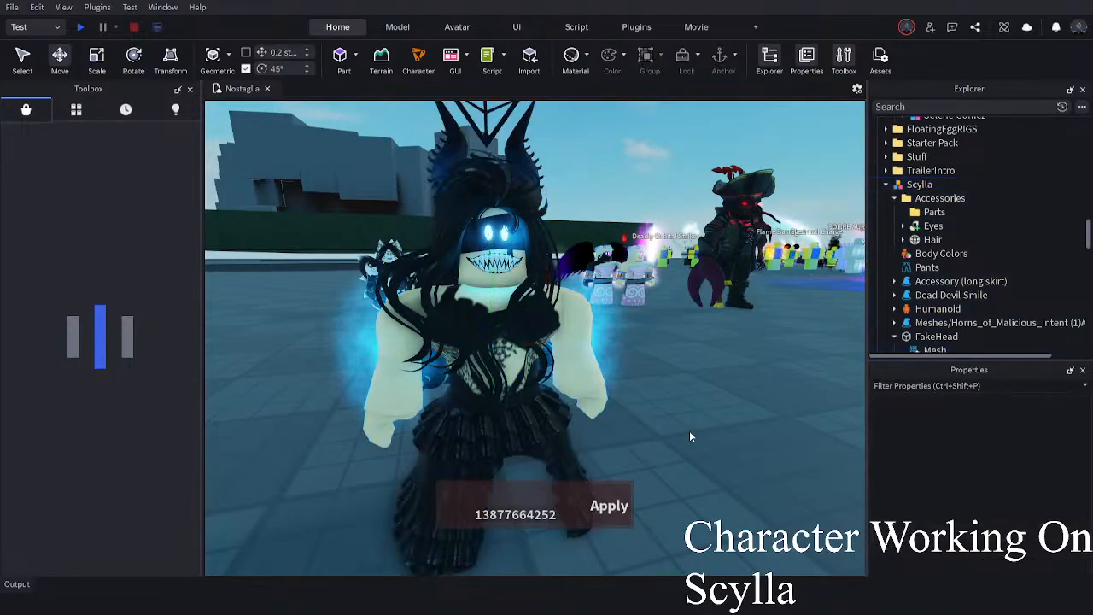
- Examine Scylla from the front with the horns and glowing eyes together
{"action": "scroll", "coordinate": [690, 433], "scroll_direction": "down", "scroll_amount": 3}
{"action": "right_click_drag", "start_coordinate": [690, 434], "coordinate": [689, 430]}
{"action": "scroll", "coordinate": [689, 430], "scroll_direction": "up", "scroll_amount": 4}
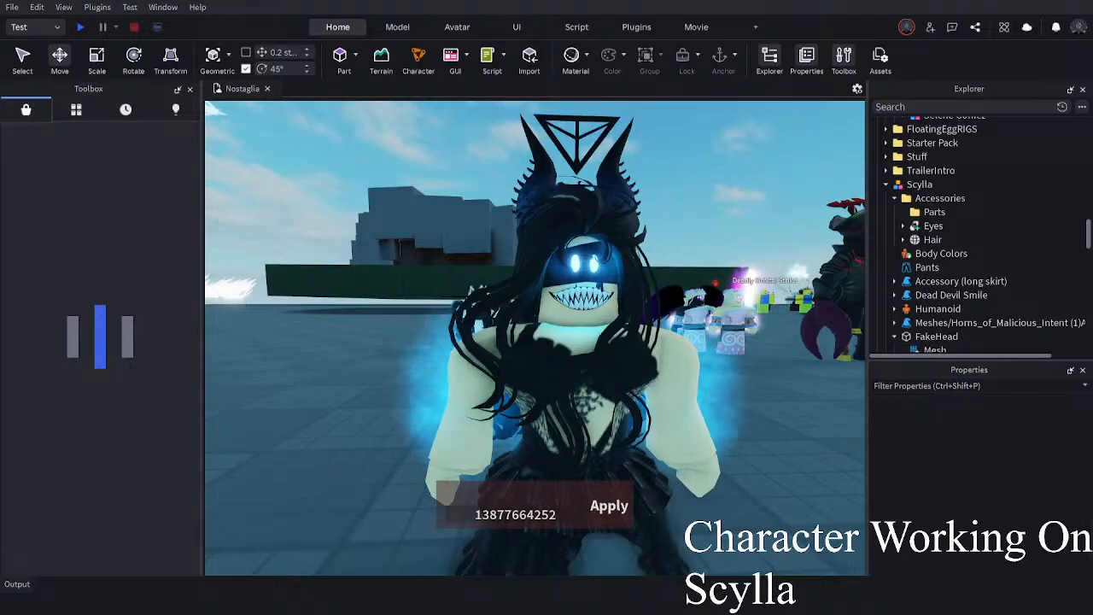
{"action": "left_click", "coordinate": [629, 284]}
{"action": "left_click", "coordinate": [937, 226]}
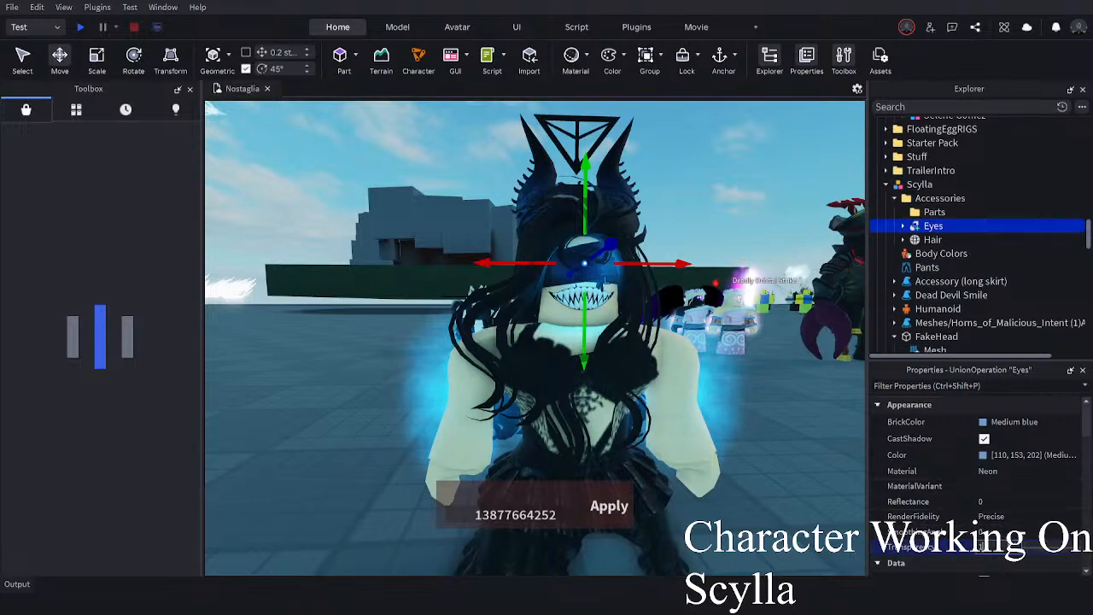
{"action": "left_click", "coordinate": [780, 529]}
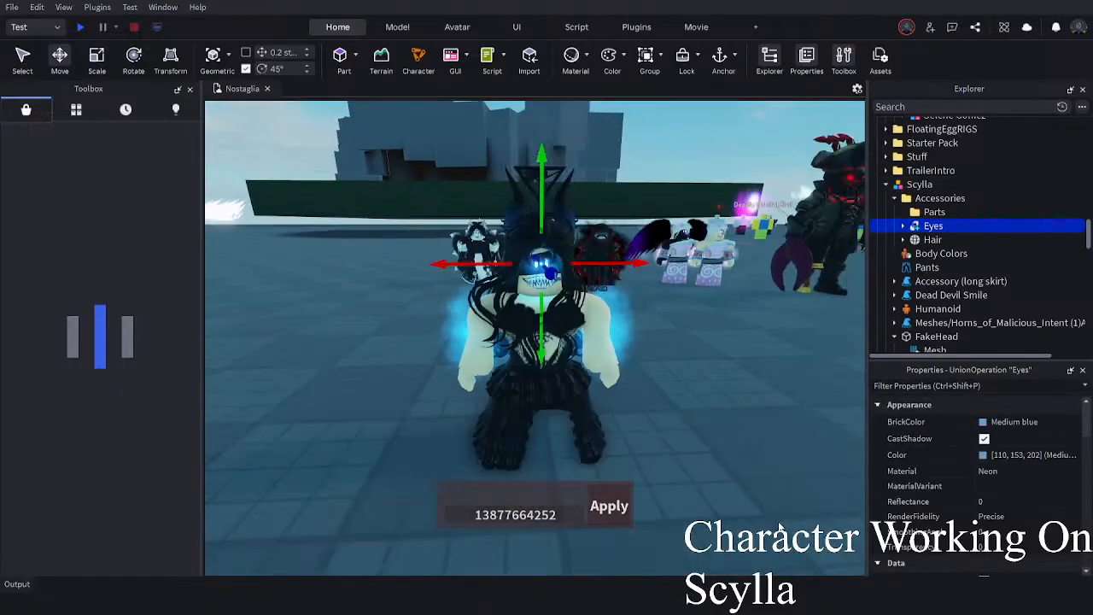
{"action": "left_click", "coordinate": [779, 529]}
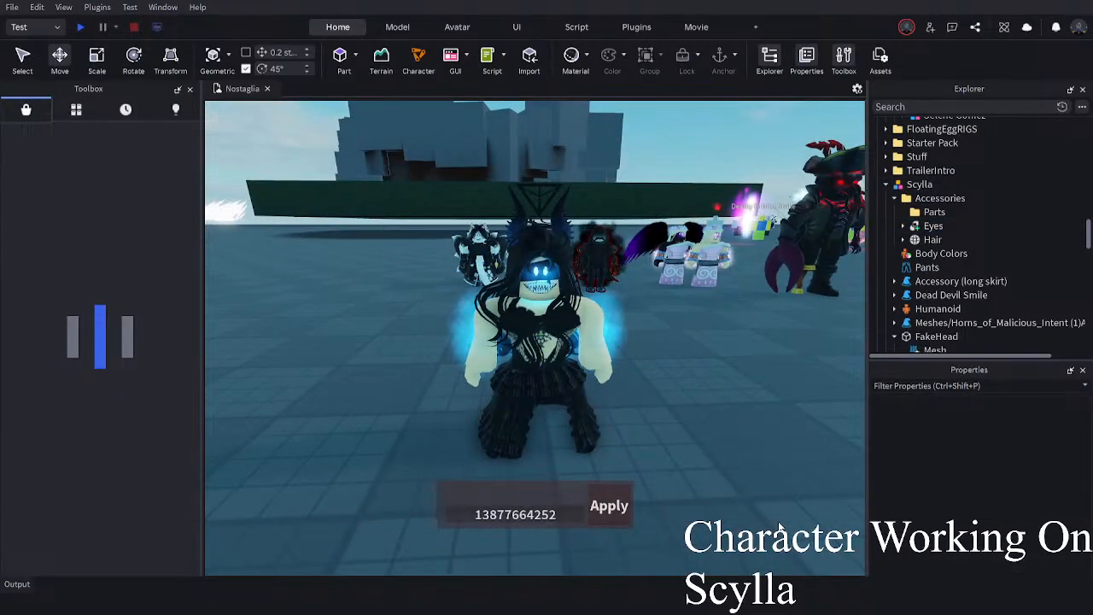
{"action": "scroll", "coordinate": [719, 476], "scroll_direction": "up", "scroll_amount": 3}
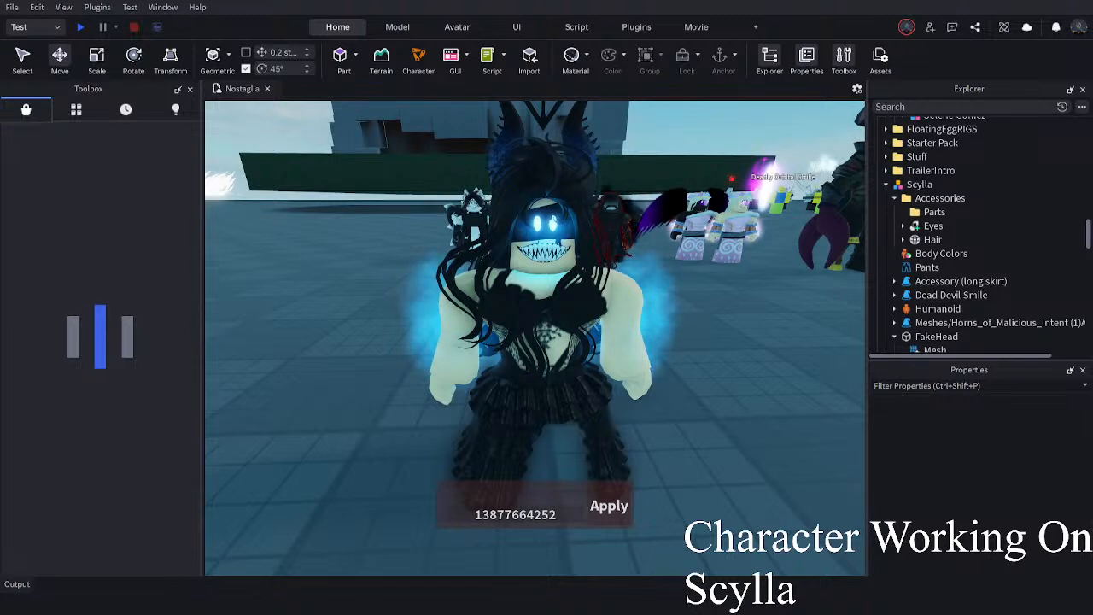
{"action": "left_click", "coordinate": [554, 221]}
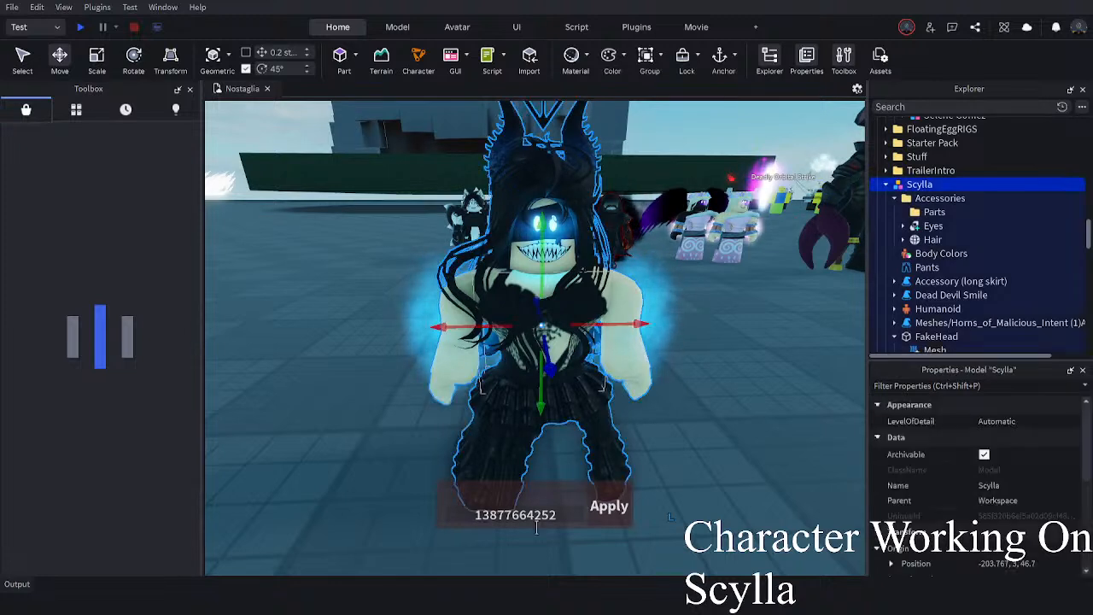
{"action": "left_click", "coordinate": [611, 512]}
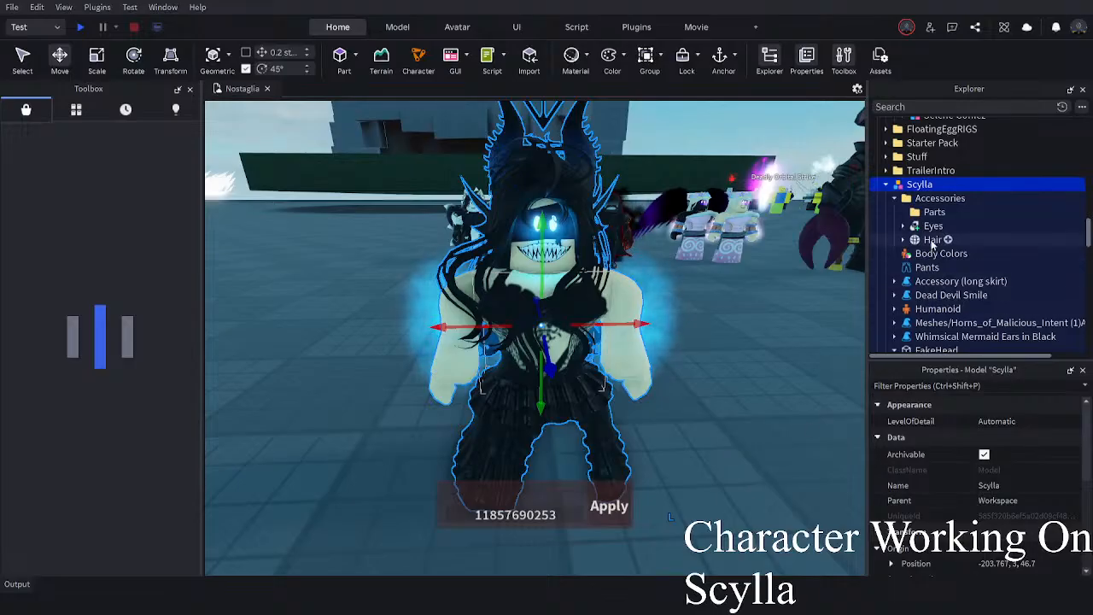
{"action": "left_click", "coordinate": [572, 151]}
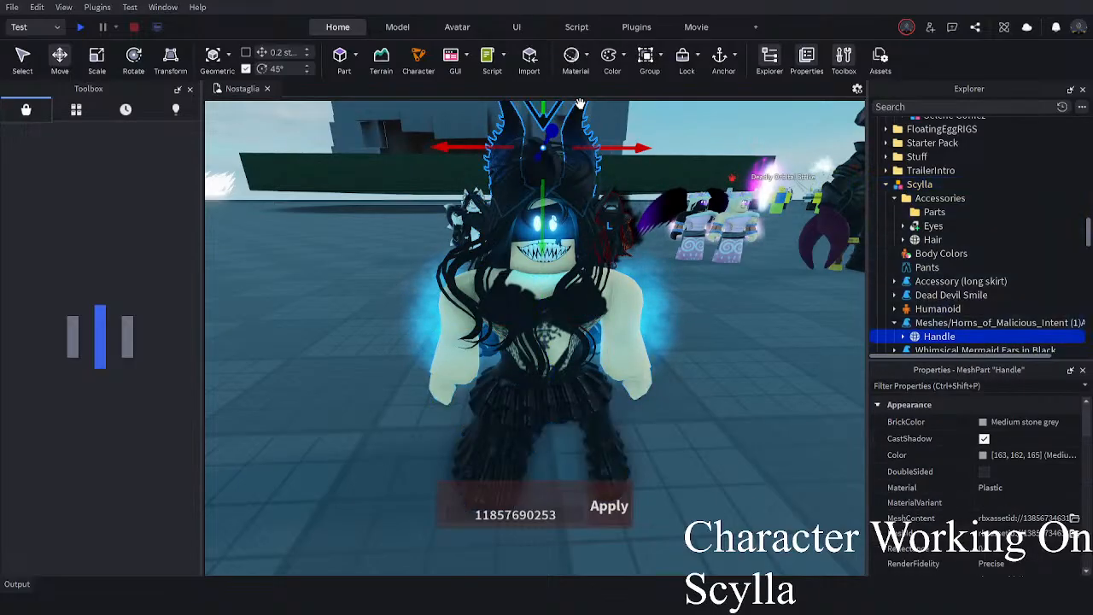
{"action": "left_click", "coordinate": [949, 323]}
{"action": "key", "text": "Delete"}
{"action": "right_click_drag", "start_coordinate": [752, 416], "coordinate": [752, 416]}
- Widen the handle of the Whimsical Mermaid Ears in Black slightly and raise it a little on Scylla's head
{"action": "left_click", "coordinate": [956, 323]}
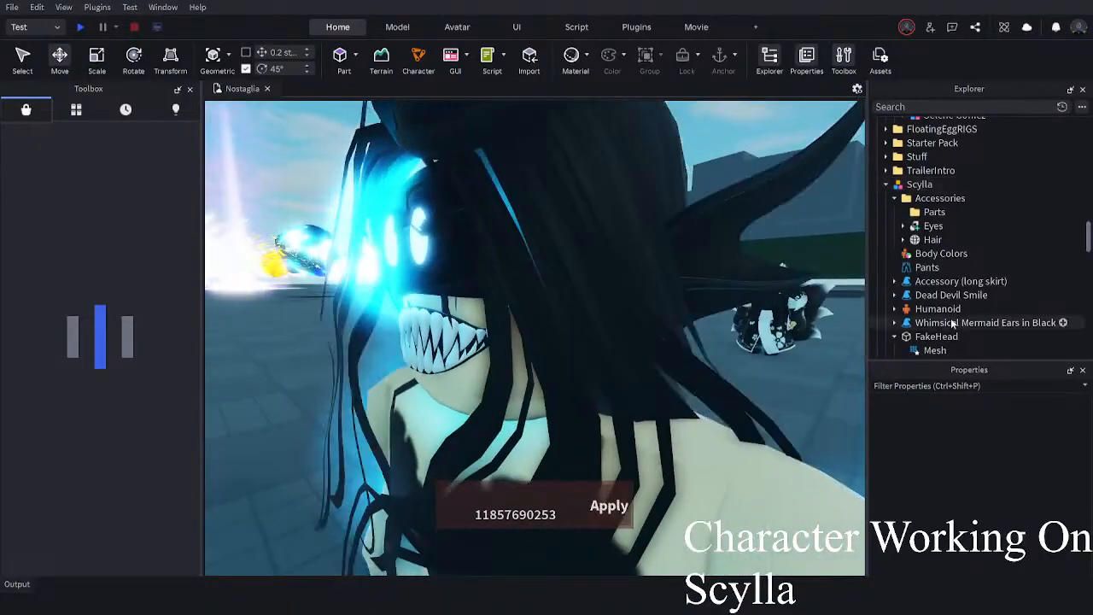
{"action": "left_click", "coordinate": [894, 323]}
{"action": "left_click", "coordinate": [935, 336]}
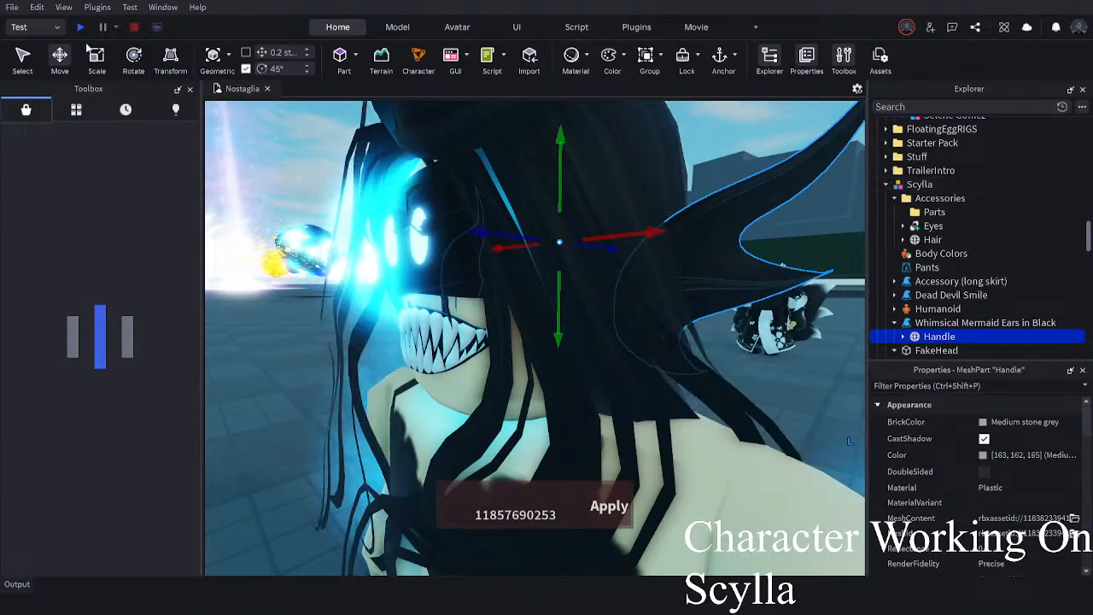
{"action": "scroll", "coordinate": [613, 237], "scroll_direction": "down", "scroll_amount": 5}
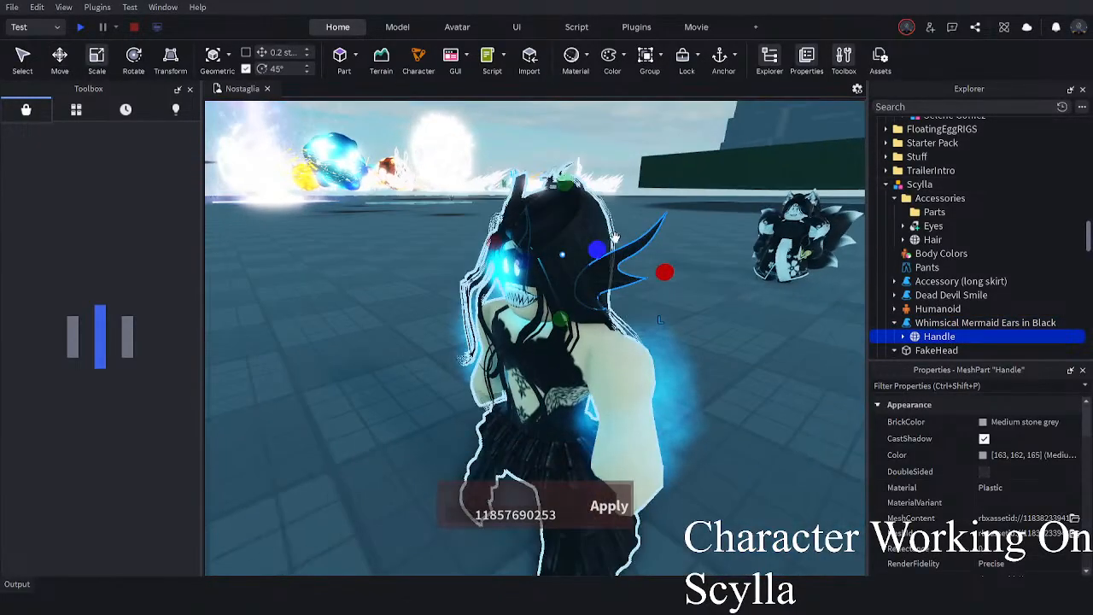
{"action": "left_click_drag", "start_coordinate": [664, 271], "coordinate": [675, 277]}
{"action": "right_click_drag", "start_coordinate": [677, 282], "coordinate": [677, 283]}
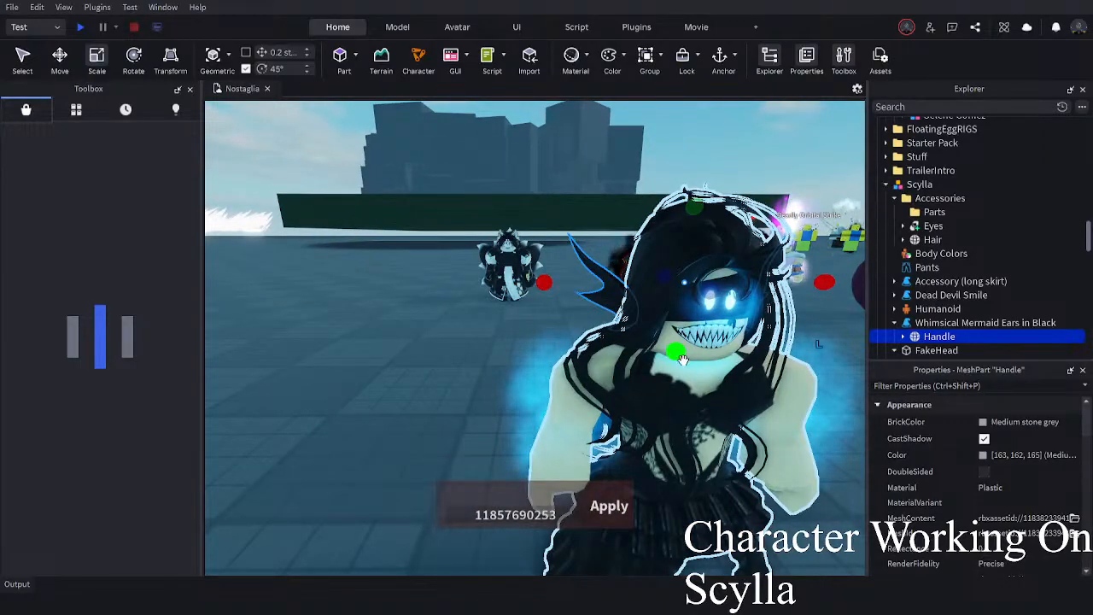
{"action": "key", "text": "ctrl+2"}
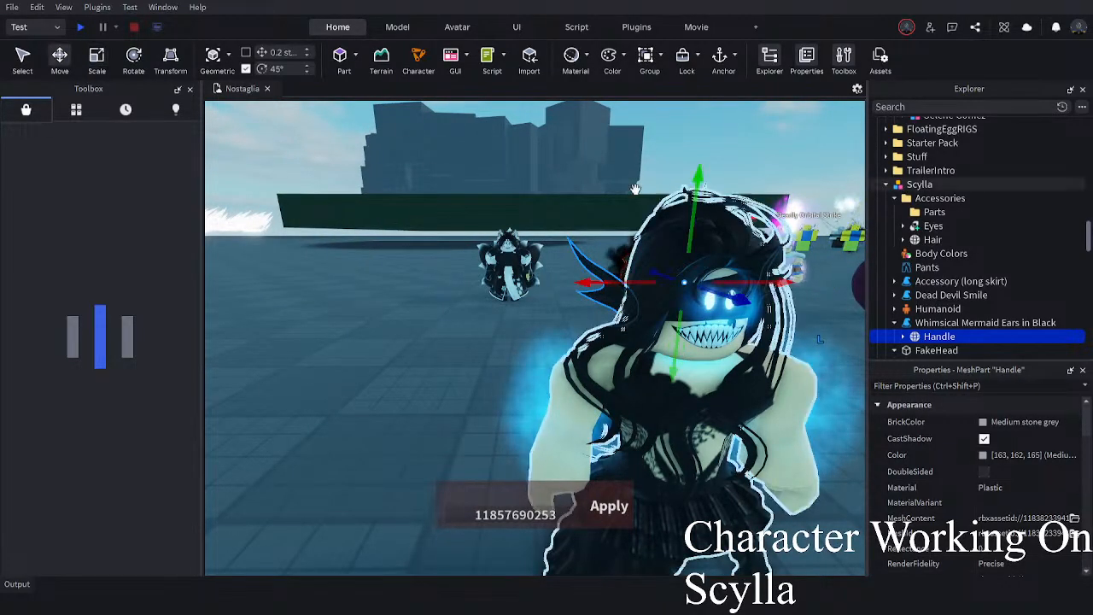
{"action": "left_click_drag", "start_coordinate": [694, 215], "coordinate": [696, 200]}
{"action": "right_click_drag", "start_coordinate": [696, 200], "coordinate": [696, 200]}
- Move the mermaid ears' handle into Scylla's Accessories folder
{"action": "left_click", "coordinate": [728, 382]}
{"action": "key", "text": "d"}
{"action": "right_click_drag", "start_coordinate": [728, 383], "coordinate": [646, 374]}
{"action": "left_click", "coordinate": [896, 283]}
{"action": "left_click", "coordinate": [896, 283]}
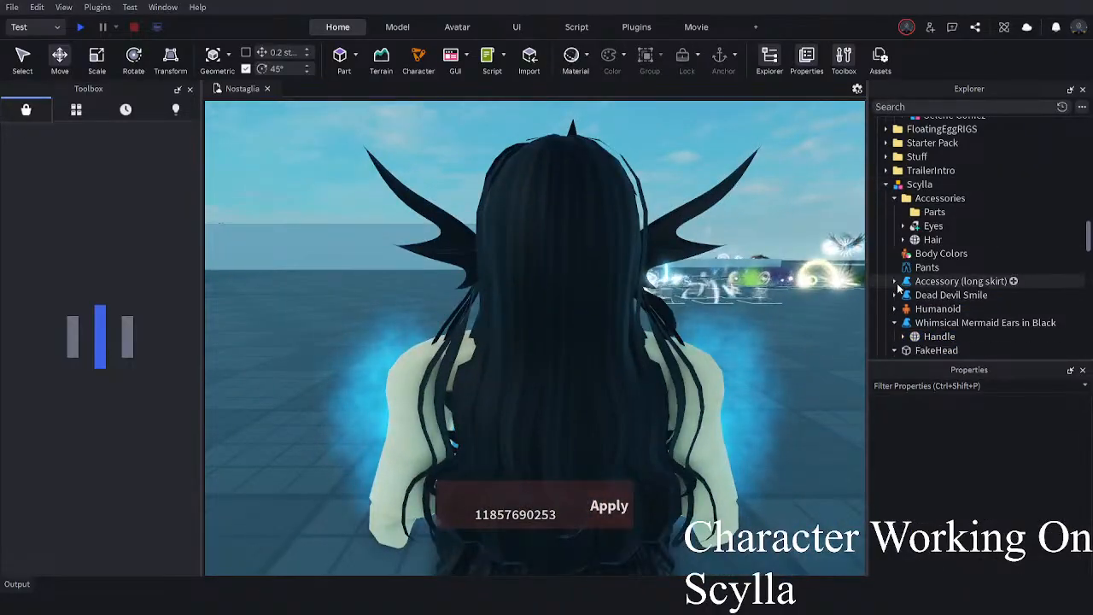
{"action": "left_click_drag", "start_coordinate": [928, 335], "coordinate": [999, 201]}
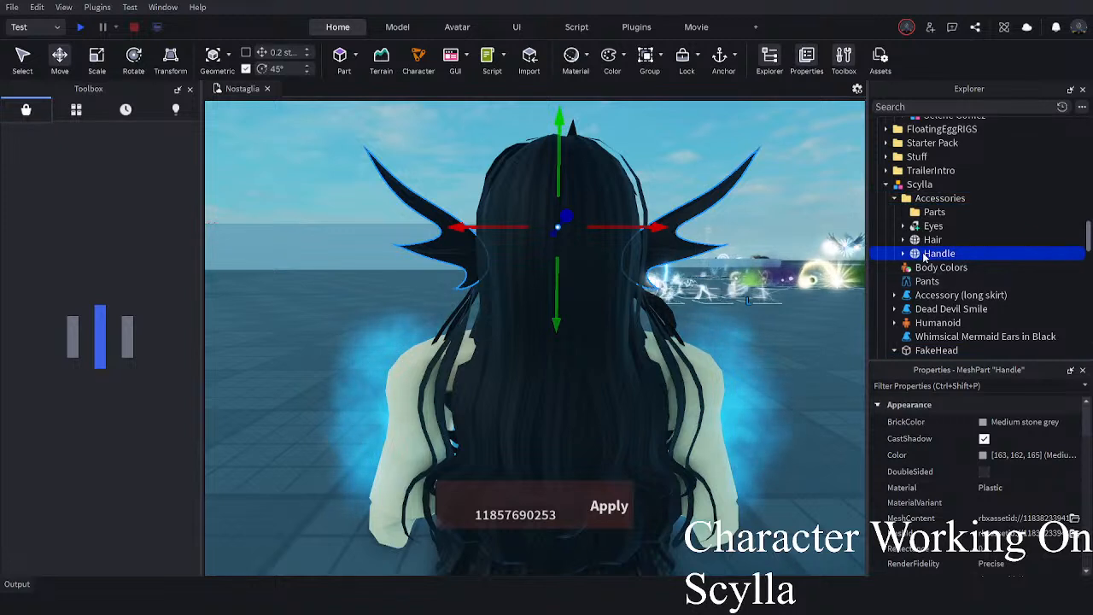
- Rename the ears' handle to MermaidEars and delete the emptied Whimsical Mermaid Ears in Black accessory
{"action": "double_click", "coordinate": [937, 253]}
{"action": "type", "text": "Meram"}
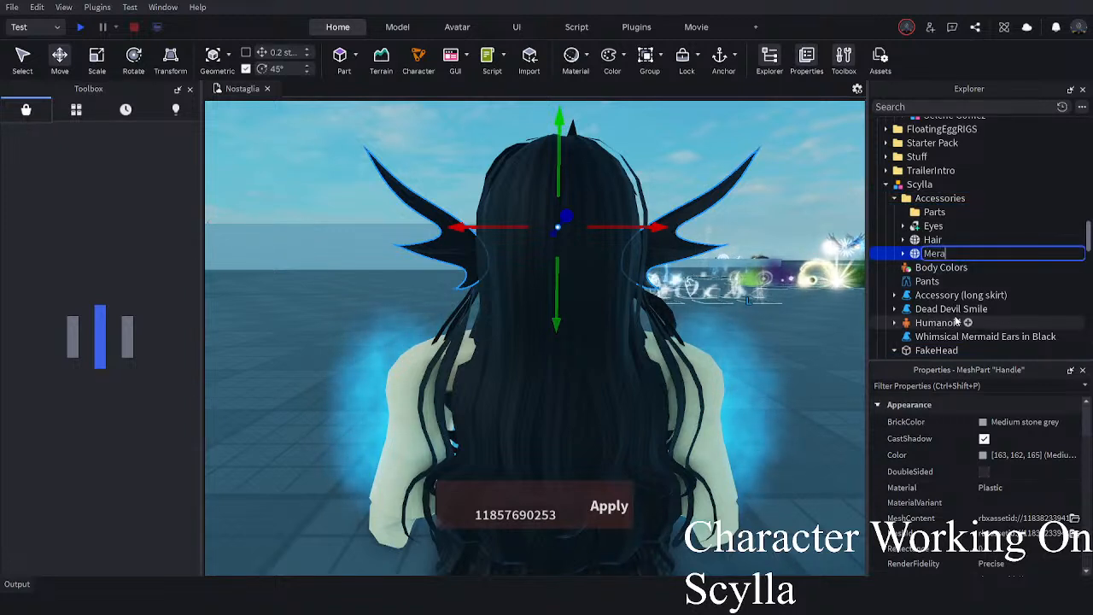
{"action": "key", "text": "BackSpace"}
{"action": "key", "text": "BackSpace"}
{"action": "type", "text": "maidEars"}
{"action": "key", "text": "Return"}
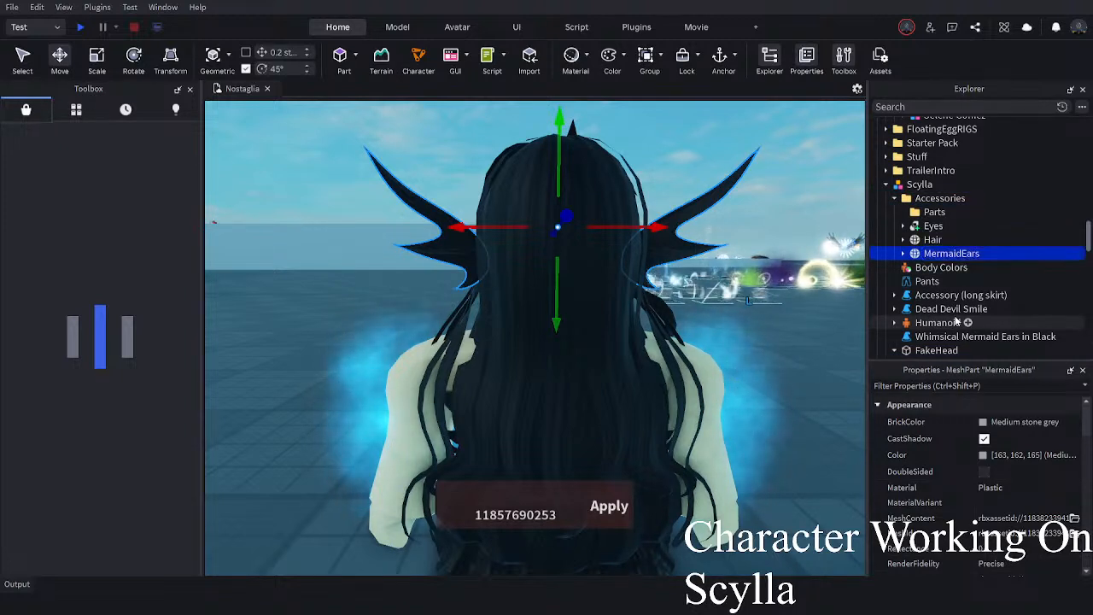
{"action": "left_click", "coordinate": [960, 336]}
{"action": "key", "text": "Delete"}
- Examine Scylla's head, hair and mermaid ears up close from several angles
{"action": "key", "text": "w"}
{"action": "right_click_drag", "start_coordinate": [800, 361], "coordinate": [800, 359]}
{"action": "key", "text": "s"}
{"action": "key", "text": "w"}
{"action": "right_click_drag", "start_coordinate": [730, 344], "coordinate": [741, 352]}
{"action": "key", "text": "s"}
{"action": "key", "text": "w"}
{"action": "scroll", "coordinate": [706, 437], "scroll_direction": "down", "scroll_amount": 2}
{"action": "right_click_drag", "start_coordinate": [706, 437], "coordinate": [705, 431]}
{"action": "scroll", "coordinate": [706, 436], "scroll_direction": "up", "scroll_amount": 2}
{"action": "key", "text": "w"}
{"action": "key", "text": "s"}
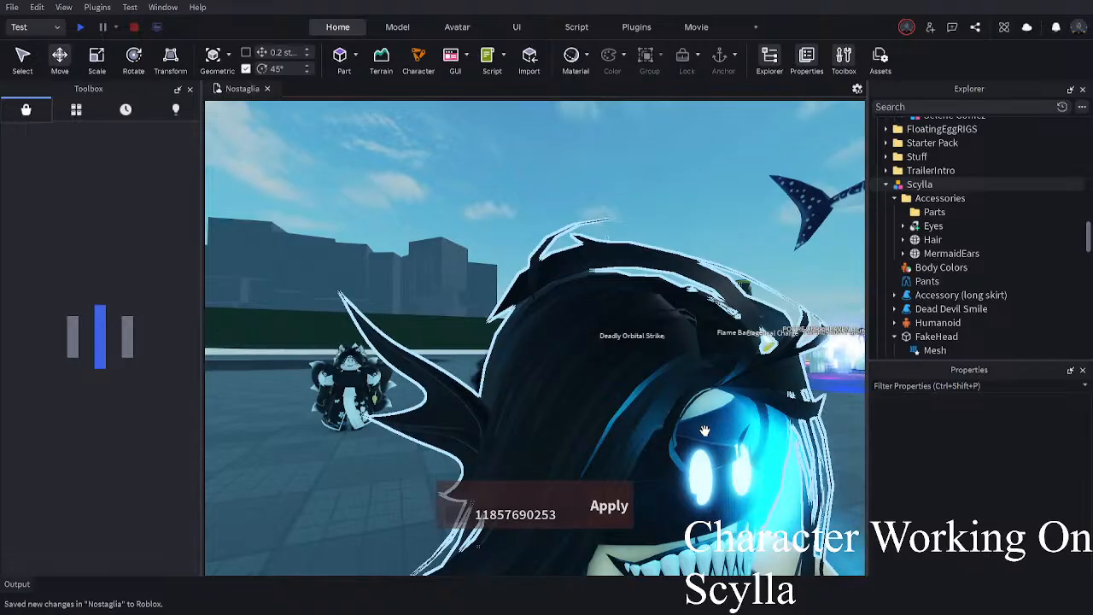
{"action": "key", "text": "s"}
{"action": "right_click_drag", "start_coordinate": [704, 430], "coordinate": [704, 430]}
{"action": "key", "text": "s"}
{"action": "key", "text": "w"}
{"action": "right_click_drag", "start_coordinate": [585, 296], "coordinate": [585, 298]}
- Go over to the rig display area and look at the white-bearded captain character
{"action": "key", "text": "a"}
{"action": "key", "text": "w"}
{"action": "key", "text": "w"}
{"action": "key", "text": "w"}
{"action": "scroll", "coordinate": [580, 300], "scroll_direction": "down", "scroll_amount": 5}
{"action": "scroll", "coordinate": [673, 328], "scroll_direction": "down", "scroll_amount": 5}
{"action": "right_click_drag", "start_coordinate": [659, 329], "coordinate": [619, 425]}
{"action": "scroll", "coordinate": [617, 425], "scroll_direction": "down", "scroll_amount": 2}
{"action": "right_click_drag", "start_coordinate": [555, 401], "coordinate": [572, 383]}
{"action": "scroll", "coordinate": [502, 388], "scroll_direction": "down", "scroll_amount": 3}
{"action": "scroll", "coordinate": [500, 386], "scroll_direction": "up", "scroll_amount": 4}
{"action": "key", "text": "a"}
{"action": "key", "text": "d"}
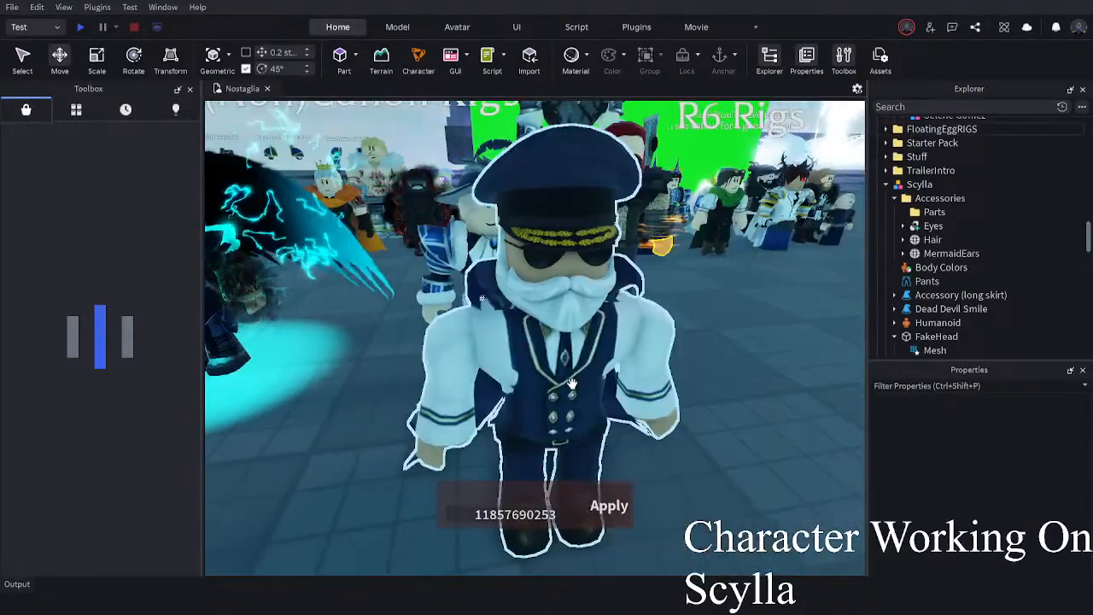
{"action": "key", "text": "w"}
{"action": "right_click_drag", "start_coordinate": [572, 383], "coordinate": [563, 387]}
{"action": "key", "text": "s"}
{"action": "key", "text": "w"}
{"action": "scroll", "coordinate": [563, 383], "scroll_direction": "down", "scroll_amount": 2}
- Look over the other characters on the way back to Scylla
{"action": "scroll", "coordinate": [563, 384], "scroll_direction": "up", "scroll_amount": 2}
{"action": "key", "text": "d"}
{"action": "key", "text": "w"}
{"action": "key", "text": "s"}
{"action": "key", "text": "d"}
{"action": "key", "text": "w"}
{"action": "key", "text": "d"}
{"action": "key", "text": "s"}
{"action": "key", "text": "w"}
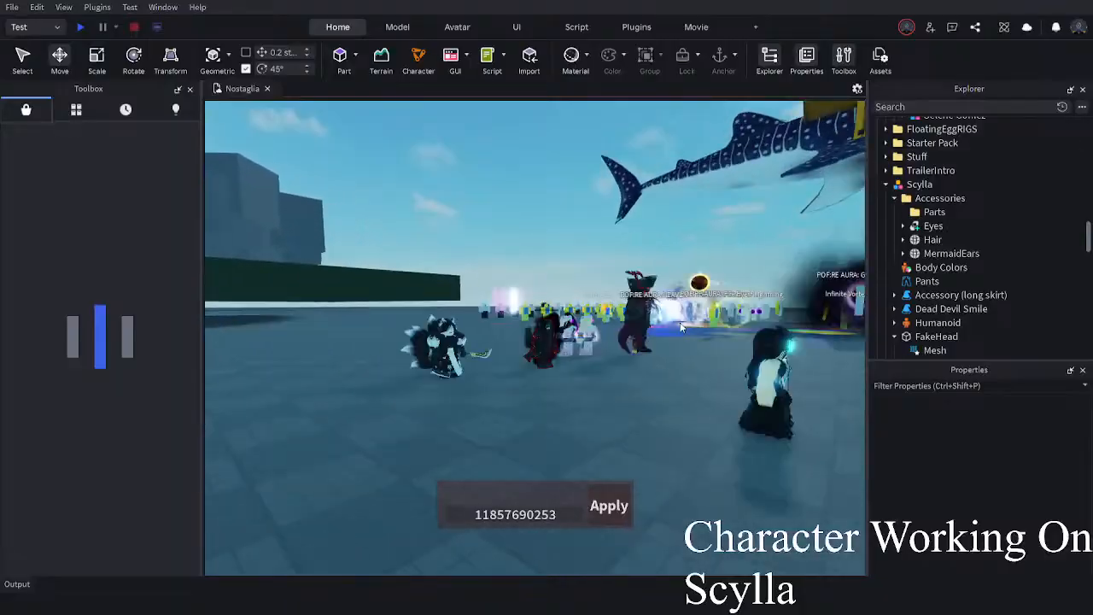
{"action": "key", "text": "w"}
{"action": "key", "text": "d"}
{"action": "right_click_drag", "start_coordinate": [681, 324], "coordinate": [632, 348]}
- Examine Scylla's full outfit from the front, then her dress and bare arms up close
{"action": "left_click", "coordinate": [586, 349]}
{"action": "left_click", "coordinate": [632, 376]}
{"action": "scroll", "coordinate": [632, 347], "scroll_direction": "up", "scroll_amount": 2}
{"action": "scroll", "coordinate": [632, 347], "scroll_direction": "down", "scroll_amount": 2}
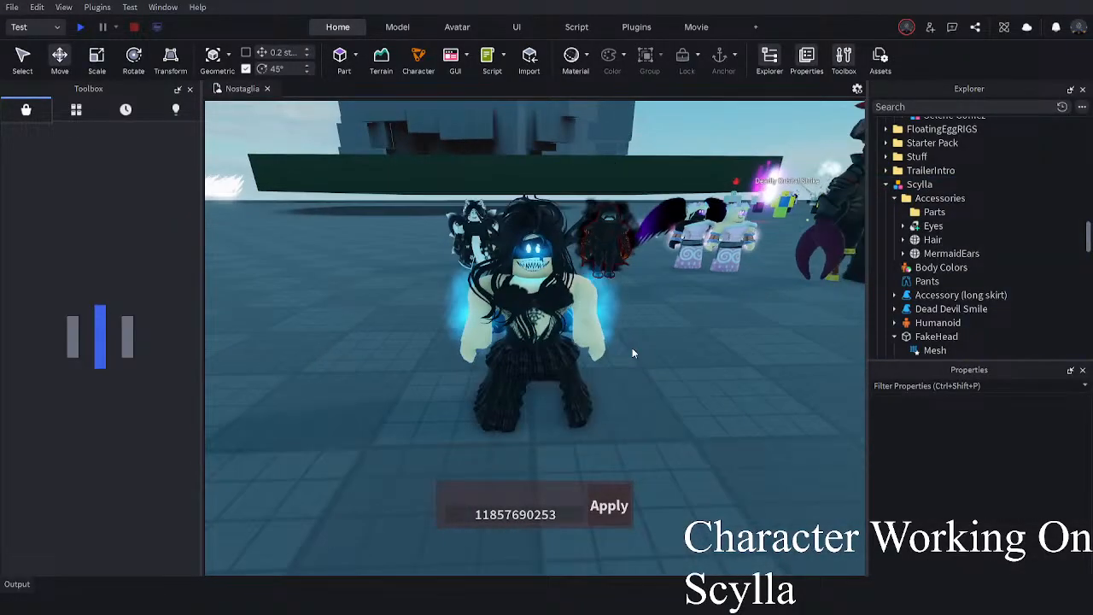
{"action": "left_click", "coordinate": [574, 389]}
{"action": "left_click", "coordinate": [706, 406]}
{"action": "scroll", "coordinate": [706, 405], "scroll_direction": "up", "scroll_amount": 3}
{"action": "right_click_drag", "start_coordinate": [706, 406], "coordinate": [706, 406]}
{"action": "left_click", "coordinate": [478, 456]}
{"action": "right_click_drag", "start_coordinate": [478, 456], "coordinate": [479, 456]}
{"action": "left_click", "coordinate": [588, 458]}
{"action": "scroll", "coordinate": [587, 458], "scroll_direction": "up", "scroll_amount": 2}
{"action": "right_click_drag", "start_coordinate": [588, 458], "coordinate": [588, 458]}
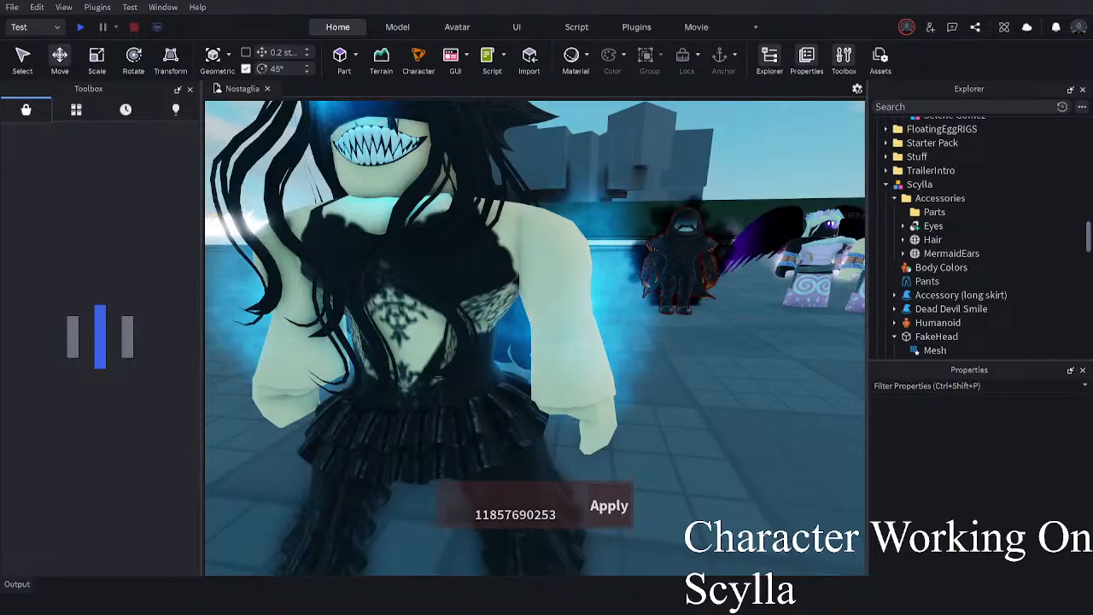
{"action": "left_click", "coordinate": [572, 518]}
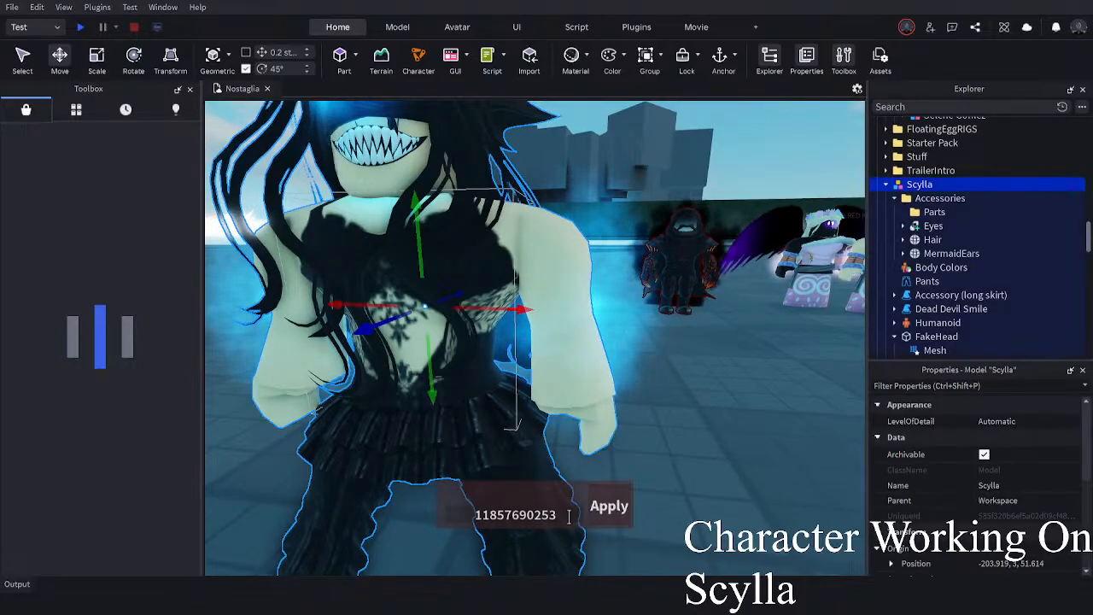
{"action": "left_click", "coordinate": [597, 516]}
{"action": "left_click", "coordinate": [768, 444]}
{"action": "right_click_drag", "start_coordinate": [768, 444], "coordinate": [771, 444]}
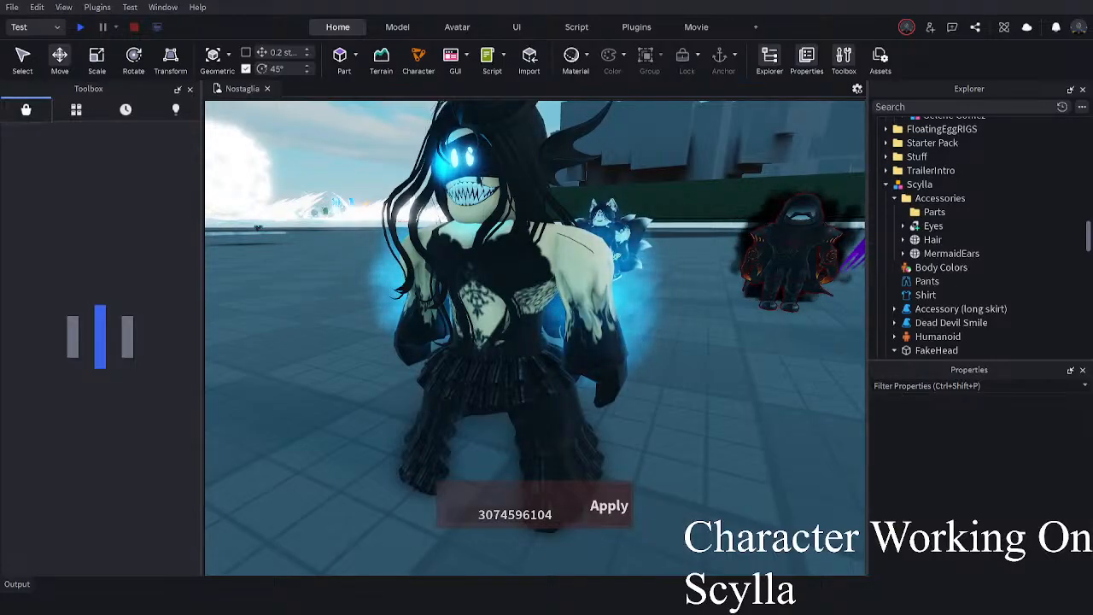
- Copy the black particle emitter H from Odysseus's left arm into Scylla's Left Arm
{"action": "right_click_drag", "start_coordinate": [707, 387], "coordinate": [707, 386]}
{"action": "key", "text": "s"}
{"action": "key", "text": "w"}
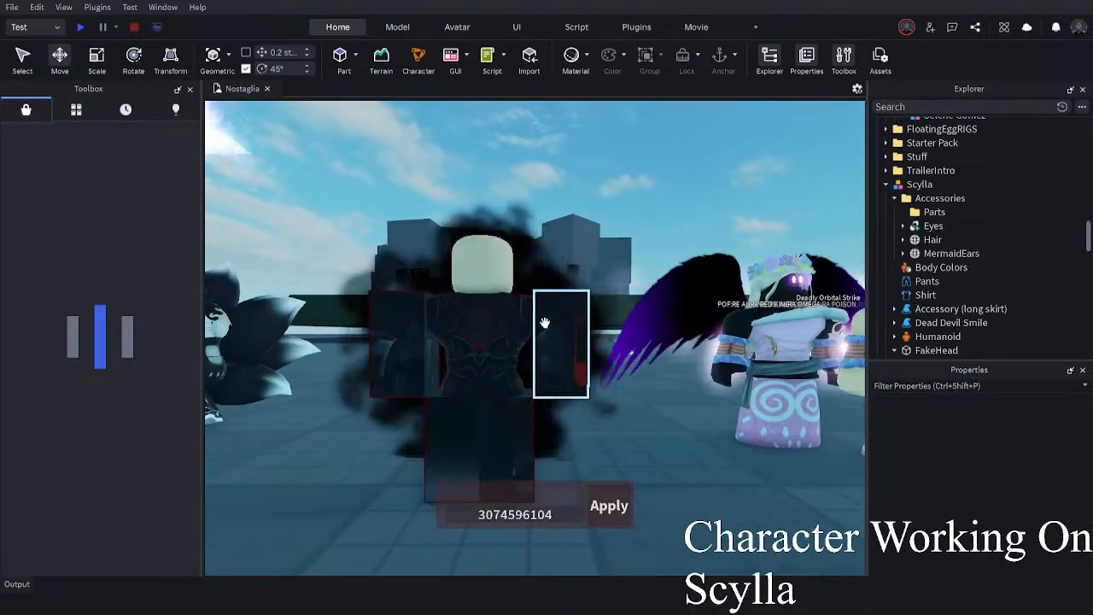
{"action": "left_click", "coordinate": [559, 341]}
{"action": "left_click", "coordinate": [911, 184]}
{"action": "left_click", "coordinate": [943, 198]}
{"action": "right_click_drag", "start_coordinate": [708, 444], "coordinate": [708, 444]}
{"action": "key", "text": "ctrl+d"}
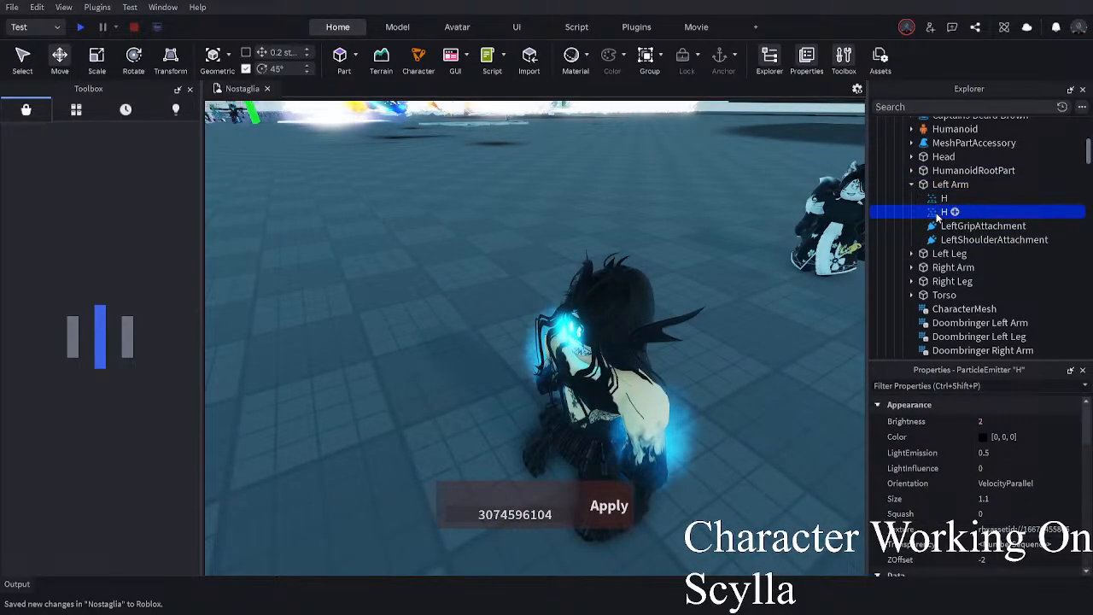
{"action": "scroll", "coordinate": [939, 218], "scroll_direction": "down", "scroll_amount": 15}
{"action": "scroll", "coordinate": [963, 230], "scroll_direction": "down", "scroll_amount": 15}
{"action": "scroll", "coordinate": [939, 232], "scroll_direction": "down", "scroll_amount": 2}
{"action": "left_click_drag", "start_coordinate": [929, 205], "coordinate": [930, 203]}
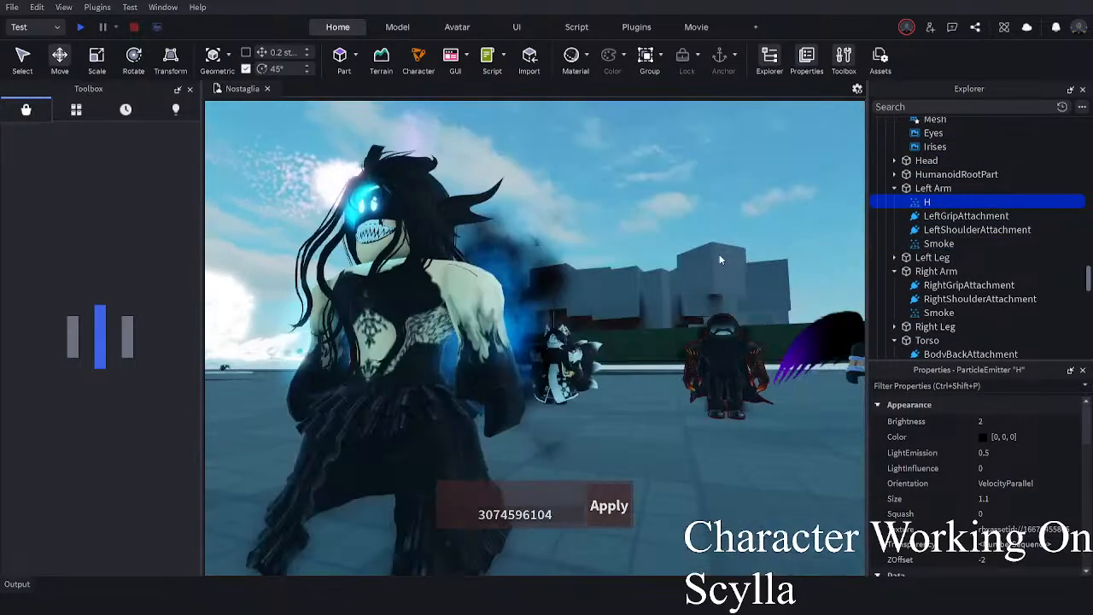
- Add an attachment to Scylla's Left Arm, nest emitter H inside it, and lower it to the hand at position 0, -0.759, 0
{"action": "left_click", "coordinate": [931, 188]}
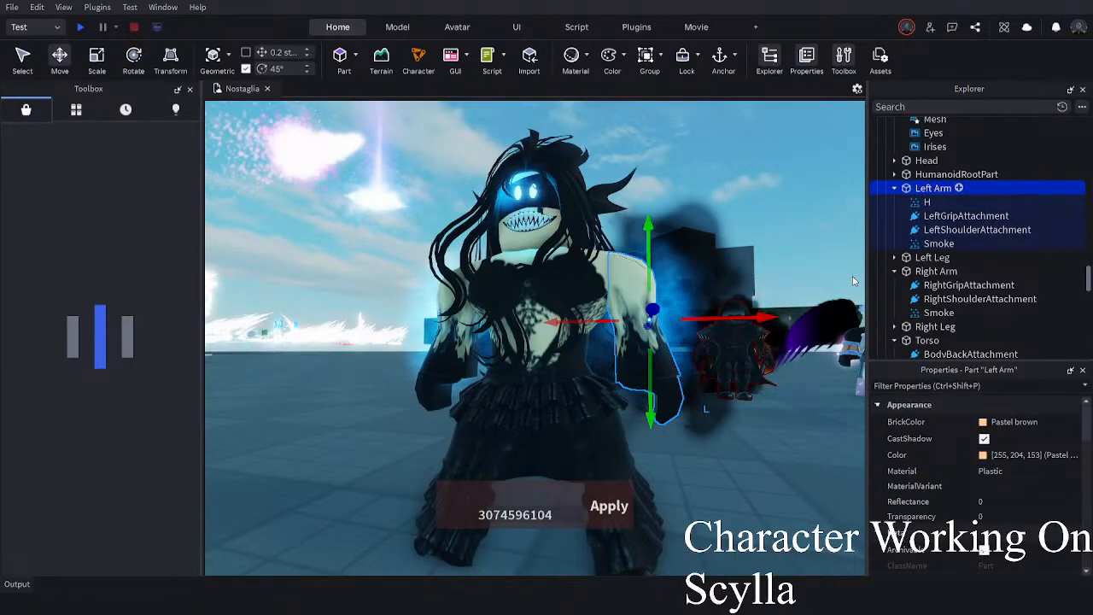
{"action": "key", "text": "ctrl+shift+v"}
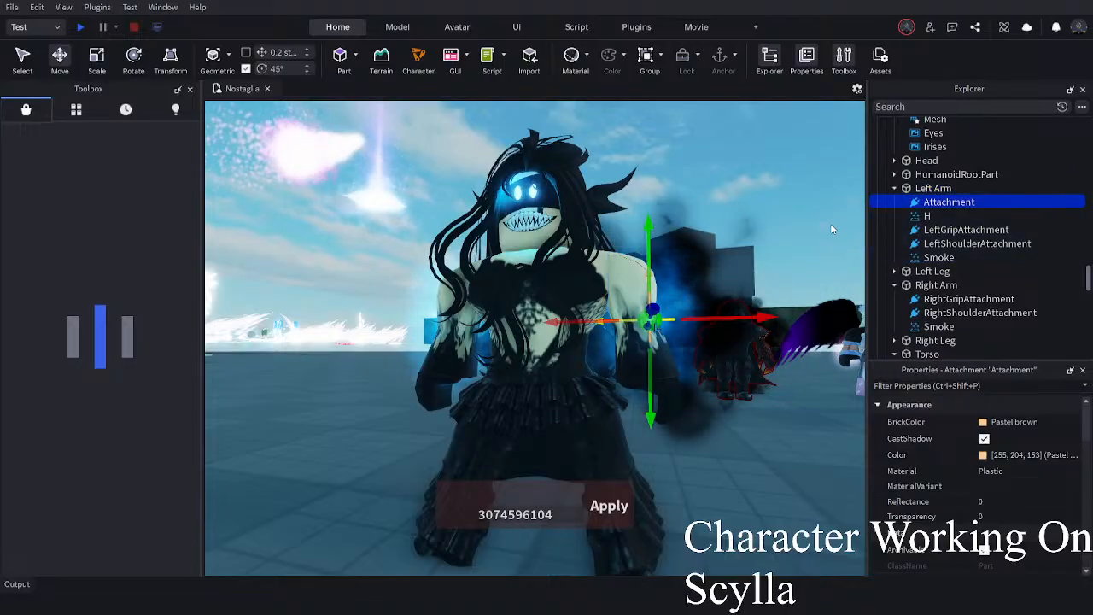
{"action": "left_click_drag", "start_coordinate": [926, 215], "coordinate": [944, 203]}
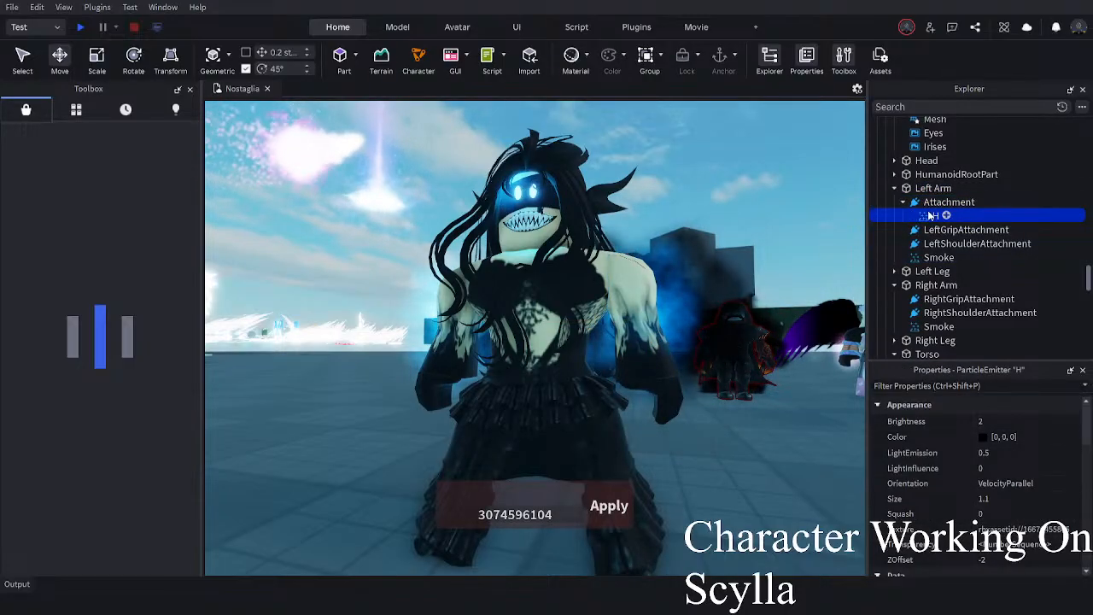
{"action": "left_click", "coordinate": [931, 203]}
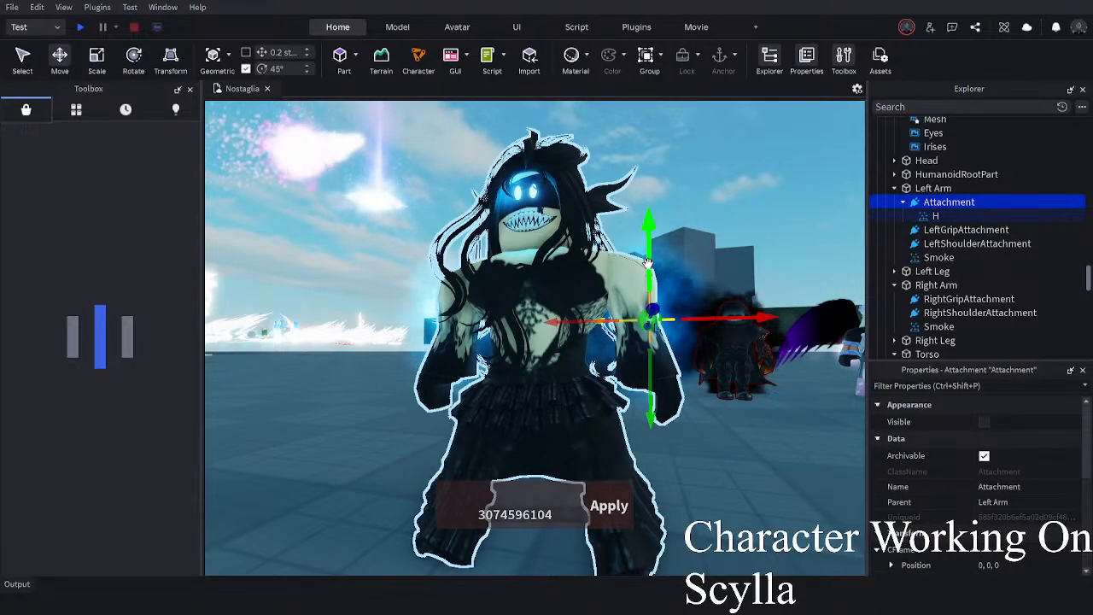
{"action": "left_click_drag", "start_coordinate": [652, 258], "coordinate": [651, 314]}
- Duplicate the hand attachment with its emitter into Scylla's Right Arm and check both hands from the front
{"action": "key", "text": "ctrl+d"}
{"action": "left_click_drag", "start_coordinate": [933, 303], "coordinate": [933, 302]}
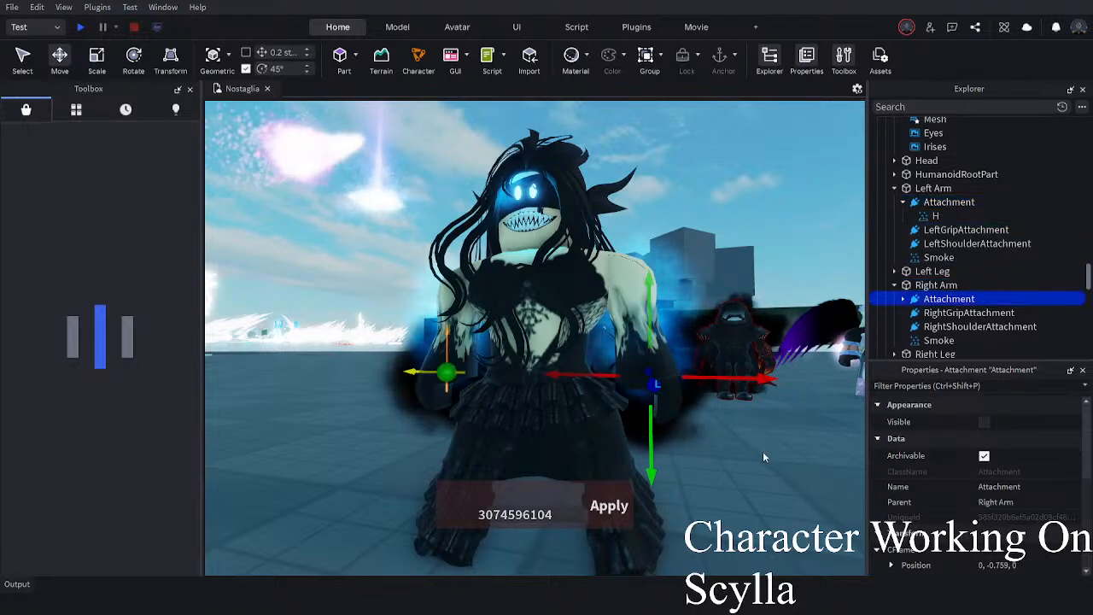
{"action": "left_click", "coordinate": [763, 451]}
{"action": "key", "text": "s"}
{"action": "right_click_drag", "start_coordinate": [762, 451], "coordinate": [762, 451]}
{"action": "key", "text": "a"}
{"action": "key", "text": "w"}
{"action": "right_click_drag", "start_coordinate": [772, 409], "coordinate": [773, 405]}
{"action": "key", "text": "s"}
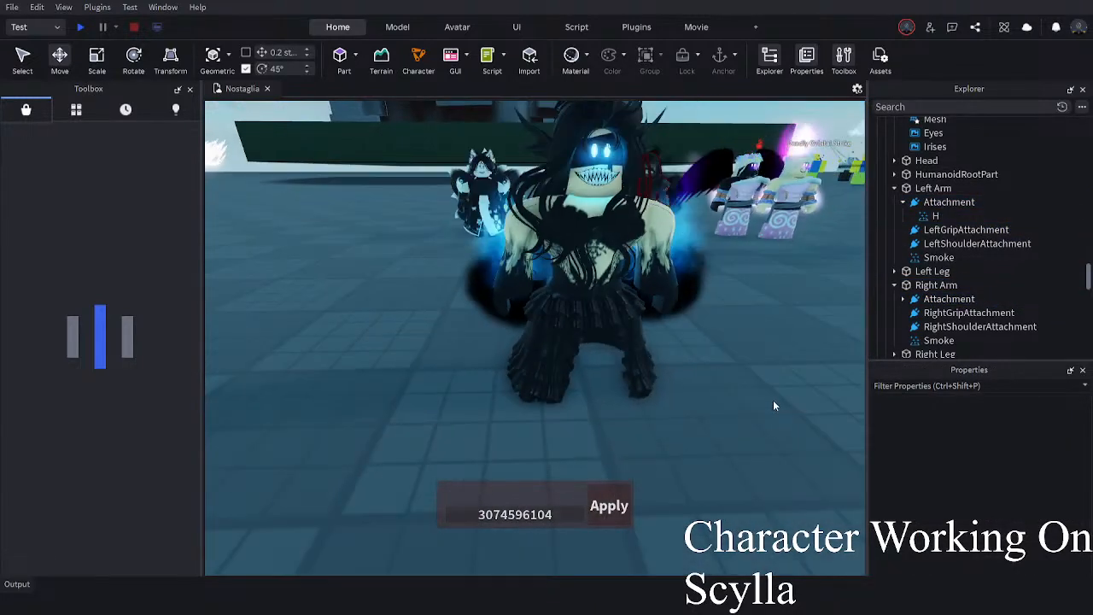
- Slide Scylla across the floor to test how the hand particles follow, viewing her from the side and front
{"action": "left_click_drag", "start_coordinate": [604, 357], "coordinate": [553, 418]}
{"action": "left_click", "coordinate": [692, 462]}
{"action": "right_click_drag", "start_coordinate": [530, 408], "coordinate": [524, 410]}
{"action": "key", "text": "s"}
{"action": "key", "text": "w"}
{"action": "left_click_drag", "start_coordinate": [524, 410], "coordinate": [456, 424]}
{"action": "left_click", "coordinate": [534, 423]}
{"action": "right_click_drag", "start_coordinate": [535, 424], "coordinate": [532, 417]}
{"action": "key", "text": "w"}
{"action": "key", "text": "d"}
{"action": "key", "text": "a"}
{"action": "key", "text": "s"}
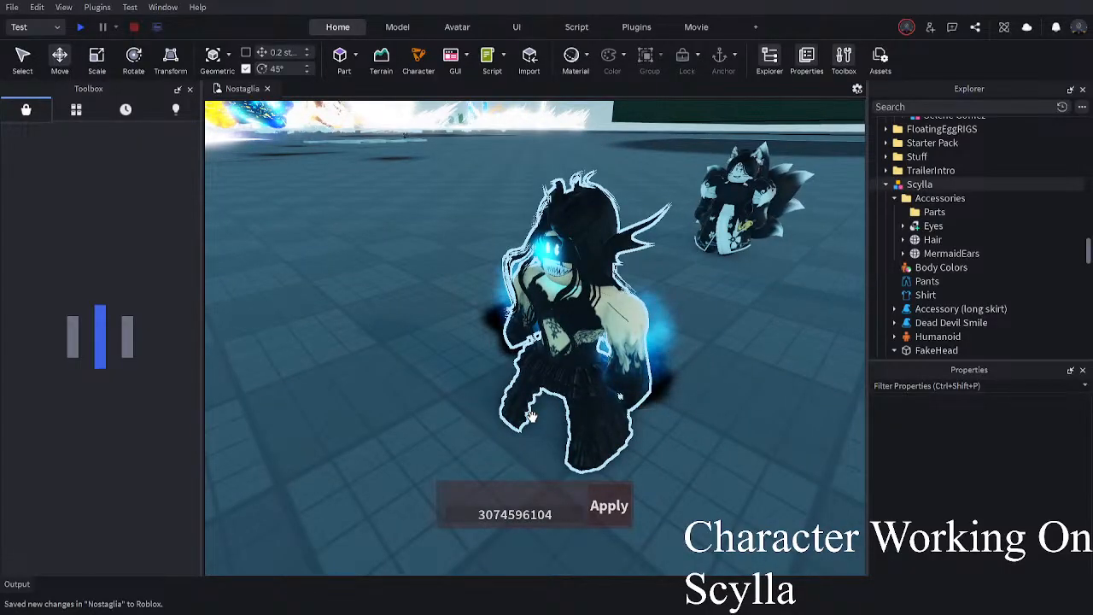
{"action": "key", "text": "a"}
{"action": "right_click_drag", "start_coordinate": [532, 417], "coordinate": [532, 416]}
{"action": "key", "text": "w"}
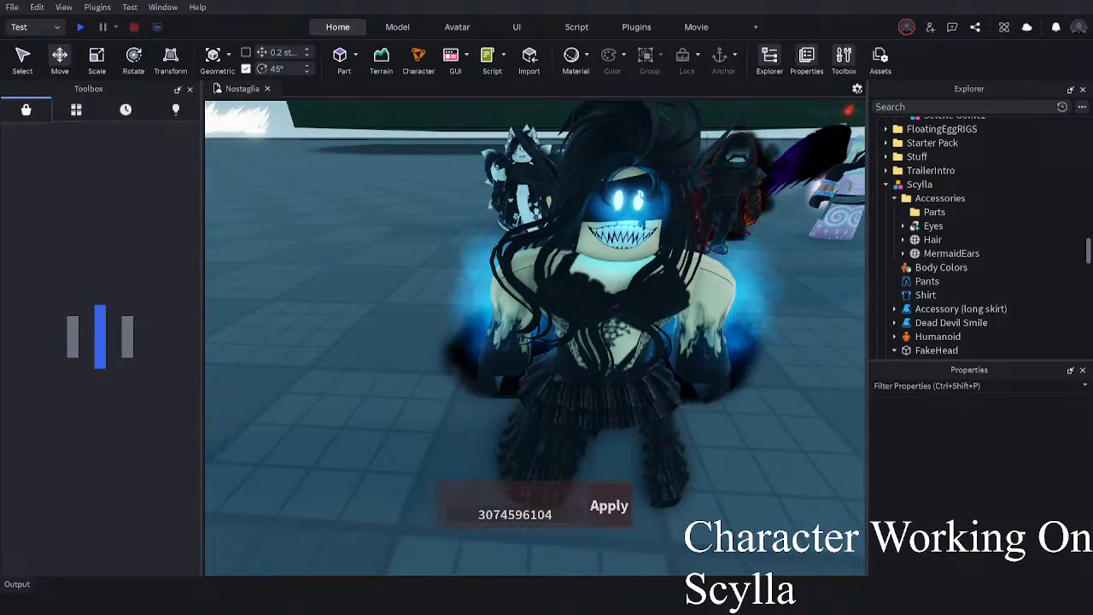
- Move Scylla around the open floor again to see the arm smoke and hand particles trail behind her
{"action": "left_click", "coordinate": [686, 442]}
{"action": "left_click", "coordinate": [723, 421]}
{"action": "right_click_drag", "start_coordinate": [724, 420], "coordinate": [724, 421]}
{"action": "left_click_drag", "start_coordinate": [461, 437], "coordinate": [414, 439]}
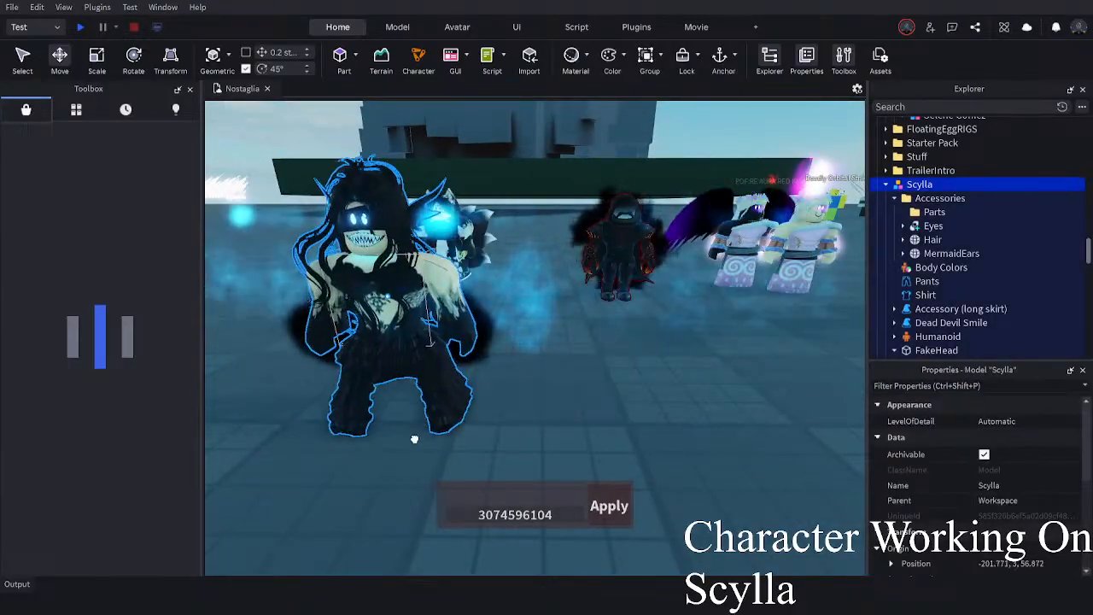
{"action": "left_click", "coordinate": [560, 447]}
{"action": "key", "text": "a"}
{"action": "right_click_drag", "start_coordinate": [591, 408], "coordinate": [586, 412]}
{"action": "left_click_drag", "start_coordinate": [539, 300], "coordinate": [470, 434]}
{"action": "left_click", "coordinate": [600, 397]}
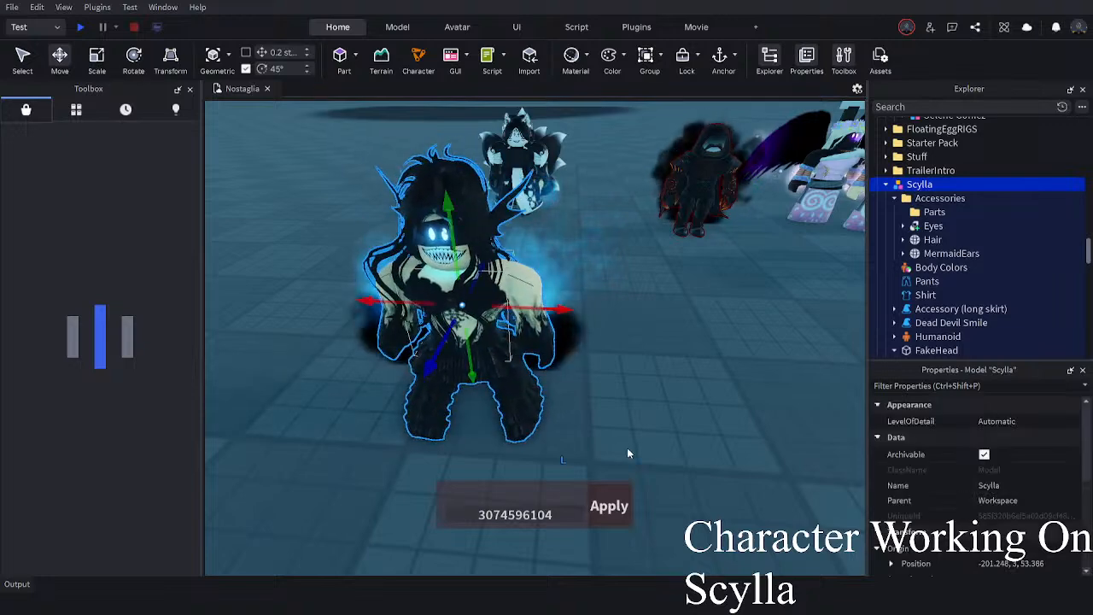
- Examine Scylla's dark hand particles and blue arm glow from above, up close and from the side
{"action": "left_click", "coordinate": [625, 451]}
{"action": "scroll", "coordinate": [610, 406], "scroll_direction": "down", "scroll_amount": 1}
{"action": "key", "text": "a"}
{"action": "scroll", "coordinate": [580, 398], "scroll_direction": "up", "scroll_amount": 2}
{"action": "right_click_drag", "start_coordinate": [551, 391], "coordinate": [570, 345]}
{"action": "scroll", "coordinate": [641, 407], "scroll_direction": "down", "scroll_amount": 2}
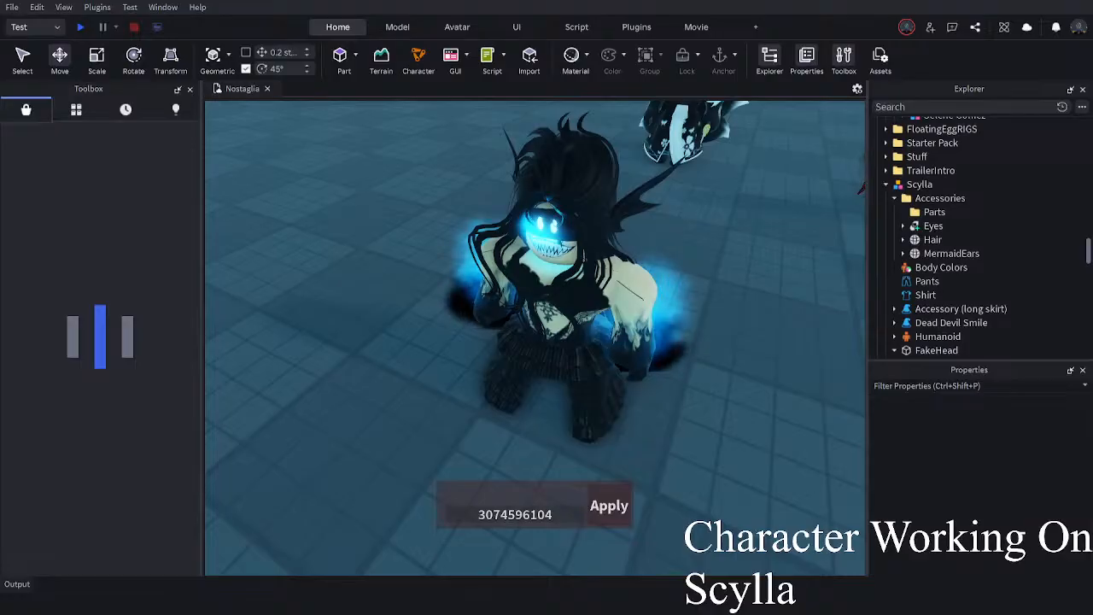
{"action": "right_click_drag", "start_coordinate": [602, 375], "coordinate": [497, 372]}
{"action": "key", "text": "w"}
{"action": "key", "text": "s"}
{"action": "right_click_drag", "start_coordinate": [600, 424], "coordinate": [621, 411]}
{"action": "left_click", "coordinate": [600, 348]}
{"action": "left_click", "coordinate": [621, 409]}
{"action": "key", "text": "w"}
{"action": "key", "text": "a"}
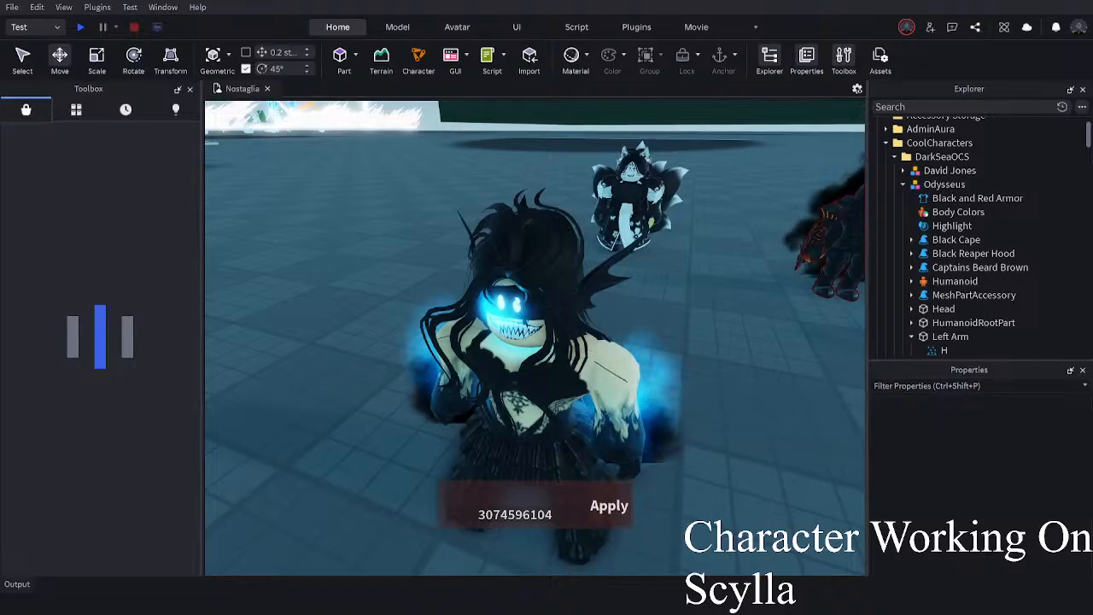
{"action": "key", "text": "s"}
- Move Scylla across the floor to stand beside the tentacled pirate captain
{"action": "left_click", "coordinate": [550, 420]}
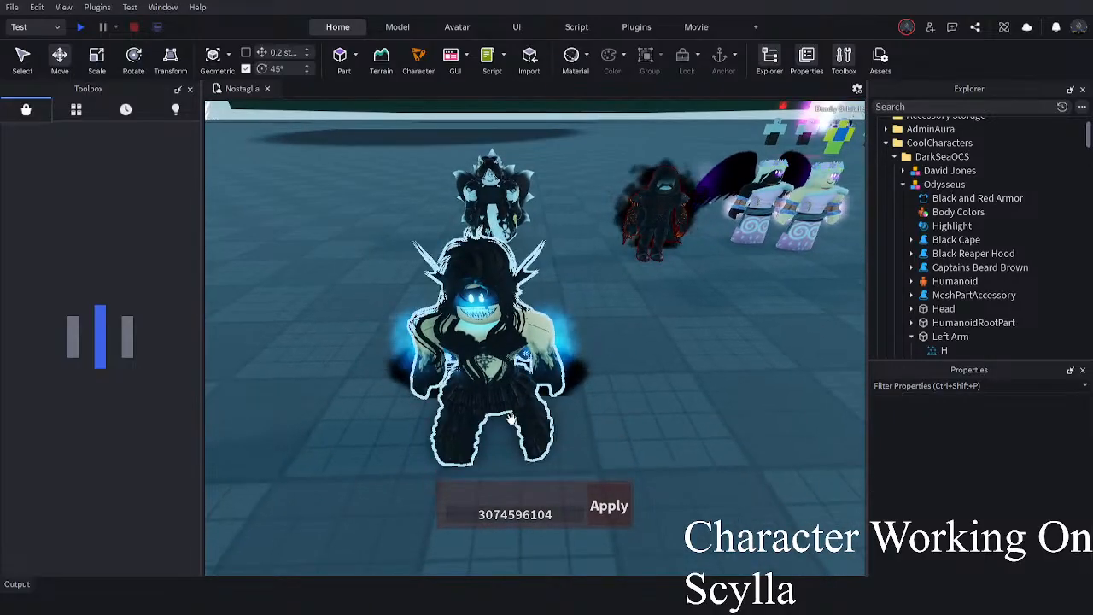
{"action": "key", "text": "d"}
{"action": "left_click_drag", "start_coordinate": [550, 419], "coordinate": [662, 293]}
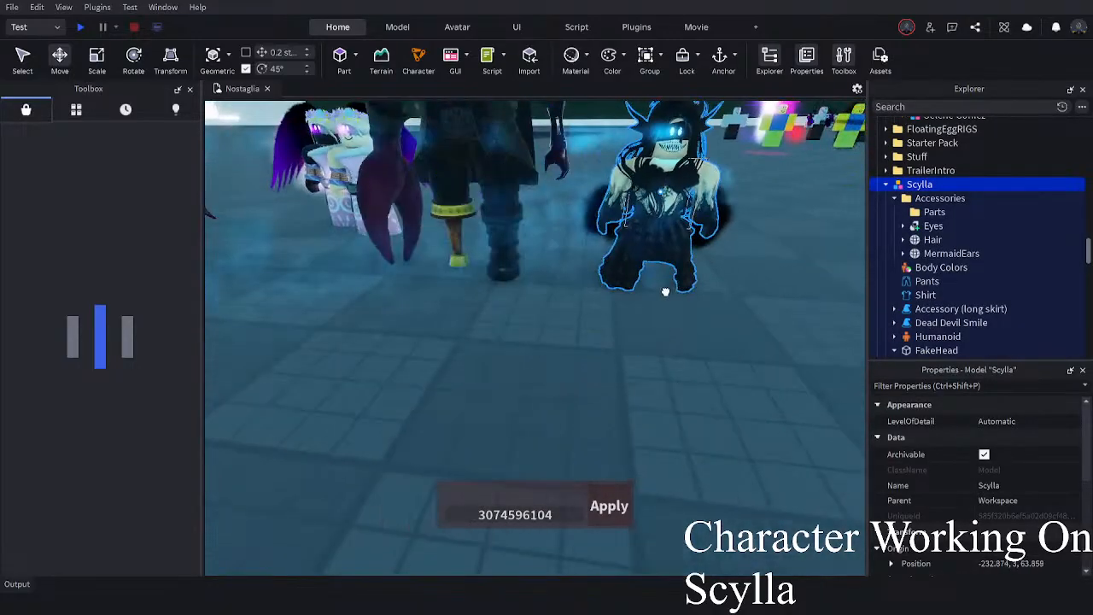
{"action": "left_click", "coordinate": [567, 320]}
{"action": "key", "text": "s"}
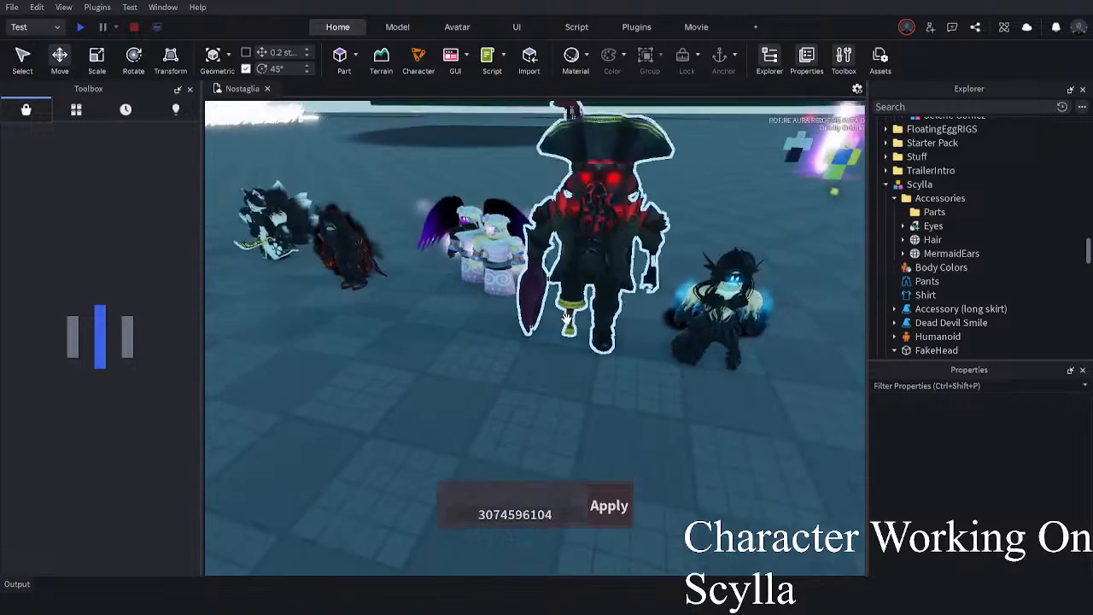
- Shift the tentacled pirate captain slightly on the floor beside Scylla
{"action": "left_click", "coordinate": [567, 380]}
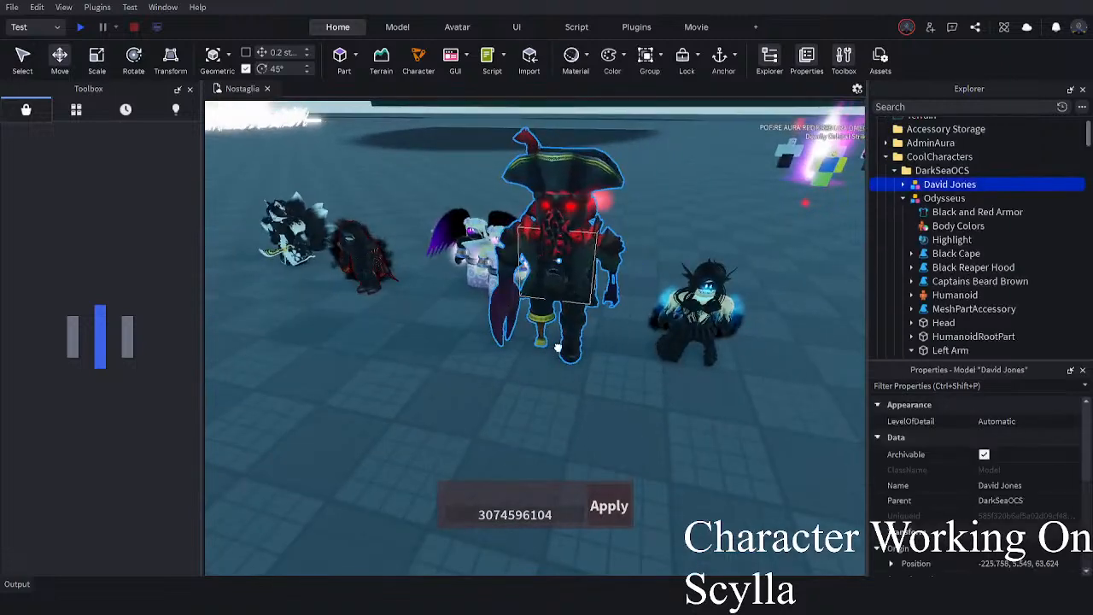
{"action": "left_click_drag", "start_coordinate": [566, 380], "coordinate": [550, 386]}
{"action": "left_click", "coordinate": [476, 427]}
{"action": "right_click_drag", "start_coordinate": [477, 427], "coordinate": [478, 405]}
{"action": "key", "text": "w"}
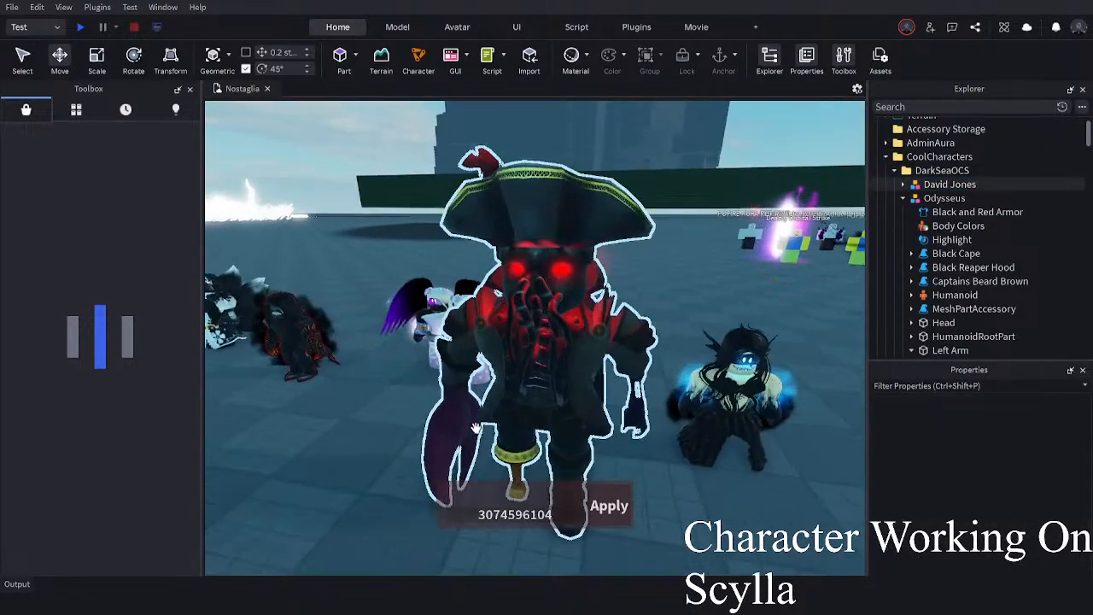
{"action": "key", "text": "d"}
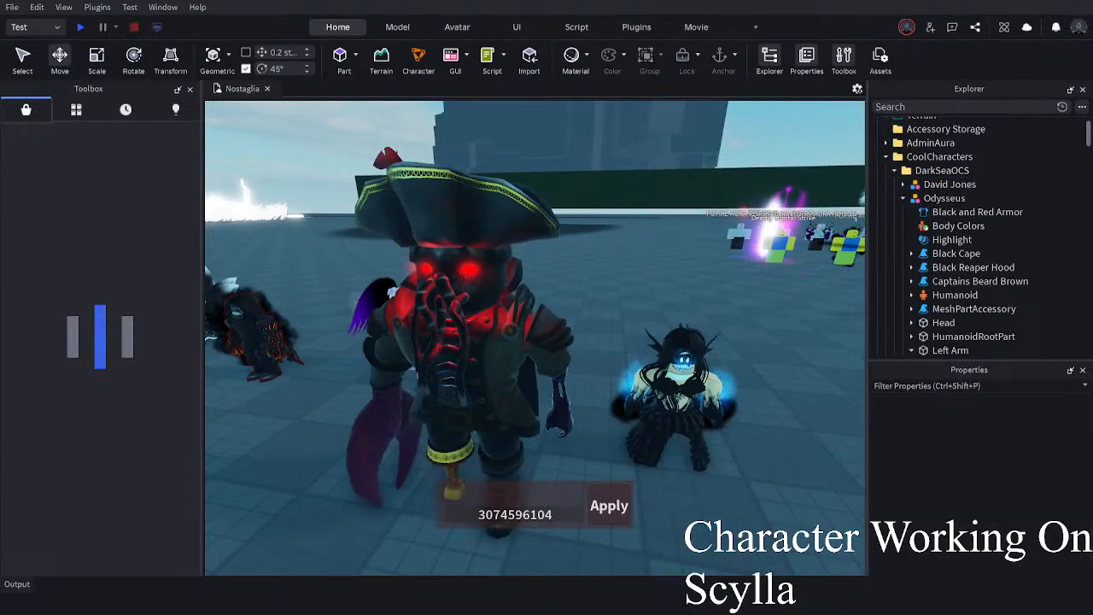
- Reposition Scylla next to the pirate captain so the two stand side by side
{"action": "right_click_drag", "start_coordinate": [643, 384], "coordinate": [643, 406]}
{"action": "key", "text": "w"}
{"action": "left_click_drag", "start_coordinate": [643, 405], "coordinate": [571, 465]}
{"action": "key", "text": "e"}
{"action": "right_click_drag", "start_coordinate": [571, 467], "coordinate": [571, 465]}
{"action": "left_click_drag", "start_coordinate": [571, 465], "coordinate": [554, 394]}
{"action": "left_click", "coordinate": [724, 407]}
{"action": "right_click_drag", "start_coordinate": [724, 407], "coordinate": [726, 396]}
{"action": "key", "text": "w"}
{"action": "key", "text": "w"}
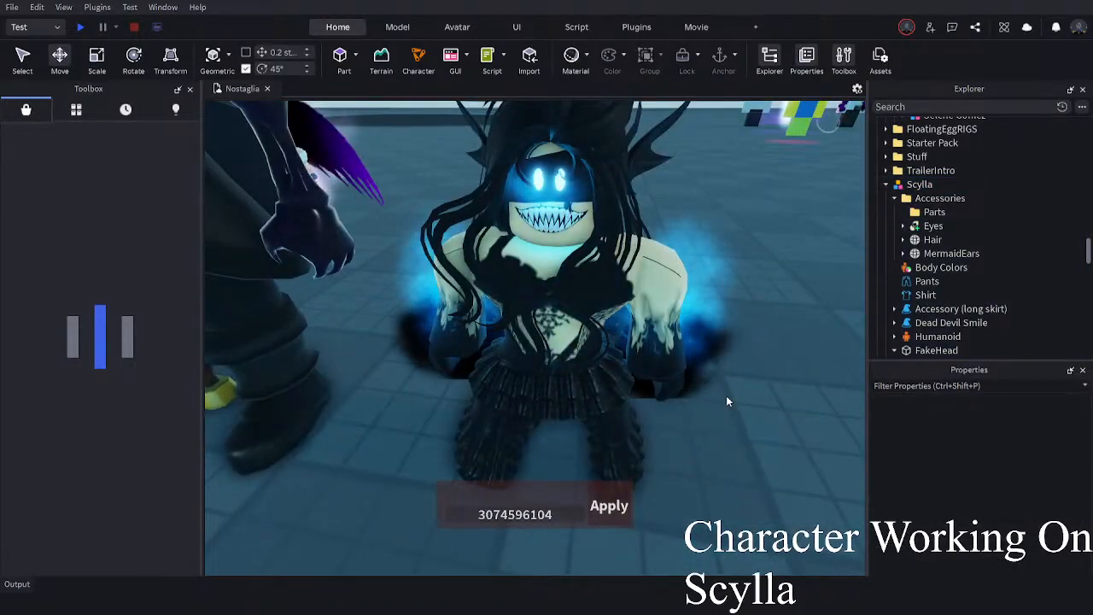
- Examine Scylla up close, and compare her with the pirate captain standing beside her
{"action": "scroll", "coordinate": [727, 397], "scroll_direction": "down", "scroll_amount": 5}
{"action": "scroll", "coordinate": [683, 380], "scroll_direction": "up", "scroll_amount": 5}
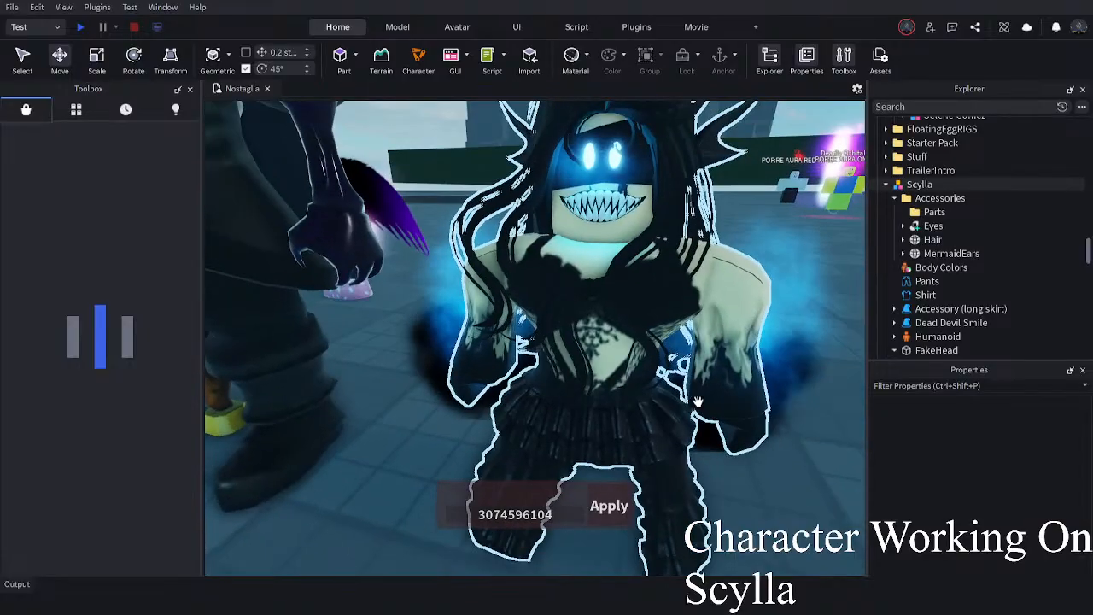
{"action": "right_click_drag", "start_coordinate": [649, 342], "coordinate": [646, 339]}
{"action": "scroll", "coordinate": [646, 339], "scroll_direction": "down", "scroll_amount": 6}
{"action": "left_click", "coordinate": [577, 389]}
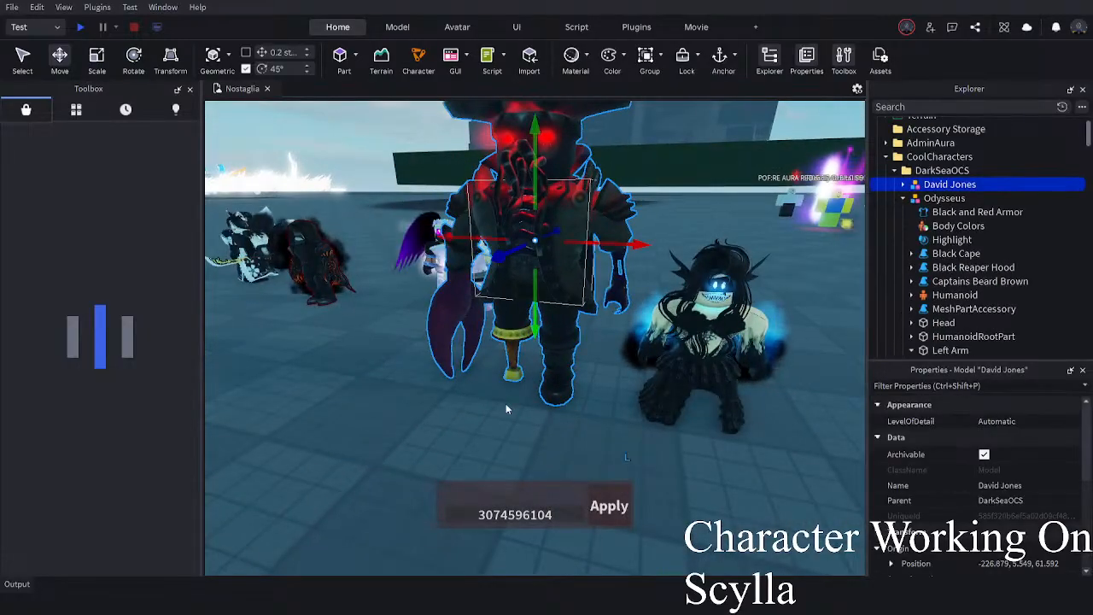
{"action": "left_click", "coordinate": [505, 404]}
{"action": "right_click_drag", "start_coordinate": [505, 404], "coordinate": [509, 391]}
{"action": "key", "text": "a"}
{"action": "right_click_drag", "start_coordinate": [522, 353], "coordinate": [520, 355]}
{"action": "key", "text": "d"}
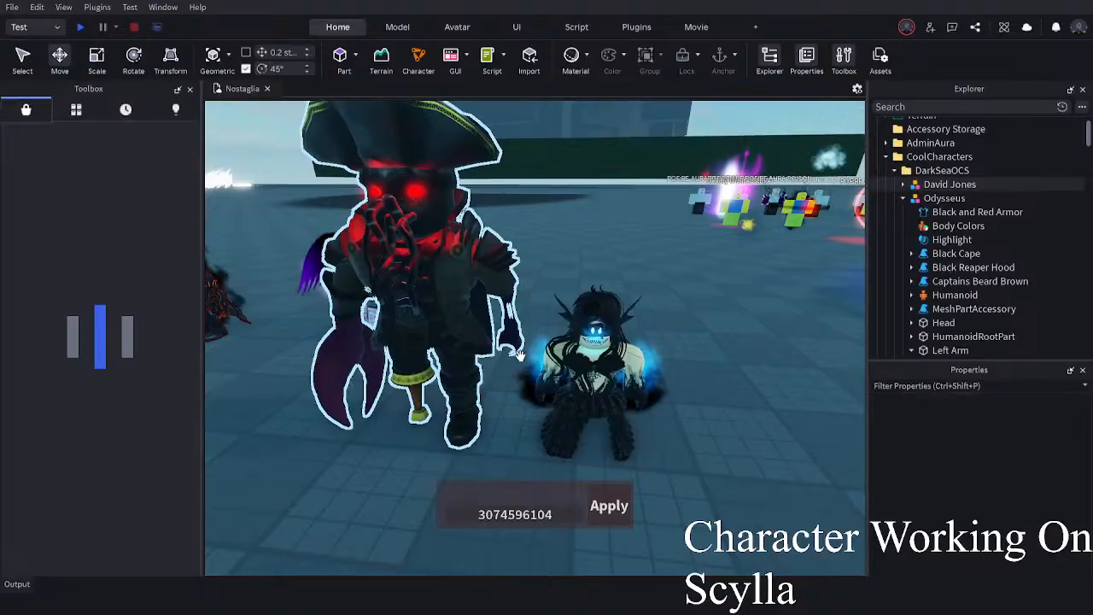
{"action": "key", "text": "a"}
{"action": "right_click_drag", "start_coordinate": [439, 356], "coordinate": [440, 358]}
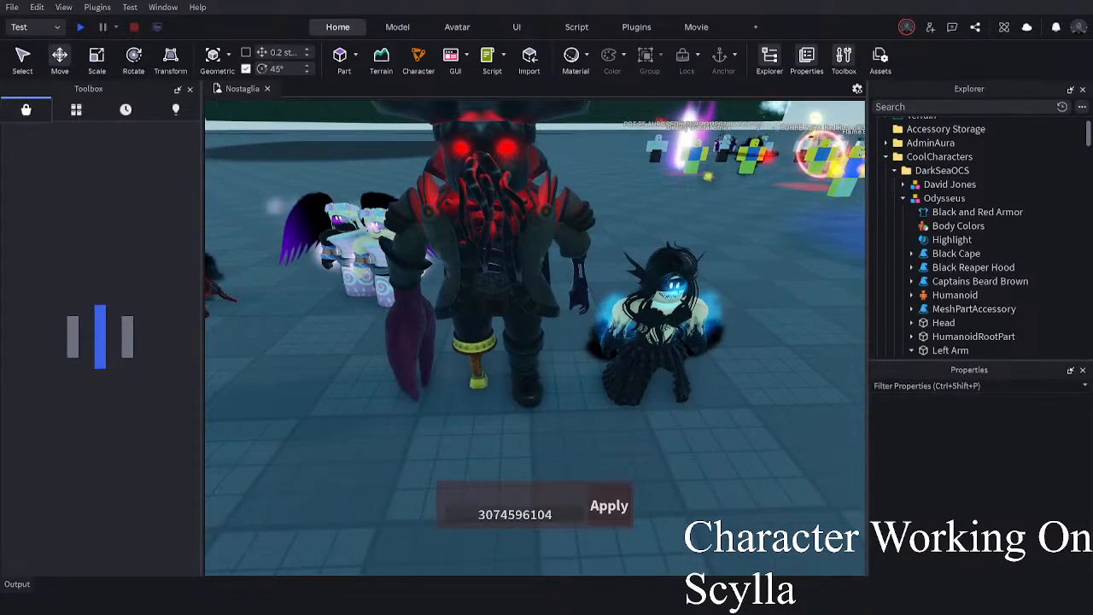